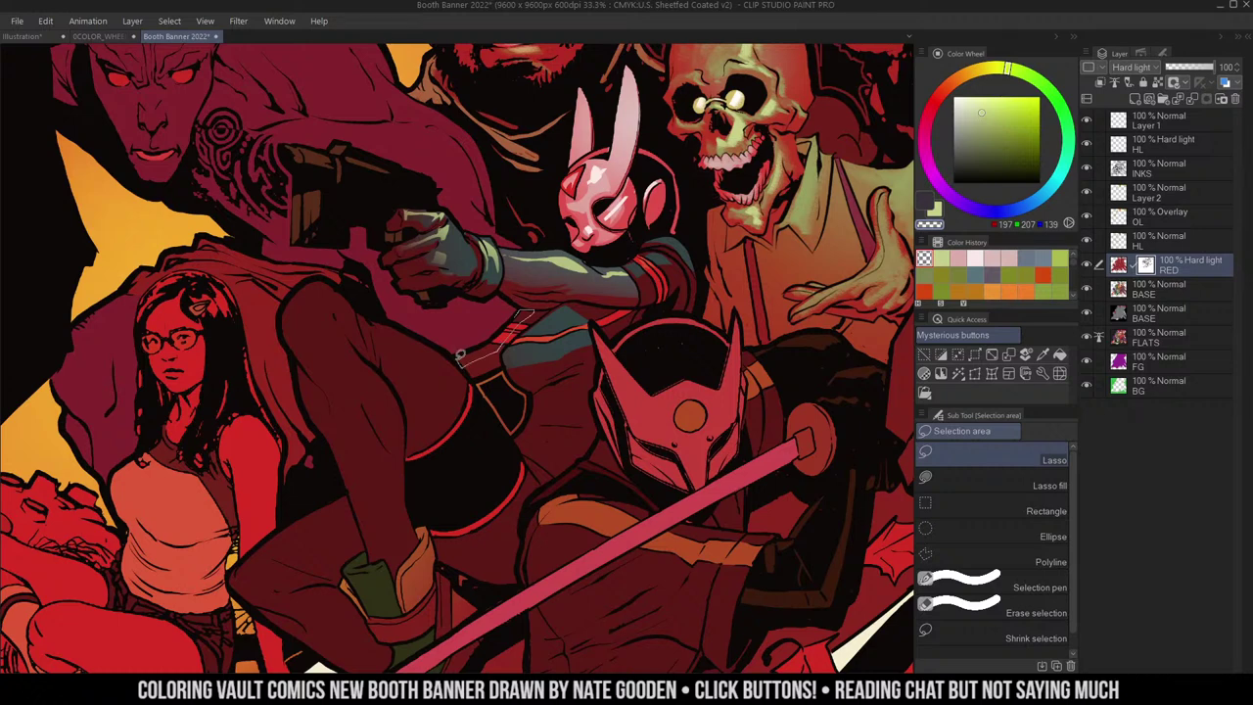
# - Erase the red tint from the lassoed strips at the rabbit-masked gunner's belt with the transparent soft airbrush, and clear the selection
pyautogui.press('b')
pyautogui.moveTo(505, 296); pyautogui.dragTo(527, 274)
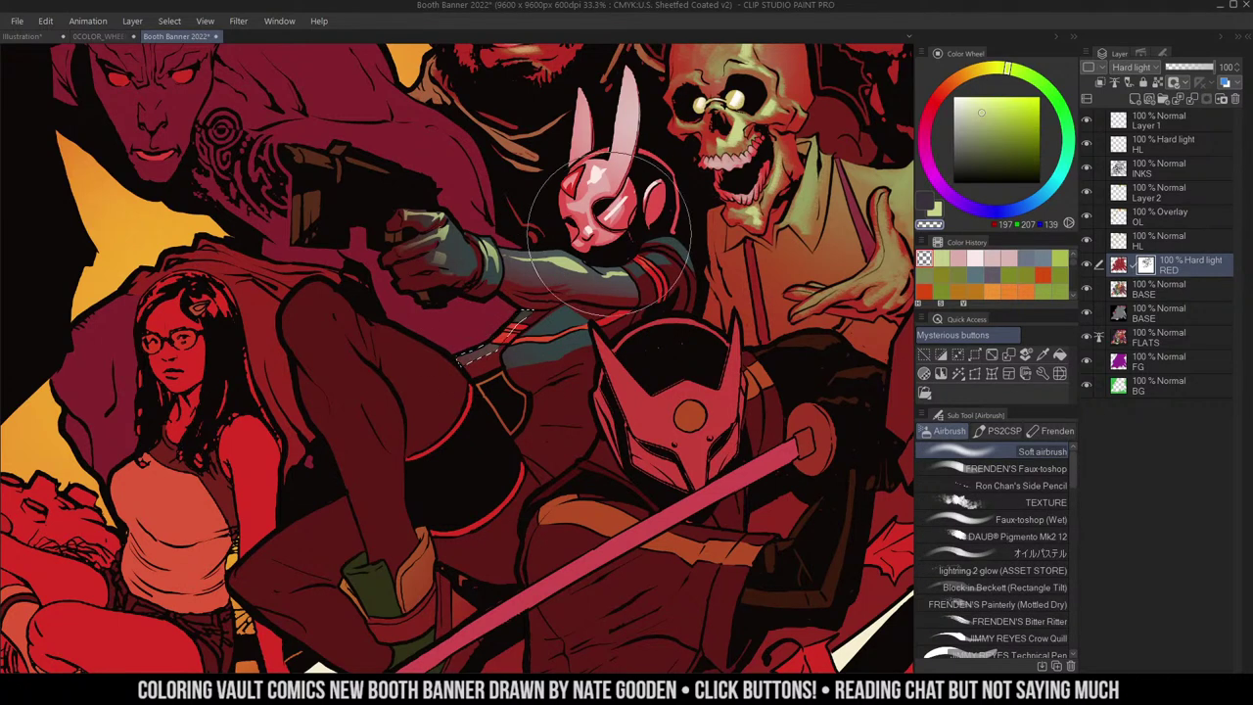
pyautogui.press('m')
pyautogui.hotkey('ctrl', 'd')
# - Lasso the light-catching shapes on the rabbit-masked gunner's torso, hip, raised thigh and lower leg
pyautogui.moveTo(644, 285); pyautogui.dragTo(712, 225)
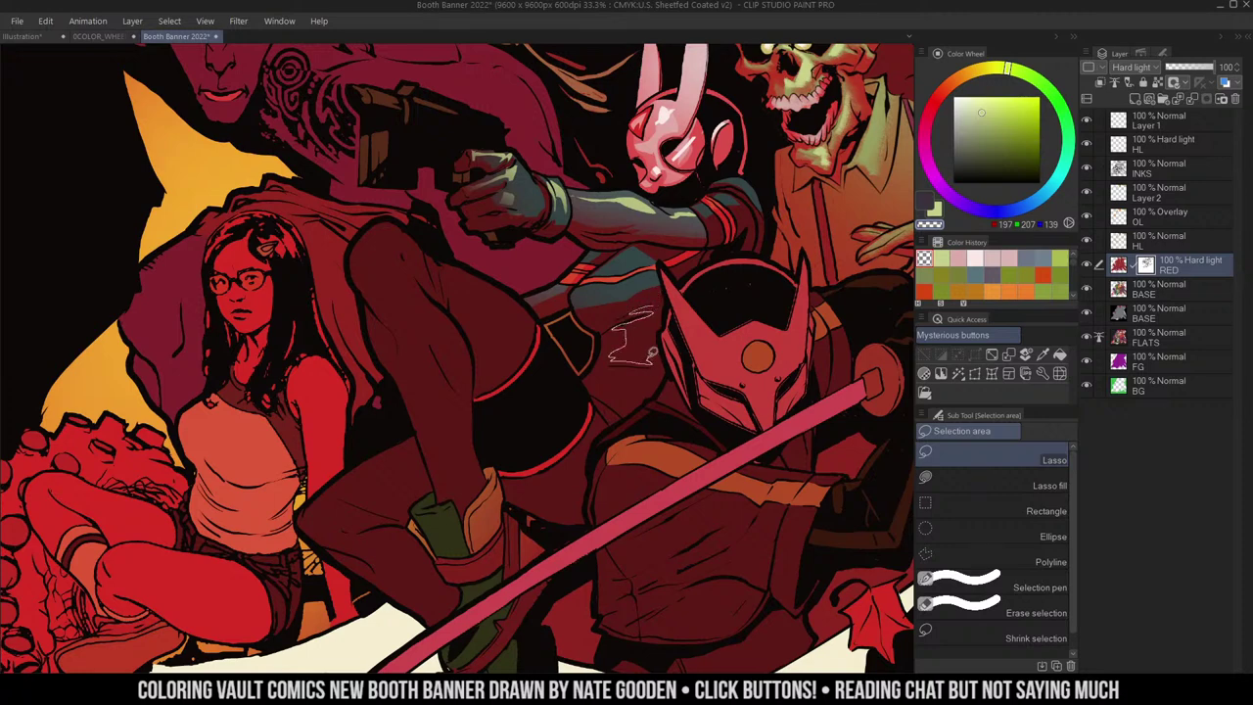
pyautogui.moveTo(648, 314); pyautogui.dragTo(650, 315)
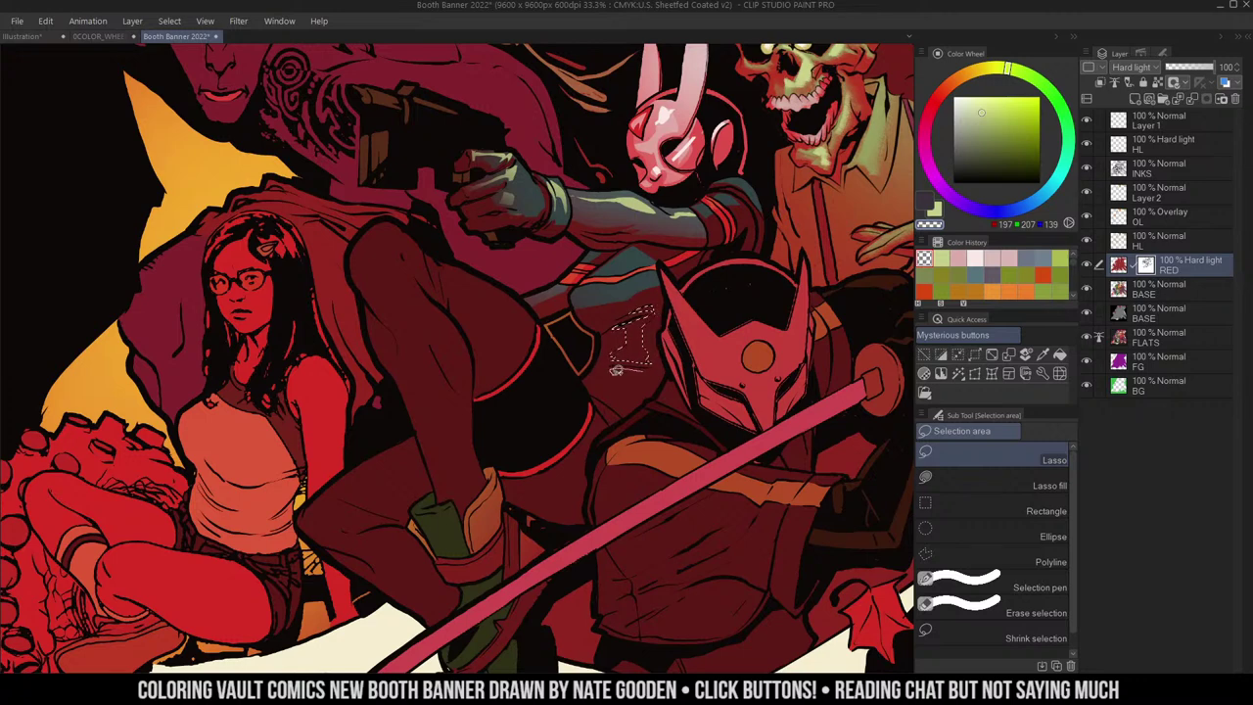
pyautogui.moveTo(724, 293); pyautogui.dragTo(731, 235)
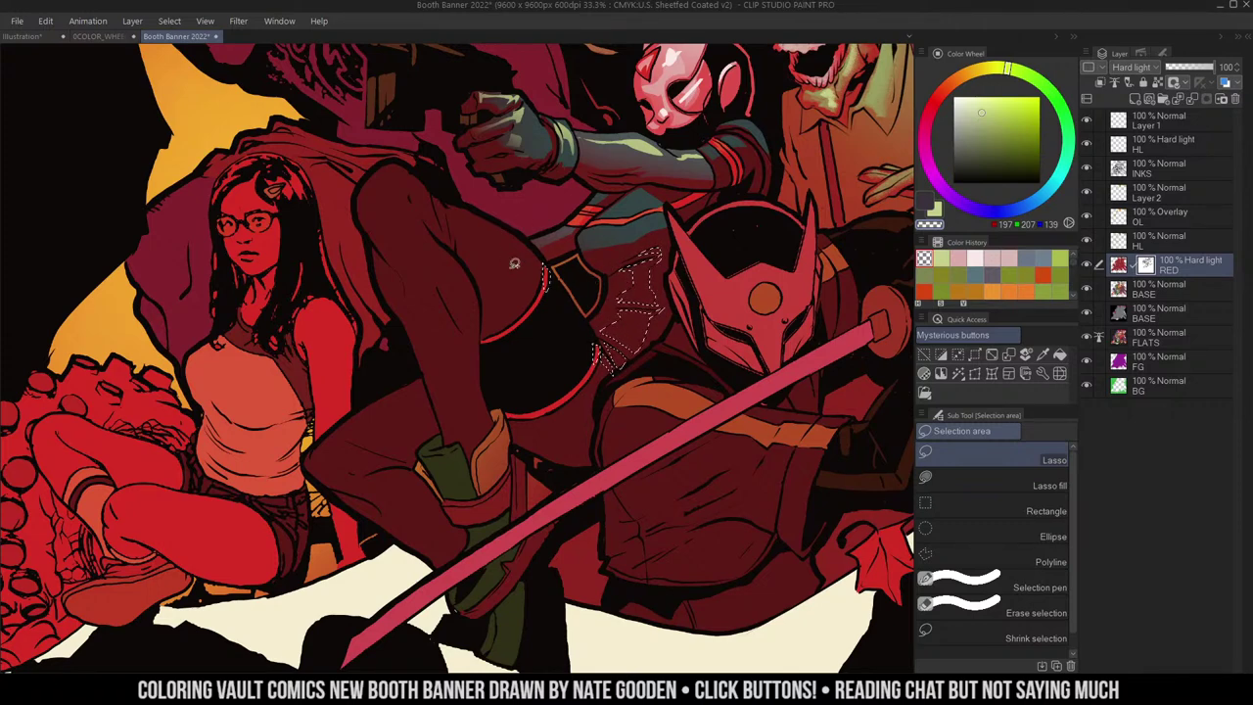
pyautogui.moveTo(512, 258)
pyautogui.mouseDown()
pyautogui.moveTo(436, 202)
pyautogui.moveTo(554, 268)
pyautogui.mouseUp()
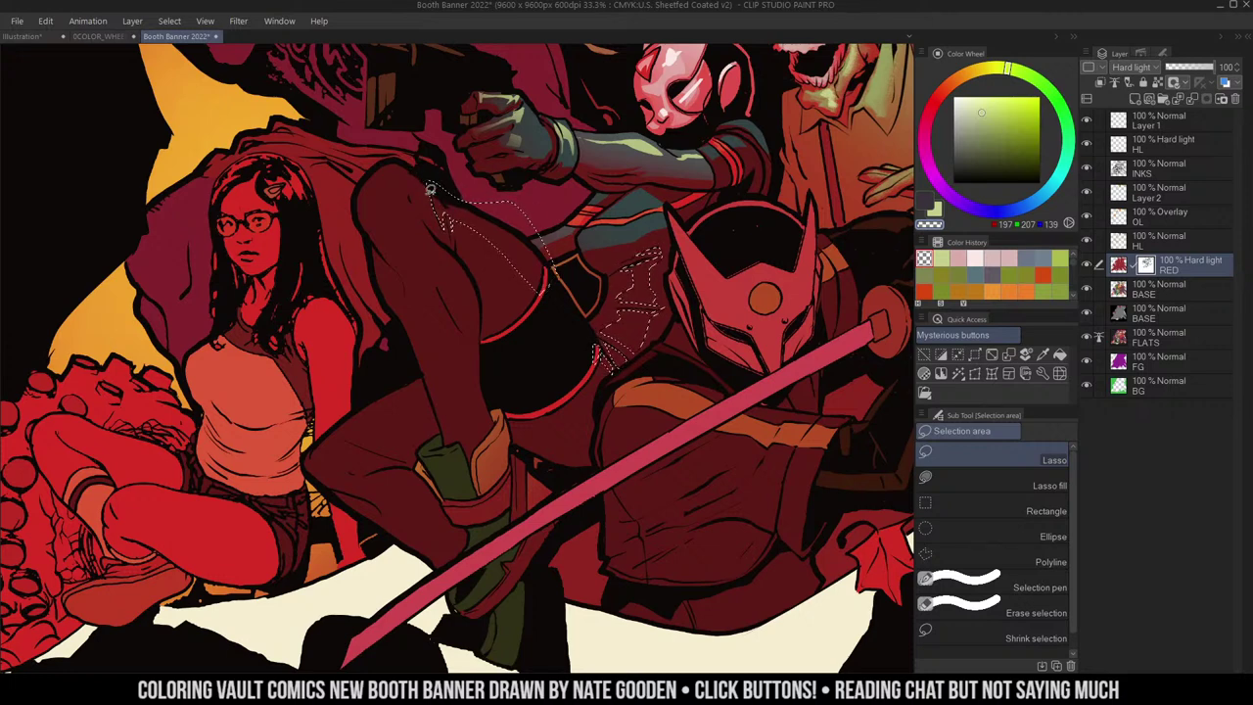
pyautogui.moveTo(428, 199)
pyautogui.mouseDown()
pyautogui.moveTo(445, 233)
pyautogui.moveTo(438, 139)
pyautogui.moveTo(428, 196)
pyautogui.moveTo(411, 188)
pyautogui.moveTo(473, 274)
pyautogui.moveTo(475, 315)
pyautogui.moveTo(460, 314)
pyautogui.moveTo(439, 276)
pyautogui.moveTo(487, 439)
pyautogui.moveTo(444, 387)
pyautogui.moveTo(414, 302)
pyautogui.moveTo(389, 209)
pyautogui.moveTo(411, 188)
pyautogui.mouseUp()
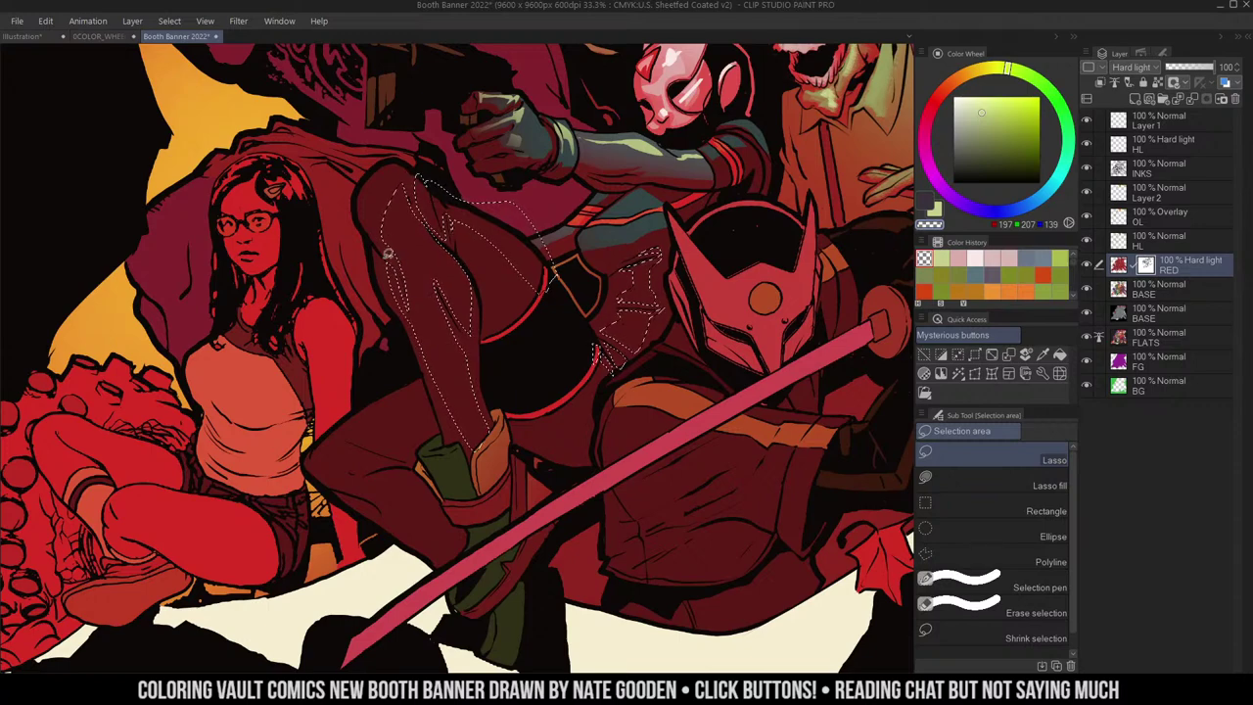
# - Hide the selection outline and airbrush transparency over the selected torso and leg areas on the RED layer to expose the teal suit
pyautogui.press('/')
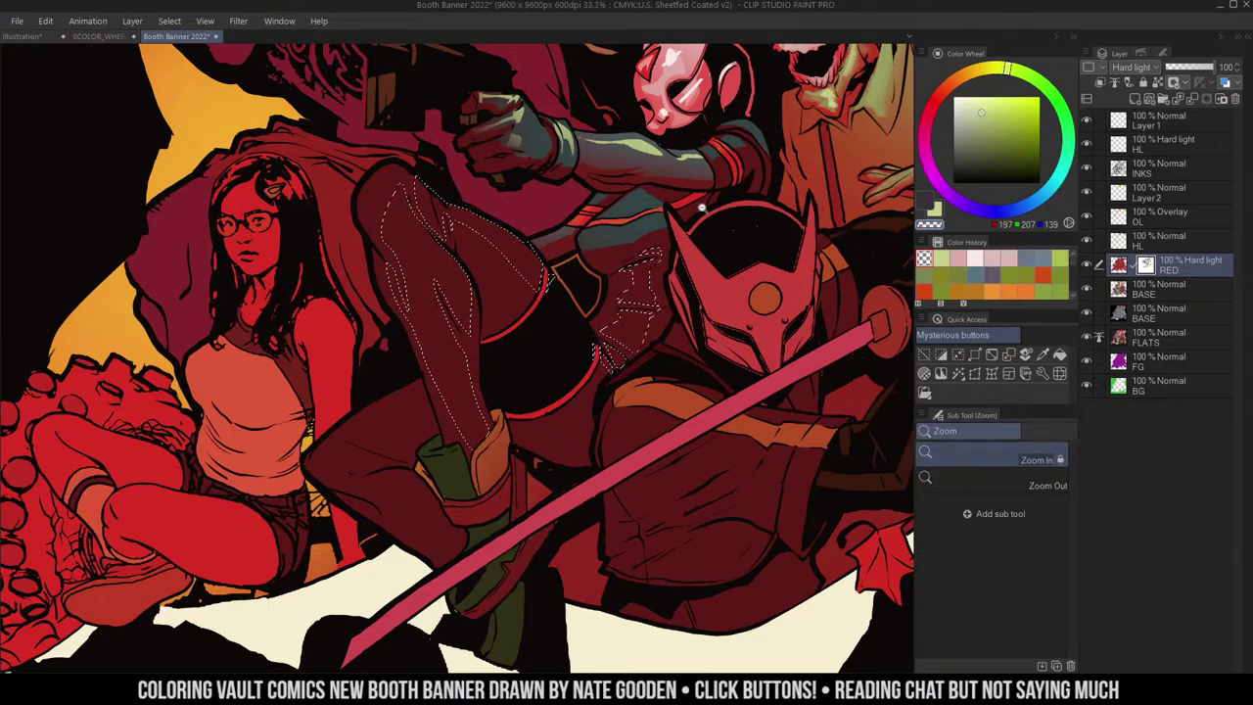
pyautogui.keyDown('alt'); pyautogui.click(635, 248); pyautogui.keyUp('alt')
pyautogui.hotkey('ctrl', 'h')
pyautogui.press('b')
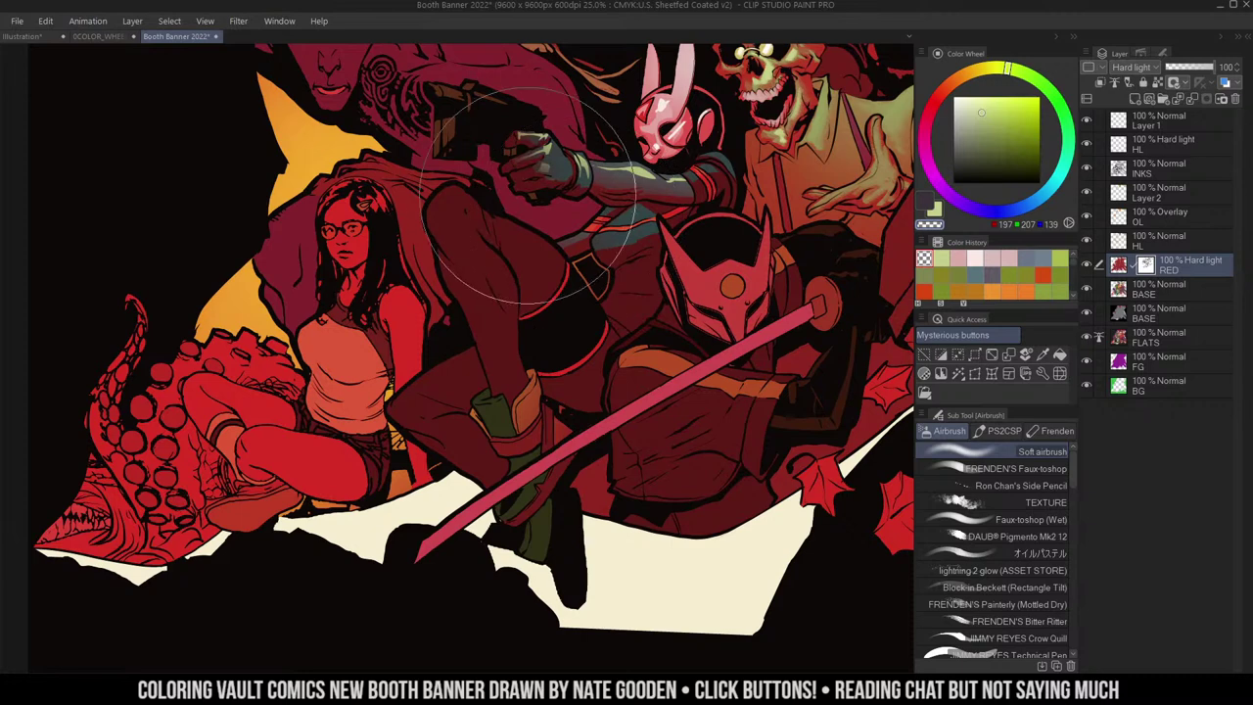
pyautogui.moveTo(528, 196)
pyautogui.mouseDown()
pyautogui.moveTo(487, 217)
pyautogui.moveTo(620, 426)
pyautogui.moveTo(648, 279)
pyautogui.moveTo(567, 207)
pyautogui.moveTo(666, 299)
pyautogui.moveTo(491, 149)
pyautogui.moveTo(639, 408)
pyautogui.mouseUp()
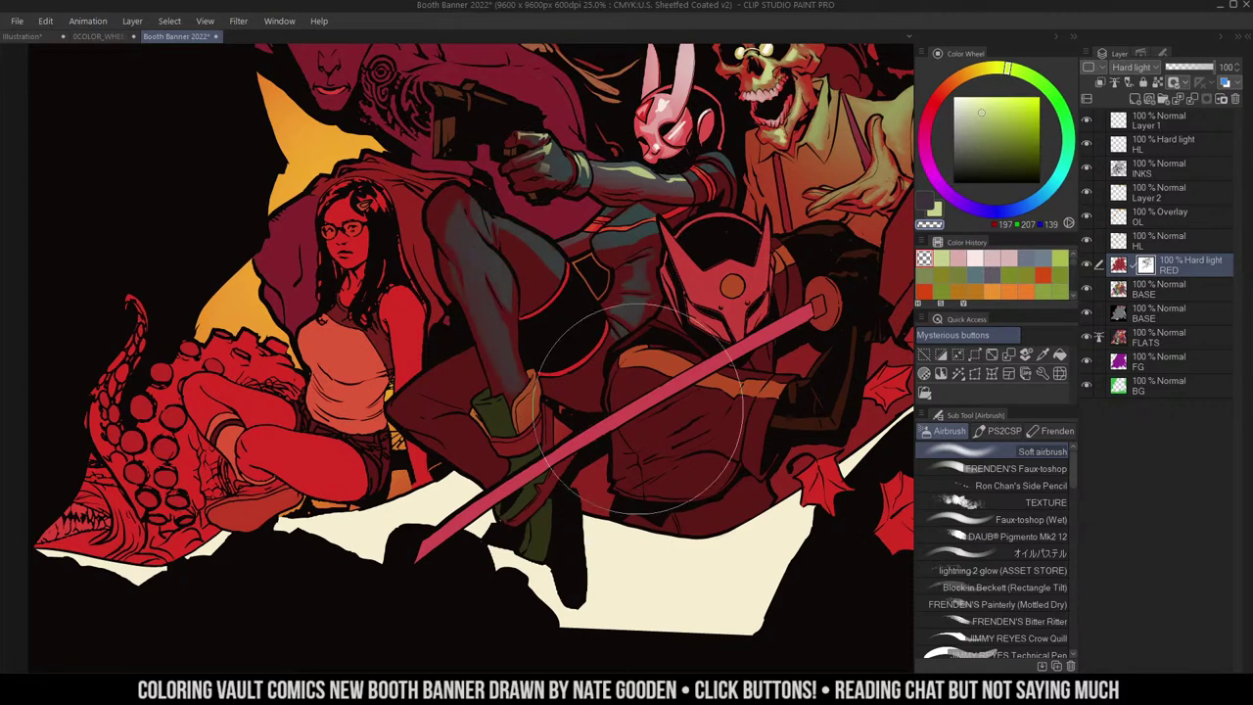
# - Lasso a small patch on the gunner's knee, soften its red tint with the airbrush, and clear the selection
pyautogui.press('m')
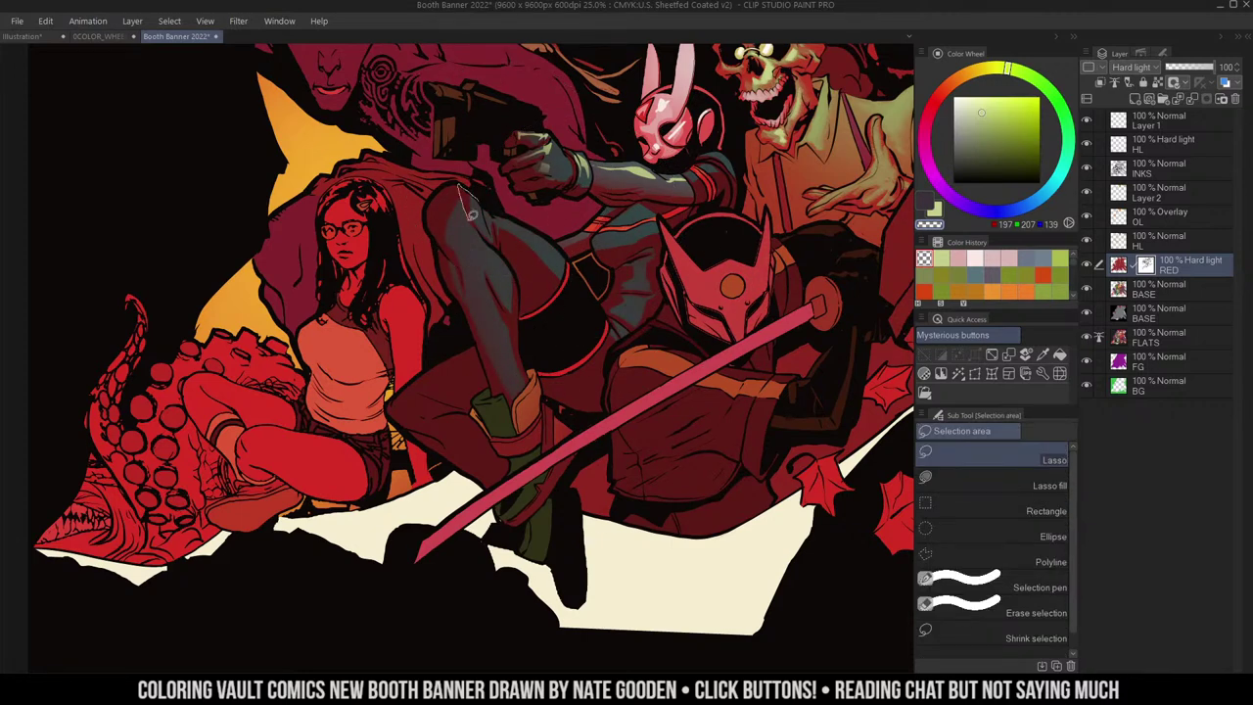
pyautogui.moveTo(472, 214)
pyautogui.mouseDown()
pyautogui.moveTo(490, 217)
pyautogui.moveTo(507, 172)
pyautogui.mouseUp()
pyautogui.press('b')
pyautogui.hotkey('ctrl', 'd')
# - Lasso smaller shapes along the gunner's thigh, shin and side, airbrush away more red inside them, and deselect
pyautogui.press('m')
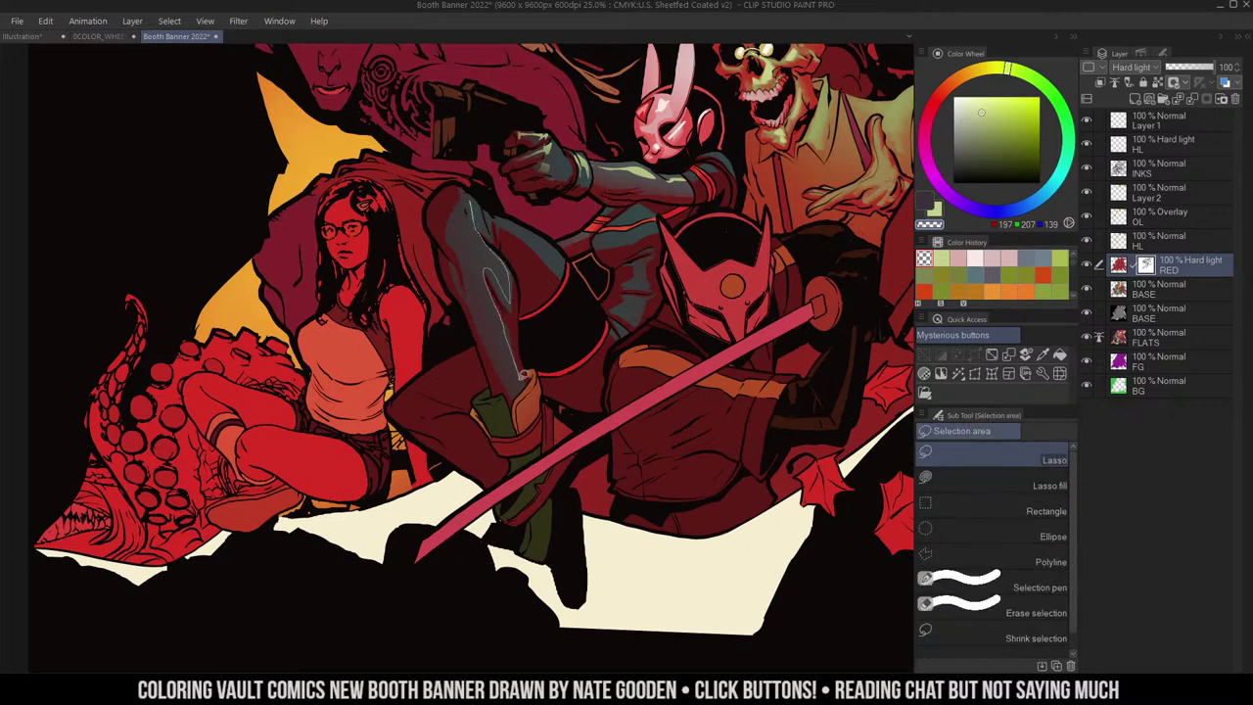
pyautogui.moveTo(461, 216); pyautogui.dragTo(471, 193)
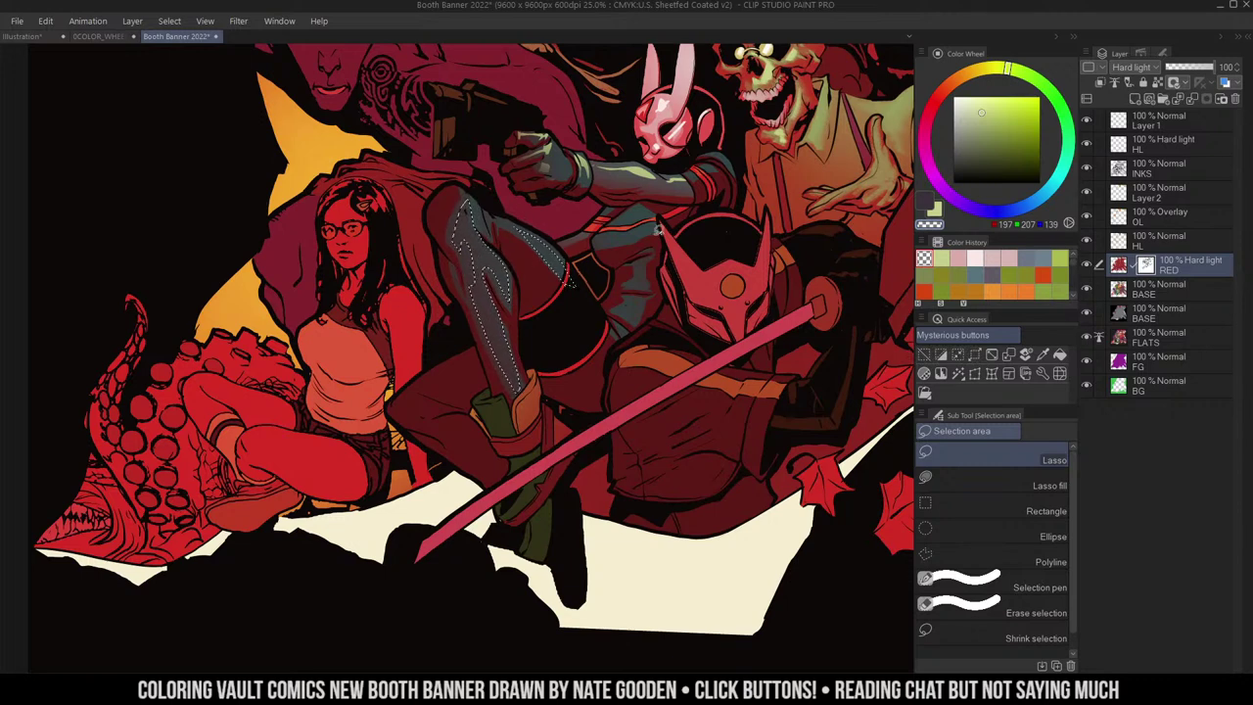
pyautogui.moveTo(634, 283)
pyautogui.mouseDown()
pyautogui.moveTo(663, 232)
pyautogui.moveTo(633, 314)
pyautogui.moveTo(690, 245)
pyautogui.moveTo(669, 238)
pyautogui.moveTo(644, 299)
pyautogui.moveTo(660, 281)
pyautogui.moveTo(622, 307)
pyautogui.moveTo(650, 293)
pyautogui.mouseUp()
pyautogui.hotkey('ctrl', 'z')
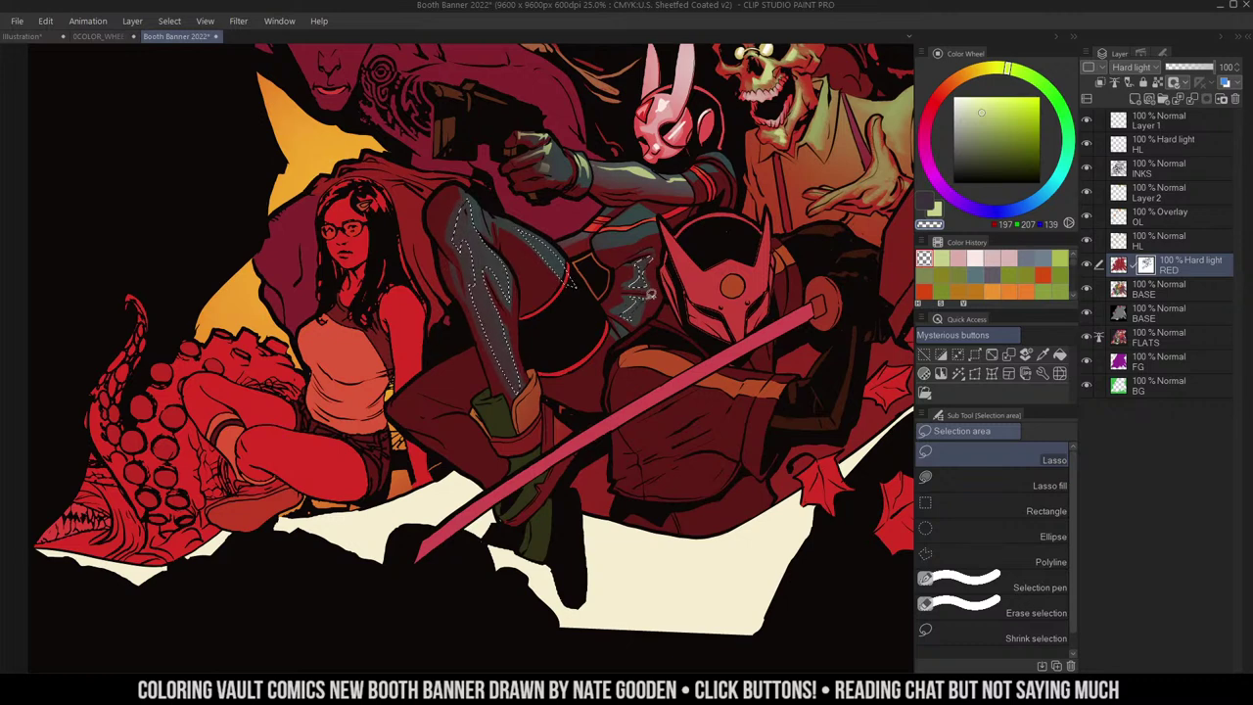
pyautogui.press('b')
pyautogui.moveTo(489, 235); pyautogui.dragTo(559, 289)
pyautogui.hotkey('ctrl', 'd')
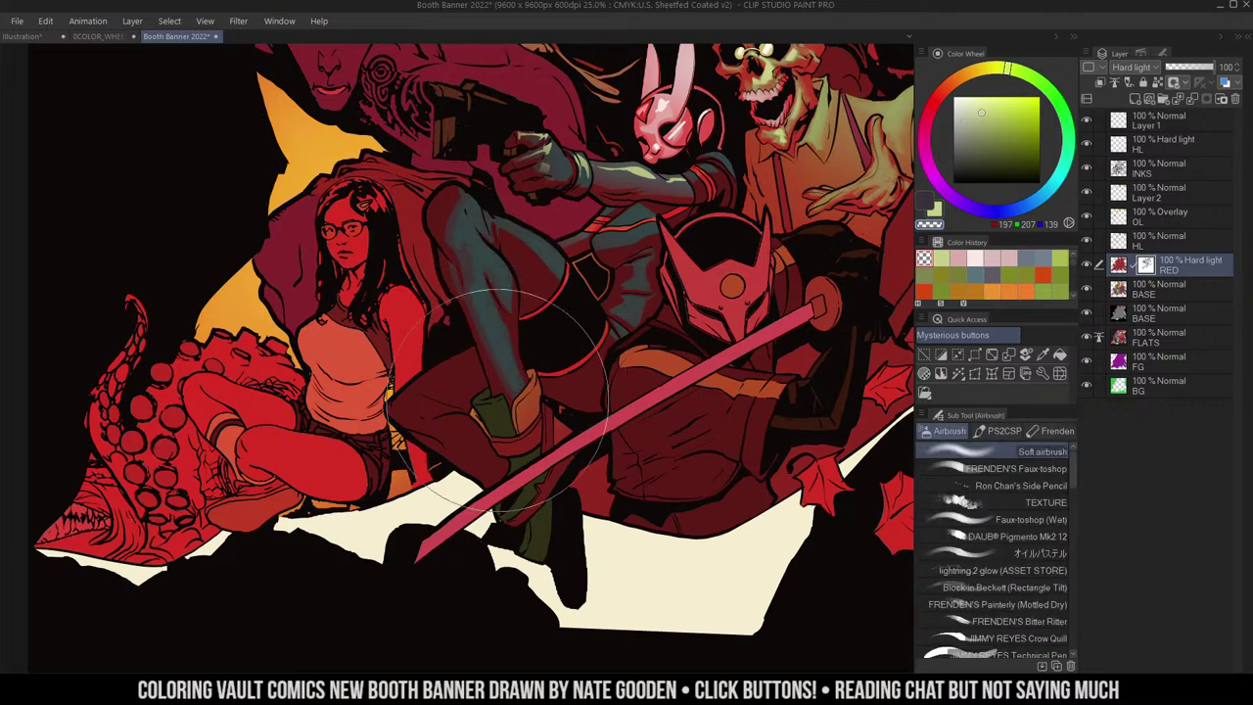
# - Set the soft airbrush to the muted light green (181, 191, 132) and make Layer 2 the active layer
pyautogui.moveTo(664, 222); pyautogui.dragTo(670, 246)
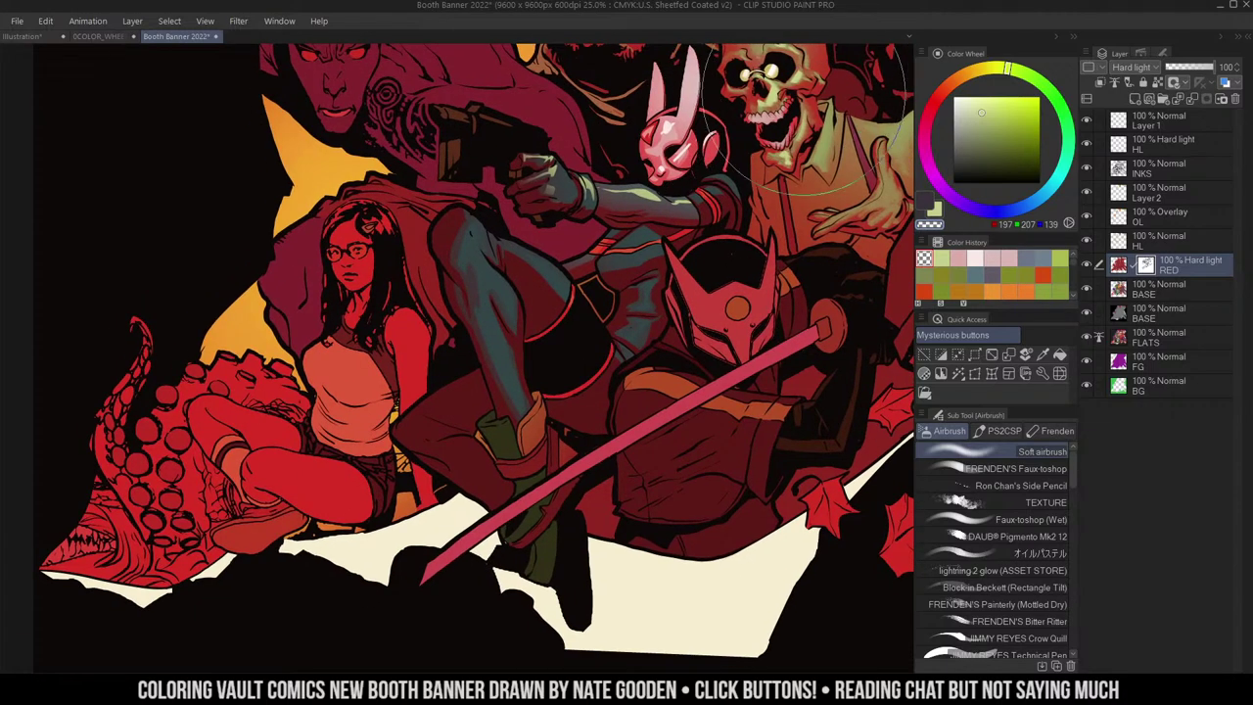
pyautogui.press('m')
pyautogui.scroll(1, 712, 200)
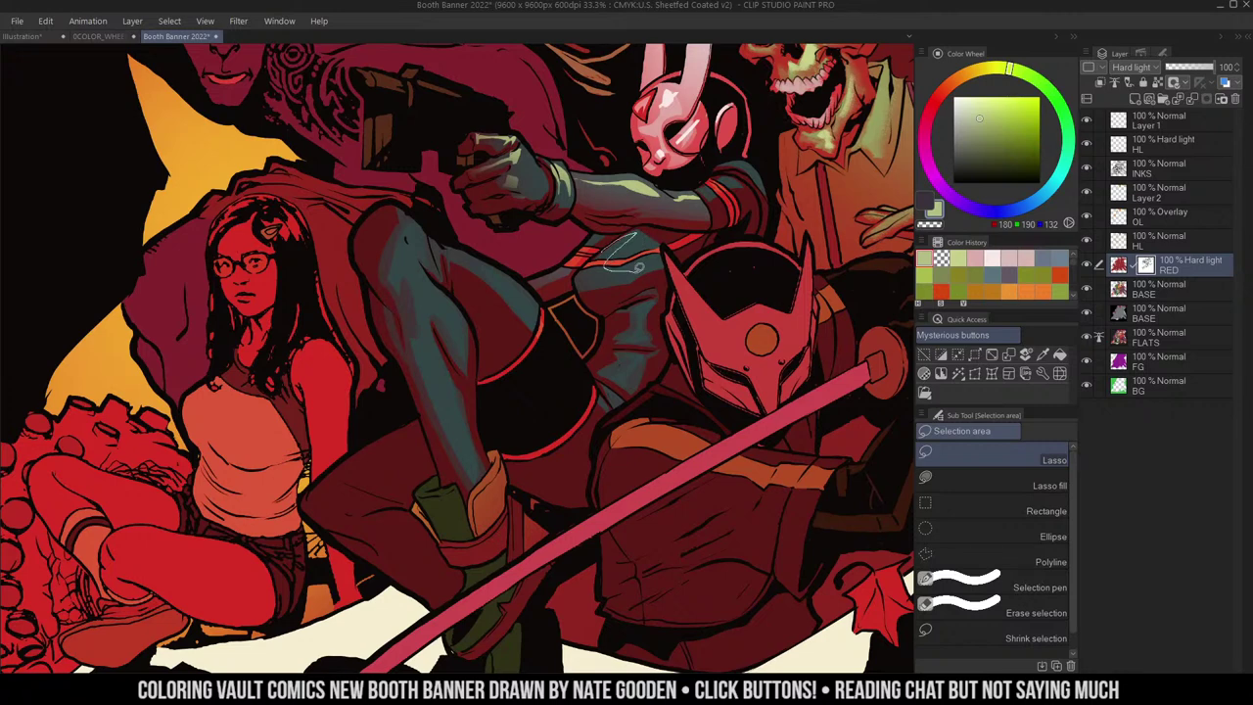
pyautogui.press('w')
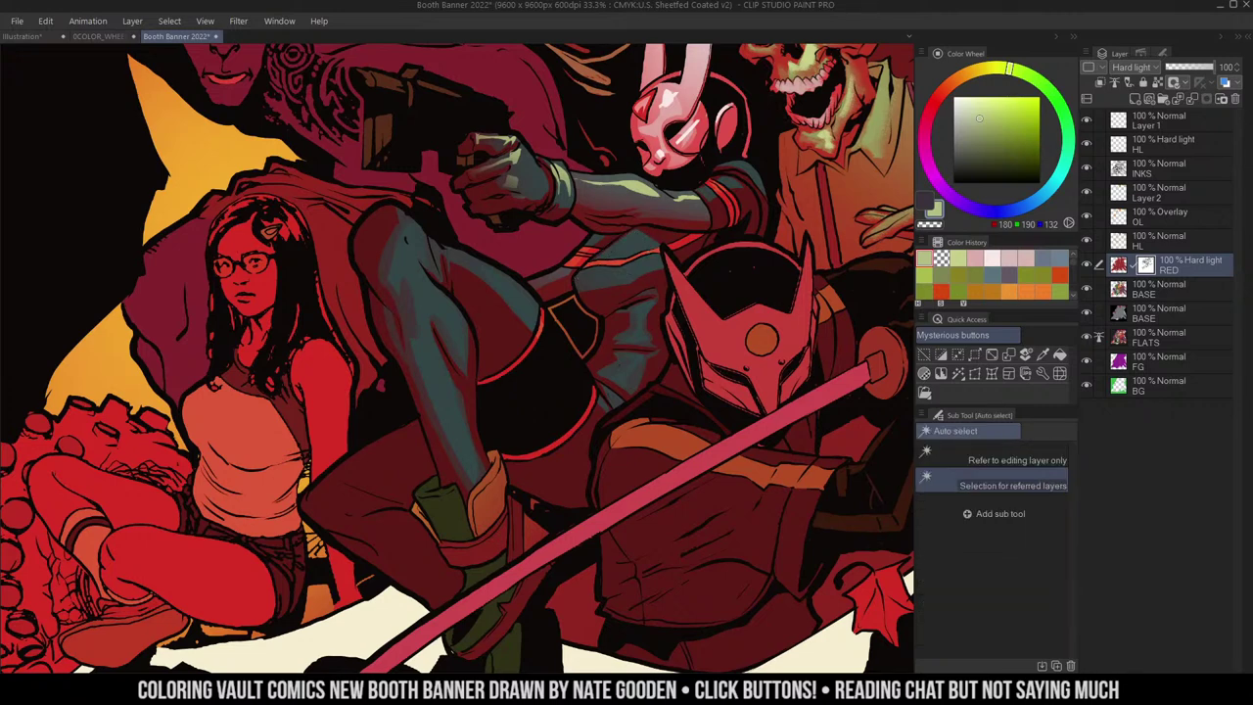
pyautogui.press('b')
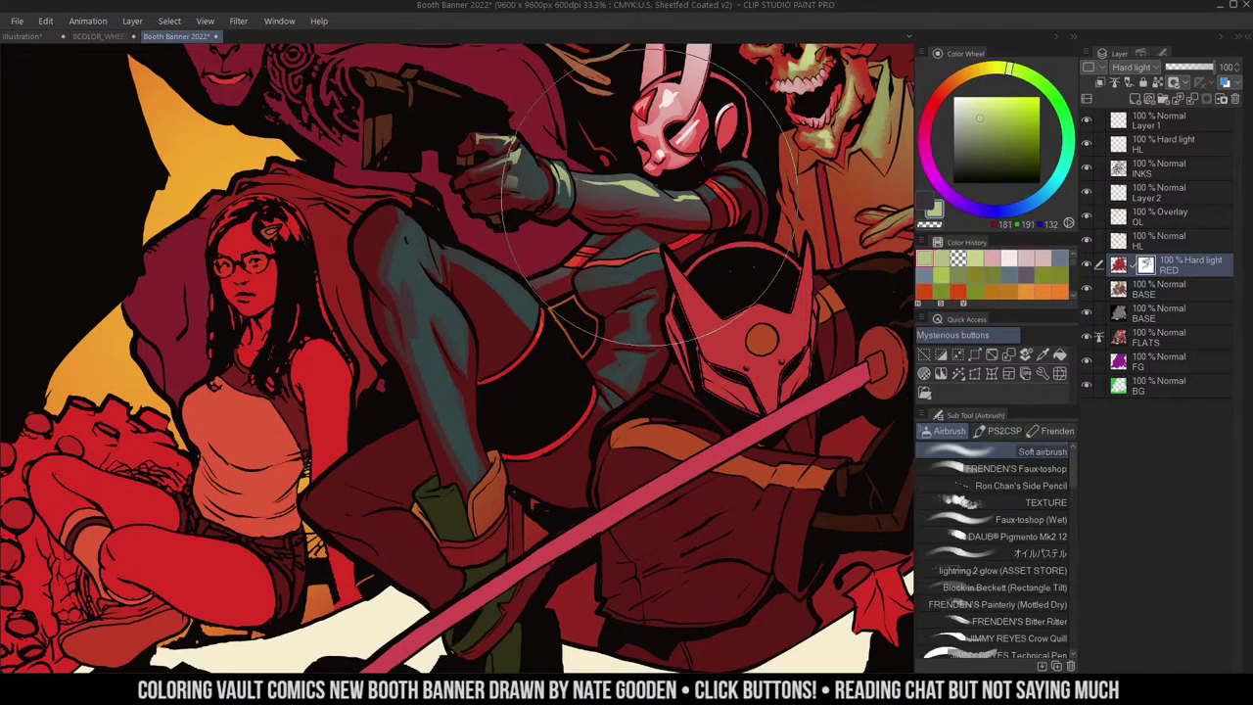
pyautogui.click(1128, 189)
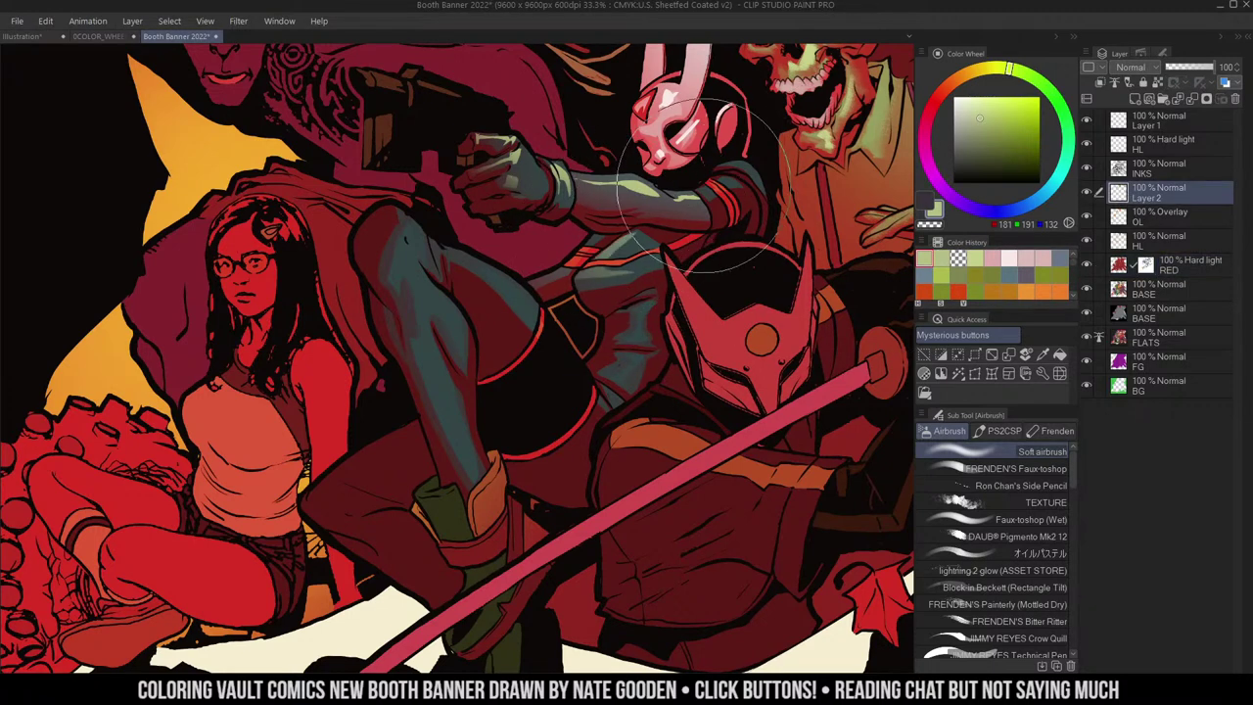
# - Lasso narrow highlight shapes in the folds of the gunner's midsection on Layer 2 and airbrush them light green
pyautogui.press('m')
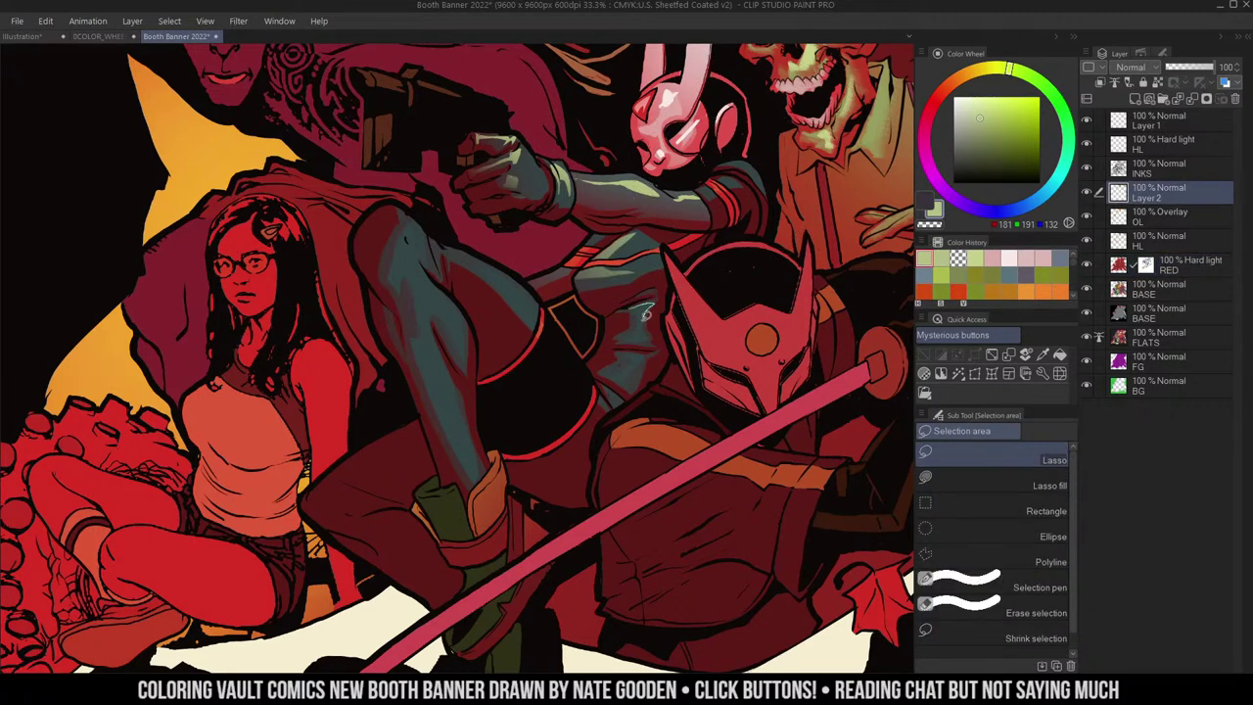
pyautogui.moveTo(633, 335); pyautogui.dragTo(640, 306)
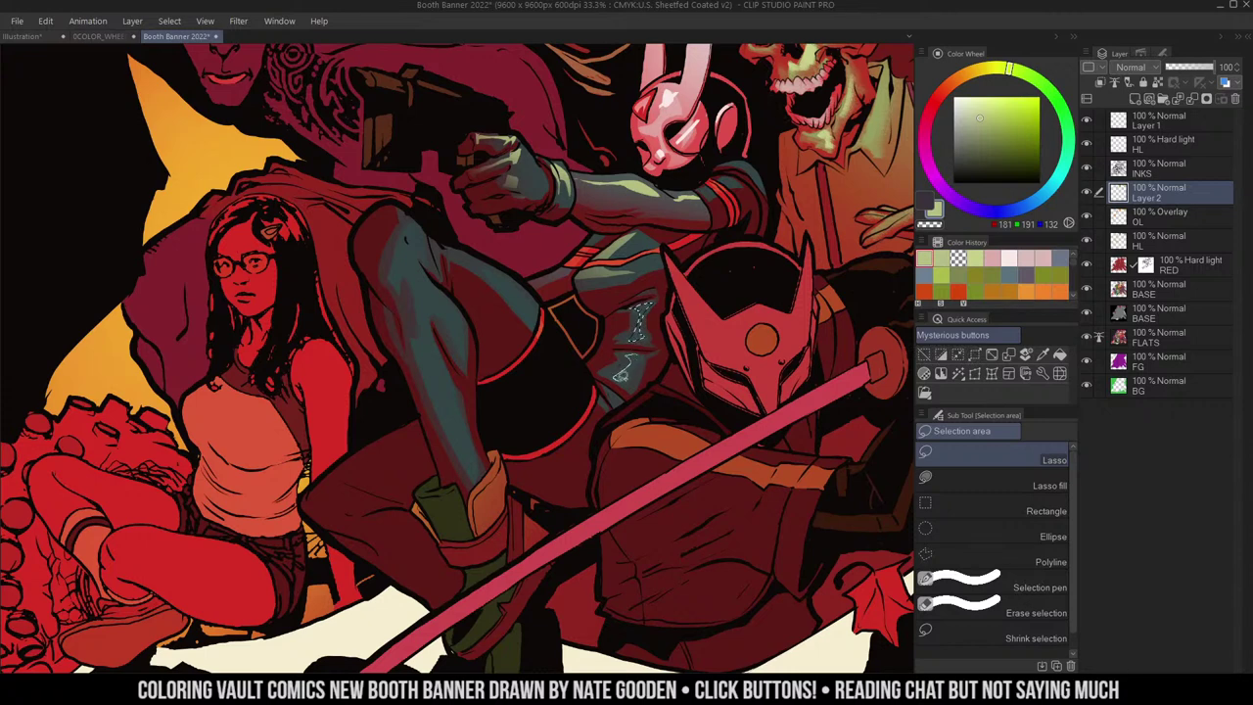
pyautogui.press('b')
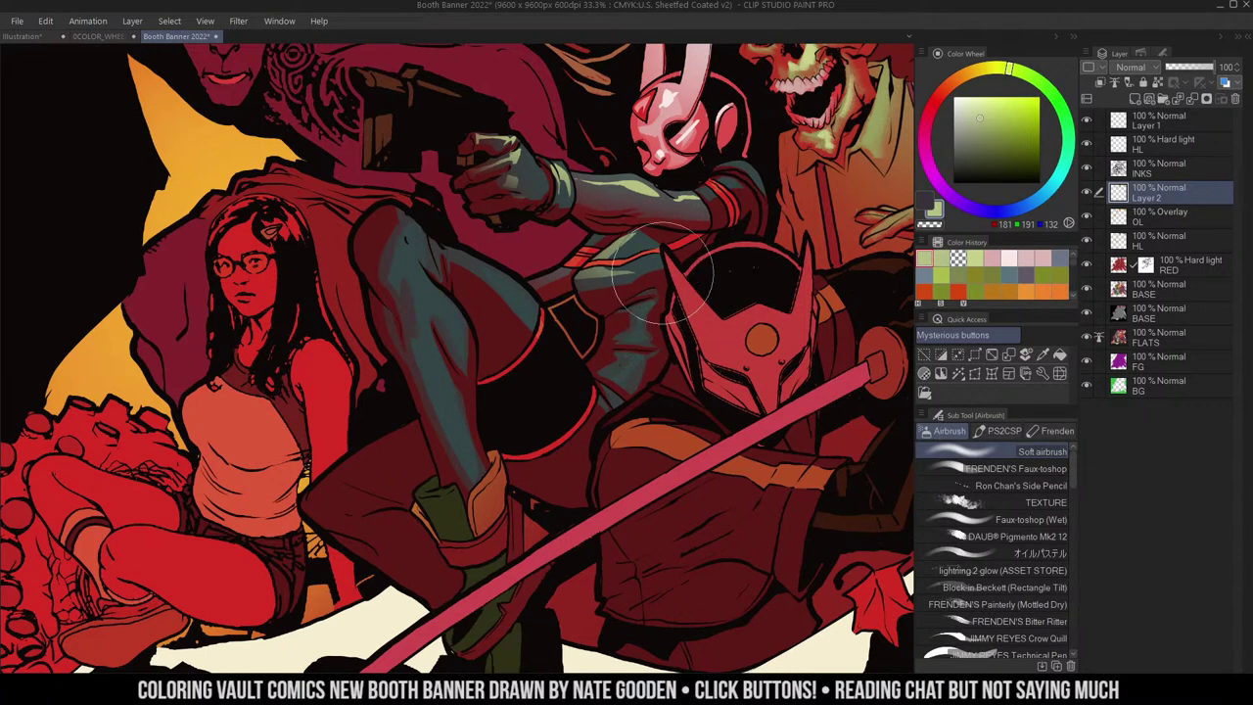
pyautogui.press('/')
pyautogui.scroll(-1, 704, 277)
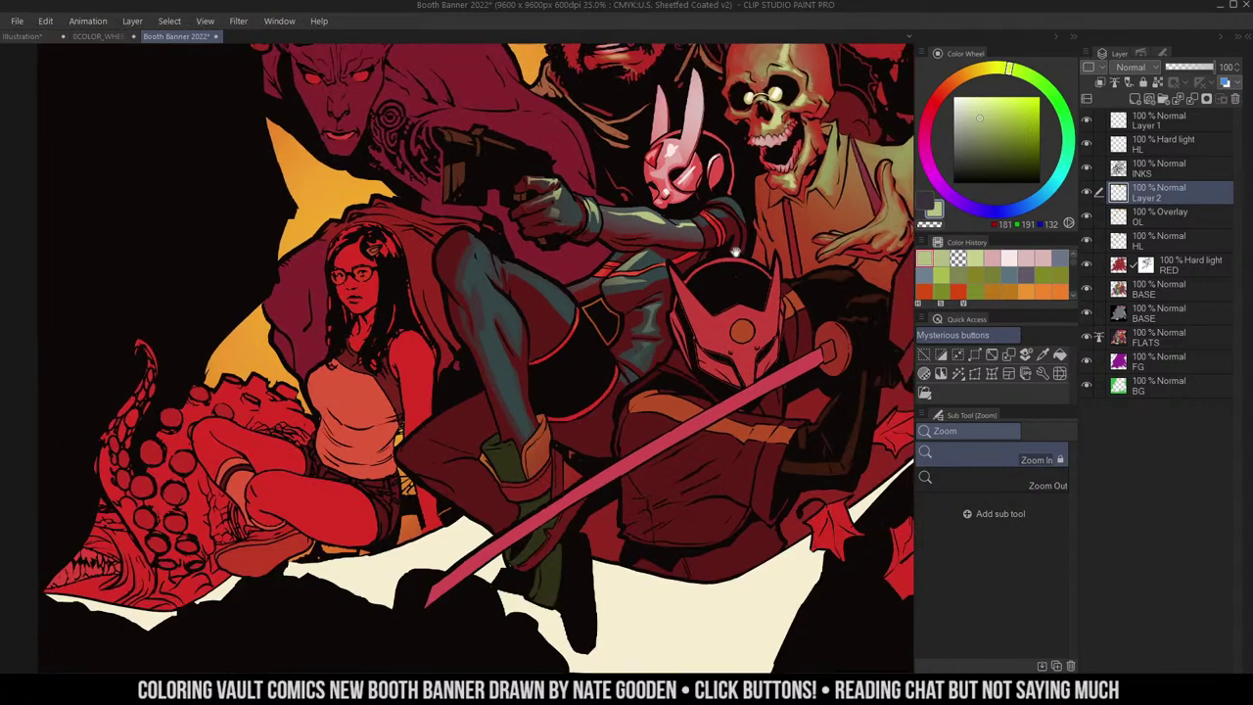
# - Airbrush a small light green highlight inside a lassoed fold on the gunner's side, and clear the selection
pyautogui.press('m')
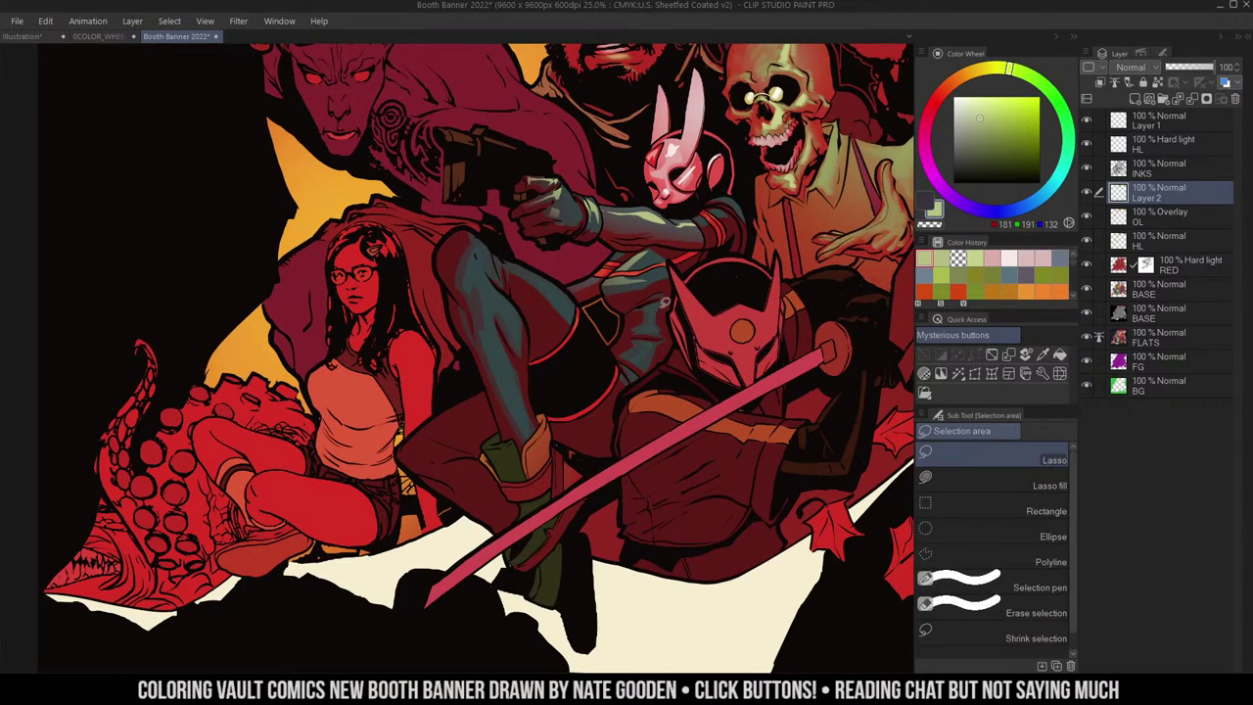
pyautogui.press('b')
pyautogui.moveTo(655, 310); pyautogui.dragTo(692, 286)
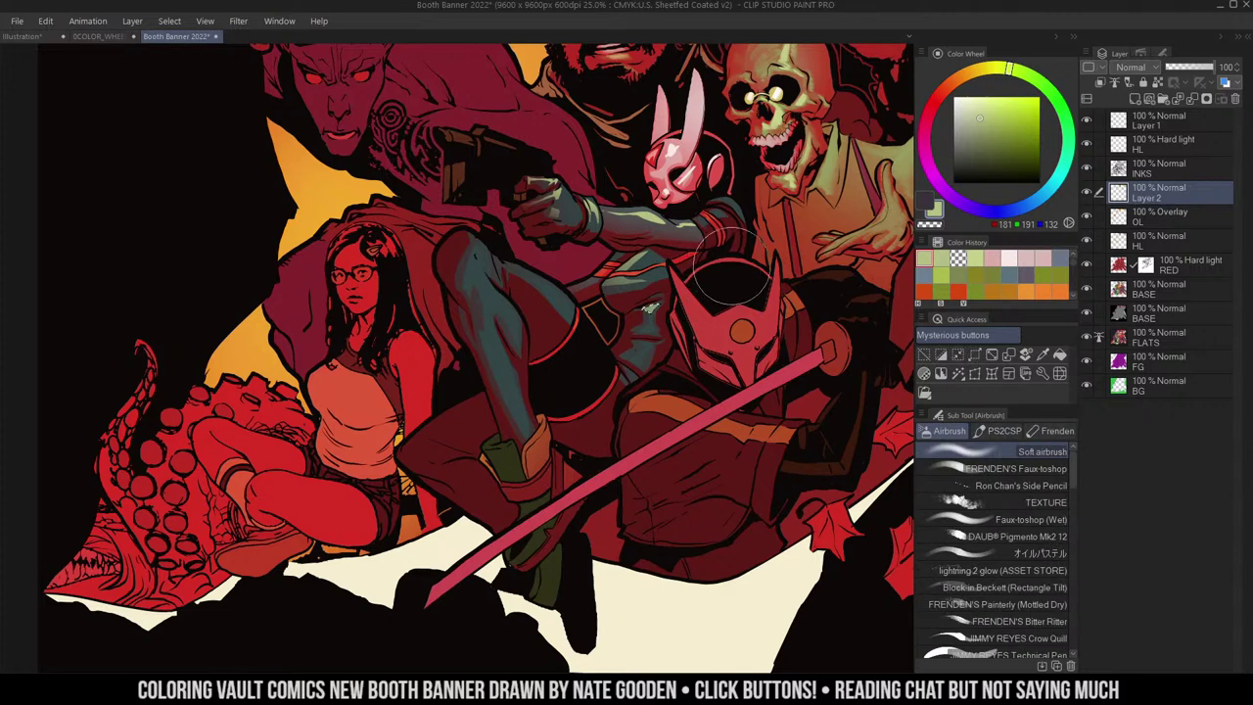
pyautogui.press('m')
pyautogui.press('b')
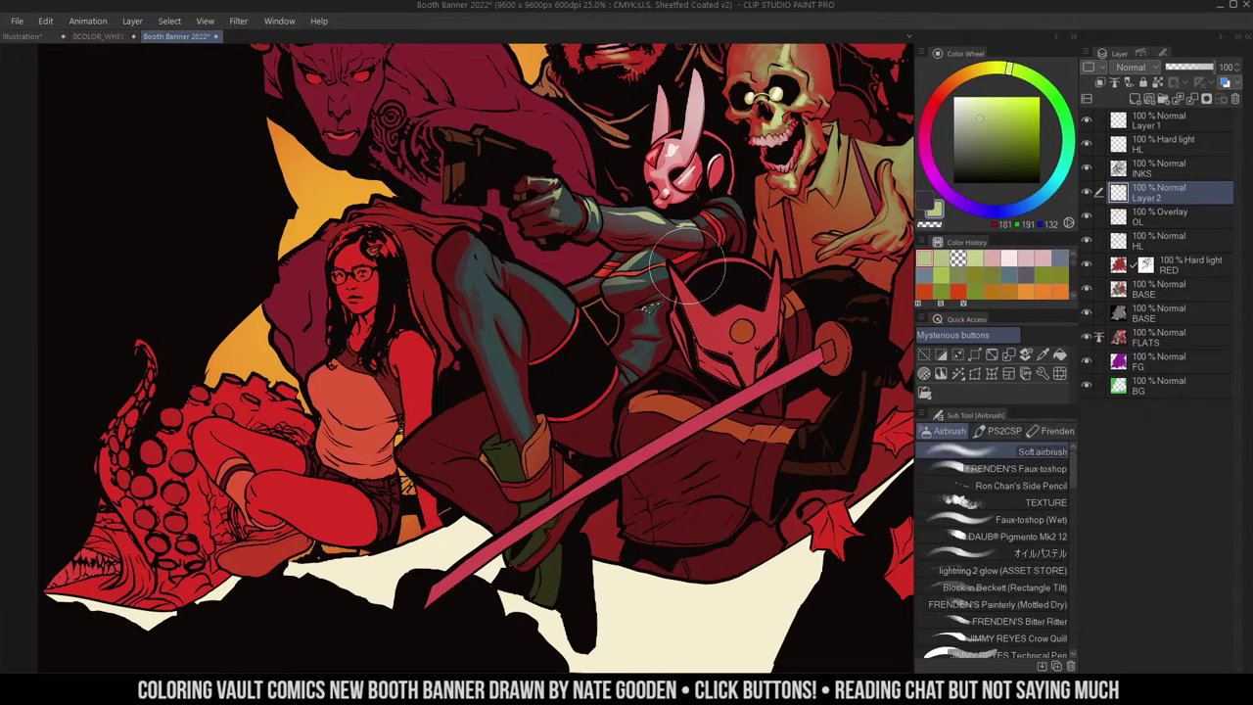
pyautogui.press('m')
pyautogui.hotkey('ctrl', 'd')
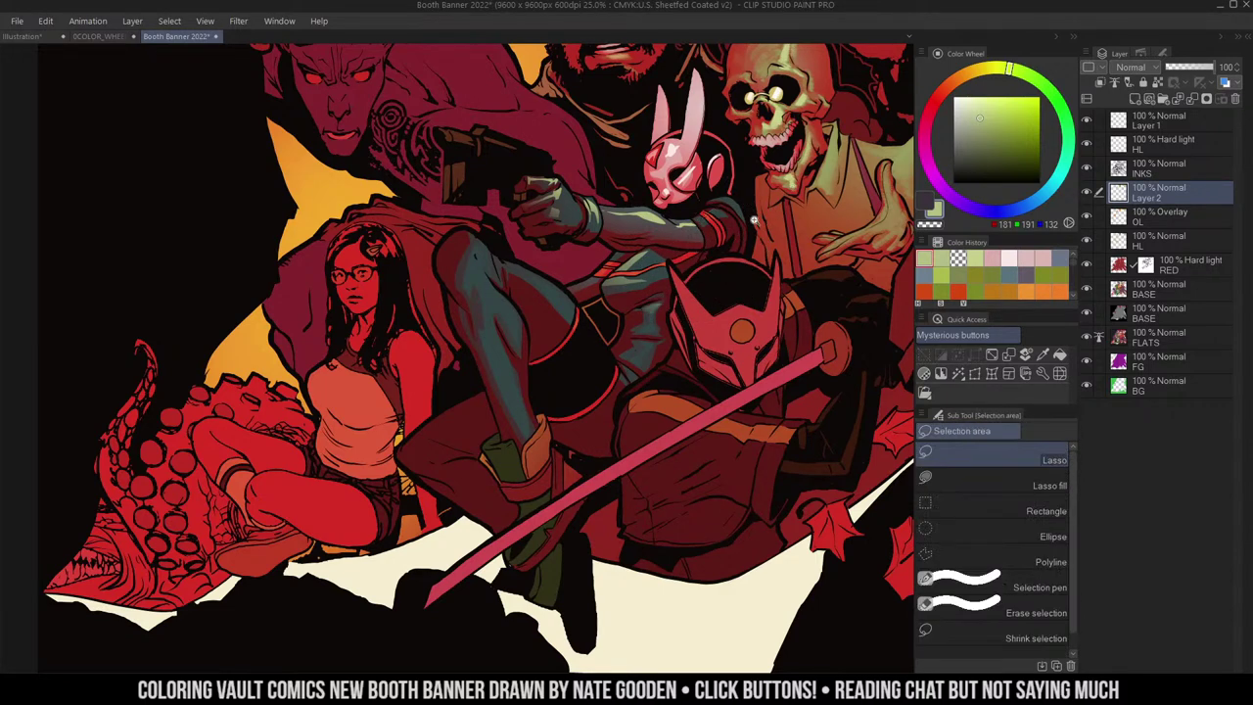
# - Lasso thin fold shapes on the gunner's lower torso near the hip and airbrush light green highlights into them
pyautogui.keyDown('alt'); pyautogui.click(746, 233); pyautogui.keyUp('alt')
pyautogui.click(719, 259)
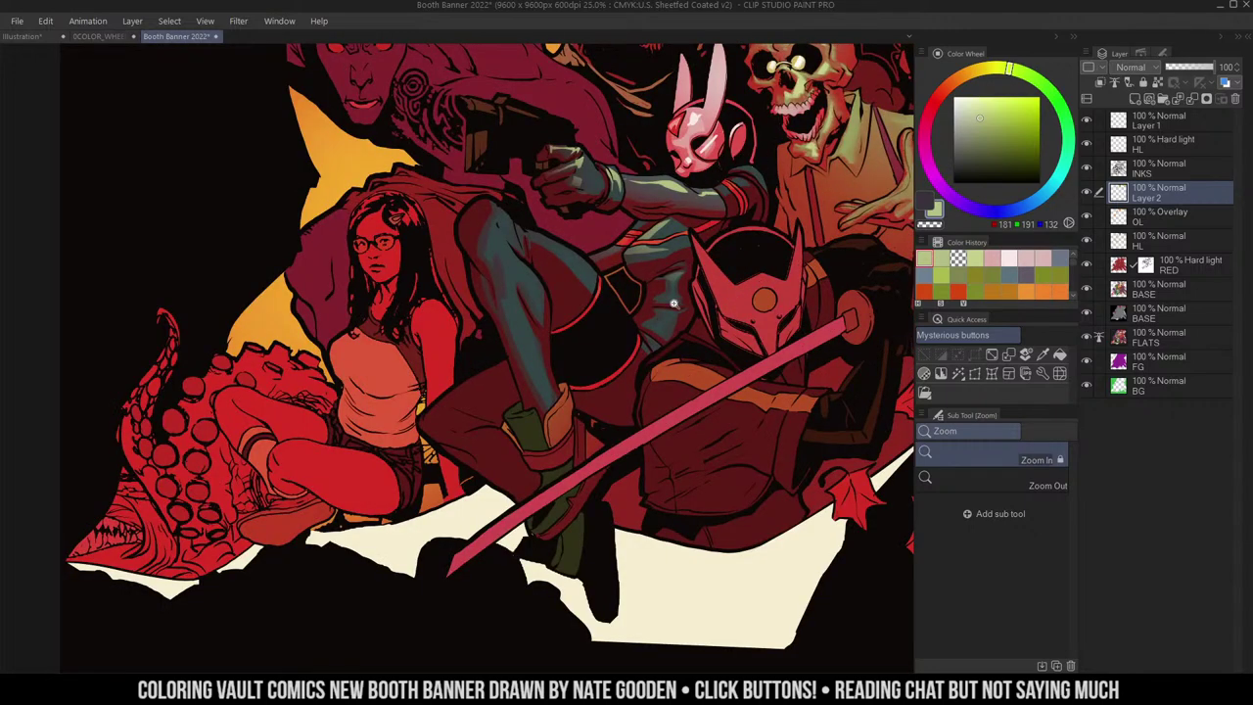
pyautogui.keyDown('ctrl'); pyautogui.click(674, 303); pyautogui.keyUp('ctrl')
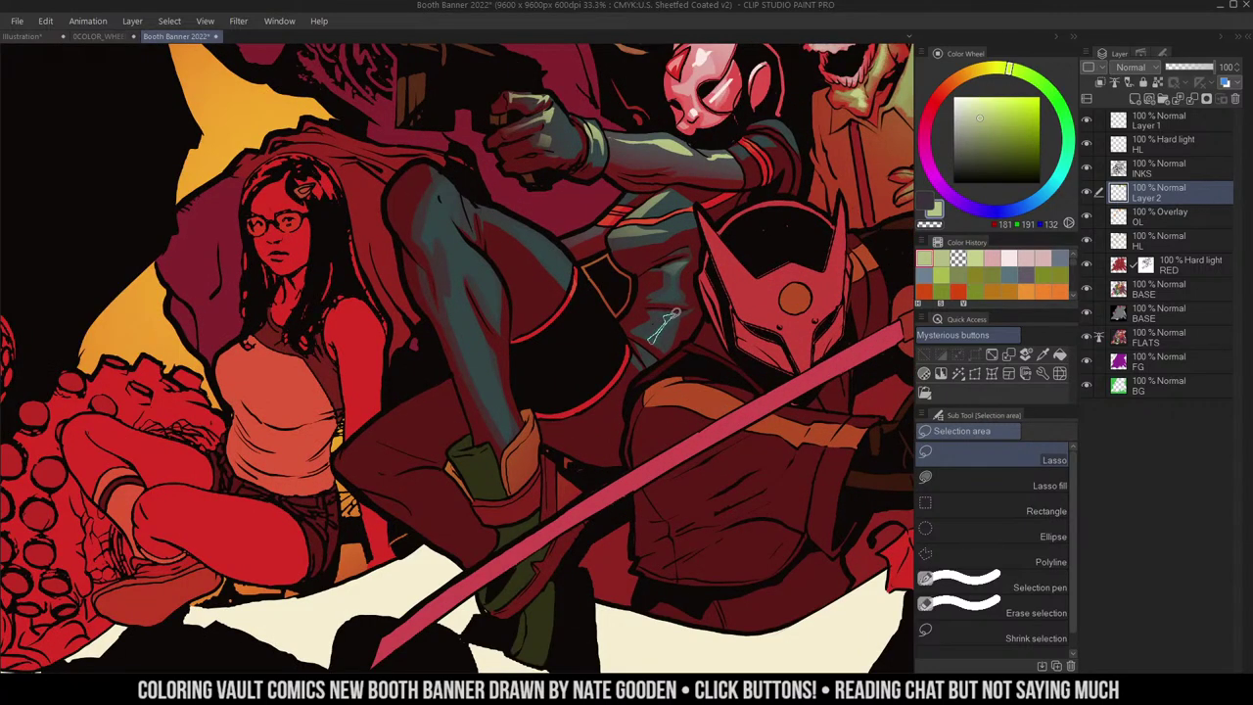
pyautogui.moveTo(675, 313); pyautogui.dragTo(713, 268)
pyautogui.press('b')
# - Lasso highlight shapes along the gunner's thigh, knee and shin, airbrush them light green, and deselect
pyautogui.press('m')
pyautogui.moveTo(568, 278)
pyautogui.mouseDown()
pyautogui.moveTo(484, 207)
pyautogui.moveTo(580, 286)
pyautogui.mouseUp()
pyautogui.moveTo(473, 206)
pyautogui.mouseDown()
pyautogui.moveTo(437, 178)
pyautogui.moveTo(463, 257)
pyautogui.moveTo(492, 287)
pyautogui.moveTo(500, 277)
pyautogui.moveTo(451, 218)
pyautogui.moveTo(516, 435)
pyautogui.mouseUp()
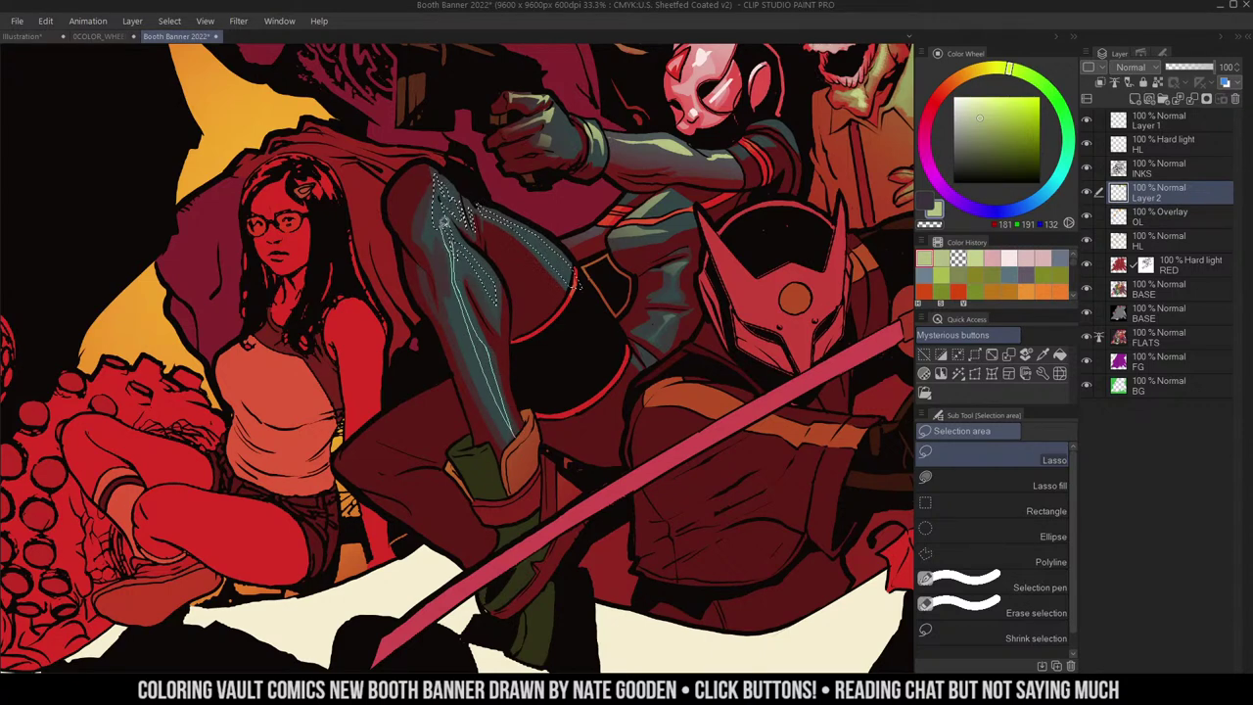
pyautogui.moveTo(443, 224); pyautogui.dragTo(437, 218)
pyautogui.press('b')
pyautogui.moveTo(452, 165)
pyautogui.mouseDown()
pyautogui.moveTo(573, 274)
pyautogui.moveTo(528, 198)
pyautogui.mouseUp()
pyautogui.hotkey('ctrl', 'd')
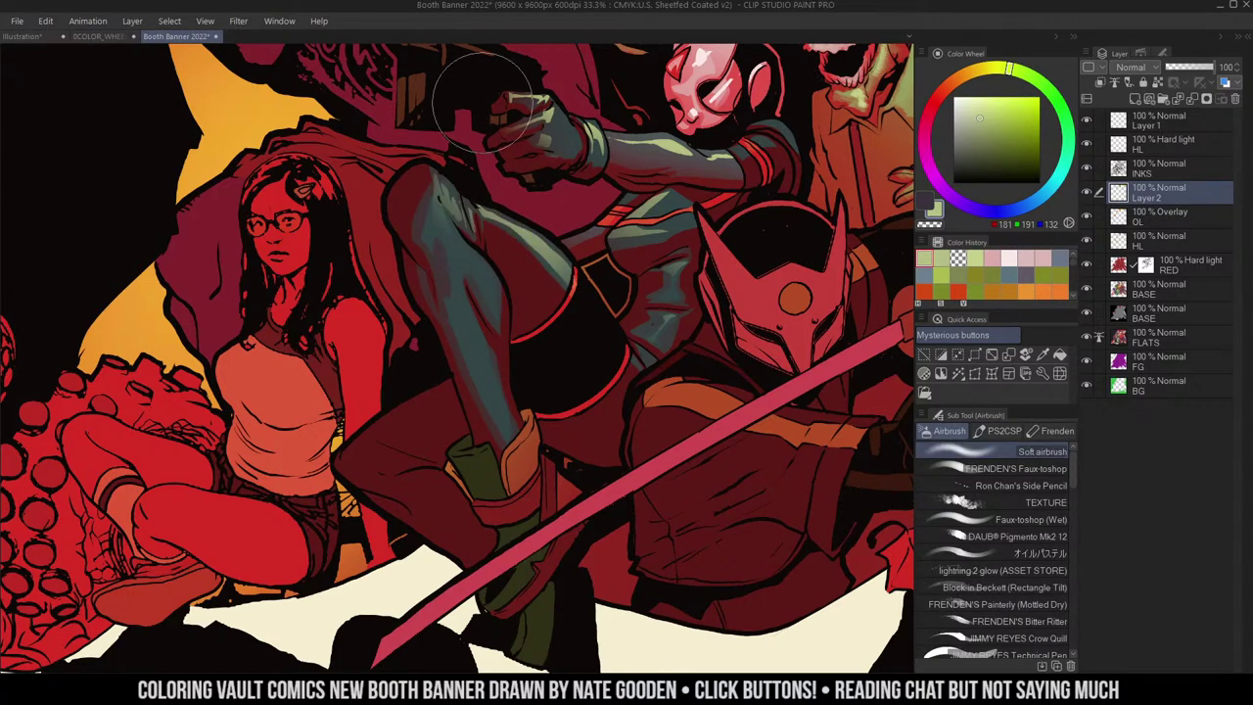
# - Examine the highlighted gunner against the surrounding banner figures from a wider view
pyautogui.hotkey('ctrl', 'space')
pyautogui.keyDown('alt'); pyautogui.click(632, 284); pyautogui.keyUp('alt')
pyautogui.moveTo(838, 50); pyautogui.dragTo(802, 120)
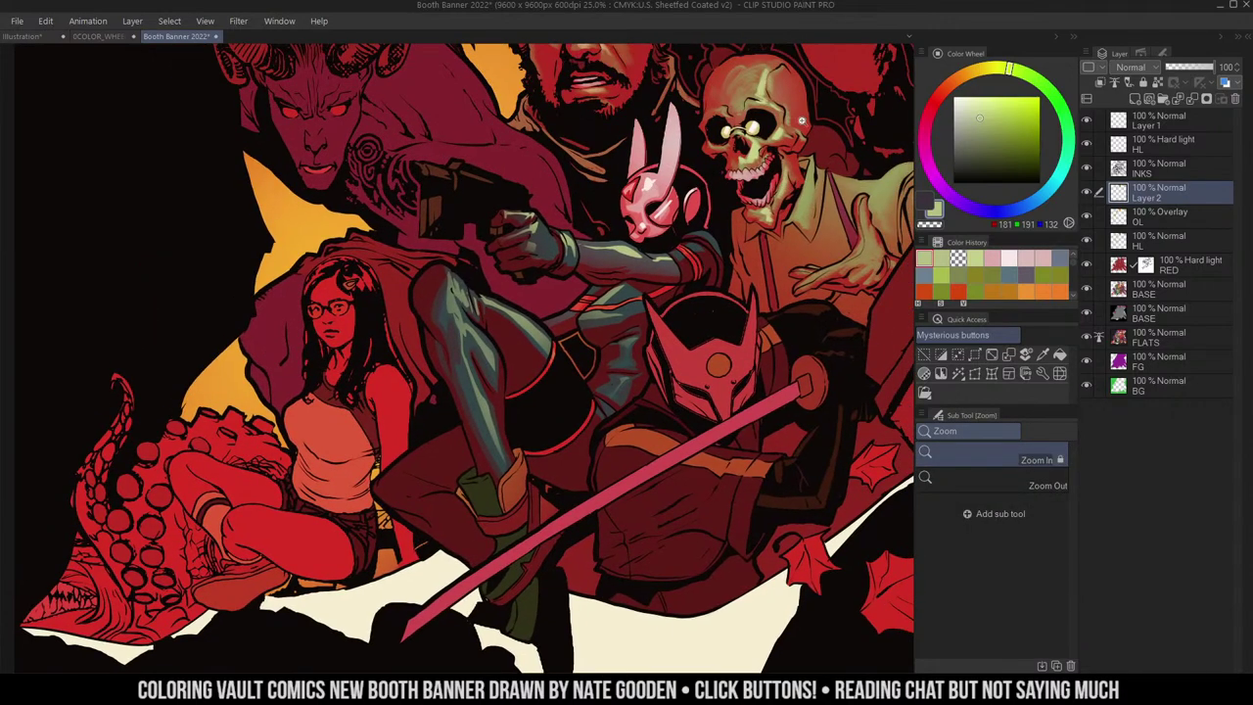
pyautogui.hotkey('ctrl', 'space')
pyautogui.keyDown('alt'); pyautogui.click(598, 303); pyautogui.keyUp('alt')
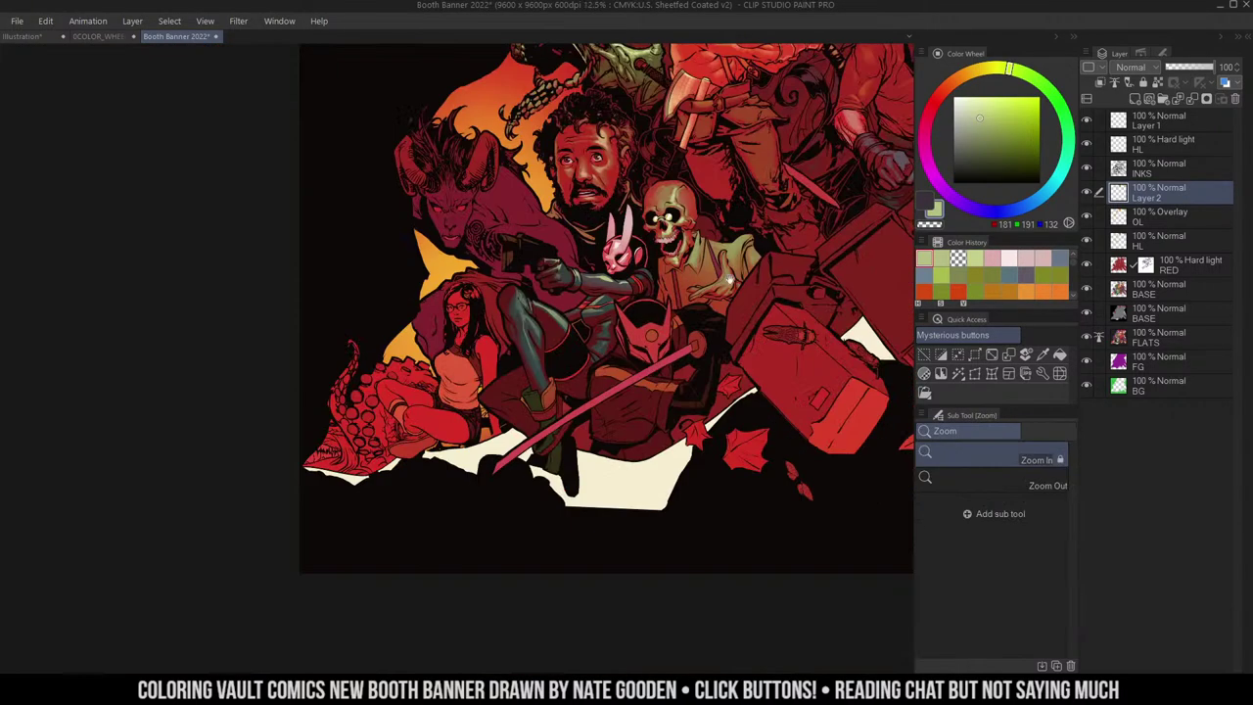
pyautogui.scroll(1, 656, 327)
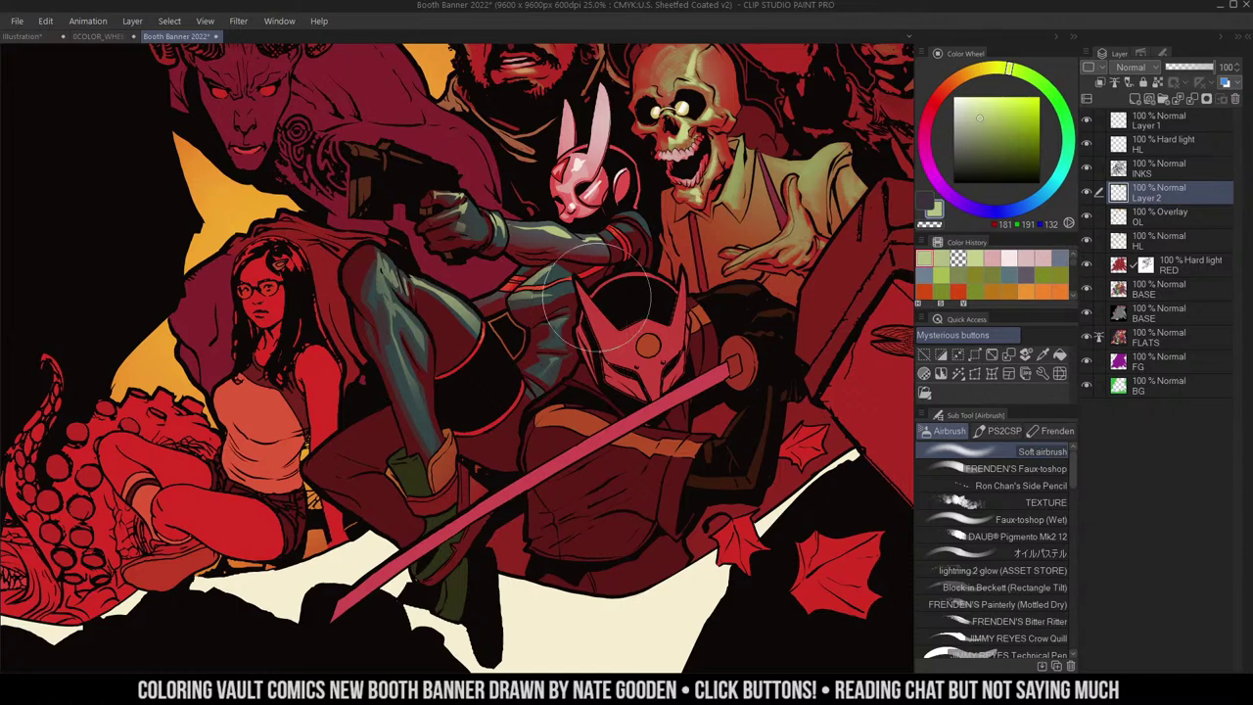
pyautogui.press('m')
pyautogui.moveTo(667, 241); pyautogui.dragTo(716, 182)
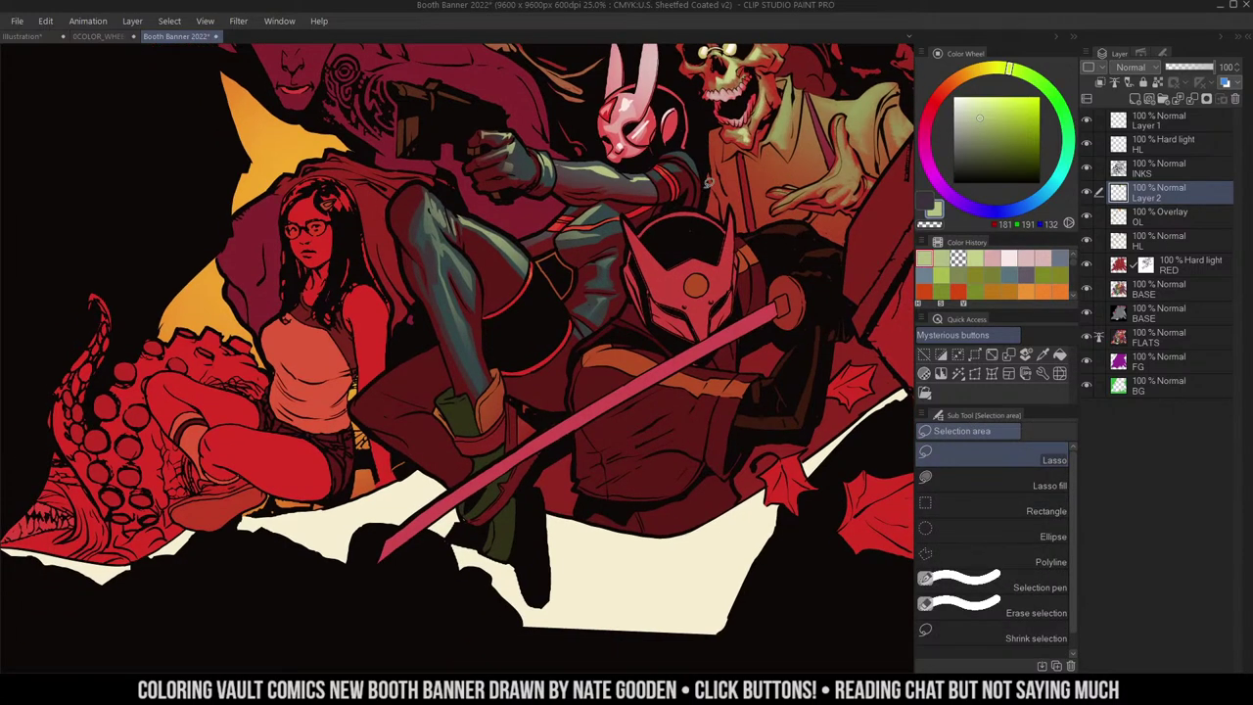
# - On the RED layer's mask, lasso light shapes across the gunner's bent lower leg, airbrush the red away inside them, and deselect
pyautogui.hotkey('ctrl', 'space')
pyautogui.click(484, 245)
pyautogui.moveTo(485, 244)
pyautogui.mouseDown()
pyautogui.moveTo(585, 202)
pyautogui.moveTo(612, 172)
pyautogui.mouseUp()
pyautogui.moveTo(633, 287)
pyautogui.mouseDown()
pyautogui.moveTo(666, 242)
pyautogui.moveTo(611, 281)
pyautogui.mouseUp()
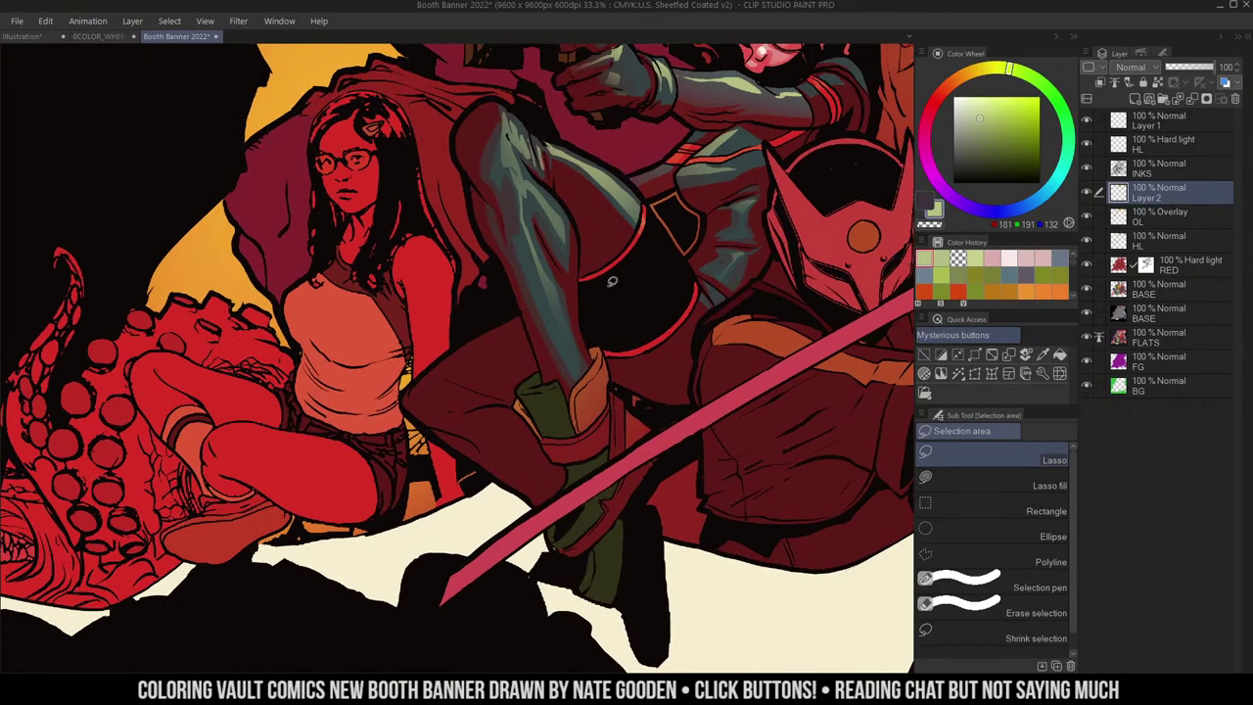
pyautogui.click(1147, 262)
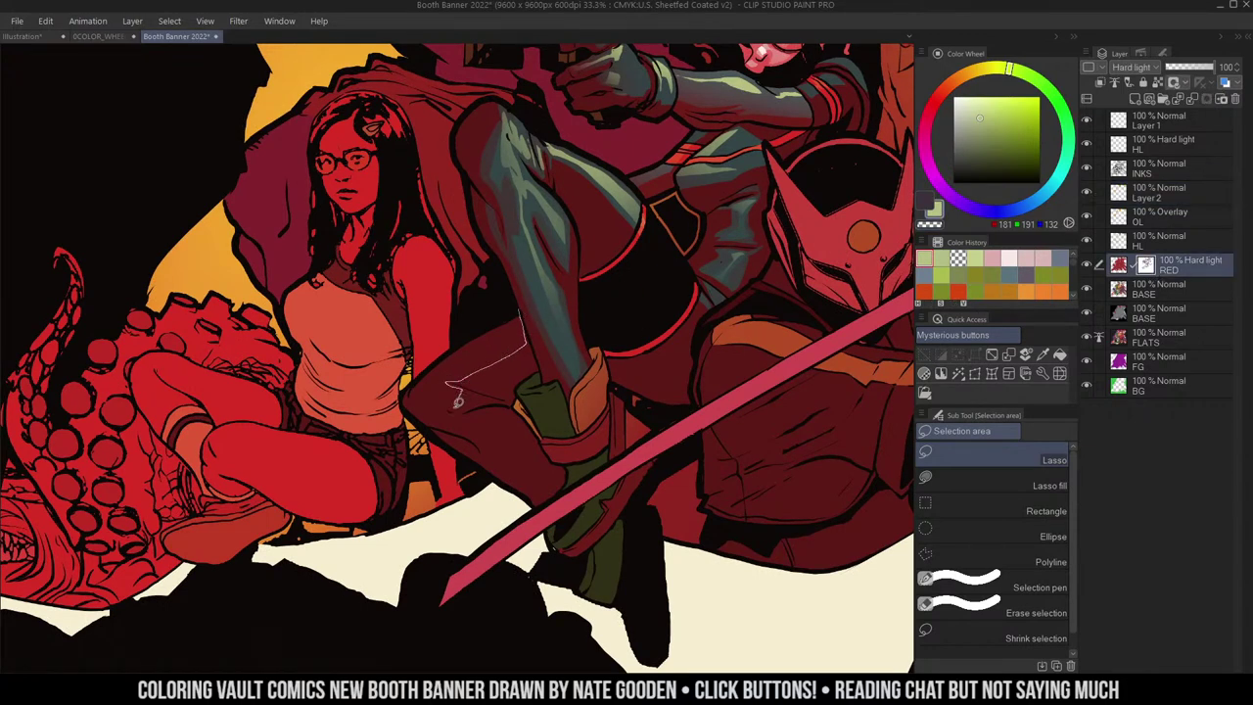
pyautogui.moveTo(412, 368)
pyautogui.mouseDown()
pyautogui.moveTo(428, 355)
pyautogui.moveTo(416, 411)
pyautogui.moveTo(447, 411)
pyautogui.moveTo(505, 338)
pyautogui.moveTo(524, 353)
pyautogui.moveTo(448, 390)
pyautogui.mouseUp()
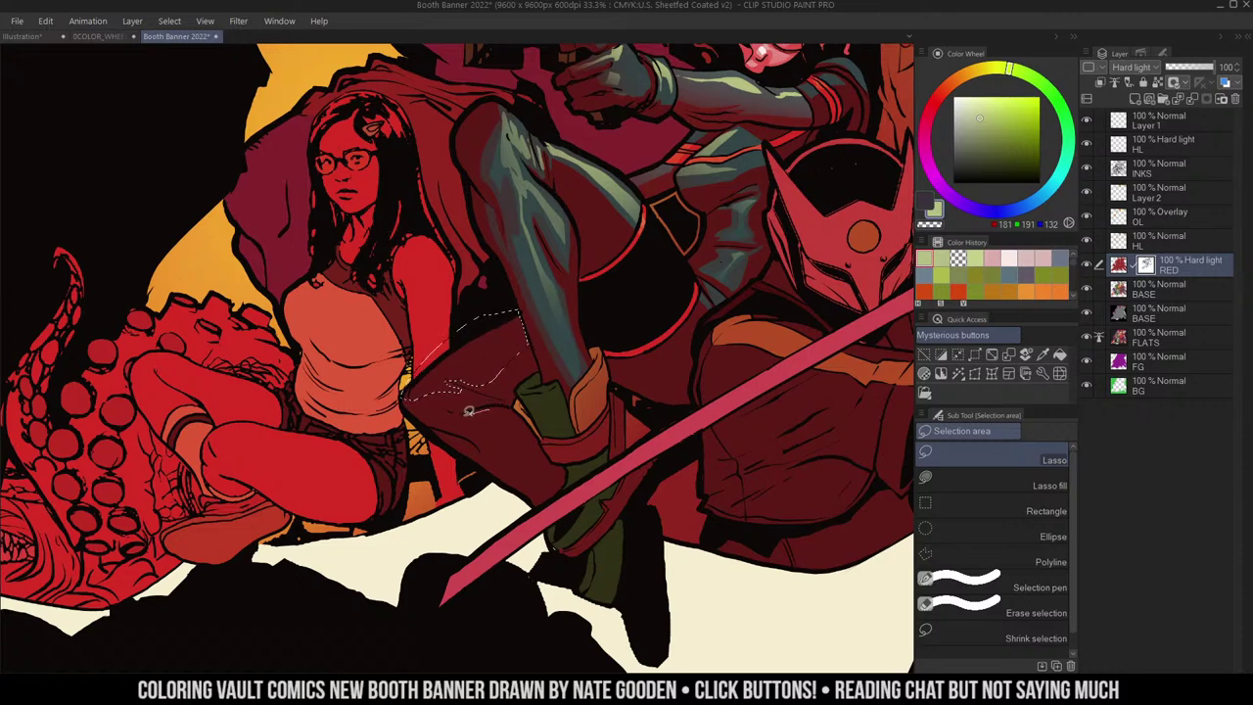
pyautogui.moveTo(490, 410)
pyautogui.mouseDown()
pyautogui.moveTo(451, 417)
pyautogui.moveTo(512, 433)
pyautogui.moveTo(502, 406)
pyautogui.moveTo(624, 286)
pyautogui.moveTo(552, 220)
pyautogui.moveTo(523, 252)
pyautogui.moveTo(553, 239)
pyautogui.moveTo(506, 312)
pyautogui.moveTo(709, 221)
pyautogui.moveTo(423, 296)
pyautogui.mouseUp()
pyautogui.press('g')
pyautogui.hotkey('ctrl', 'd')
pyautogui.press('b')
pyautogui.press(']')
pyautogui.press('c')
pyautogui.moveTo(509, 243)
pyautogui.mouseDown()
pyautogui.moveTo(416, 310)
pyautogui.moveTo(486, 308)
pyautogui.moveTo(597, 263)
pyautogui.mouseUp()
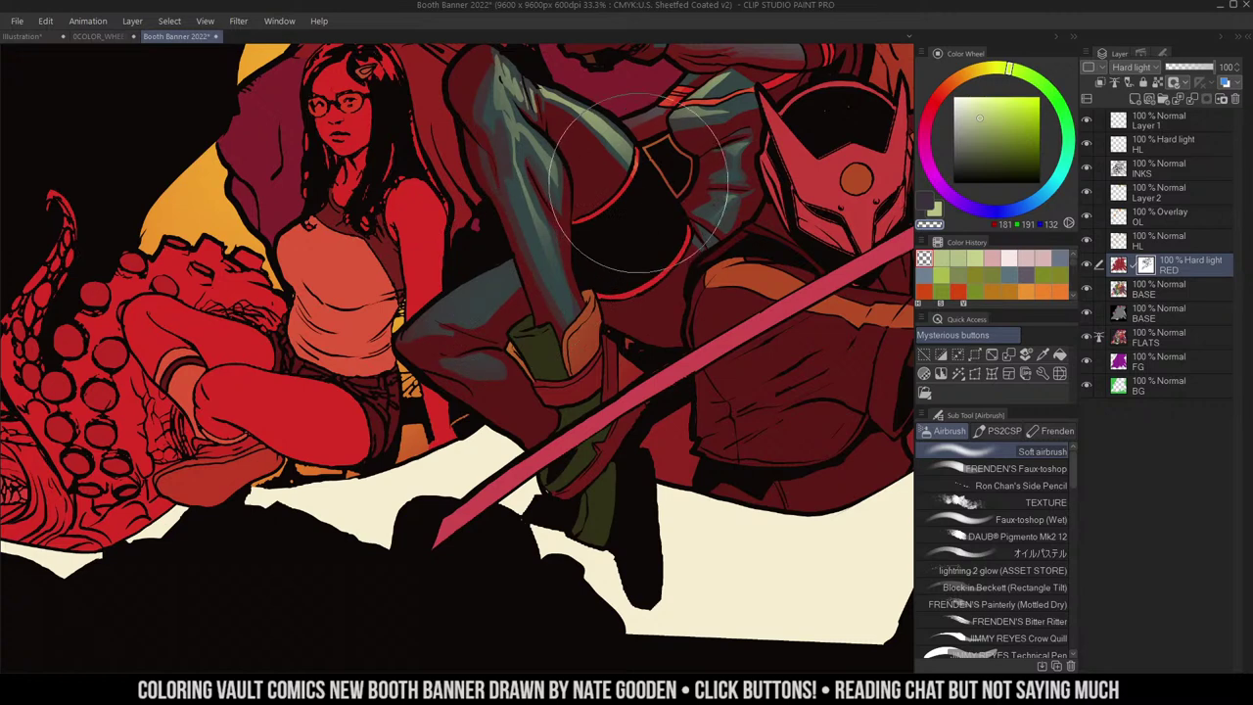
pyautogui.press('m')
pyautogui.moveTo(663, 321); pyautogui.dragTo(677, 359)
pyautogui.hotkey('ctrl', 'd')
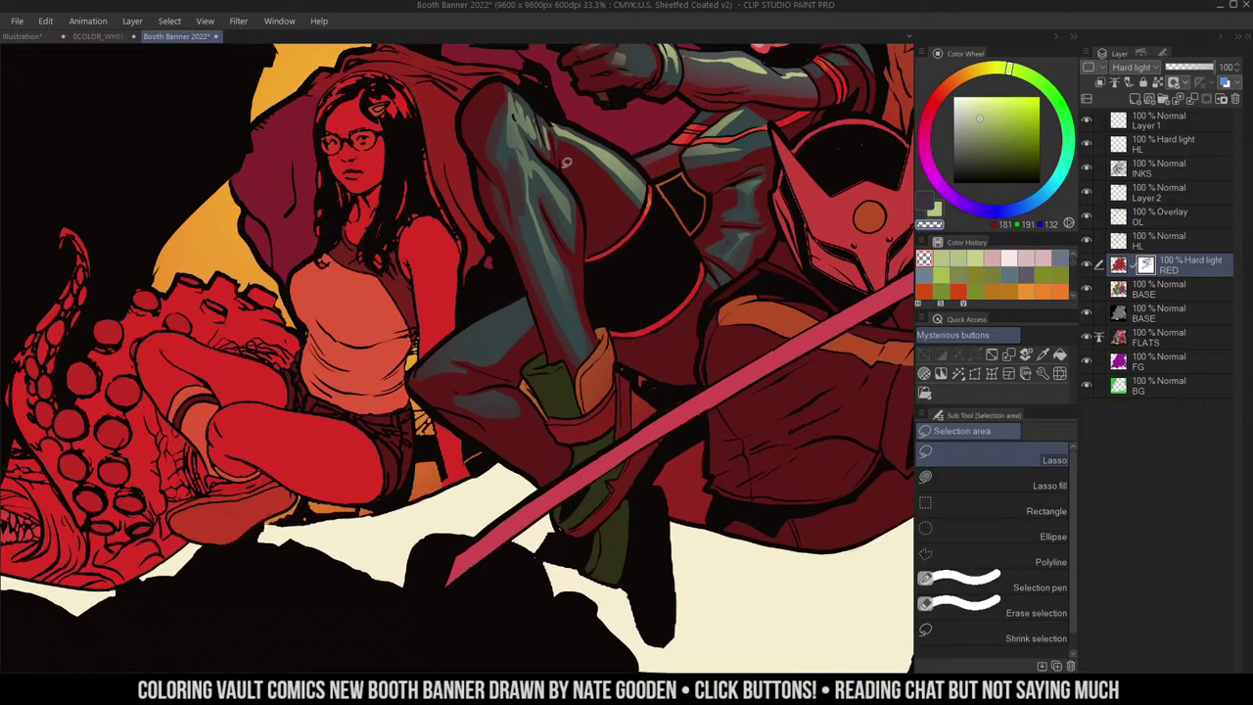
# - Lasso thin highlight shapes on the gunner's bent lower leg and airbrush them on Layer 2 with light green sampled from the sleeve
pyautogui.keyDown('alt'); pyautogui.click(747, 63); pyautogui.keyUp('alt')
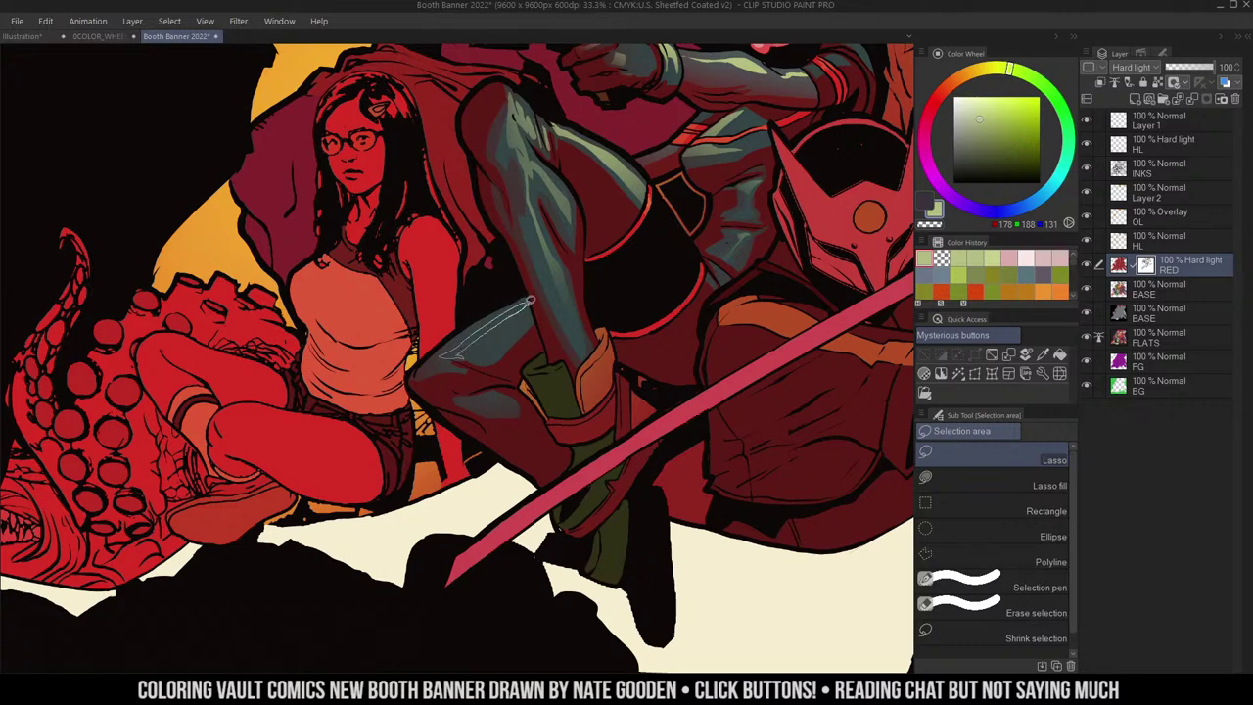
pyautogui.moveTo(531, 300); pyautogui.dragTo(462, 352)
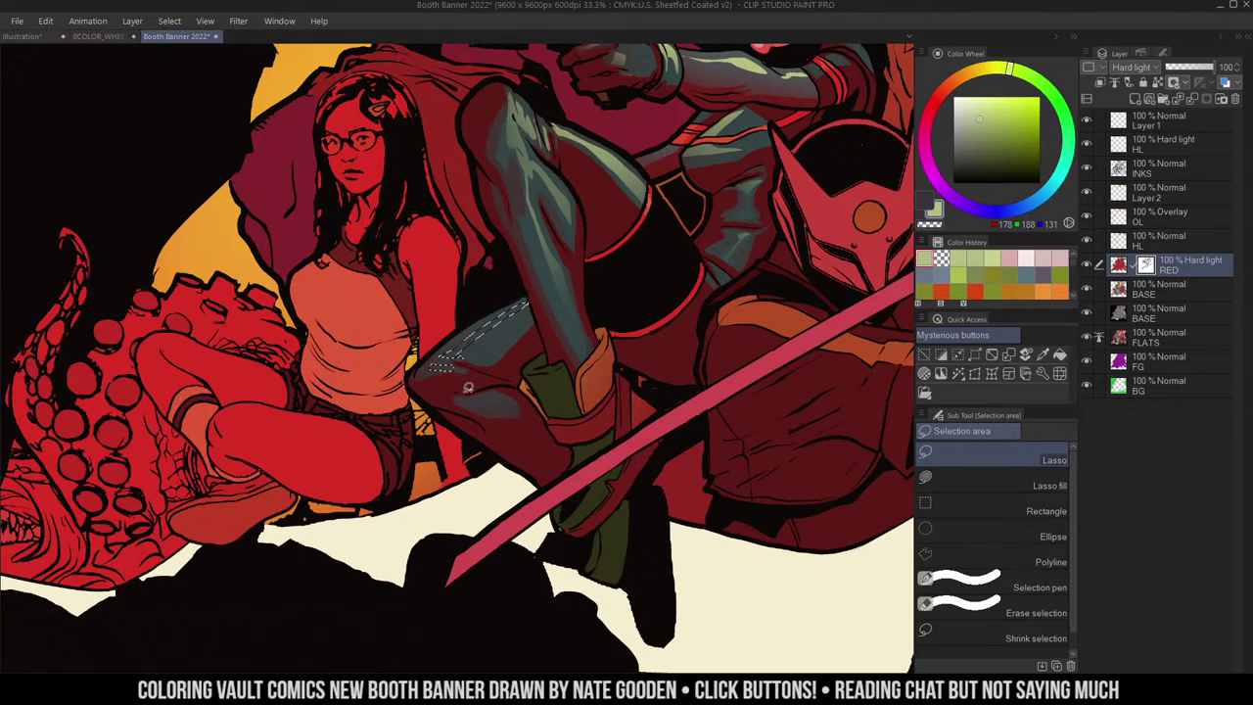
pyautogui.moveTo(491, 402)
pyautogui.mouseDown()
pyautogui.moveTo(517, 410)
pyautogui.moveTo(482, 394)
pyautogui.mouseUp()
pyautogui.press('Delete')
pyautogui.hotkey('ctrl', 'd')
pyautogui.press('b')
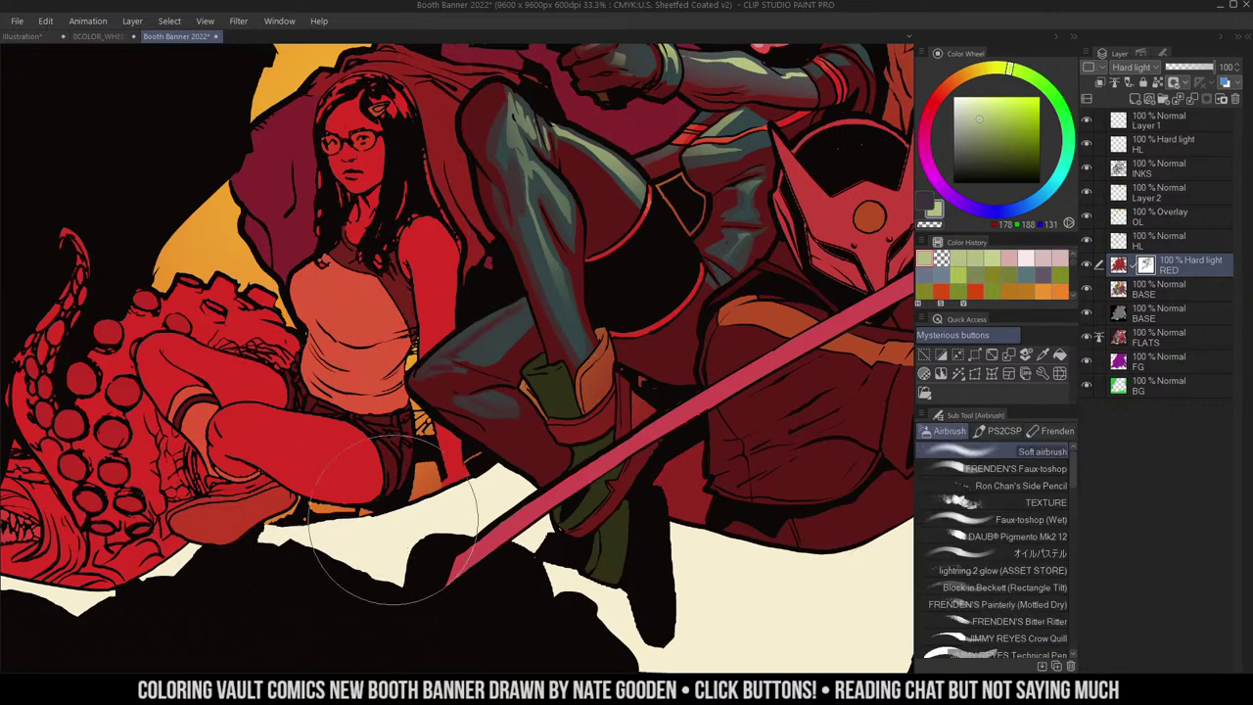
pyautogui.keyDown('alt'); pyautogui.click(744, 69); pyautogui.keyUp('alt')
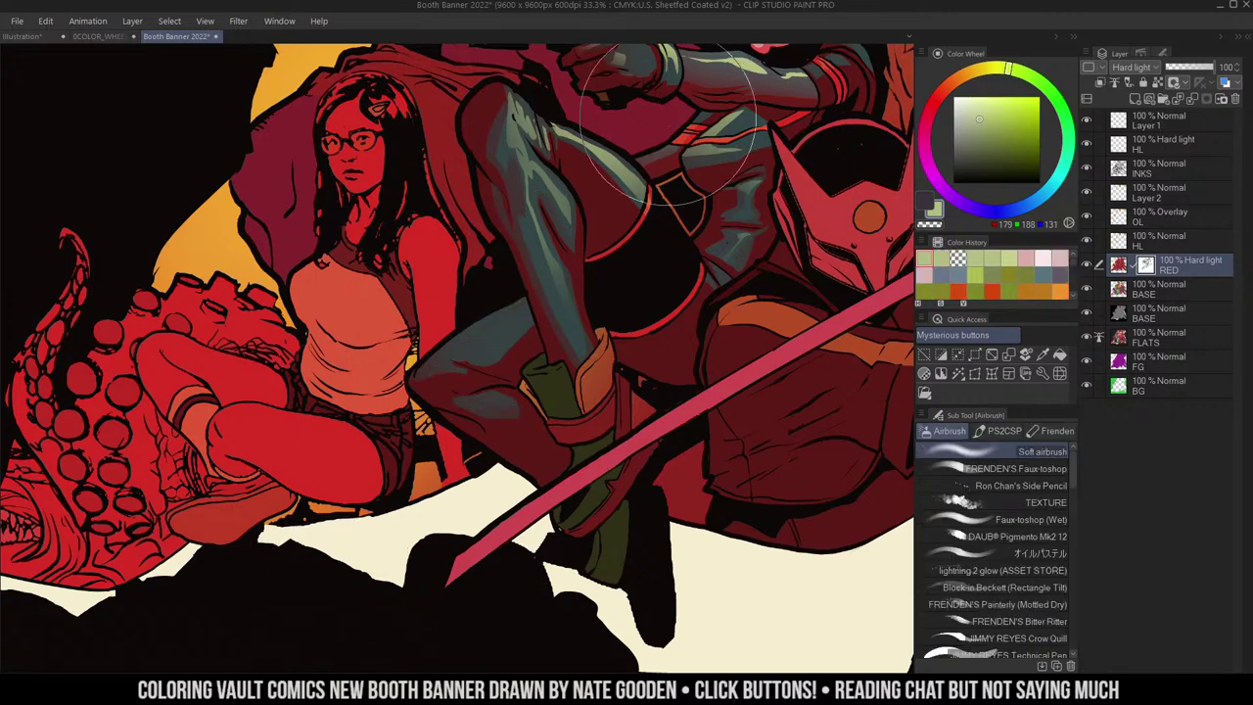
pyautogui.click(1119, 195)
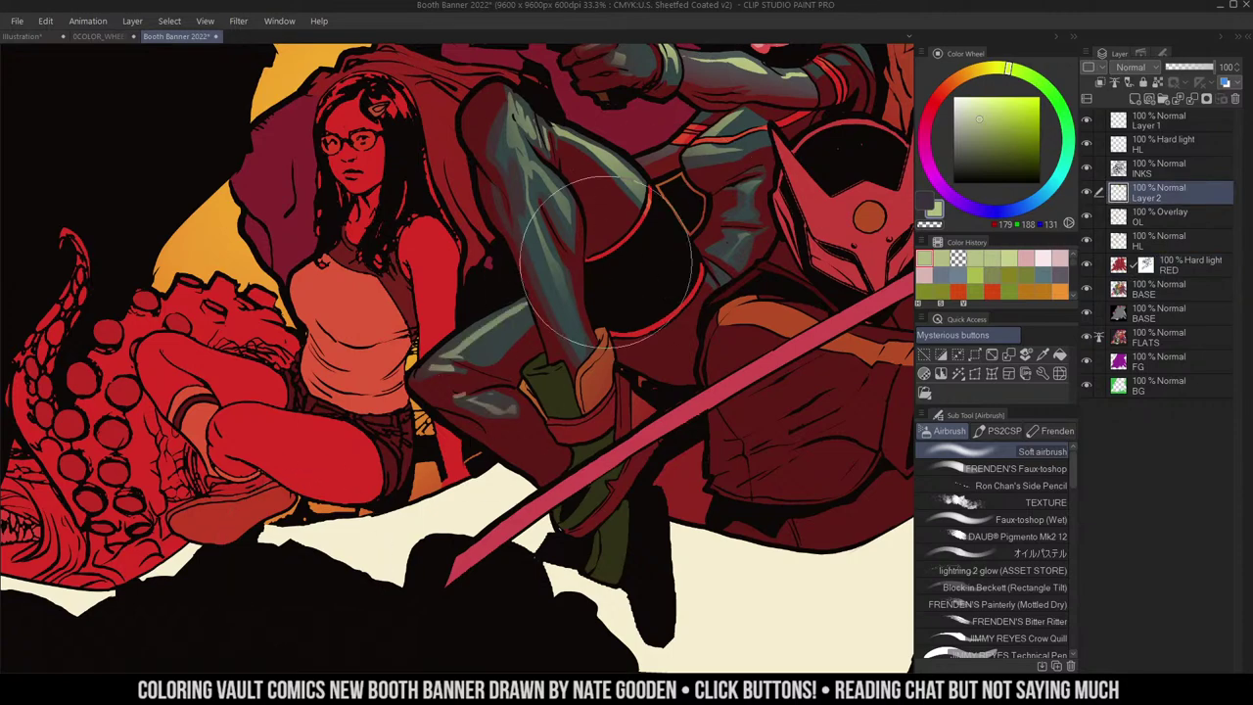
# - Lasso a highlight along the gunner's outstretched forearm and airbrush it with pale pink-white sampled from the rabbit mask
pyautogui.moveTo(819, 137); pyautogui.dragTo(710, 291)
pyautogui.keyDown('alt'); pyautogui.click(710, 292); pyautogui.keyUp('alt')
pyautogui.keyDown('ctrl'); pyautogui.click(683, 286); pyautogui.keyUp('ctrl')
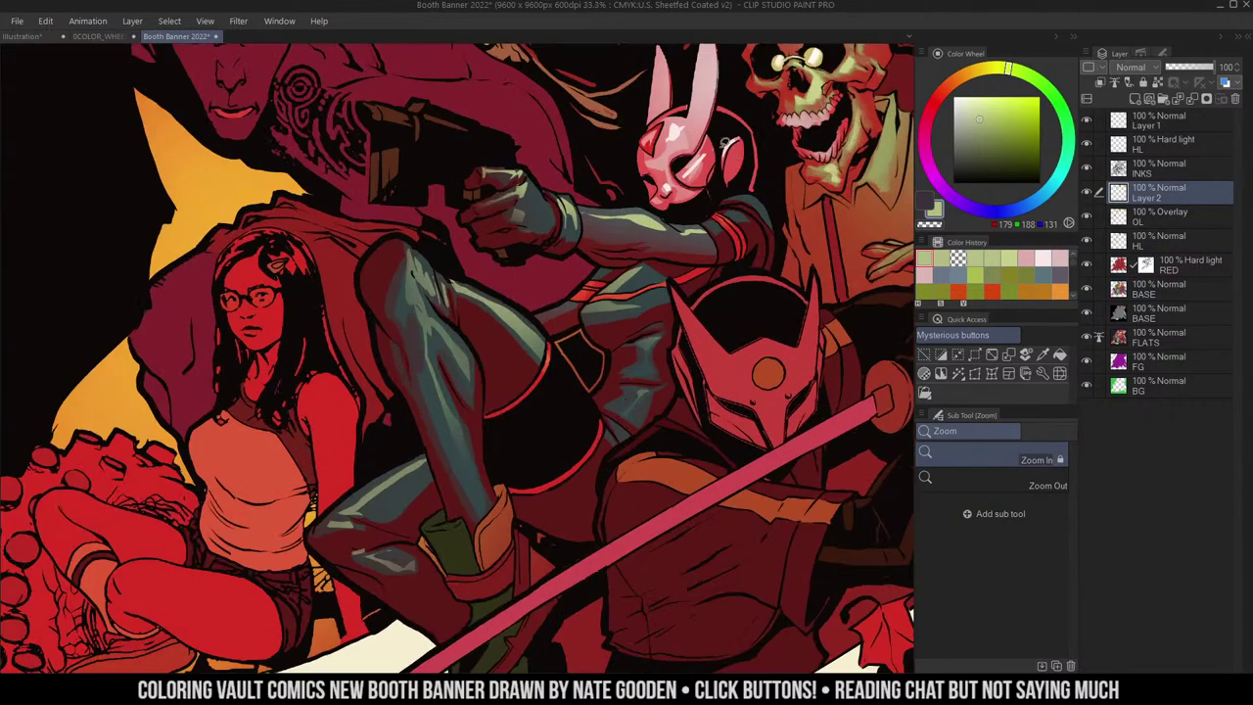
pyautogui.keyDown('ctrl'); pyautogui.click(695, 212); pyautogui.keyUp('ctrl')
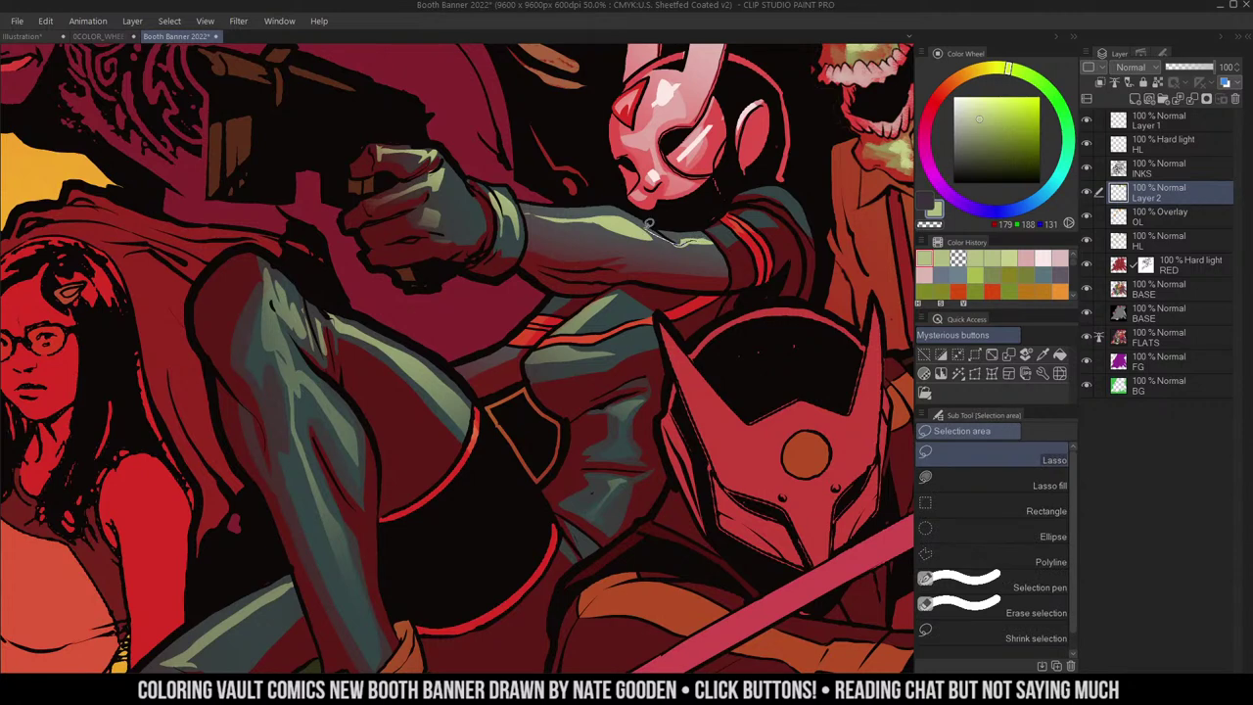
pyautogui.moveTo(678, 239); pyautogui.dragTo(688, 244)
pyautogui.press('b')
pyautogui.keyDown('alt'); pyautogui.click(670, 90); pyautogui.keyUp('alt')
pyautogui.moveTo(686, 123); pyautogui.dragTo(768, 158)
pyautogui.hotkey('ctrl', 'd')
pyautogui.press('m')
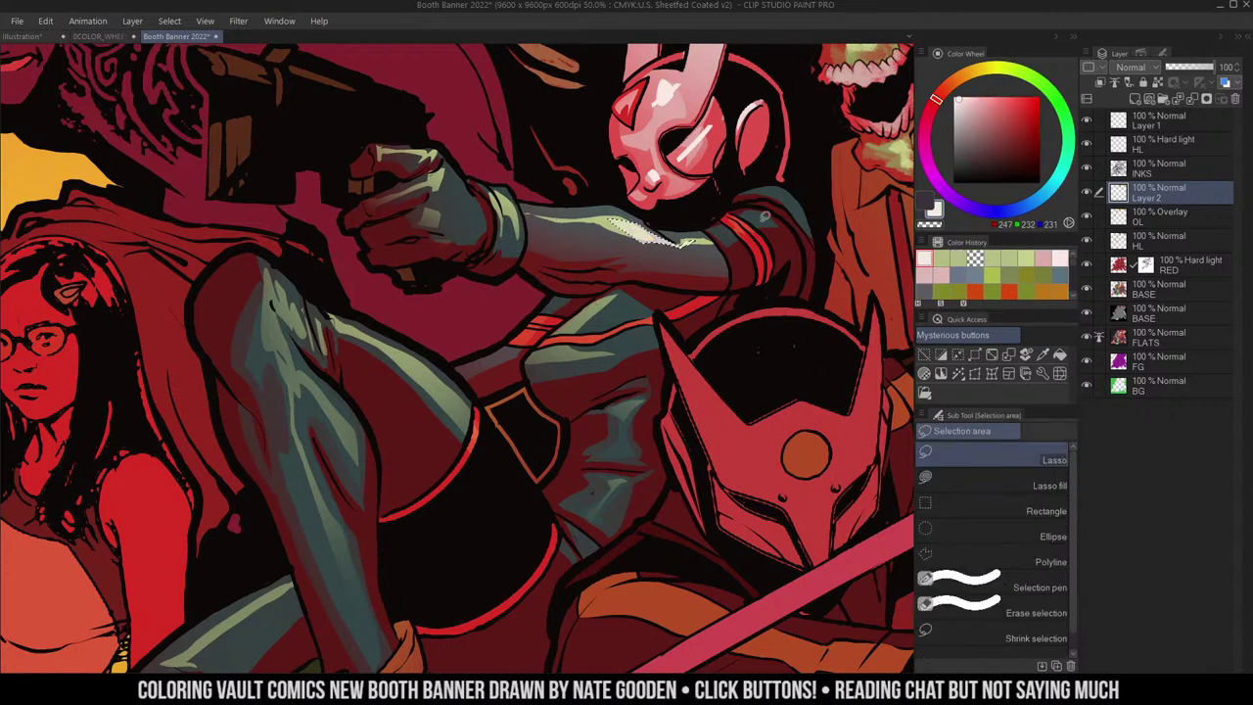
# - Examine the gunner's highlights against the surrounding banner figures from a wider view
pyautogui.keyDown('ctrl'); pyautogui.keyDown('alt'); pyautogui.click(778, 205); pyautogui.keyUp('alt'); pyautogui.keyUp('ctrl')
pyautogui.keyDown('ctrl'); pyautogui.keyDown('alt'); pyautogui.click(783, 203); pyautogui.keyUp('alt'); pyautogui.keyUp('ctrl')
pyautogui.moveTo(831, 203); pyautogui.dragTo(735, 248)
pyautogui.keyDown('alt'); pyautogui.click(745, 288); pyautogui.keyUp('alt')
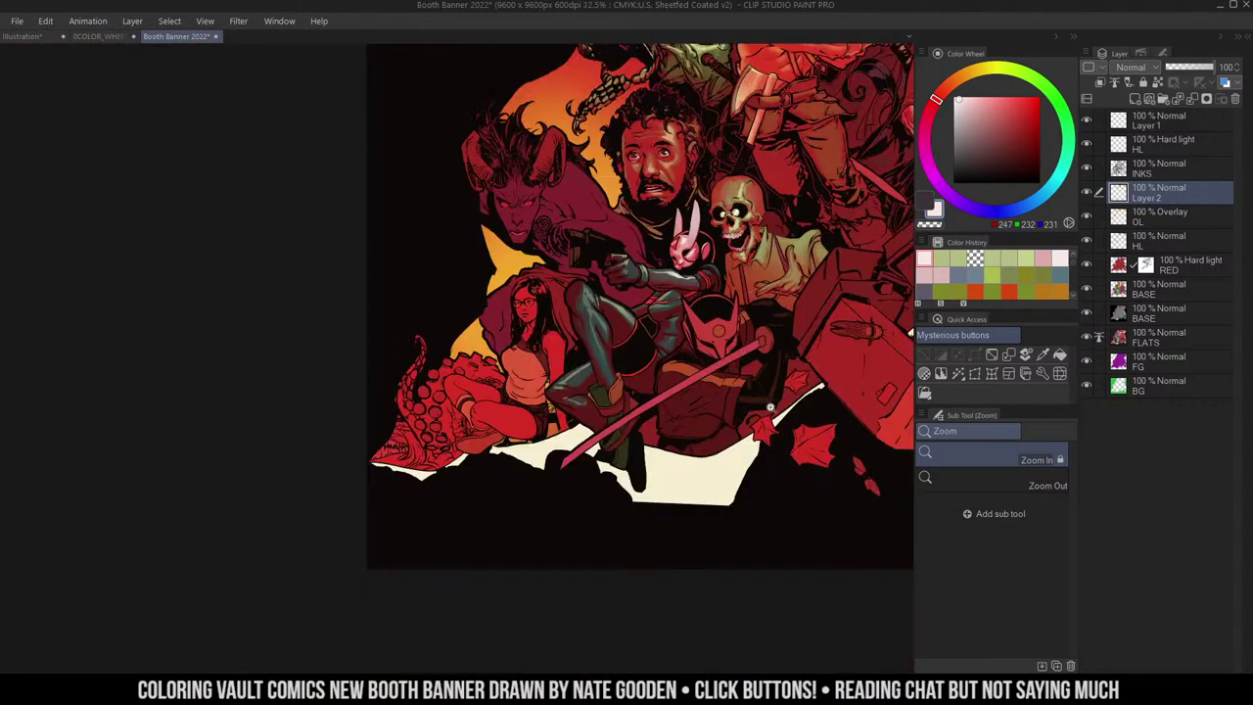
pyautogui.moveTo(794, 302); pyautogui.dragTo(754, 271)
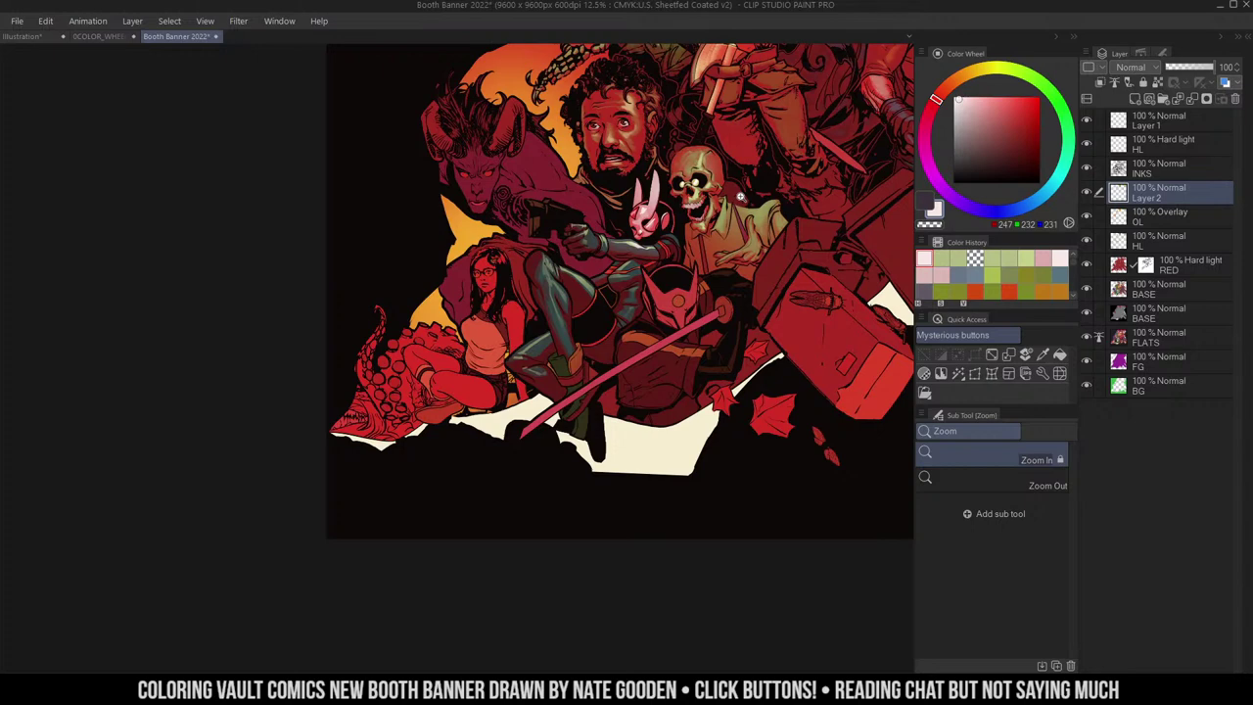
pyautogui.click(654, 262)
pyautogui.moveTo(654, 262); pyautogui.dragTo(616, 229)
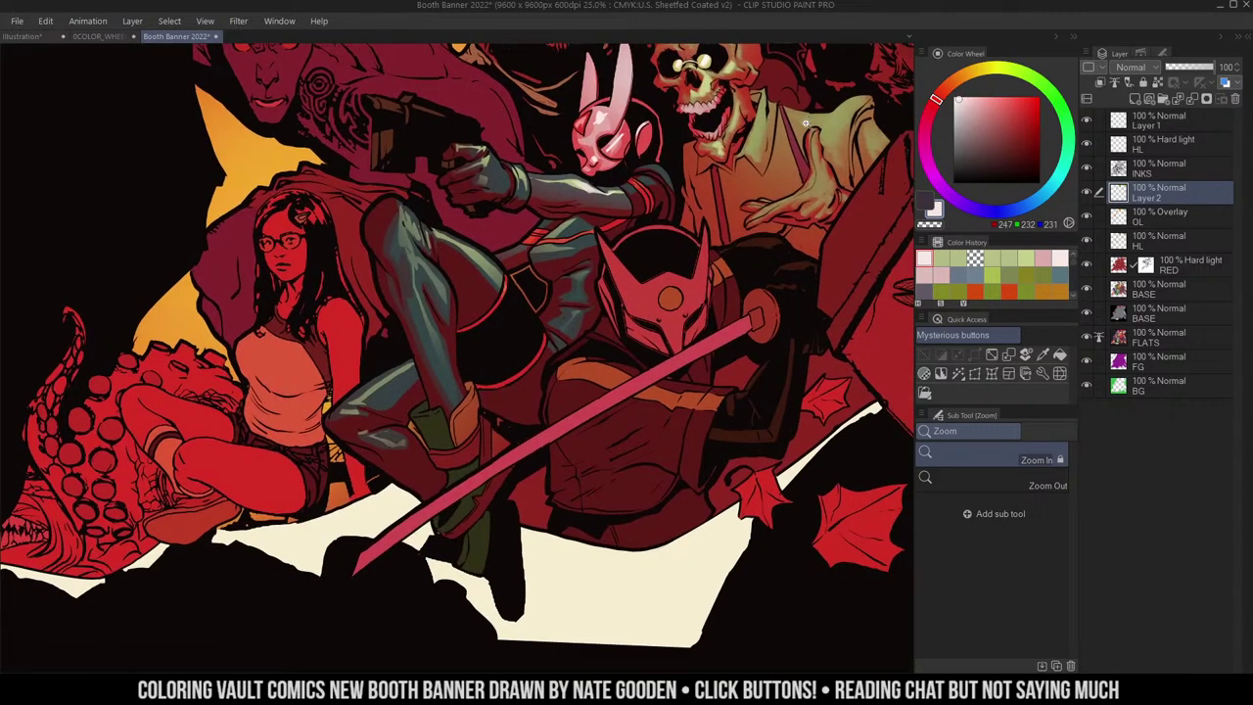
pyautogui.moveTo(709, 294); pyautogui.dragTo(636, 272)
# - Lasso the swordsman's horned helmet faceplate, airbrush it with light pink sampled from the rabbit mask, and deselect
pyautogui.click(632, 215)
pyautogui.press('m')
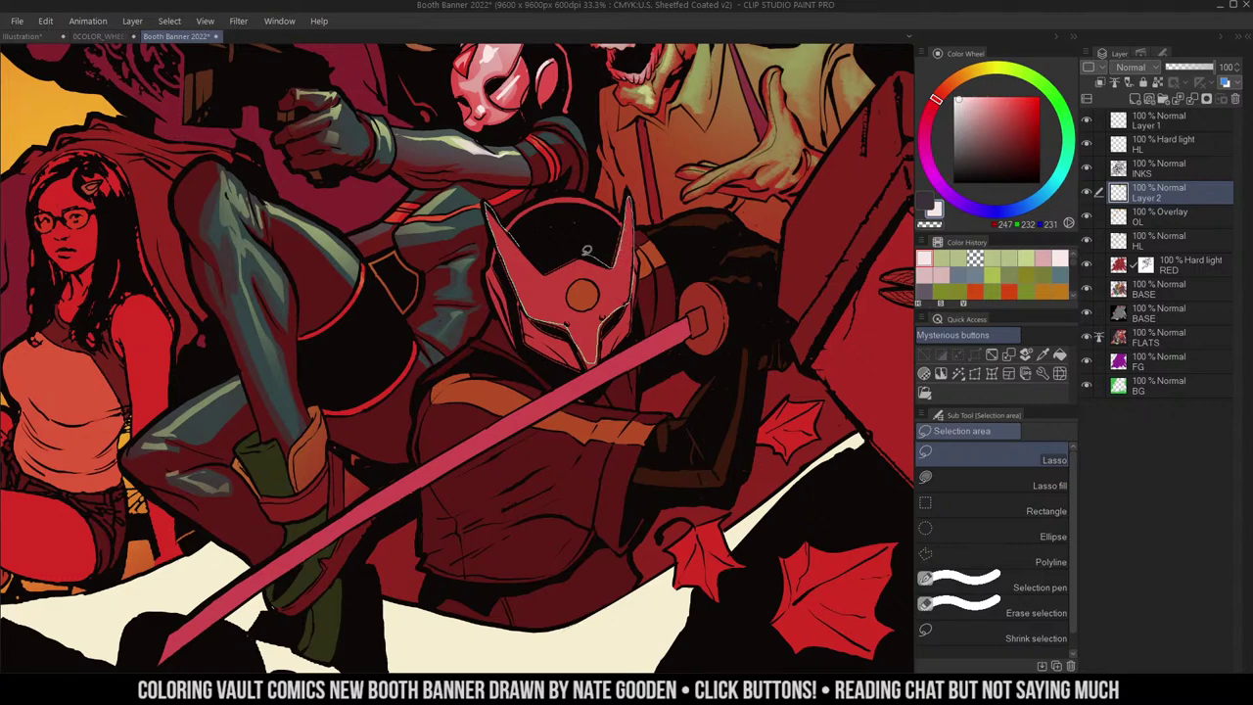
pyautogui.moveTo(565, 261); pyautogui.dragTo(531, 239)
pyautogui.moveTo(602, 90)
pyautogui.mouseDown()
pyautogui.moveTo(605, 208)
pyautogui.moveTo(563, 220)
pyautogui.mouseUp()
pyautogui.press('b')
pyautogui.keyDown('alt'); pyautogui.click(516, 127); pyautogui.keyUp('alt')
pyautogui.moveTo(574, 304)
pyautogui.mouseDown()
pyautogui.moveTo(529, 337)
pyautogui.moveTo(599, 284)
pyautogui.moveTo(578, 354)
pyautogui.moveTo(583, 392)
pyautogui.moveTo(589, 333)
pyautogui.mouseUp()
pyautogui.moveTo(650, 284); pyautogui.dragTo(656, 205)
pyautogui.hotkey('ctrl', 'd')
pyautogui.press('m')
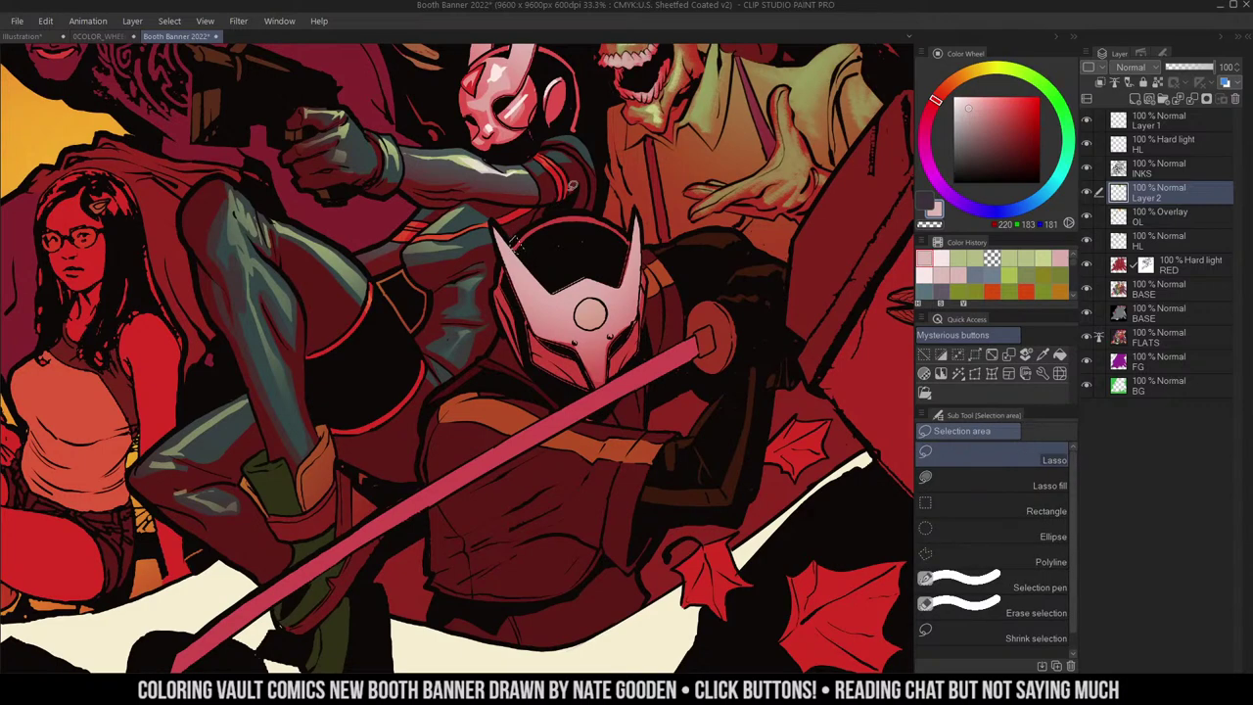
# - Lasso highlight planes on the faceplate's nose guard, brow and horns, and airbrush them light pink with the selection outline hidden
pyautogui.scroll(2, 558, 279)
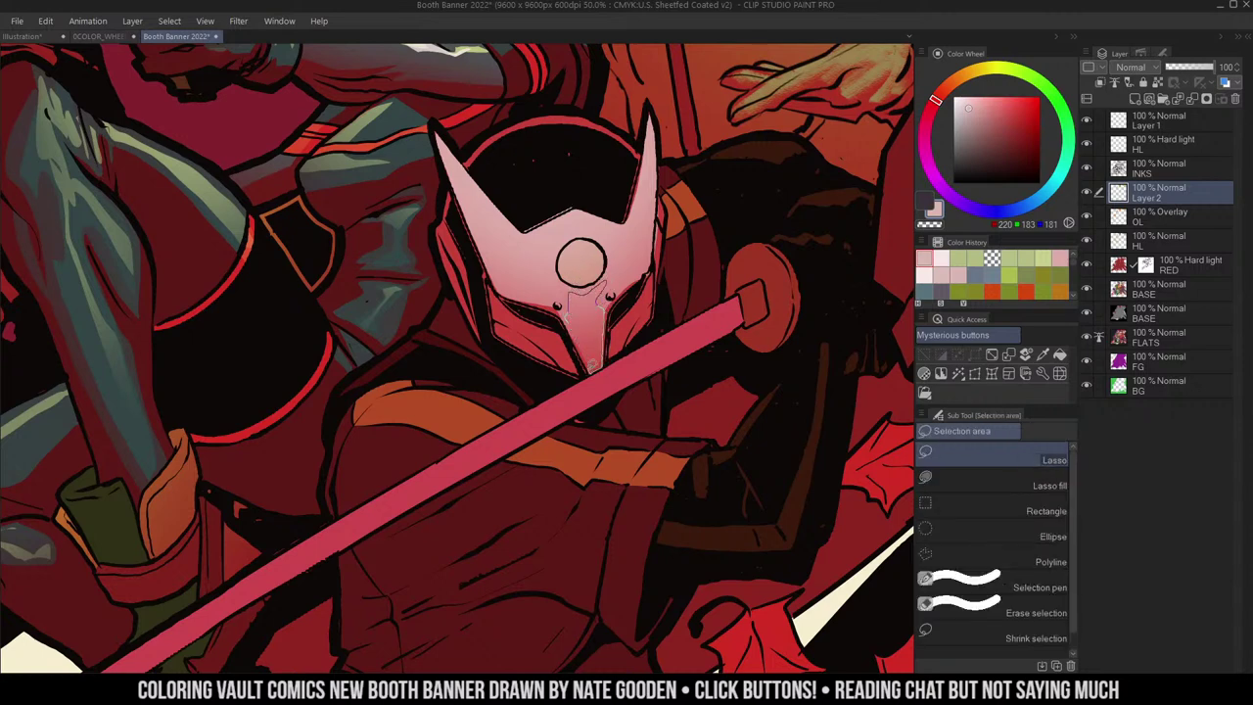
pyautogui.moveTo(591, 366); pyautogui.dragTo(599, 286)
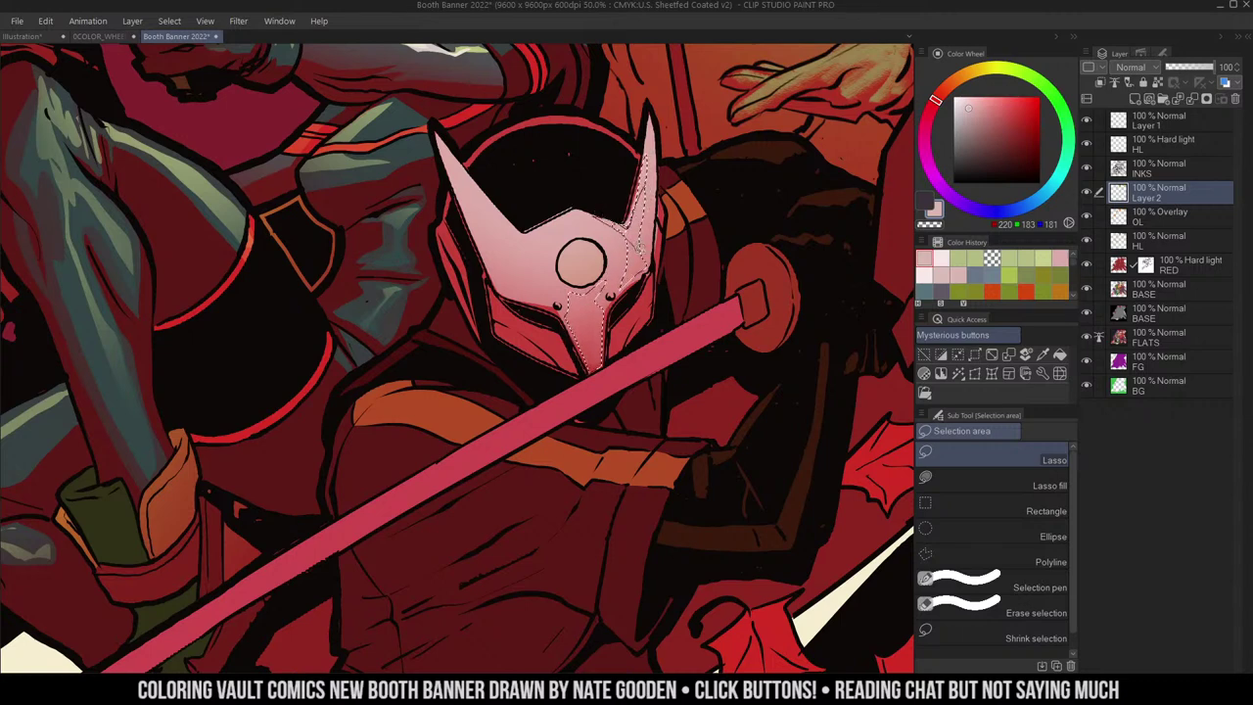
pyautogui.moveTo(547, 223); pyautogui.dragTo(580, 208)
pyautogui.moveTo(524, 291)
pyautogui.mouseDown()
pyautogui.moveTo(512, 212)
pyautogui.moveTo(529, 221)
pyautogui.mouseUp()
pyautogui.keyDown('ctrl'); pyautogui.keyDown('alt'); pyautogui.click(647, 239); pyautogui.keyUp('alt'); pyautogui.keyUp('ctrl')
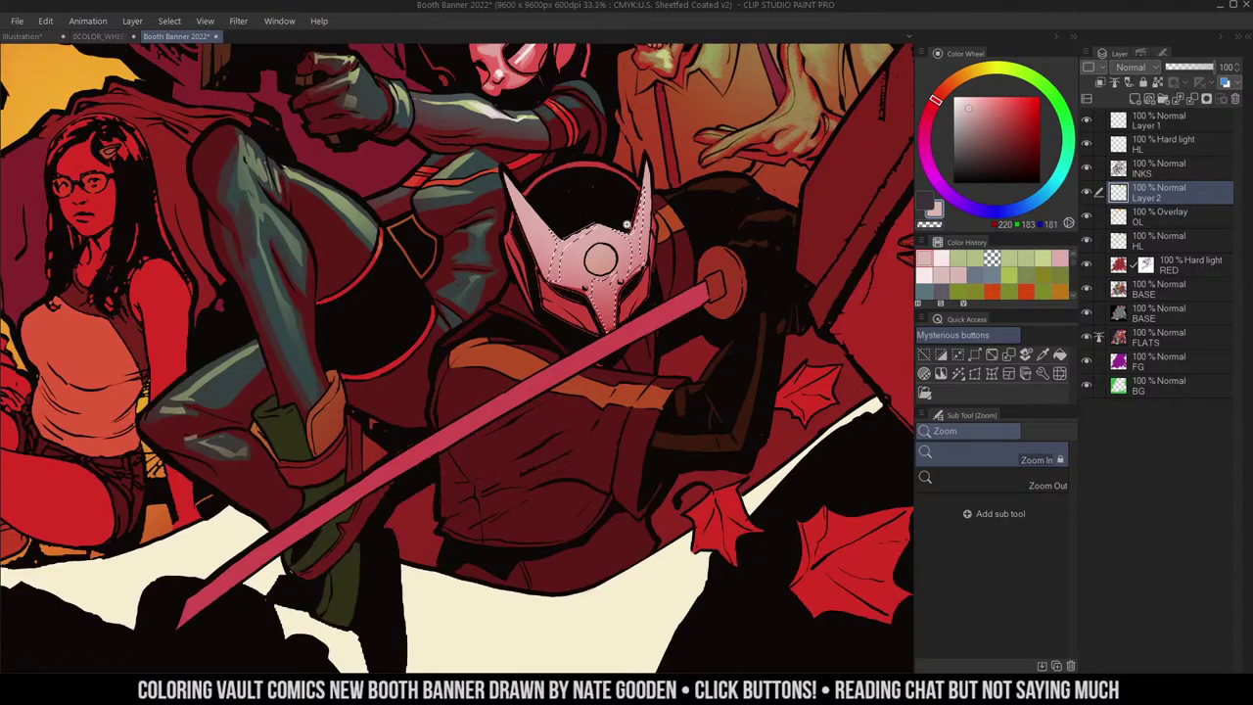
pyautogui.keyDown('ctrl'); pyautogui.click(539, 191); pyautogui.keyUp('ctrl')
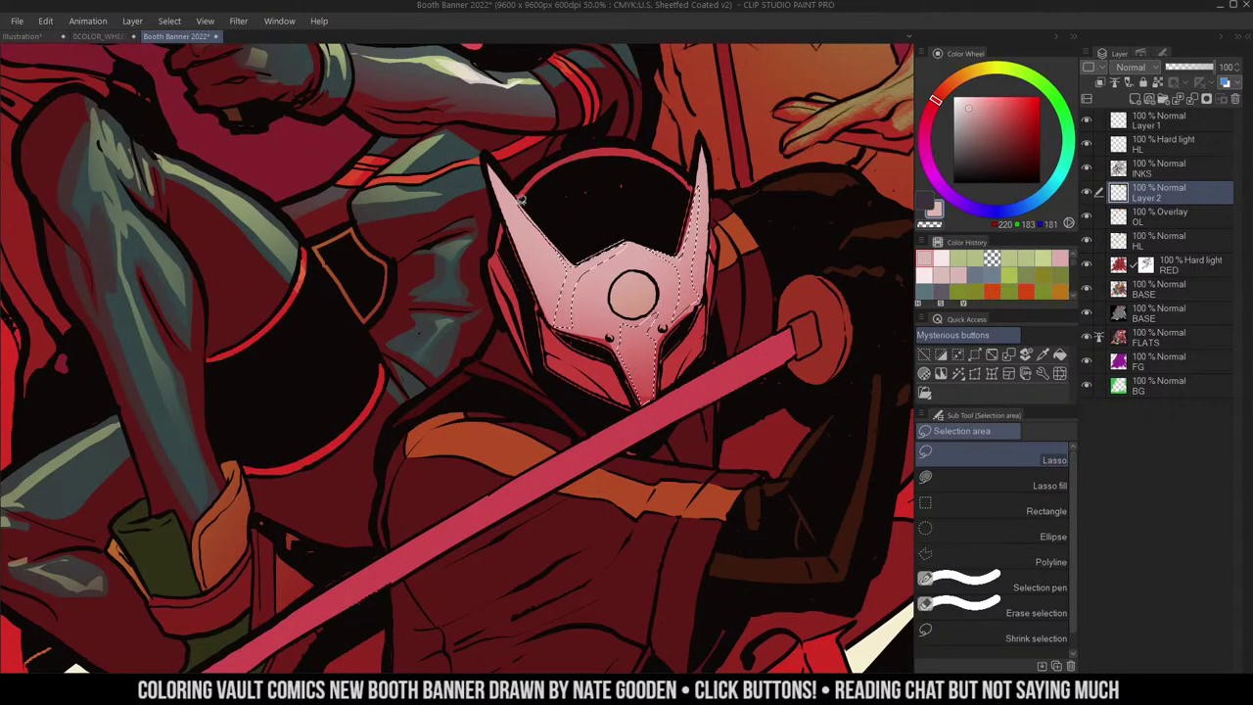
pyautogui.moveTo(521, 200)
pyautogui.mouseDown()
pyautogui.moveTo(496, 176)
pyautogui.moveTo(570, 264)
pyautogui.mouseUp()
pyautogui.keyDown('ctrl'); pyautogui.keyDown('alt'); pyautogui.click(717, 203); pyautogui.keyUp('alt'); pyautogui.keyUp('ctrl')
pyautogui.hotkey('ctrl', 'h')
pyautogui.press('b')
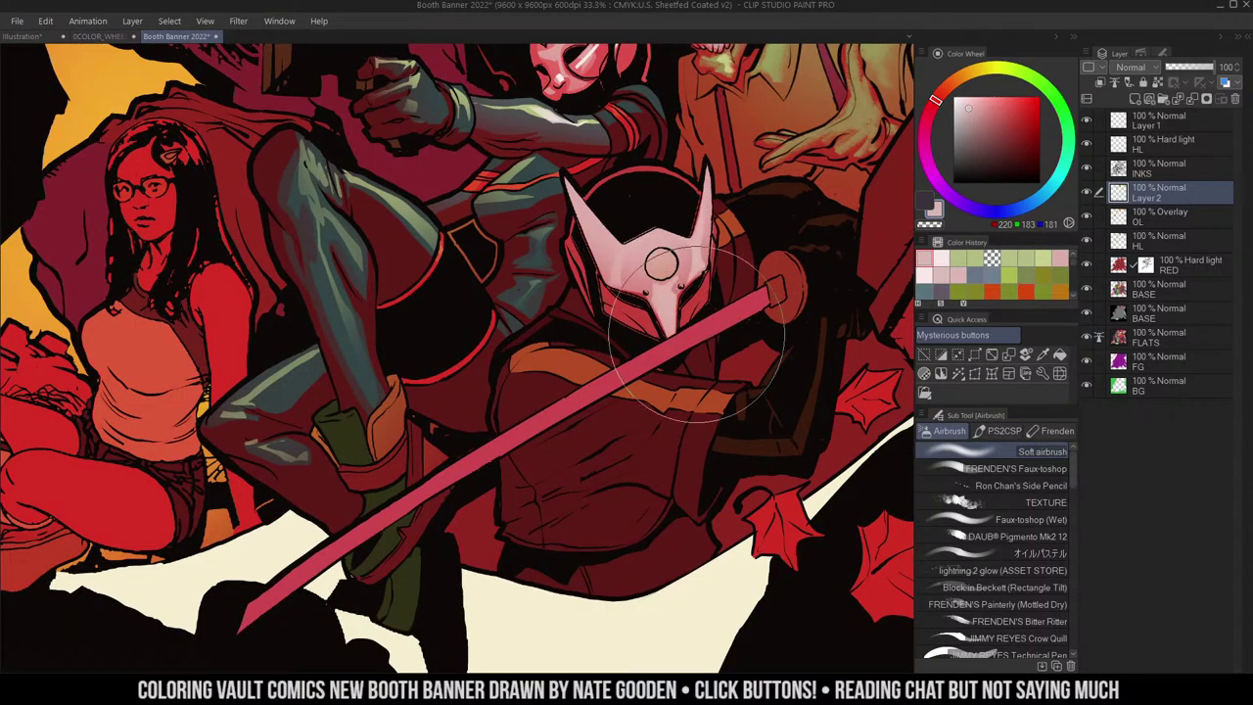
# - Select the circle on the helmet's forehead and airbrush the red away inside it on the RED layer's mask
pyautogui.keyDown('ctrl'); pyautogui.keyDown('alt'); pyautogui.click(722, 240); pyautogui.keyUp('alt'); pyautogui.keyUp('ctrl')
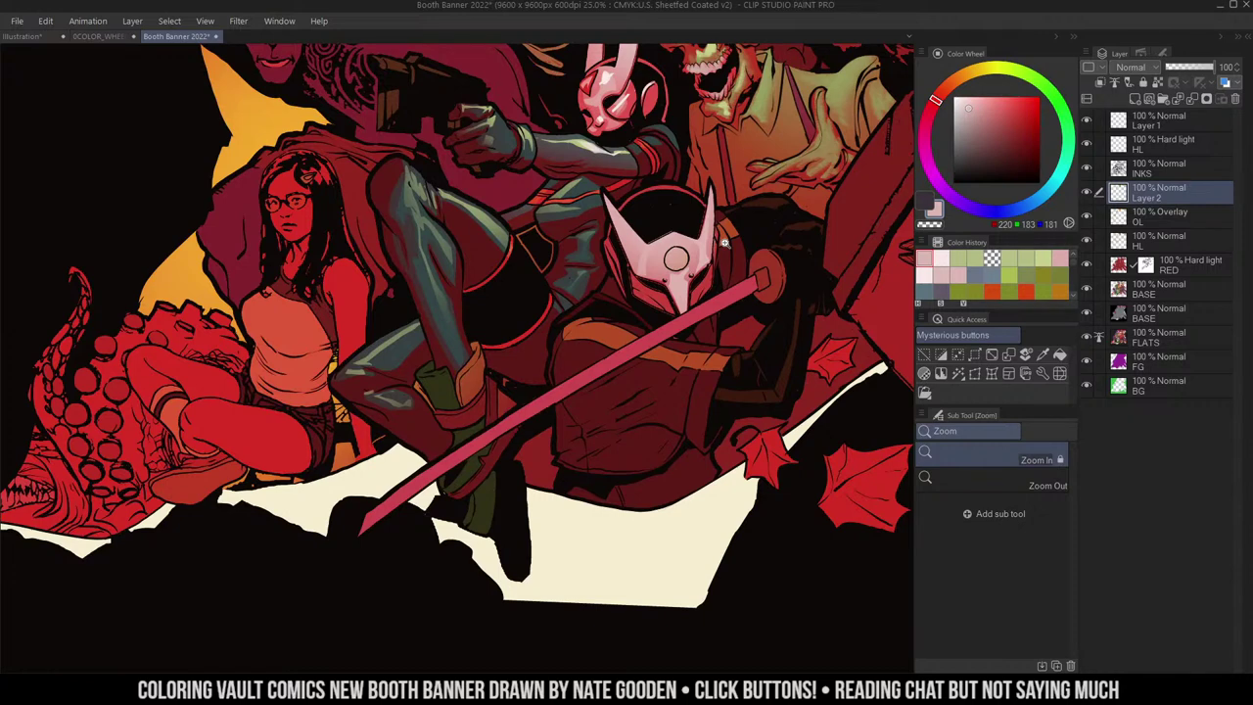
pyautogui.click(701, 187)
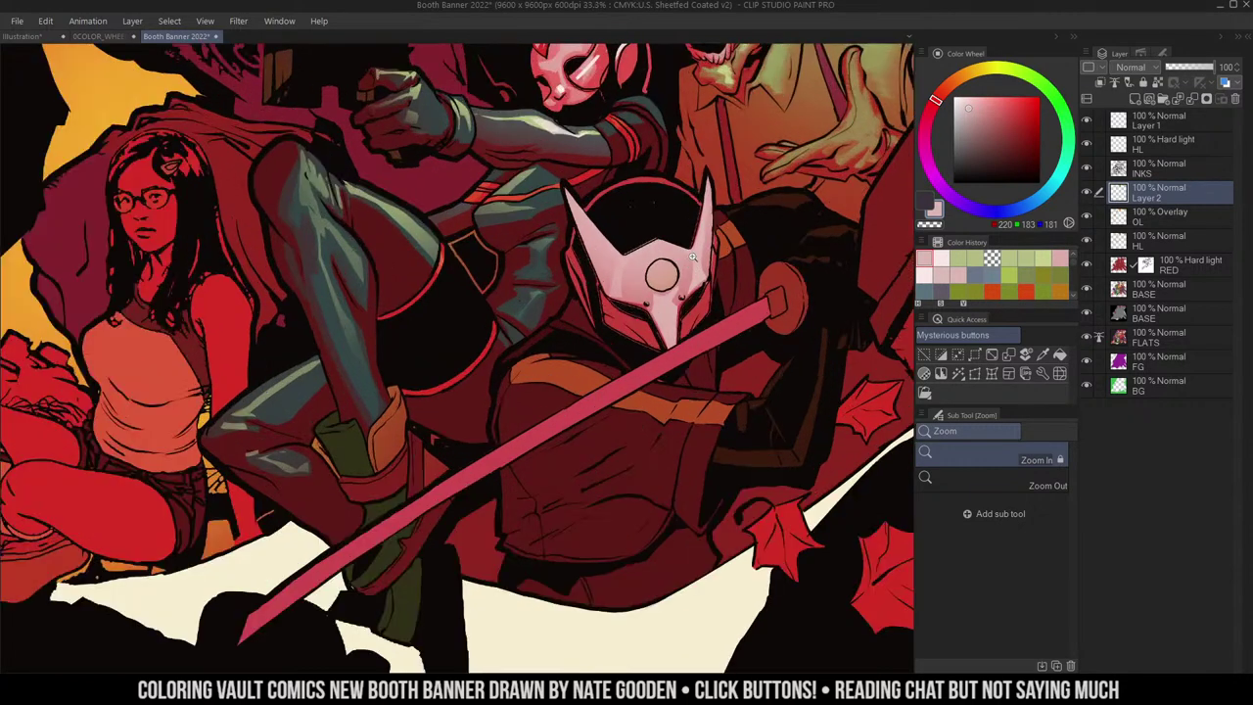
pyautogui.press('m')
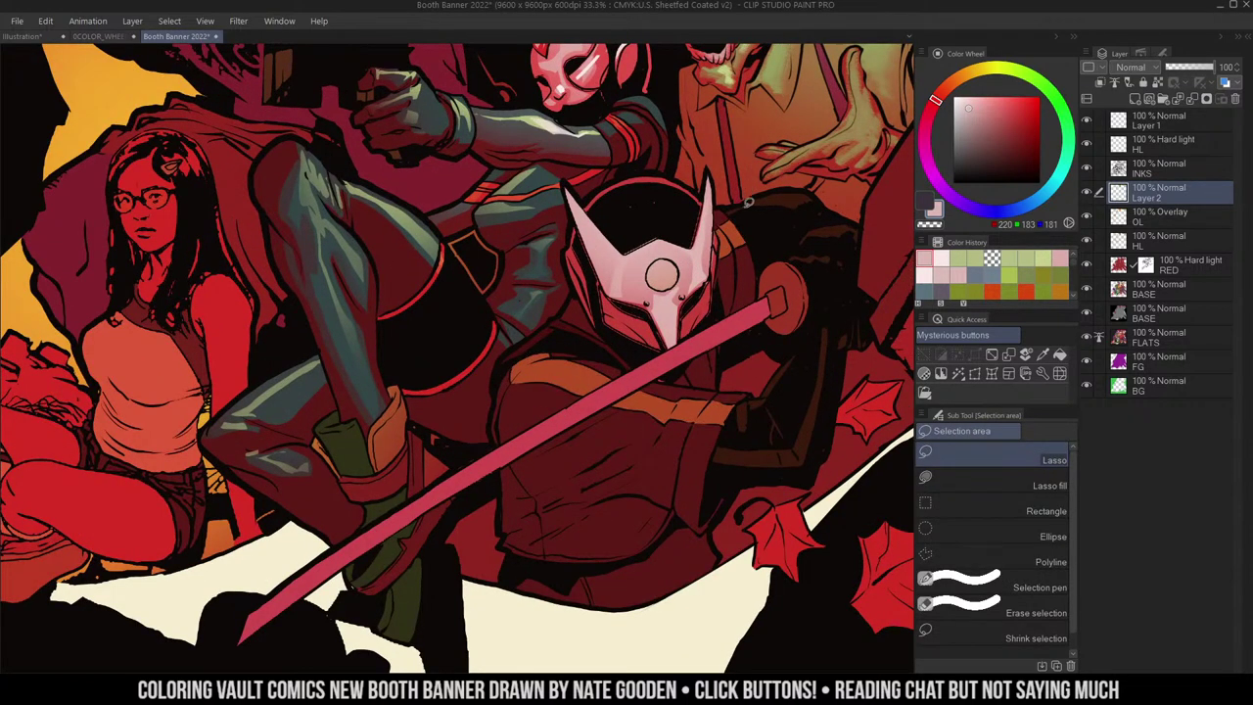
pyautogui.press('w')
pyautogui.press('m')
pyautogui.moveTo(748, 203); pyautogui.dragTo(757, 243)
pyautogui.hotkey('ctrl', 'd')
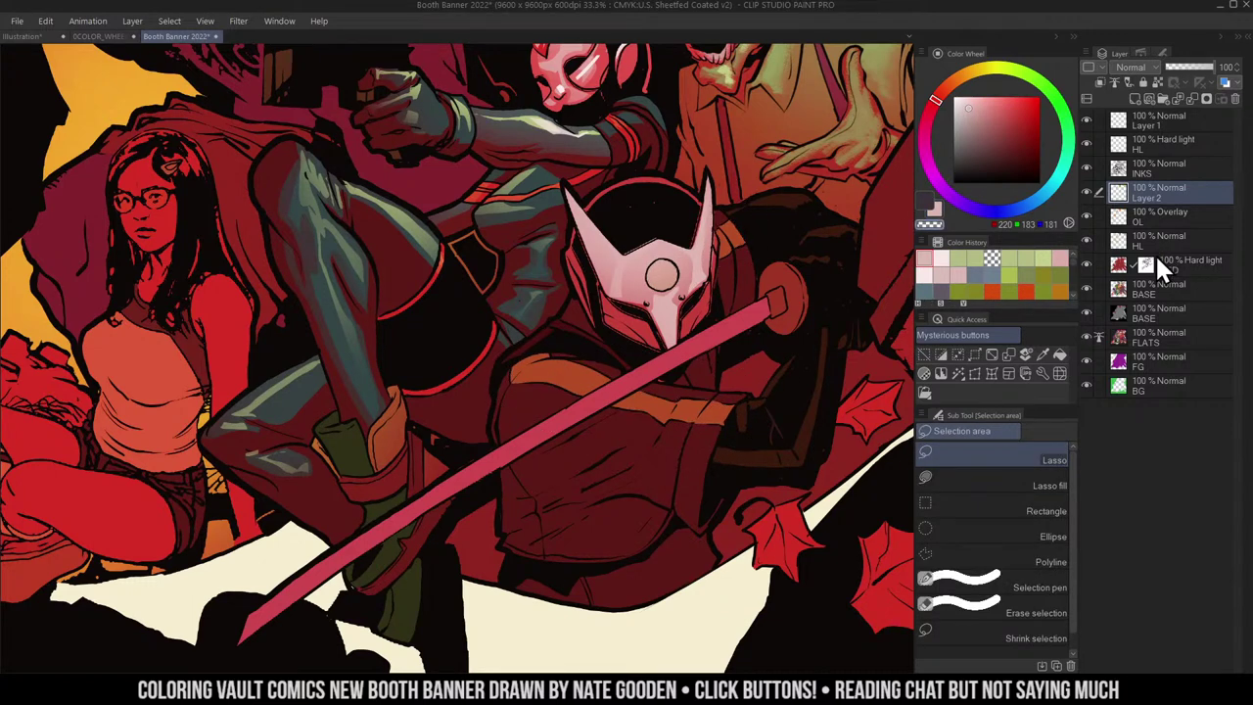
pyautogui.click(1158, 260)
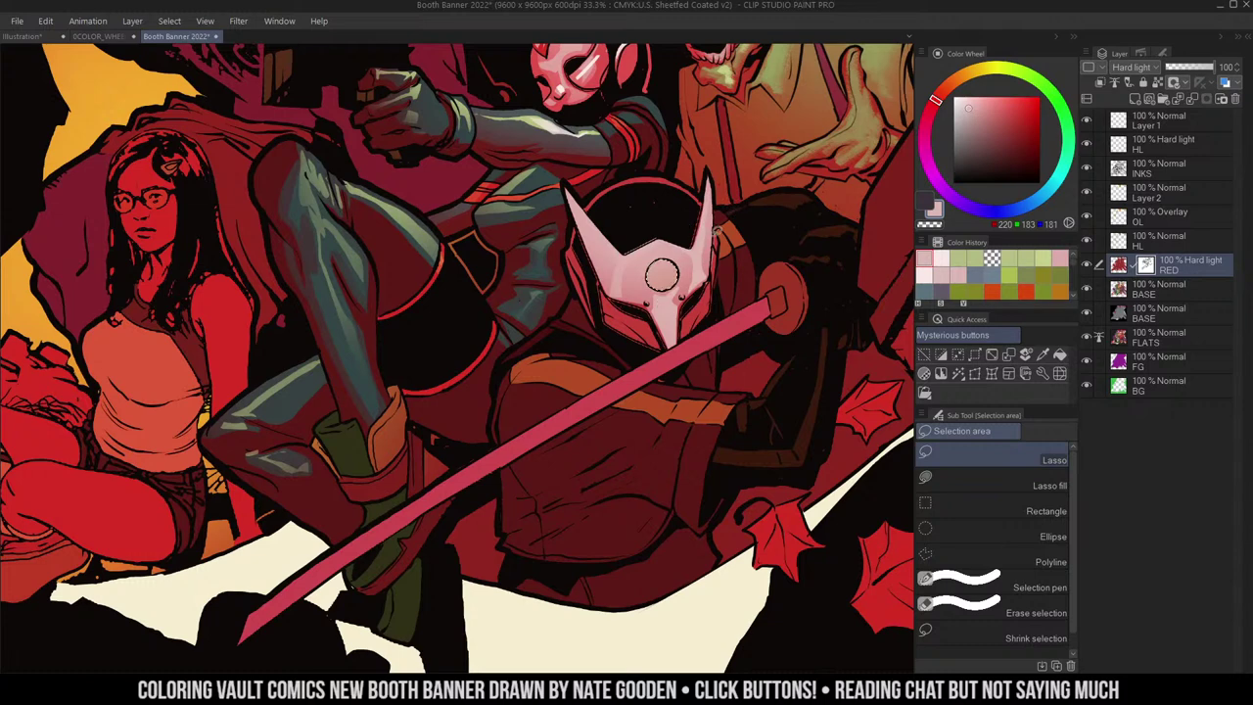
pyautogui.press('b')
pyautogui.press('c')
pyautogui.moveTo(668, 270); pyautogui.dragTo(702, 240)
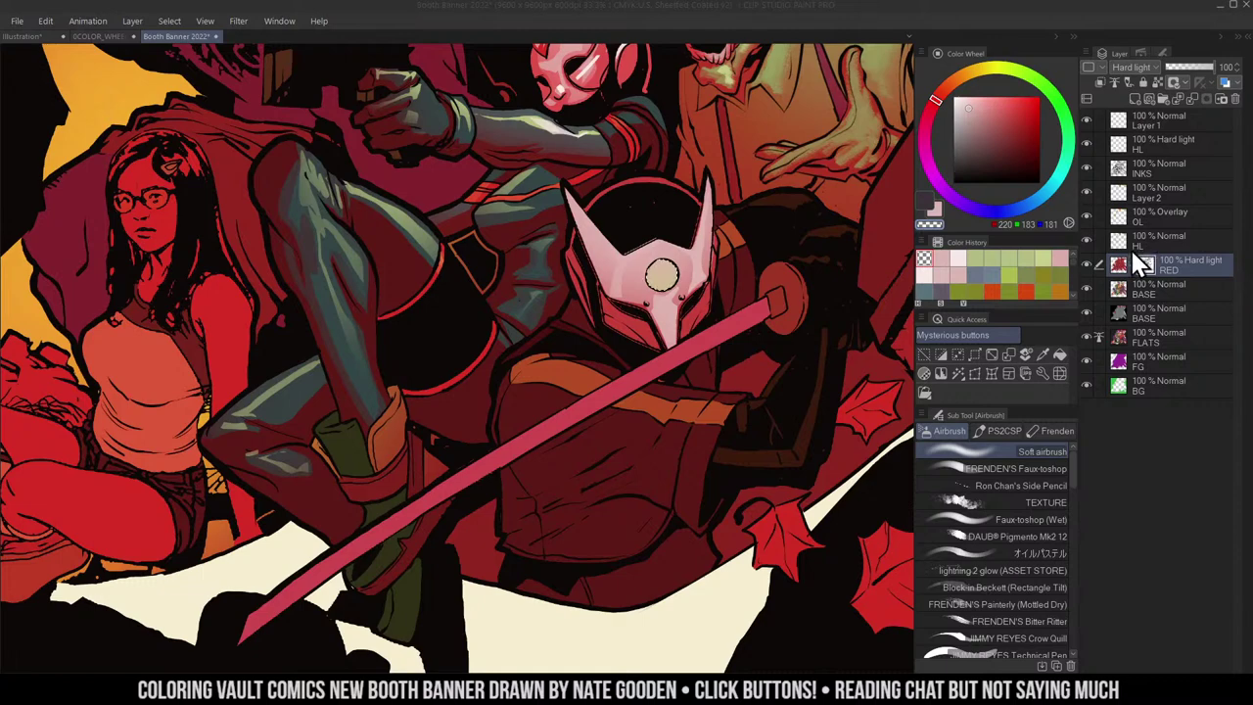
# - On Layer 2, airbrush the helmet's forehead circle olive green, RGB 113, 125, 59
pyautogui.click(1122, 197)
pyautogui.moveTo(787, 141); pyautogui.dragTo(732, 232)
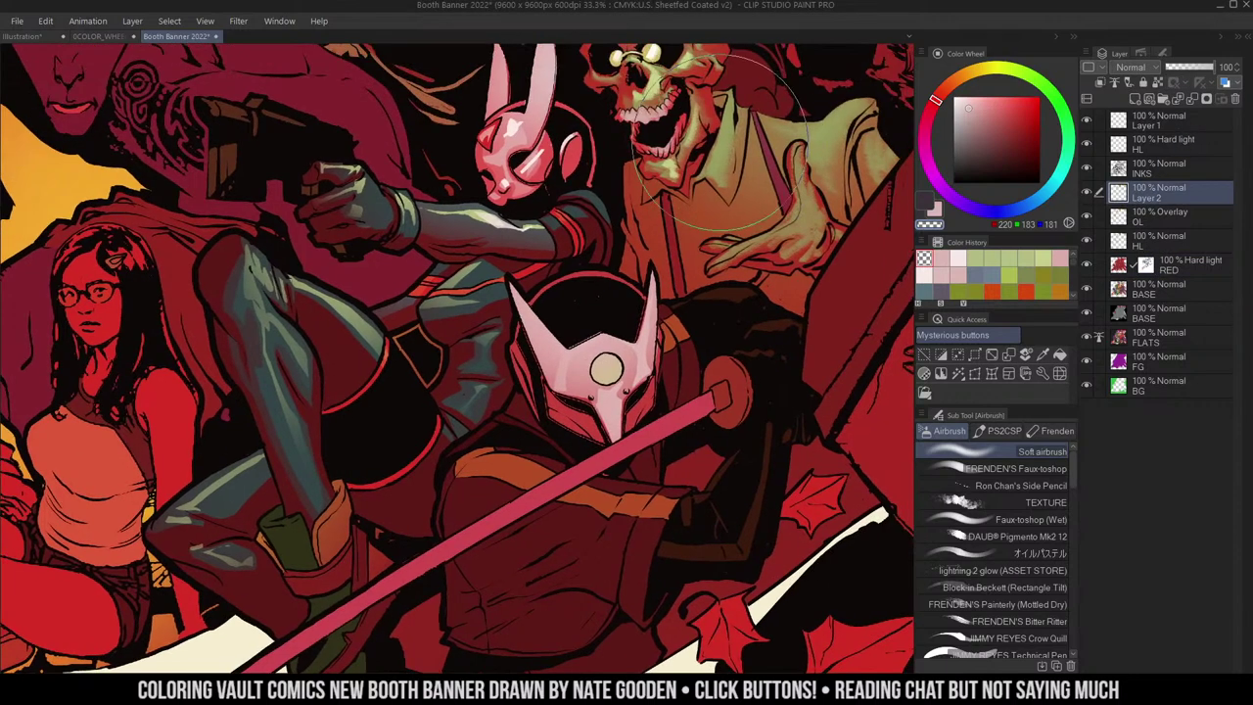
pyautogui.keyDown('alt'); pyautogui.click(764, 105); pyautogui.keyUp('alt')
pyautogui.click(607, 367)
pyautogui.moveTo(655, 361)
pyautogui.mouseDown()
pyautogui.moveTo(684, 294)
pyautogui.moveTo(633, 352)
pyautogui.mouseUp()
pyautogui.click(1001, 138)
pyautogui.click(574, 394)
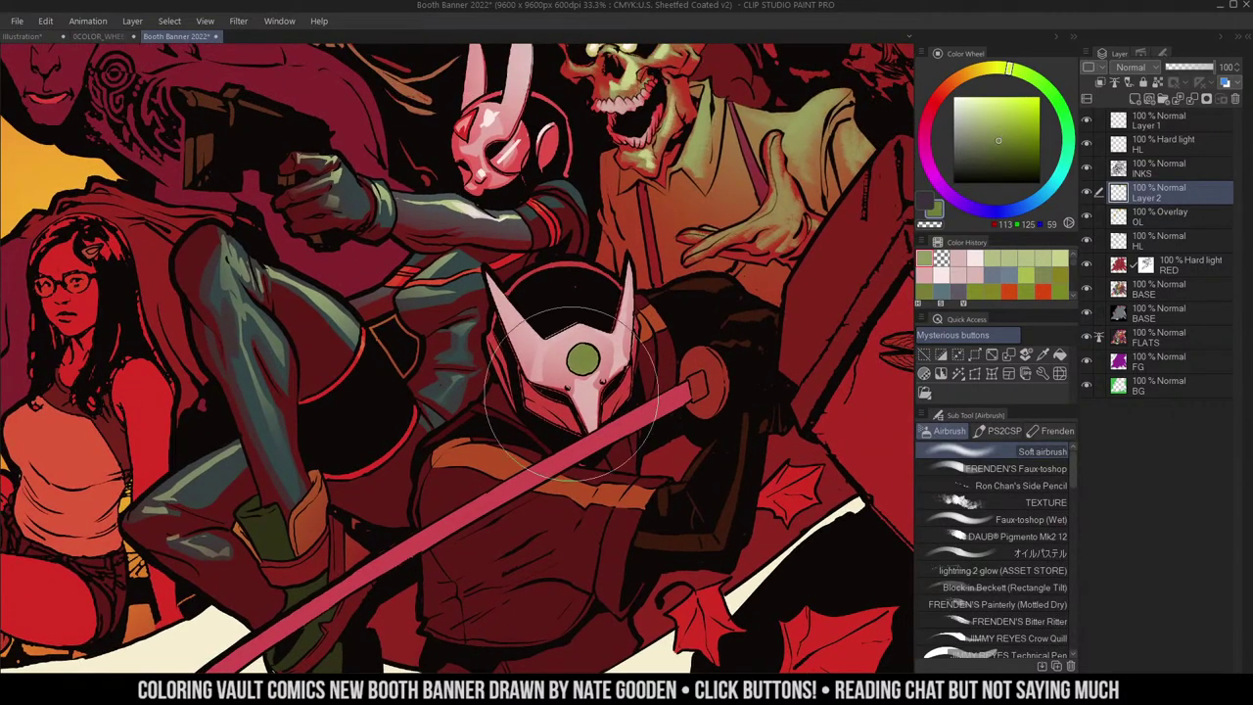
# - Lasso an inner shape in the forehead circle and airbrush it with brighter green, RGB 174, 196, 68, to make a glossy gem
pyautogui.hotkey('ctrl', 'space')
pyautogui.click(610, 359)
pyautogui.click(610, 359)
pyautogui.press('m')
pyautogui.hotkey('ctrl', 'd')
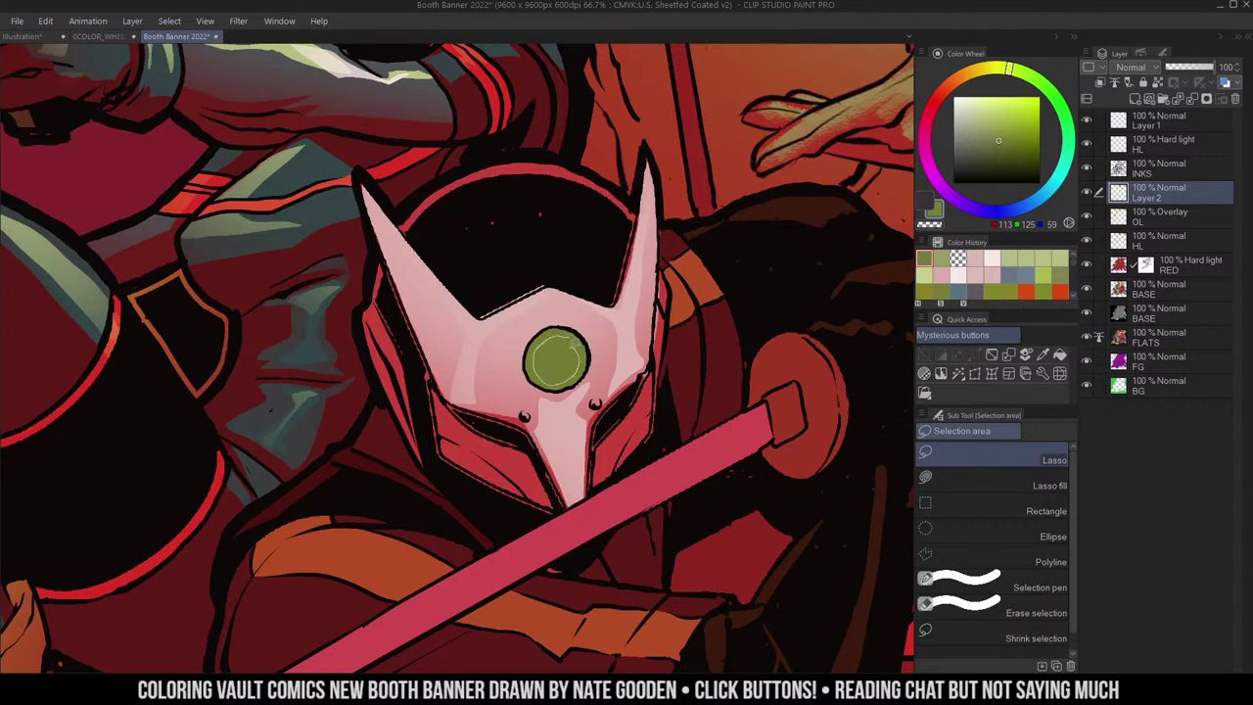
pyautogui.moveTo(571, 343)
pyautogui.mouseDown()
pyautogui.moveTo(550, 376)
pyautogui.moveTo(575, 339)
pyautogui.moveTo(565, 347)
pyautogui.moveTo(580, 343)
pyautogui.moveTo(581, 359)
pyautogui.moveTo(545, 342)
pyautogui.moveTo(564, 337)
pyautogui.mouseUp()
pyautogui.hotkey('ctrl', 'd')
pyautogui.press('b')
pyautogui.click(1009, 117)
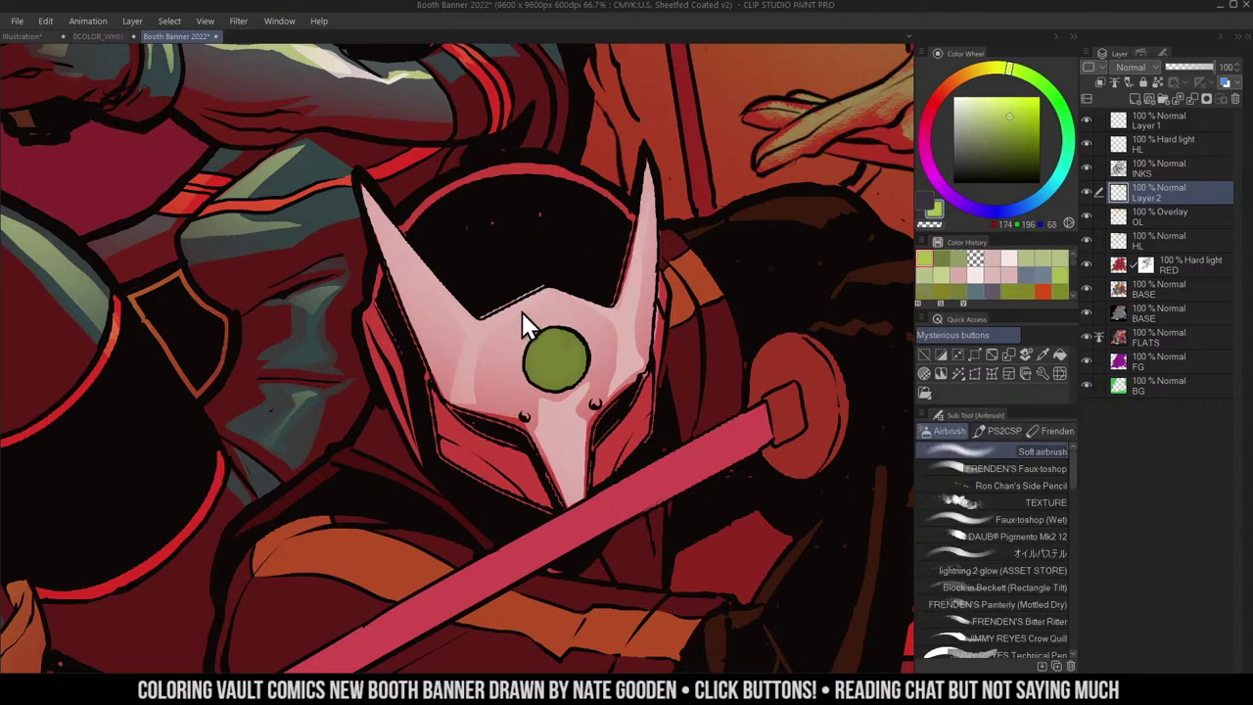
pyautogui.moveTo(540, 322); pyautogui.dragTo(550, 321)
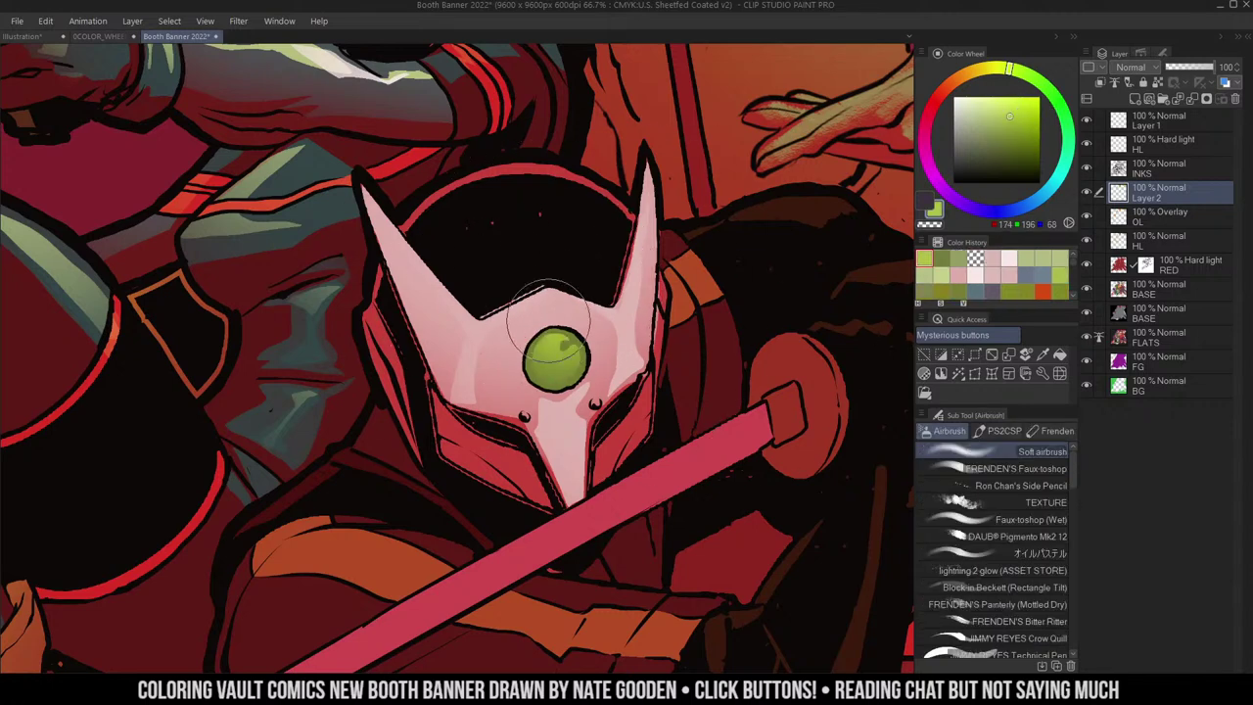
pyautogui.press('m')
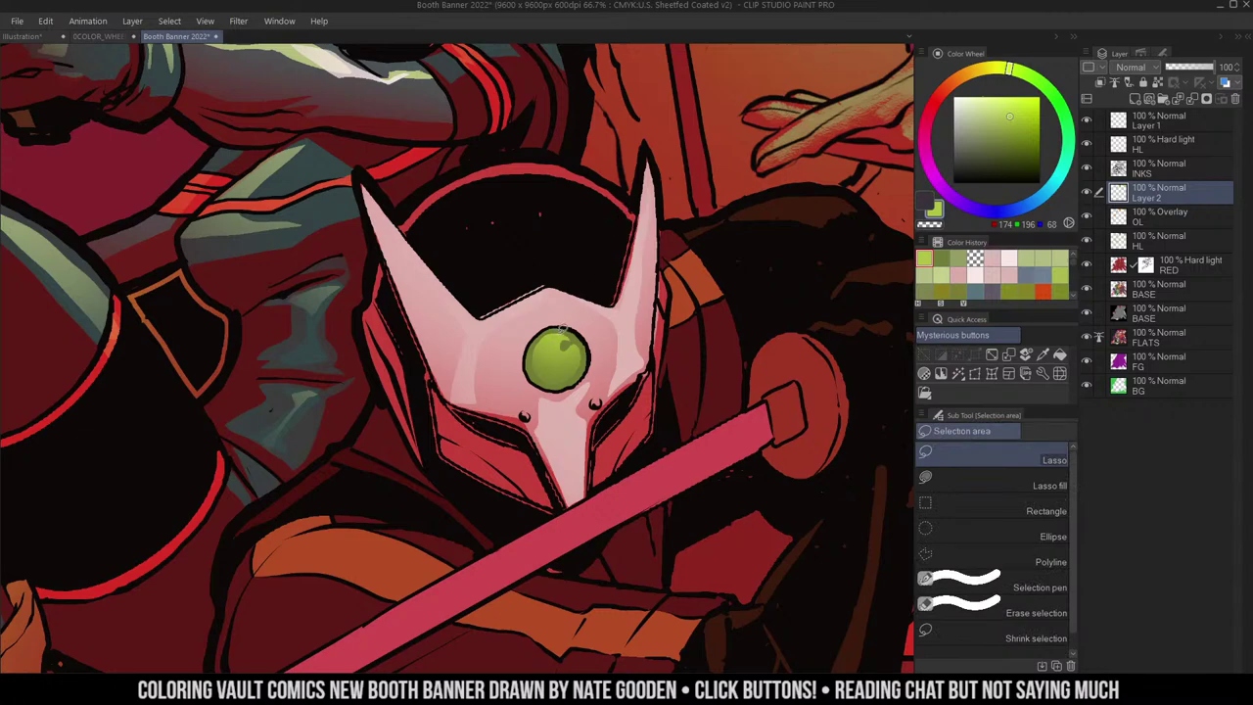
# - Sample light pink, RGB 220, 182, 180, from the swordsman's faceplate, lasso planes on both lower cheek plates and airbrush them
pyautogui.hotkey('alt', 'space')
pyautogui.keyDown('alt'); pyautogui.click(624, 297); pyautogui.keyUp('alt')
pyautogui.keyDown('alt'); pyautogui.click(627, 299); pyautogui.keyUp('alt')
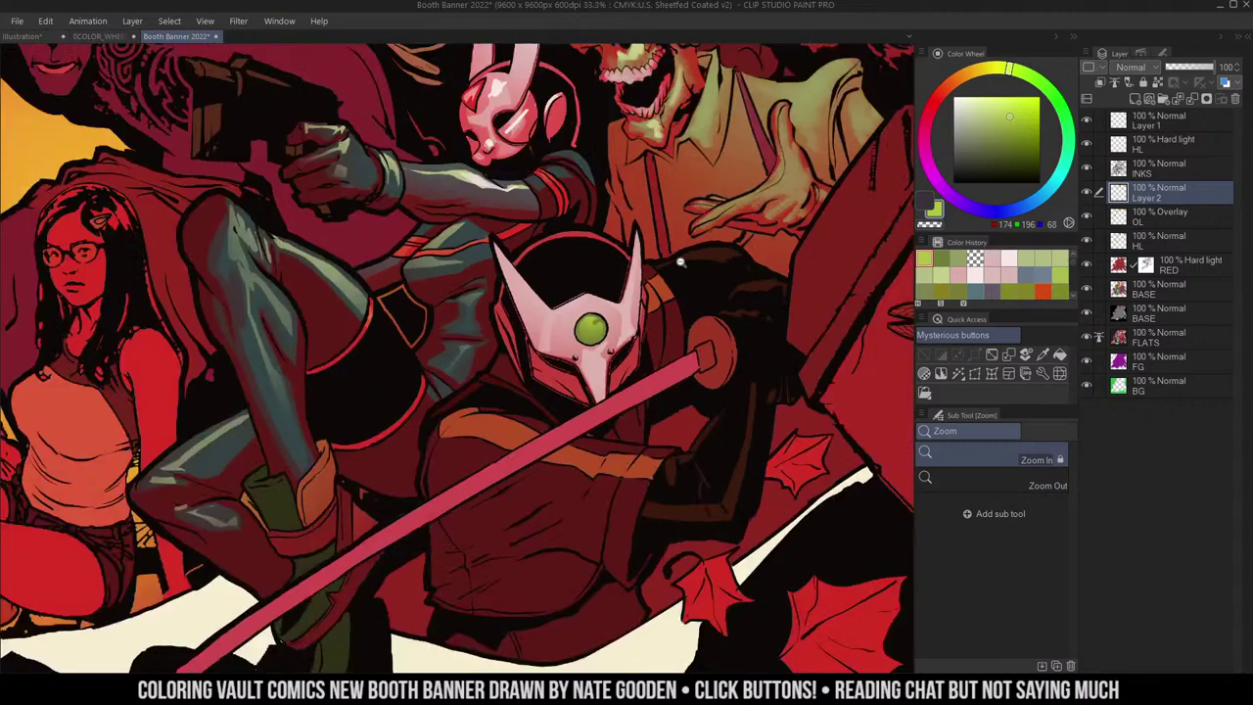
pyautogui.click(642, 333)
pyautogui.keyDown('alt'); pyautogui.click(621, 304); pyautogui.keyUp('alt')
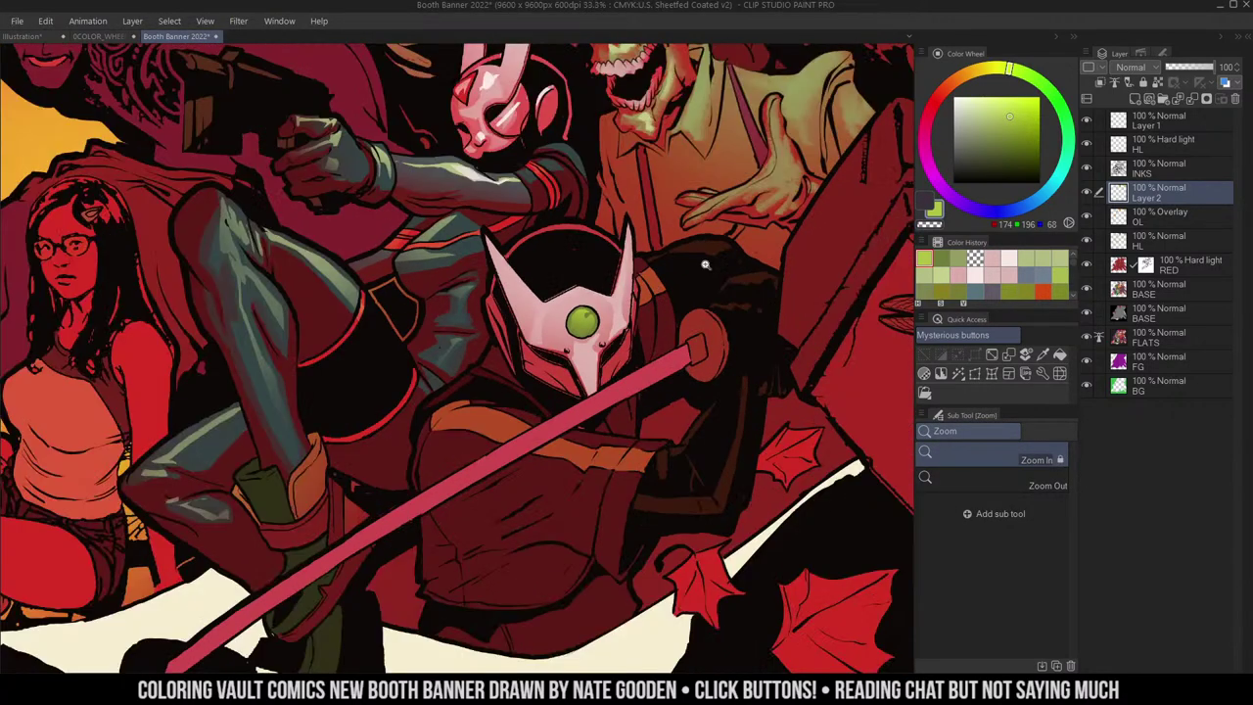
pyautogui.moveTo(673, 349); pyautogui.dragTo(689, 315)
pyautogui.click(641, 332)
pyautogui.click(636, 329)
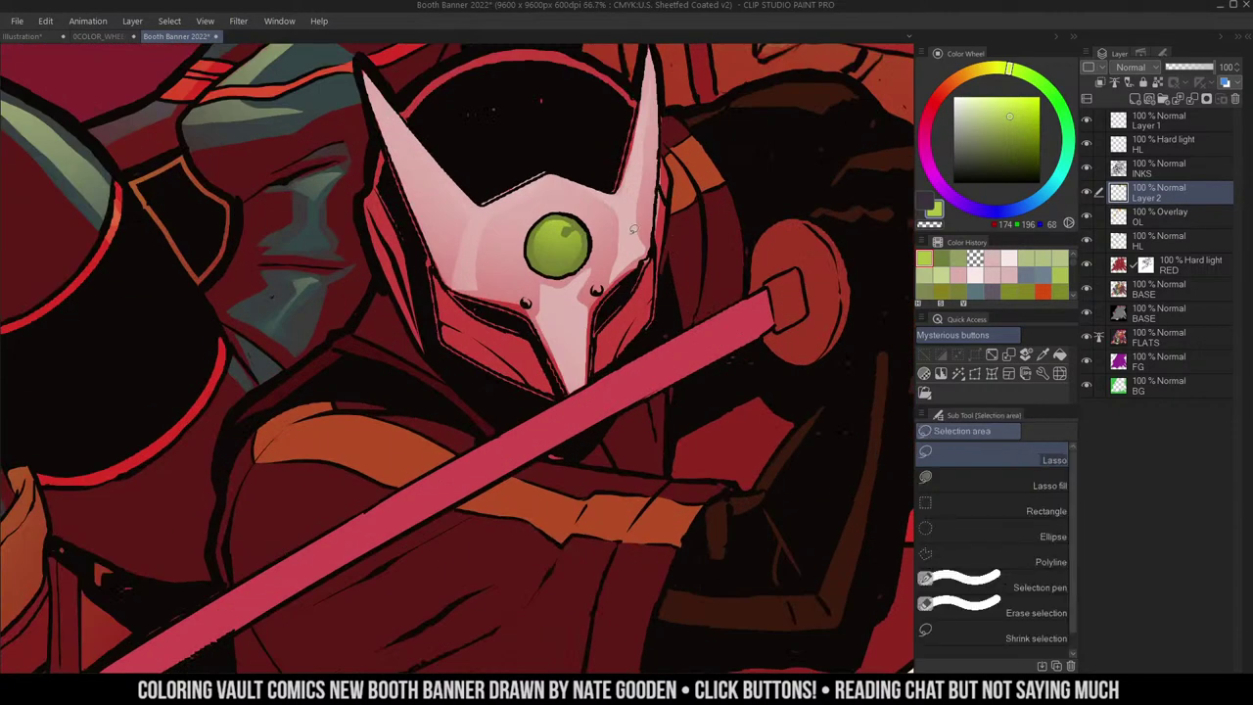
pyautogui.rightClick(642, 235)
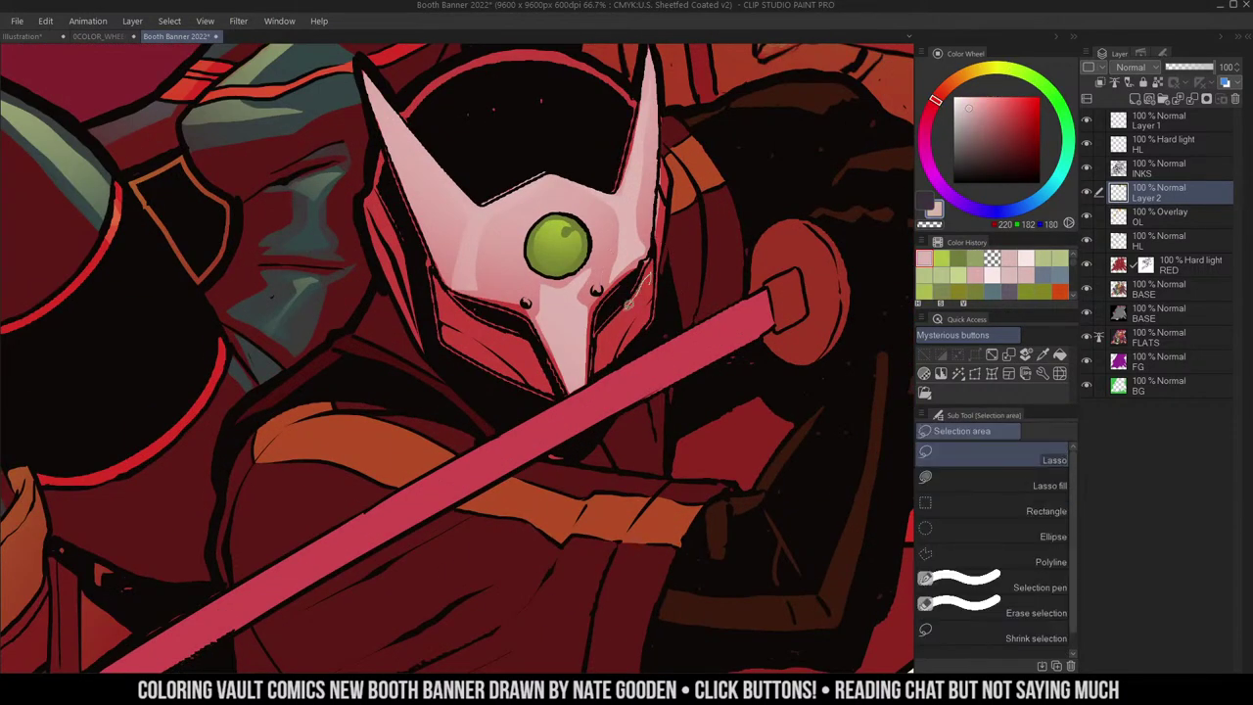
pyautogui.moveTo(629, 305)
pyautogui.mouseDown()
pyautogui.moveTo(598, 364)
pyautogui.moveTo(657, 266)
pyautogui.mouseUp()
pyautogui.moveTo(634, 323)
pyautogui.mouseDown()
pyautogui.moveTo(653, 302)
pyautogui.moveTo(617, 343)
pyautogui.moveTo(628, 325)
pyautogui.mouseUp()
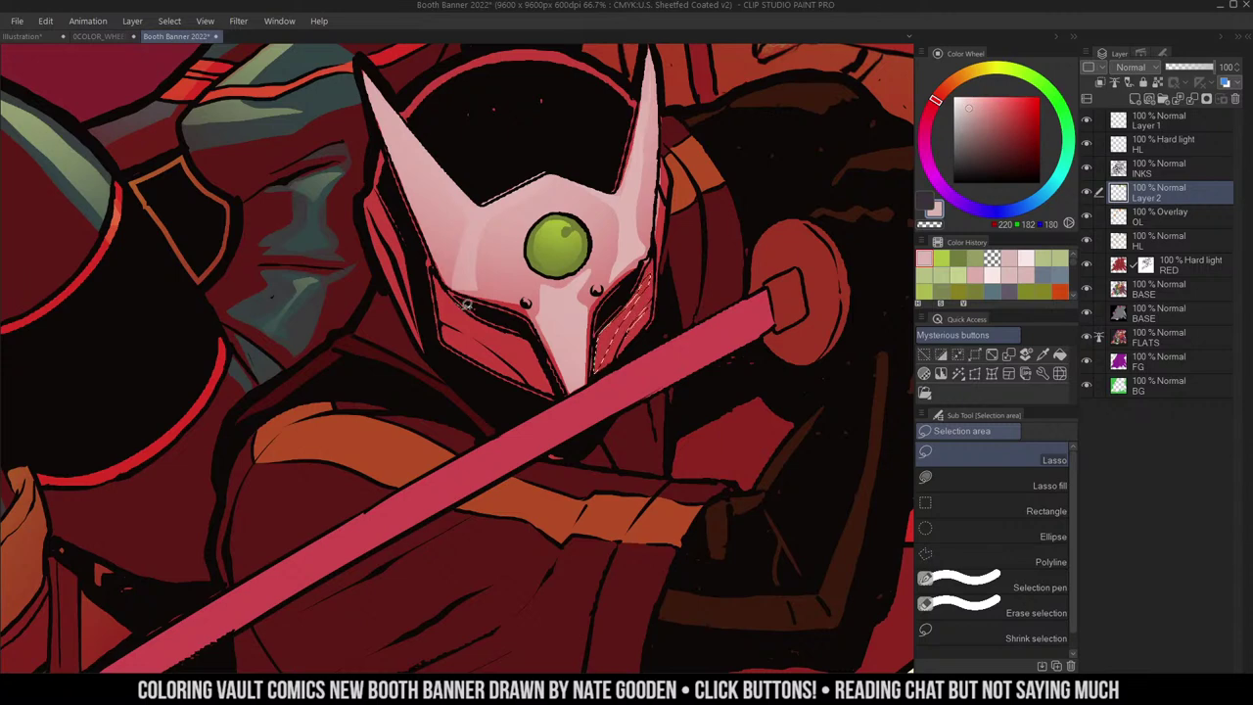
pyautogui.moveTo(467, 305)
pyautogui.mouseDown()
pyautogui.moveTo(521, 332)
pyautogui.moveTo(555, 386)
pyautogui.moveTo(539, 388)
pyautogui.moveTo(456, 296)
pyautogui.mouseUp()
pyautogui.press('w')
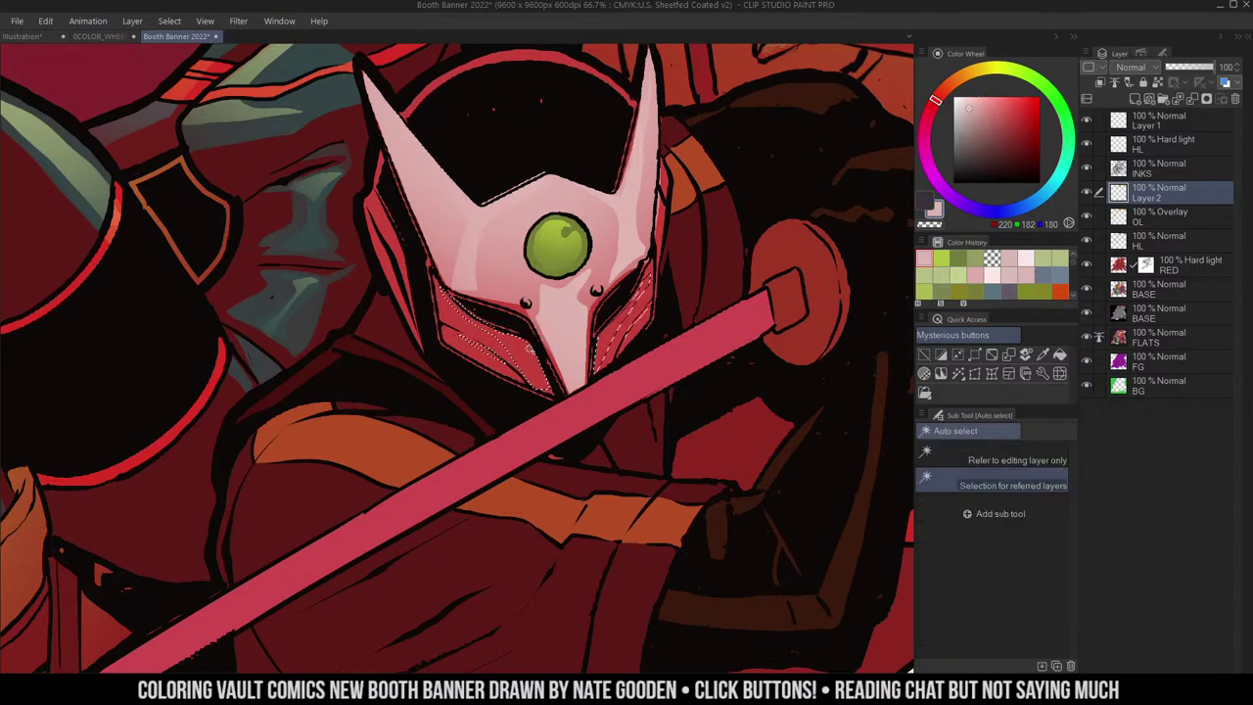
pyautogui.press('b')
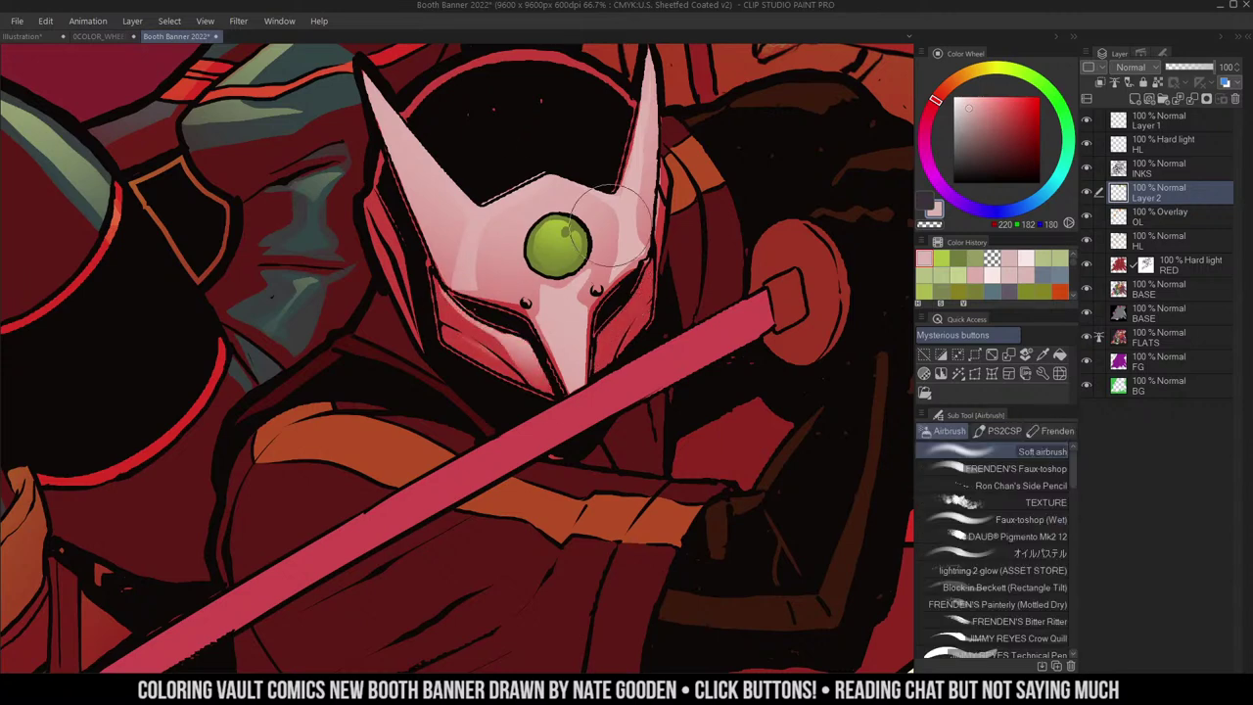
# - Lasso a plane along the upper forehead of the horned faceplate and airbrush it with the light pink
pyautogui.press('l')
pyautogui.moveTo(656, 216); pyautogui.dragTo(706, 240)
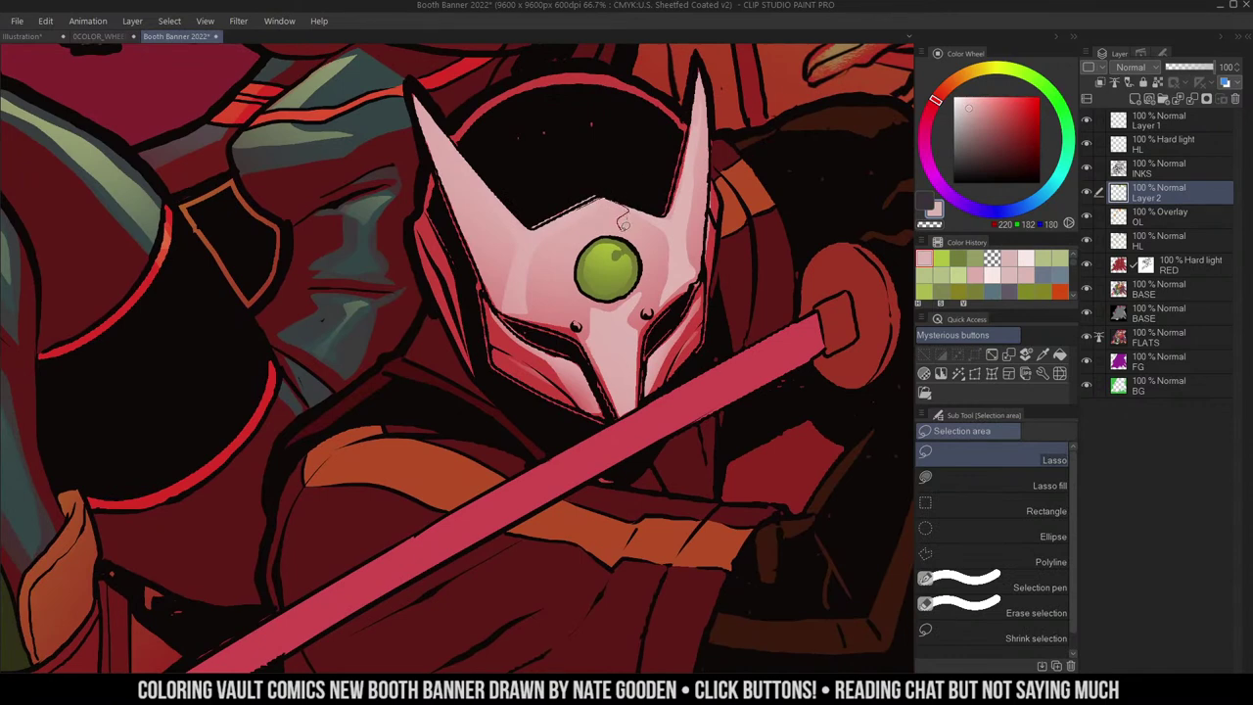
pyautogui.moveTo(582, 207); pyautogui.dragTo(627, 203)
pyautogui.press('b')
pyautogui.moveTo(549, 260); pyautogui.dragTo(639, 195)
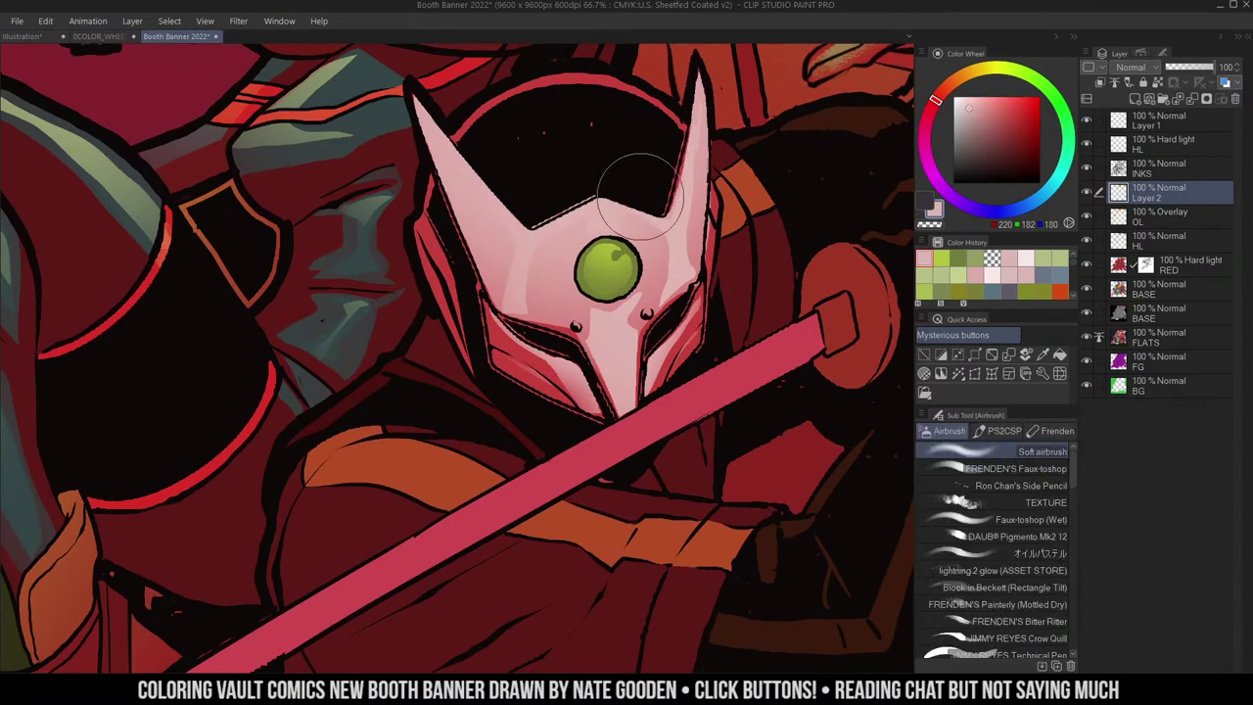
# - Lasso a thin strip along the faceplate's upper brow edge, airbrush it red, RGB 197, 71, 67, and deselect
pyautogui.press('l')
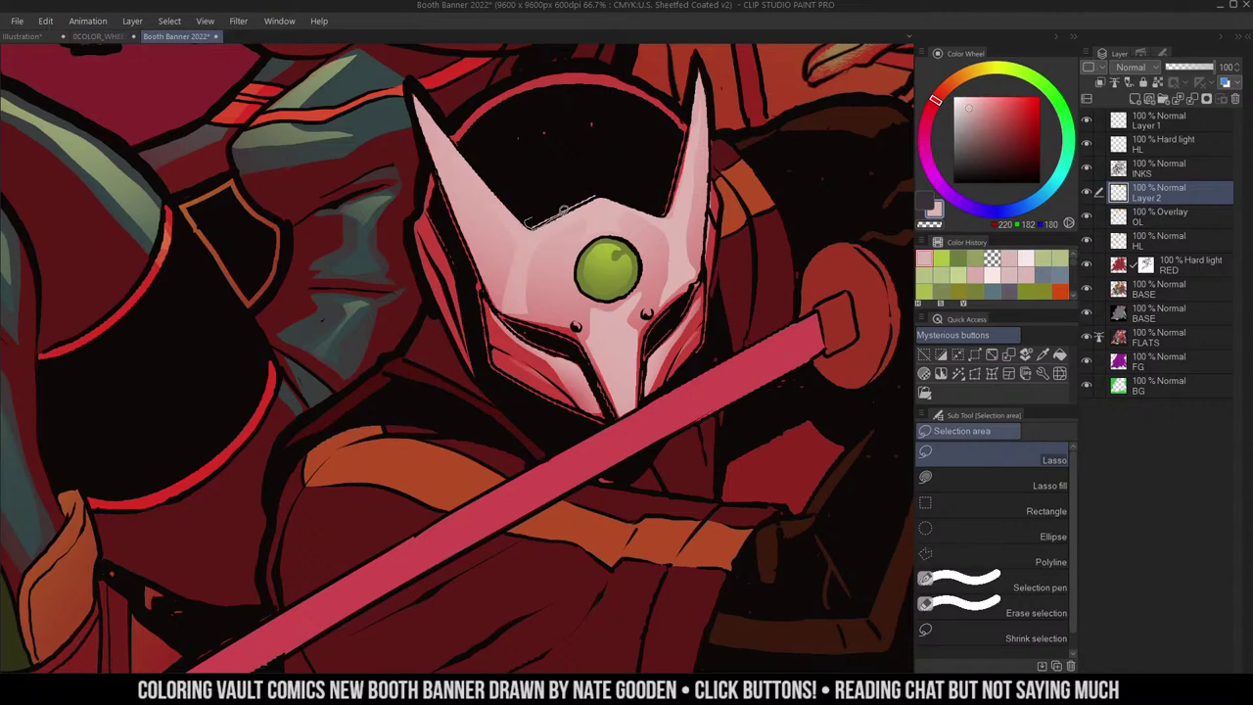
pyautogui.moveTo(564, 208); pyautogui.dragTo(521, 225)
pyautogui.press('b')
pyautogui.keyDown('alt'); pyautogui.click(575, 84); pyautogui.keyUp('alt')
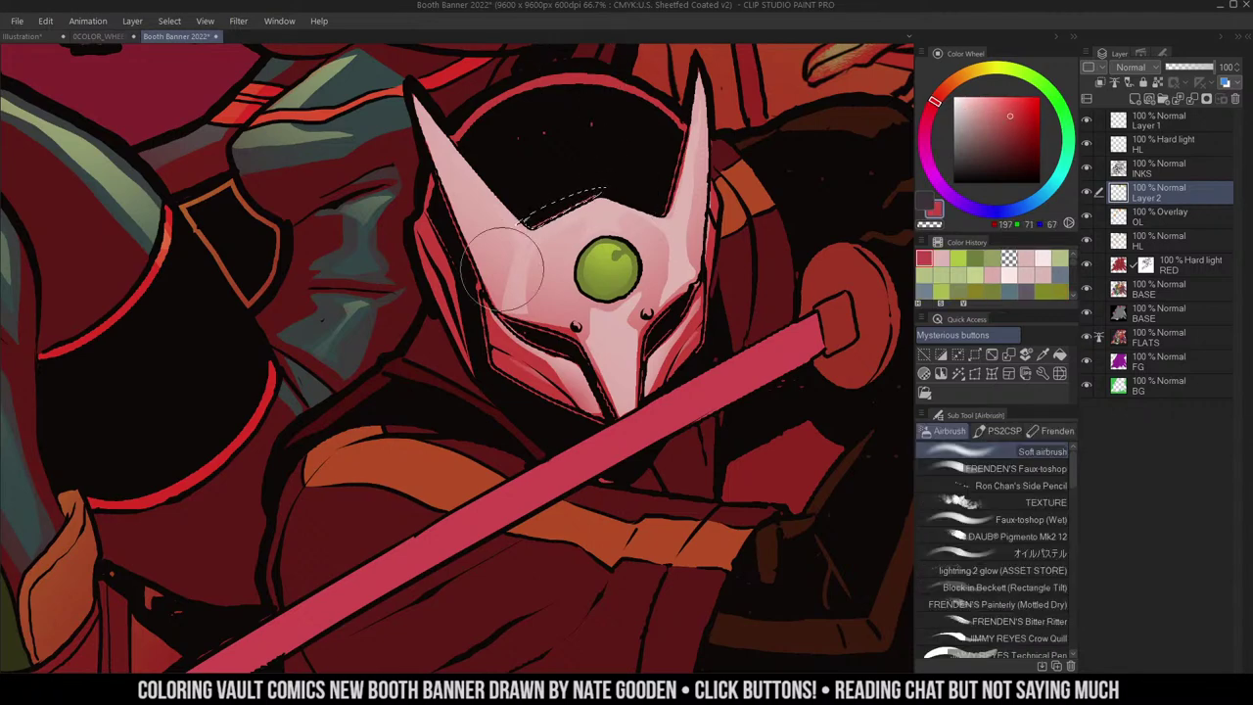
pyautogui.moveTo(503, 269); pyautogui.dragTo(646, 180)
pyautogui.hotkey('ctrl', 'd')
# - Lasso highlight shapes on both rabbit ears and airbrush them pale pink, RGB 247, 232, 231, with the selection outline hidden
pyautogui.press('l')
pyautogui.press('z')
pyautogui.keyDown('alt'); pyautogui.click(697, 219); pyautogui.keyUp('alt')
pyautogui.keyDown('alt'); pyautogui.click(697, 219); pyautogui.keyUp('alt')
pyautogui.moveTo(708, 252); pyautogui.dragTo(688, 282)
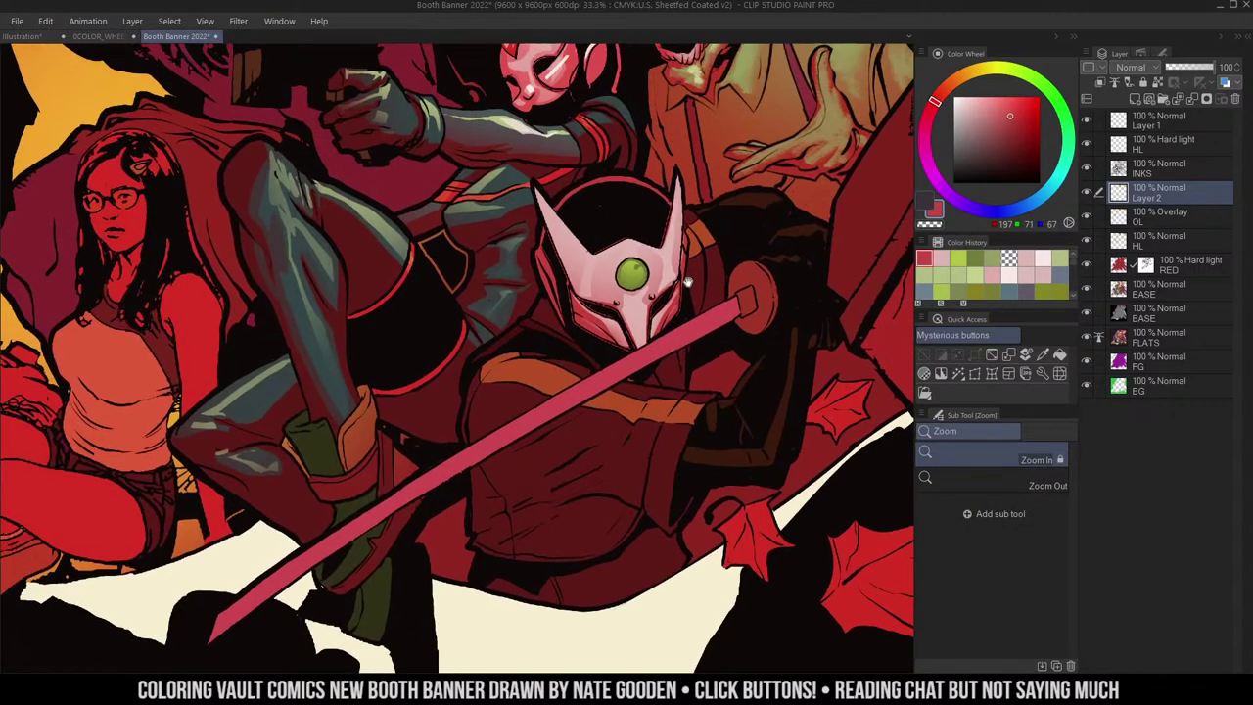
pyautogui.keyDown('alt'); pyautogui.click(674, 285); pyautogui.keyUp('alt')
pyautogui.moveTo(693, 211); pyautogui.dragTo(665, 315)
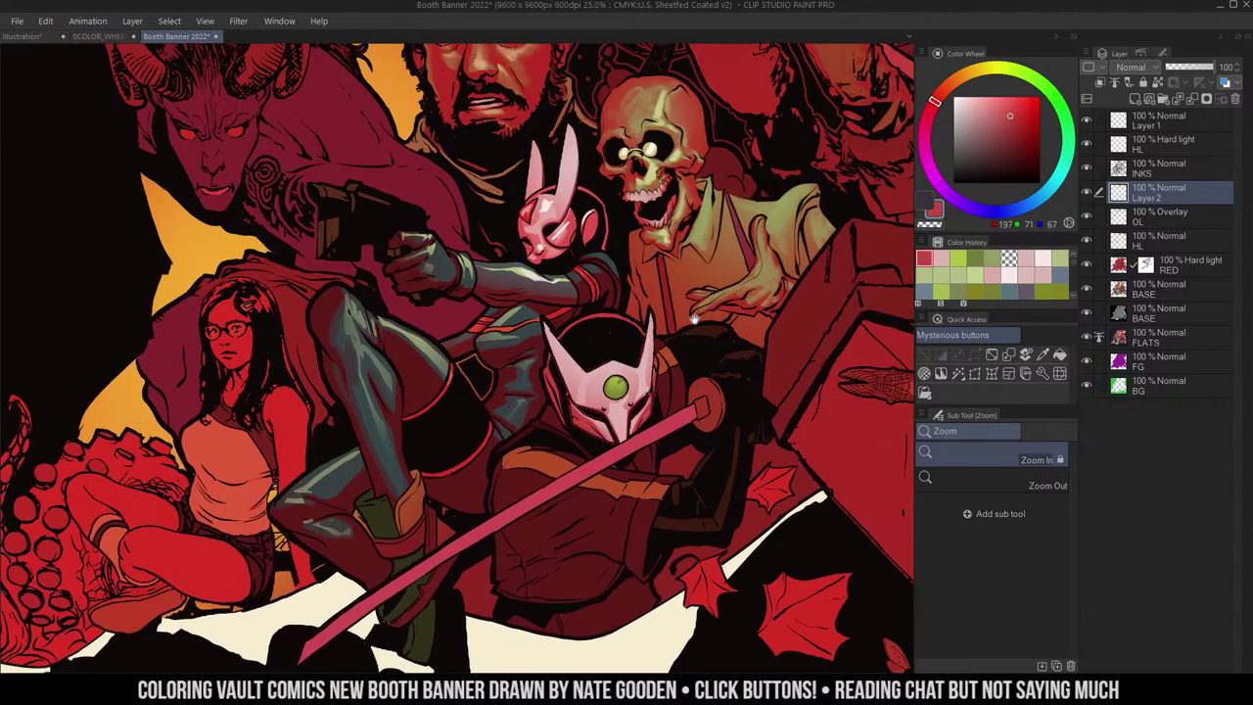
pyautogui.click(619, 264)
pyautogui.moveTo(578, 178); pyautogui.dragTo(631, 252)
pyautogui.scroll(1, 631, 252)
pyautogui.press('m')
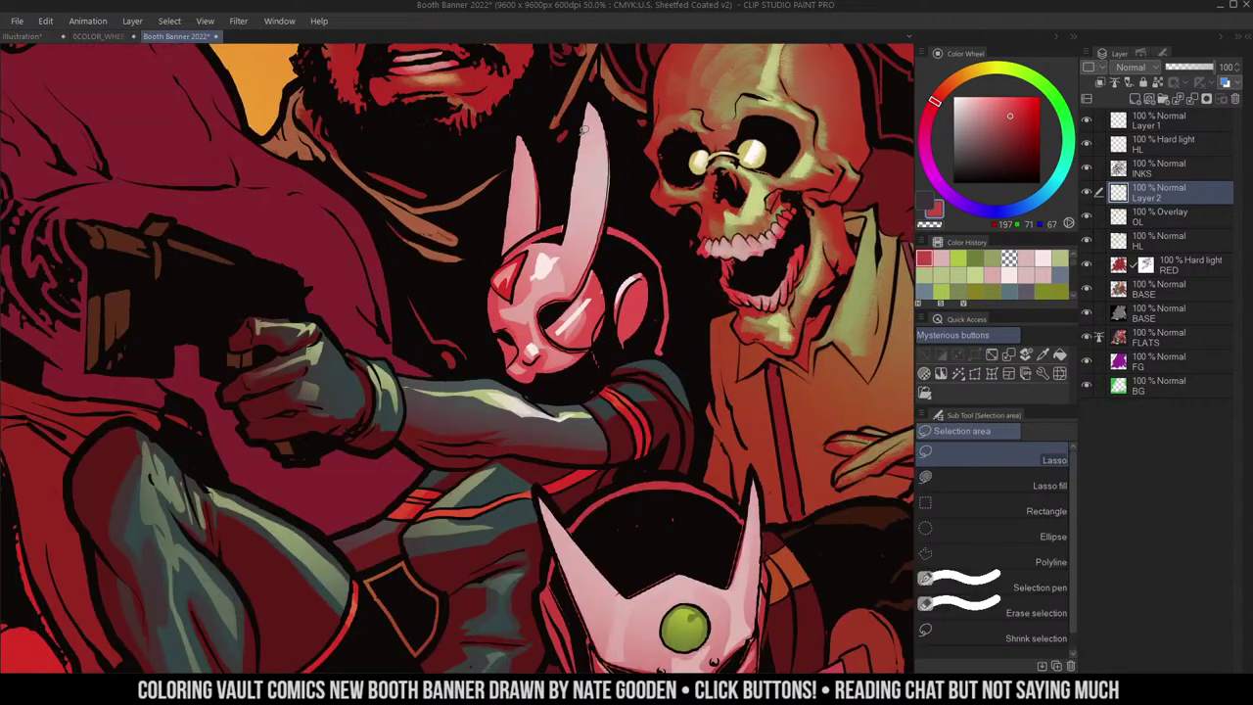
pyautogui.moveTo(583, 128)
pyautogui.mouseDown()
pyautogui.moveTo(574, 184)
pyautogui.moveTo(596, 246)
pyautogui.moveTo(608, 168)
pyautogui.moveTo(588, 119)
pyautogui.mouseUp()
pyautogui.moveTo(508, 233)
pyautogui.mouseDown()
pyautogui.moveTo(534, 151)
pyautogui.moveTo(505, 246)
pyautogui.mouseUp()
pyautogui.hotkey('ctrl', 'h')
pyautogui.press('b')
pyautogui.keyDown('alt'); pyautogui.click(544, 265); pyautogui.keyUp('alt')
pyautogui.moveTo(616, 142); pyautogui.dragTo(585, 238)
pyautogui.moveTo(609, 146); pyautogui.dragTo(580, 329)
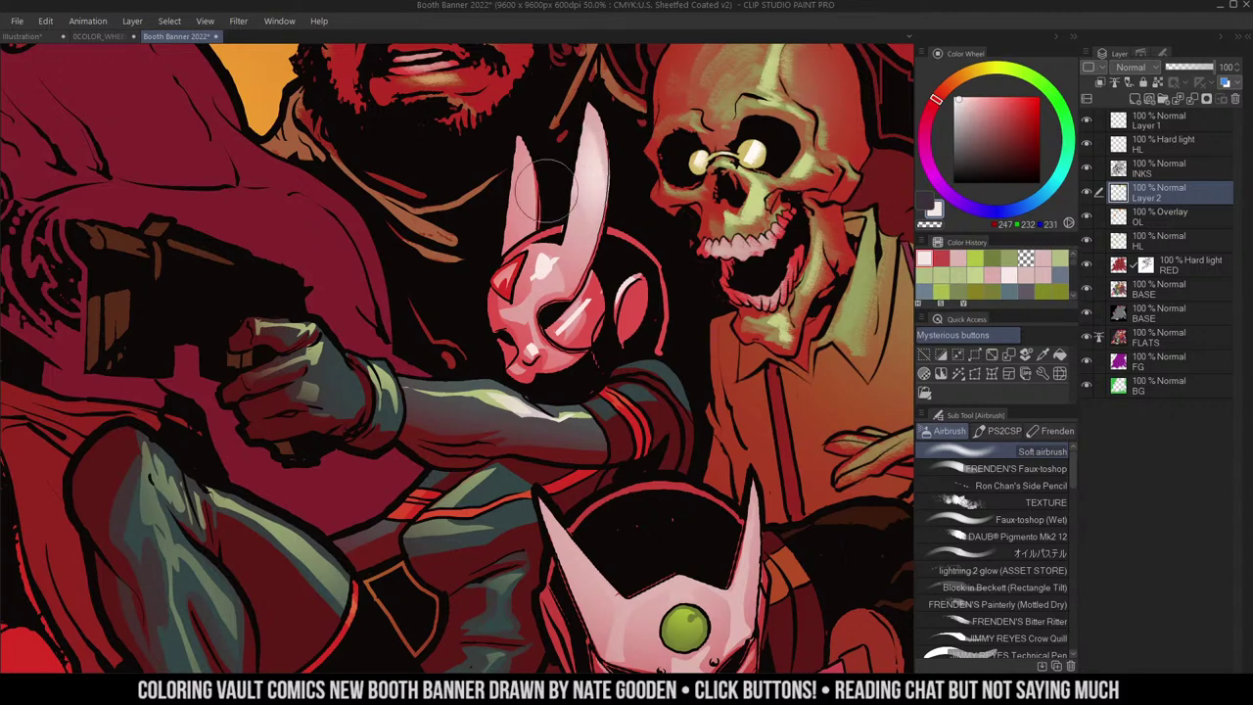
pyautogui.moveTo(547, 191); pyautogui.dragTo(515, 237)
# - Lasso the cheek plane beneath the rabbit mask's eye, airbrush it pale pink, and deselect
pyautogui.keyDown('ctrl'); pyautogui.keyDown('alt'); pyautogui.click(653, 202); pyautogui.keyUp('alt'); pyautogui.keyUp('ctrl')
pyautogui.moveTo(697, 271); pyautogui.dragTo(686, 221)
pyautogui.keyDown('ctrl'); pyautogui.click(617, 215); pyautogui.keyUp('ctrl')
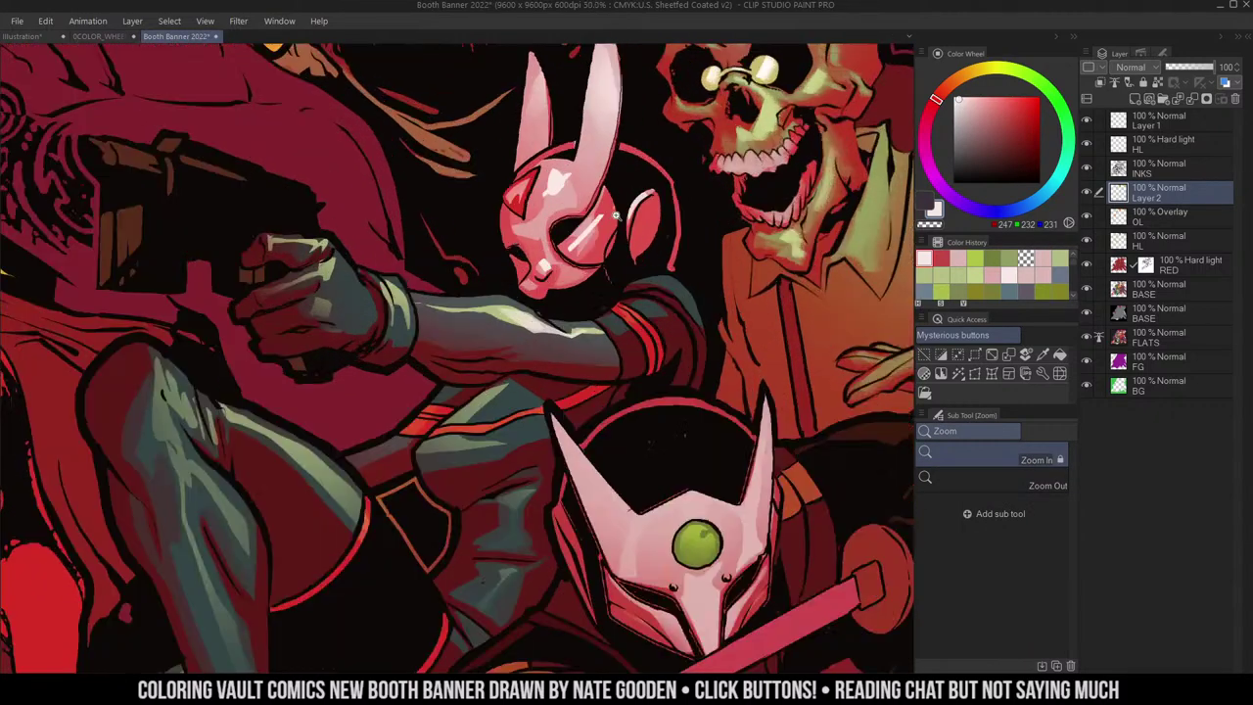
pyautogui.press('m')
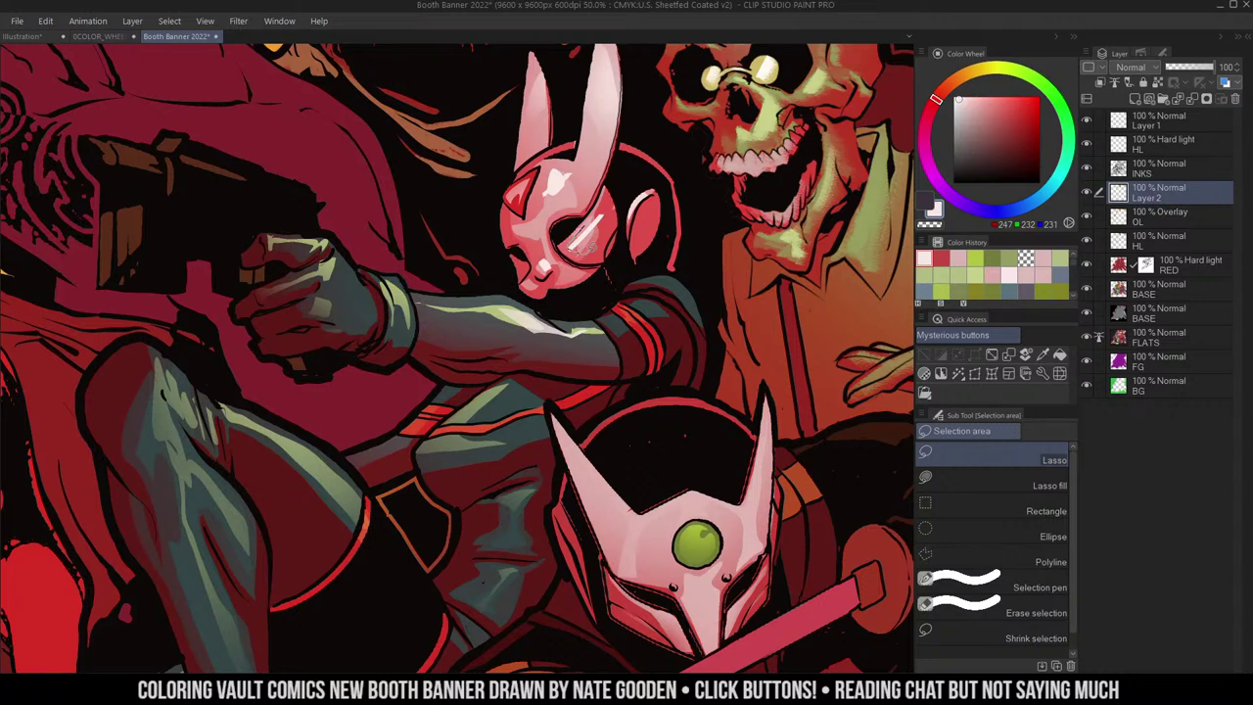
pyautogui.moveTo(585, 251); pyautogui.dragTo(591, 220)
pyautogui.press('b')
pyautogui.moveTo(649, 126); pyautogui.dragTo(623, 195)
pyautogui.hotkey('ctrl', 'd')
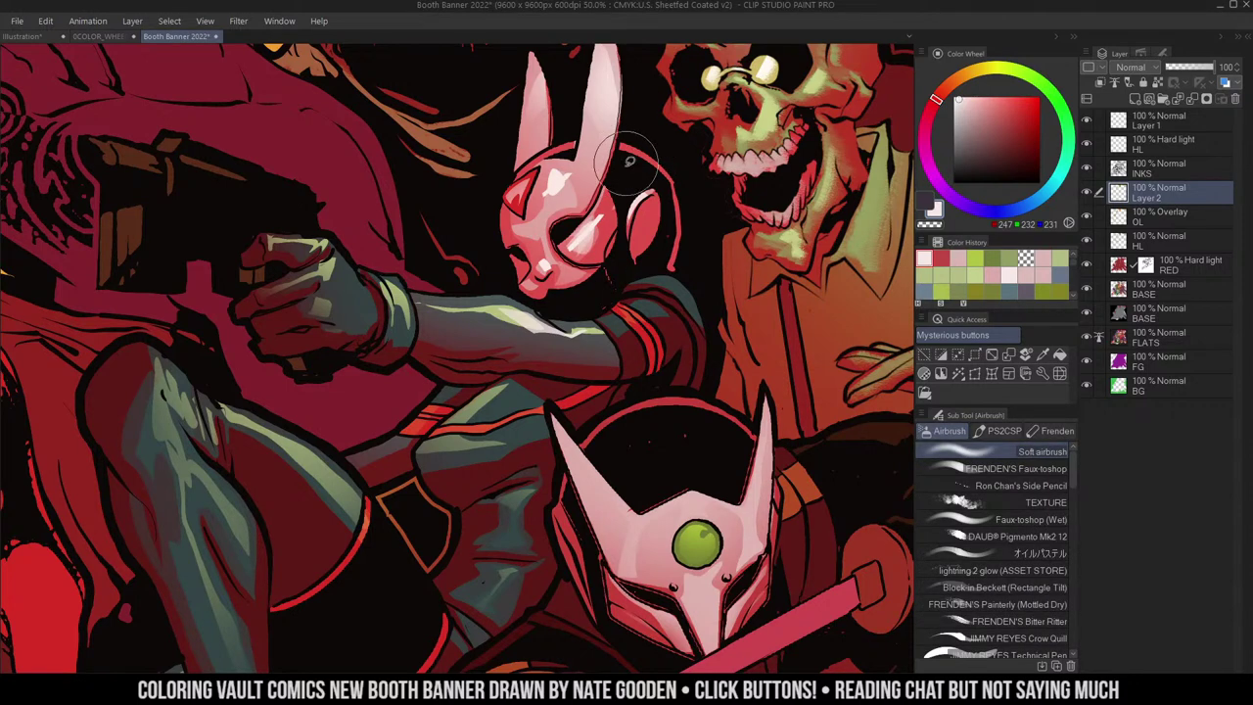
# - Lasso the forehead and central face planes of the rabbit mask, airbrush them pale pink, and deselect
pyautogui.press('m')
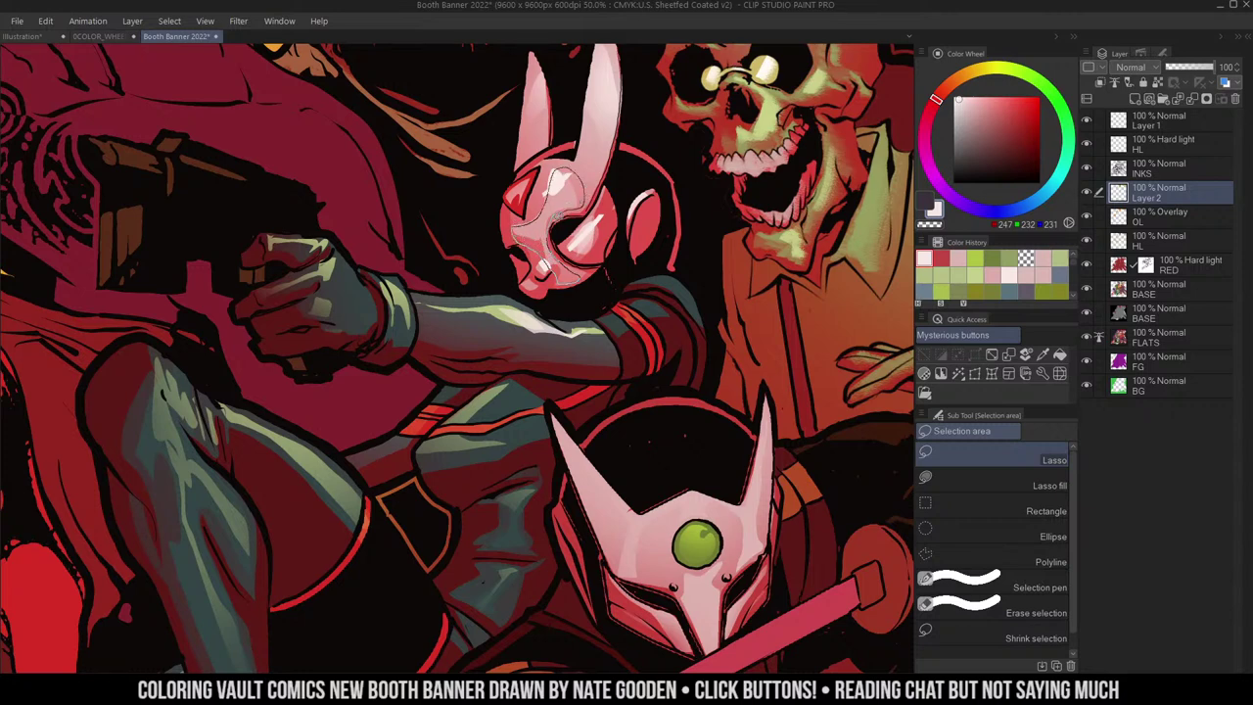
pyautogui.moveTo(560, 217); pyautogui.dragTo(548, 231)
pyautogui.moveTo(569, 168)
pyautogui.mouseDown()
pyautogui.moveTo(592, 180)
pyautogui.moveTo(583, 199)
pyautogui.moveTo(554, 196)
pyautogui.moveTo(568, 235)
pyautogui.mouseUp()
pyautogui.press('b')
pyautogui.hotkey('ctrl', 'd')
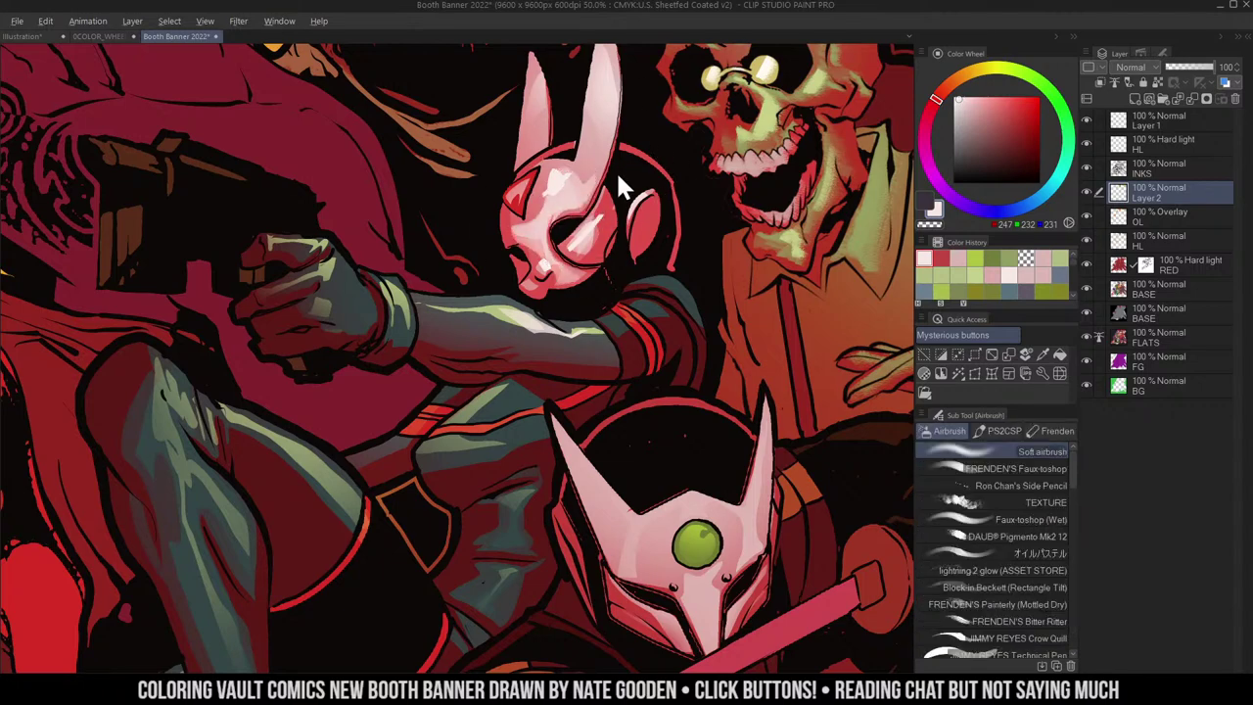
# - Lasso small planes around the rabbit mask's nose and on its chin, and airbrush them pale pink
pyautogui.keyDown('alt'); pyautogui.click(633, 216); pyautogui.keyUp('alt')
pyautogui.click(646, 220)
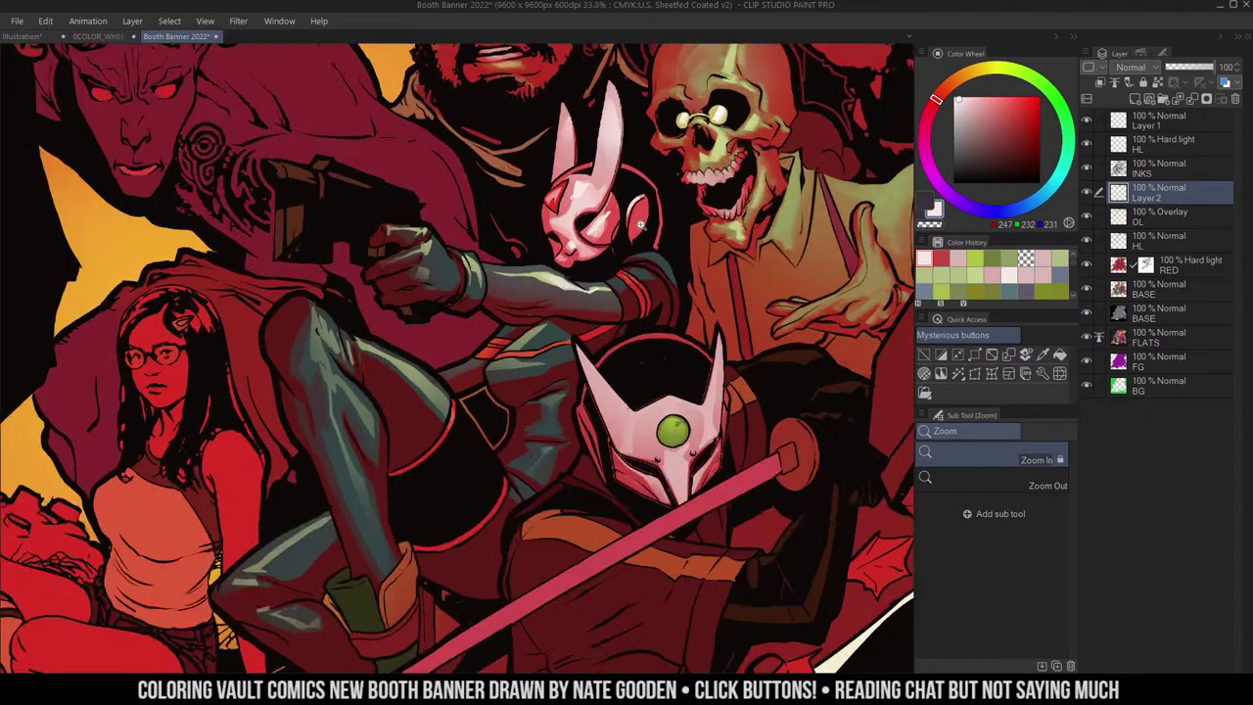
pyautogui.press('m')
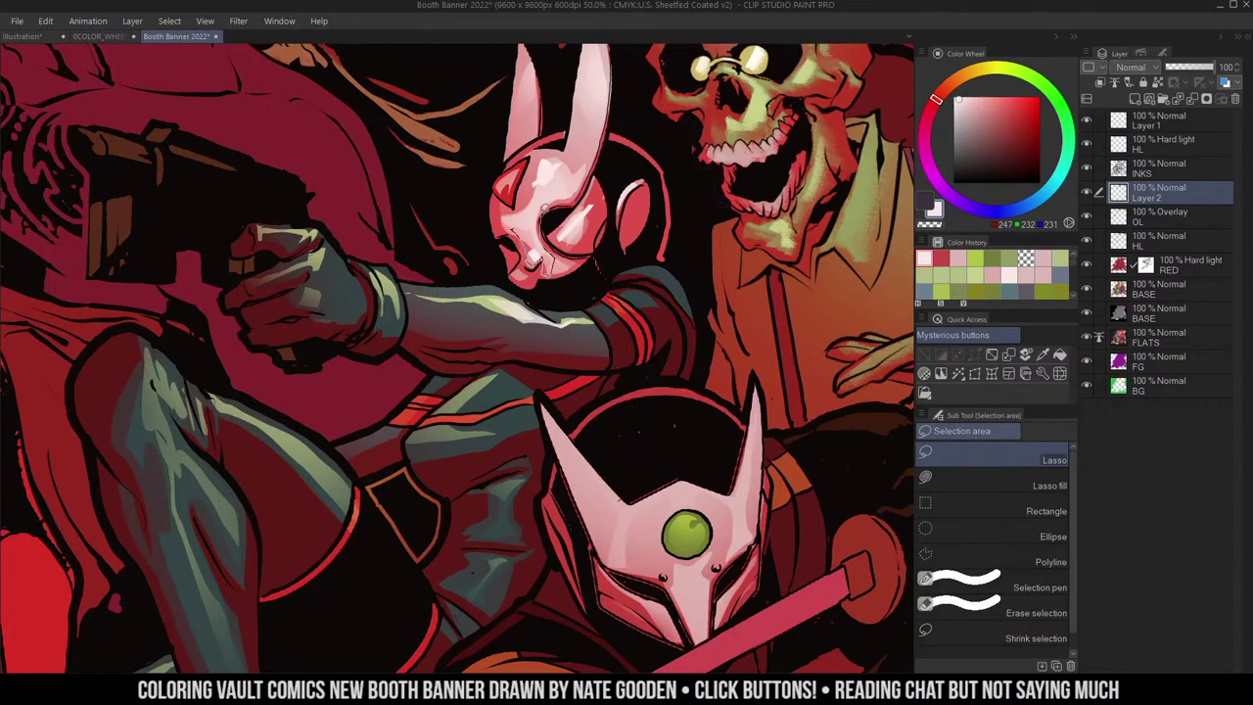
pyautogui.moveTo(524, 226); pyautogui.dragTo(539, 215)
pyautogui.press('b')
pyautogui.moveTo(515, 304); pyautogui.dragTo(509, 310)
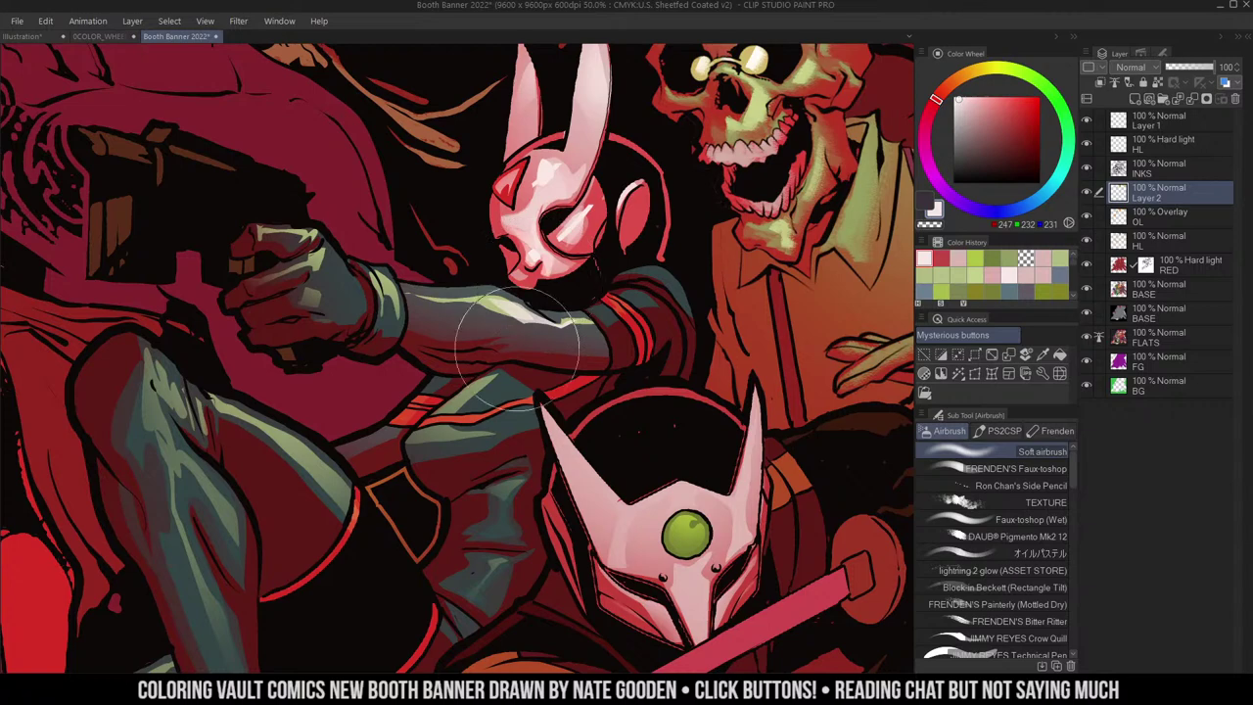
pyautogui.press('m')
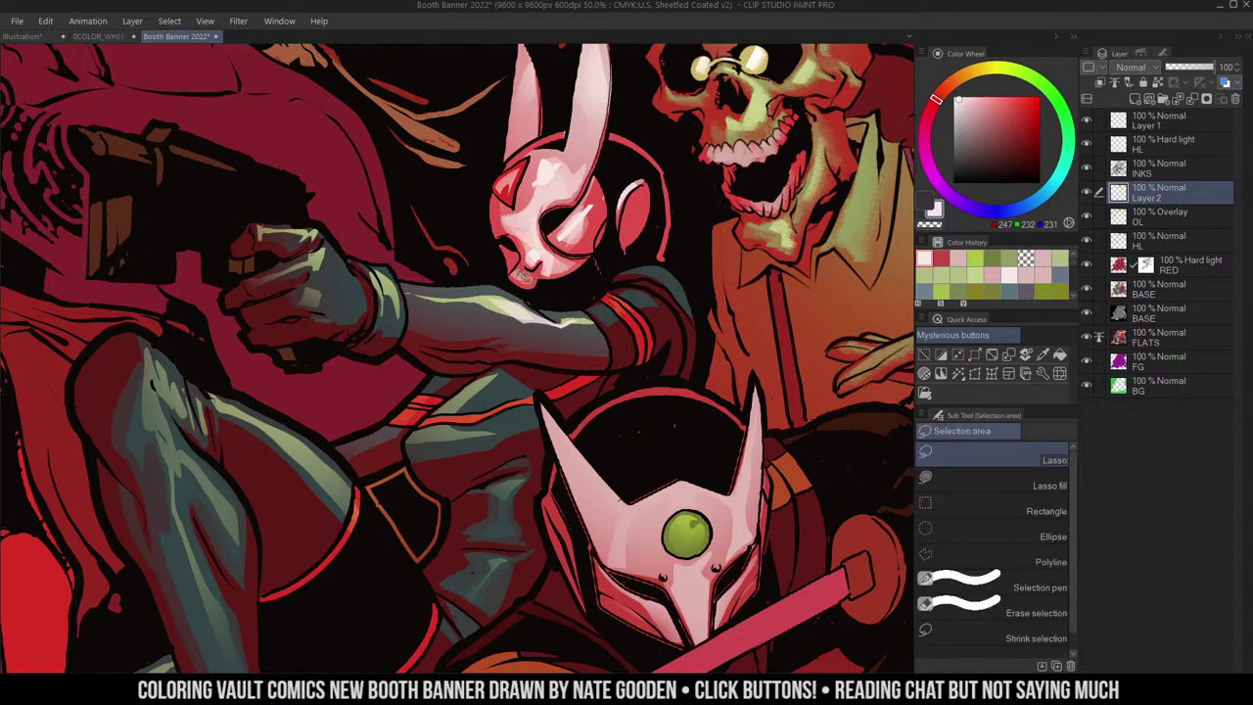
pyautogui.press('b')
pyautogui.moveTo(512, 265); pyautogui.dragTo(536, 287)
# - Lasso the side plate behind the swordsman's faceplate below the horn, airbrush a pale pink rim highlight, and deselect
pyautogui.press('/')
pyautogui.keyDown('alt'); pyautogui.click(606, 249); pyautogui.keyUp('alt')
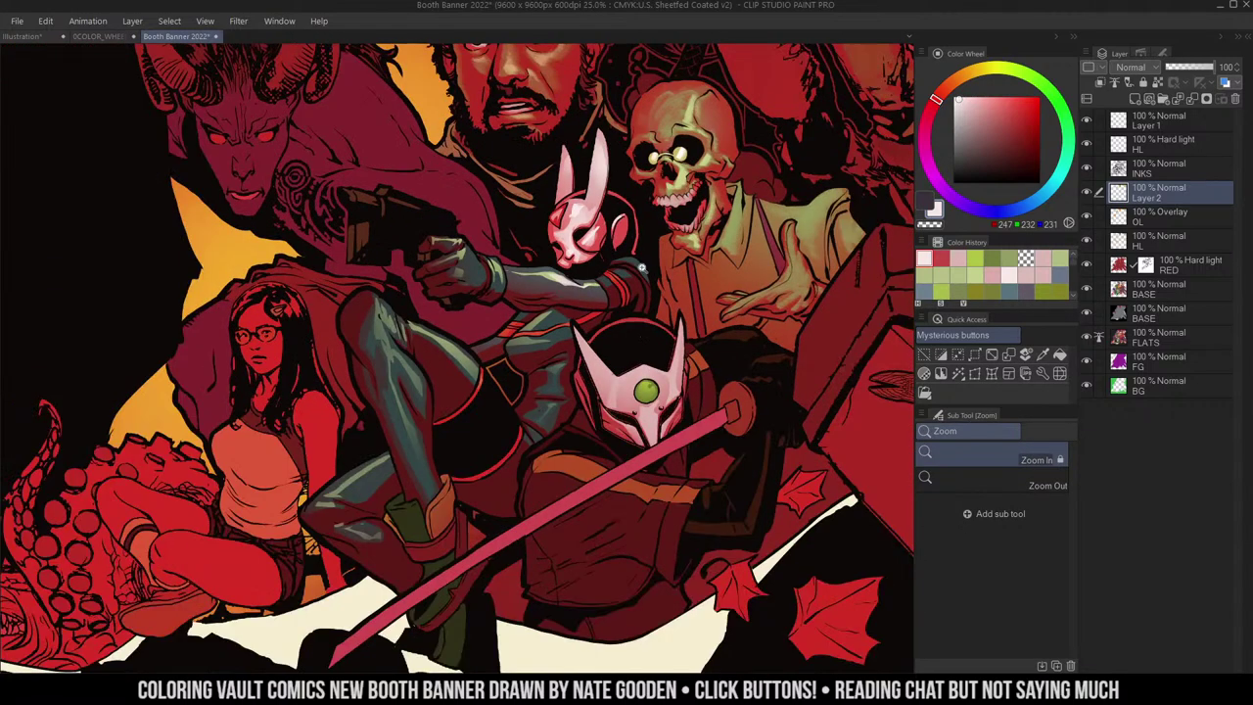
pyautogui.keyDown('alt'); pyautogui.click(641, 260); pyautogui.keyUp('alt')
pyautogui.moveTo(718, 248); pyautogui.dragTo(673, 186)
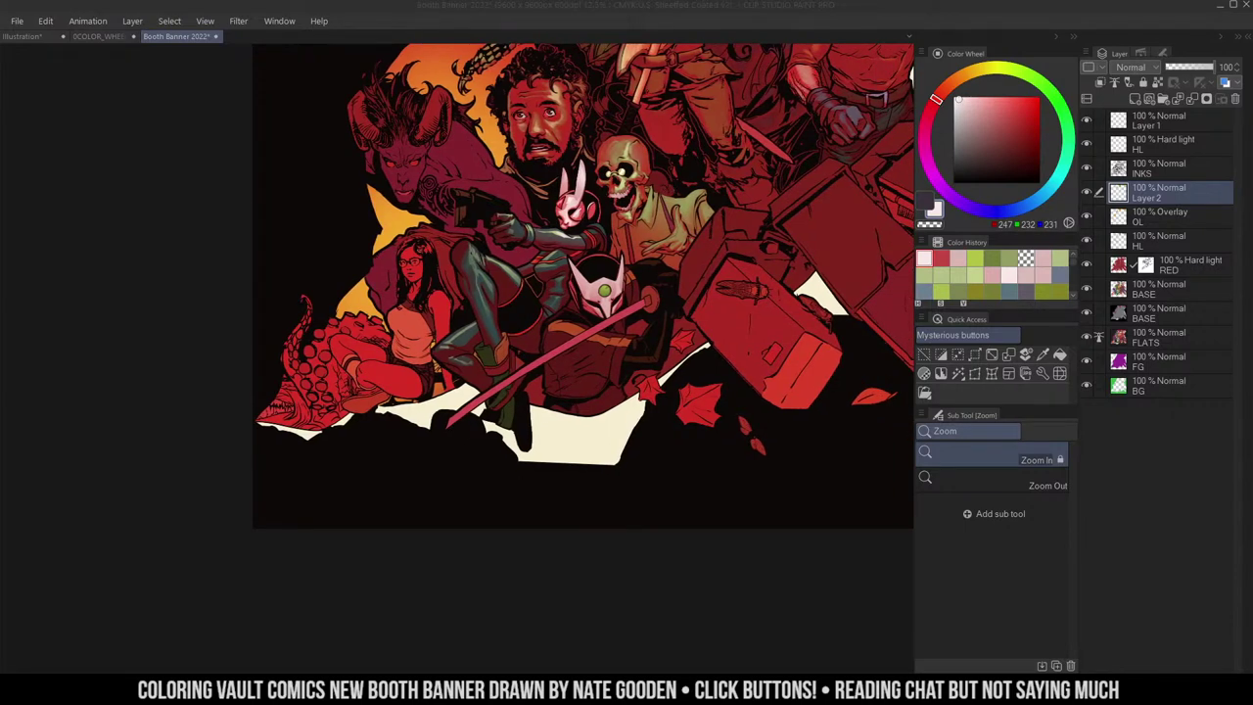
pyautogui.click(615, 331)
pyautogui.moveTo(642, 304); pyautogui.dragTo(664, 317)
pyautogui.click(647, 290)
pyautogui.click(647, 289)
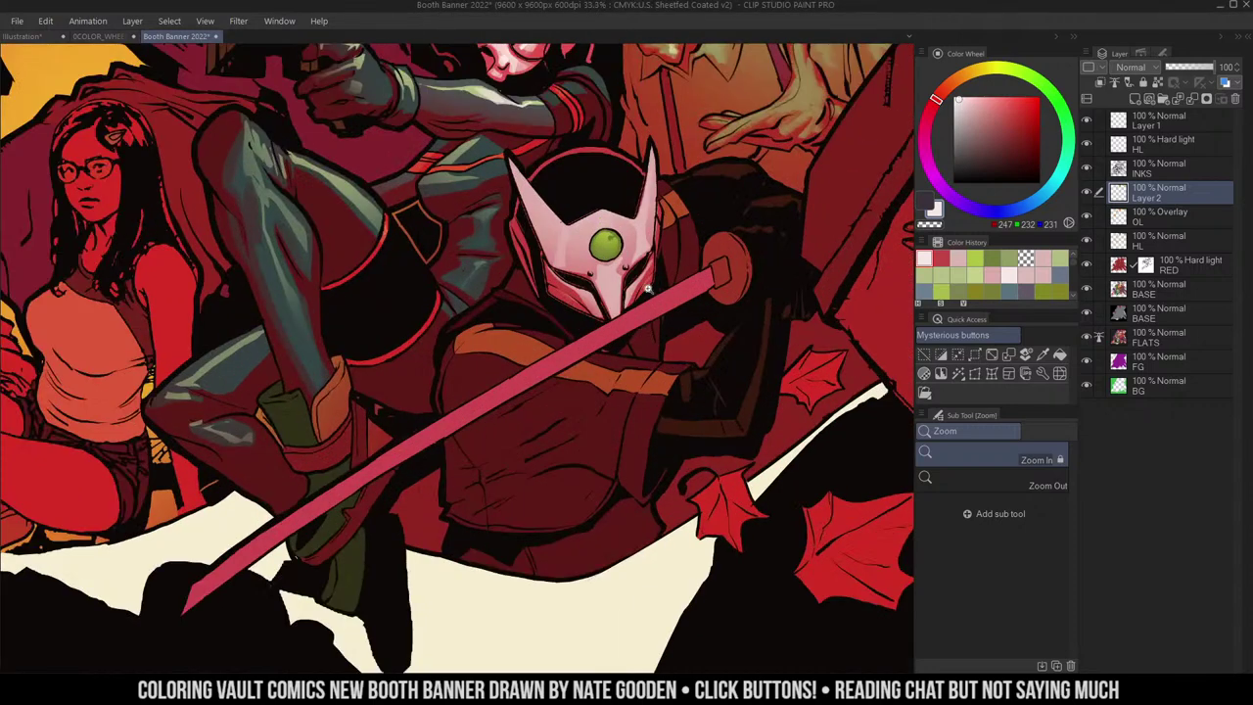
pyautogui.press('m')
pyautogui.moveTo(524, 215); pyautogui.dragTo(535, 292)
pyautogui.press('b')
pyautogui.hotkey('ctrl', 'd')
pyautogui.press('m')
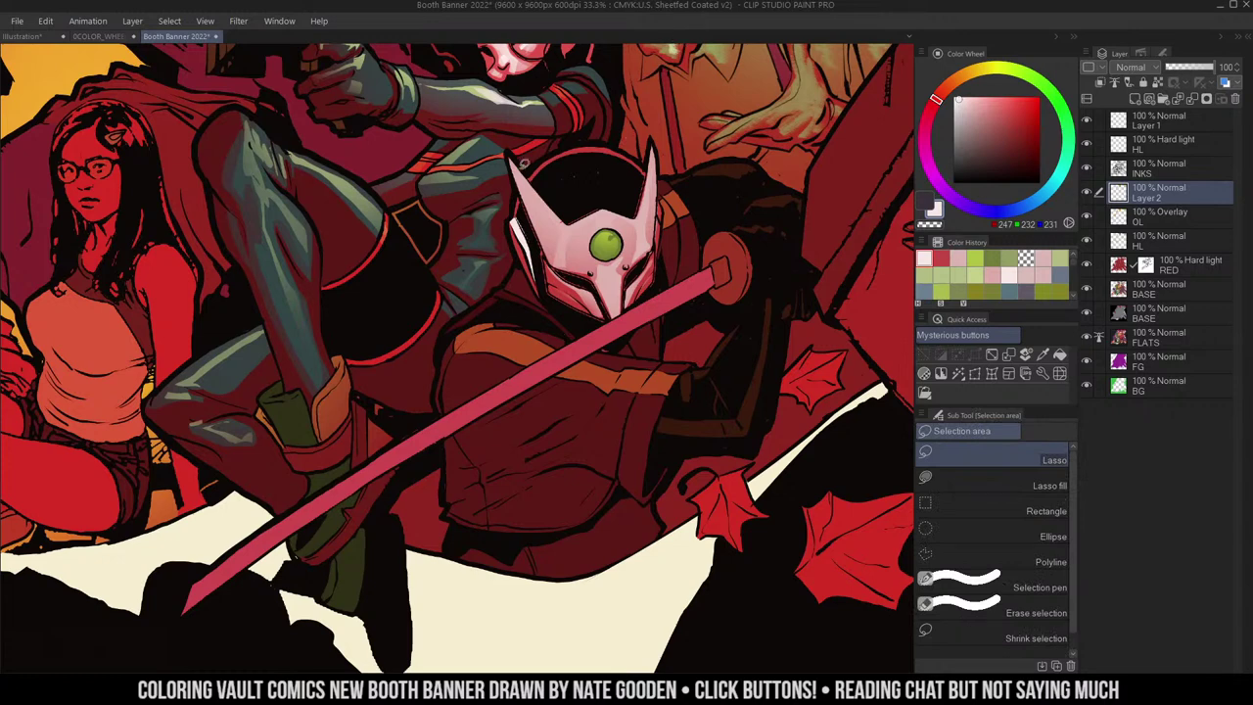
# - Lasso and delete the excess of the helmet's side highlight, and airbrush a small matching highlight on the sword-hand side
pyautogui.moveTo(513, 217); pyautogui.dragTo(536, 280)
pyautogui.press('Delete')
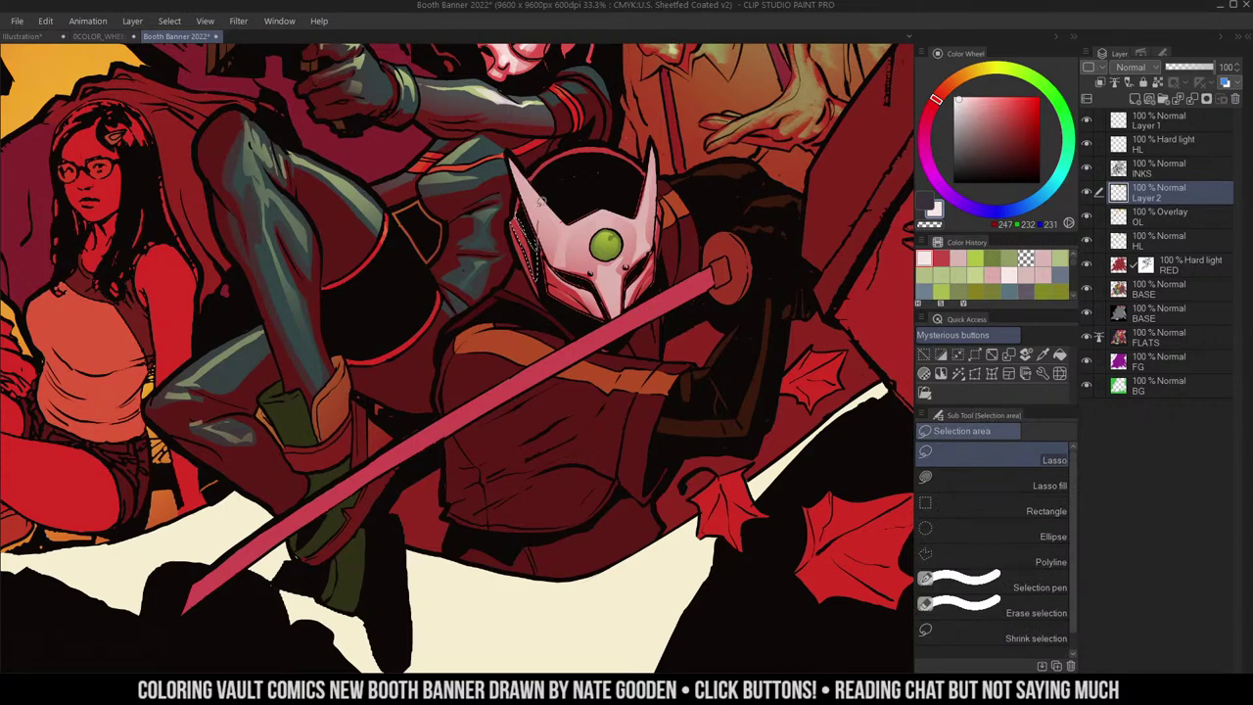
pyautogui.press('b')
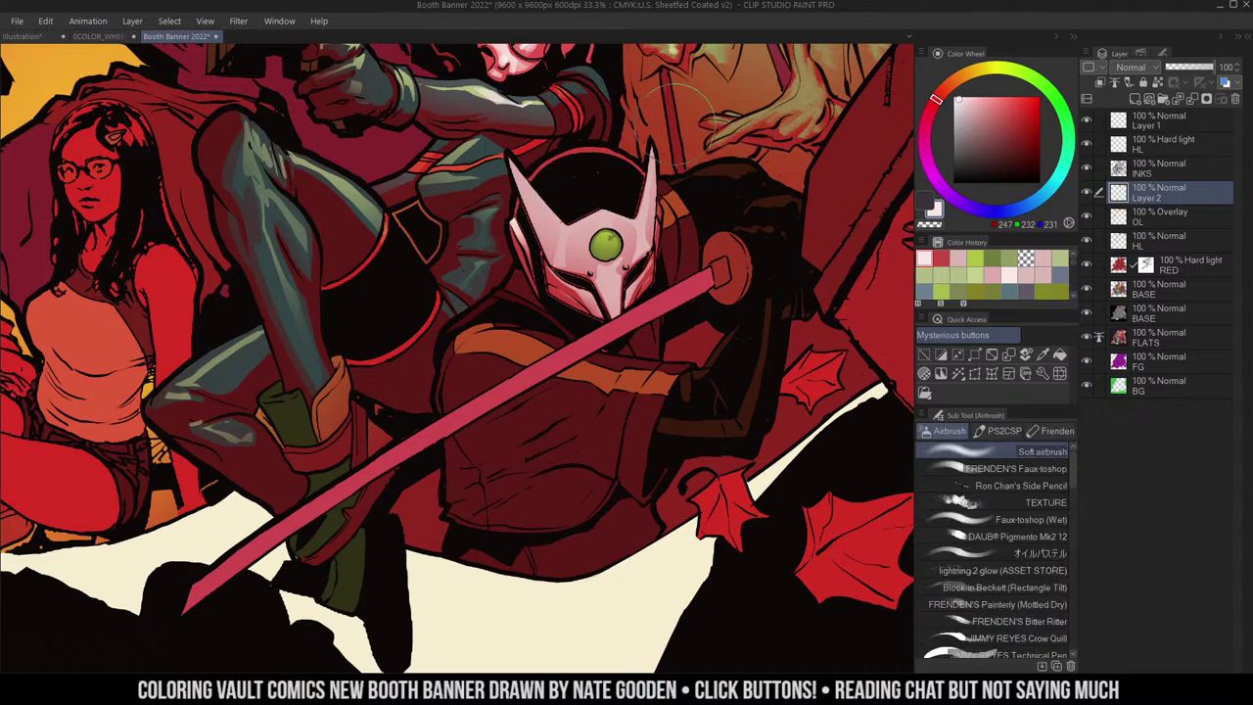
pyautogui.press('m')
pyautogui.press('b')
pyautogui.press('m')
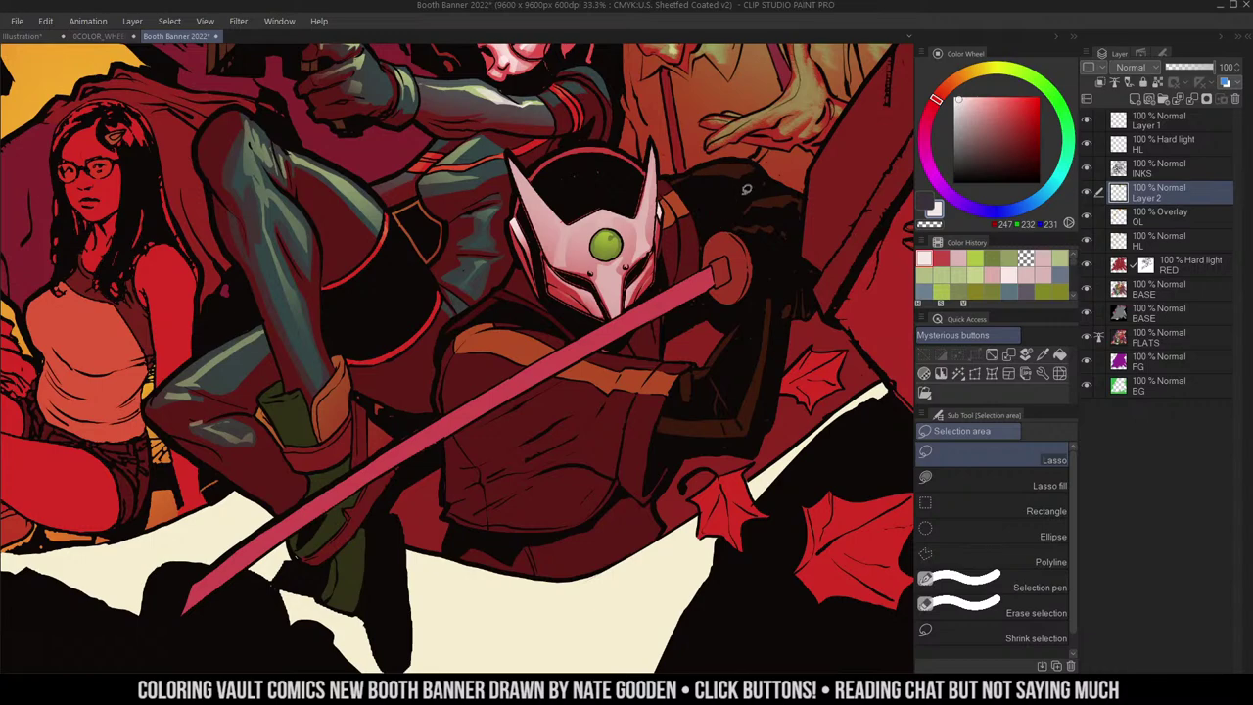
# - Isolate the colored BASE layer below RED and auto-select the swordsman's dark olive torso, referring to the editing layer only
pyautogui.keyDown('alt'); pyautogui.click(1086, 289); pyautogui.keyUp('alt')
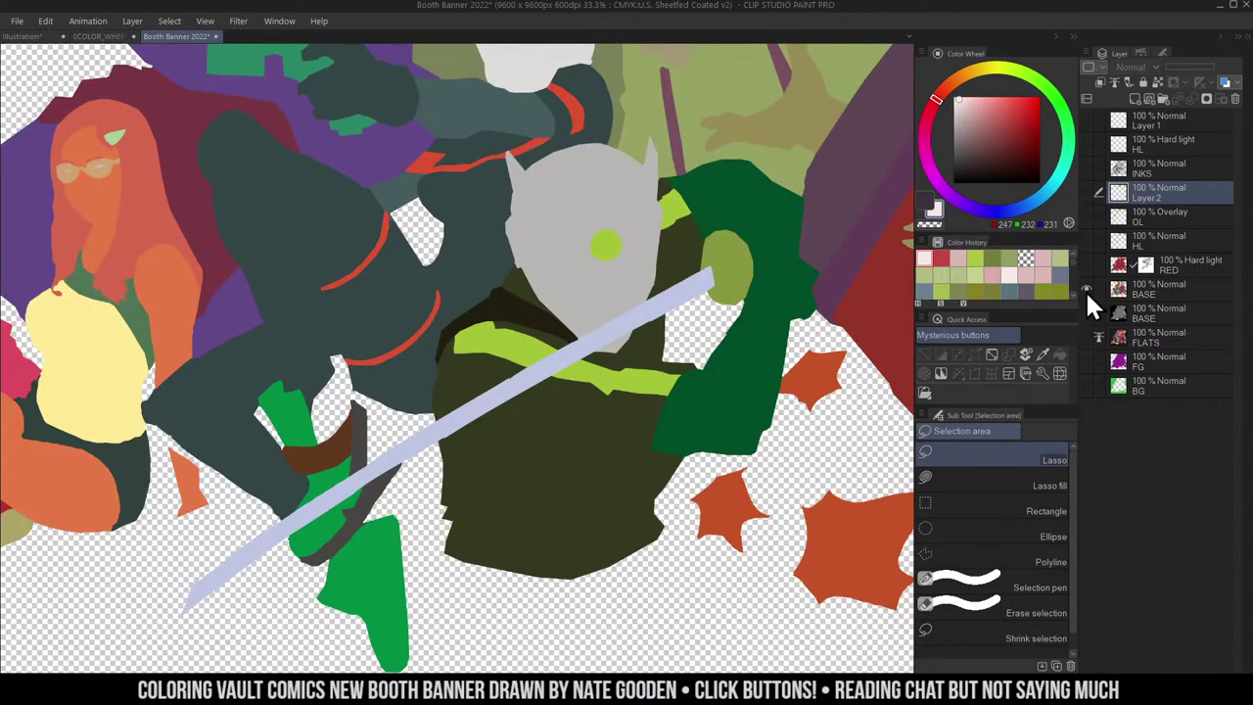
pyautogui.click(1126, 289)
pyautogui.press('w')
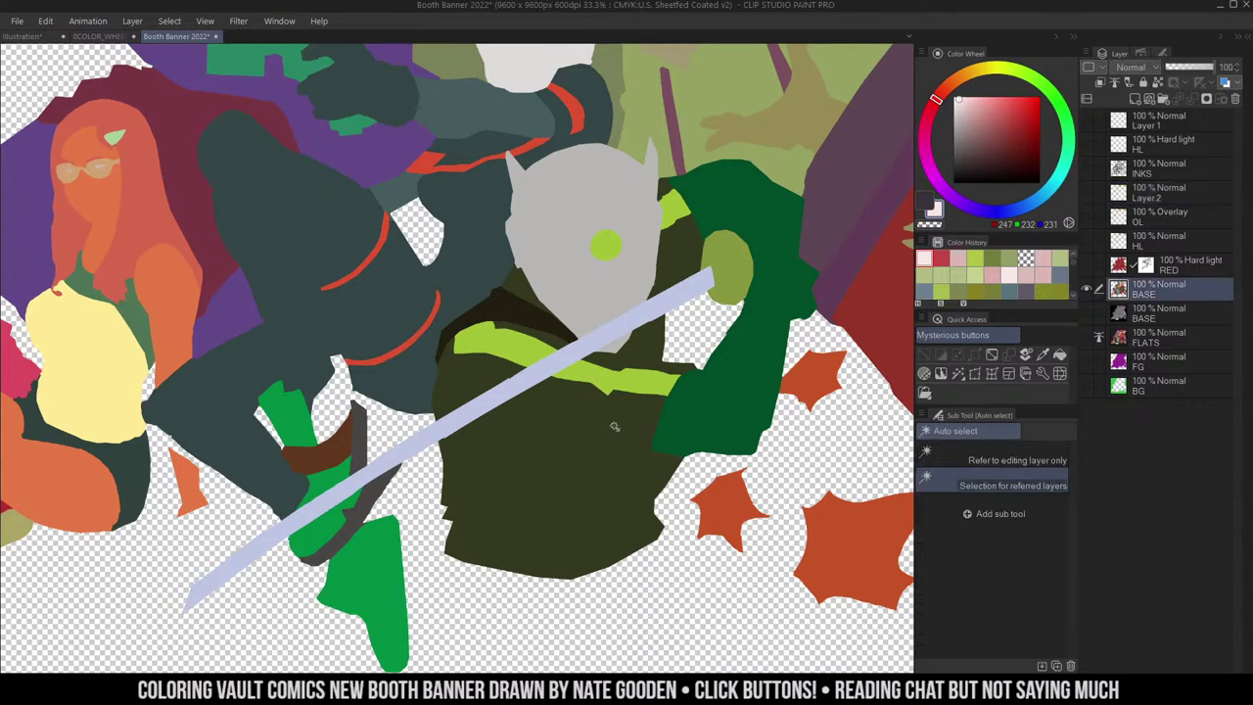
pyautogui.click(1019, 458)
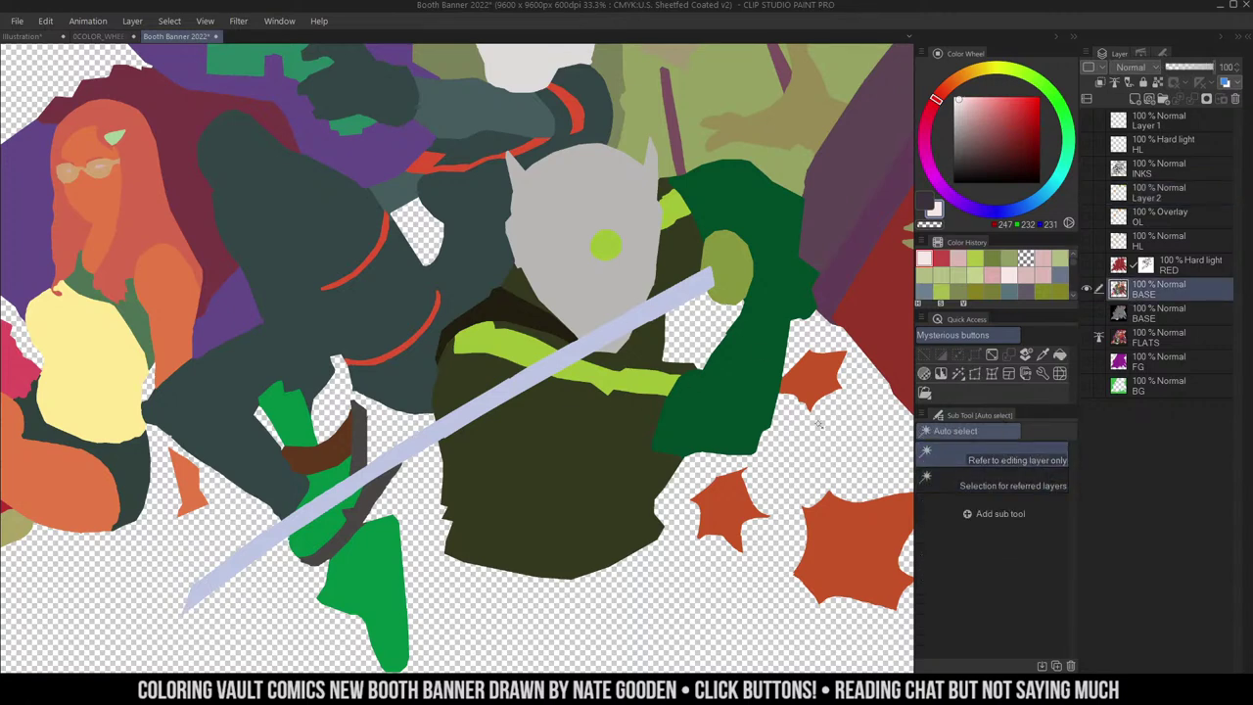
pyautogui.click(606, 460)
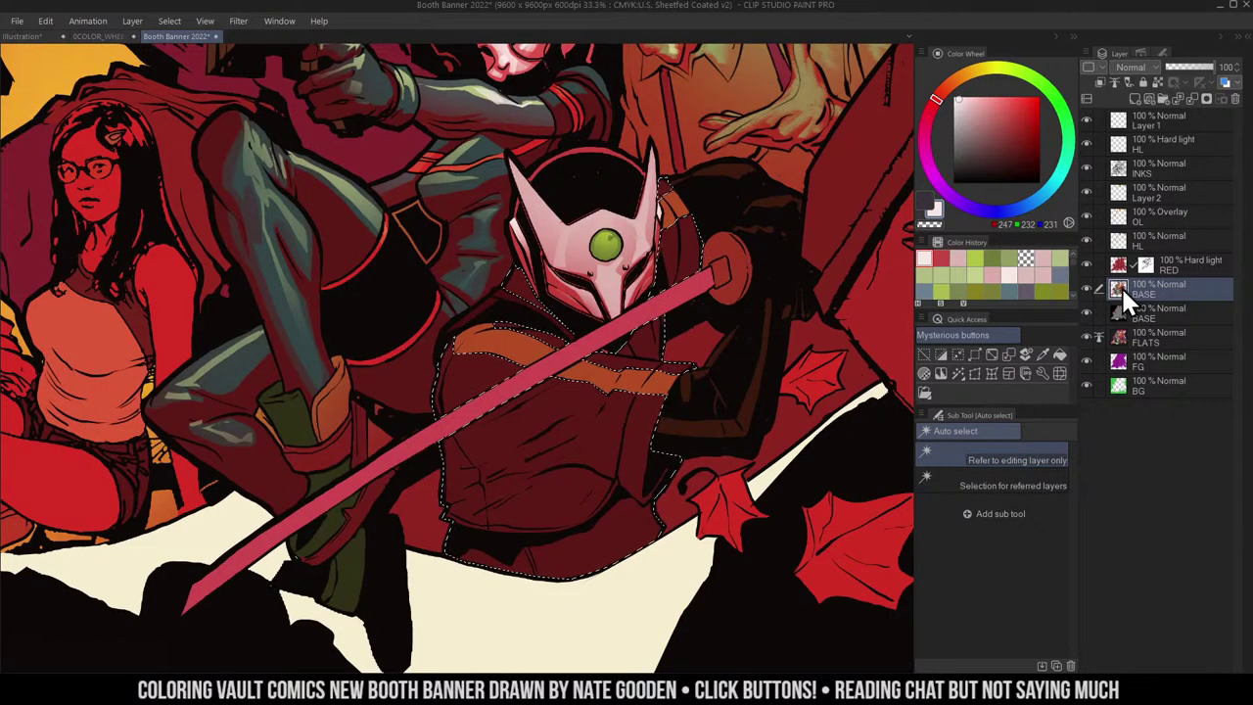
# - Adjust the selected swordsman's torso with Hue/Saturation/Luminosity, setting saturation to 61 and luminosity to 9
pyautogui.hotkey('ctrl', 'u')
pyautogui.moveTo(979, 232)
pyautogui.mouseDown()
pyautogui.moveTo(970, 241)
pyautogui.moveTo(984, 233)
pyautogui.mouseUp()
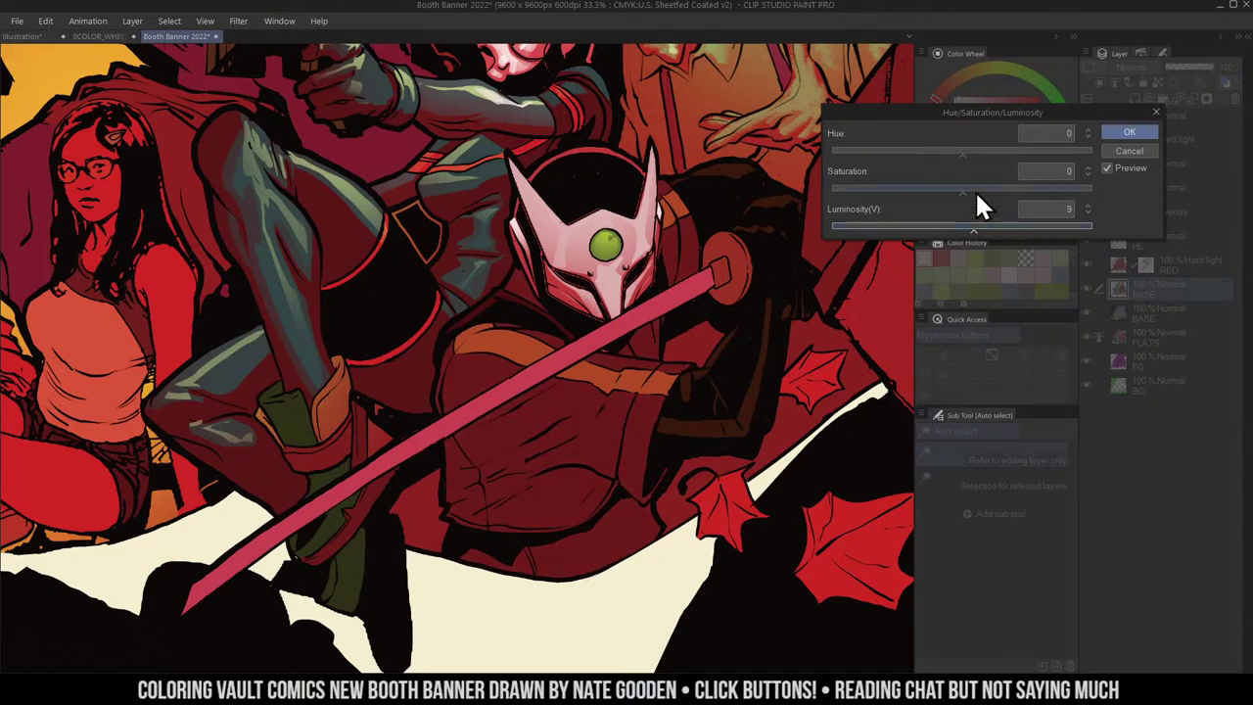
pyautogui.moveTo(975, 190); pyautogui.dragTo(1004, 190)
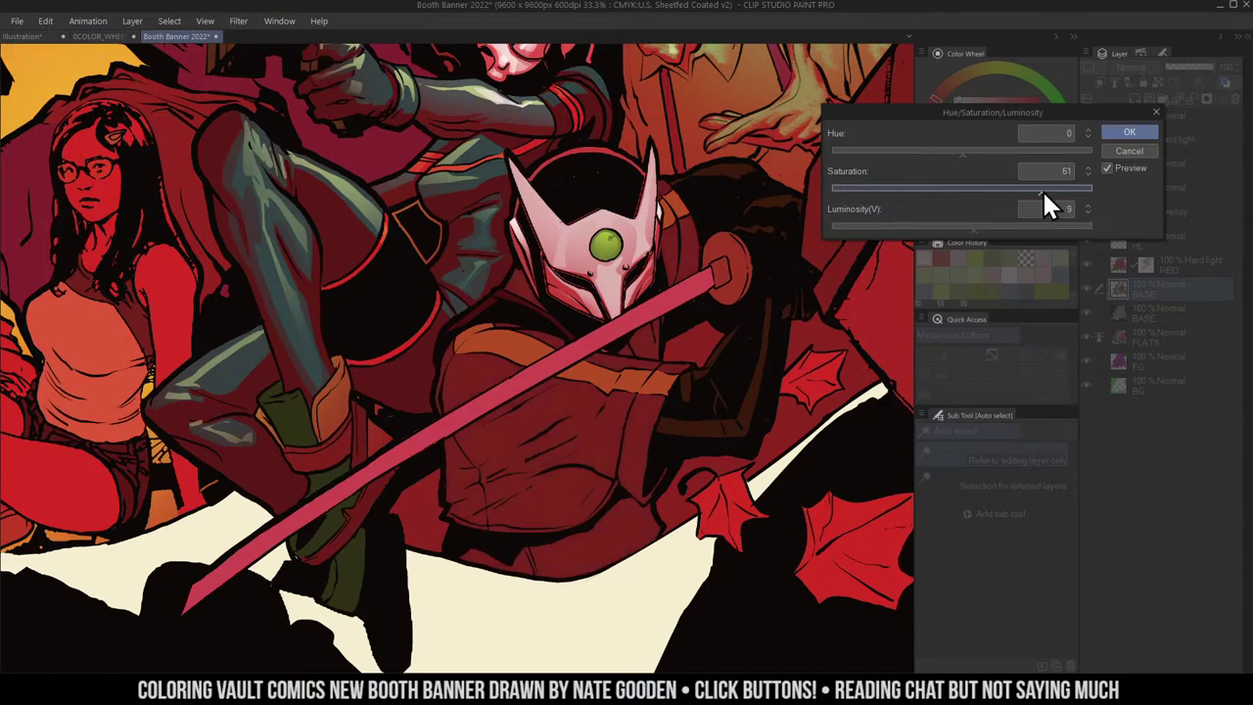
pyautogui.click(1129, 135)
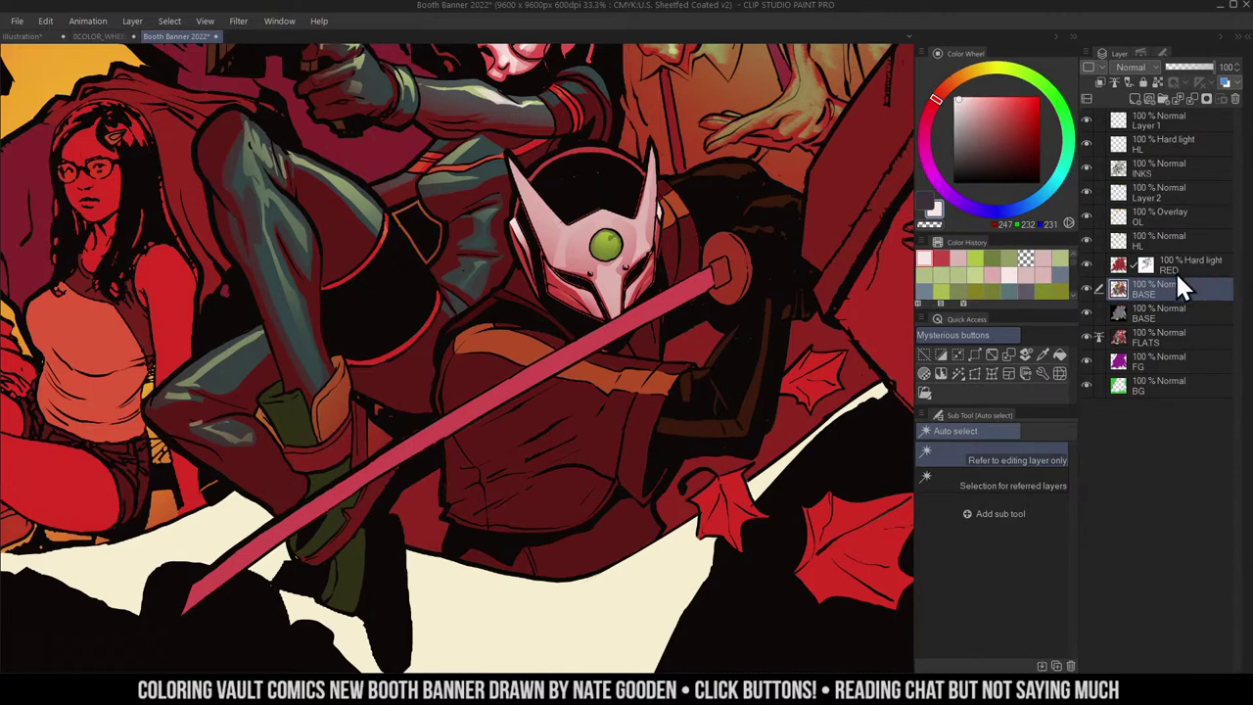
# - Make the RED layer's mask active for editing and choose transparent as the drawing color
pyautogui.press('m')
pyautogui.click(1152, 261)
pyautogui.press('c')
pyautogui.press('b')
pyautogui.moveTo(550, 372)
pyautogui.mouseDown()
pyautogui.moveTo(590, 414)
pyautogui.moveTo(701, 359)
pyautogui.mouseUp()
pyautogui.hotkey('ctrl', 'z')
pyautogui.press('m')
pyautogui.moveTo(627, 269); pyautogui.dragTo(646, 227)
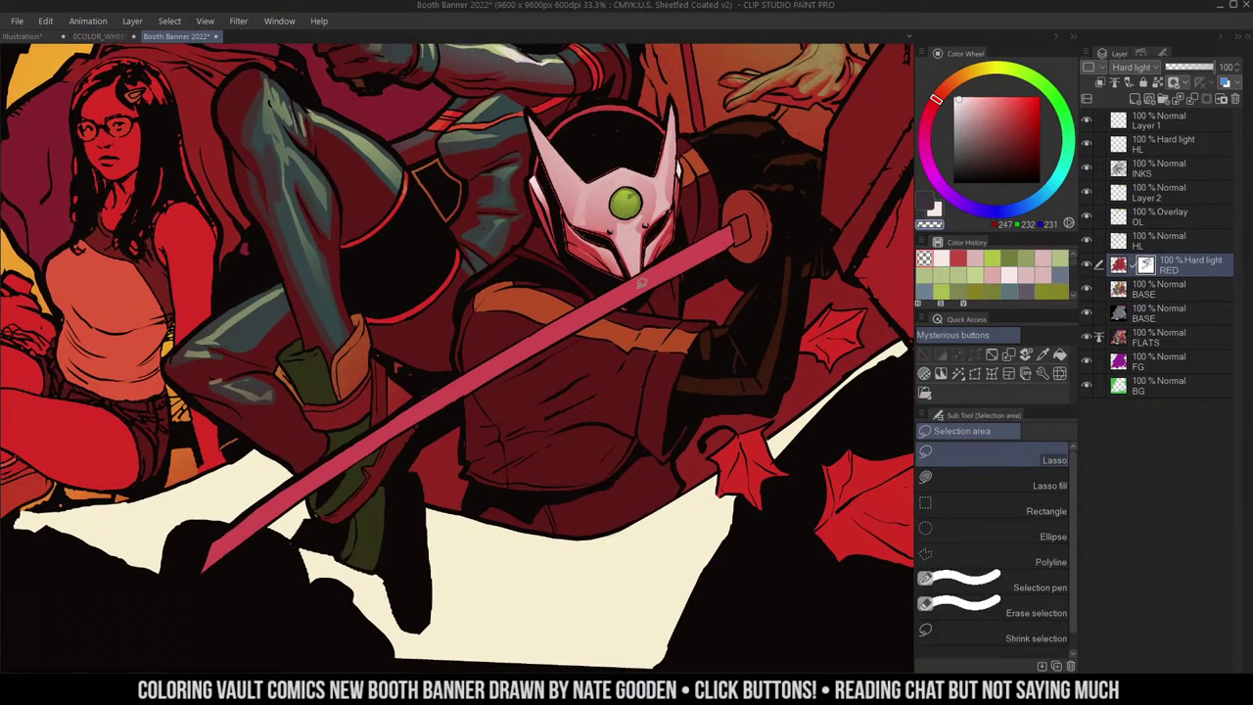
pyautogui.press('w')
pyautogui.click(635, 283)
pyautogui.press('m')
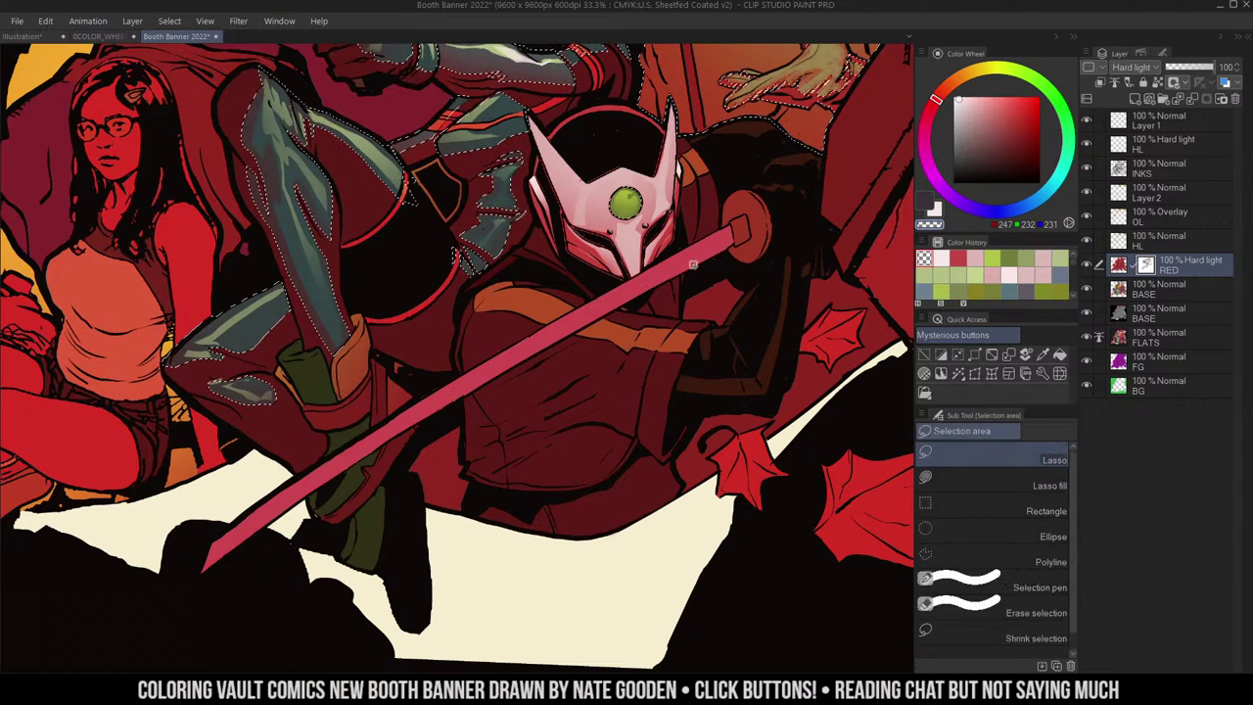
pyautogui.hotkey('ctrl', 'd')
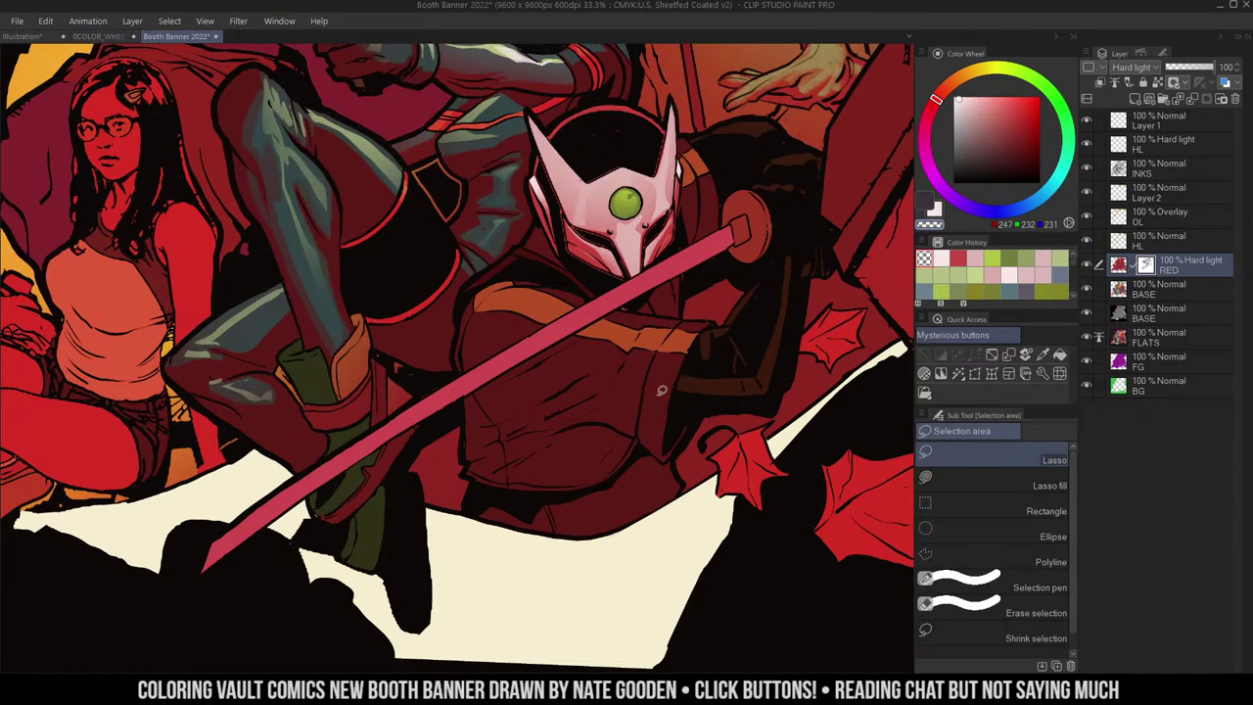
# - Switch auto select from the editing layer to the referred layers for picking the sword blade, and clear the stray selection
pyautogui.moveTo(700, 245); pyautogui.dragTo(742, 212)
pyautogui.press('w')
pyautogui.click(752, 207)
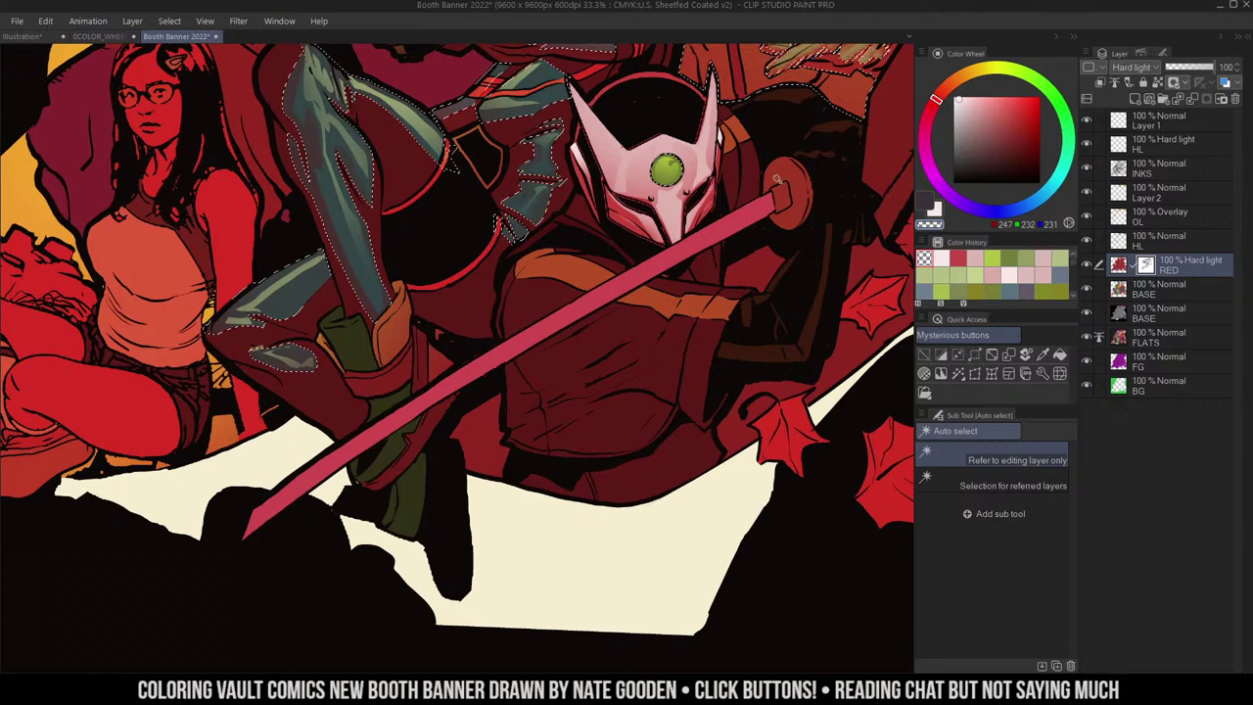
pyautogui.click(1035, 478)
pyautogui.press('m')
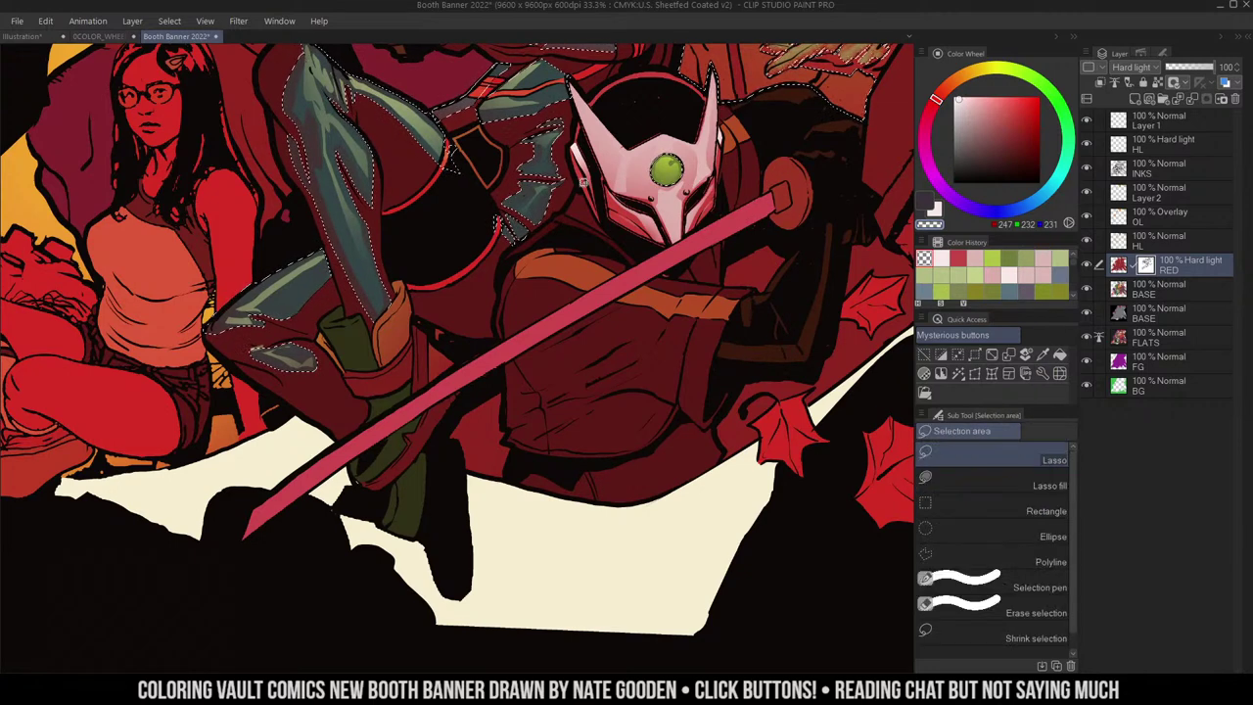
pyautogui.hotkey('ctrl', 'd')
pyautogui.press('w')
pyautogui.hotkey('ctrl', 'd')
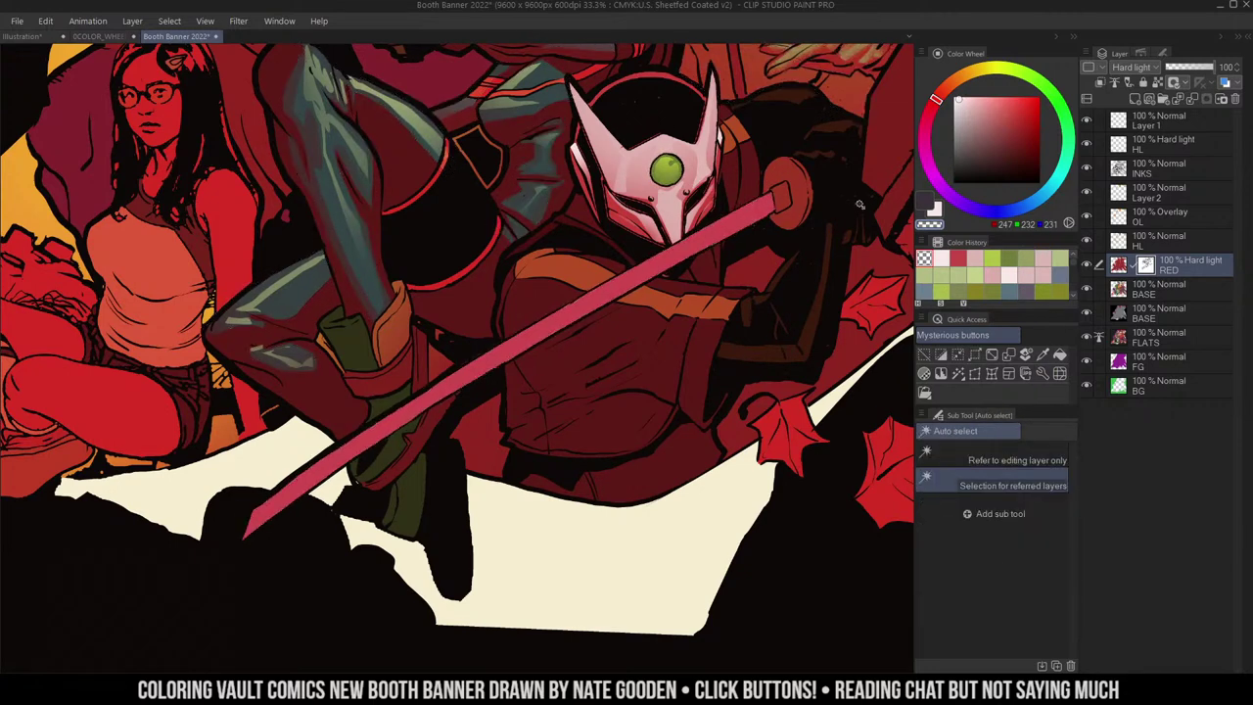
# - Brush away the red tint along the middle of the sword blade on the RED mask with an enlarged transparent soft airbrush
pyautogui.press('b')
pyautogui.press('c')
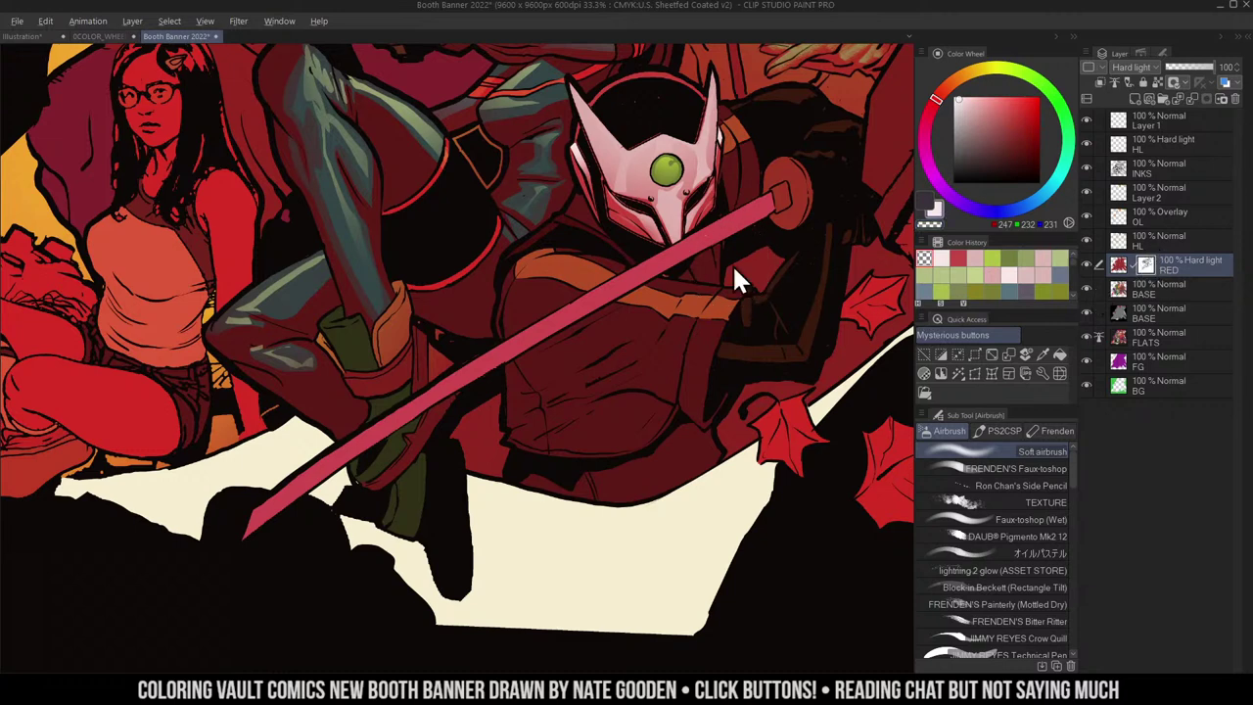
pyautogui.press(']')
pyautogui.press(']')
pyautogui.press(']')
pyautogui.moveTo(635, 249); pyautogui.dragTo(472, 468)
pyautogui.moveTo(721, 169)
pyautogui.mouseDown()
pyautogui.moveTo(649, 250)
pyautogui.moveTo(535, 437)
pyautogui.mouseUp()
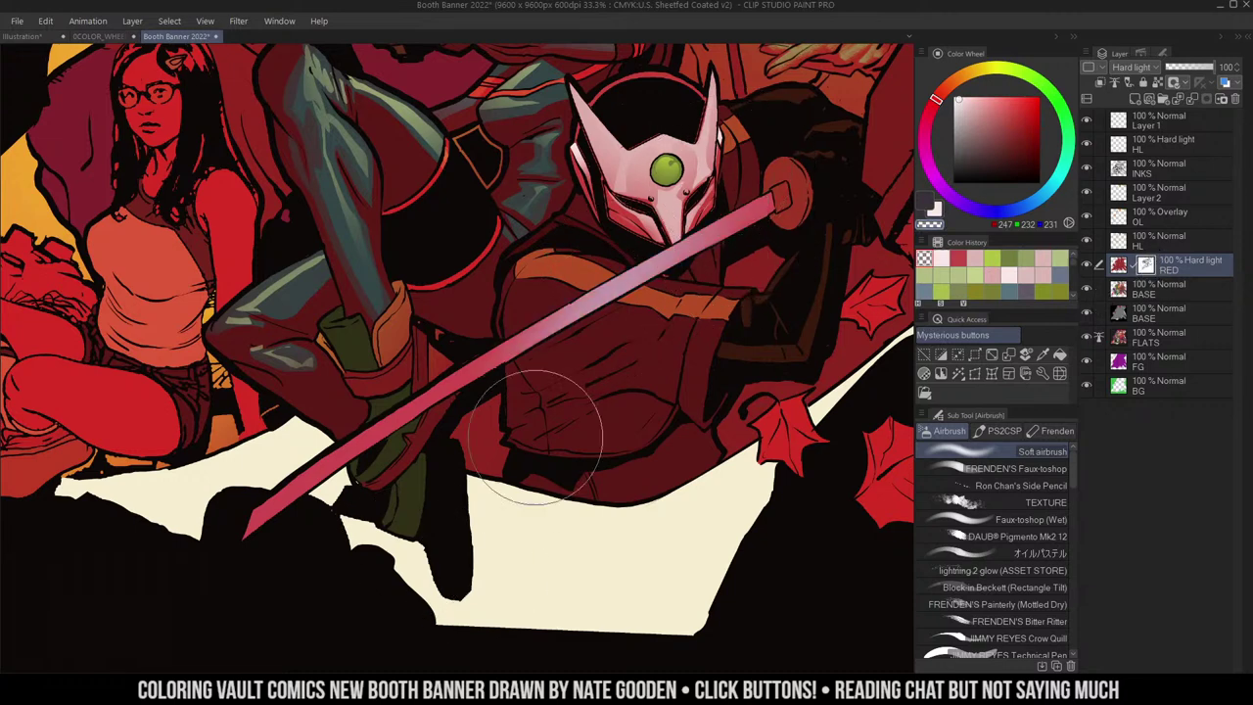
pyautogui.moveTo(675, 200); pyautogui.dragTo(448, 627)
pyautogui.moveTo(700, 160); pyautogui.dragTo(426, 517)
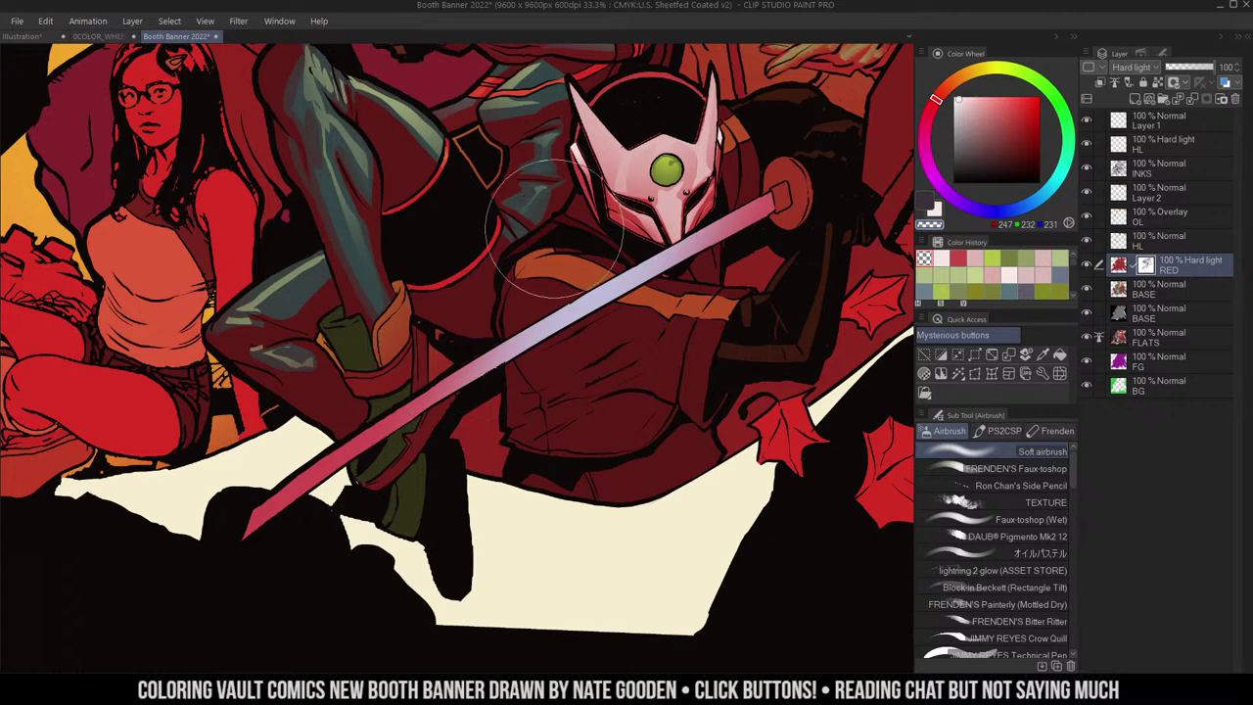
pyautogui.moveTo(554, 229); pyautogui.dragTo(428, 401)
pyautogui.moveTo(509, 276); pyautogui.dragTo(441, 411)
pyautogui.moveTo(534, 204); pyautogui.dragTo(386, 580)
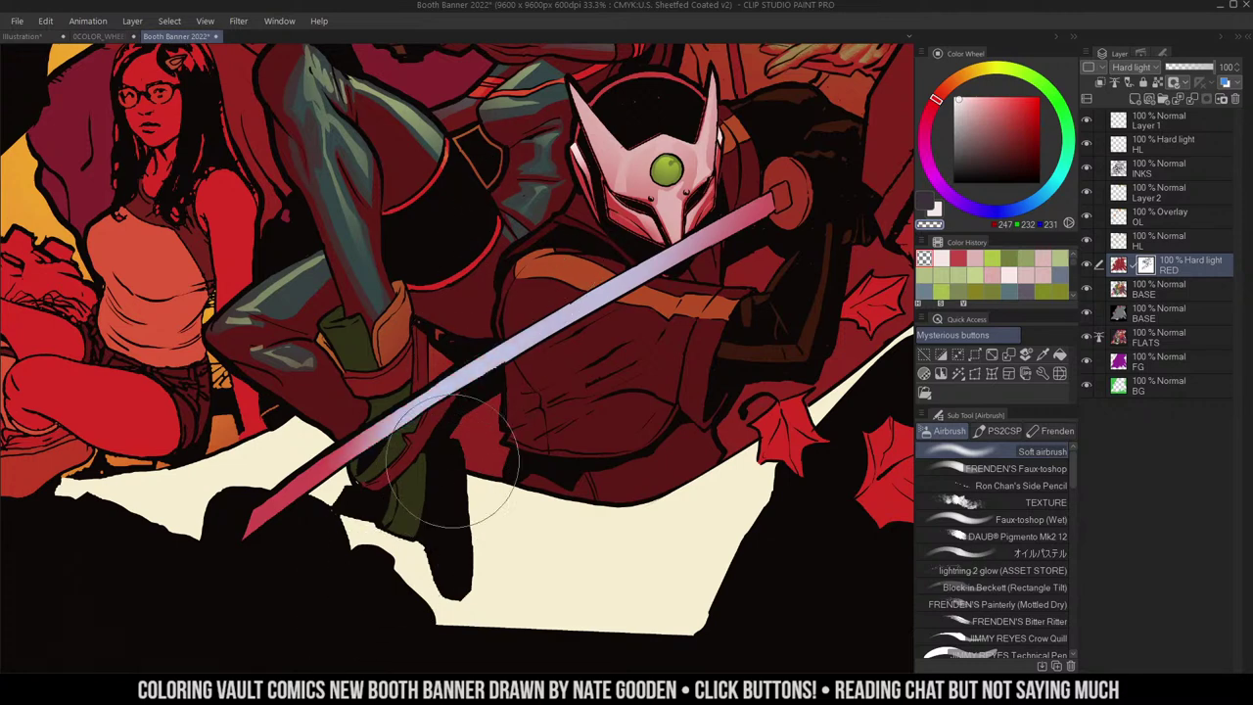
pyautogui.moveTo(539, 284); pyautogui.dragTo(588, 255)
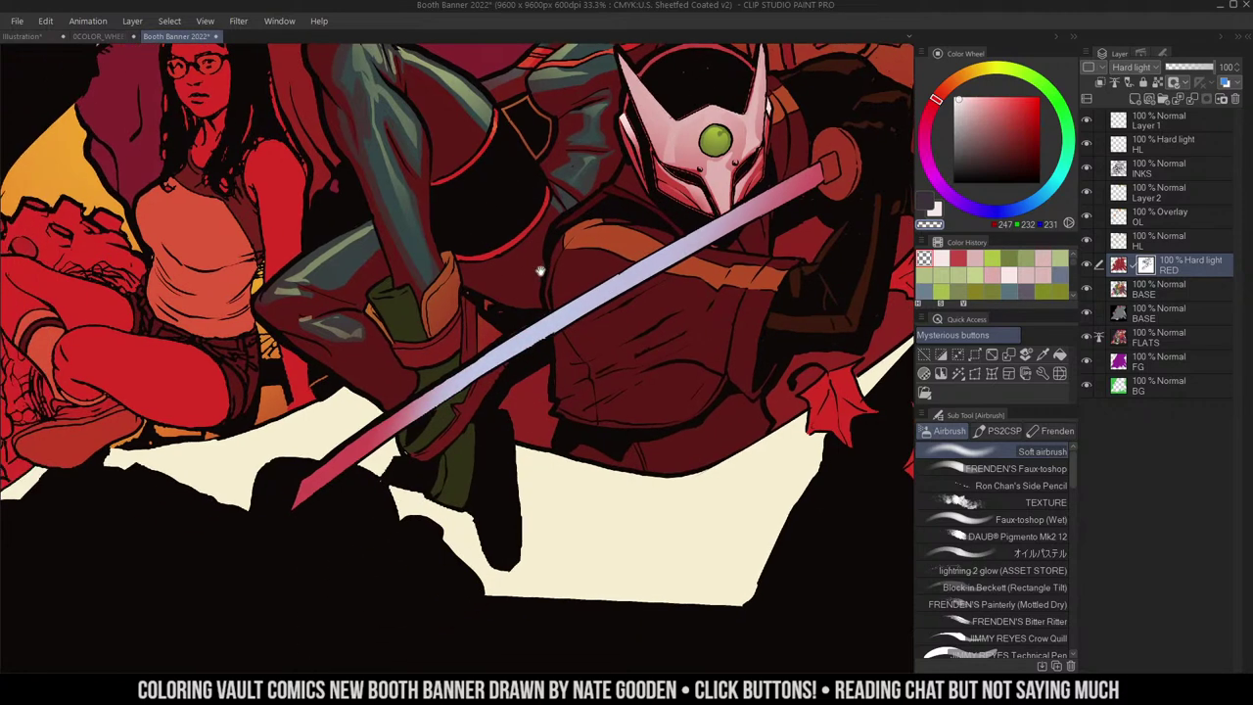
pyautogui.press('m')
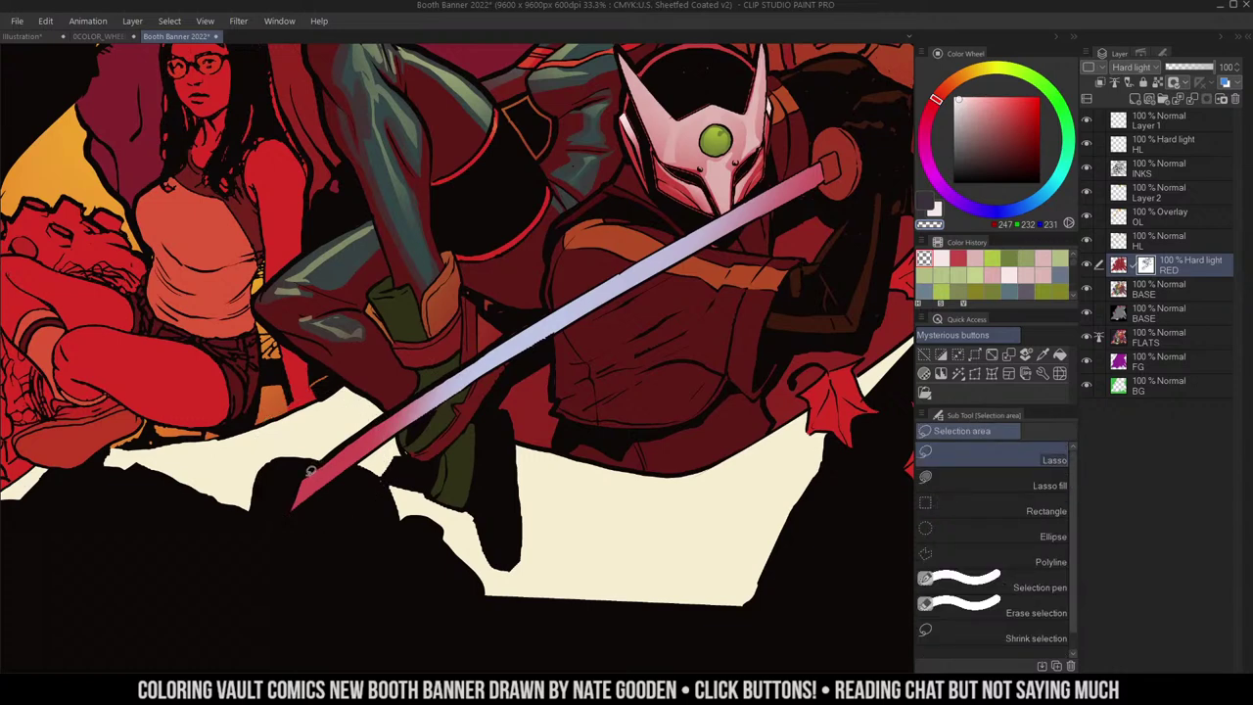
pyautogui.press('m')
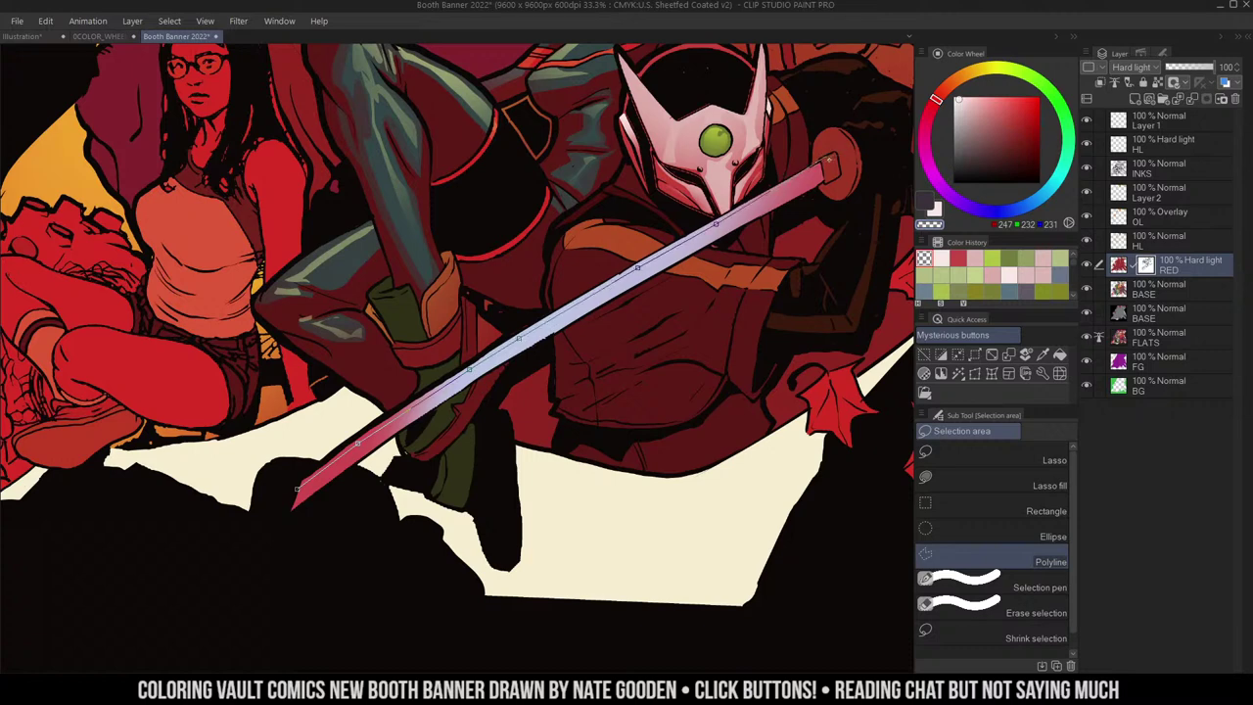
pyautogui.click(825, 167)
pyautogui.click(534, 268)
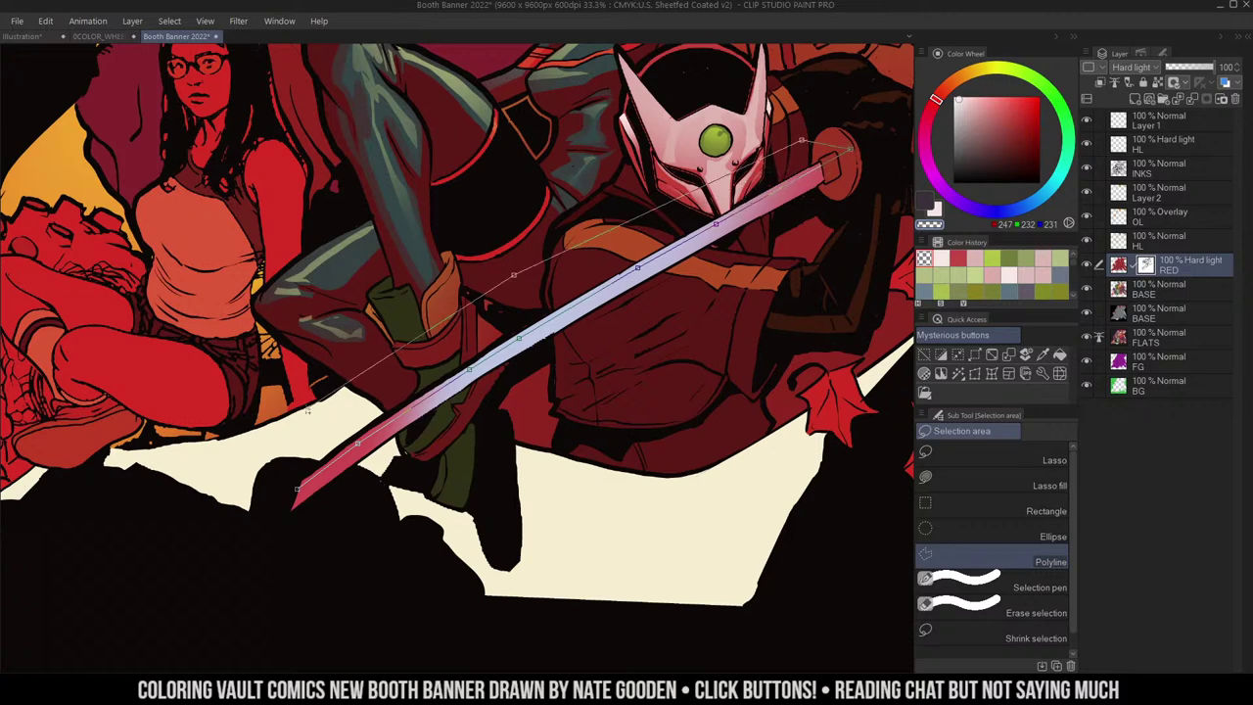
pyautogui.click(303, 409)
pyautogui.click(296, 489)
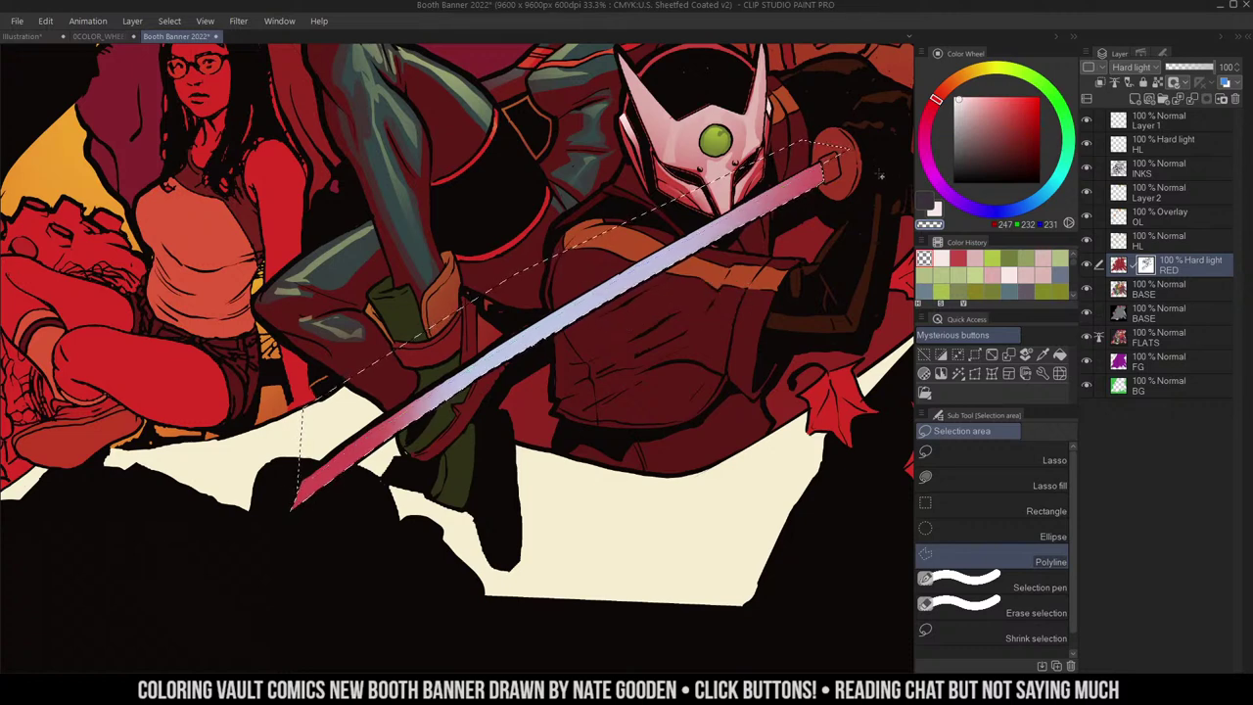
pyautogui.hotkey('ctrl', 'd')
pyautogui.hotkey('ctrl', 'd')
# - Outline the upper half of the sword blade along its whole length with a polyline selection and limit it to the blade area
pyautogui.press('l')
pyautogui.press('m')
pyautogui.scroll(1, 301, 447)
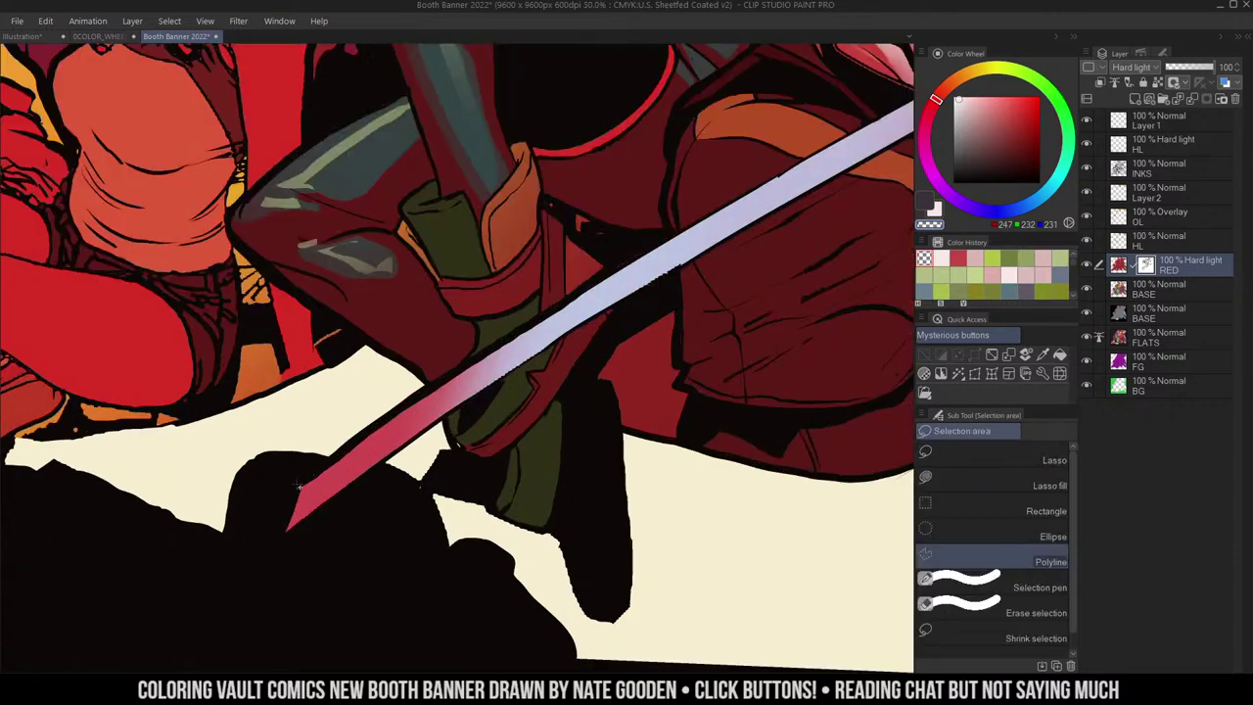
pyautogui.click(353, 458)
pyautogui.click(631, 273)
pyautogui.moveTo(754, 198); pyautogui.dragTo(491, 372)
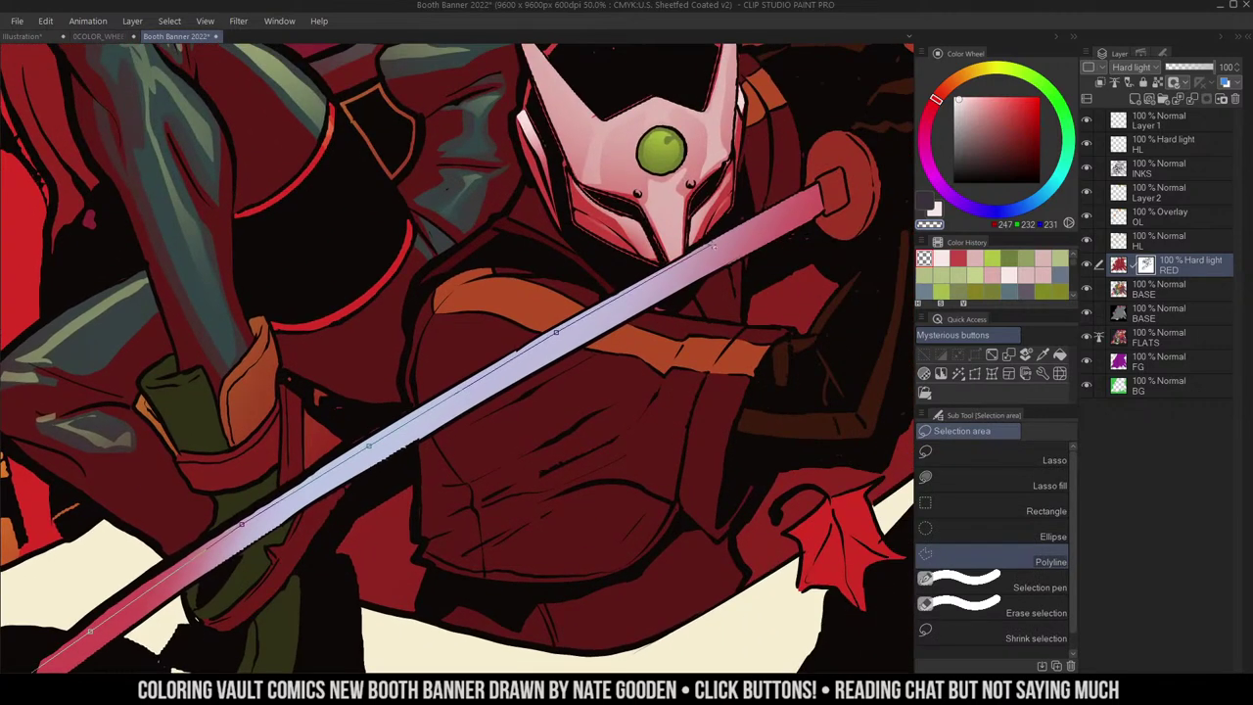
pyautogui.click(712, 245)
pyautogui.click(593, 280)
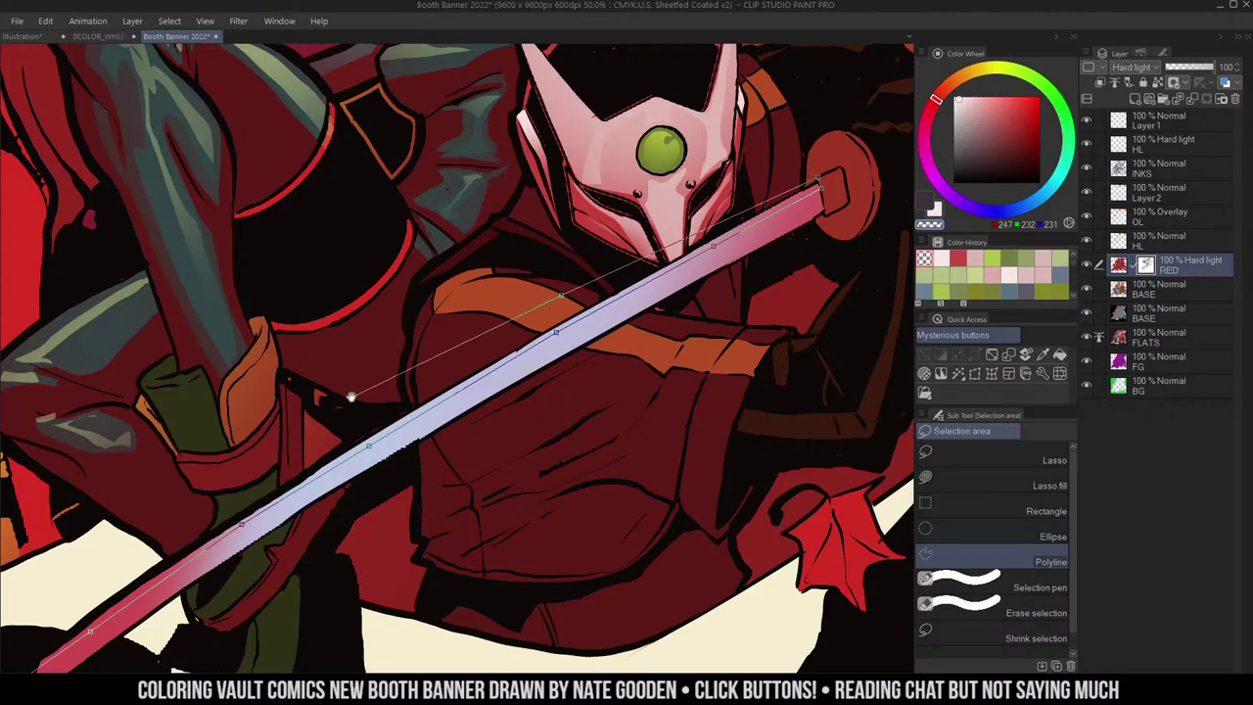
pyautogui.moveTo(345, 403); pyautogui.dragTo(722, 154)
pyautogui.click(583, 236)
pyautogui.click(404, 364)
pyautogui.click(399, 429)
pyautogui.press('w')
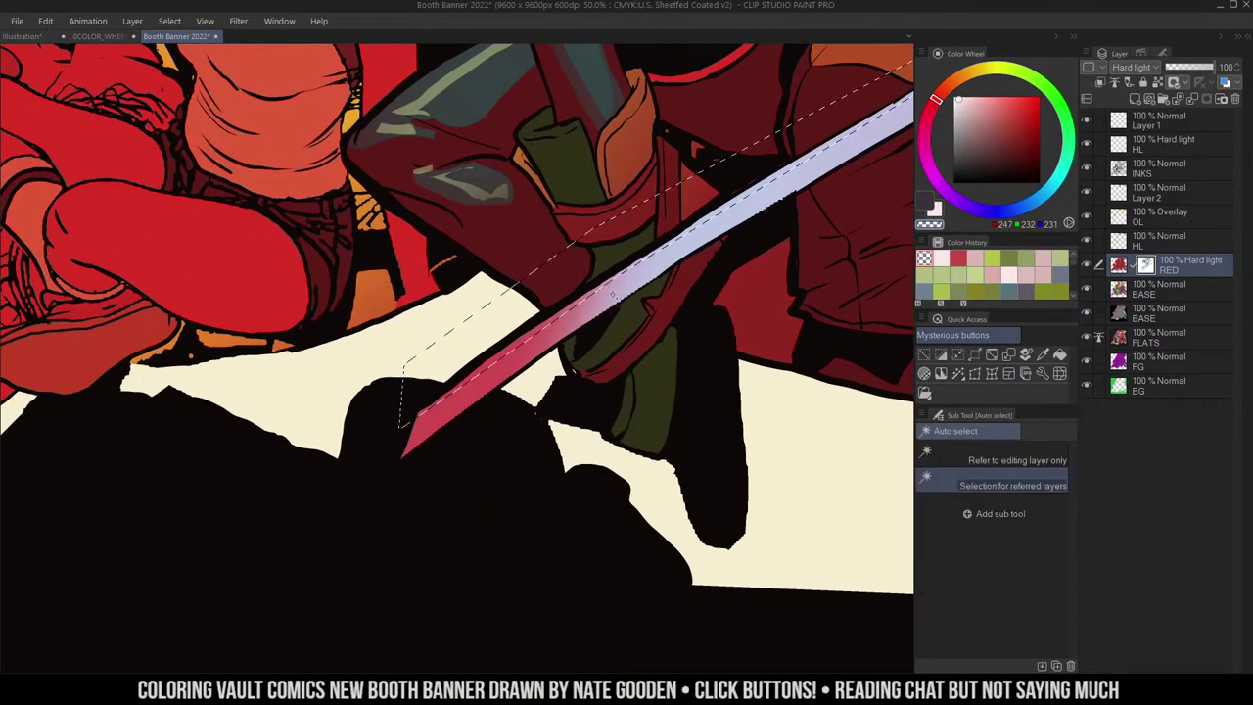
pyautogui.keyDown('alt'); pyautogui.keyDown('shift'); pyautogui.click(629, 285); pyautogui.keyUp('shift'); pyautogui.keyUp('alt')
# - Airbrush a pure white highlight along the upper edge of the sword blade on Layer 2
pyautogui.press('z')
pyautogui.keyDown('alt'); pyautogui.click(626, 355); pyautogui.keyUp('alt')
pyautogui.moveTo(752, 283); pyautogui.dragTo(587, 381)
pyautogui.hotkey('ctrl', 'd')
pyautogui.press('b')
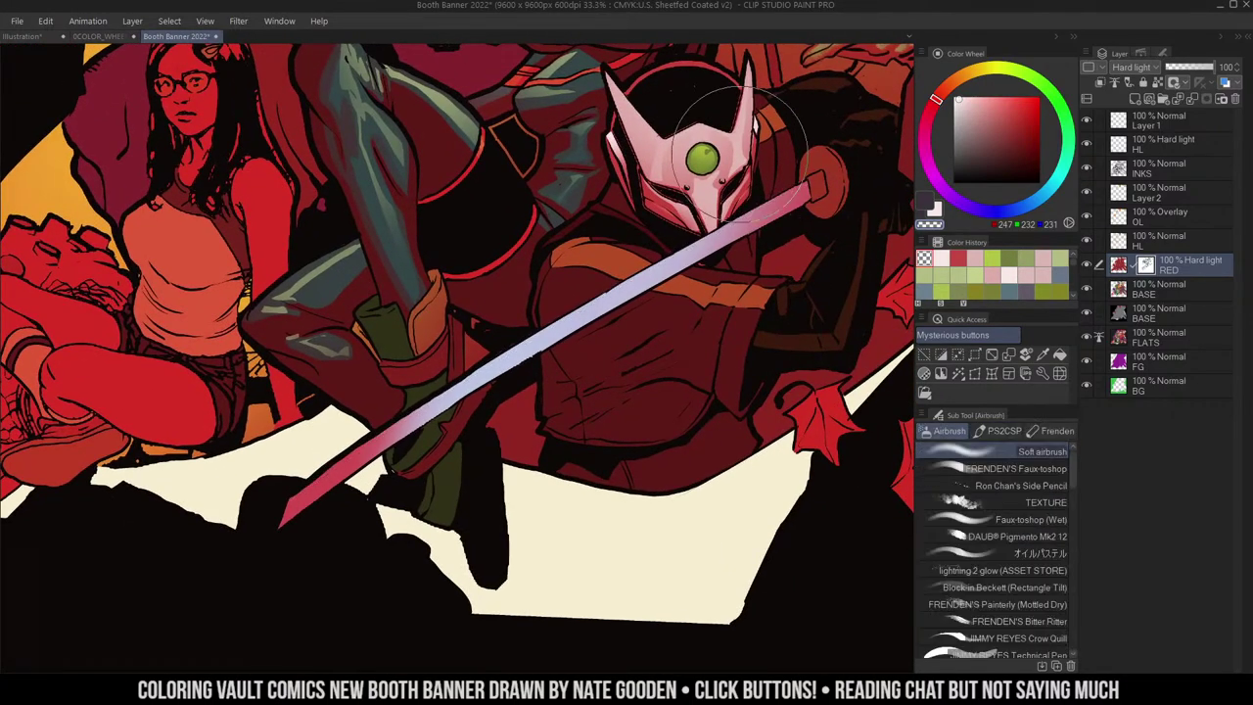
pyautogui.press('z')
pyautogui.keyDown('alt'); pyautogui.click(711, 214); pyautogui.keyUp('alt')
pyautogui.moveTo(711, 213)
pyautogui.mouseDown()
pyautogui.moveTo(695, 308)
pyautogui.moveTo(732, 301)
pyautogui.moveTo(270, 666)
pyautogui.mouseUp()
pyautogui.press('b')
pyautogui.click(954, 96)
pyautogui.click(1123, 195)
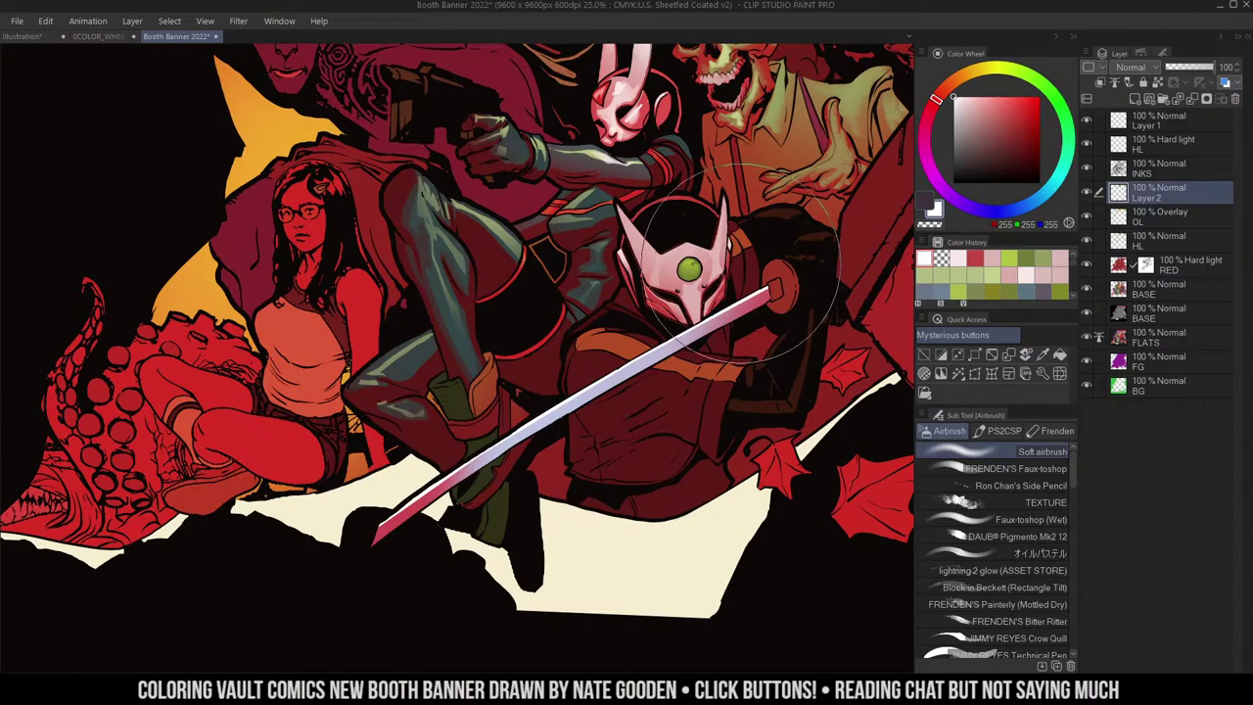
# - Lasso small planes on the swordsman's mask above and below the green gem, and airbrush them white
pyautogui.moveTo(757, 308); pyautogui.dragTo(719, 302)
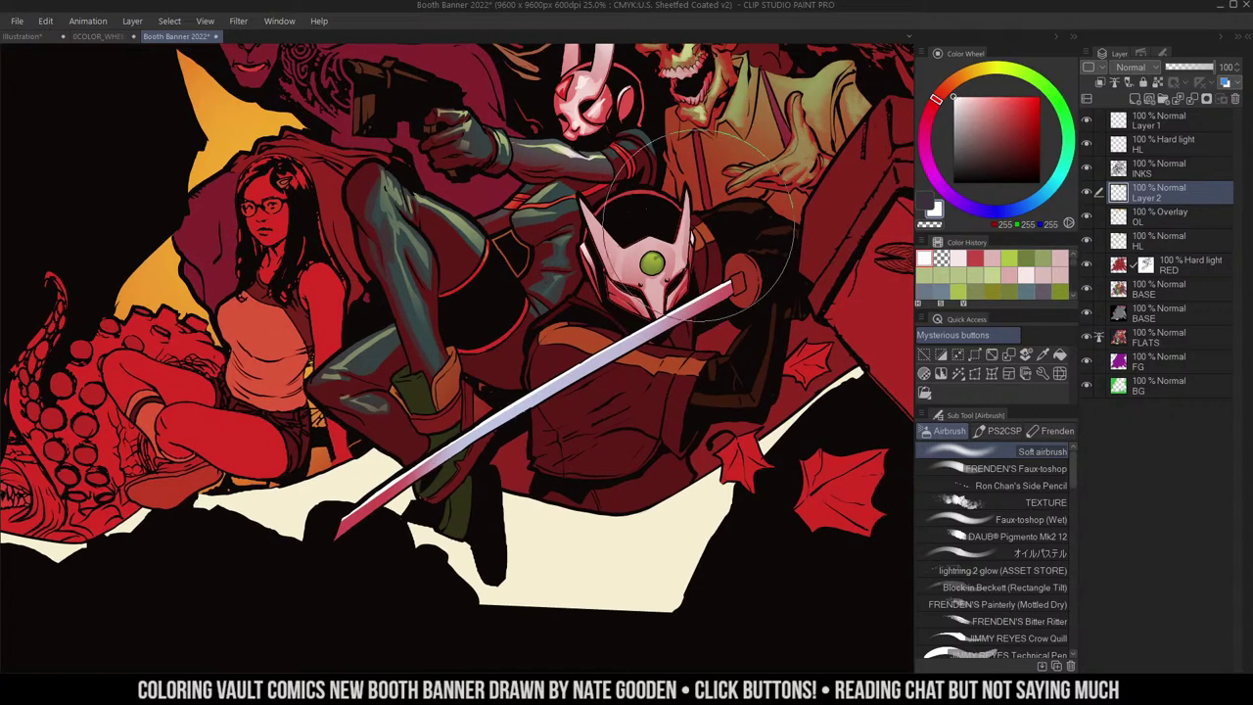
pyautogui.moveTo(698, 213); pyautogui.dragTo(694, 255)
pyautogui.hotkey('ctrl', 'space')
pyautogui.click(694, 256)
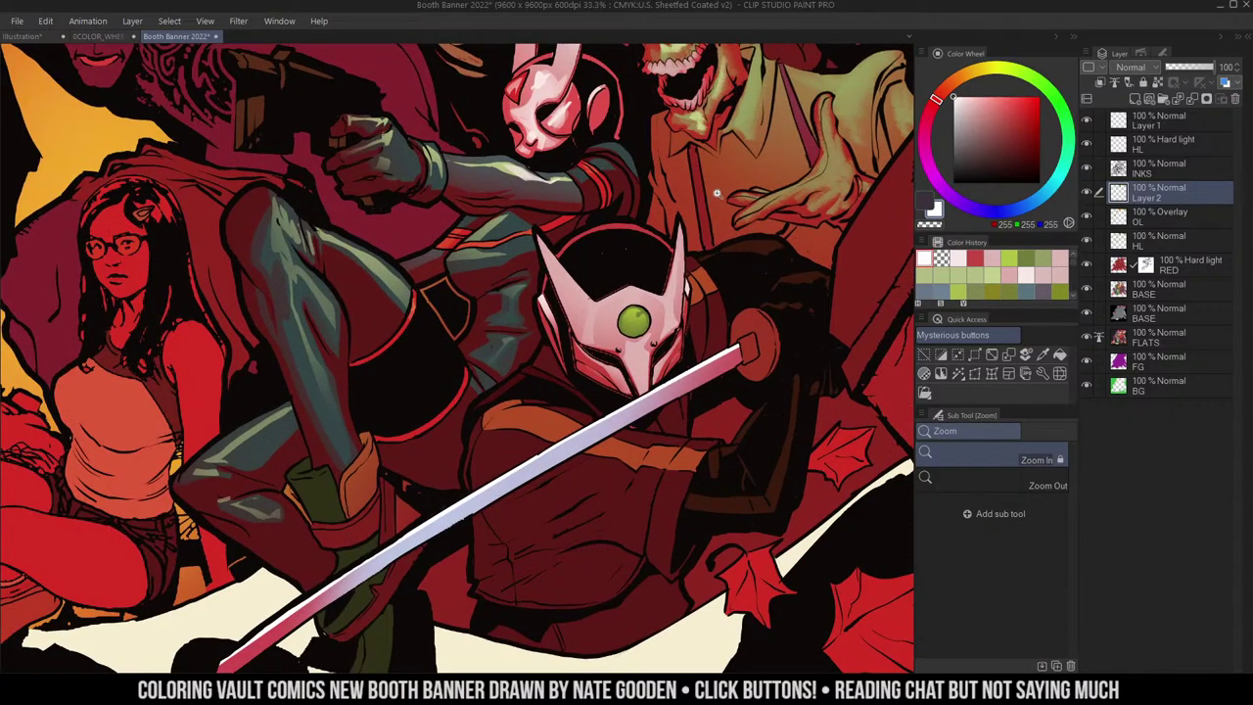
pyautogui.keyDown('ctrl'); pyautogui.click(673, 278); pyautogui.keyUp('ctrl')
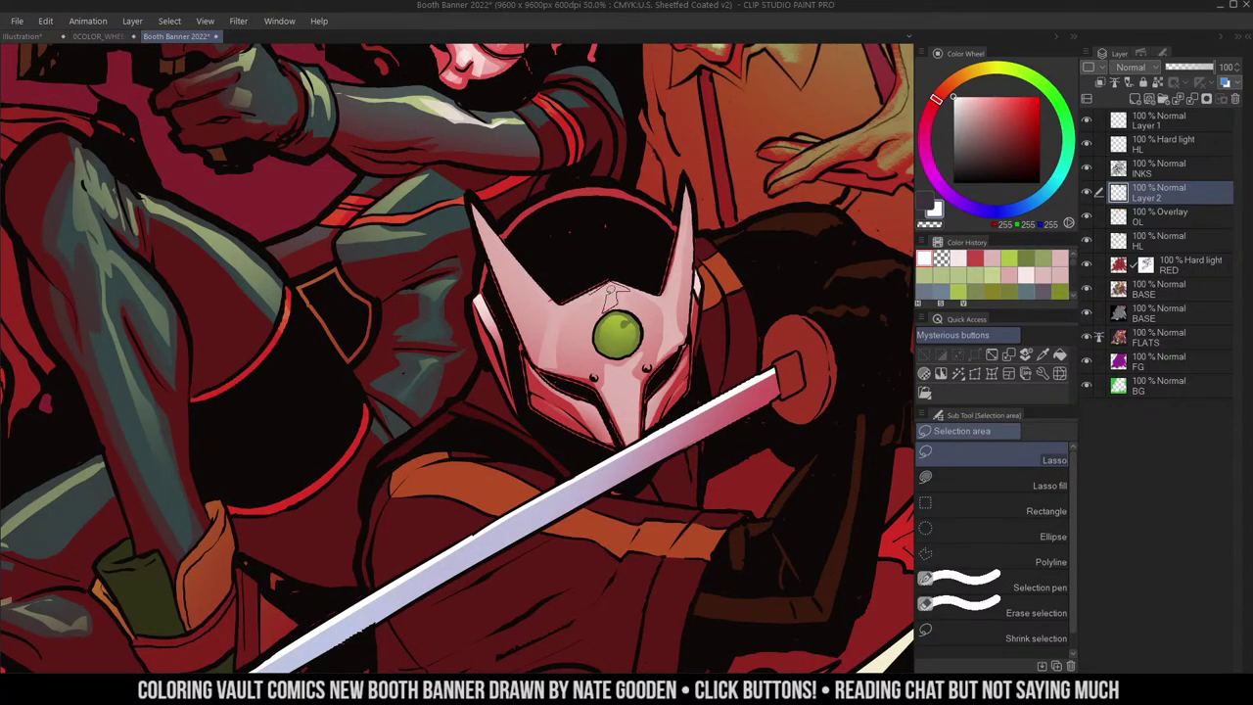
pyautogui.moveTo(609, 291); pyautogui.dragTo(593, 292)
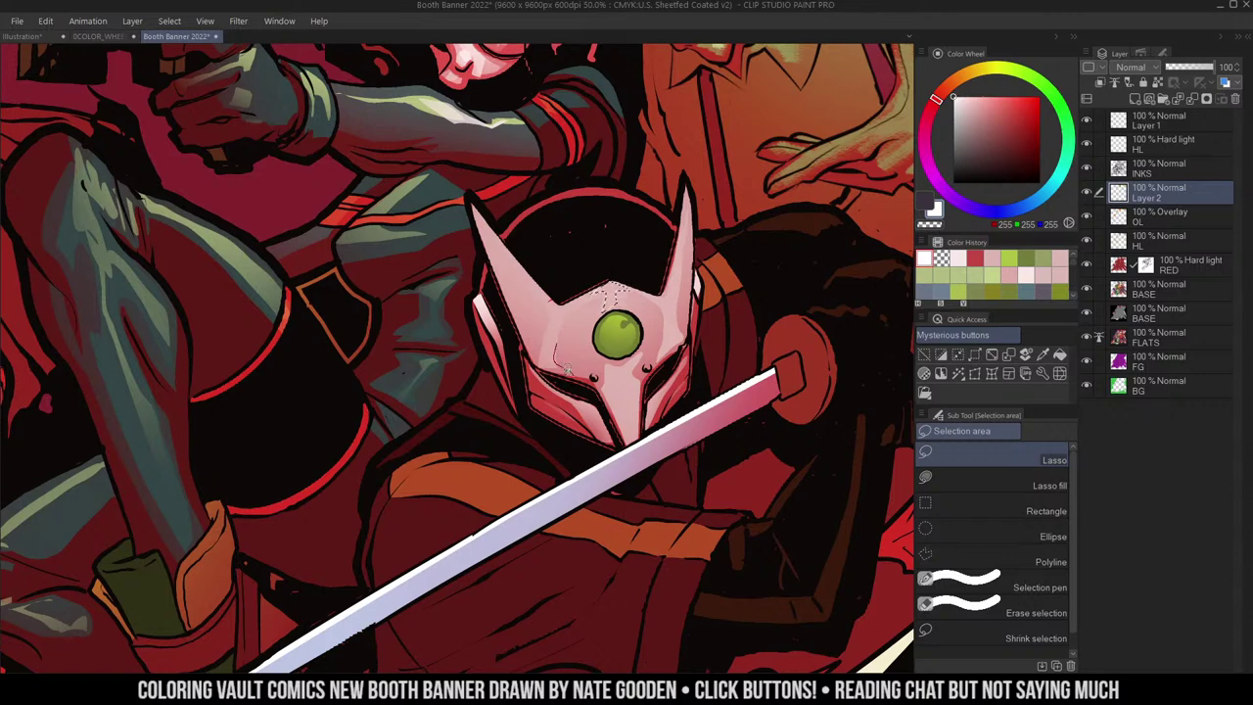
pyautogui.moveTo(605, 377)
pyautogui.mouseDown()
pyautogui.moveTo(645, 382)
pyautogui.moveTo(643, 433)
pyautogui.moveTo(607, 380)
pyautogui.mouseUp()
pyautogui.press('b')
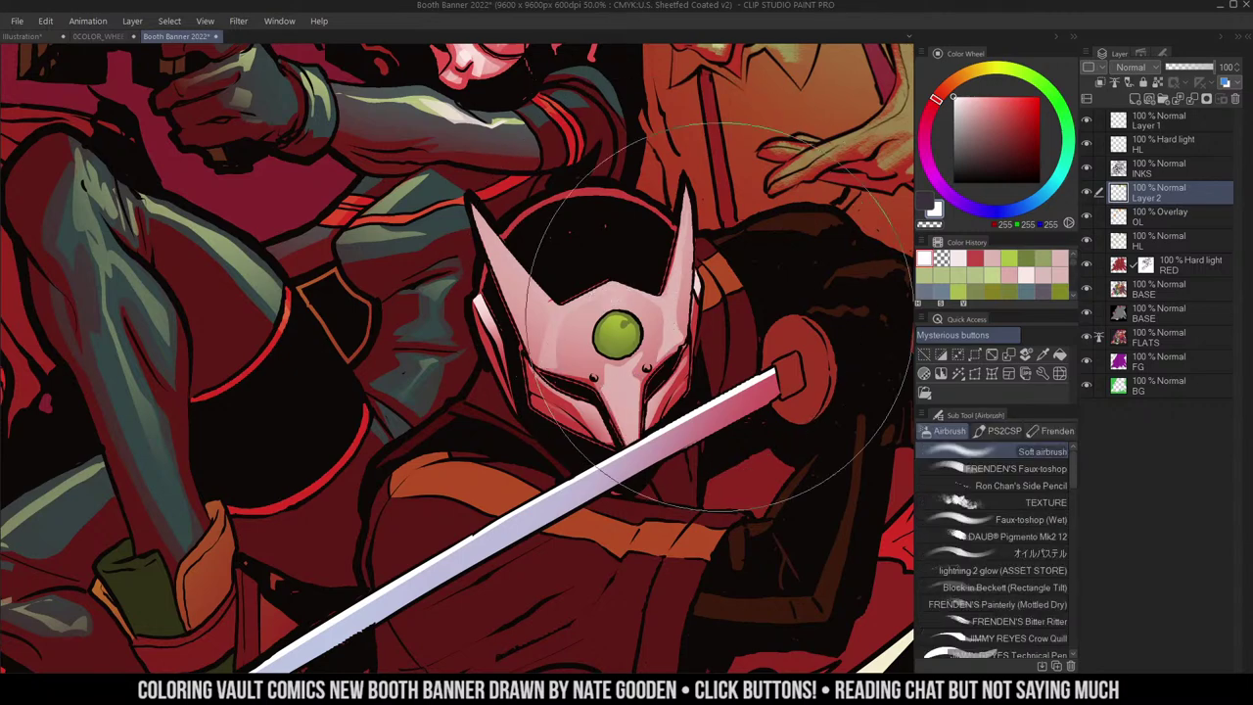
pyautogui.moveTo(676, 255); pyautogui.dragTo(590, 347)
# - Lasso the round sword guard and airbrush away its red tint on the RED layer mask with transparent color
pyautogui.press('z')
pyautogui.keyDown('alt'); pyautogui.click(760, 210); pyautogui.keyUp('alt')
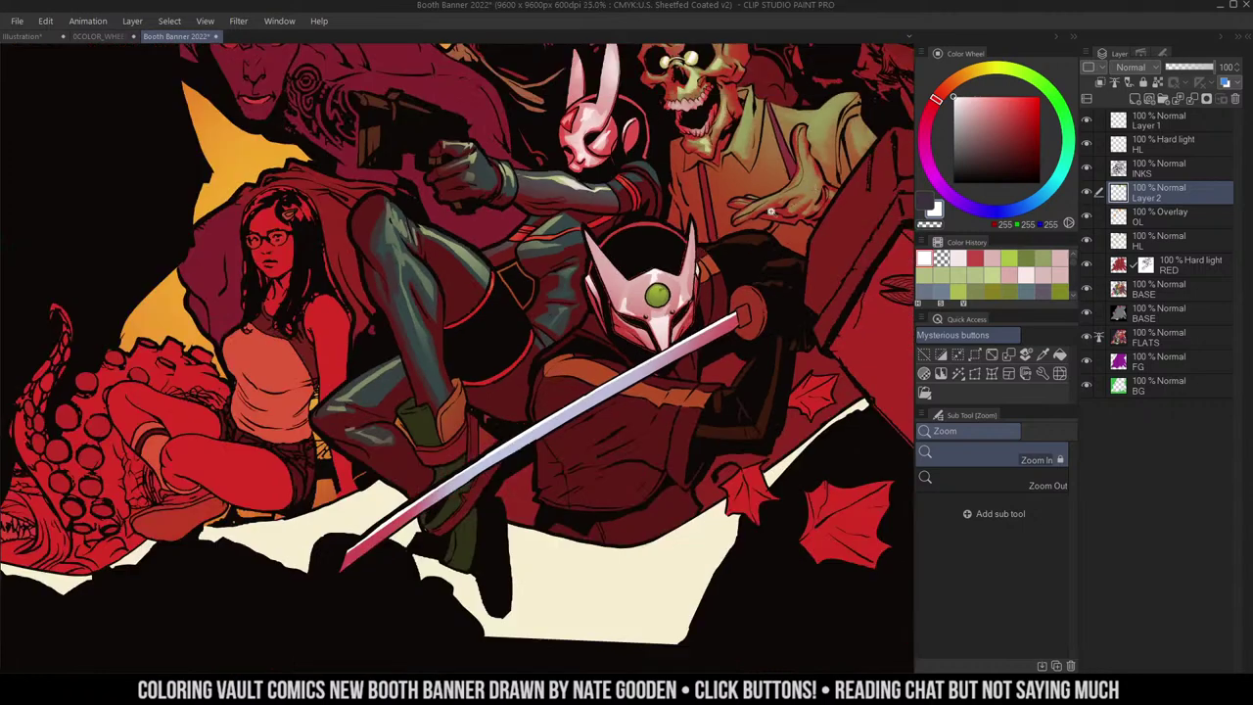
pyautogui.moveTo(772, 112); pyautogui.dragTo(765, 237)
pyautogui.moveTo(729, 318); pyautogui.dragTo(676, 211)
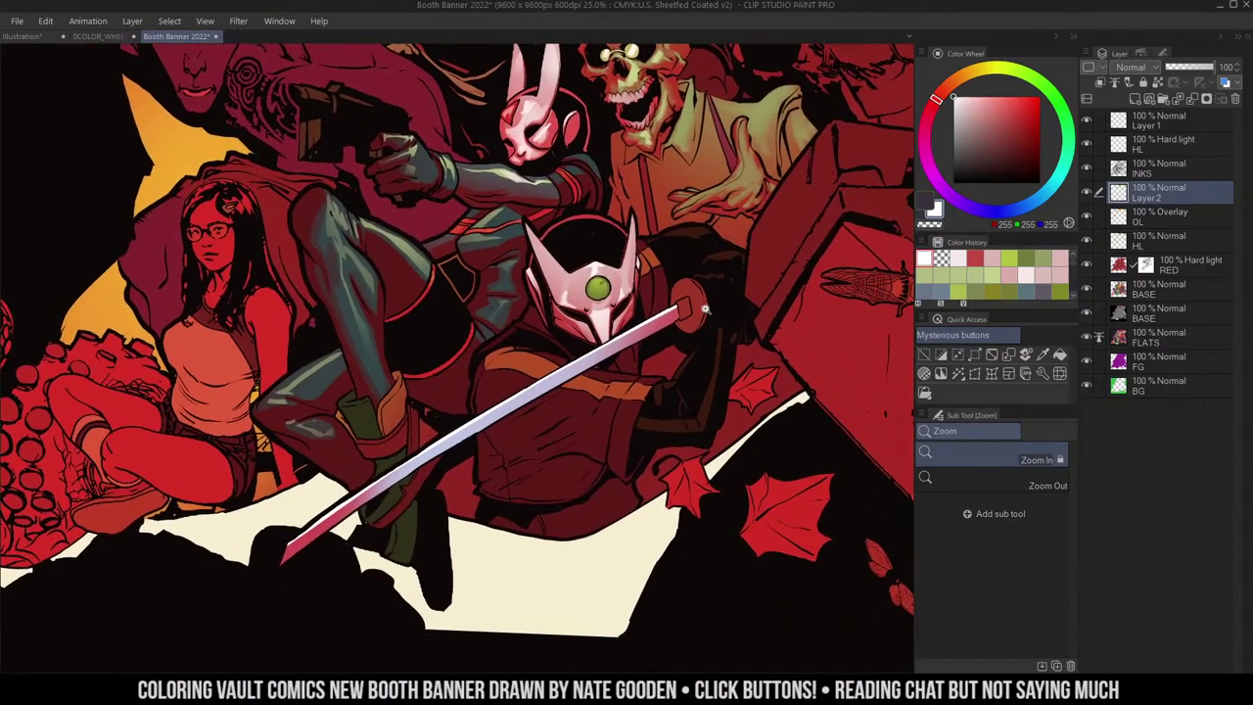
pyautogui.doubleClick(706, 310)
pyautogui.press('m')
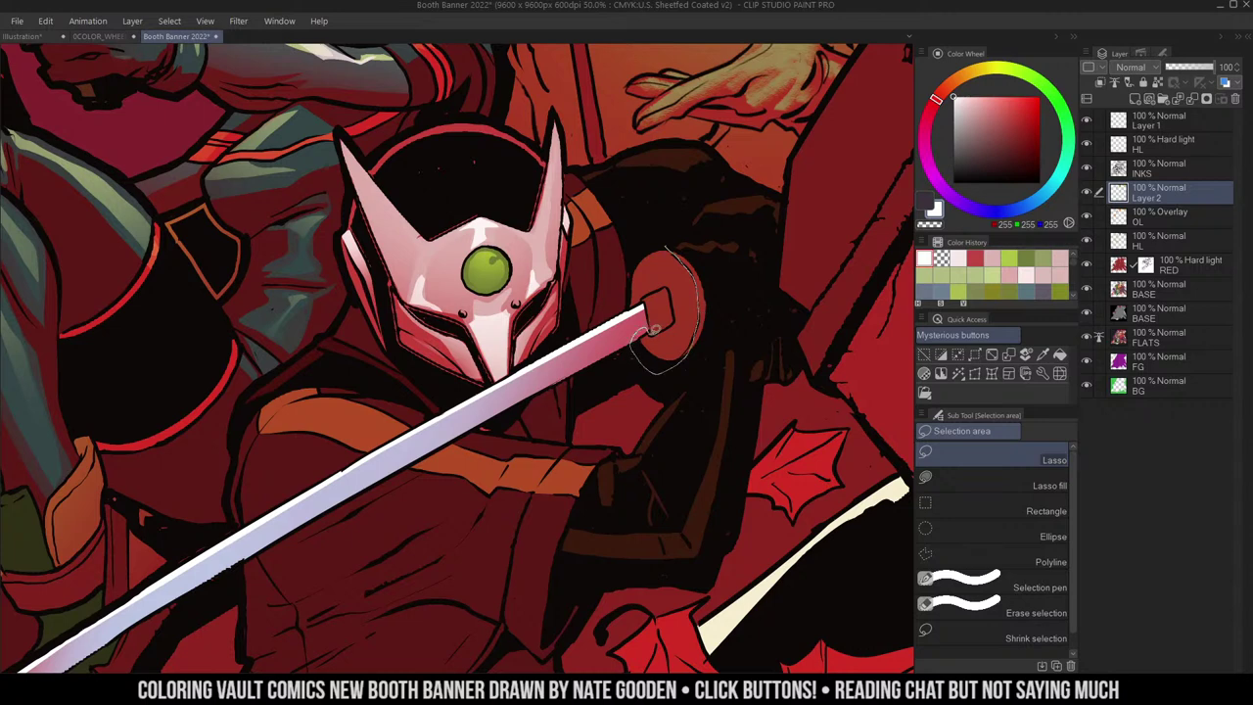
pyautogui.moveTo(622, 294); pyautogui.dragTo(651, 248)
pyautogui.press('w')
pyautogui.press('b')
pyautogui.click(1146, 265)
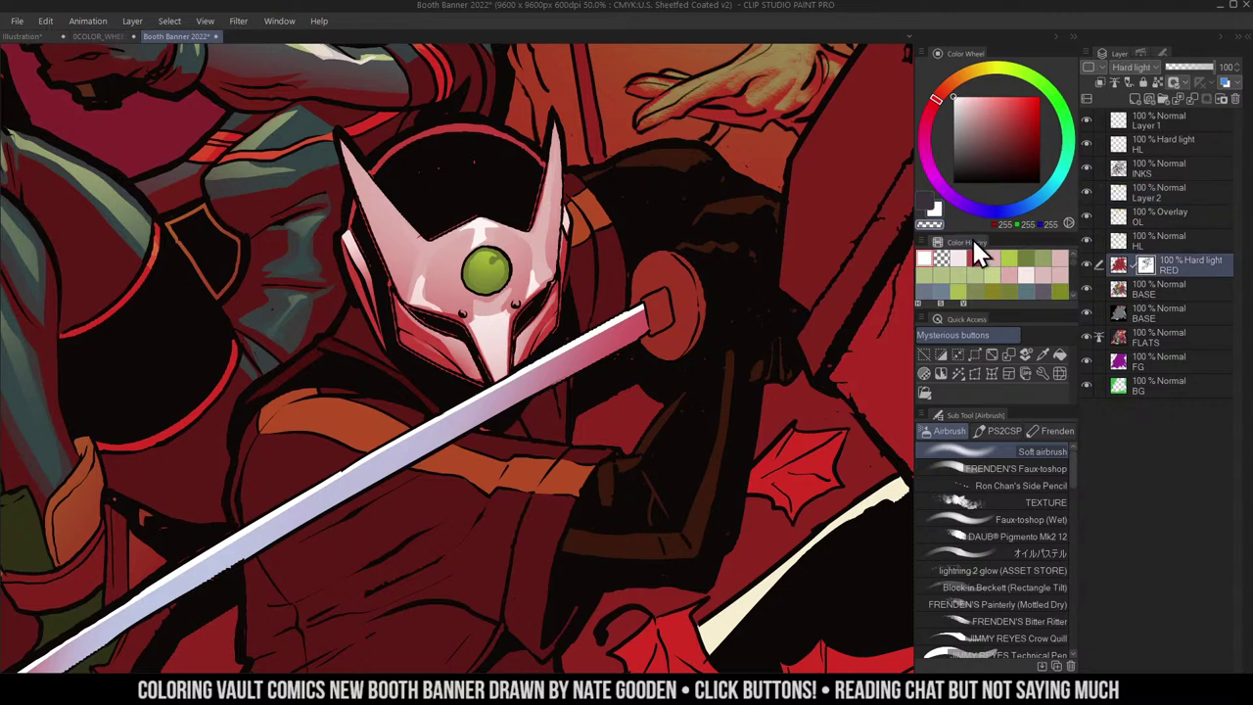
pyautogui.press('c')
pyautogui.moveTo(671, 227)
pyautogui.mouseDown()
pyautogui.moveTo(688, 193)
pyautogui.moveTo(678, 252)
pyautogui.moveTo(718, 187)
pyautogui.moveTo(668, 279)
pyautogui.moveTo(695, 200)
pyautogui.moveTo(670, 245)
pyautogui.moveTo(672, 167)
pyautogui.moveTo(649, 124)
pyautogui.mouseUp()
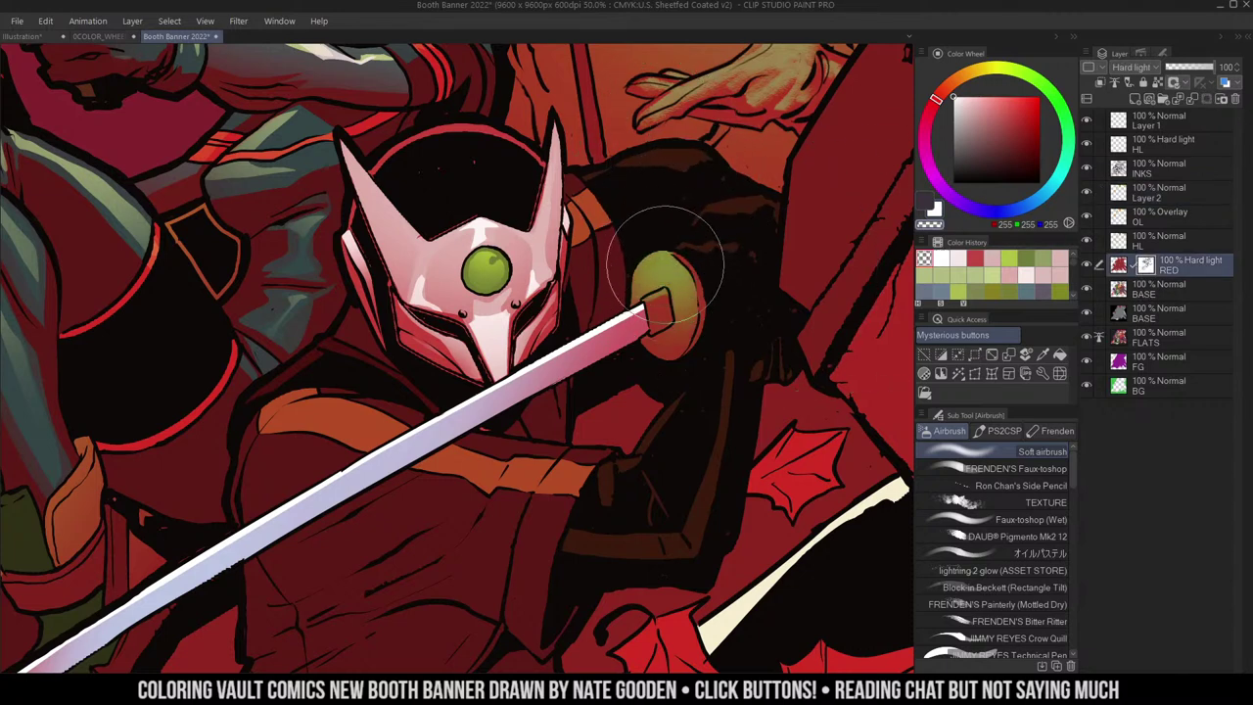
# - Lasso the blade collar and the outer rim of the sword guard, and make Layer 2 active for highlights
pyautogui.press('m')
pyautogui.moveTo(654, 281); pyautogui.dragTo(718, 224)
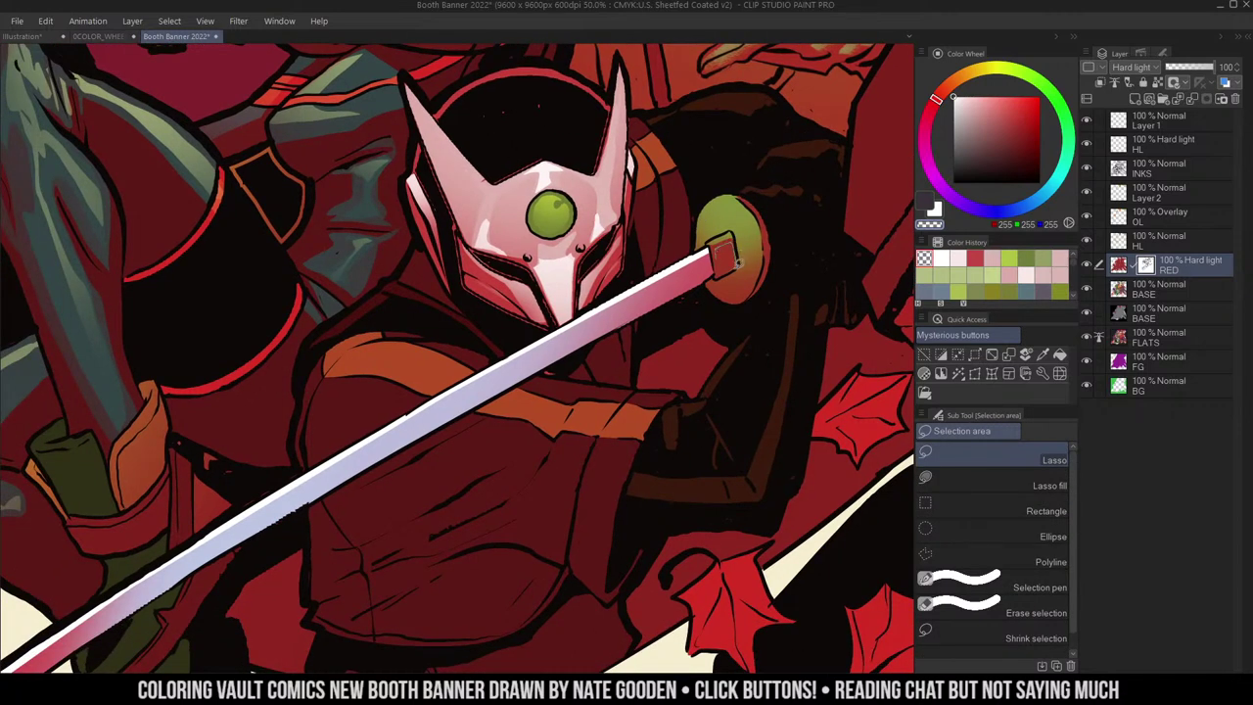
pyautogui.moveTo(769, 262); pyautogui.dragTo(766, 206)
pyautogui.press('b')
pyautogui.click(1131, 200)
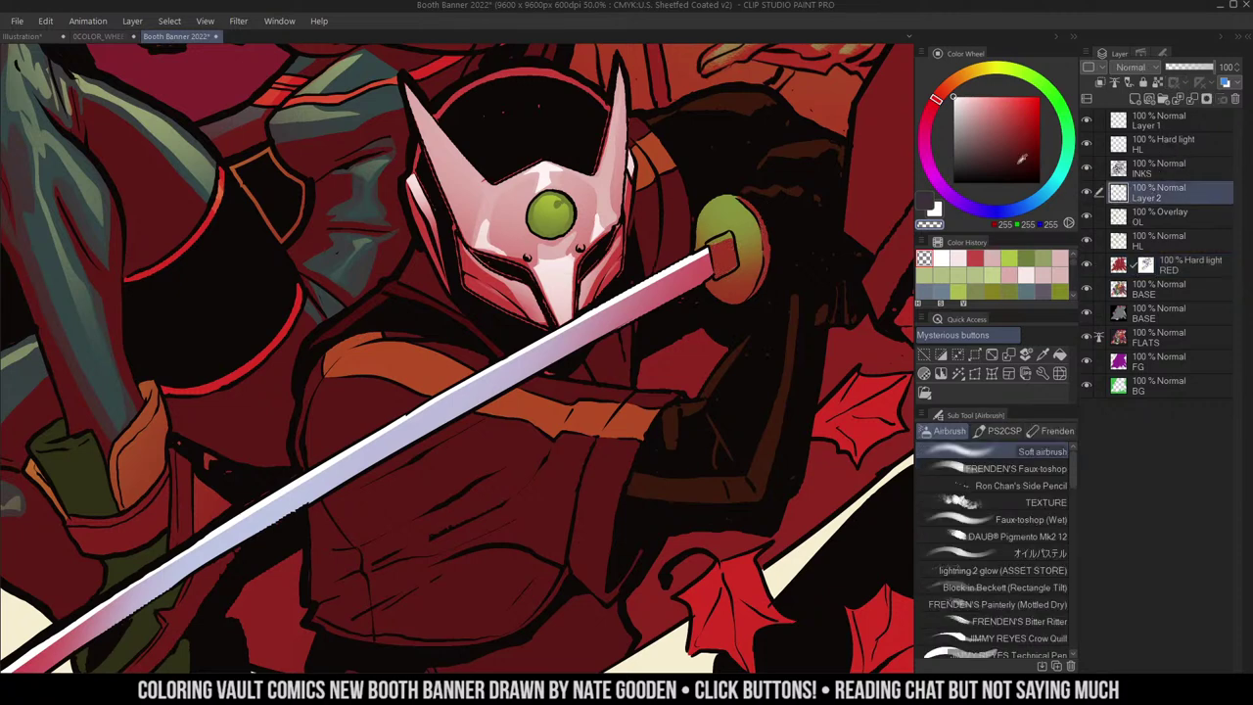
# - Sample colors from the artwork until light red (225, 85, 80) is set, and airbrush it onto the blade collar and guard rim
pyautogui.keyDown('alt'); pyautogui.click(740, 217); pyautogui.keyUp('alt')
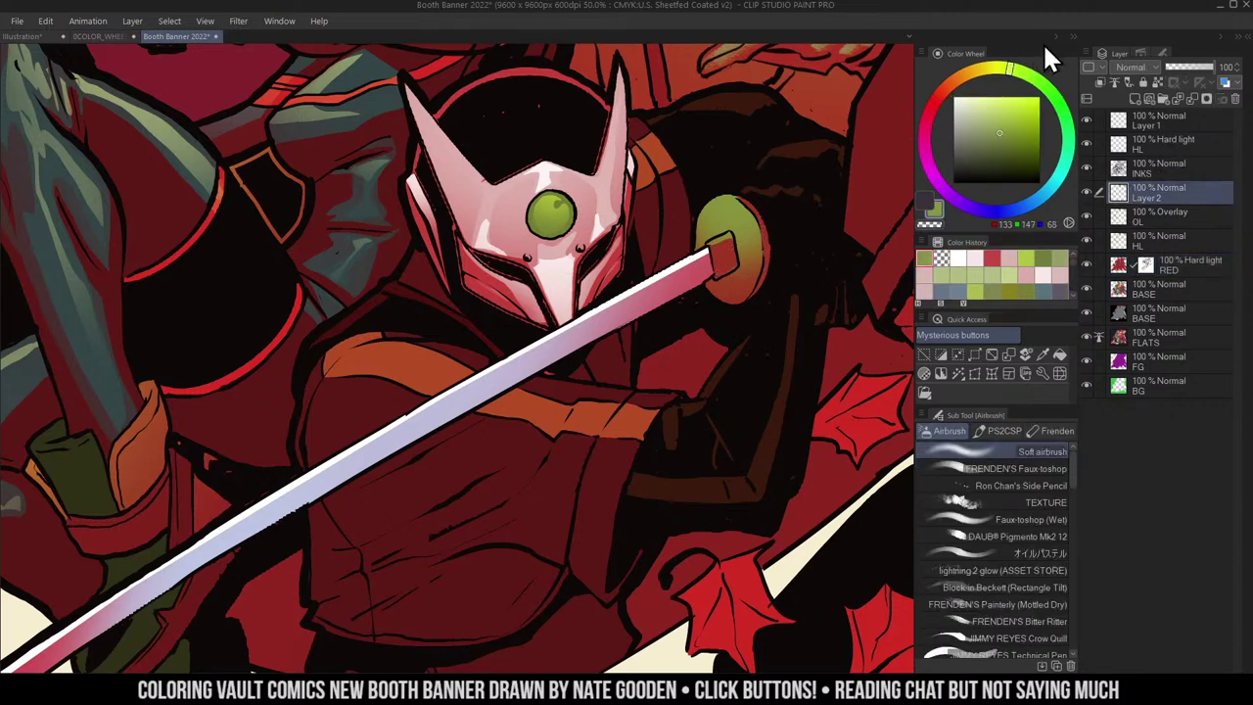
pyautogui.click(993, 108)
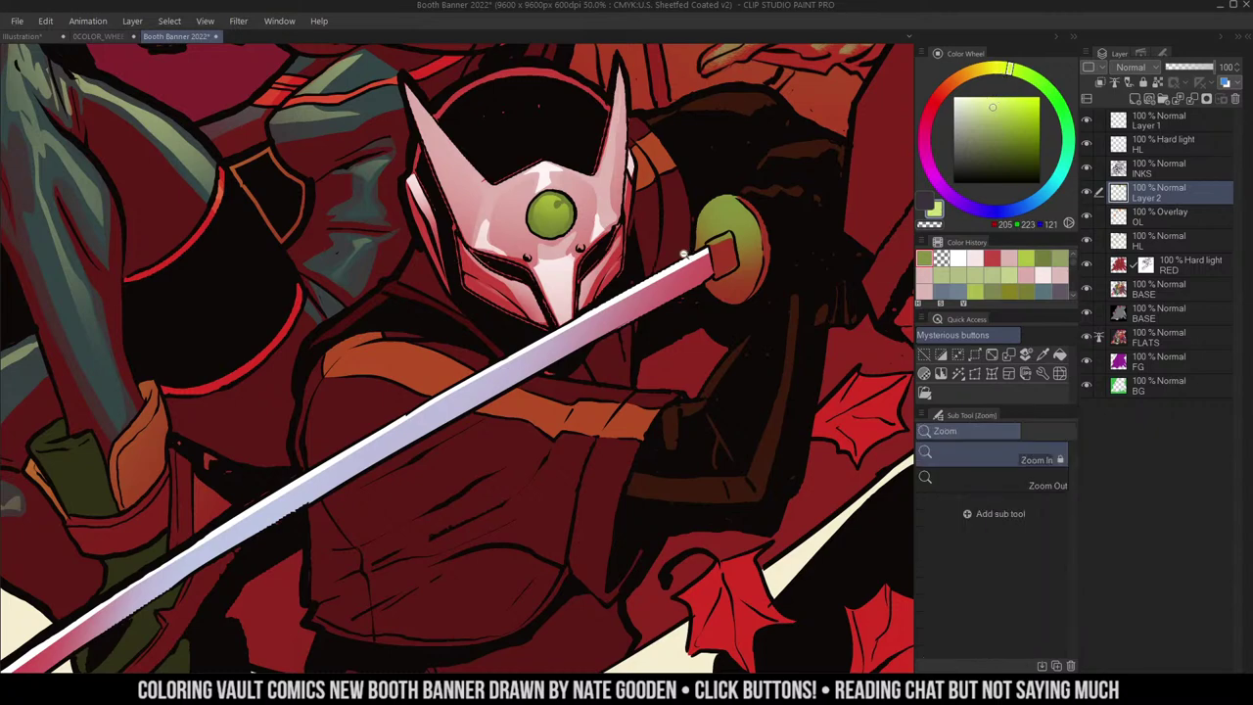
pyautogui.keyDown('ctrl'); pyautogui.keyDown('alt'); pyautogui.click(691, 254); pyautogui.keyUp('alt'); pyautogui.keyUp('ctrl')
pyautogui.moveTo(691, 230)
pyautogui.mouseDown()
pyautogui.moveTo(679, 342)
pyautogui.moveTo(679, 330)
pyautogui.mouseUp()
pyautogui.keyDown('alt'); pyautogui.click(580, 116); pyautogui.keyUp('alt')
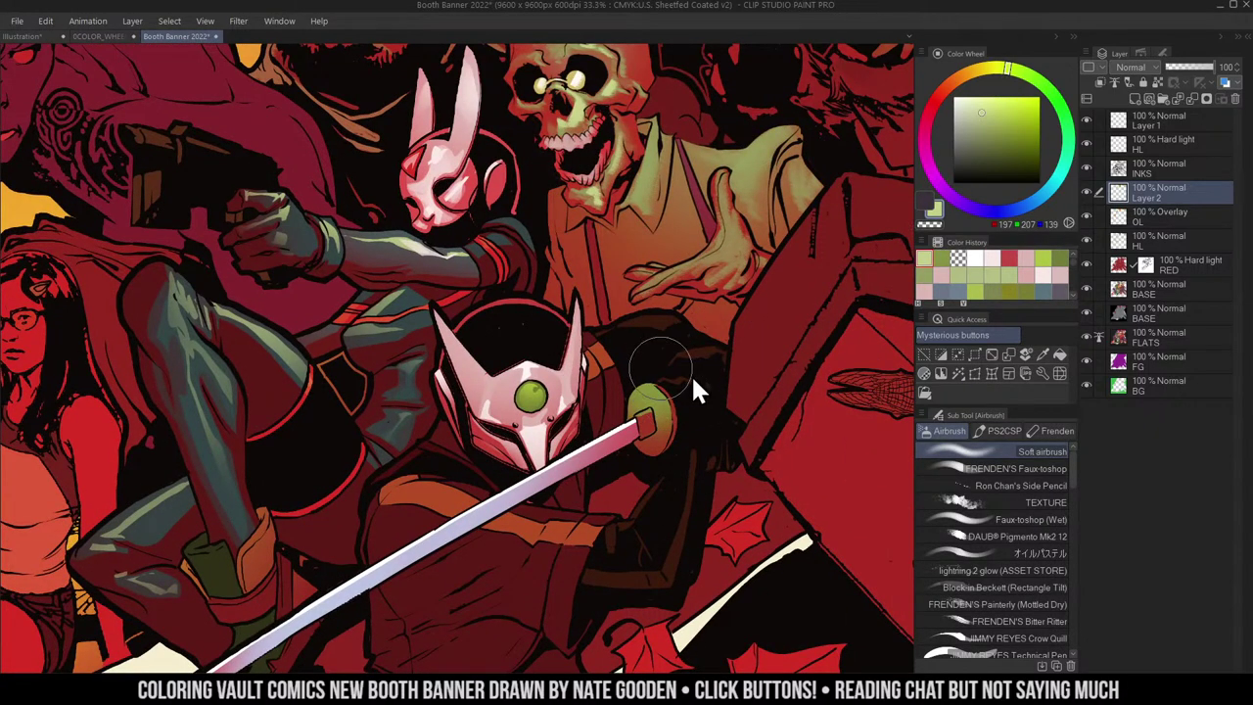
pyautogui.keyDown('alt'); pyautogui.click(651, 76); pyautogui.keyUp('alt')
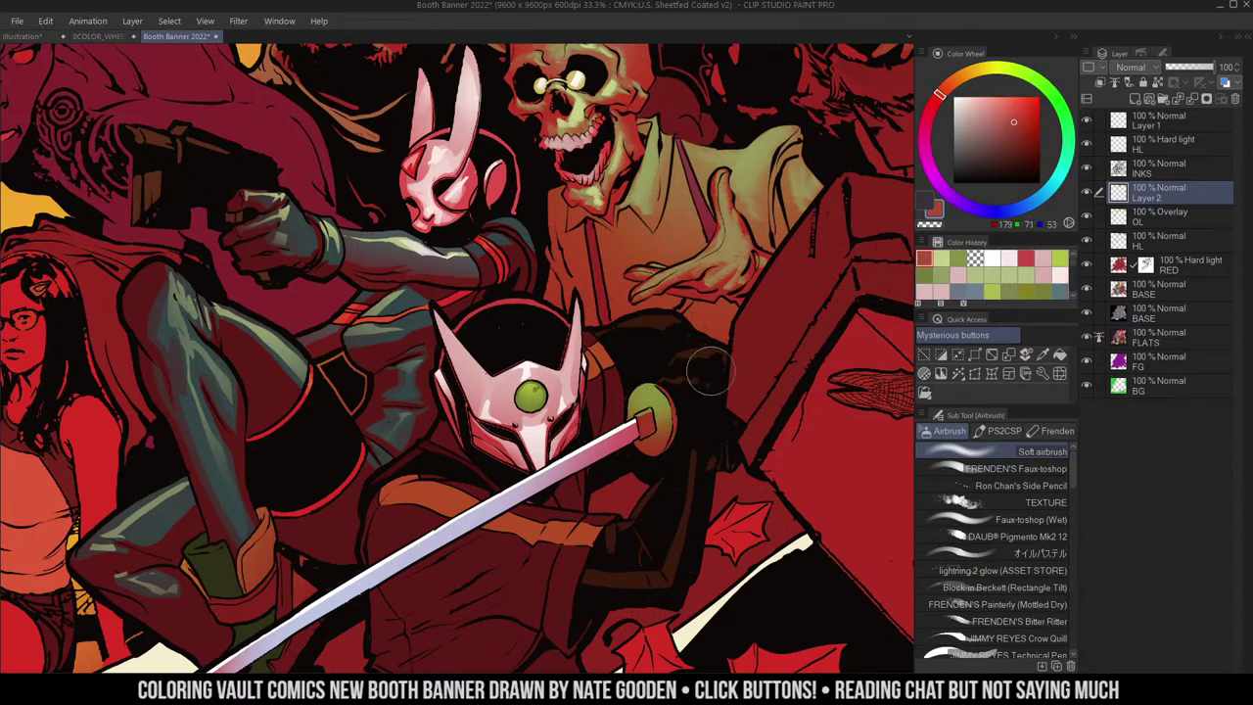
pyautogui.keyDown('alt'); pyautogui.click(790, 415); pyautogui.keyUp('alt')
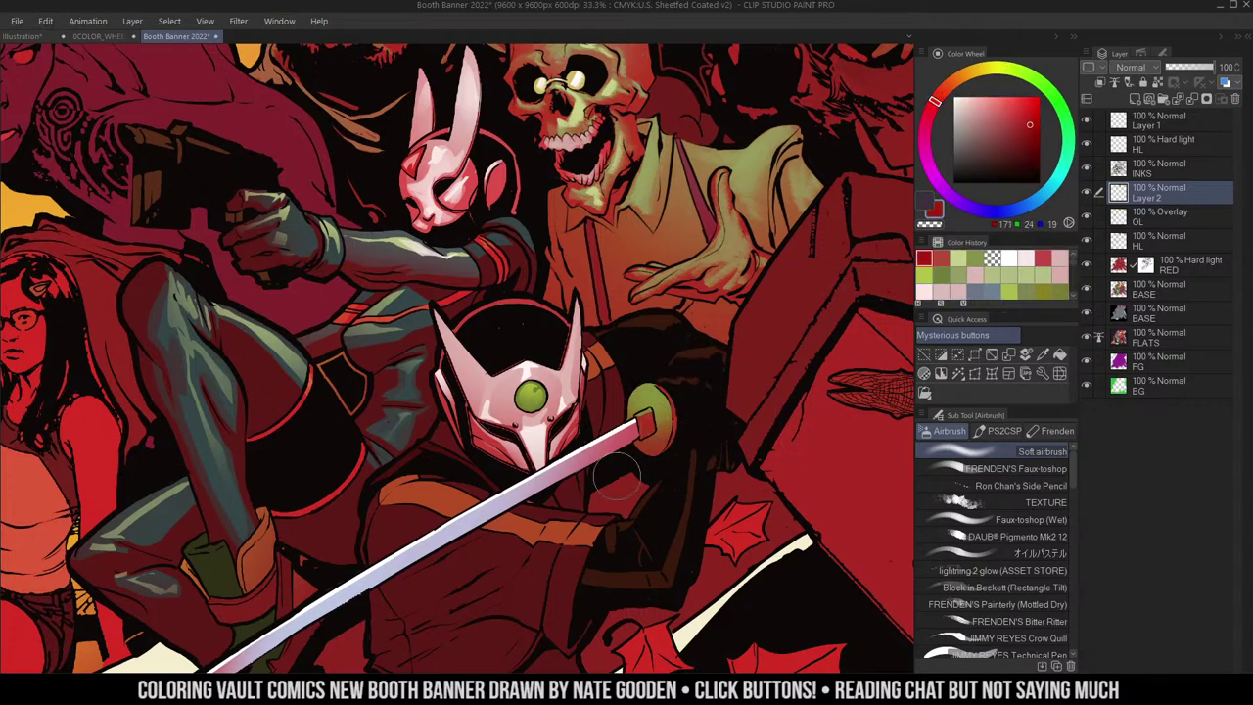
pyautogui.keyDown('alt'); pyautogui.click(503, 174); pyautogui.keyUp('alt')
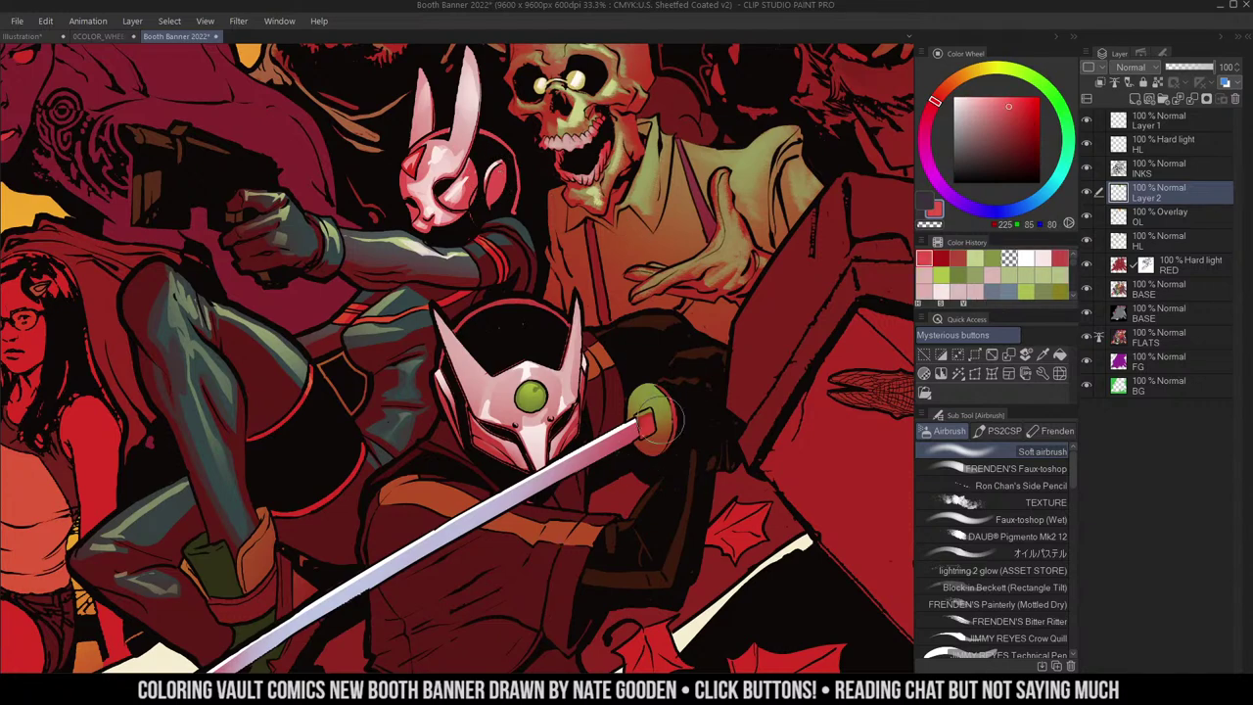
pyautogui.keyDown('ctrl'); pyautogui.click(693, 377); pyautogui.keyUp('ctrl')
pyautogui.moveTo(699, 369); pyautogui.dragTo(718, 298)
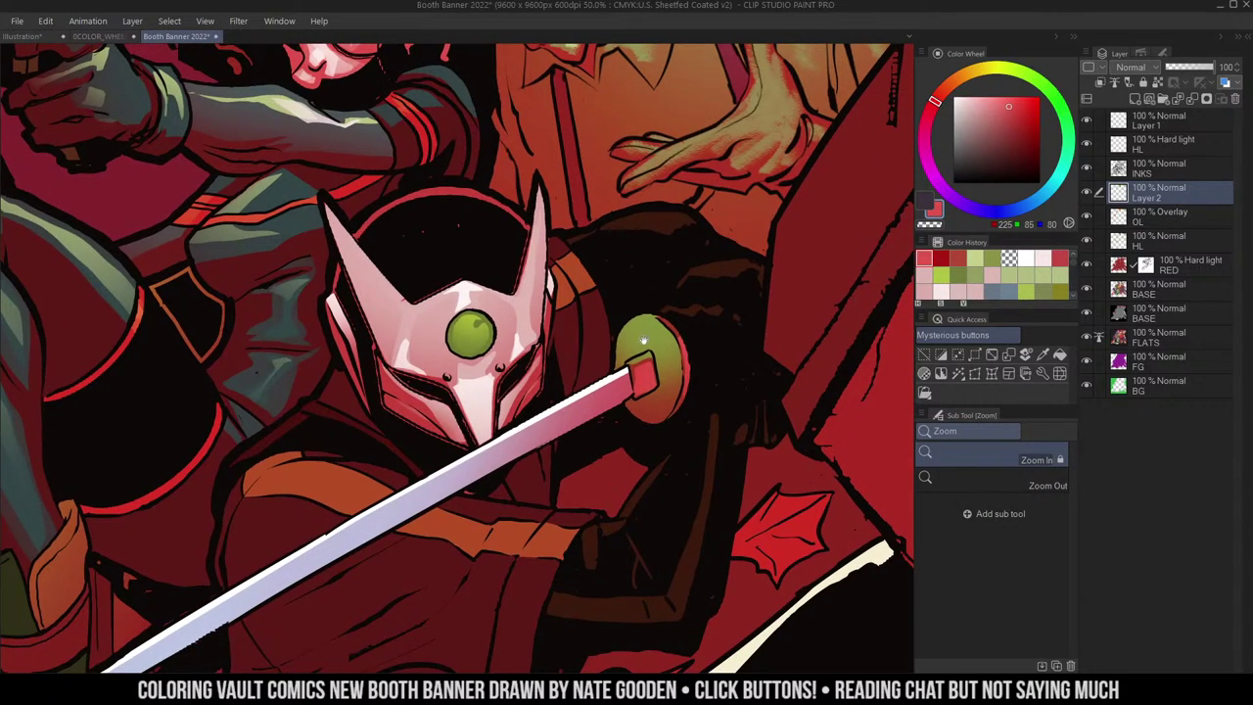
# - Select the collar area beside the swordsman's mask and airbrush away its red tint on the RED layer mask with transparent color
pyautogui.moveTo(643, 341); pyautogui.dragTo(750, 216)
pyautogui.keyDown('alt'); pyautogui.click(720, 279); pyautogui.keyUp('alt')
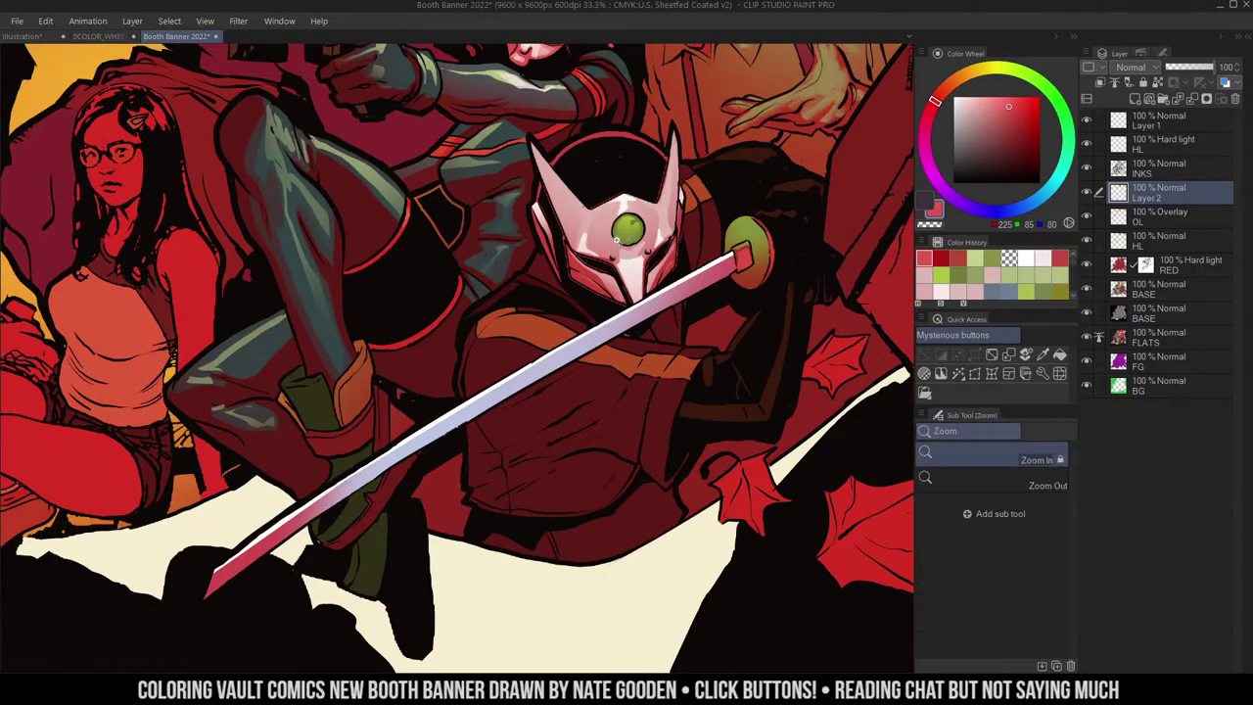
pyautogui.press('m')
pyautogui.moveTo(586, 293); pyautogui.dragTo(525, 288)
pyautogui.press('w')
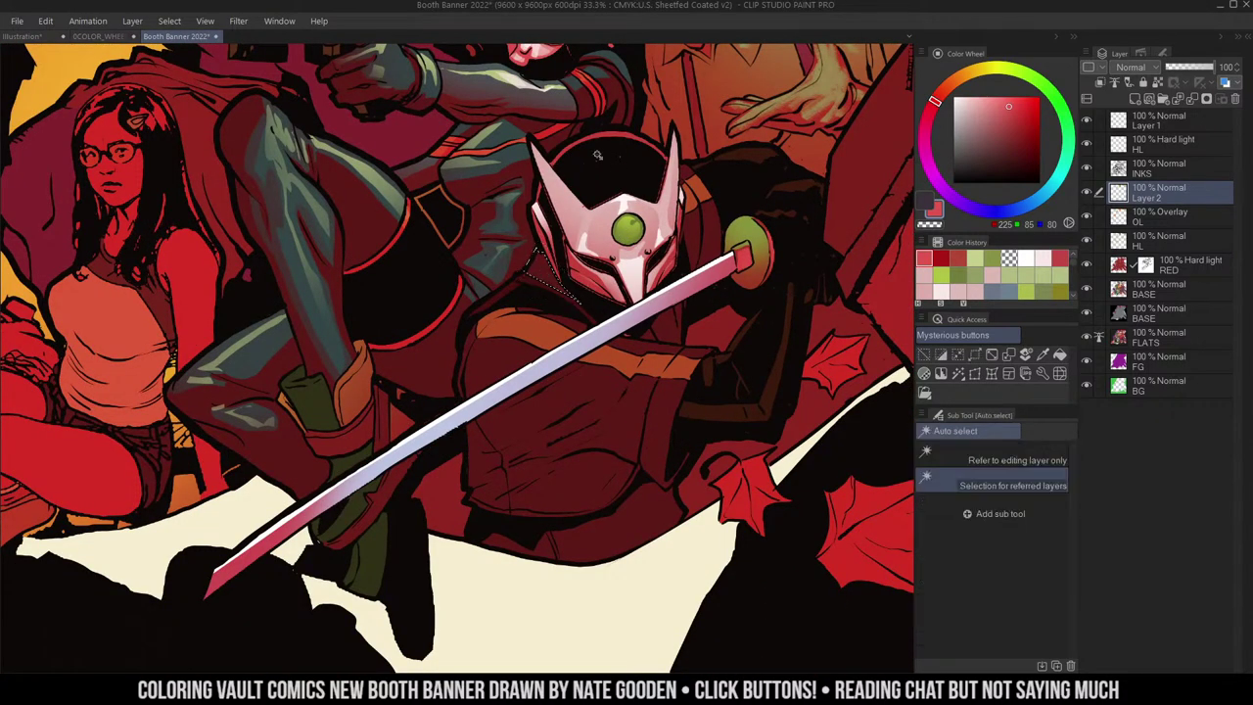
pyautogui.click(569, 293)
pyautogui.press('b')
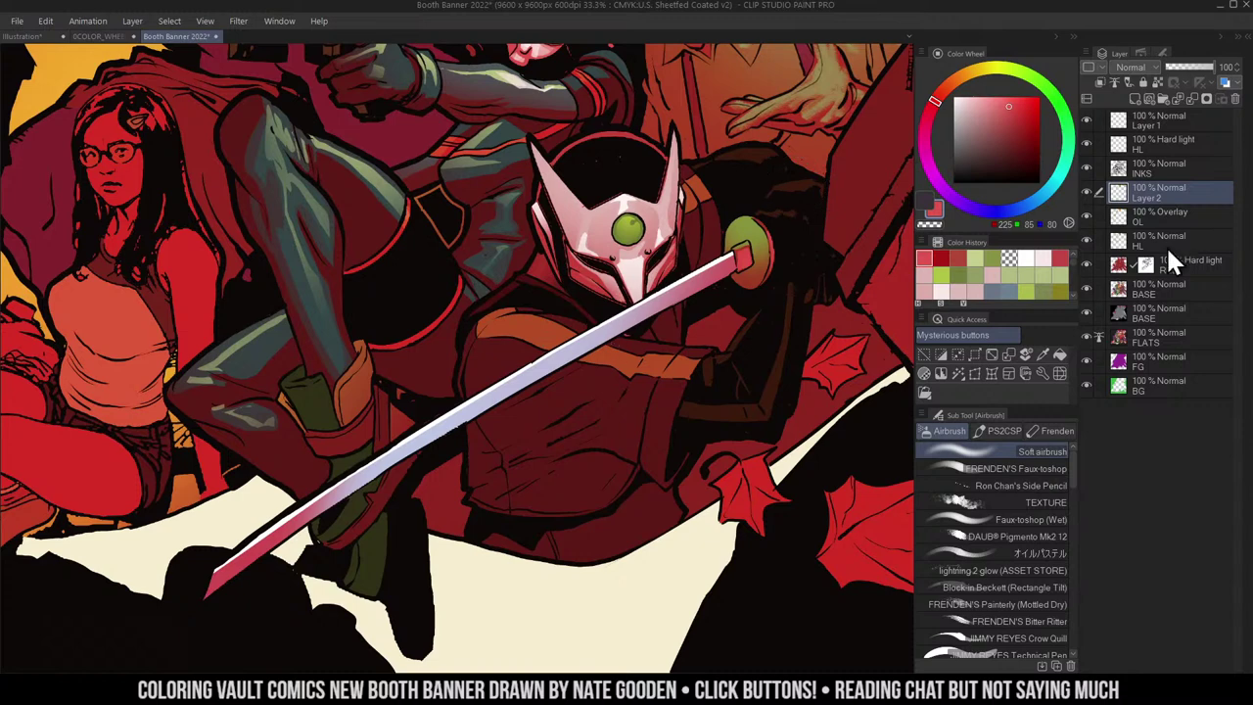
pyautogui.click(1167, 262)
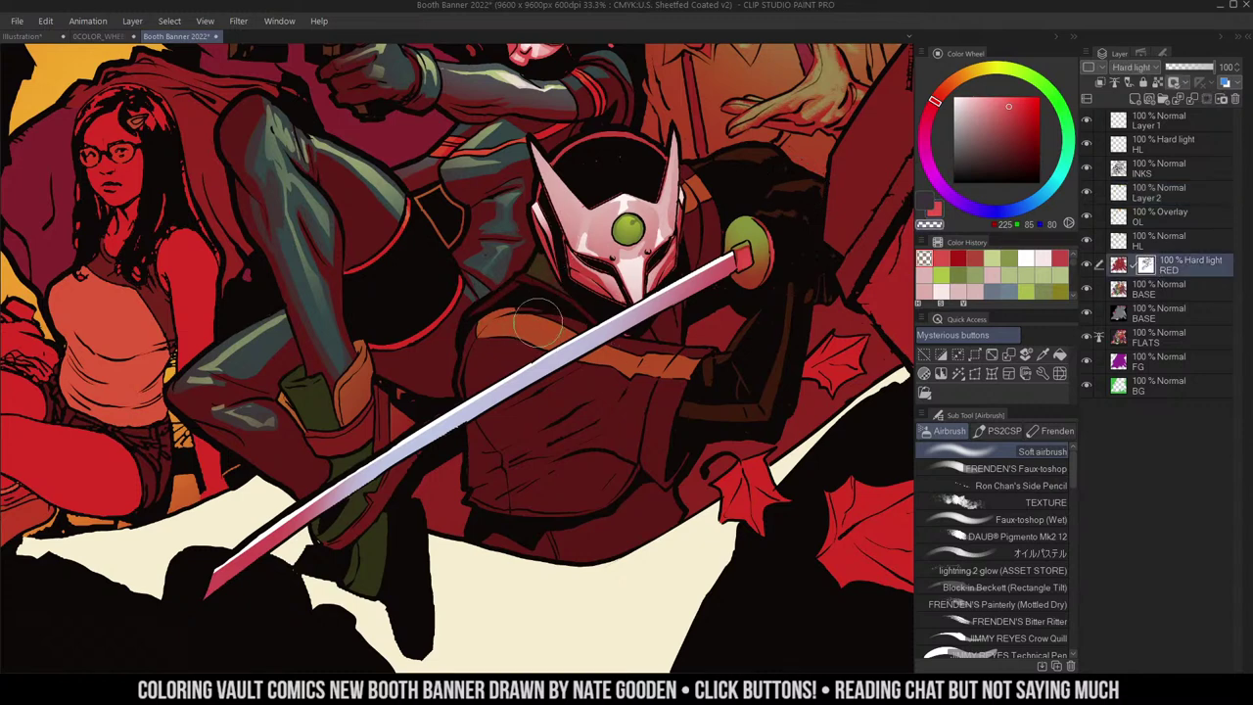
# - Lasso the lit areas of the swordsman's jacket across the collar, shoulder, striped band and upper chest
pyautogui.press('m')
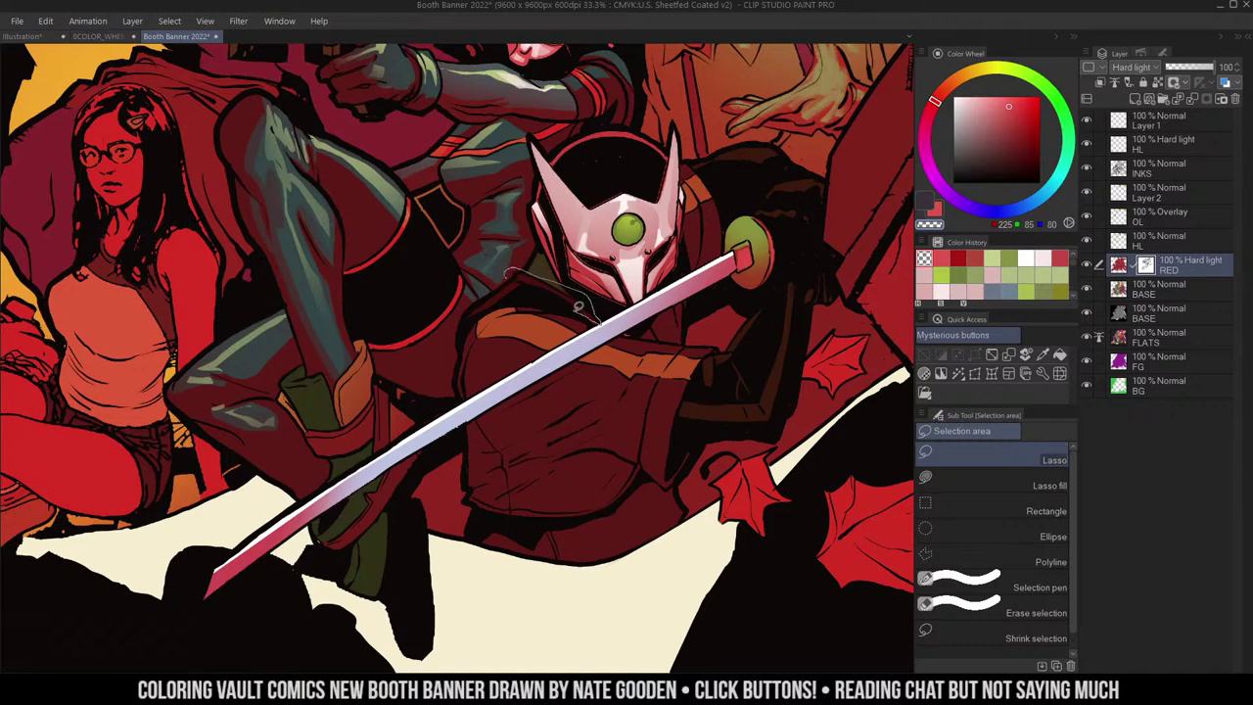
pyautogui.moveTo(514, 293); pyautogui.dragTo(607, 315)
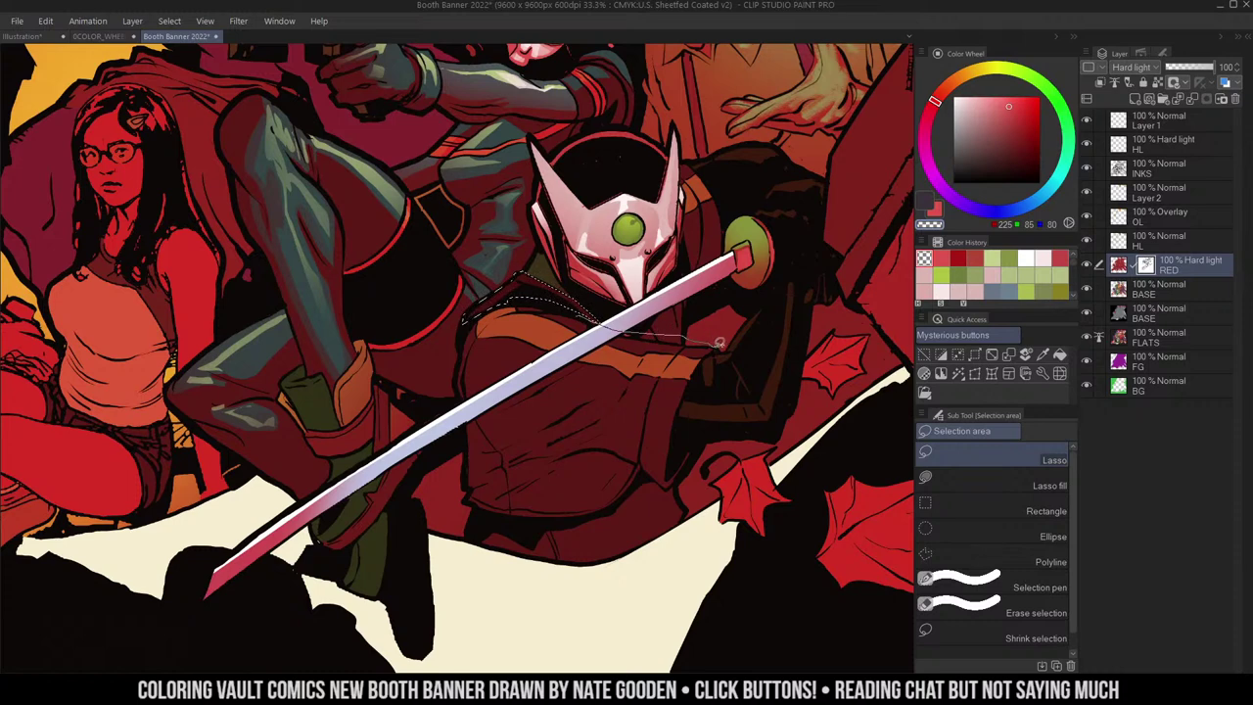
pyautogui.moveTo(719, 344); pyautogui.dragTo(689, 393)
pyautogui.moveTo(655, 430)
pyautogui.mouseDown()
pyautogui.moveTo(596, 429)
pyautogui.moveTo(606, 394)
pyautogui.moveTo(558, 407)
pyautogui.mouseUp()
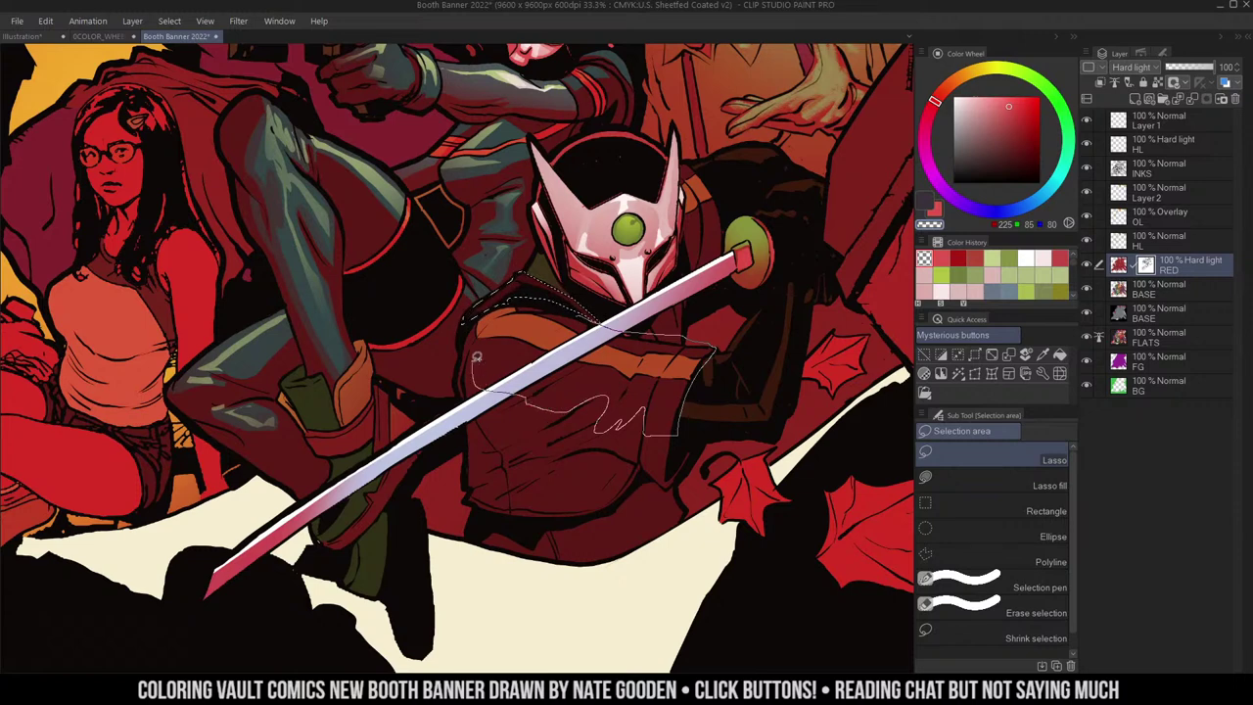
pyautogui.moveTo(591, 314); pyautogui.dragTo(595, 319)
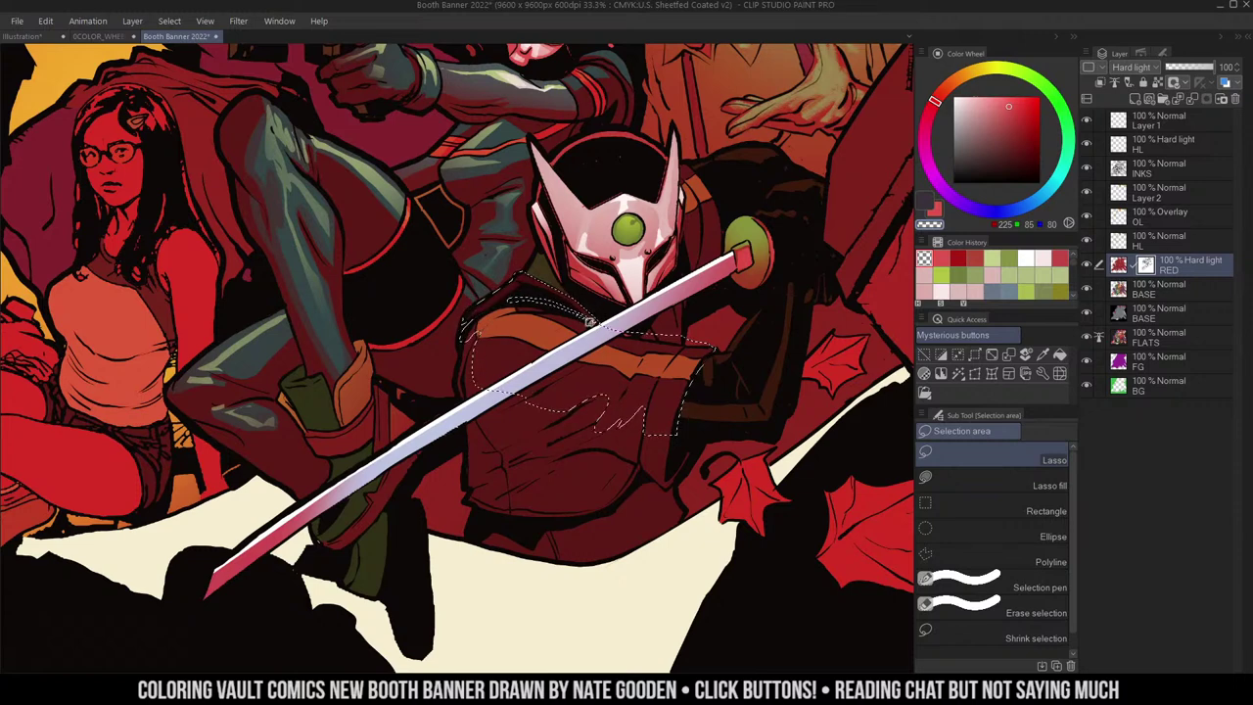
# - Refine the jacket selection around the collar, blade and sleeve with auto select and small lasso corrections
pyautogui.press('w')
pyautogui.keyDown('alt'); pyautogui.click(717, 281); pyautogui.keyUp('alt')
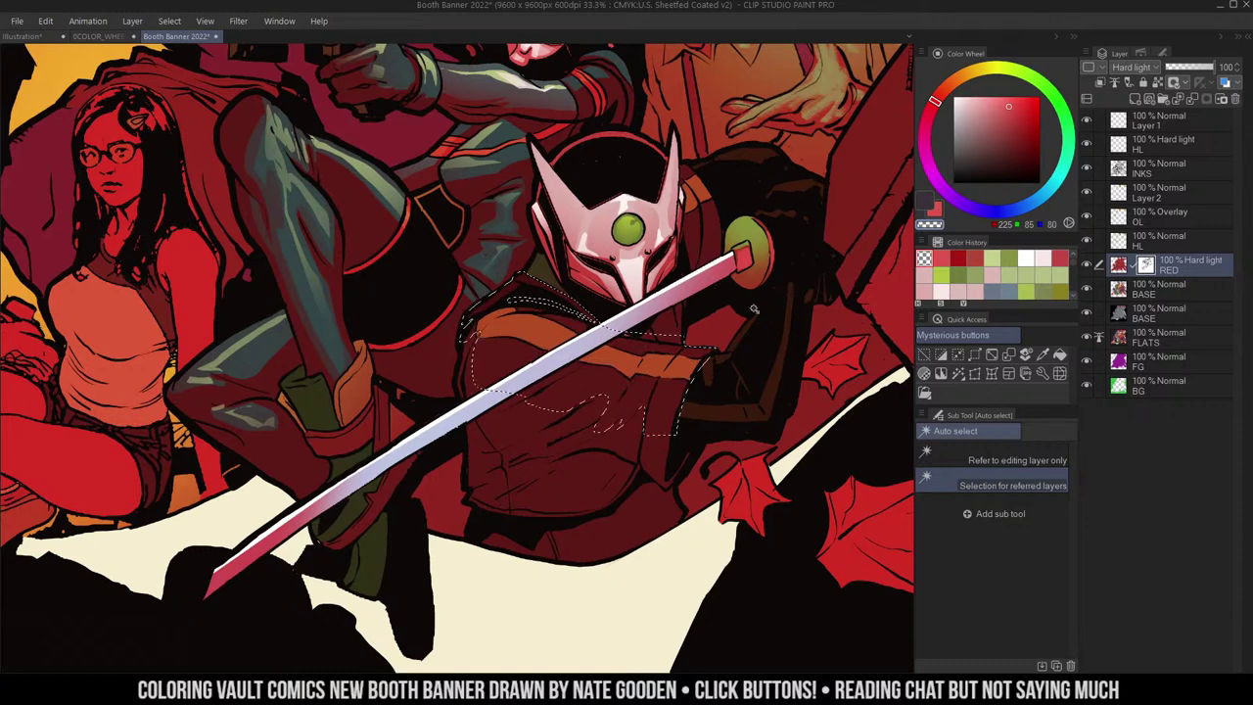
pyautogui.hotkey('alt', 'e')
pyautogui.press('Escape')
pyautogui.press('m')
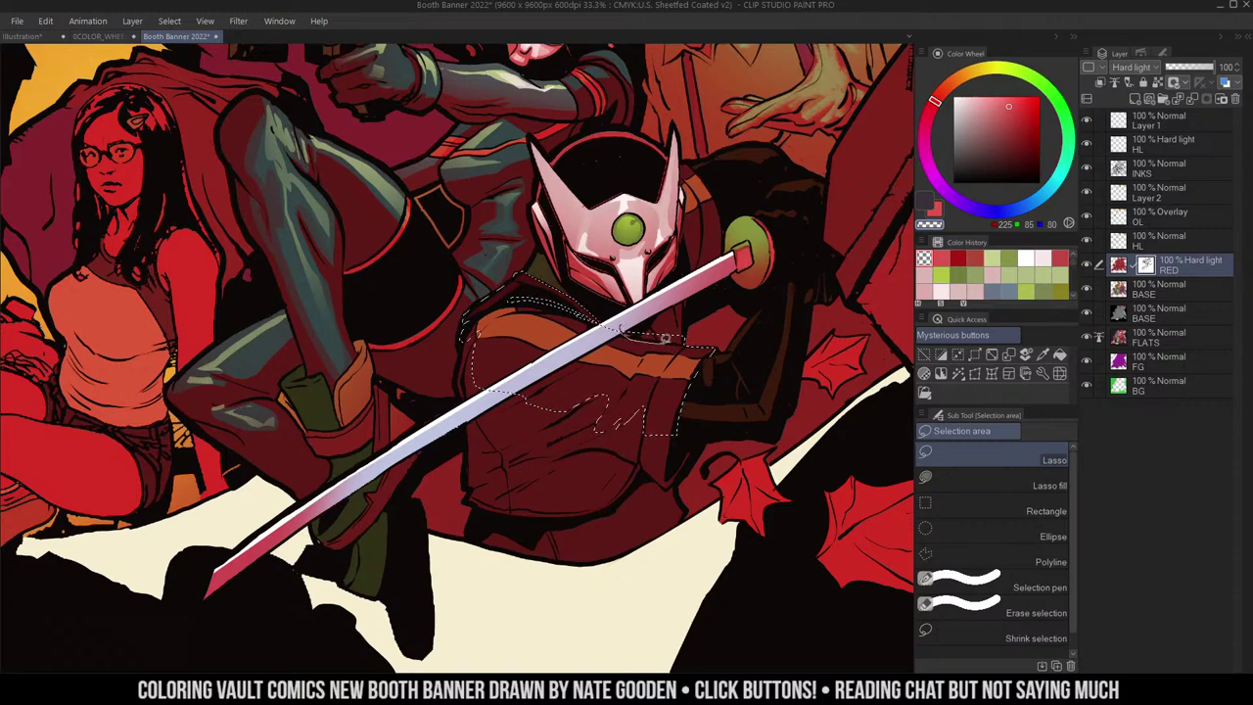
pyautogui.click(675, 341)
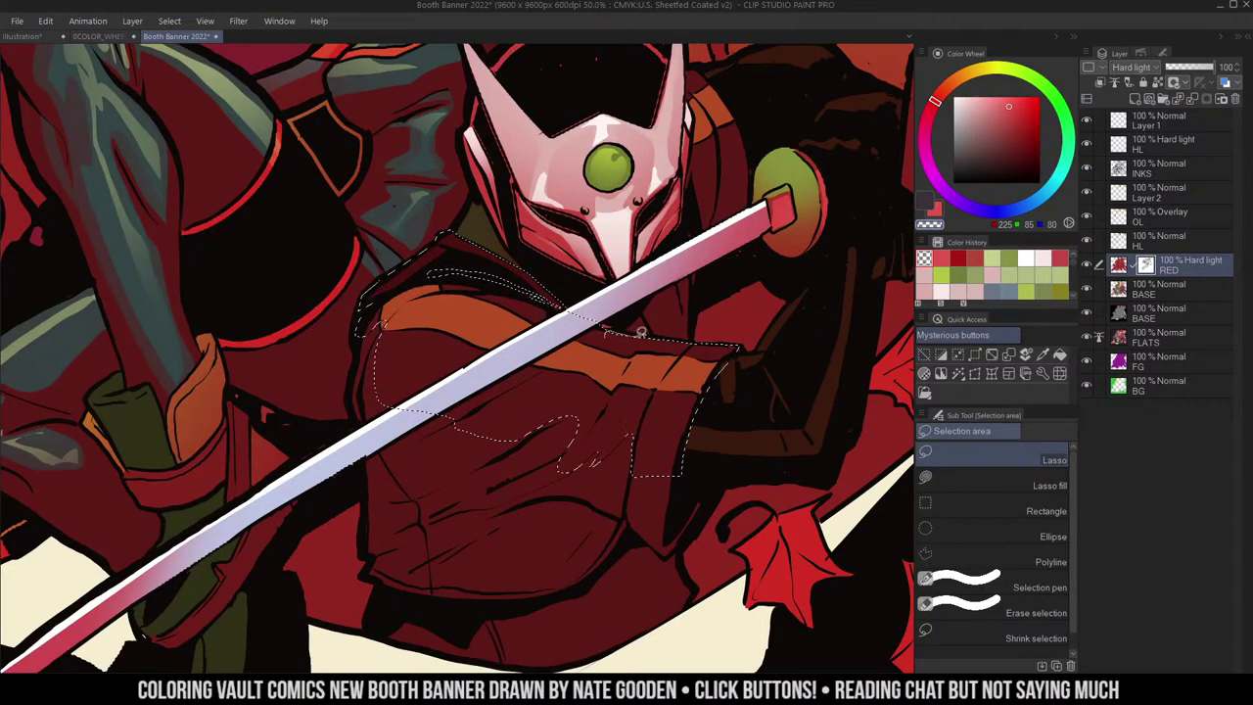
pyautogui.press('w')
pyautogui.keyDown('alt'); pyautogui.click(592, 372); pyautogui.keyUp('alt')
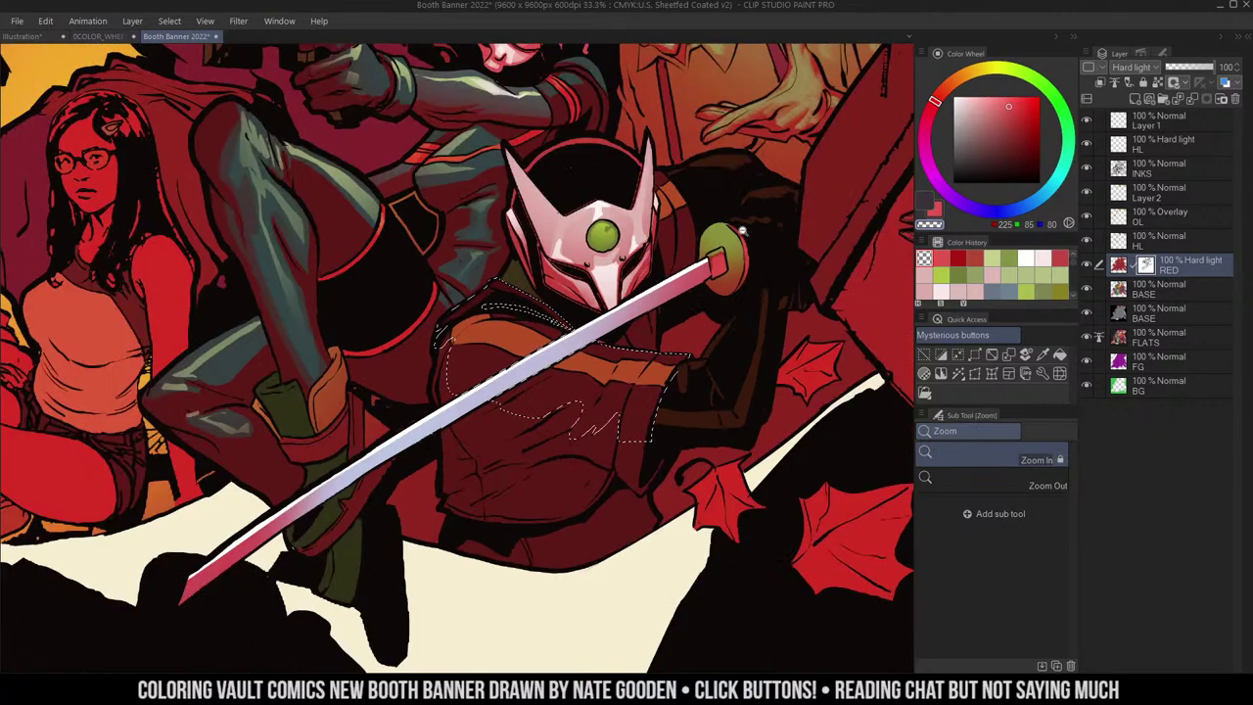
# - Airbrush away the red tint over the jacket's shoulder, stripe and upper chest on the RED layer mask with a smaller transparent soft airbrush
pyautogui.hotkey('ctrl', 'd')
pyautogui.press('b')
pyautogui.moveTo(603, 277); pyautogui.dragTo(699, 296)
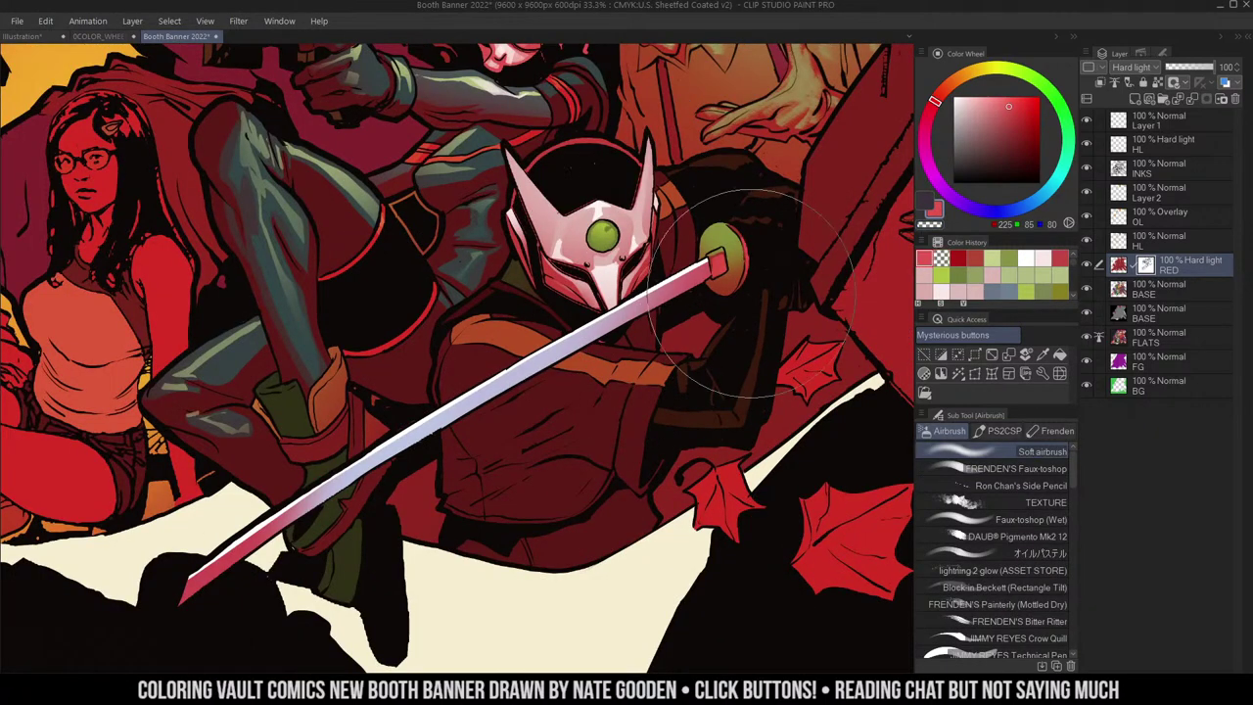
pyautogui.press('c')
pyautogui.press('[')
pyautogui.press('[')
pyautogui.moveTo(601, 331); pyautogui.dragTo(666, 335)
pyautogui.moveTo(470, 298)
pyautogui.mouseDown()
pyautogui.moveTo(686, 328)
pyautogui.moveTo(660, 333)
pyautogui.mouseUp()
pyautogui.moveTo(493, 312)
pyautogui.mouseDown()
pyautogui.moveTo(521, 352)
pyautogui.moveTo(611, 362)
pyautogui.moveTo(729, 333)
pyautogui.moveTo(686, 365)
pyautogui.moveTo(600, 364)
pyautogui.moveTo(503, 326)
pyautogui.moveTo(523, 304)
pyautogui.moveTo(621, 355)
pyautogui.moveTo(648, 392)
pyautogui.moveTo(482, 392)
pyautogui.moveTo(601, 367)
pyautogui.moveTo(647, 433)
pyautogui.mouseUp()
# - Auto-select the swordsman's jacket and adjust it on the upper BASE layer with saturation 25 and luminosity 19
pyautogui.keyDown('ctrl'); pyautogui.keyDown('alt'); pyautogui.click(699, 296); pyautogui.keyUp('alt'); pyautogui.keyUp('ctrl')
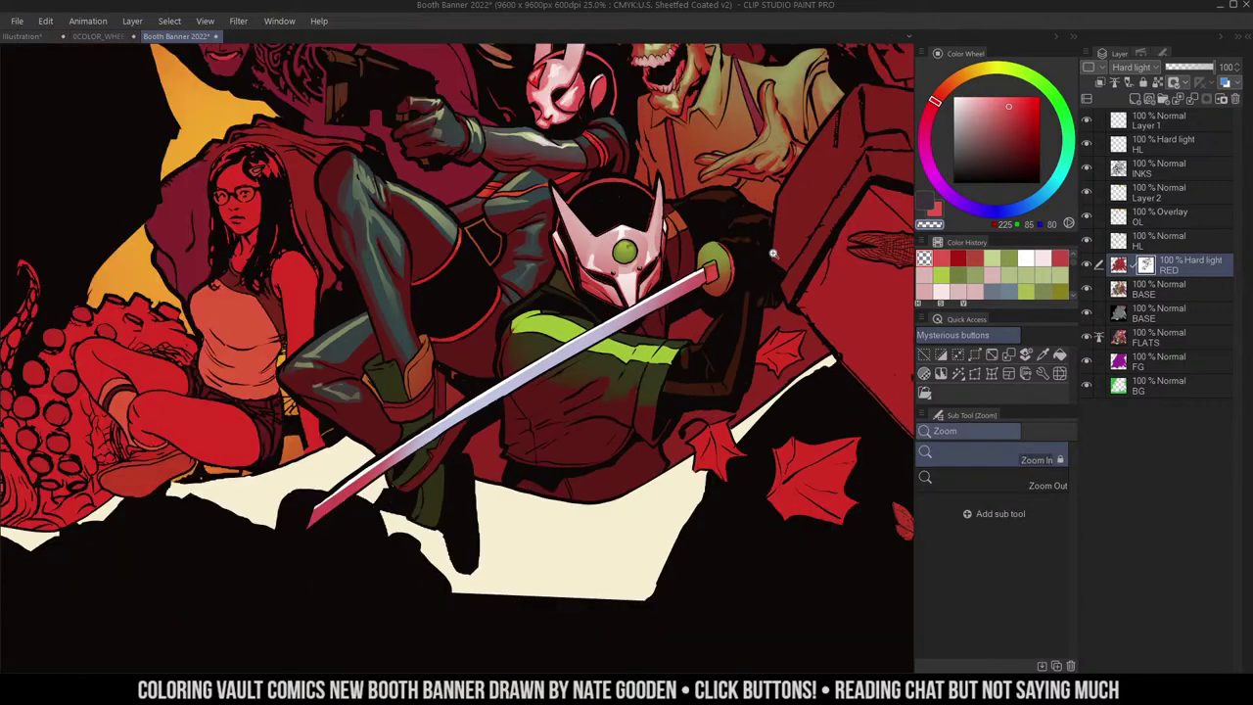
pyautogui.press('w')
pyautogui.click(636, 345)
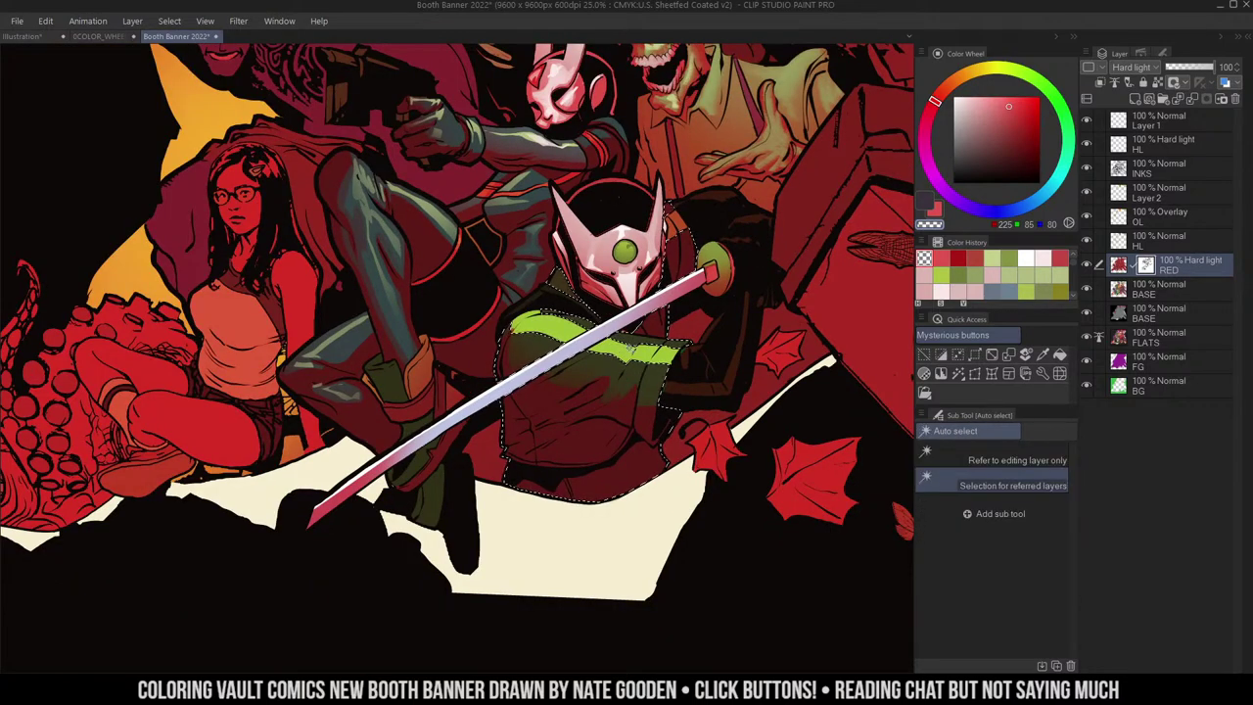
pyautogui.click(1129, 281)
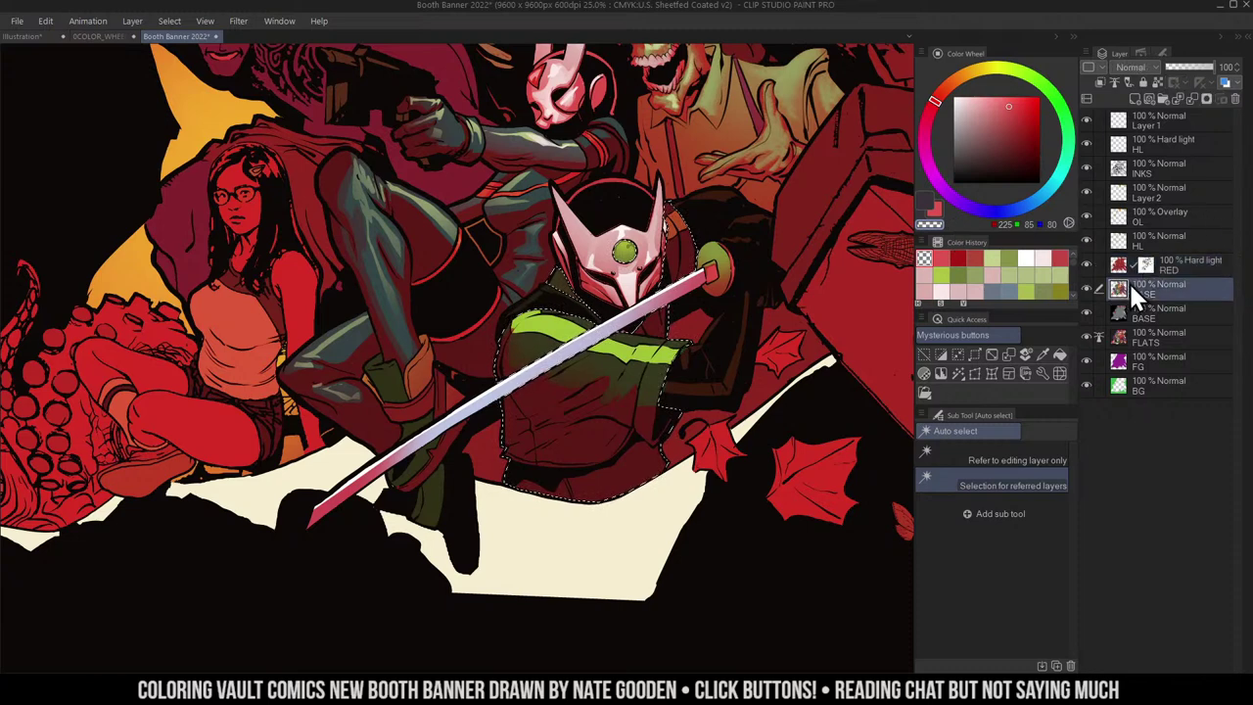
pyautogui.hotkey('ctrl', 'd')
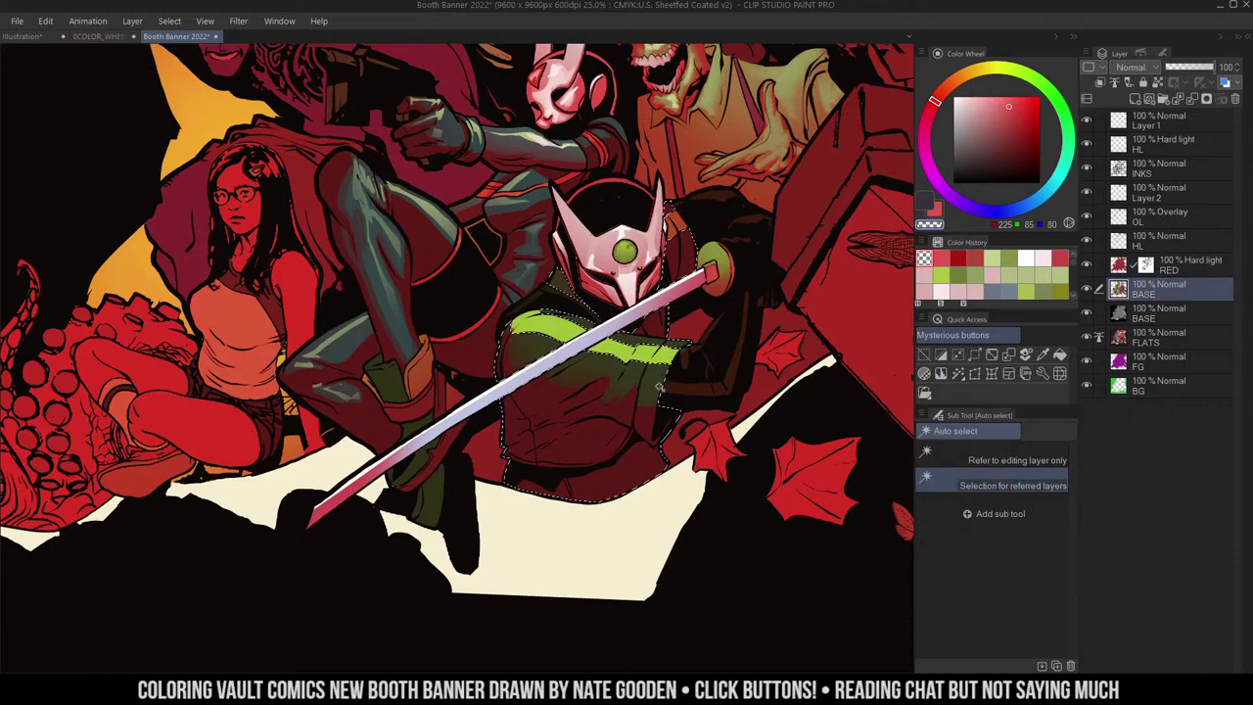
pyautogui.hotkey('ctrl', 'u')
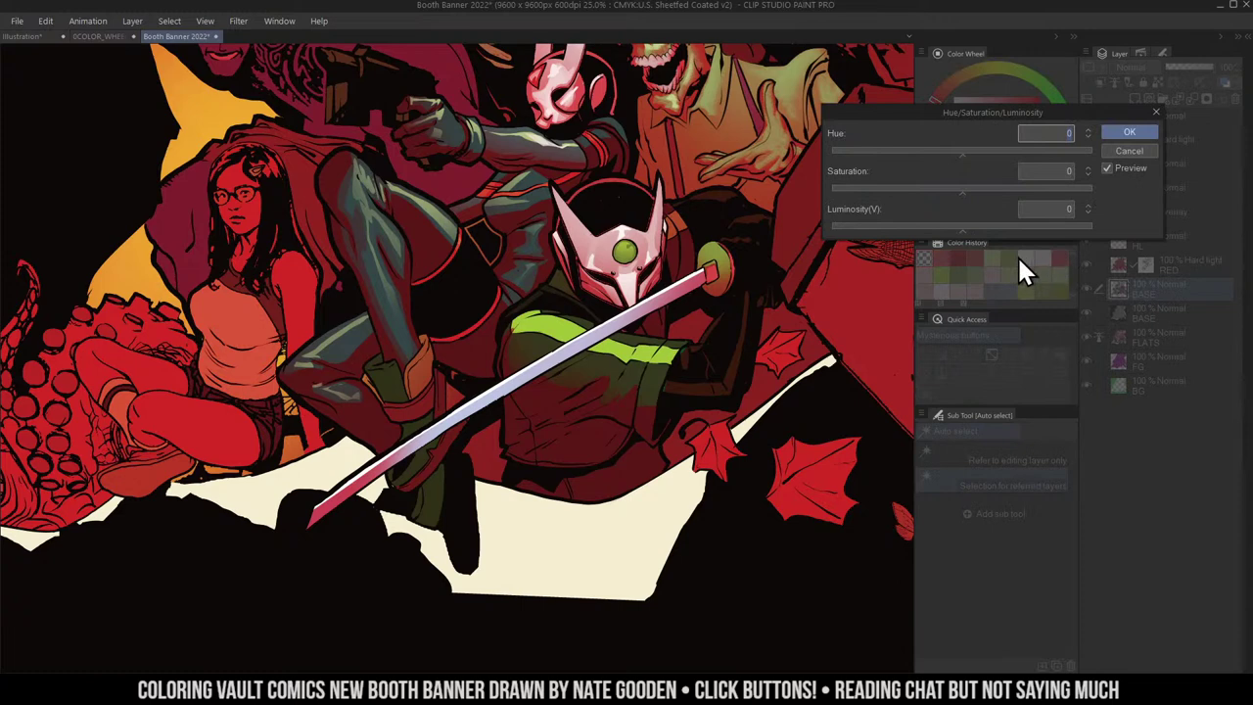
pyautogui.click(979, 226)
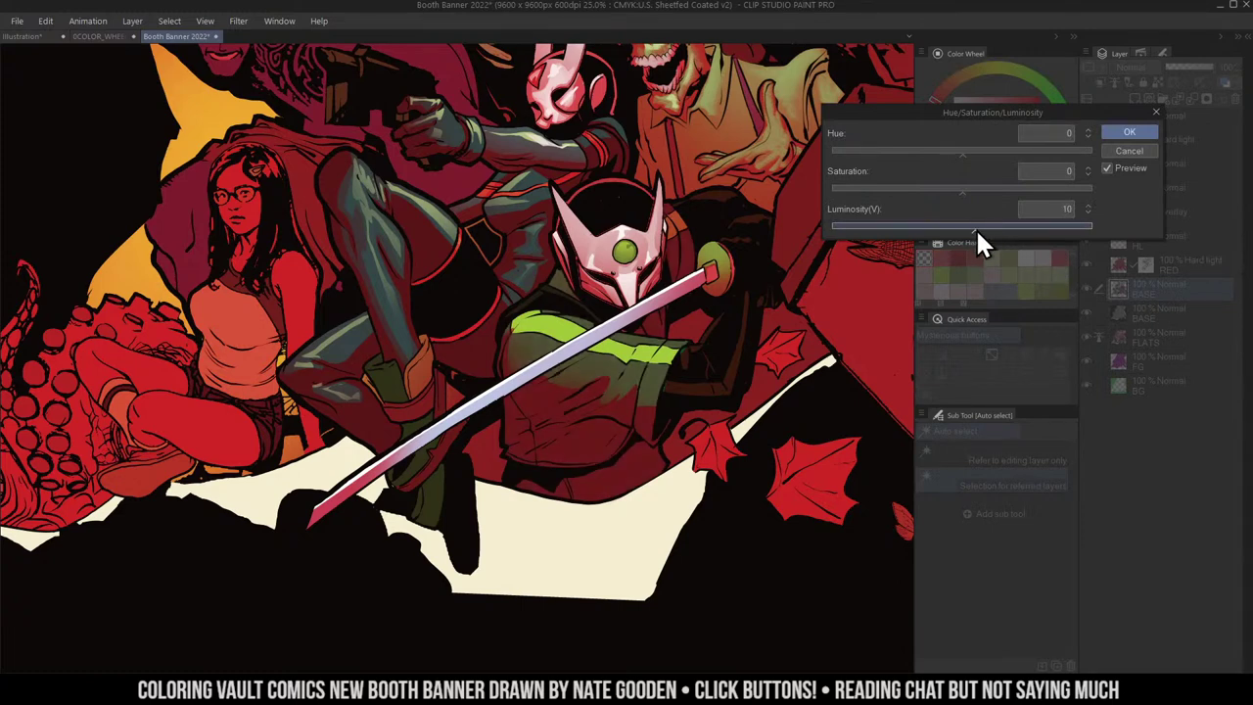
pyautogui.moveTo(985, 226); pyautogui.dragTo(987, 227)
pyautogui.click(986, 190)
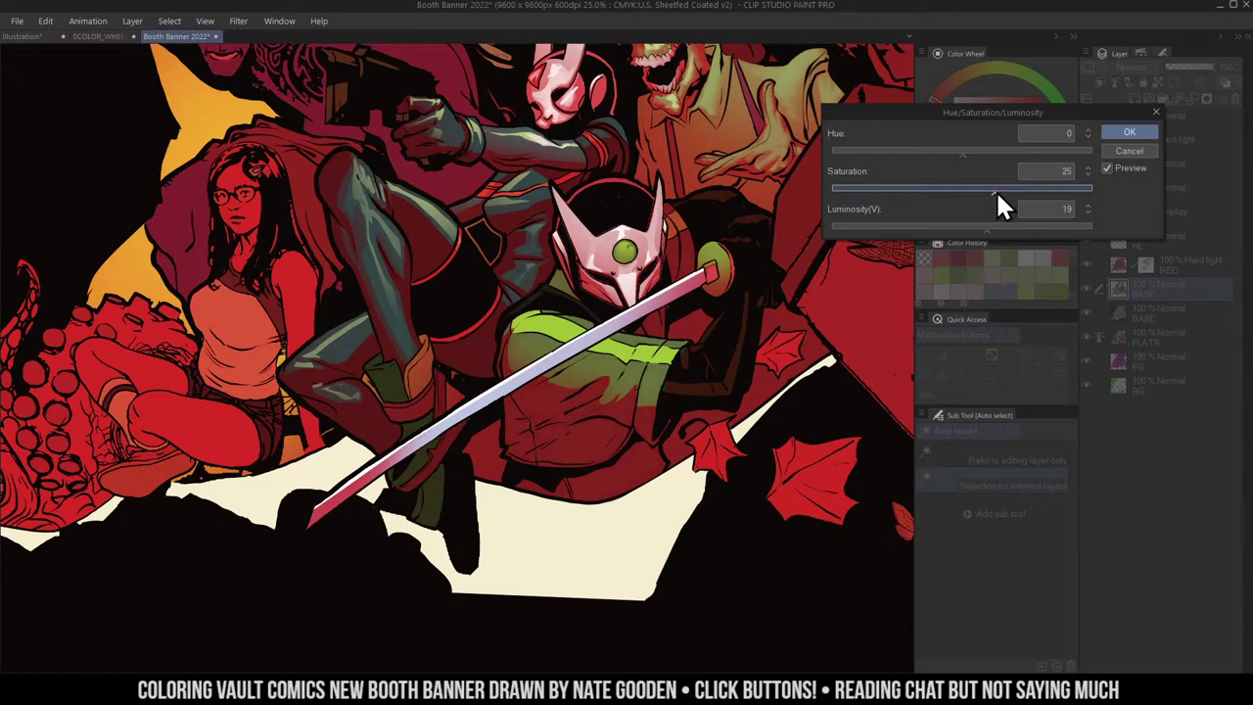
pyautogui.click(1131, 133)
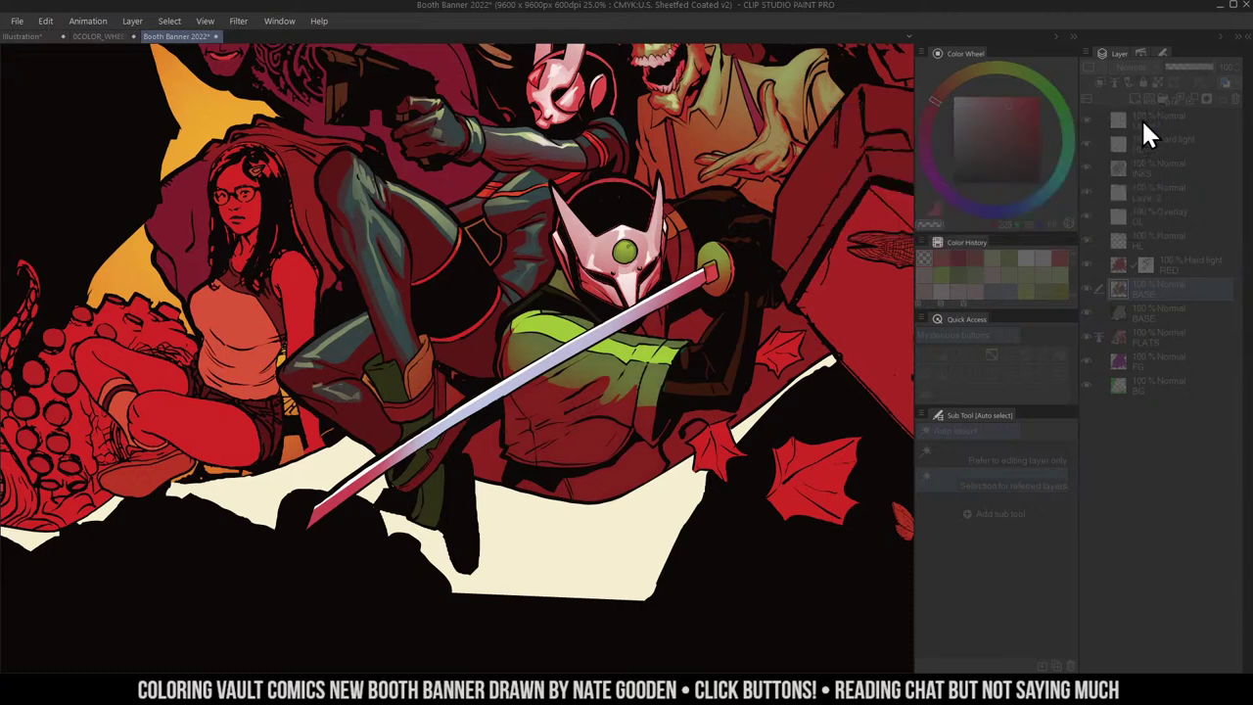
# - Auto-select the swordsman's jacket and airbrush away the red tint from its shoulder behind the mask on the RED layer mask
pyautogui.press('m')
pyautogui.scroll(1, 679, 247)
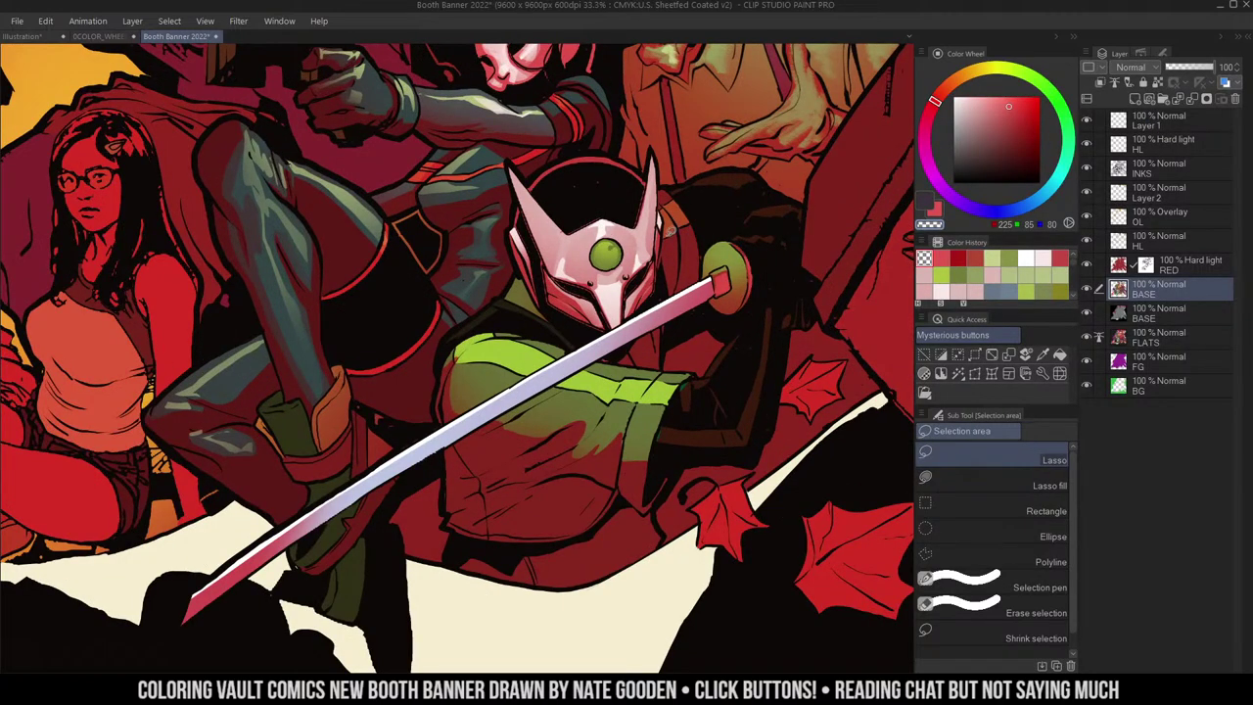
pyautogui.press('w')
pyautogui.click(684, 219)
pyautogui.press('b')
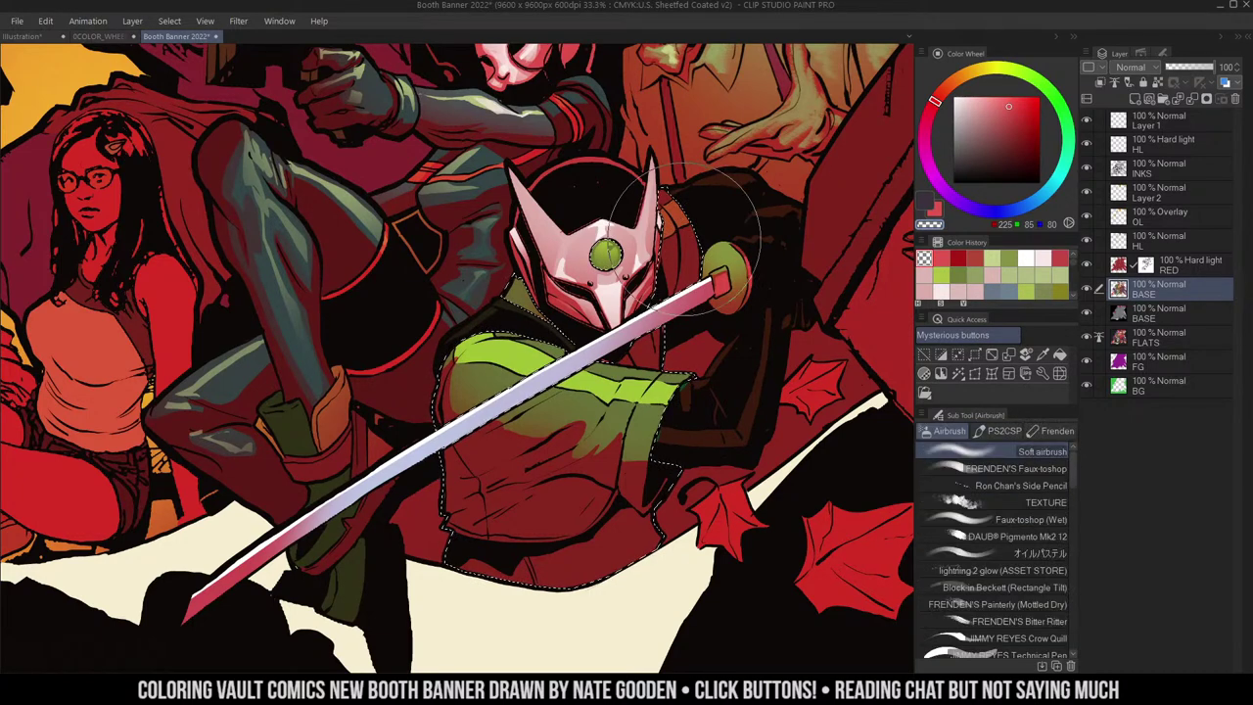
pyautogui.click(1153, 267)
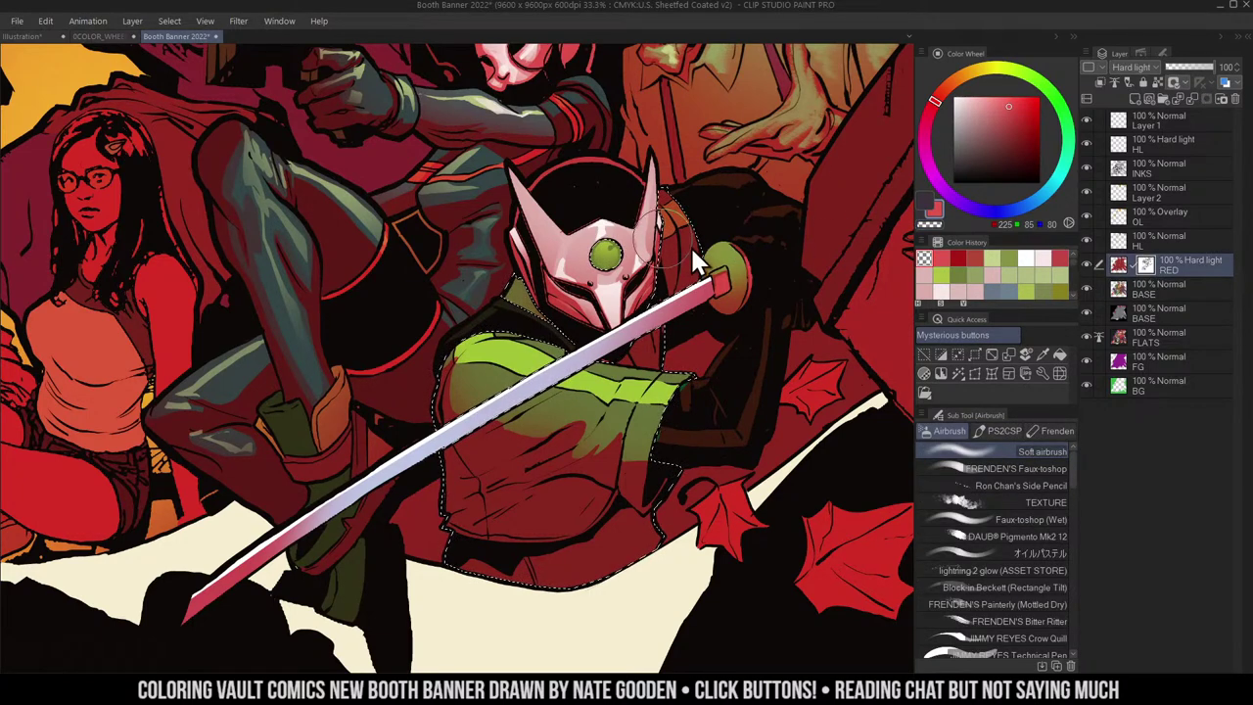
pyautogui.moveTo(668, 238); pyautogui.dragTo(662, 259)
pyautogui.press('c')
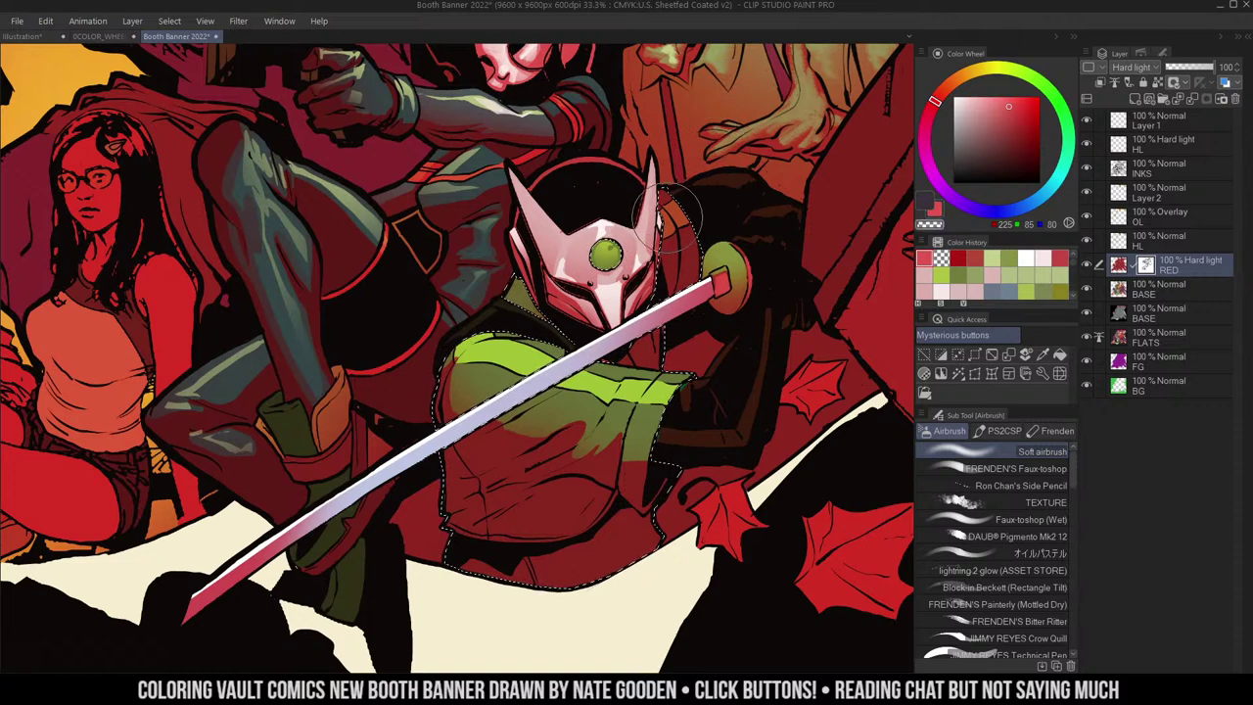
pyautogui.moveTo(671, 216)
pyautogui.mouseDown()
pyautogui.moveTo(685, 244)
pyautogui.moveTo(675, 186)
pyautogui.moveTo(666, 201)
pyautogui.moveTo(661, 176)
pyautogui.mouseUp()
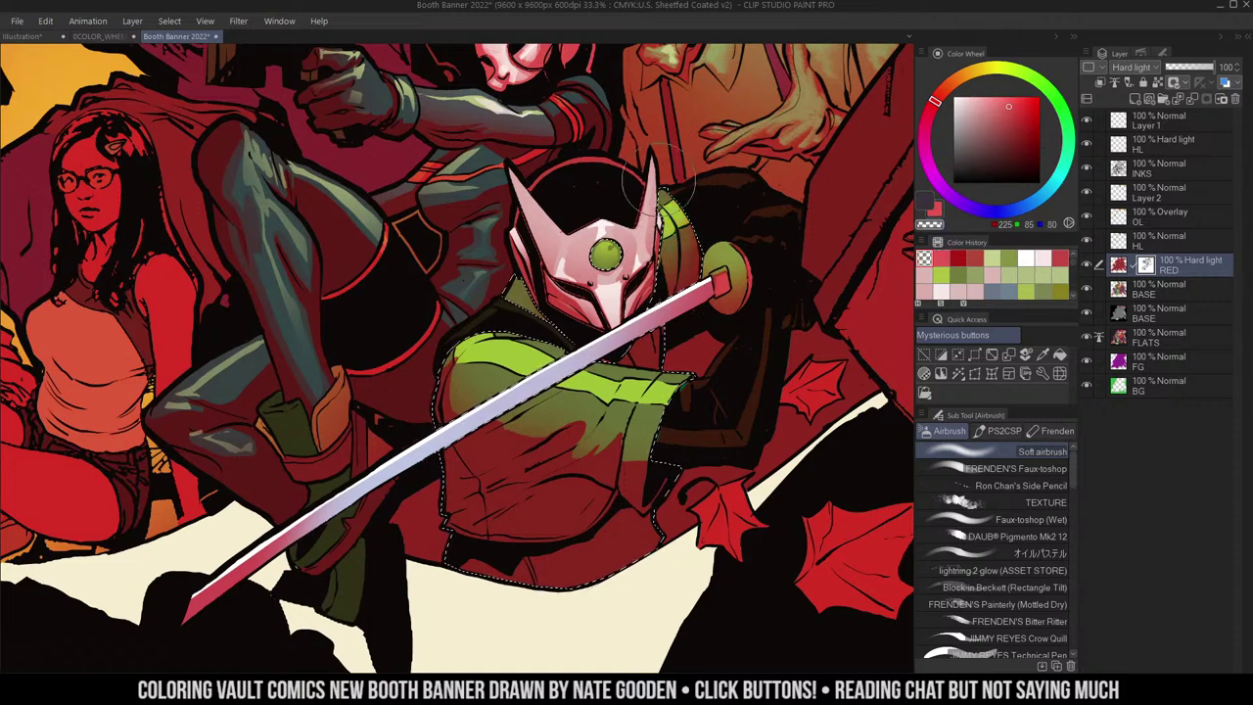
pyautogui.press('m')
pyautogui.hotkey('ctrl', 'd')
# - Auto-select the swordsman's dark sleeve and glove and airbrush away their red tint on the RED layer mask
pyautogui.moveTo(751, 242); pyautogui.dragTo(757, 209)
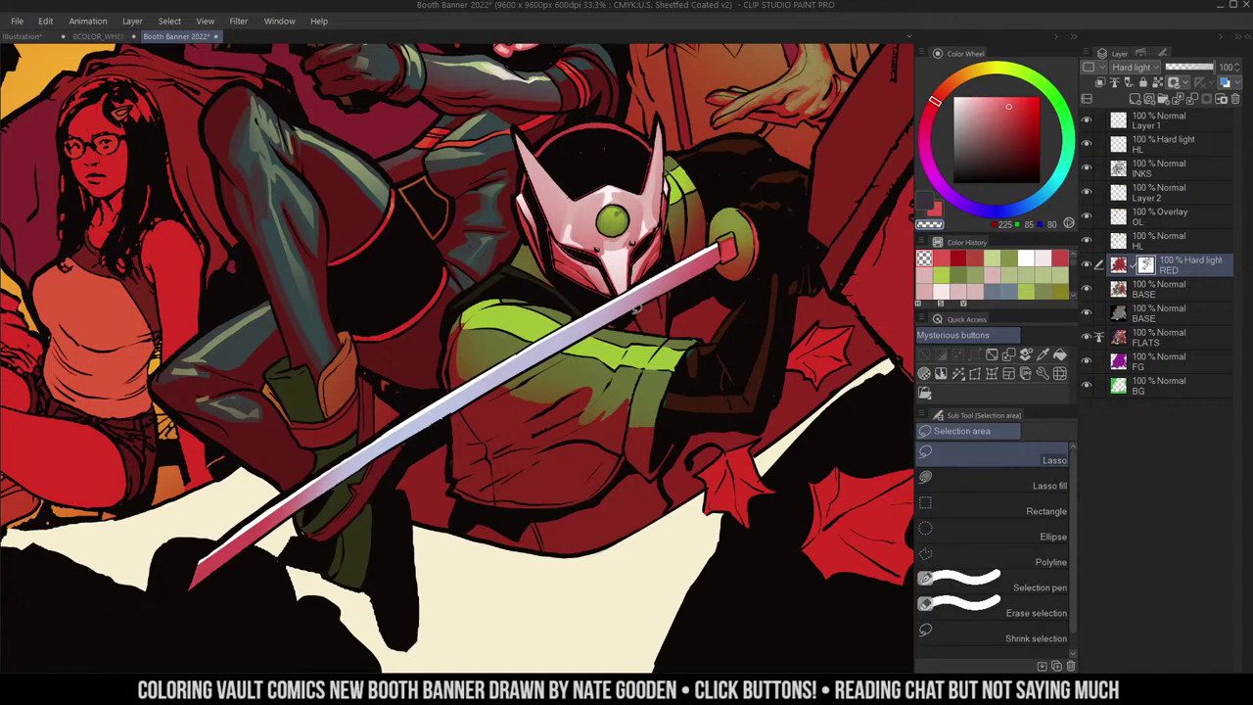
pyautogui.press('b')
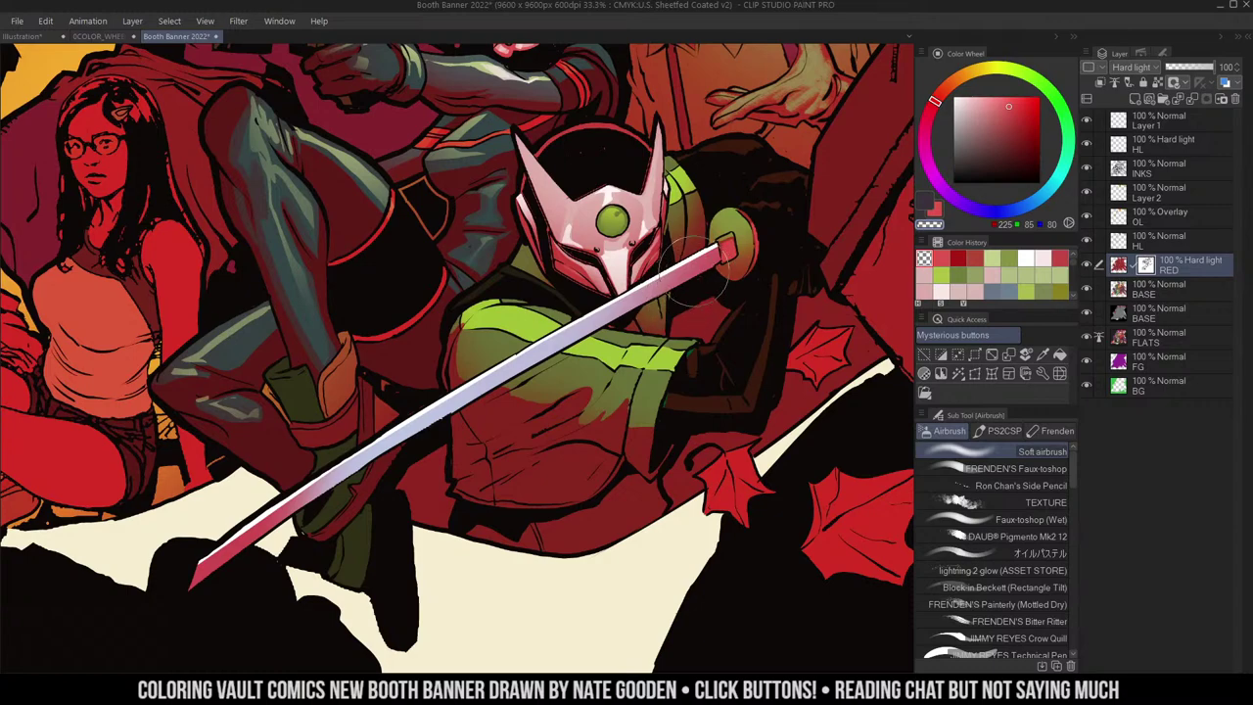
pyautogui.press('m')
pyautogui.scroll(1, 705, 339)
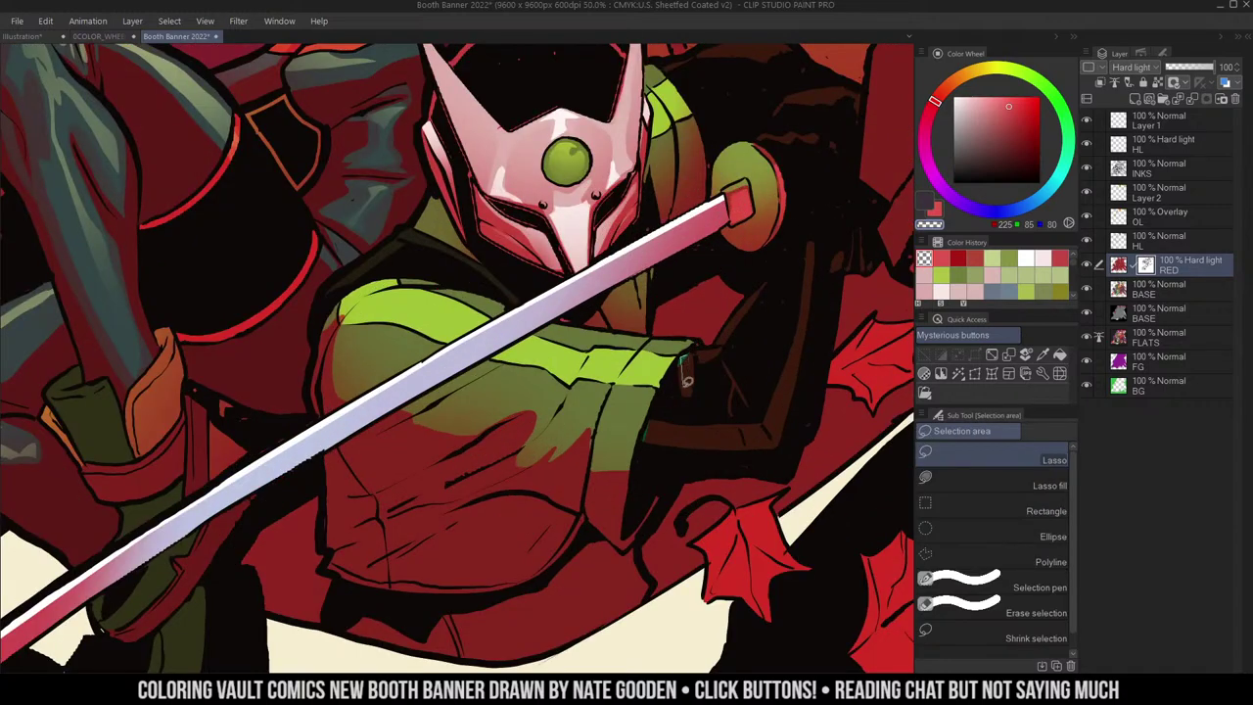
pyautogui.moveTo(788, 263); pyautogui.dragTo(773, 278)
pyautogui.hotkey('ctrl', 'd')
pyautogui.press('w')
pyautogui.click(753, 313)
pyautogui.keyDown('ctrl'); pyautogui.keyDown('alt'); pyautogui.click(752, 320); pyautogui.keyUp('alt'); pyautogui.keyUp('ctrl')
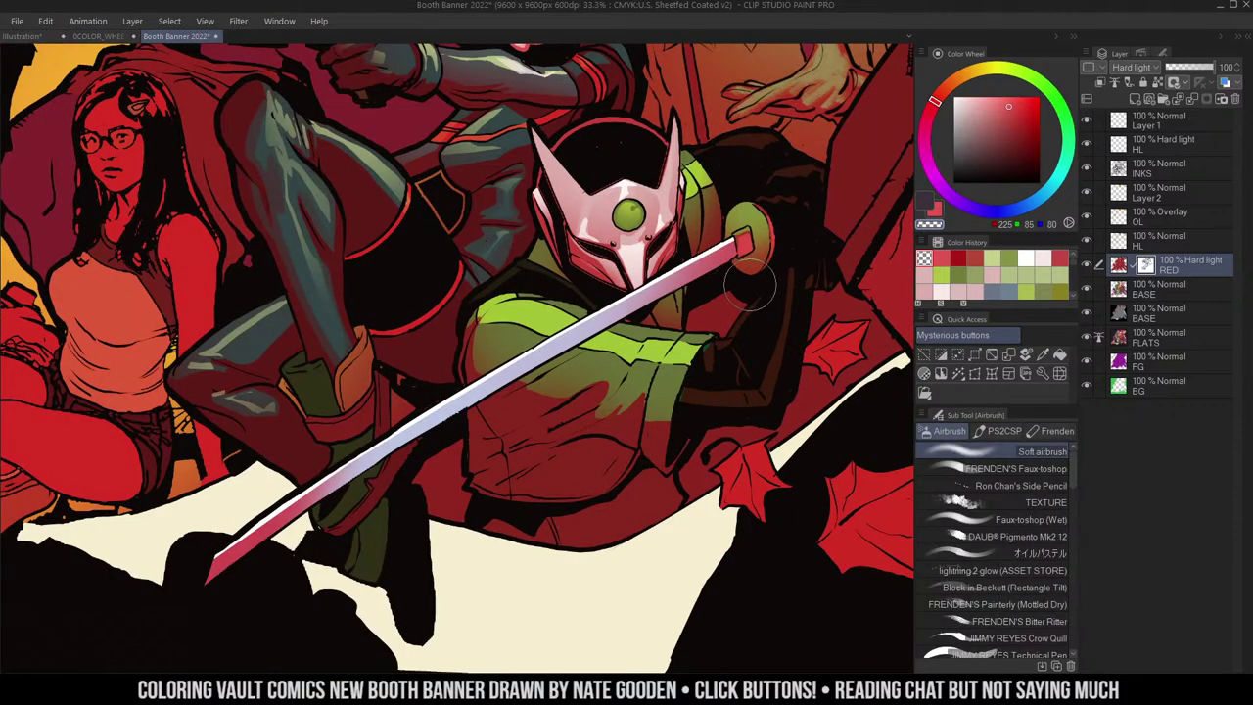
pyautogui.moveTo(750, 283)
pyautogui.mouseDown()
pyautogui.moveTo(708, 332)
pyautogui.moveTo(781, 260)
pyautogui.moveTo(716, 371)
pyautogui.moveTo(745, 354)
pyautogui.moveTo(764, 382)
pyautogui.moveTo(785, 291)
pyautogui.mouseUp()
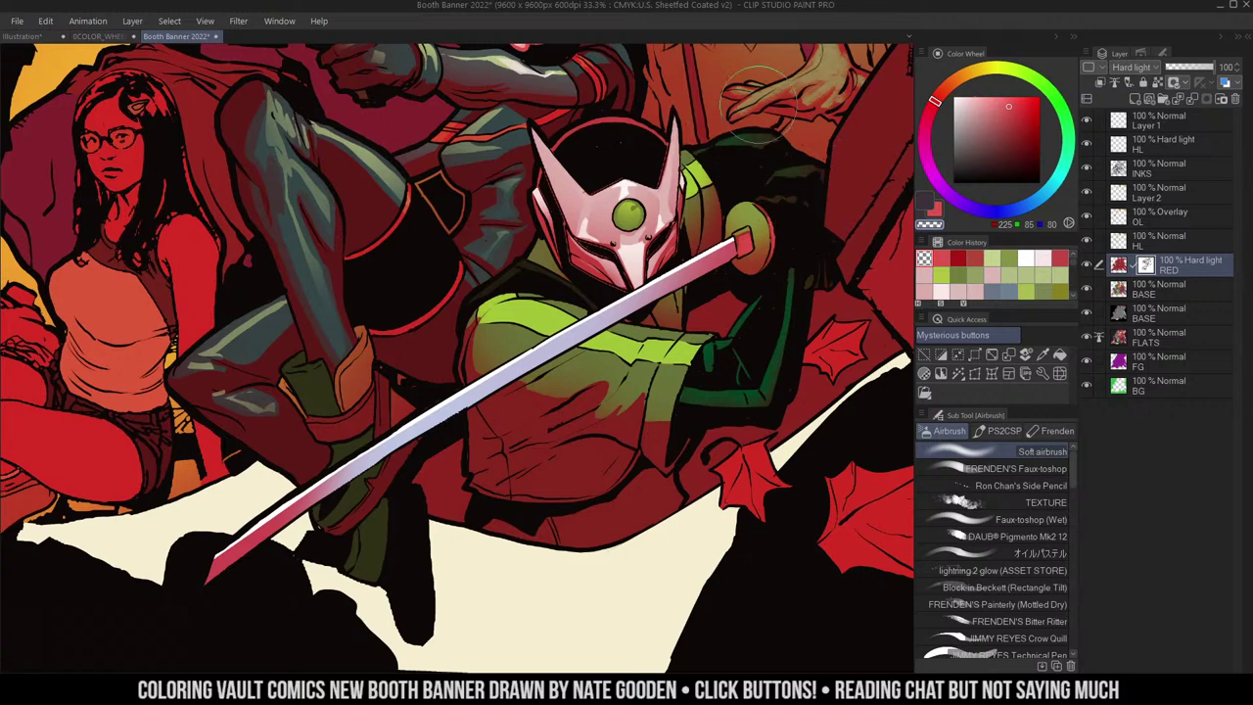
# - Brighten the swordsman's sleeve and glove on the upper BASE layer with luminosity 27
pyautogui.press('m')
pyautogui.press('/')
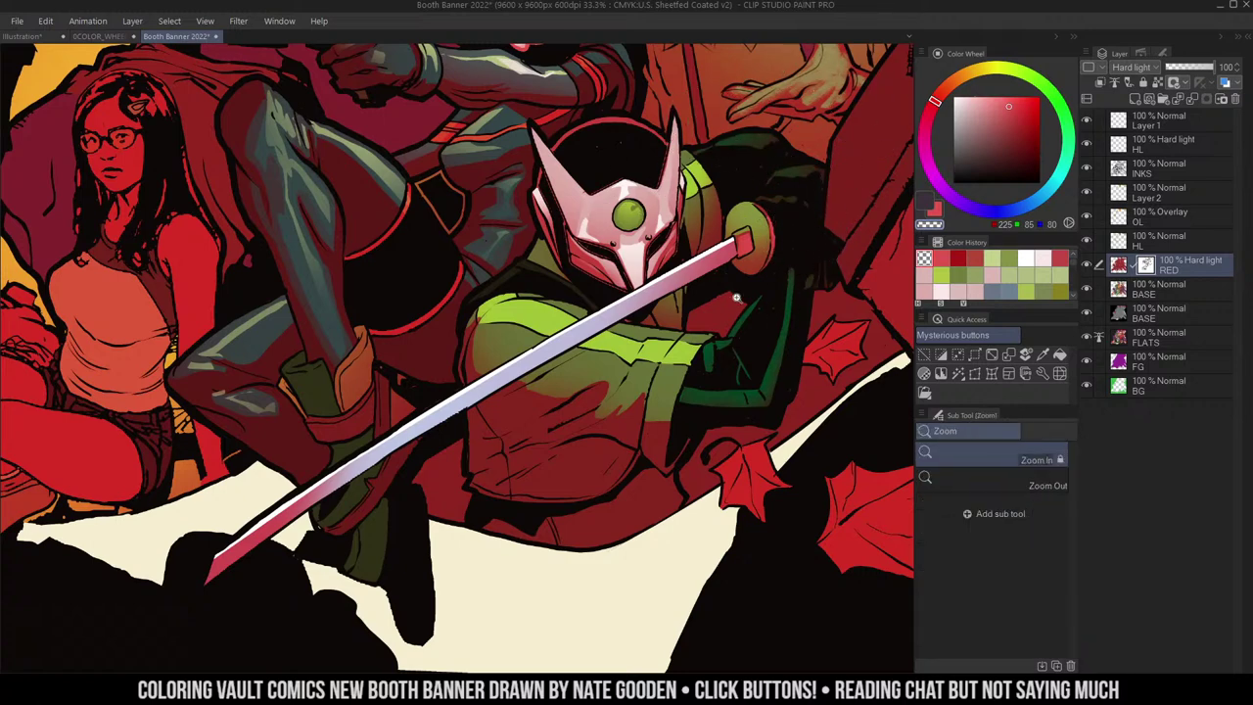
pyautogui.press('m')
pyautogui.click(1119, 287)
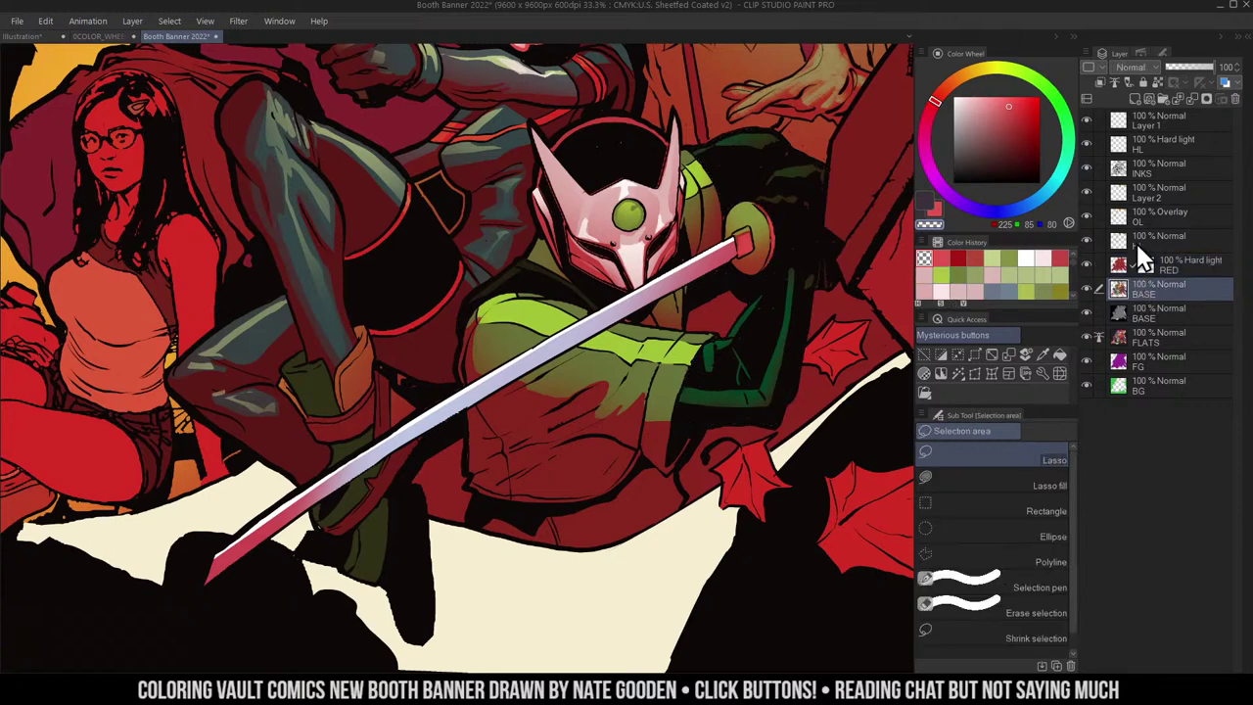
pyautogui.hotkey('ctrl', 'u')
pyautogui.click(989, 224)
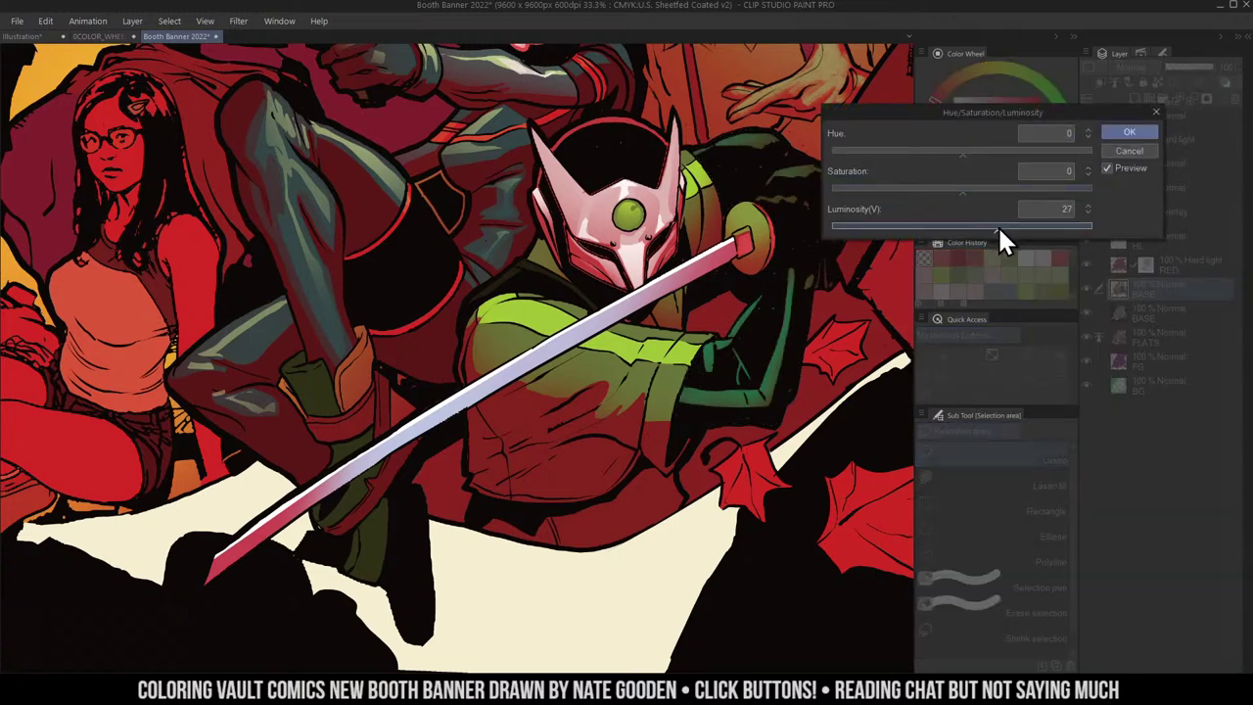
pyautogui.click(1129, 131)
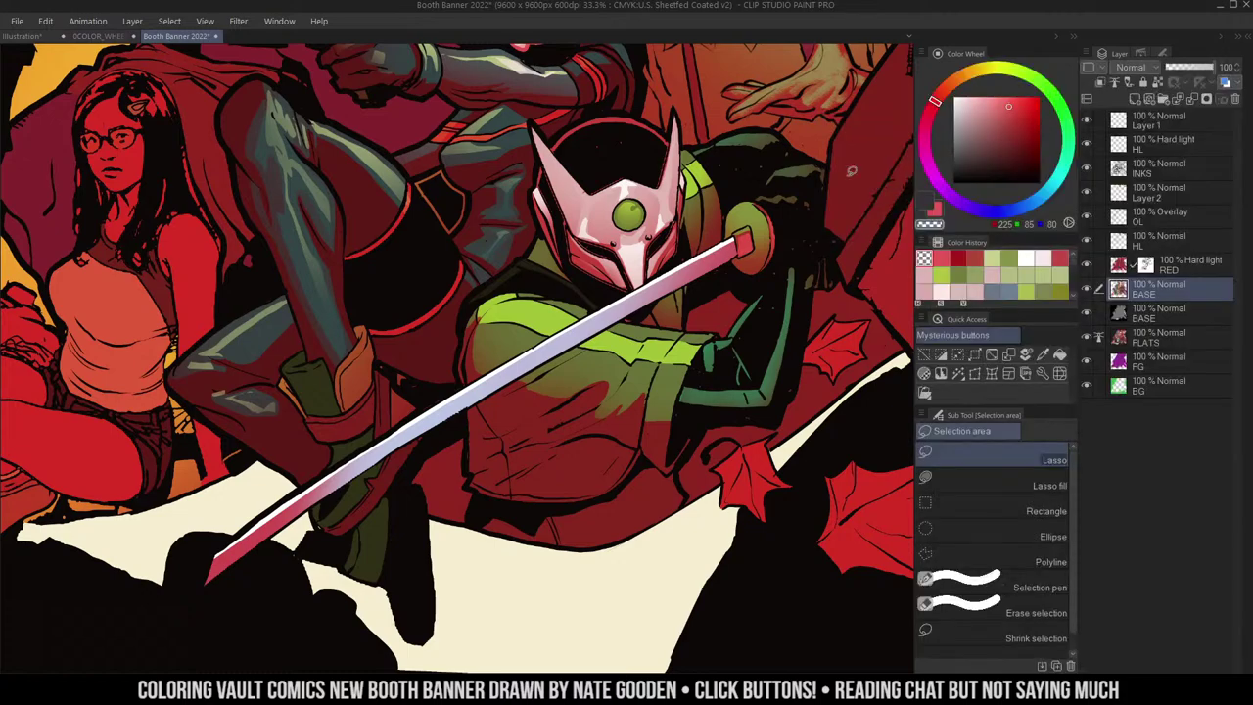
# - Lasso the lit edges of the swordsman's forearm and airbrush them with the yellow-green sampled from the jacket stripe
pyautogui.scroll(1, 790, 177)
pyautogui.scroll(-3, 646, 373)
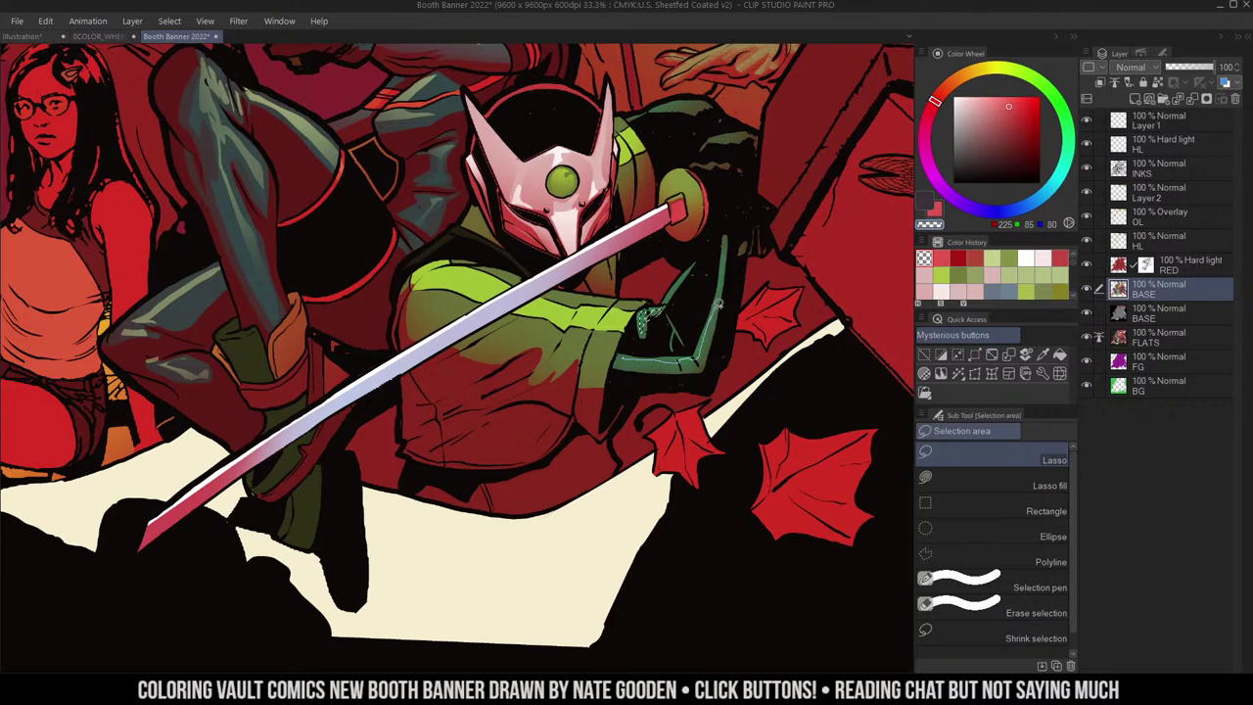
pyautogui.moveTo(640, 342); pyautogui.dragTo(623, 356)
pyautogui.press('b')
pyautogui.keyDown('alt'); pyautogui.click(615, 318); pyautogui.keyUp('alt')
pyautogui.moveTo(760, 230); pyautogui.dragTo(628, 383)
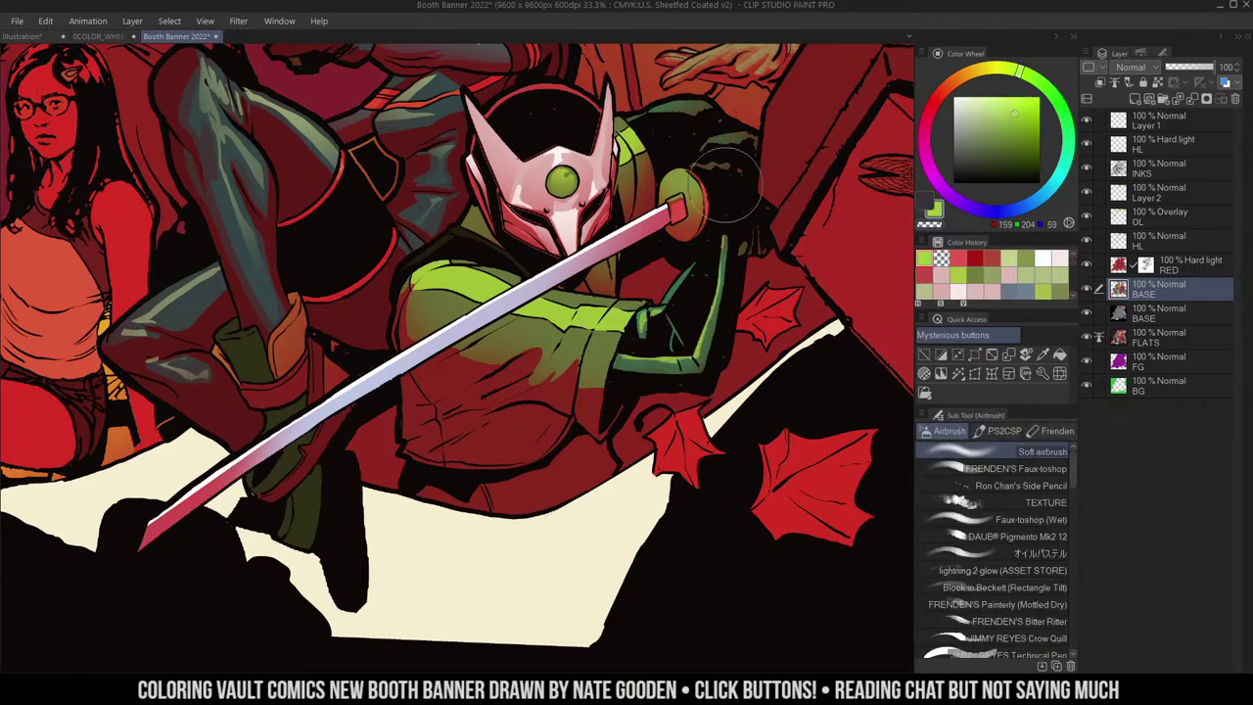
pyautogui.keyDown('alt'); pyautogui.click(716, 170); pyautogui.keyUp('alt')
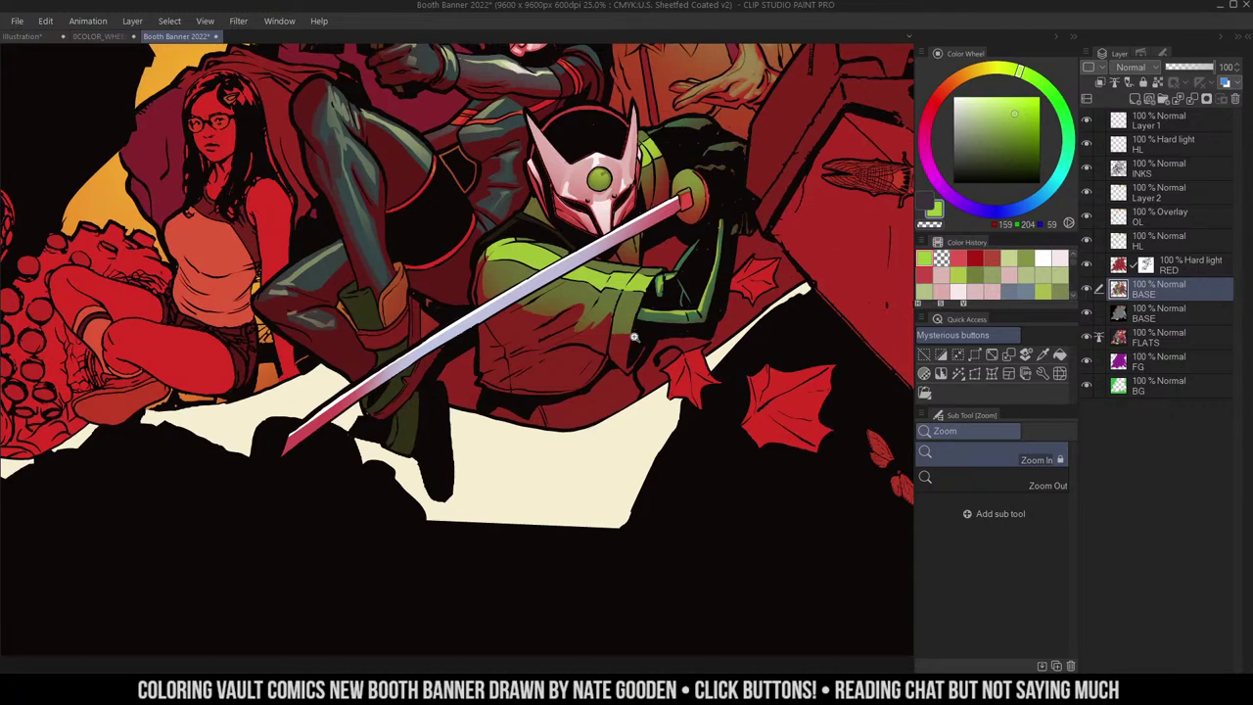
# - Select the jacket's lower flap and folds for a bright red glow (209, 35, 15) on Layer 2
pyautogui.press('m')
pyautogui.keyDown('alt'); pyautogui.click(666, 298); pyautogui.keyUp('alt')
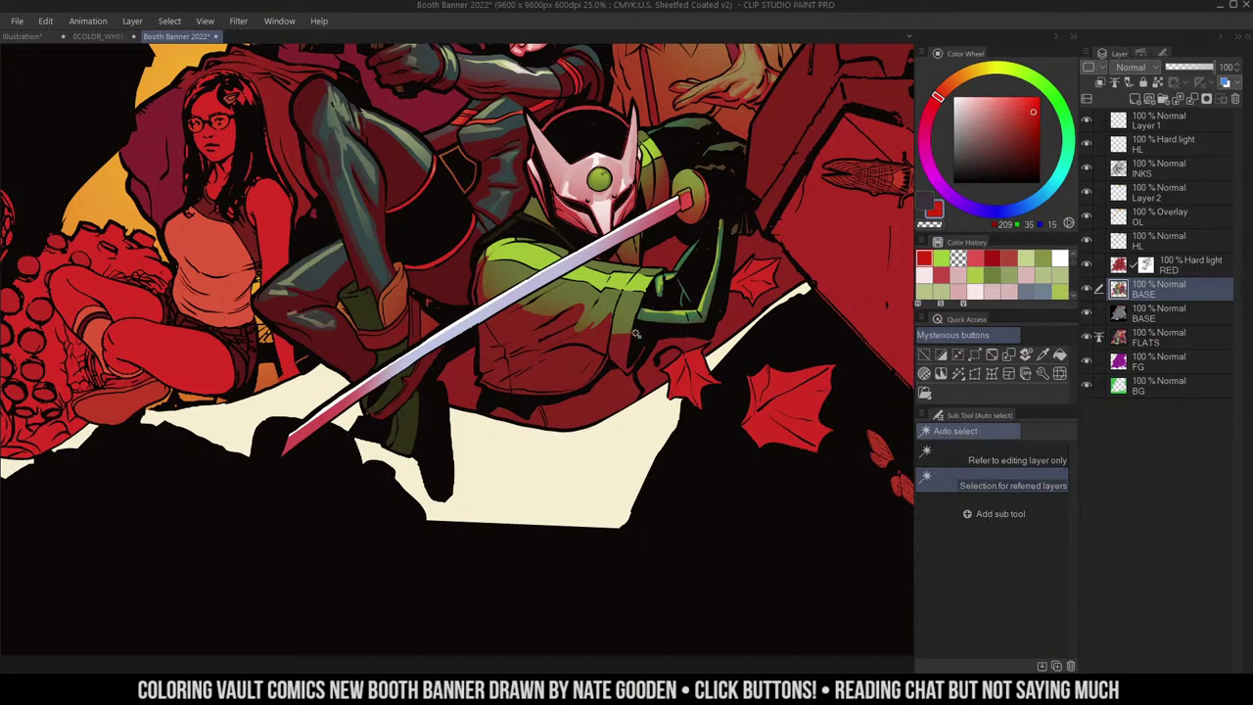
pyautogui.keyDown('ctrl'); pyautogui.click(620, 343); pyautogui.keyUp('ctrl')
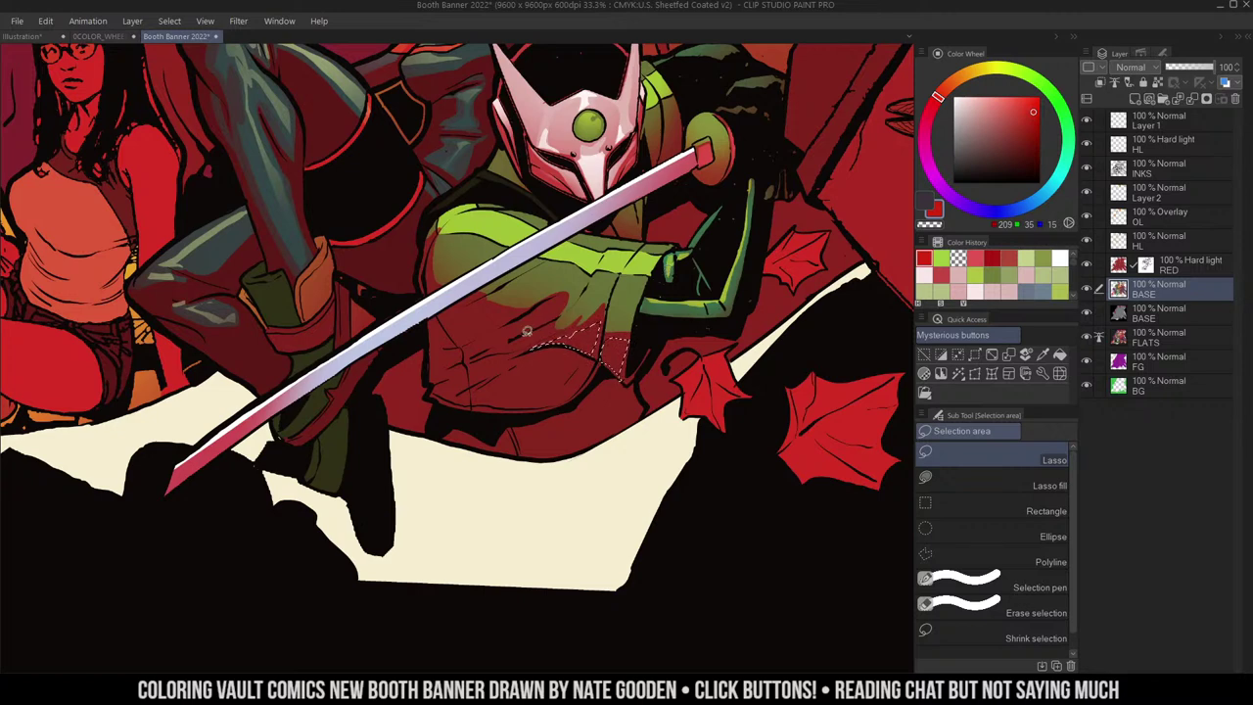
pyautogui.press('b')
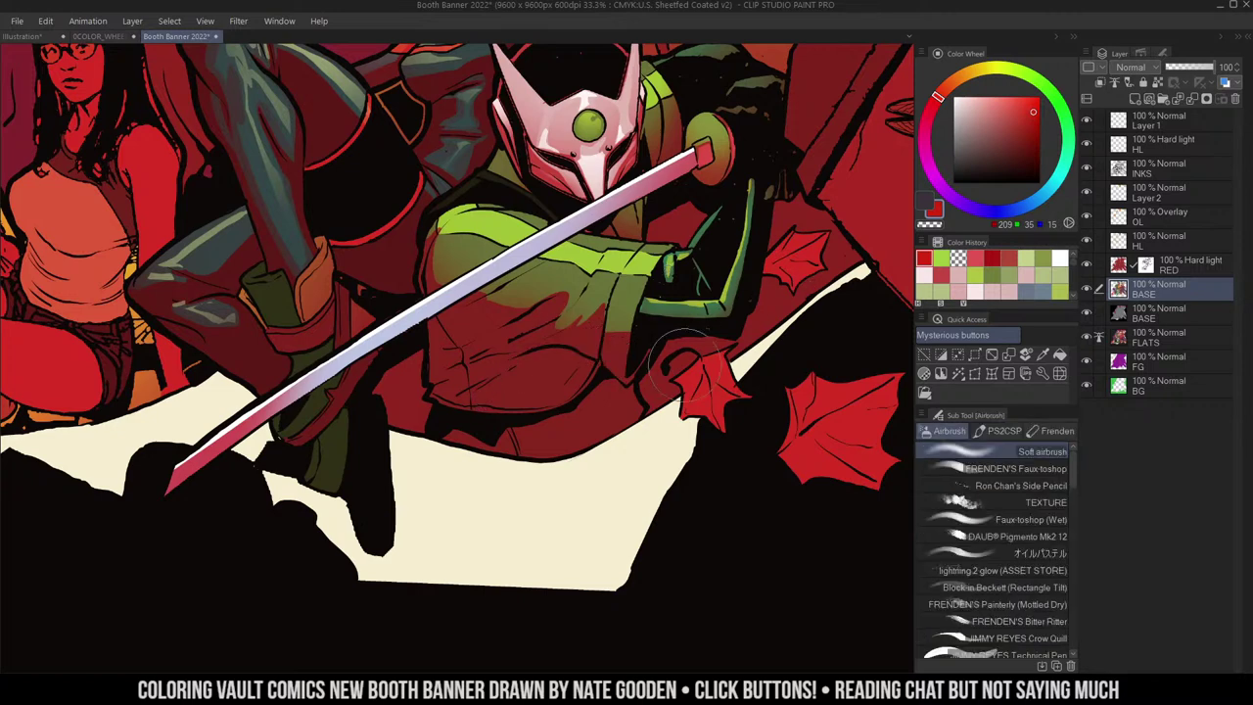
pyautogui.click(1155, 192)
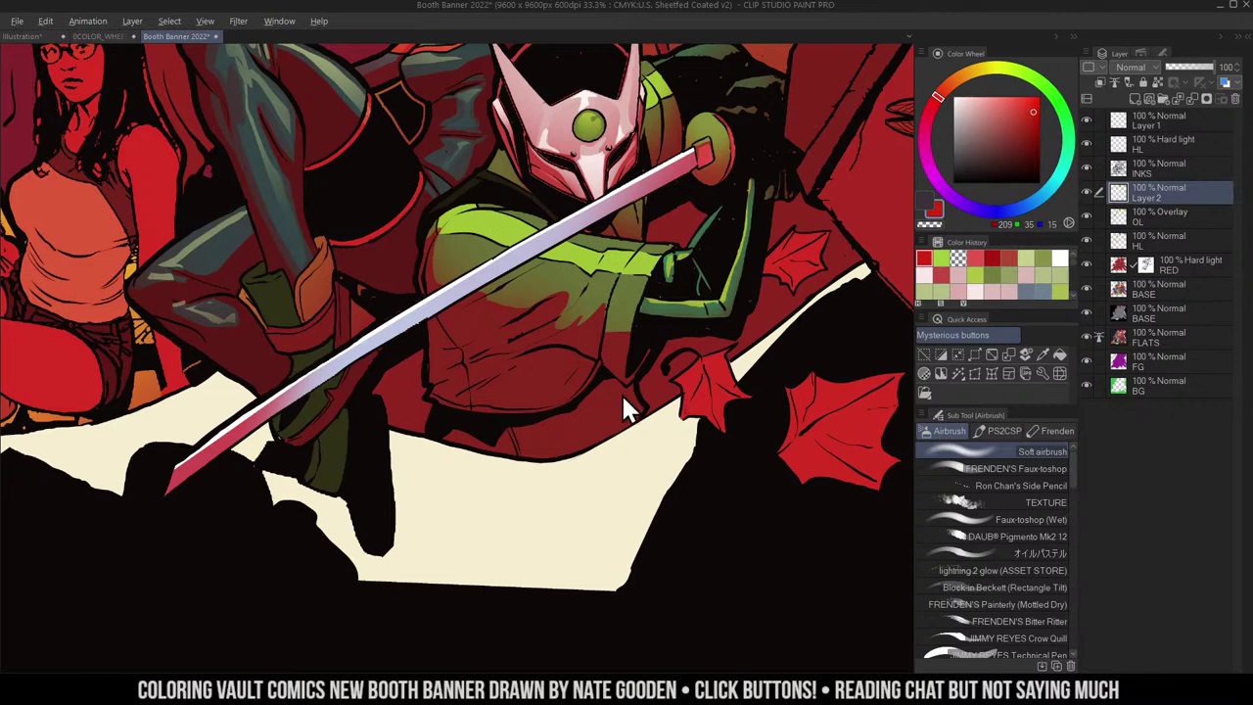
# - Lasso the jacket's lower folds and hem and airbrush a soft bright red glow over them on Layer 2
pyautogui.press('m')
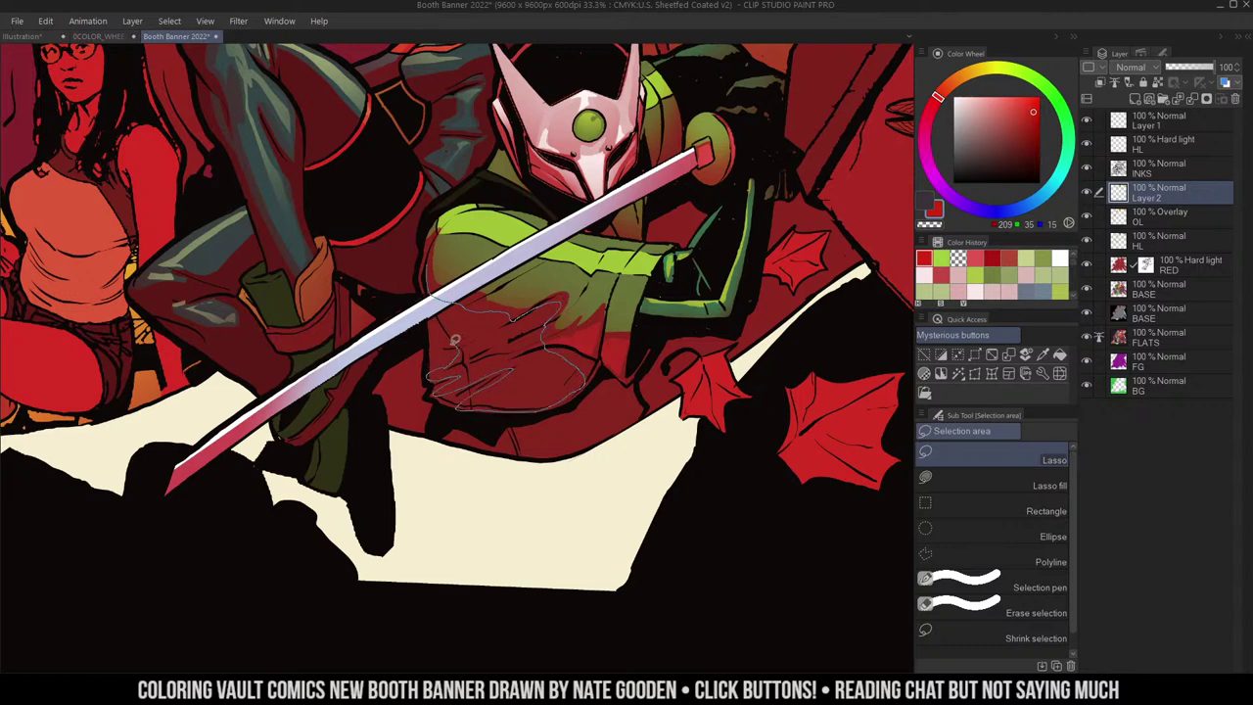
pyautogui.moveTo(446, 237); pyautogui.dragTo(446, 238)
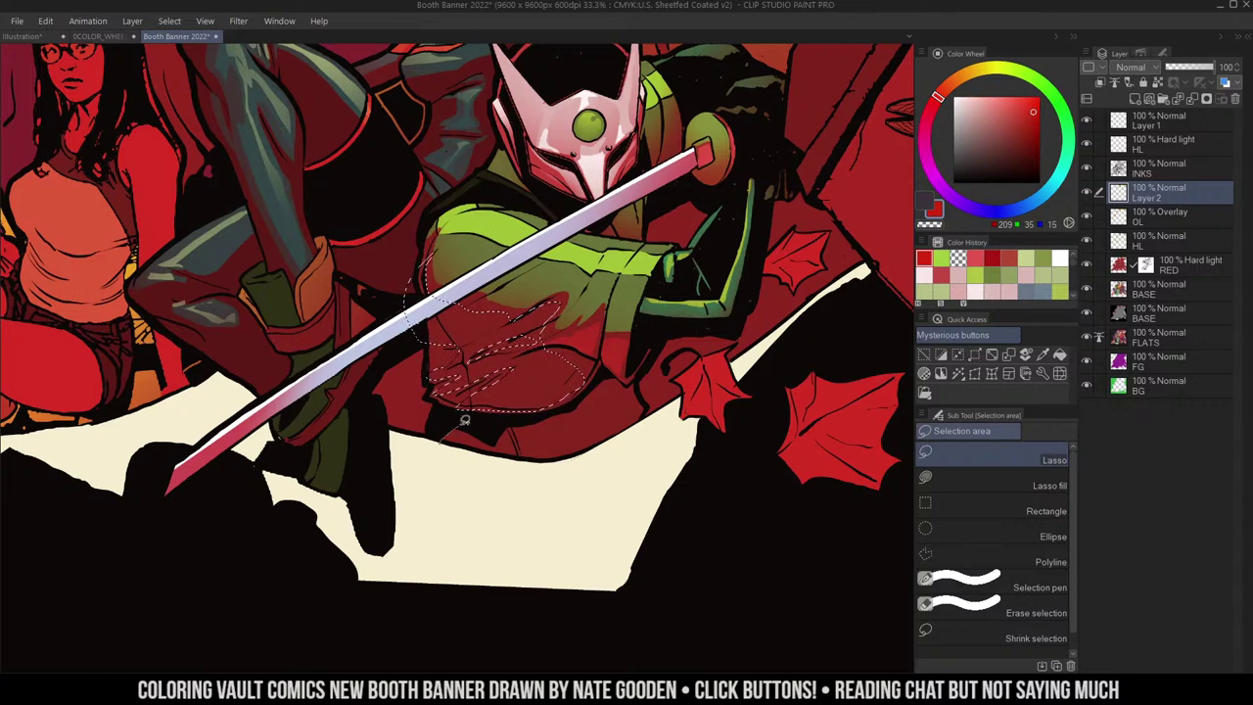
pyautogui.moveTo(522, 462); pyautogui.dragTo(519, 433)
pyautogui.press('/')
pyautogui.keyDown('alt'); pyautogui.click(663, 378); pyautogui.keyUp('alt')
pyautogui.hotkey('ctrl', 'd')
pyautogui.keyDown('alt'); pyautogui.click(647, 323); pyautogui.keyUp('alt')
pyautogui.press('b')
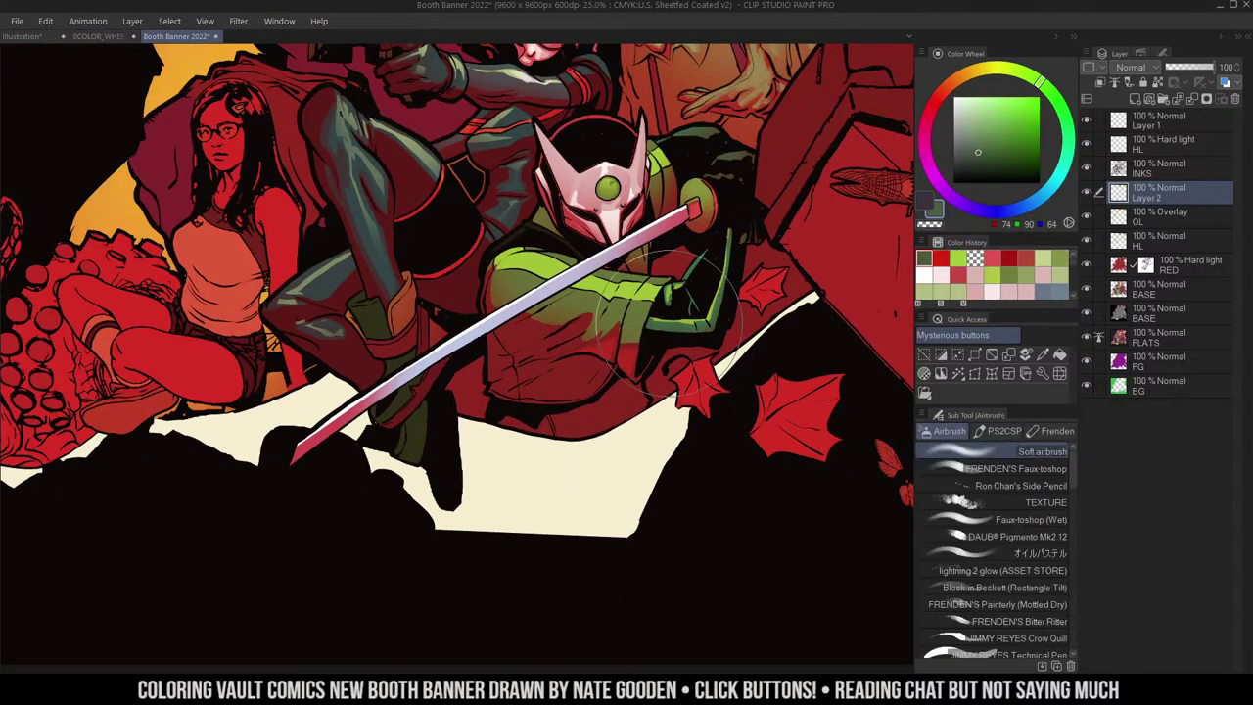
pyautogui.keyDown('alt'); pyautogui.click(672, 323); pyautogui.keyUp('alt')
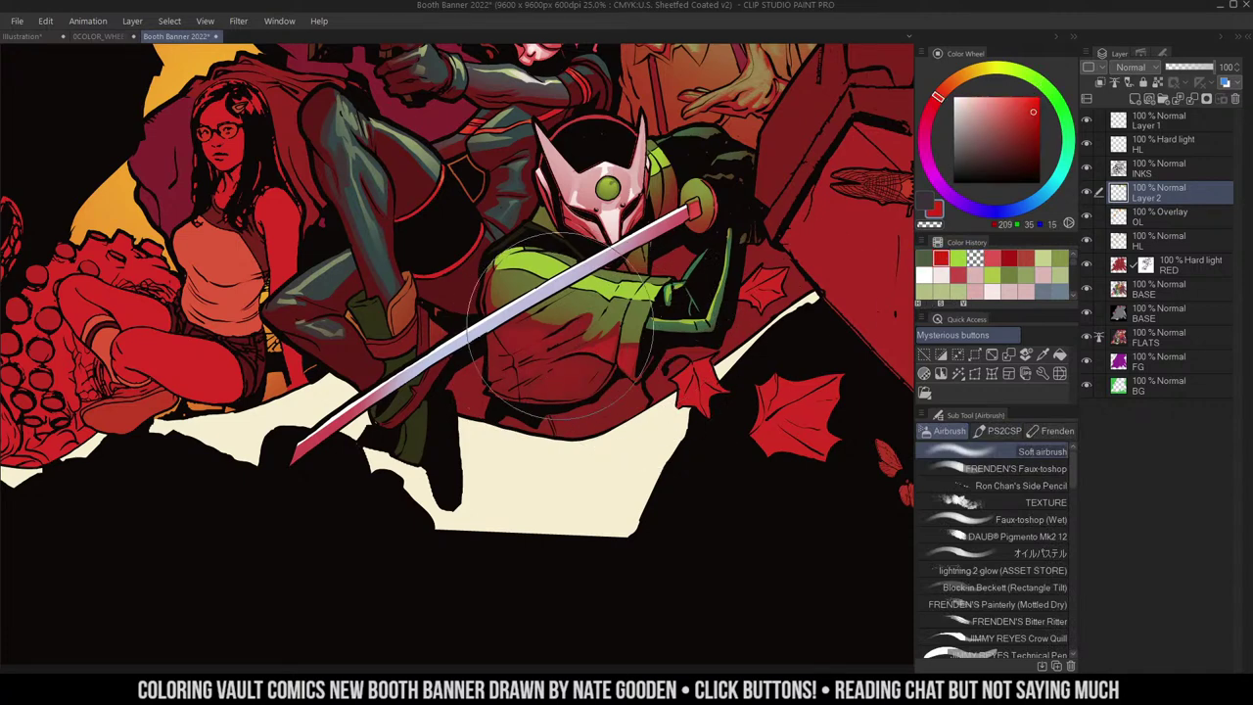
pyautogui.moveTo(560, 326); pyautogui.dragTo(580, 331)
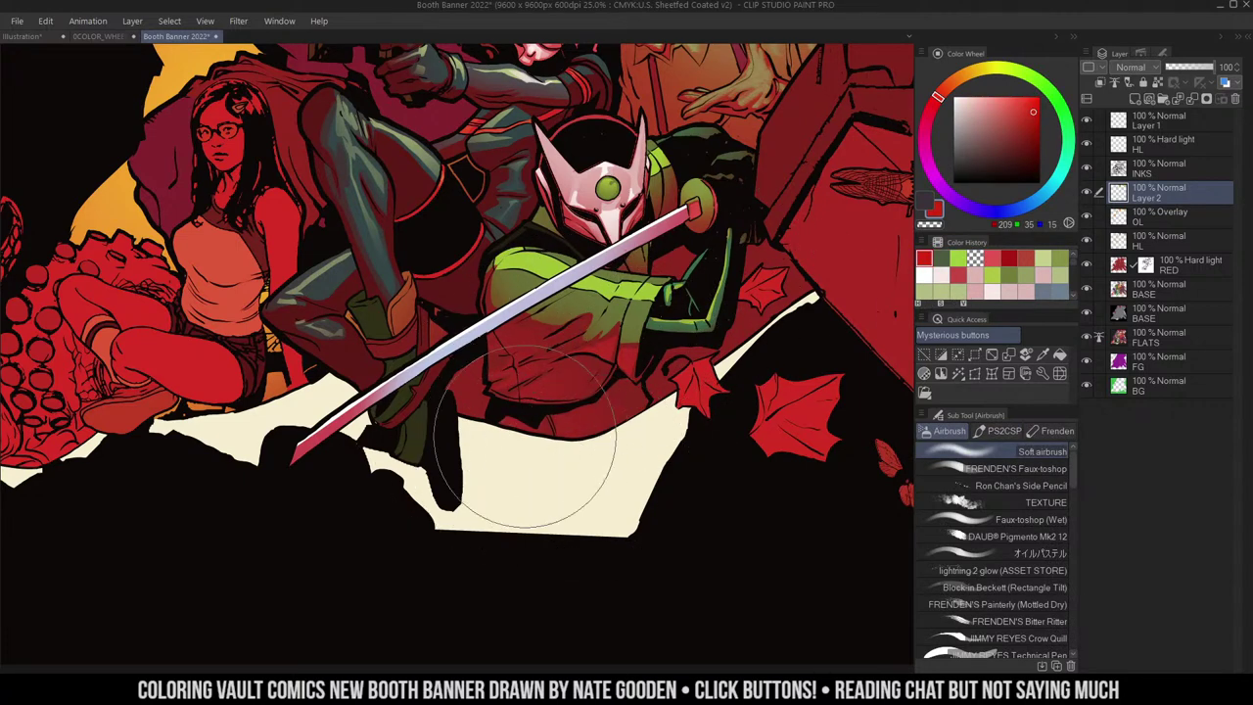
pyautogui.moveTo(713, 237); pyautogui.dragTo(722, 272)
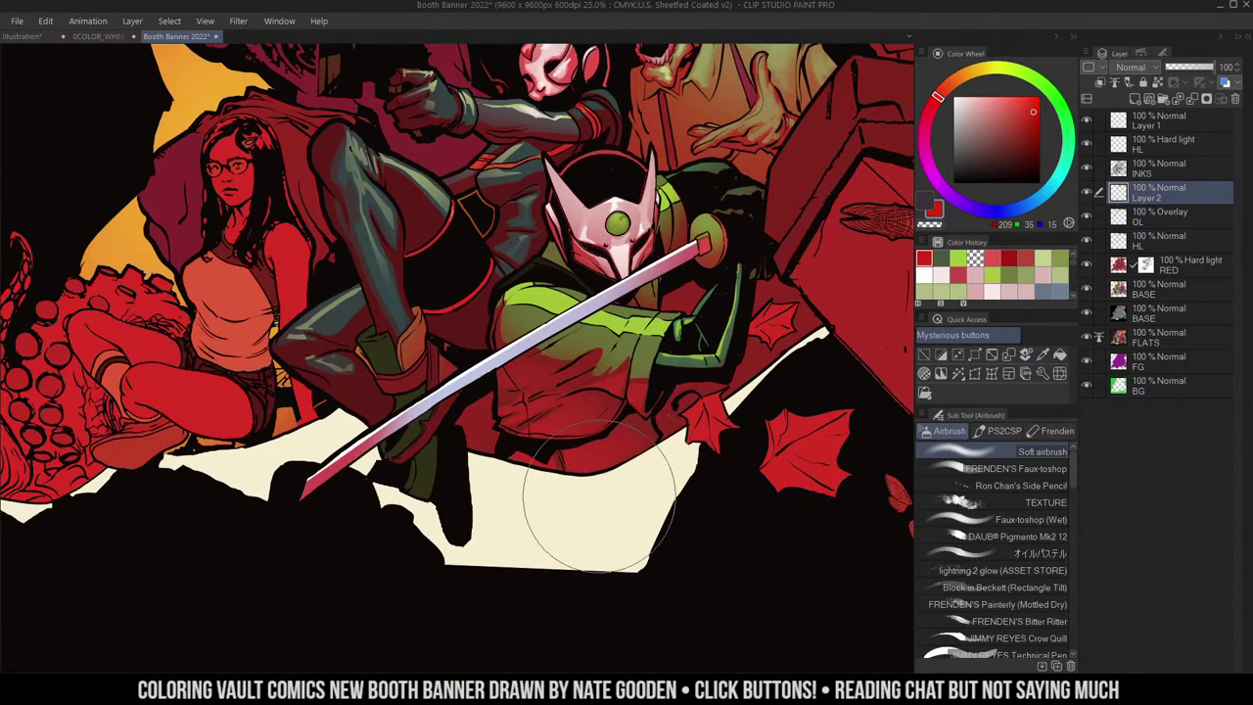
# - Lasso the shadowed rim along the gunner's shin, knee and lower thigh for red bounce light
pyautogui.moveTo(579, 223); pyautogui.dragTo(608, 270)
pyautogui.keyDown('ctrl'); pyautogui.click(580, 282); pyautogui.keyUp('ctrl')
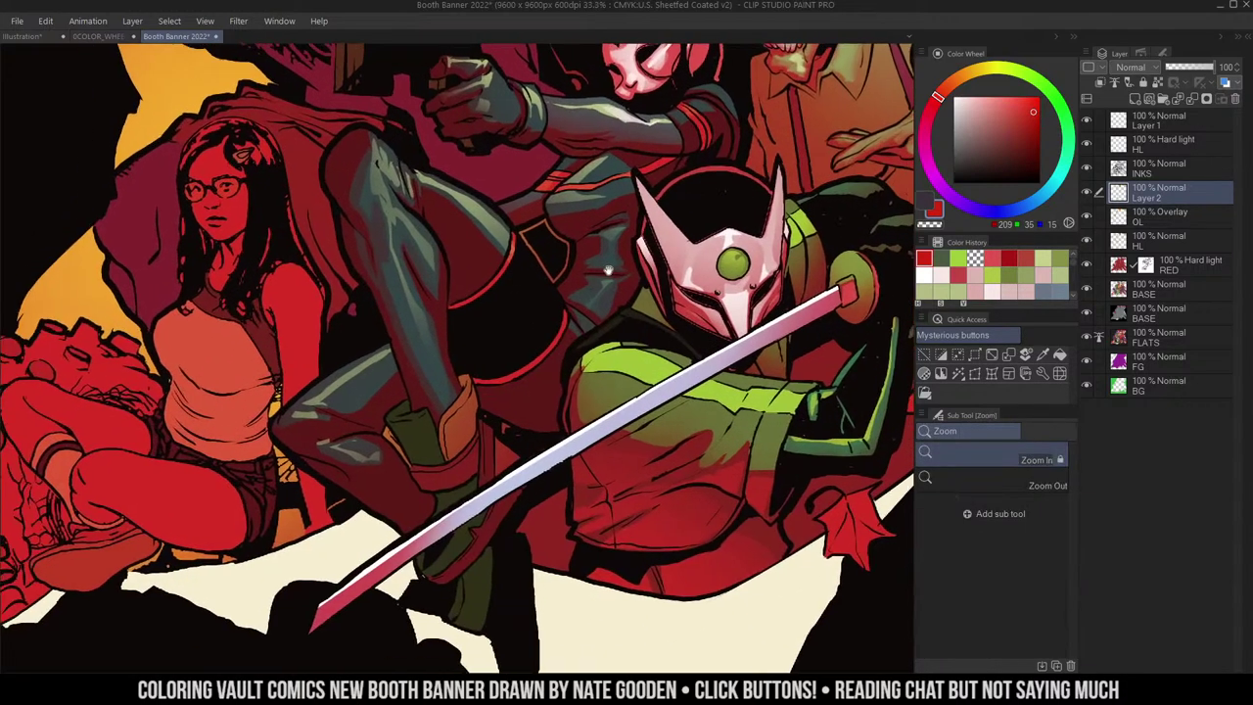
pyautogui.press('m')
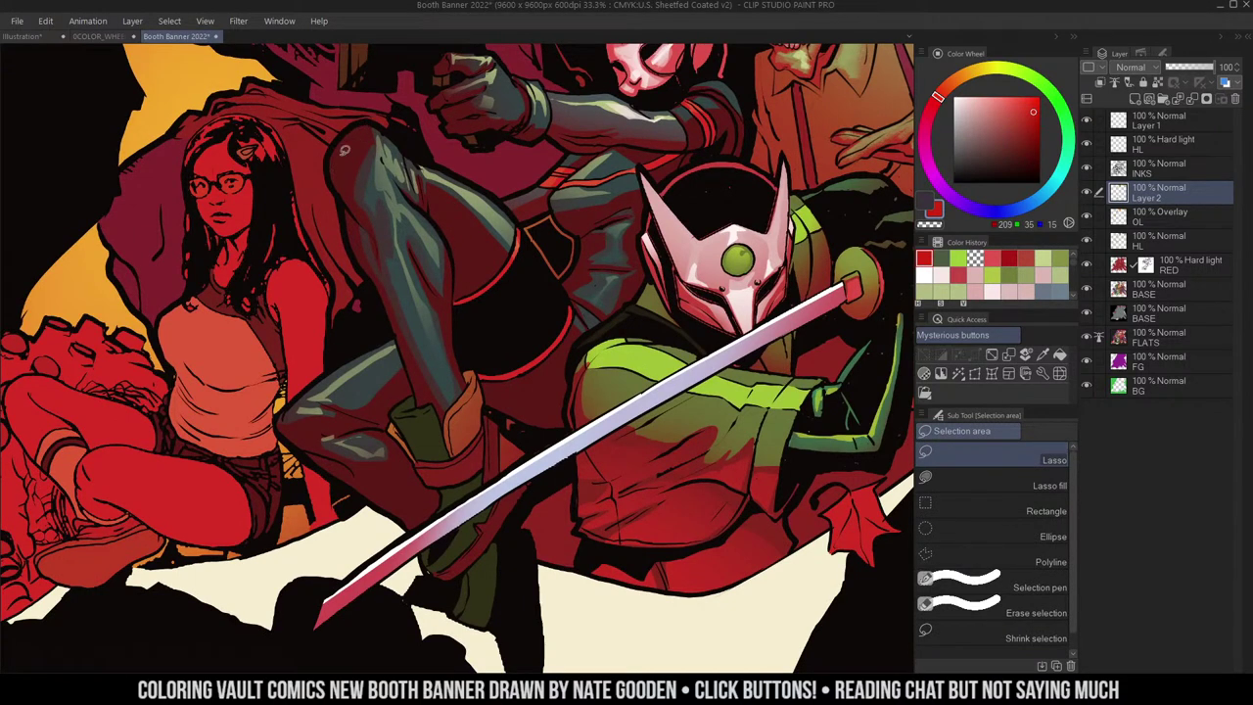
pyautogui.moveTo(336, 164); pyautogui.dragTo(363, 221)
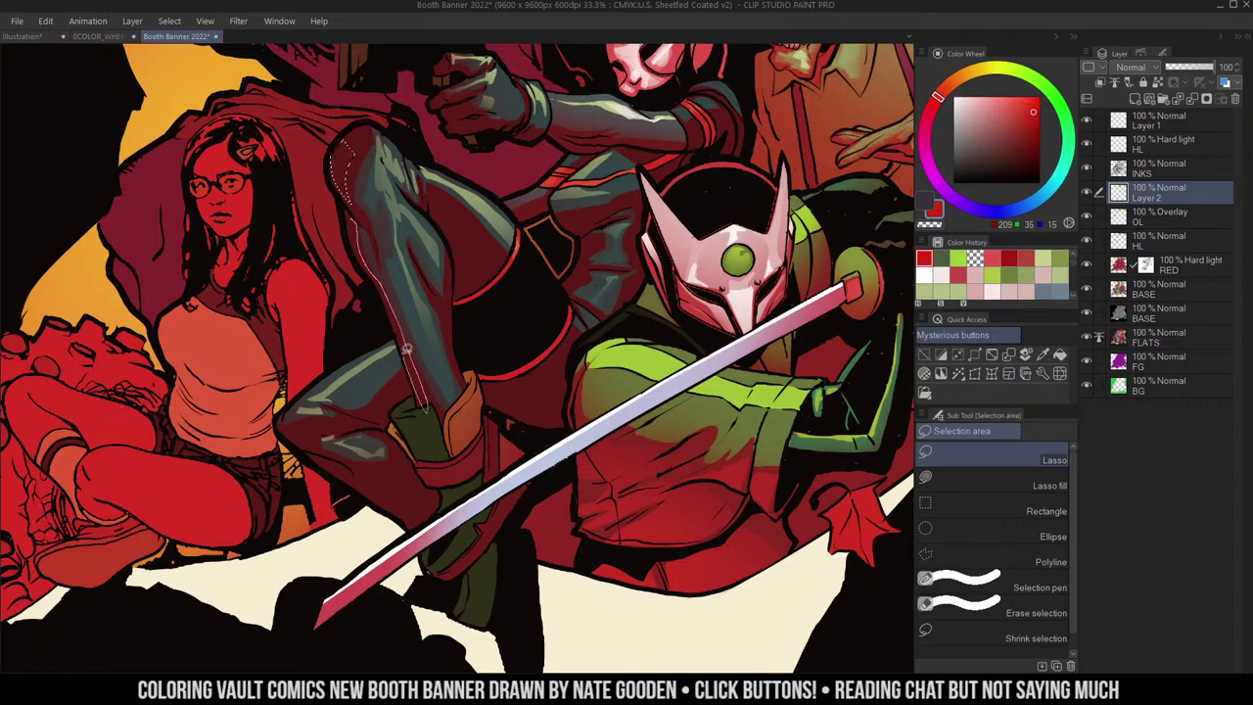
pyautogui.moveTo(369, 261); pyautogui.dragTo(350, 215)
pyautogui.moveTo(464, 231)
pyautogui.mouseDown()
pyautogui.moveTo(495, 202)
pyautogui.moveTo(598, 176)
pyautogui.moveTo(632, 151)
pyautogui.mouseUp()
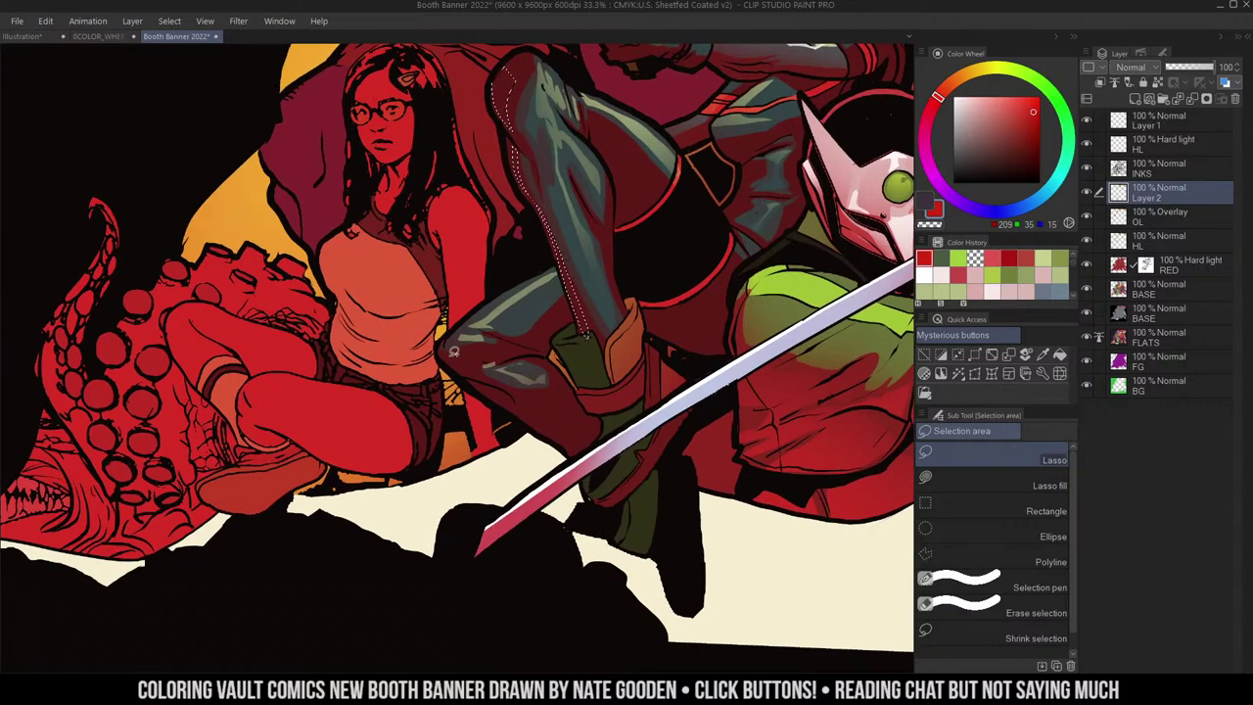
pyautogui.moveTo(453, 350)
pyautogui.mouseDown()
pyautogui.moveTo(507, 342)
pyautogui.moveTo(448, 362)
pyautogui.mouseUp()
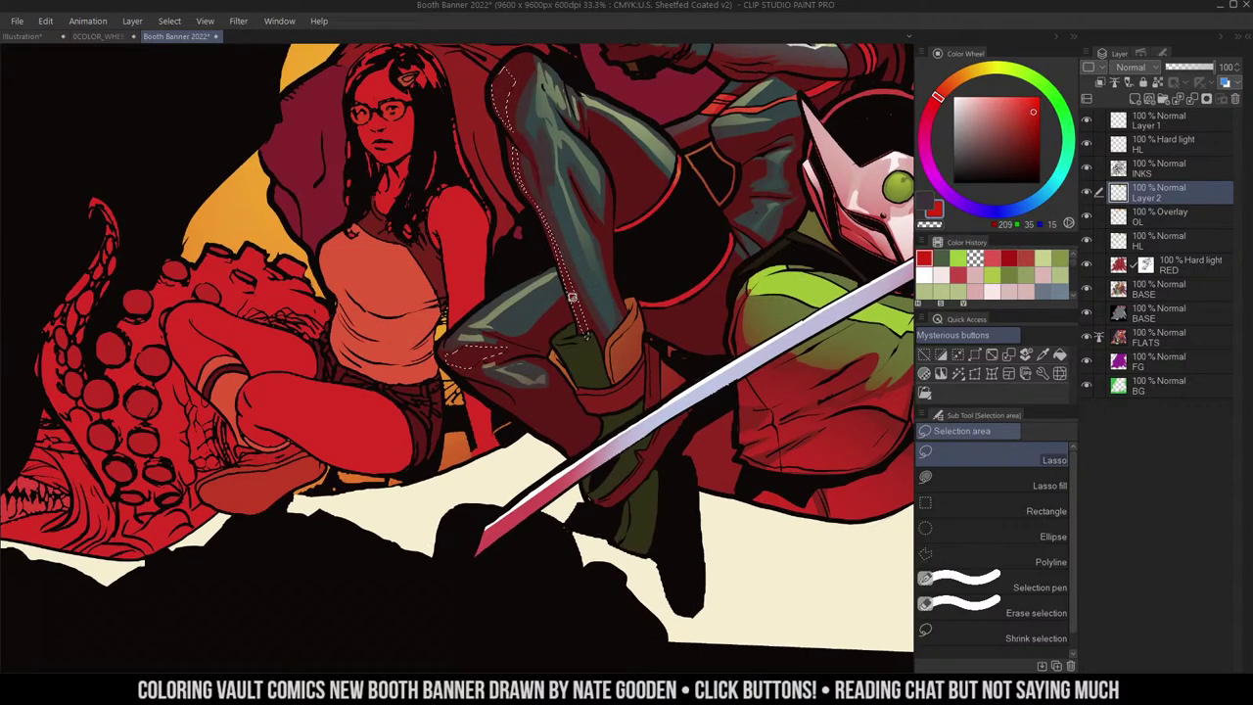
pyautogui.moveTo(522, 338)
pyautogui.mouseDown()
pyautogui.moveTo(547, 321)
pyautogui.moveTo(524, 336)
pyautogui.mouseUp()
pyautogui.moveTo(521, 390)
pyautogui.mouseDown()
pyautogui.moveTo(495, 383)
pyautogui.moveTo(587, 453)
pyautogui.moveTo(534, 387)
pyautogui.moveTo(493, 383)
pyautogui.mouseUp()
# - Airbrush the selected rims of the gunner's legs on Layer 2 with a darker red (156, 43, 21) sampled from the jacket
pyautogui.hotkey('ctrl', 'd')
pyautogui.press('b')
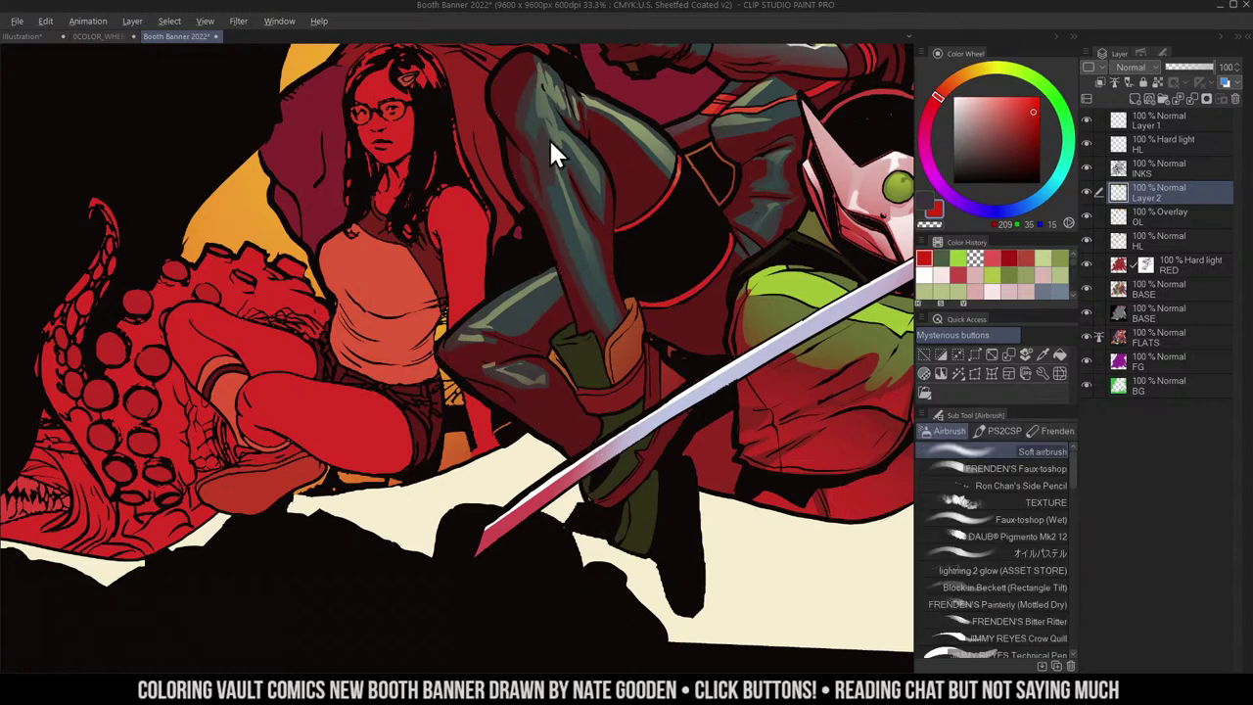
pyautogui.keyDown('alt'); pyautogui.click(799, 374); pyautogui.keyUp('alt')
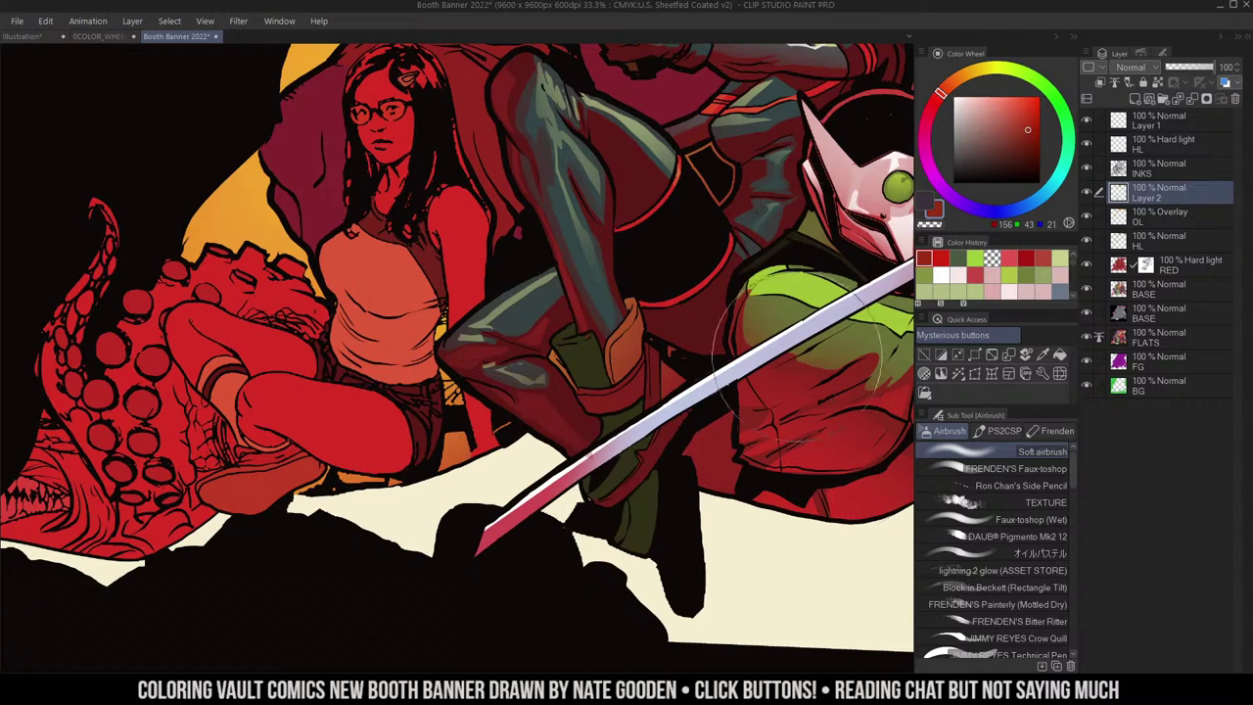
pyautogui.moveTo(757, 391); pyautogui.dragTo(748, 344)
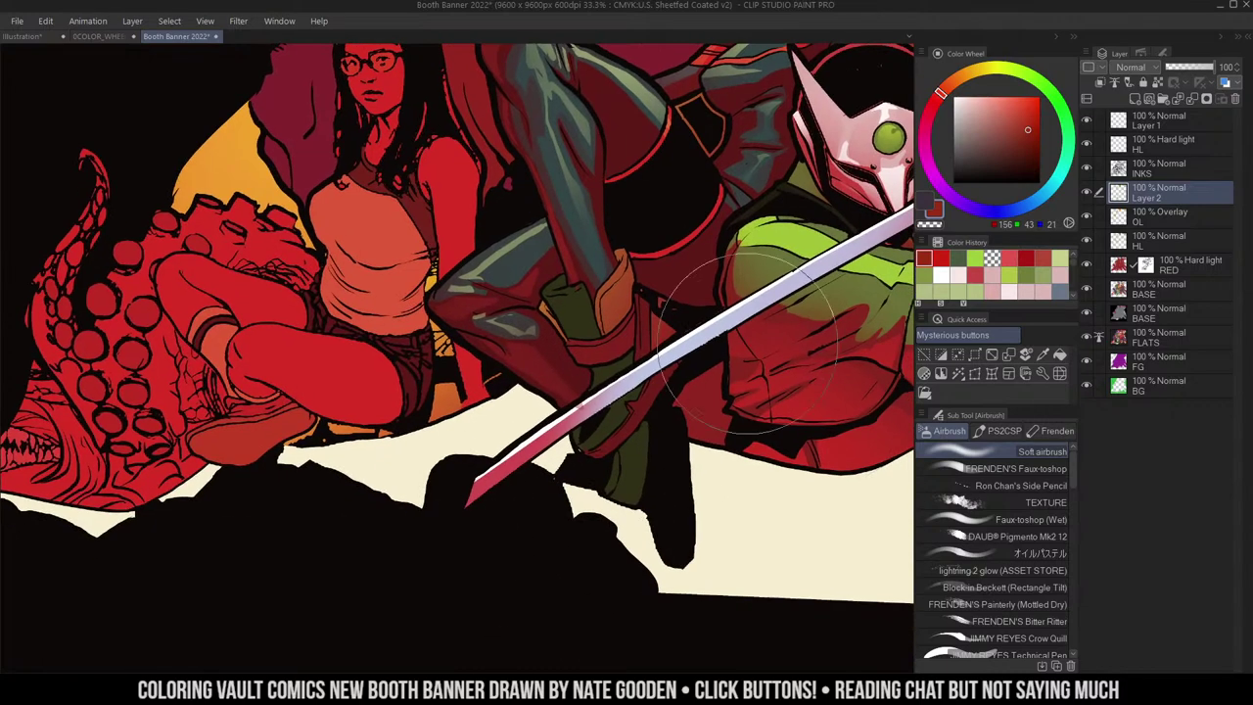
# - Lasso the underside of the gunner's thigh and hip on Layer 2 for the dark red bounce glow, and clear the selection
pyautogui.hotkey('ctrl', '-')
pyautogui.moveTo(674, 245); pyautogui.dragTo(641, 351)
pyautogui.click(618, 329)
pyautogui.press('m')
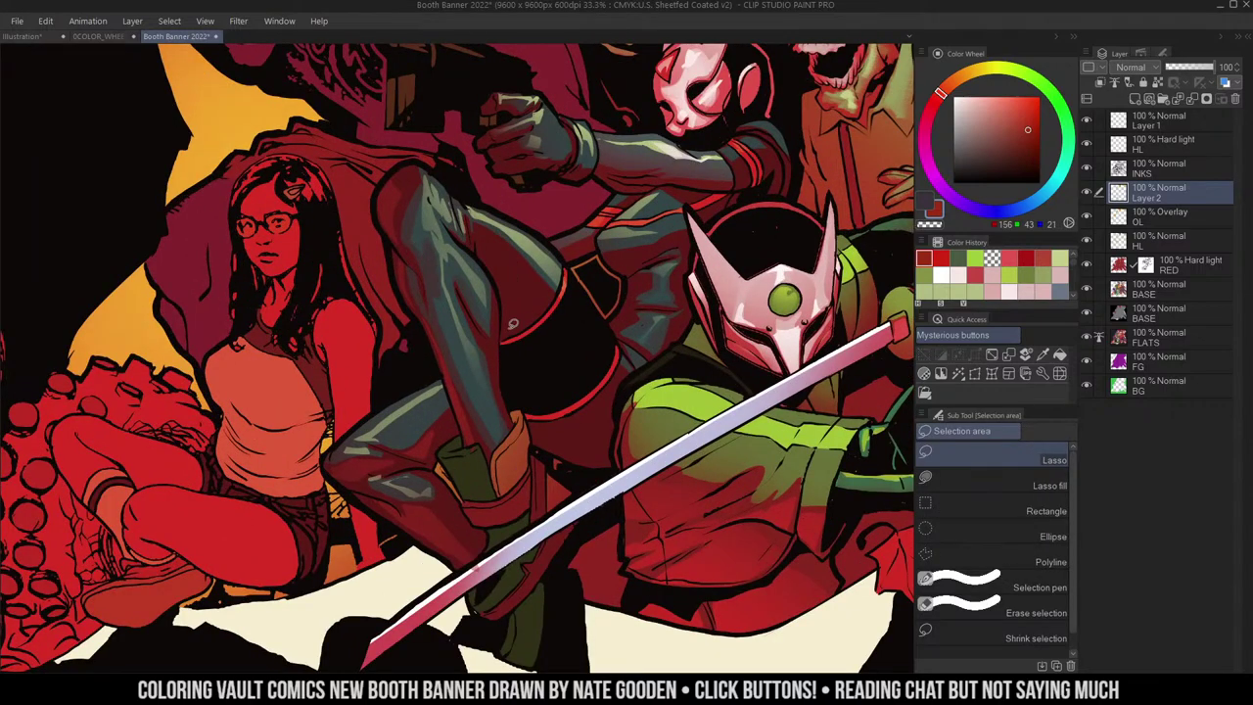
pyautogui.moveTo(504, 346); pyautogui.dragTo(542, 356)
pyautogui.press('w')
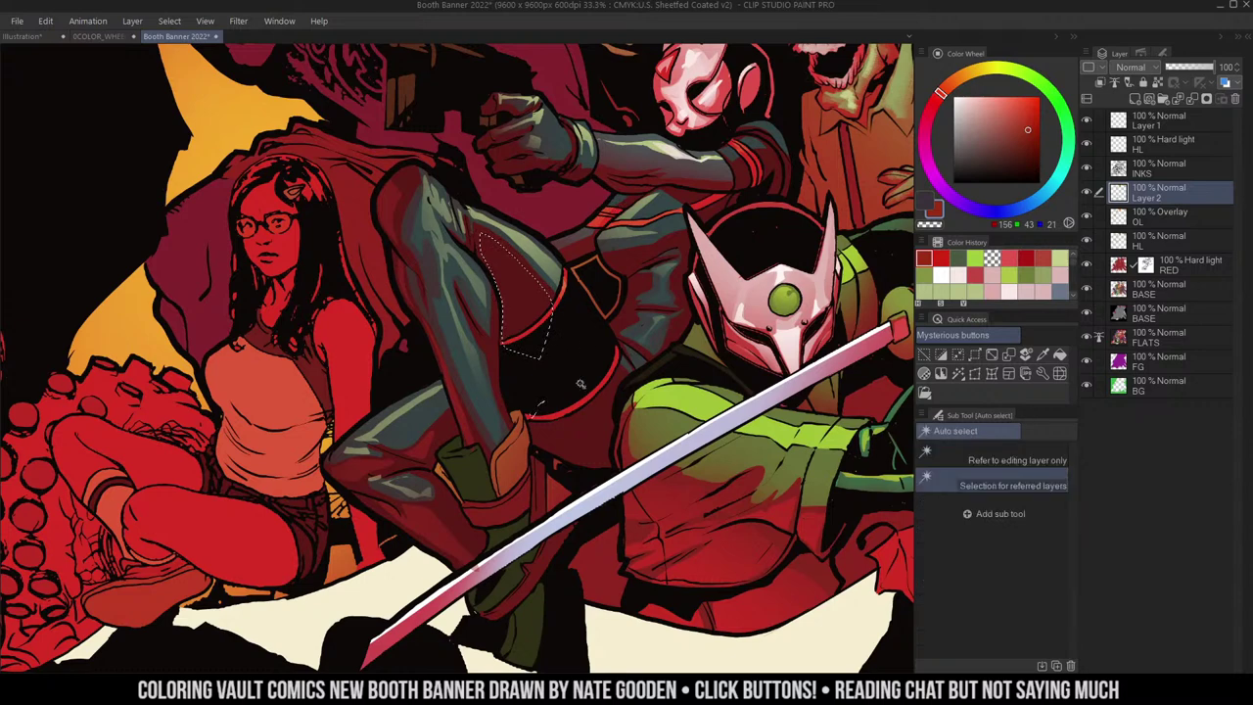
pyautogui.press('m')
pyautogui.moveTo(539, 396); pyautogui.dragTo(560, 449)
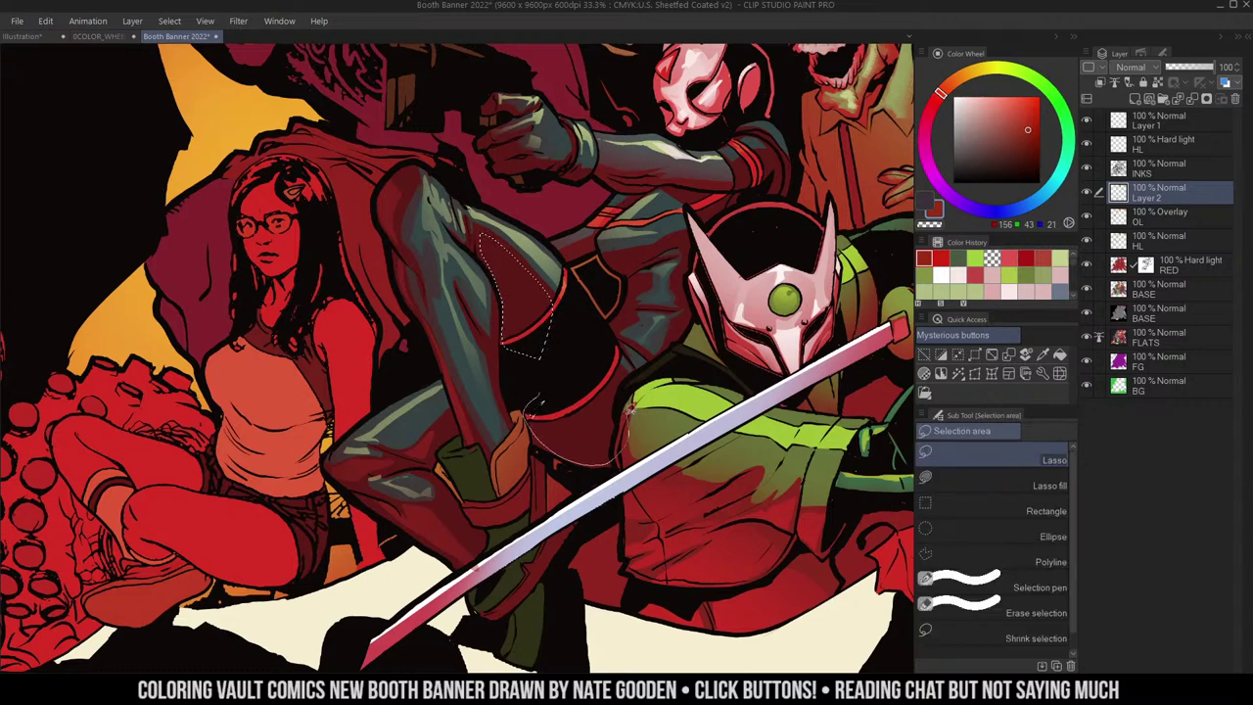
pyautogui.moveTo(629, 409); pyautogui.dragTo(613, 359)
pyautogui.press('w')
pyautogui.hotkey('ctrl', 'd')
pyautogui.press('b')
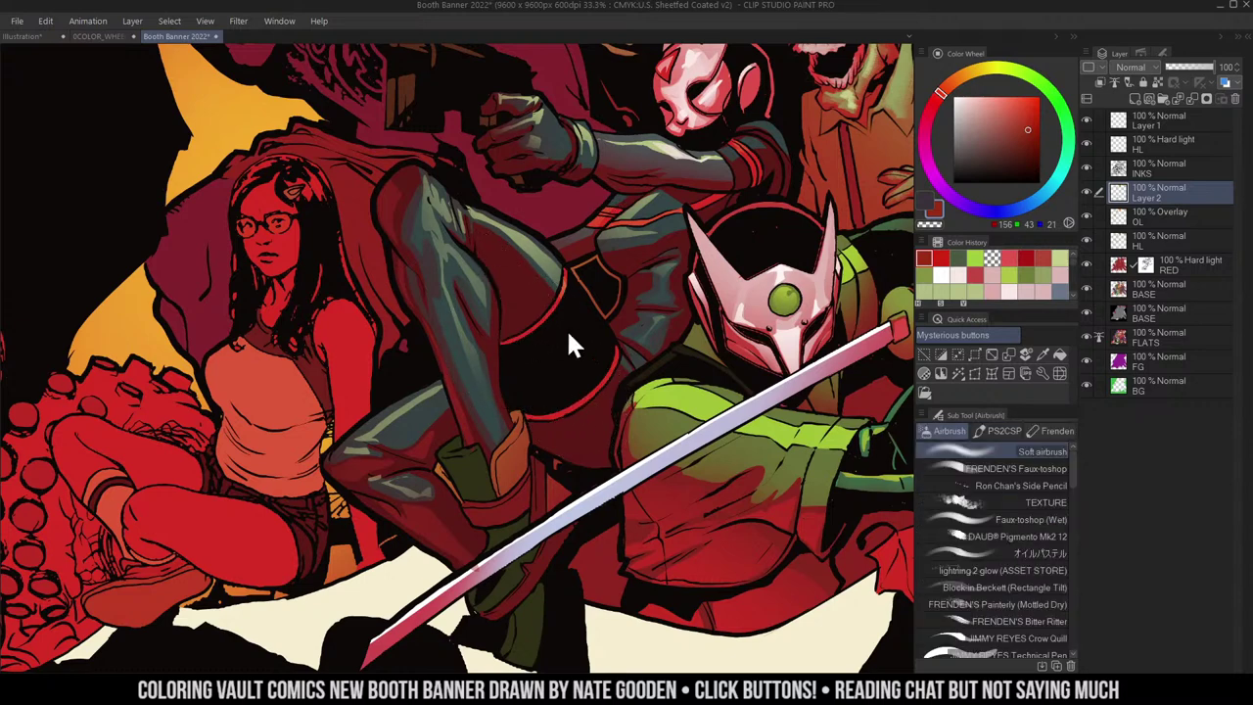
# - Examine the gunner's red bounce light close up and against the surrounding figures of the banner
pyautogui.moveTo(573, 358)
pyautogui.mouseDown()
pyautogui.moveTo(562, 372)
pyautogui.moveTo(534, 311)
pyautogui.mouseUp()
pyautogui.hotkey('ctrl', 'space')
pyautogui.keyDown('alt'); pyautogui.click(589, 284); pyautogui.keyUp('alt')
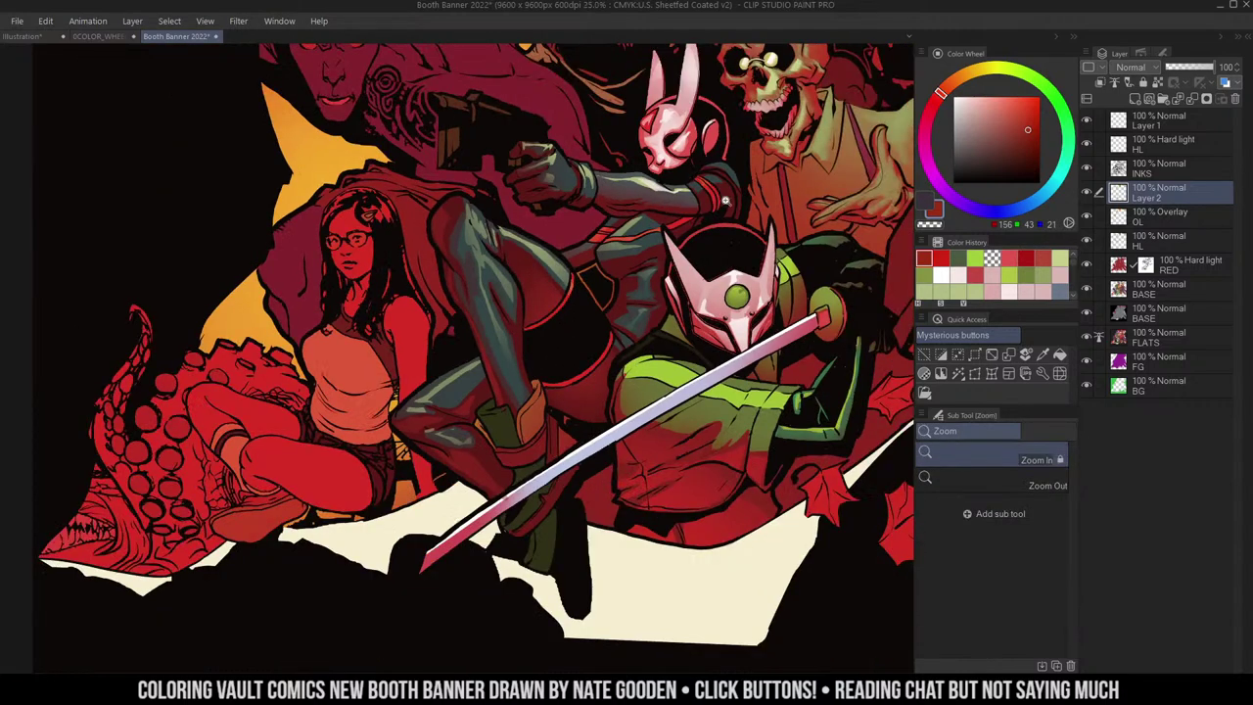
pyautogui.click(621, 279)
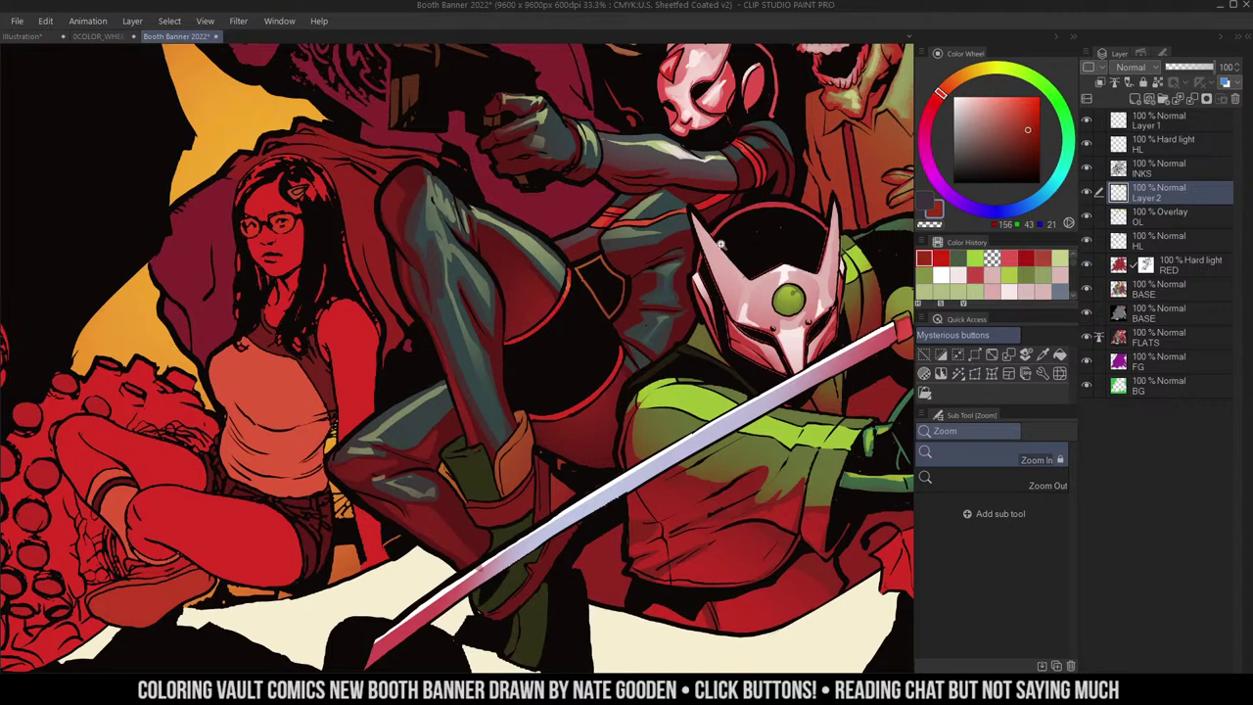
pyautogui.keyDown('alt'); pyautogui.click(758, 225); pyautogui.keyUp('alt')
pyautogui.keyDown('alt'); pyautogui.click(722, 233); pyautogui.keyUp('alt')
pyautogui.keyDown('alt'); pyautogui.click(750, 238); pyautogui.keyUp('alt')
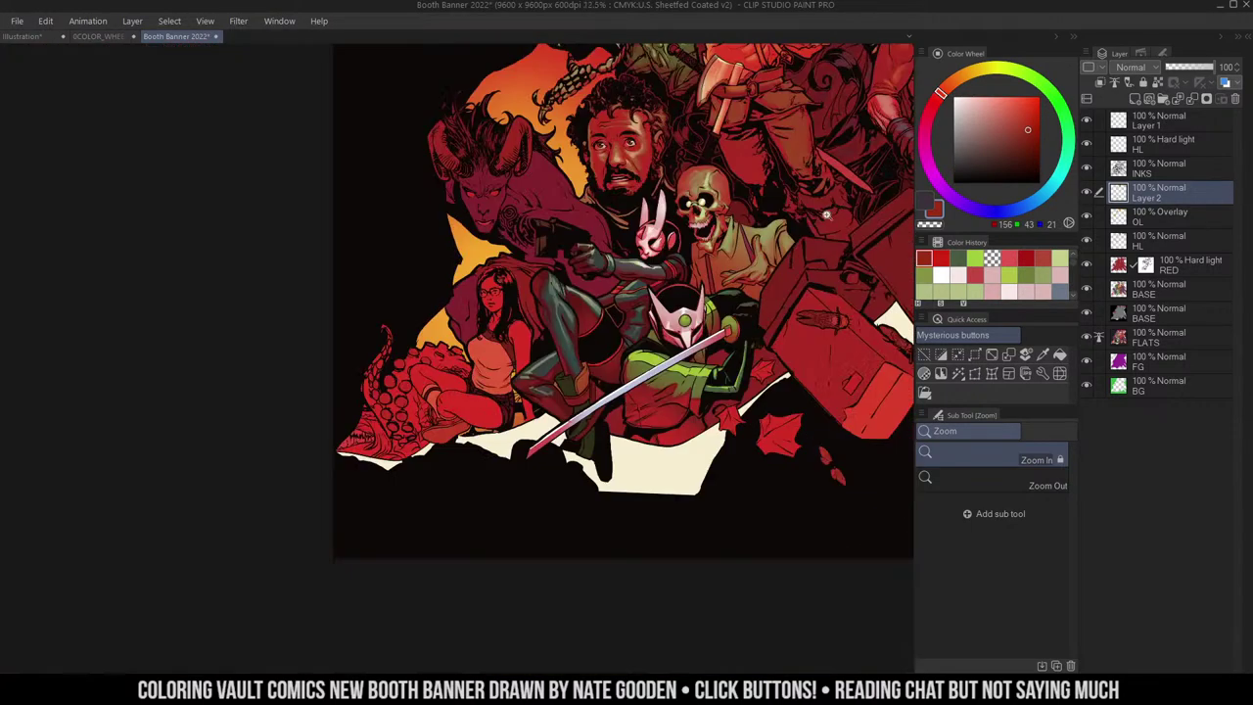
pyautogui.moveTo(825, 213); pyautogui.dragTo(713, 298)
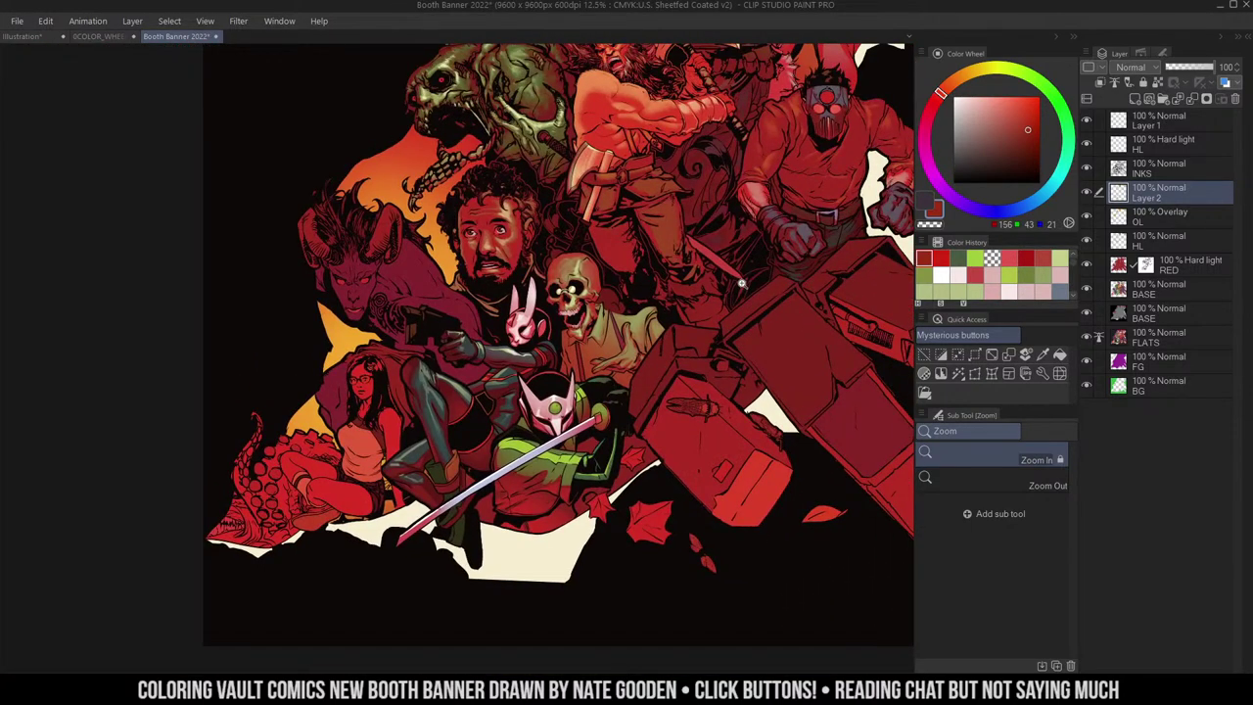
pyautogui.moveTo(651, 365); pyautogui.dragTo(672, 311)
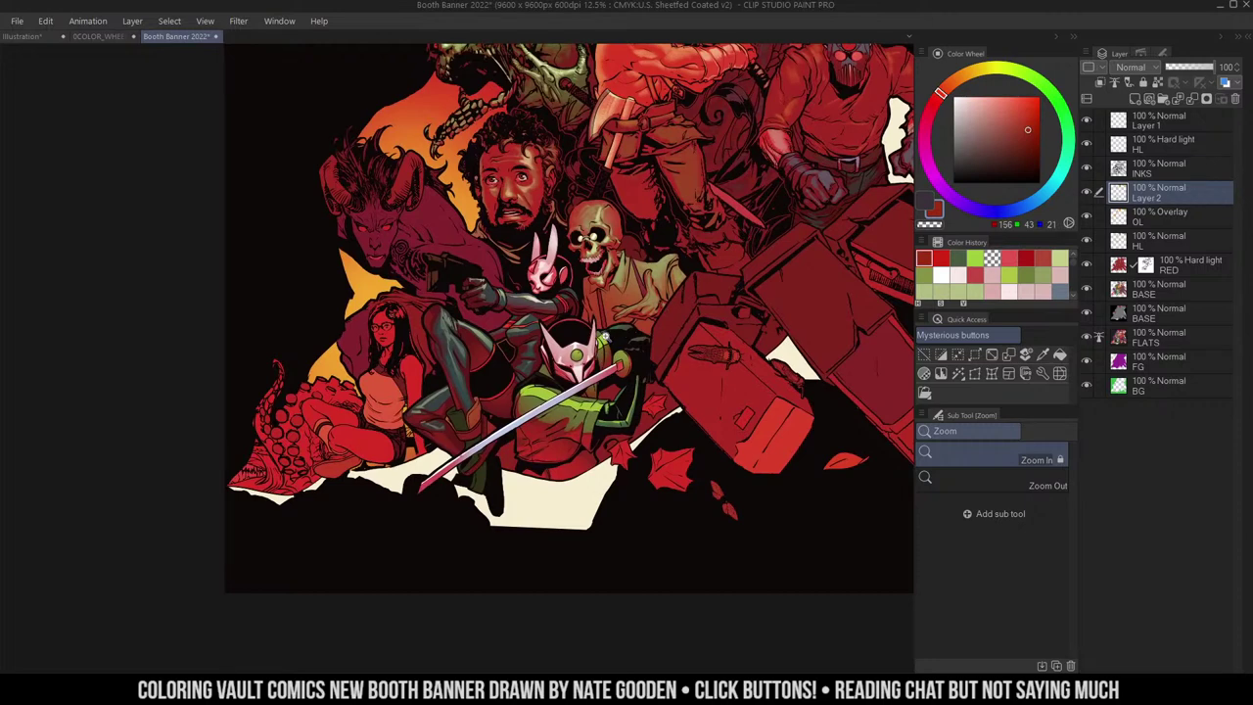
# - Airbrush orange (247, 163, 49), sampled from the background, into the gap between the gunner's boot and the swordsman's jacket on Layer 2
pyautogui.press('w')
pyautogui.press('b')
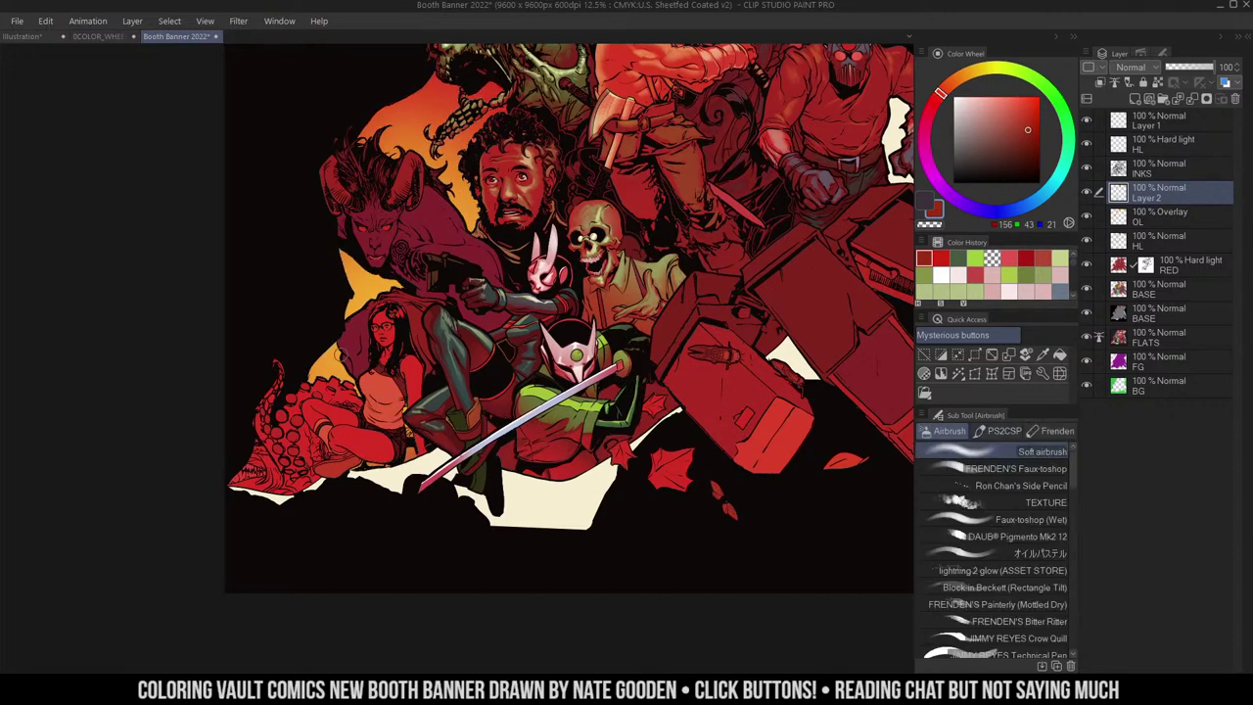
pyautogui.keyDown('alt'); pyautogui.click(366, 290); pyautogui.keyUp('alt')
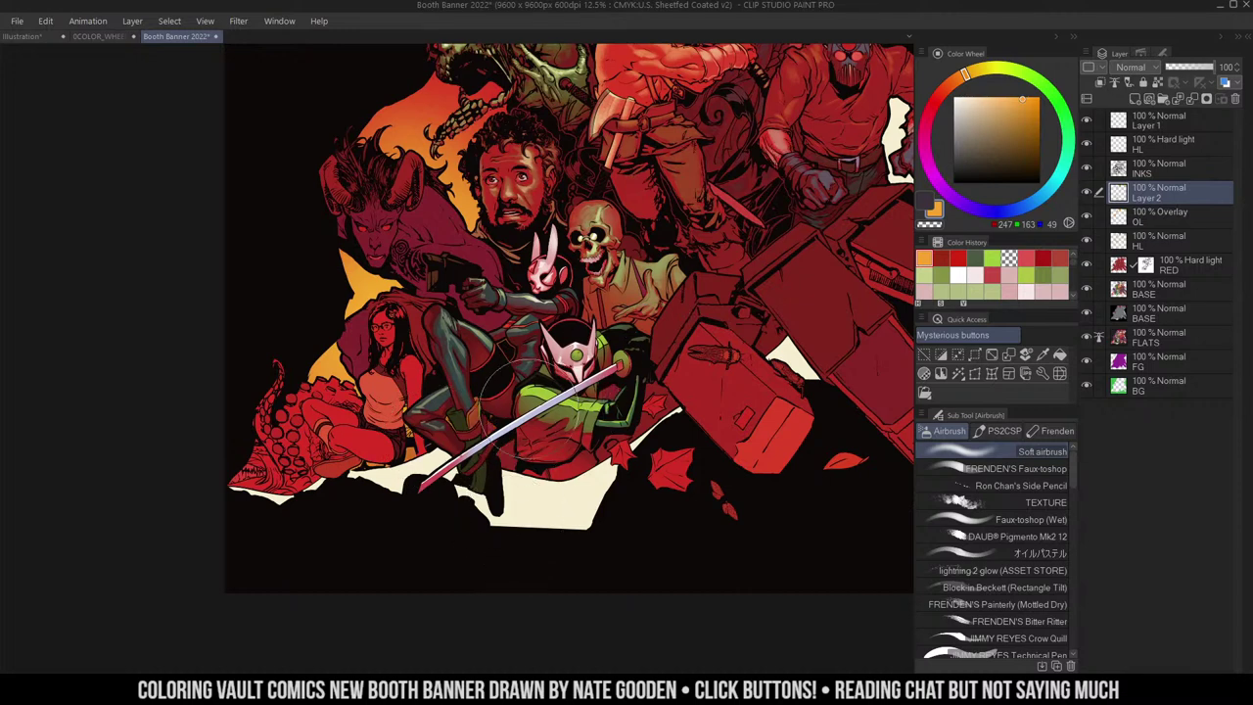
pyautogui.moveTo(509, 411); pyautogui.dragTo(520, 503)
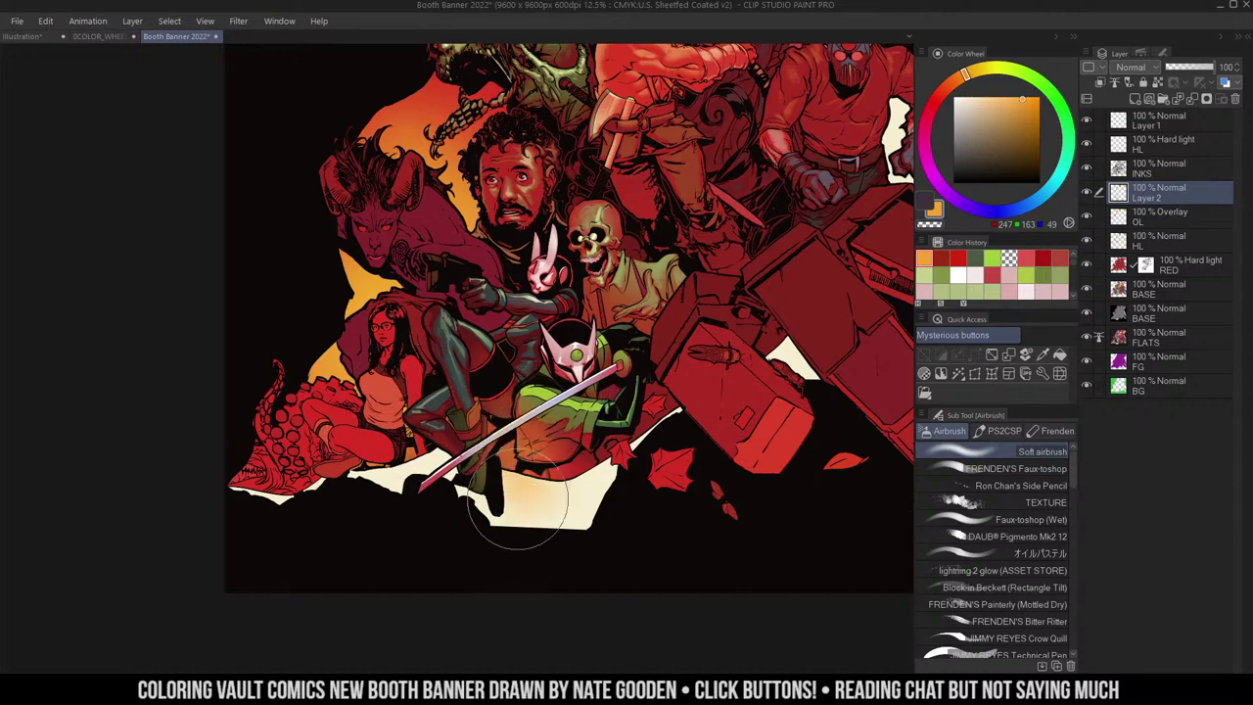
pyautogui.hotkey('ctrl', 'z')
pyautogui.press('m')
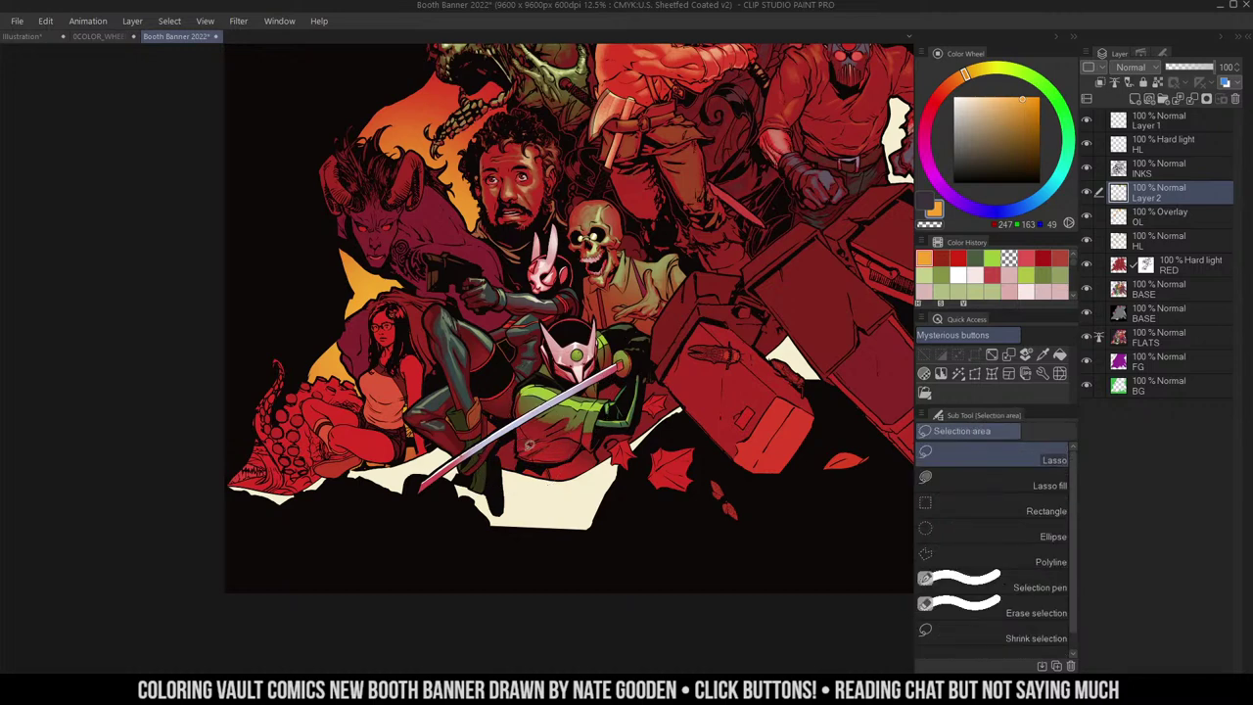
pyautogui.press('w')
pyautogui.click(529, 448)
pyautogui.press('b')
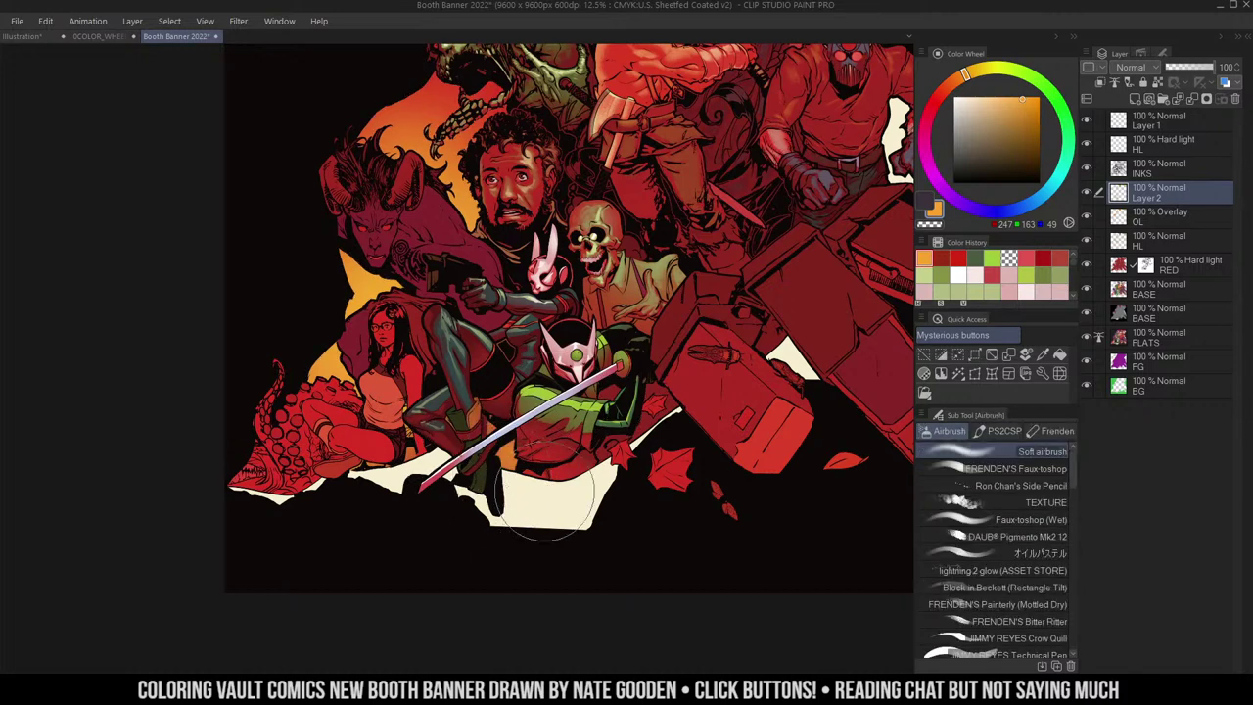
pyautogui.scroll(-1, 545, 488)
pyautogui.press('w')
pyautogui.hotkey('ctrl', 'd')
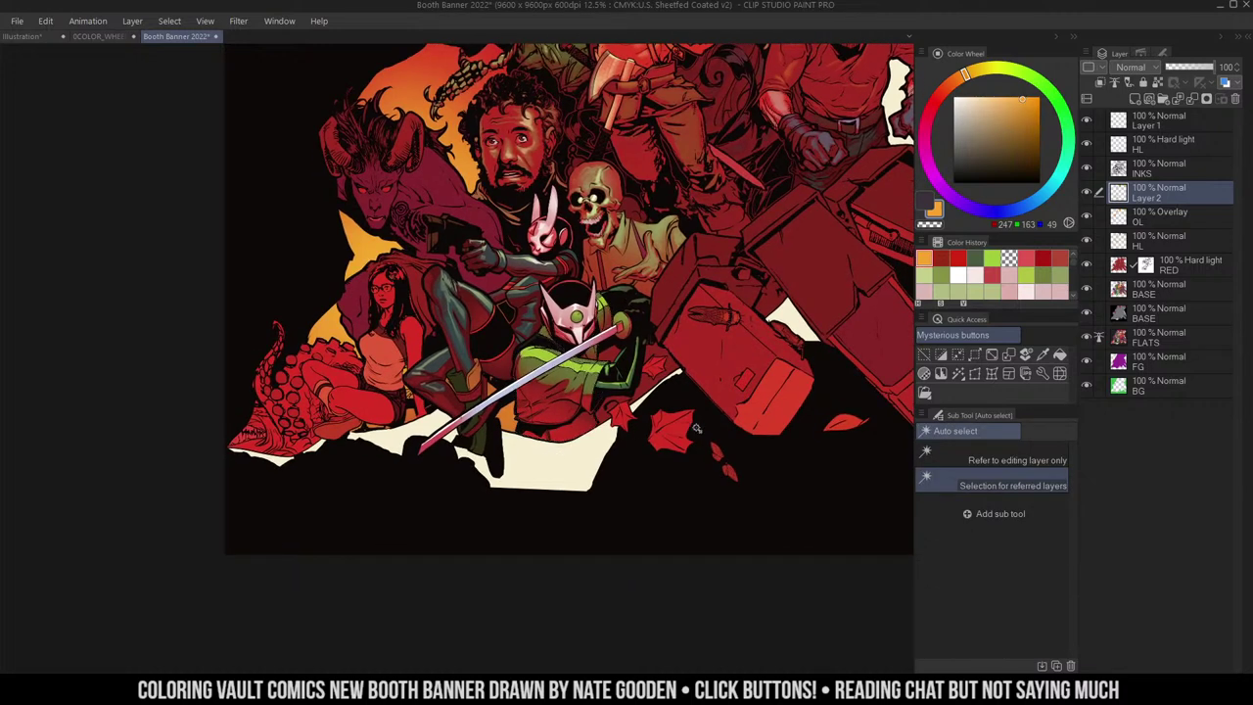
# - Select the swordsman's jacket area and isolate Layer 2 to check which red paint falls inside the selection
pyautogui.keyDown('alt'); pyautogui.click(1088, 191); pyautogui.keyUp('alt')
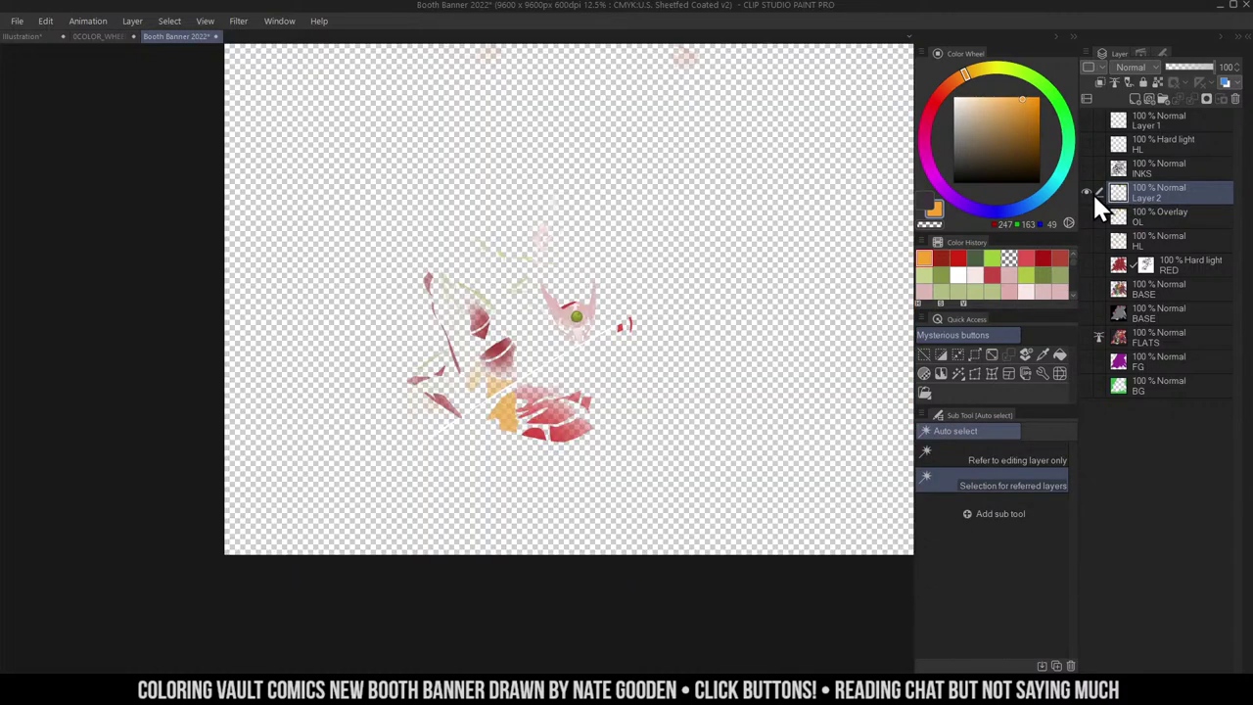
pyautogui.hotkey('ctrl', 'space')
pyautogui.click(563, 412)
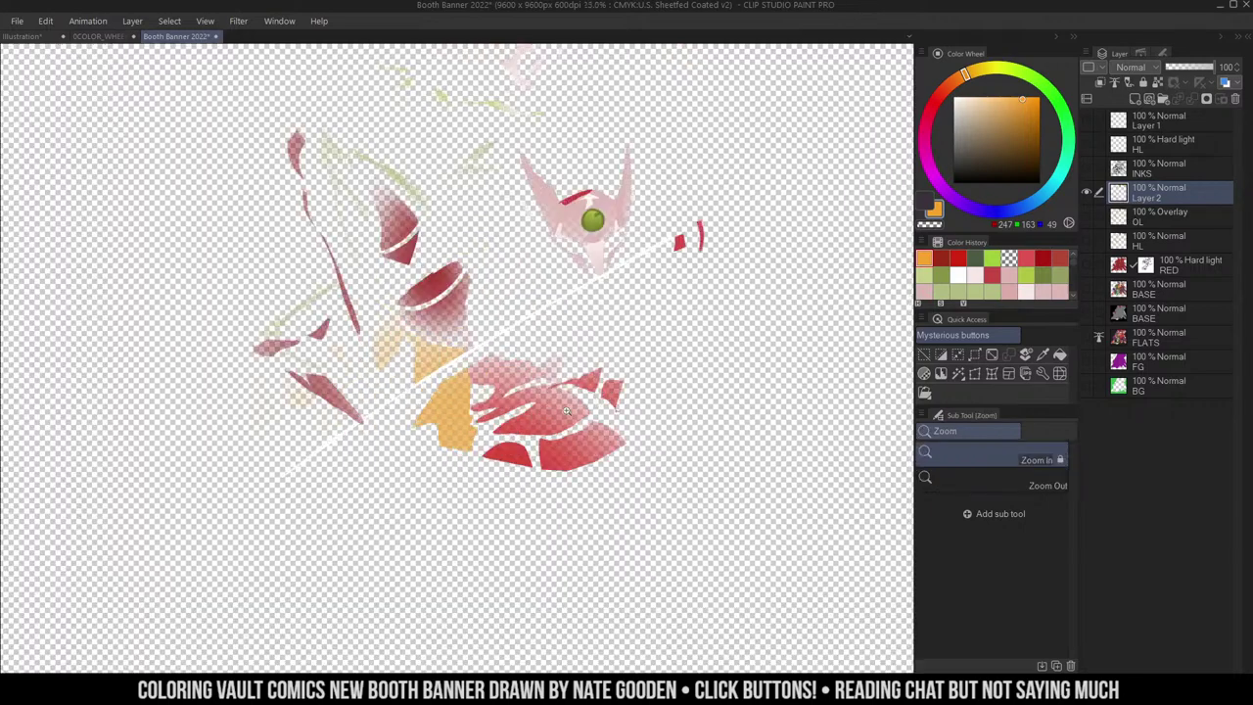
pyautogui.keyDown('alt'); pyautogui.click(1088, 190); pyautogui.keyUp('alt')
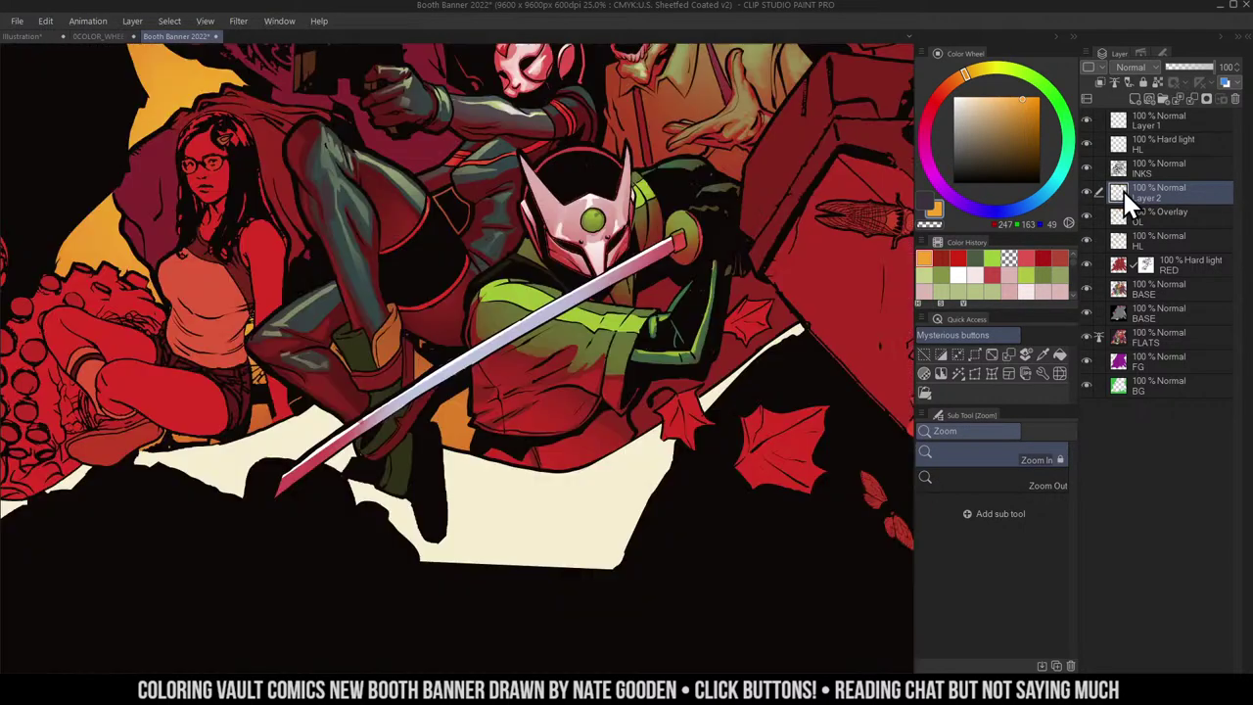
pyautogui.keyDown('ctrl'); pyautogui.click(1121, 192); pyautogui.keyUp('ctrl')
pyautogui.keyDown('alt'); pyautogui.click(1089, 190); pyautogui.keyUp('alt')
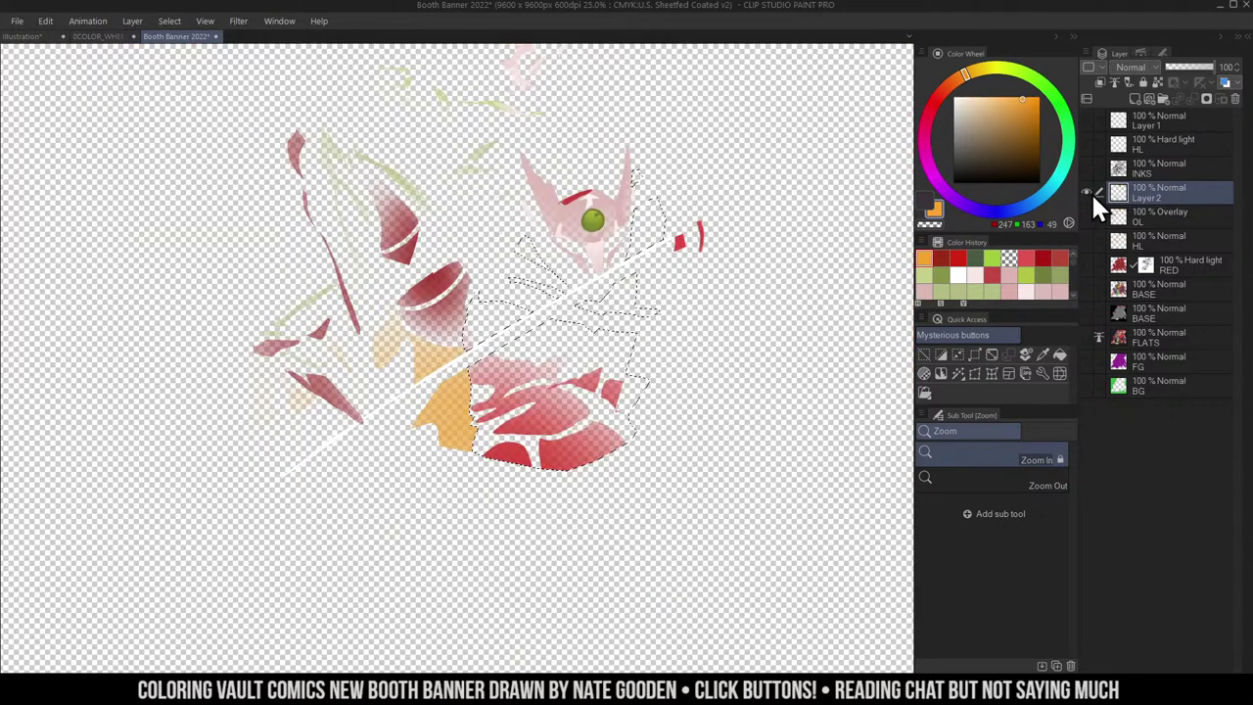
pyautogui.keyDown('alt'); pyautogui.click(1091, 191); pyautogui.keyUp('alt')
# - Shift the hue of the selected red jacket glow to 23 with Hue/Saturation/Luminosity and clear the selection
pyautogui.hotkey('ctrl', 'd')
pyautogui.hotkey('ctrl', 'u')
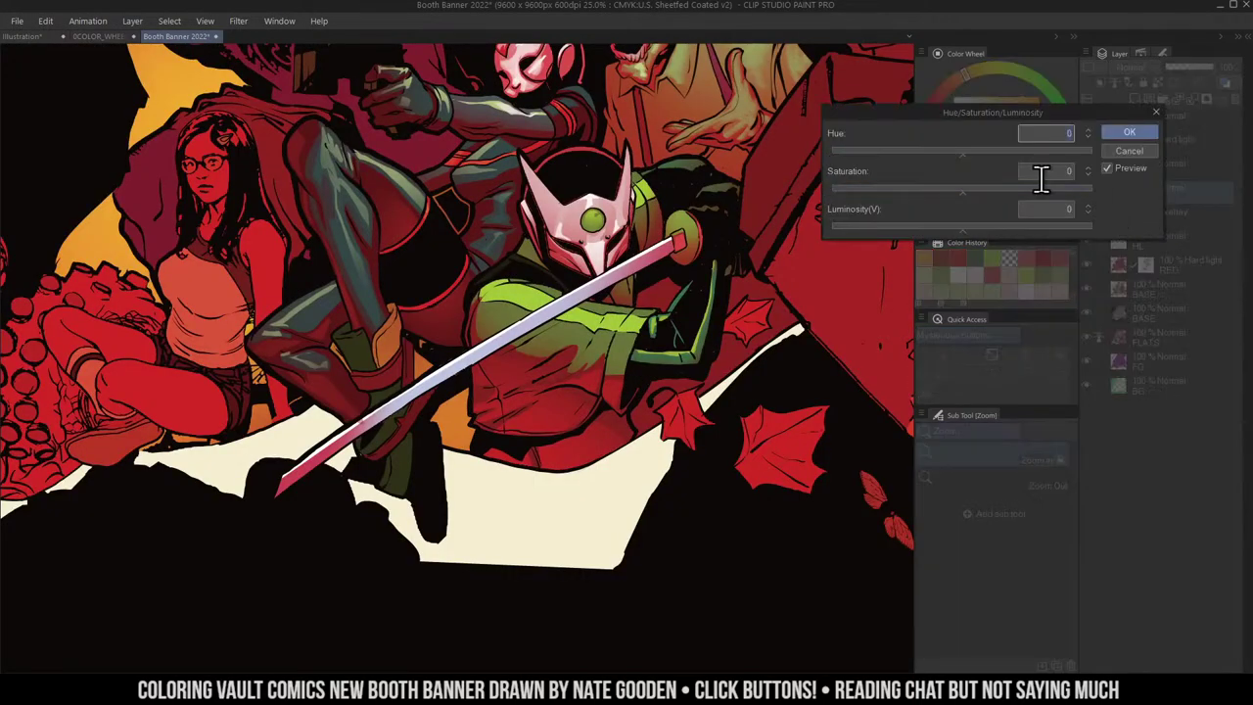
pyautogui.click(956, 155)
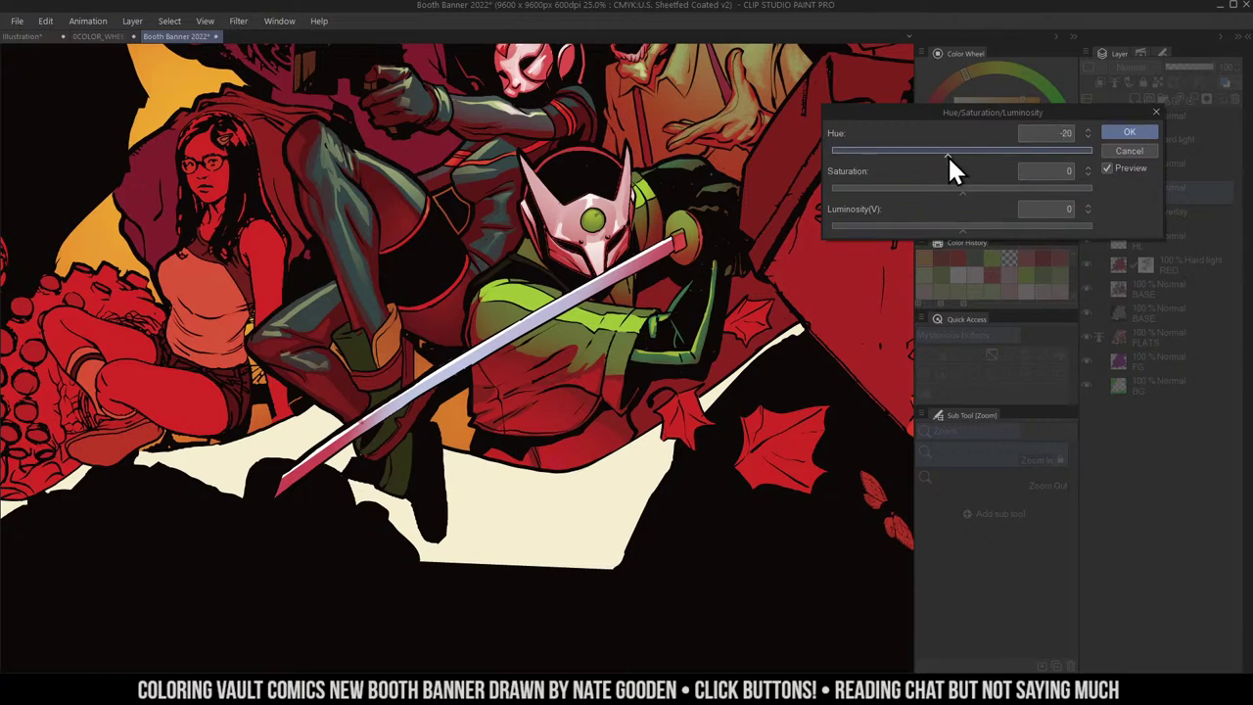
pyautogui.moveTo(948, 154); pyautogui.dragTo(993, 148)
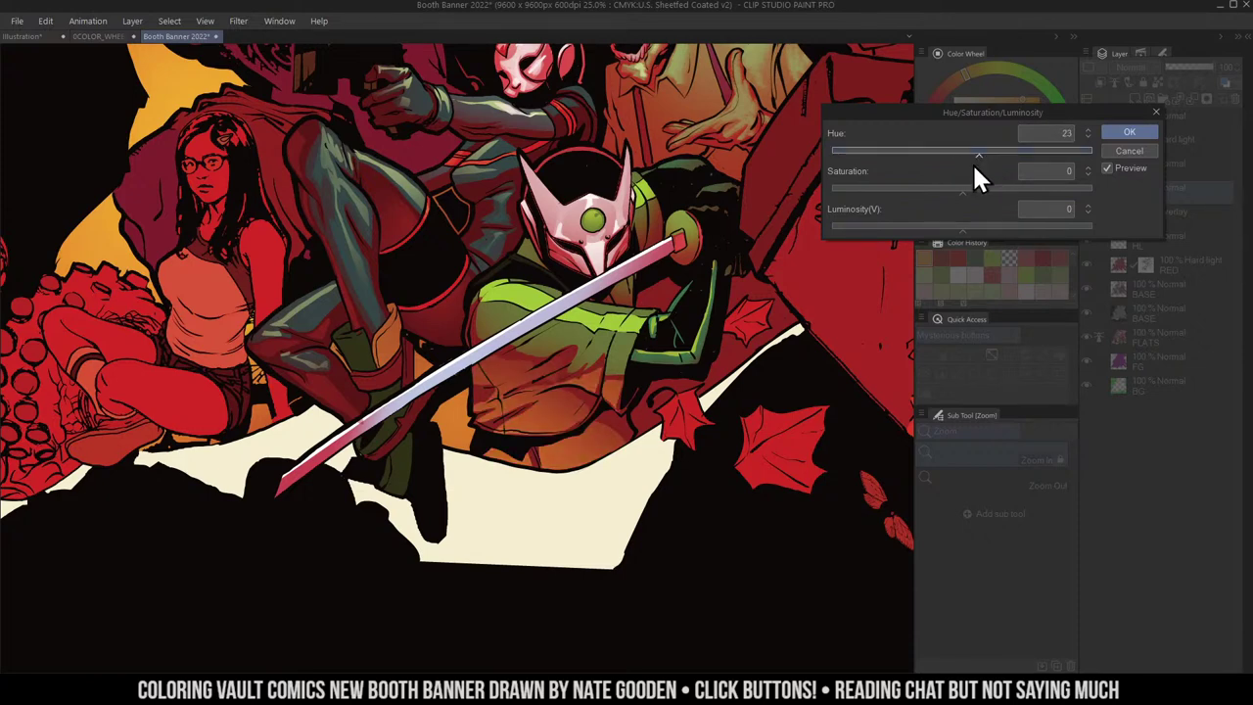
pyautogui.click(1128, 134)
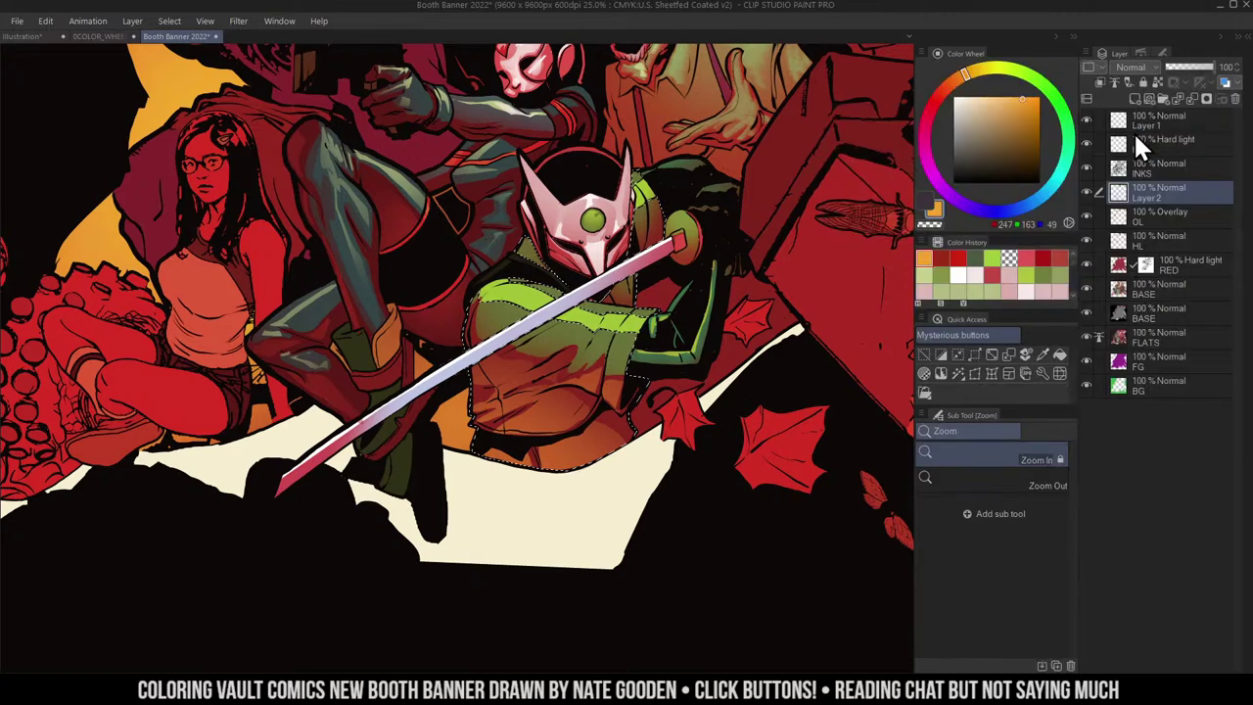
pyautogui.keyDown('ctrl'); pyautogui.click(1122, 192); pyautogui.keyUp('ctrl')
pyautogui.press('w')
pyautogui.hotkey('ctrl', 'd')
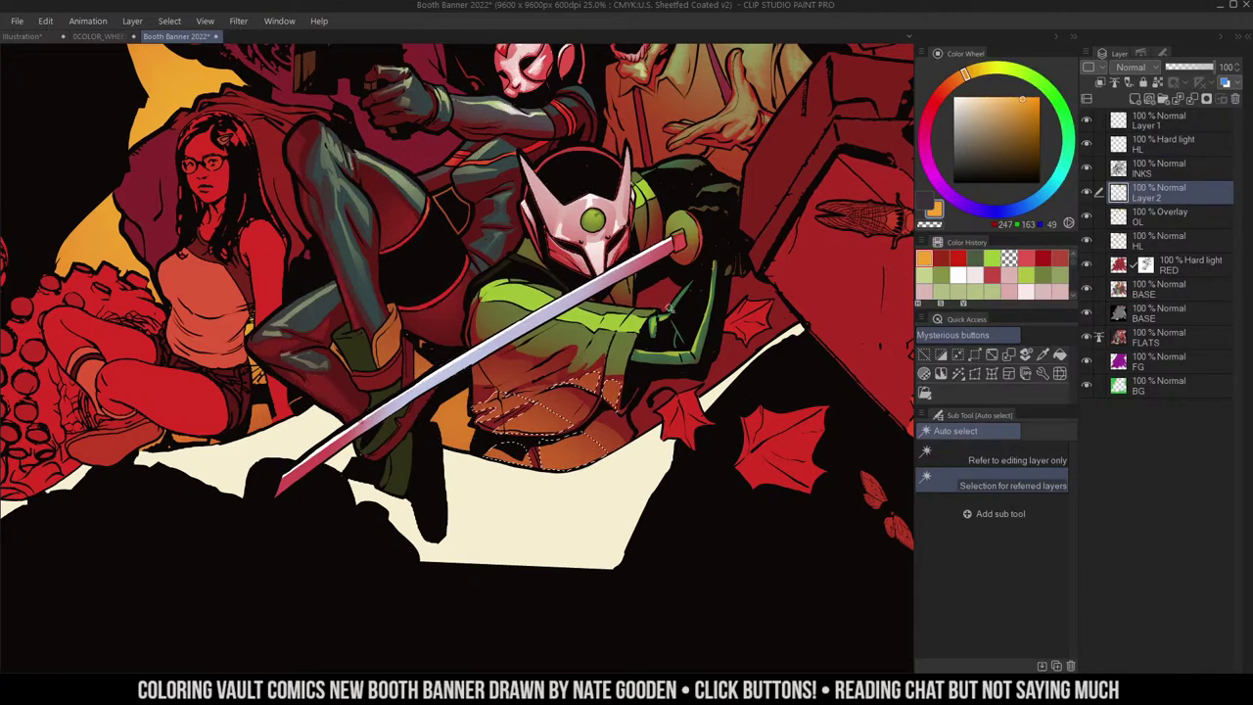
# - Sample the orange beside the jacket, shift it to yellow (218, 182, 46) and airbrush a soft glow along the jacket's lower edge
pyautogui.press('b')
pyautogui.keyDown('alt'); pyautogui.click(465, 406); pyautogui.keyUp('alt')
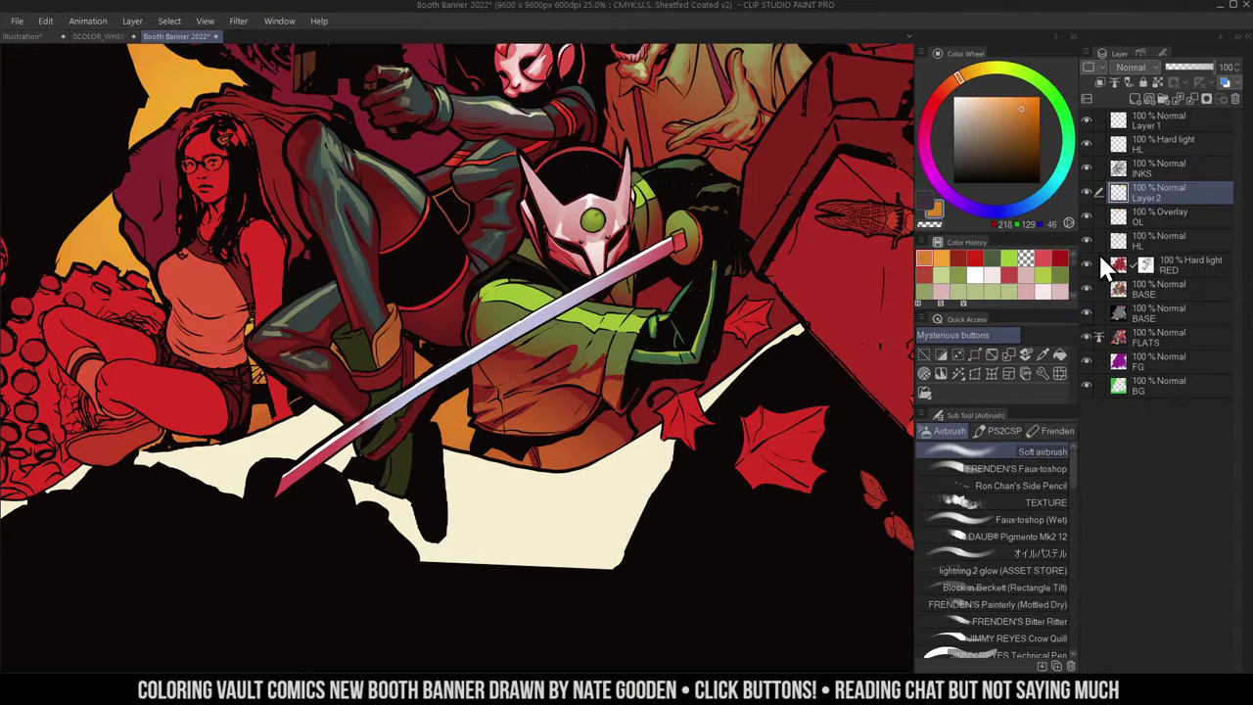
pyautogui.click(982, 69)
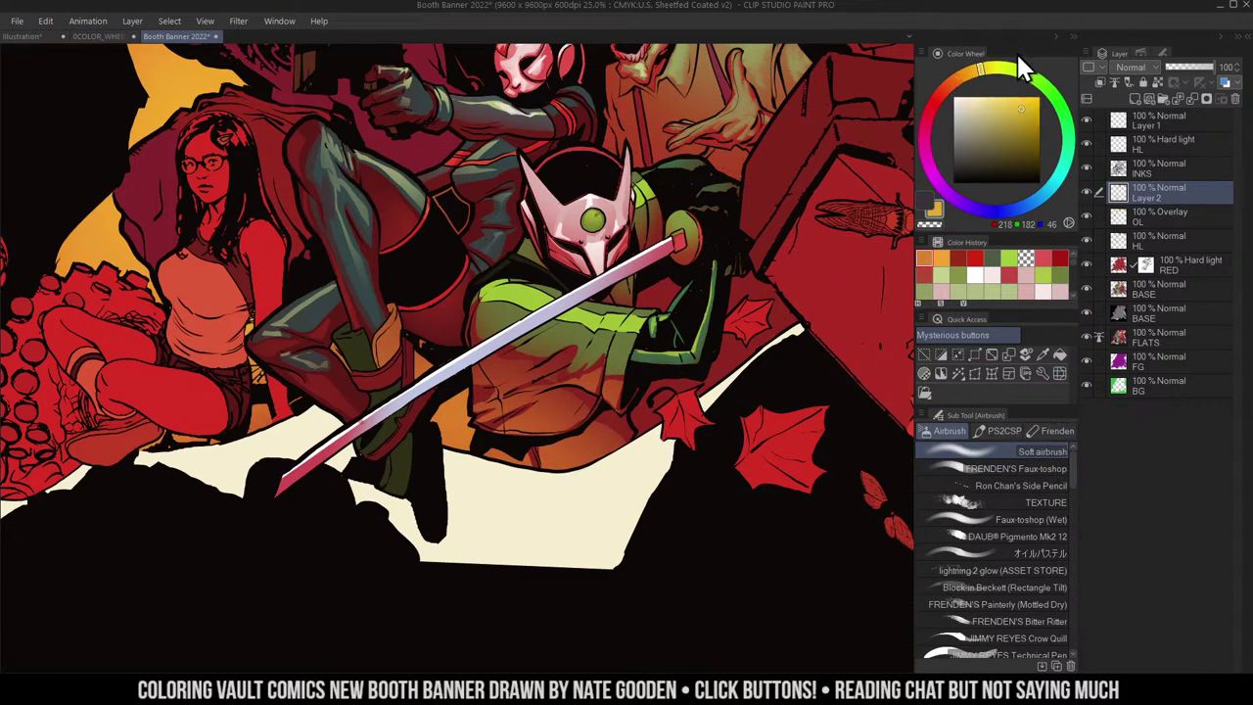
pyautogui.moveTo(531, 456)
pyautogui.mouseDown()
pyautogui.moveTo(481, 480)
pyautogui.moveTo(483, 499)
pyautogui.mouseUp()
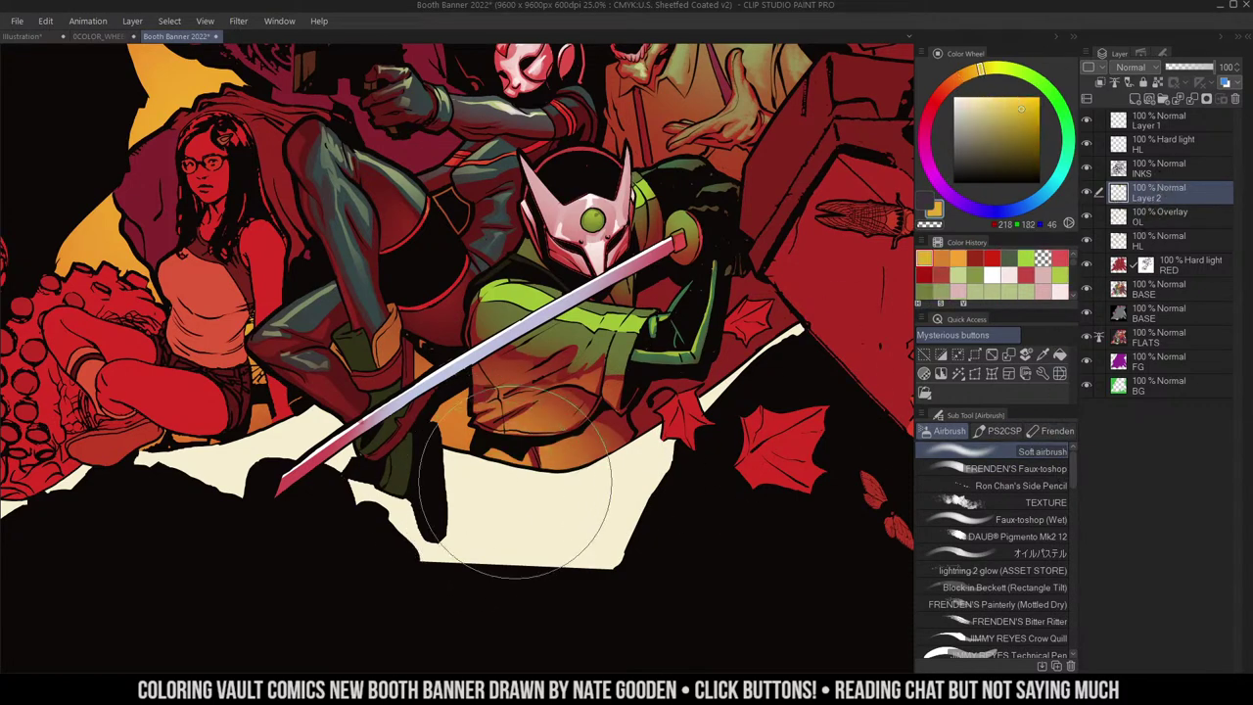
# - Examine the swordsman's warm jacket glow from farther out, together with the neighbouring figures and coffins
pyautogui.hotkey('ctrl', 'space')
pyautogui.moveTo(617, 415); pyautogui.dragTo(706, 319)
pyautogui.moveTo(763, 264); pyautogui.dragTo(760, 333)
pyautogui.moveTo(740, 394); pyautogui.dragTo(735, 370)
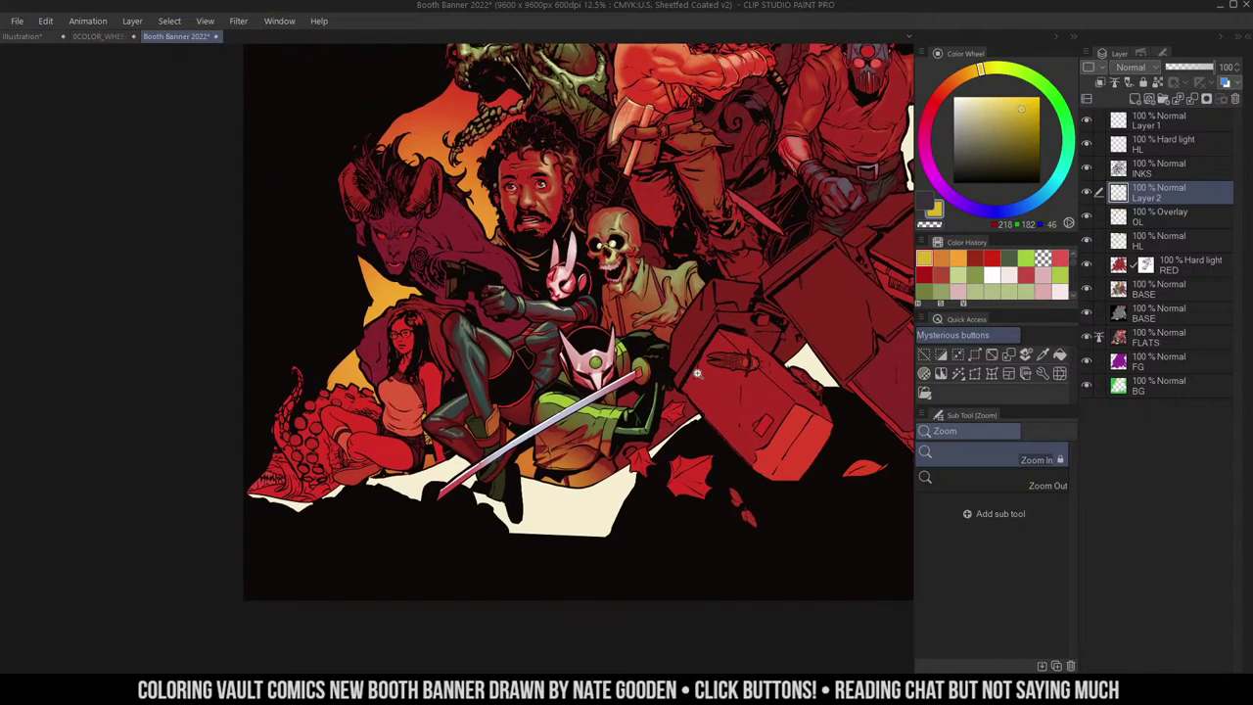
pyautogui.press('w')
pyautogui.press('b')
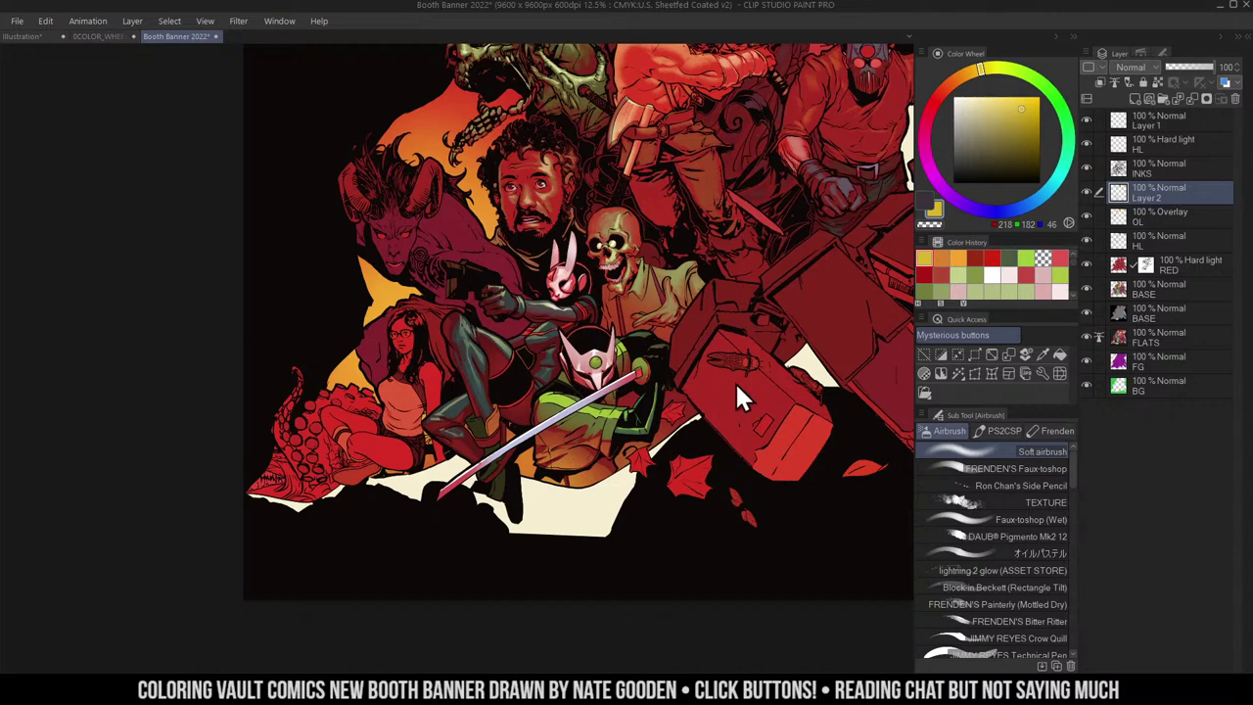
pyautogui.moveTo(808, 290); pyautogui.dragTo(816, 303)
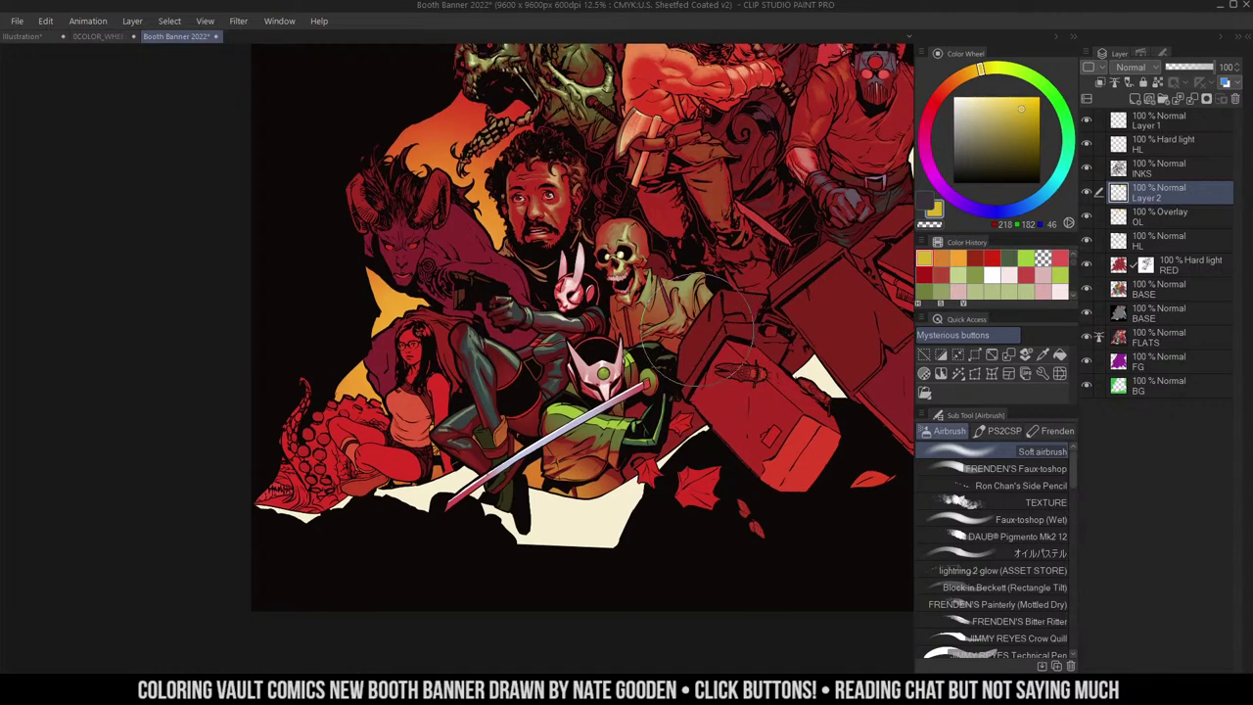
pyautogui.moveTo(750, 377); pyautogui.dragTo(754, 373)
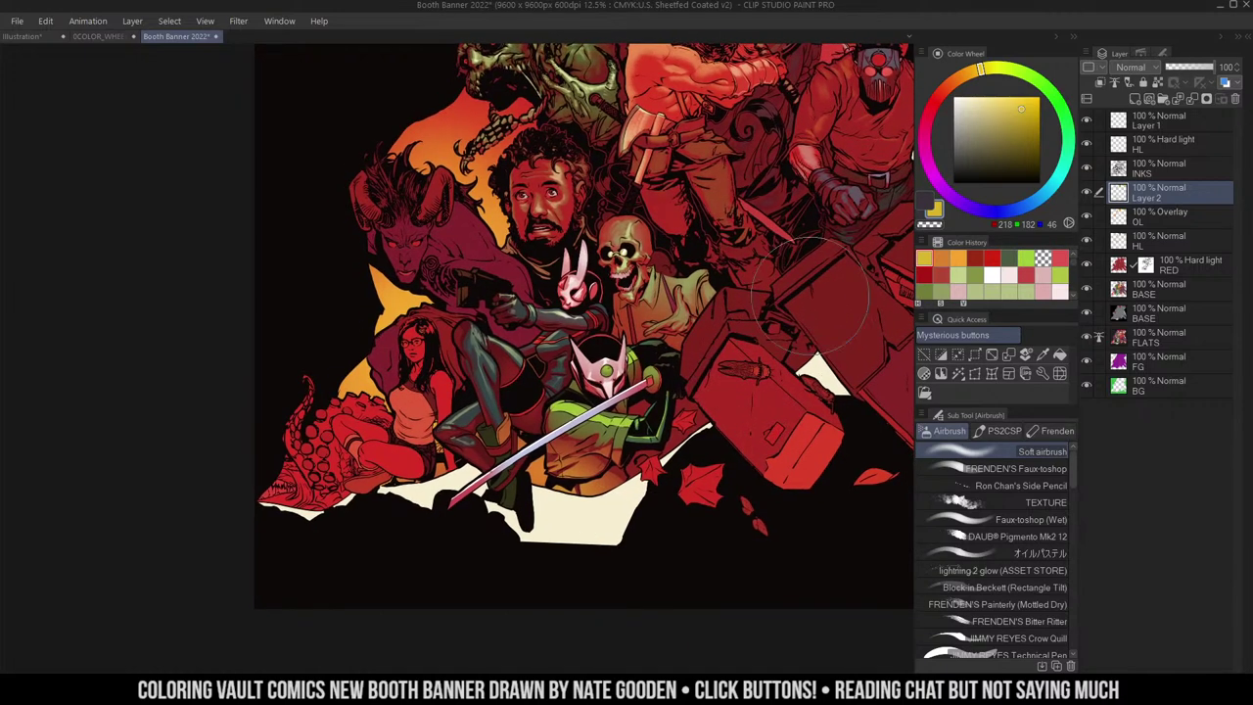
# - Sample a dark blue-grey (56, 74, 76) from the gunner's leg and airbrush it over the red area beside the swordsman's jacket on Layer 2
pyautogui.hotkey('ctrl', 'space')
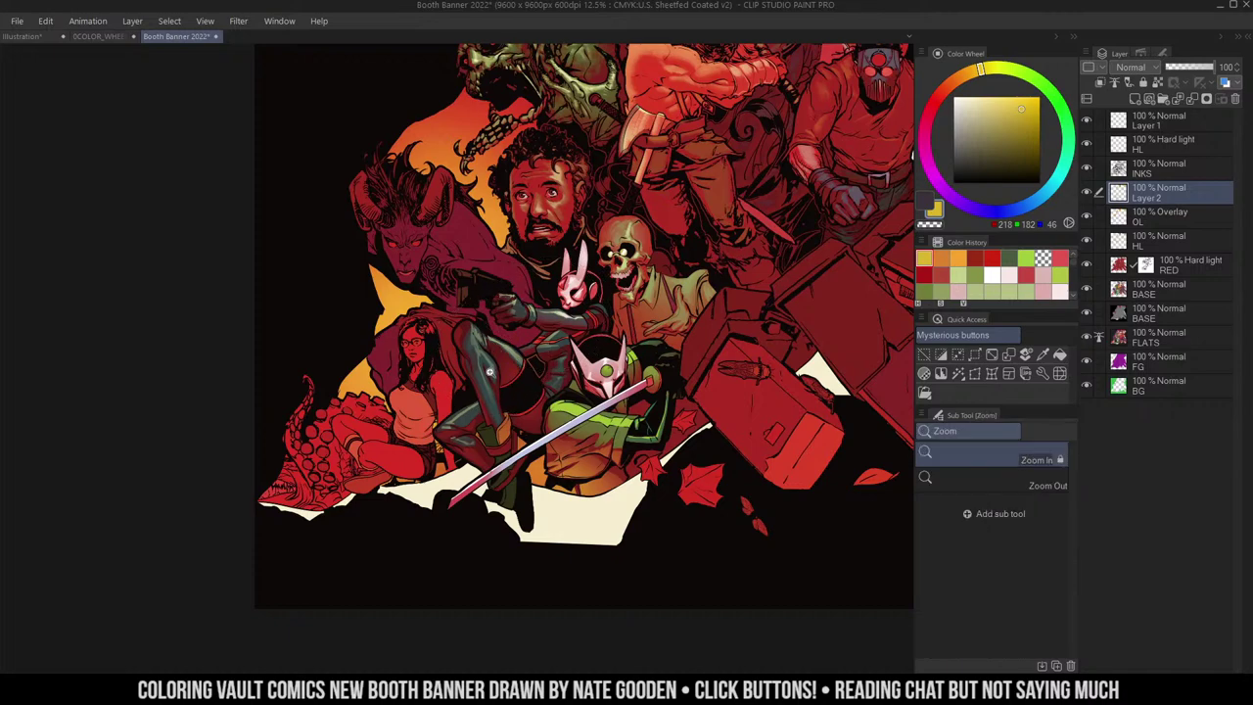
pyautogui.rightClick(492, 364)
pyautogui.hotkey('ctrl', 'space')
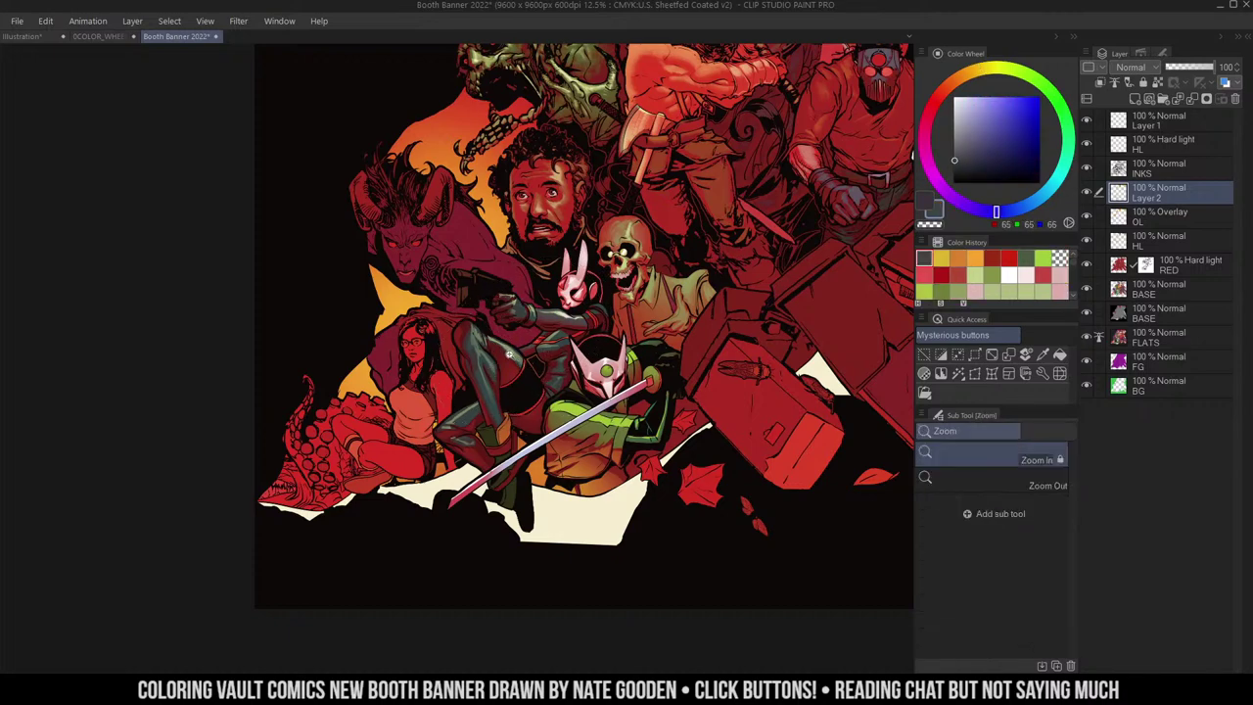
pyautogui.click(509, 355)
pyautogui.rightClick(499, 406)
pyautogui.moveTo(494, 402); pyautogui.dragTo(421, 333)
pyautogui.hotkey('ctrl', 'space')
pyautogui.keyDown('alt'); pyautogui.click(742, 352); pyautogui.keyUp('alt')
pyautogui.moveTo(821, 345); pyautogui.dragTo(770, 312)
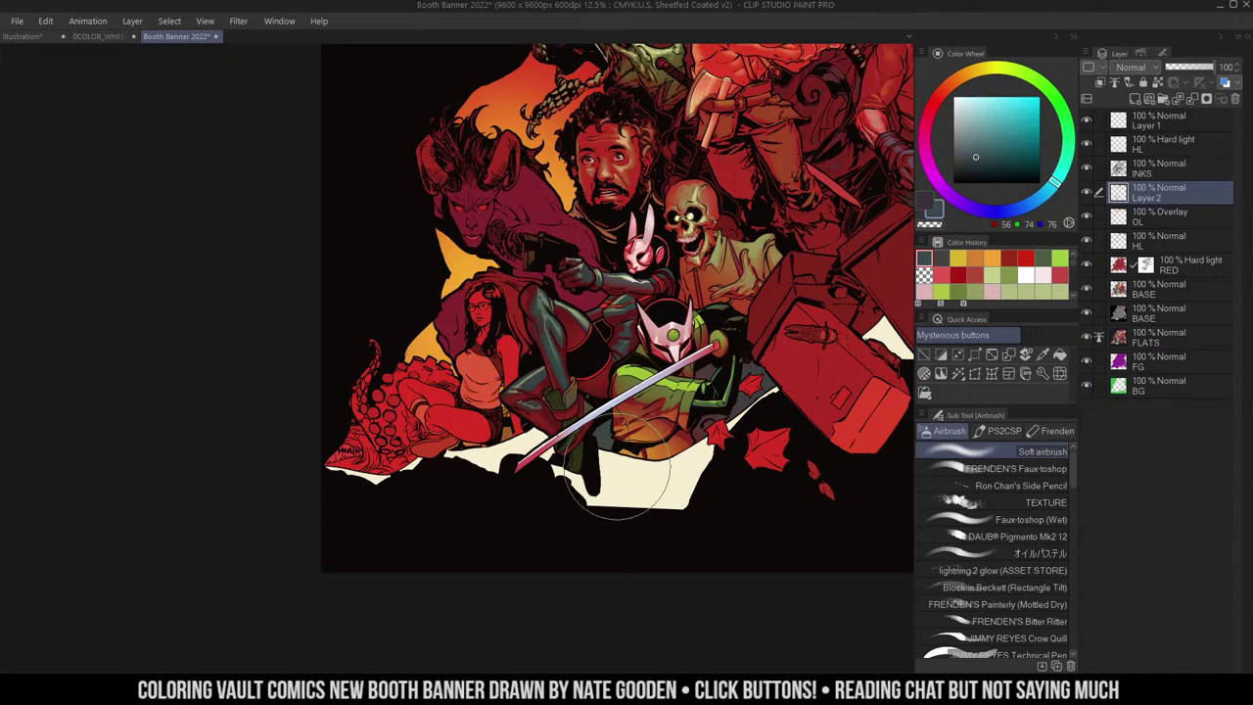
pyautogui.hotkey('ctrl', 'space')
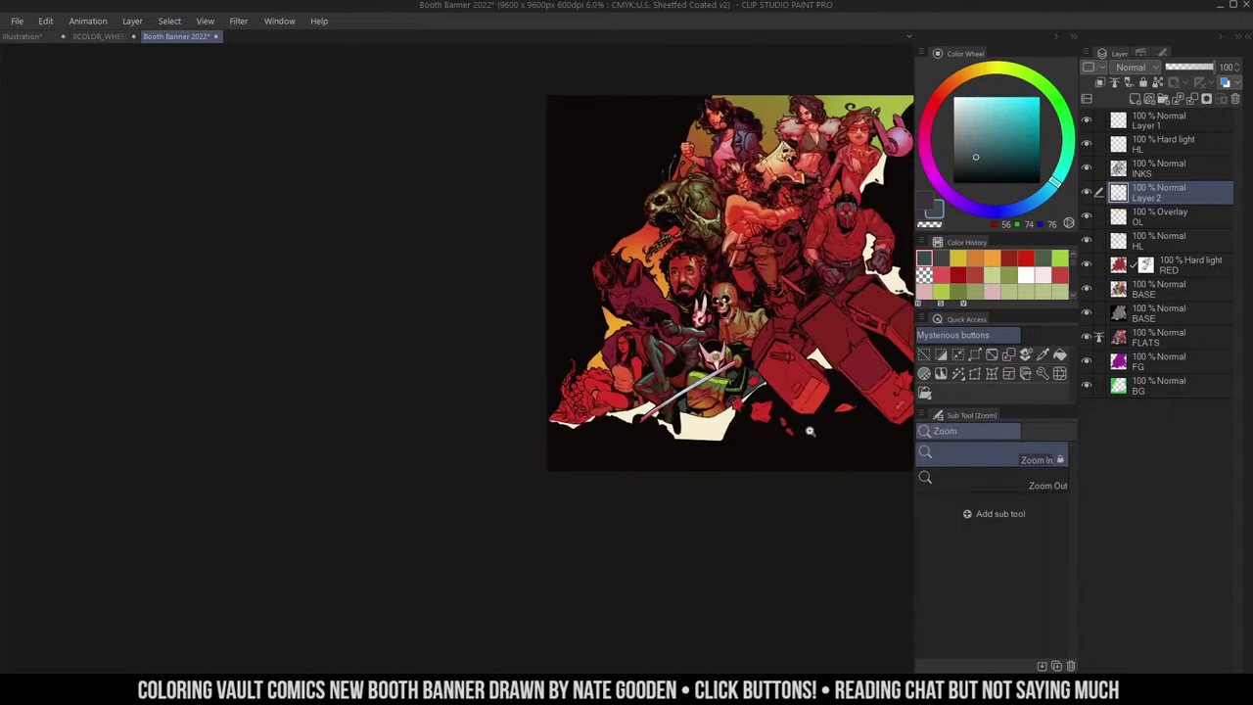
# - Sample the orange (246, 164, 50) and examine the swordsman, gunner and seated woman up close
pyautogui.rightClick(617, 319)
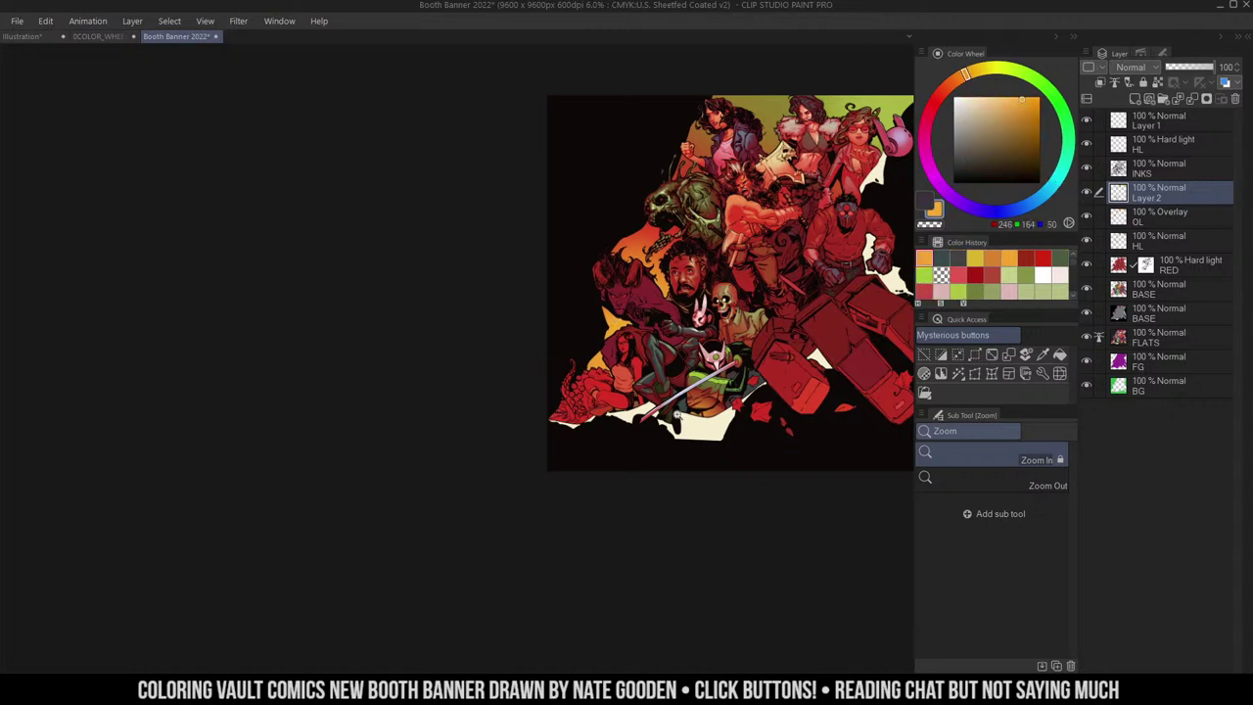
pyautogui.press('b')
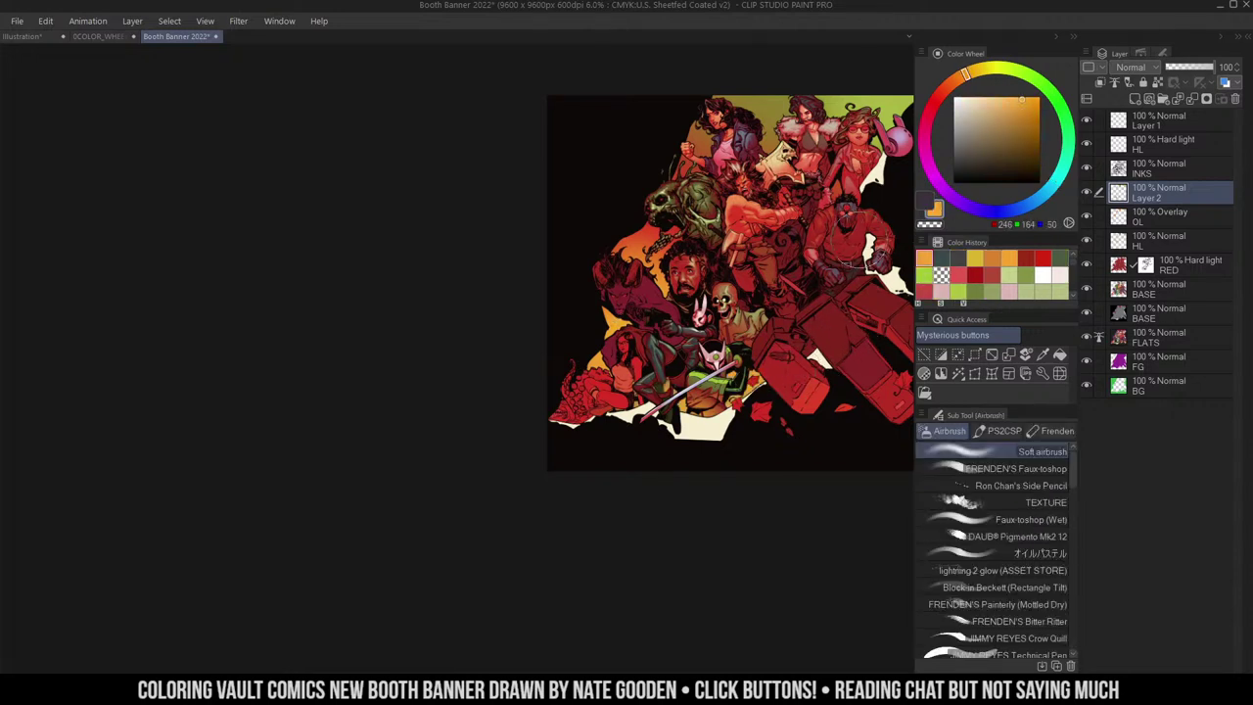
pyautogui.hotkey('ctrl', 'space')
pyautogui.click(678, 343)
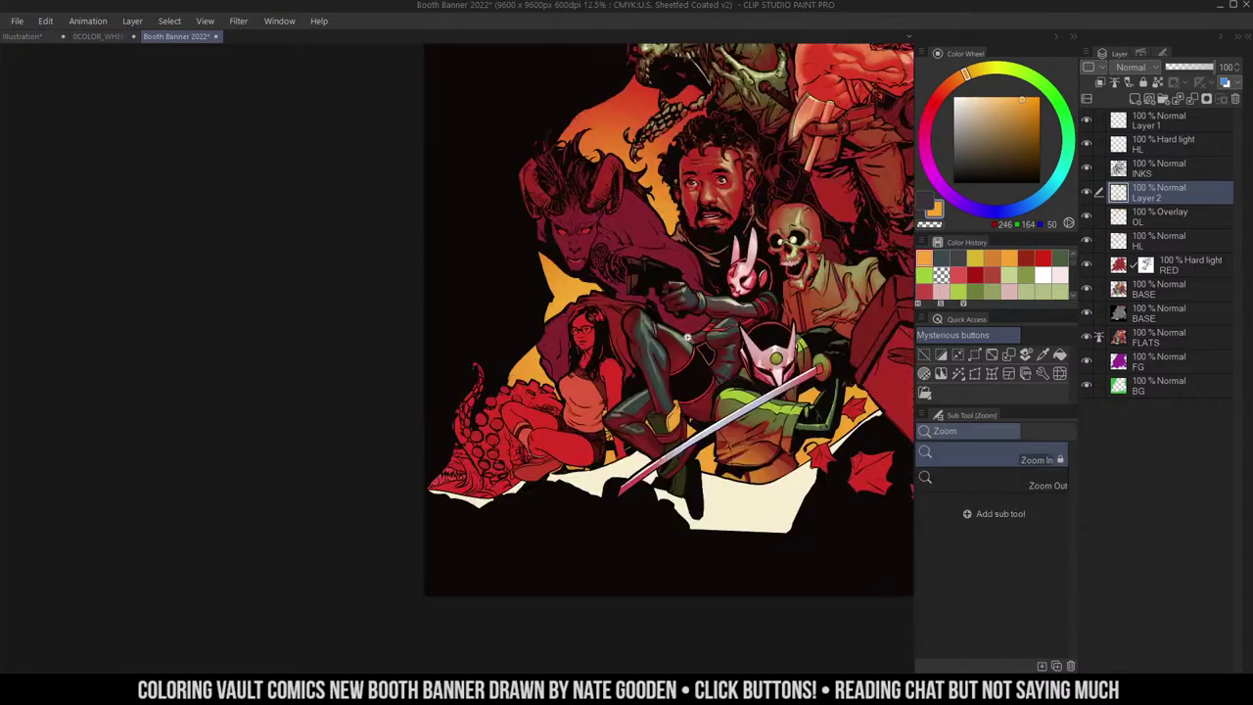
pyautogui.moveTo(783, 302); pyautogui.dragTo(740, 257)
pyautogui.moveTo(812, 277); pyautogui.dragTo(771, 265)
pyautogui.click(648, 291)
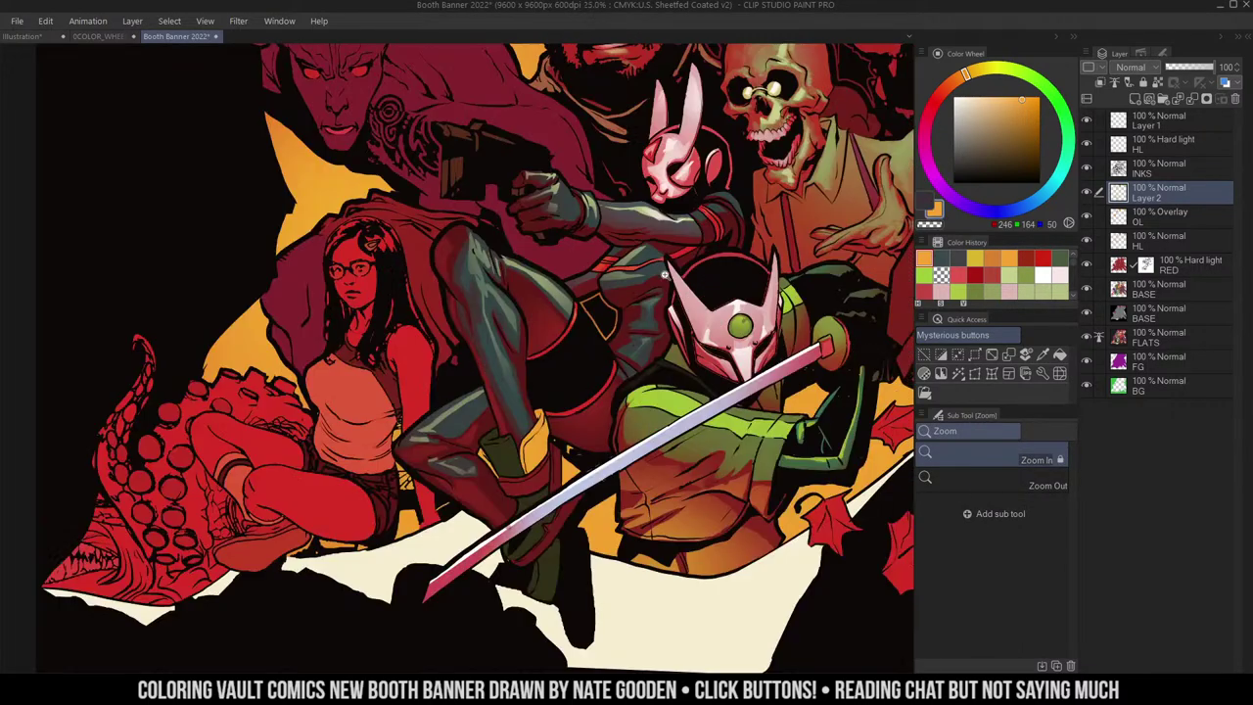
pyautogui.moveTo(642, 437); pyautogui.dragTo(699, 303)
pyautogui.press('w')
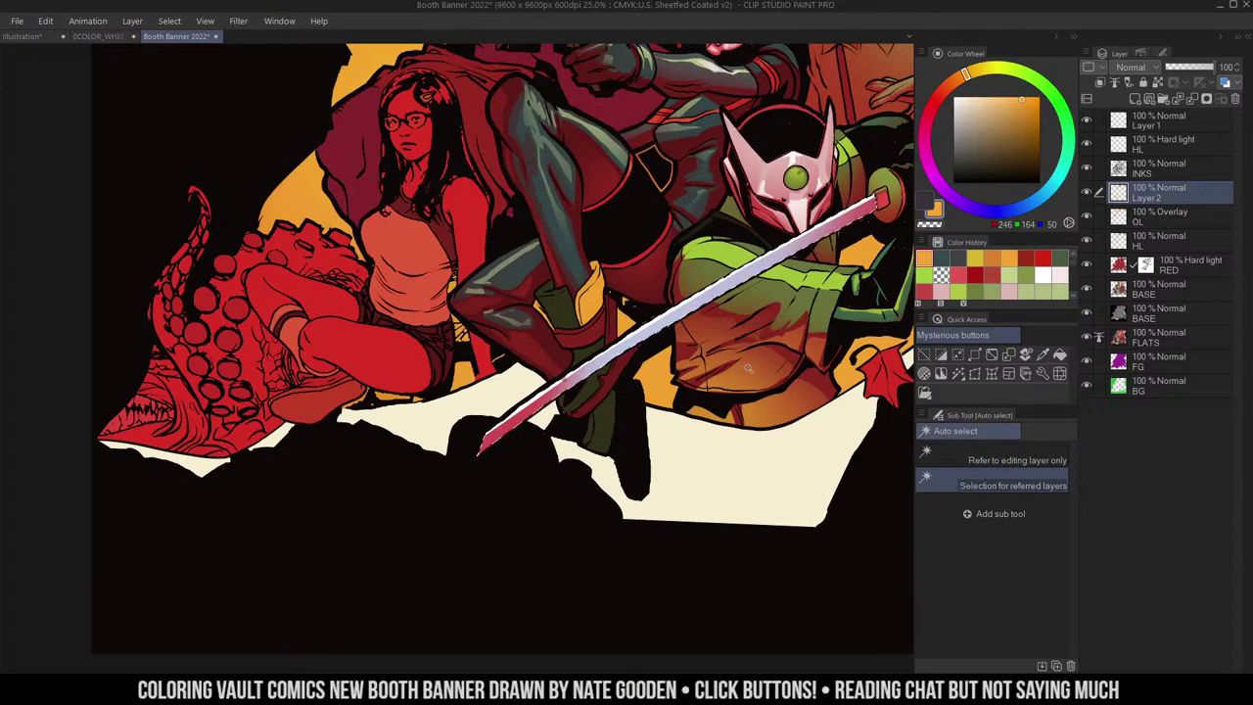
pyautogui.moveTo(832, 297); pyautogui.dragTo(749, 381)
pyautogui.press('b')
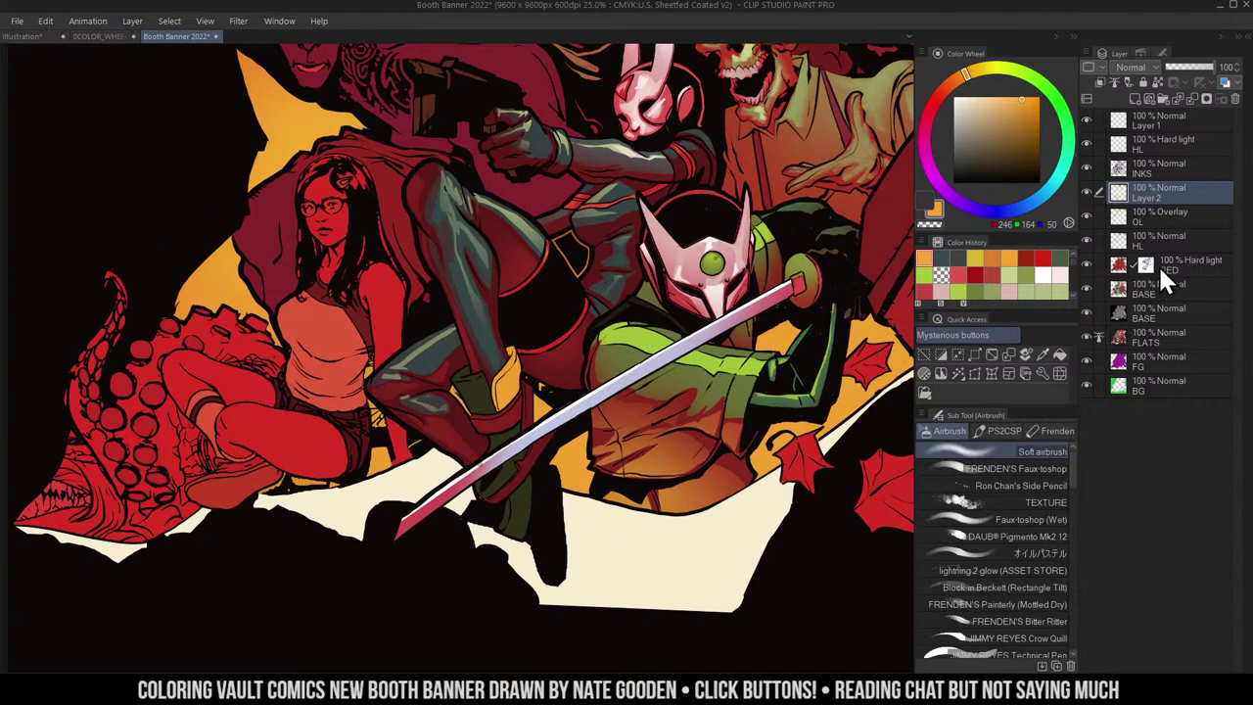
# - Inspect the sword blade beside the gunner's boot up close, comparing it with Layer 2 hidden and shown
pyautogui.hotkey('ctrl', 'space')
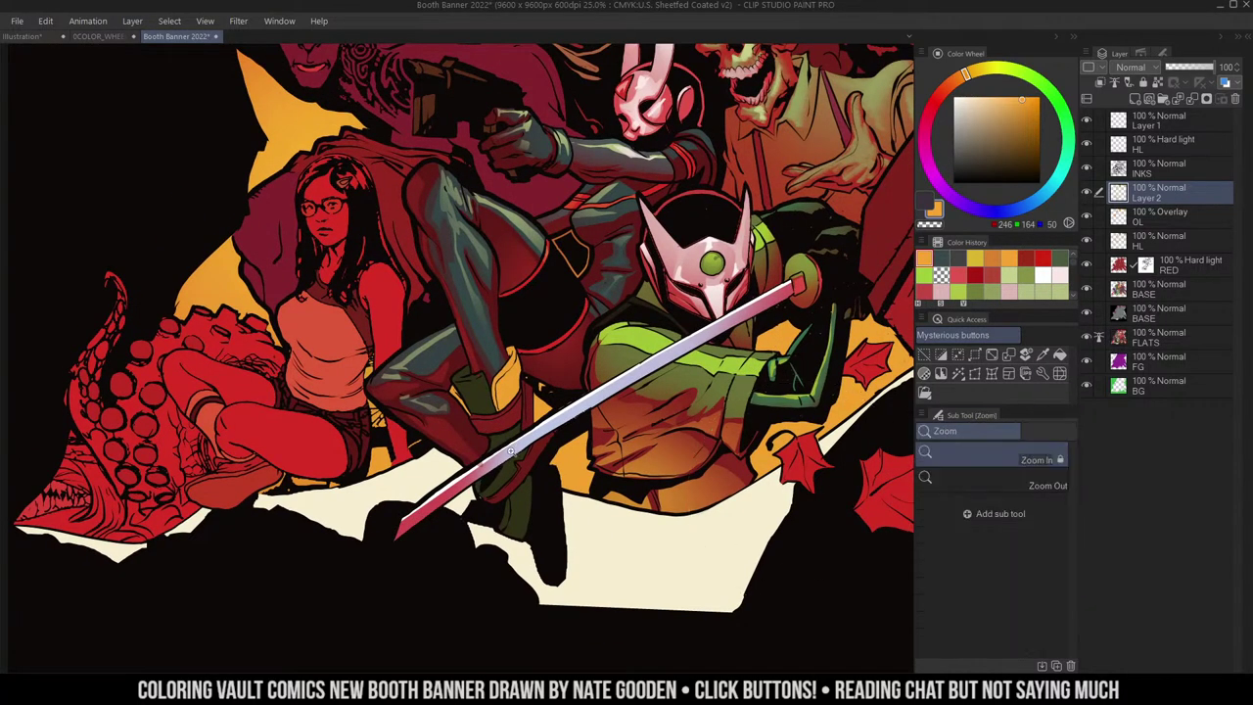
pyautogui.click(499, 426)
pyautogui.click(563, 387)
pyautogui.press('m')
pyautogui.press('b')
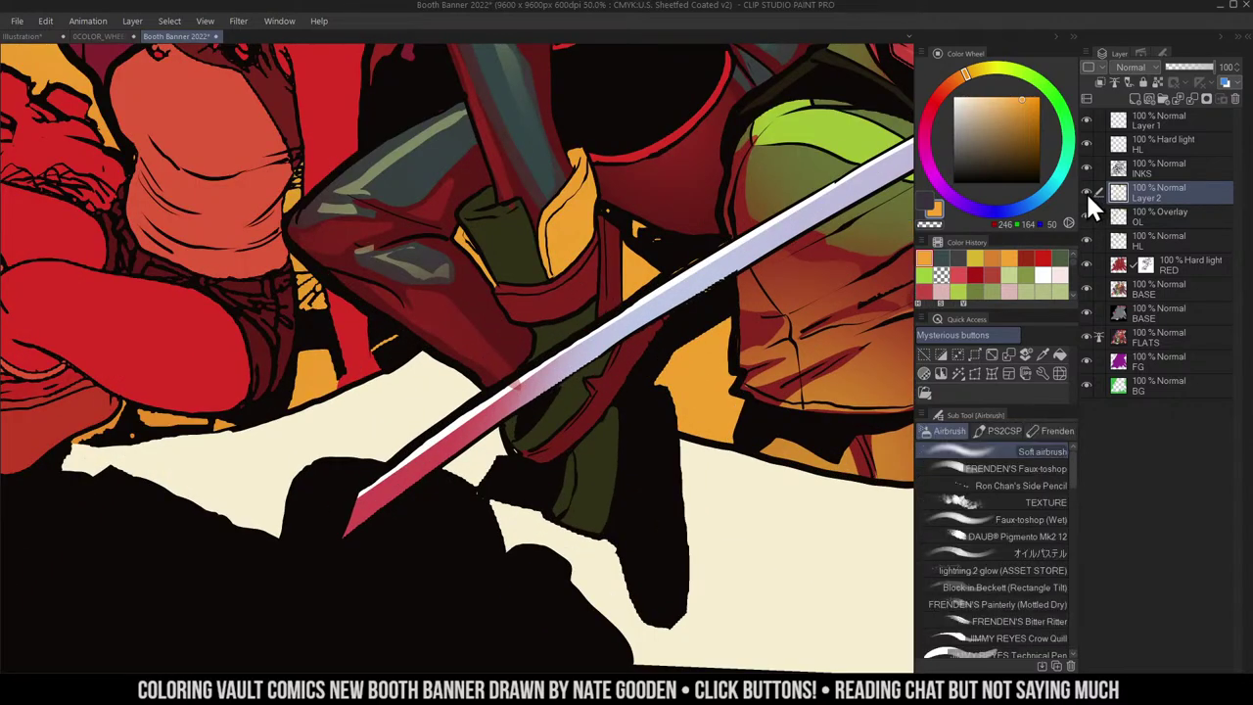
pyautogui.click(1086, 191)
pyautogui.click(1086, 190)
# - Sample white (255, 255, 255) from the blade's edge and blend the stray red patch on the blade with the Blending Brush
pyautogui.hotkey('ctrl', 'space')
pyautogui.click(644, 333)
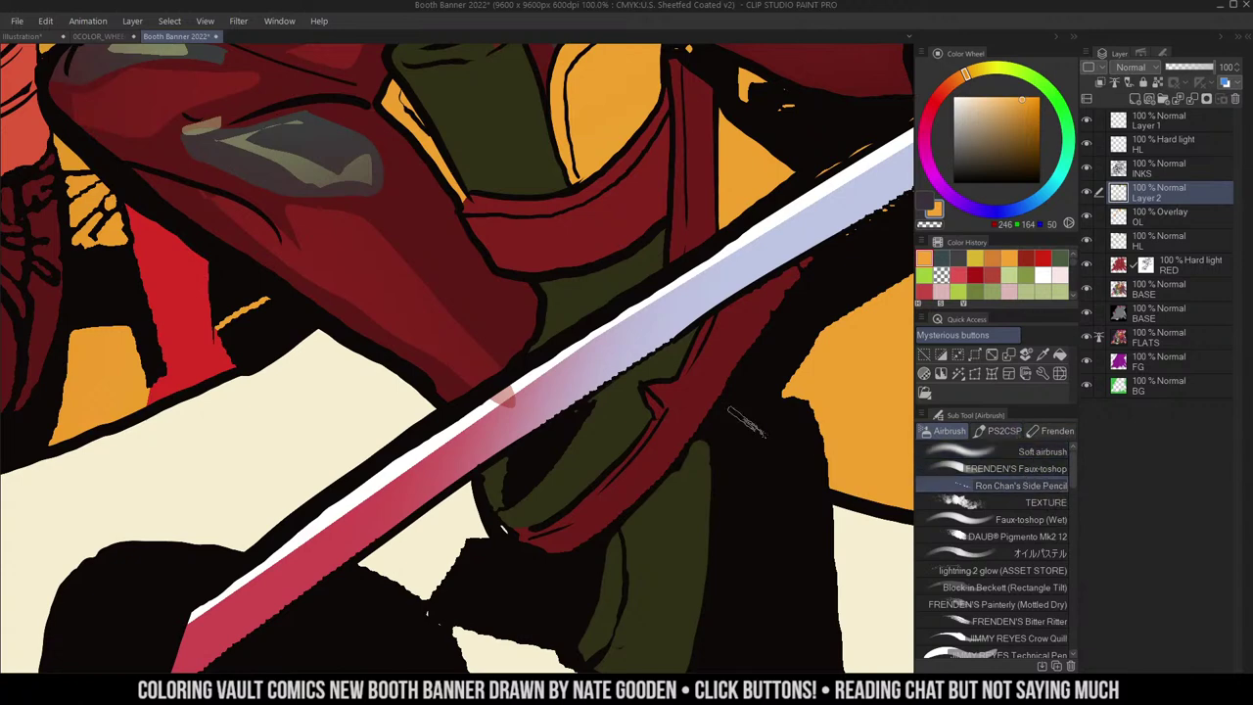
pyautogui.click(1026, 470)
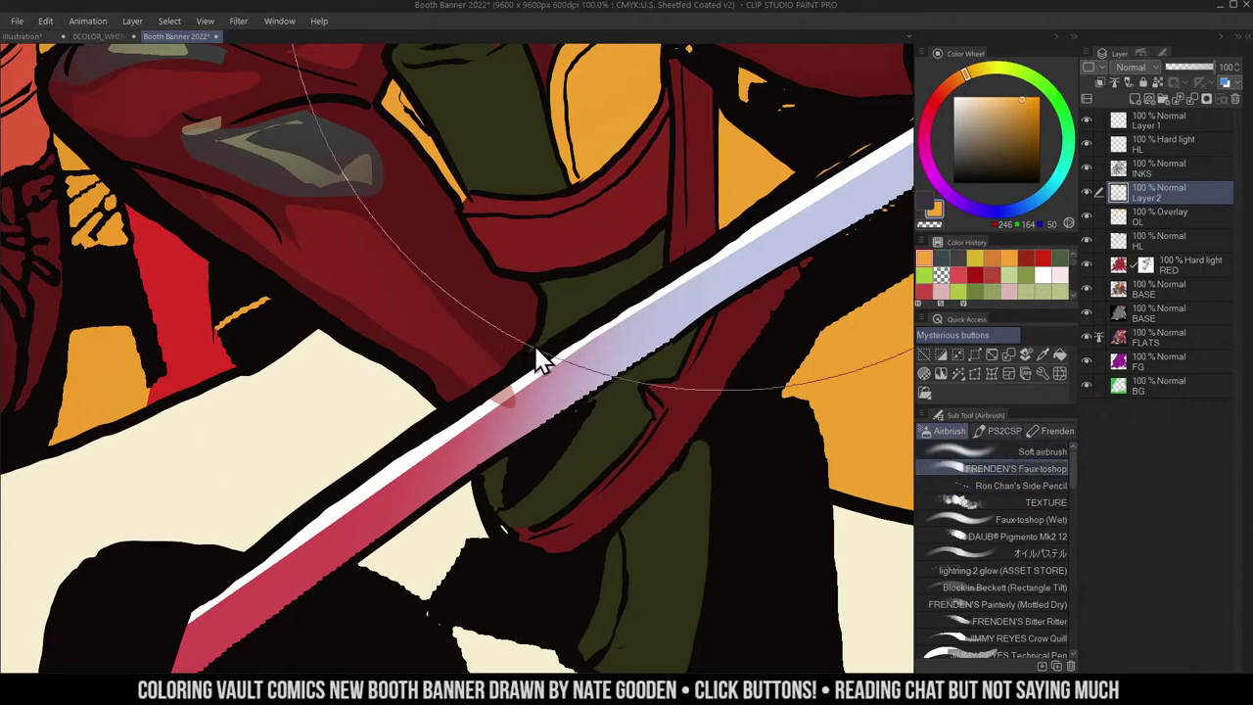
pyautogui.moveTo(545, 349)
pyautogui.mouseDown()
pyautogui.moveTo(642, 190)
pyautogui.moveTo(619, 216)
pyautogui.mouseUp()
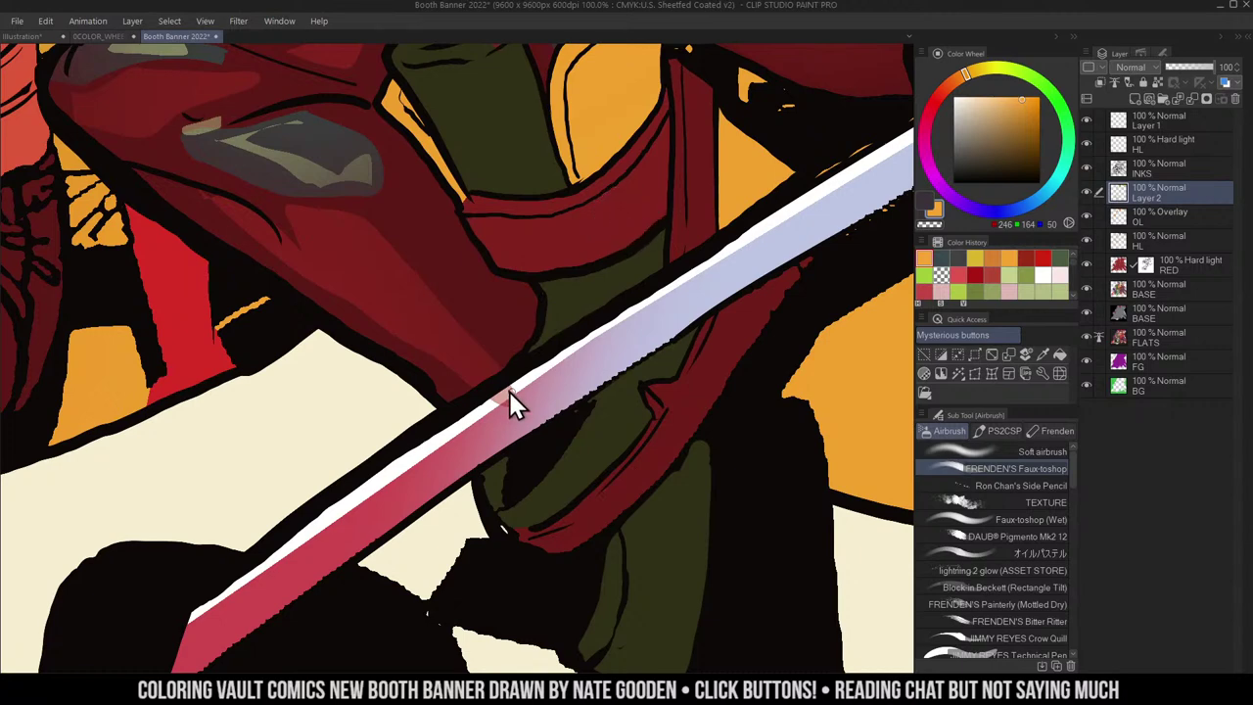
pyautogui.moveTo(512, 393)
pyautogui.mouseDown()
pyautogui.moveTo(491, 403)
pyautogui.moveTo(528, 374)
pyautogui.mouseUp()
pyautogui.keyDown('alt'); pyautogui.click(524, 379); pyautogui.keyUp('alt')
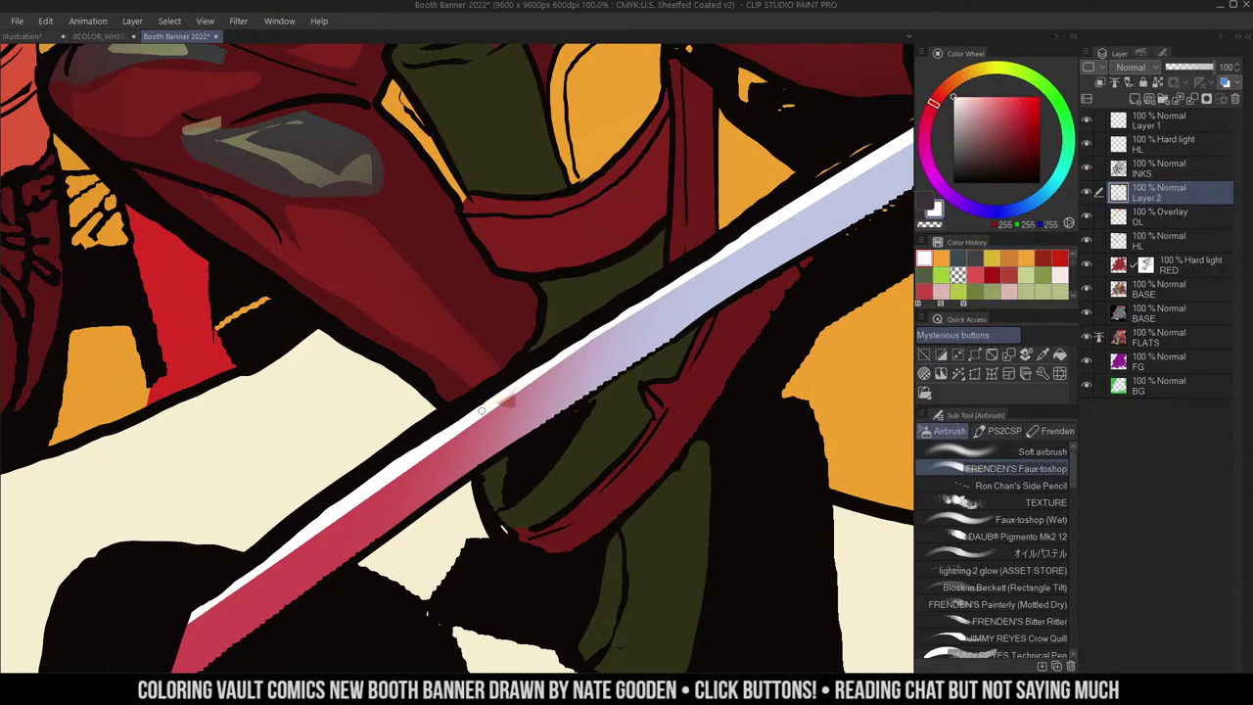
pyautogui.press('j')
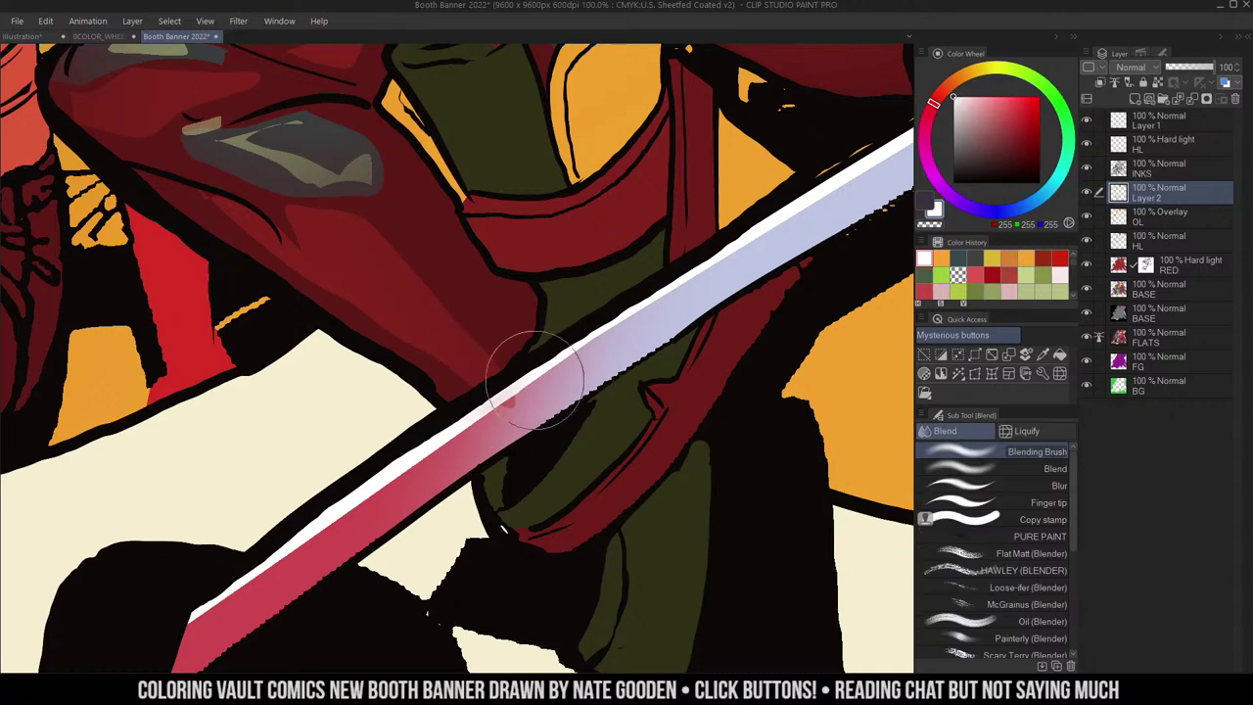
pyautogui.hotkey('ctrl', 'z')
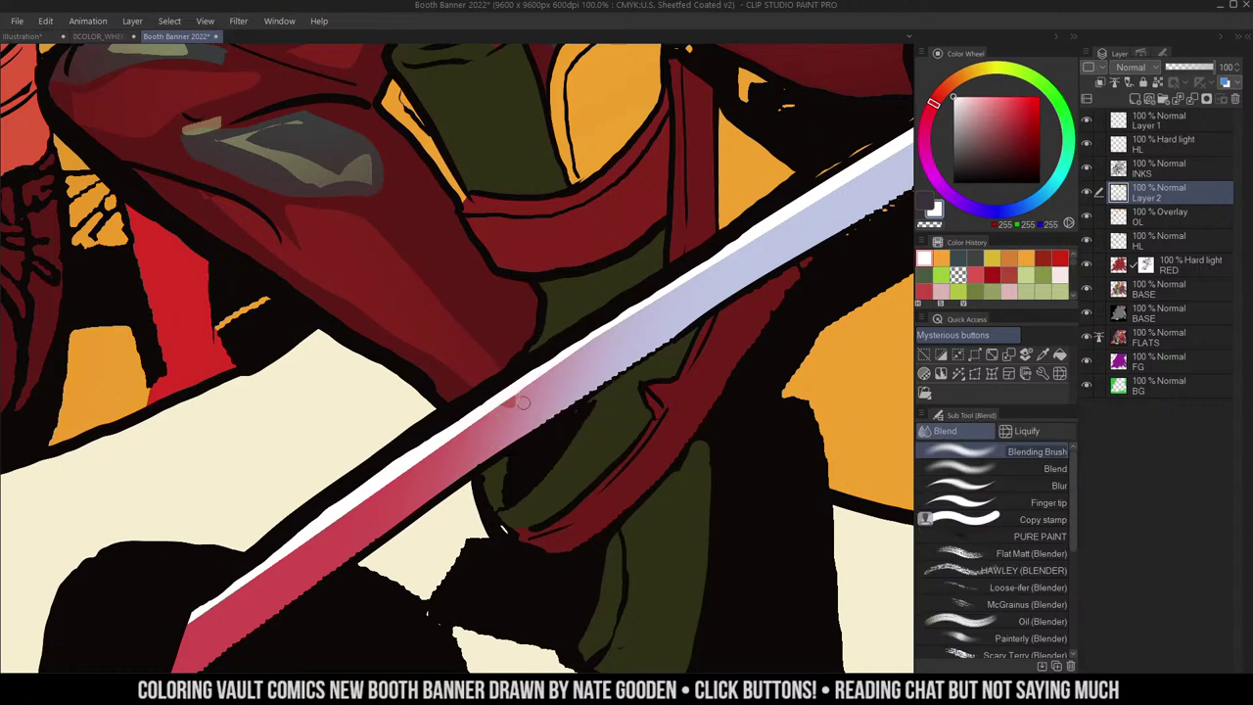
pyautogui.moveTo(492, 418)
pyautogui.mouseDown()
pyautogui.moveTo(529, 394)
pyautogui.moveTo(474, 426)
pyautogui.moveTo(500, 411)
pyautogui.mouseUp()
# - Examine the cleaned-up blade and the surrounding figures from farther out
pyautogui.keyDown('ctrl'); pyautogui.keyDown('alt'); pyautogui.click(576, 371); pyautogui.keyUp('alt'); pyautogui.keyUp('ctrl')
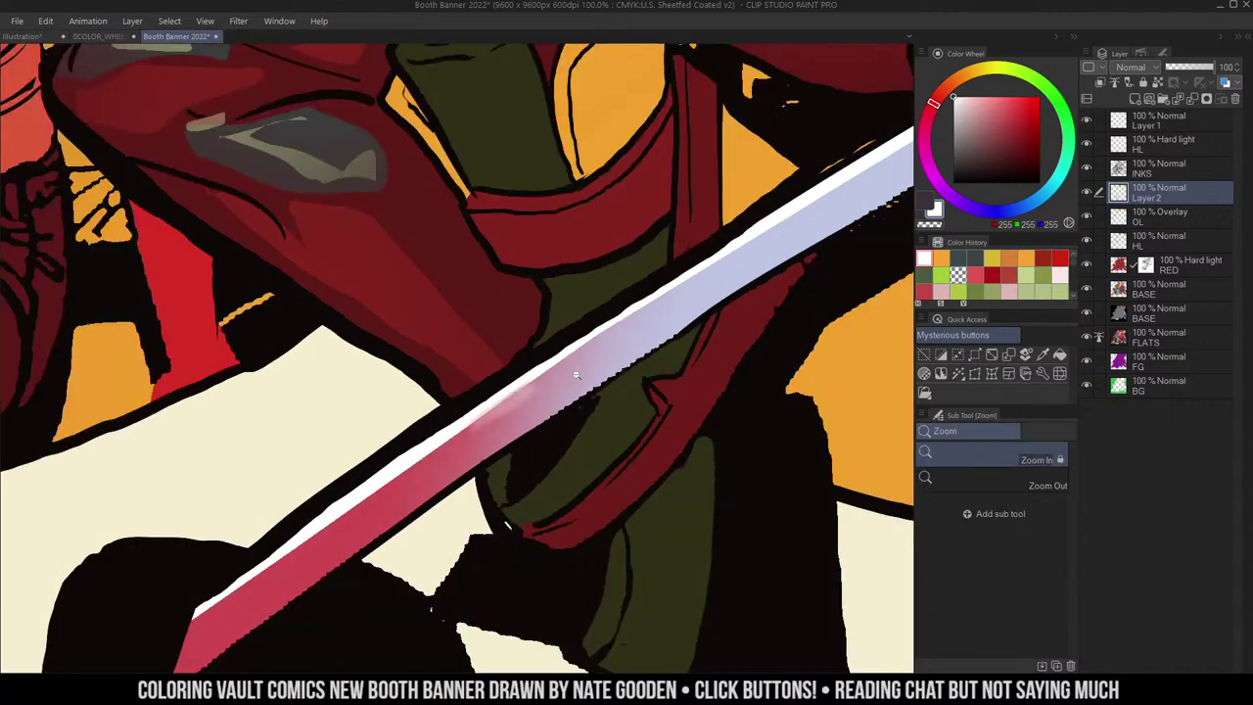
pyautogui.keyDown('ctrl'); pyautogui.keyDown('alt'); pyautogui.click(578, 369); pyautogui.keyUp('alt'); pyautogui.keyUp('ctrl')
pyautogui.keyDown('ctrl'); pyautogui.keyDown('alt'); pyautogui.click(578, 369); pyautogui.keyUp('alt'); pyautogui.keyUp('ctrl')
pyautogui.keyDown('ctrl'); pyautogui.keyDown('alt'); pyautogui.click(580, 368); pyautogui.keyUp('alt'); pyautogui.keyUp('ctrl')
pyautogui.keyDown('ctrl'); pyautogui.keyDown('alt'); pyautogui.click(624, 372); pyautogui.keyUp('alt'); pyautogui.keyUp('ctrl')
pyautogui.keyDown('ctrl'); pyautogui.keyDown('alt'); pyautogui.click(624, 372); pyautogui.keyUp('alt'); pyautogui.keyUp('ctrl')
pyautogui.moveTo(728, 335); pyautogui.dragTo(653, 347)
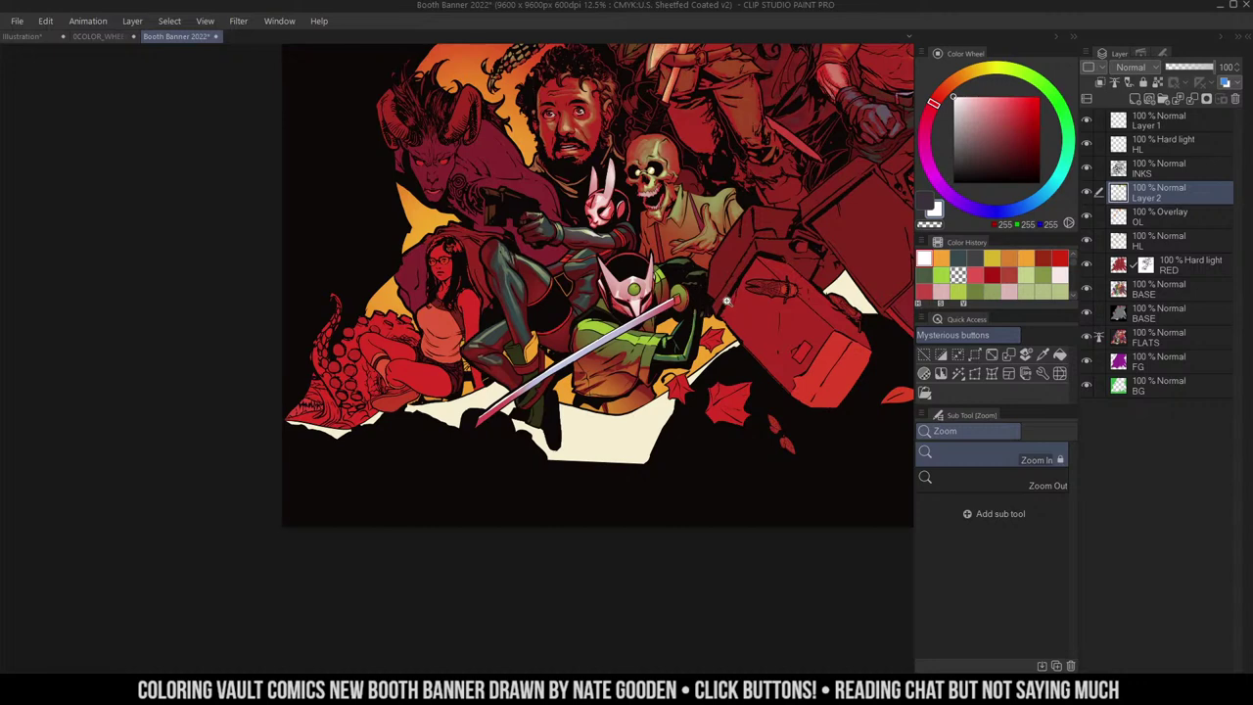
pyautogui.scroll(4, 645, 362)
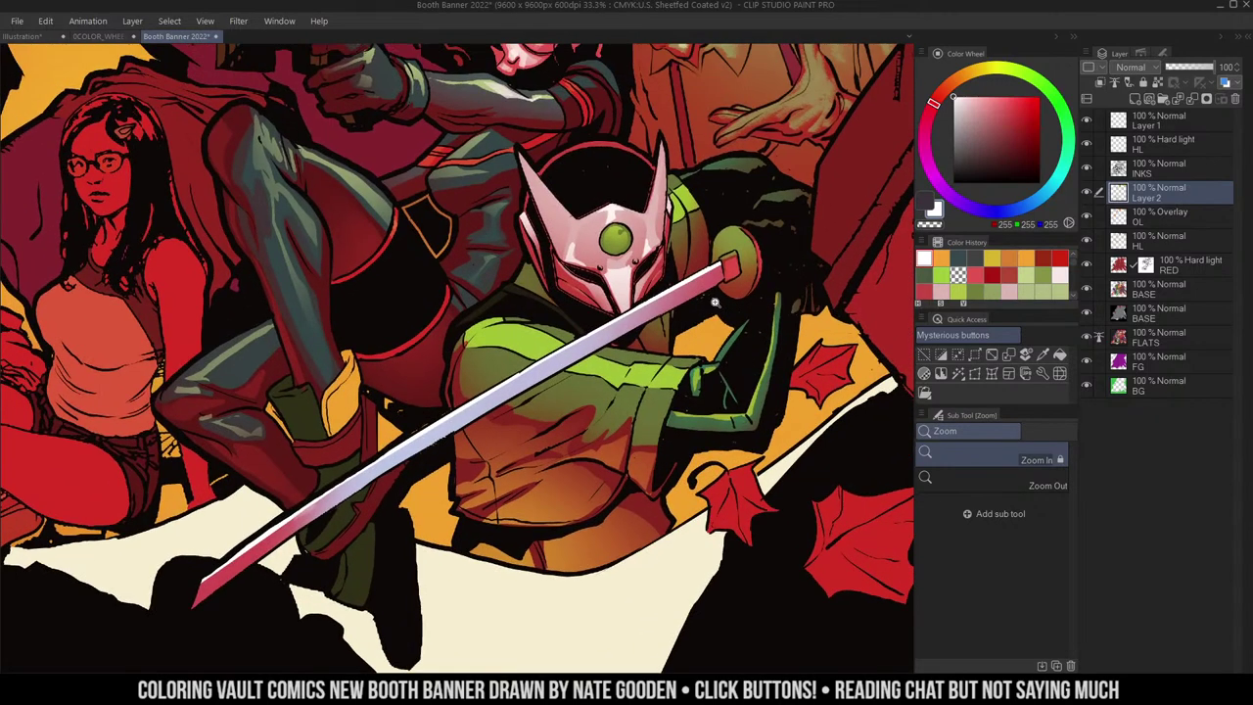
# - Select the swordsman's bright green jacket stripes and paint pale yellow (223, 222, 124) highlights on them with Ron Chan's Side Pencil
pyautogui.press('m')
pyautogui.press('w')
pyautogui.click(653, 373)
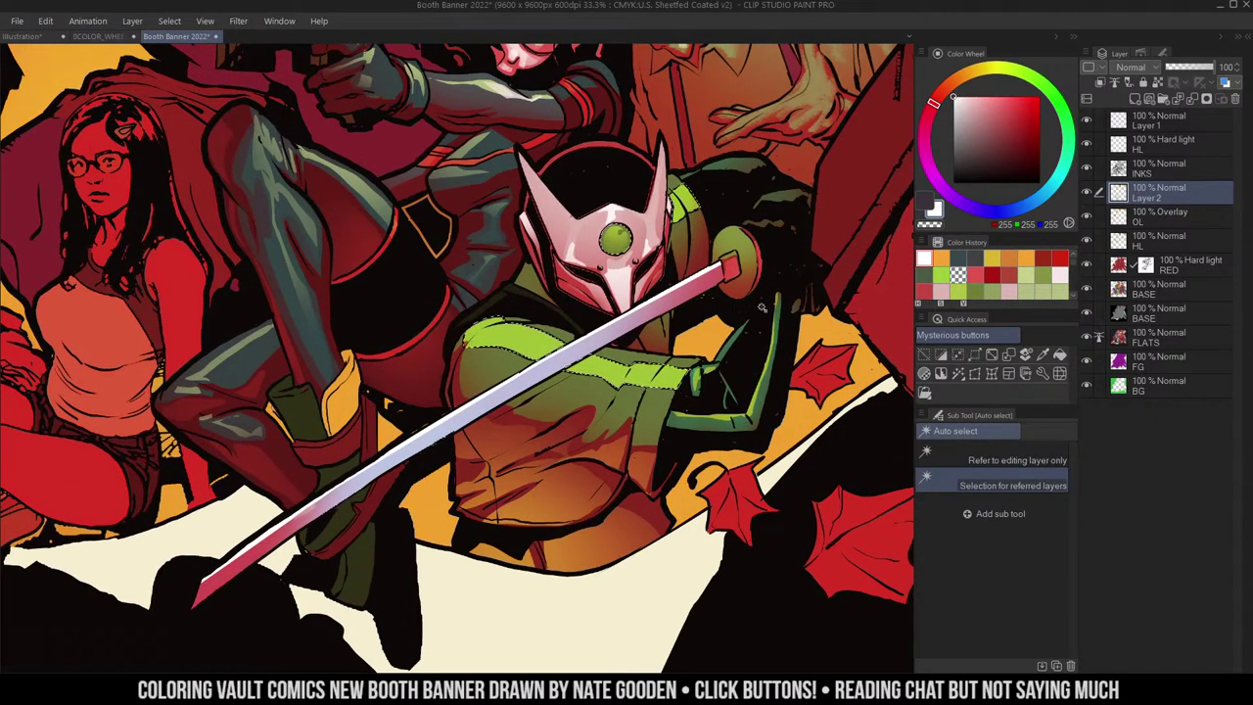
pyautogui.press('b')
pyautogui.keyDown('alt'); pyautogui.click(653, 373); pyautogui.keyUp('alt')
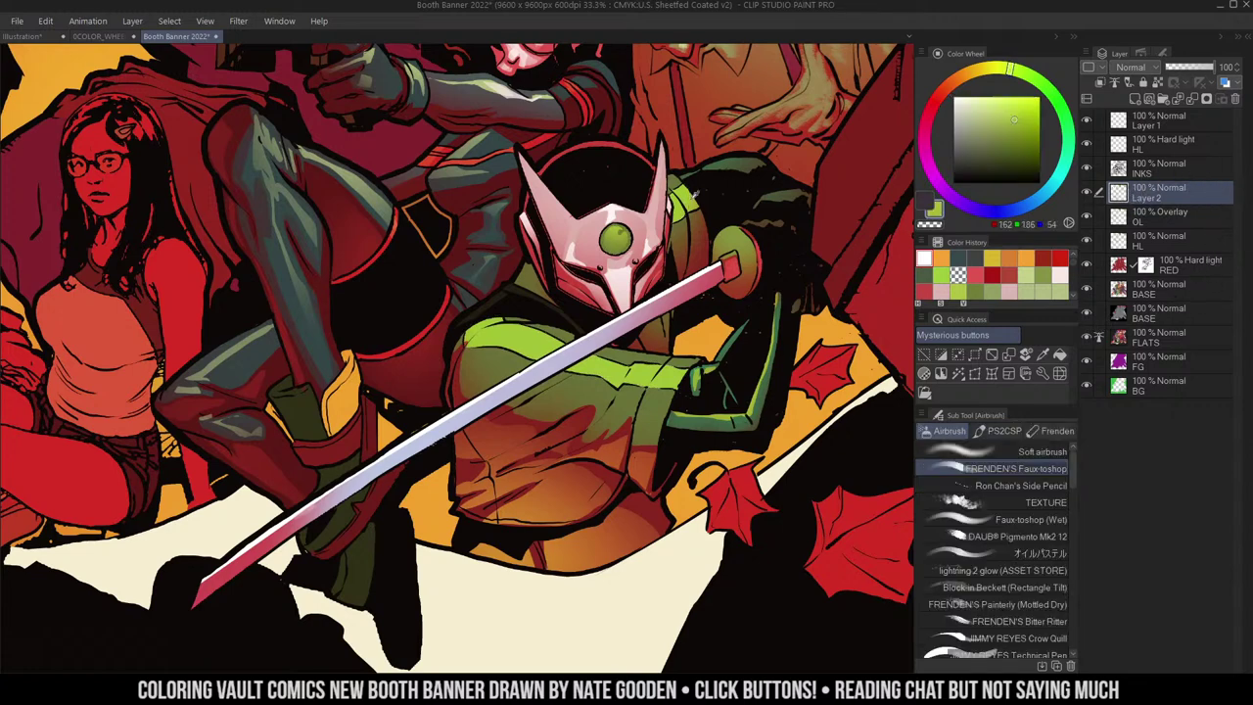
pyautogui.click(993, 108)
pyautogui.click(995, 69)
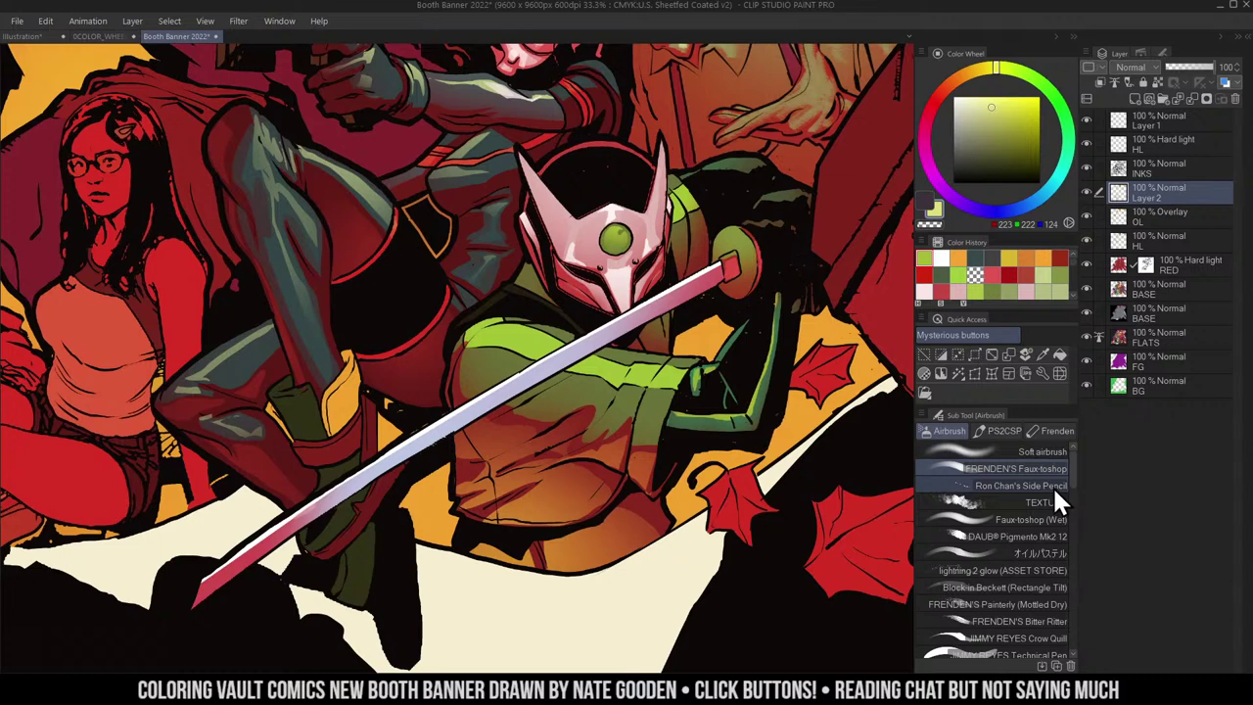
pyautogui.press('w')
pyautogui.click(596, 336)
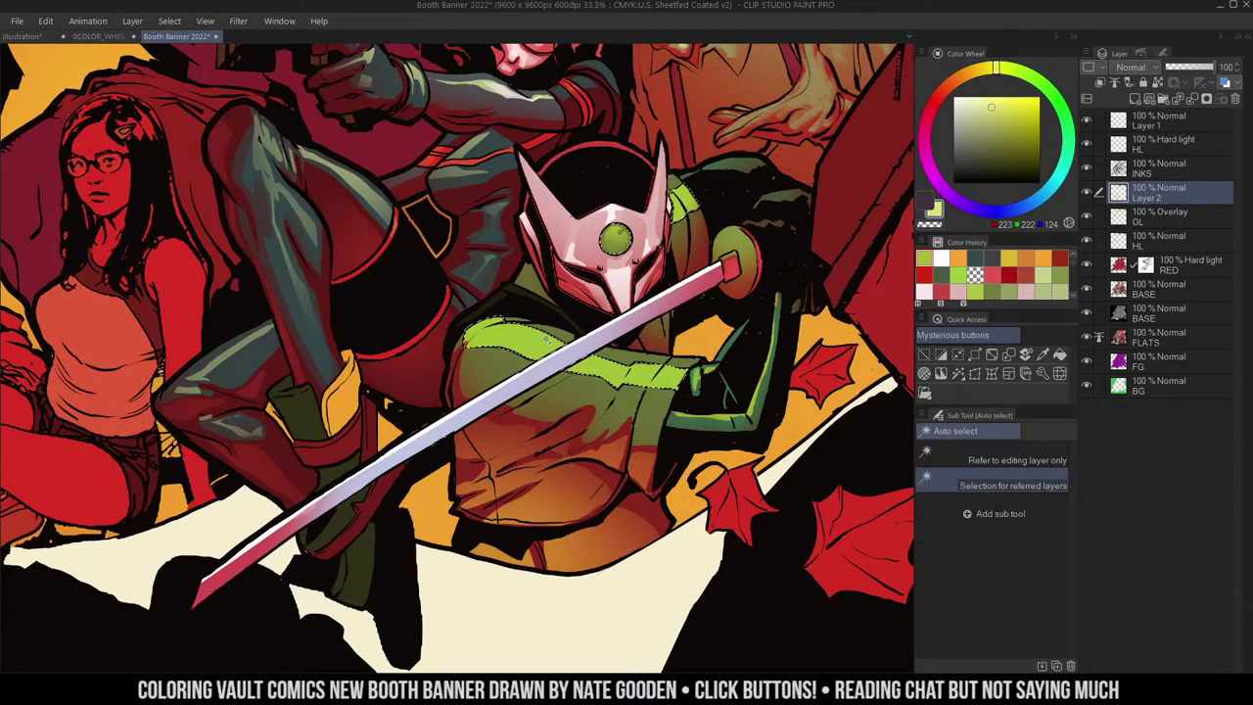
pyautogui.press('b')
pyautogui.moveTo(521, 346)
pyautogui.mouseDown()
pyautogui.moveTo(549, 340)
pyautogui.moveTo(506, 350)
pyautogui.mouseUp()
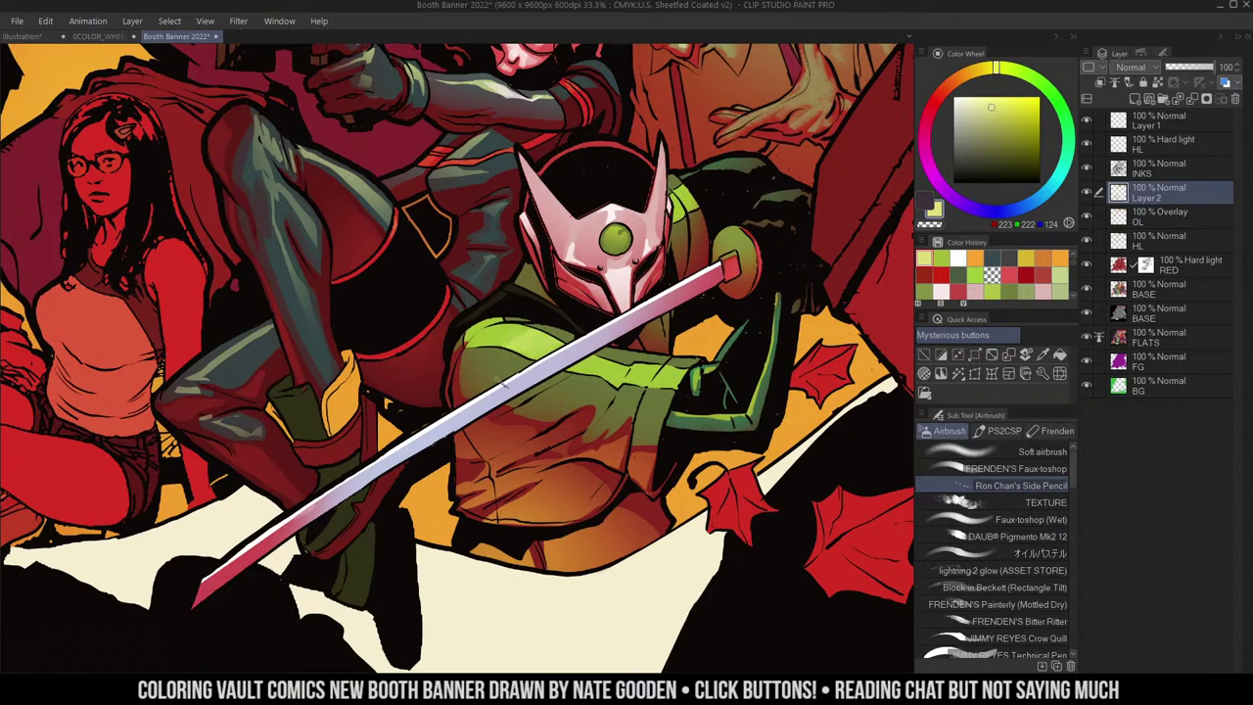
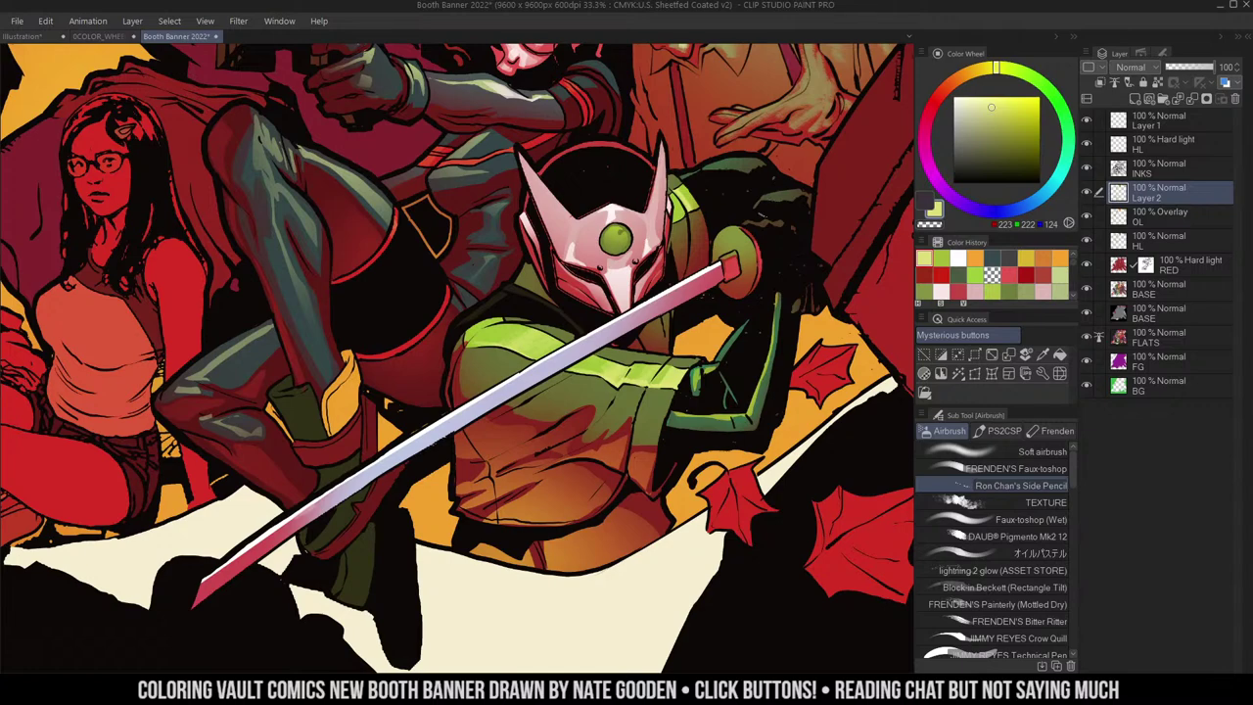
# - Paint a highlight on the sword's round guard and sample the yellow-green (209, 219, 110) from the shoulder stripe
pyautogui.press('m')
pyautogui.keyDown('alt'); pyautogui.click(746, 233); pyautogui.keyUp('alt')
pyautogui.press('b')
pyautogui.keyDown('alt'); pyautogui.click(688, 206); pyautogui.keyUp('alt')
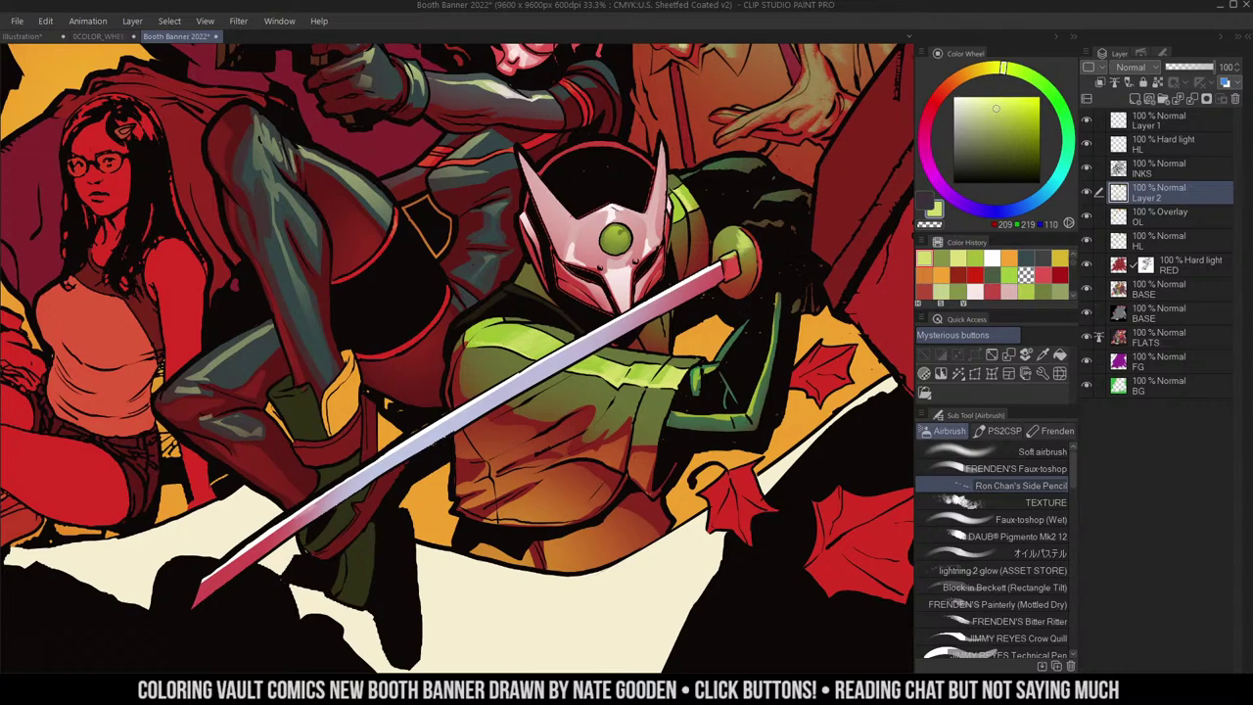
# - Mix a pale yellow (255, 238, 152) and paint bright highlights on the sword's guard and the collar at the blade's base
pyautogui.keyDown('alt'); pyautogui.click(615, 208); pyautogui.keyUp('alt')
pyautogui.scroll(1, 699, 182)
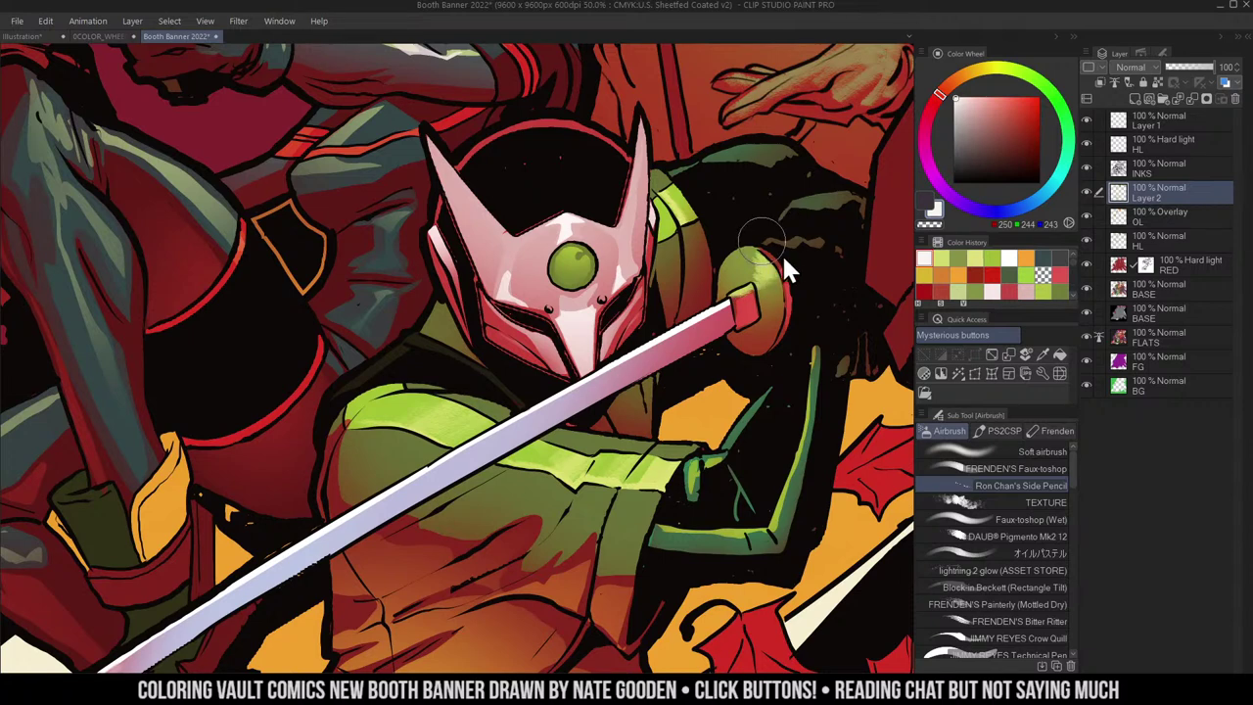
pyautogui.click(985, 70)
pyautogui.click(988, 96)
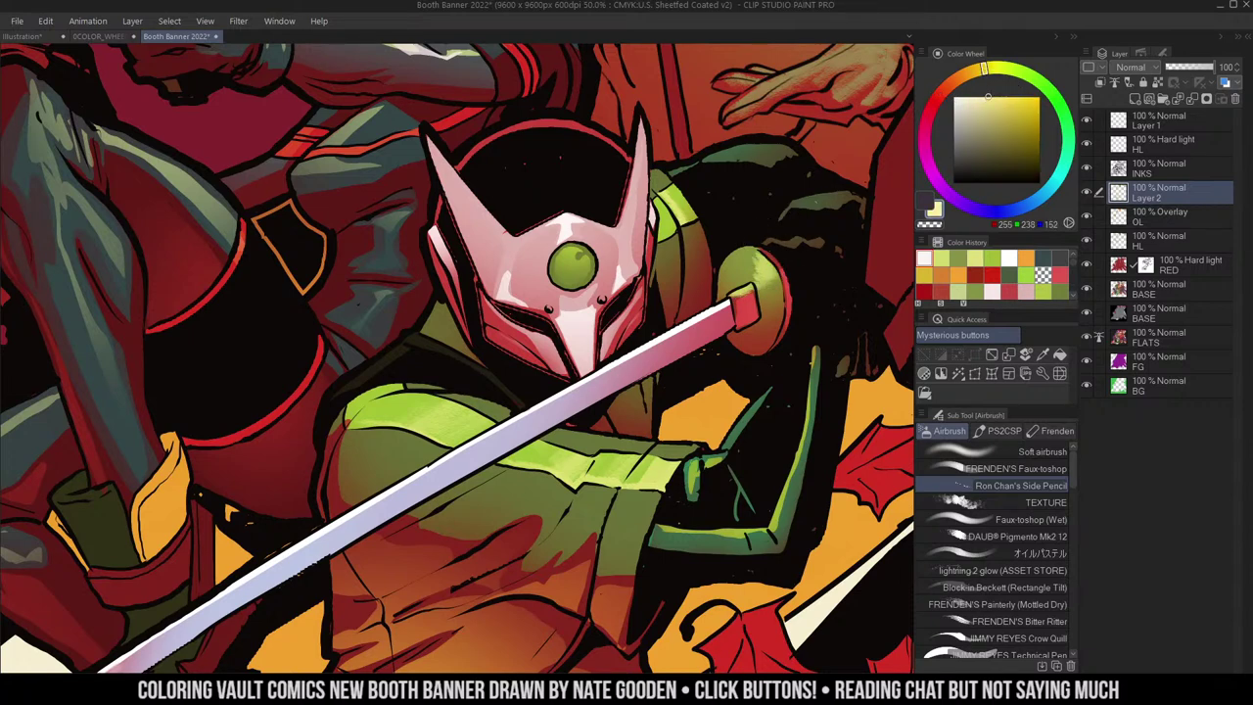
pyautogui.click(736, 297)
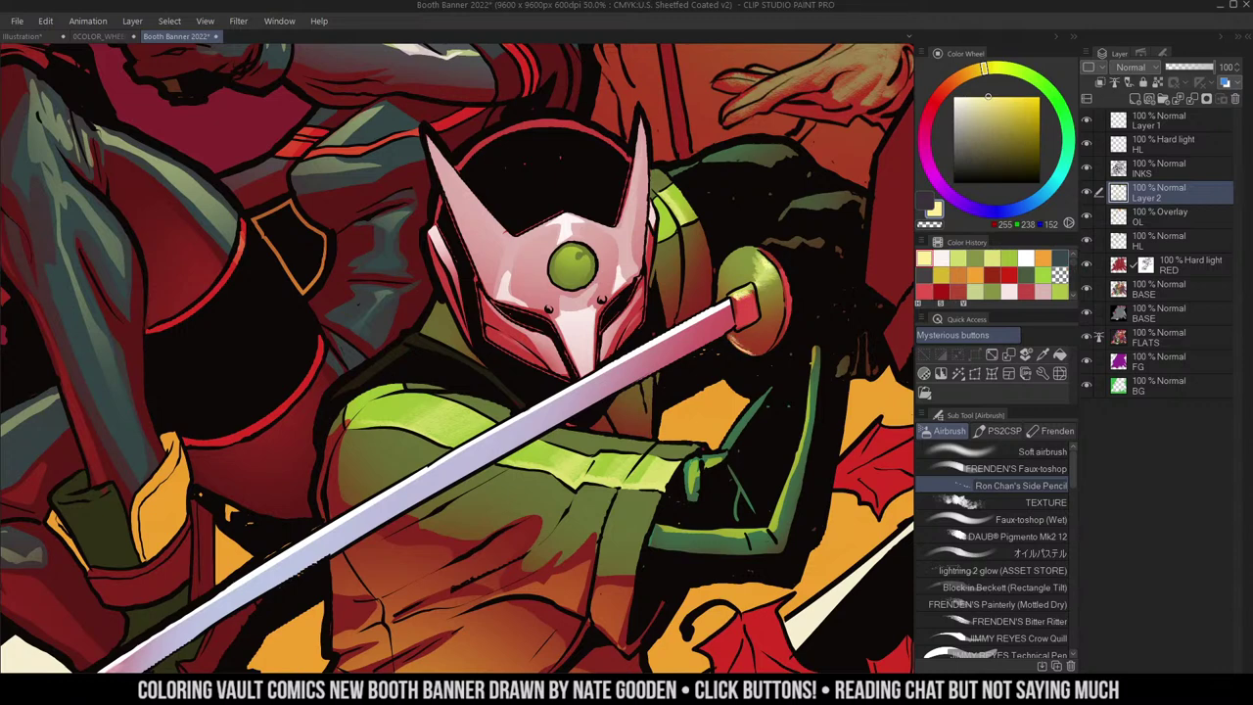
pyautogui.hotkey('ctrl', 'space')
pyautogui.moveTo(871, 269); pyautogui.dragTo(804, 269)
pyautogui.click(722, 246)
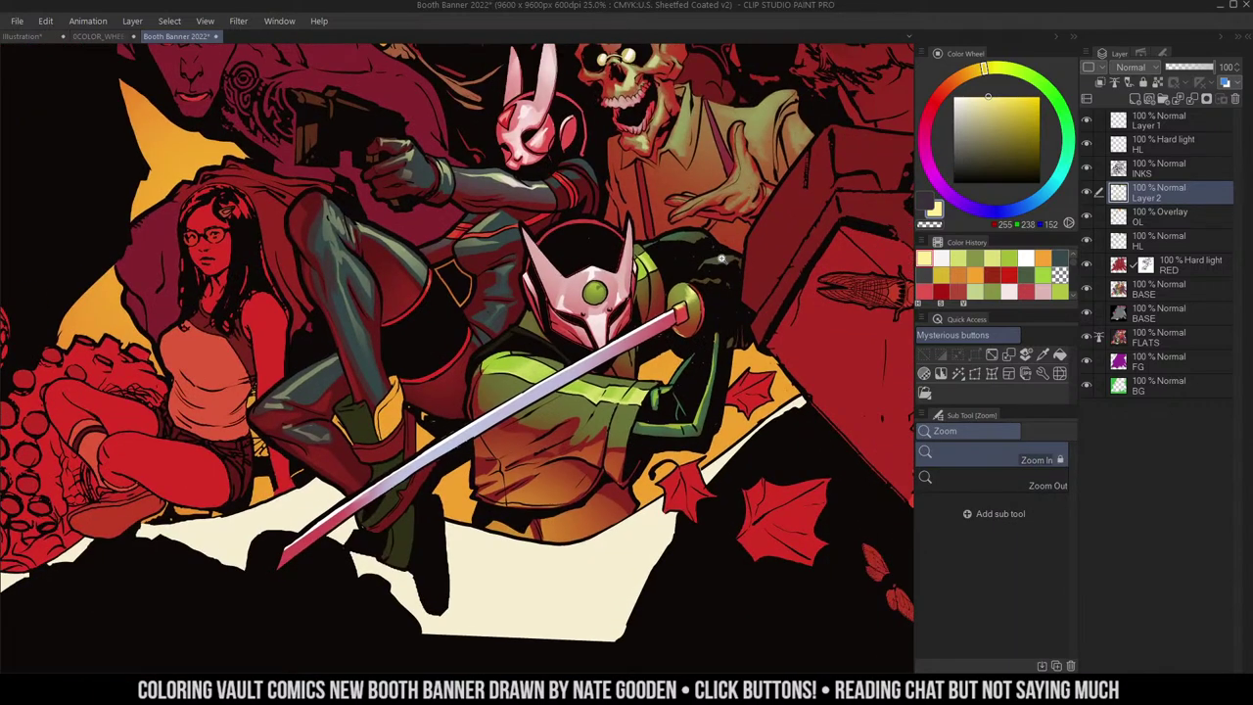
pyautogui.click(721, 259)
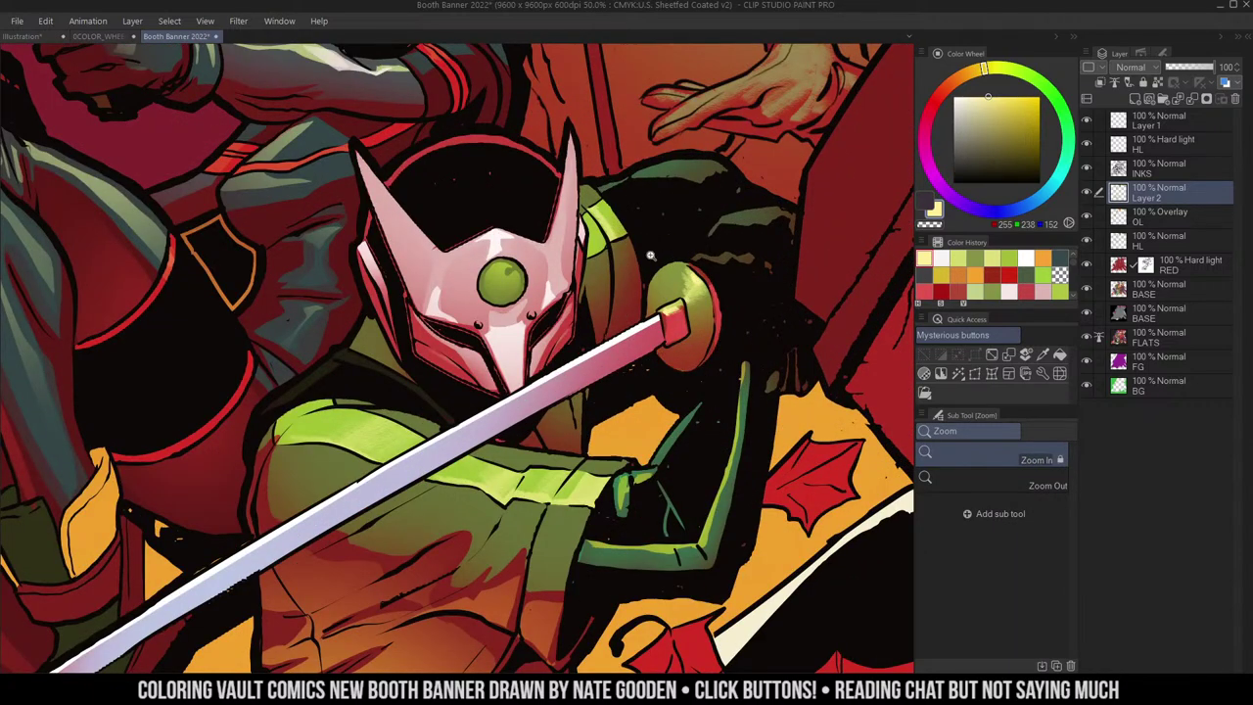
pyautogui.press('b')
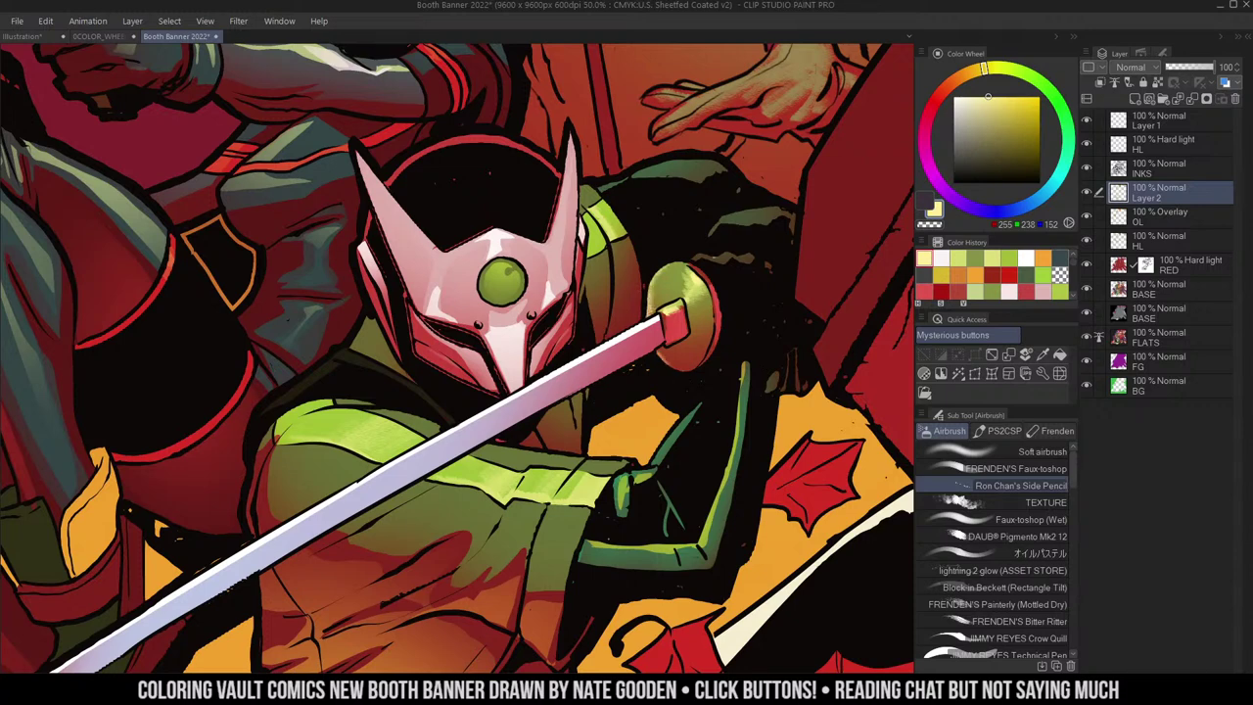
# - Examine the swordsman together with the gunner, skeleton and seated woman from farther out
pyautogui.hotkey('ctrl', 'space')
pyautogui.keyDown('alt'); pyautogui.click(724, 280); pyautogui.keyUp('alt')
pyautogui.moveTo(749, 249); pyautogui.dragTo(741, 228)
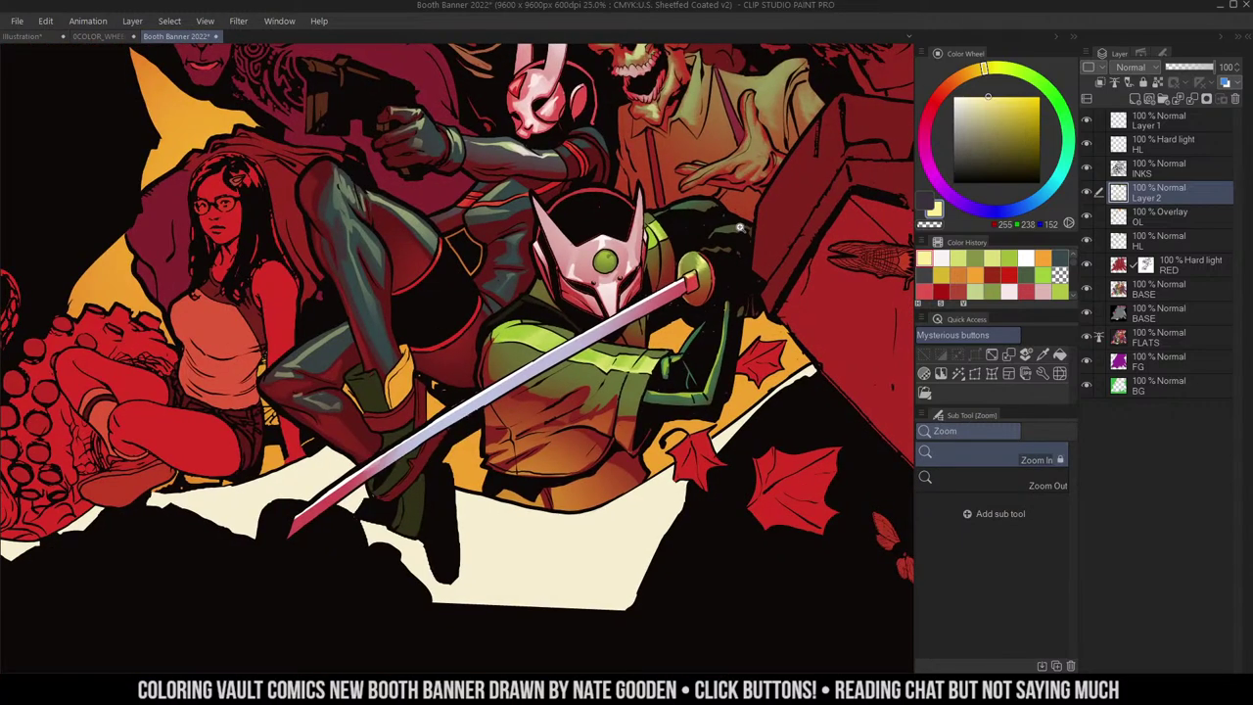
pyautogui.moveTo(729, 315); pyautogui.dragTo(720, 266)
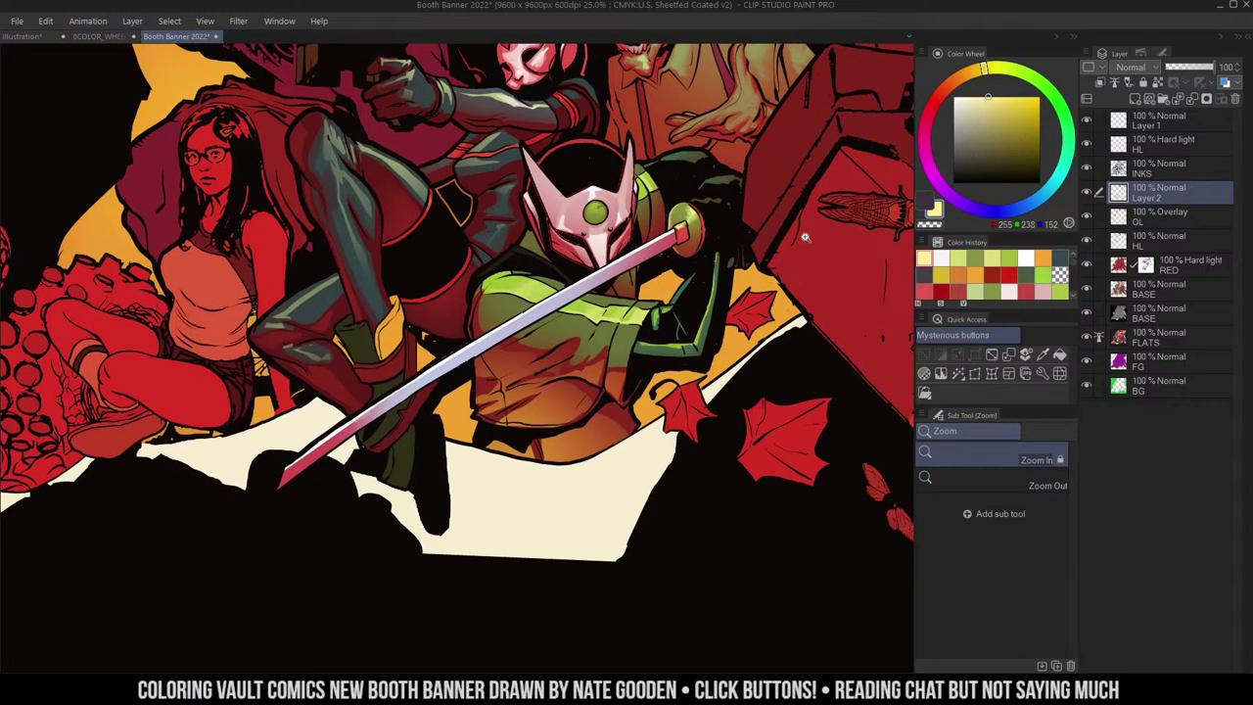
pyautogui.moveTo(624, 178); pyautogui.dragTo(749, 301)
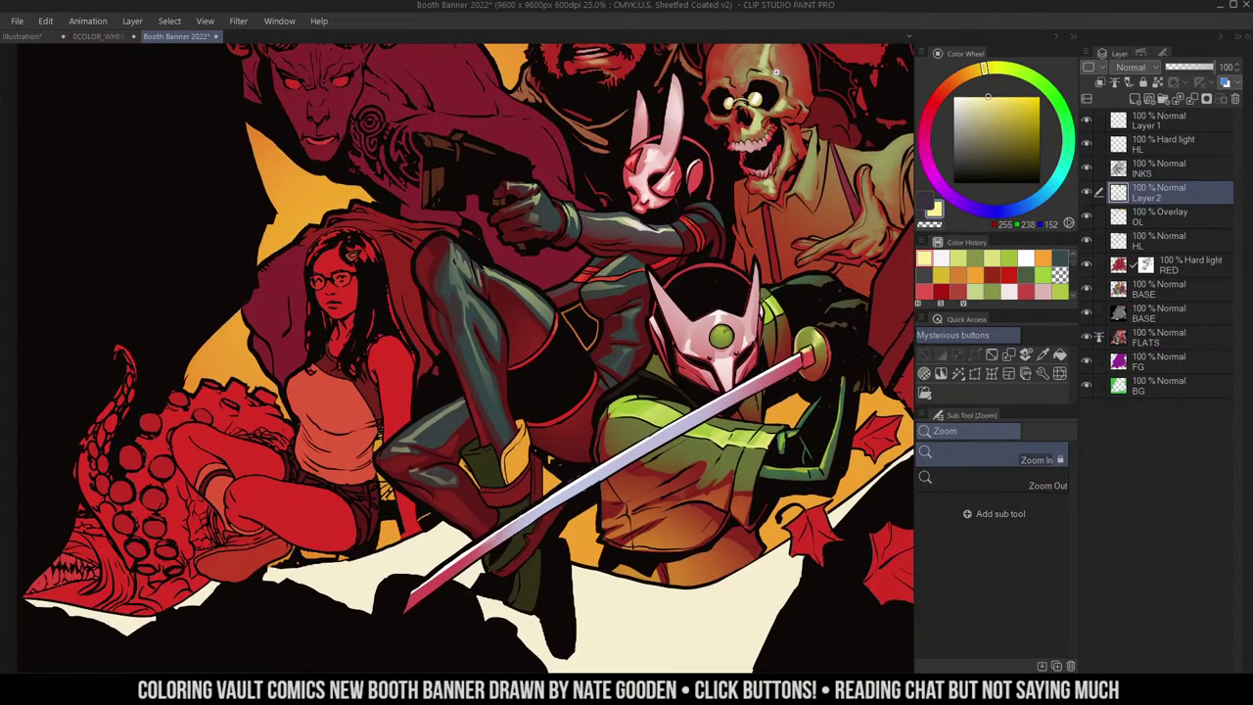
pyautogui.moveTo(478, 312); pyautogui.dragTo(683, 259)
pyautogui.click(607, 164)
pyautogui.moveTo(607, 164); pyautogui.dragTo(630, 185)
# - Auto-select the flat color area at the seated woman's hair, using the referred layers, and review the whole banner
pyautogui.press('m')
pyautogui.press('w')
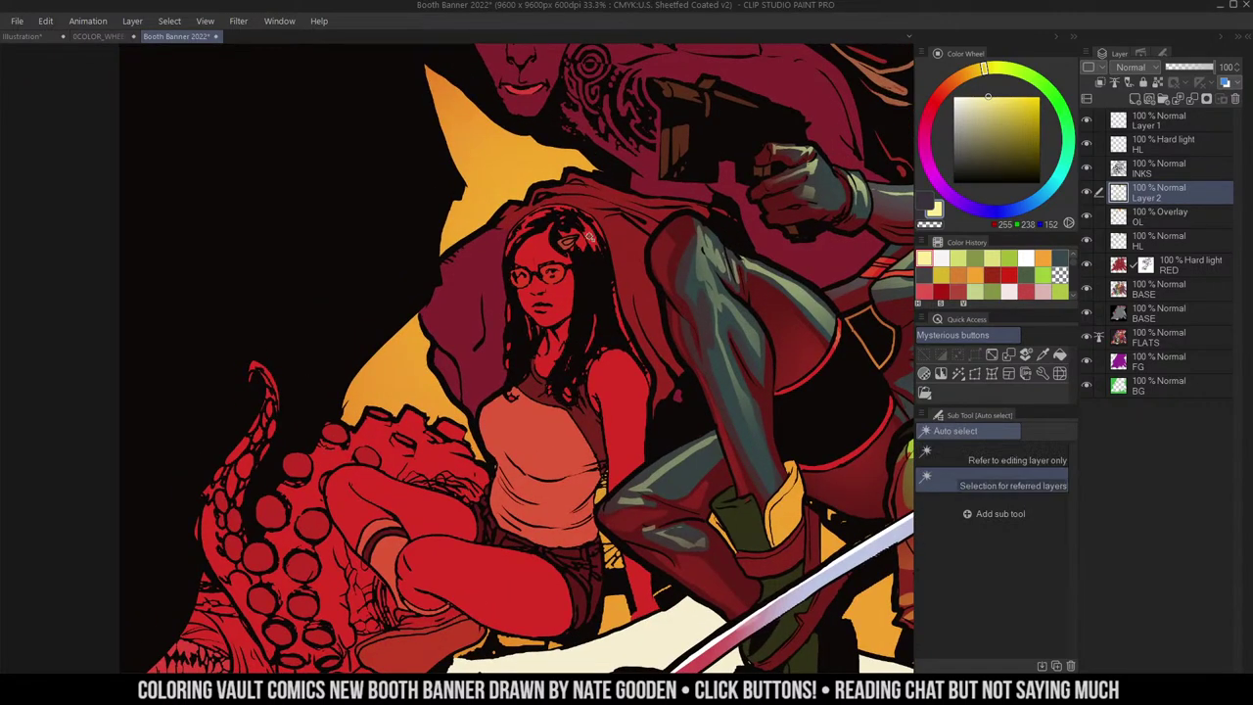
pyautogui.click(589, 236)
pyautogui.keyDown('alt'); pyautogui.click(654, 241); pyautogui.keyUp('alt')
pyautogui.keyDown('alt'); pyautogui.click(655, 238); pyautogui.keyUp('alt')
pyautogui.keyDown('alt'); pyautogui.click(657, 235); pyautogui.keyUp('alt')
pyautogui.moveTo(773, 186); pyautogui.dragTo(607, 346)
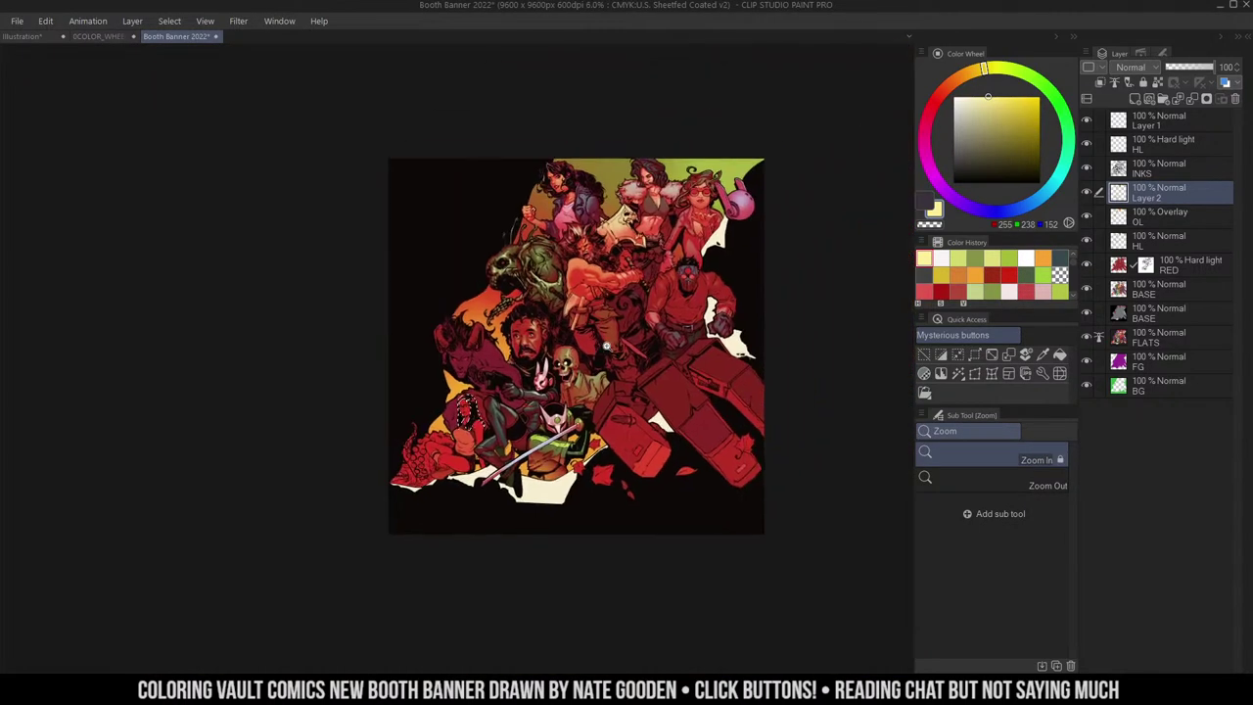
# - Open a second view of the Booth Banner 2022 canvas and dock it side by side with the original view
pyautogui.press('q')
pyautogui.hotkey('ctrl', 'm')
pyautogui.scroll(3, 607, 345)
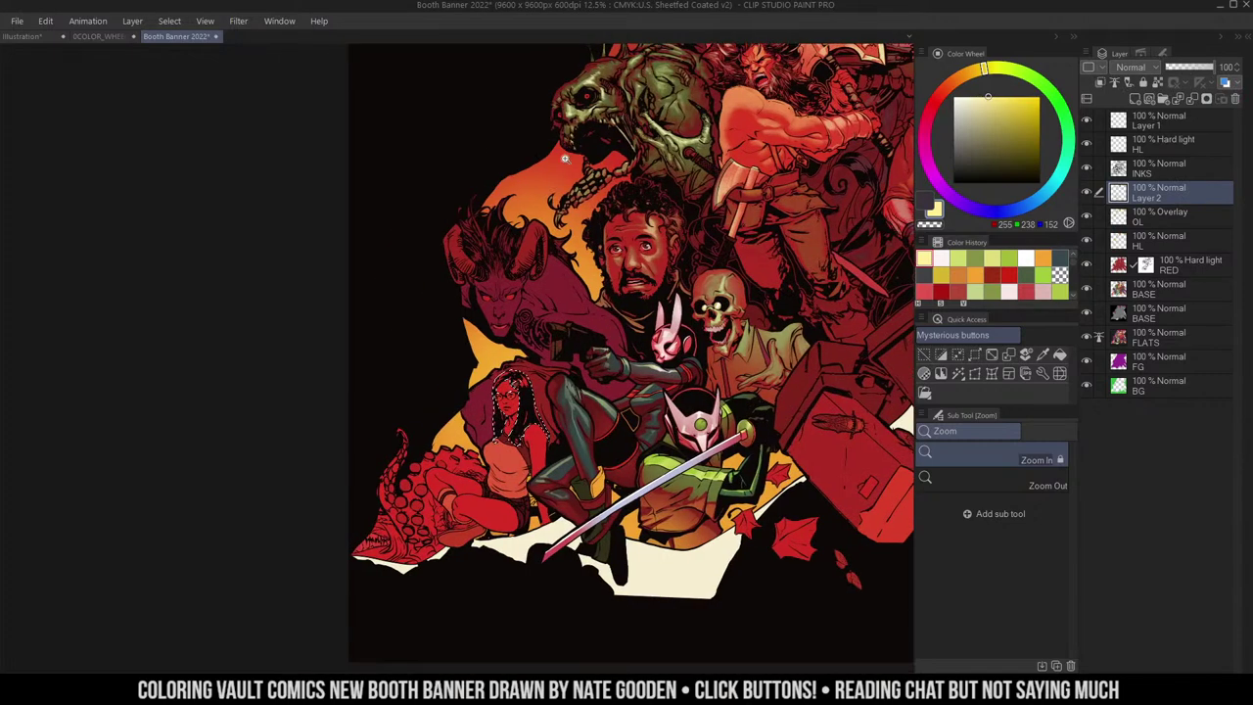
pyautogui.click(277, 20)
pyautogui.moveTo(333, 36)
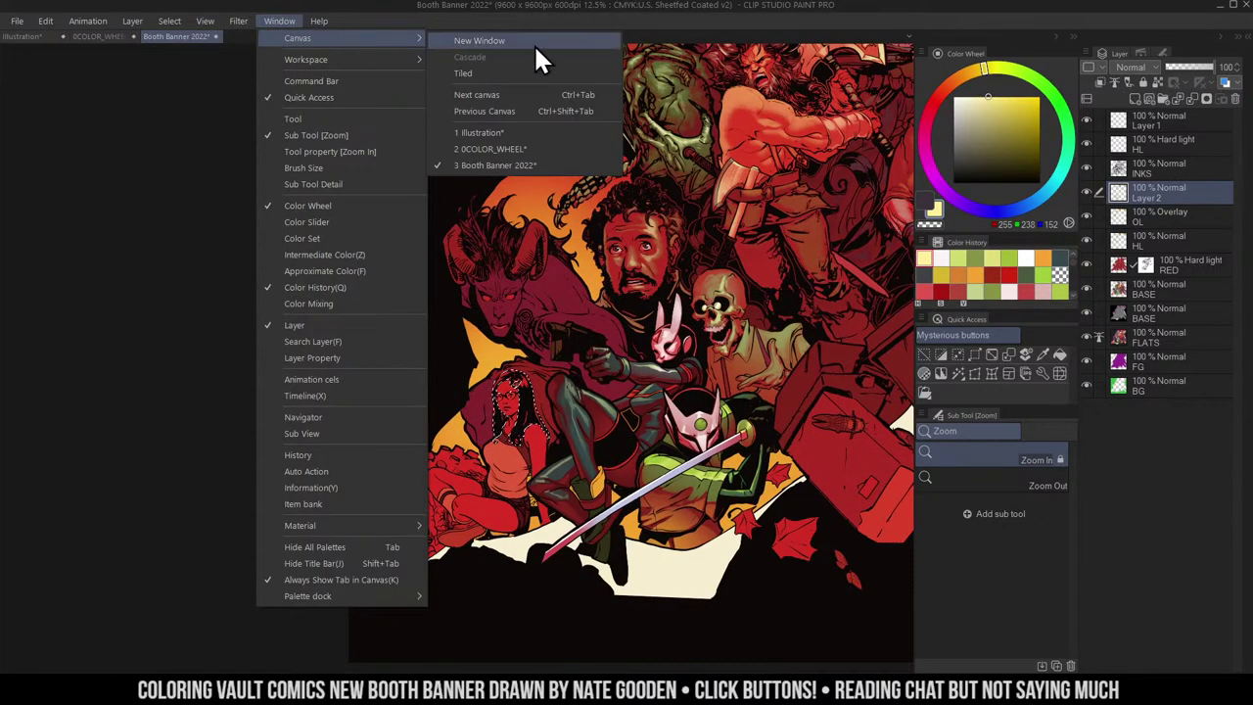
pyautogui.click(536, 42)
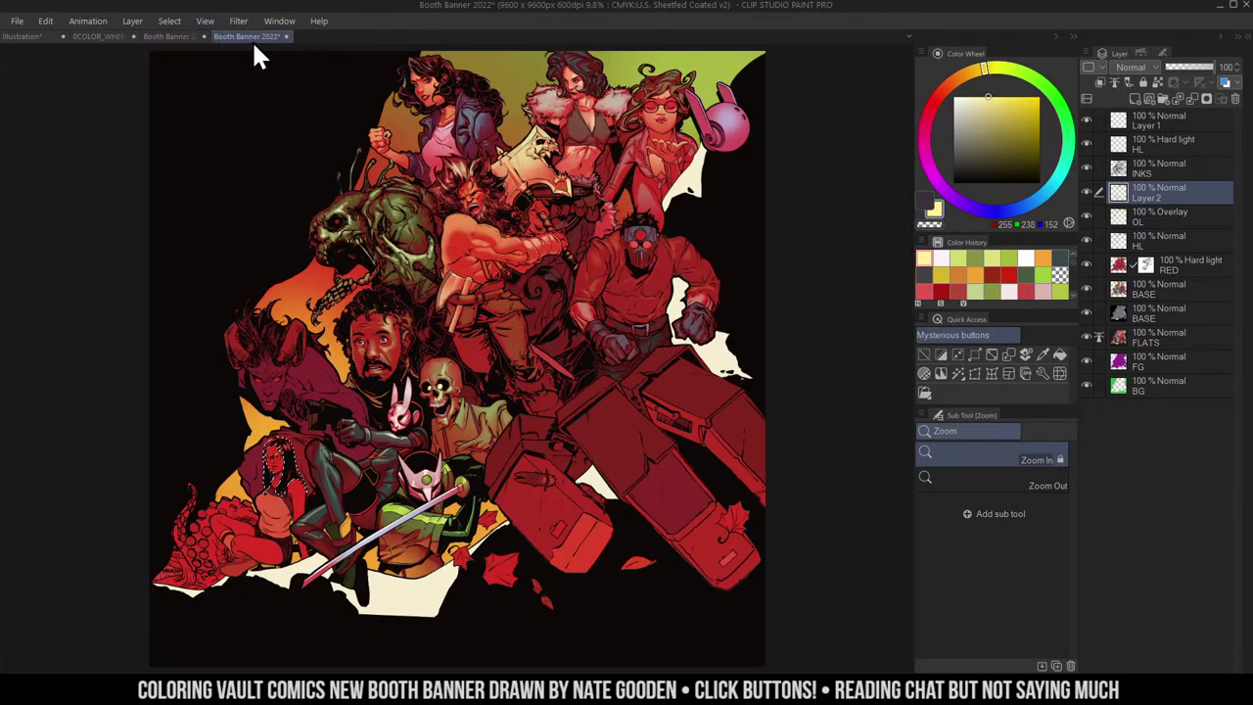
pyautogui.moveTo(252, 39); pyautogui.dragTo(903, 184)
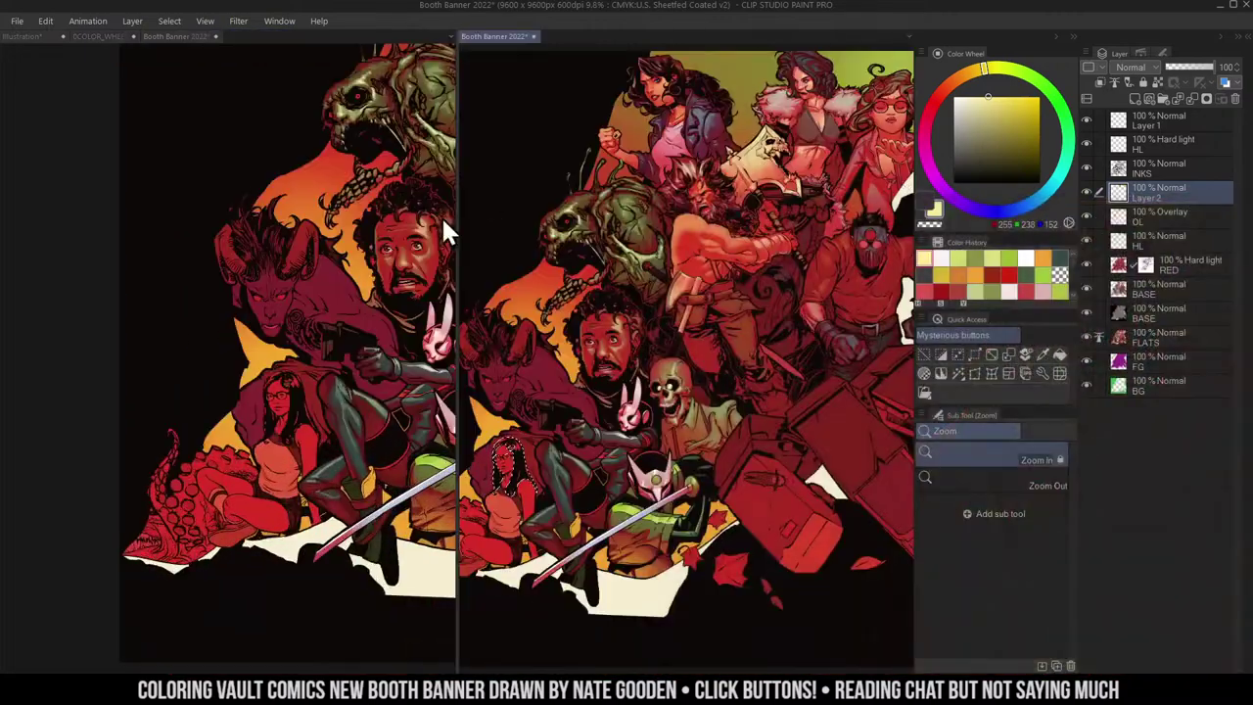
# - Fit the whole banner in the original view and narrow that view to give the second one more room
pyautogui.moveTo(409, 210); pyautogui.dragTo(244, 186)
pyautogui.scroll(-4, 358, 190)
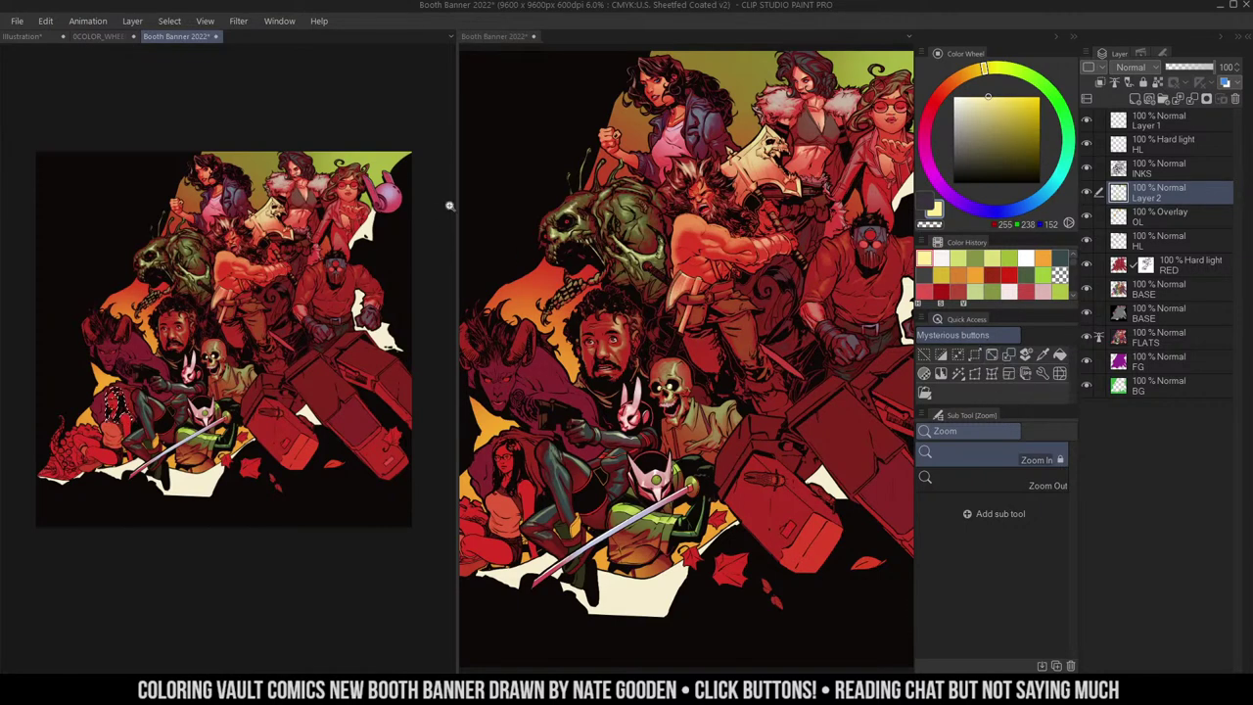
pyautogui.moveTo(457, 202); pyautogui.dragTo(358, 204)
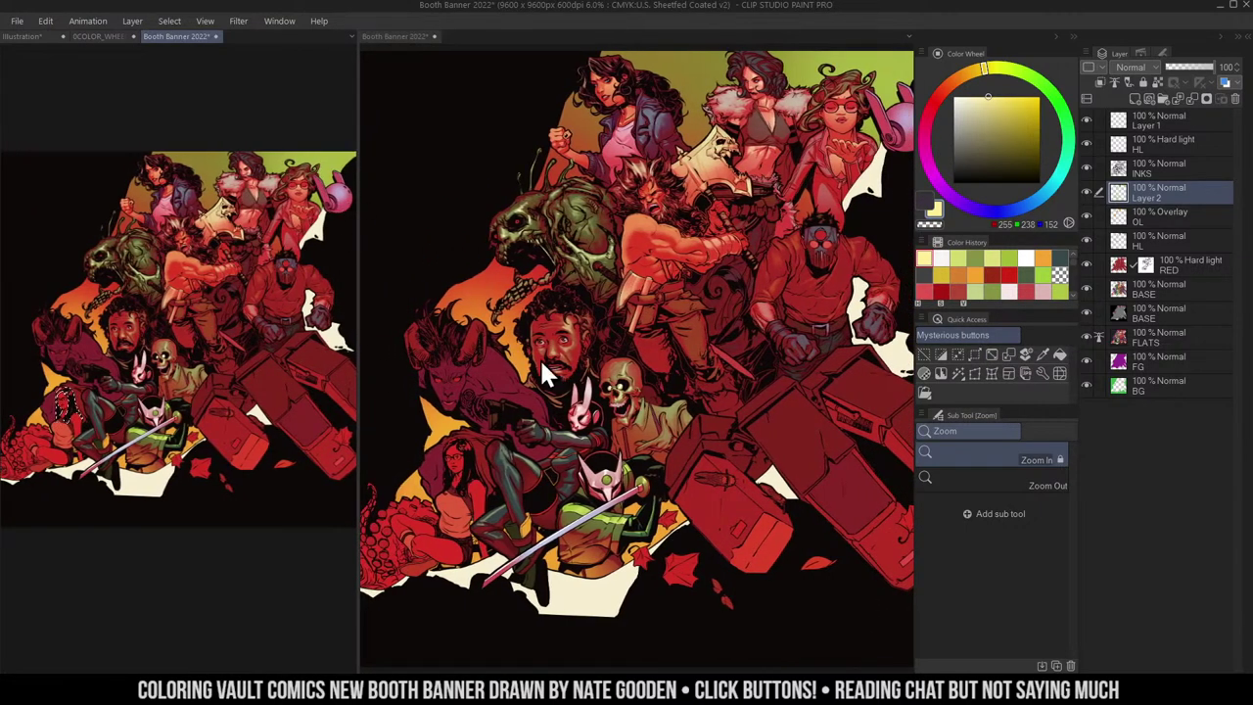
pyautogui.click(992, 356)
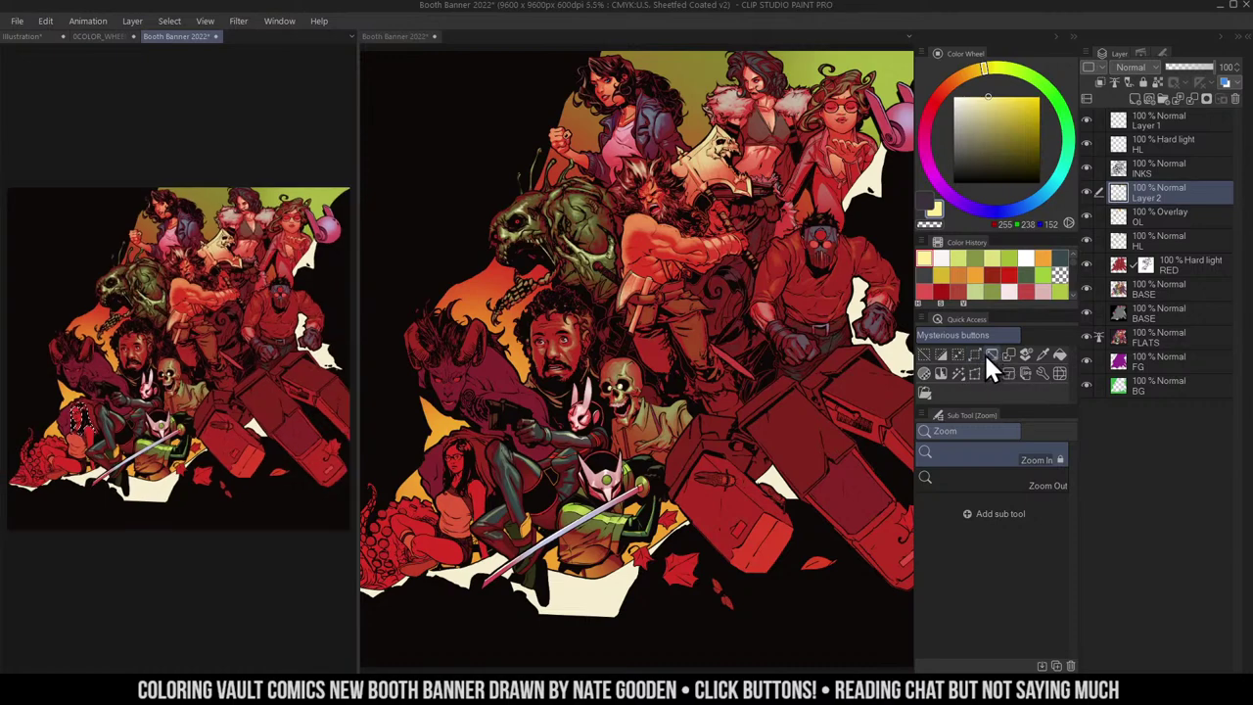
pyautogui.scroll(2, 226, 338)
pyautogui.moveTo(237, 349); pyautogui.dragTo(285, 385)
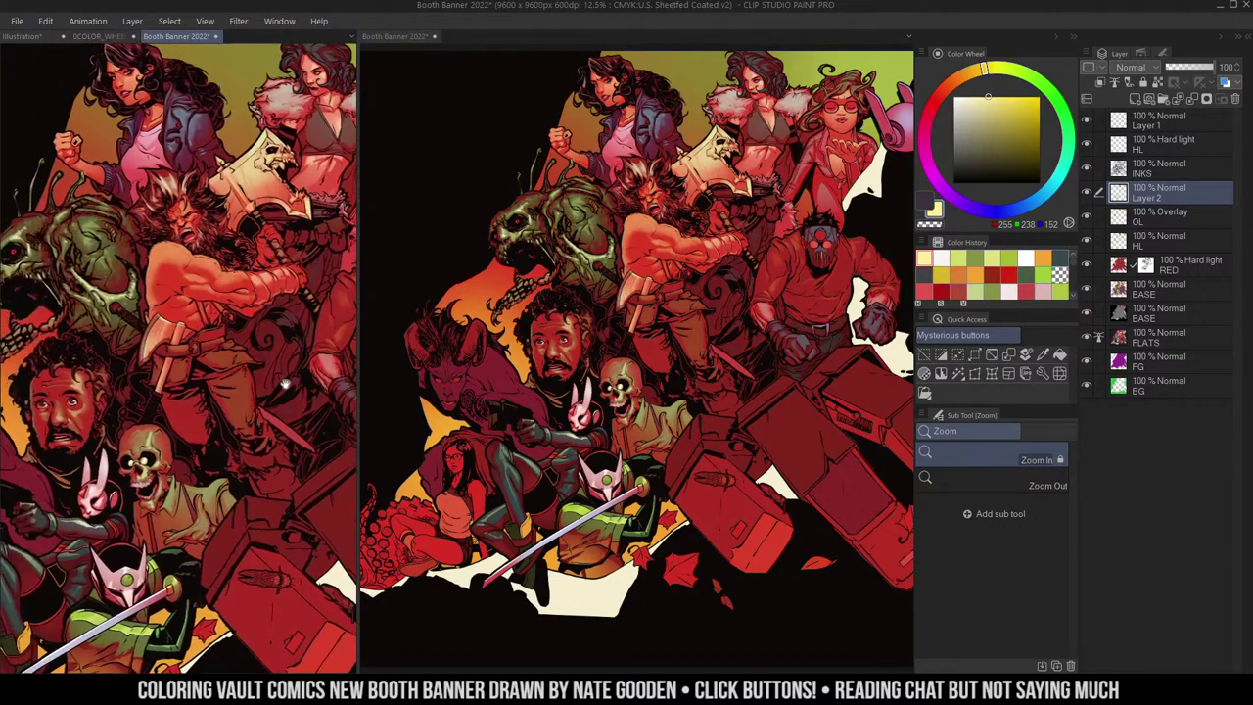
pyautogui.scroll(-1, 288, 338)
pyautogui.moveTo(289, 338); pyautogui.dragTo(298, 251)
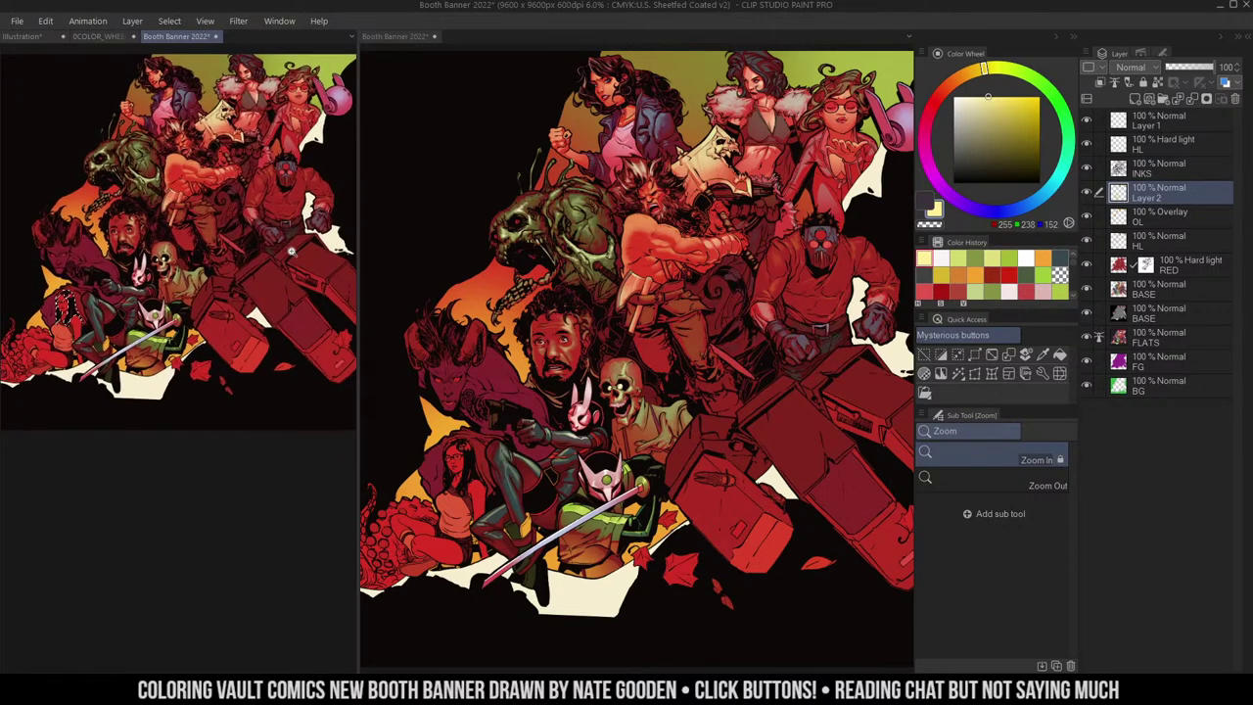
# - Darken the seated woman's selected hair on the upper BASE layer with Hue/Saturation/Luminosity, setting luminosity to -33
pyautogui.press('m')
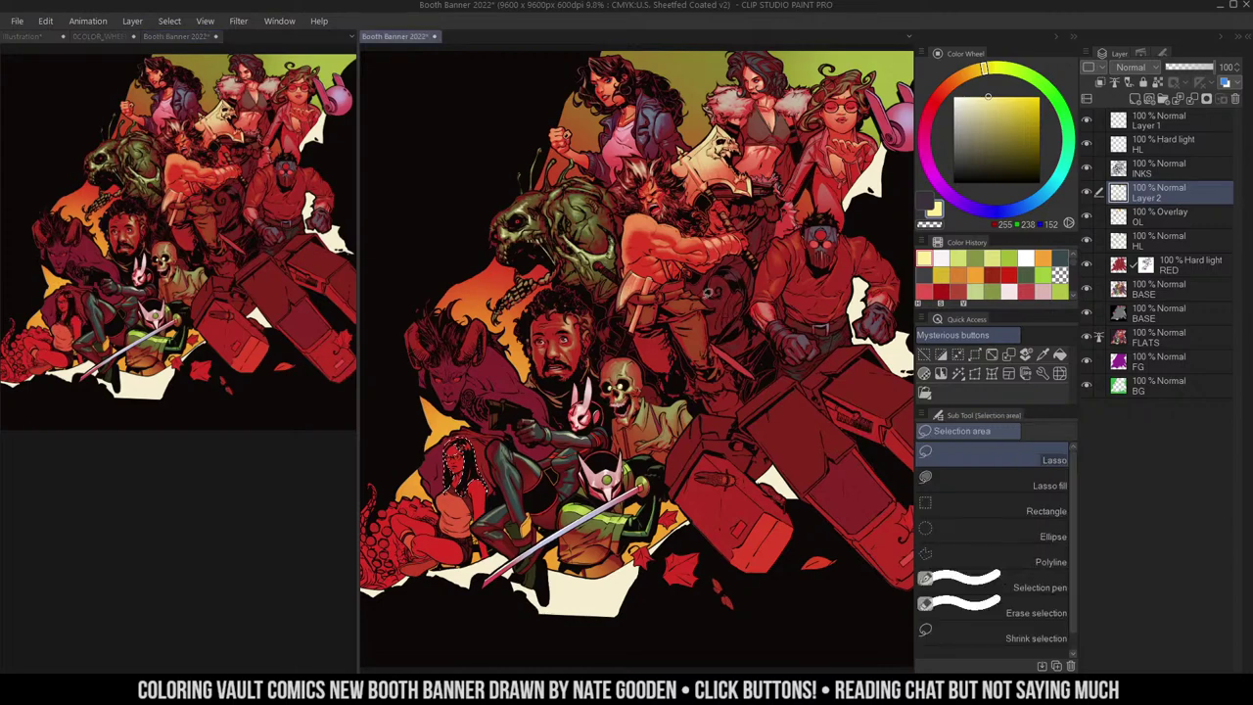
pyautogui.moveTo(506, 443); pyautogui.dragTo(609, 339)
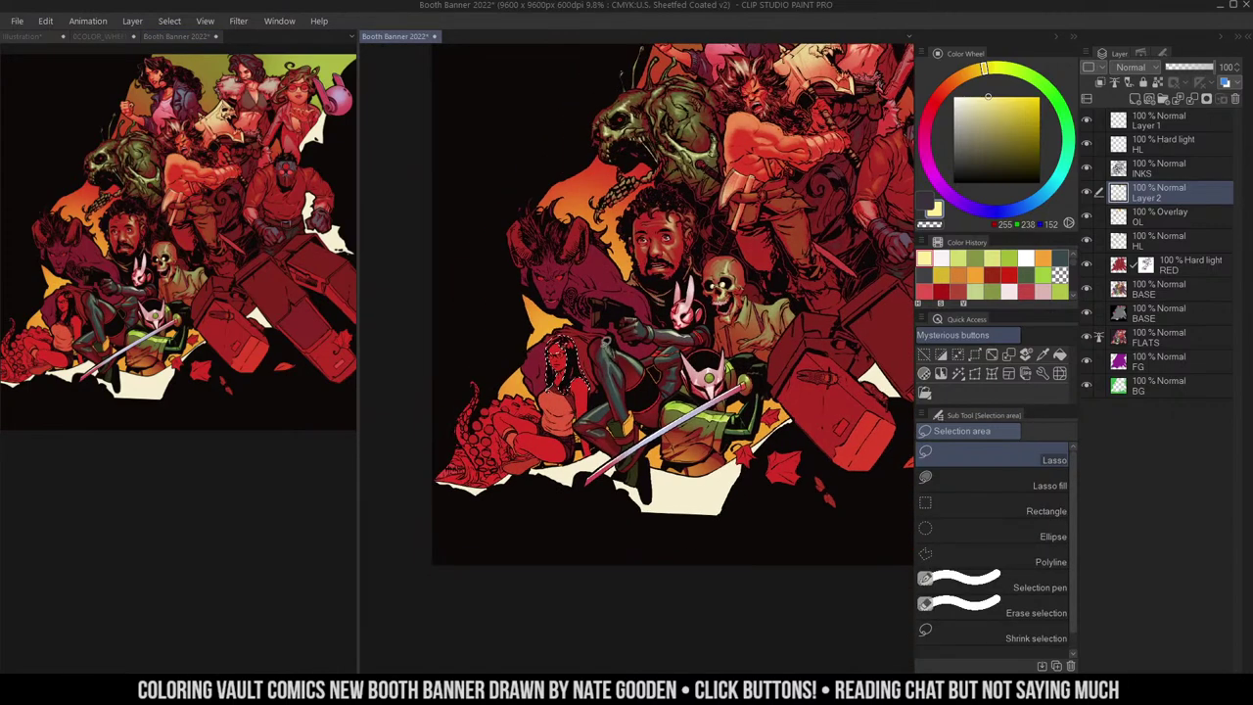
pyautogui.hotkey('ctrl', 'space')
pyautogui.click(609, 339)
pyautogui.click(609, 338)
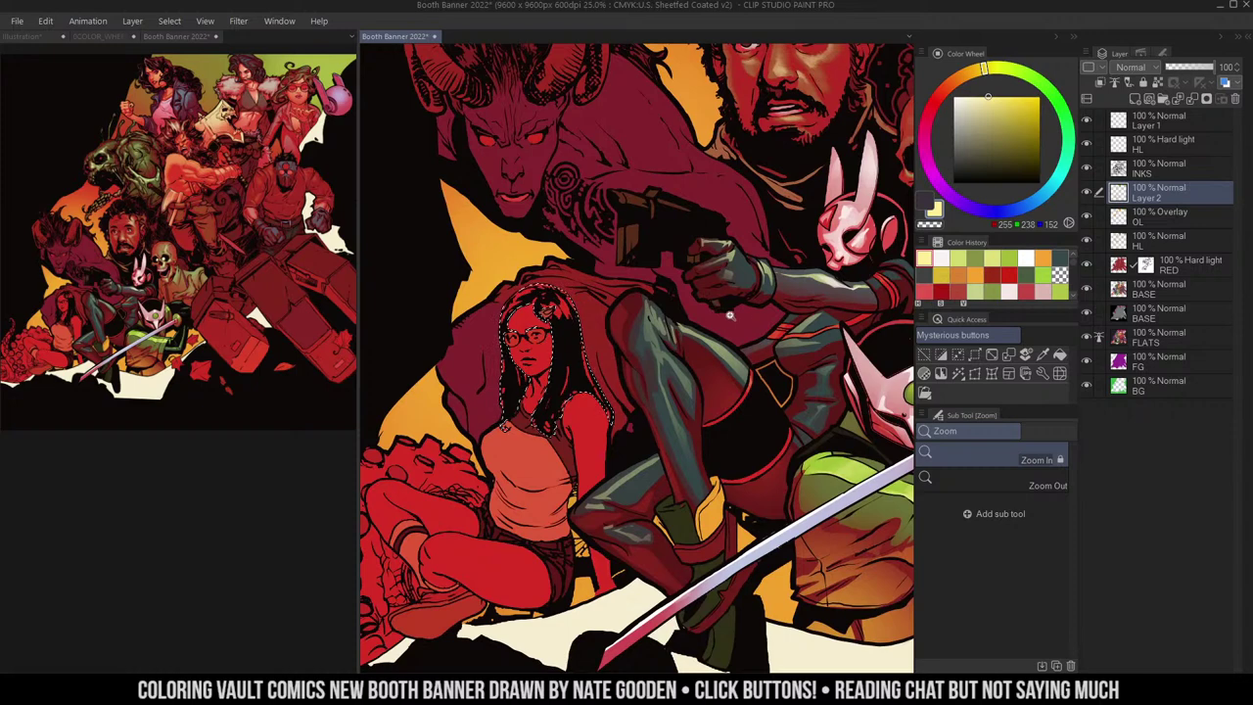
pyautogui.press('w')
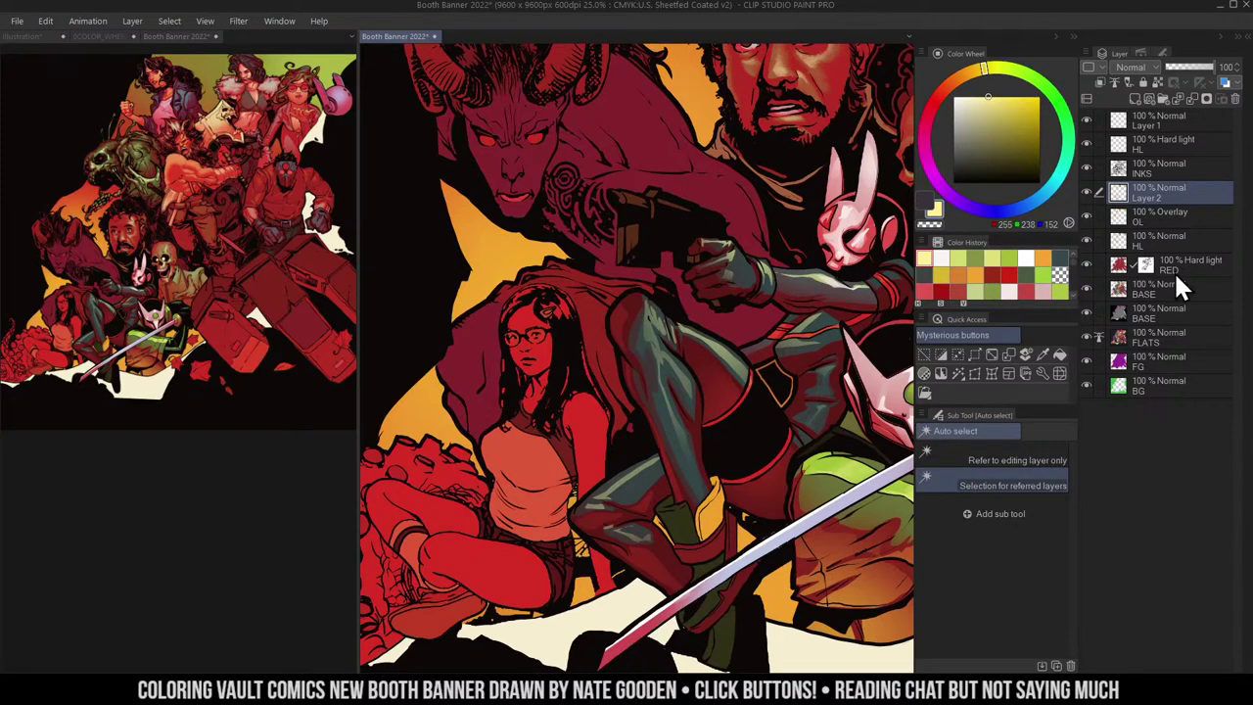
pyautogui.click(1121, 284)
pyautogui.hotkey('ctrl', 'u')
pyautogui.moveTo(957, 227); pyautogui.dragTo(919, 235)
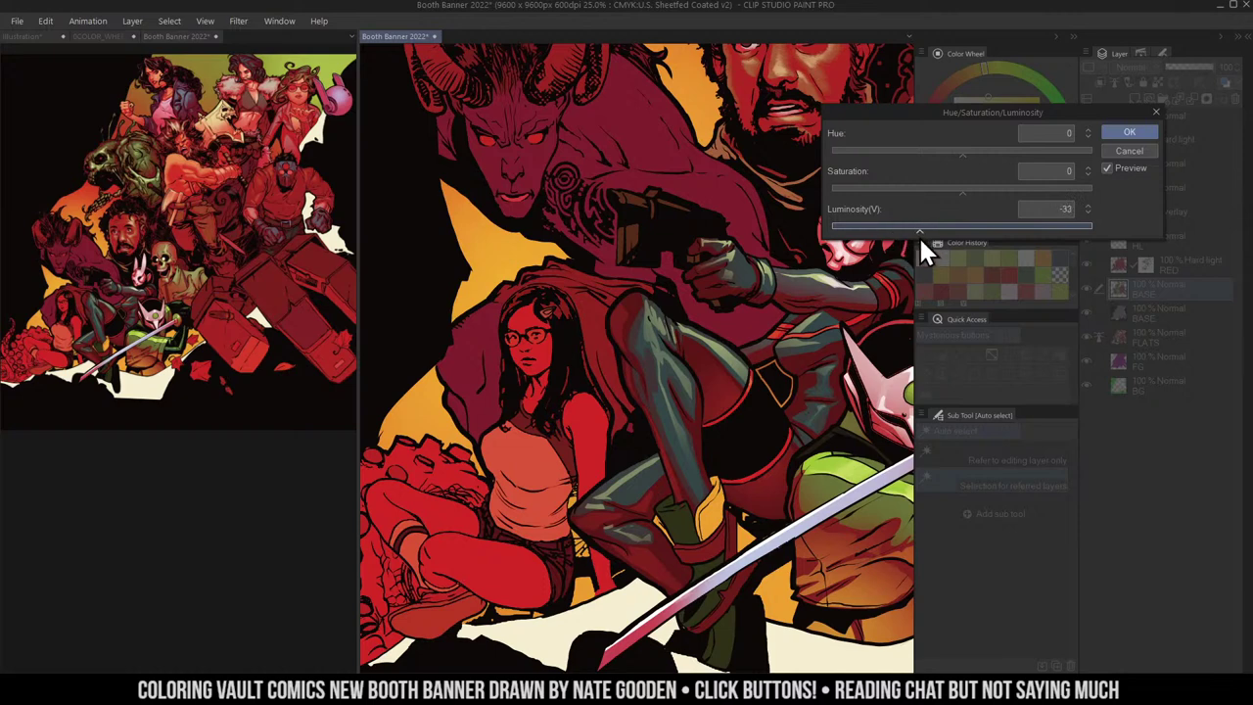
pyautogui.click(1124, 132)
# - Adjust the selected hair on the RED hard light layer to hue 34 and luminosity -32
pyautogui.click(1117, 265)
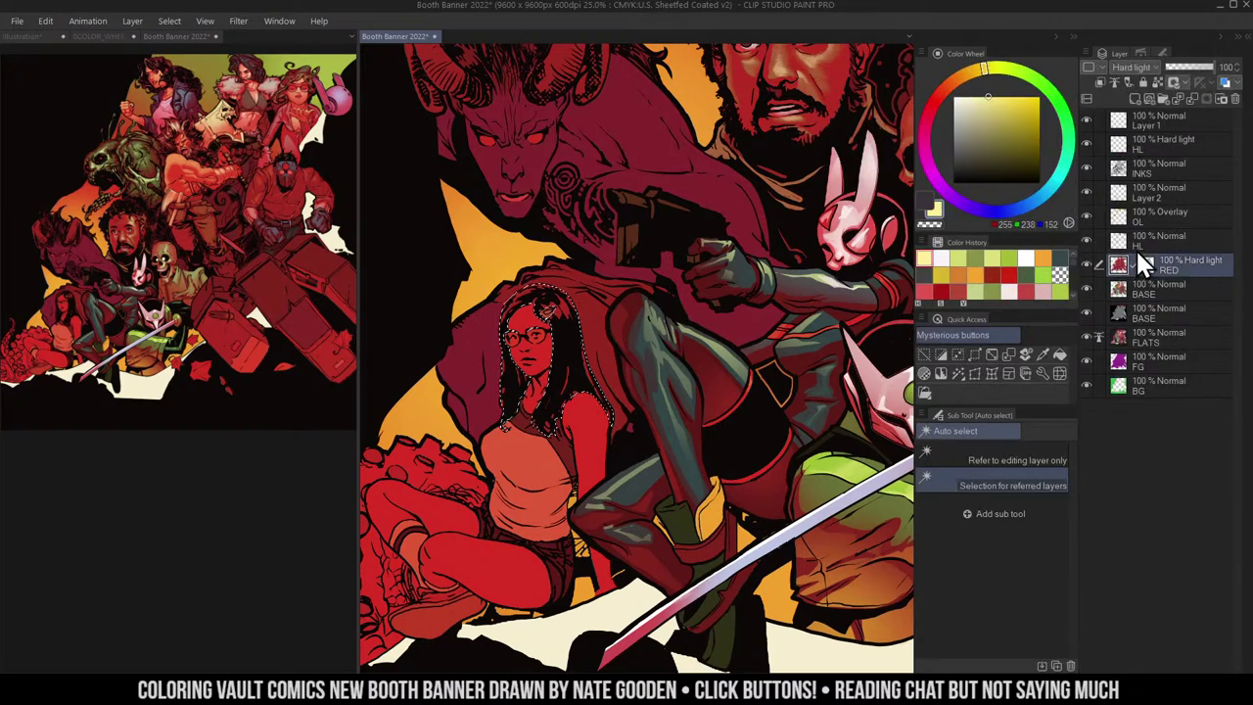
pyautogui.hotkey('ctrl', 'u')
pyautogui.moveTo(962, 226); pyautogui.dragTo(947, 231)
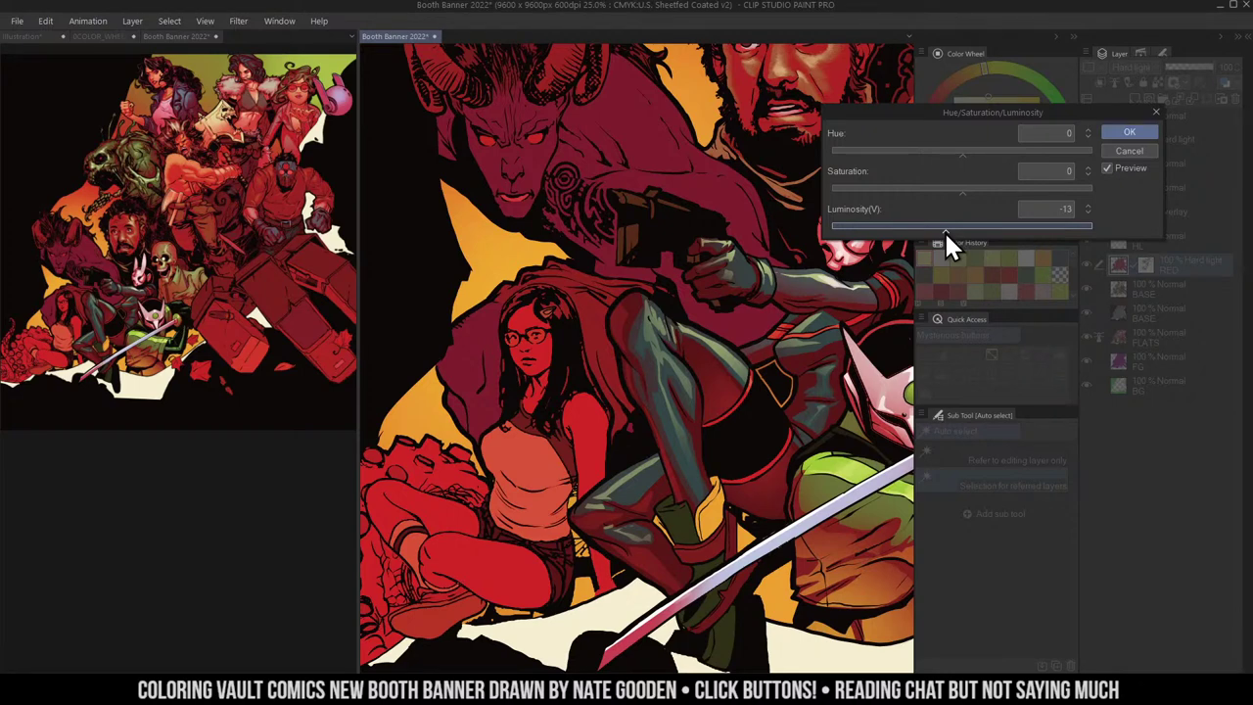
pyautogui.moveTo(932, 235); pyautogui.dragTo(936, 234)
pyautogui.click(986, 151)
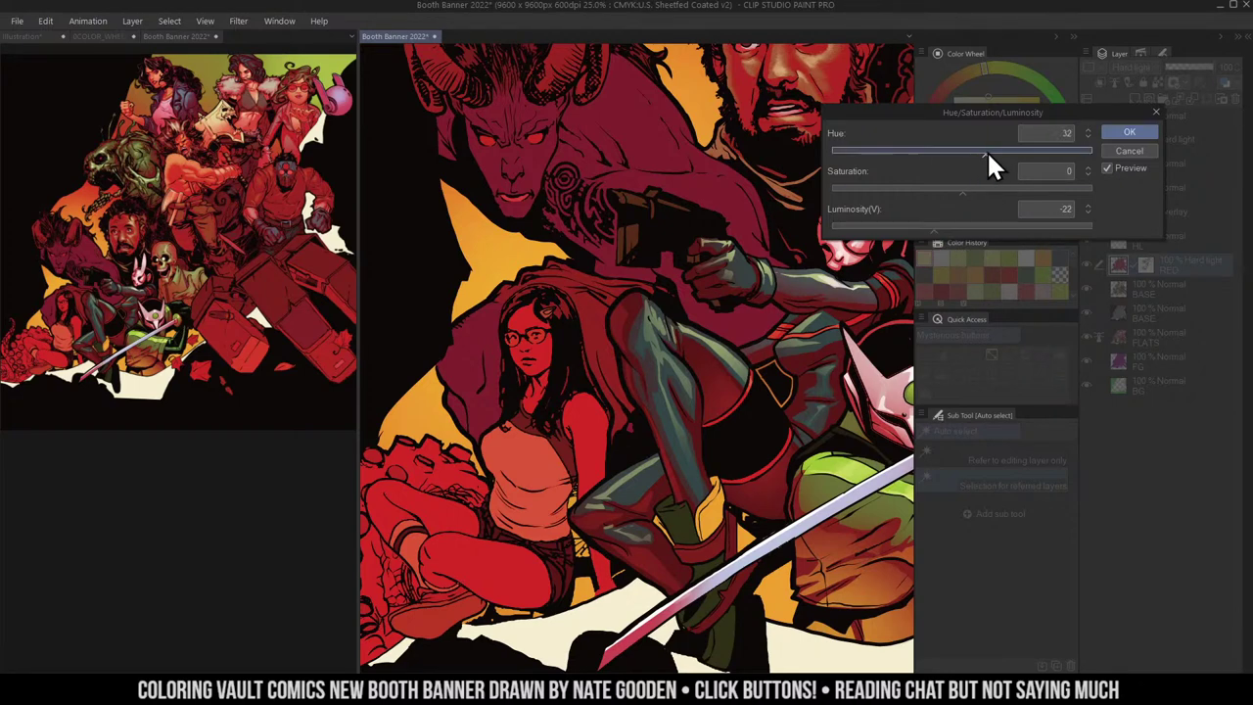
pyautogui.moveTo(987, 151); pyautogui.dragTo(1030, 152)
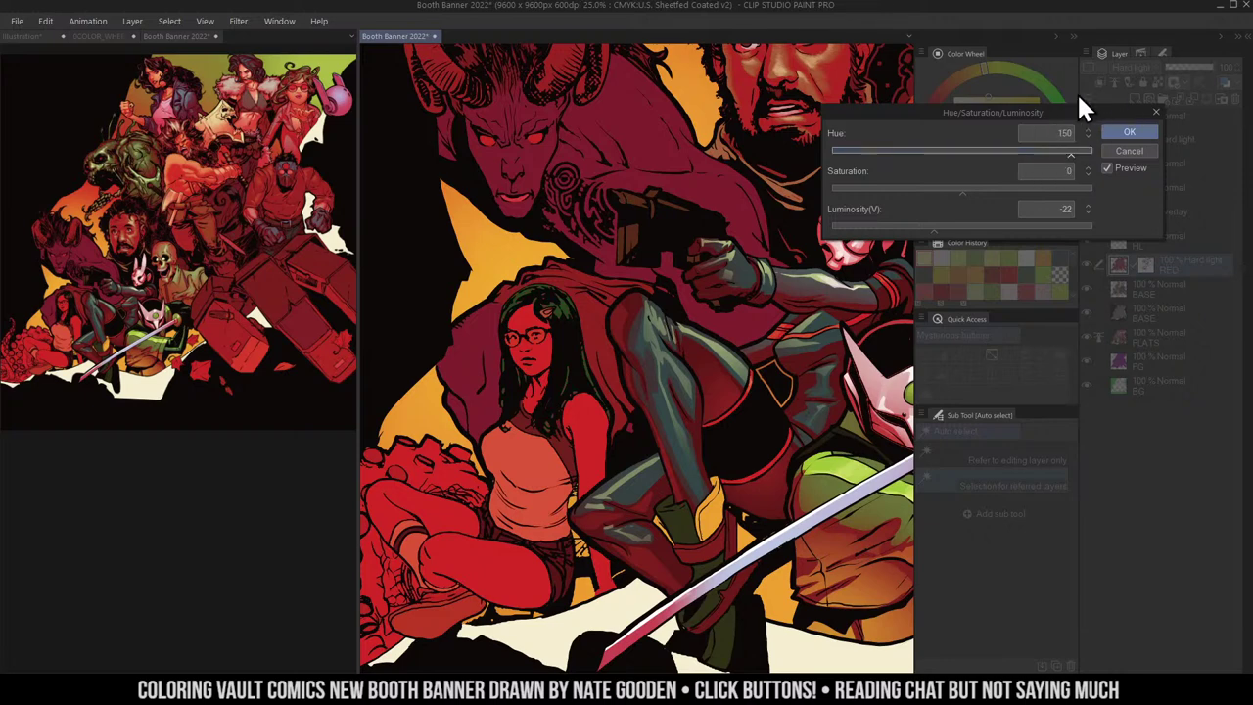
pyautogui.click(968, 153)
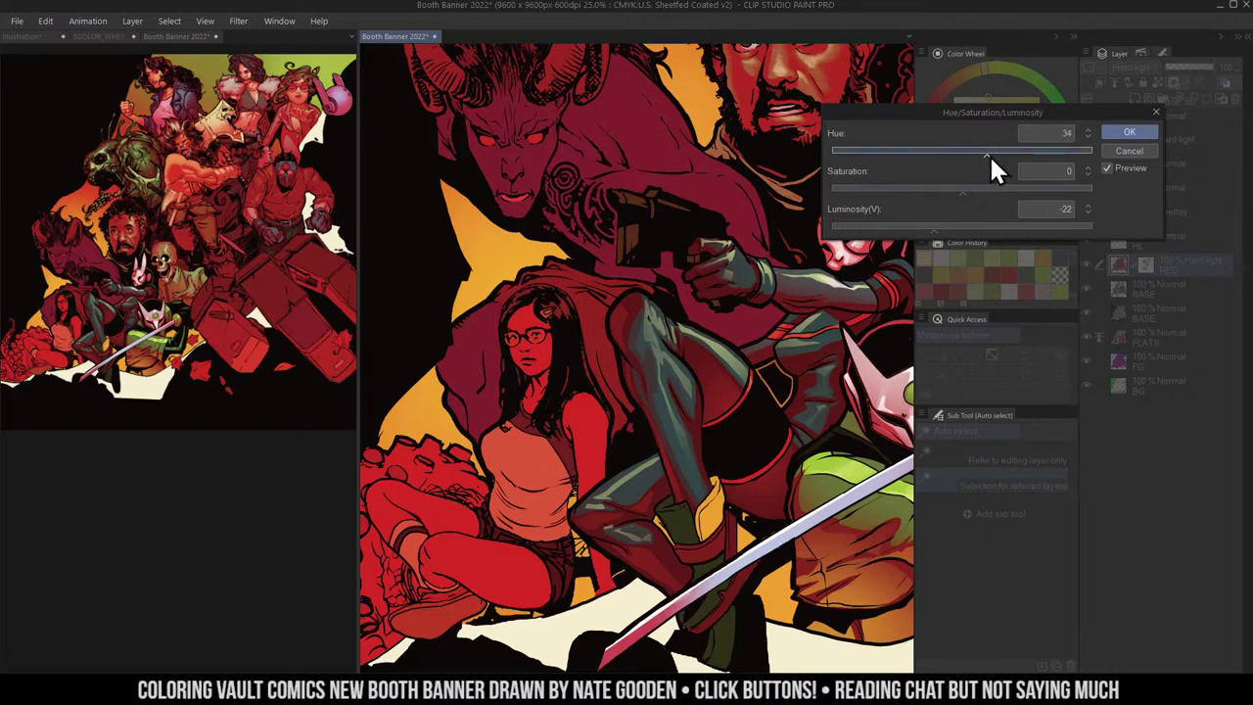
pyautogui.click(914, 227)
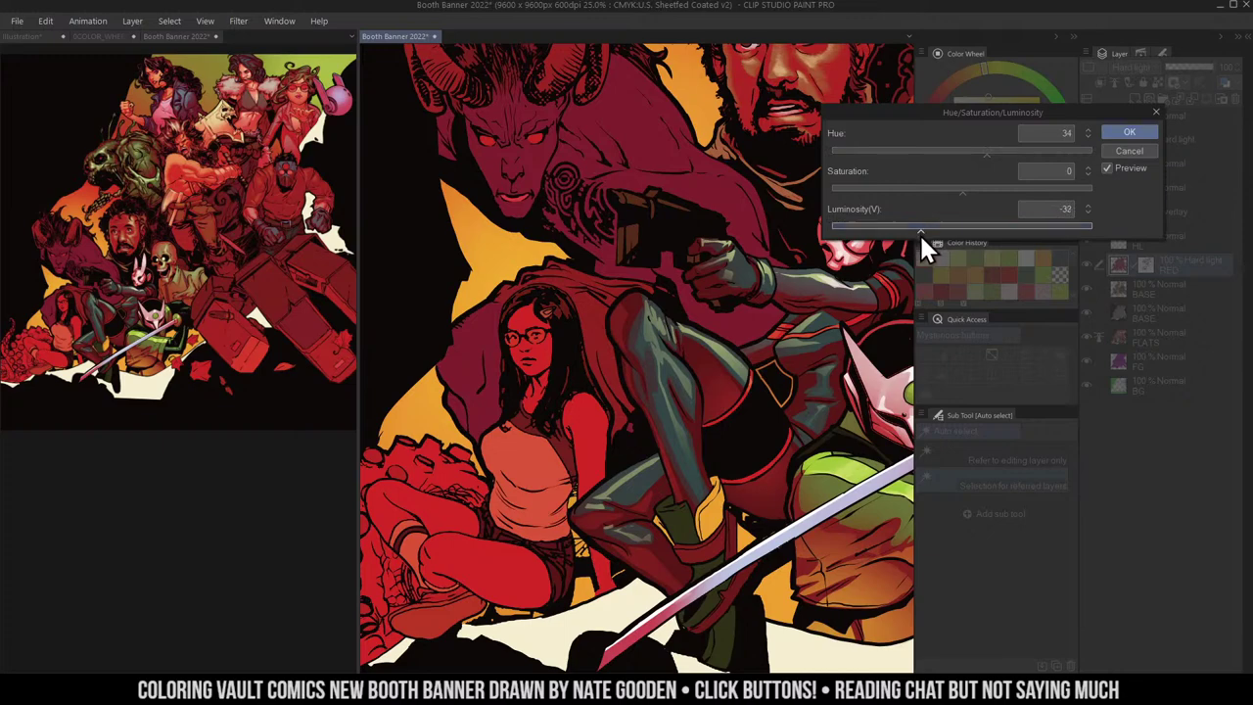
pyautogui.click(1126, 133)
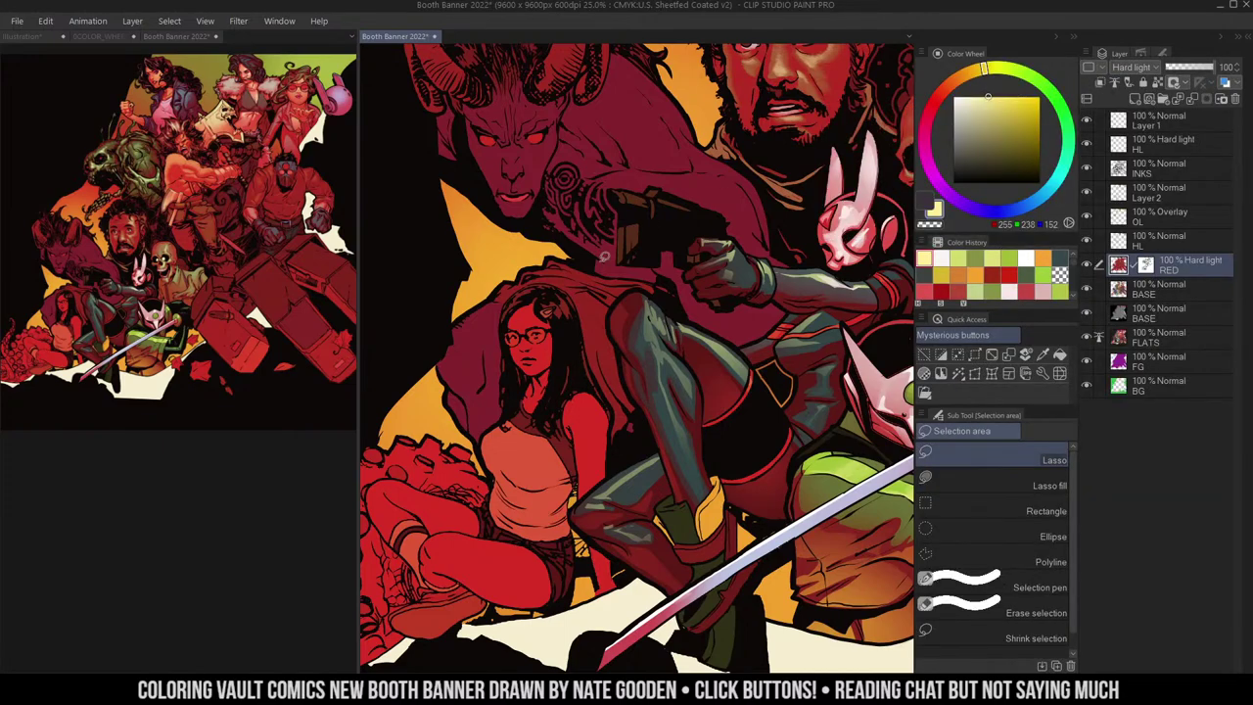
# - Examine the seated woman's hair up close and against the whole banner, comparing it with the neighbouring figures in both views
pyautogui.click(581, 300)
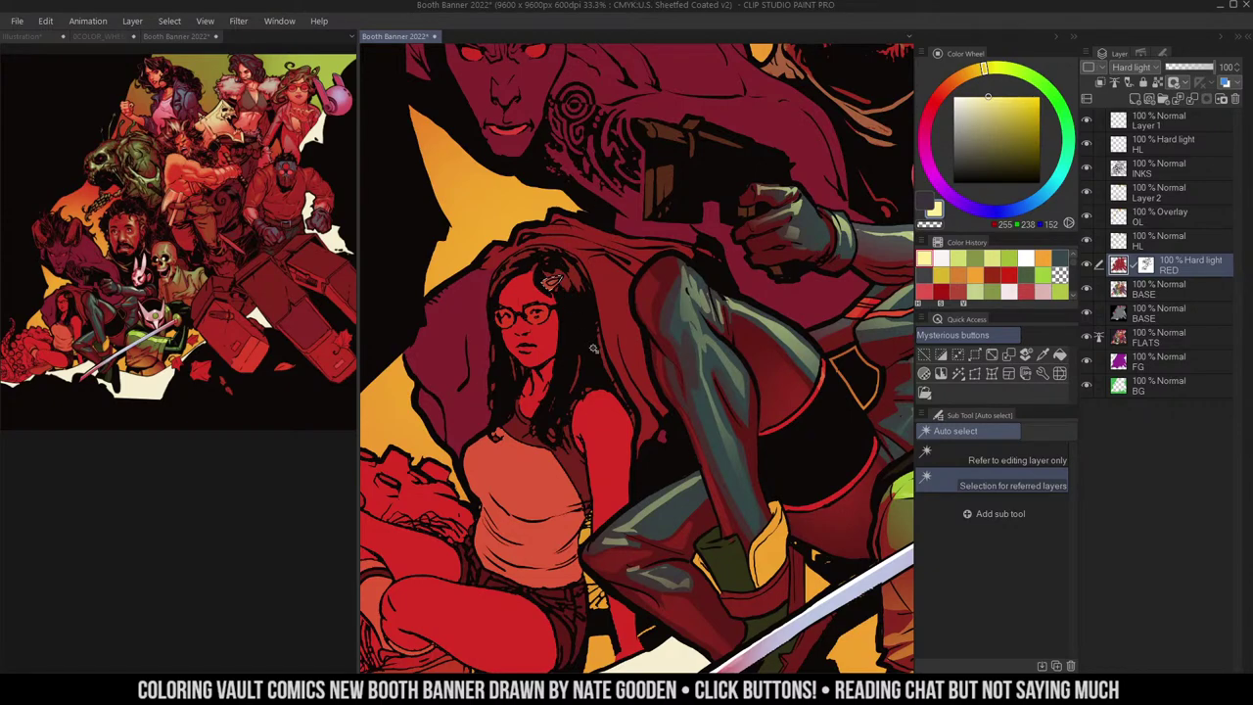
pyautogui.hotkey('ctrl', 'space')
pyautogui.moveTo(674, 350); pyautogui.dragTo(489, 354)
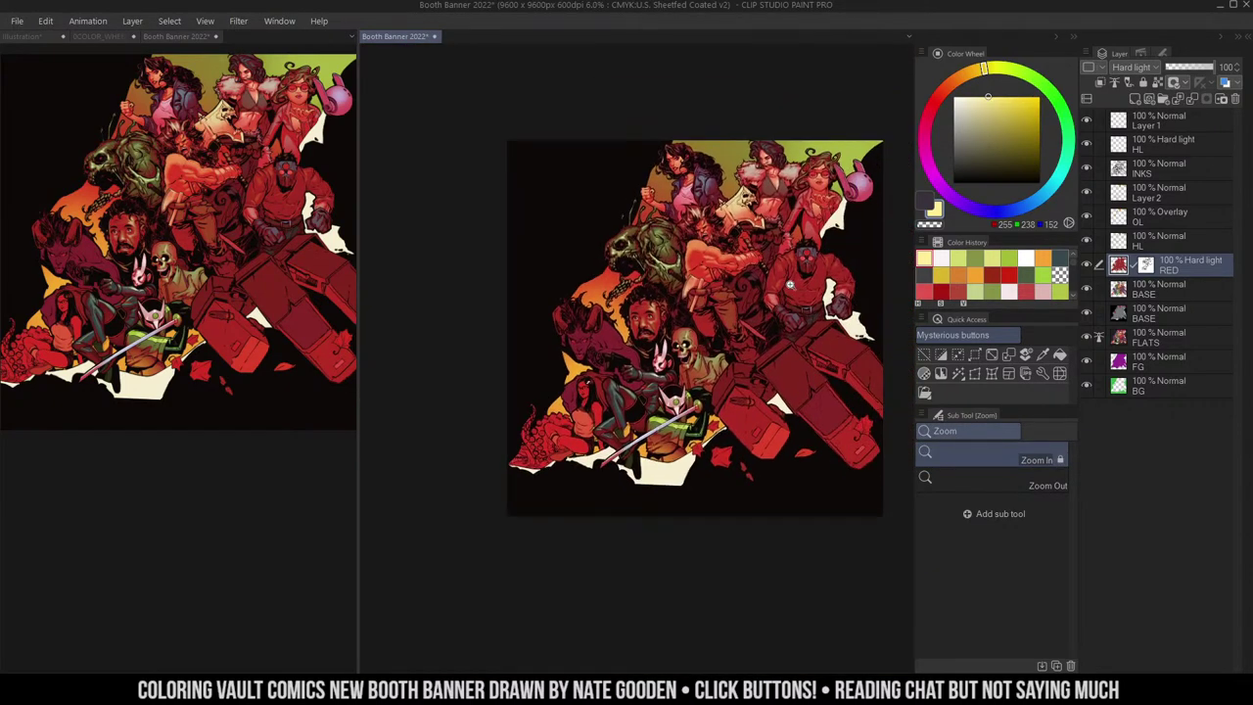
pyautogui.moveTo(610, 374); pyautogui.dragTo(668, 311)
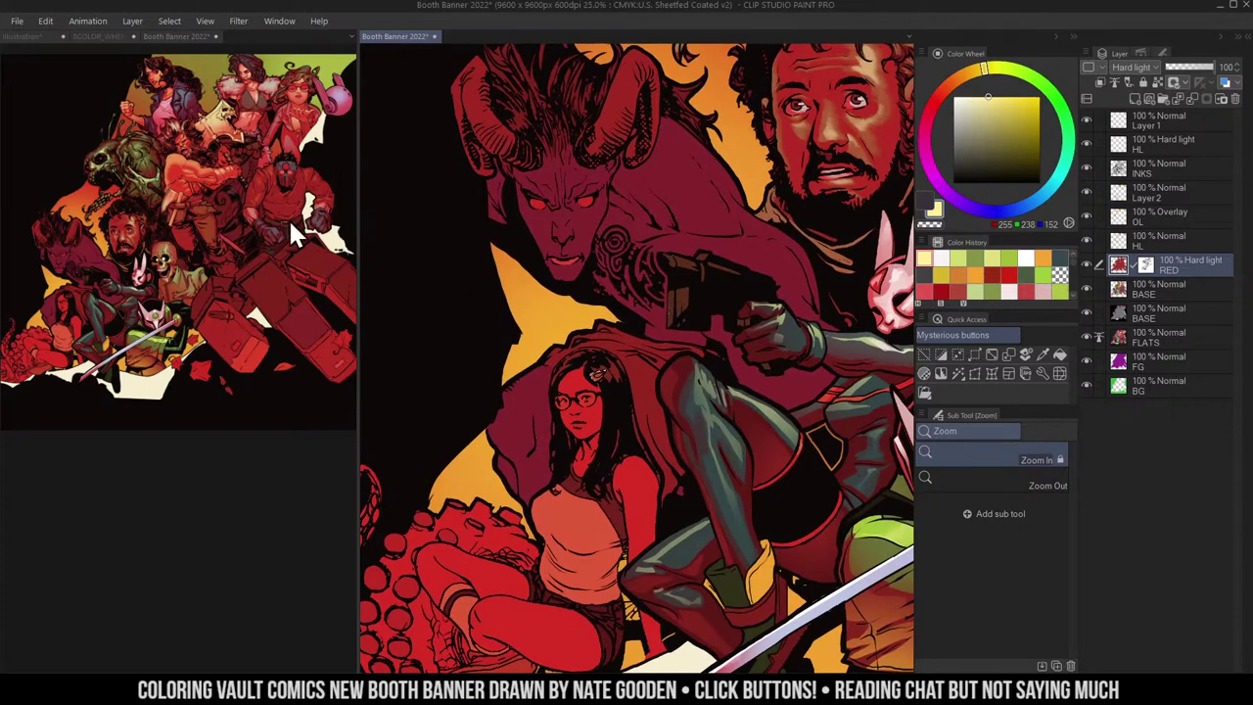
pyautogui.scroll(5, 294, 233)
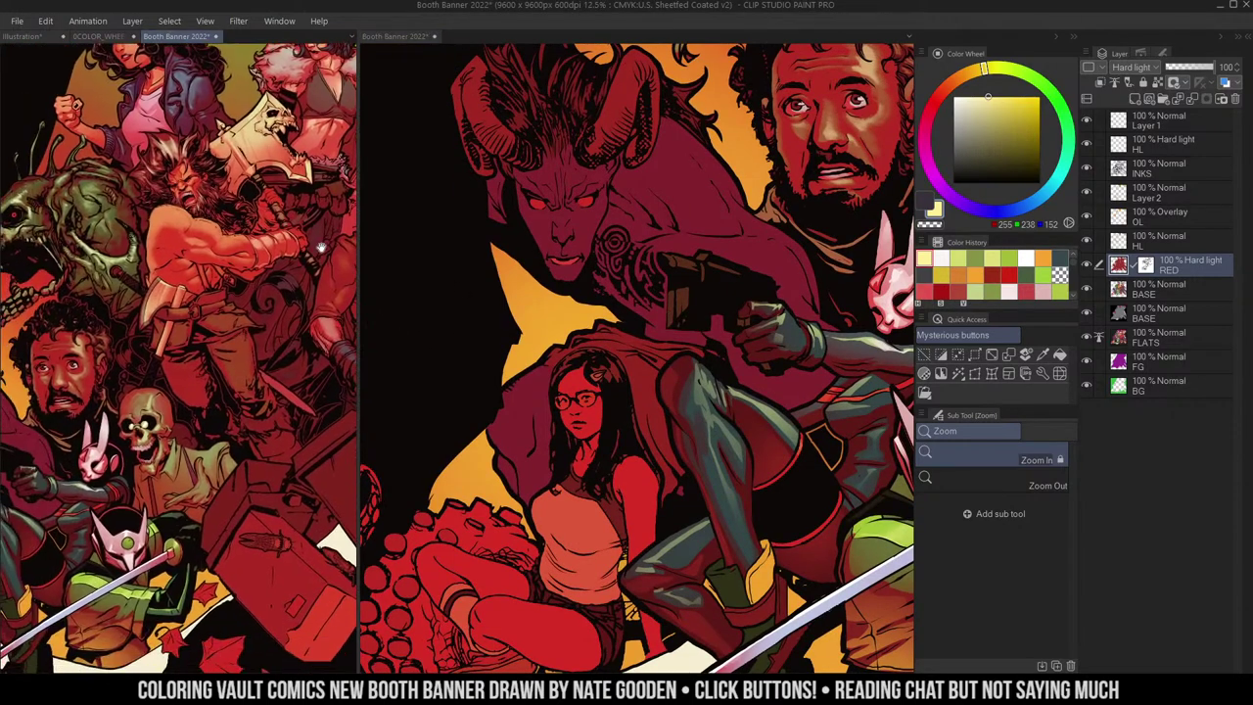
pyautogui.moveTo(321, 246); pyautogui.dragTo(306, 284)
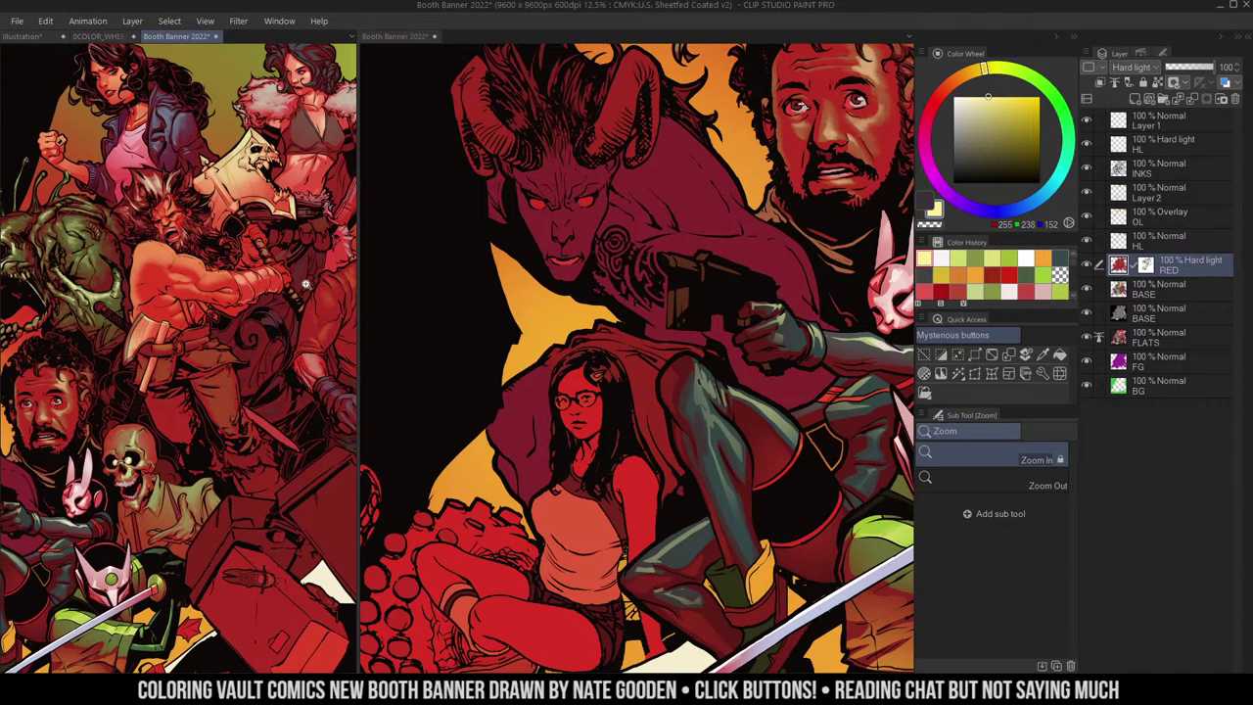
pyautogui.click(811, 229)
pyautogui.moveTo(729, 310); pyautogui.dragTo(797, 164)
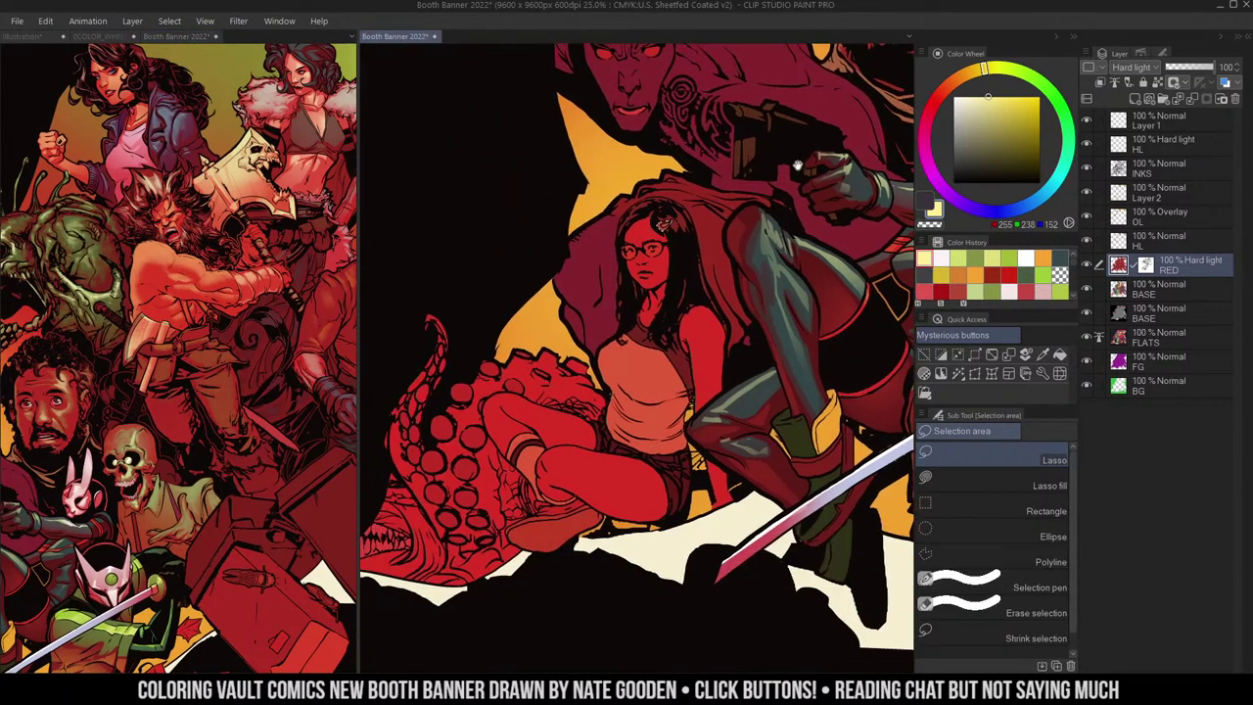
pyautogui.moveTo(844, 244)
pyautogui.mouseDown()
pyautogui.moveTo(637, 294)
pyautogui.moveTo(651, 289)
pyautogui.mouseUp()
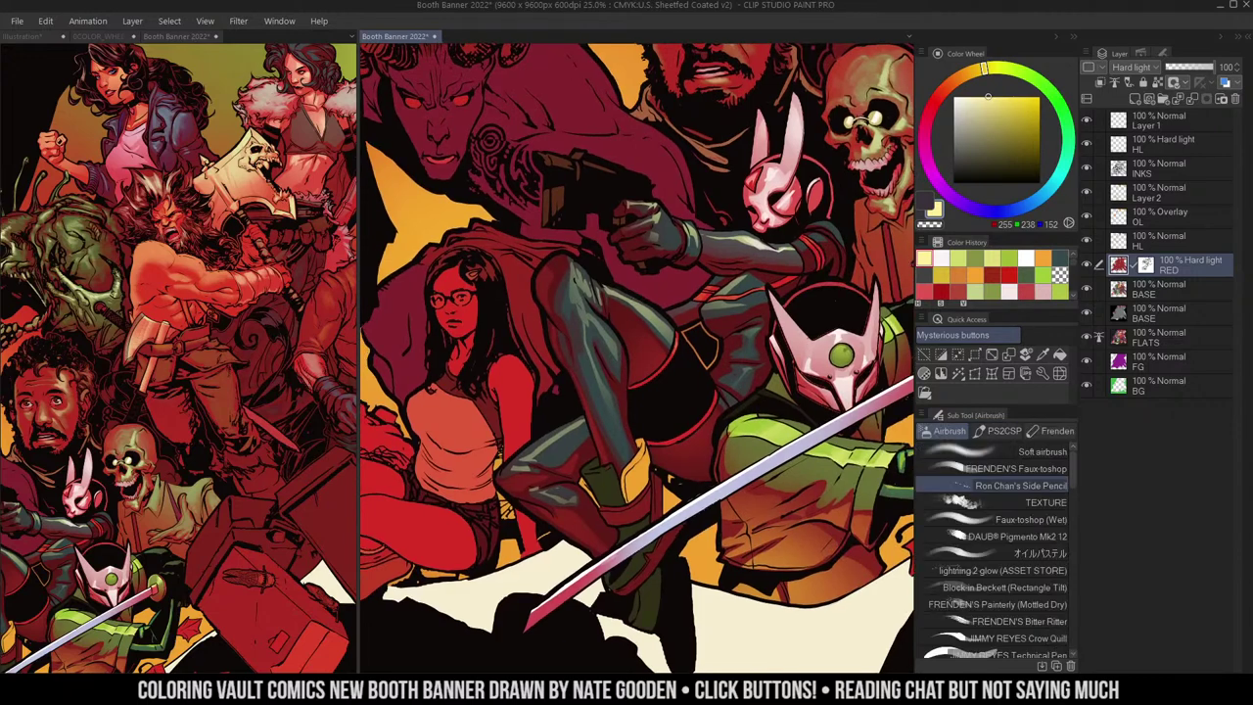
# - Sample the pale green (194, 203, 136) from the gunner's leg, activate Layer 2, and sample the reddish brown (134, 48, 16) at the woman's hair
pyautogui.keyDown('alt'); pyautogui.click(589, 343); pyautogui.keyUp('alt')
pyautogui.moveTo(588, 338); pyautogui.dragTo(592, 357)
pyautogui.click(1120, 193)
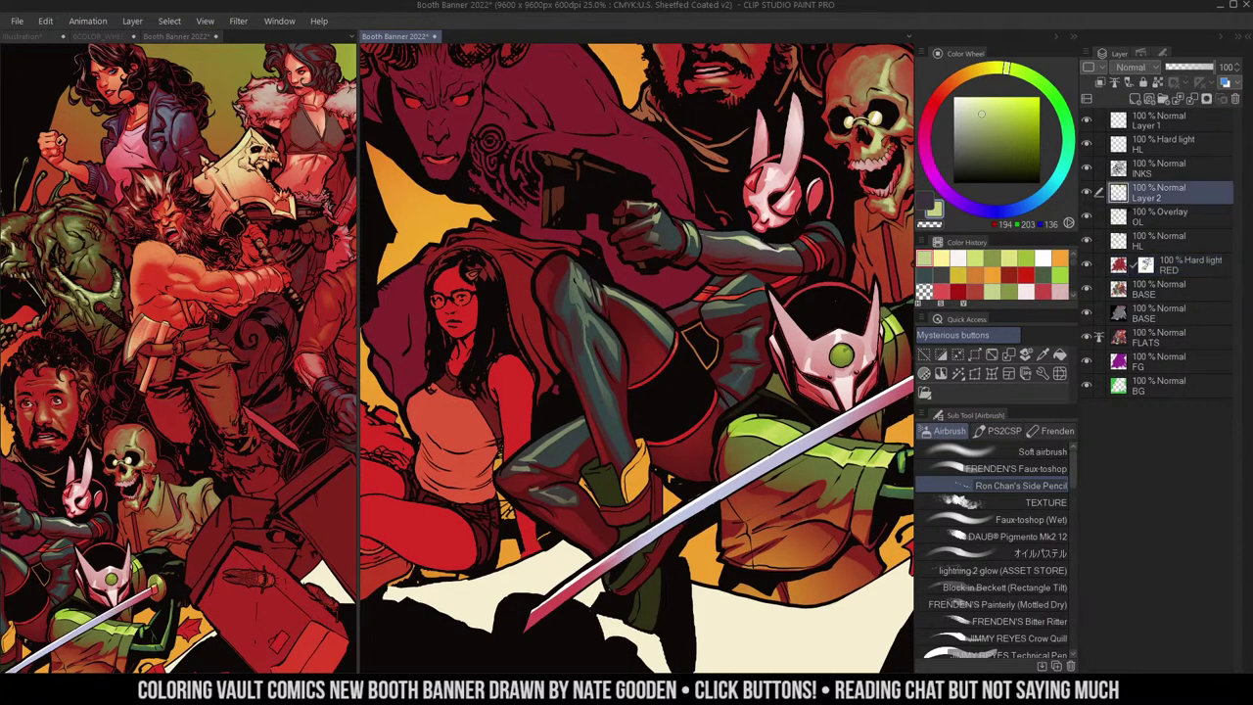
pyautogui.moveTo(468, 276); pyautogui.dragTo(641, 247)
pyautogui.click(643, 247)
pyautogui.keyDown('alt'); pyautogui.click(620, 227); pyautogui.keyUp('alt')
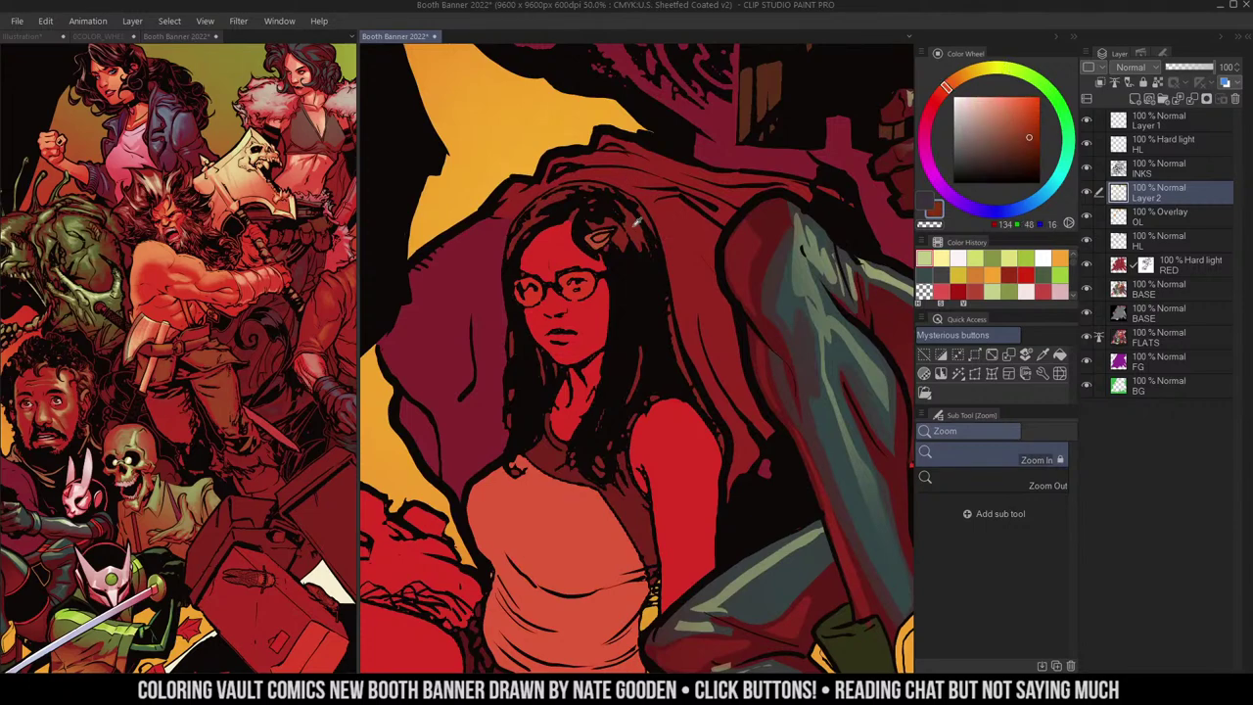
pyautogui.press('b')
# - Sample the pale green (194, 202, 135) from the skeleton in the overview and paint the seated woman's hair clip with it
pyautogui.moveTo(172, 328); pyautogui.dragTo(177, 242)
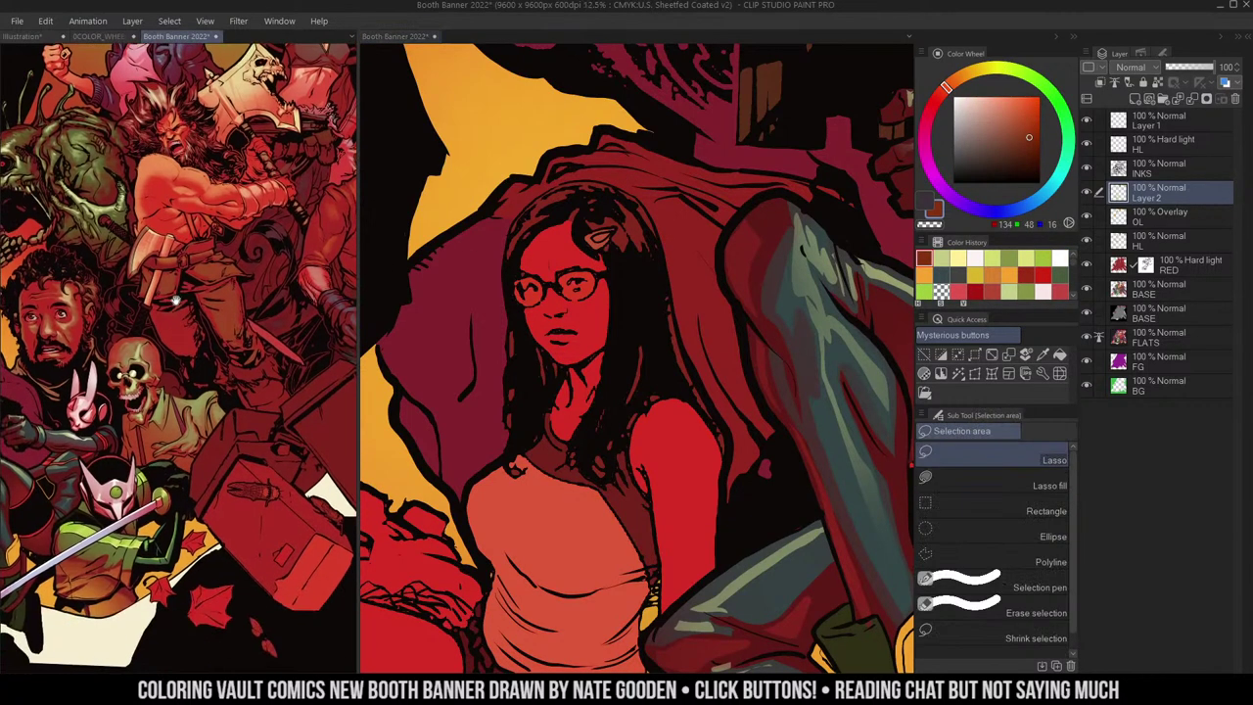
pyautogui.keyDown('alt'); pyautogui.click(138, 355); pyautogui.keyUp('alt')
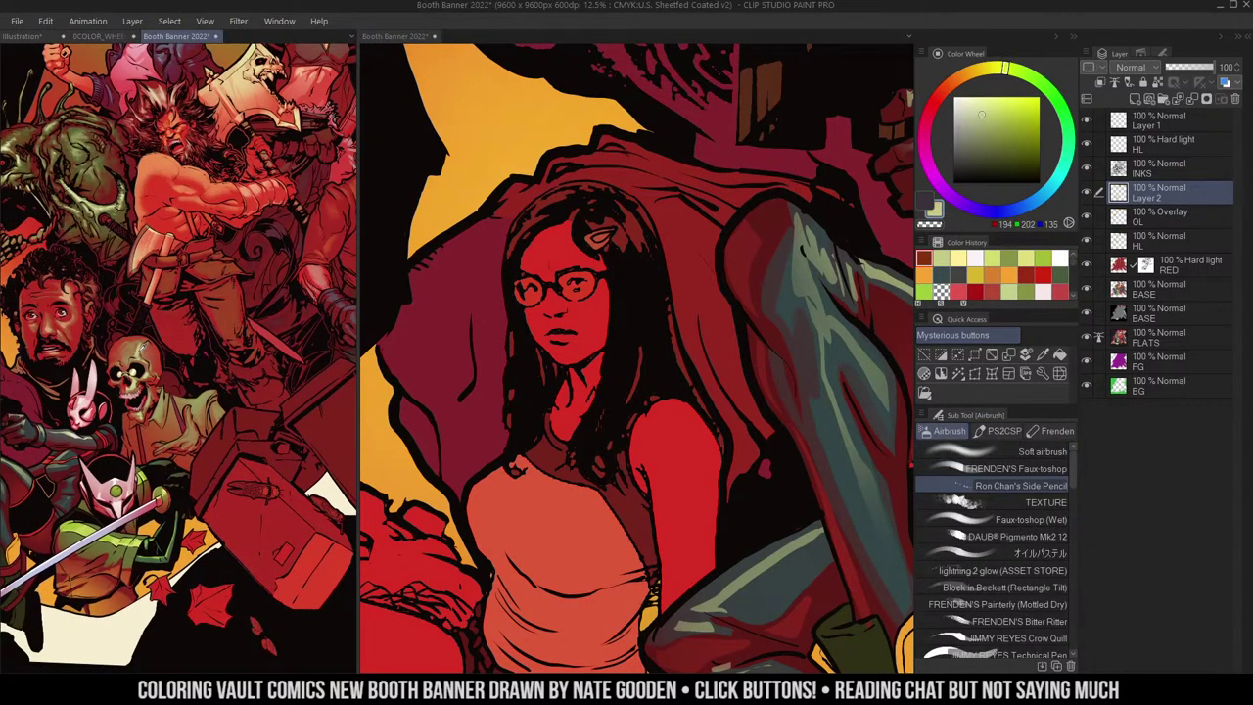
pyautogui.click(605, 260)
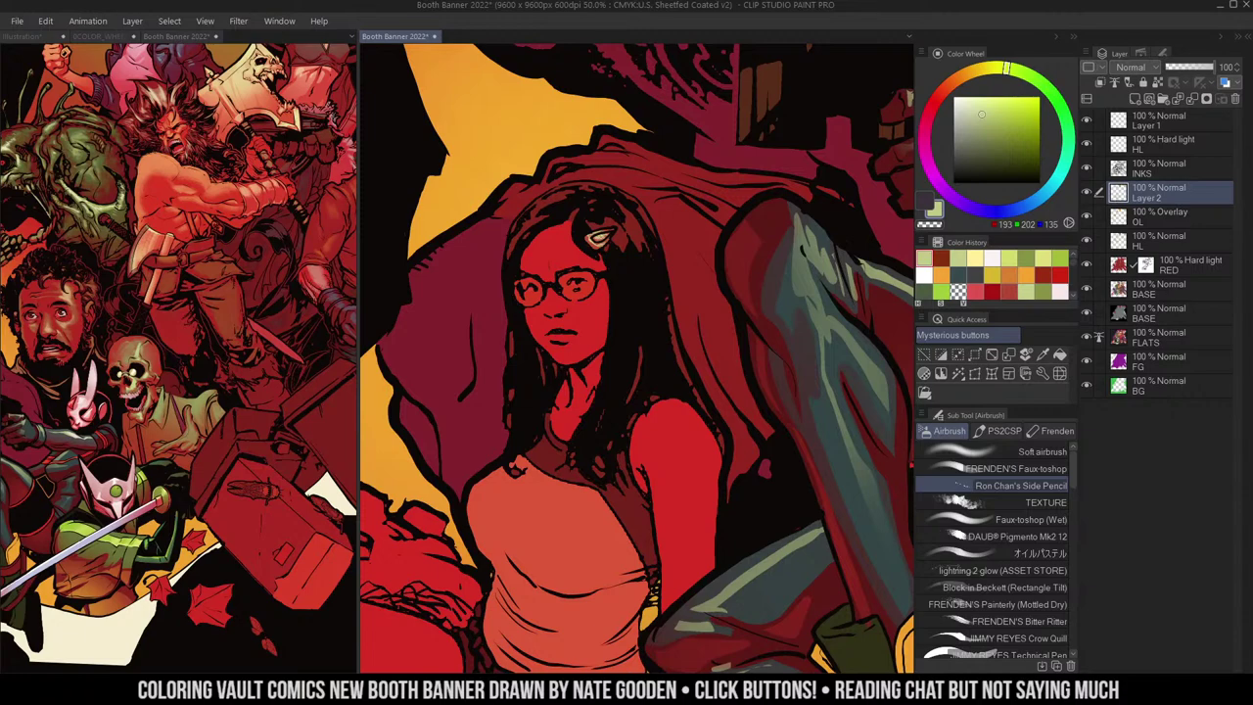
# - Sample the reddish brown (134, 48, 16) beside the hair clip and ready the Ron Chan's Side Pencil brush for the hair
pyautogui.press('m')
pyautogui.press('b')
pyautogui.keyDown('alt'); pyautogui.click(612, 235); pyautogui.keyUp('alt')
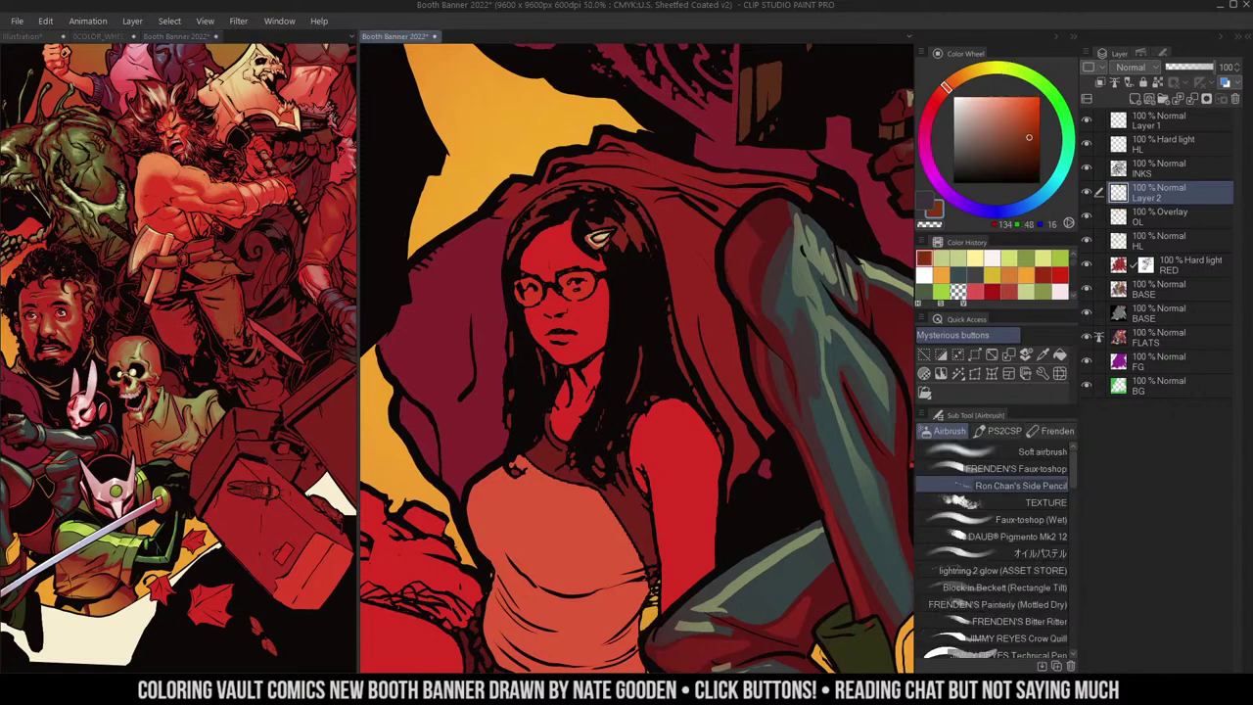
pyautogui.press('m')
pyautogui.press('w')
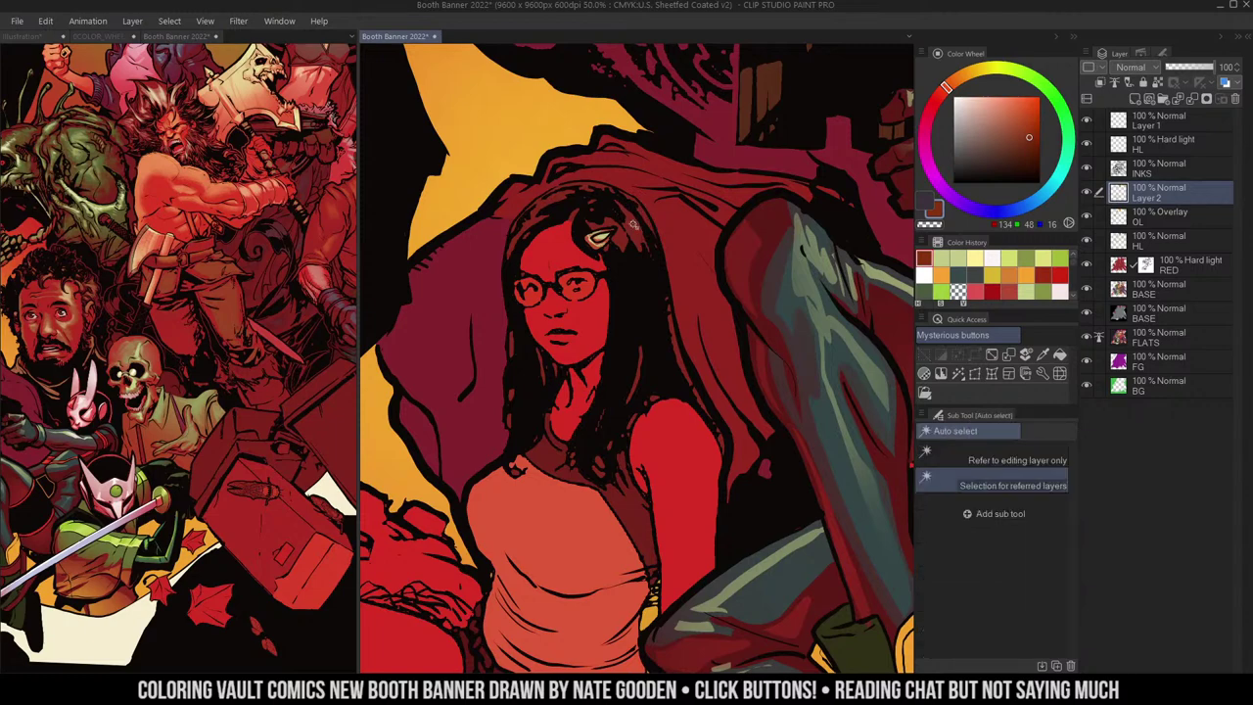
pyautogui.press('b')
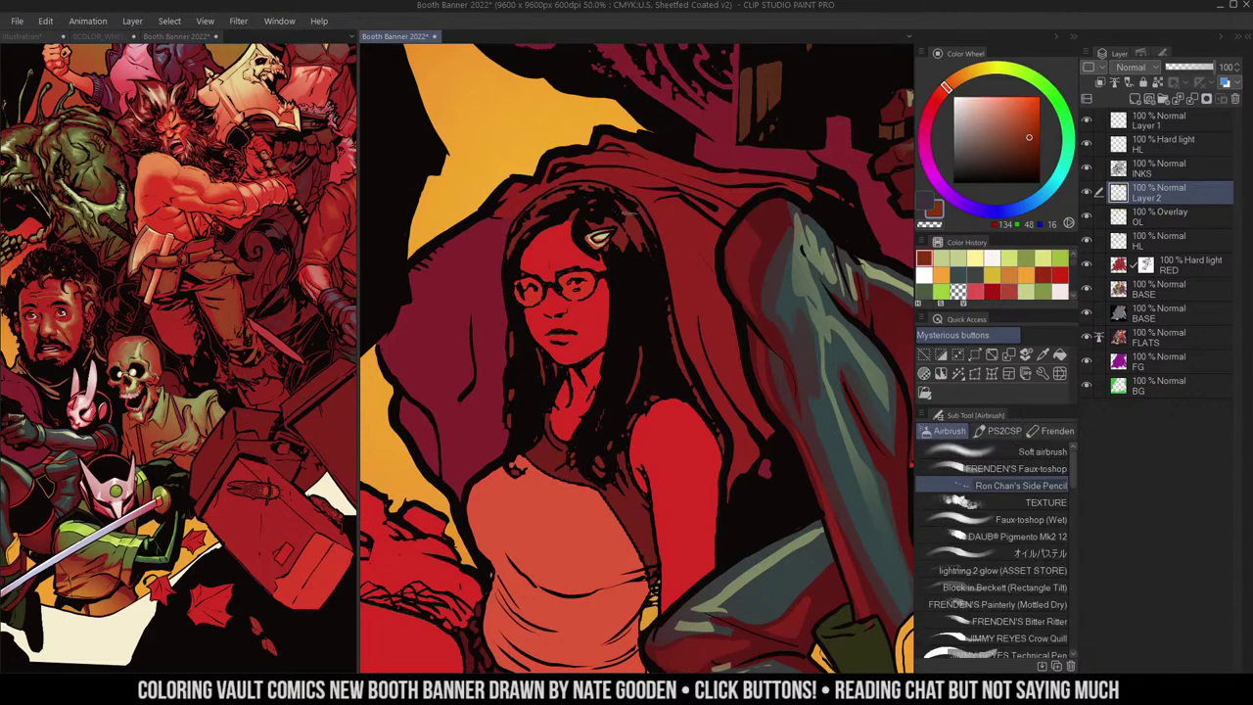
# - Paint pale yellow-green highlights (RGB 193, 202, 135) on the crown of the woman's hair, redoing the first strokes
pyautogui.click(943, 259)
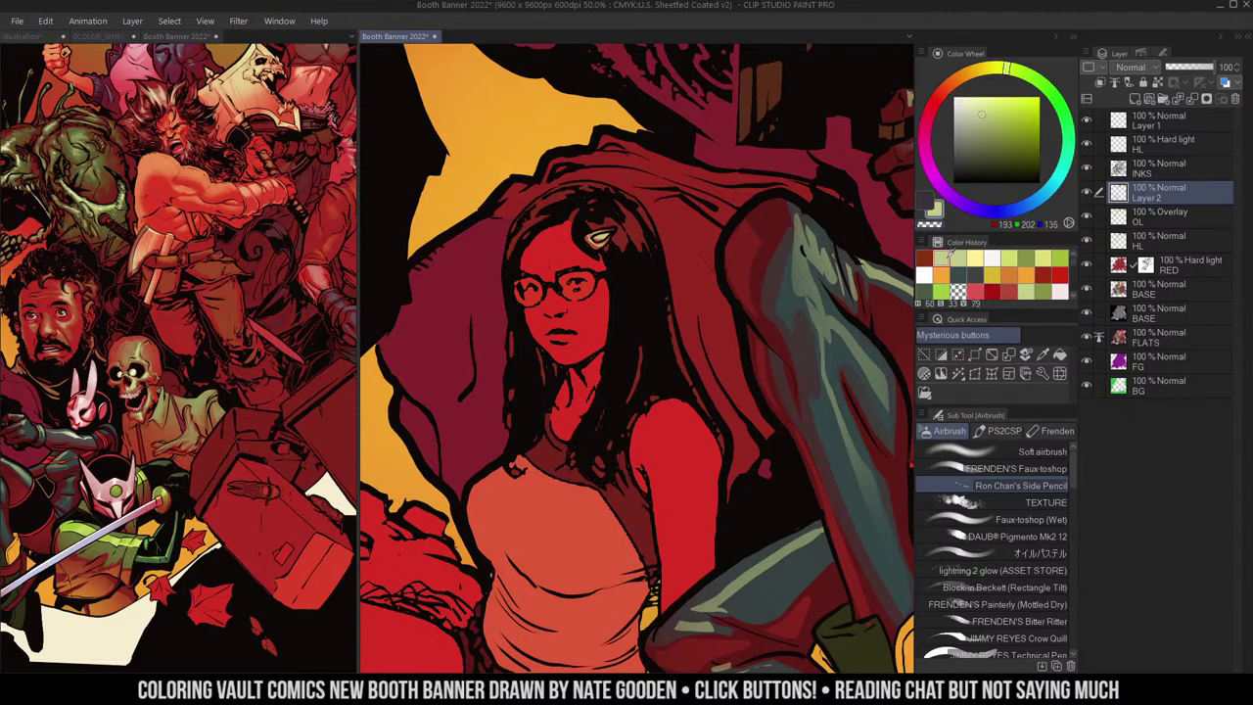
pyautogui.moveTo(620, 208)
pyautogui.mouseDown()
pyautogui.moveTo(644, 243)
pyautogui.moveTo(625, 234)
pyautogui.moveTo(632, 244)
pyautogui.mouseUp()
pyautogui.moveTo(542, 217); pyautogui.dragTo(514, 248)
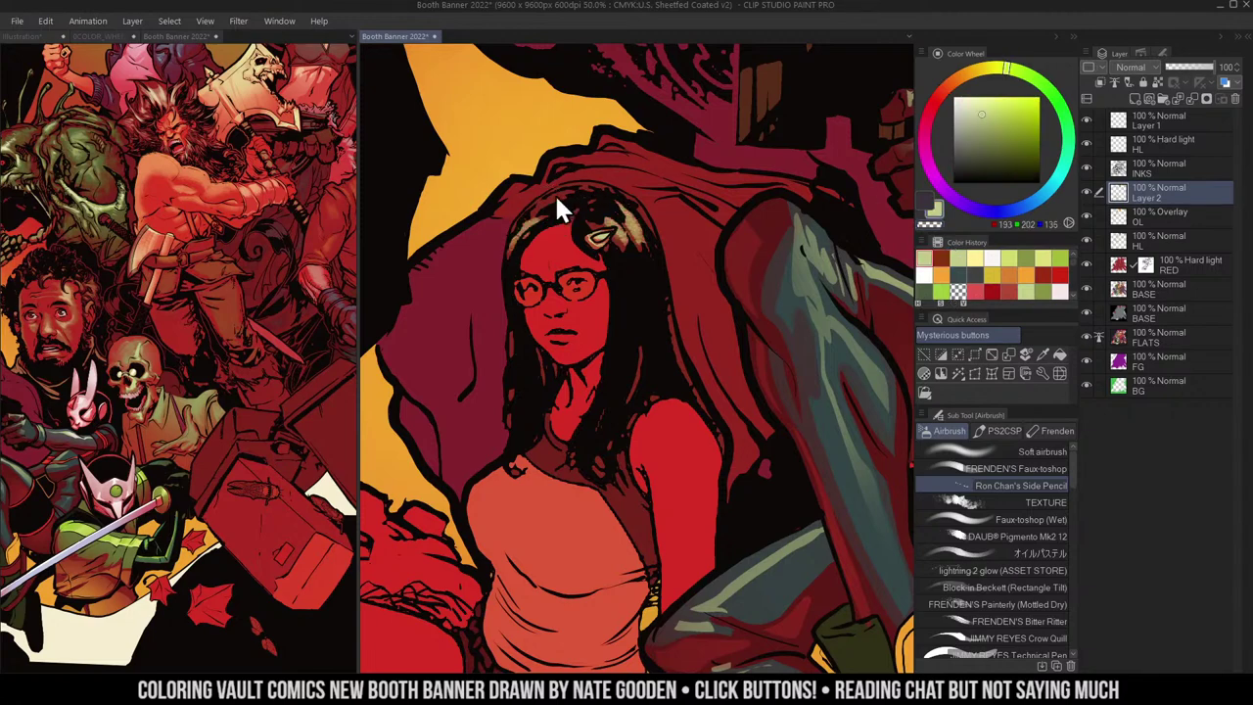
pyautogui.hotkey('ctrl', 'z')
pyautogui.hotkey('ctrl', 'z')
pyautogui.moveTo(542, 217)
pyautogui.mouseDown()
pyautogui.moveTo(513, 246)
pyautogui.moveTo(551, 190)
pyautogui.mouseUp()
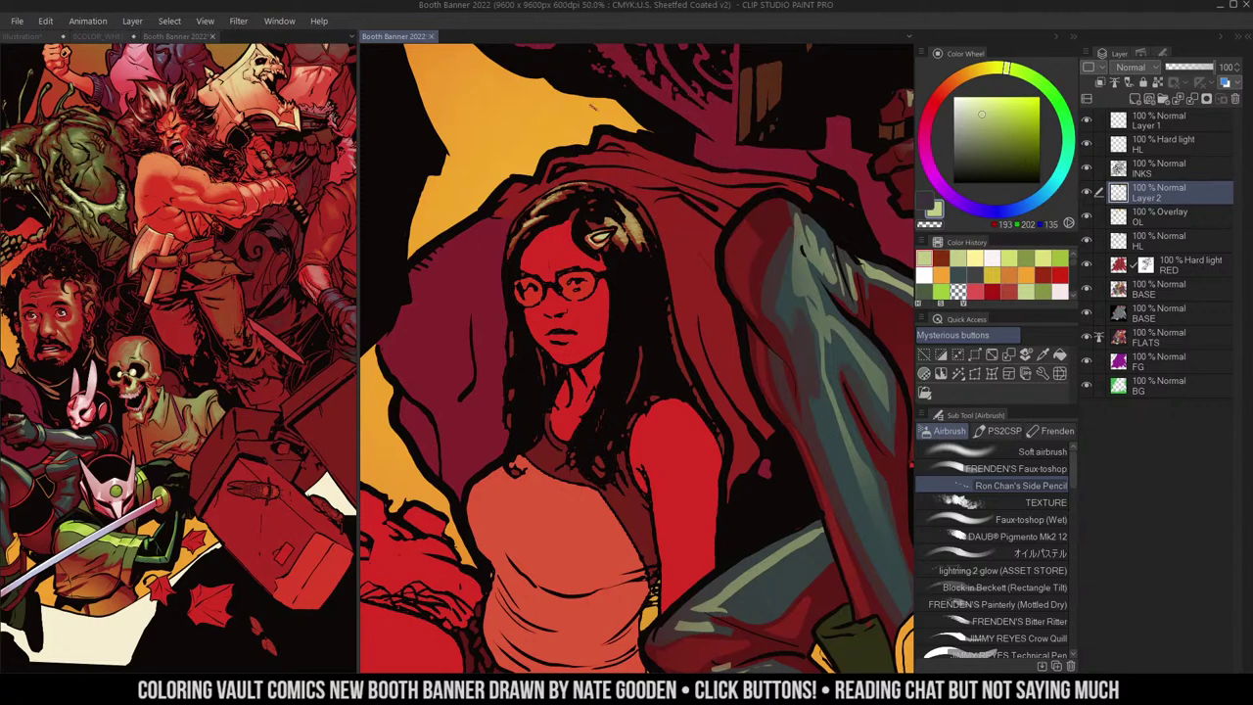
# - Extend the pale highlights around the hair clip and down the long strands over the woman's shoulder
pyautogui.click(223, 323)
pyautogui.moveTo(201, 313); pyautogui.dragTo(357, 222)
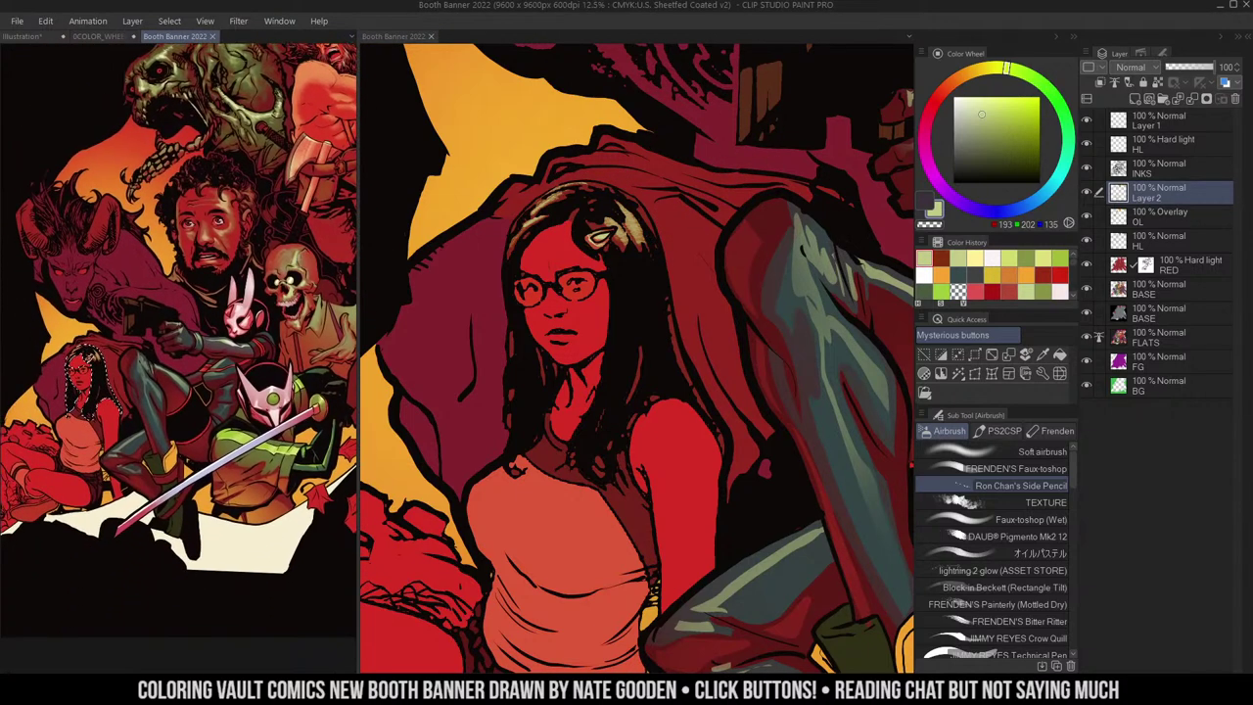
pyautogui.click(539, 217)
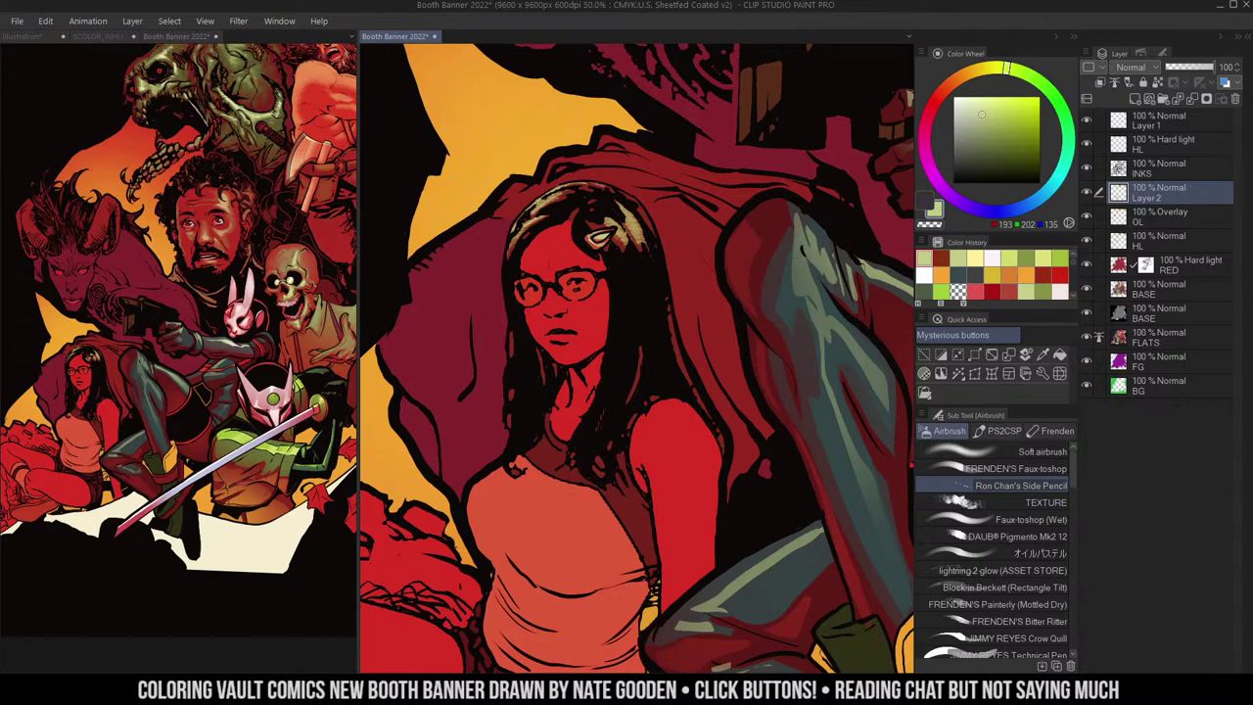
pyautogui.moveTo(642, 209); pyautogui.dragTo(655, 236)
pyautogui.moveTo(669, 312); pyautogui.dragTo(705, 405)
pyautogui.moveTo(642, 351); pyautogui.dragTo(636, 387)
pyautogui.moveTo(719, 264); pyautogui.dragTo(664, 284)
# - Adjust the hair highlights on Layer 2 to hue 7, saturation -16 and luminosity -25
pyautogui.doubleClick(562, 322)
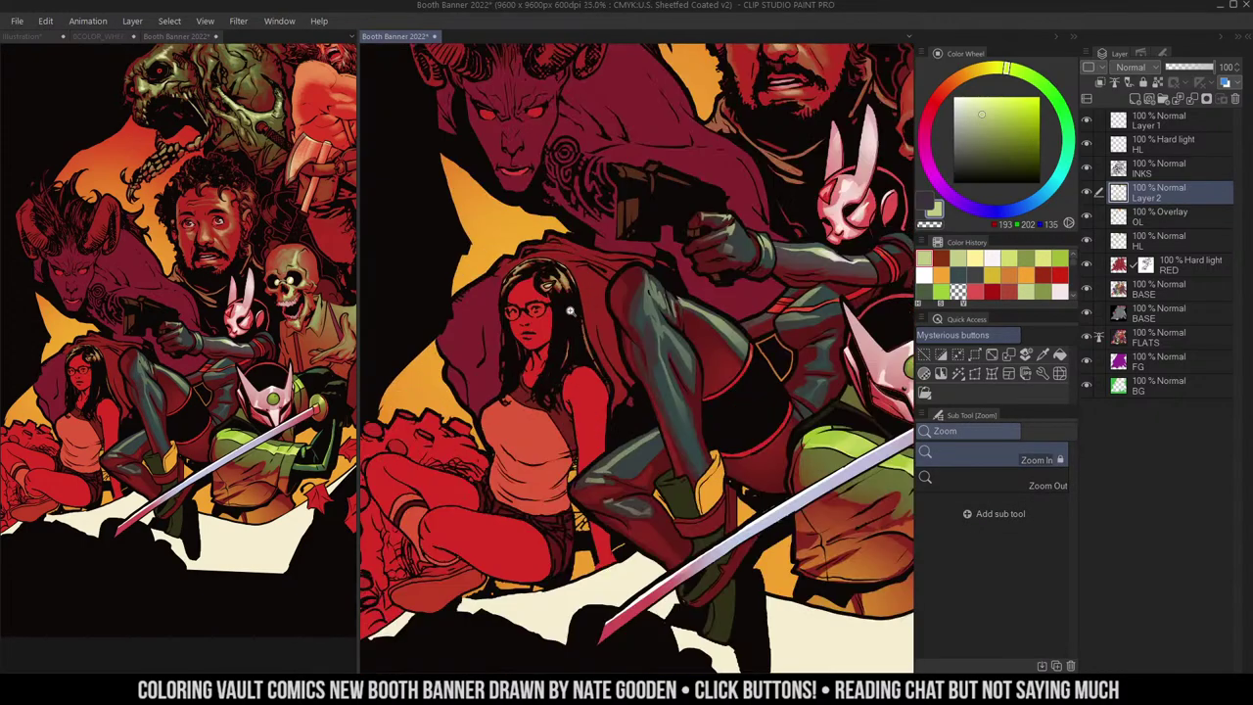
pyautogui.moveTo(572, 309); pyautogui.dragTo(629, 290)
pyautogui.click(632, 288)
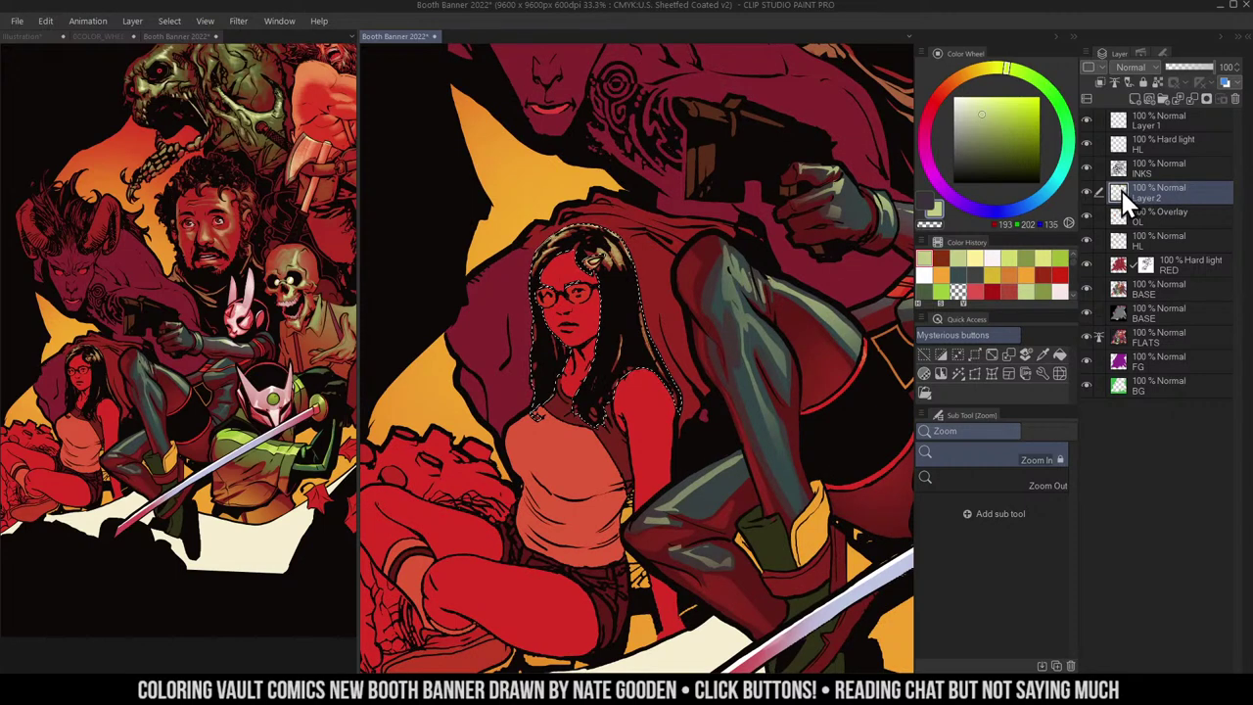
pyautogui.hotkey('ctrl', 'u')
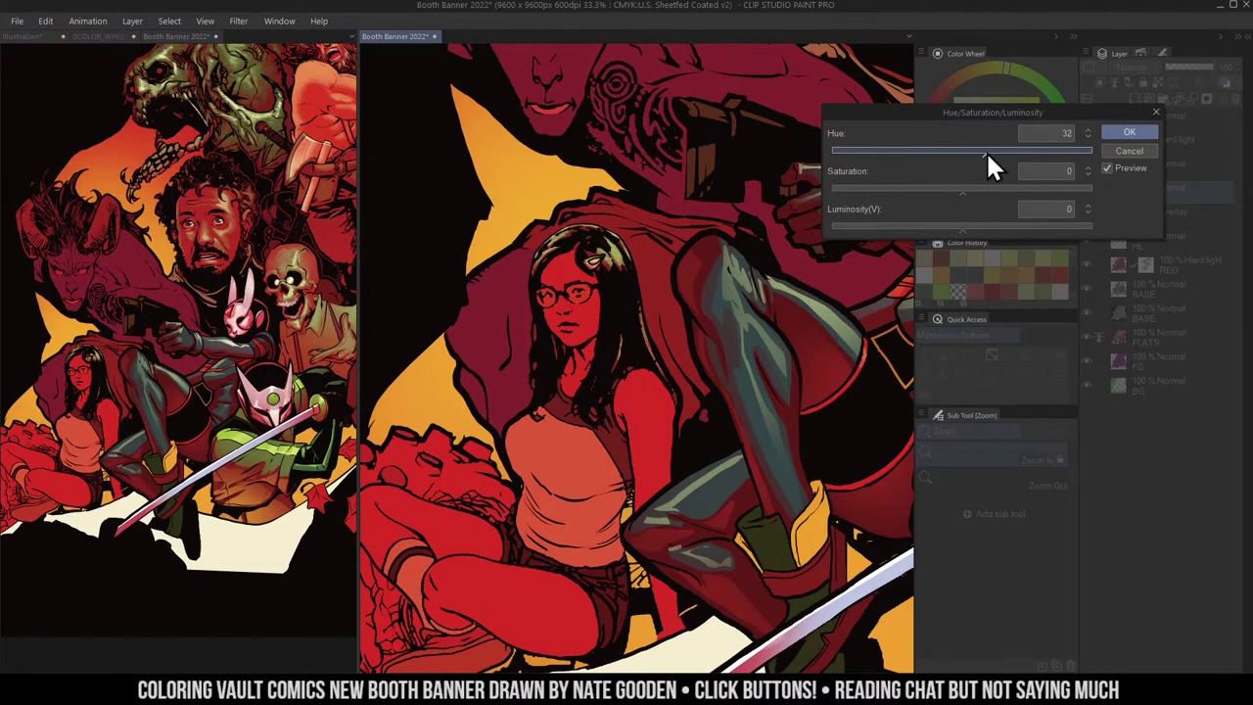
pyautogui.moveTo(986, 153); pyautogui.dragTo(953, 159)
pyautogui.moveTo(939, 229); pyautogui.dragTo(926, 231)
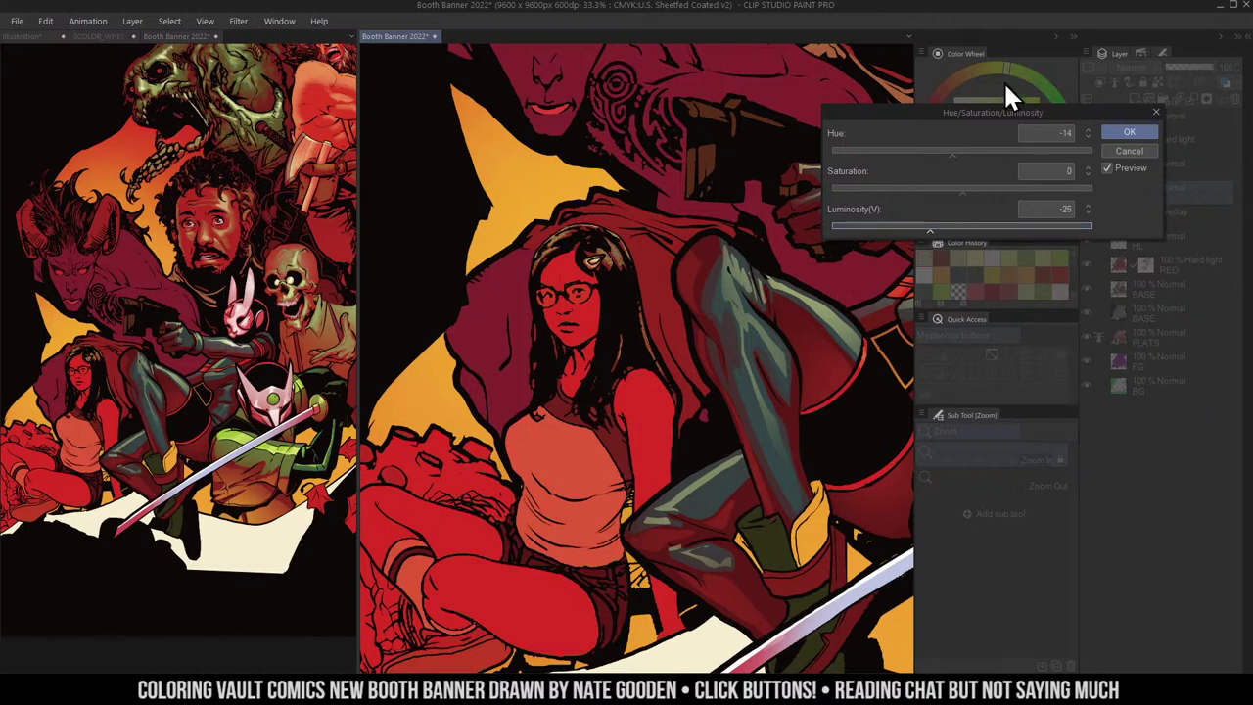
pyautogui.click(987, 151)
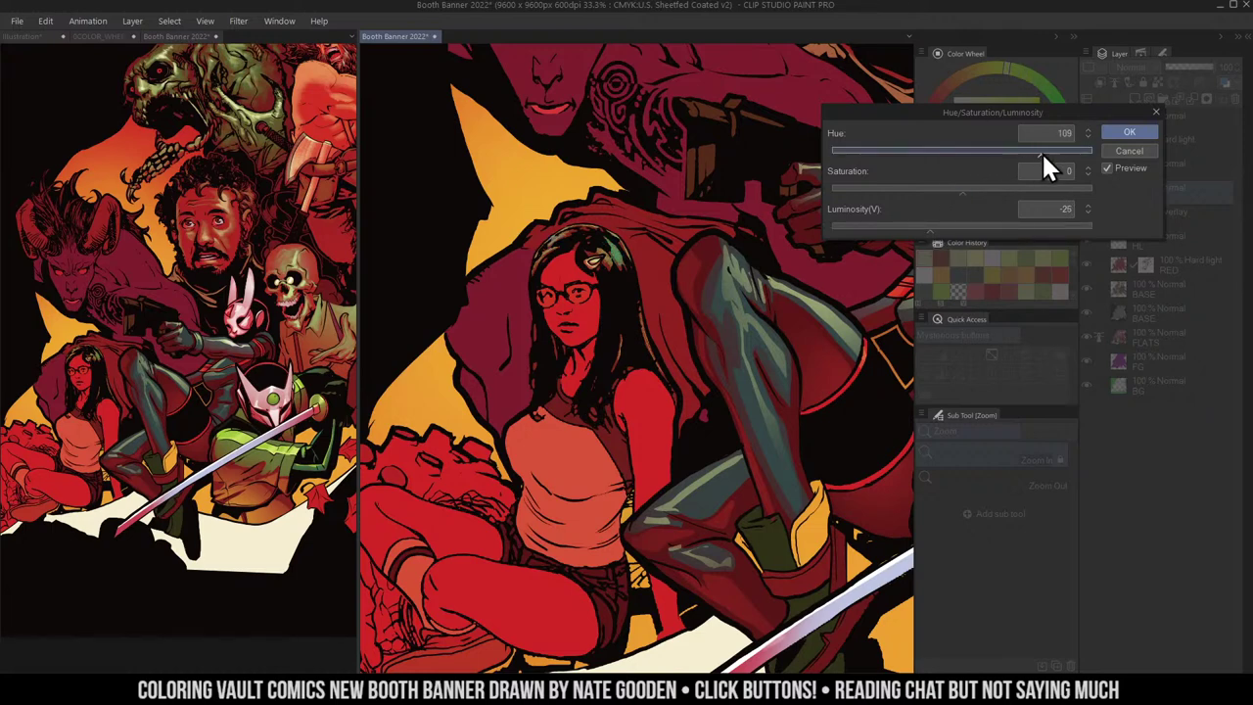
pyautogui.moveTo(1042, 154); pyautogui.dragTo(906, 163)
pyautogui.moveTo(971, 156); pyautogui.dragTo(968, 155)
pyautogui.click(942, 192)
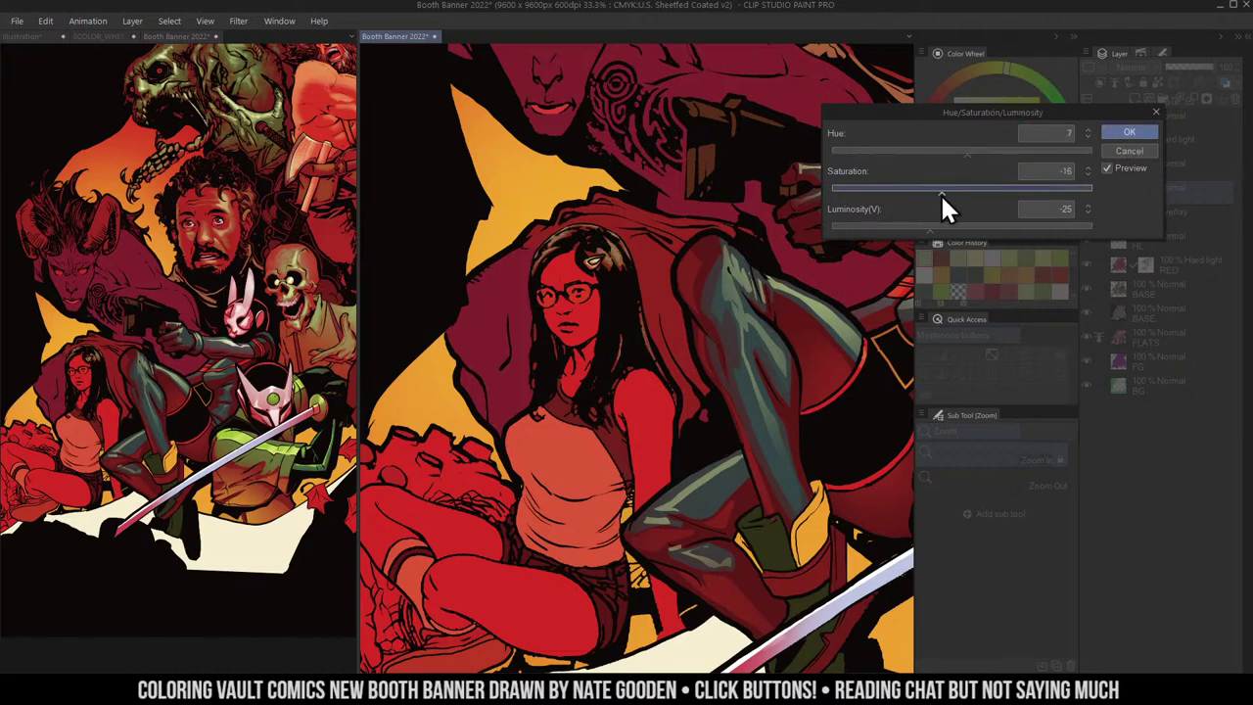
pyautogui.click(1145, 134)
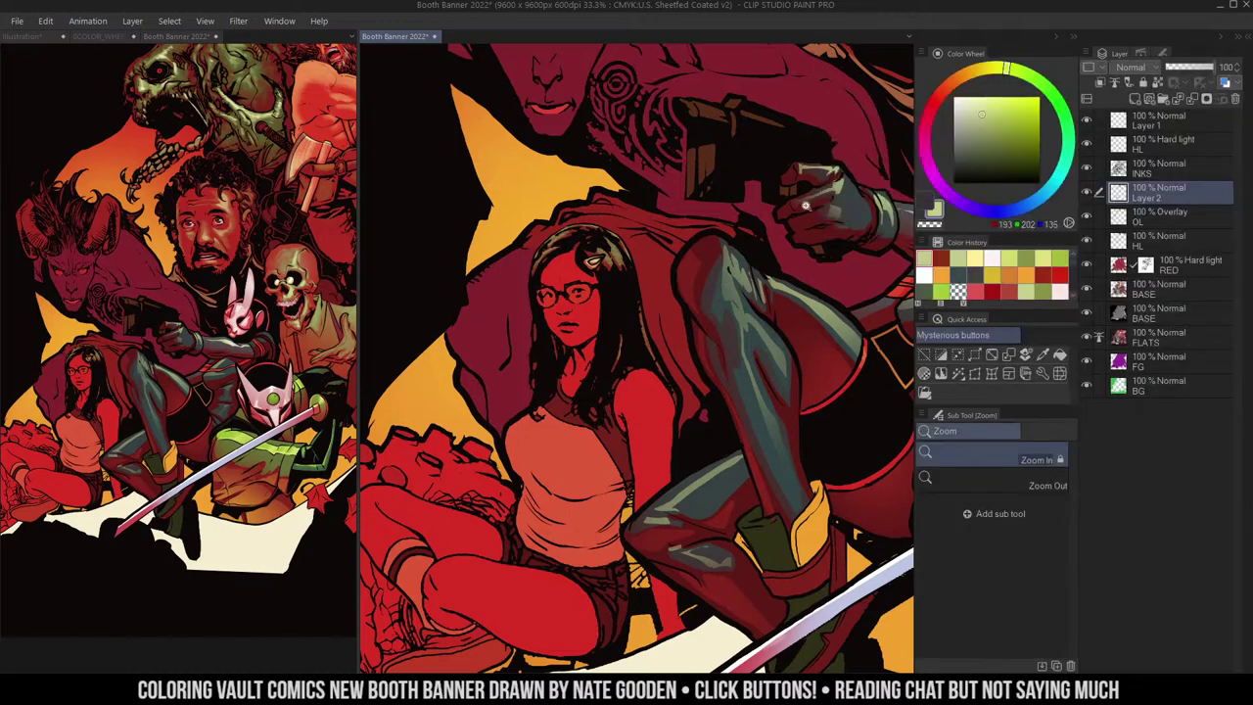
# - Sample the brown tone (RGB 169, 94, 62) at the bearded man's temple in the second view of the banner
pyautogui.moveTo(779, 176); pyautogui.dragTo(734, 183)
pyautogui.click(231, 209)
pyautogui.click(230, 208)
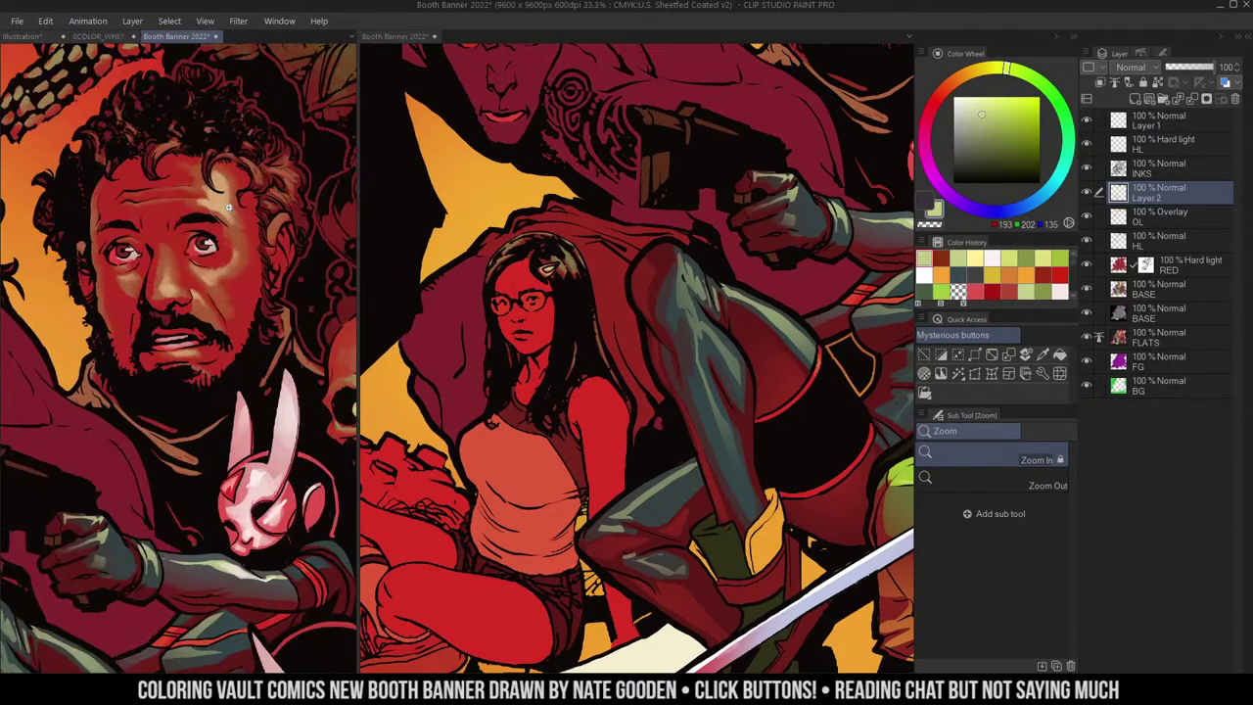
pyautogui.rightClick(242, 235)
pyautogui.hotkey('ctrl', 'space')
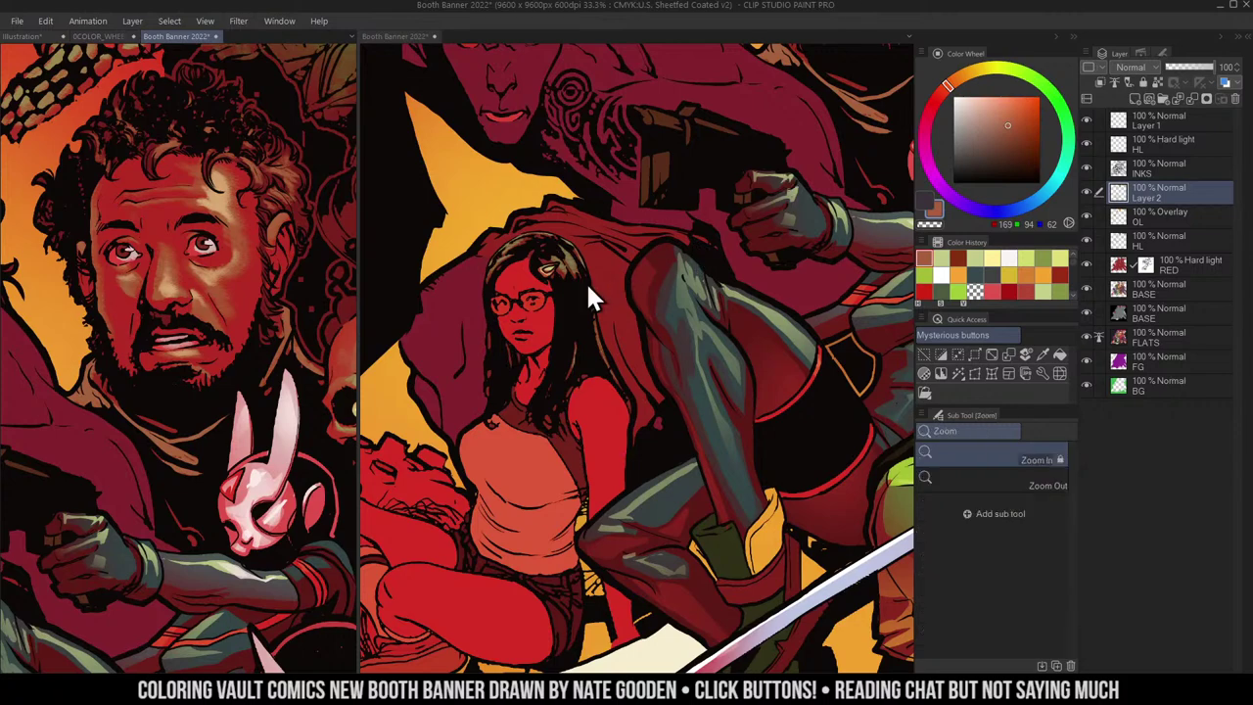
# - Return to the woman's face in the main view and choose the Ron Chan's Side Pencil airbrush
pyautogui.click(590, 284)
pyautogui.click(597, 296)
pyautogui.press('w')
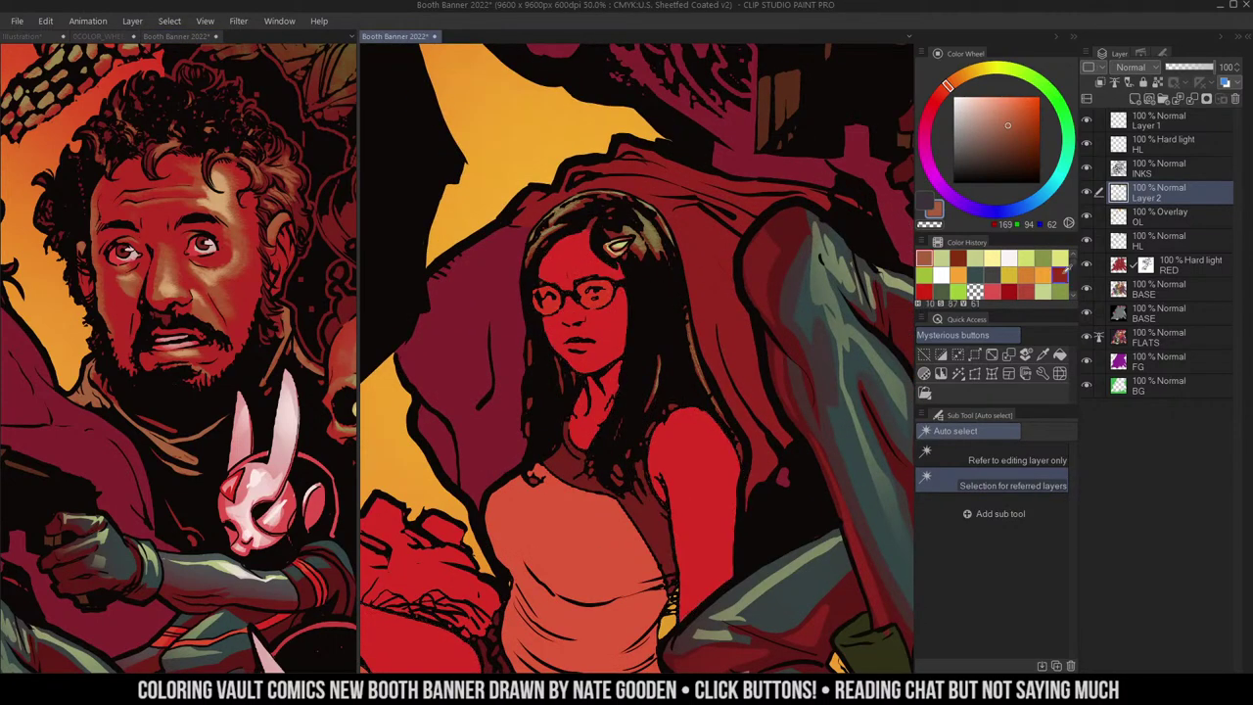
pyautogui.press('b')
pyautogui.click(1057, 477)
pyautogui.press('w')
pyautogui.press('b')
pyautogui.click(1049, 486)
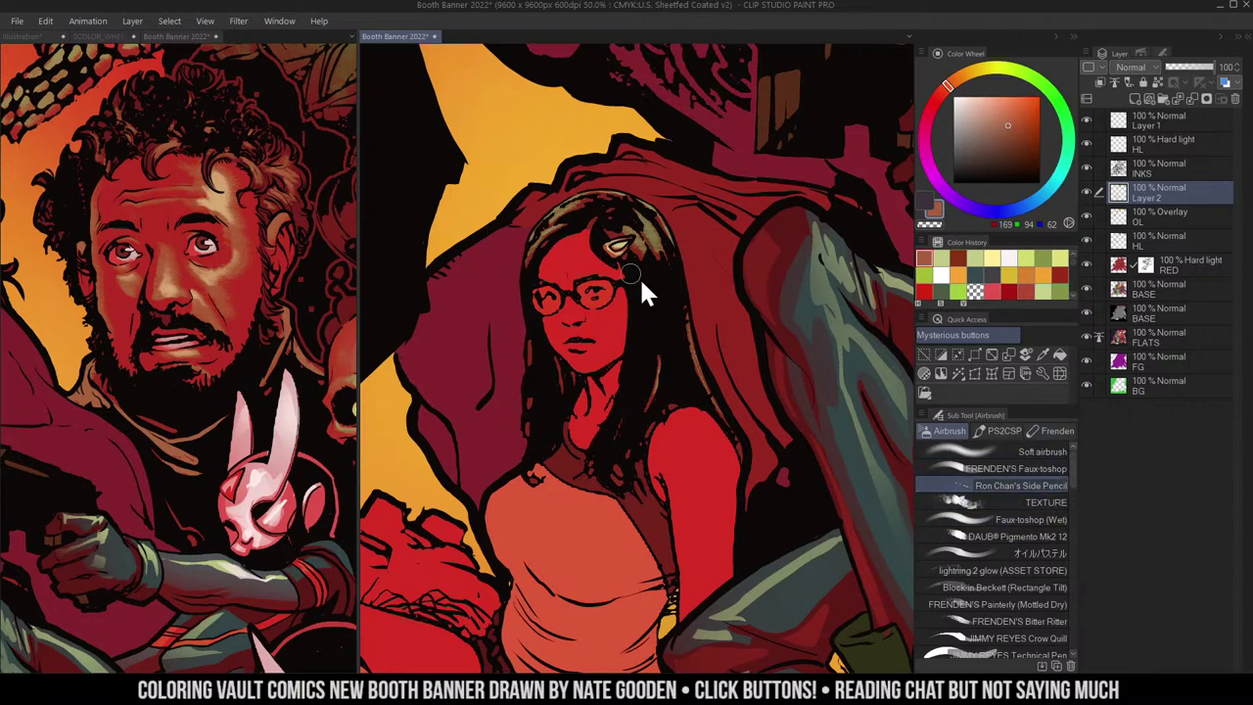
# - Try a light red-orange highlight stroke on the woman's forehead, and undo it
pyautogui.click(998, 106)
pyautogui.keyDown('alt'); pyautogui.click(573, 251); pyautogui.keyUp('alt')
pyautogui.click(1001, 104)
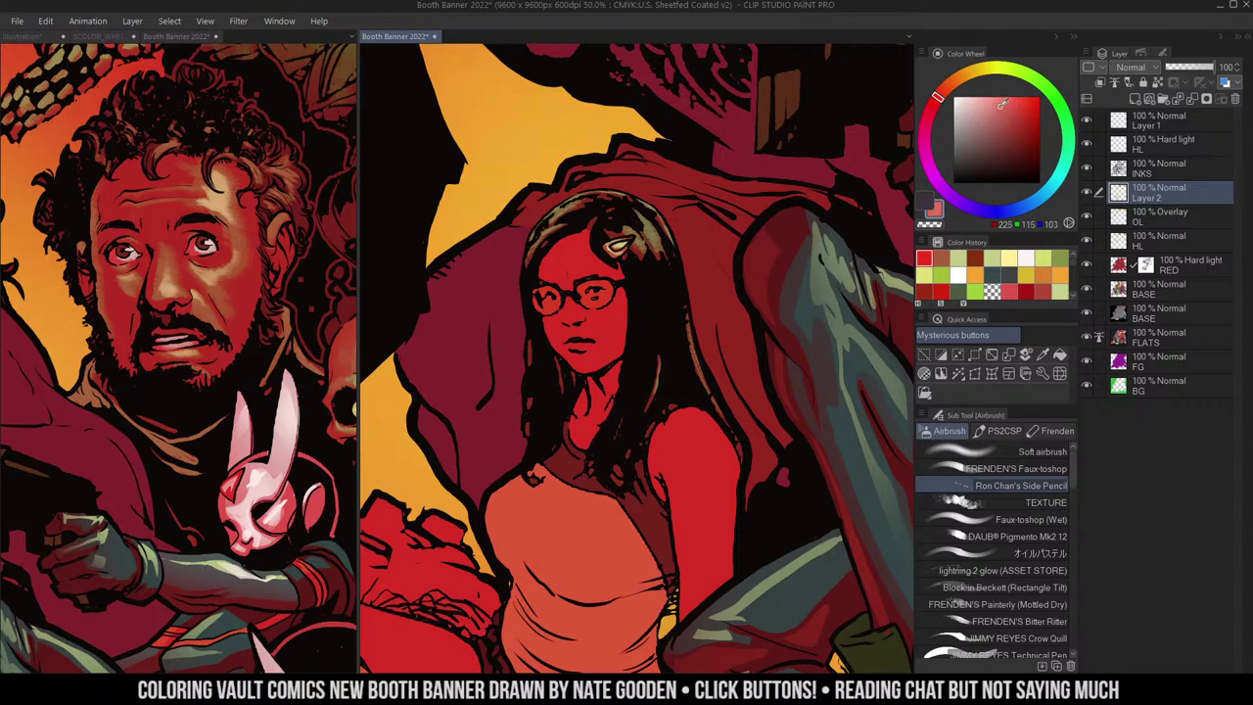
pyautogui.click(954, 84)
pyautogui.moveTo(576, 255); pyautogui.dragTo(587, 272)
pyautogui.hotkey('ctrl', 'z')
# - Paint peach-orange highlights (RGB 223, 150, 109) on the woman's forehead and face, and trim them near the mouth with transparent colour
pyautogui.click(998, 107)
pyautogui.click(956, 78)
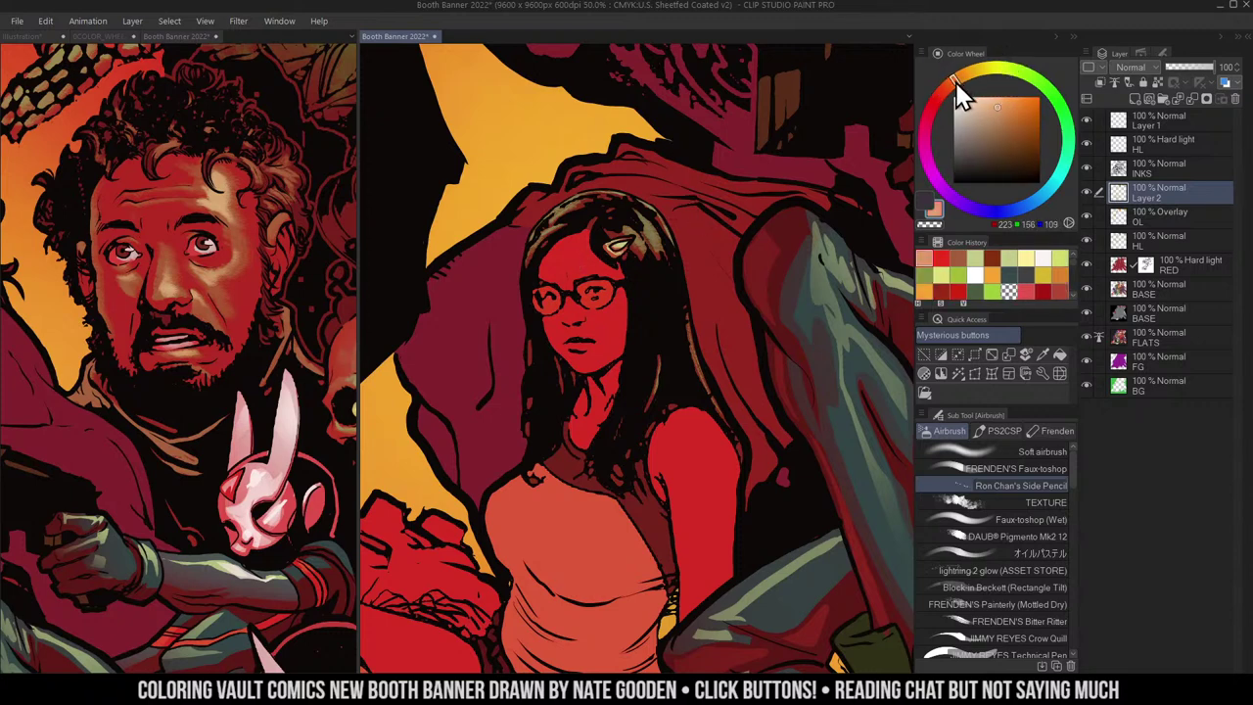
pyautogui.moveTo(581, 243)
pyautogui.mouseDown()
pyautogui.moveTo(593, 271)
pyautogui.moveTo(585, 256)
pyautogui.moveTo(562, 280)
pyautogui.moveTo(569, 308)
pyautogui.moveTo(603, 293)
pyautogui.moveTo(607, 266)
pyautogui.moveTo(613, 293)
pyautogui.moveTo(587, 321)
pyautogui.mouseUp()
pyautogui.hotkey('ctrl', 'space')
pyautogui.click(575, 314)
pyautogui.keyDown('alt'); pyautogui.click(572, 284); pyautogui.keyUp('alt')
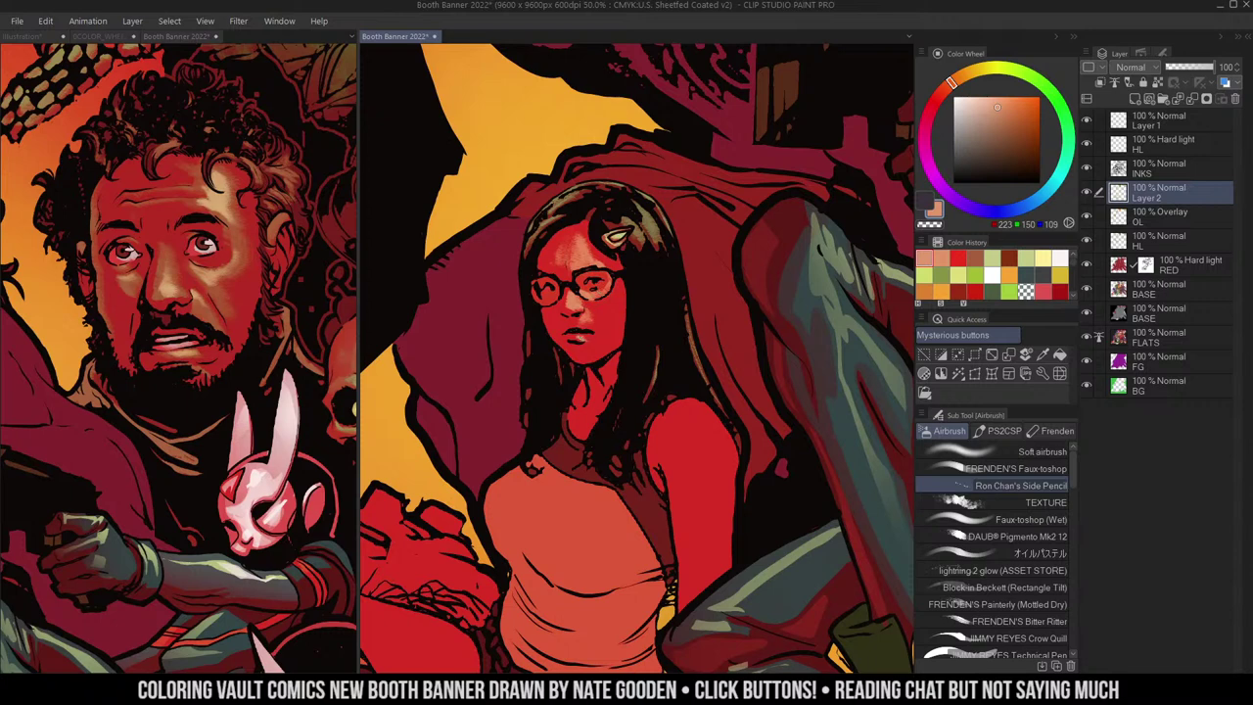
pyautogui.press('c')
pyautogui.moveTo(581, 340); pyautogui.dragTo(590, 342)
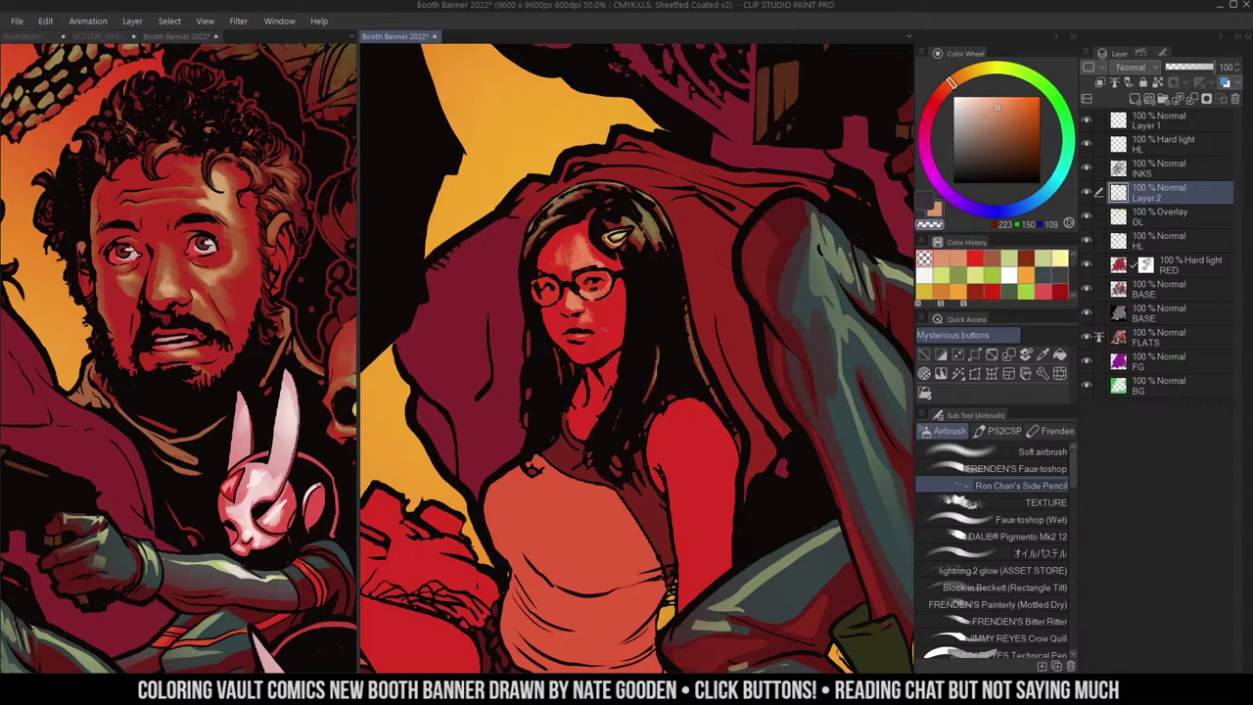
pyautogui.press('c')
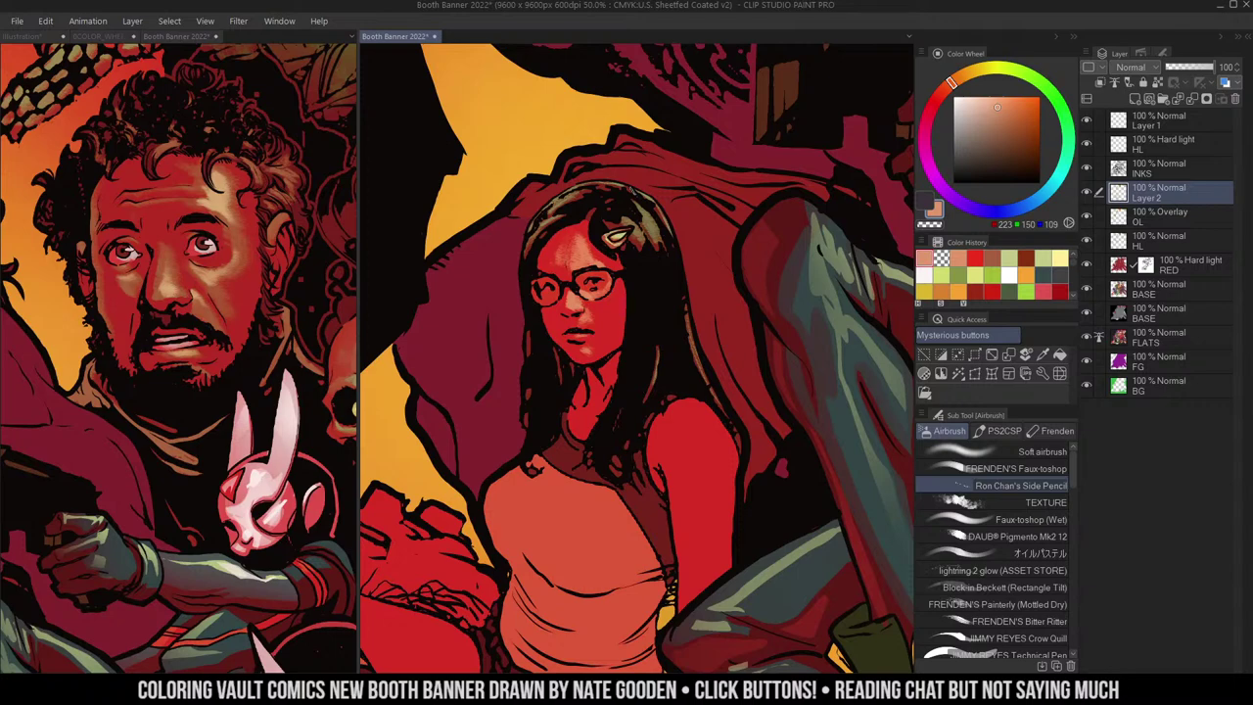
# - Pick a bright red (RGB 244, 70, 51) and clear the selection
pyautogui.click(940, 98)
pyautogui.click(1022, 95)
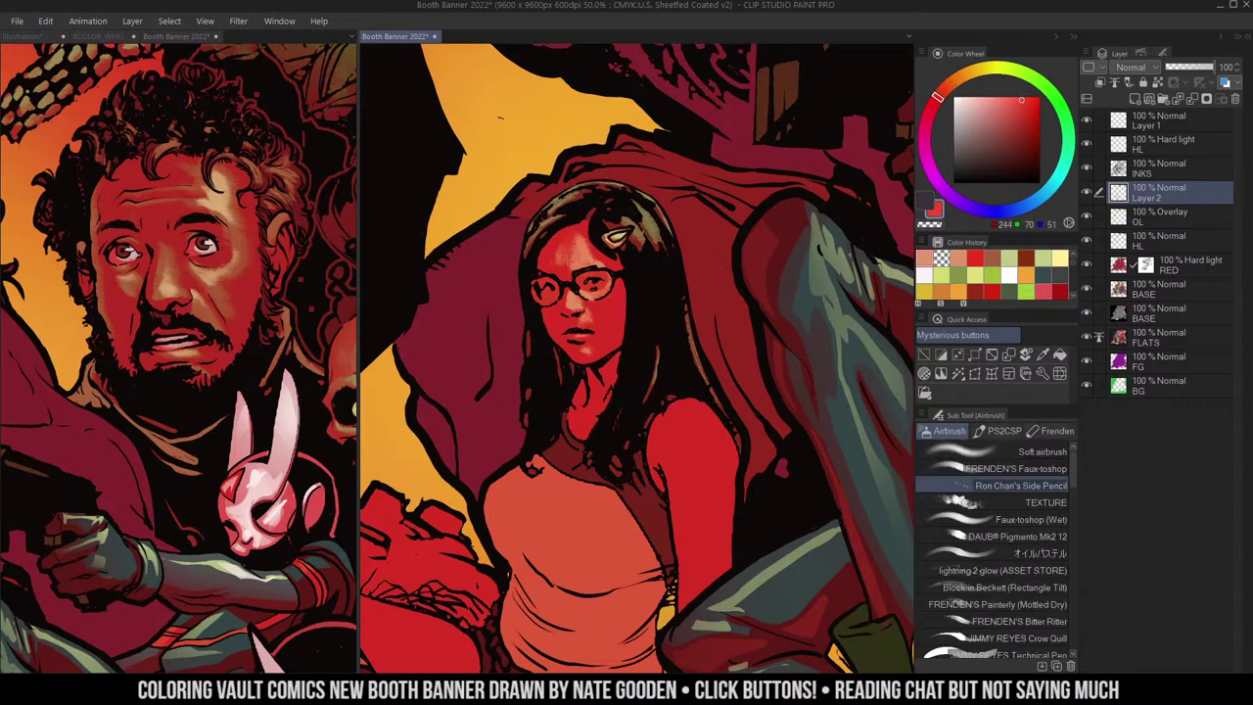
pyautogui.hotkey('ctrl', 'd')
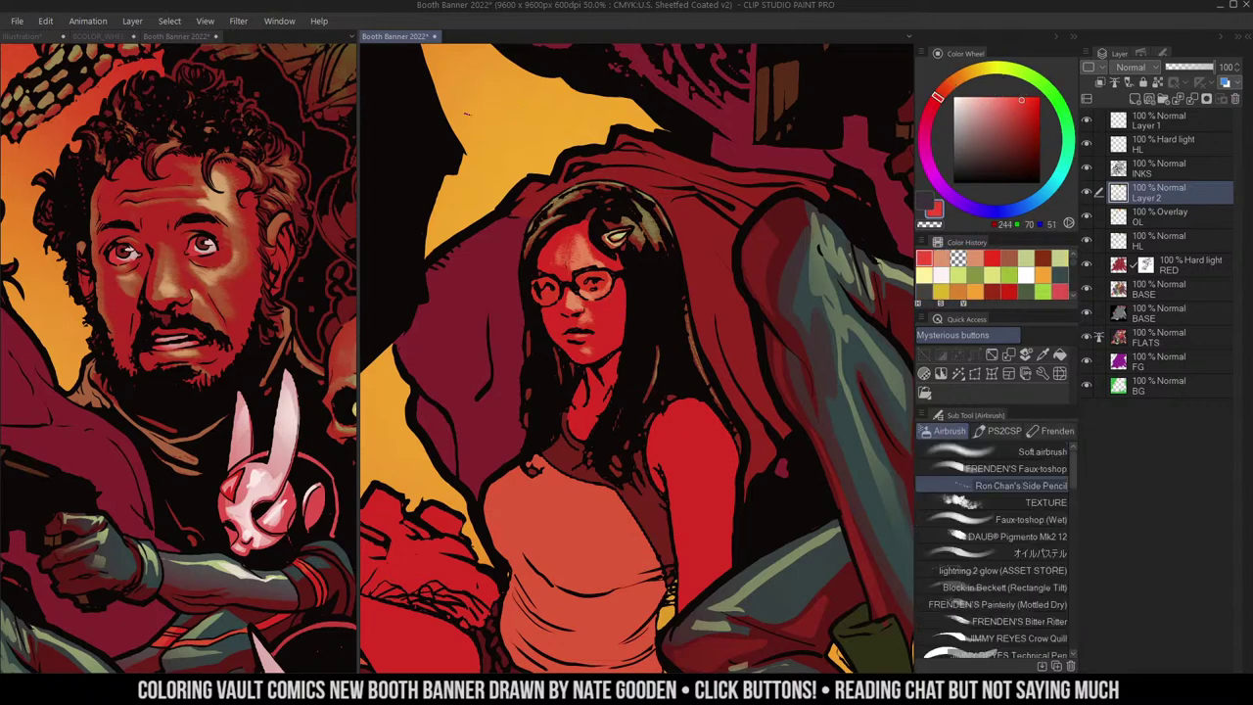
# - Handwrite "YW!" with a smiley face in red on the yellow background above the woman
pyautogui.moveTo(474, 106); pyautogui.dragTo(491, 134)
pyautogui.moveTo(495, 96); pyautogui.dragTo(489, 162)
pyautogui.moveTo(500, 120); pyautogui.dragTo(541, 105)
pyautogui.moveTo(548, 94)
pyautogui.mouseDown()
pyautogui.moveTo(553, 129)
pyautogui.moveTo(591, 121)
pyautogui.mouseUp()
pyautogui.click(571, 110)
pyautogui.click(581, 110)
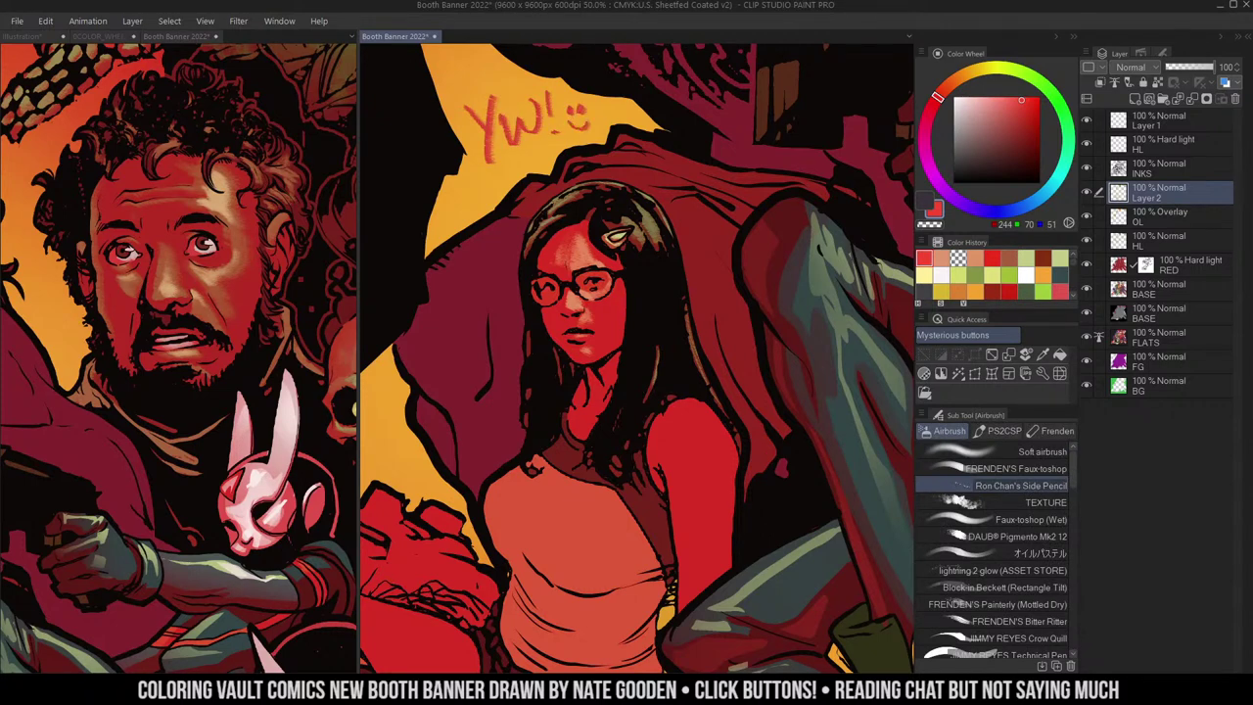
# - Undo all strokes of the handwritten note and smiley
pyautogui.hotkey('ctrl', 'z')
pyautogui.hotkey('ctrl', 'z')
pyautogui.hotkey('ctrl', 'z')
pyautogui.hotkey('ctrl', 'z')
pyautogui.hotkey('ctrl', 'z')
pyautogui.hotkey('ctrl', 'z')
pyautogui.hotkey('ctrl', 'z')
pyautogui.hotkey('ctrl', 'z')
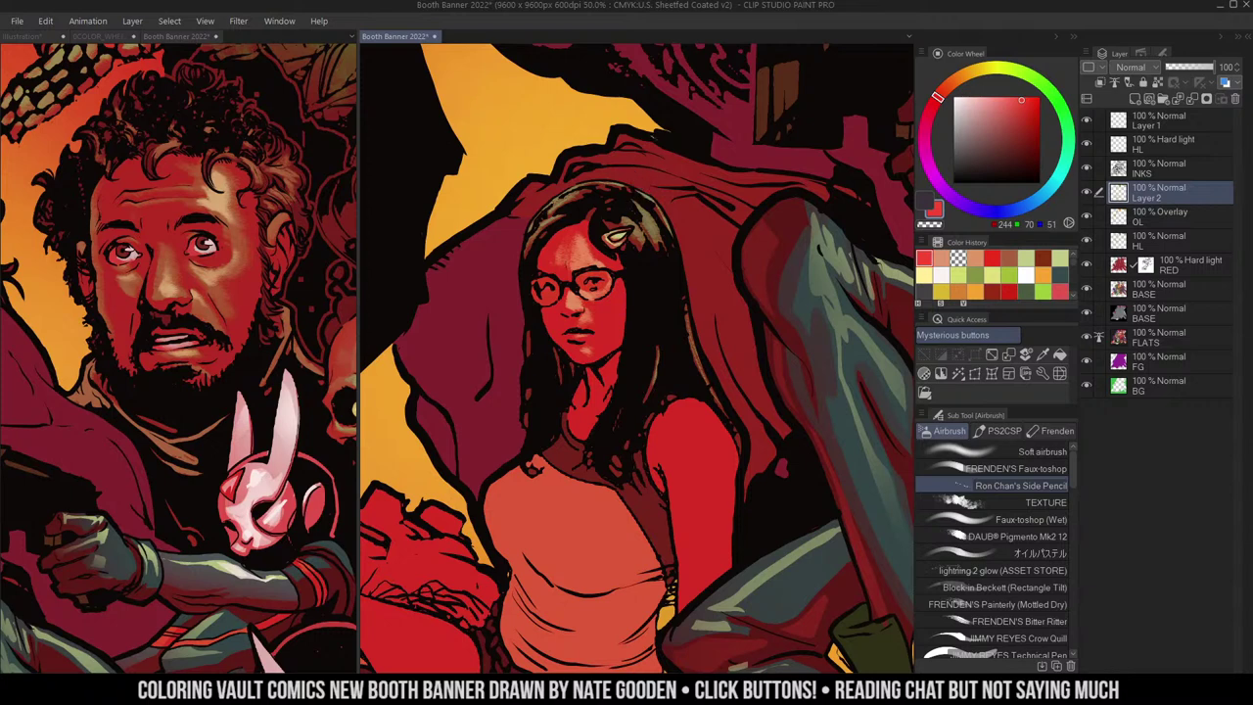
# - Sample the golden yellow (RGB 249, 173, 51) from the background and paint a rim light along the shadowed edge of the woman's face
pyautogui.scroll(-1, 676, 235)
pyautogui.keyDown('alt'); pyautogui.click(223, 176); pyautogui.keyUp('alt')
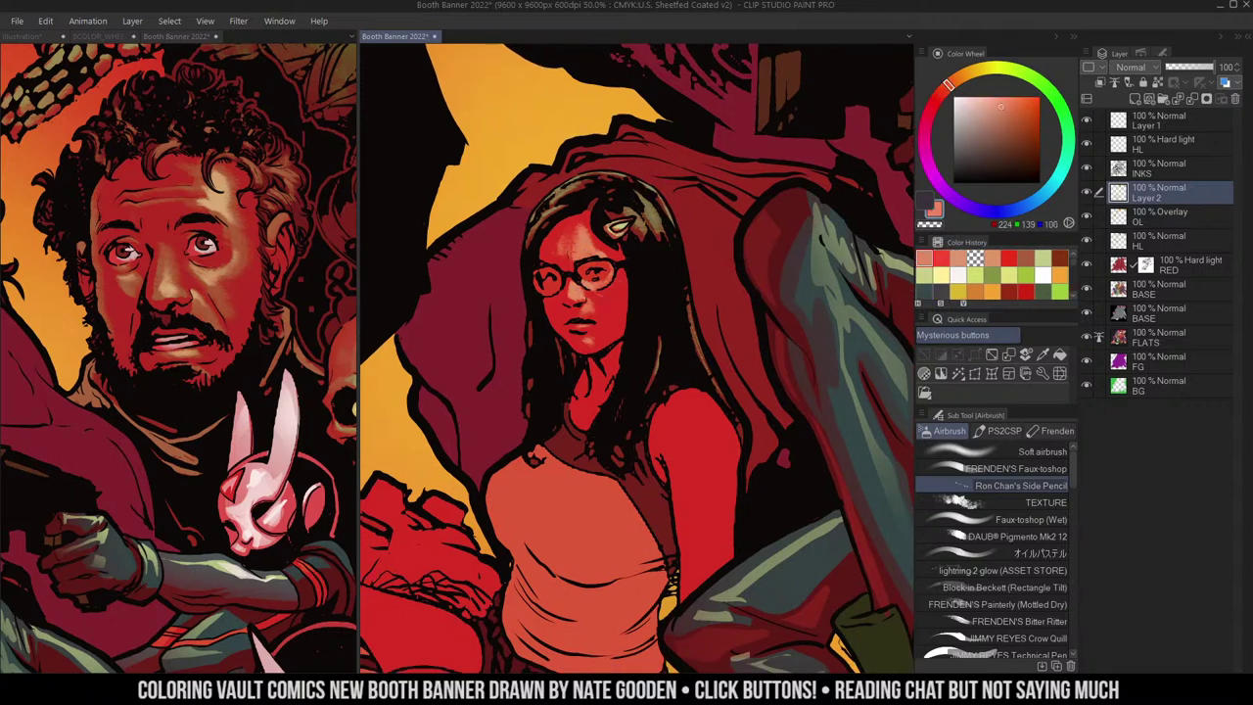
pyautogui.keyDown('alt'); pyautogui.click(511, 147); pyautogui.keyUp('alt')
pyautogui.moveTo(549, 233); pyautogui.dragTo(541, 259)
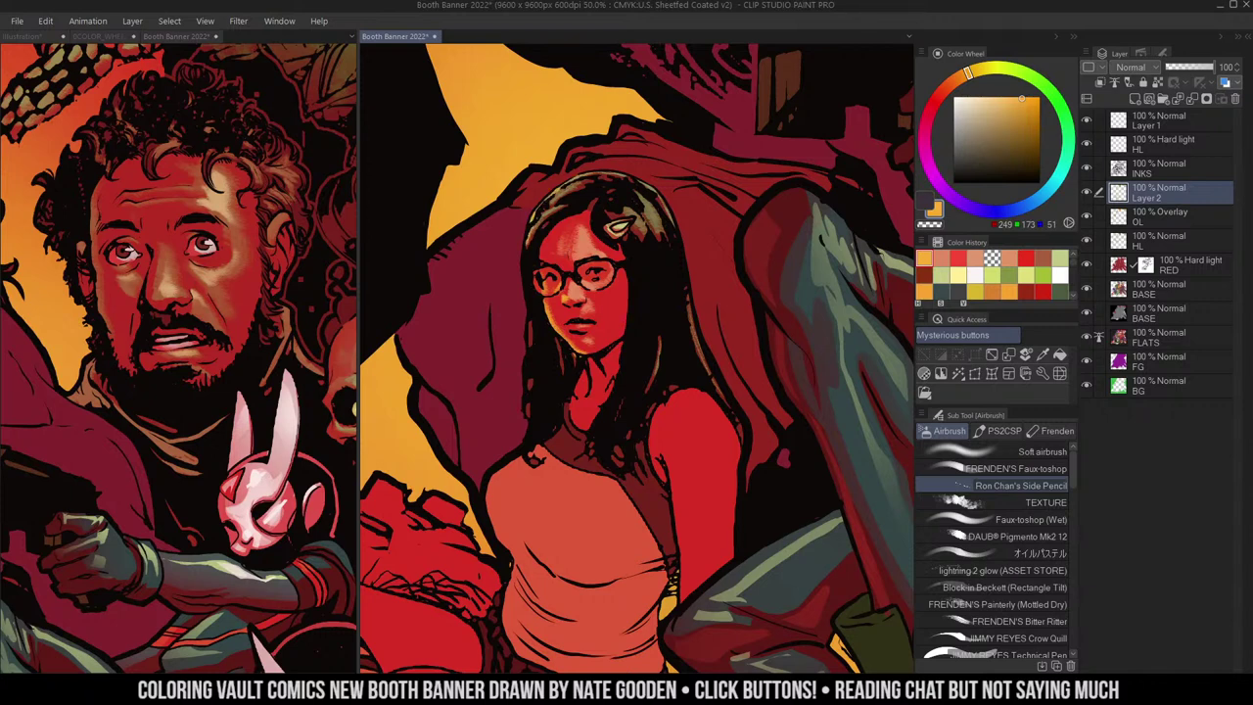
# - Sample the salmon skin highlight (RGB 225, 139, 99) and paint highlights on the woman's shoulder and upper arm
pyautogui.moveTo(668, 299); pyautogui.dragTo(677, 264)
pyautogui.keyDown('alt'); pyautogui.click(637, 322); pyautogui.keyUp('alt')
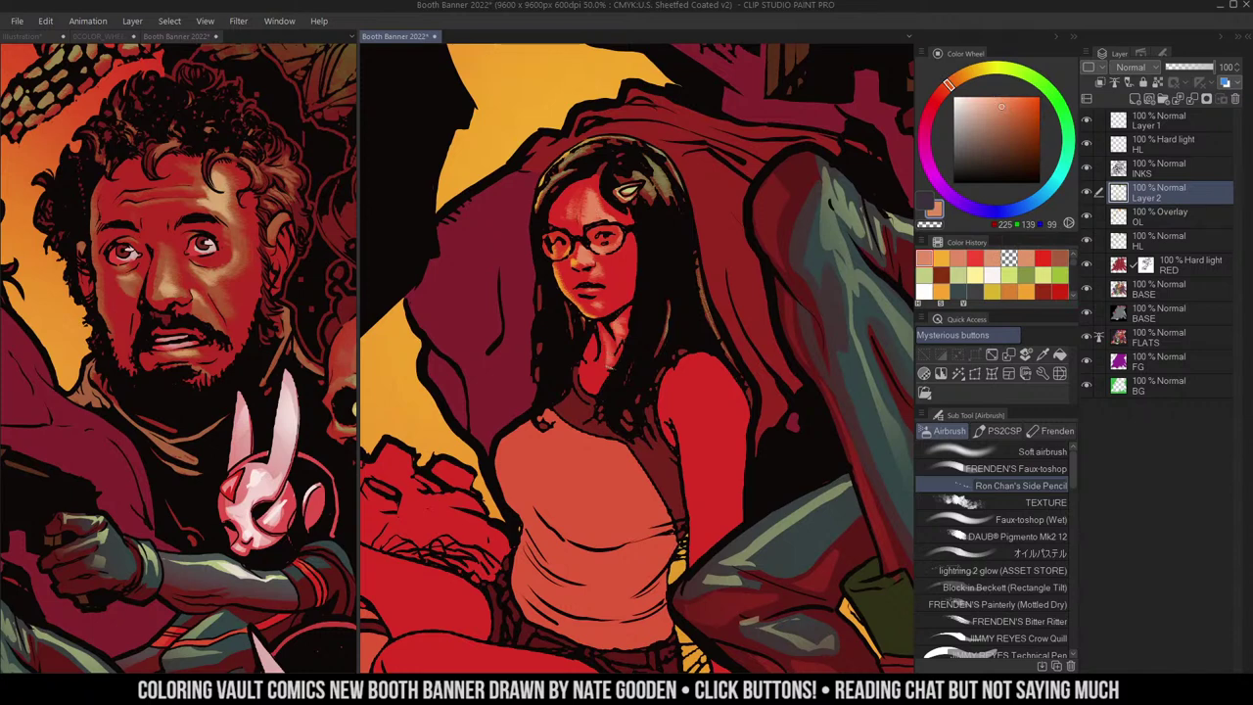
pyautogui.moveTo(666, 318); pyautogui.dragTo(663, 281)
pyautogui.moveTo(727, 372)
pyautogui.mouseDown()
pyautogui.moveTo(694, 337)
pyautogui.moveTo(712, 375)
pyautogui.moveTo(686, 357)
pyautogui.moveTo(721, 389)
pyautogui.moveTo(720, 451)
pyautogui.moveTo(722, 401)
pyautogui.mouseUp()
pyautogui.press('c')
pyautogui.keyDown('ctrl'); pyautogui.keyDown('alt'); pyautogui.click(767, 329); pyautogui.keyUp('alt'); pyautogui.keyUp('ctrl')
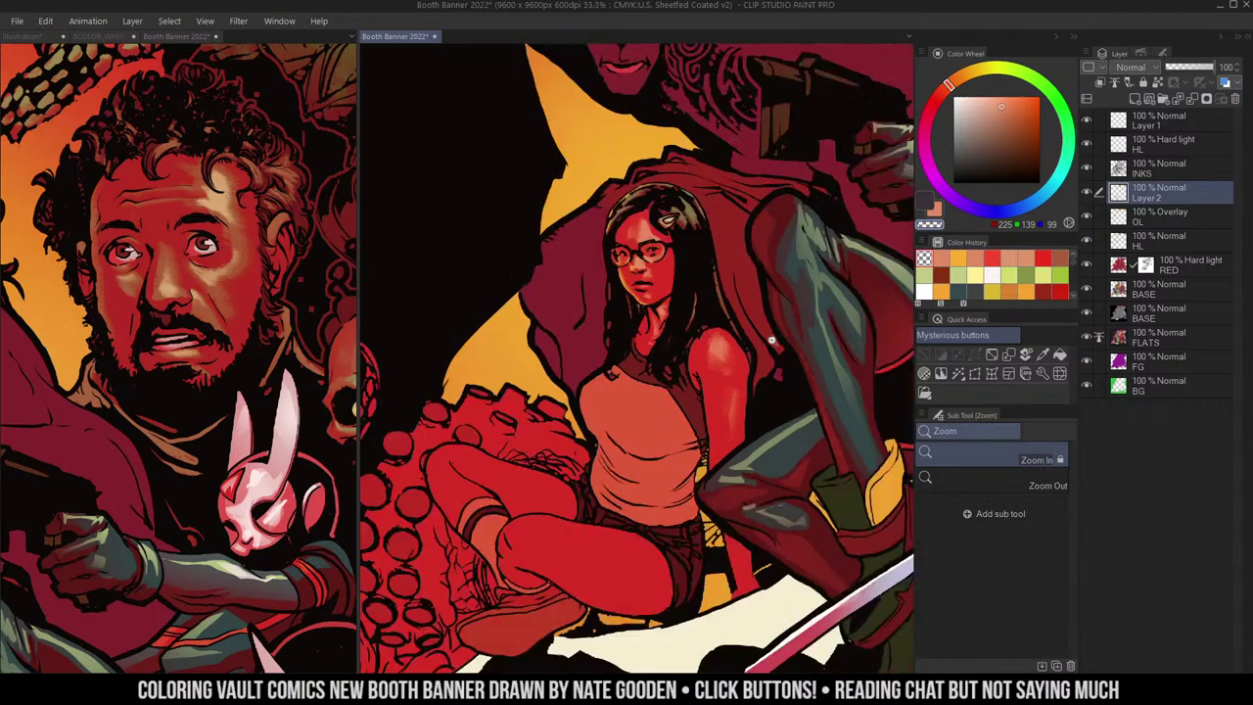
# - Sample the highlight colour (RGB 227, 125, 88) from the shoulder and paint a long highlight along the woman's front thigh and knee
pyautogui.moveTo(803, 310); pyautogui.dragTo(713, 214)
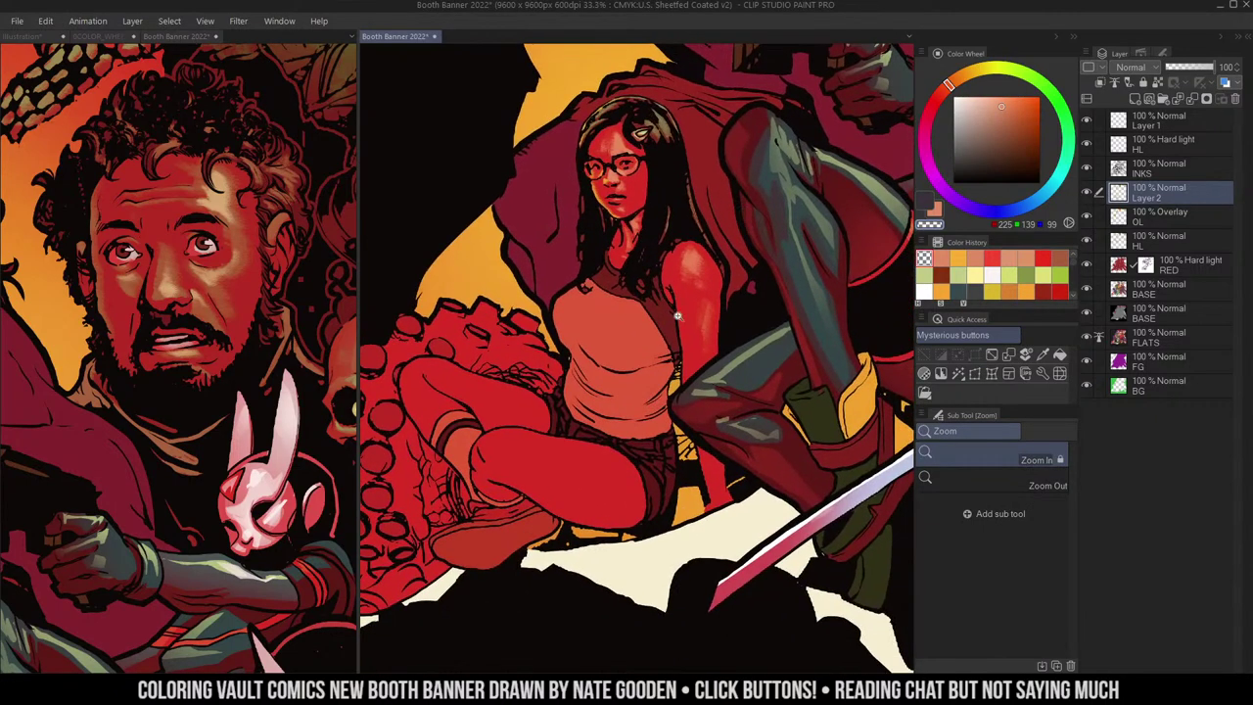
pyautogui.keyDown('ctrl'); pyautogui.click(671, 338); pyautogui.keyUp('ctrl')
pyautogui.keyDown('alt'); pyautogui.click(708, 215); pyautogui.keyUp('alt')
pyautogui.moveTo(749, 278); pyautogui.dragTo(770, 301)
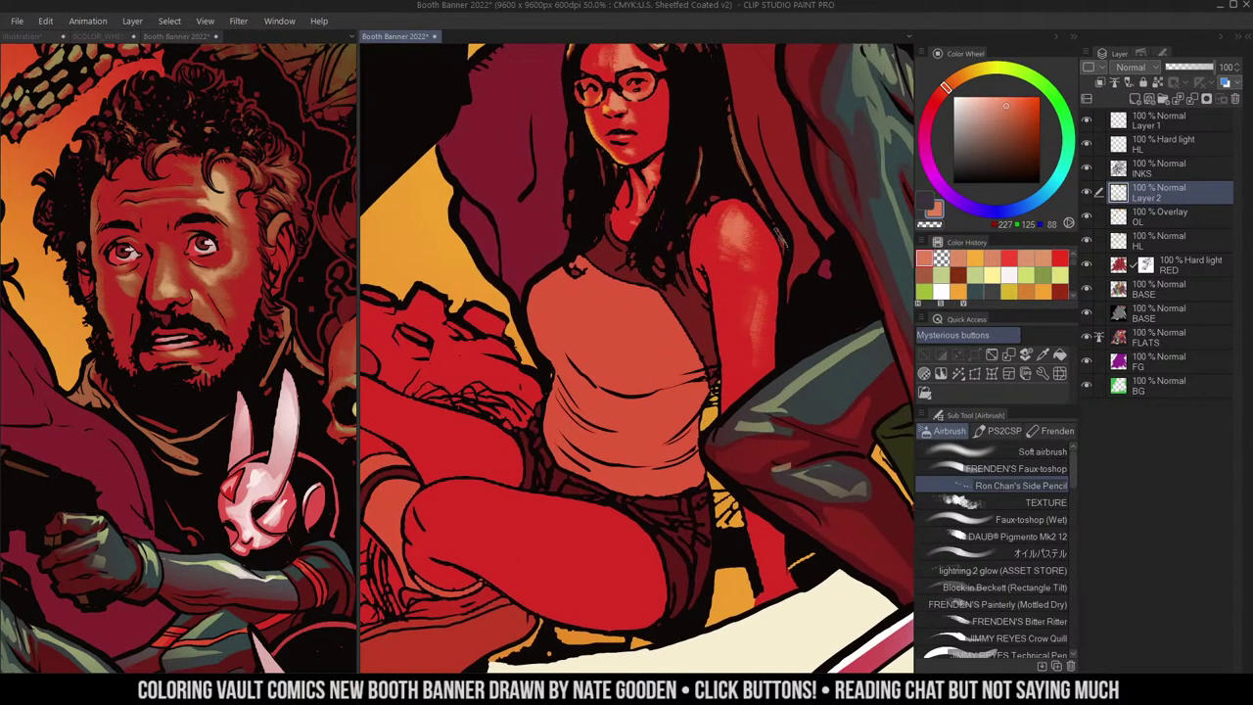
pyautogui.moveTo(718, 335); pyautogui.dragTo(820, 221)
pyautogui.moveTo(809, 265); pyautogui.dragTo(748, 193)
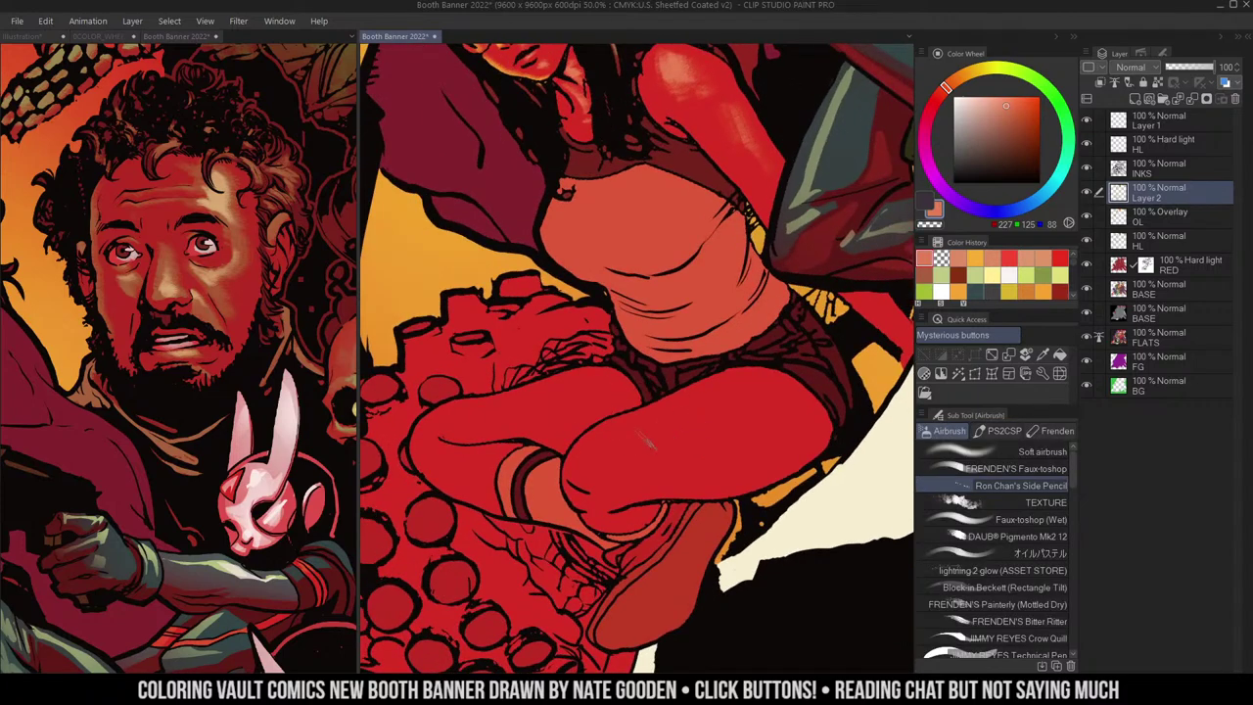
pyautogui.moveTo(607, 447)
pyautogui.mouseDown()
pyautogui.moveTo(788, 386)
pyautogui.moveTo(725, 402)
pyautogui.mouseUp()
pyautogui.moveTo(651, 443)
pyautogui.mouseDown()
pyautogui.moveTo(680, 426)
pyautogui.moveTo(597, 465)
pyautogui.moveTo(802, 382)
pyautogui.moveTo(607, 468)
pyautogui.moveTo(815, 360)
pyautogui.mouseUp()
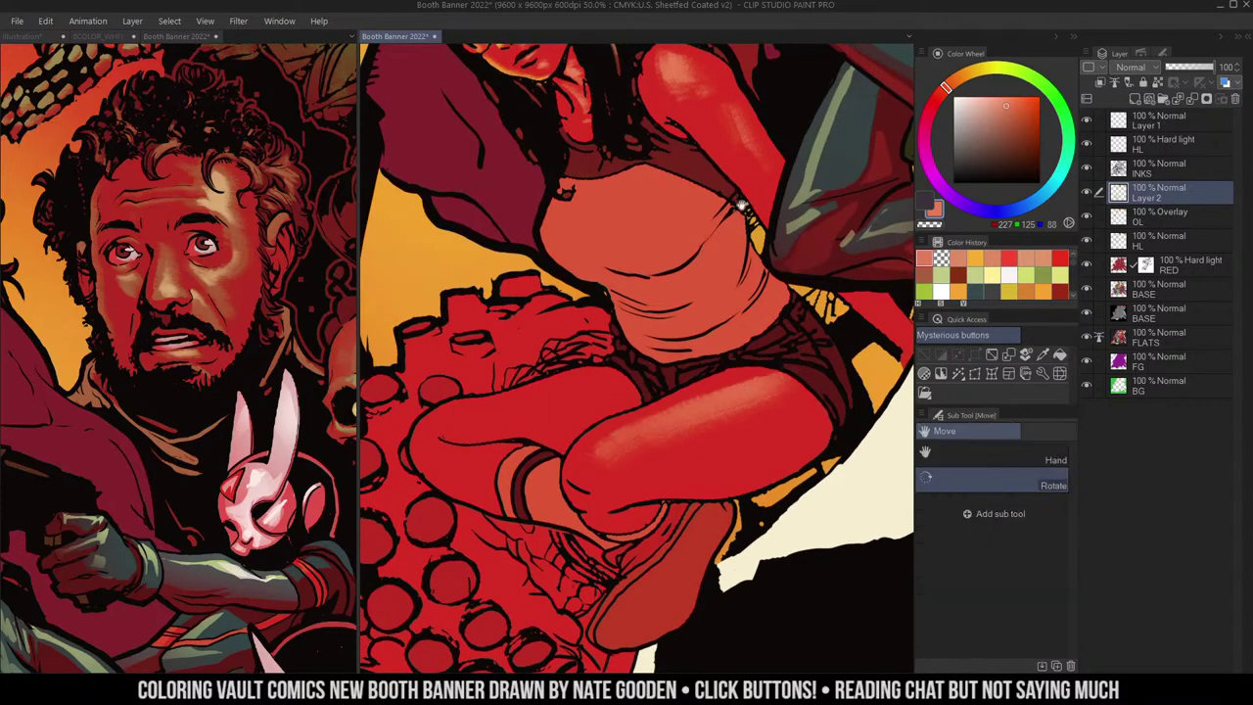
# - Soften the edges of the highlight on the woman's front thigh and knee by brushing over it with transparent colour
pyautogui.moveTo(742, 206); pyautogui.dragTo(691, 143)
pyautogui.press('c')
pyautogui.moveTo(554, 384); pyautogui.dragTo(592, 355)
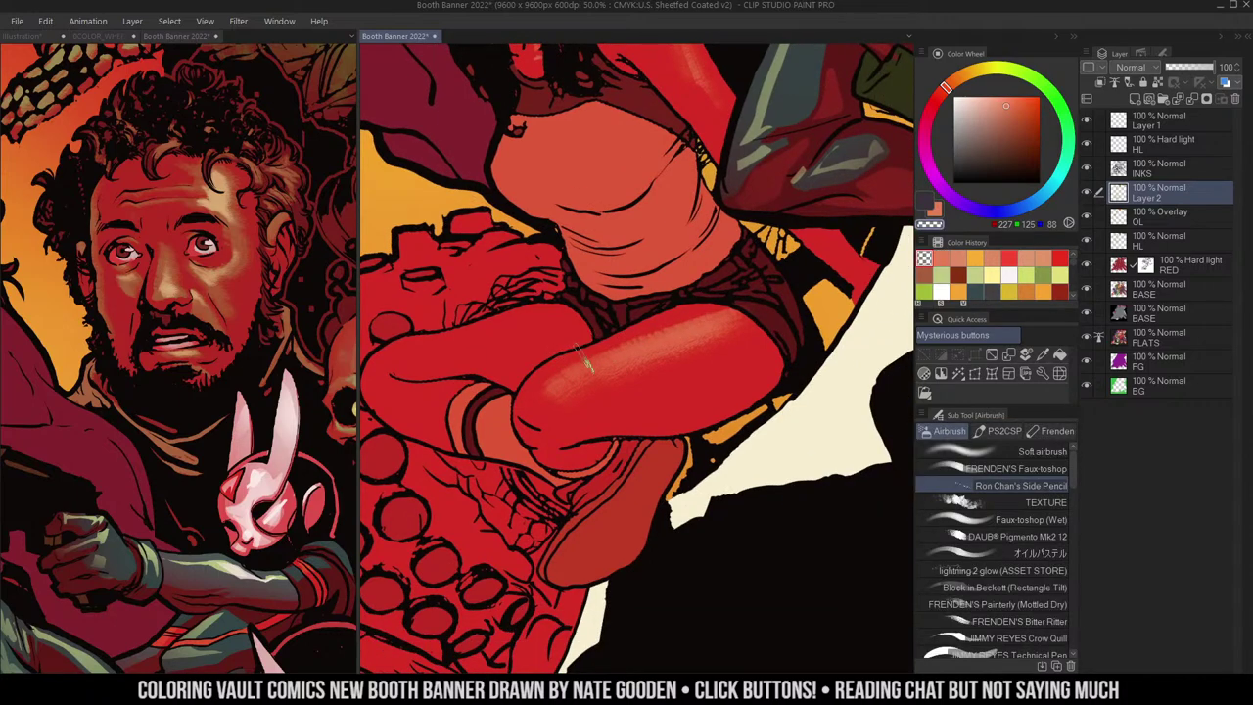
pyautogui.moveTo(732, 312); pyautogui.dragTo(689, 321)
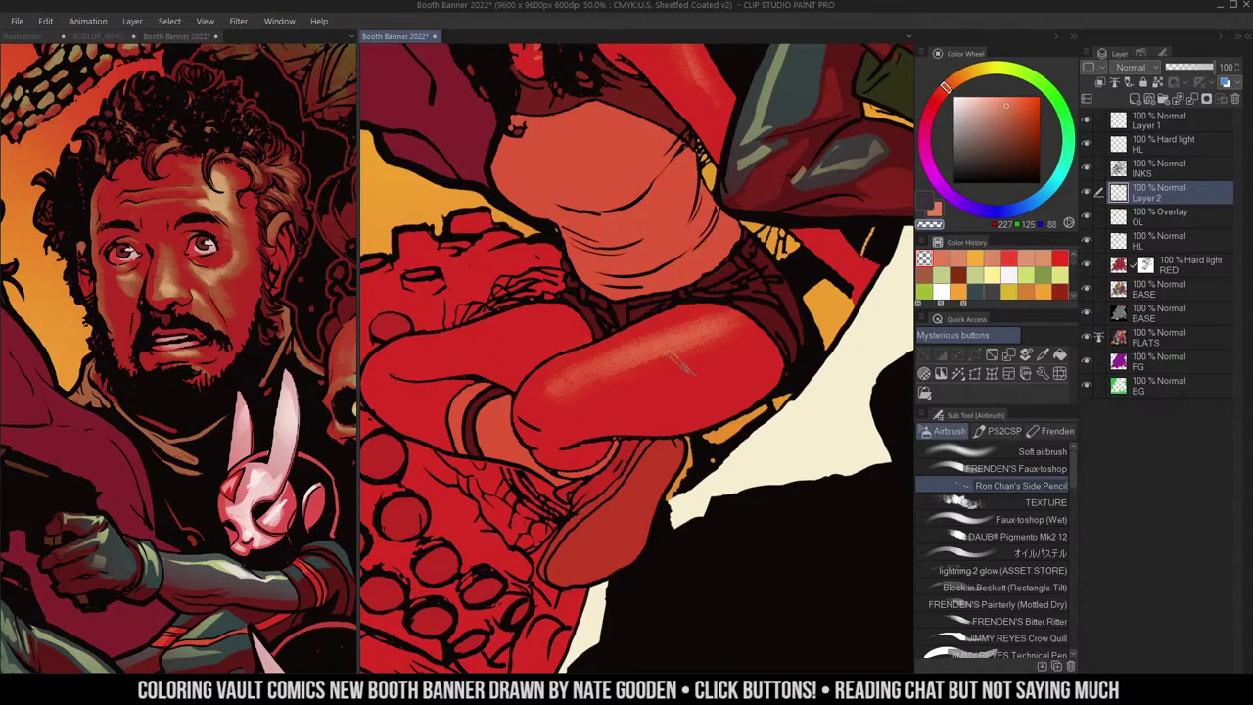
# - Examine the seated woman against the surrounding characters in a wider reference view of the banner
pyautogui.moveTo(707, 249); pyautogui.dragTo(798, 279)
pyautogui.moveTo(832, 210); pyautogui.dragTo(779, 167)
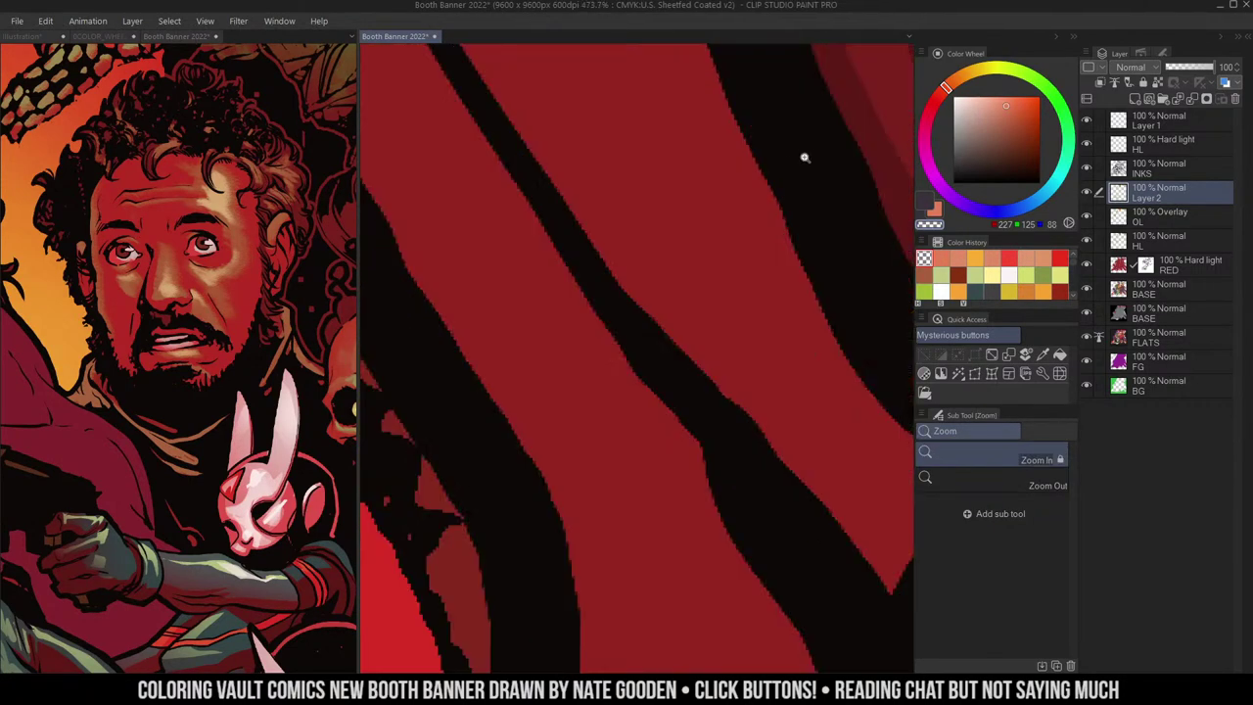
pyautogui.scroll(-6, 744, 217)
pyautogui.click(237, 350)
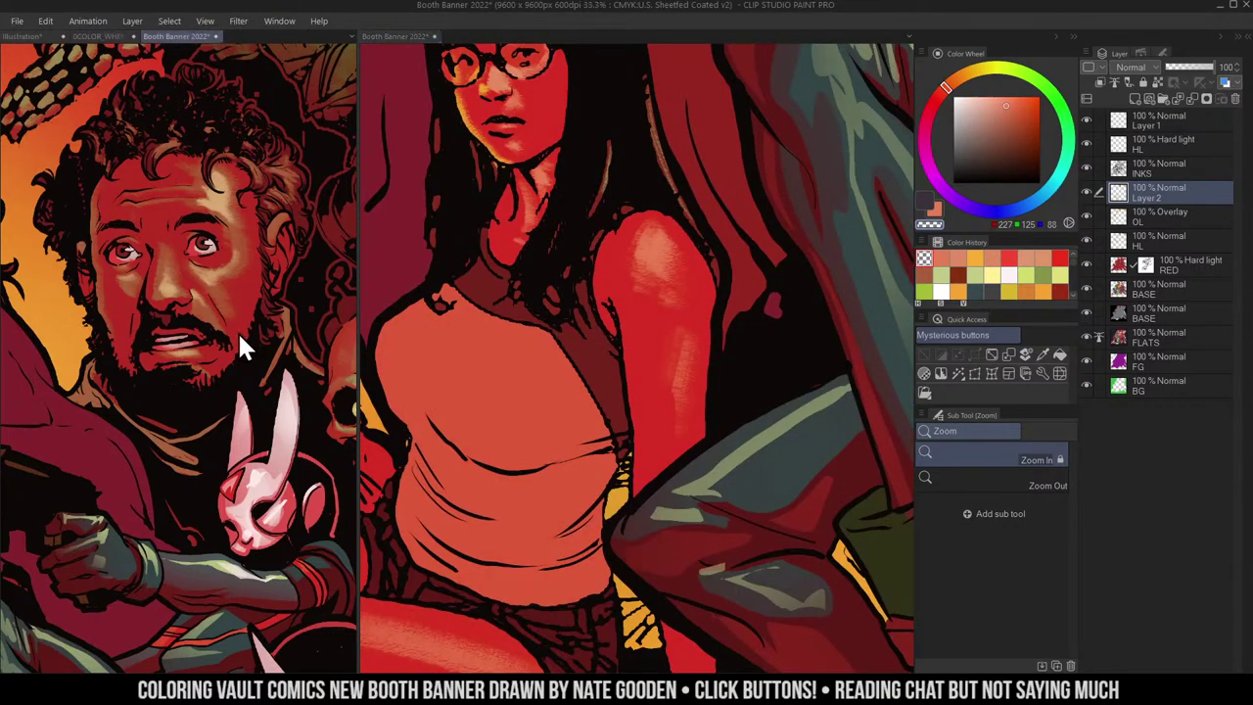
pyautogui.scroll(-4, 235, 352)
pyautogui.scroll(-2, 237, 360)
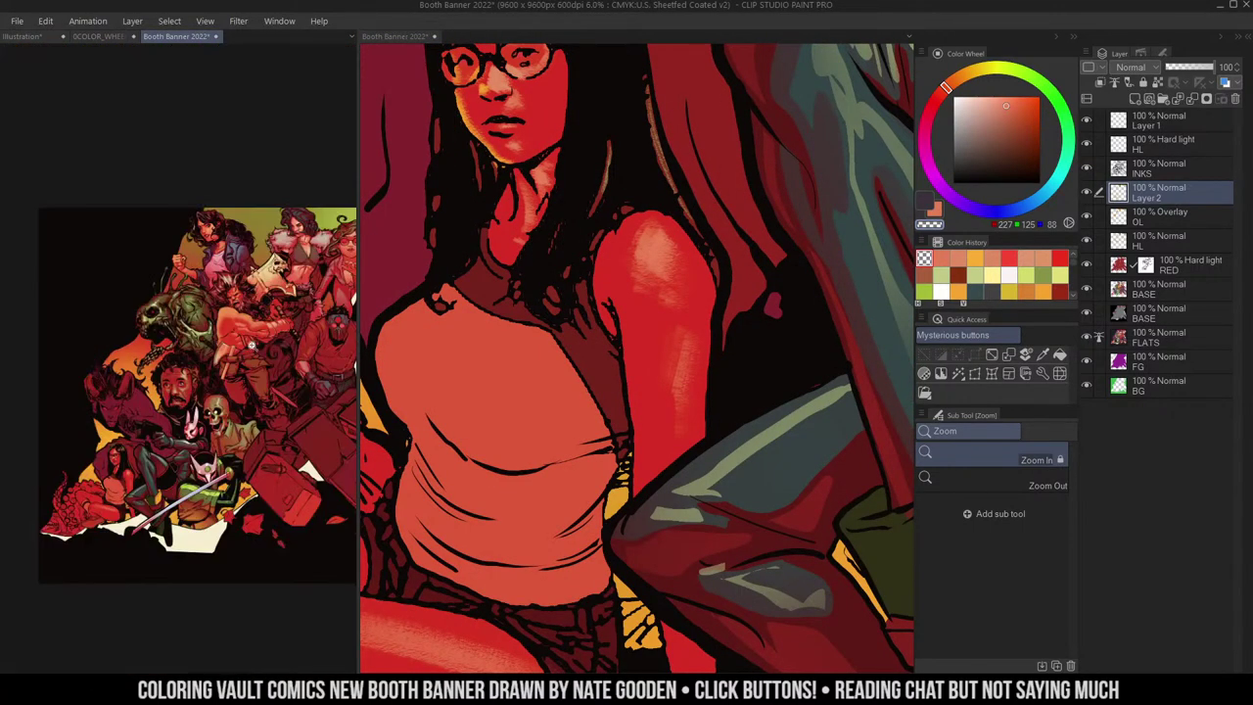
pyautogui.moveTo(237, 359); pyautogui.dragTo(193, 292)
pyautogui.scroll(2, 194, 292)
pyautogui.moveTo(253, 337); pyautogui.dragTo(333, 256)
pyautogui.press('alt')
pyautogui.moveTo(271, 314); pyautogui.dragTo(298, 294)
pyautogui.press('m')
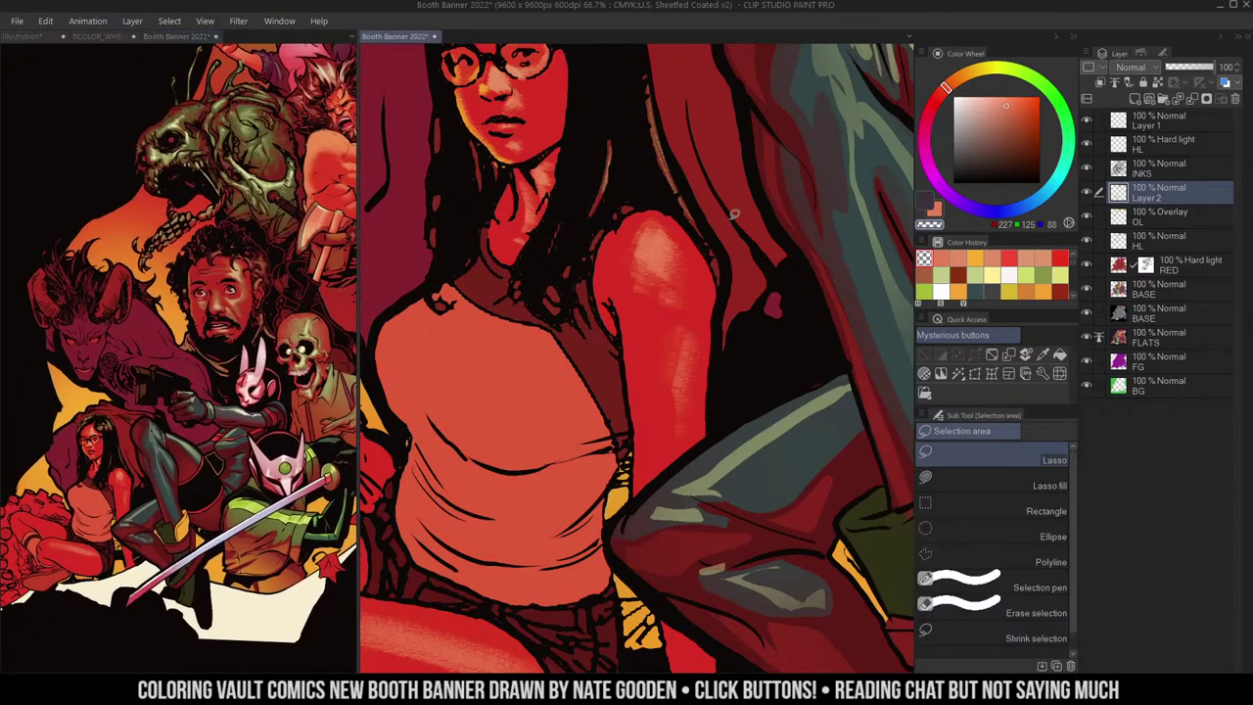
# - Pick the recent salmon colour (RGB 225, 139, 99) and paint highlights along the woman's rear thigh and shin
pyautogui.moveTo(687, 262); pyautogui.dragTo(813, 193)
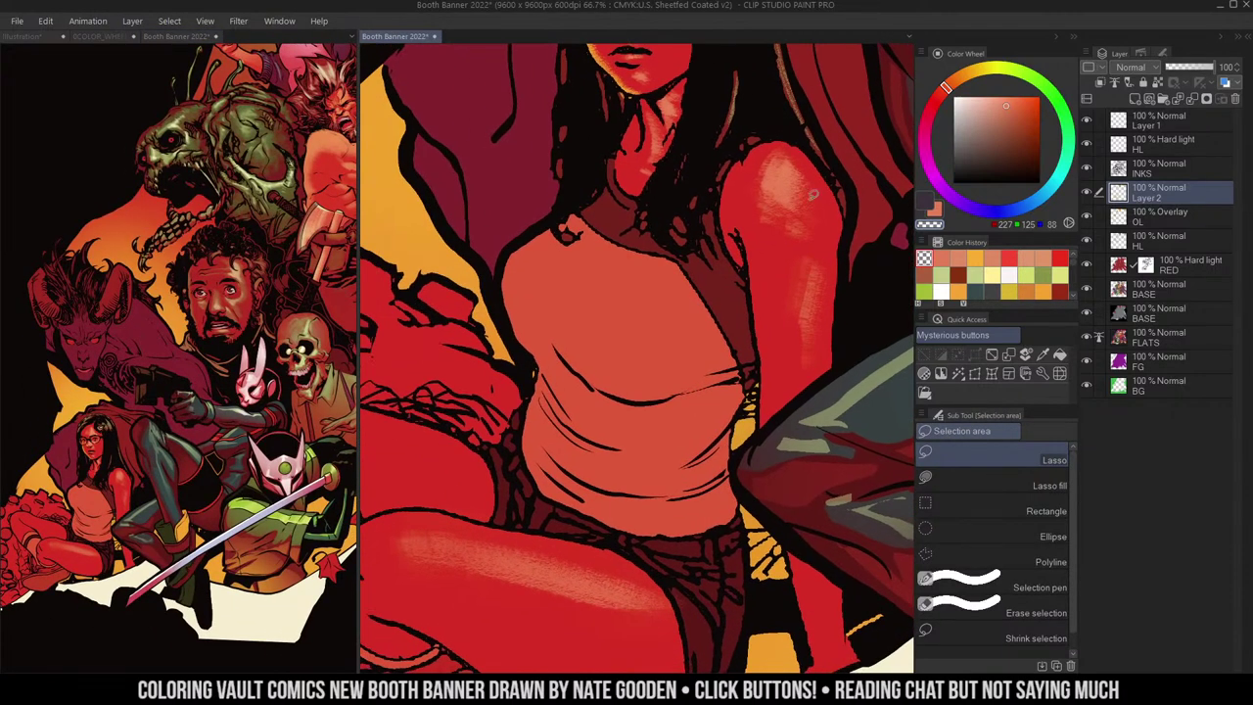
pyautogui.click(945, 257)
pyautogui.click(958, 257)
pyautogui.press('z')
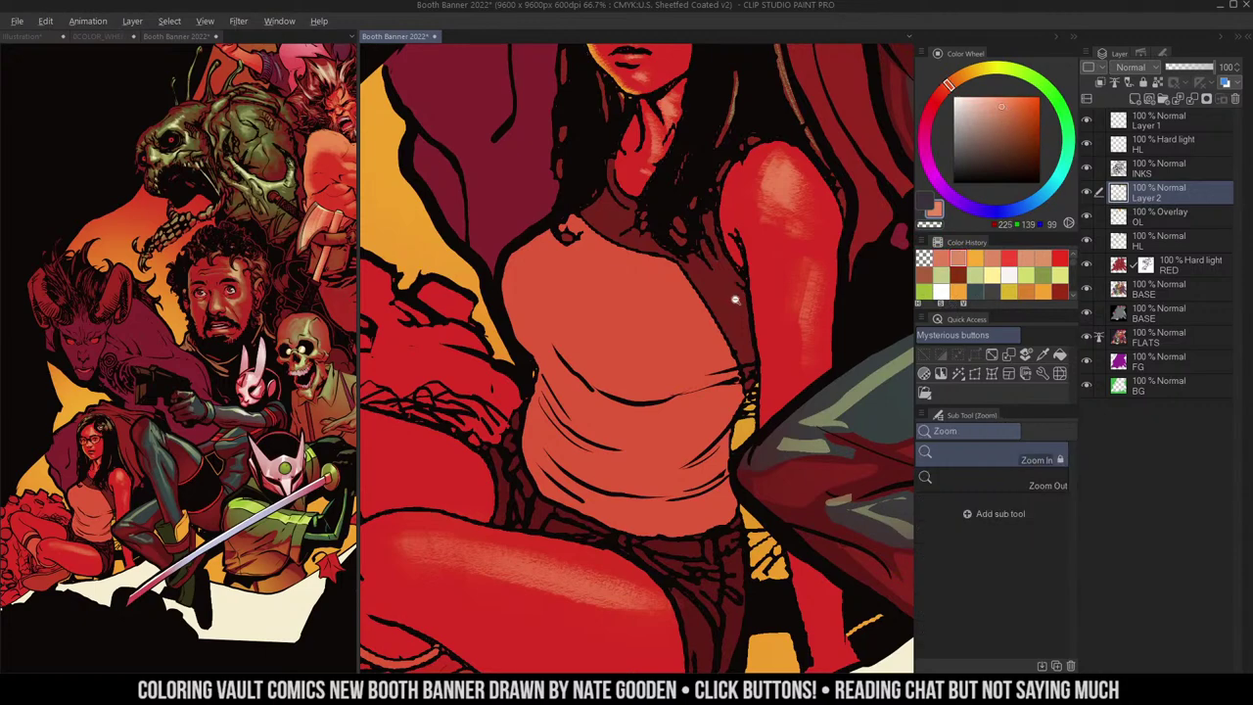
pyautogui.keyDown('alt'); pyautogui.click(740, 300); pyautogui.keyUp('alt')
pyautogui.moveTo(769, 301); pyautogui.dragTo(814, 238)
pyautogui.press('b')
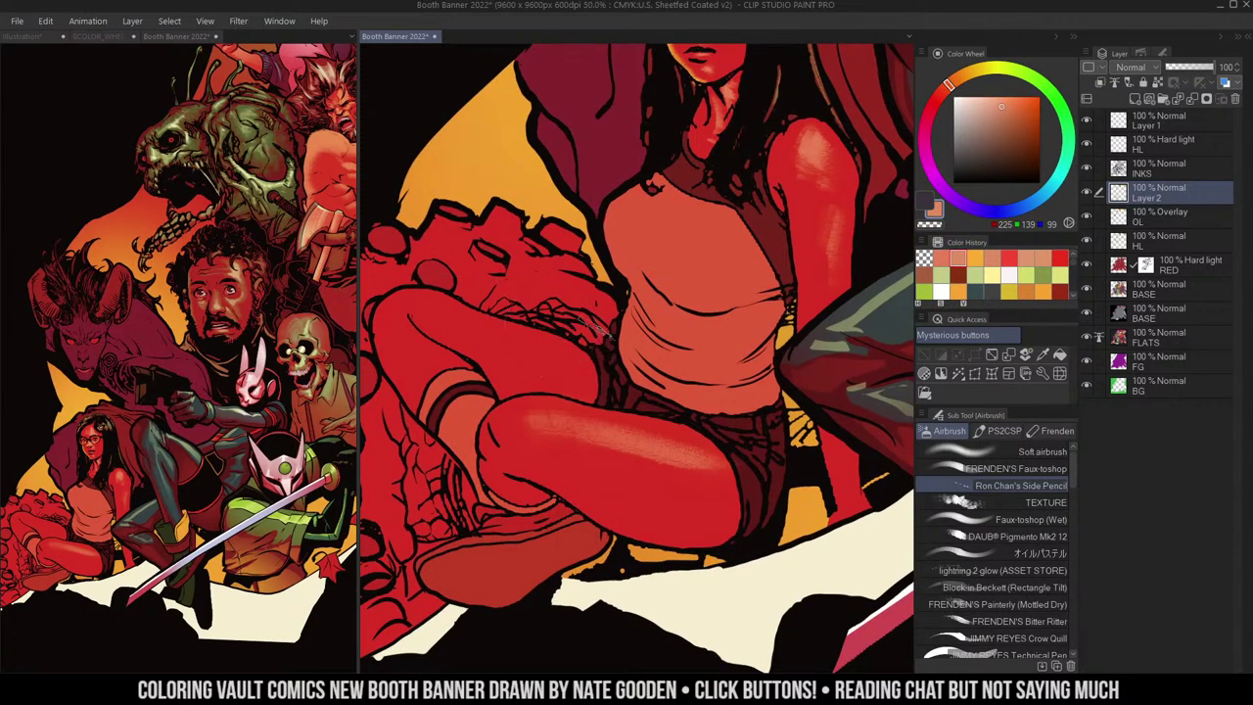
pyautogui.moveTo(423, 302); pyautogui.dragTo(563, 353)
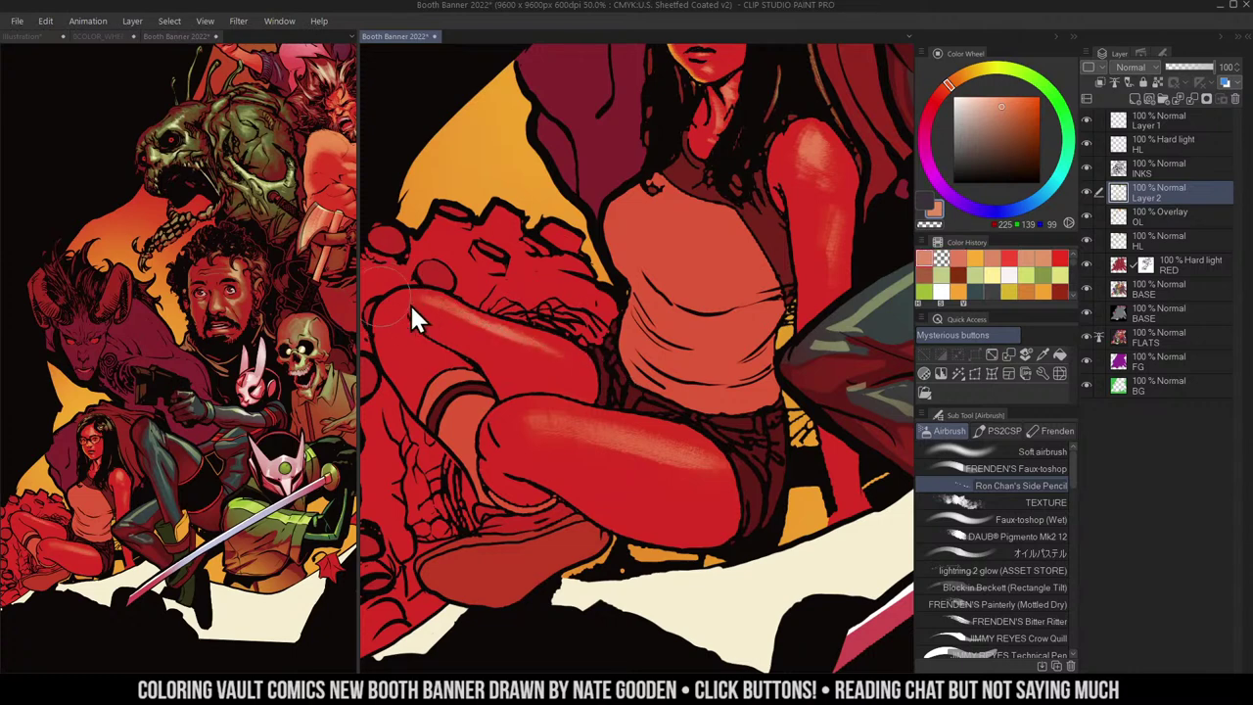
pyautogui.moveTo(421, 323)
pyautogui.mouseDown()
pyautogui.moveTo(403, 339)
pyautogui.moveTo(438, 351)
pyautogui.moveTo(457, 388)
pyautogui.moveTo(481, 404)
pyautogui.moveTo(487, 390)
pyautogui.moveTo(497, 411)
pyautogui.mouseUp()
pyautogui.press('c')
pyautogui.press('c')
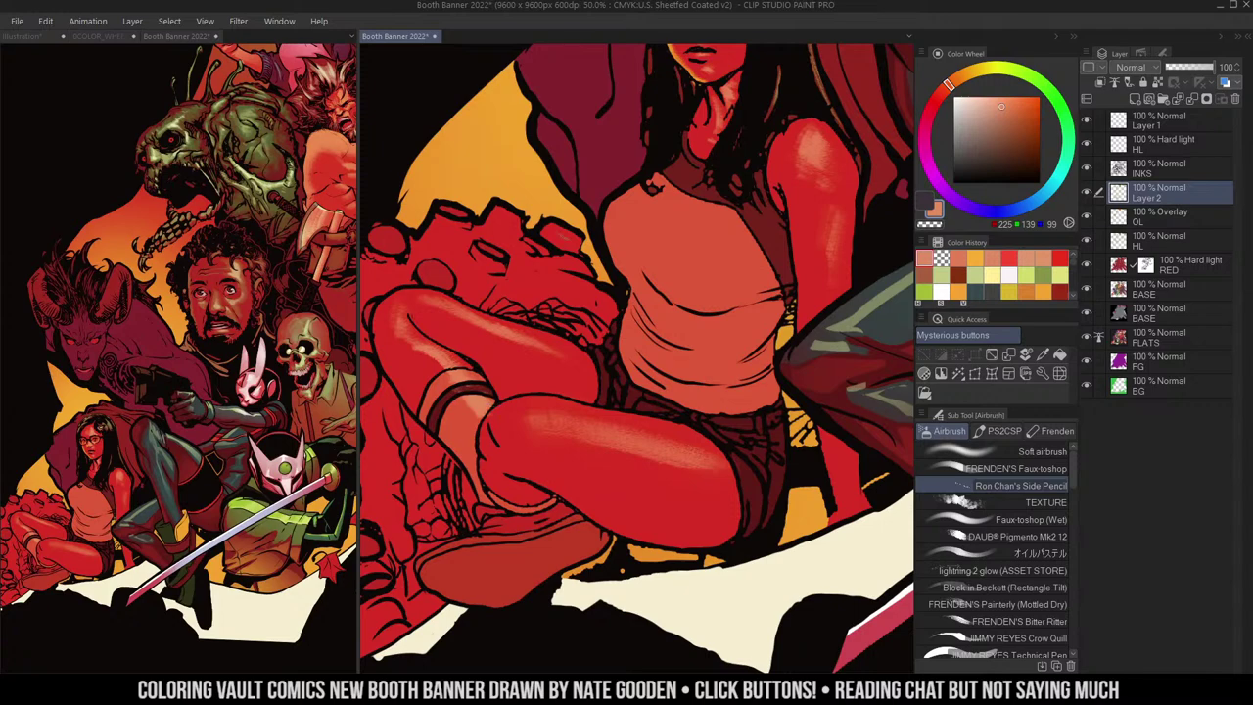
# - Extend the salmon highlight across the middle of the front thigh and paint a thin light edge along its underside
pyautogui.keyDown('alt'); pyautogui.click(680, 271); pyautogui.keyUp('alt')
pyautogui.moveTo(652, 323); pyautogui.dragTo(654, 265)
pyautogui.keyDown('ctrl'); pyautogui.click(657, 256); pyautogui.keyUp('ctrl')
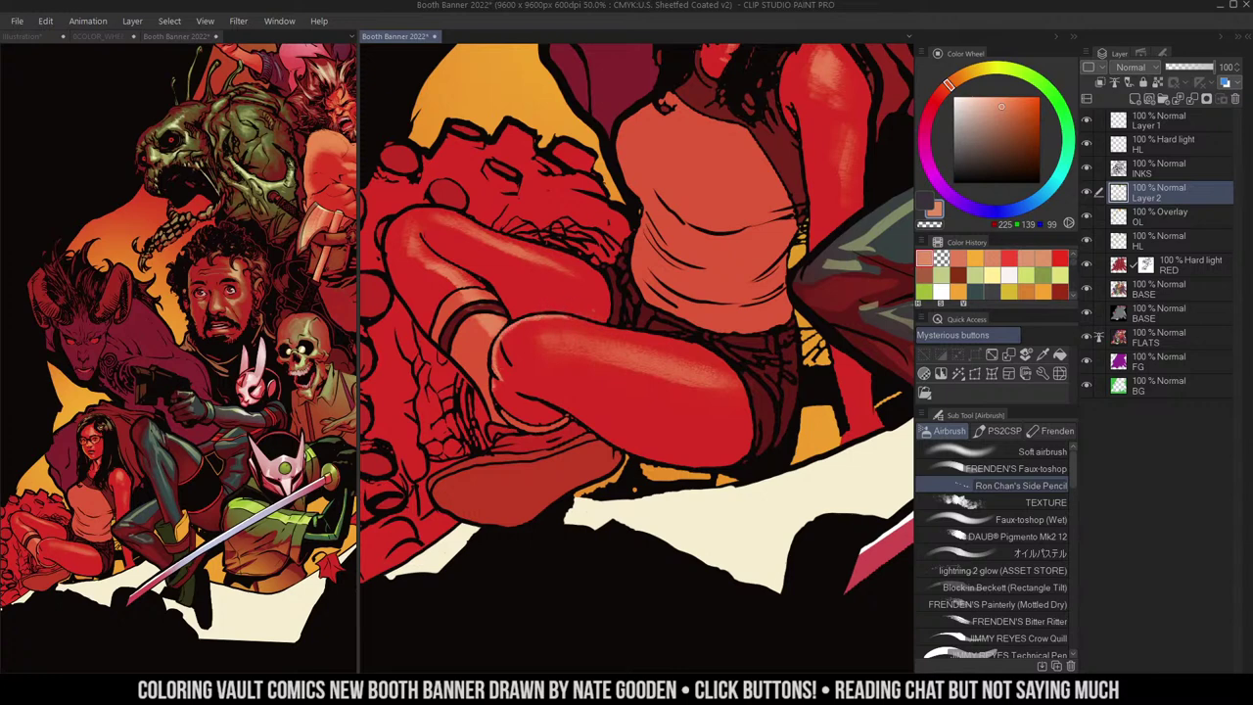
pyautogui.moveTo(616, 328); pyautogui.dragTo(695, 348)
pyautogui.moveTo(679, 344); pyautogui.dragTo(736, 380)
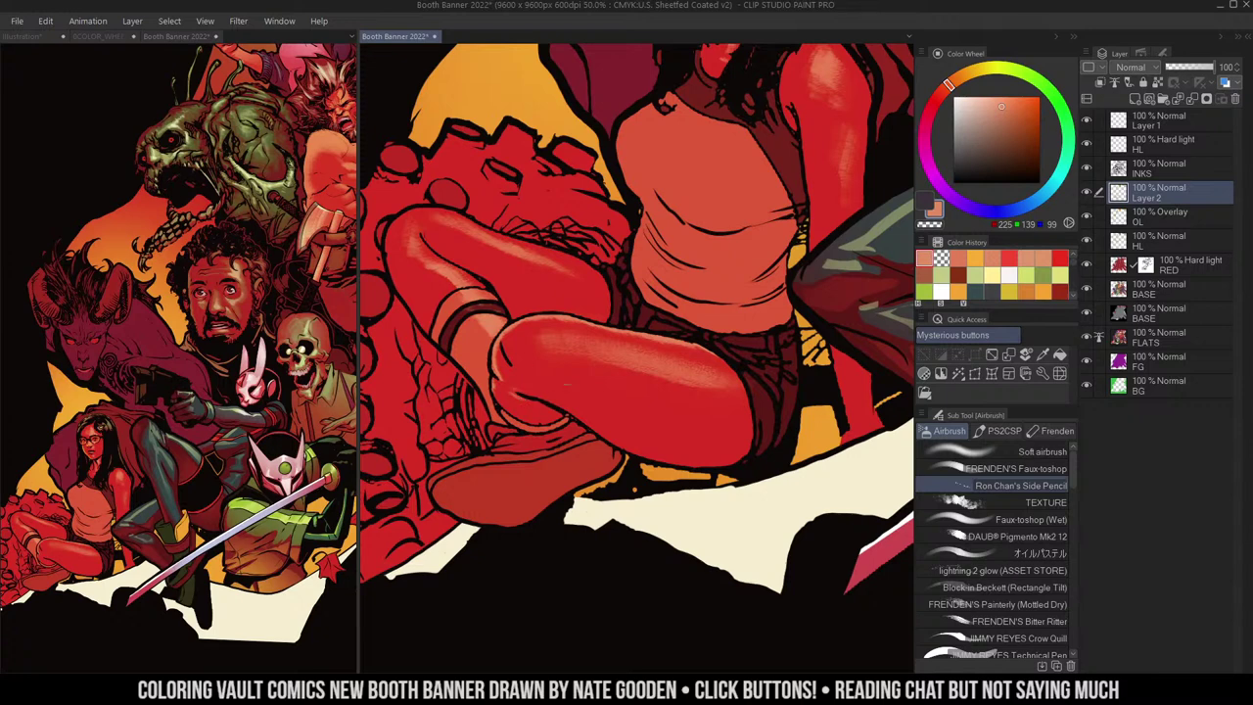
pyautogui.moveTo(576, 418)
pyautogui.mouseDown()
pyautogui.moveTo(669, 454)
pyautogui.moveTo(603, 435)
pyautogui.moveTo(624, 448)
pyautogui.moveTo(748, 463)
pyautogui.moveTo(745, 378)
pyautogui.moveTo(749, 448)
pyautogui.mouseUp()
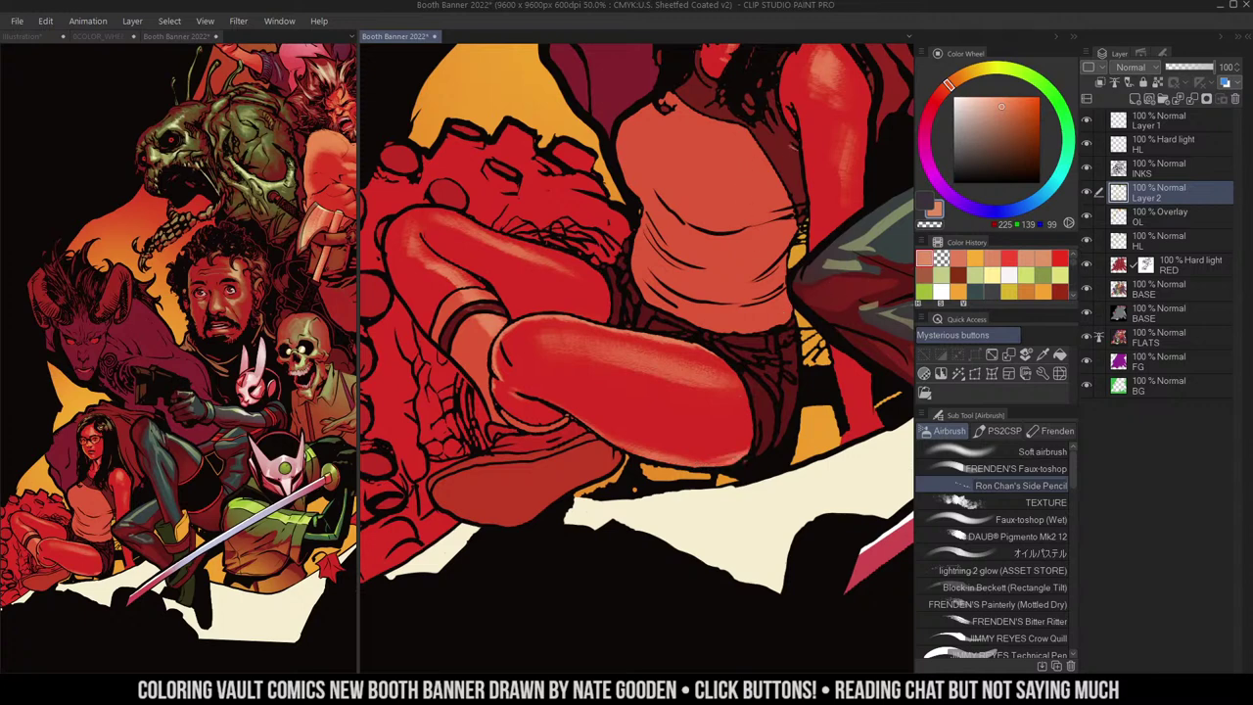
# - Paint highlights on the woman's shorts in a lightened brown (RGB 171, 84, 68), then sample dark brown (RGB 97, 28, 25) and touch up the waist
pyautogui.keyDown('alt'); pyautogui.click(754, 377); pyautogui.keyUp('alt')
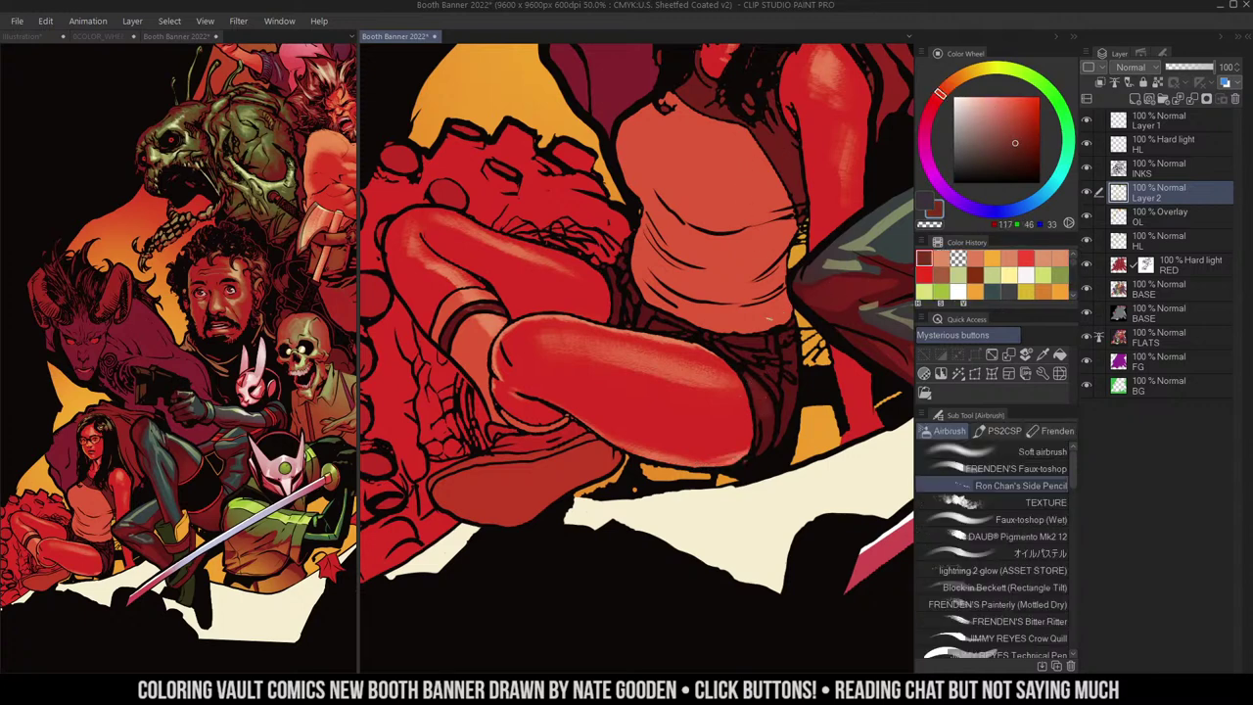
pyautogui.click(1006, 124)
pyautogui.moveTo(749, 375)
pyautogui.mouseDown()
pyautogui.moveTo(769, 416)
pyautogui.moveTo(788, 395)
pyautogui.mouseUp()
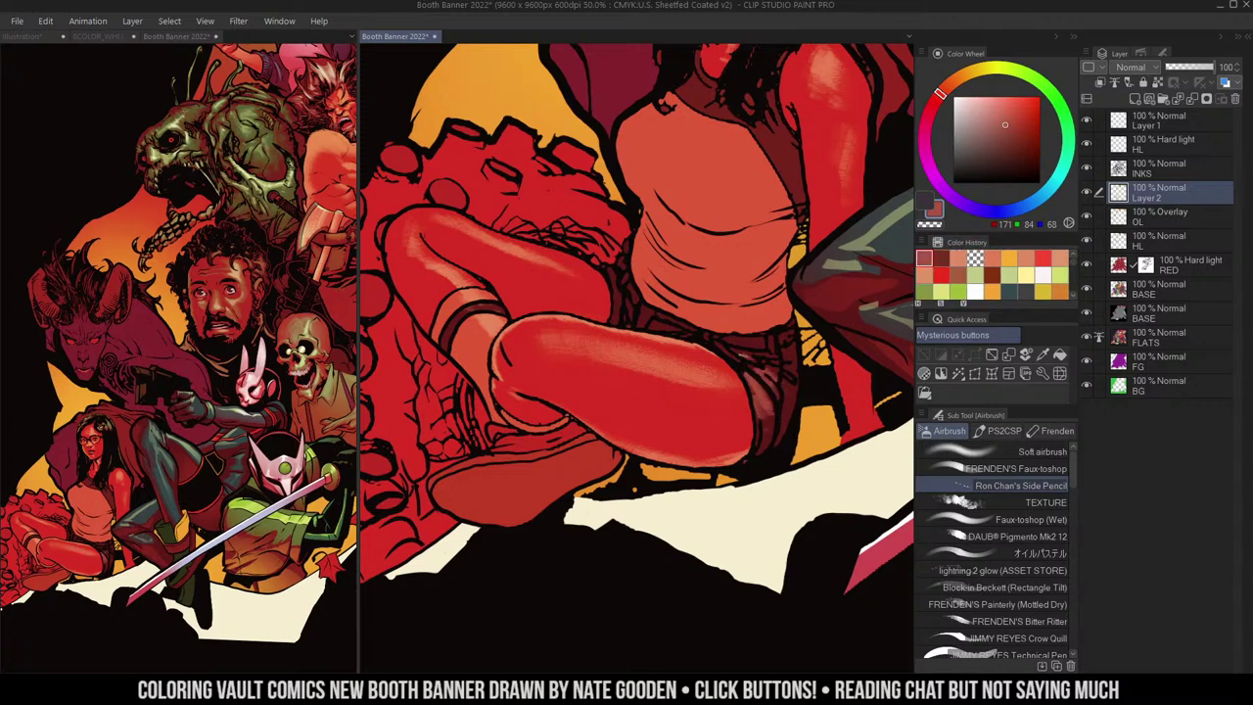
pyautogui.keyDown('alt'); pyautogui.click(759, 341); pyautogui.keyUp('alt')
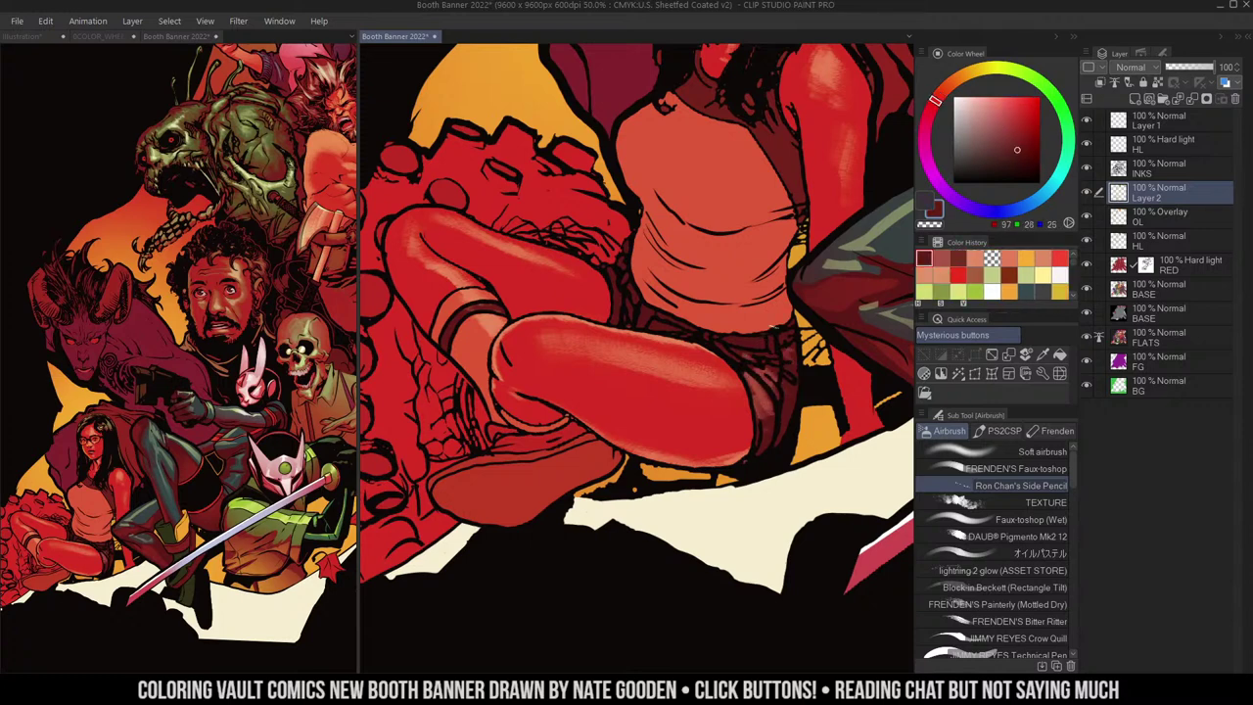
pyautogui.moveTo(1016, 148); pyautogui.dragTo(997, 162)
pyautogui.moveTo(787, 333); pyautogui.dragTo(782, 348)
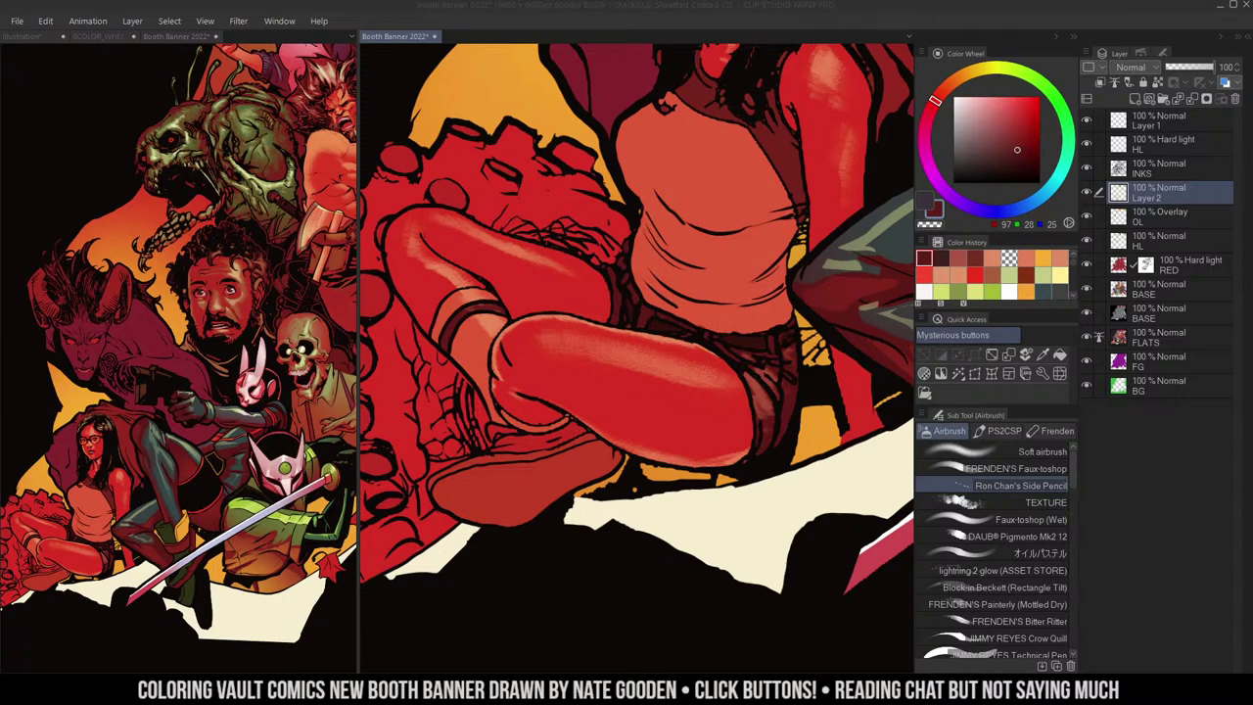
# - Sample the bright red (RGB 237, 48, 27) from the front thigh and blend it along the thigh's underside
pyautogui.keyDown('alt'); pyautogui.click(692, 425); pyautogui.keyUp('alt')
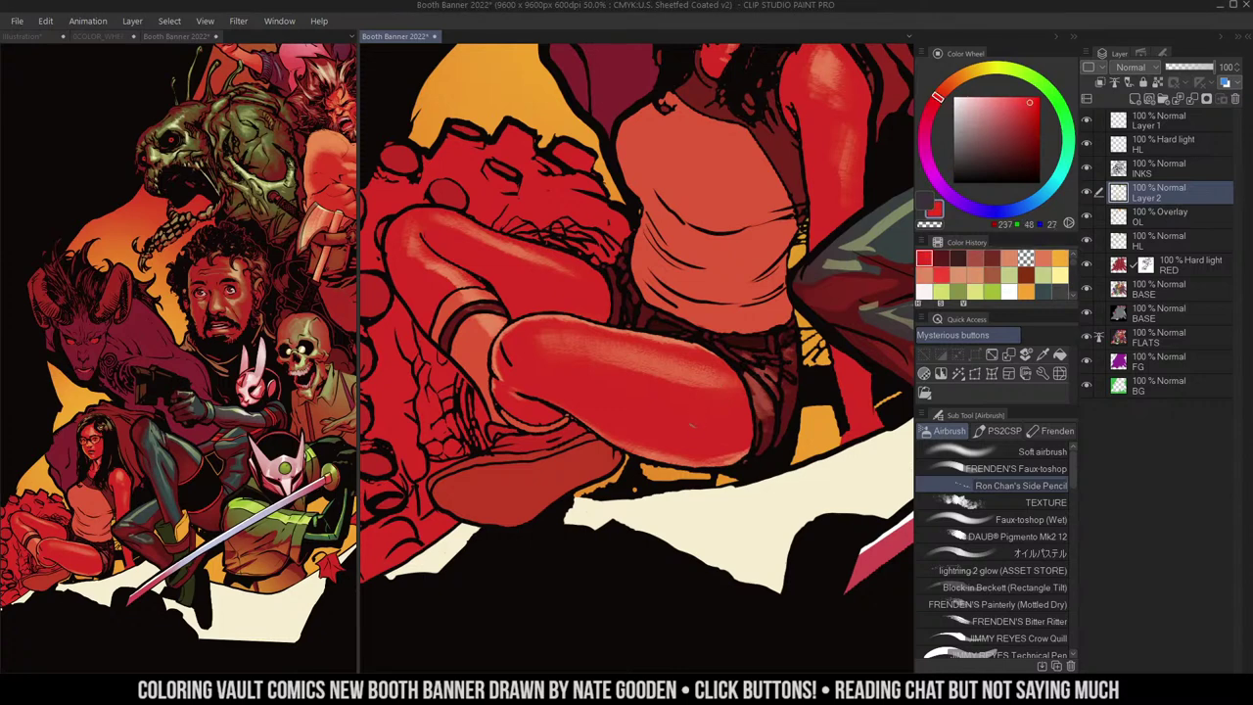
pyautogui.moveTo(641, 448); pyautogui.dragTo(746, 453)
pyautogui.moveTo(770, 361); pyautogui.dragTo(754, 373)
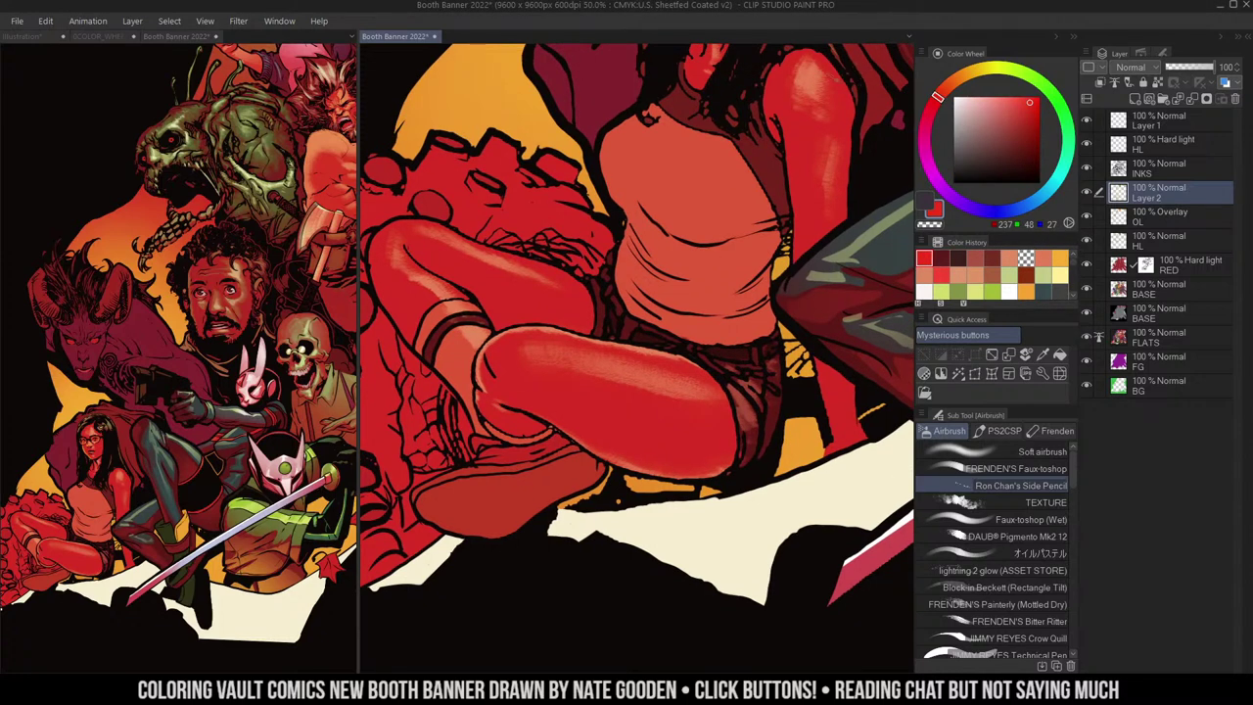
pyautogui.keyDown('alt'); pyautogui.click(812, 81); pyautogui.keyUp('alt')
pyautogui.moveTo(668, 296); pyautogui.dragTo(749, 251)
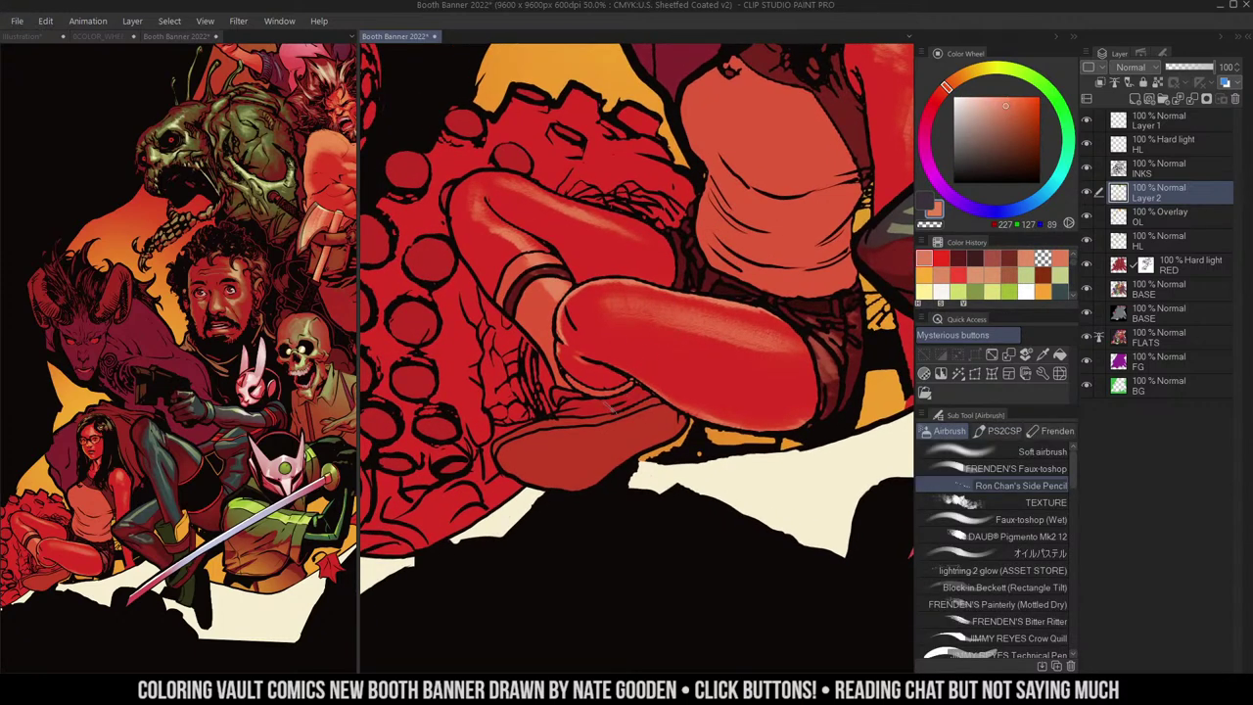
pyautogui.keyDown('alt'); pyautogui.click(627, 347); pyautogui.keyUp('alt')
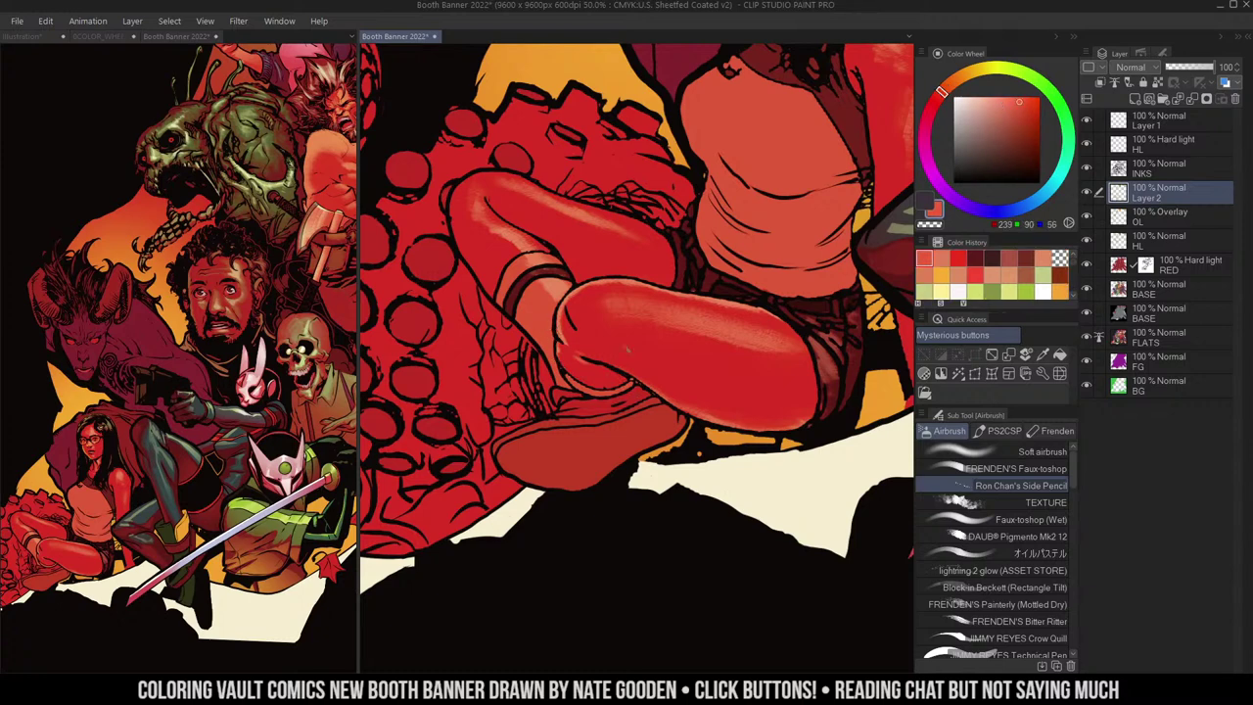
# - Auto-select the shoe sole, paint it with the sampled dark brown (RGB 117, 46, 33) and add red (RGB 237, 48, 27) reflected light
pyautogui.press('w')
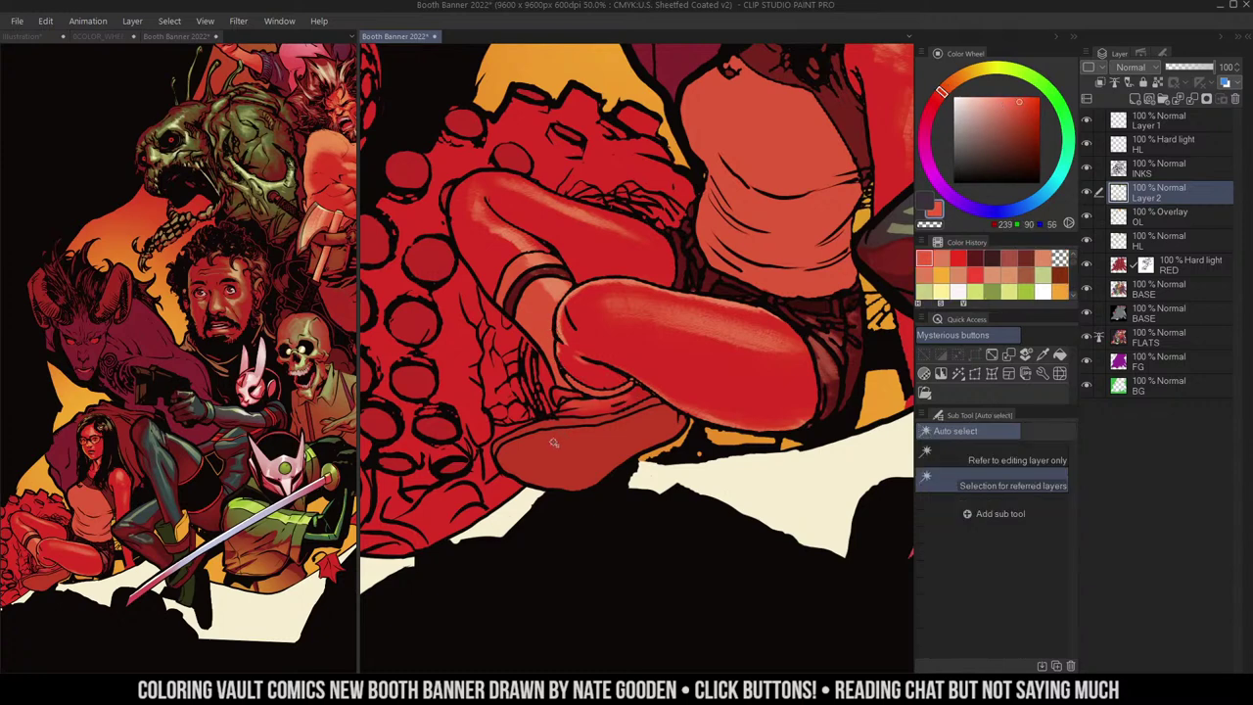
pyautogui.click(557, 441)
pyautogui.keyDown('alt'); pyautogui.click(860, 139); pyautogui.keyUp('alt')
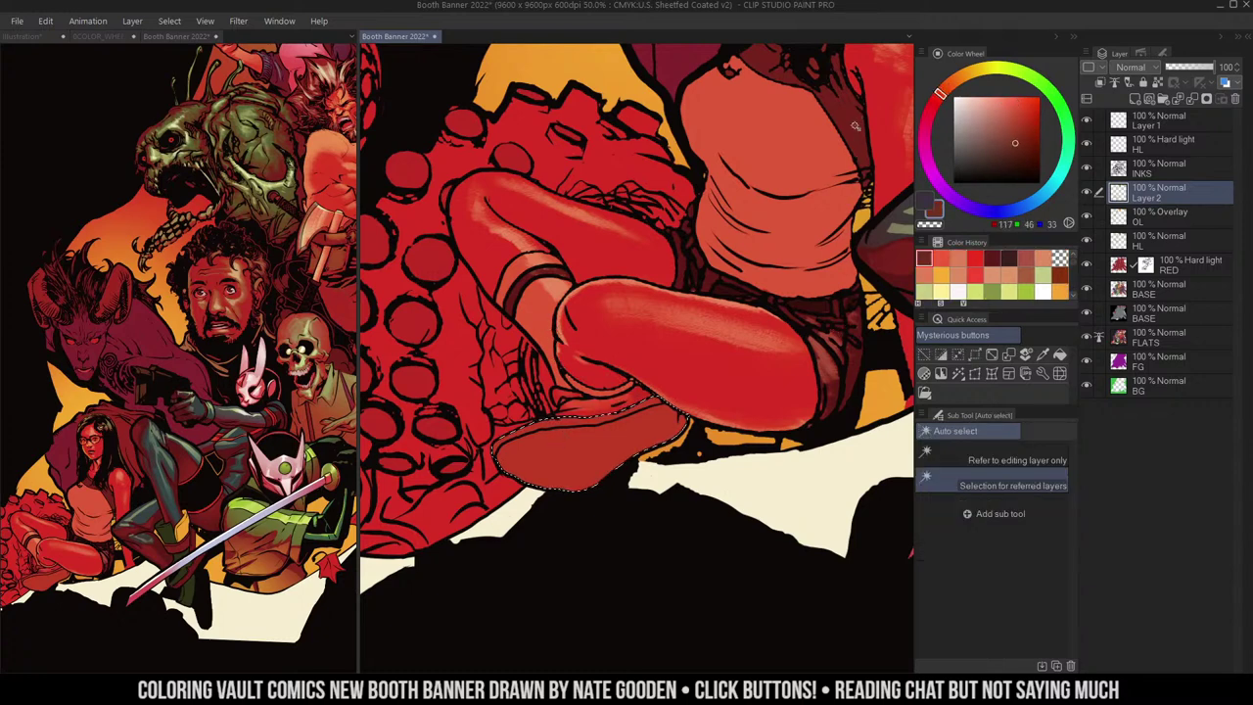
pyautogui.press('b')
pyautogui.moveTo(556, 445)
pyautogui.mouseDown()
pyautogui.moveTo(509, 456)
pyautogui.moveTo(520, 439)
pyautogui.moveTo(681, 417)
pyautogui.moveTo(536, 440)
pyautogui.moveTo(529, 472)
pyautogui.moveTo(654, 437)
pyautogui.moveTo(566, 491)
pyautogui.moveTo(556, 486)
pyautogui.moveTo(668, 434)
pyautogui.mouseUp()
pyautogui.keyDown('alt'); pyautogui.click(734, 375); pyautogui.keyUp('alt')
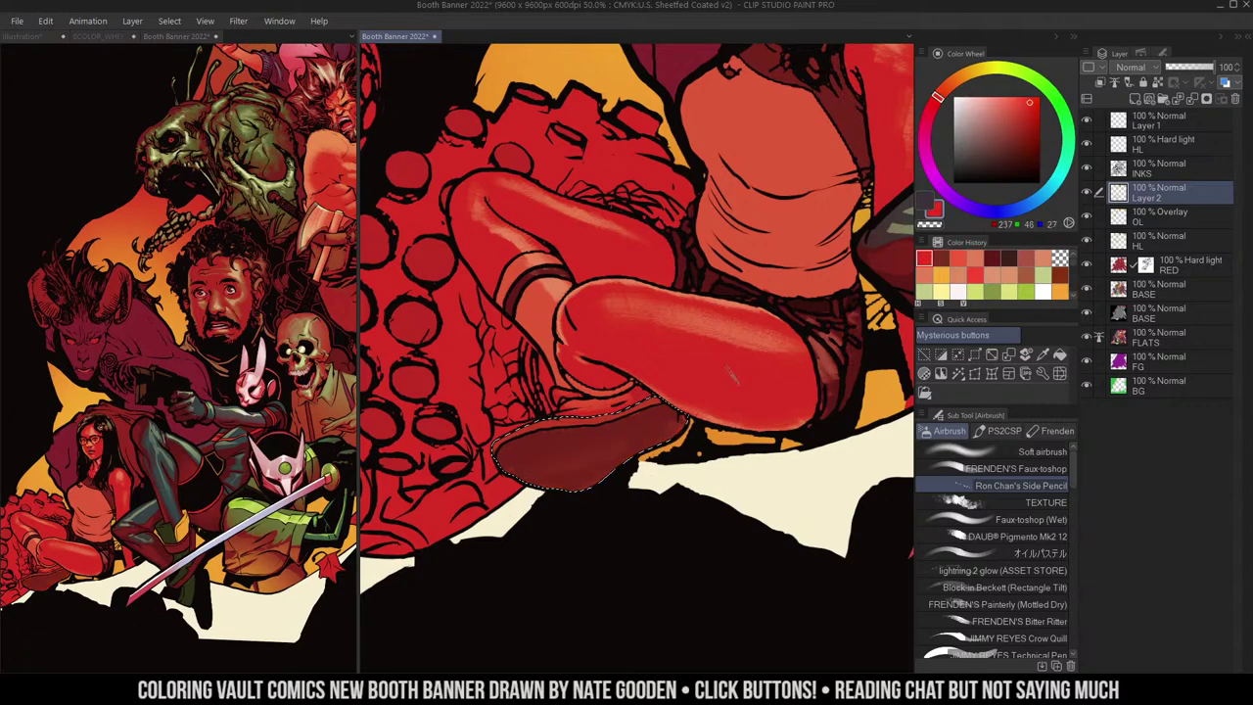
pyautogui.moveTo(615, 467); pyautogui.dragTo(598, 441)
# - Clear the selection, sample the shoulder highlight (RGB 227, 124, 87) and paint highlights across the chest of the woman's tank top
pyautogui.hotkey('ctrl', 'space')
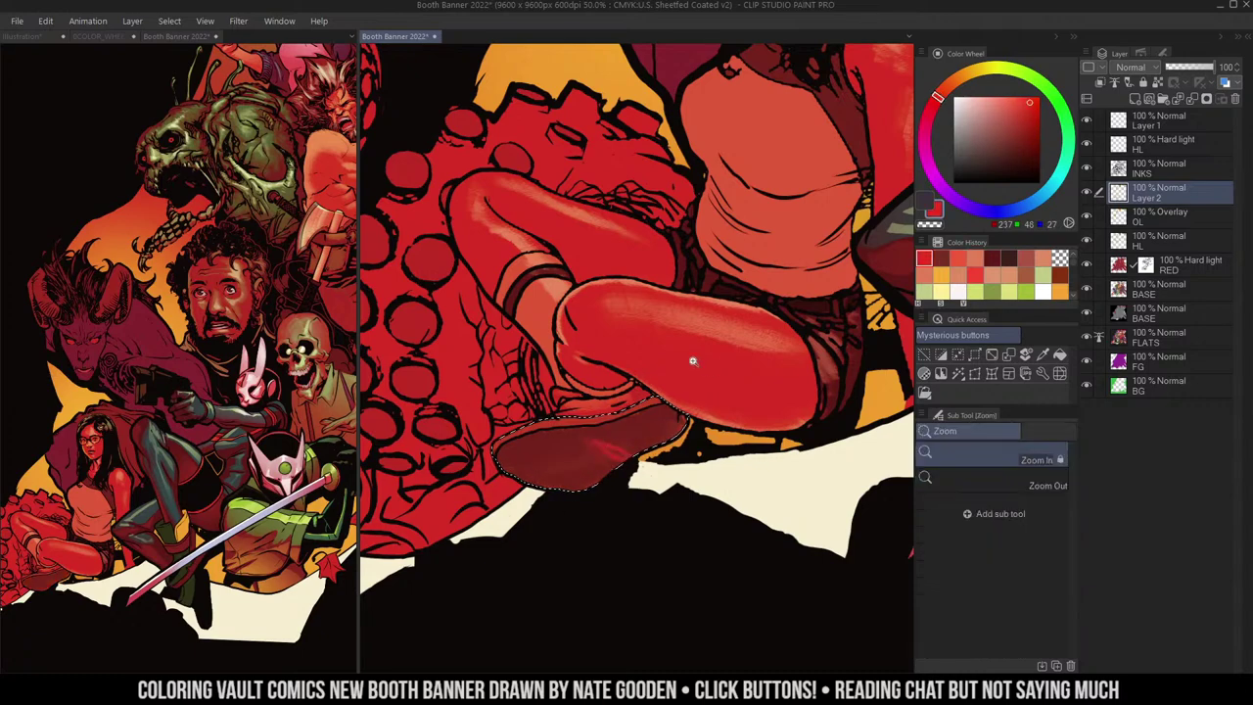
pyautogui.keyDown('alt'); pyautogui.click(695, 358); pyautogui.keyUp('alt')
pyautogui.moveTo(744, 255); pyautogui.dragTo(761, 318)
pyautogui.moveTo(885, 265); pyautogui.dragTo(774, 327)
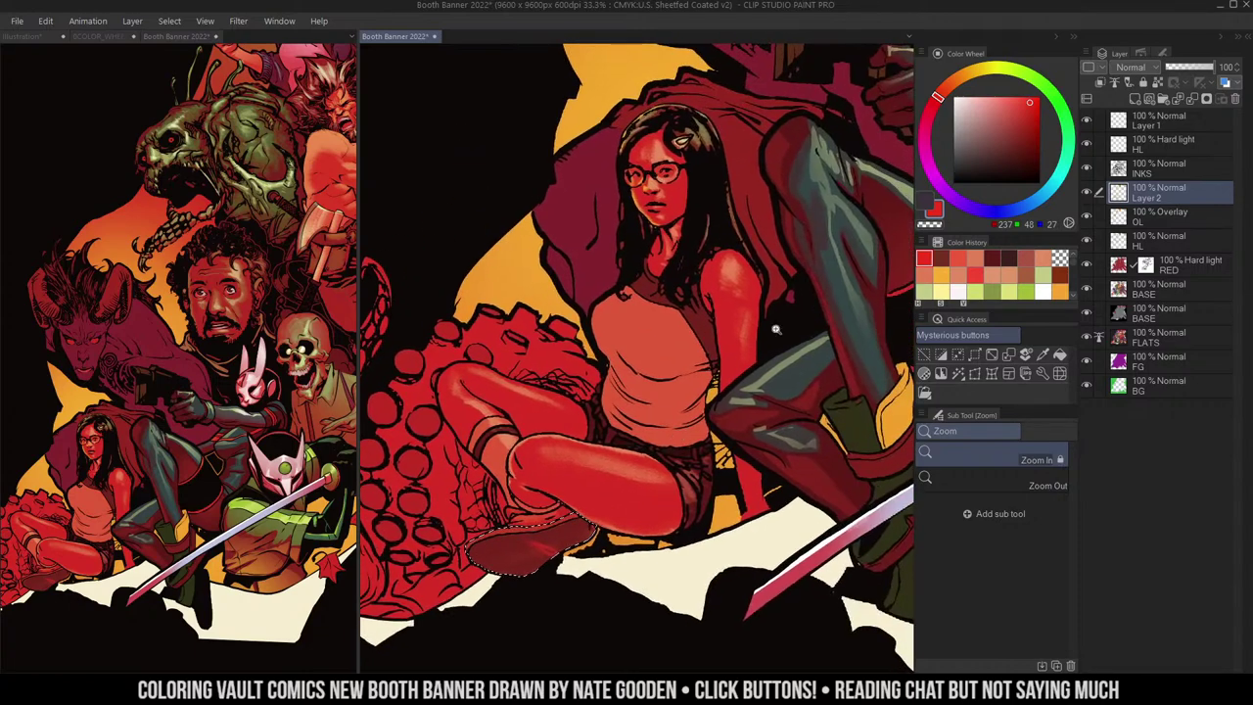
pyautogui.scroll(1, 769, 260)
pyautogui.press('b')
pyautogui.keyDown('alt'); pyautogui.click(672, 291); pyautogui.keyUp('alt')
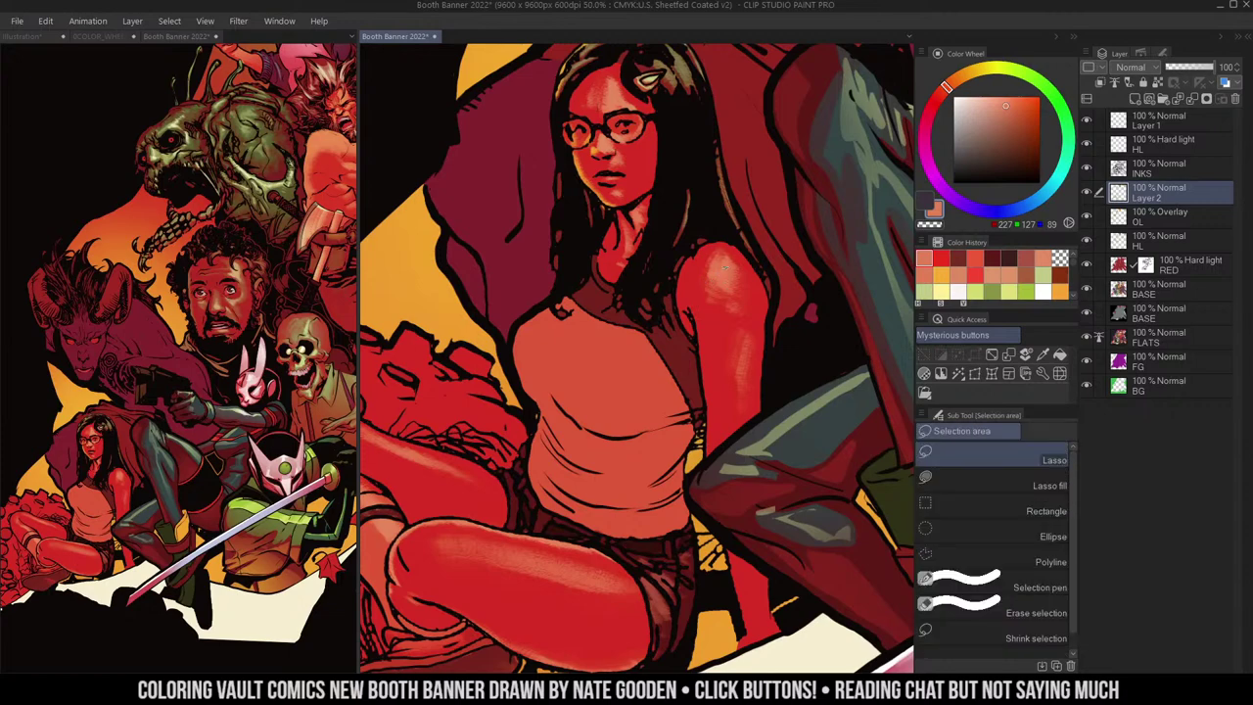
pyautogui.keyDown('alt'); pyautogui.click(701, 288); pyautogui.keyUp('alt')
pyautogui.moveTo(654, 318); pyautogui.dragTo(608, 380)
pyautogui.moveTo(654, 341); pyautogui.dragTo(607, 389)
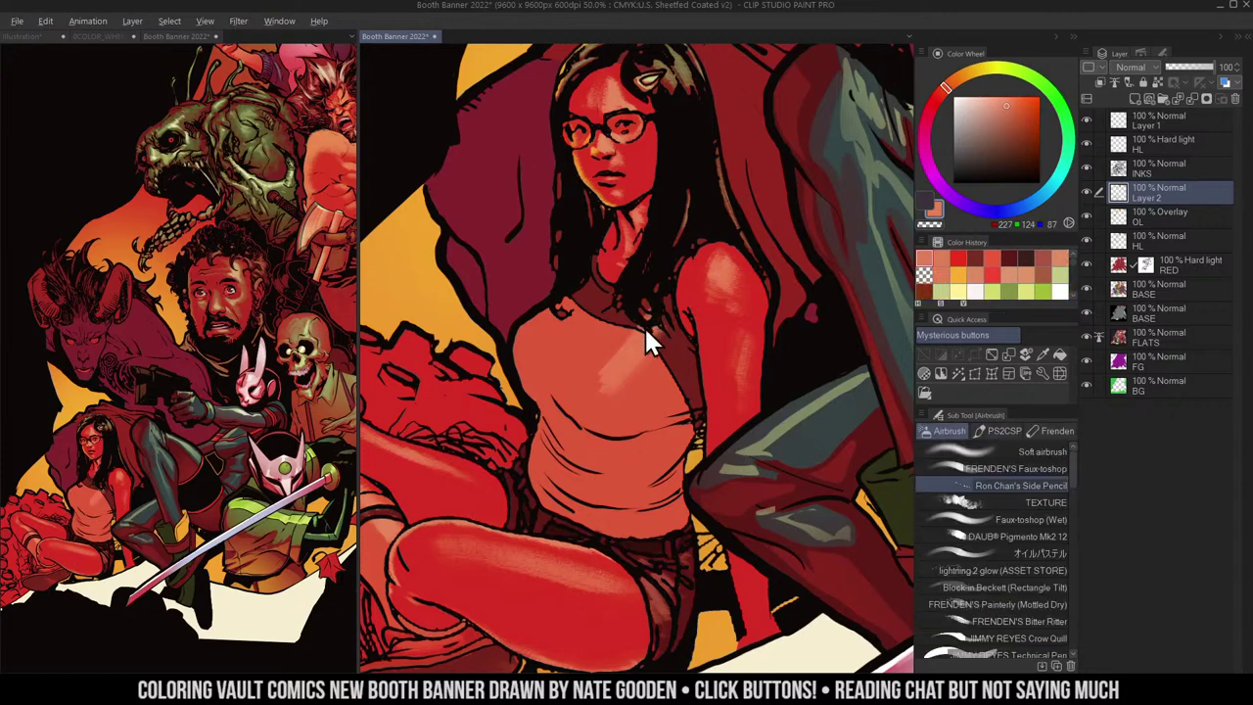
pyautogui.moveTo(641, 321)
pyautogui.mouseDown()
pyautogui.moveTo(593, 372)
pyautogui.moveTo(587, 356)
pyautogui.moveTo(558, 362)
pyautogui.moveTo(568, 348)
pyautogui.moveTo(570, 367)
pyautogui.mouseUp()
pyautogui.moveTo(639, 388)
pyautogui.mouseDown()
pyautogui.moveTo(596, 386)
pyautogui.moveTo(593, 369)
pyautogui.moveTo(604, 404)
pyautogui.moveTo(655, 392)
pyautogui.mouseUp()
# - Paint highlight strokes between the folds on the lower part of the tank top with the same salmon colour
pyautogui.moveTo(721, 301); pyautogui.dragTo(734, 239)
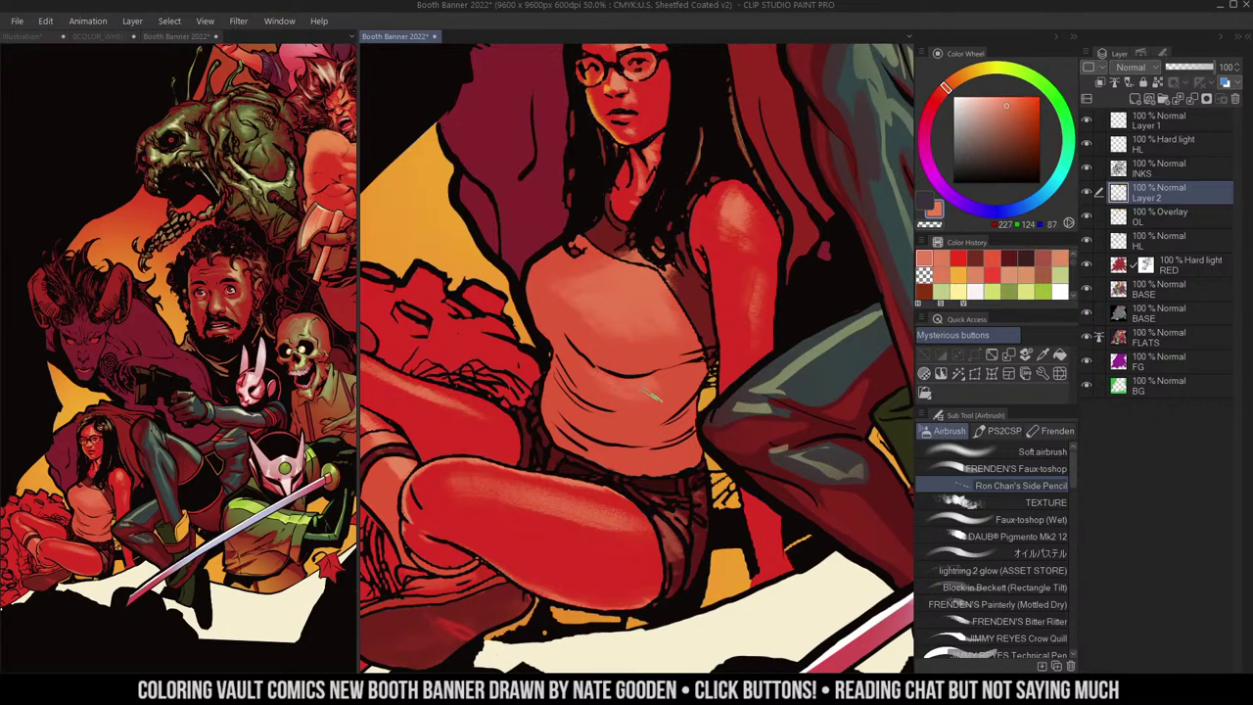
pyautogui.hotkey('shift', 'space')
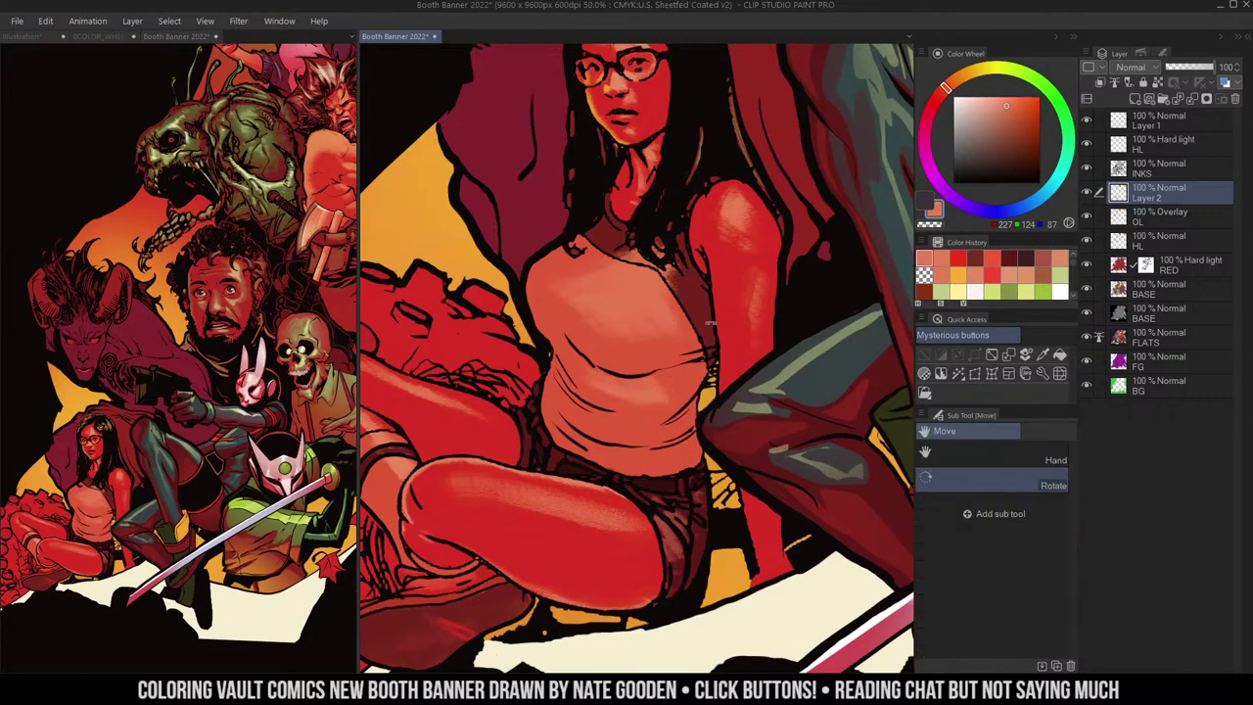
pyautogui.moveTo(670, 250)
pyautogui.mouseDown()
pyautogui.moveTo(752, 345)
pyautogui.moveTo(748, 362)
pyautogui.mouseUp()
pyautogui.hotkey('shift', 'space')
pyautogui.moveTo(718, 251); pyautogui.dragTo(618, 225)
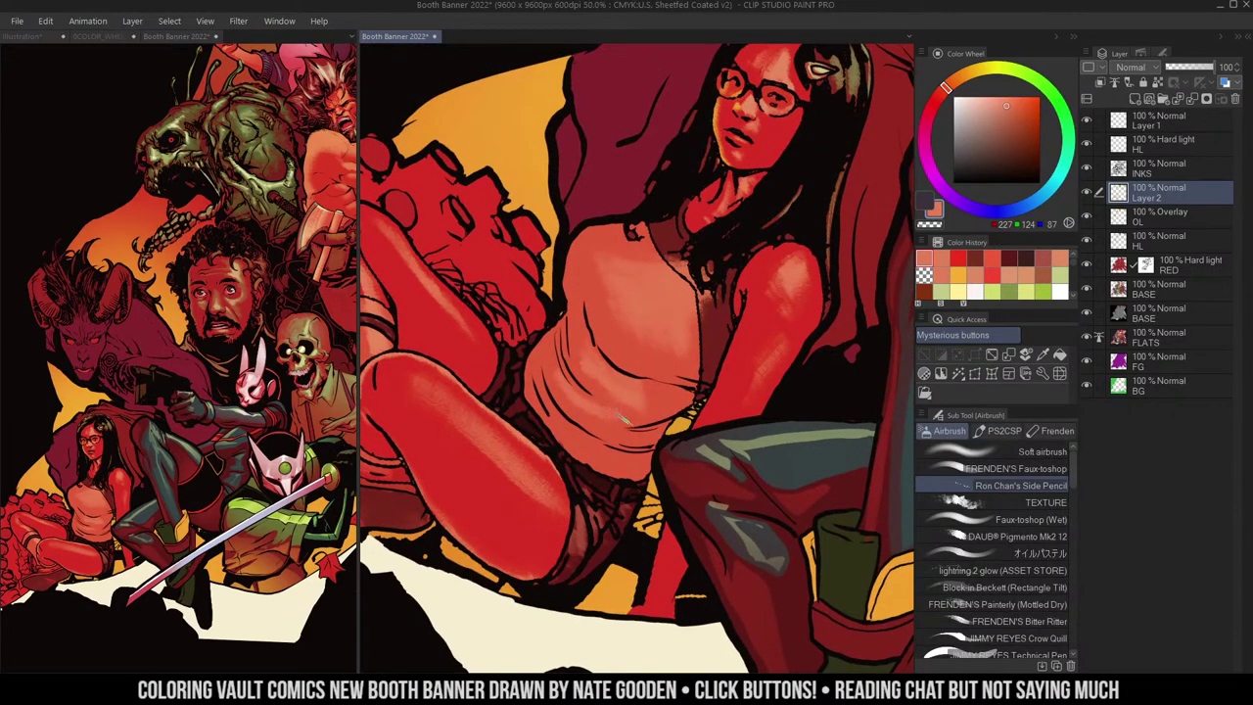
pyautogui.moveTo(577, 368); pyautogui.dragTo(628, 408)
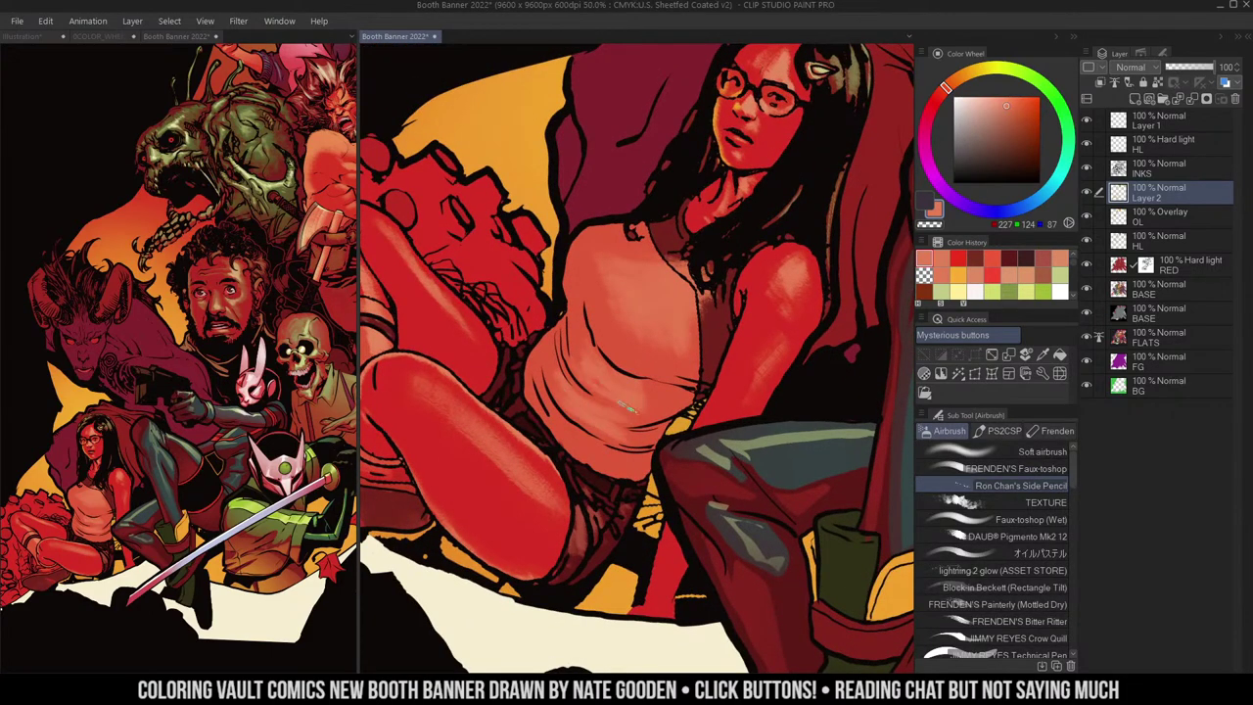
pyautogui.moveTo(543, 393); pyautogui.dragTo(601, 455)
pyautogui.moveTo(531, 395); pyautogui.dragTo(580, 454)
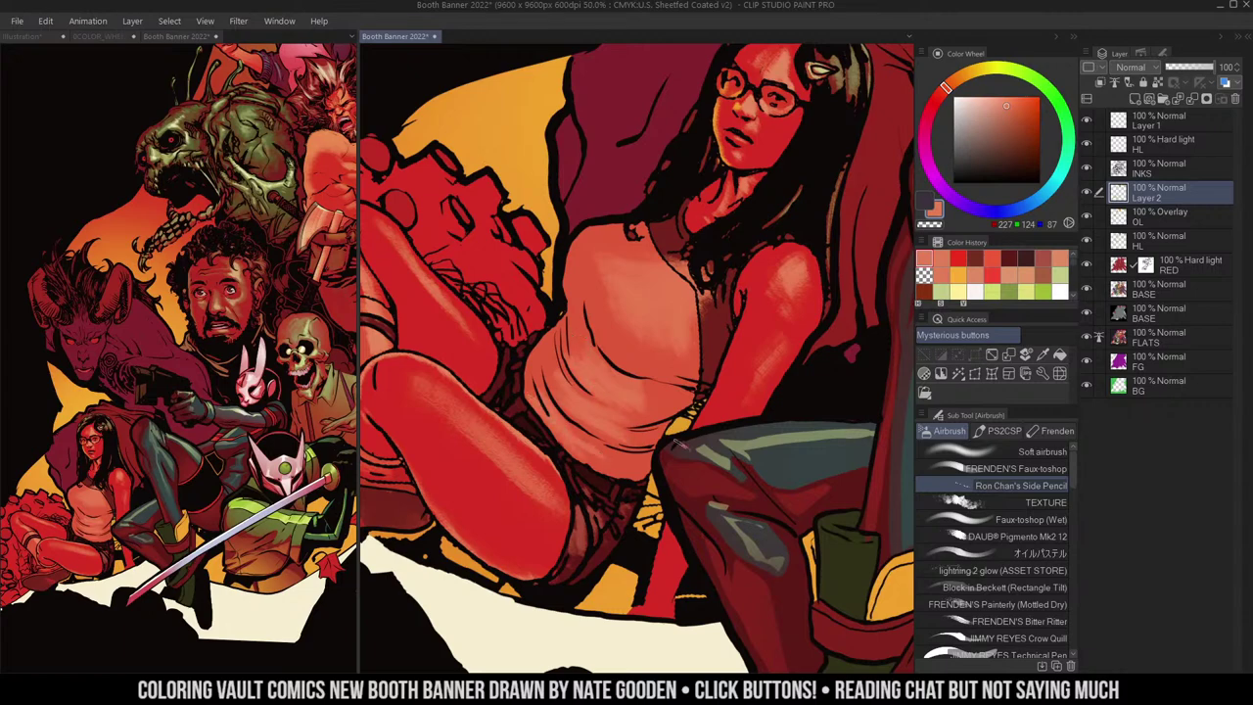
pyautogui.hotkey('shift', 'space')
pyautogui.moveTo(779, 331)
pyautogui.mouseDown()
pyautogui.moveTo(717, 223)
pyautogui.moveTo(726, 234)
pyautogui.moveTo(791, 166)
pyautogui.mouseUp()
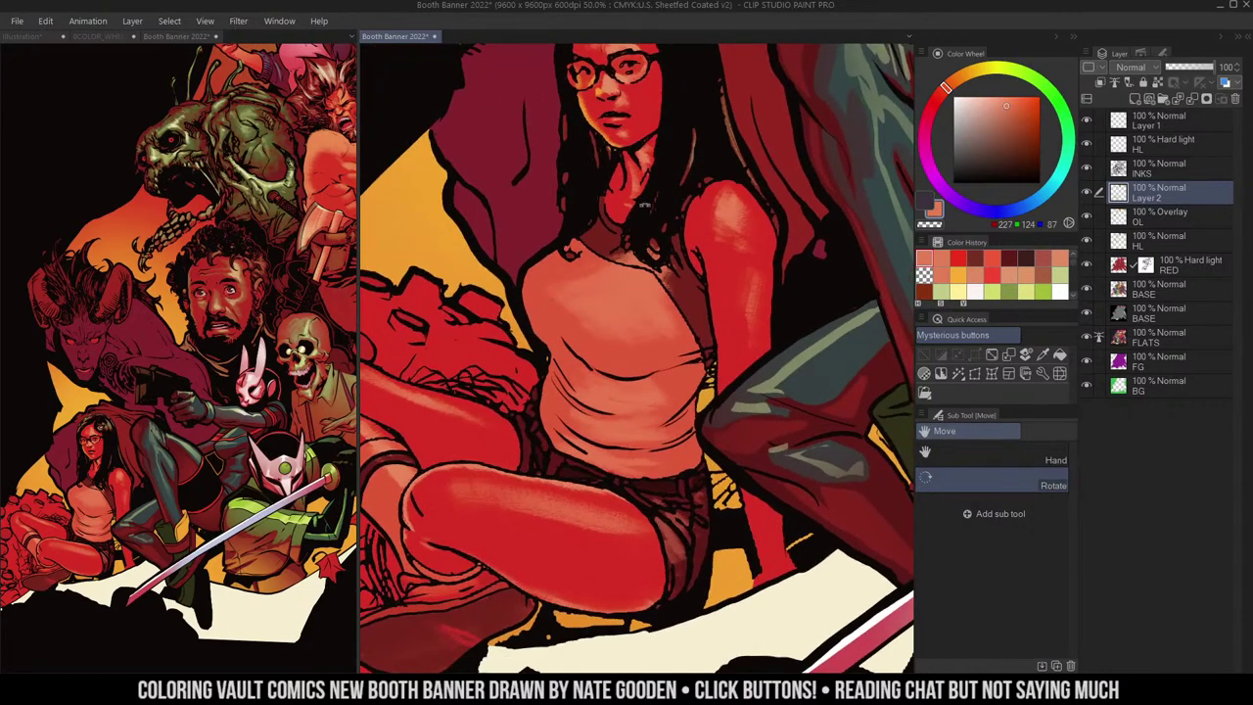
# - Sample the orange background (RGB 247, 165, 49) and paint reflected light along the side of the woman's tank top
pyautogui.keyDown('alt'); pyautogui.click(432, 214); pyautogui.keyUp('alt')
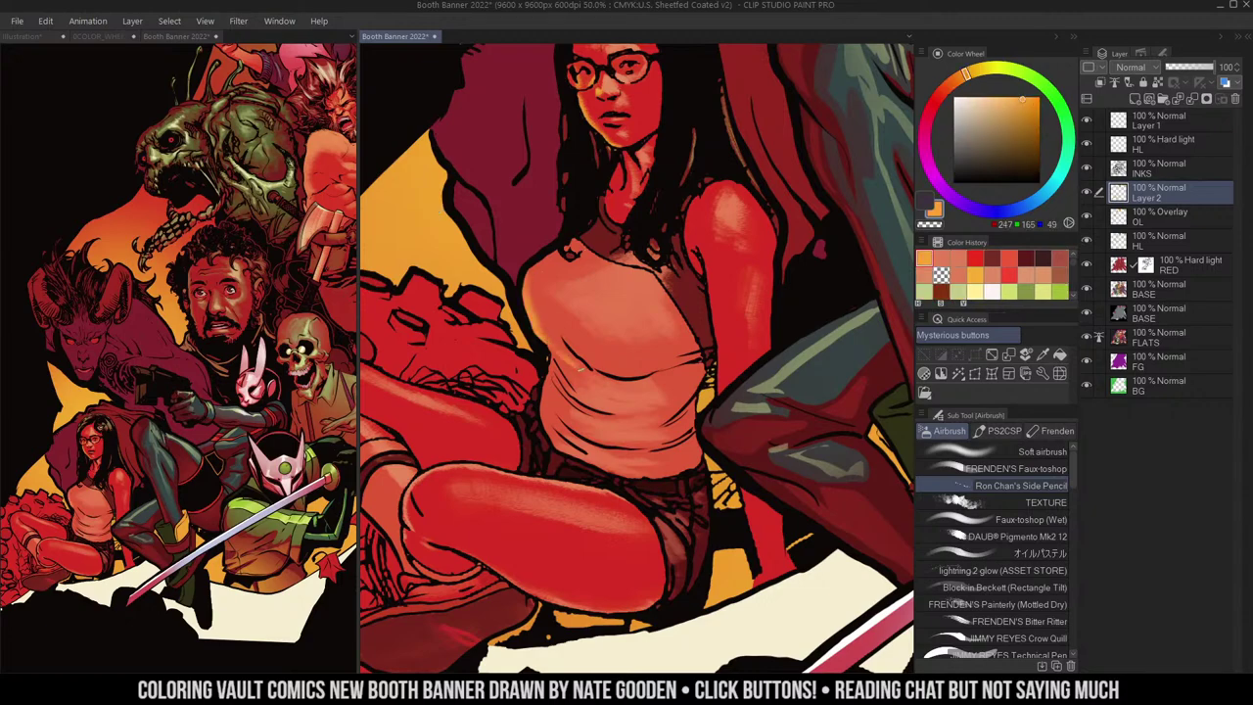
pyautogui.moveTo(552, 354); pyautogui.dragTo(558, 389)
pyautogui.press('/')
pyautogui.keyDown('alt'); pyautogui.click(614, 298); pyautogui.keyUp('alt')
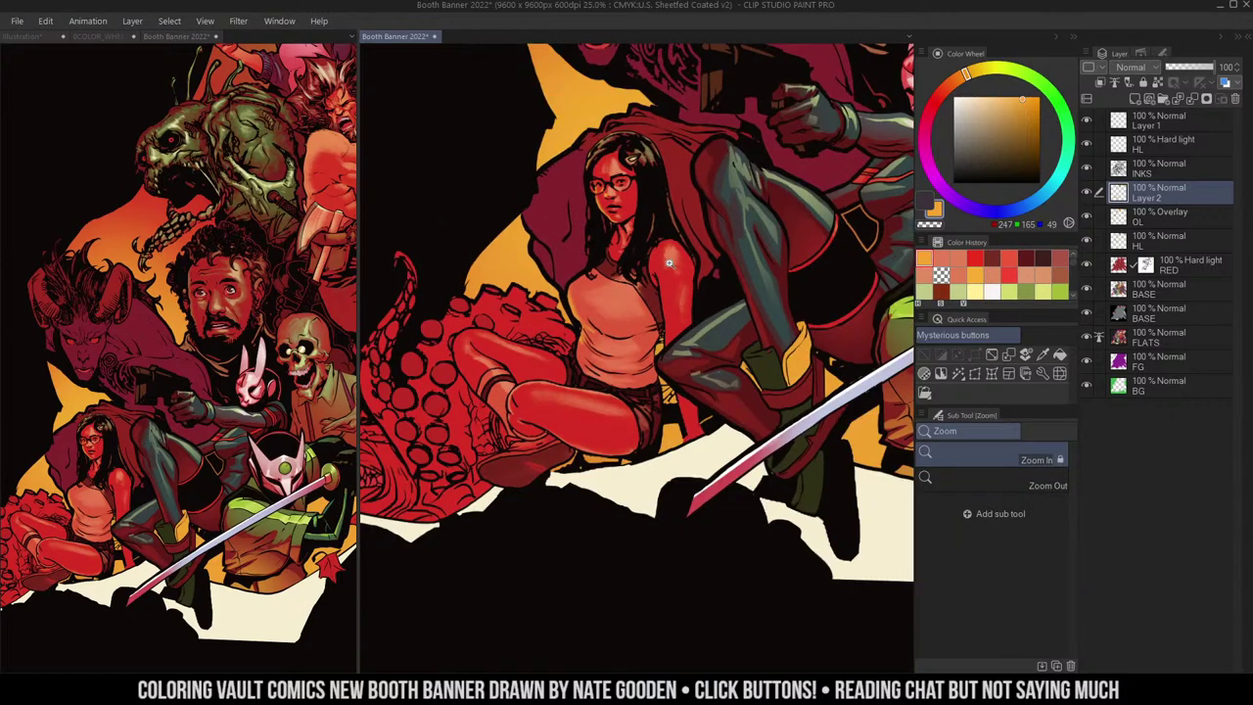
pyautogui.keyDown('alt'); pyautogui.click(676, 235); pyautogui.keyUp('alt')
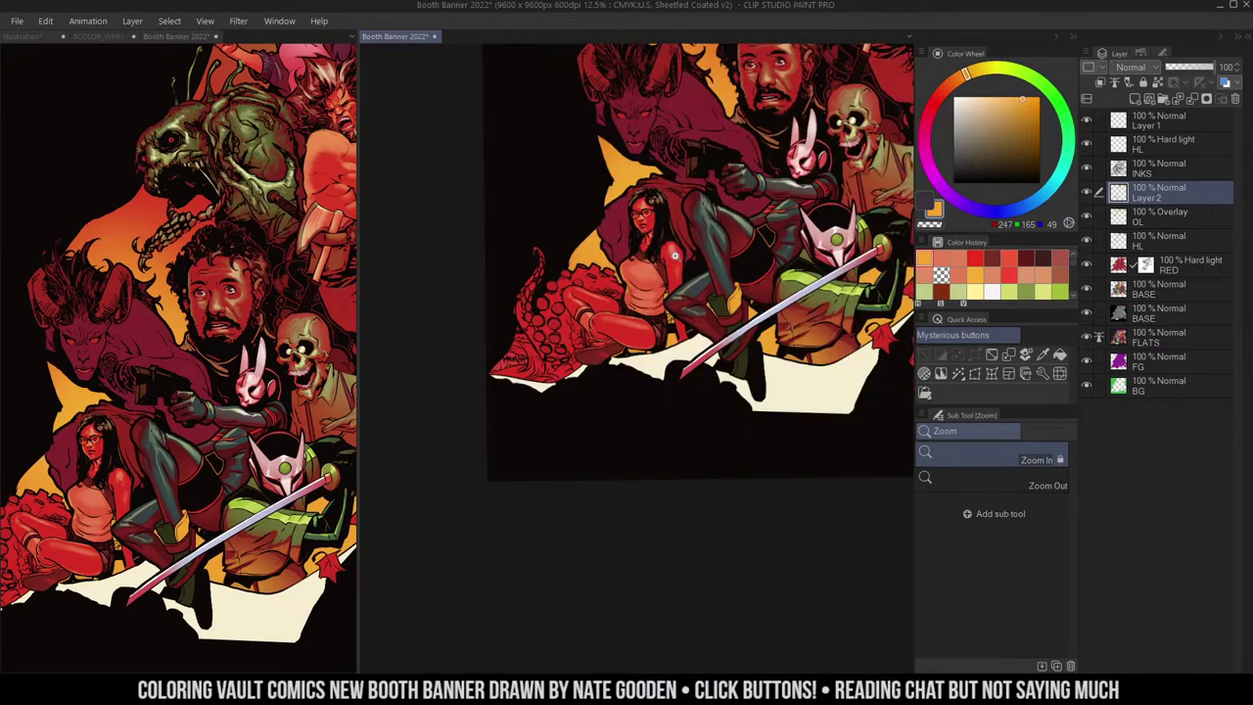
pyautogui.click(676, 256)
pyautogui.moveTo(711, 260); pyautogui.dragTo(715, 292)
pyautogui.click(714, 292)
# - Sample the coral highlight (RGB 240, 106, 70) from the woman's shoulder for the brush
pyautogui.press('m')
pyautogui.press('b')
pyautogui.keyDown('alt'); pyautogui.click(723, 229); pyautogui.keyUp('alt')
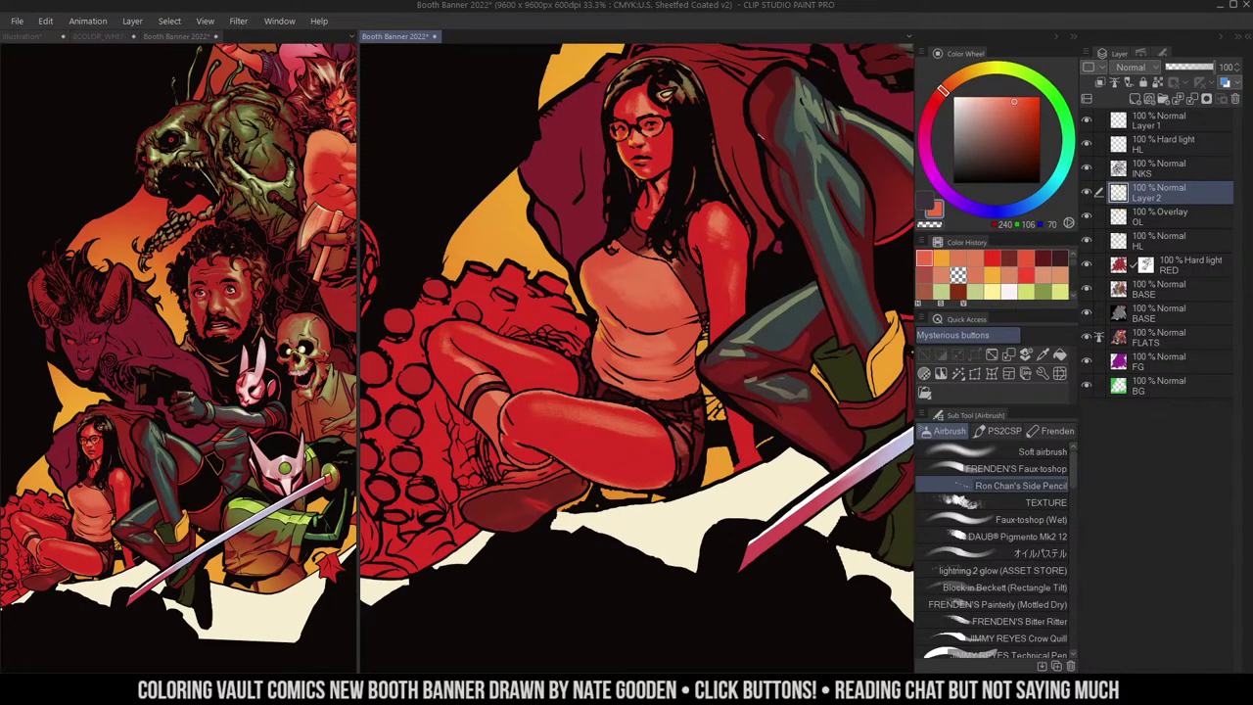
# - Auto-select the body of the tentacled creature behind the woman and briefly preview the selection as a quick mask
pyautogui.moveTo(651, 325); pyautogui.dragTo(811, 284)
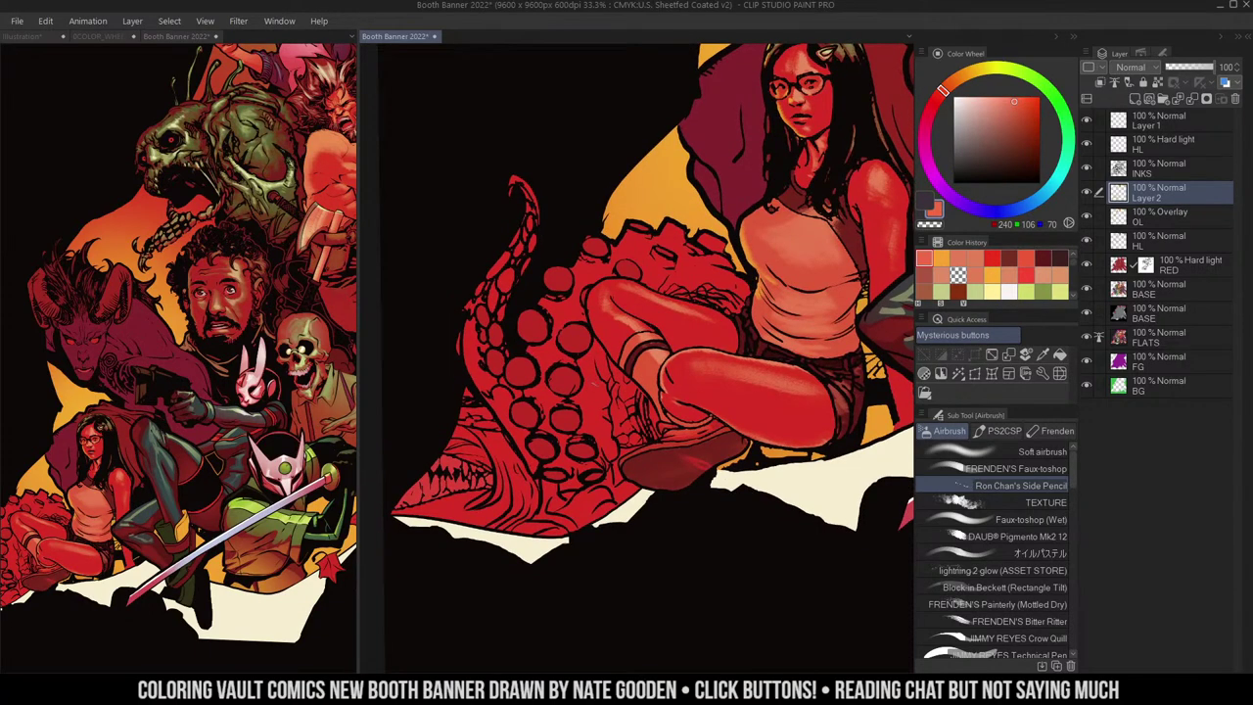
pyautogui.press('w')
pyautogui.click(647, 467)
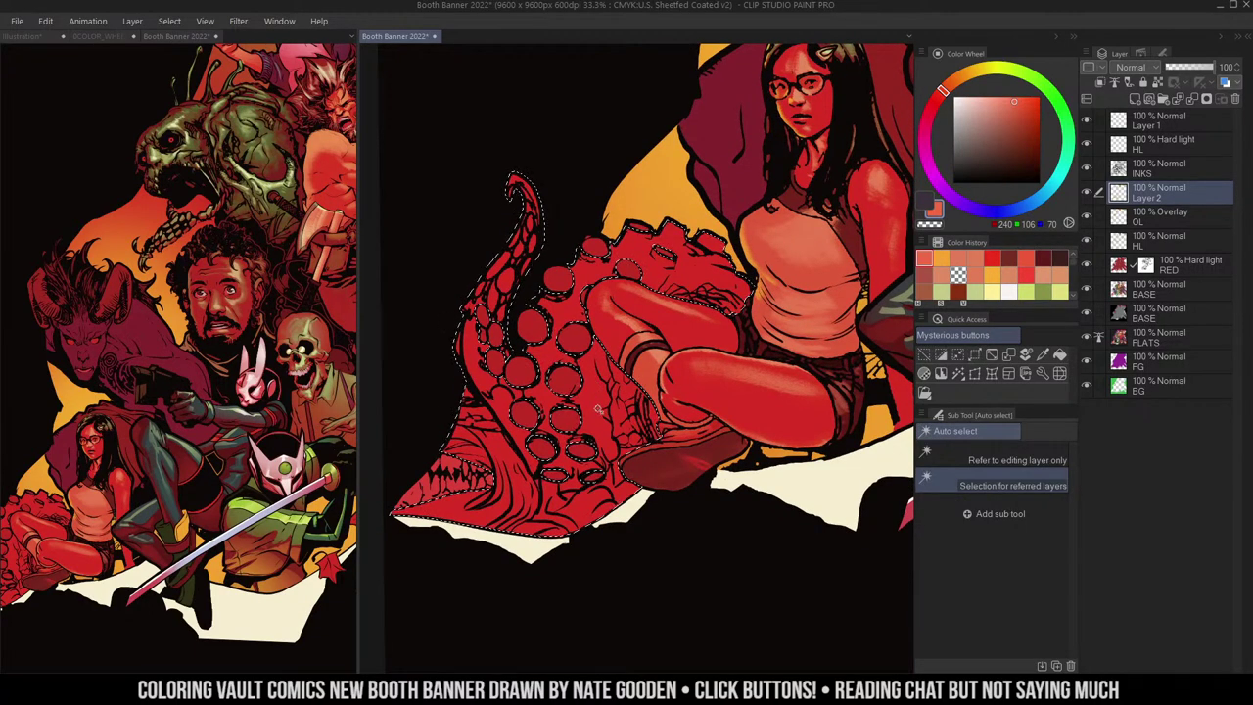
pyautogui.click(941, 373)
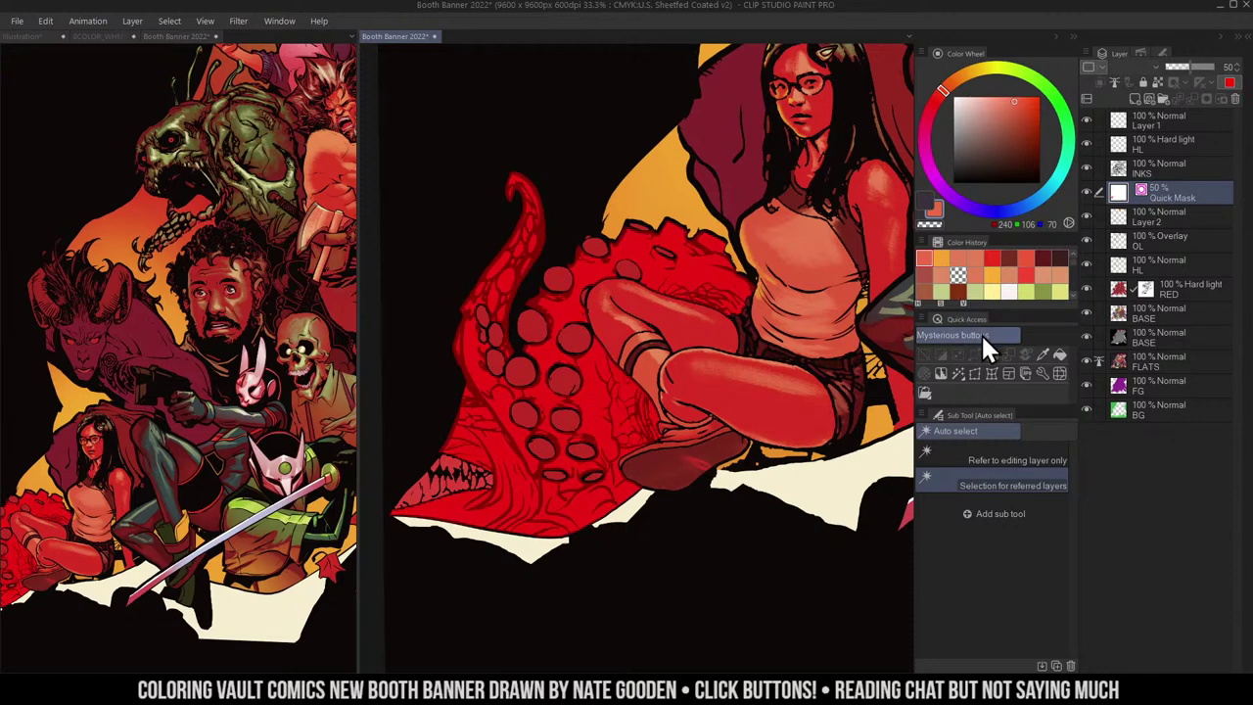
pyautogui.hotkey('ctrl', 'z')
# - Darken the selected creature on the upper BASE layer with Hue/Saturation/Luminosity, lowering the luminosity past -59
pyautogui.click(1150, 288)
pyautogui.hotkey('ctrl', 'u')
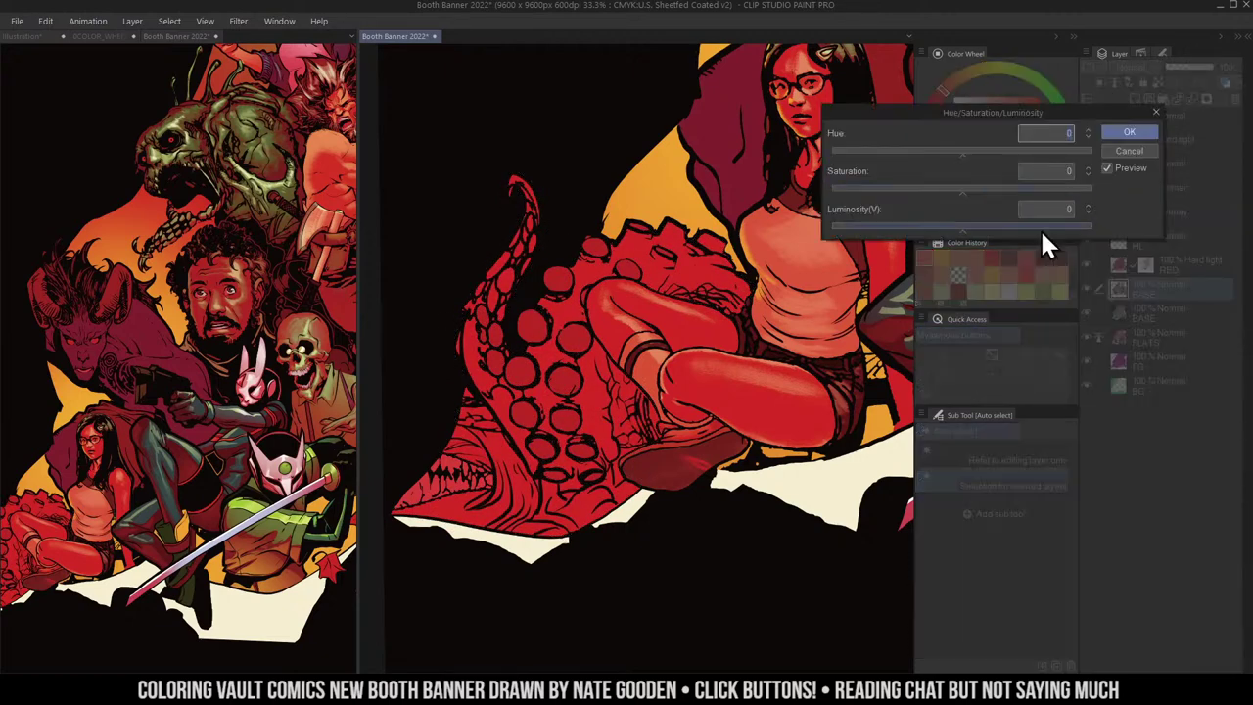
pyautogui.moveTo(958, 226); pyautogui.dragTo(930, 228)
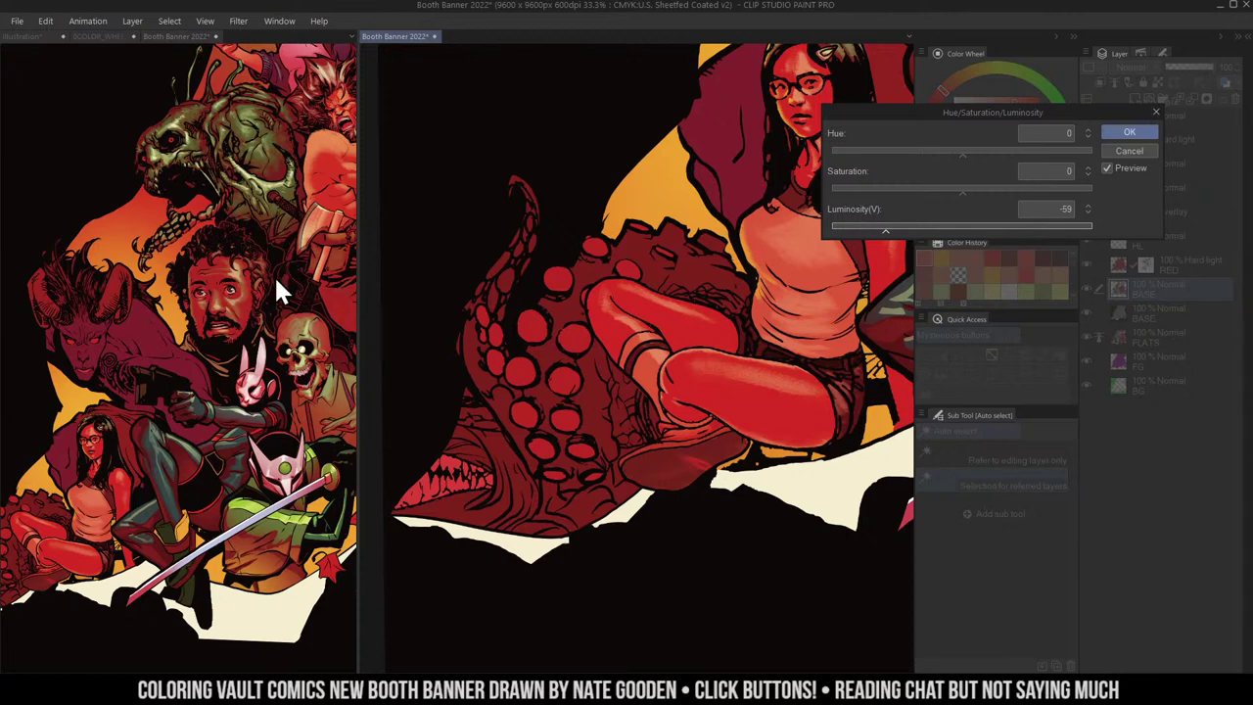
pyautogui.moveTo(886, 228); pyautogui.dragTo(877, 229)
pyautogui.click(1146, 131)
# - Widen the overview pane, fit the whole banner in it and examine the darkened creature against the other characters
pyautogui.press('m')
pyautogui.click(243, 323)
pyautogui.moveTo(241, 323)
pyautogui.mouseDown()
pyautogui.moveTo(281, 302)
pyautogui.moveTo(308, 367)
pyautogui.moveTo(322, 348)
pyautogui.moveTo(242, 379)
pyautogui.moveTo(216, 360)
pyautogui.mouseUp()
pyautogui.moveTo(298, 357); pyautogui.dragTo(259, 379)
pyautogui.scroll(2, 262, 377)
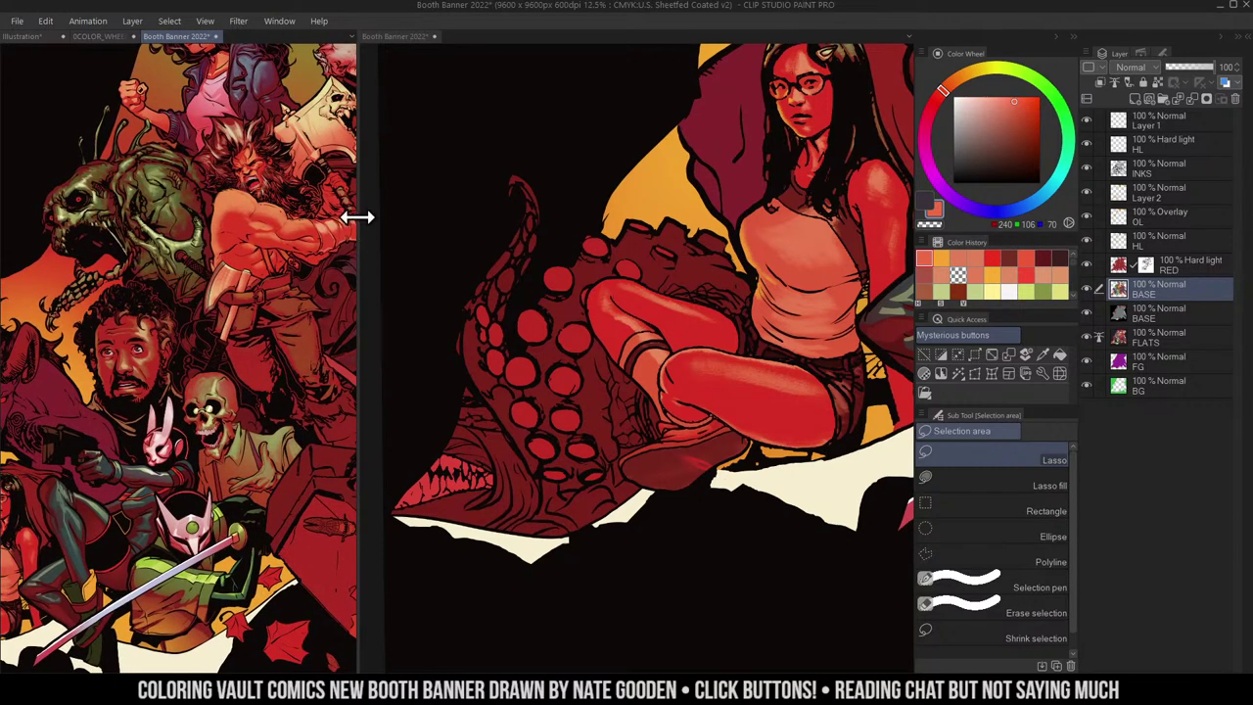
pyautogui.moveTo(360, 218); pyautogui.dragTo(450, 212)
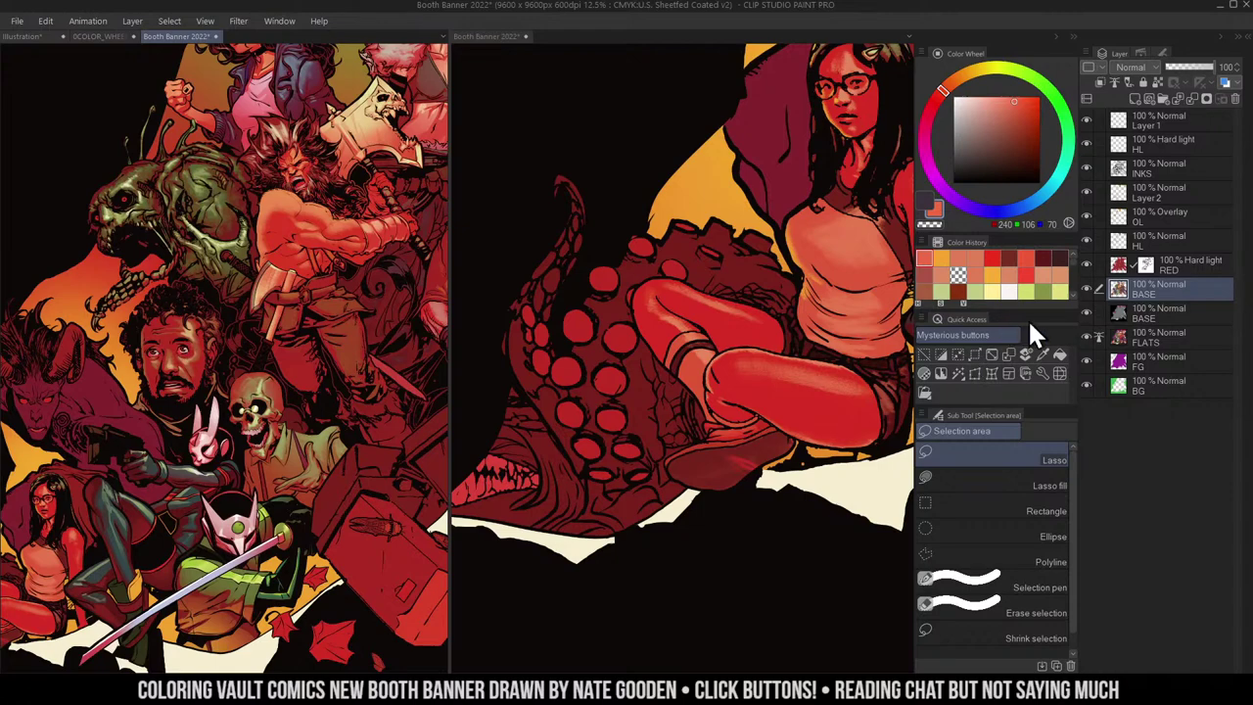
pyautogui.click(994, 353)
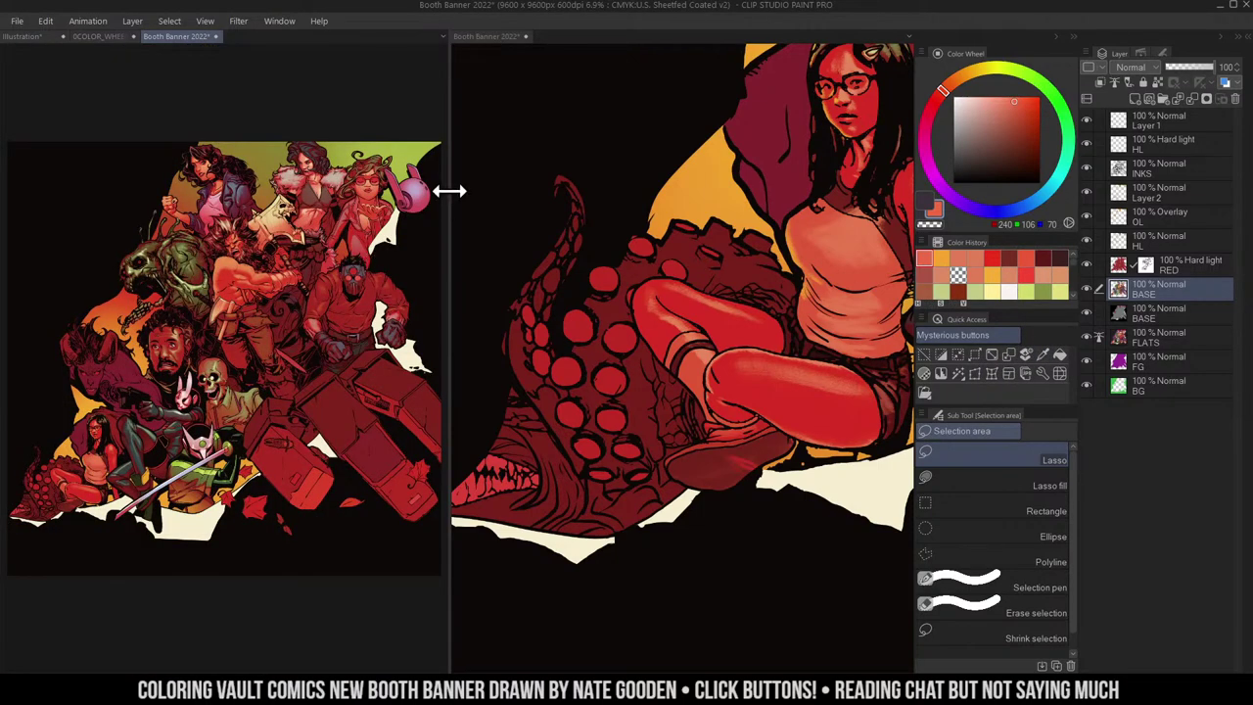
pyautogui.moveTo(447, 190); pyautogui.dragTo(396, 202)
pyautogui.moveTo(399, 208); pyautogui.dragTo(396, 212)
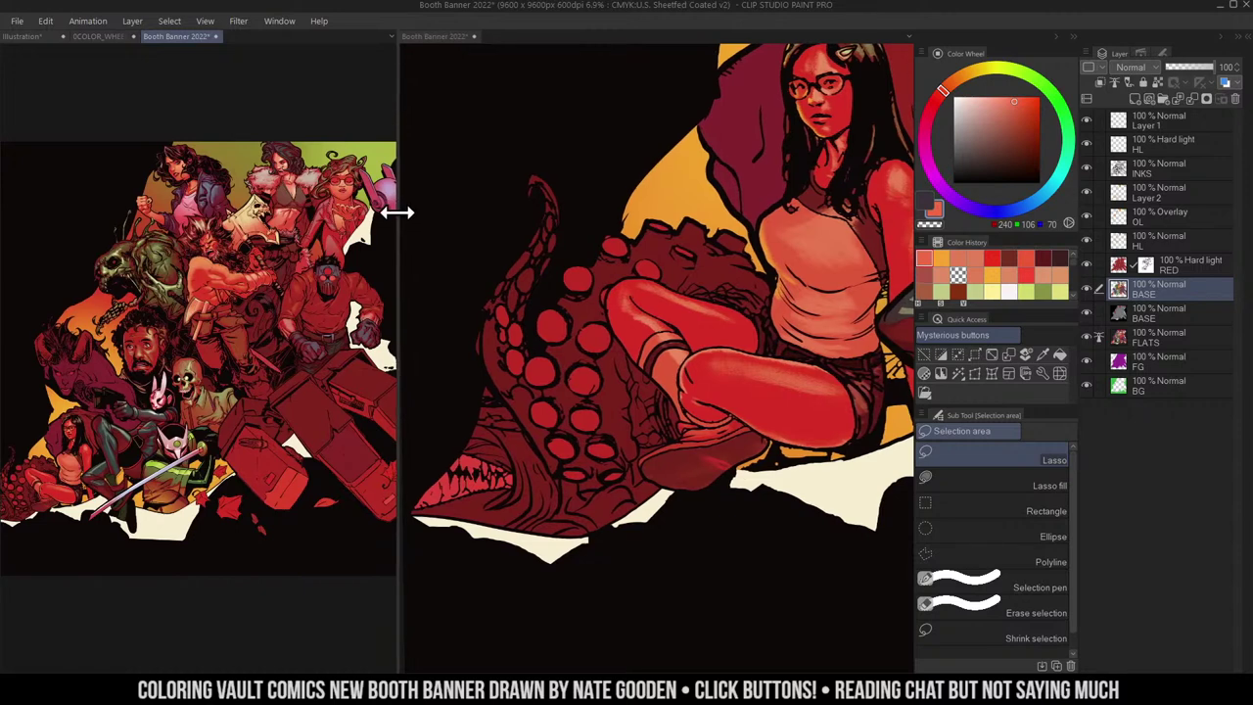
pyautogui.moveTo(344, 282); pyautogui.dragTo(334, 280)
pyautogui.scroll(1, 333, 279)
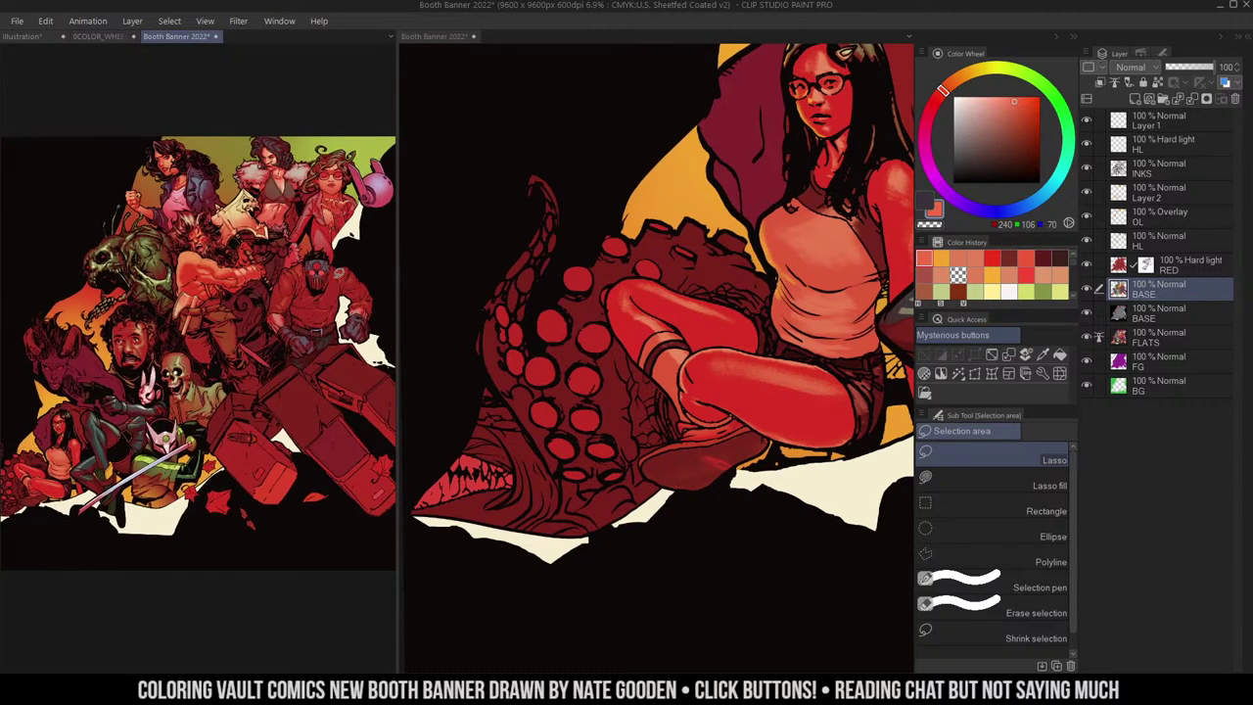
# - Sample the dark red (RGB 173, 51, 29) from the masked man in red in the working view
pyautogui.click(740, 280)
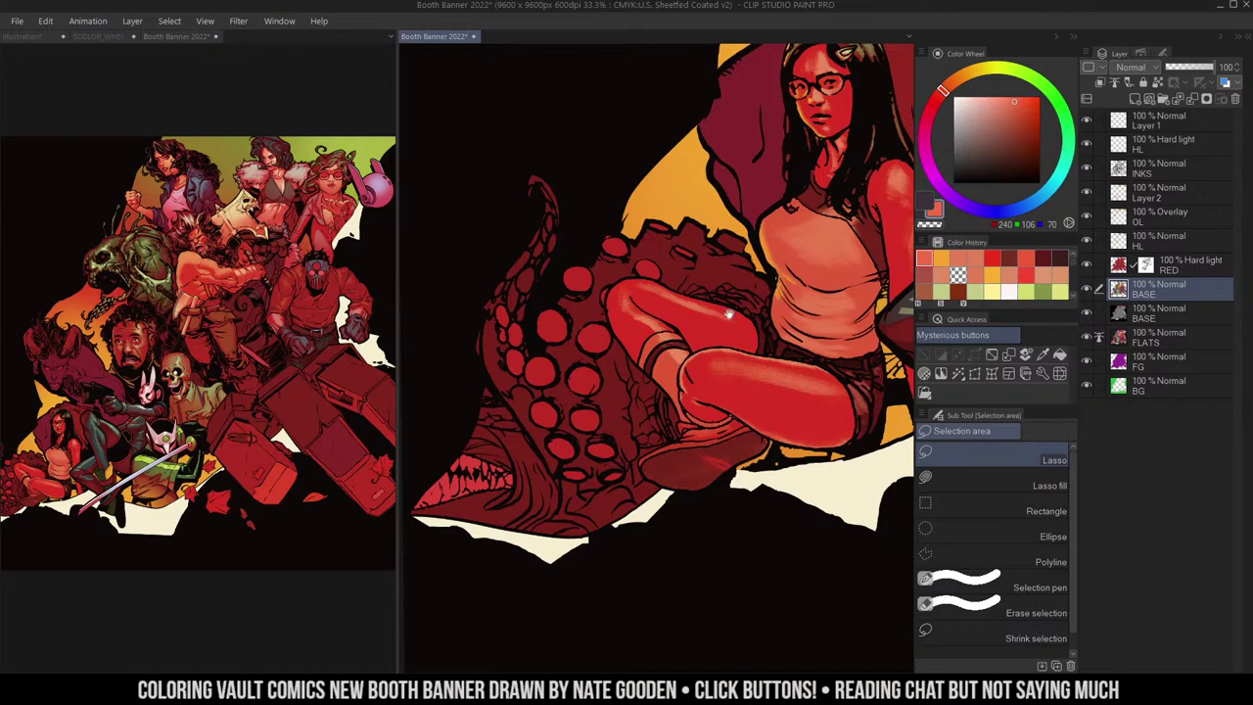
pyautogui.moveTo(729, 315)
pyautogui.mouseDown()
pyautogui.moveTo(744, 268)
pyautogui.moveTo(725, 282)
pyautogui.mouseUp()
pyautogui.press('w')
pyautogui.press('b')
pyautogui.hotkey('ctrl', 'space')
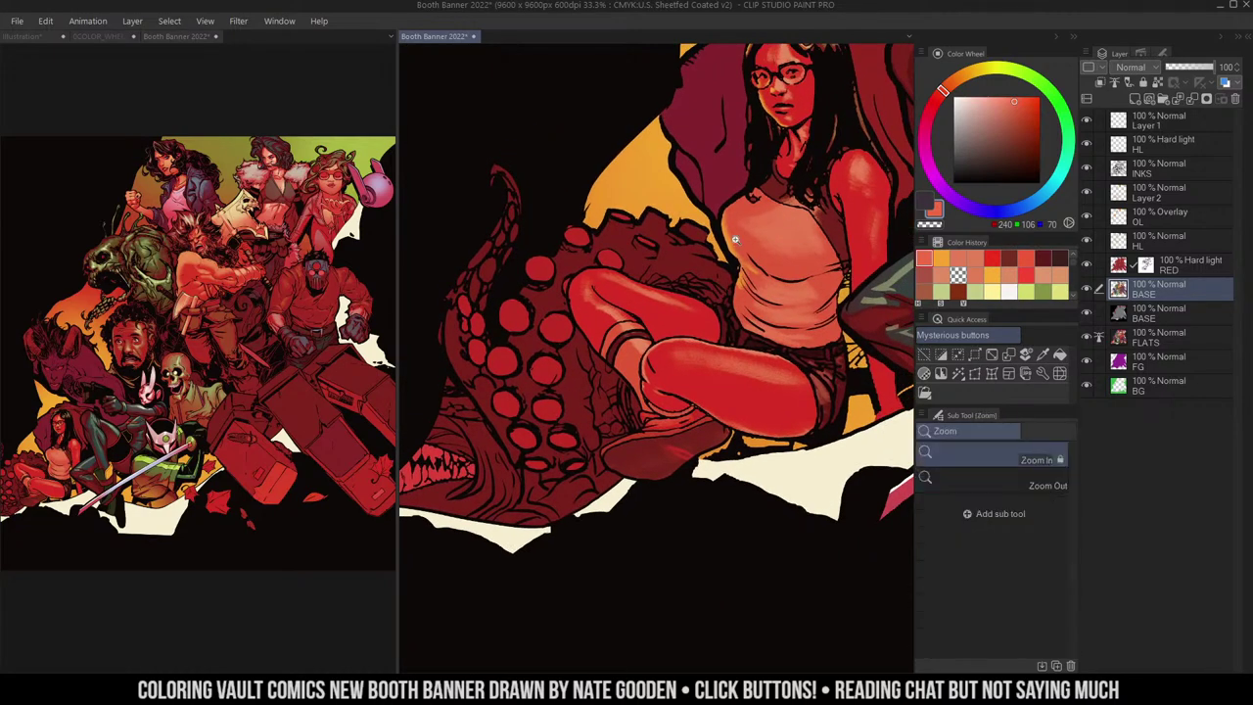
pyautogui.scroll(-3, 744, 240)
pyautogui.moveTo(805, 198); pyautogui.dragTo(497, 432)
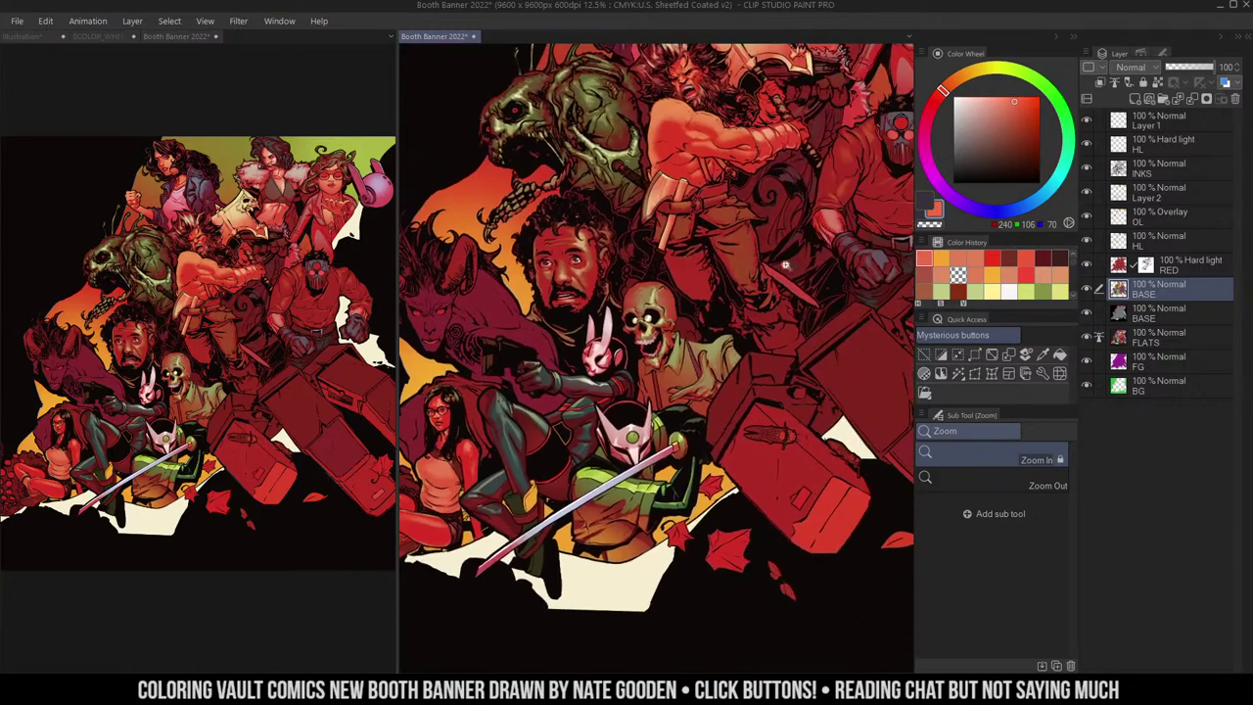
pyautogui.keyDown('alt'); pyautogui.click(835, 173); pyautogui.keyUp('alt')
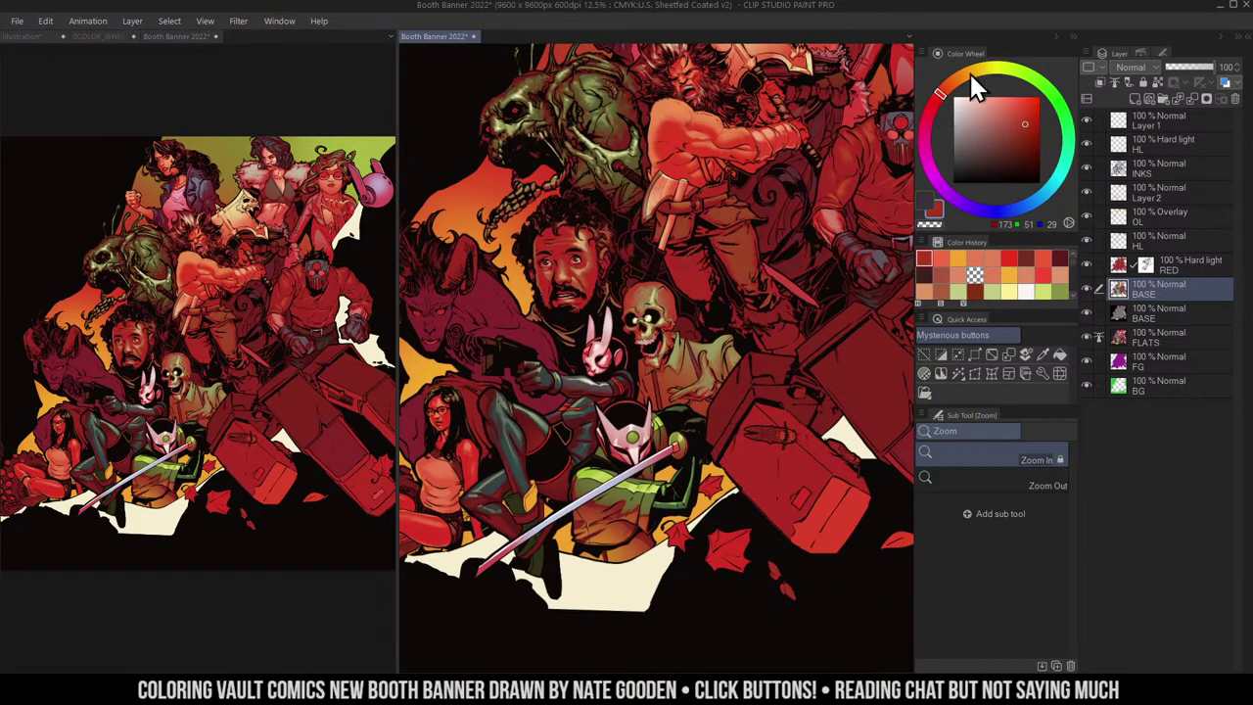
# - Paint the sampled dark red over the upper tentacle's ridges and around its suckers with Ron Chan's Side Pencil
pyautogui.press('m')
pyautogui.moveTo(688, 309); pyautogui.dragTo(807, 159)
pyautogui.press('/')
pyautogui.scroll(3, 538, 278)
pyautogui.moveTo(601, 412); pyautogui.dragTo(852, 218)
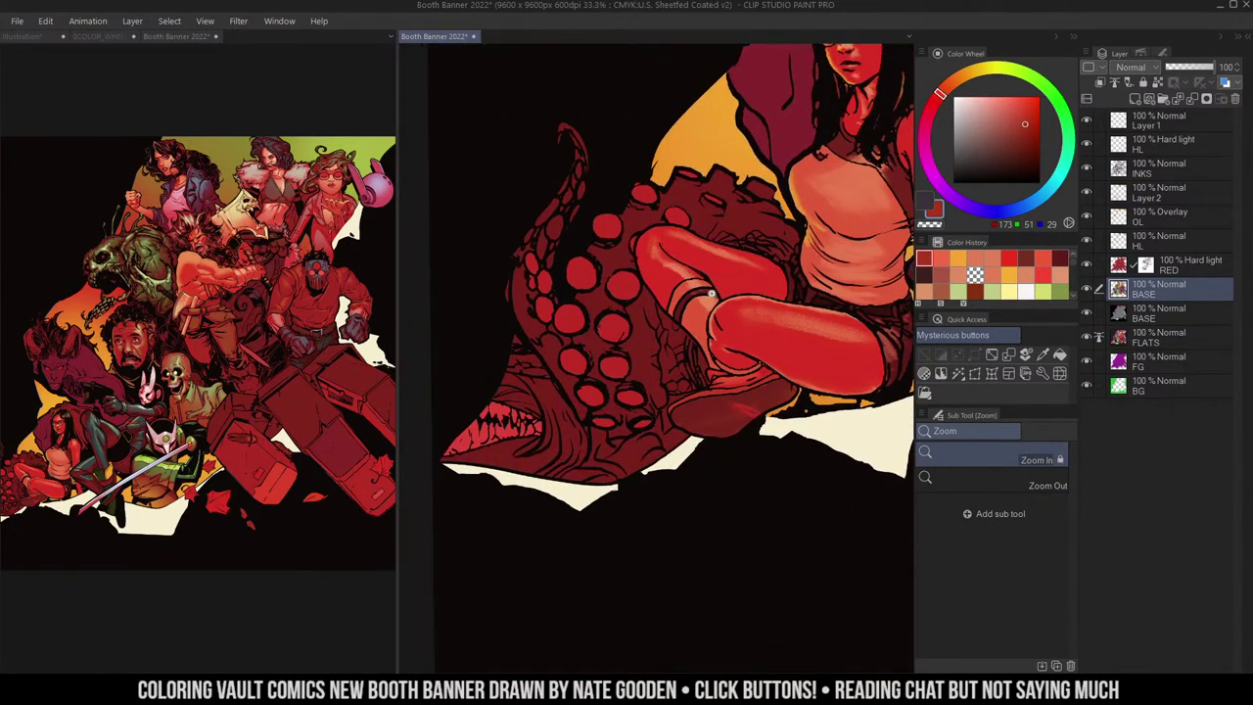
pyautogui.press('b')
pyautogui.moveTo(785, 358); pyautogui.dragTo(742, 388)
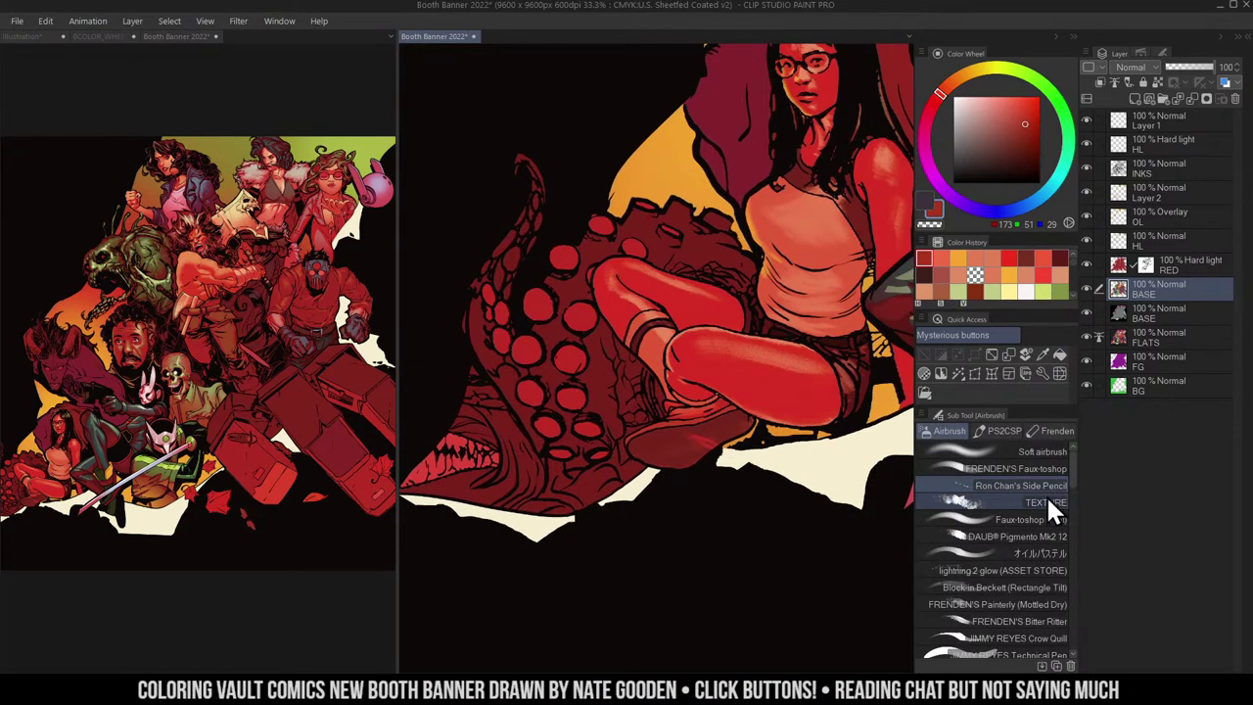
pyautogui.press('w')
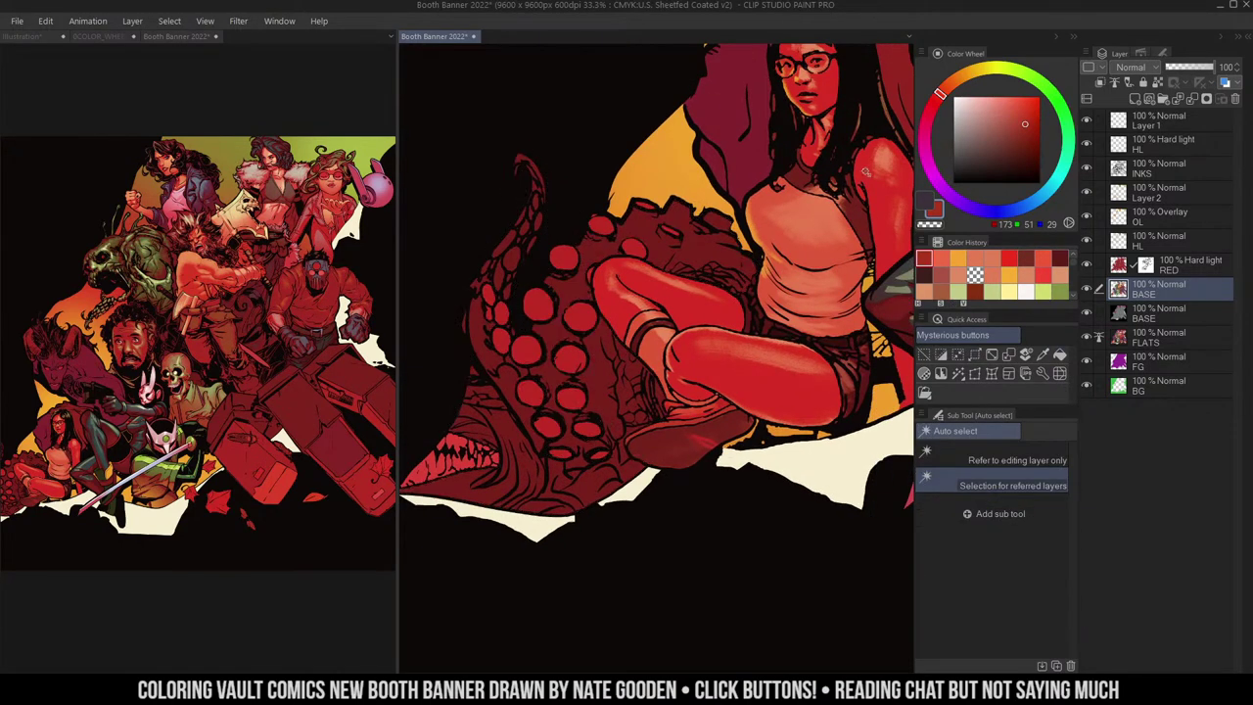
pyautogui.press('b')
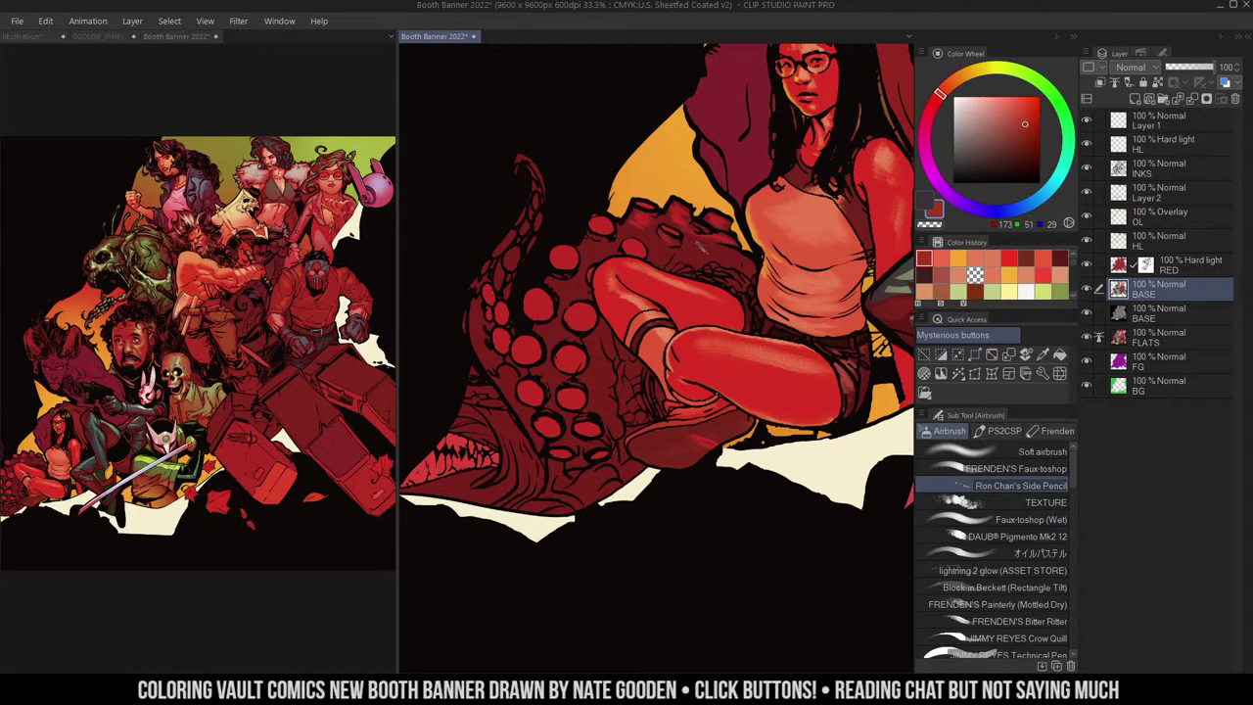
pyautogui.moveTo(698, 246)
pyautogui.mouseDown()
pyautogui.moveTo(743, 261)
pyautogui.moveTo(654, 245)
pyautogui.mouseUp()
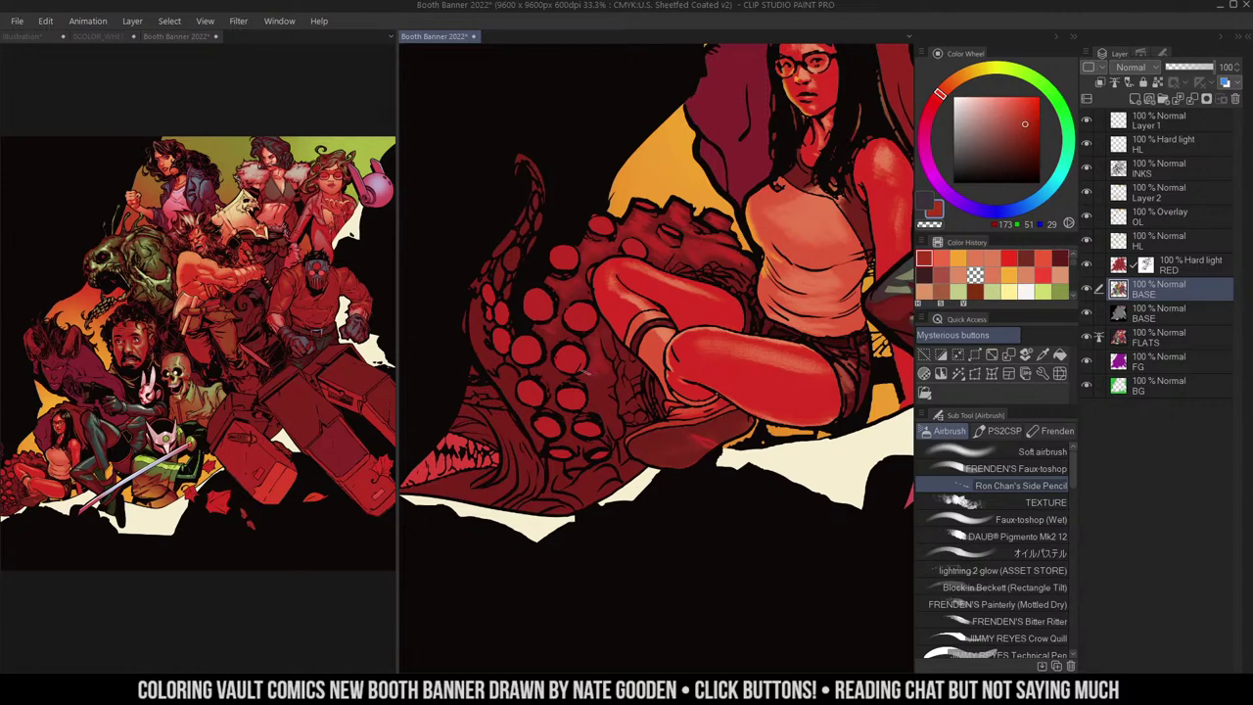
# - Continue the dark red modelling down the lower part of the tentacle, between the suckers and the woman's shoe
pyautogui.keyDown('alt'); pyautogui.click(680, 301); pyautogui.keyUp('alt')
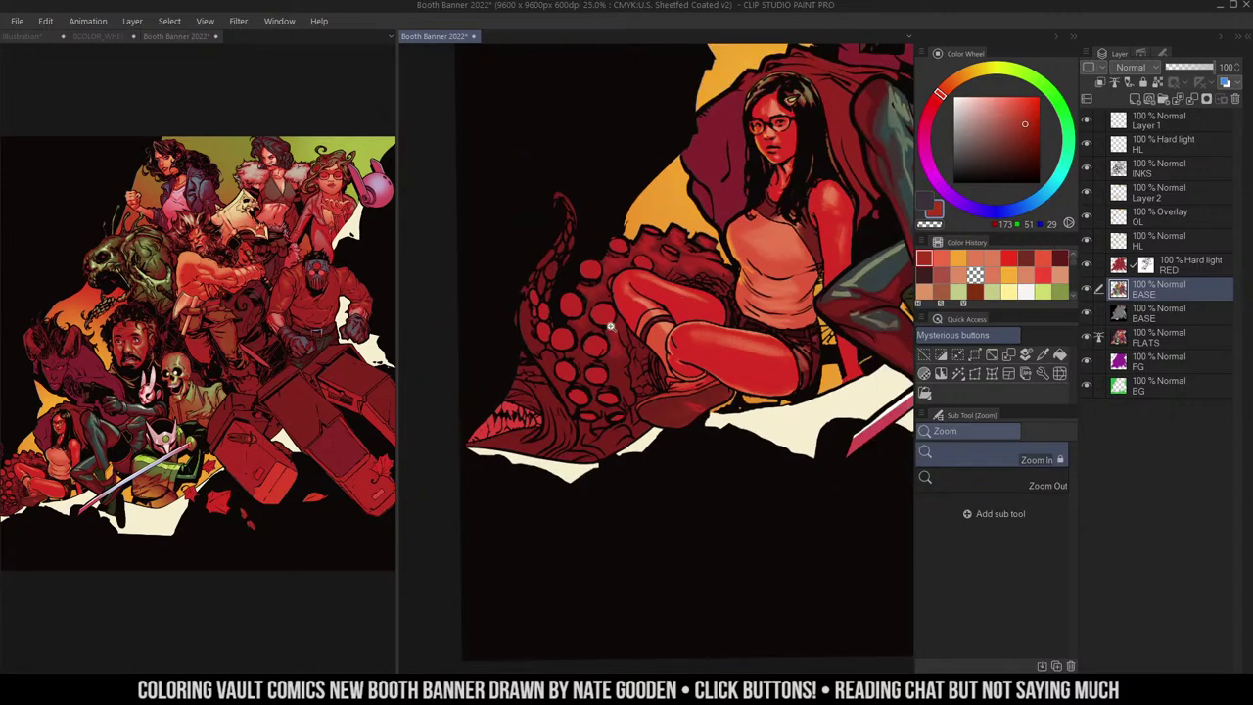
pyautogui.click(619, 329)
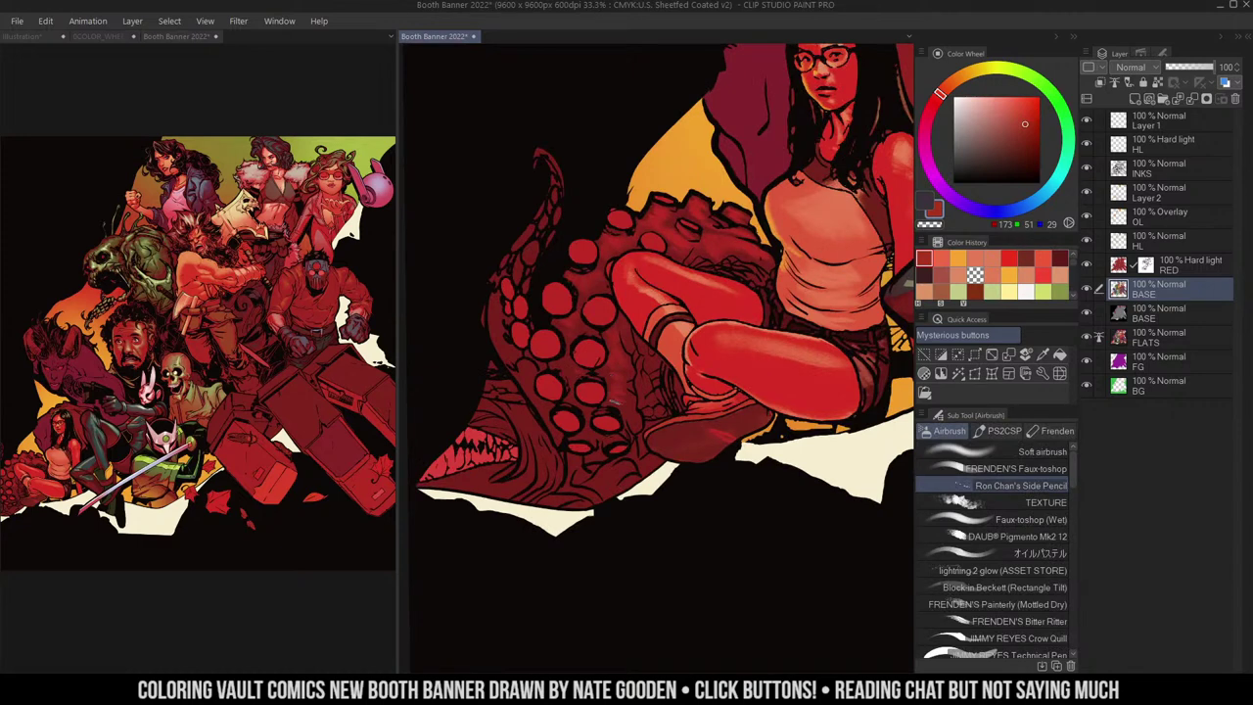
pyautogui.click(615, 315)
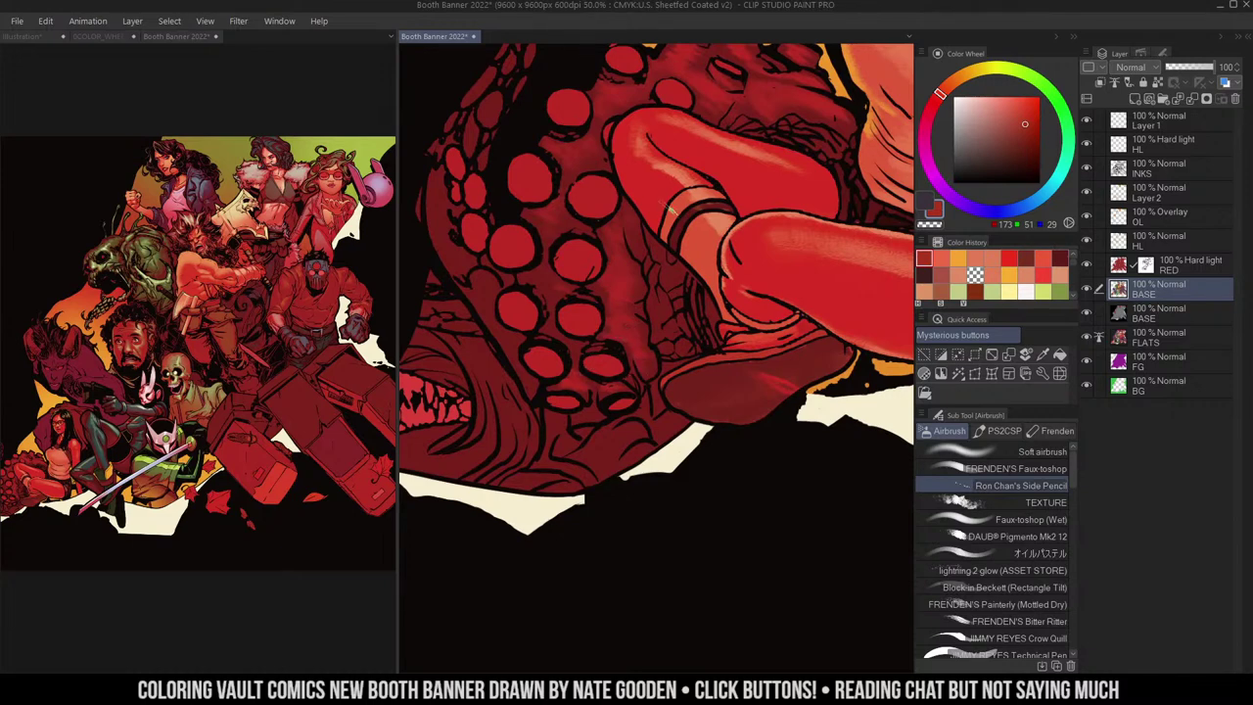
pyautogui.keyDown('alt'); pyautogui.click(666, 214); pyautogui.keyUp('alt')
pyautogui.moveTo(708, 194); pyautogui.dragTo(654, 269)
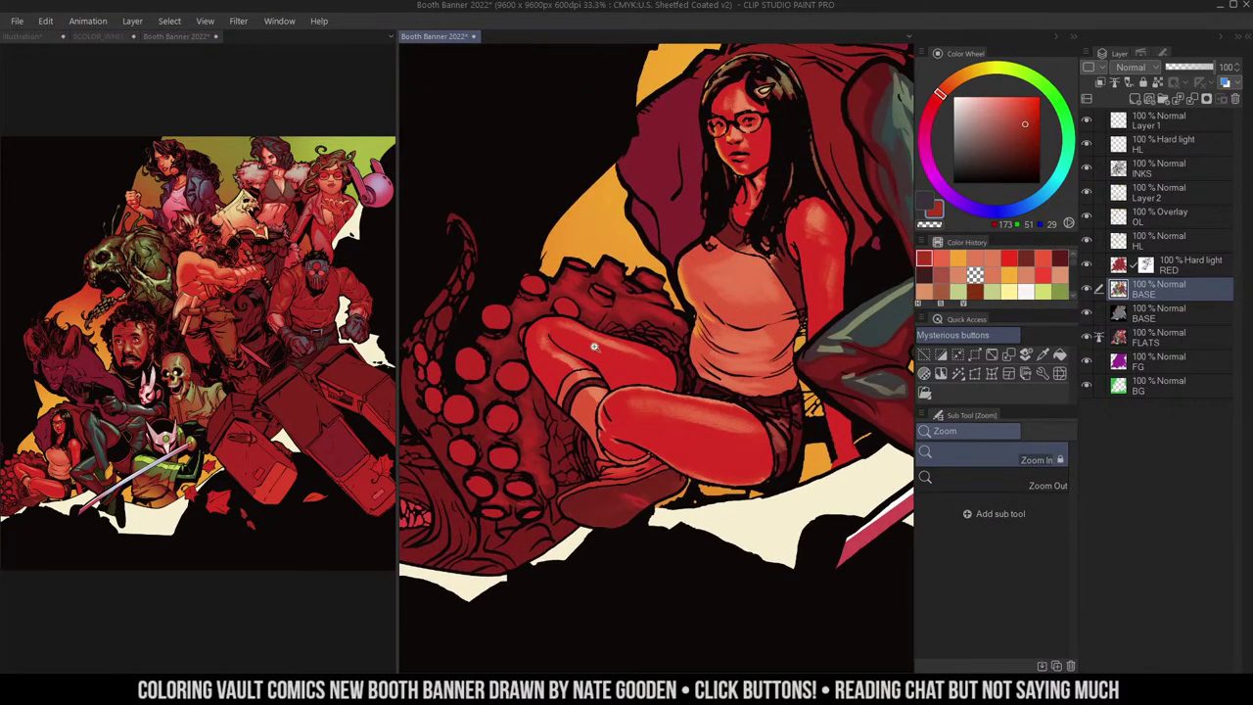
pyautogui.moveTo(595, 347); pyautogui.dragTo(638, 297)
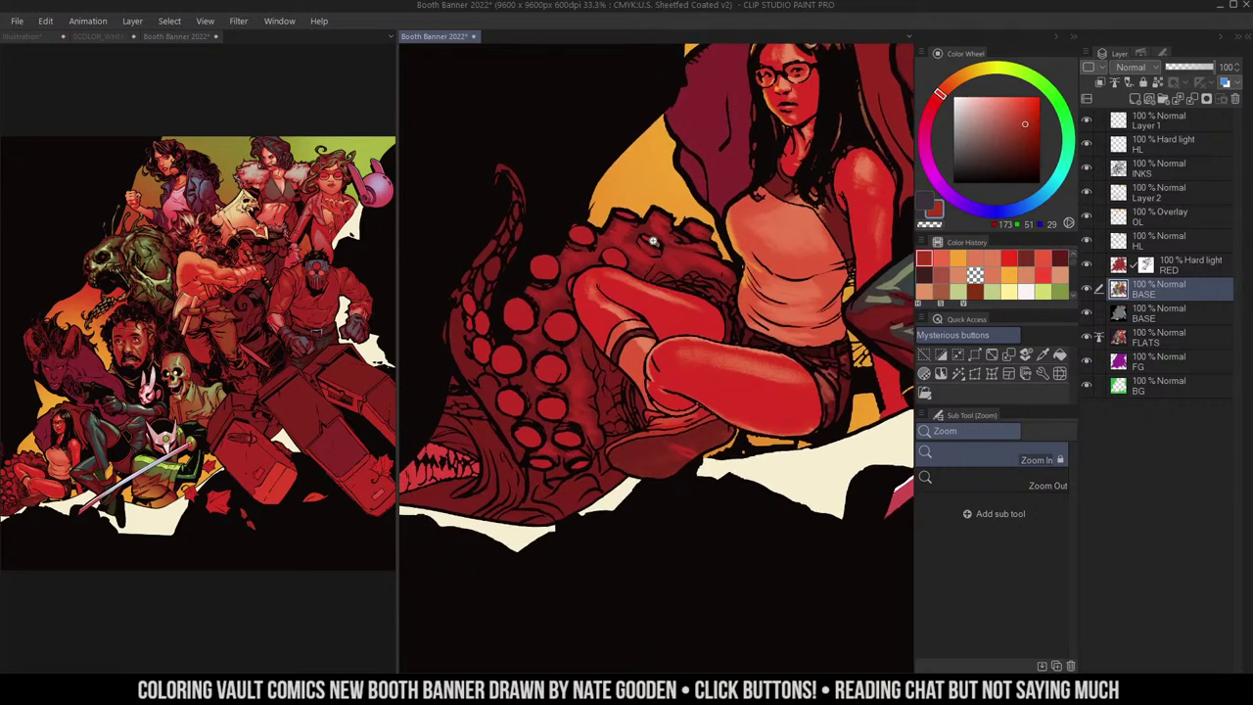
# - Sample the tank top's salmon (RGB 231, 119, 82) and paint highlights on the top of the tentacle on Layer 2
pyautogui.press('m')
pyautogui.rightClick(776, 225)
pyautogui.press('b')
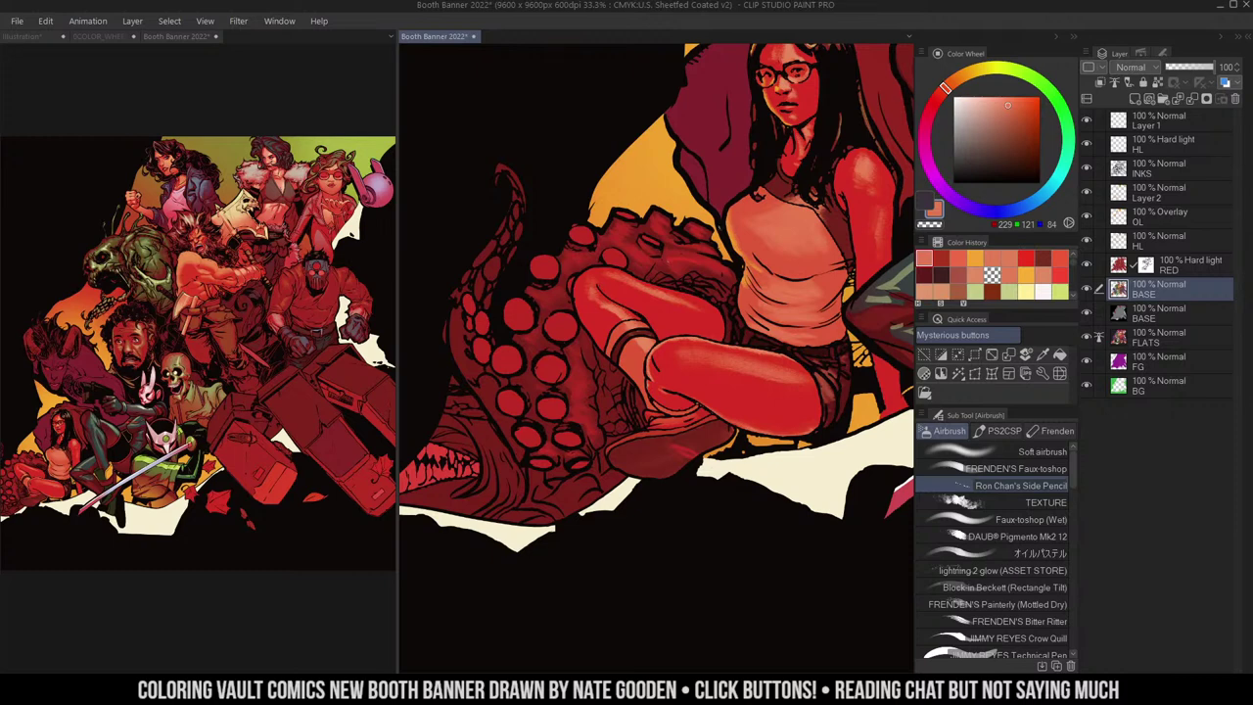
pyautogui.click(1162, 192)
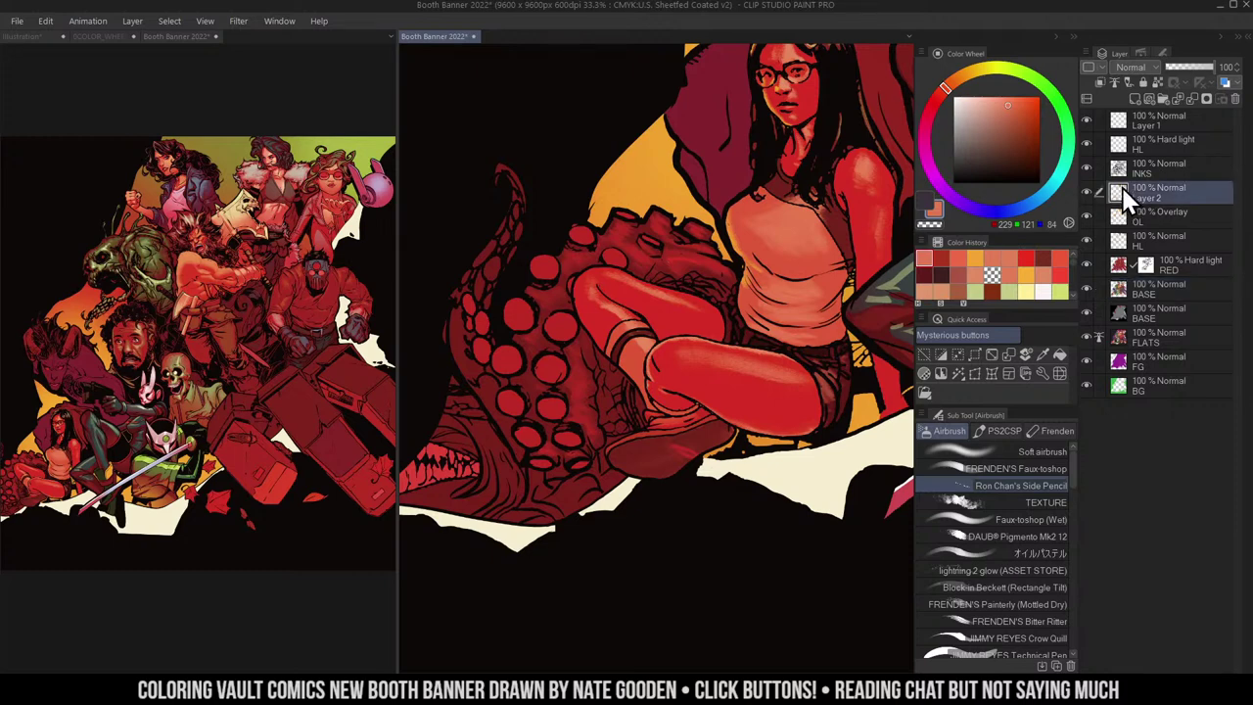
pyautogui.rightClick(776, 227)
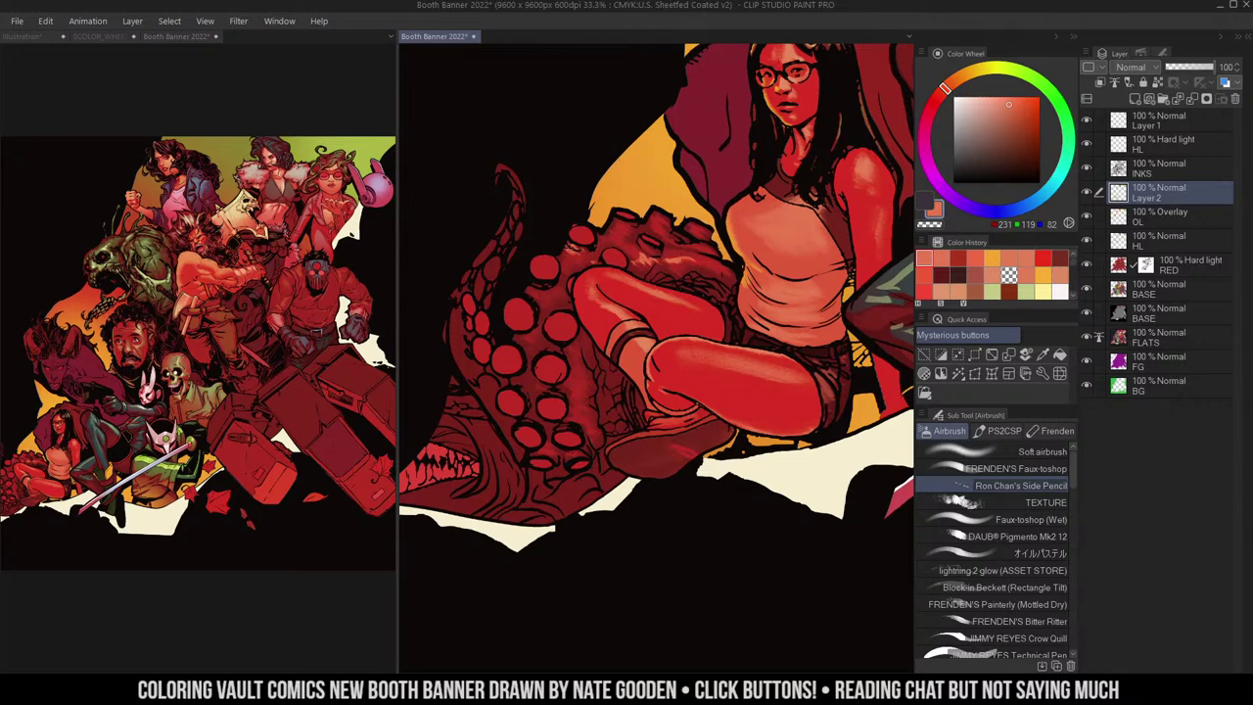
pyautogui.scroll(1, 594, 259)
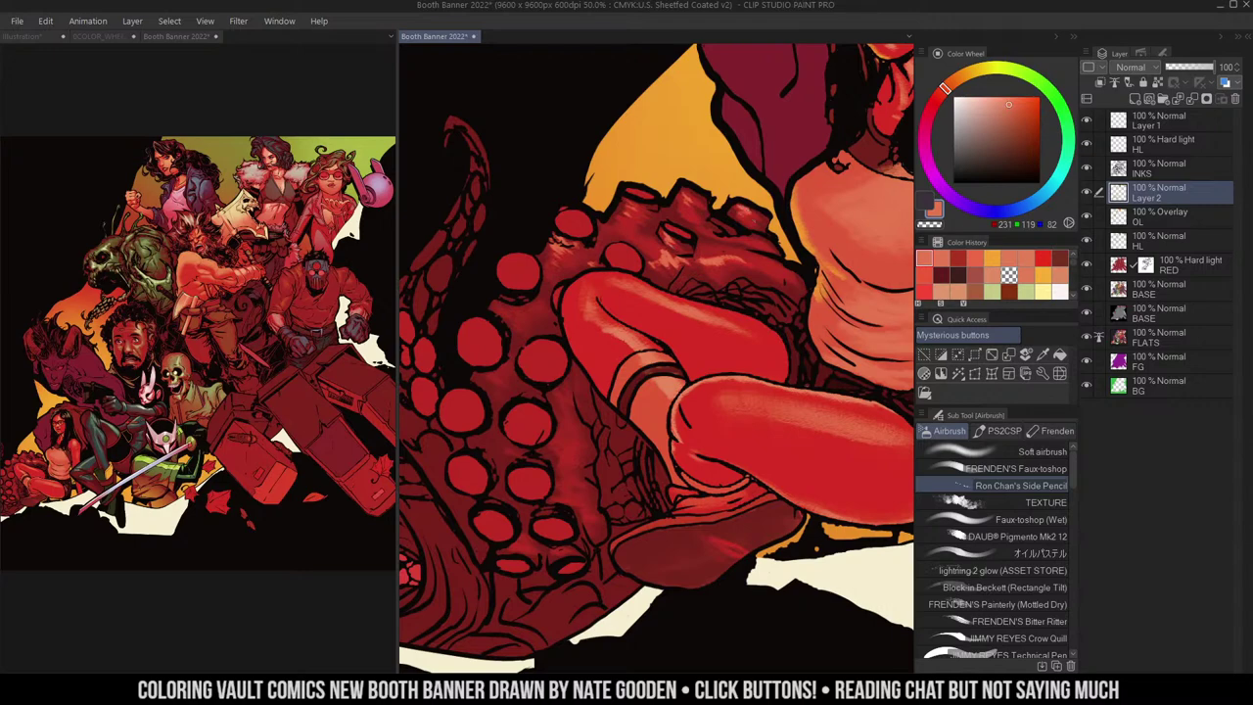
# - Add salmon highlight strokes beside the suckers along the tentacle's middle, next to the woman's bent knee
pyautogui.keyDown('alt'); pyautogui.click(771, 231); pyautogui.keyUp('alt')
pyautogui.keyDown('alt'); pyautogui.click(771, 231); pyautogui.keyUp('alt')
pyautogui.keyDown('ctrl'); pyautogui.click(724, 243); pyautogui.keyUp('ctrl')
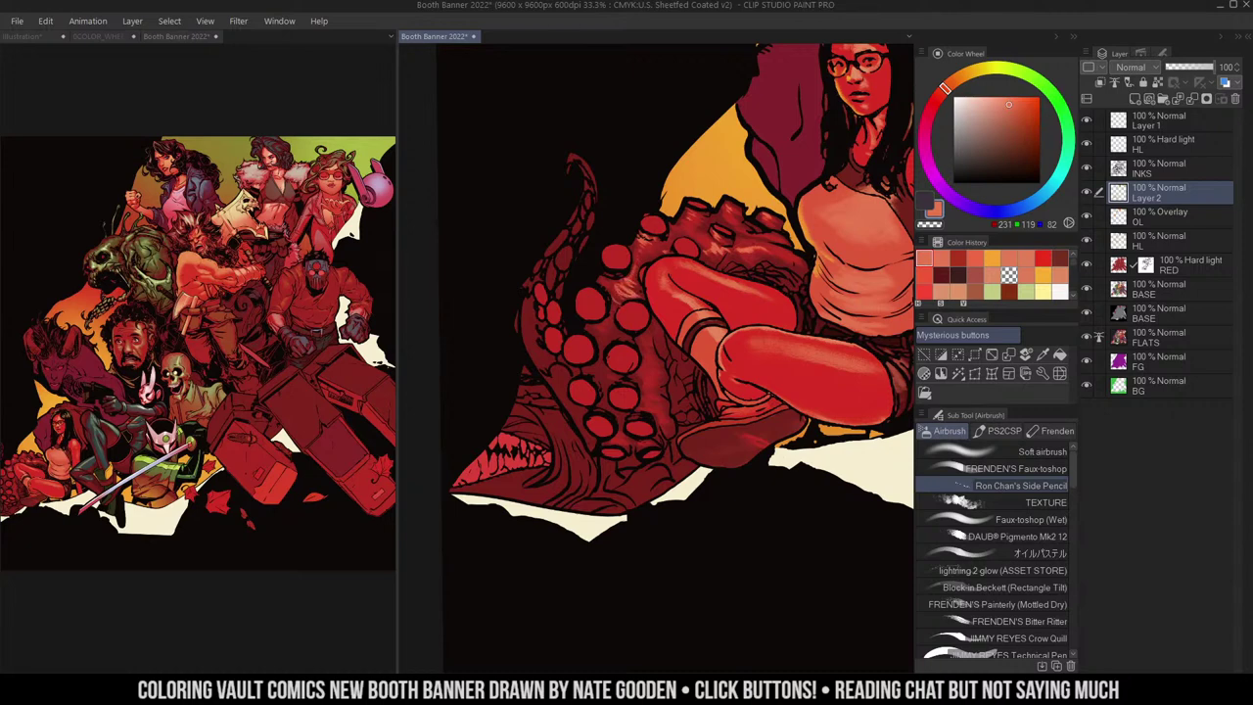
pyautogui.keyDown('ctrl'); pyautogui.click(652, 317); pyautogui.keyUp('ctrl')
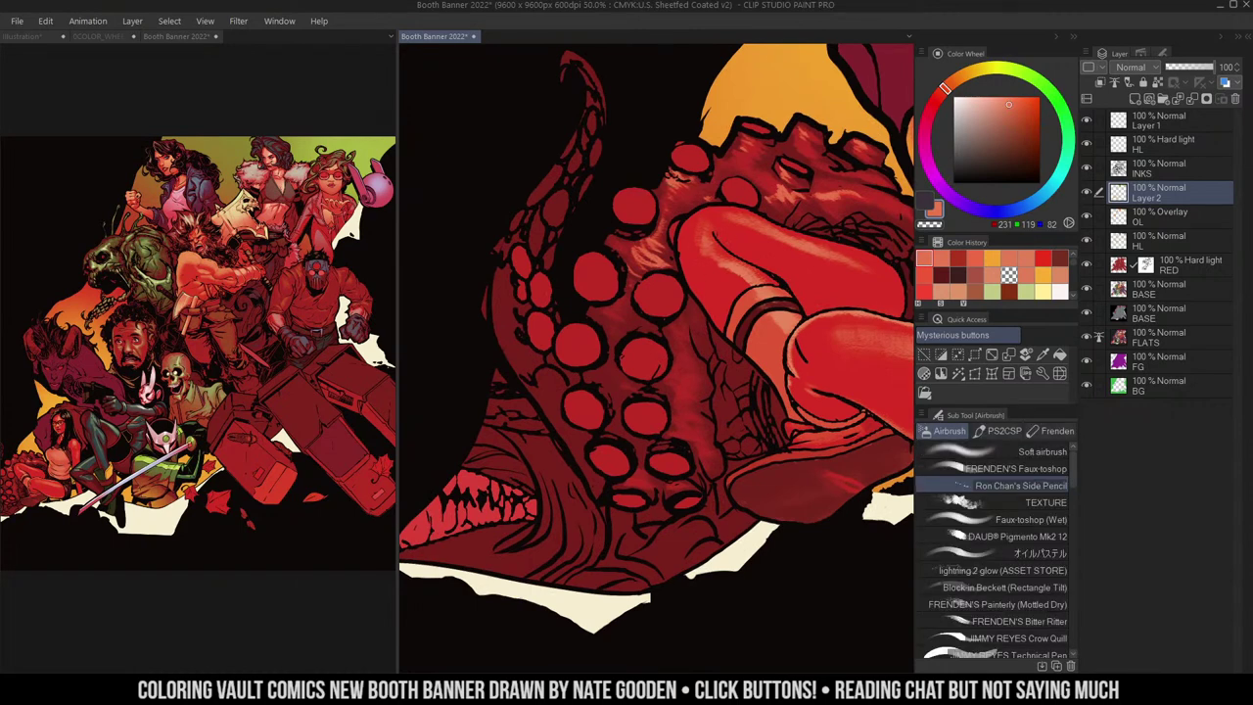
pyautogui.moveTo(670, 203); pyautogui.dragTo(699, 191)
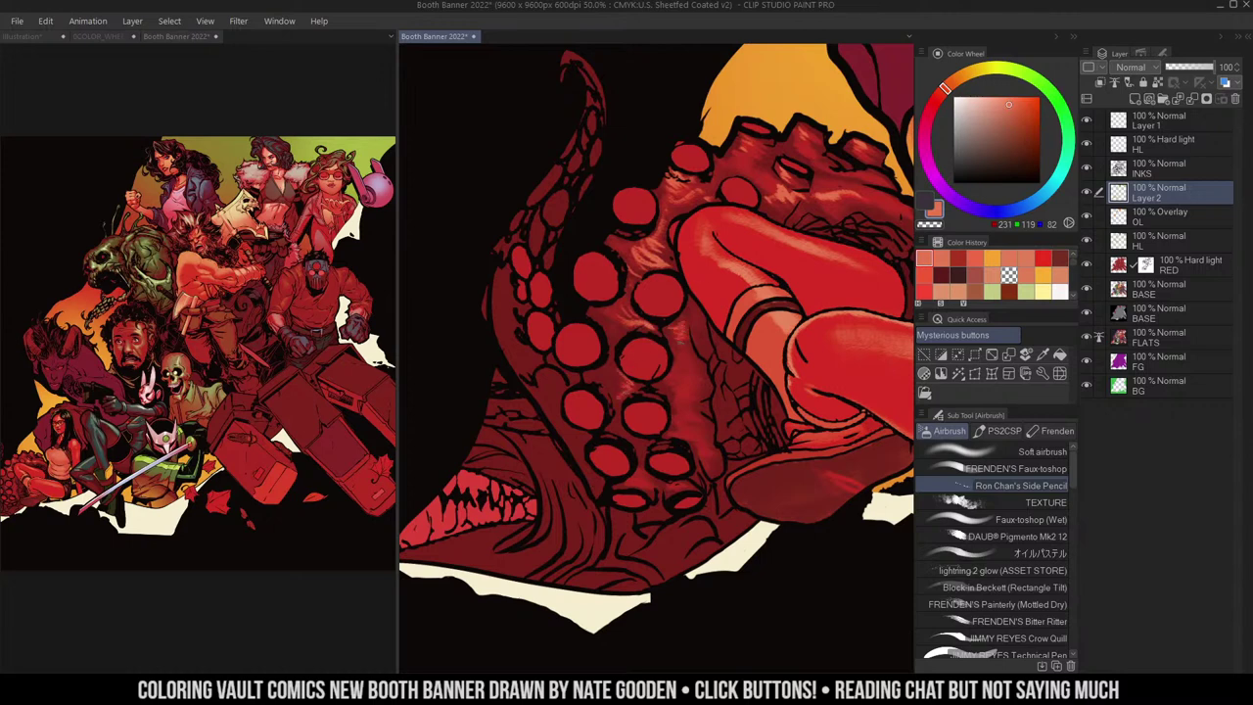
# - Continue the salmon highlight strokes beside the lower suckers along the tentacle's middle on Layer 2
pyautogui.moveTo(679, 372); pyautogui.dragTo(701, 398)
pyautogui.moveTo(639, 471); pyautogui.dragTo(640, 486)
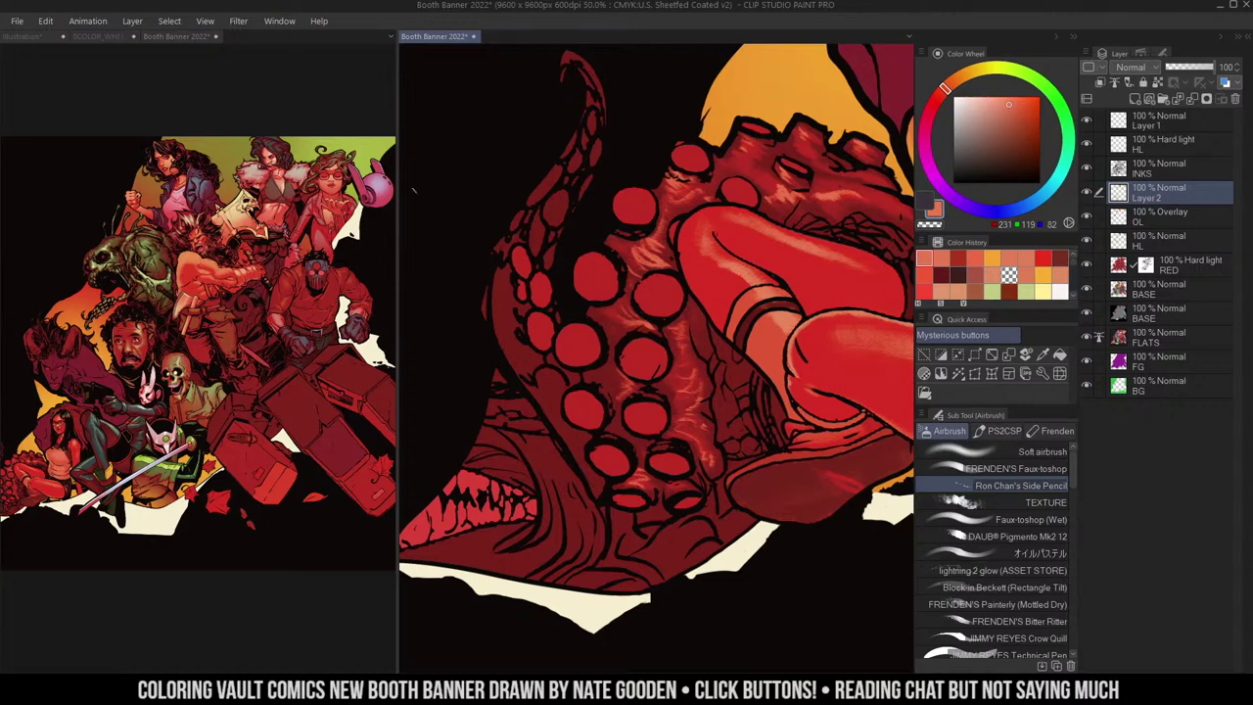
# - Enlarge and rotate the full-banner view to examine the seated woman, the creature and the neighbouring characters
pyautogui.hotkey('ctrl', 'space')
pyautogui.click(245, 243)
pyautogui.click(242, 241)
pyautogui.moveTo(194, 304); pyautogui.dragTo(354, 178)
pyautogui.moveTo(273, 282); pyautogui.dragTo(357, 244)
pyautogui.press('m')
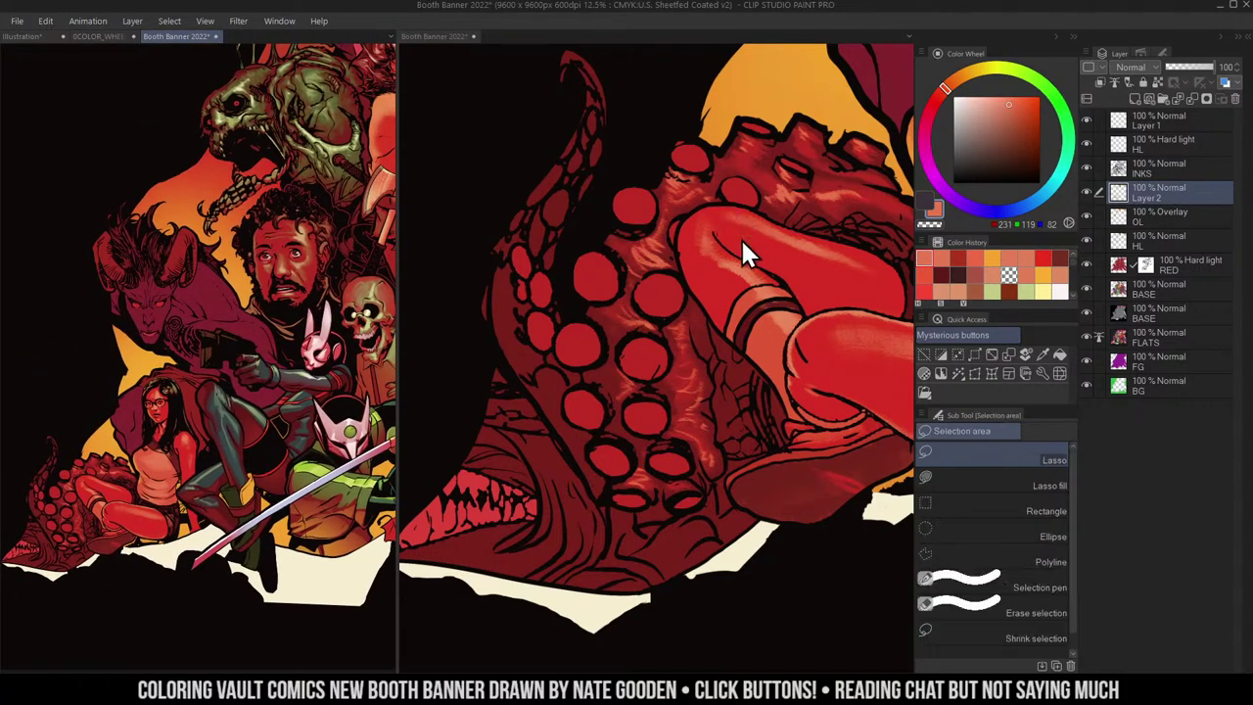
pyautogui.click(743, 251)
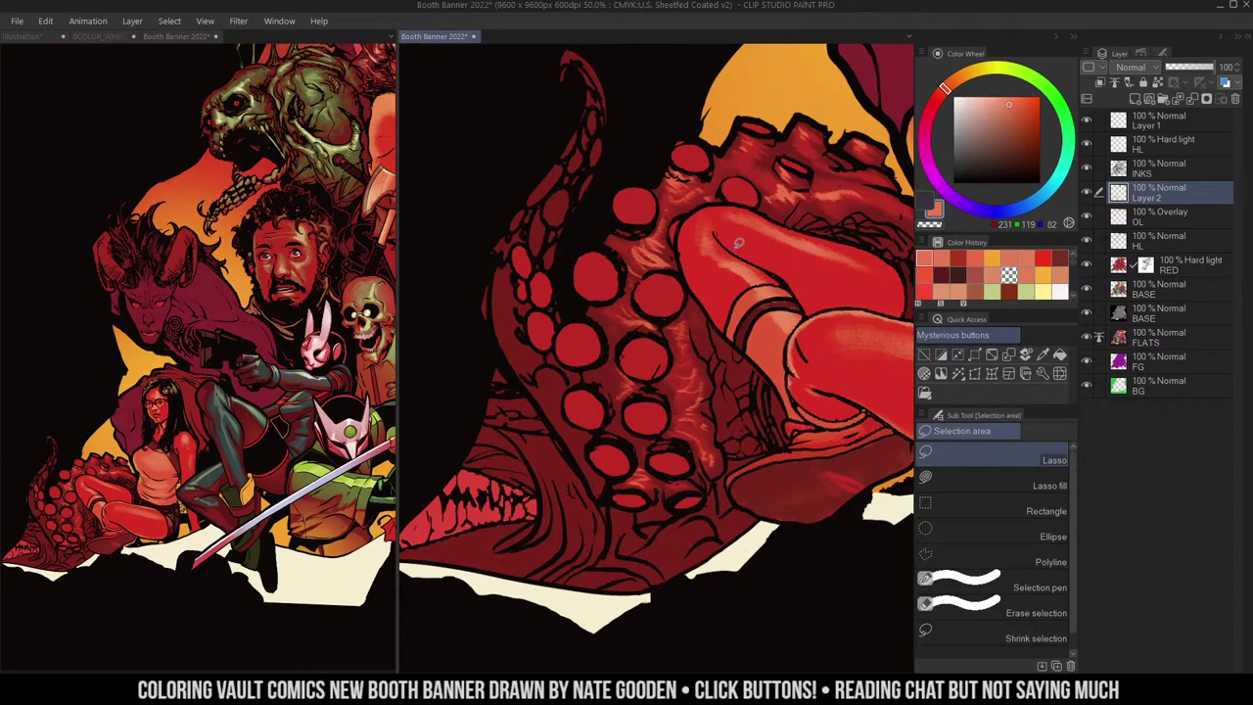
pyautogui.press('h')
pyautogui.click(342, 131)
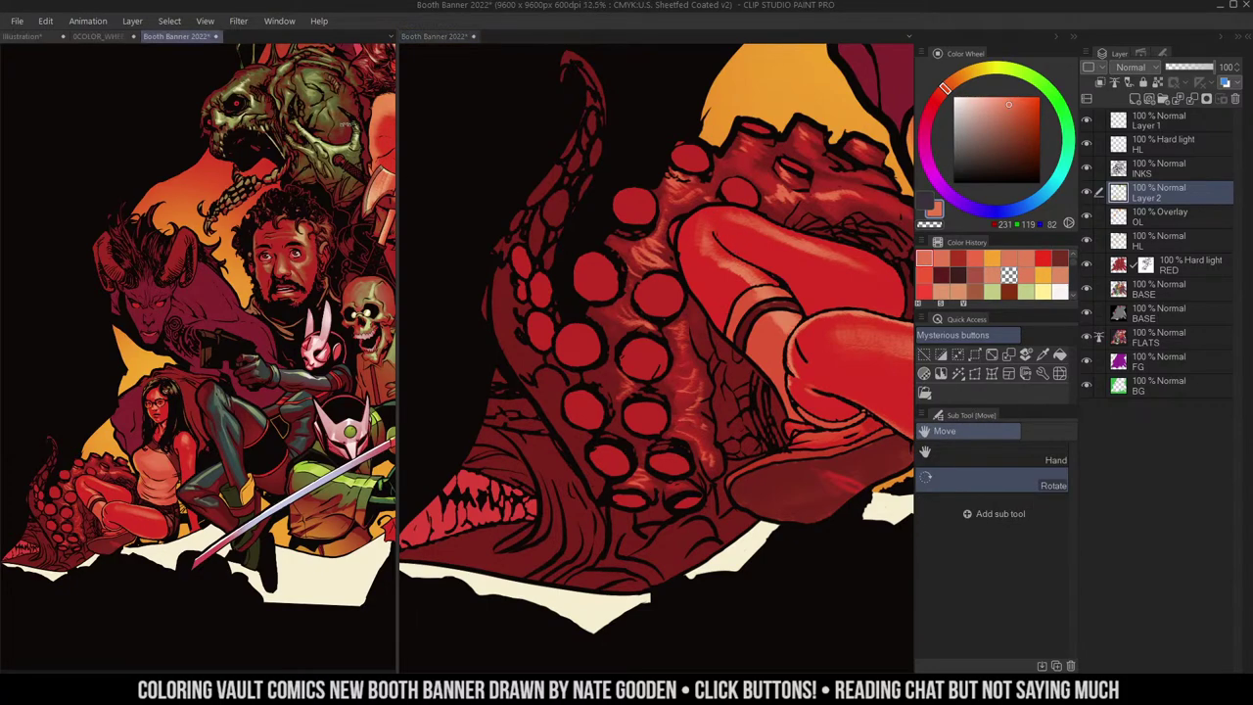
pyautogui.moveTo(350, 114); pyautogui.dragTo(182, 110)
pyautogui.moveTo(271, 212); pyautogui.dragTo(231, 204)
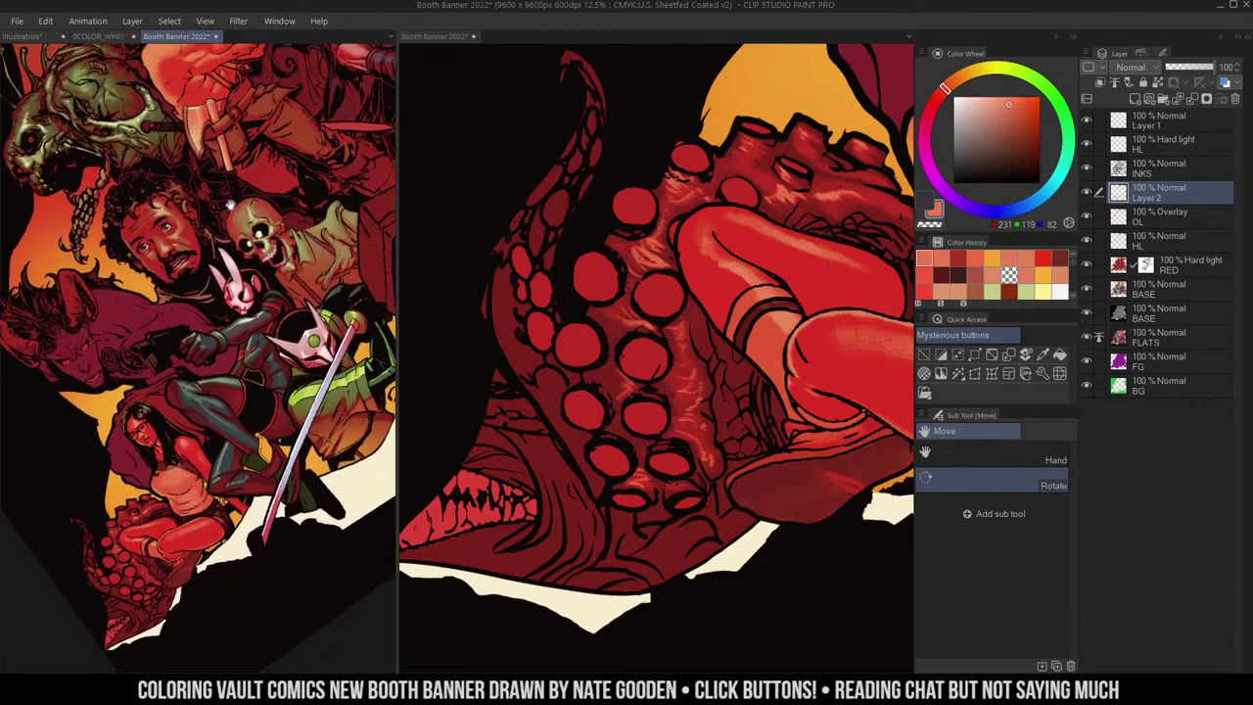
# - Paint salmon highlights with Ron Chan's Side Pencil on the tentacle's lower folds, beneath the suckers and near the woman's shoe
pyautogui.click(725, 248)
pyautogui.moveTo(730, 320); pyautogui.dragTo(785, 269)
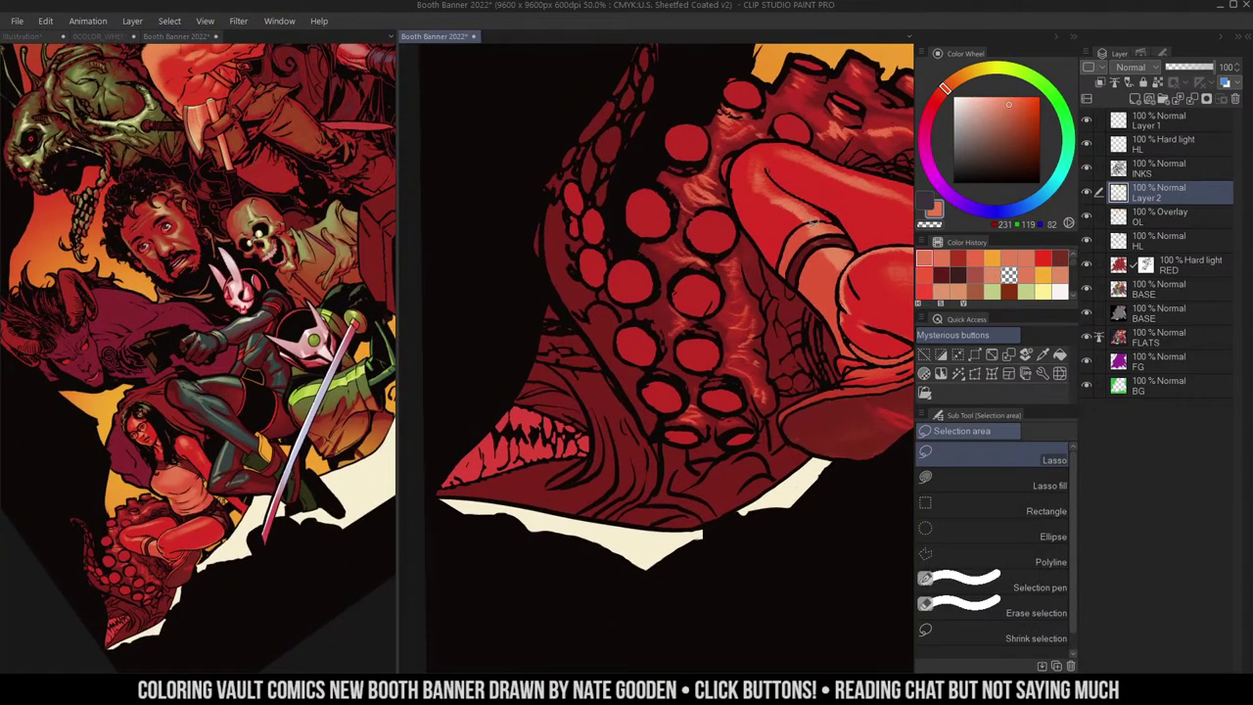
pyautogui.press('b')
pyautogui.moveTo(781, 340); pyautogui.dragTo(765, 280)
pyautogui.moveTo(713, 419); pyautogui.dragTo(748, 423)
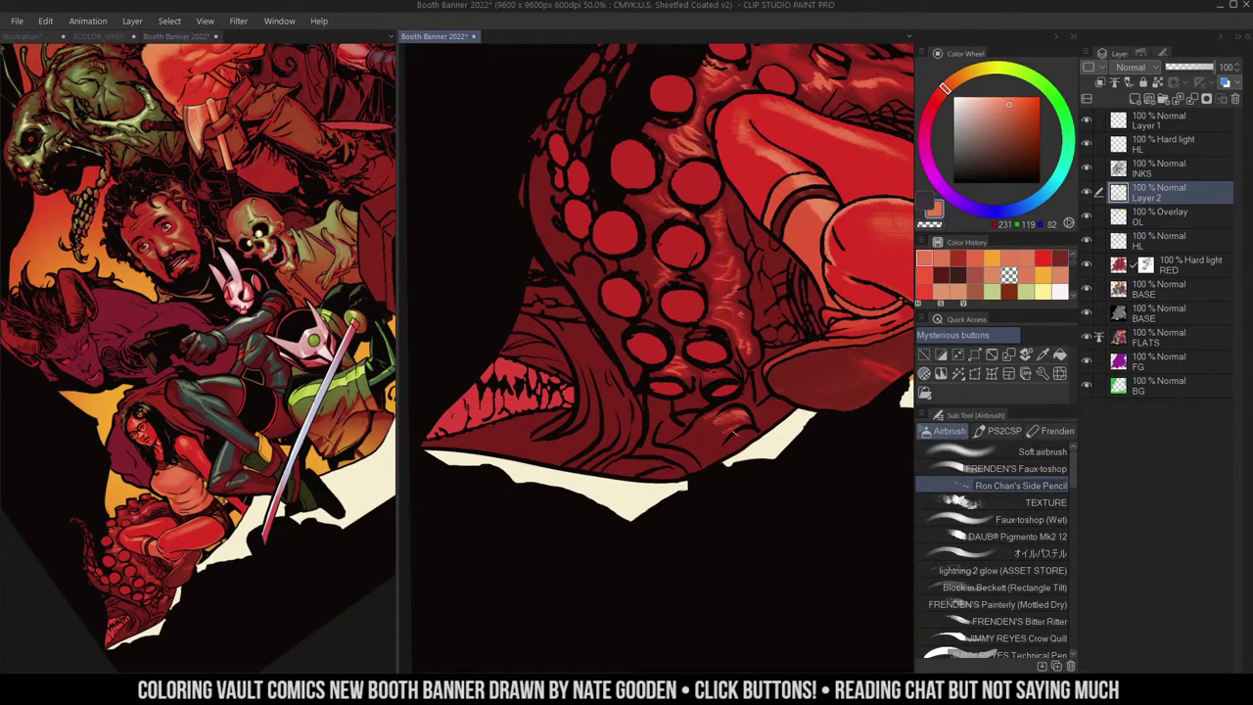
# - Highlight the larger sucker on the thin upright tentacle and stroke salmon along its curled tip
pyautogui.moveTo(632, 120)
pyautogui.mouseDown()
pyautogui.moveTo(602, 236)
pyautogui.moveTo(570, 227)
pyautogui.moveTo(543, 274)
pyautogui.mouseUp()
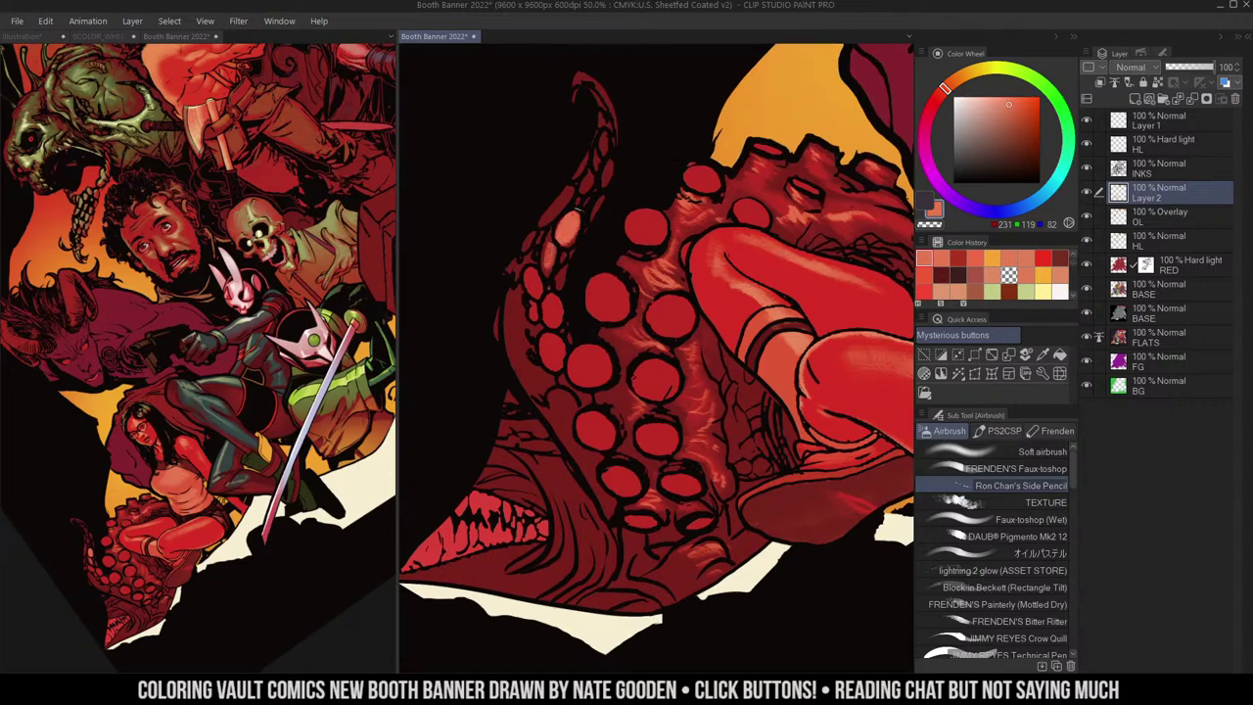
pyautogui.moveTo(564, 207); pyautogui.dragTo(590, 181)
pyautogui.moveTo(592, 71); pyautogui.dragTo(619, 142)
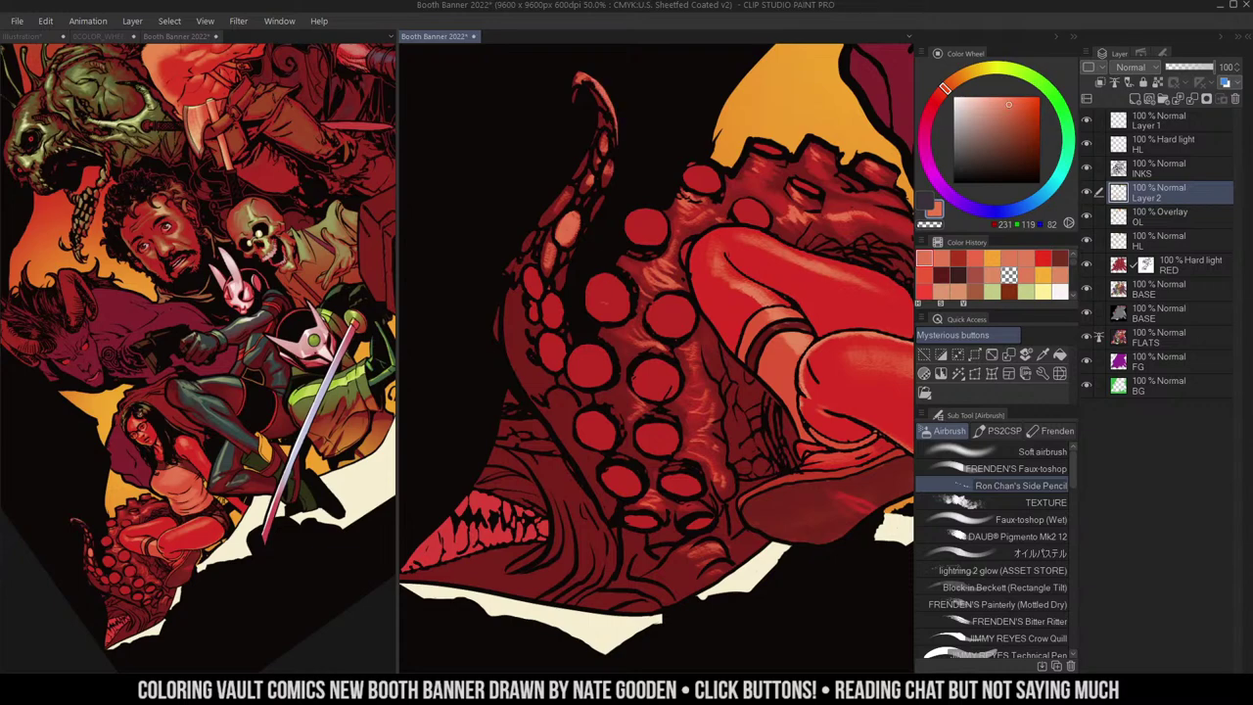
# - Sample the highlighted sucker's salmon (RGB 229, 117, 81) and highlight the small suckers down into the first large ones, auto-selecting areas as needed
pyautogui.keyDown('alt'); pyautogui.click(609, 257); pyautogui.keyUp('alt')
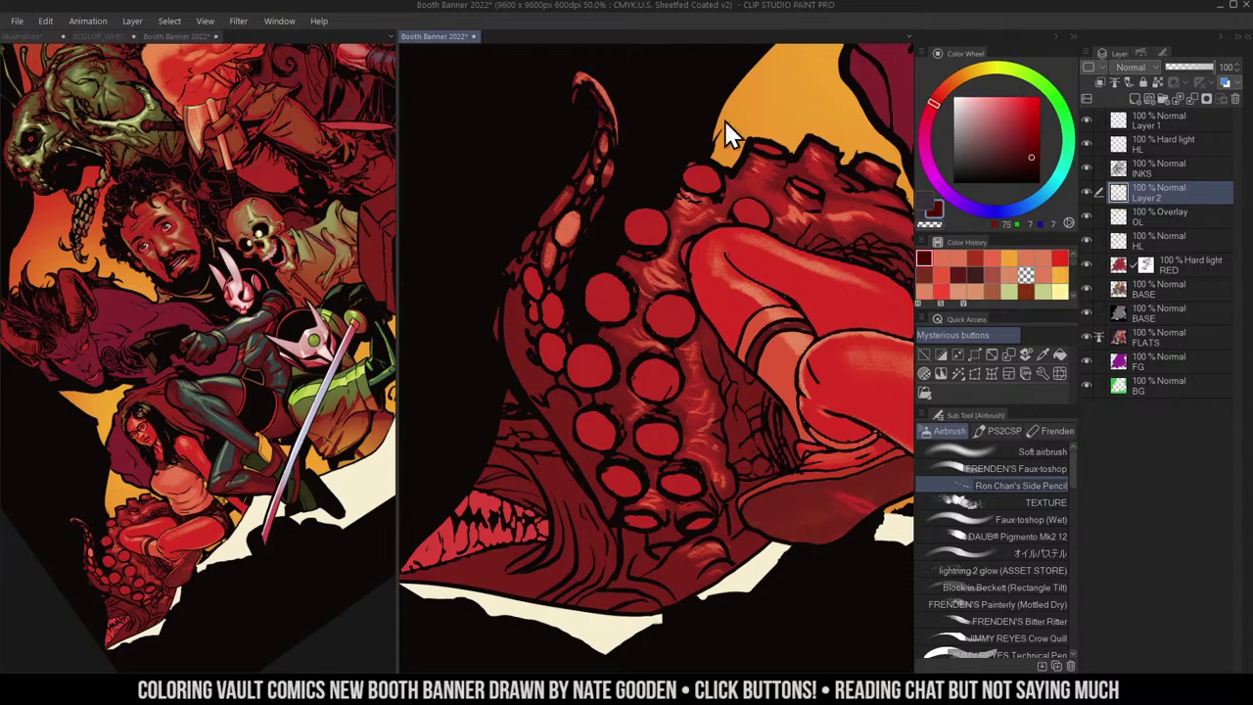
pyautogui.keyDown('alt'); pyautogui.click(765, 178); pyautogui.keyUp('alt')
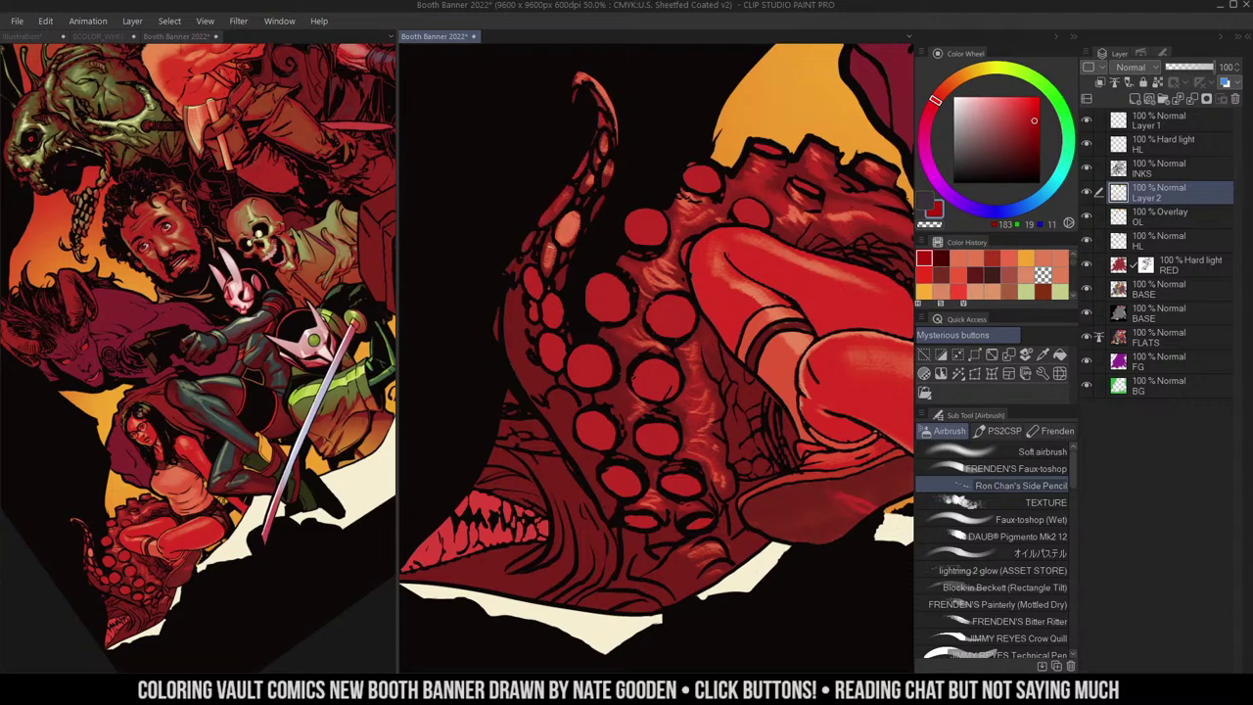
pyautogui.keyDown('alt'); pyautogui.click(567, 229); pyautogui.keyUp('alt')
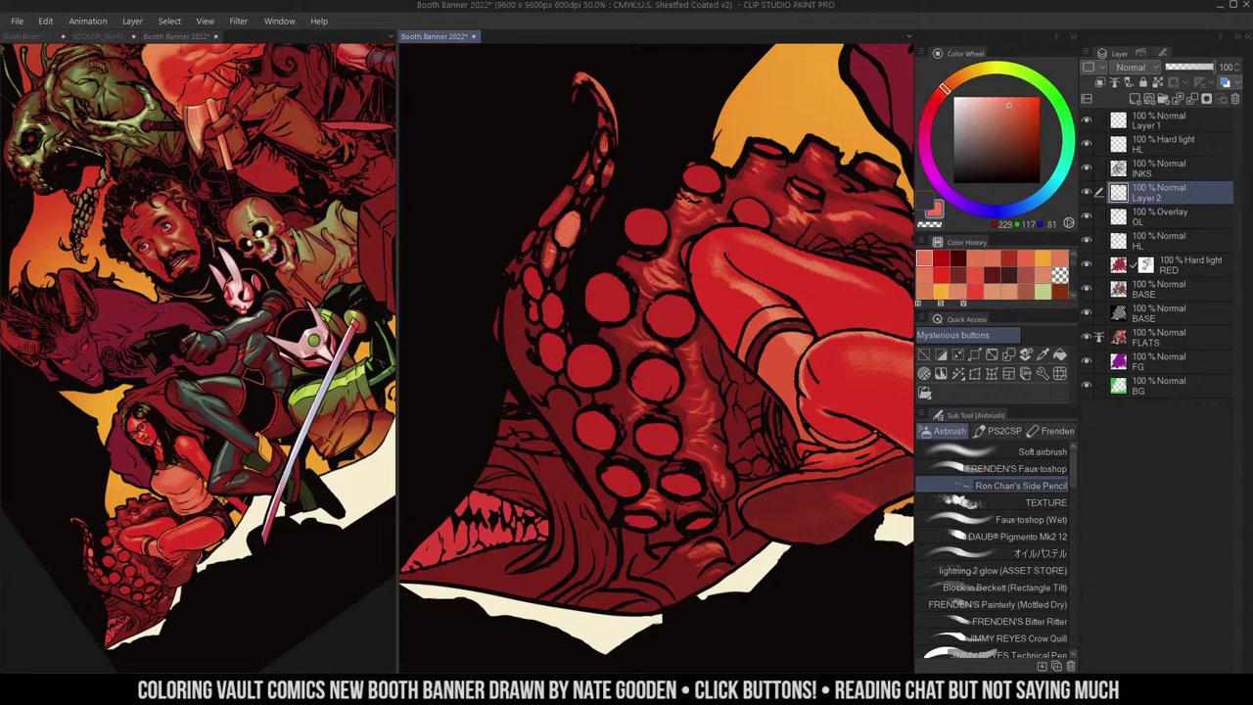
pyautogui.moveTo(551, 250); pyautogui.dragTo(547, 265)
pyautogui.press('w')
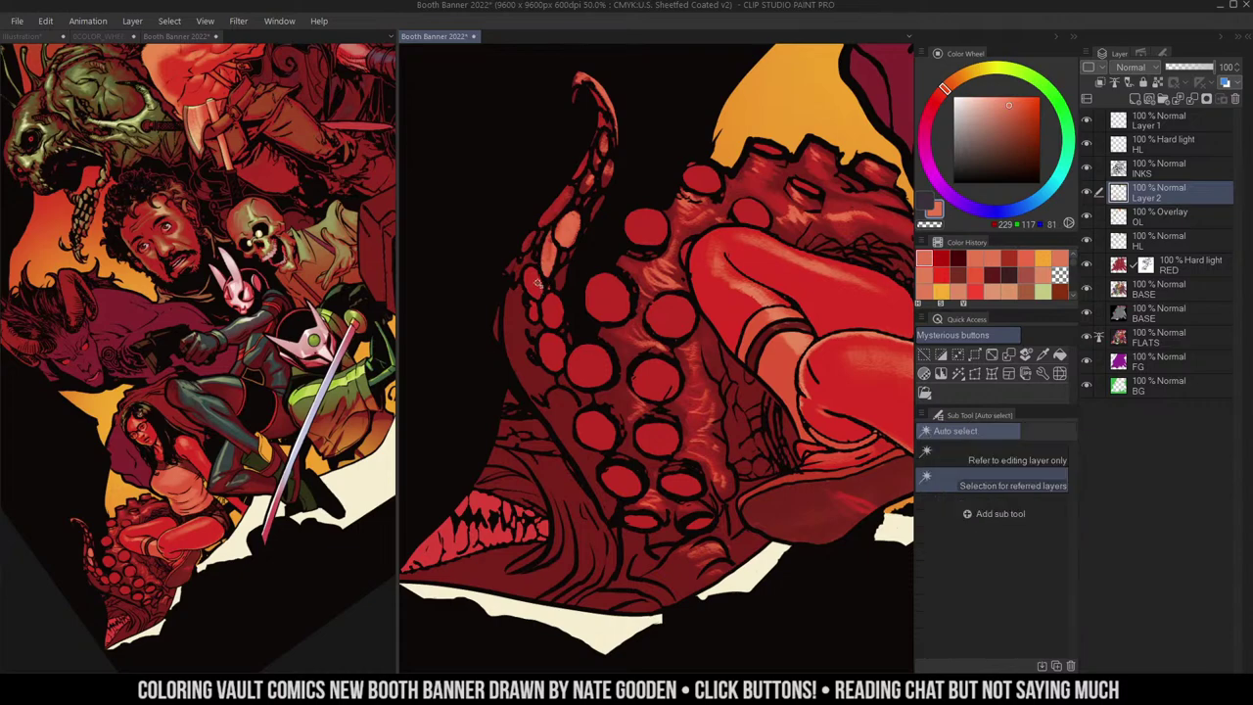
pyautogui.click(537, 285)
pyautogui.press('b')
pyautogui.moveTo(532, 286)
pyautogui.mouseDown()
pyautogui.moveTo(550, 309)
pyautogui.moveTo(568, 294)
pyautogui.moveTo(607, 343)
pyautogui.moveTo(582, 356)
pyautogui.moveTo(598, 373)
pyautogui.moveTo(602, 362)
pyautogui.moveTo(583, 378)
pyautogui.moveTo(615, 376)
pyautogui.mouseUp()
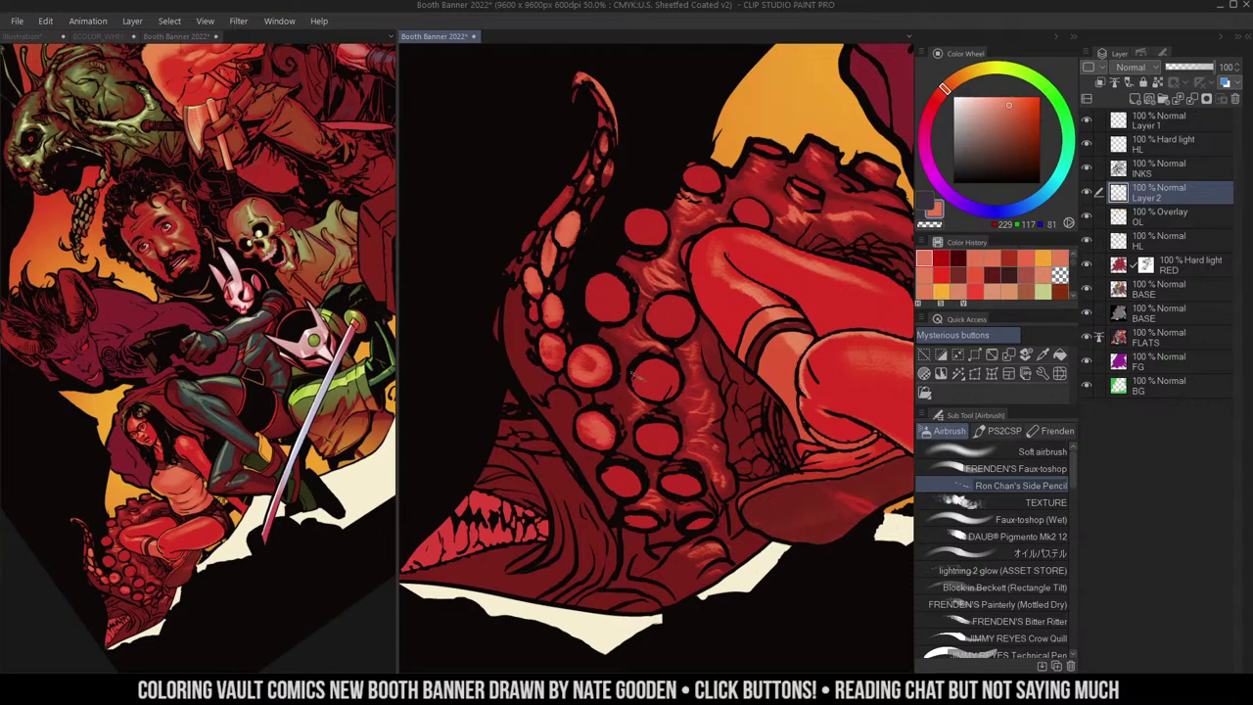
# - Refine the salmon highlights on the large suckers in the middle of the tentacle, switching between the transparent colour and salmon
pyautogui.keyDown('alt'); pyautogui.click(699, 325); pyautogui.keyUp('alt')
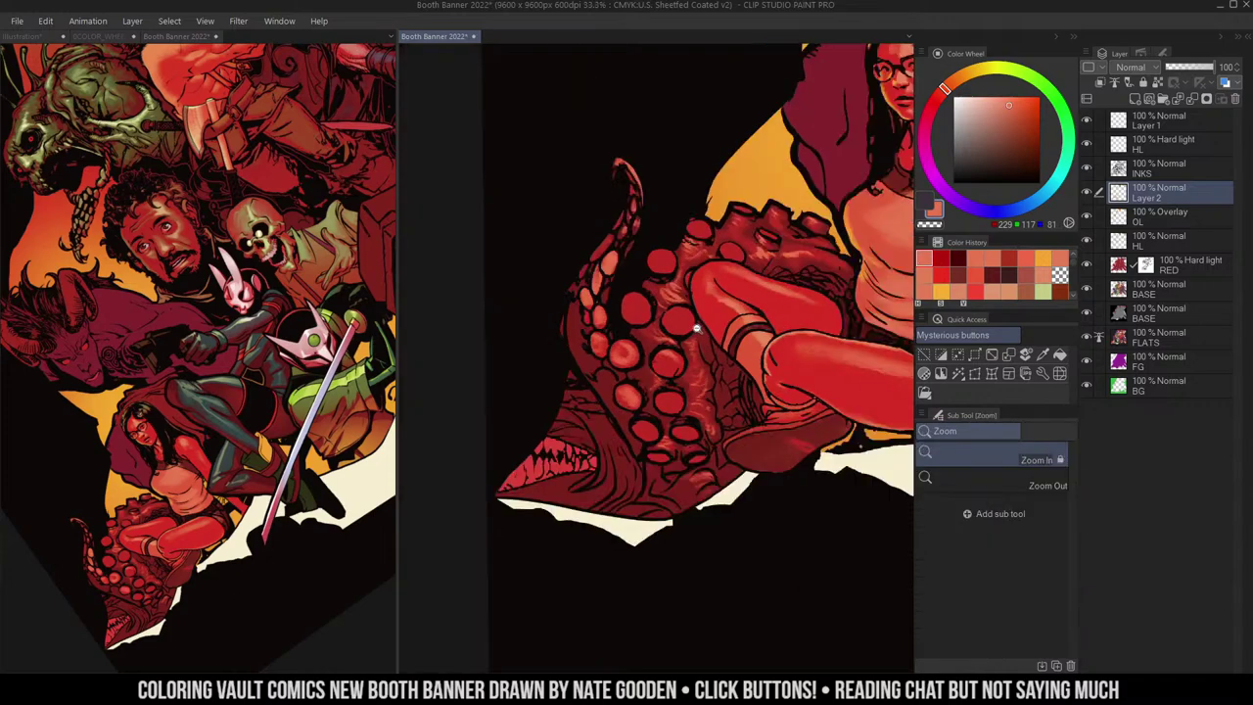
pyautogui.keyDown('alt'); pyautogui.click(699, 325); pyautogui.keyUp('alt')
pyautogui.moveTo(697, 360)
pyautogui.mouseDown()
pyautogui.moveTo(668, 343)
pyautogui.moveTo(615, 374)
pyautogui.mouseUp()
pyautogui.keyDown('ctrl'); pyautogui.click(655, 353); pyautogui.keyUp('ctrl')
pyautogui.press('c')
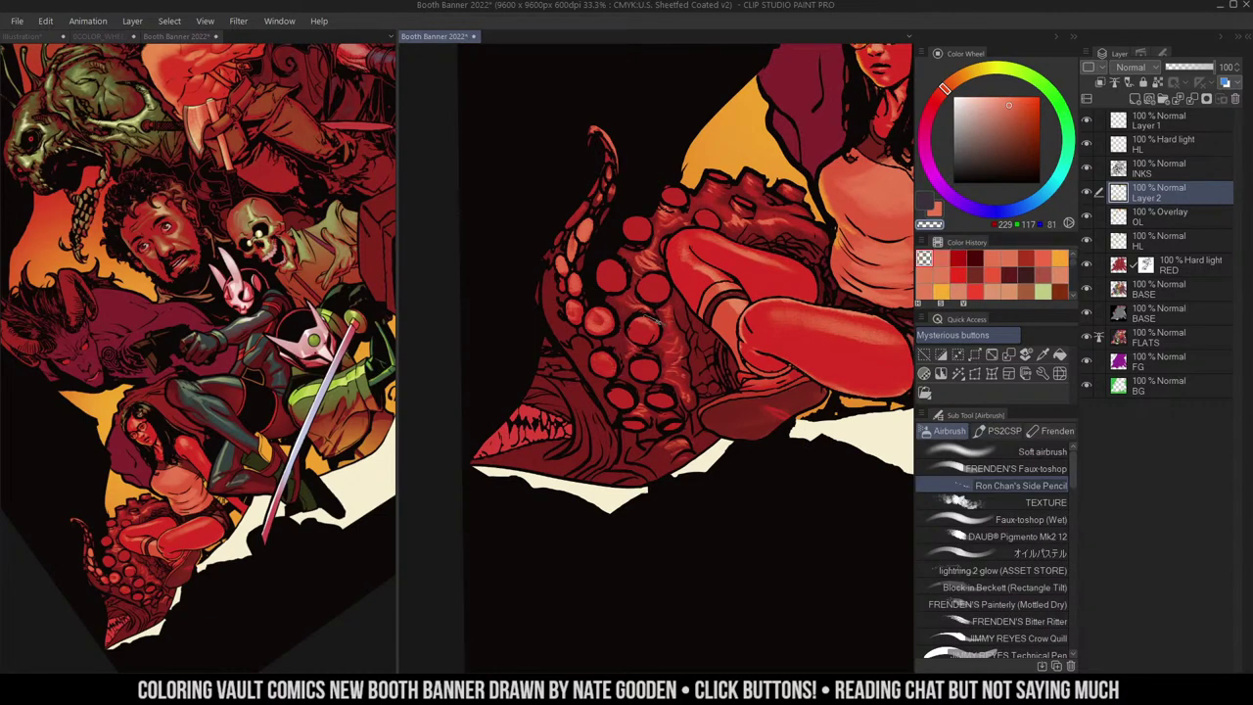
pyautogui.press('c')
pyautogui.moveTo(643, 326); pyautogui.dragTo(650, 335)
# - Add salmon highlights to the upper large suckers beside and above the woman's bent knee
pyautogui.hotkey('ctrl', 'space')
pyautogui.click(639, 264)
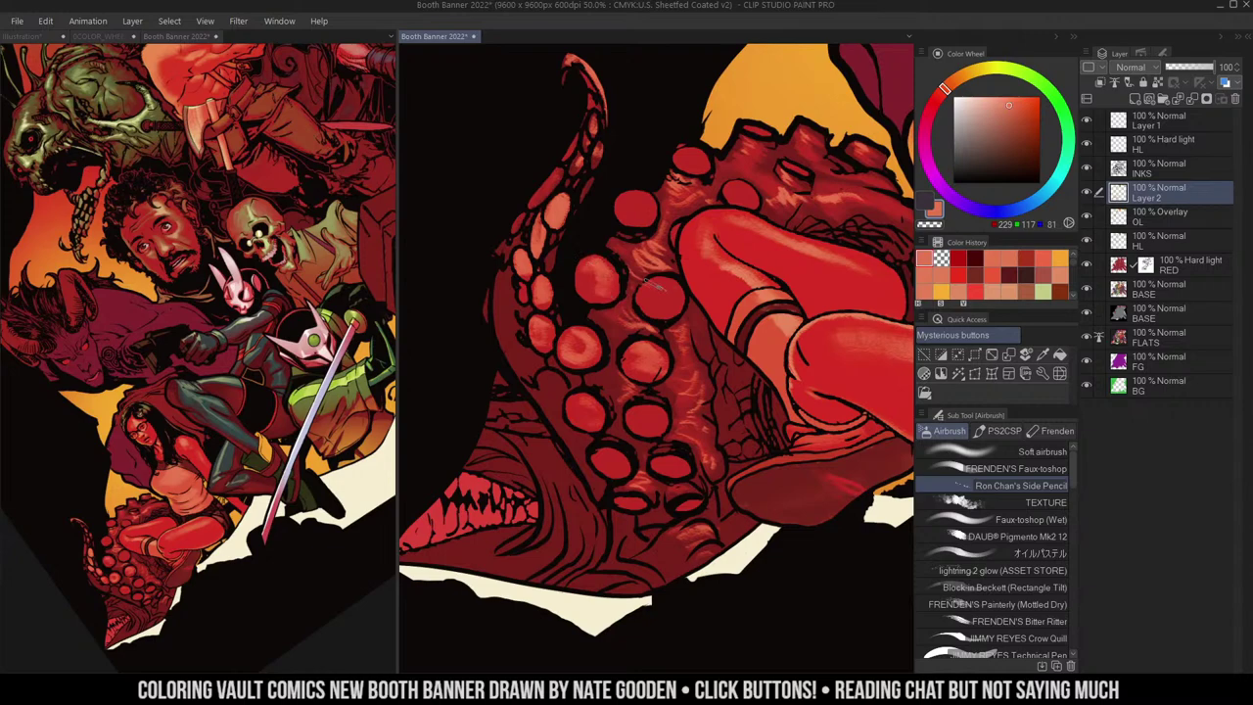
pyautogui.moveTo(644, 279); pyautogui.dragTo(667, 307)
pyautogui.moveTo(697, 173); pyautogui.dragTo(672, 154)
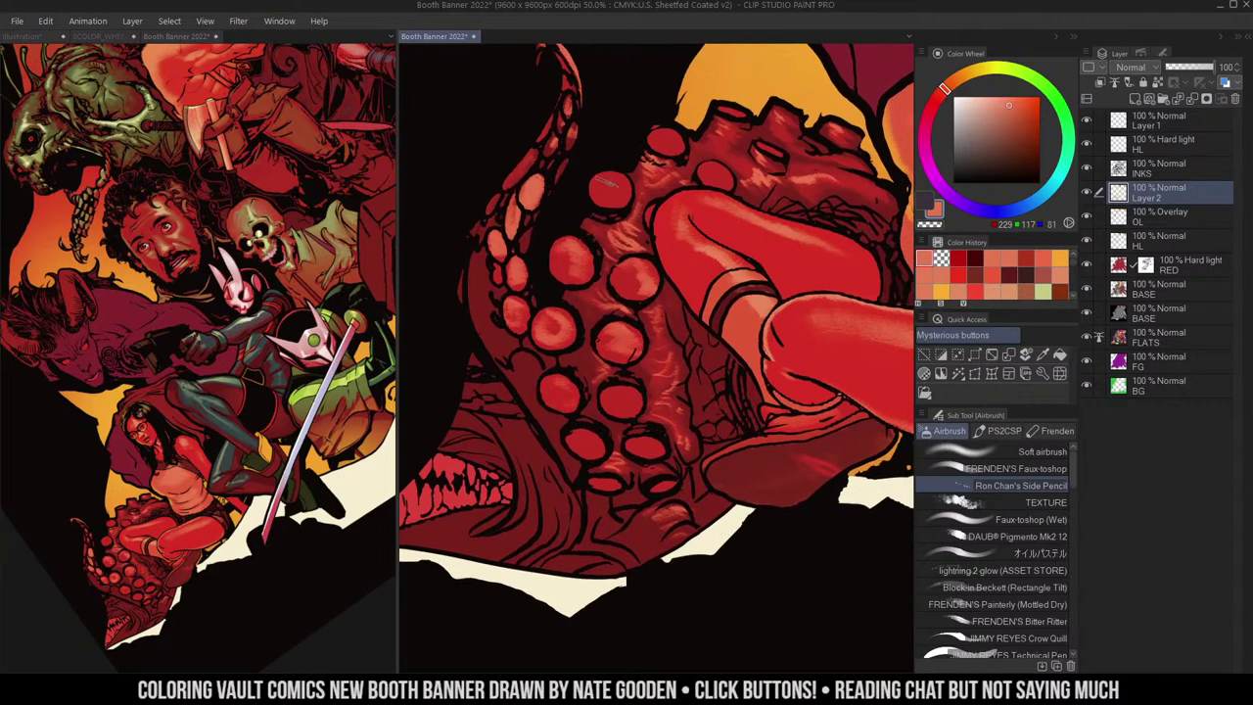
pyautogui.moveTo(601, 183)
pyautogui.mouseDown()
pyautogui.moveTo(627, 183)
pyautogui.moveTo(615, 203)
pyautogui.mouseUp()
pyautogui.moveTo(660, 134); pyautogui.dragTo(674, 149)
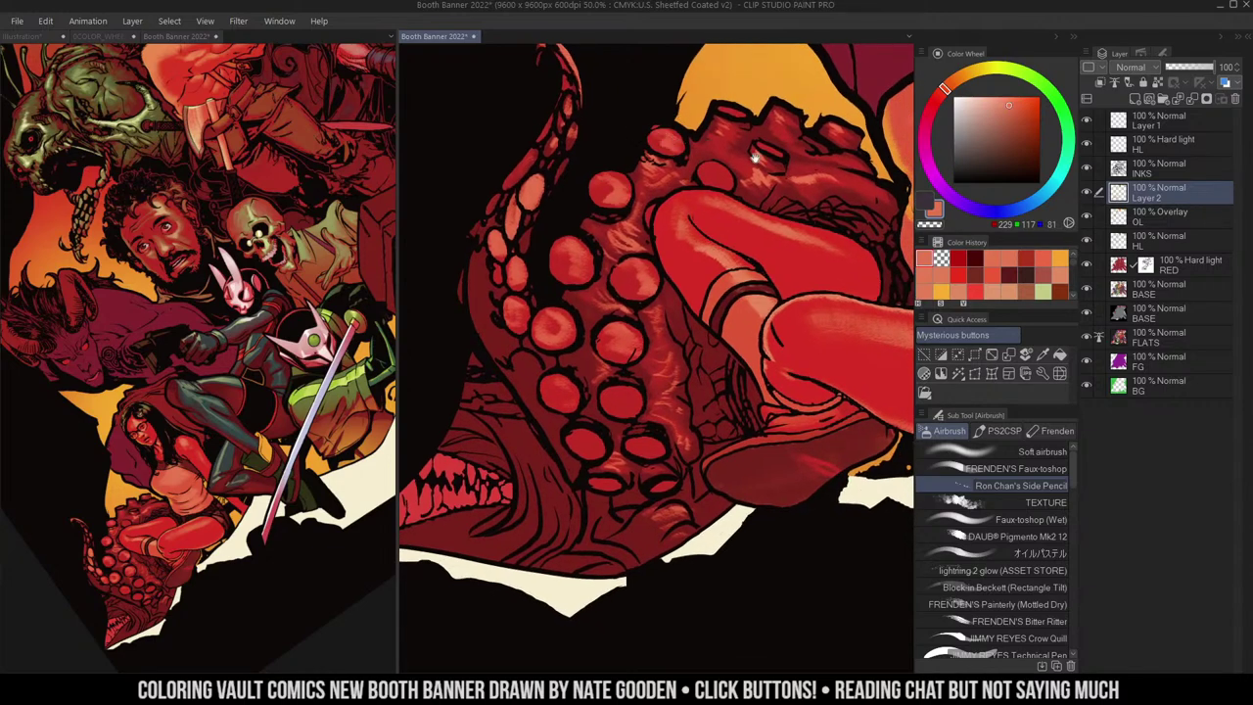
pyautogui.moveTo(755, 157); pyautogui.dragTo(705, 156)
pyautogui.moveTo(672, 169)
pyautogui.mouseDown()
pyautogui.moveTo(692, 147)
pyautogui.moveTo(670, 102)
pyautogui.moveTo(736, 154)
pyautogui.mouseUp()
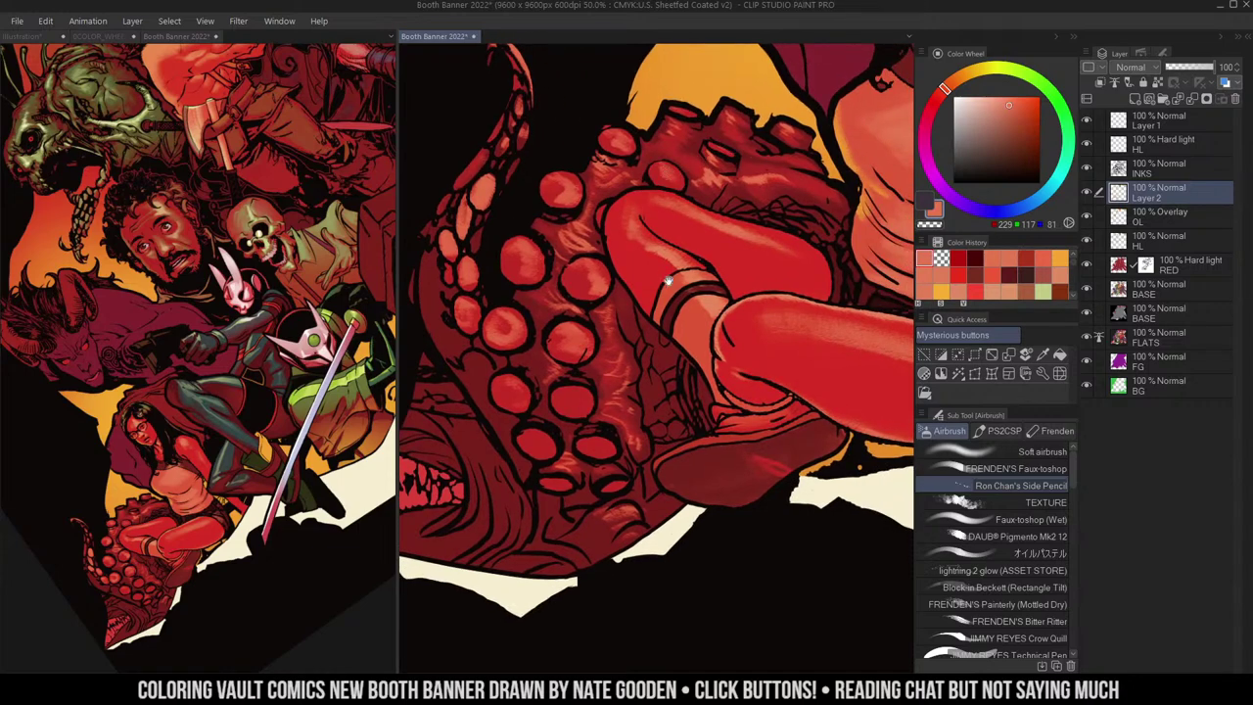
# - Sample the tentacle's dark red (RGB 123, 12, 14) and model the lower large suckers down to the flattened ones near the shoe
pyautogui.moveTo(667, 281); pyautogui.dragTo(693, 242)
pyautogui.keyDown('alt'); pyautogui.click(554, 306); pyautogui.keyUp('alt')
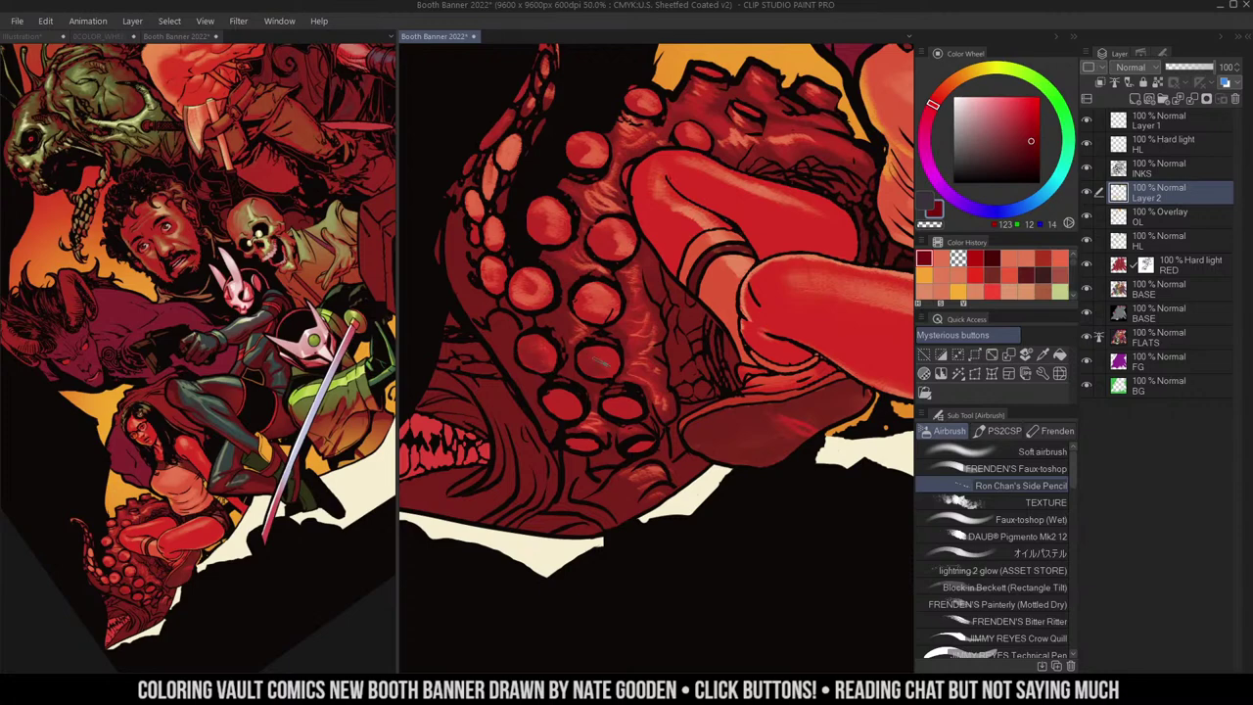
pyautogui.moveTo(522, 299); pyautogui.dragTo(565, 311)
pyautogui.moveTo(566, 395)
pyautogui.mouseDown()
pyautogui.moveTo(553, 407)
pyautogui.moveTo(634, 412)
pyautogui.mouseUp()
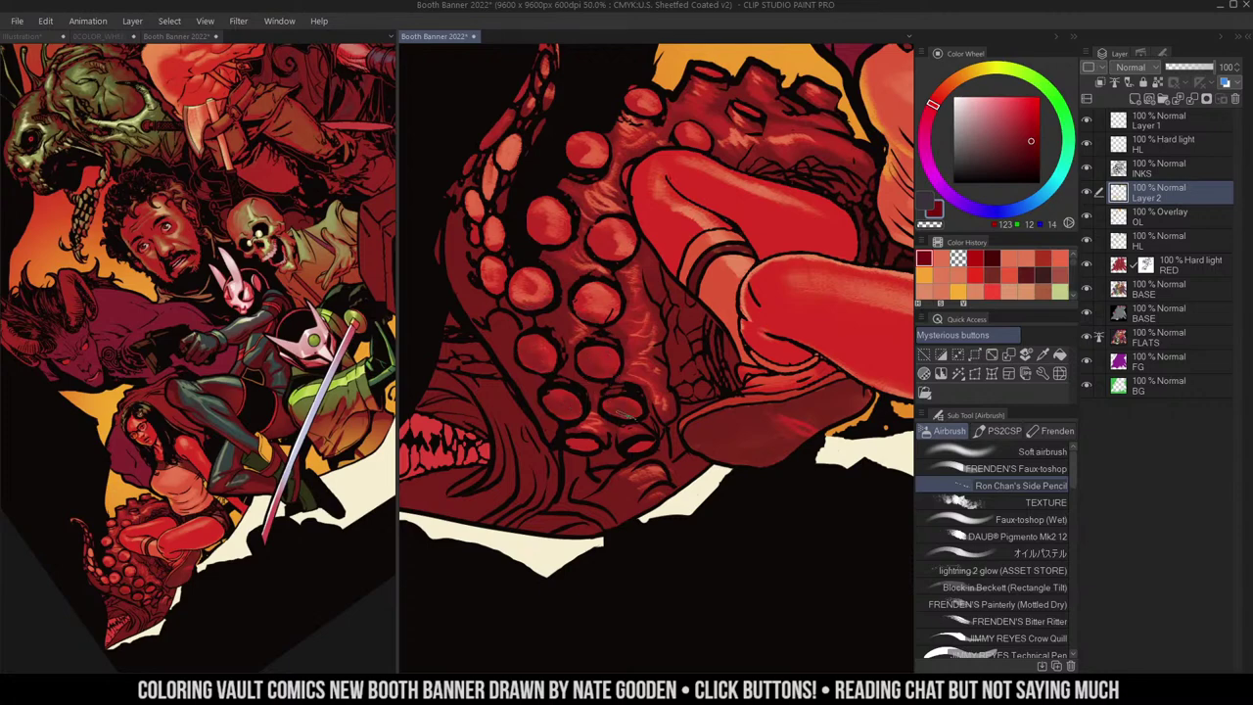
pyautogui.moveTo(570, 442); pyautogui.dragTo(654, 453)
# - Sample a highlighted sucker's salmon (RGB 224, 105, 74) and strengthen the highlights on the upper suckers around the knee
pyautogui.keyDown('alt'); pyautogui.click(621, 238); pyautogui.keyUp('alt')
pyautogui.moveTo(647, 196); pyautogui.dragTo(630, 217)
pyautogui.moveTo(684, 143)
pyautogui.mouseDown()
pyautogui.moveTo(662, 159)
pyautogui.moveTo(693, 160)
pyautogui.mouseUp()
pyautogui.moveTo(635, 109)
pyautogui.mouseDown()
pyautogui.moveTo(619, 127)
pyautogui.moveTo(639, 125)
pyautogui.mouseUp()
# - Sample the background orange, lighten it to a pale orange (RGB 238, 192, 131) and highlight the two suckers above the knee
pyautogui.moveTo(741, 172); pyautogui.dragTo(642, 220)
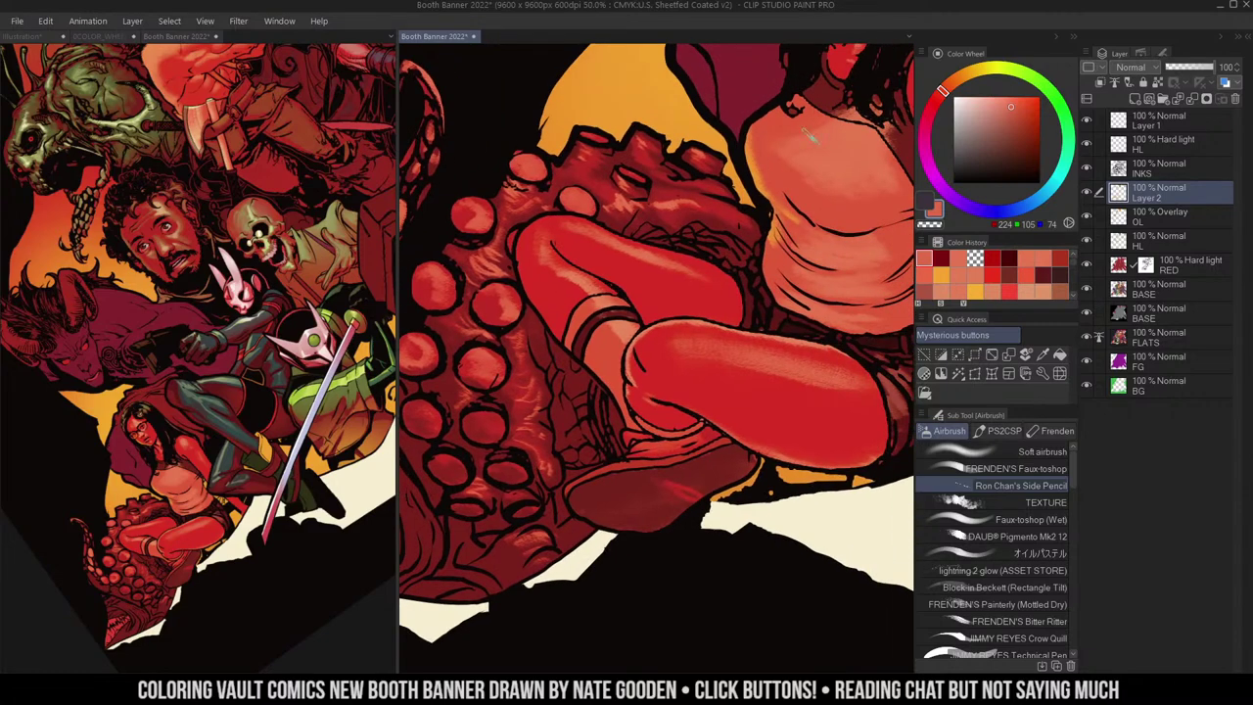
pyautogui.click(991, 105)
pyautogui.keyDown('alt'); pyautogui.click(587, 186); pyautogui.keyUp('alt')
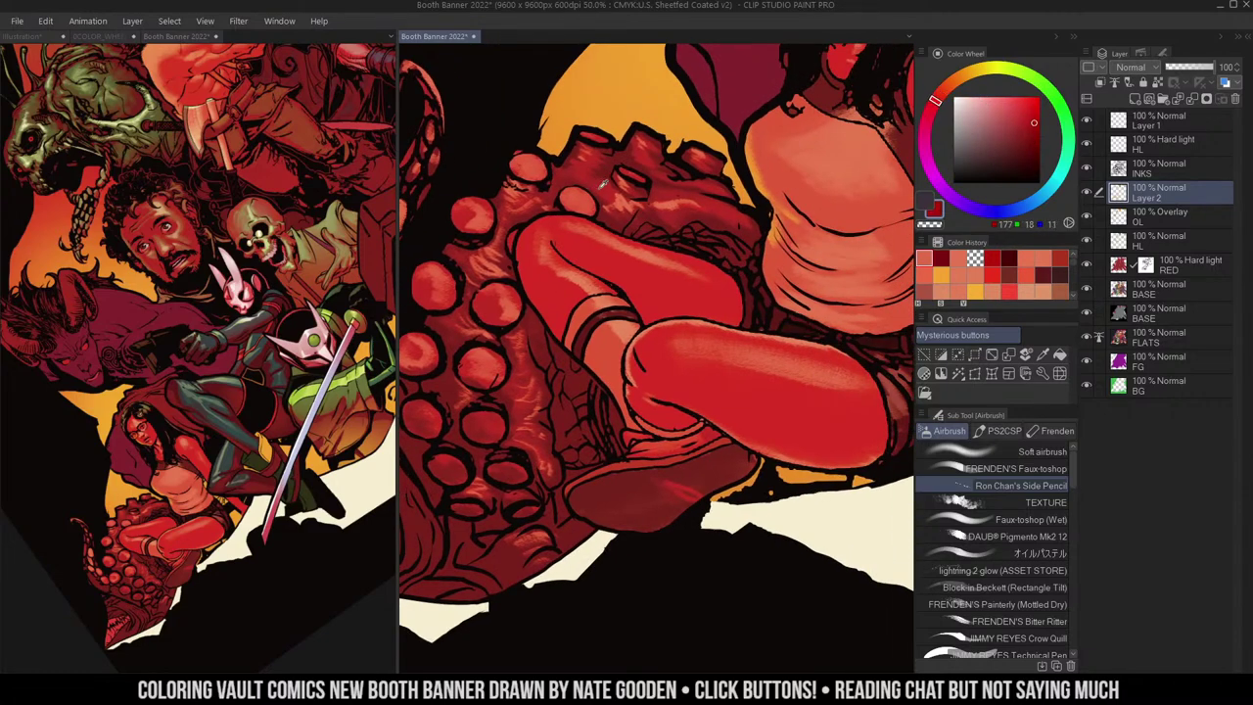
pyautogui.click(964, 78)
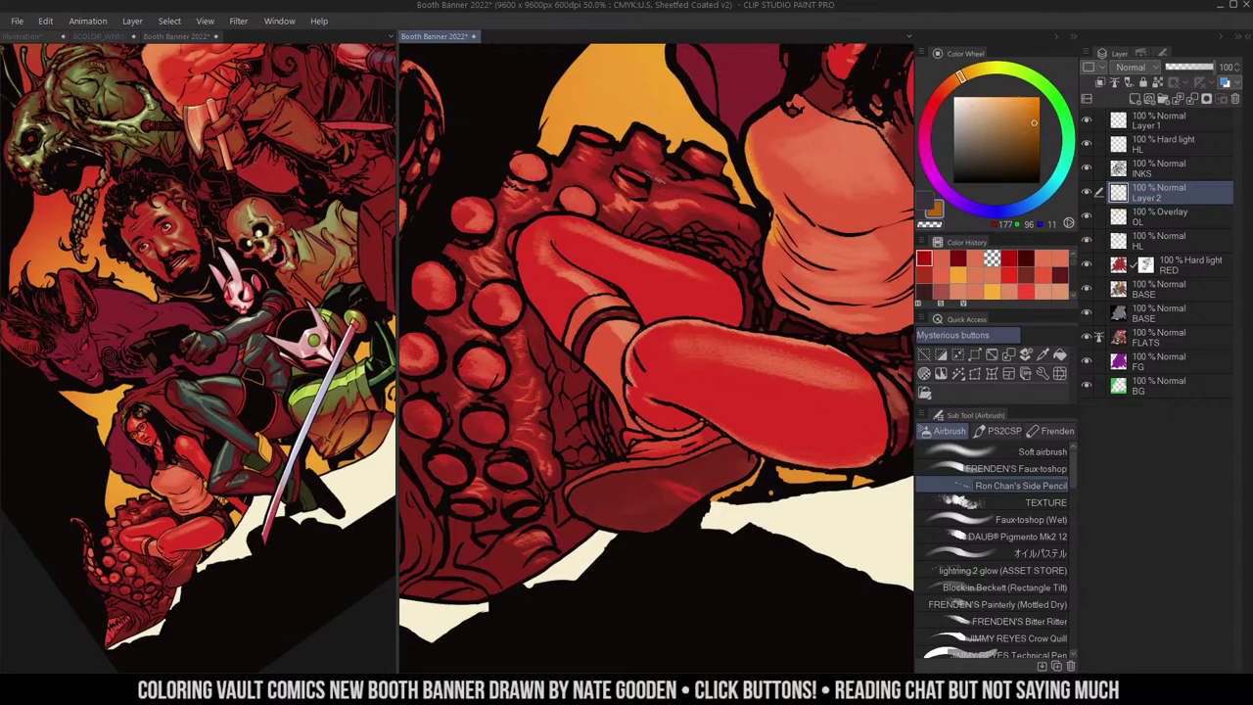
pyautogui.keyDown('alt'); pyautogui.click(689, 117); pyautogui.keyUp('alt')
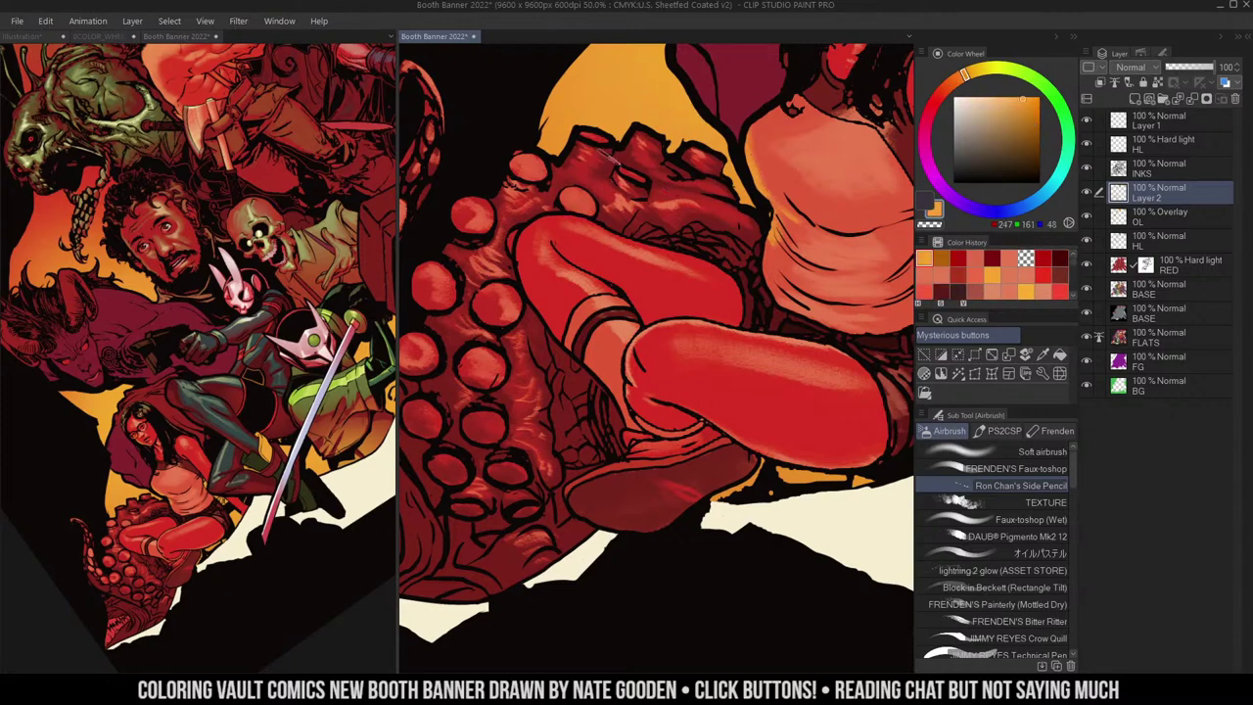
pyautogui.click(992, 101)
pyautogui.moveTo(568, 194)
pyautogui.mouseDown()
pyautogui.moveTo(565, 215)
pyautogui.moveTo(585, 212)
pyautogui.mouseUp()
pyautogui.moveTo(521, 159); pyautogui.dragTo(536, 170)
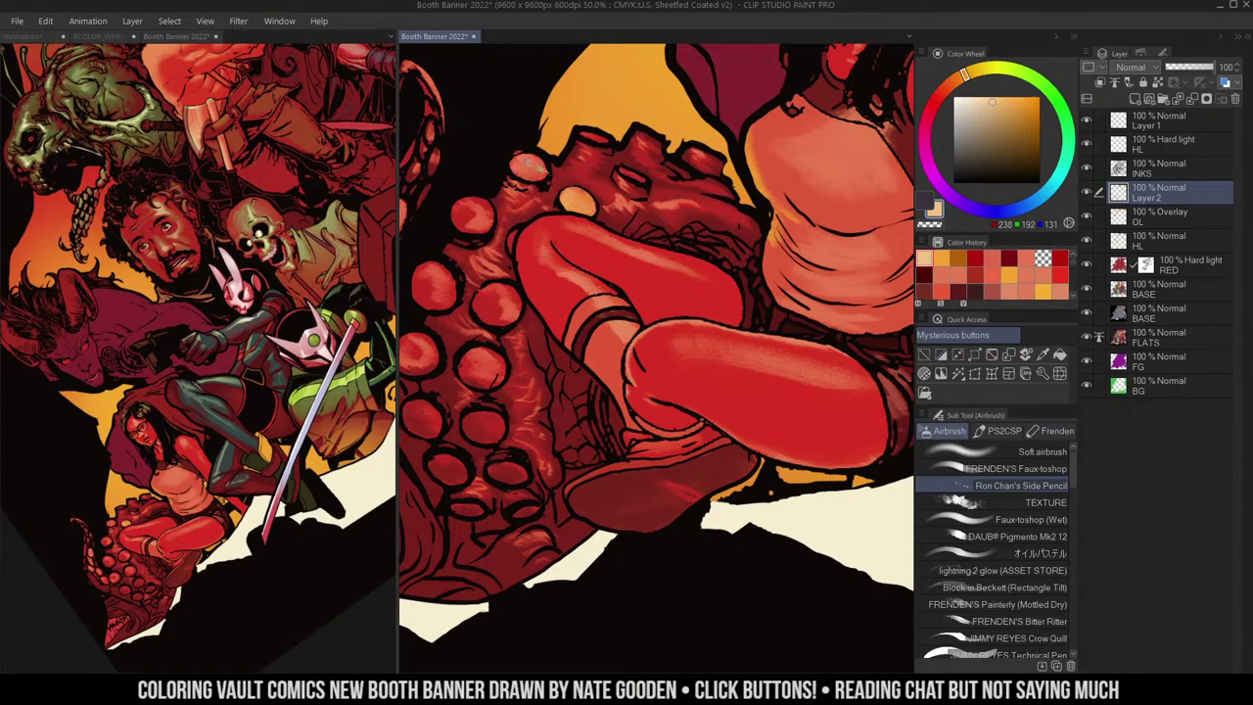
# - Sample an orange from the highlighted sucker and paint warm highlights on the large suckers beside the woman's knee
pyautogui.keyDown('alt'); pyautogui.click(575, 190); pyautogui.keyUp('alt')
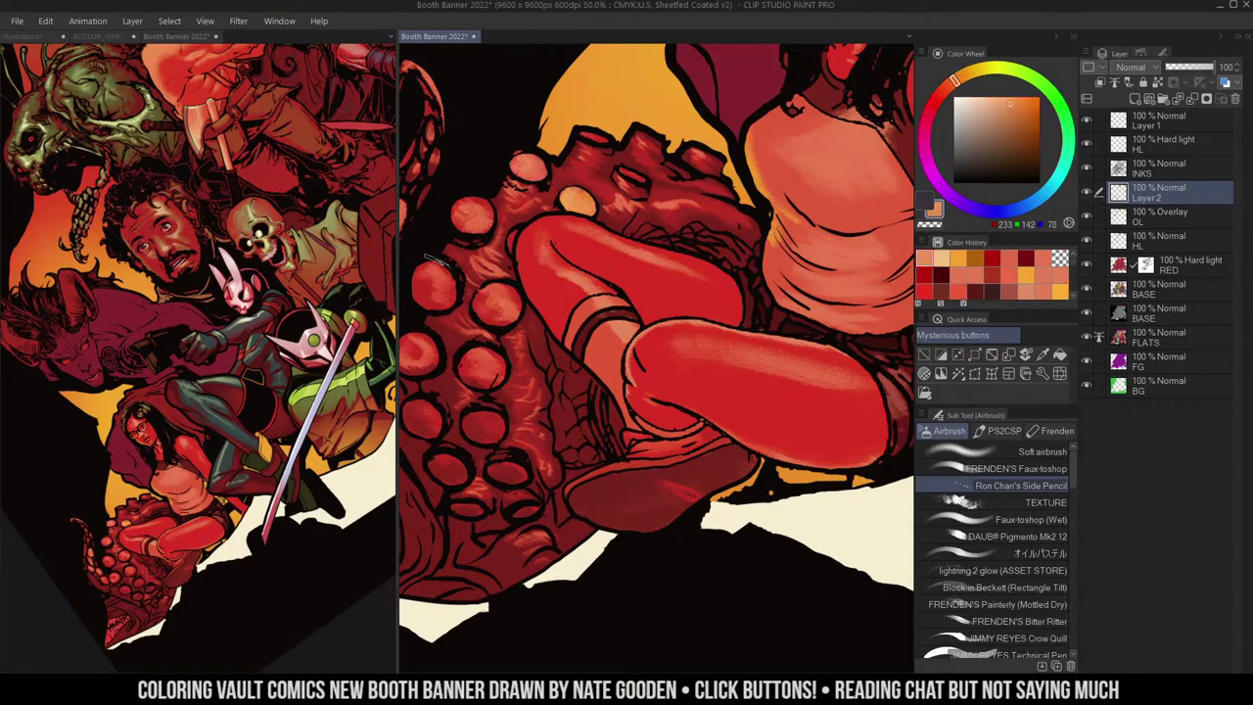
pyautogui.keyDown('alt'); pyautogui.click(709, 213); pyautogui.keyUp('alt')
pyautogui.keyDown('alt'); pyautogui.click(698, 231); pyautogui.keyUp('alt')
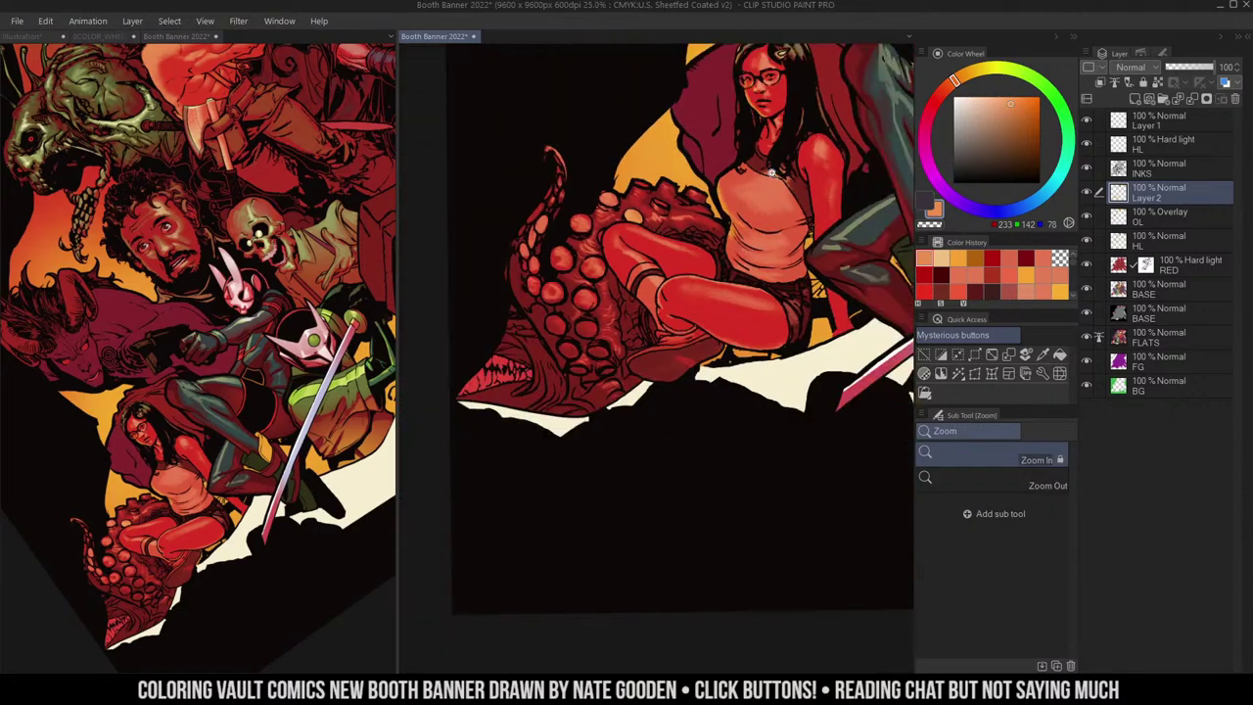
pyautogui.keyDown('ctrl'); pyautogui.click(646, 252); pyautogui.keyUp('ctrl')
pyautogui.press('b')
pyautogui.moveTo(574, 205); pyautogui.dragTo(562, 216)
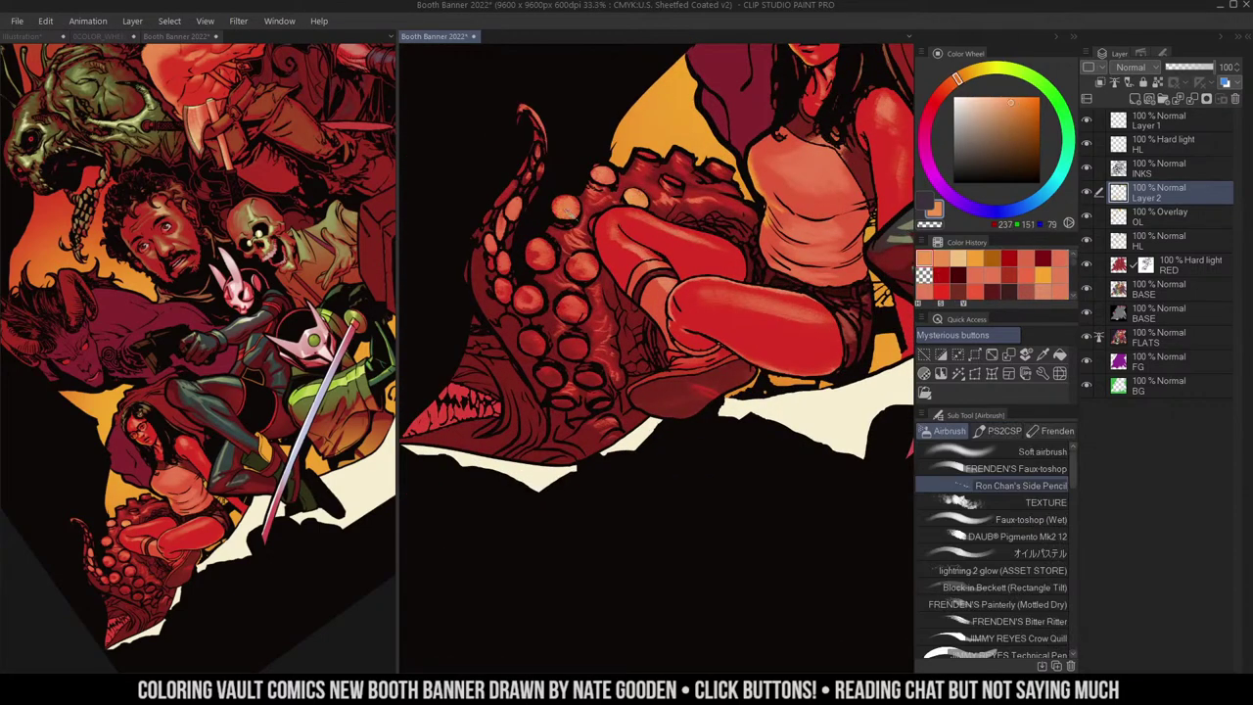
pyautogui.moveTo(576, 258)
pyautogui.mouseDown()
pyautogui.moveTo(595, 271)
pyautogui.moveTo(554, 253)
pyautogui.mouseUp()
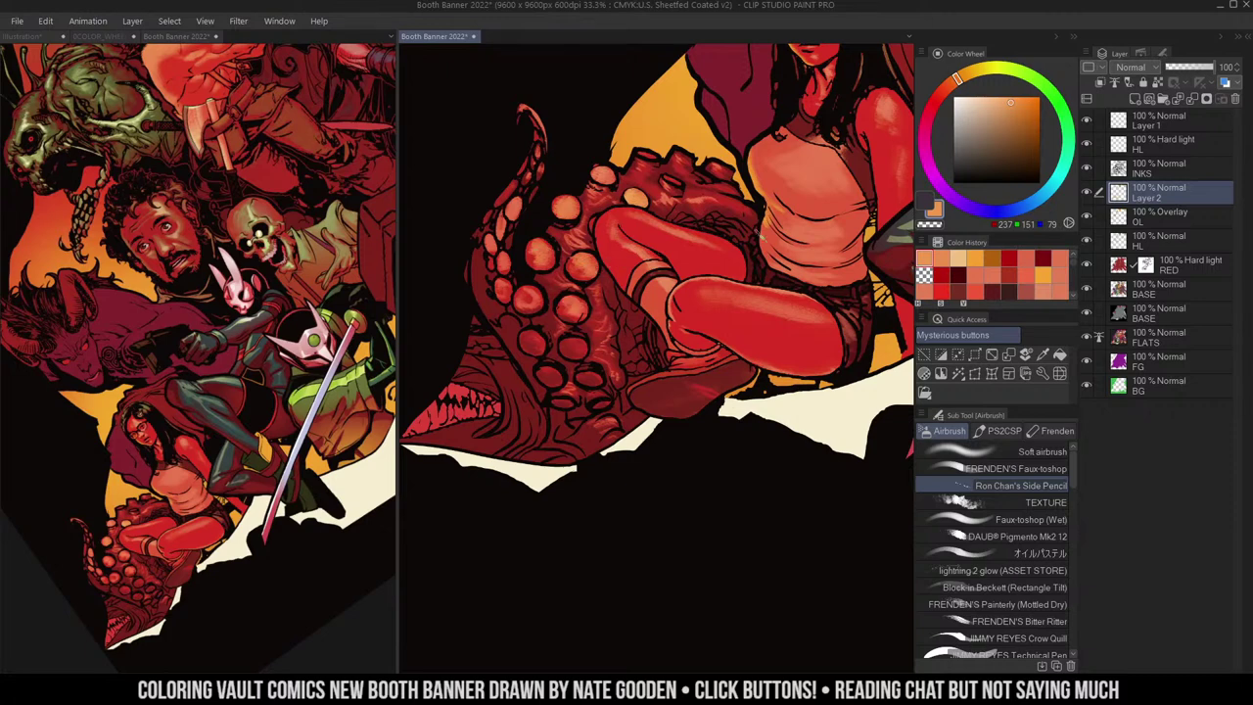
# - Sample the woman's arm red (RGB 237, 48, 27), paint it over the lower suckers and clear the selection
pyautogui.keyDown('alt'); pyautogui.click(886, 139); pyautogui.keyUp('alt')
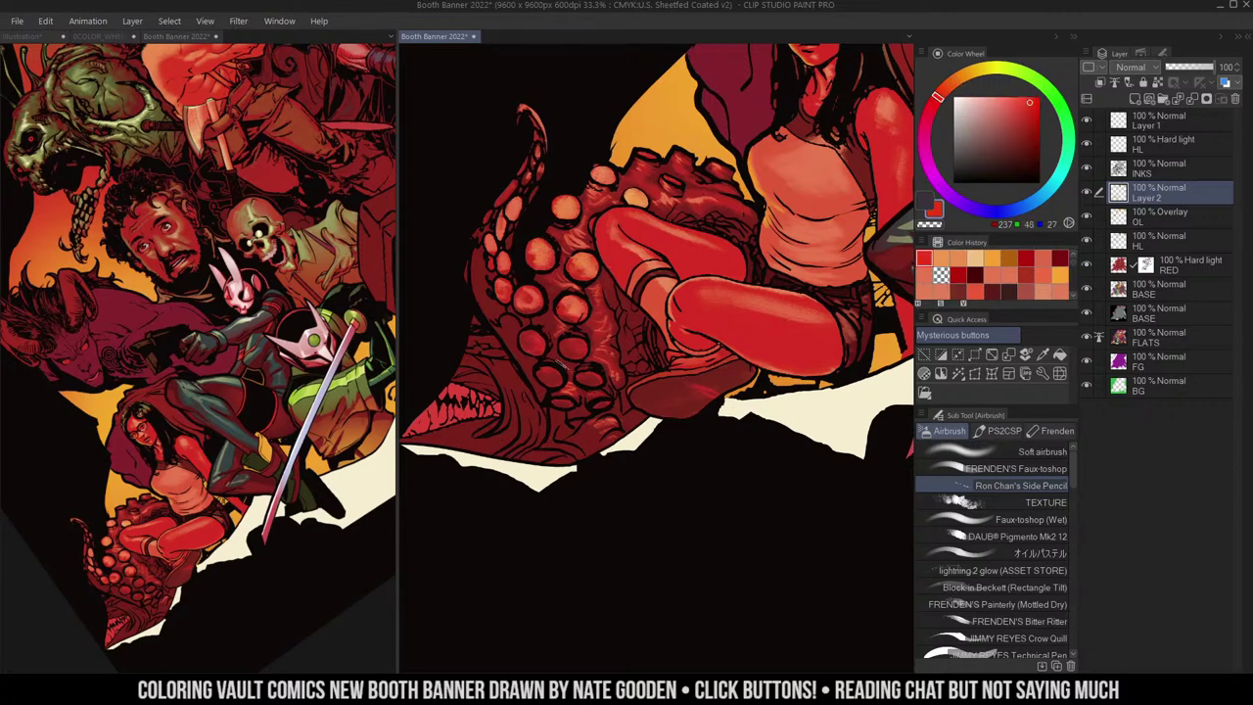
pyautogui.moveTo(543, 375); pyautogui.dragTo(592, 383)
pyautogui.hotkey('ctrl', 'd')
# - Paint red (RGB 237, 48, 27) light along the tentacle's outer edge and over the creature's head around its toothed mouth
pyautogui.press('w')
pyautogui.moveTo(541, 171); pyautogui.dragTo(575, 145)
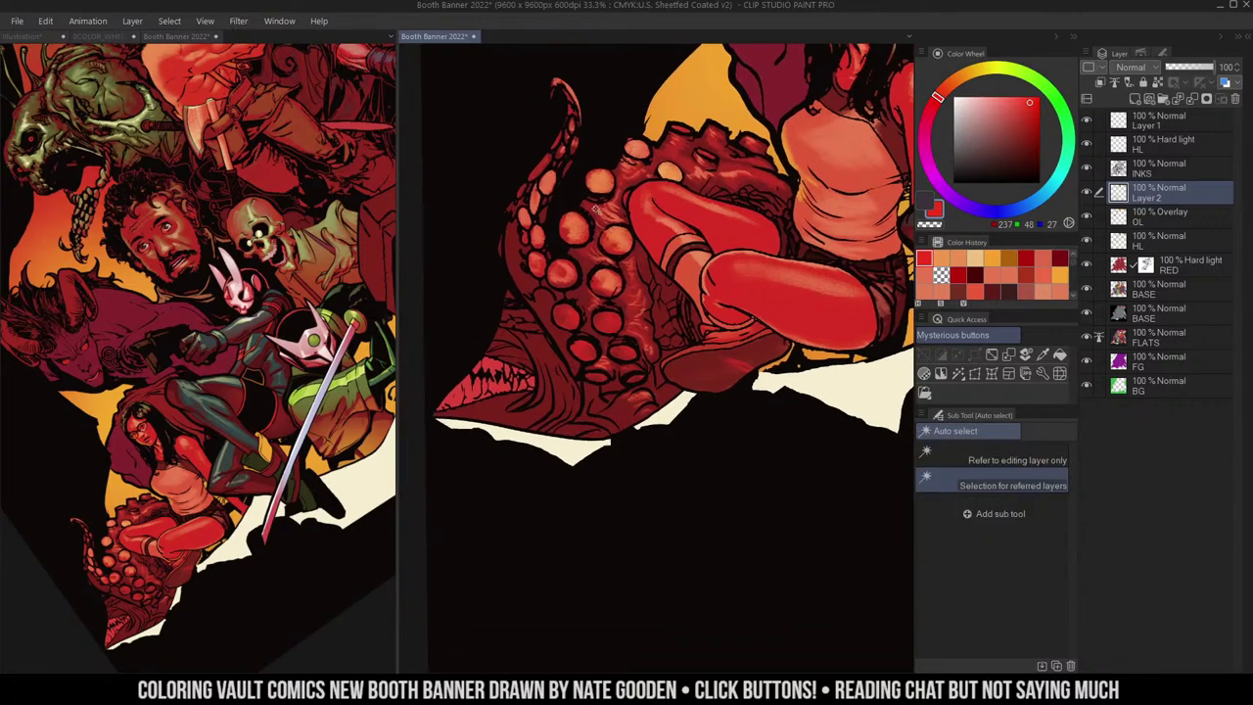
pyautogui.scroll(1, 596, 207)
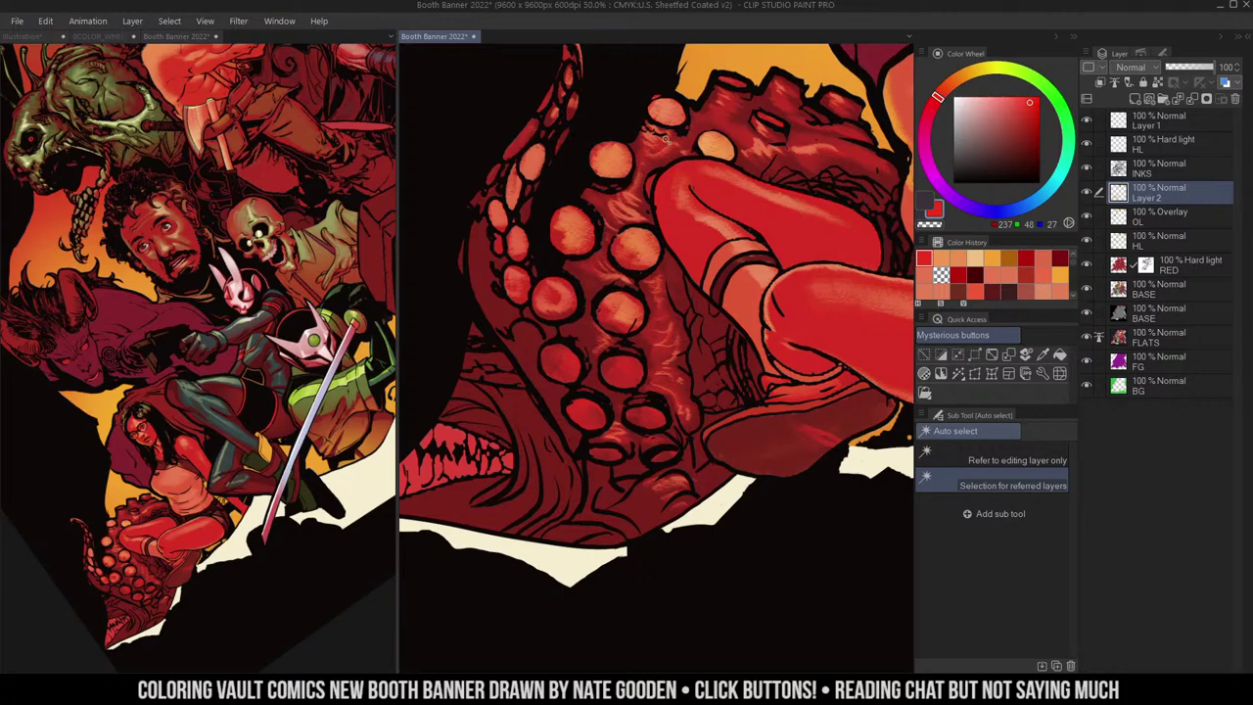
pyautogui.press('b')
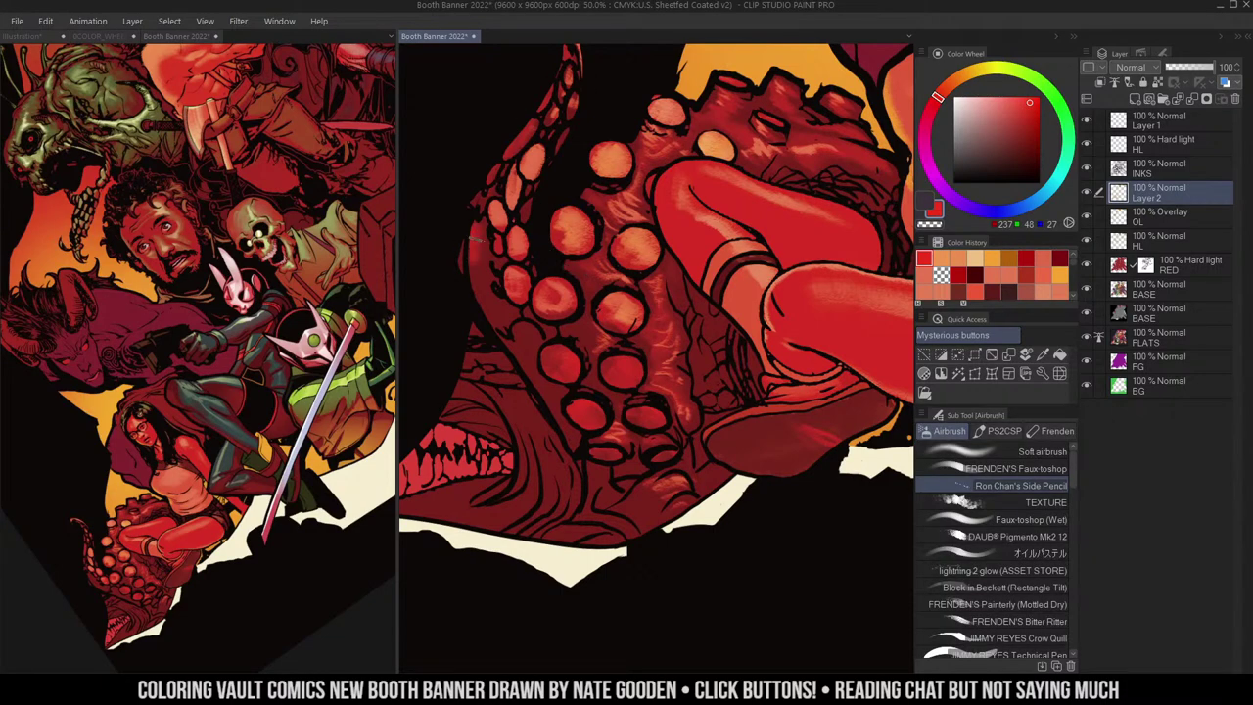
pyautogui.moveTo(476, 238)
pyautogui.mouseDown()
pyautogui.moveTo(491, 315)
pyautogui.moveTo(578, 450)
pyautogui.mouseUp()
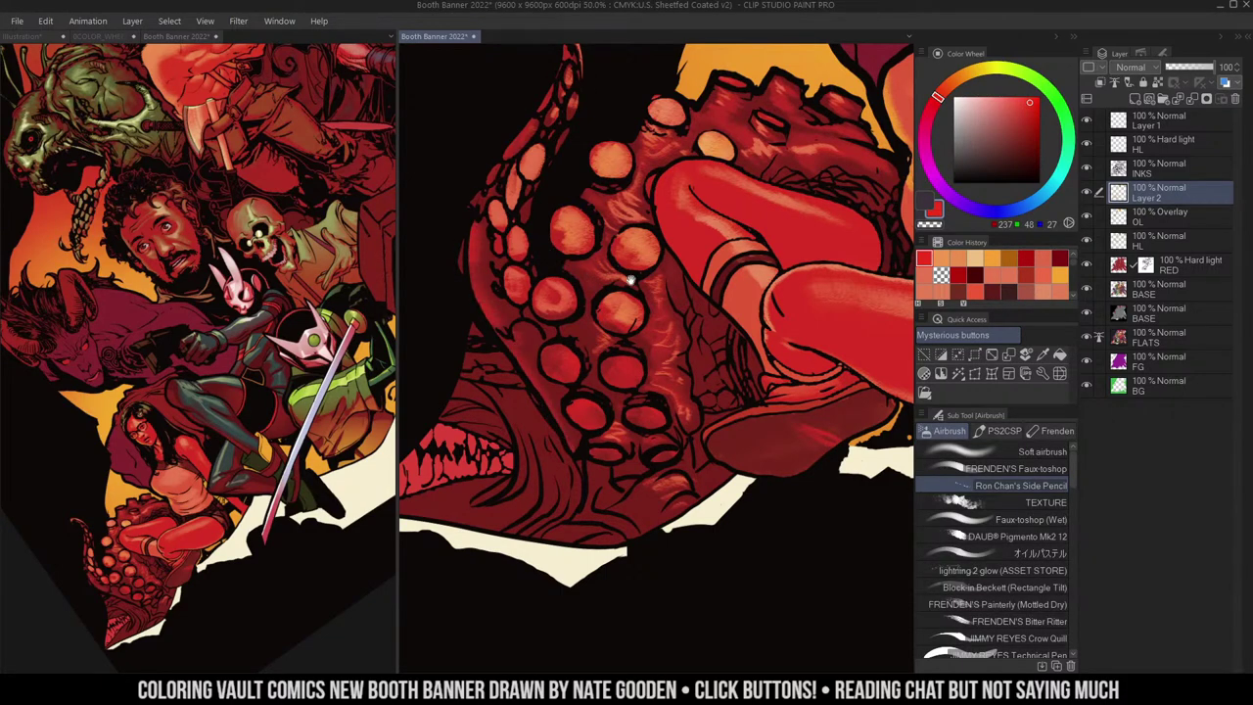
pyautogui.moveTo(630, 280); pyautogui.dragTo(640, 229)
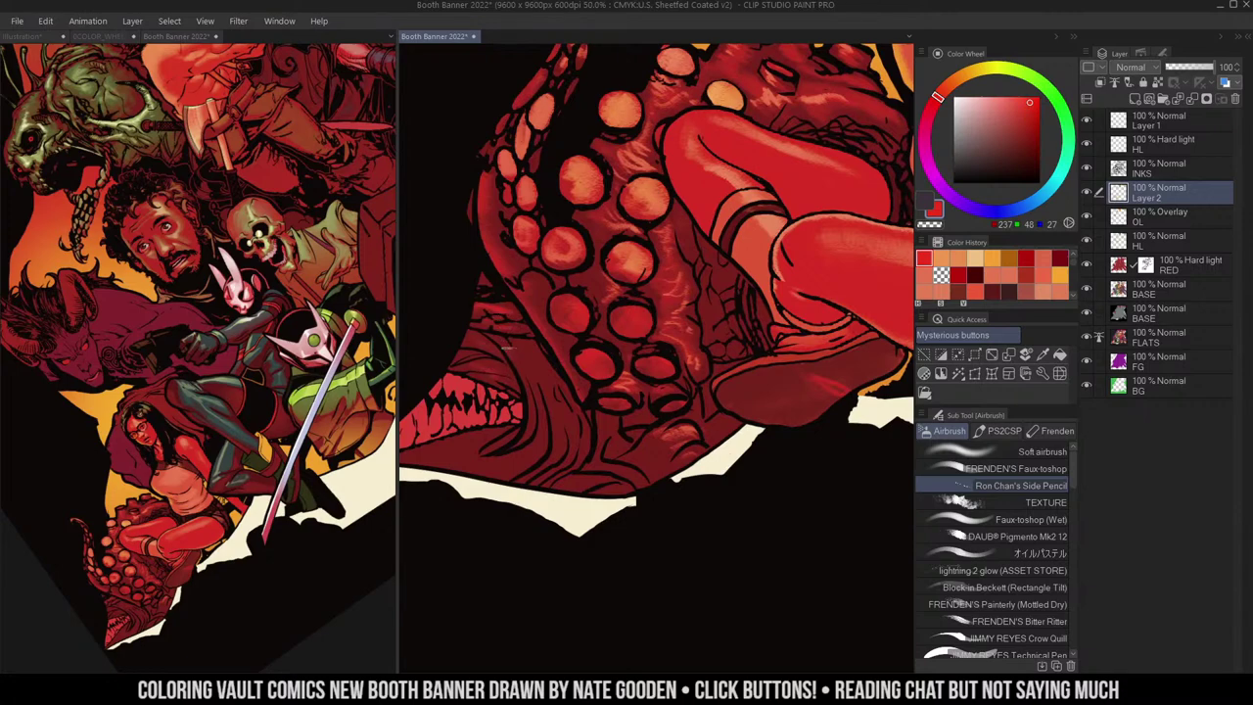
pyautogui.moveTo(537, 357); pyautogui.dragTo(572, 244)
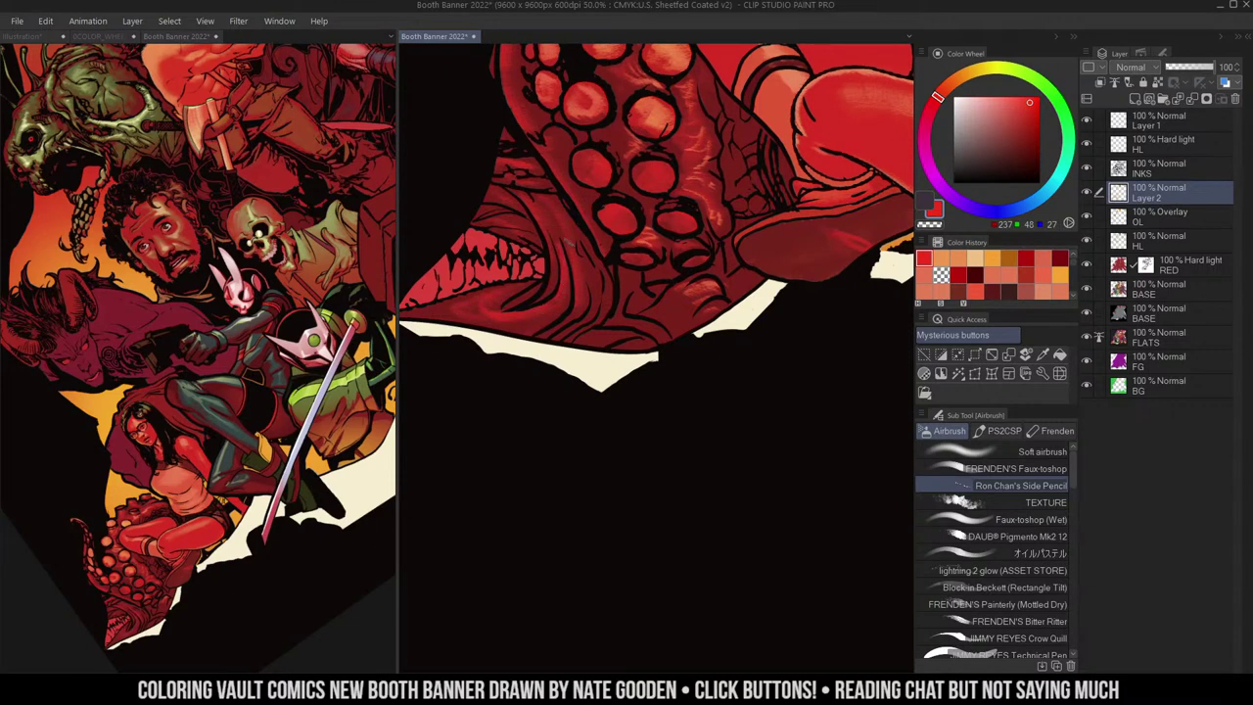
pyautogui.moveTo(673, 235); pyautogui.dragTo(675, 320)
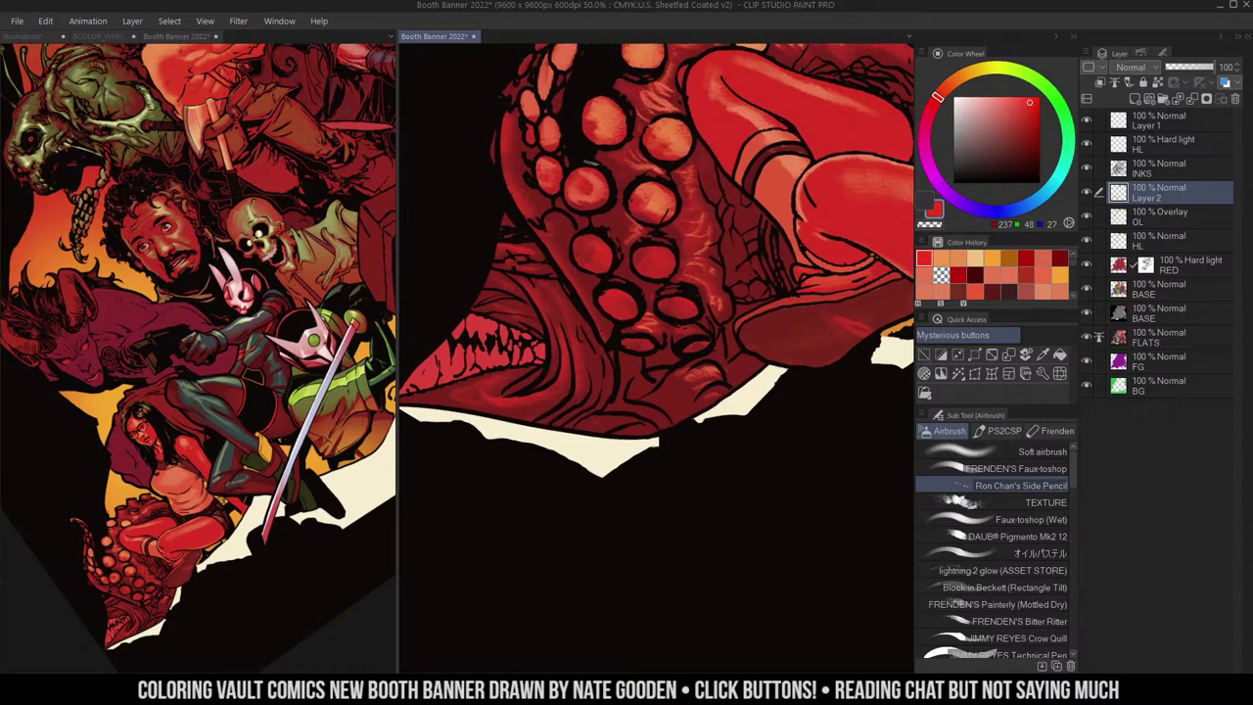
# - Sample salmon (RGB 221, 109, 76) from a large sucker and highlight the skin folds above, beside and below the creature's mouth
pyautogui.press('r')
pyautogui.moveTo(752, 220)
pyautogui.mouseDown()
pyautogui.moveTo(715, 200)
pyautogui.moveTo(756, 212)
pyautogui.mouseUp()
pyautogui.keyDown('alt'); pyautogui.click(662, 134); pyautogui.keyUp('alt')
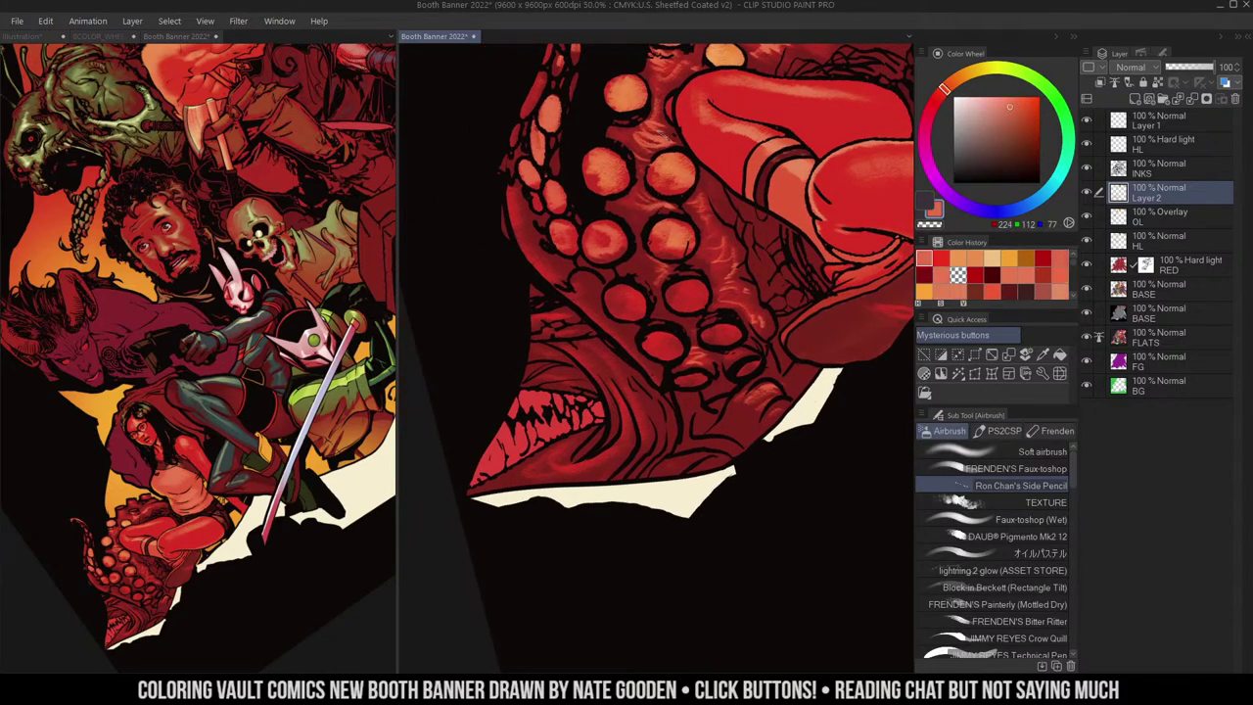
pyautogui.keyDown('alt'); pyautogui.click(666, 140); pyautogui.keyUp('alt')
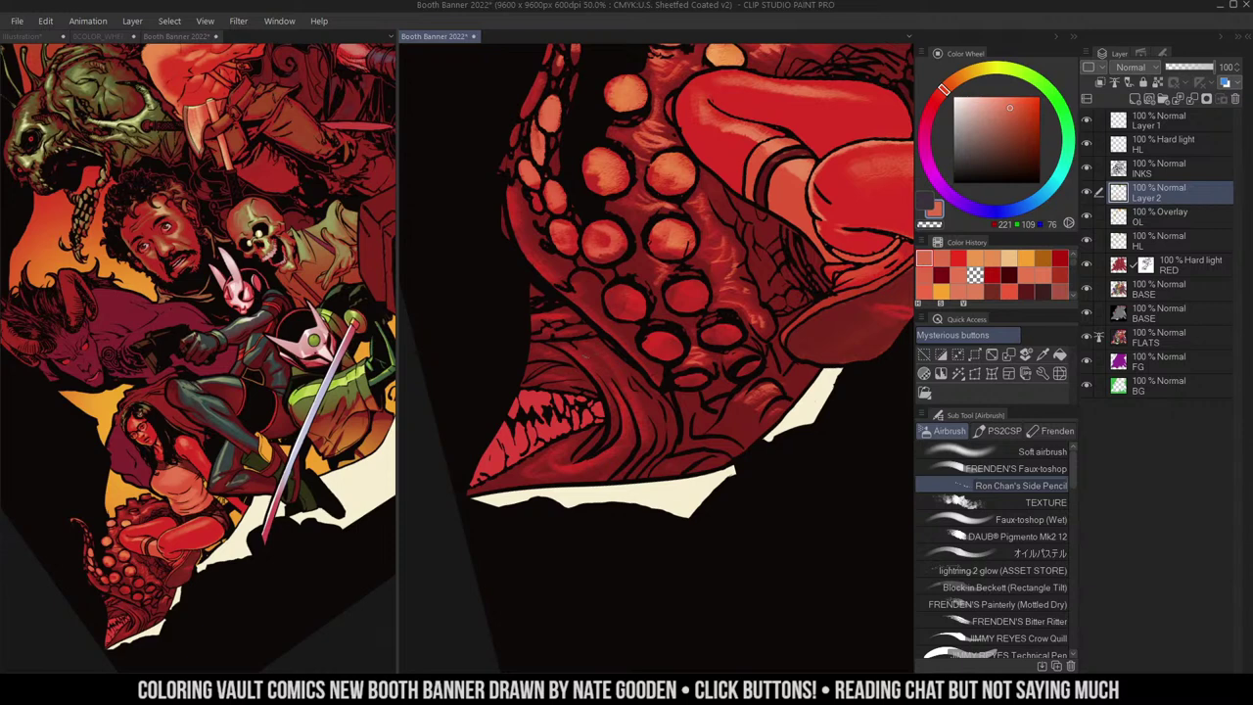
pyautogui.moveTo(570, 349)
pyautogui.mouseDown()
pyautogui.moveTo(589, 366)
pyautogui.moveTo(604, 361)
pyautogui.mouseUp()
pyautogui.moveTo(618, 394)
pyautogui.mouseDown()
pyautogui.moveTo(628, 434)
pyautogui.moveTo(607, 469)
pyautogui.moveTo(550, 452)
pyautogui.mouseUp()
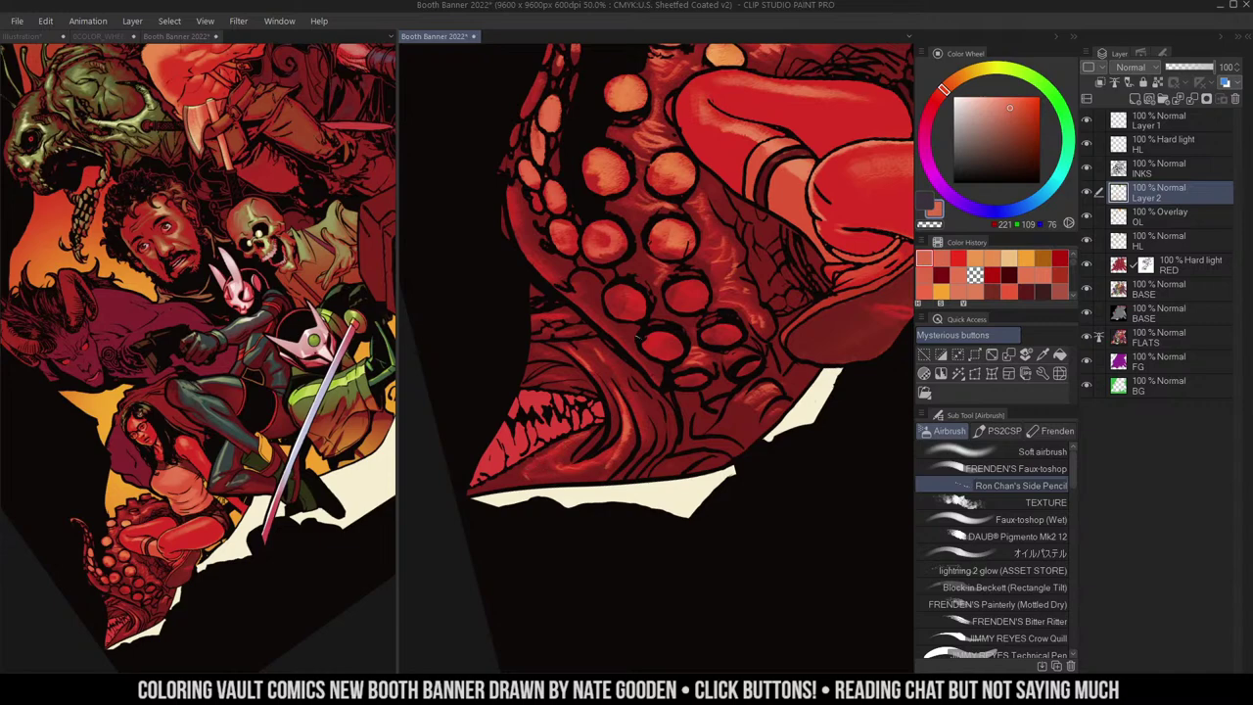
pyautogui.moveTo(633, 372)
pyautogui.mouseDown()
pyautogui.moveTo(648, 387)
pyautogui.moveTo(636, 407)
pyautogui.mouseUp()
# - Return to the bright red (RGB 237, 48, 27) and paint it over the folds behind the creature's mouth and the lowest tentacle coil
pyautogui.keyDown('alt'); pyautogui.click(529, 194); pyautogui.keyUp('alt')
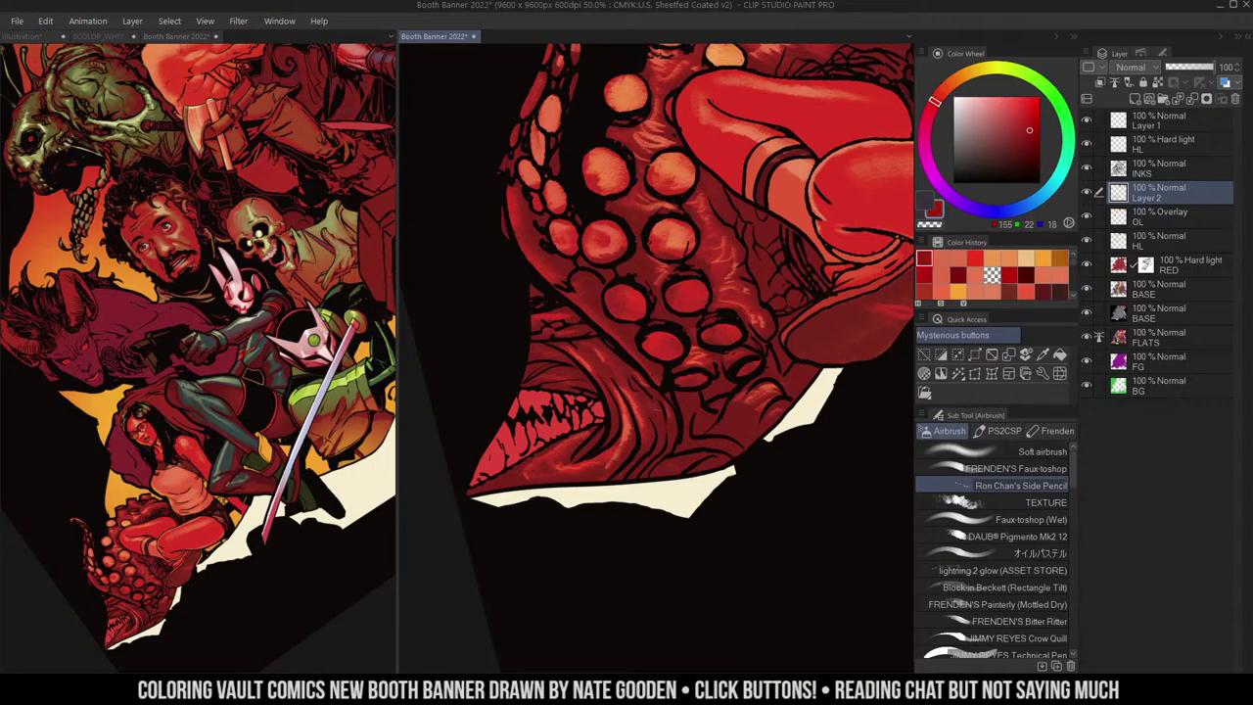
pyautogui.click(974, 259)
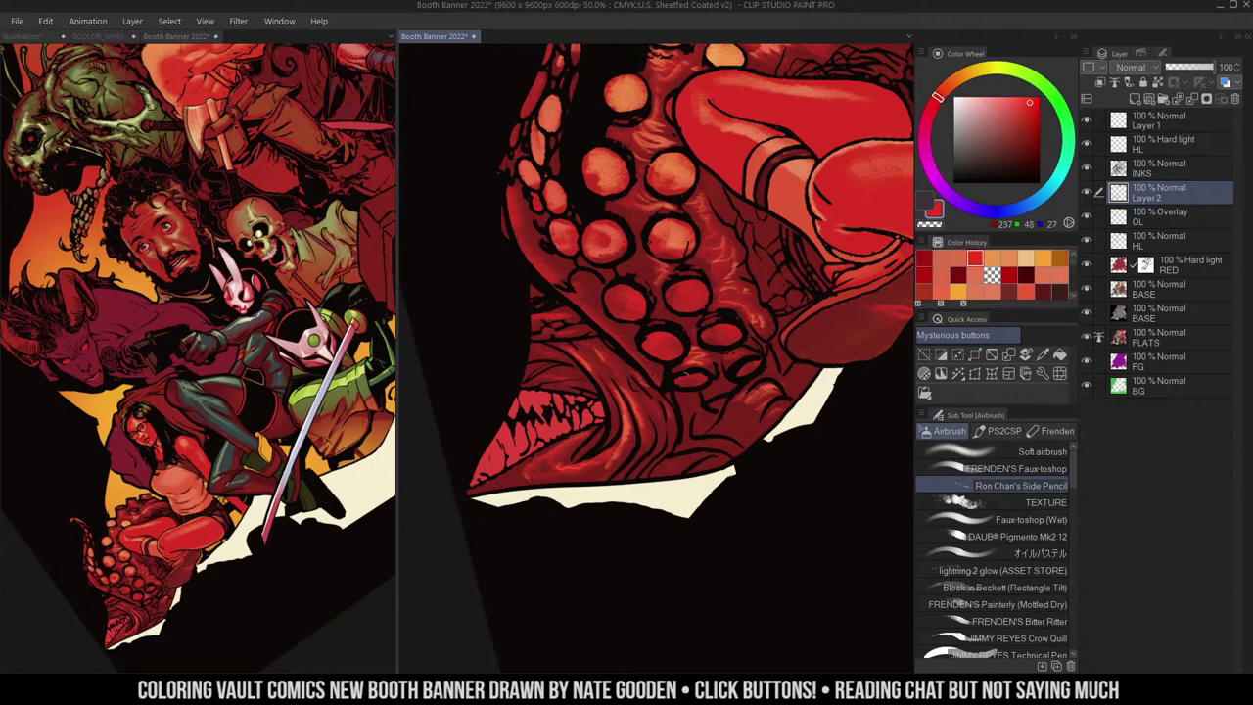
pyautogui.moveTo(663, 423); pyautogui.dragTo(649, 450)
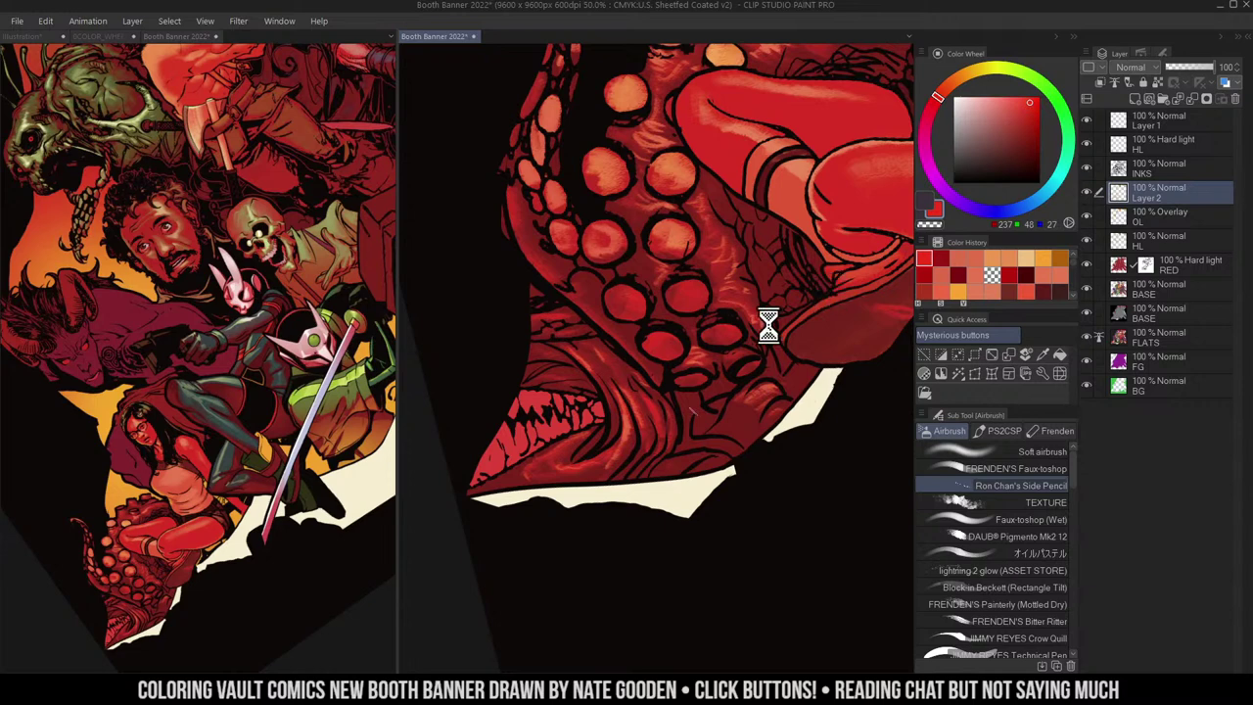
pyautogui.moveTo(683, 441)
pyautogui.mouseDown()
pyautogui.moveTo(729, 446)
pyautogui.moveTo(748, 423)
pyautogui.mouseUp()
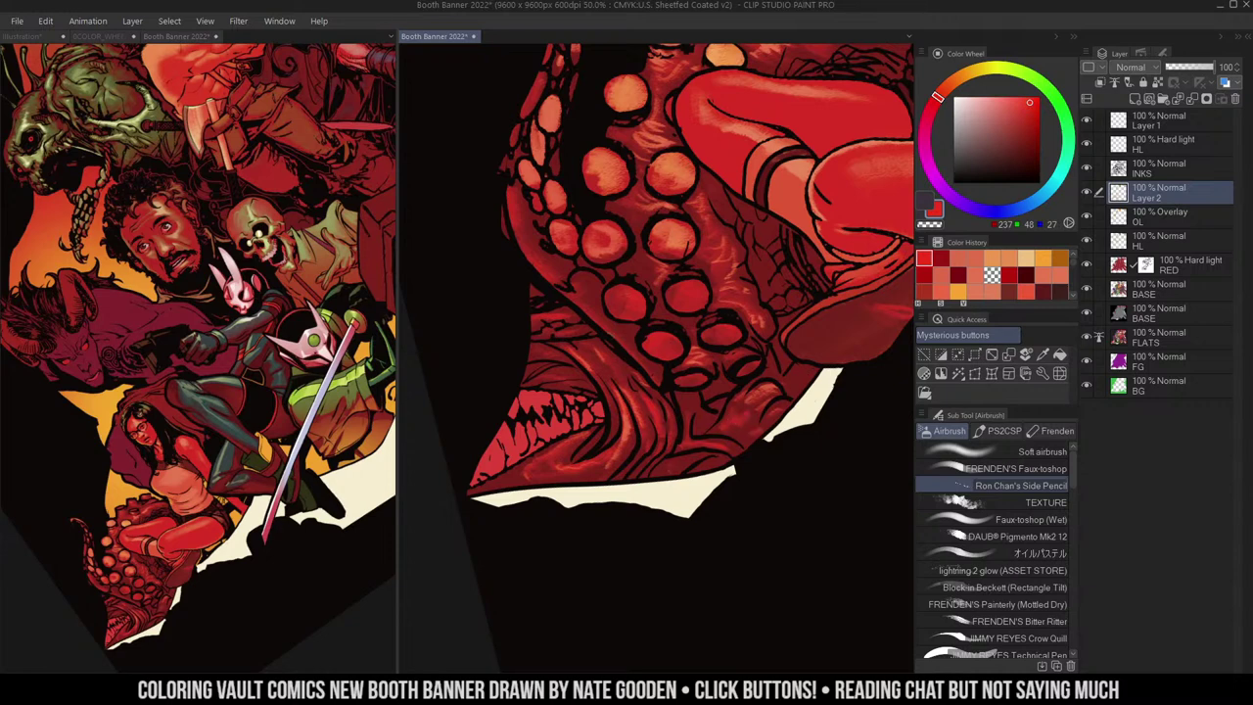
pyautogui.moveTo(552, 378); pyautogui.dragTo(587, 372)
pyautogui.moveTo(774, 343)
pyautogui.keyDown('ctrl'); pyautogui.mouseDown()
pyautogui.moveTo(727, 349)
pyautogui.moveTo(732, 253)
pyautogui.moveTo(766, 196)
pyautogui.mouseUp(); pyautogui.keyUp('ctrl')
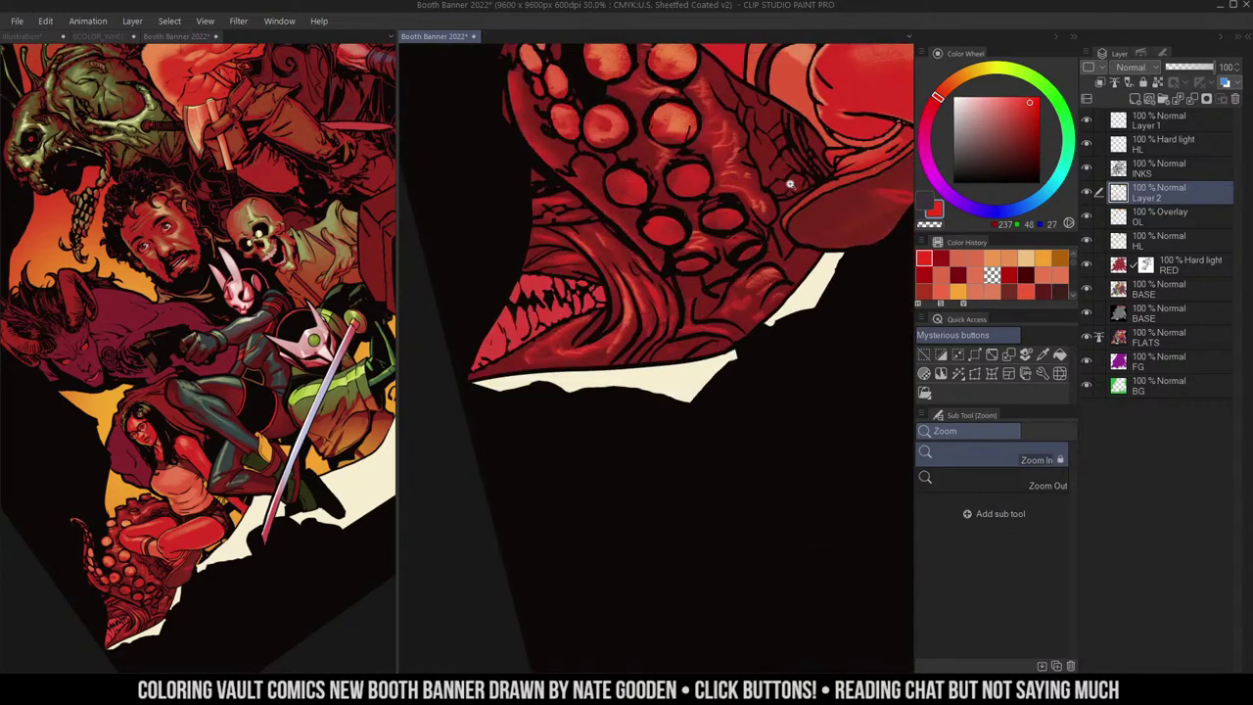
# - Sample salmon (RGB 222, 108, 75) from a sucker and add highlights to the creature's lower jaw and the folds behind its mouth
pyautogui.keyDown('alt'); pyautogui.click(689, 130); pyautogui.keyUp('alt')
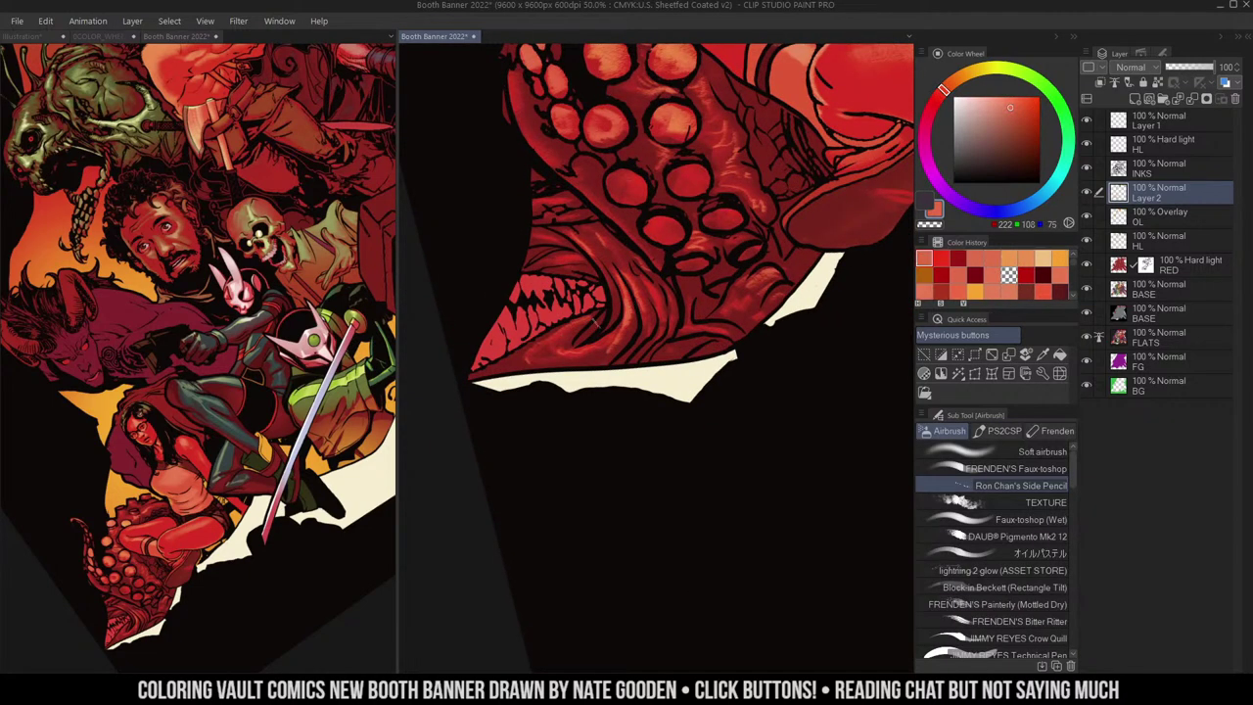
pyautogui.moveTo(529, 354)
pyautogui.mouseDown()
pyautogui.moveTo(586, 357)
pyautogui.moveTo(515, 369)
pyautogui.mouseUp()
pyautogui.moveTo(653, 282); pyautogui.dragTo(683, 292)
# - Sample orange (RGB 229, 123, 74) from a sucker, select the creature's teeth and paint the orange over them
pyautogui.keyDown('alt'); pyautogui.click(710, 128); pyautogui.keyUp('alt')
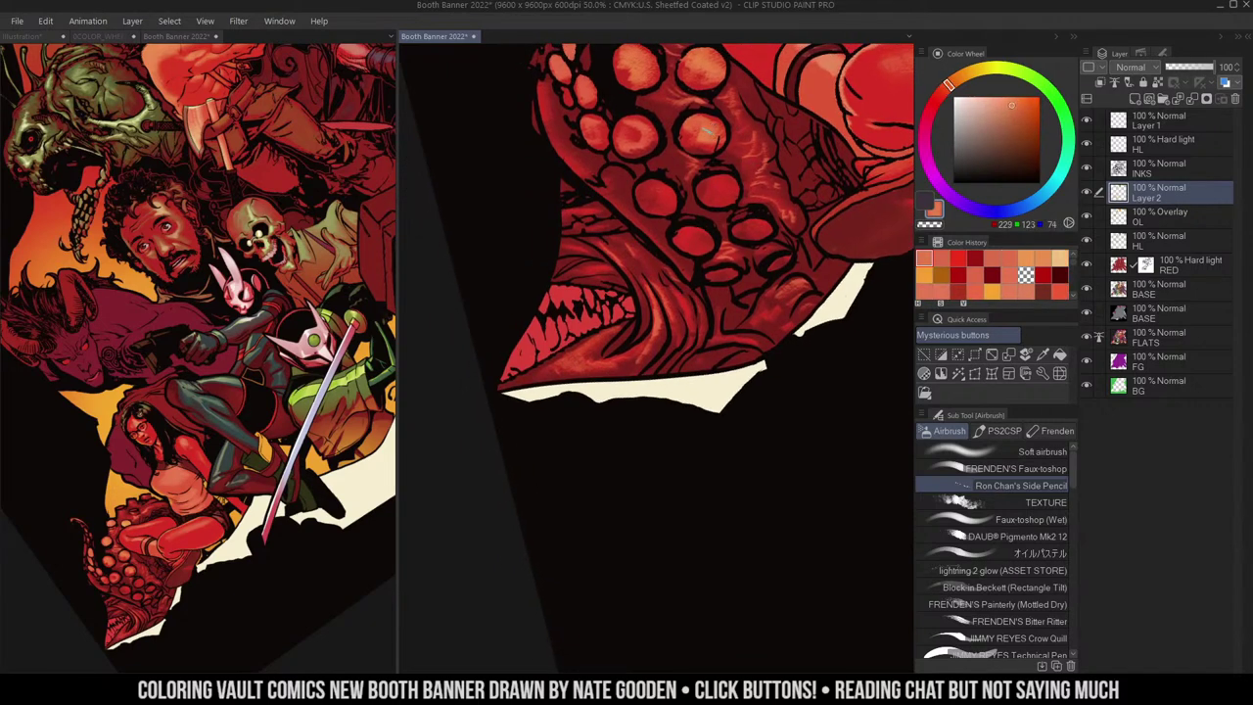
pyautogui.press('m')
pyautogui.press('w')
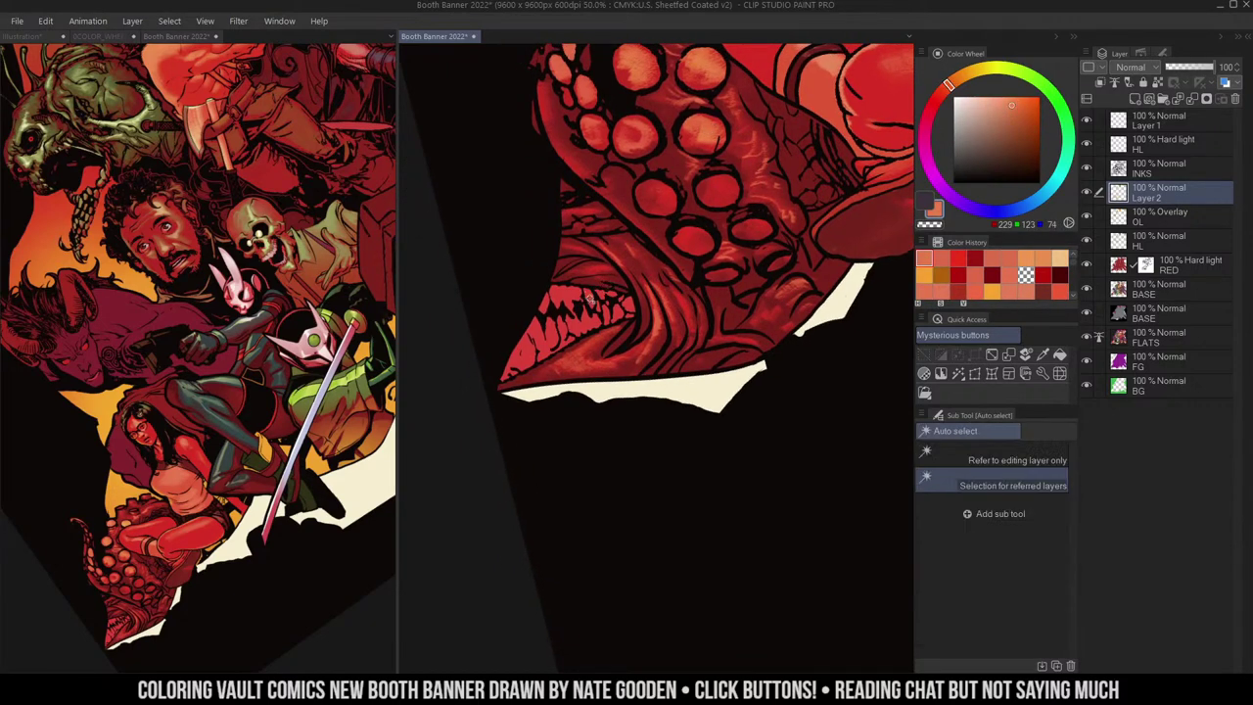
pyautogui.click(585, 303)
pyautogui.press('b')
pyautogui.moveTo(592, 294)
pyautogui.mouseDown()
pyautogui.moveTo(590, 306)
pyautogui.moveTo(557, 295)
pyautogui.moveTo(528, 353)
pyautogui.moveTo(627, 301)
pyautogui.mouseUp()
# - Sample dark red (RGB 146, 19, 17) from the creature's skin and shade the front and back ends of its teeth
pyautogui.keyDown('alt'); pyautogui.click(635, 290); pyautogui.keyUp('alt')
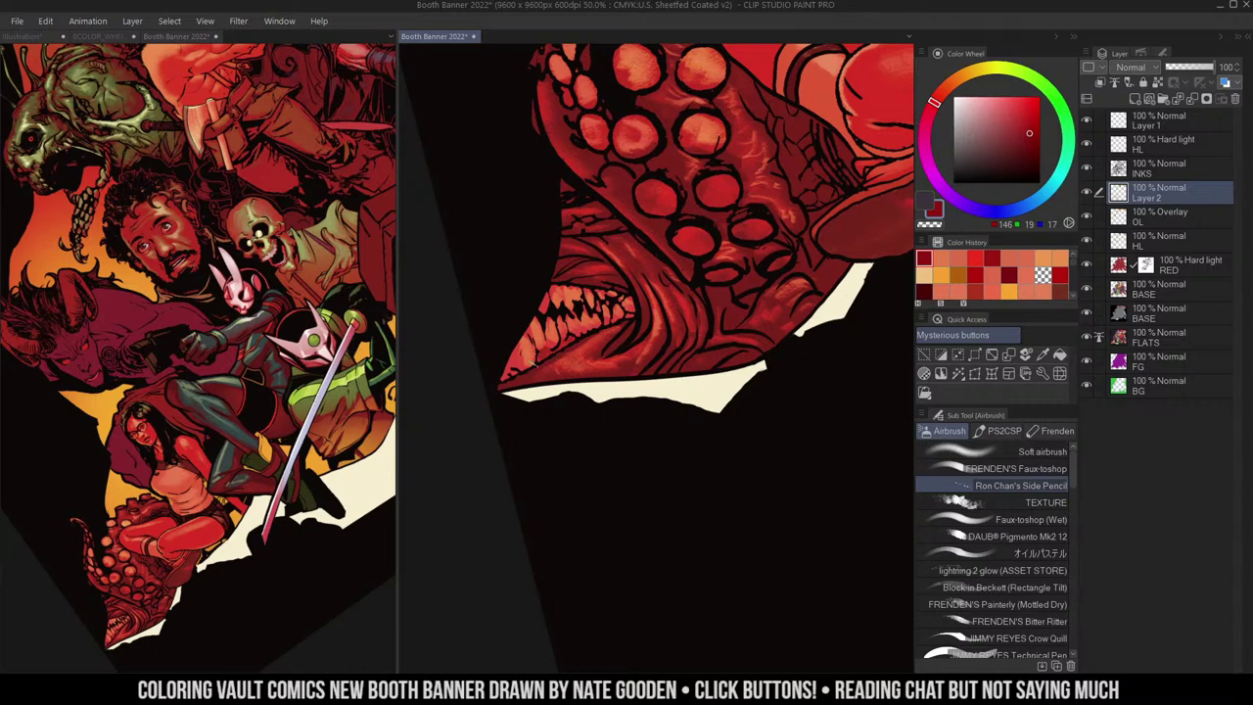
pyautogui.moveTo(534, 366)
pyautogui.mouseDown()
pyautogui.moveTo(513, 360)
pyautogui.moveTo(499, 382)
pyautogui.mouseUp()
pyautogui.moveTo(601, 321); pyautogui.dragTo(637, 296)
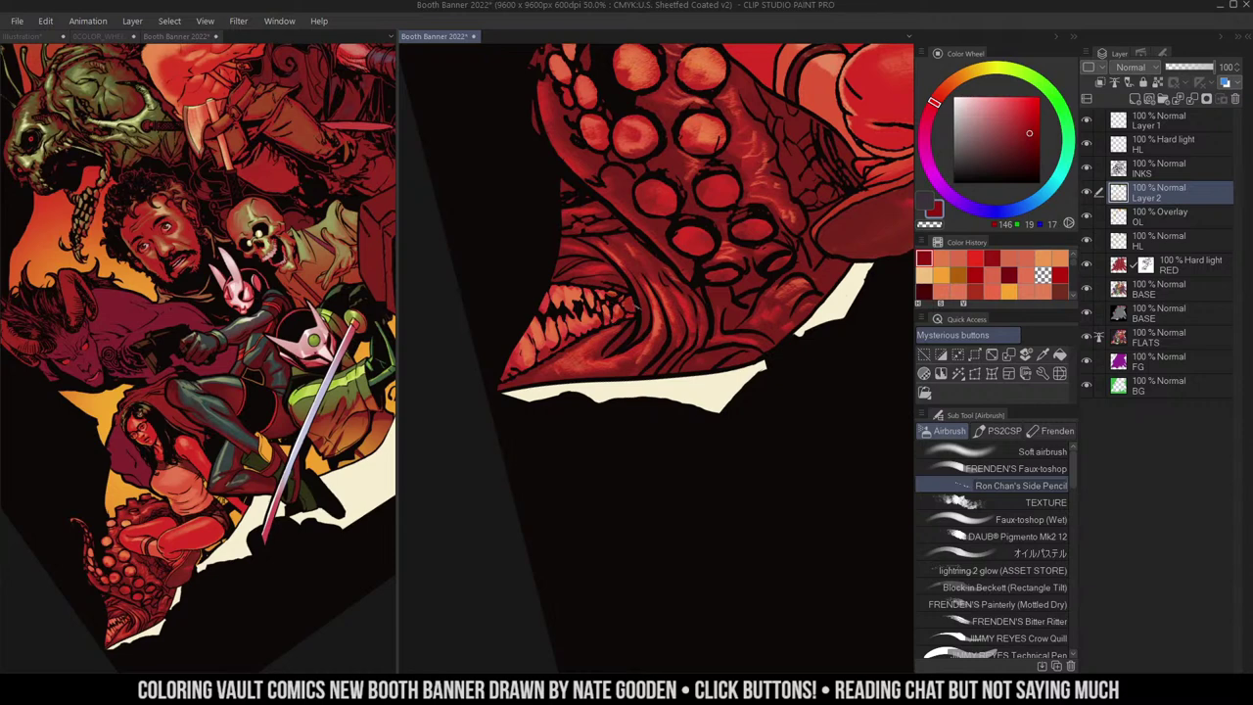
# - Sample the background orange, lighten it to a pale orange (RGB 252, 203, 148) and highlight the creature's upper front teeth
pyautogui.keyDown('alt'); pyautogui.click(701, 57); pyautogui.keyUp('alt')
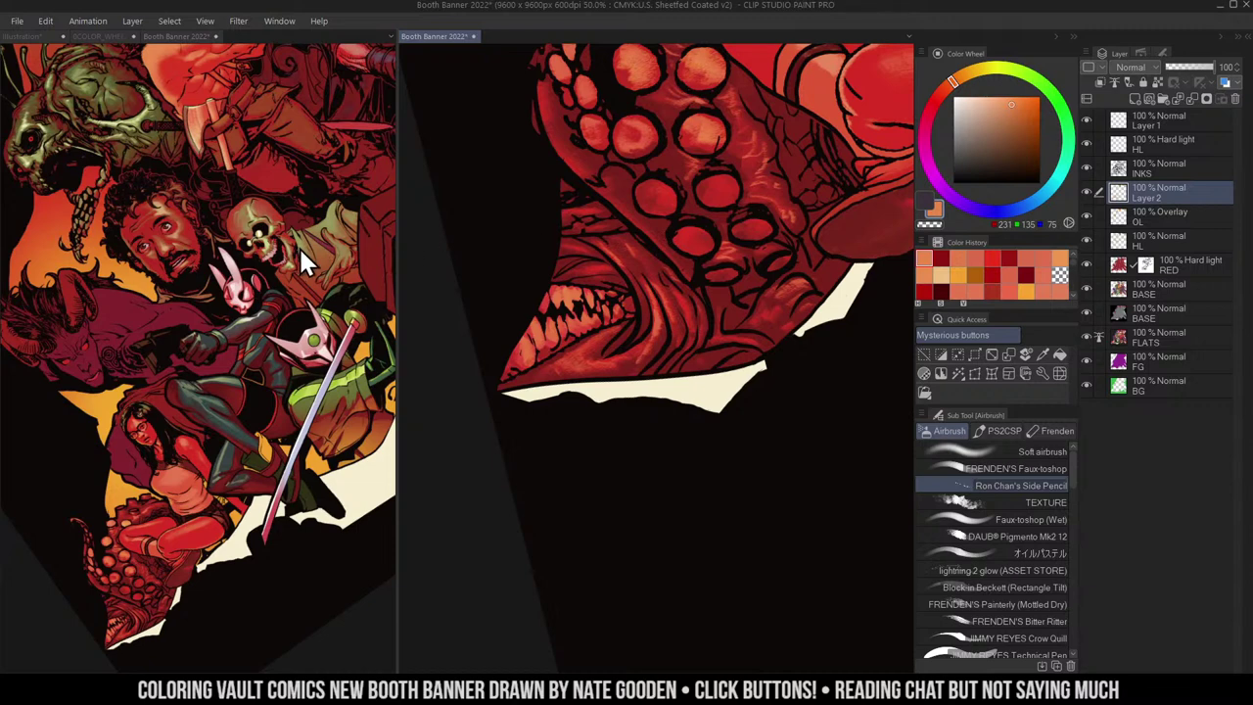
pyautogui.click(143, 283)
pyautogui.keyDown('alt'); pyautogui.click(143, 283); pyautogui.keyUp('alt')
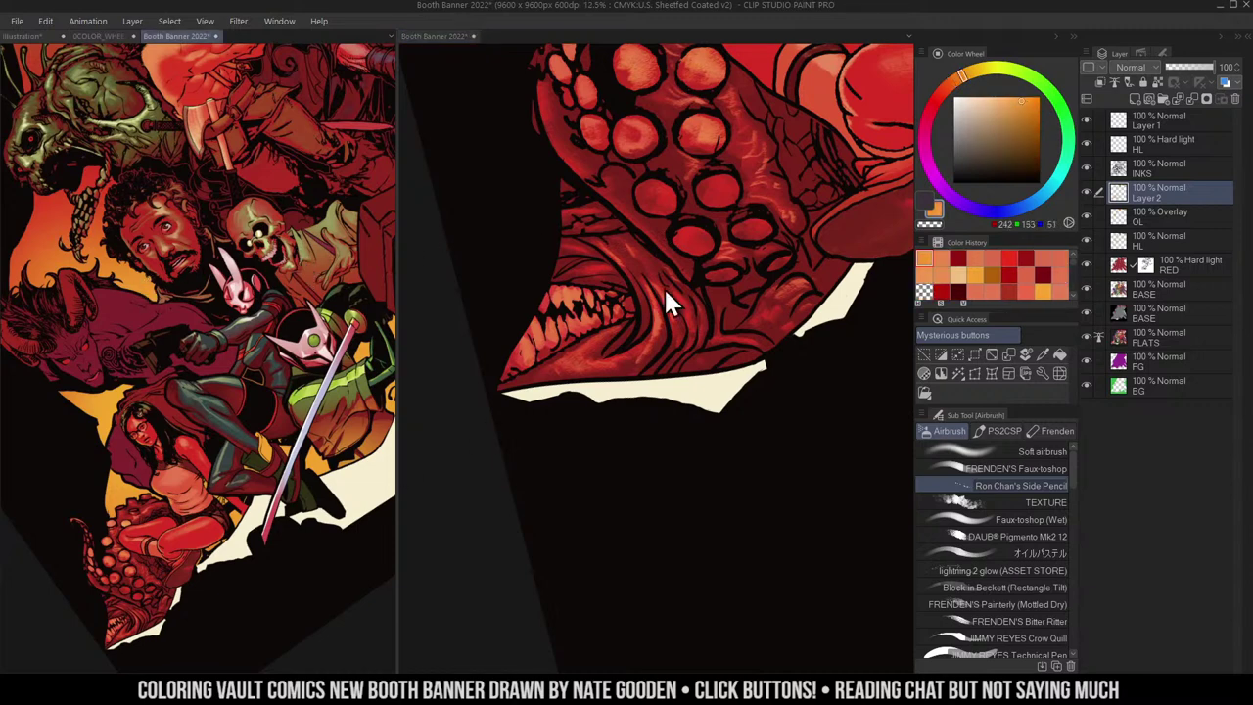
pyautogui.click(989, 97)
pyautogui.click(570, 294)
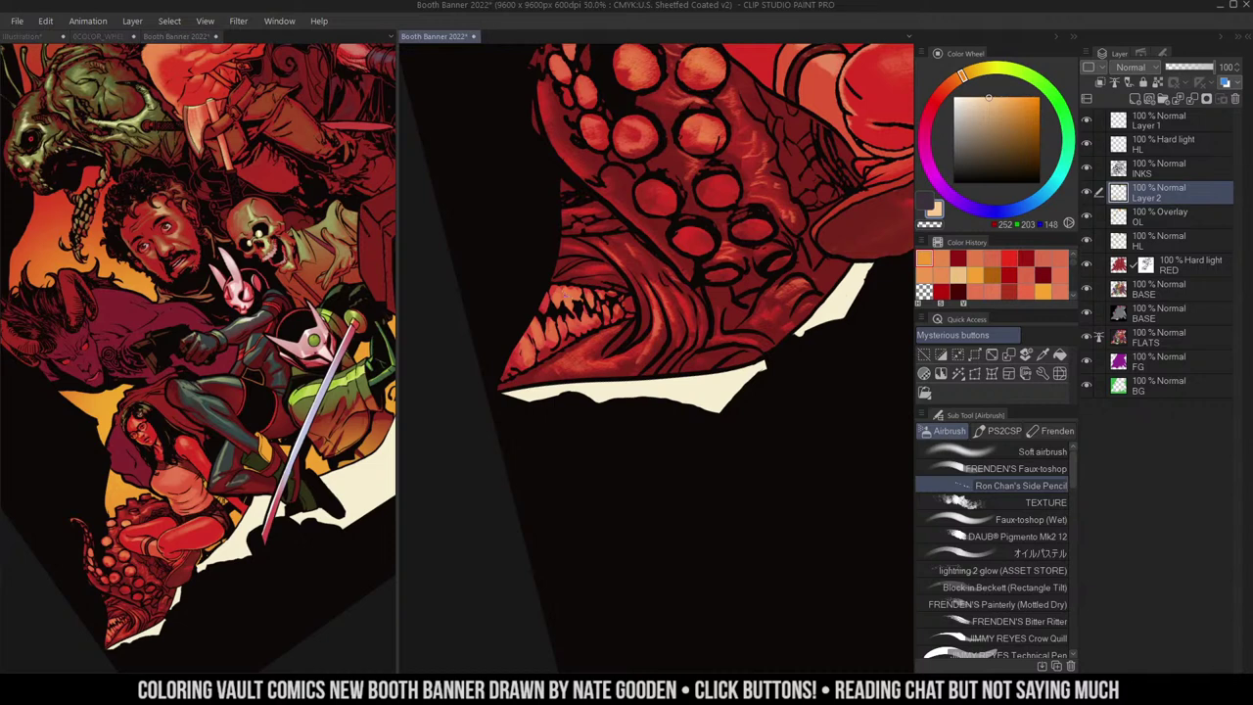
pyautogui.moveTo(565, 293)
pyautogui.mouseDown()
pyautogui.moveTo(572, 312)
pyautogui.moveTo(578, 301)
pyautogui.moveTo(561, 332)
pyautogui.moveTo(537, 334)
pyautogui.mouseUp()
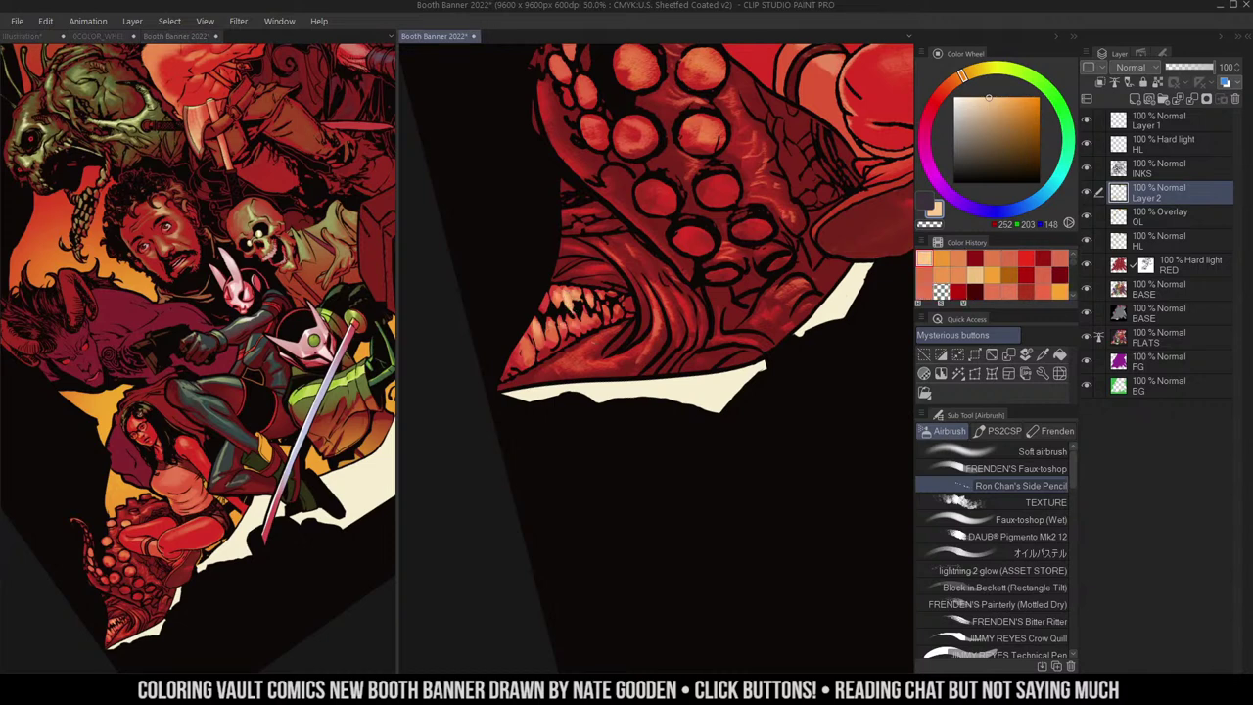
# - Sample the dark purple (RGB 133, 30, 51) from the shape behind the seated woman
pyautogui.hotkey('ctrl', 'space')
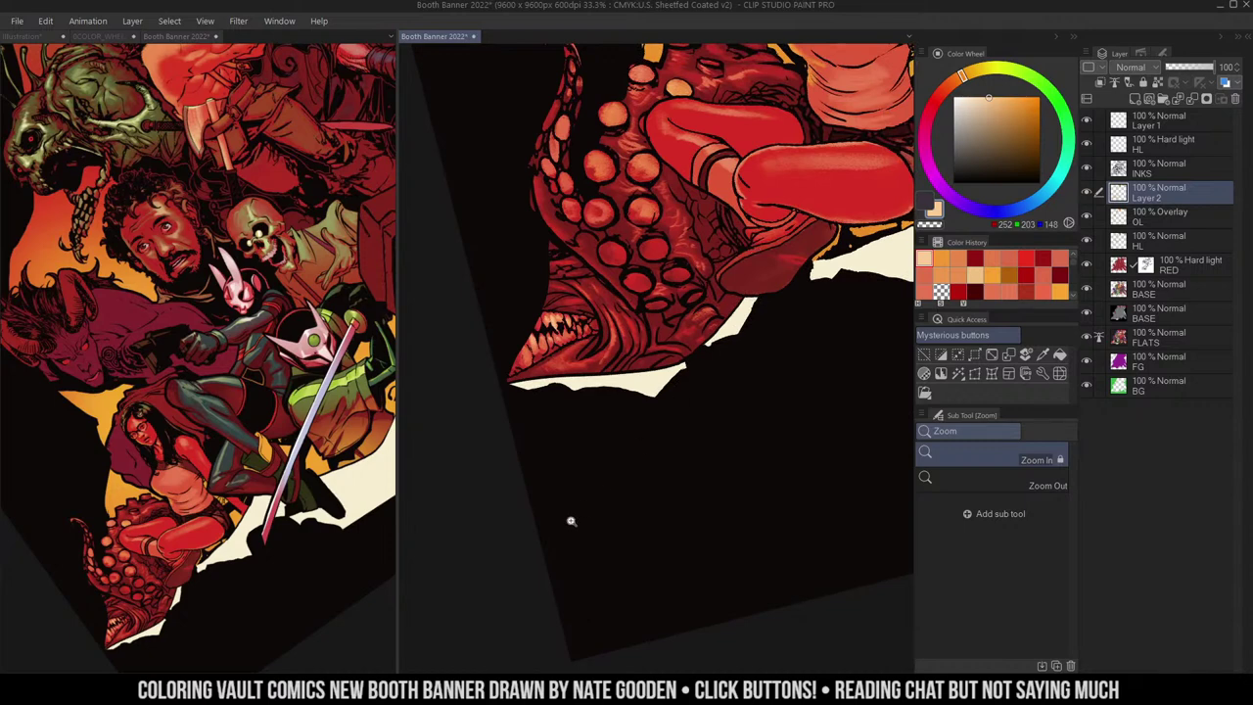
pyautogui.moveTo(720, 198); pyautogui.dragTo(635, 307)
pyautogui.keyDown('alt'); pyautogui.click(505, 364); pyautogui.keyUp('alt')
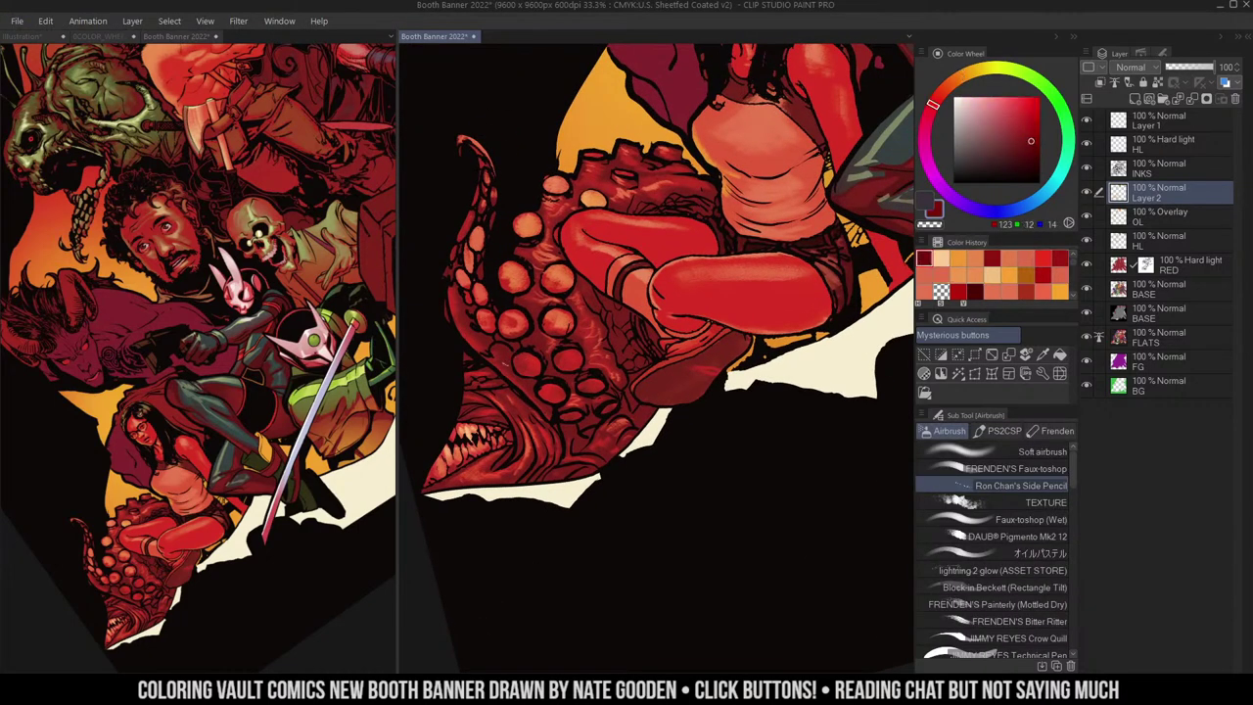
pyautogui.click(1002, 117)
pyautogui.keyDown('alt'); pyautogui.click(691, 90); pyautogui.keyUp('alt')
pyautogui.moveTo(692, 81); pyautogui.dragTo(698, 89)
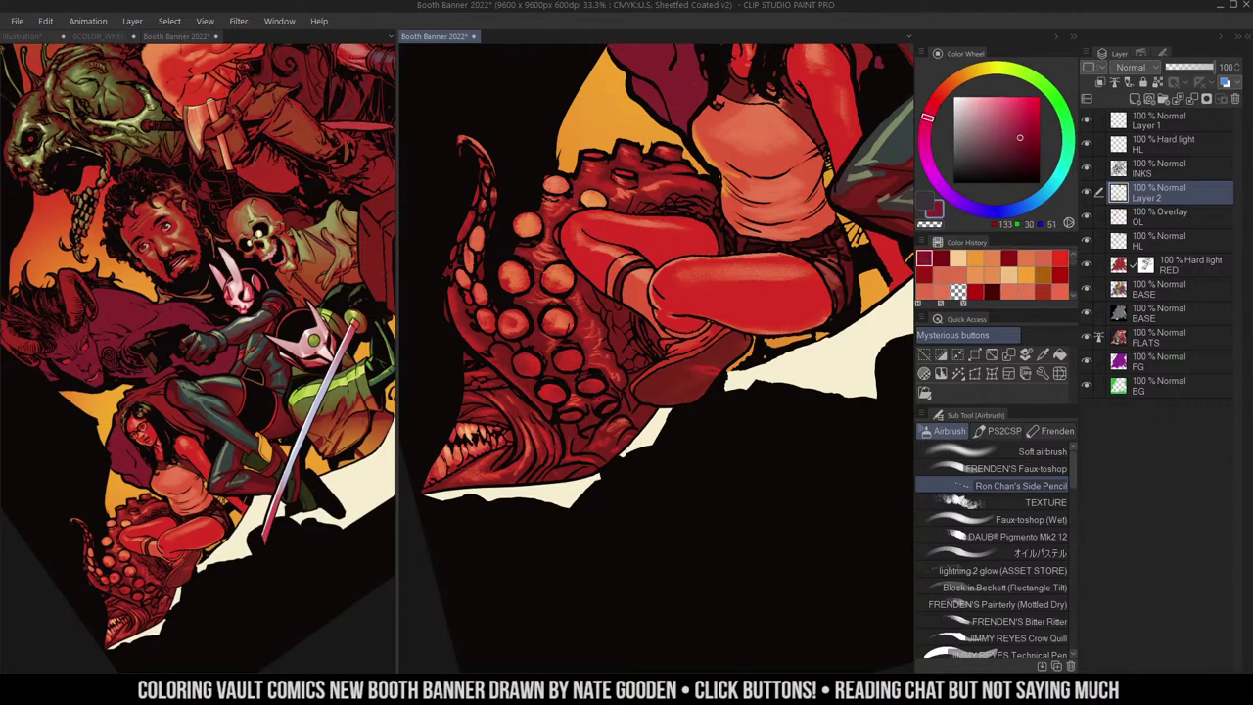
# - Examine the horned figure above the seated woman against the surrounding characters in both canvas views
pyautogui.hotkey('ctrl', 'space')
pyautogui.keyDown('alt'); pyautogui.click(673, 343); pyautogui.keyUp('alt')
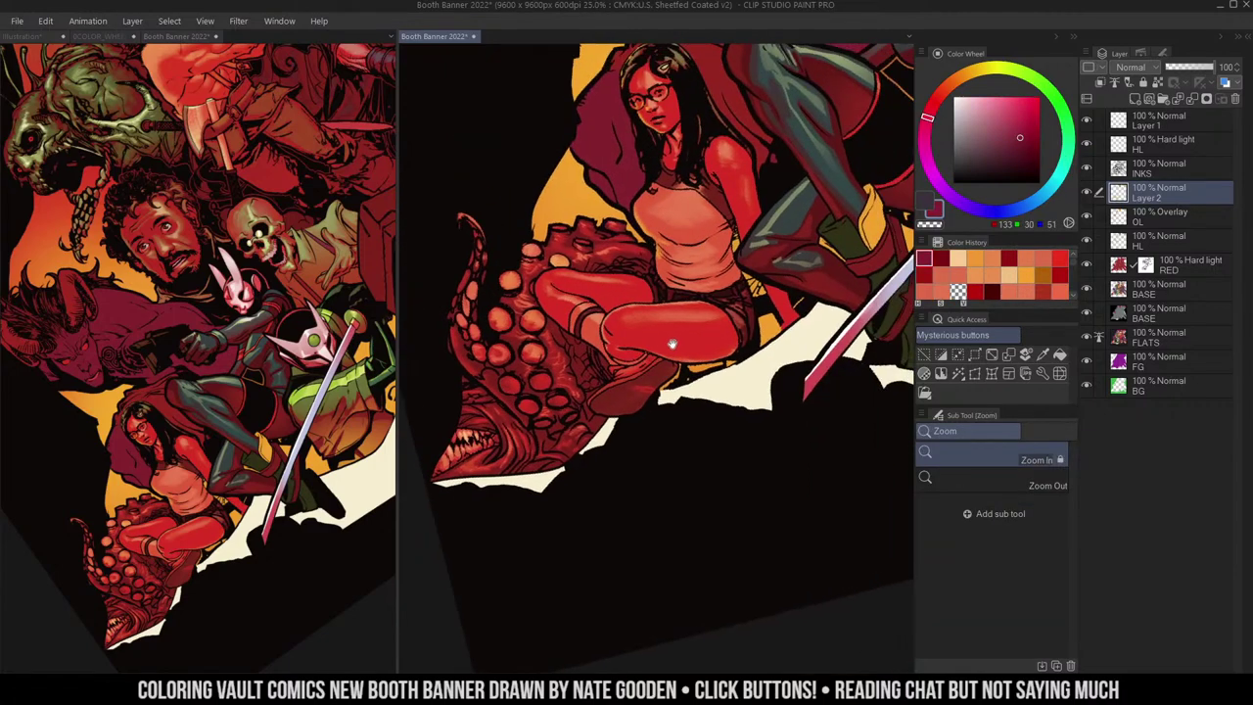
pyautogui.moveTo(766, 153); pyautogui.dragTo(687, 350)
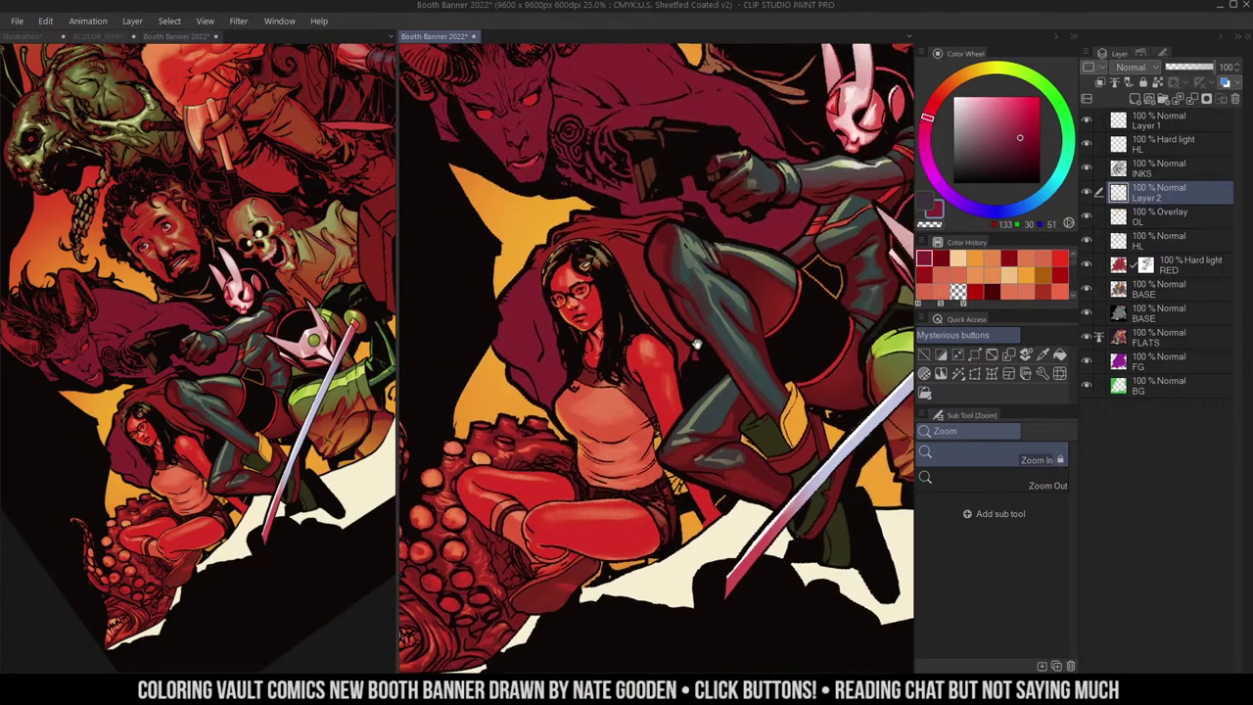
pyautogui.hotkey('shift', 'space')
pyautogui.moveTo(709, 106); pyautogui.dragTo(797, 142)
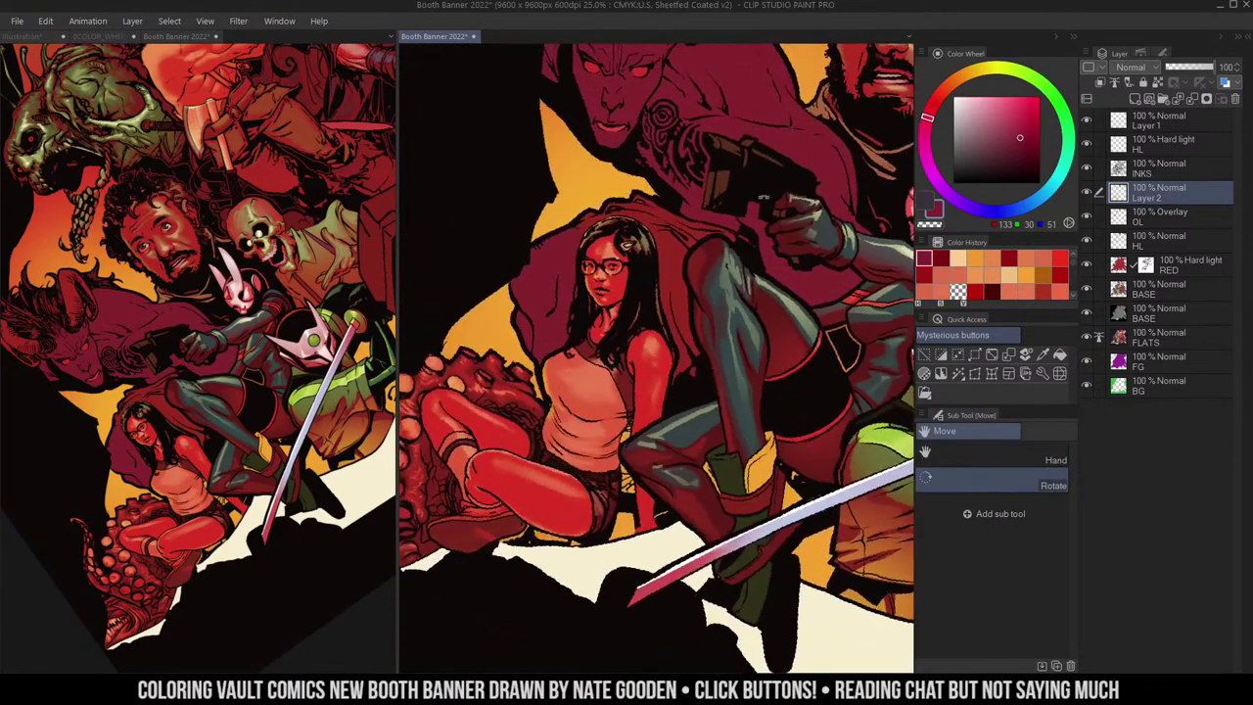
pyautogui.moveTo(675, 179); pyautogui.dragTo(674, 355)
pyautogui.moveTo(215, 168); pyautogui.dragTo(334, 194)
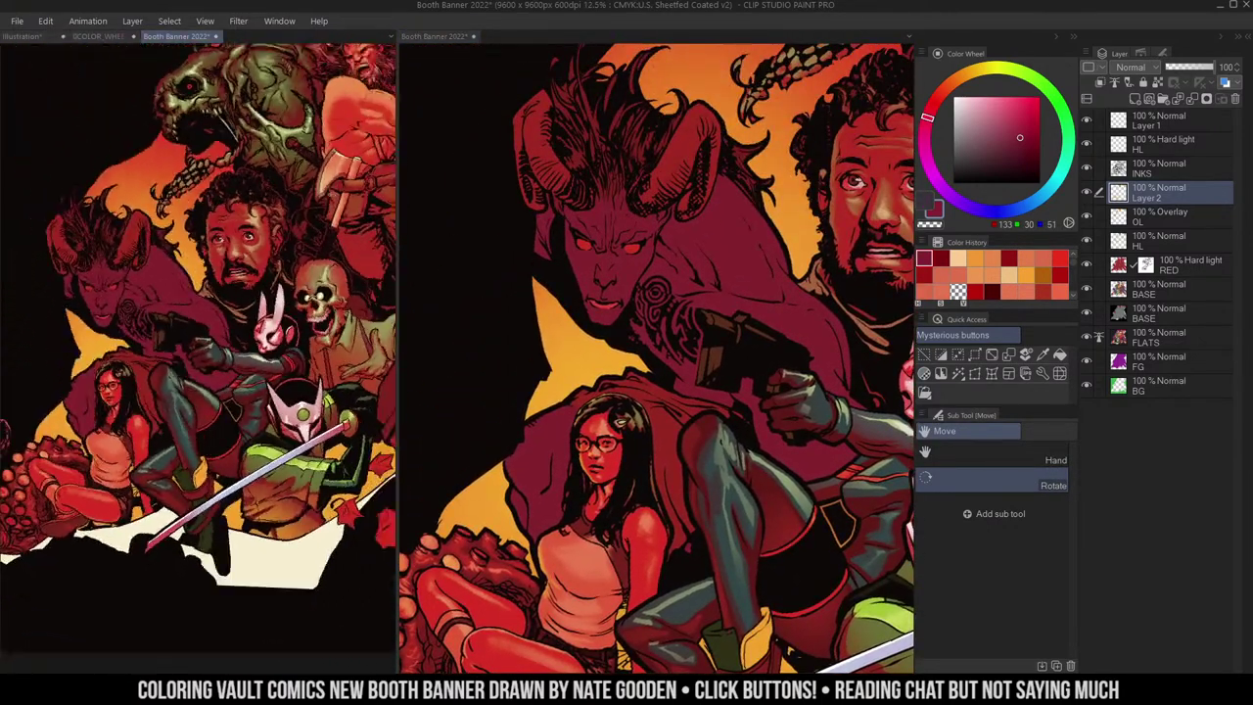
pyautogui.moveTo(331, 237); pyautogui.dragTo(280, 286)
pyautogui.moveTo(321, 239)
pyautogui.mouseDown()
pyautogui.moveTo(296, 243)
pyautogui.moveTo(328, 231)
pyautogui.mouseUp()
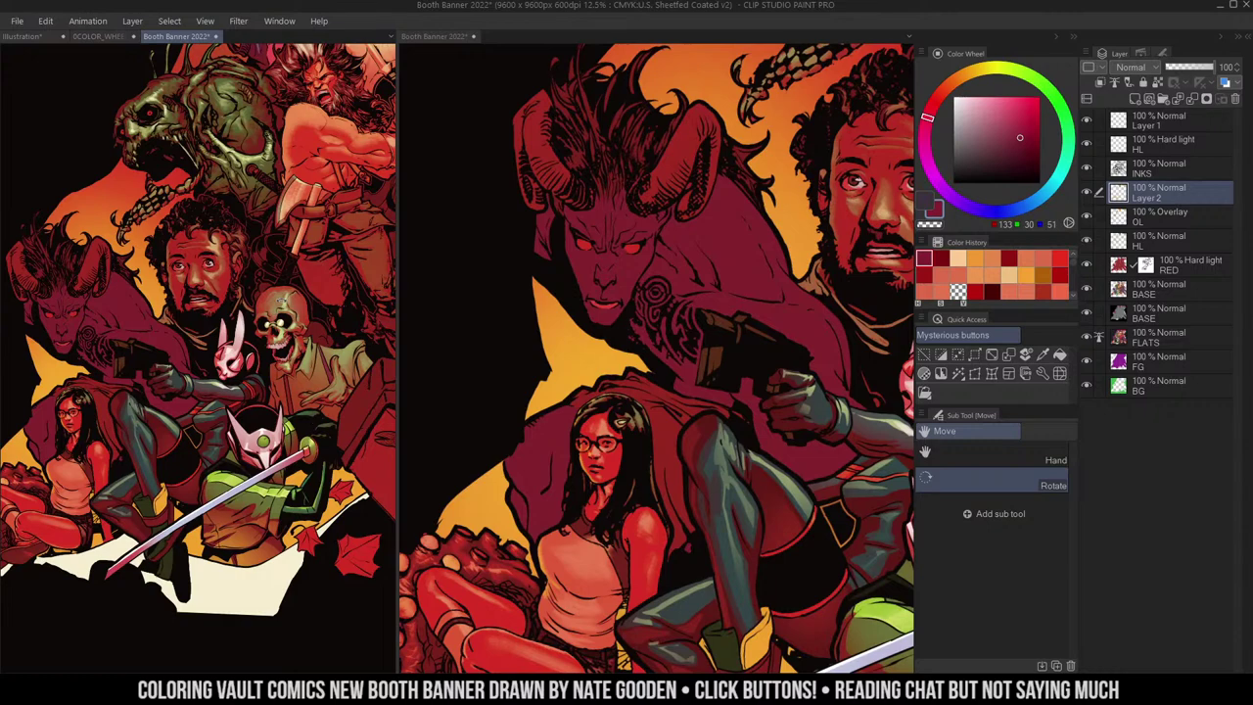
# - Make the RED Hard light layer's mask active and ready the airbrush with transparent color
pyautogui.click(786, 145)
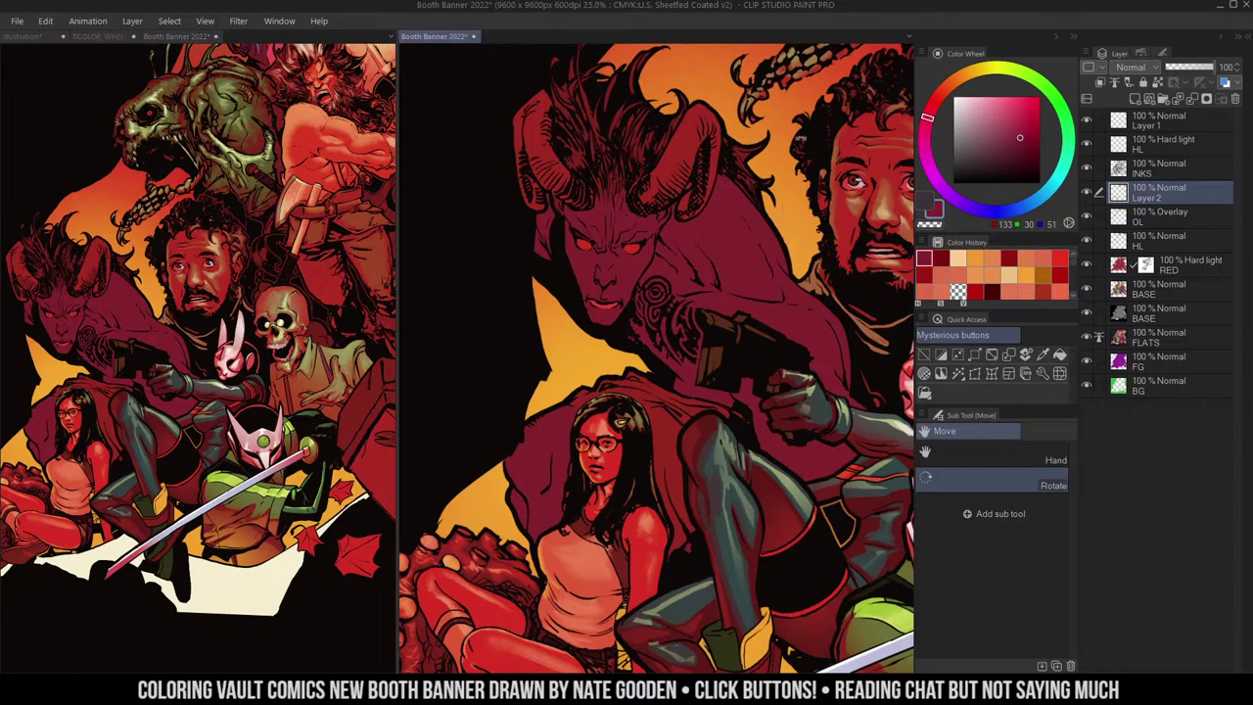
pyautogui.moveTo(801, 138); pyautogui.dragTo(750, 146)
pyautogui.press('w')
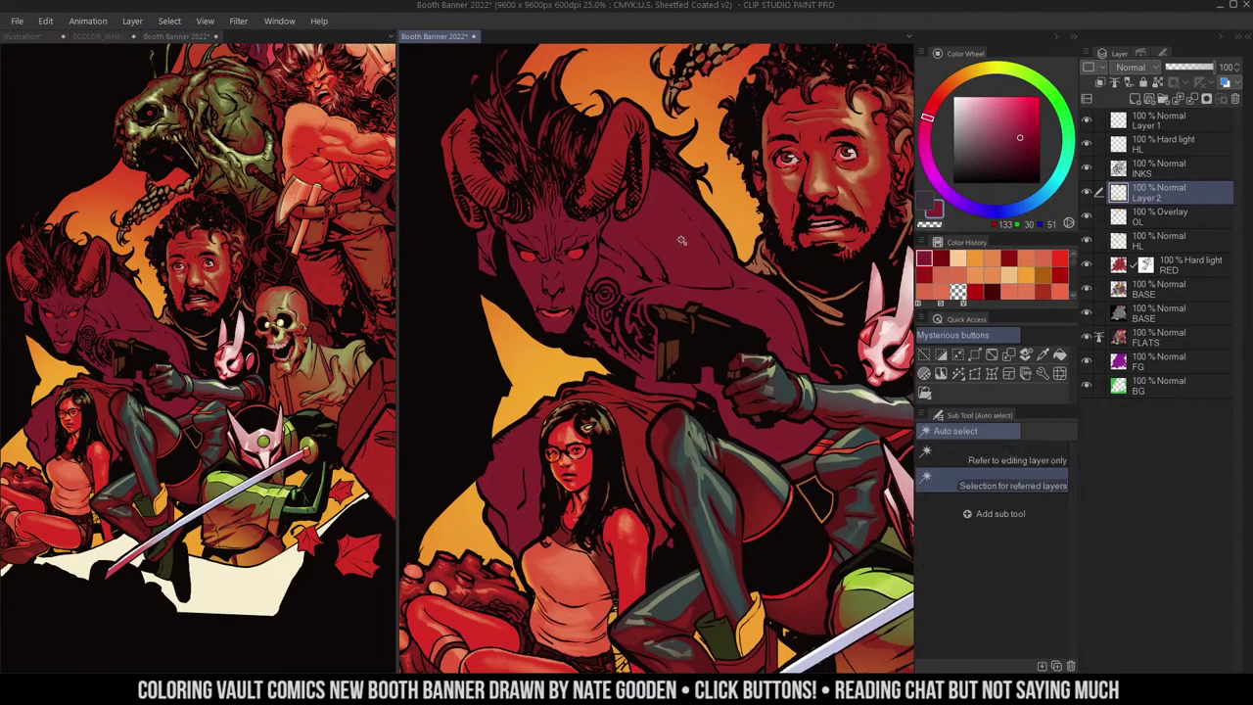
pyautogui.press('m')
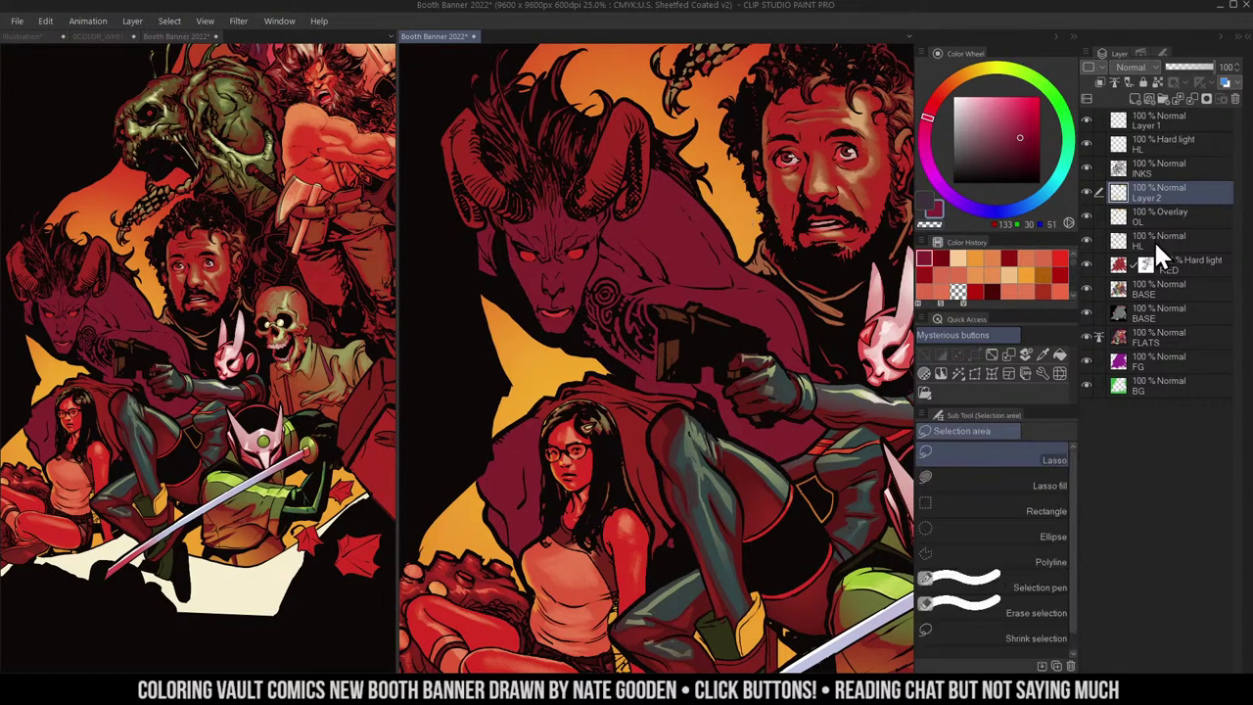
pyautogui.press('w')
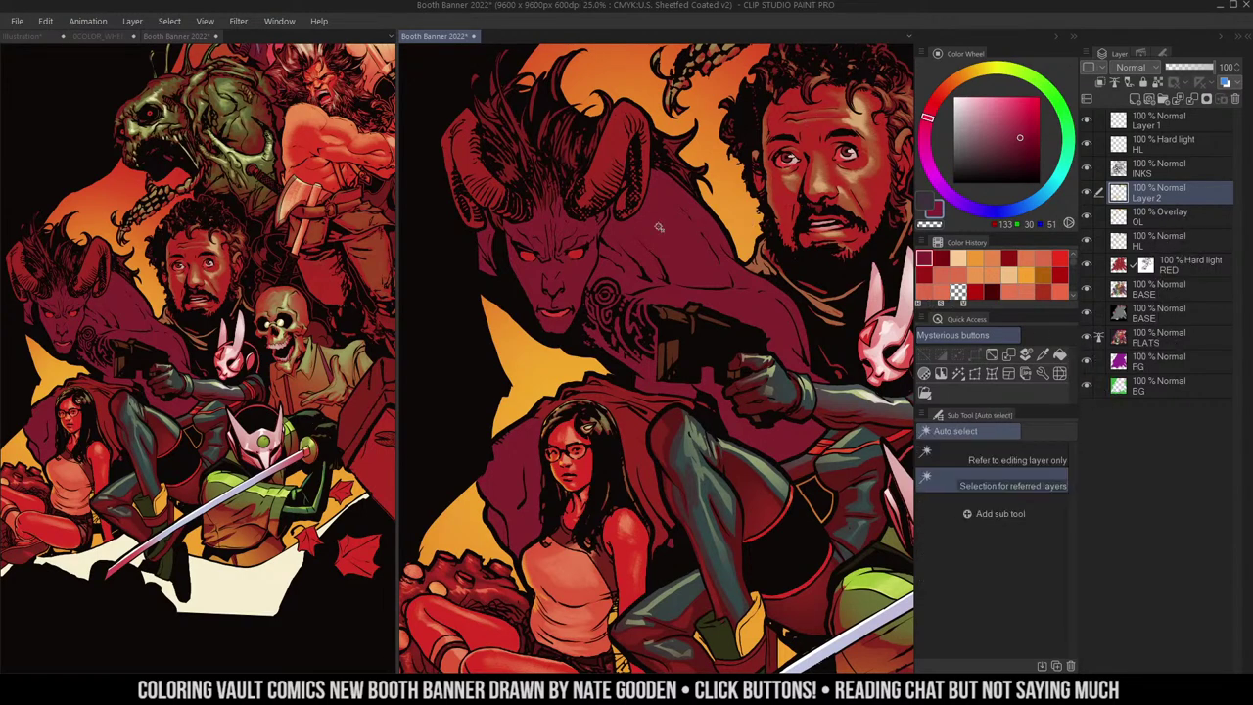
pyautogui.click(660, 227)
pyautogui.hotkey('ctrl', 'd')
pyautogui.click(1151, 256)
pyautogui.press('b')
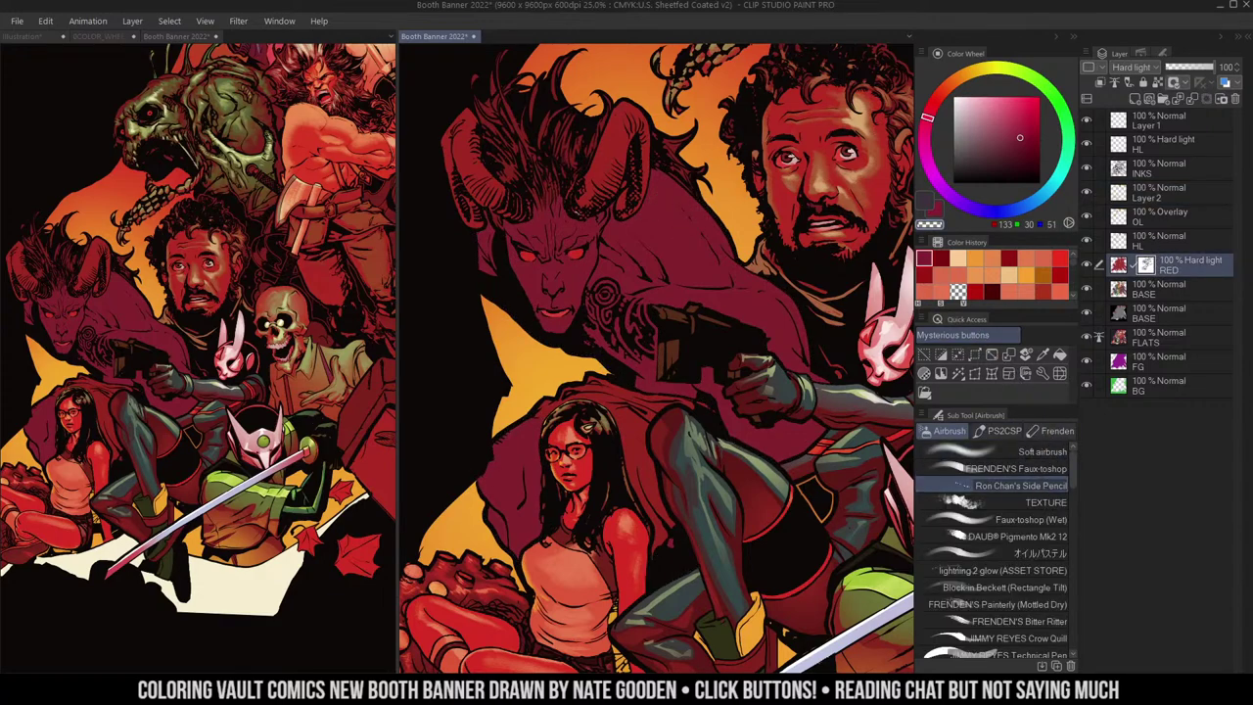
# - Lasso the horned figure's forehead down to the brows and refine the selection around the ink lines
pyautogui.keyDown('ctrl'); pyautogui.click(590, 217); pyautogui.keyUp('ctrl')
pyautogui.moveTo(592, 217)
pyautogui.mouseDown()
pyautogui.moveTo(635, 204)
pyautogui.moveTo(555, 191)
pyautogui.moveTo(548, 219)
pyautogui.moveTo(572, 225)
pyautogui.mouseUp()
pyautogui.press('m')
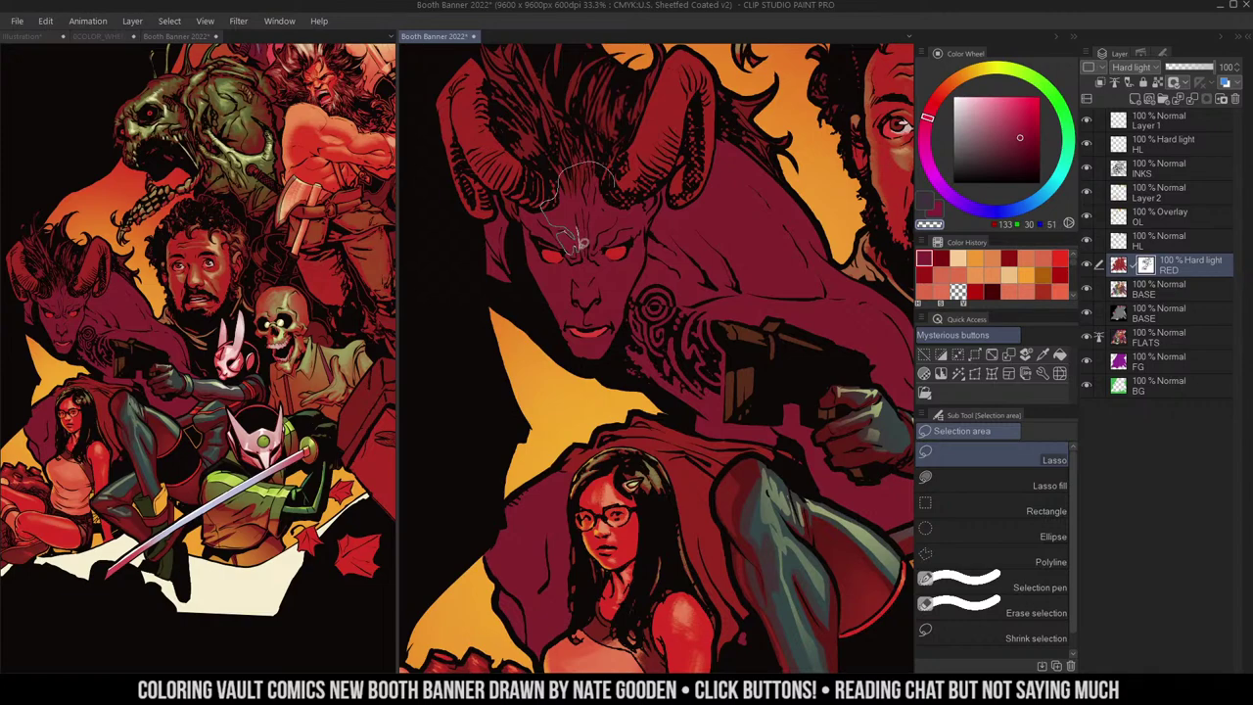
pyautogui.moveTo(584, 223)
pyautogui.mouseDown()
pyautogui.moveTo(594, 212)
pyautogui.moveTo(599, 243)
pyautogui.moveTo(613, 239)
pyautogui.moveTo(656, 188)
pyautogui.mouseUp()
pyautogui.scroll(1, 535, 177)
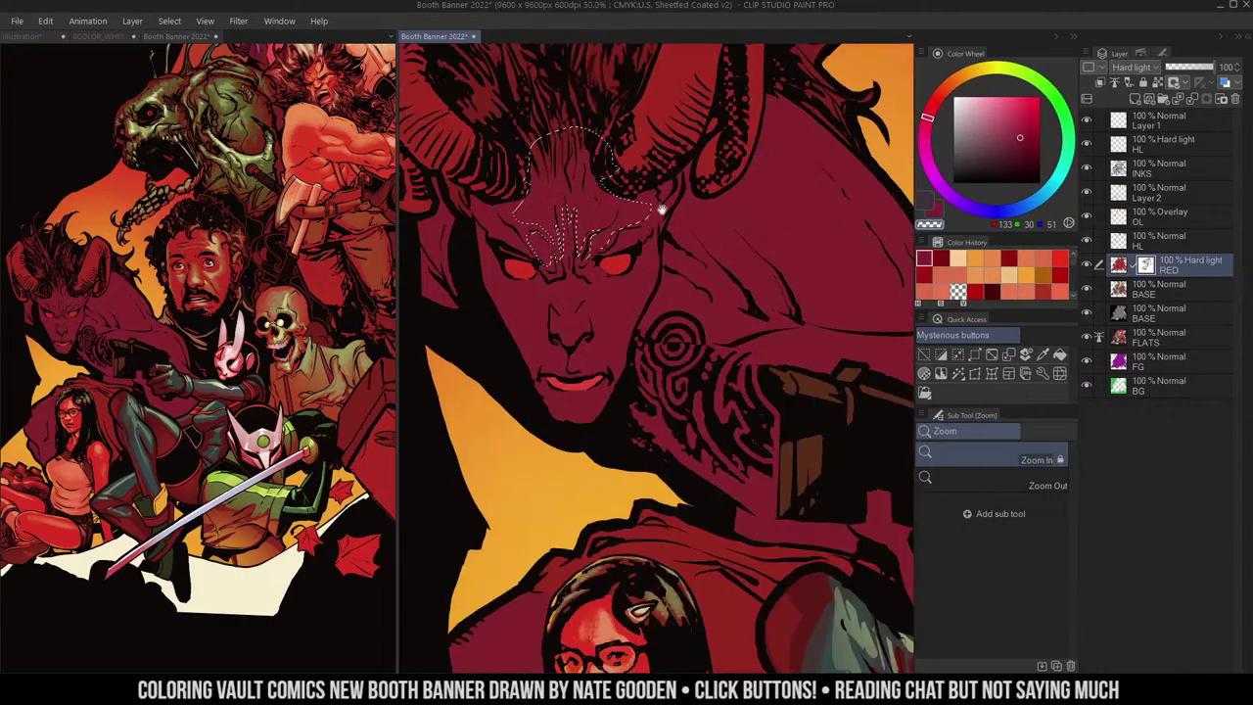
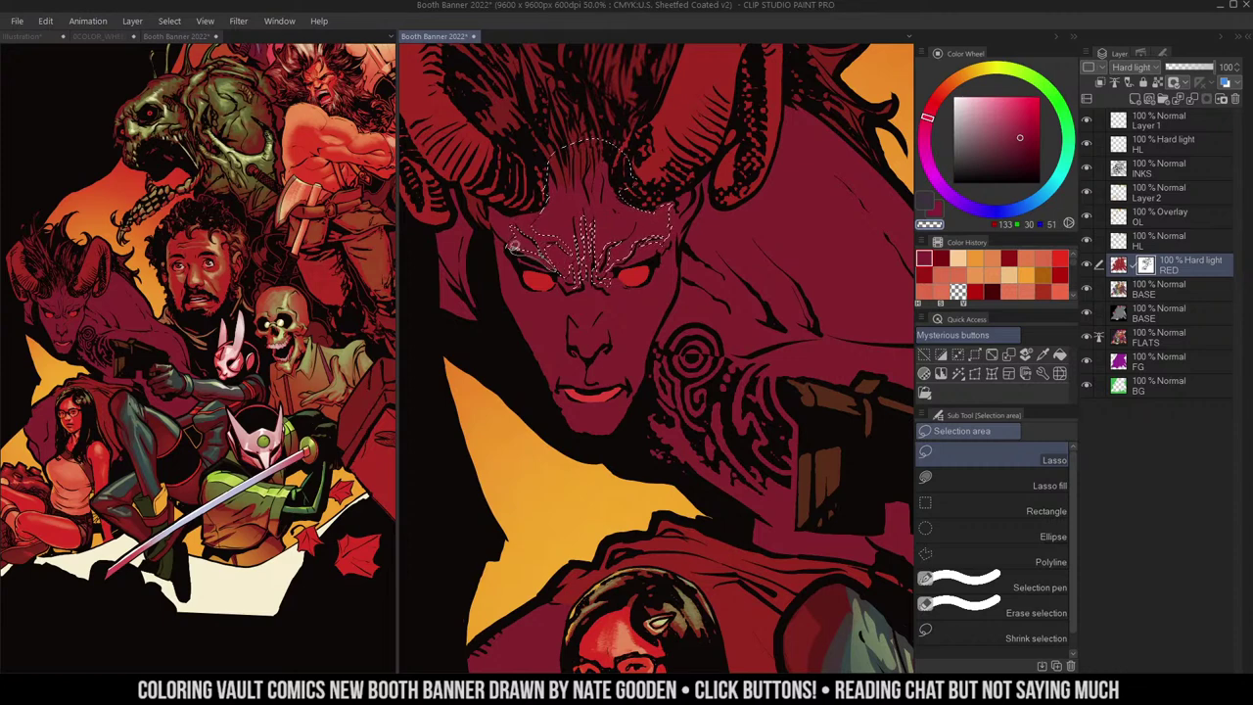
pyautogui.press('w')
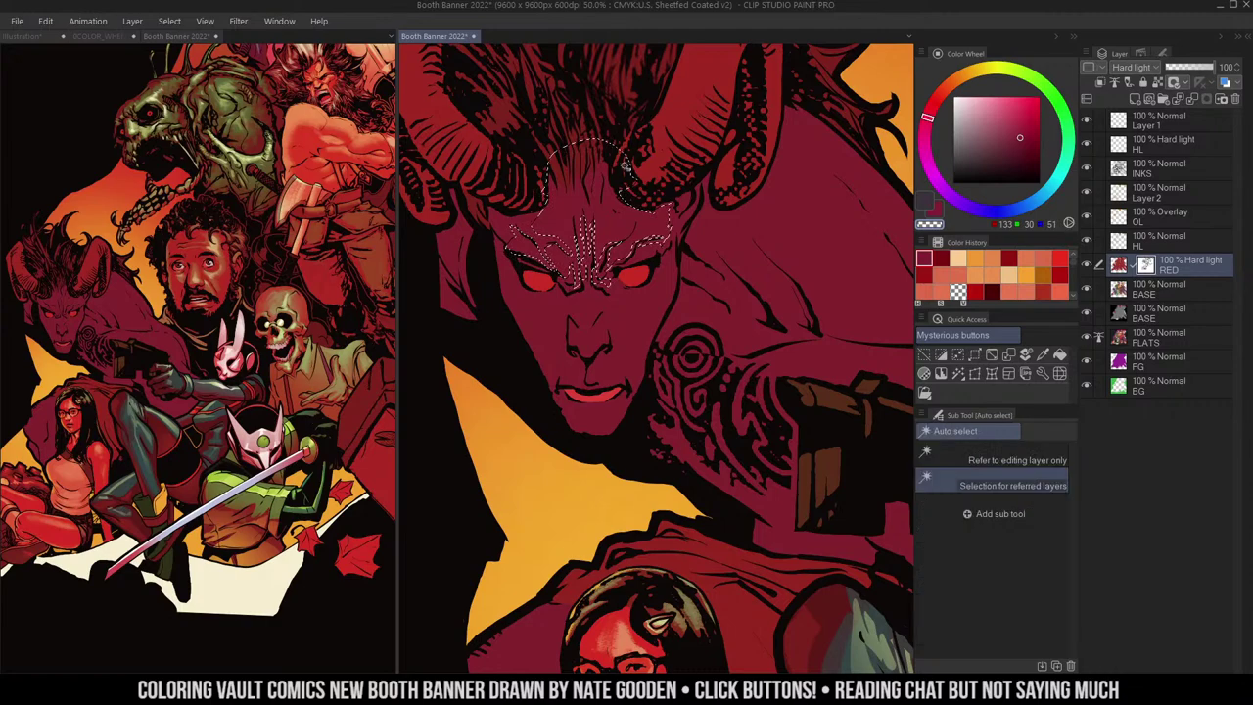
pyautogui.moveTo(607, 196); pyautogui.dragTo(611, 237)
# - Fade the red off the forehead with a transparent Soft airbrush and blend its edge using sampled purple (RGB 116, 55, 96)
pyautogui.hotkey('ctrl', 'd')
pyautogui.press('b')
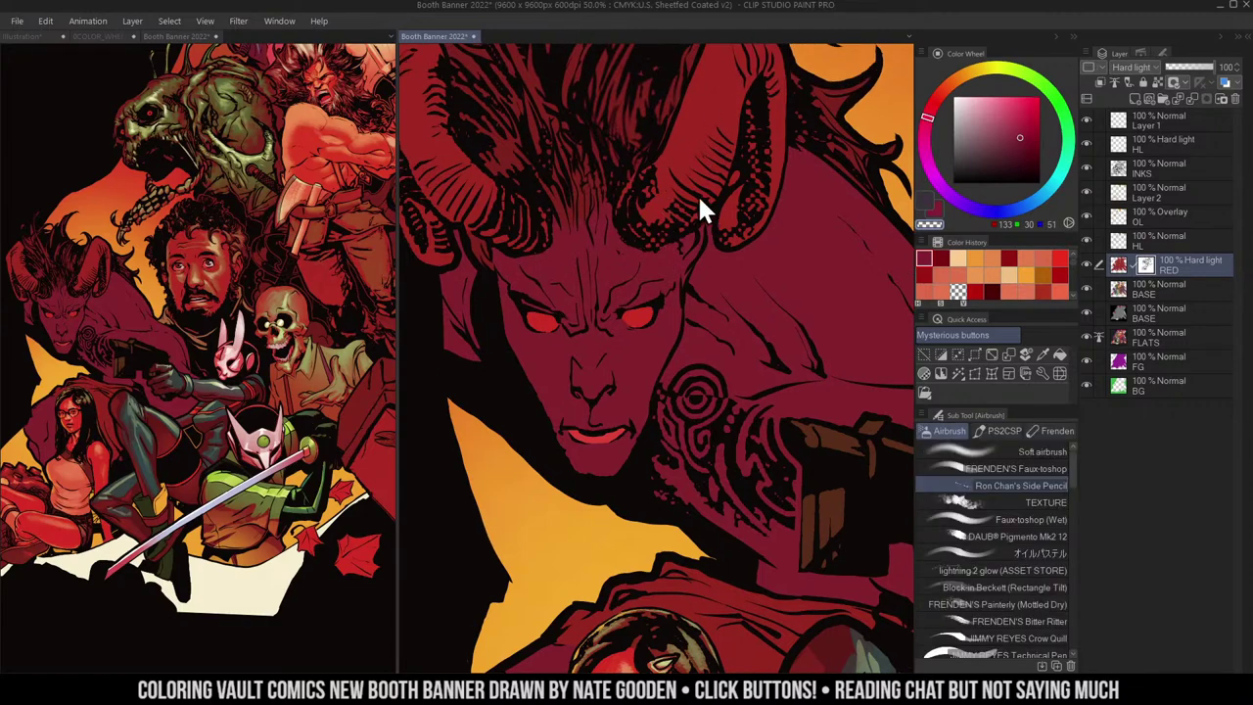
pyautogui.click(1050, 454)
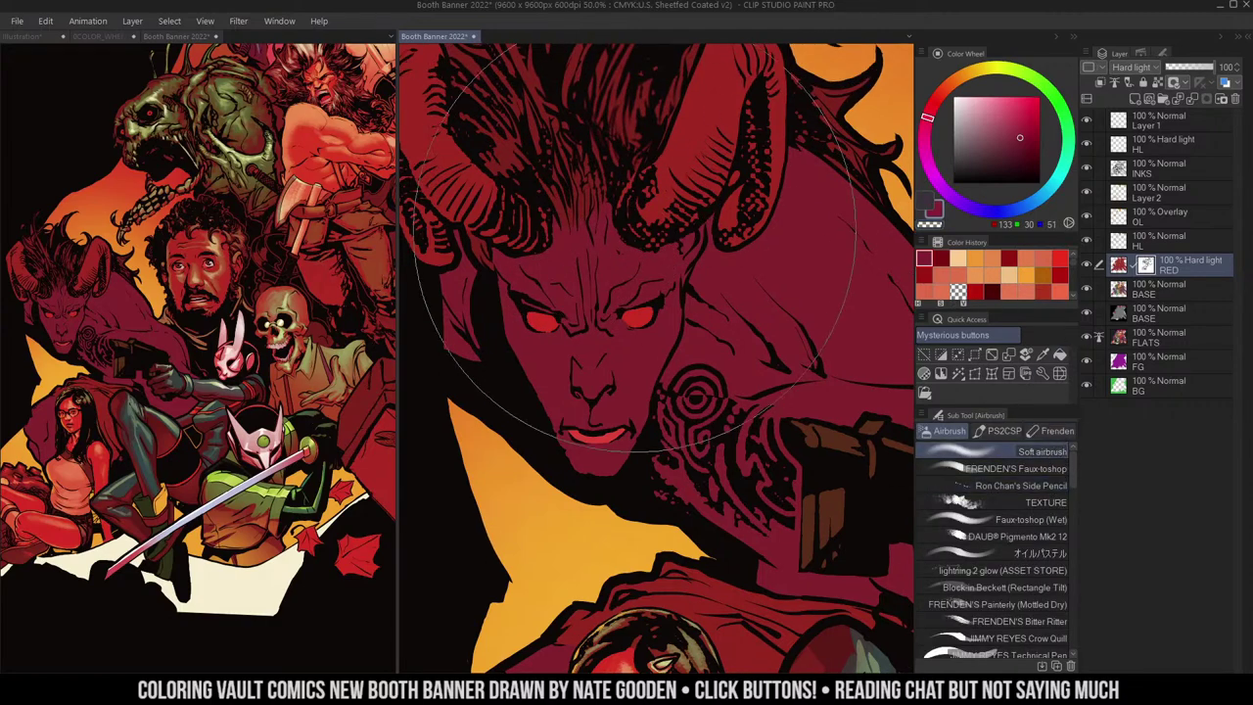
pyautogui.moveTo(553, 253)
pyautogui.mouseDown()
pyautogui.moveTo(578, 186)
pyautogui.moveTo(549, 235)
pyautogui.moveTo(588, 196)
pyautogui.moveTo(602, 201)
pyautogui.moveTo(558, 225)
pyautogui.moveTo(607, 205)
pyautogui.moveTo(587, 176)
pyautogui.moveTo(663, 105)
pyautogui.mouseUp()
pyautogui.press('[')
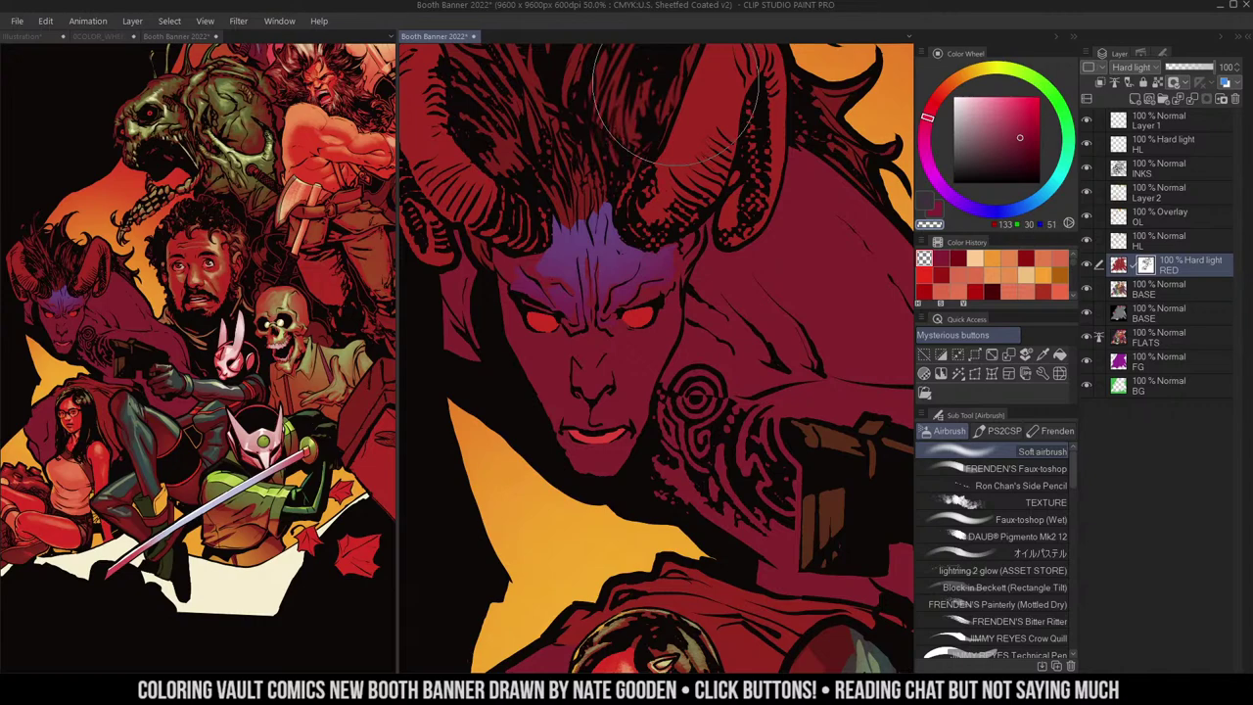
pyautogui.keyDown('alt'); pyautogui.click(662, 264); pyautogui.keyUp('alt')
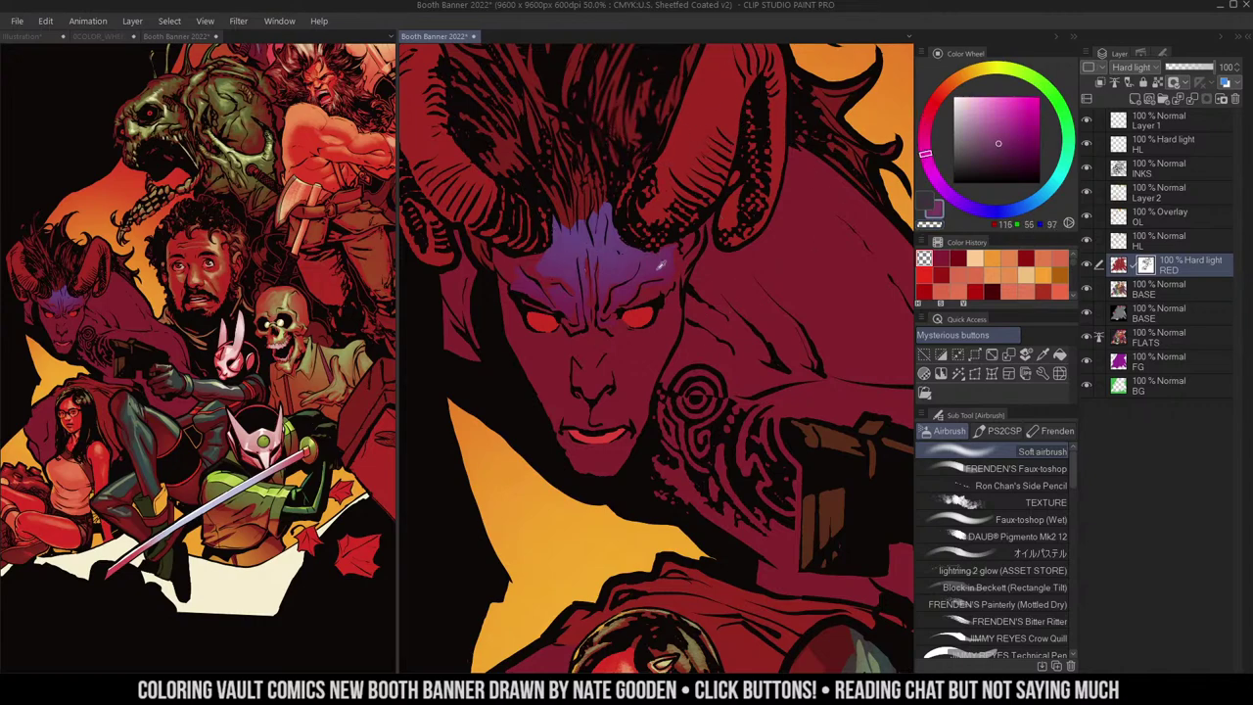
pyautogui.moveTo(662, 265); pyautogui.dragTo(681, 218)
# - Lasso the horned figure's cheeks below the eyes and the bridge and tip of the nose
pyautogui.press('m')
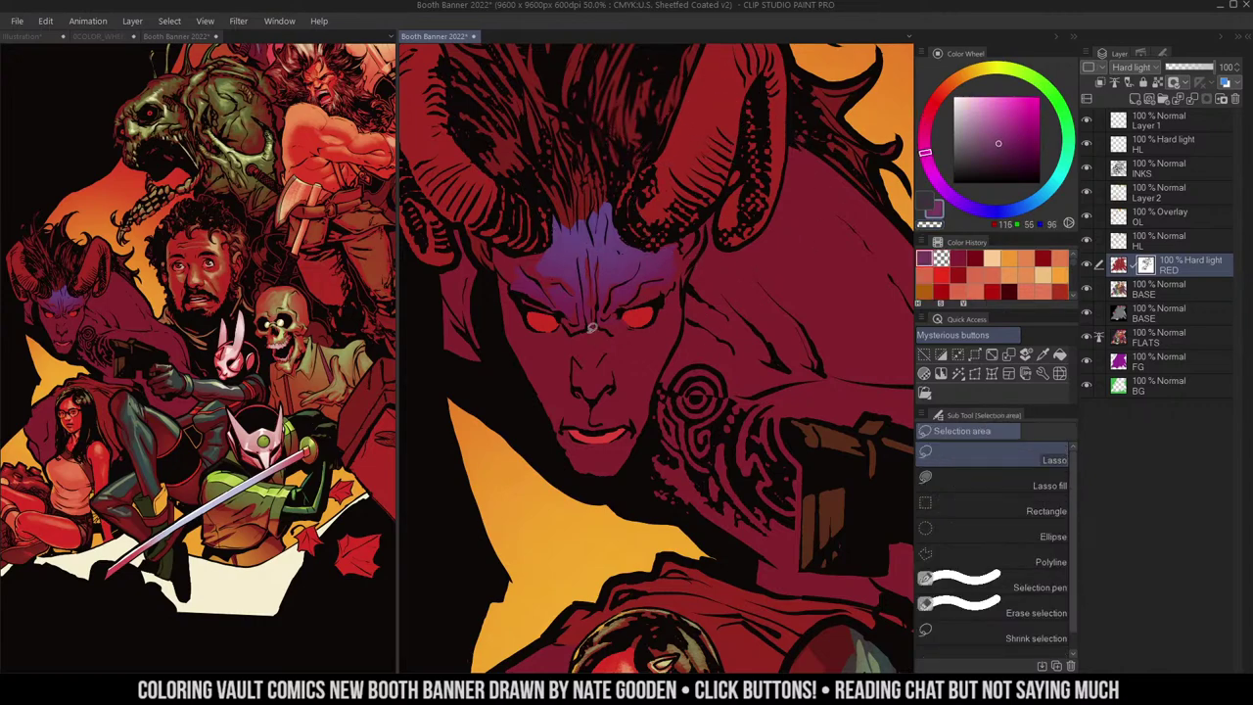
pyautogui.hotkey('ctrl', 'd')
pyautogui.moveTo(596, 326)
pyautogui.mouseDown()
pyautogui.moveTo(613, 366)
pyautogui.moveTo(607, 387)
pyautogui.moveTo(587, 389)
pyautogui.moveTo(588, 337)
pyautogui.moveTo(631, 331)
pyautogui.moveTo(609, 346)
pyautogui.moveTo(628, 353)
pyautogui.moveTo(668, 344)
pyautogui.moveTo(683, 302)
pyautogui.moveTo(642, 330)
pyautogui.mouseUp()
pyautogui.press('q')
pyautogui.press('q')
pyautogui.scroll(1, 625, 337)
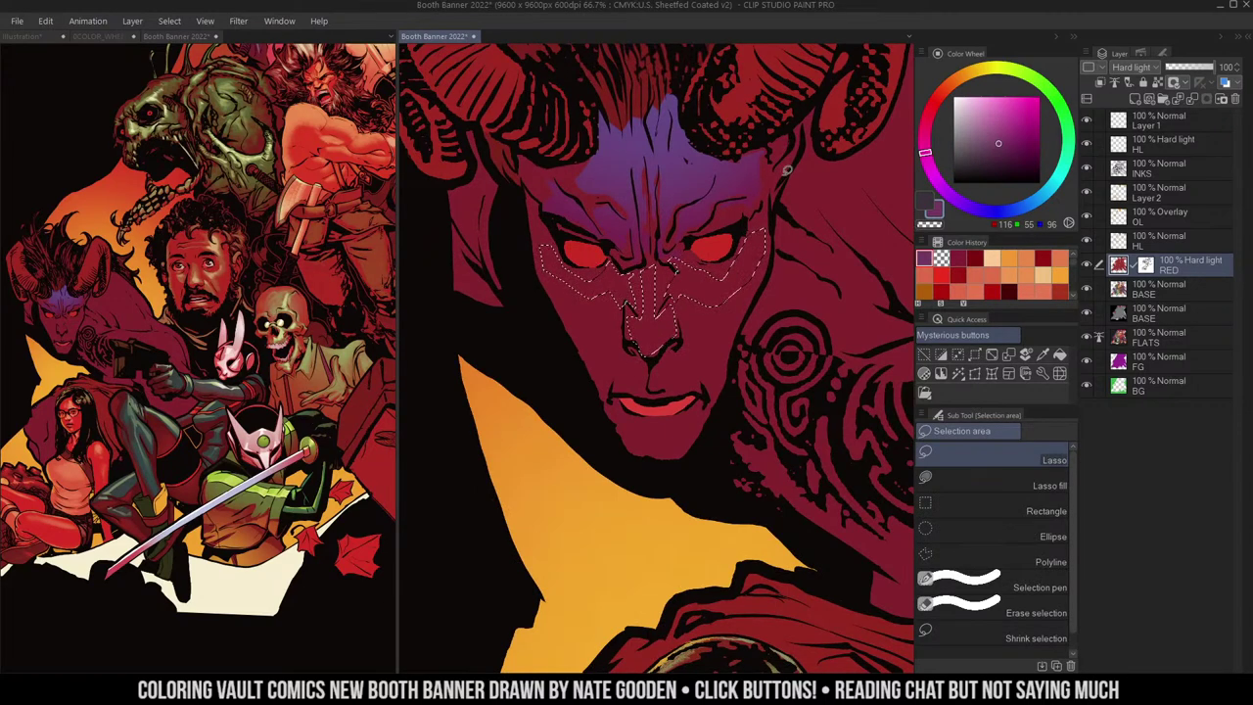
pyautogui.moveTo(789, 208); pyautogui.dragTo(768, 192)
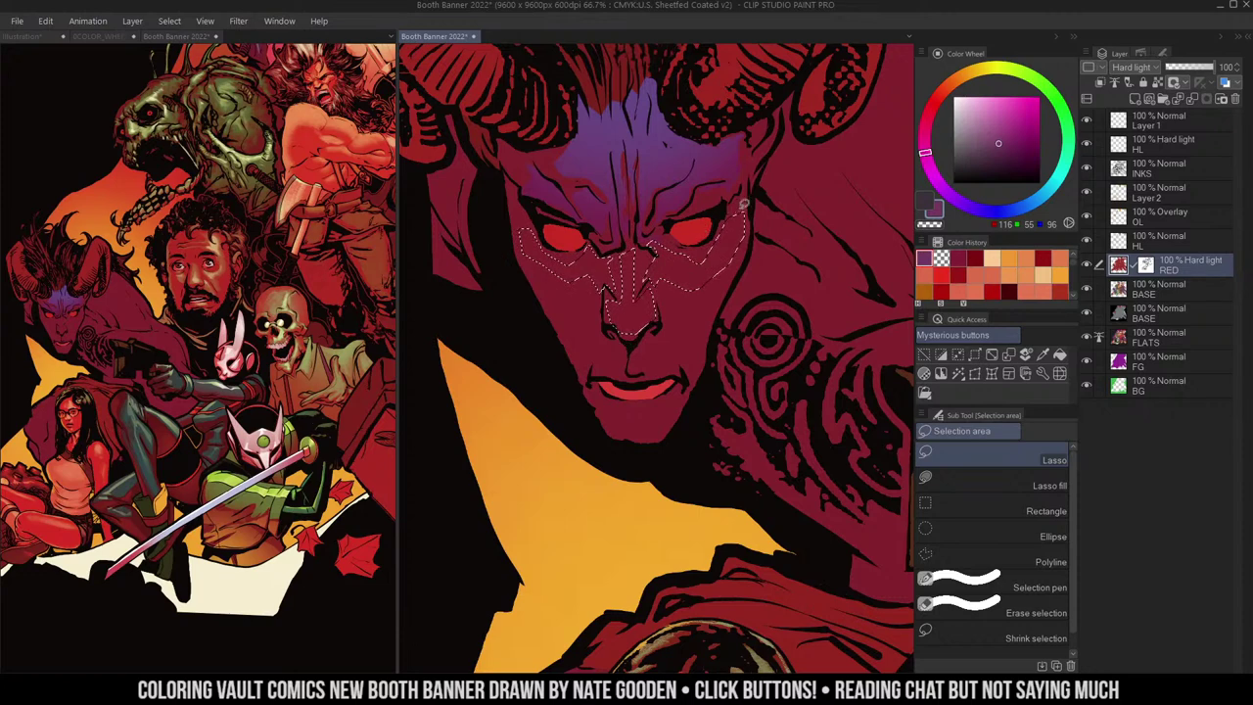
# - Airbrush the red off the selected cheeks and nose on the RED layer's mask, using progressively smaller soft strokes in transparent color
pyautogui.hotkey('ctrl', 'd')
pyautogui.press('b')
pyautogui.press('[')
pyautogui.moveTo(607, 186)
pyautogui.mouseDown()
pyautogui.moveTo(641, 197)
pyautogui.moveTo(627, 221)
pyautogui.moveTo(585, 193)
pyautogui.moveTo(629, 235)
pyautogui.moveTo(675, 166)
pyautogui.mouseUp()
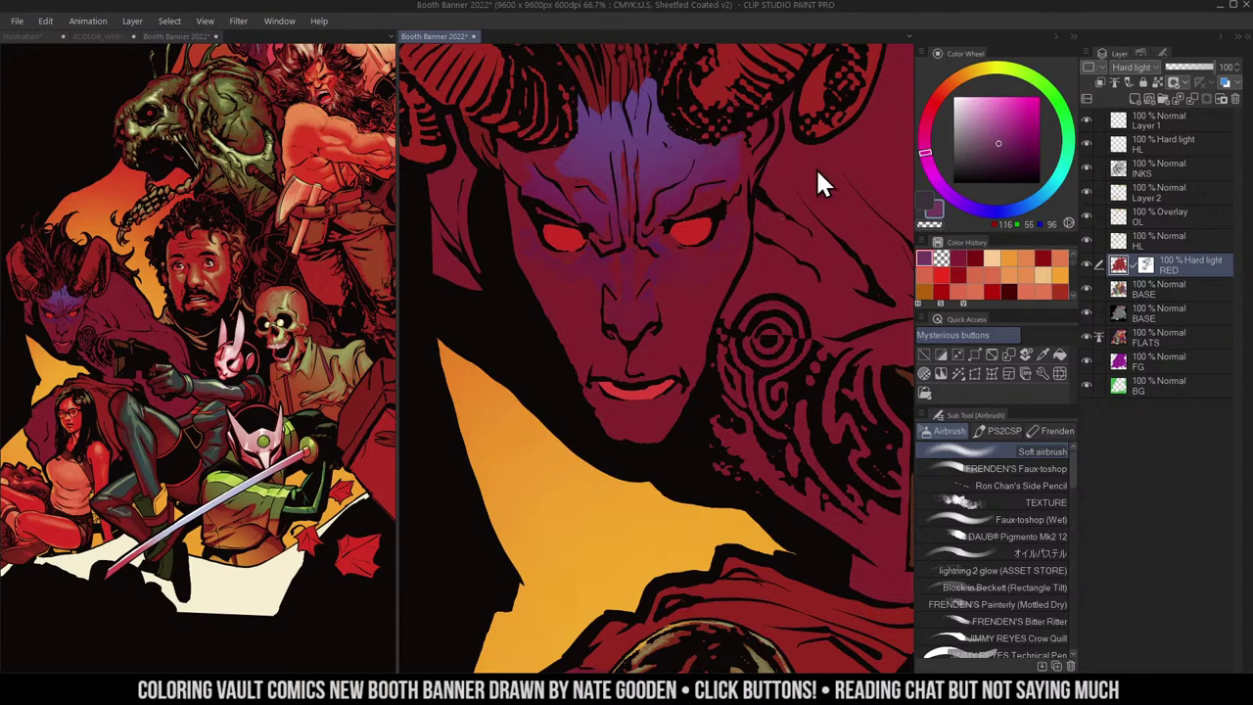
pyautogui.click(1144, 265)
pyautogui.press('c')
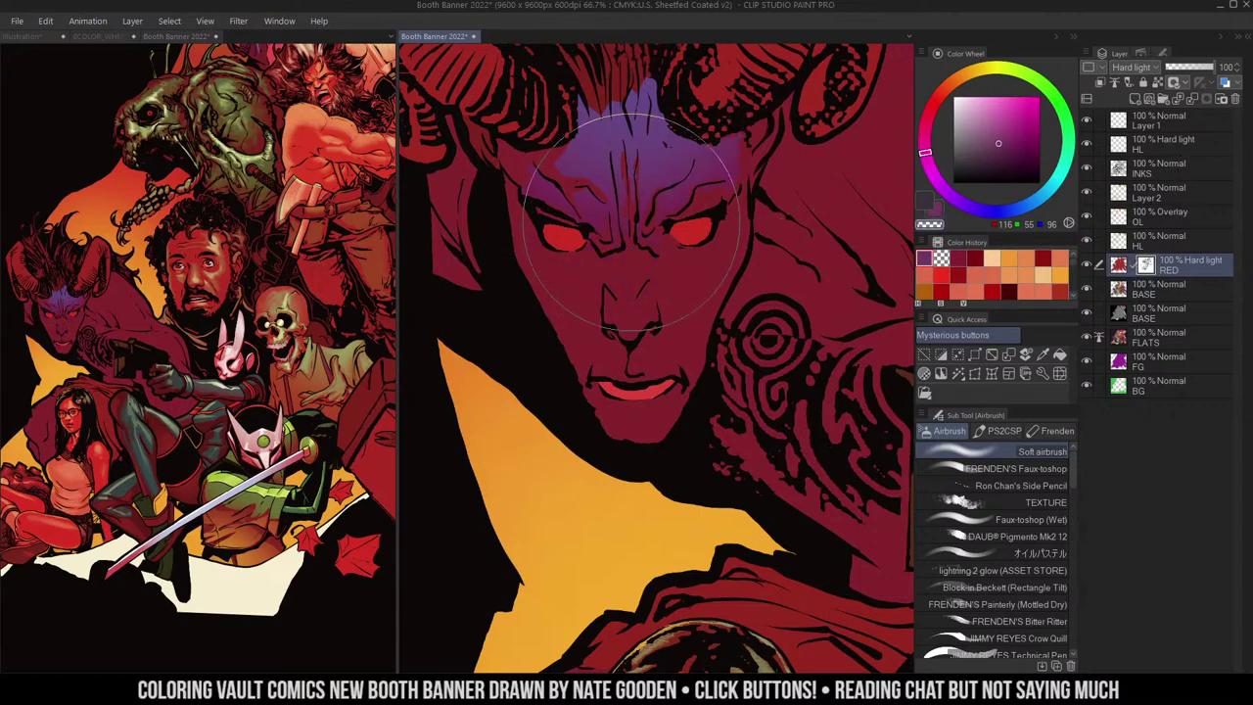
pyautogui.moveTo(643, 222)
pyautogui.mouseDown()
pyautogui.moveTo(640, 167)
pyautogui.moveTo(595, 196)
pyautogui.moveTo(644, 202)
pyautogui.moveTo(637, 149)
pyautogui.moveTo(658, 192)
pyautogui.moveTo(605, 198)
pyautogui.moveTo(648, 229)
pyautogui.moveTo(651, 166)
pyautogui.moveTo(639, 442)
pyautogui.moveTo(645, 160)
pyautogui.moveTo(597, 201)
pyautogui.moveTo(588, 186)
pyautogui.moveTo(566, 221)
pyautogui.moveTo(546, 217)
pyautogui.moveTo(547, 187)
pyautogui.mouseUp()
pyautogui.press('[')
pyautogui.press('[')
pyautogui.press('[')
pyautogui.press('[')
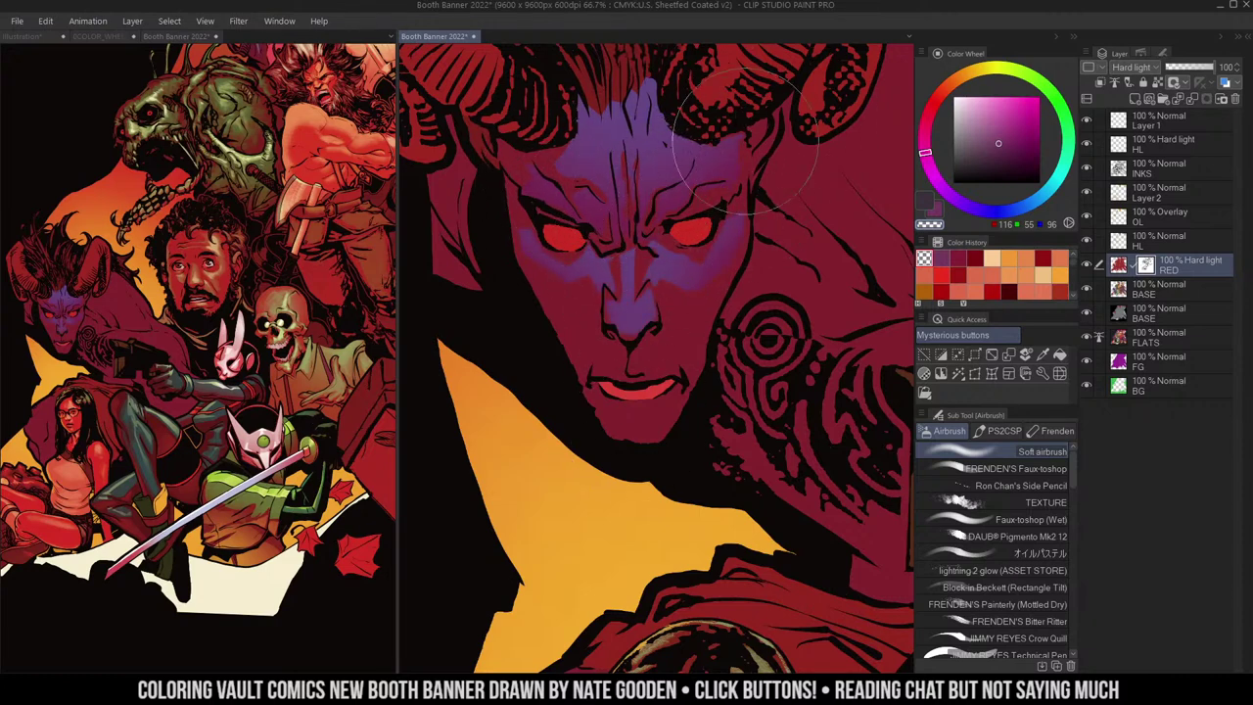
pyautogui.moveTo(719, 218); pyautogui.dragTo(708, 206)
# - Lasso the area around the horned figure's upper lip and chin
pyautogui.press('m')
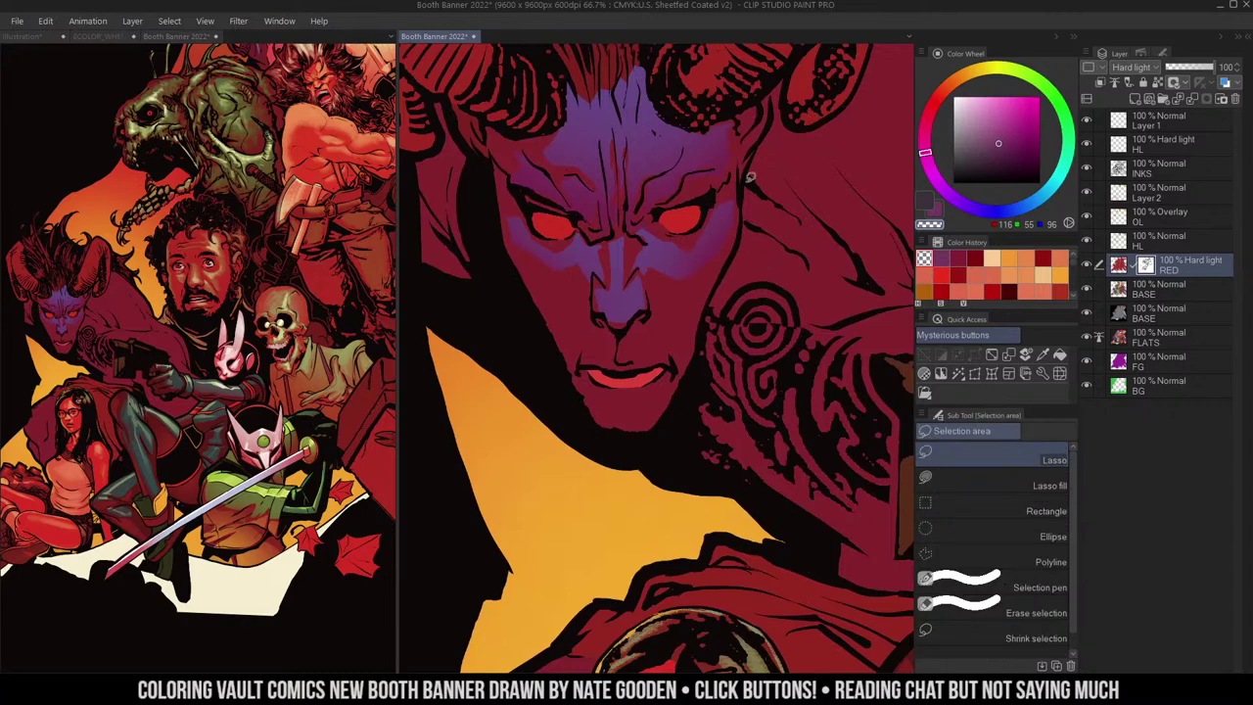
pyautogui.hotkey('ctrl', 'space')
pyautogui.click(227, 341)
pyautogui.moveTo(212, 251)
pyautogui.mouseDown()
pyautogui.moveTo(351, 274)
pyautogui.moveTo(333, 290)
pyautogui.moveTo(315, 253)
pyautogui.mouseUp()
pyautogui.press('alt')
pyautogui.click(794, 220)
pyautogui.press('m')
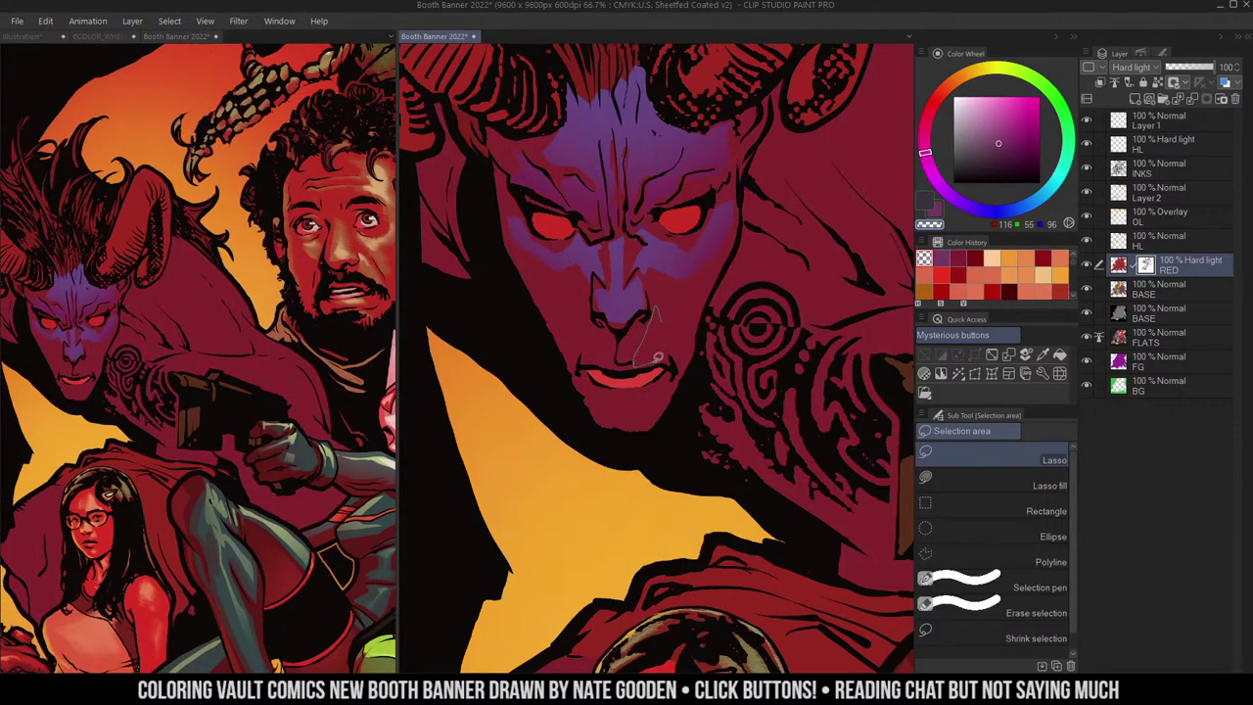
pyautogui.moveTo(657, 359); pyautogui.dragTo(672, 348)
pyautogui.moveTo(596, 339)
pyautogui.mouseDown()
pyautogui.moveTo(663, 360)
pyautogui.moveTo(654, 379)
pyautogui.moveTo(600, 388)
pyautogui.moveTo(623, 393)
pyautogui.moveTo(604, 397)
pyautogui.moveTo(612, 418)
pyautogui.moveTo(648, 422)
pyautogui.moveTo(662, 395)
pyautogui.moveTo(646, 391)
pyautogui.moveTo(671, 360)
pyautogui.mouseUp()
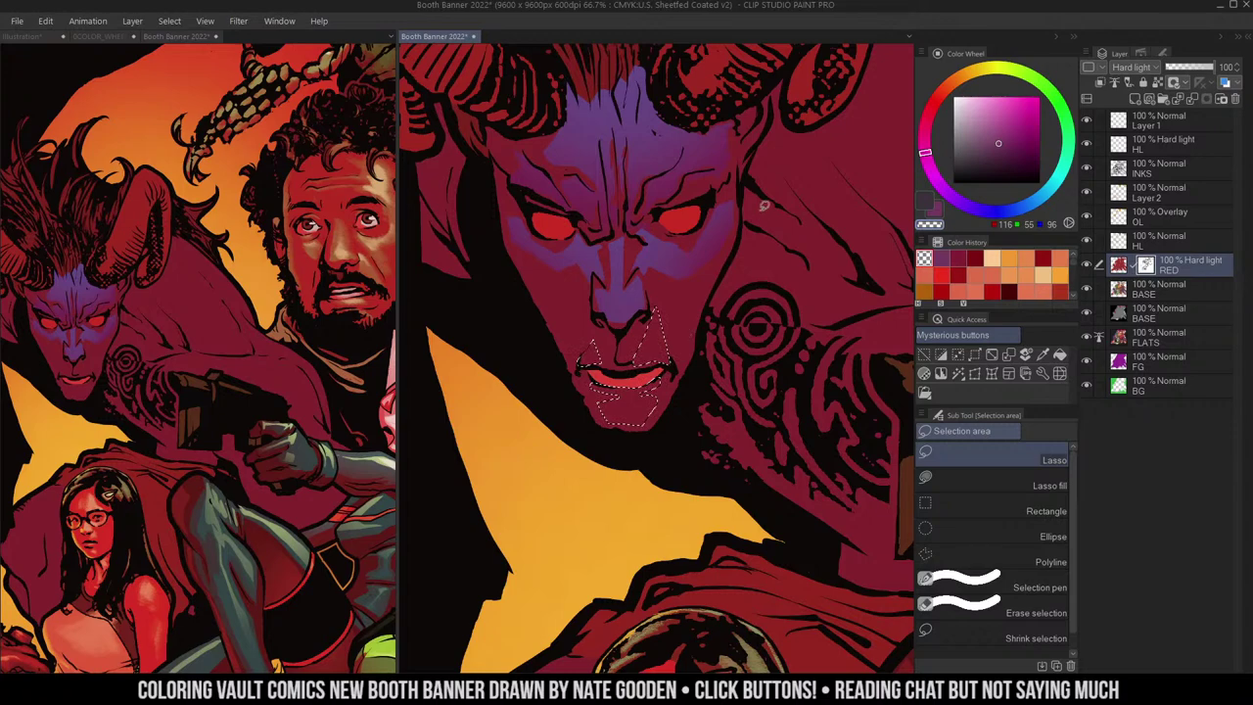
# - Fade the red off the selected upper lip and chin to bring out the purple skin
pyautogui.press('g')
pyautogui.keyDown('alt'); pyautogui.click(689, 332); pyautogui.keyUp('alt')
pyautogui.hotkey('ctrl', 'd')
pyautogui.press('b')
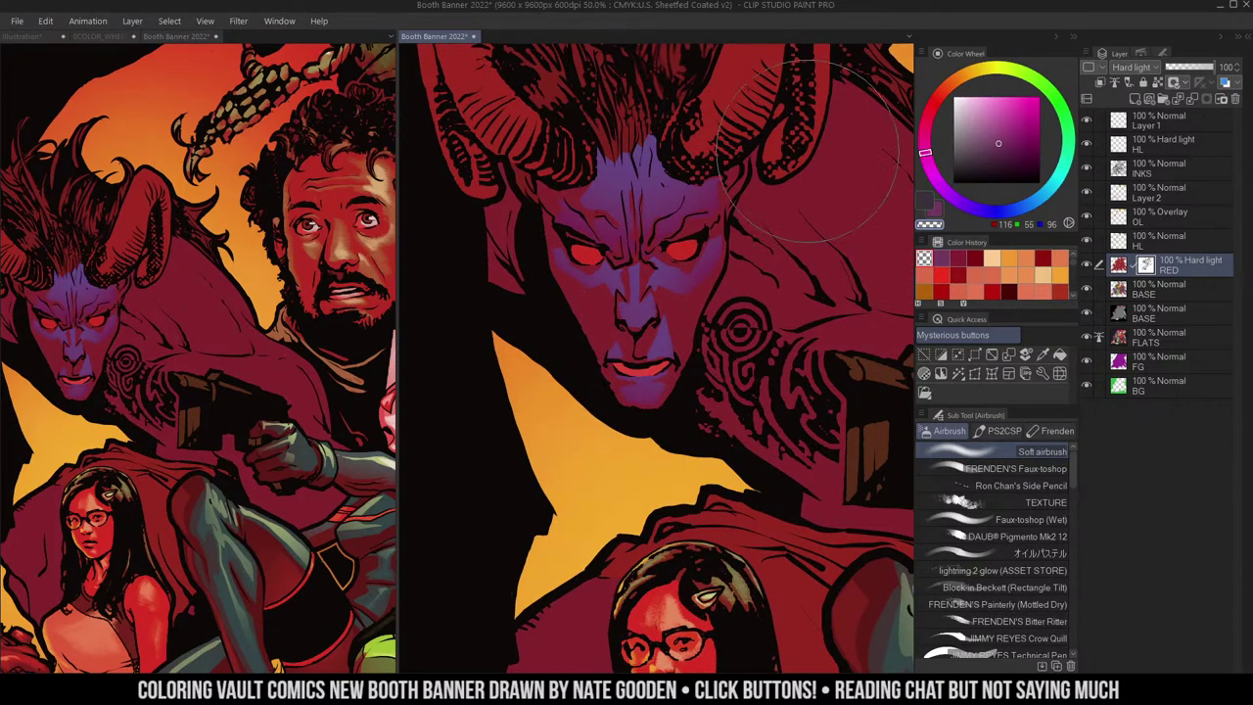
pyautogui.moveTo(734, 222); pyautogui.dragTo(754, 213)
pyautogui.hotkey('ctrl', 'd')
# - Auto-select the horned figure's eyes and lighten the eyes and mouth by airbrushing away the red
pyautogui.press('w')
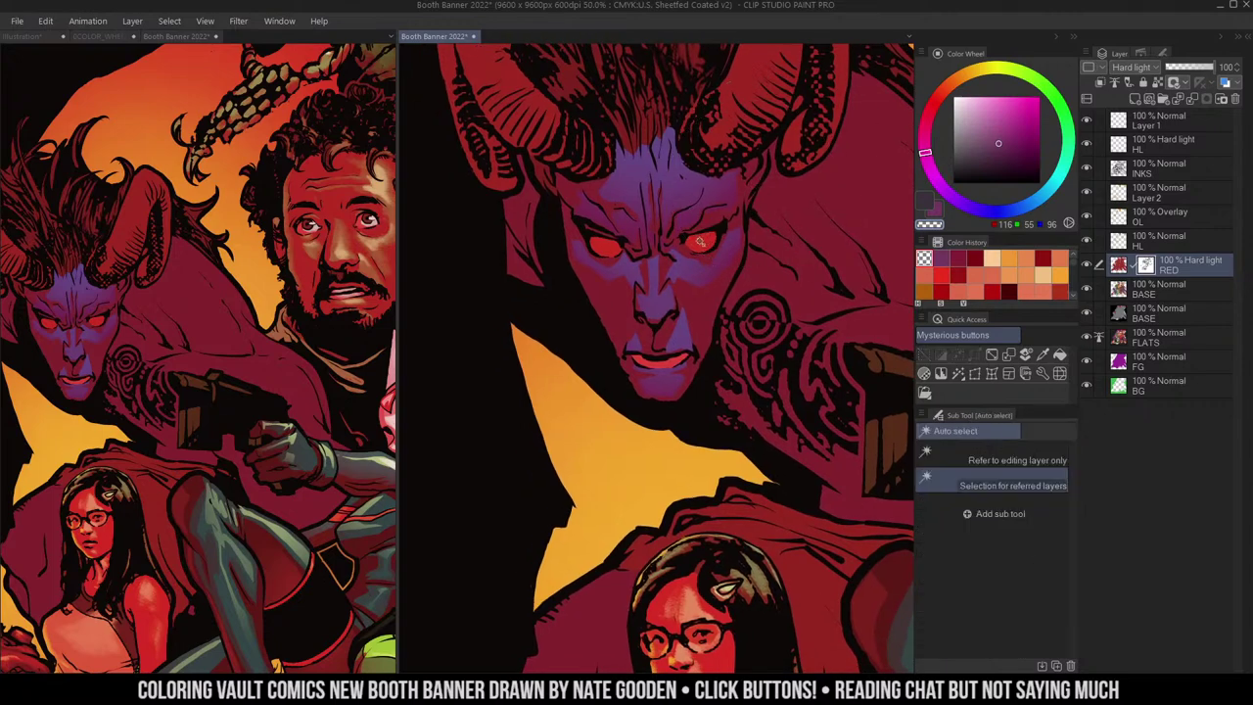
pyautogui.click(699, 241)
pyautogui.press('b')
pyautogui.moveTo(606, 233); pyautogui.dragTo(609, 239)
pyautogui.moveTo(701, 227); pyautogui.dragTo(709, 215)
pyautogui.moveTo(653, 365)
pyautogui.mouseDown()
pyautogui.moveTo(662, 380)
pyautogui.moveTo(677, 372)
pyautogui.mouseUp()
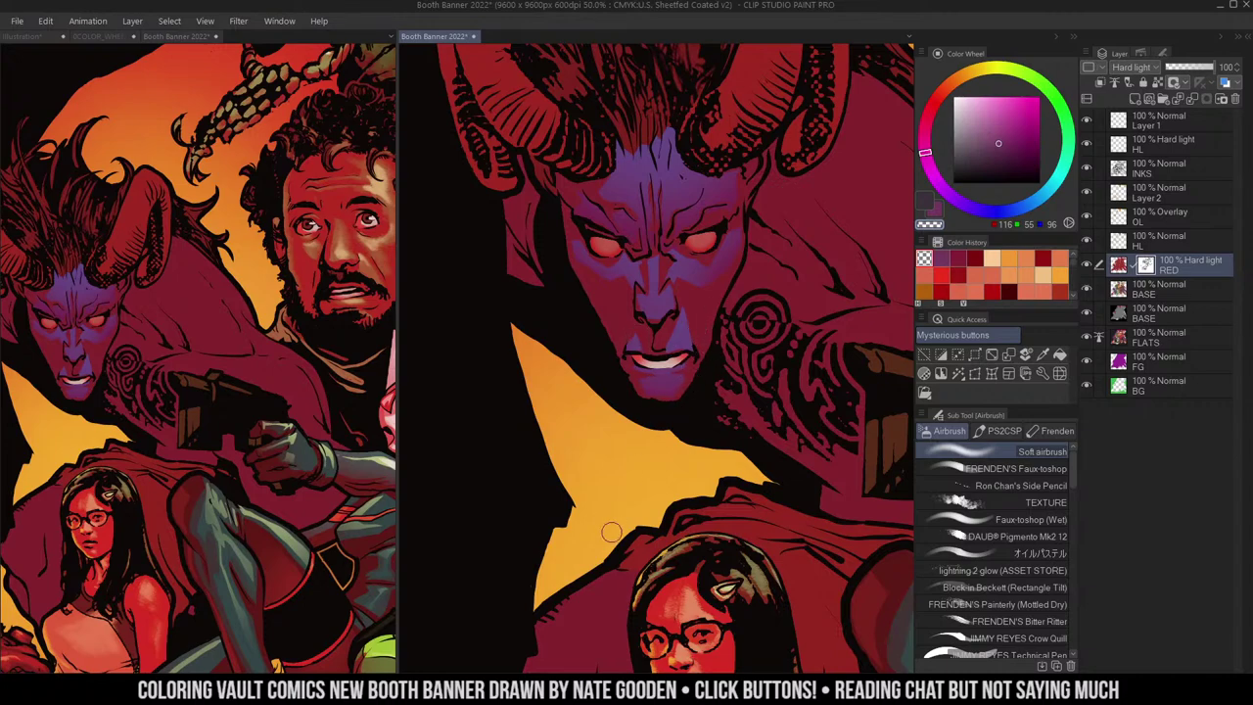
# - Lasso the patch of skin beside the face below the left horn and trim the selection to it
pyautogui.hotkey('ctrl', 'space')
pyautogui.moveTo(746, 178); pyautogui.dragTo(787, 138)
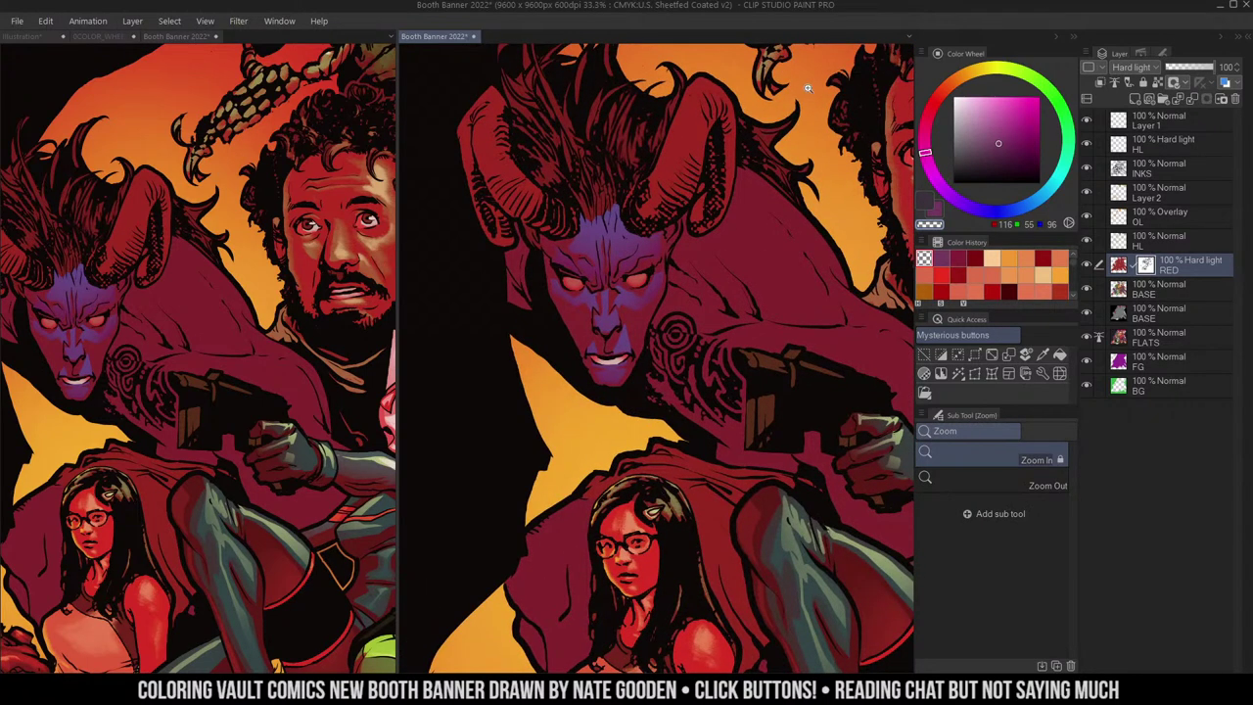
pyautogui.moveTo(772, 246); pyautogui.dragTo(747, 244)
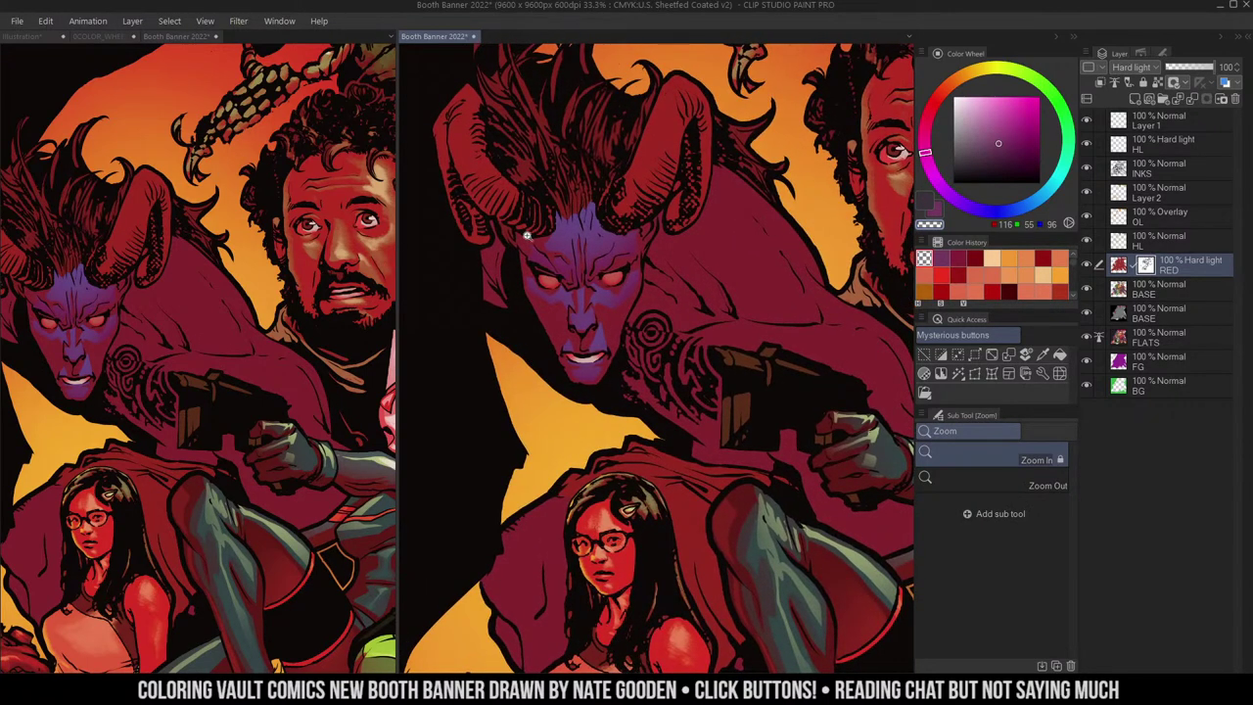
pyautogui.press('m')
pyautogui.moveTo(498, 211); pyautogui.dragTo(508, 284)
pyautogui.press('w')
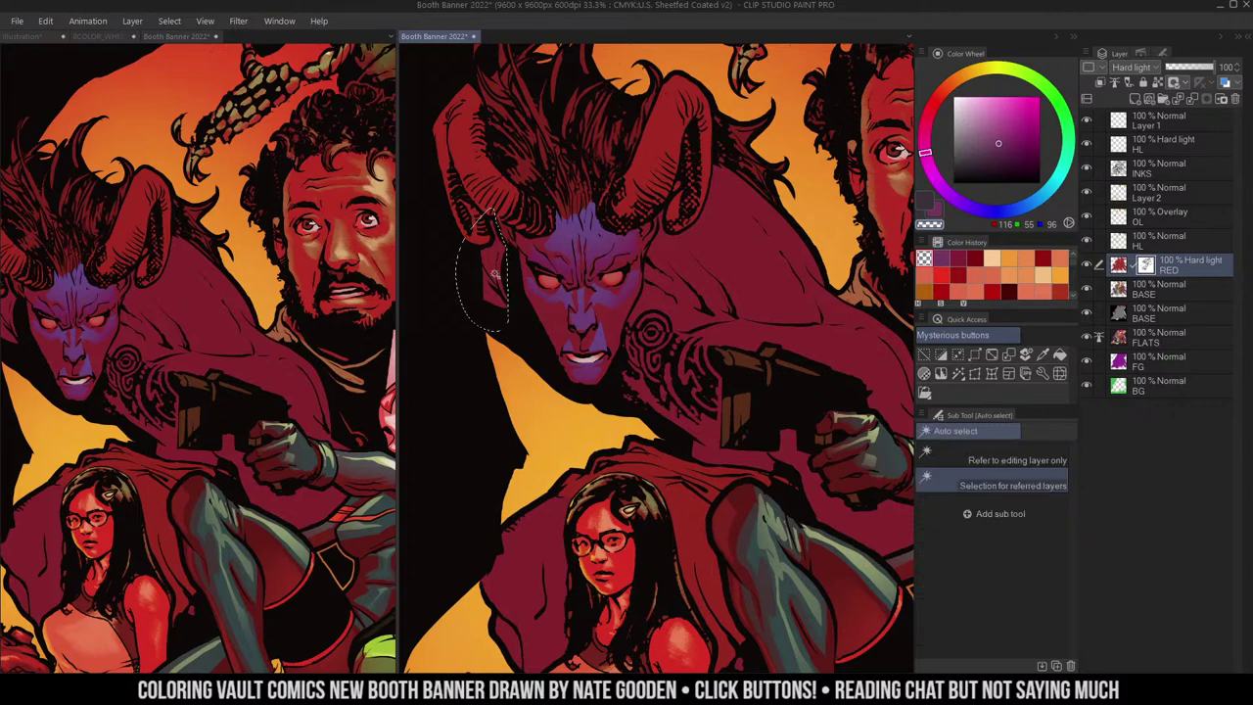
pyautogui.click(494, 213)
pyautogui.press('m')
pyautogui.press('Delete')
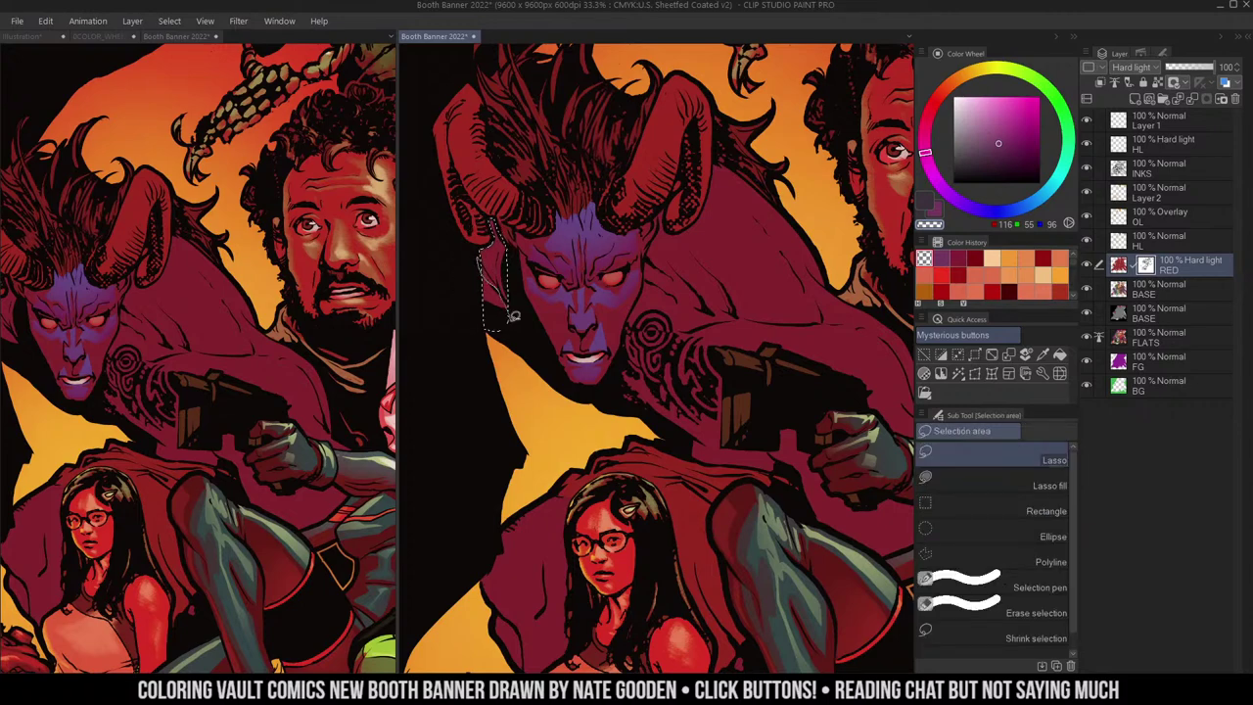
# - Airbrush the selected patch below the left horn, fading its red to purple with transparent color
pyautogui.hotkey('ctrl', 'd')
pyautogui.press('c')
pyautogui.press('b')
pyautogui.moveTo(499, 206); pyautogui.dragTo(508, 246)
pyautogui.moveTo(525, 313); pyautogui.dragTo(502, 200)
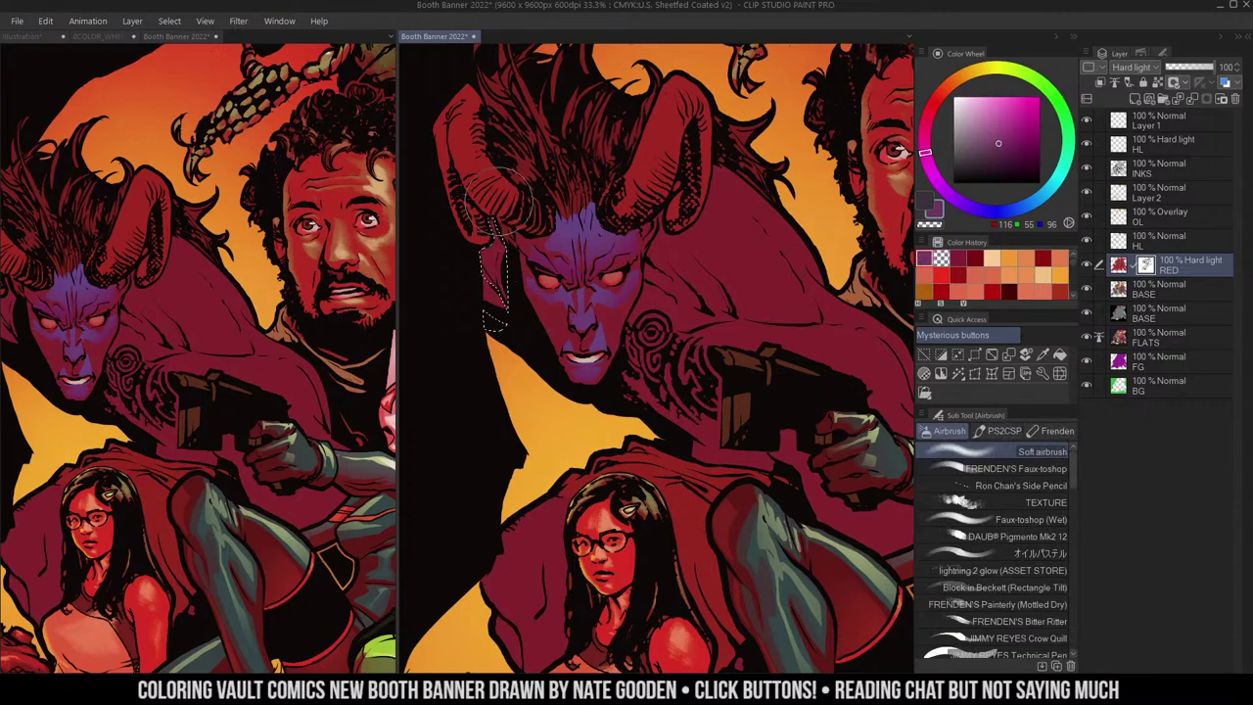
pyautogui.press('c')
pyautogui.moveTo(532, 299); pyautogui.dragTo(501, 205)
pyautogui.hotkey('ctrl', 'd')
# - Lasso the ear below the right horn and fade its red to purple with the Soft airbrush
pyautogui.press('m')
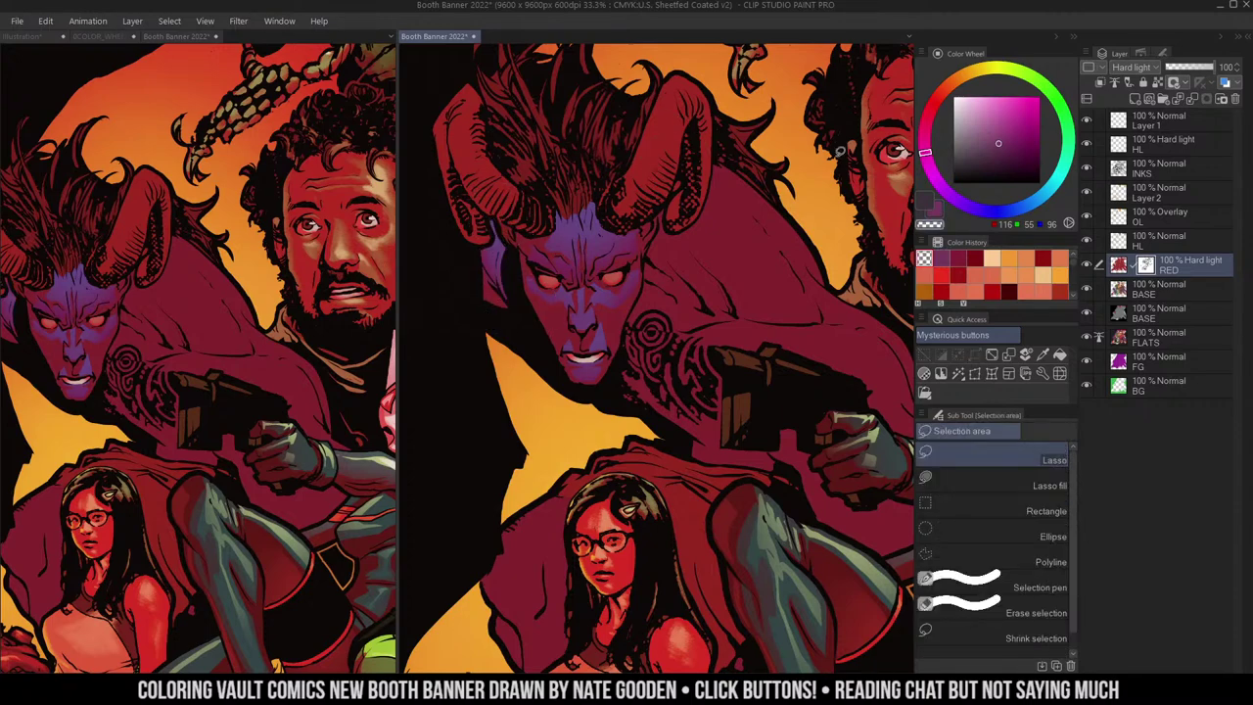
pyautogui.scroll(1, 657, 199)
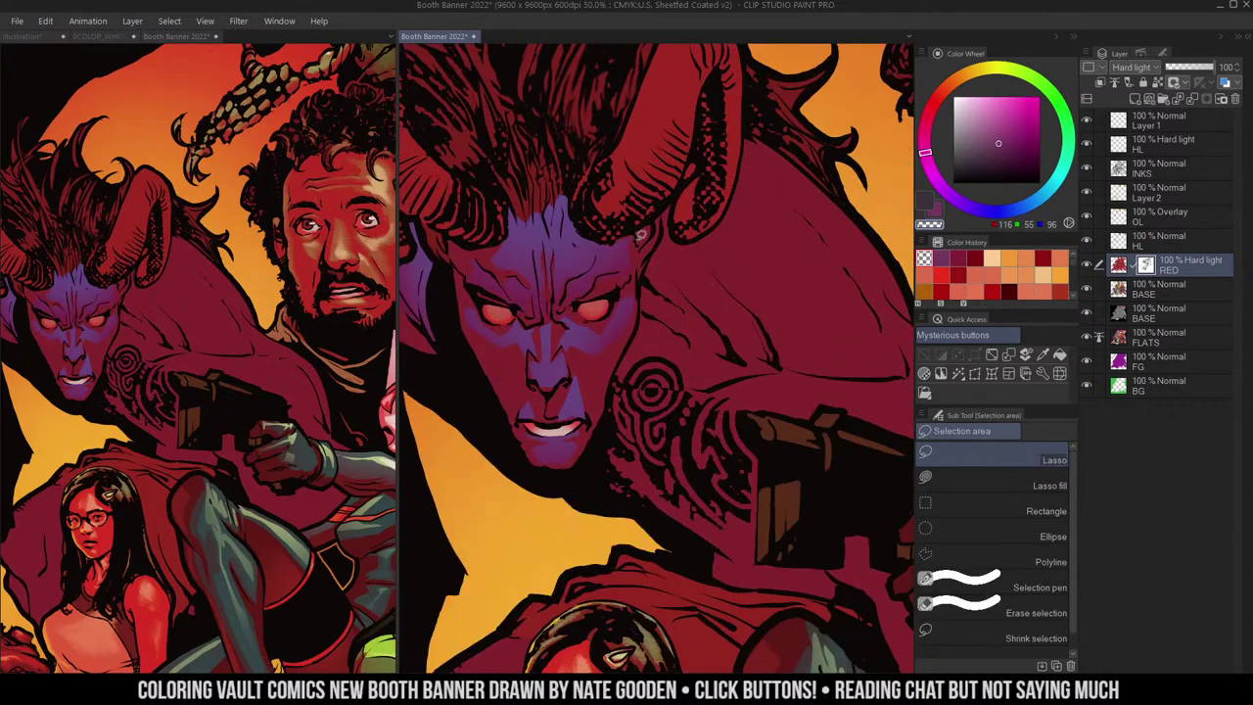
pyautogui.moveTo(640, 258); pyautogui.dragTo(629, 252)
pyautogui.press('b')
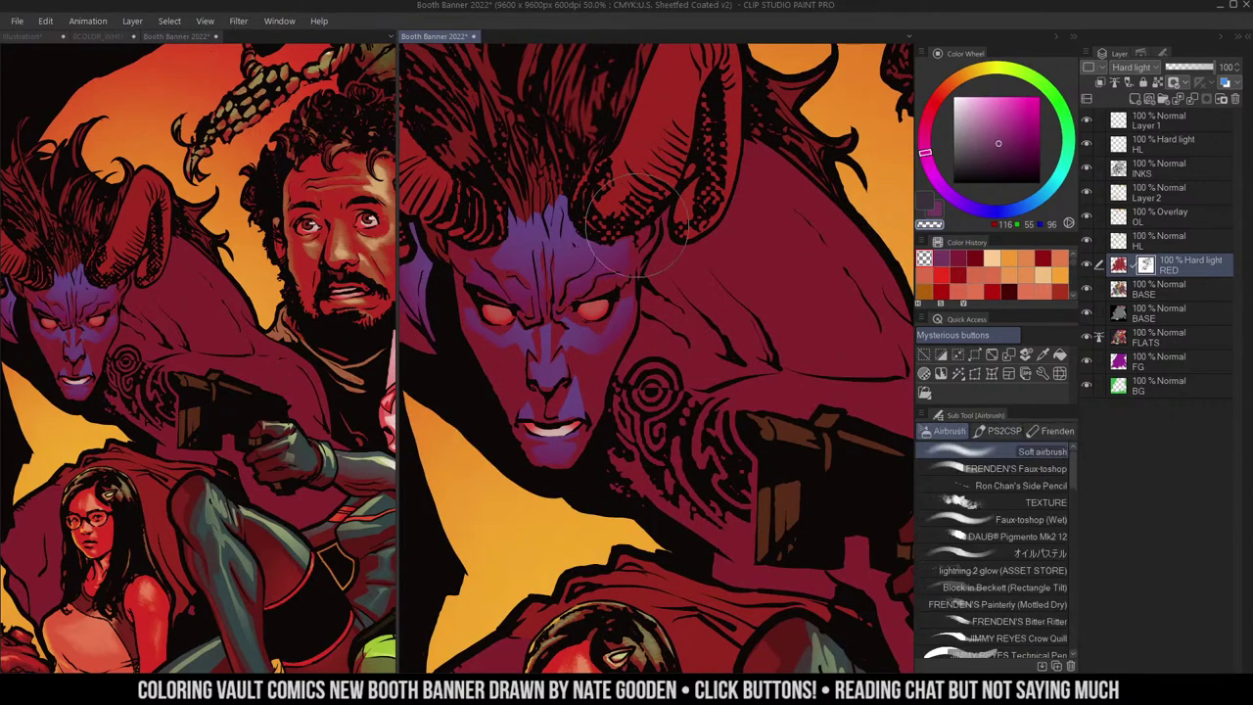
# - Lasso the brow area above the eyes and soften its remaining red with the airbrush
pyautogui.press('m')
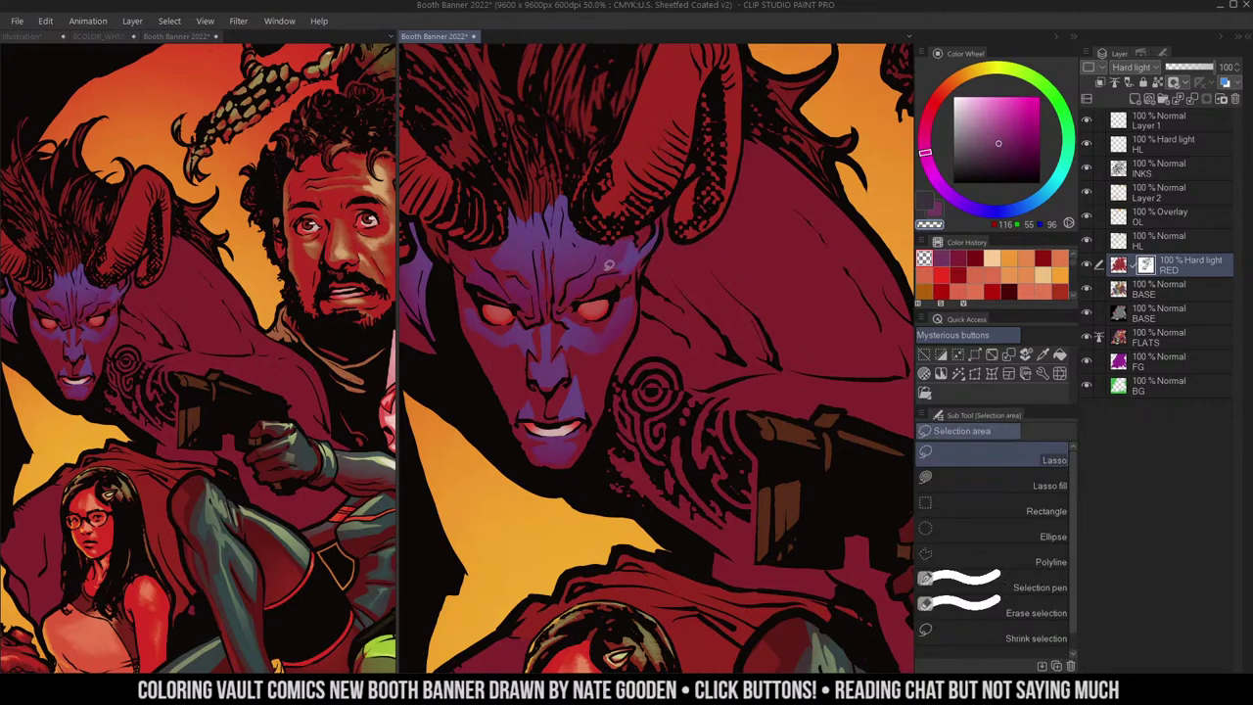
pyautogui.moveTo(609, 266)
pyautogui.mouseDown()
pyautogui.moveTo(576, 289)
pyautogui.moveTo(516, 297)
pyautogui.moveTo(537, 309)
pyautogui.moveTo(567, 286)
pyautogui.moveTo(551, 303)
pyautogui.moveTo(544, 291)
pyautogui.mouseUp()
pyautogui.hotkey('ctrl', 'd')
pyautogui.press('b')
pyautogui.press('m')
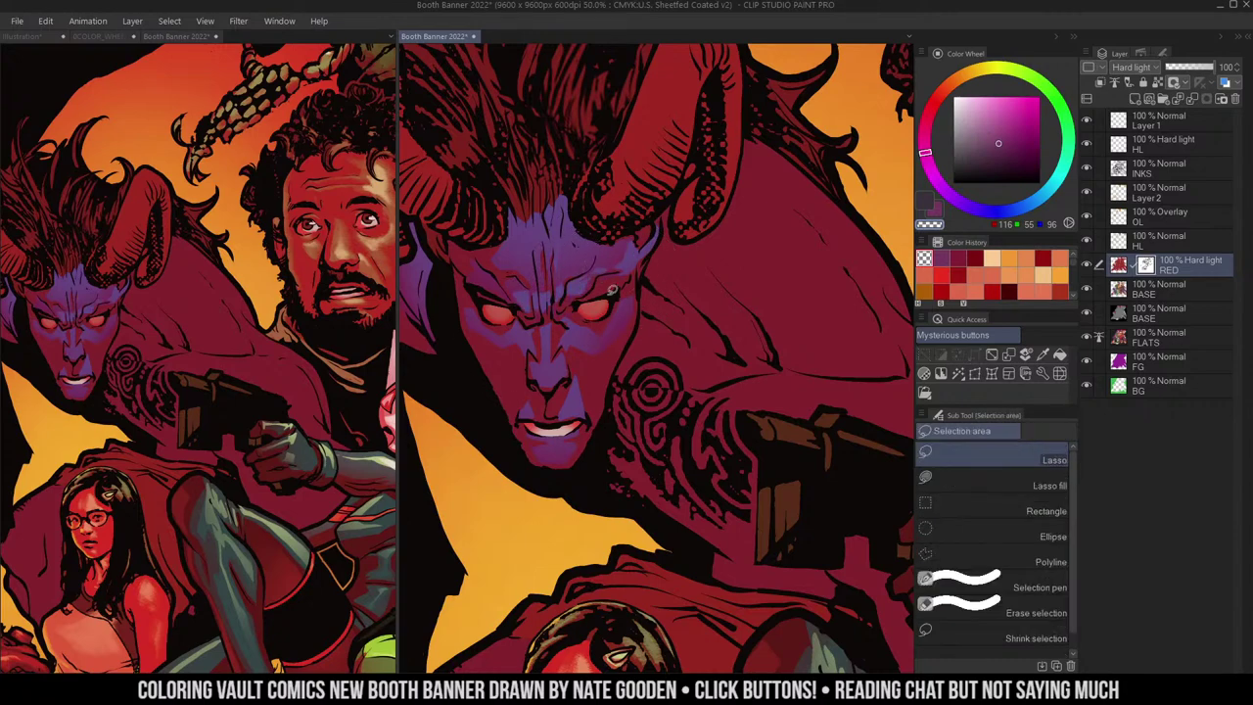
# - Lasso the cheek patches below the horned figure's eyes and airbrush them with a lighter purple on Layer 2
pyautogui.moveTo(596, 331)
pyautogui.mouseDown()
pyautogui.moveTo(510, 334)
pyautogui.moveTo(530, 346)
pyautogui.moveTo(508, 338)
pyautogui.moveTo(550, 349)
pyautogui.moveTo(550, 325)
pyautogui.moveTo(553, 359)
pyautogui.mouseUp()
pyautogui.press('b')
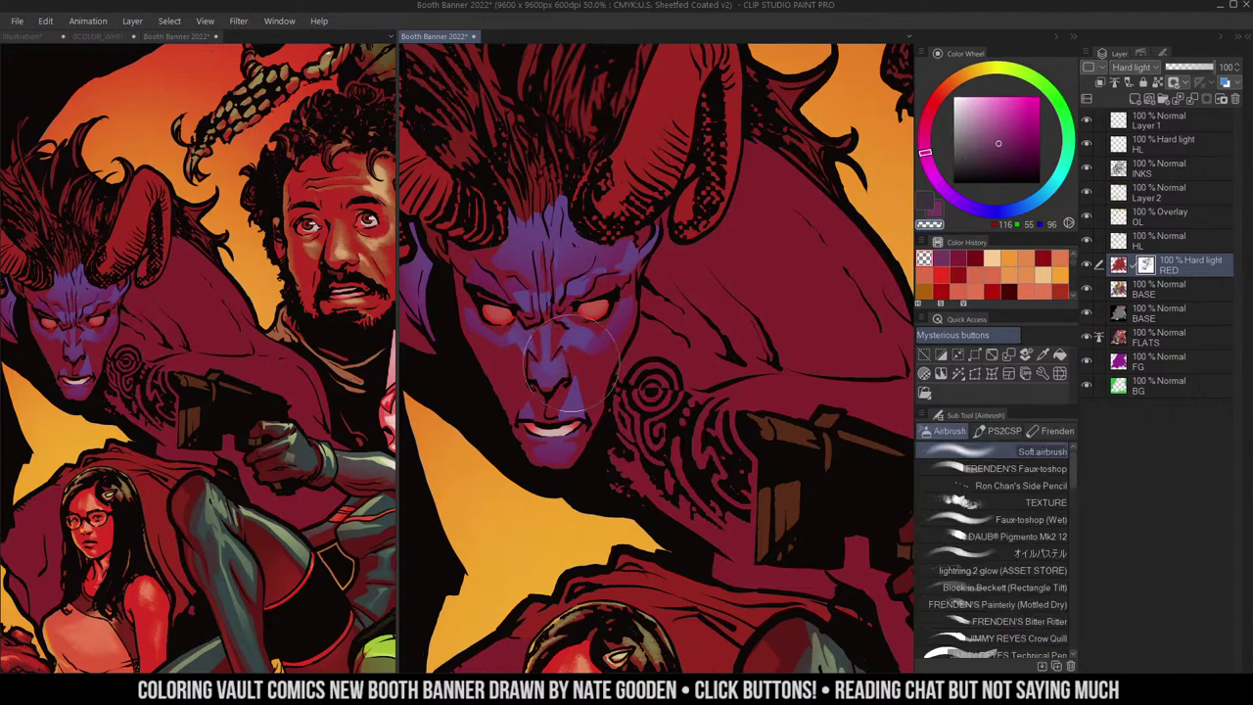
pyautogui.click(1155, 193)
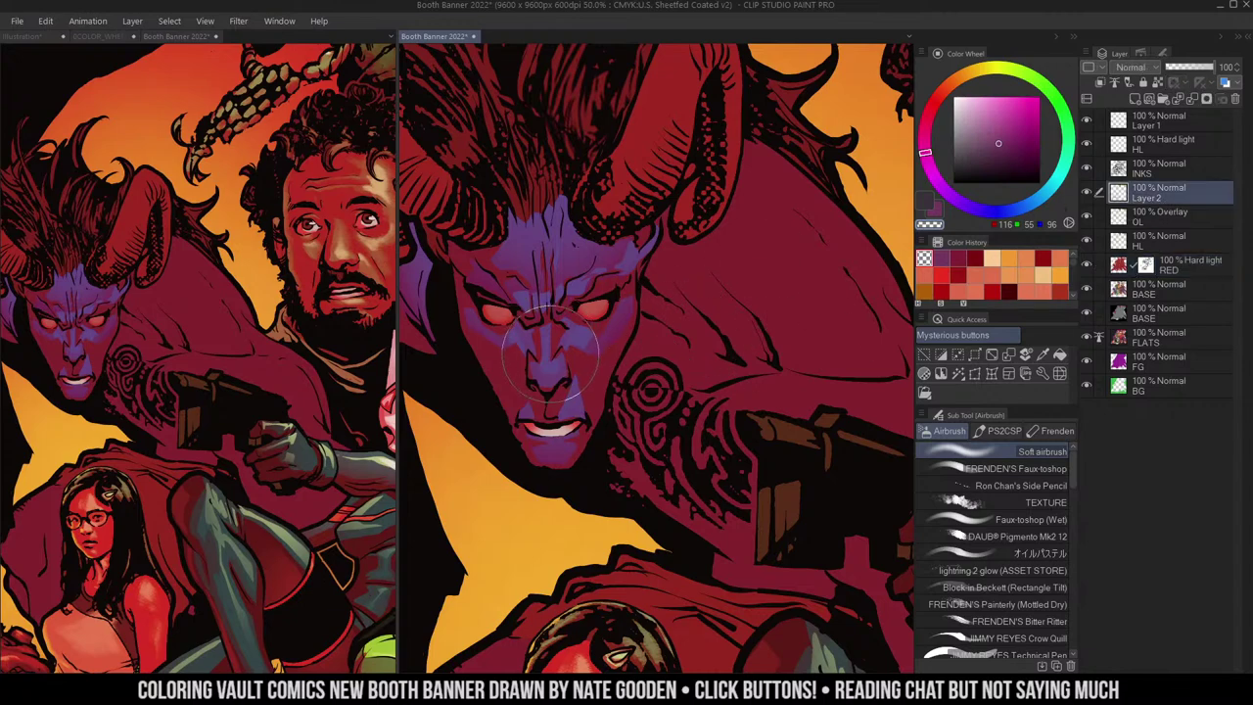
pyautogui.keyDown('alt'); pyautogui.click(570, 337); pyautogui.keyUp('alt')
pyautogui.click(985, 121)
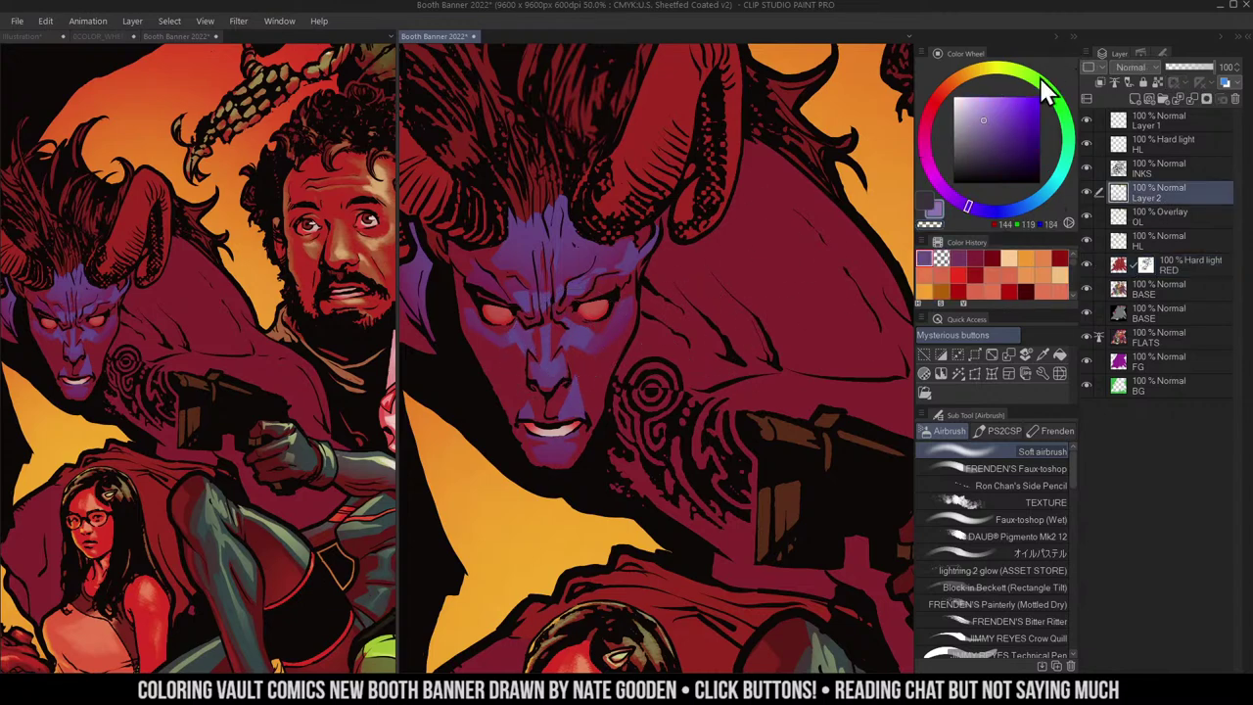
pyautogui.moveTo(607, 284)
pyautogui.mouseDown()
pyautogui.moveTo(578, 343)
pyautogui.moveTo(627, 264)
pyautogui.moveTo(607, 240)
pyautogui.mouseUp()
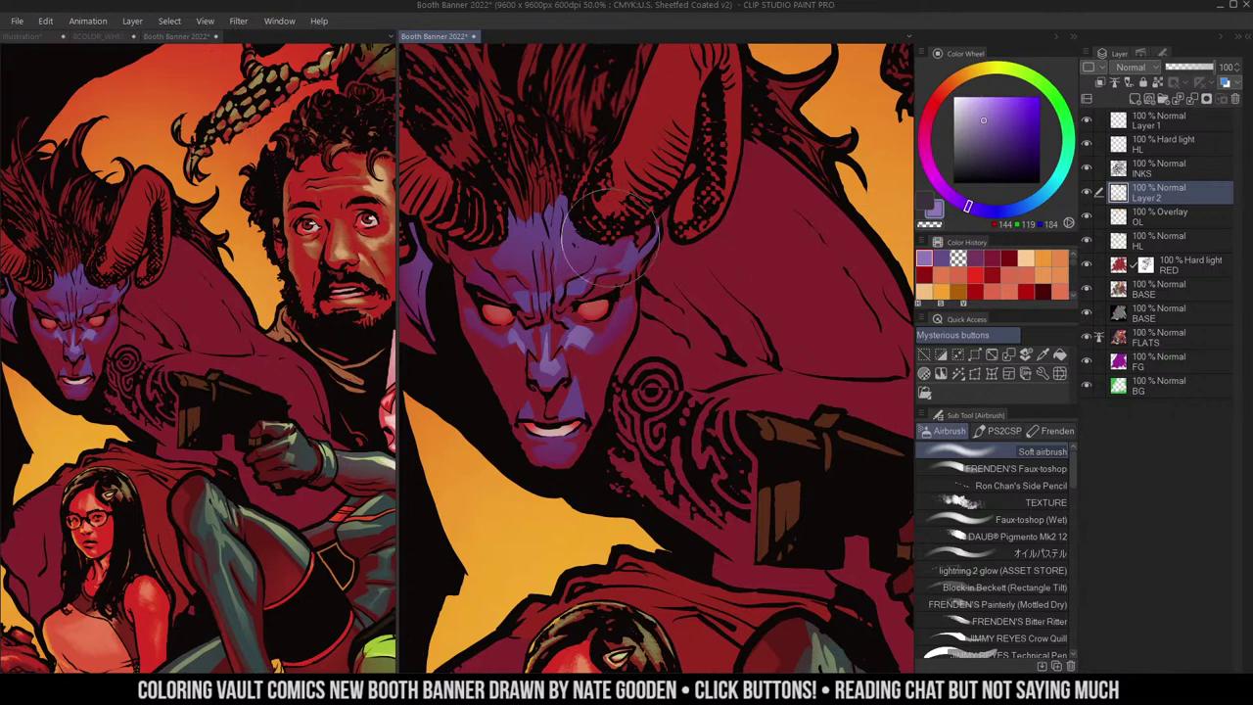
# - Lasso the inner brow and the skin patch above the mouth and airbrush them with the lighter purple
pyautogui.press('m')
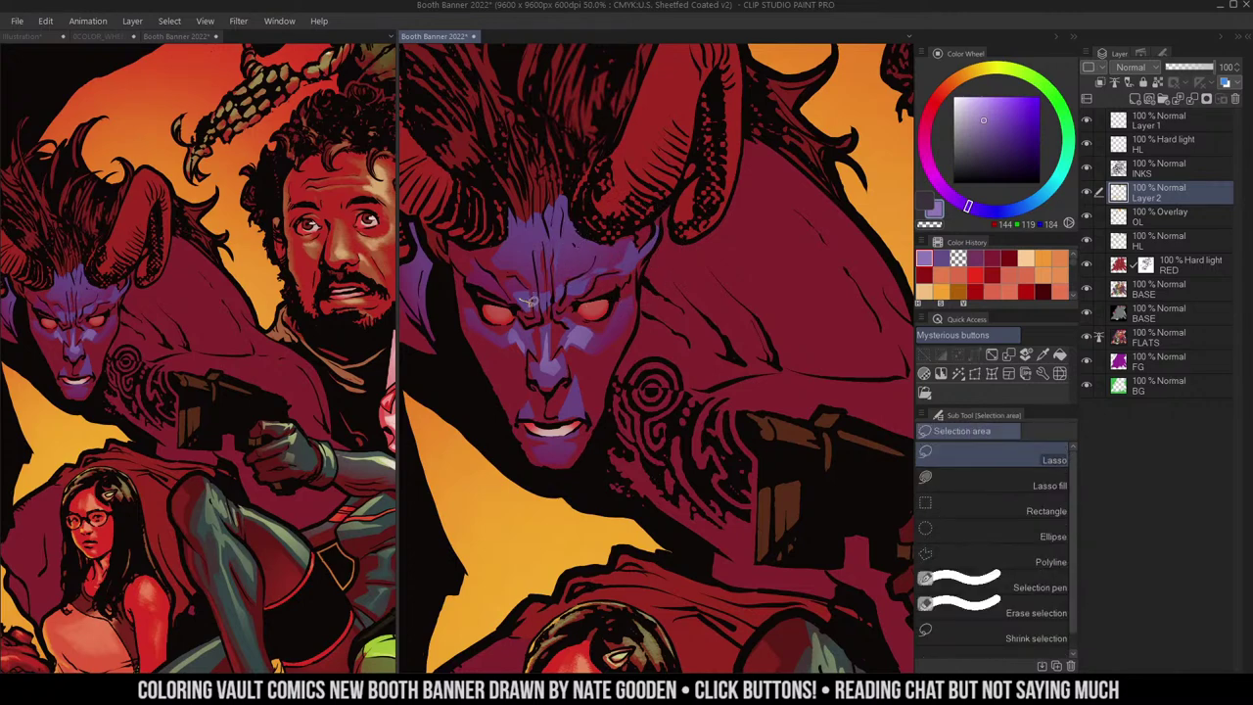
pyautogui.moveTo(530, 303)
pyautogui.mouseDown()
pyautogui.moveTo(585, 289)
pyautogui.moveTo(534, 304)
pyautogui.mouseUp()
pyautogui.press('b')
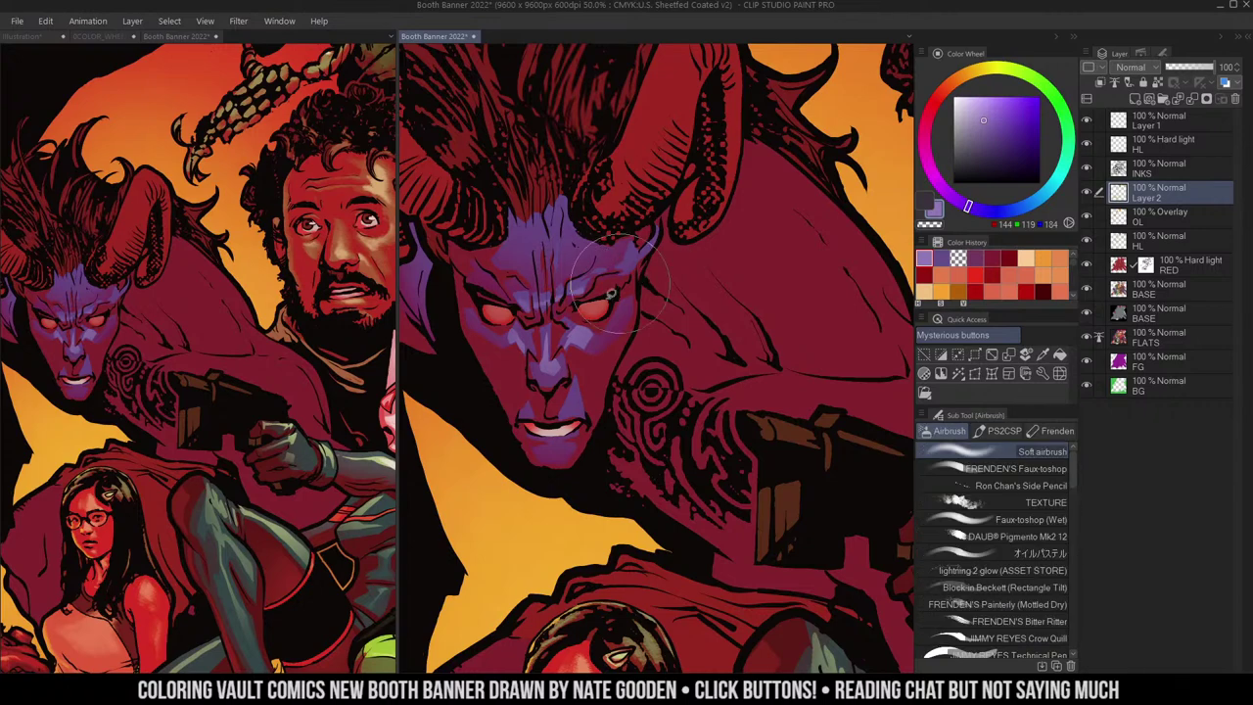
pyautogui.press('m')
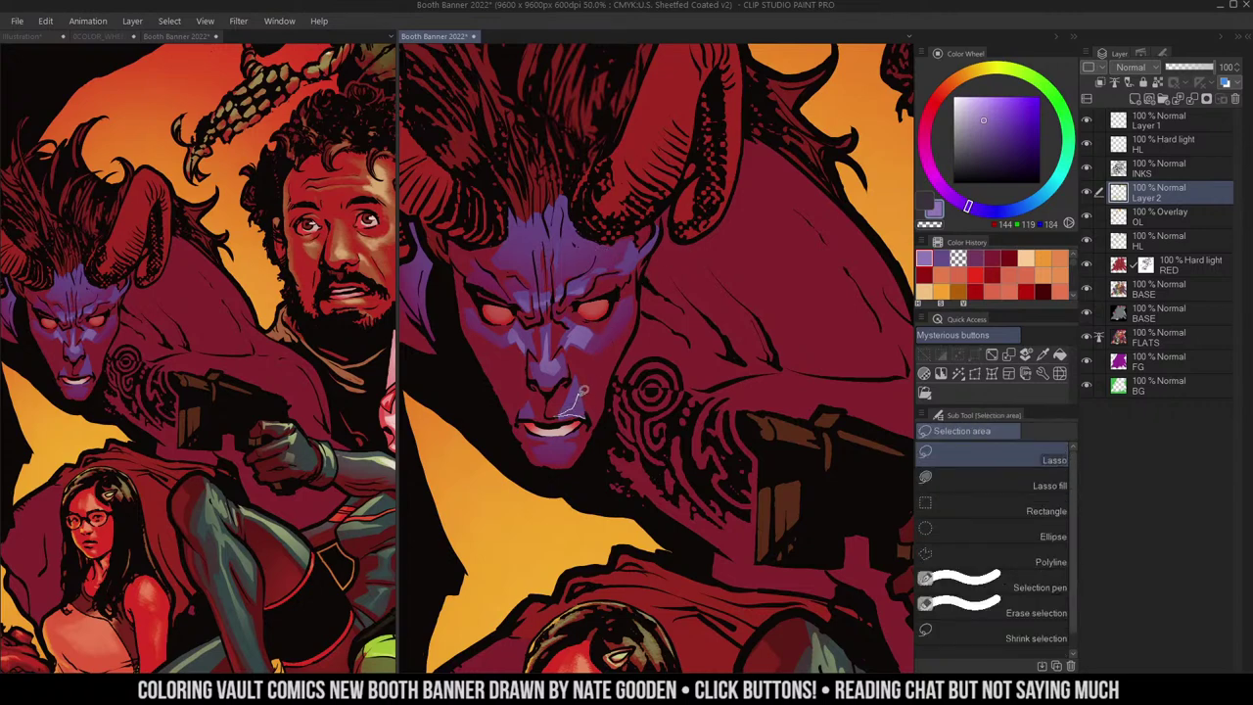
pyautogui.moveTo(583, 390); pyautogui.dragTo(581, 441)
pyautogui.press('b')
# - Lasso the forehead patches beneath both horns and airbrush them with the lighter purple
pyautogui.hotkey('ctrl', 'space')
pyautogui.keyDown('alt'); pyautogui.click(653, 335); pyautogui.keyUp('alt')
pyautogui.moveTo(703, 303); pyautogui.dragTo(696, 292)
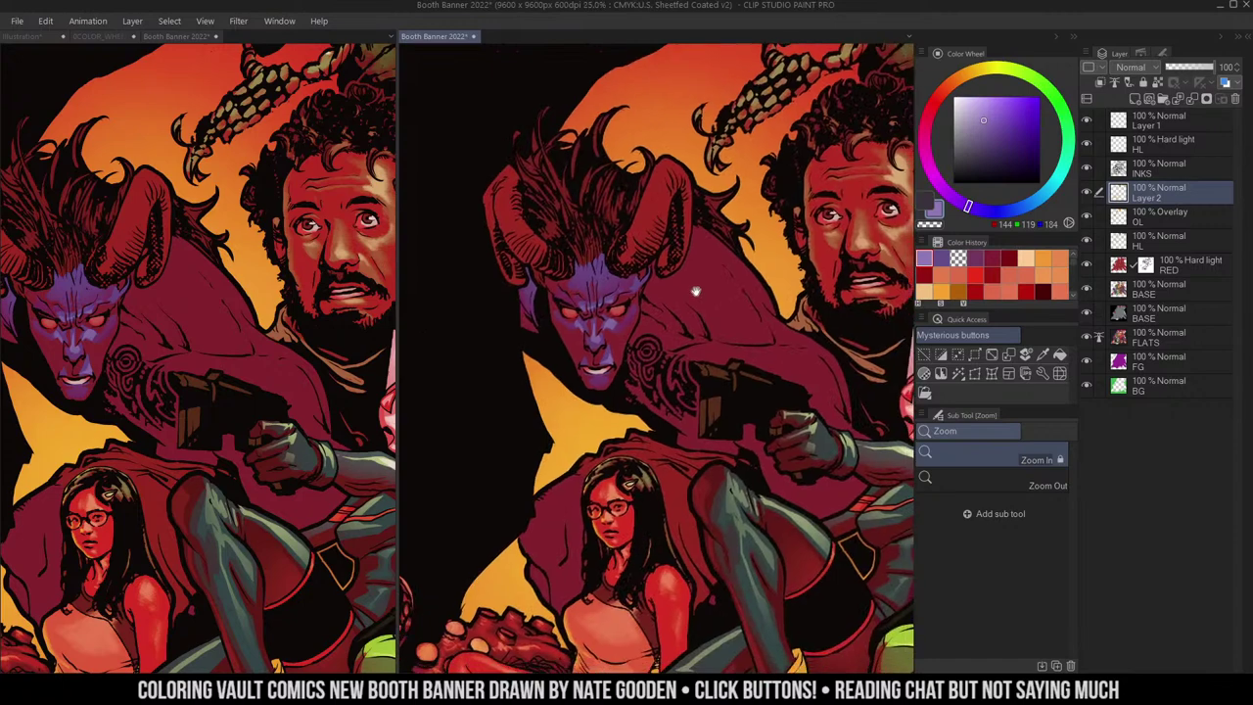
pyautogui.click(631, 266)
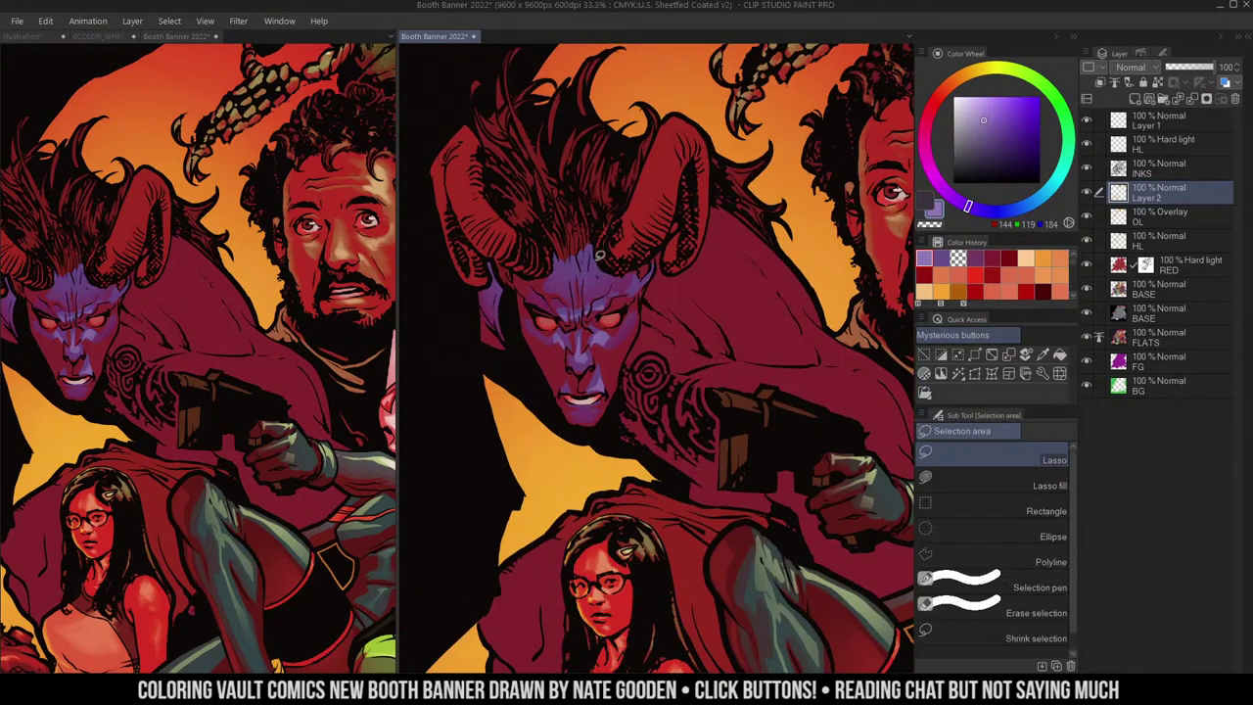
pyautogui.hotkey('ctrl', 'space')
pyautogui.click(593, 256)
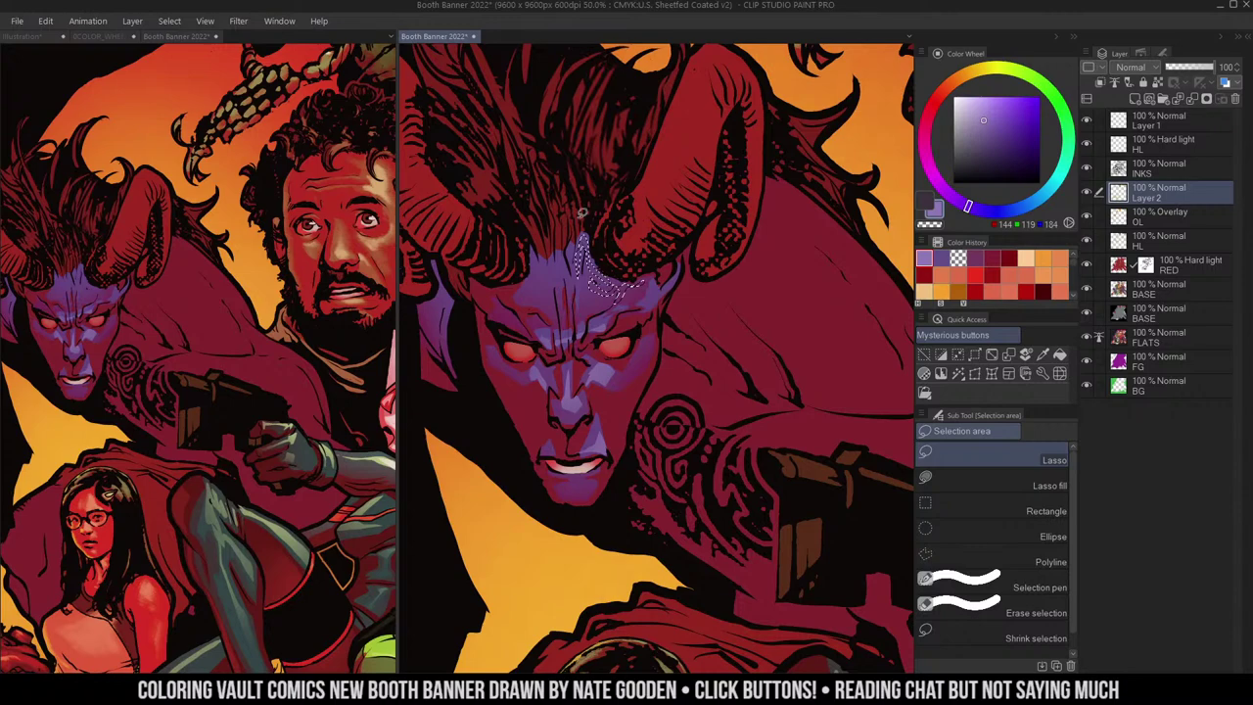
pyautogui.moveTo(524, 278)
pyautogui.mouseDown()
pyautogui.moveTo(492, 288)
pyautogui.moveTo(514, 291)
pyautogui.moveTo(479, 282)
pyautogui.moveTo(500, 283)
pyautogui.moveTo(490, 286)
pyautogui.mouseUp()
pyautogui.press('b')
# - Lasso the outer edges of the face with the selection outline hidden and airbrush them with the red sampled from the eye
pyautogui.hotkey('ctrl', 'space')
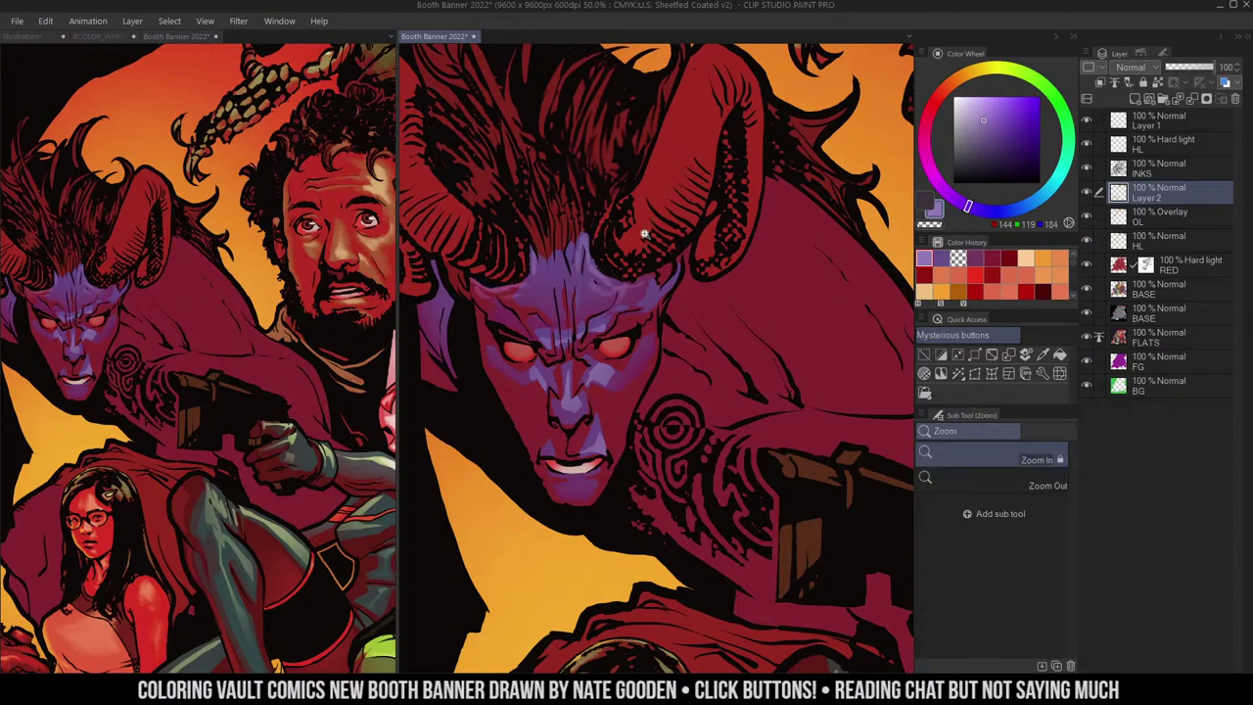
pyautogui.moveTo(650, 237)
pyautogui.mouseDown()
pyautogui.moveTo(694, 261)
pyautogui.moveTo(732, 206)
pyautogui.mouseUp()
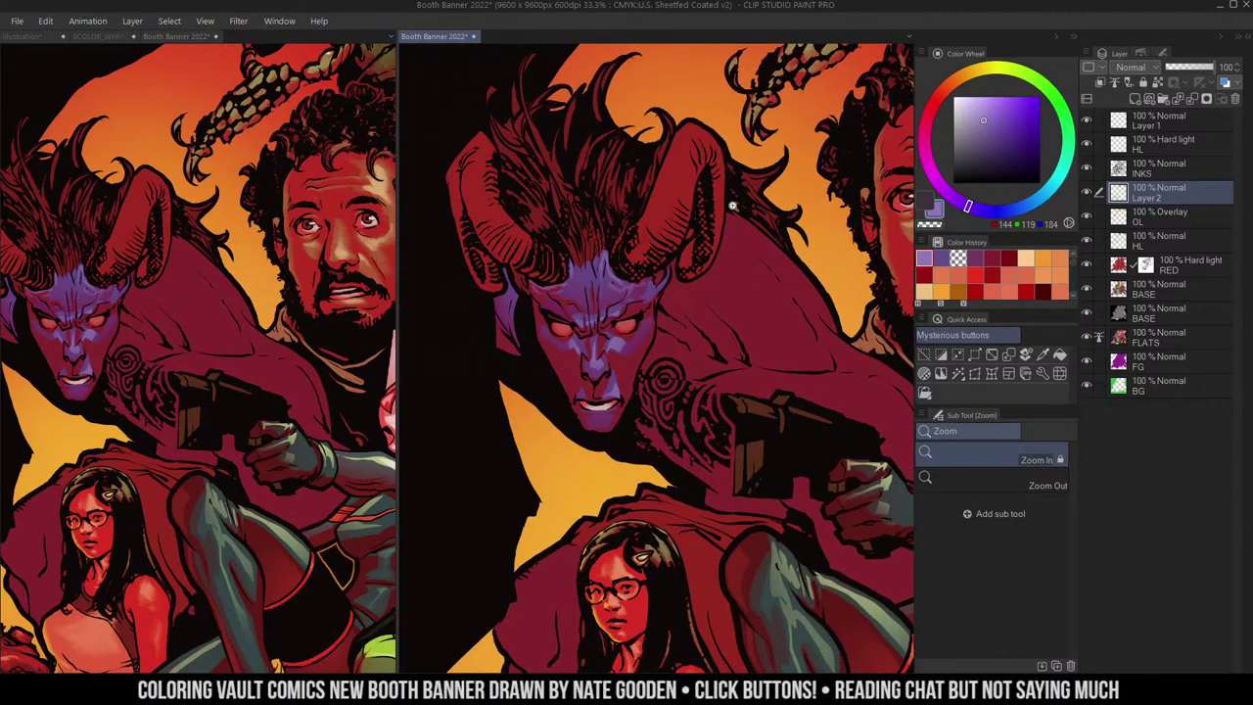
pyautogui.click(649, 330)
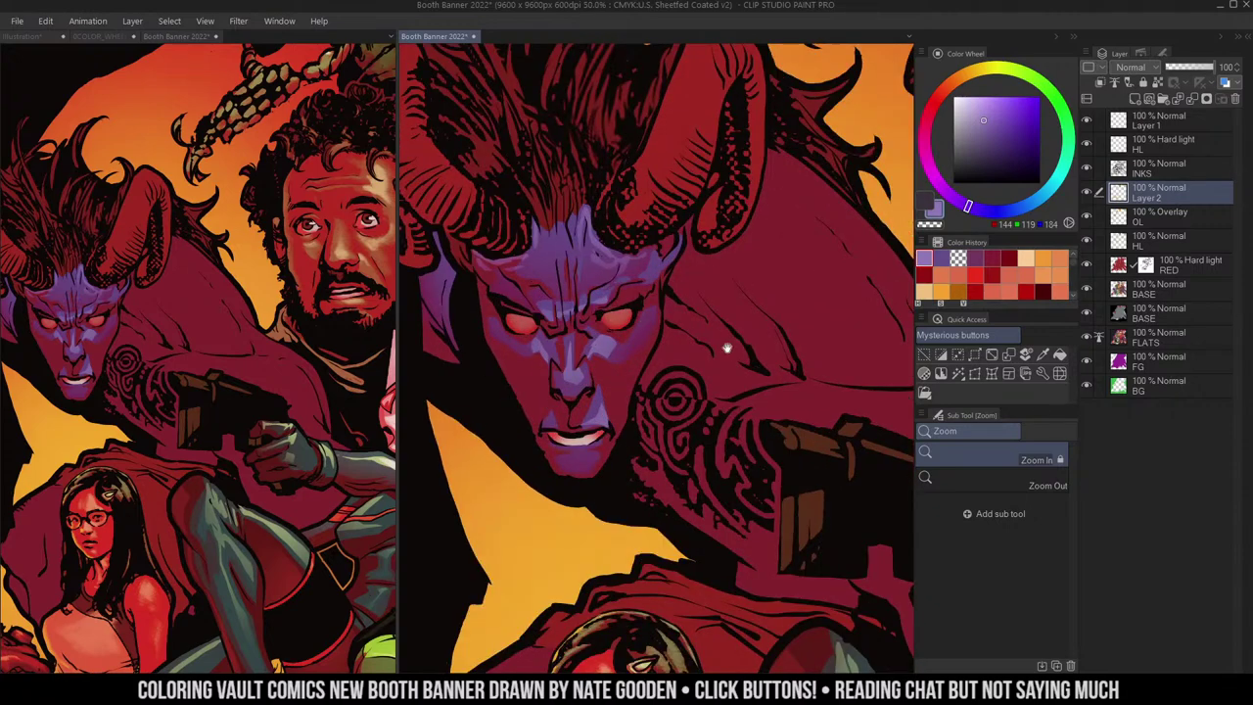
pyautogui.moveTo(727, 347); pyautogui.dragTo(705, 300)
pyautogui.press('m')
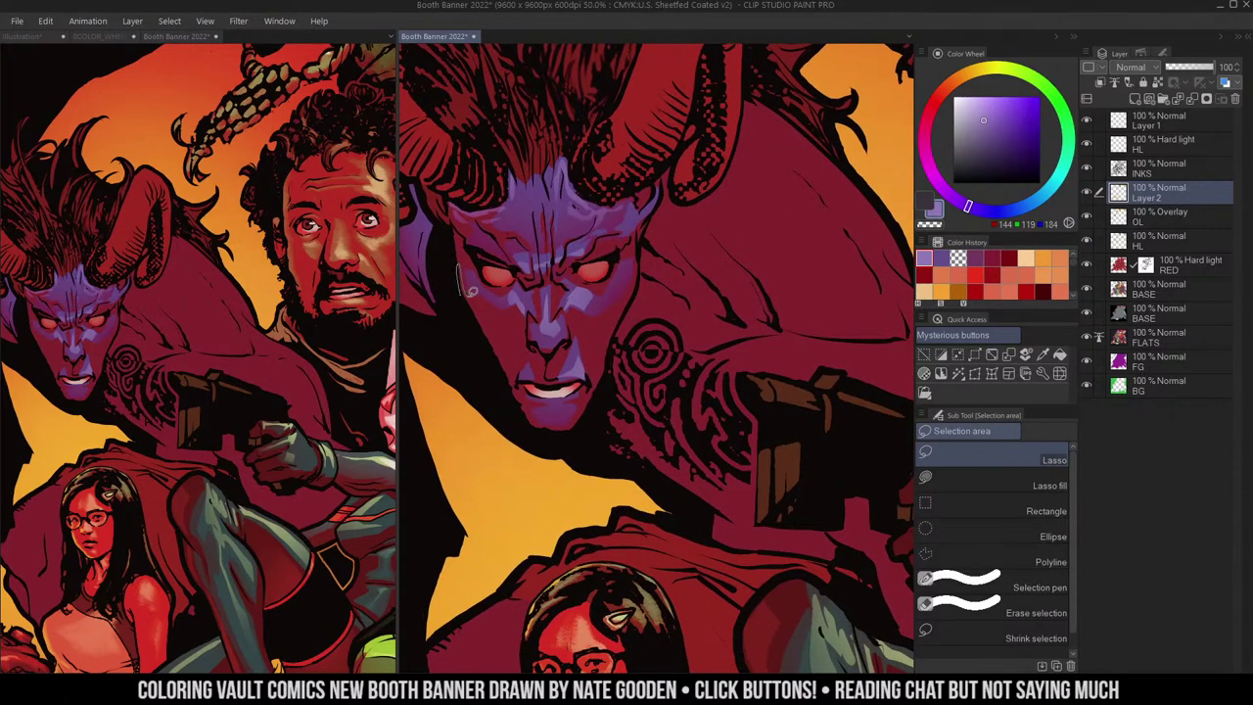
pyautogui.moveTo(520, 387)
pyautogui.mouseDown()
pyautogui.moveTo(535, 436)
pyautogui.moveTo(631, 299)
pyautogui.moveTo(592, 355)
pyautogui.moveTo(615, 380)
pyautogui.moveTo(619, 370)
pyautogui.mouseUp()
pyautogui.hotkey('ctrl', 'h')
pyautogui.press('b')
pyautogui.keyDown('alt'); pyautogui.click(601, 266); pyautogui.keyUp('alt')
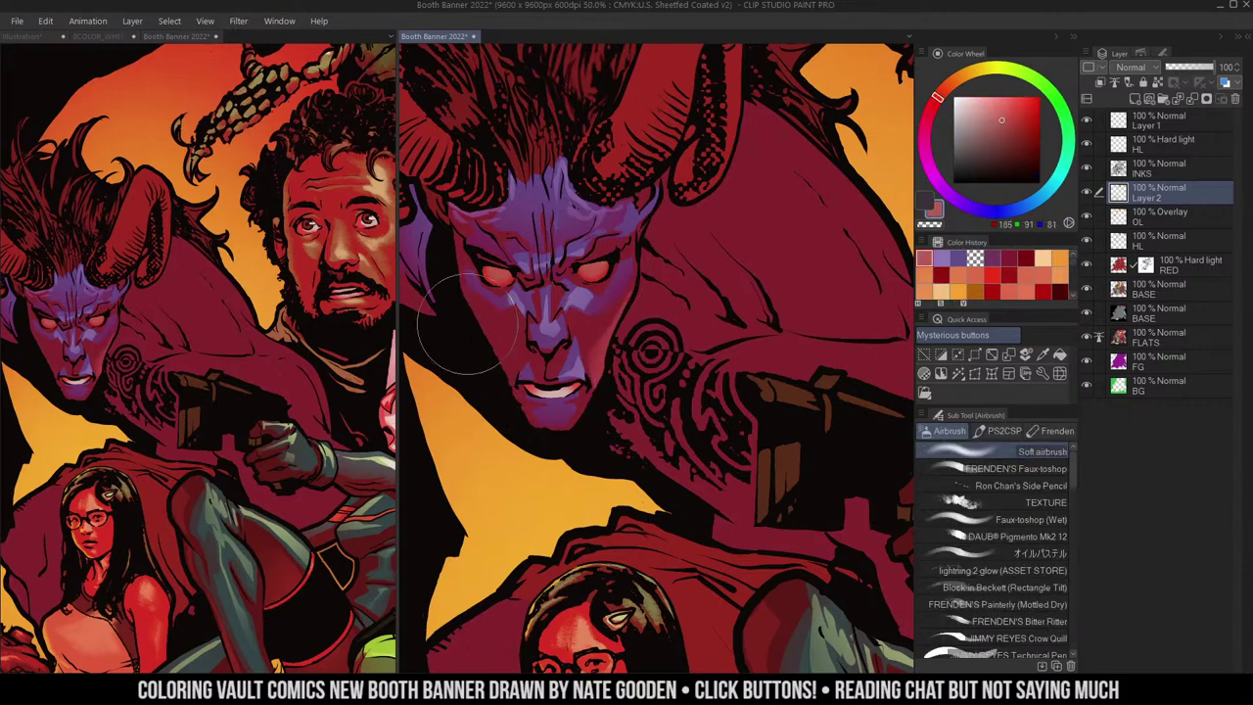
# - Airbrush the orange sampled from the background onto the selected outer cheek and jaw edge
pyautogui.keyDown('alt'); pyautogui.click(476, 446); pyautogui.keyUp('alt')
pyautogui.moveTo(479, 320); pyautogui.dragTo(512, 503)
pyautogui.moveTo(477, 428); pyautogui.dragTo(494, 500)
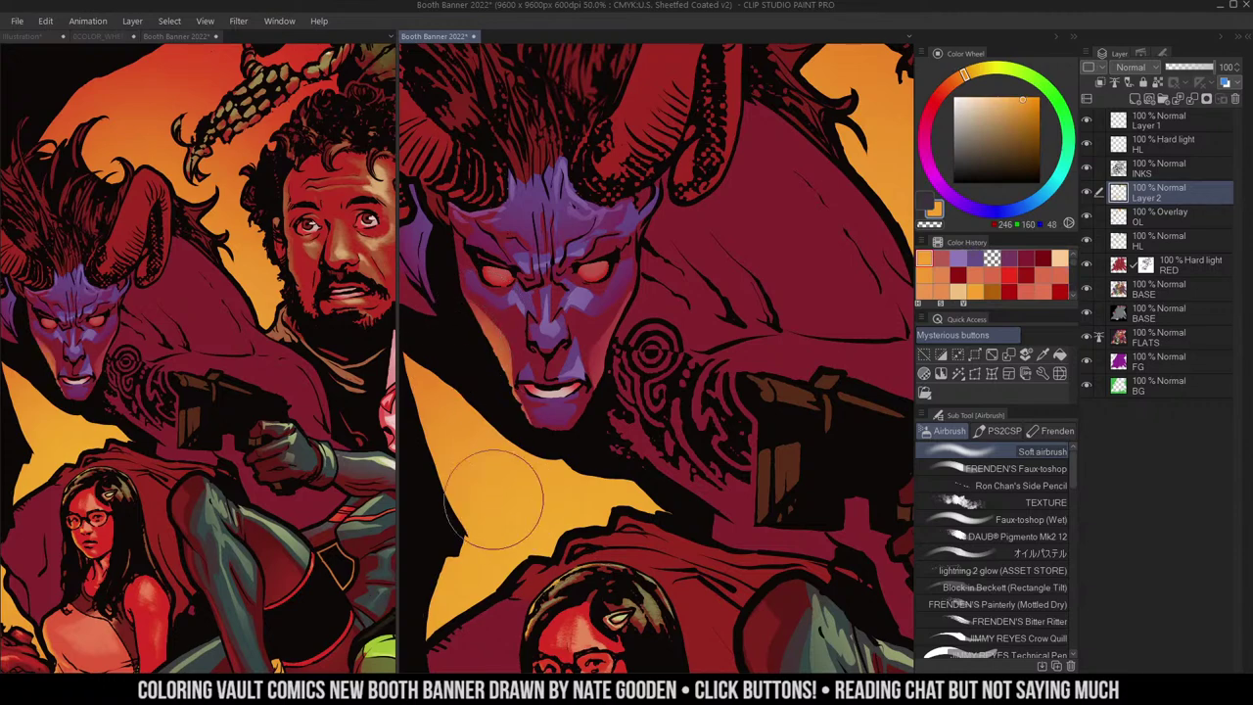
# - Lasso the brown panels along the gun's top, its front face and the small piece beside the gloved fingers
pyautogui.keyDown('alt'); pyautogui.click(629, 360); pyautogui.keyUp('alt')
pyautogui.moveTo(670, 329); pyautogui.dragTo(641, 317)
pyautogui.moveTo(709, 364); pyautogui.dragTo(697, 298)
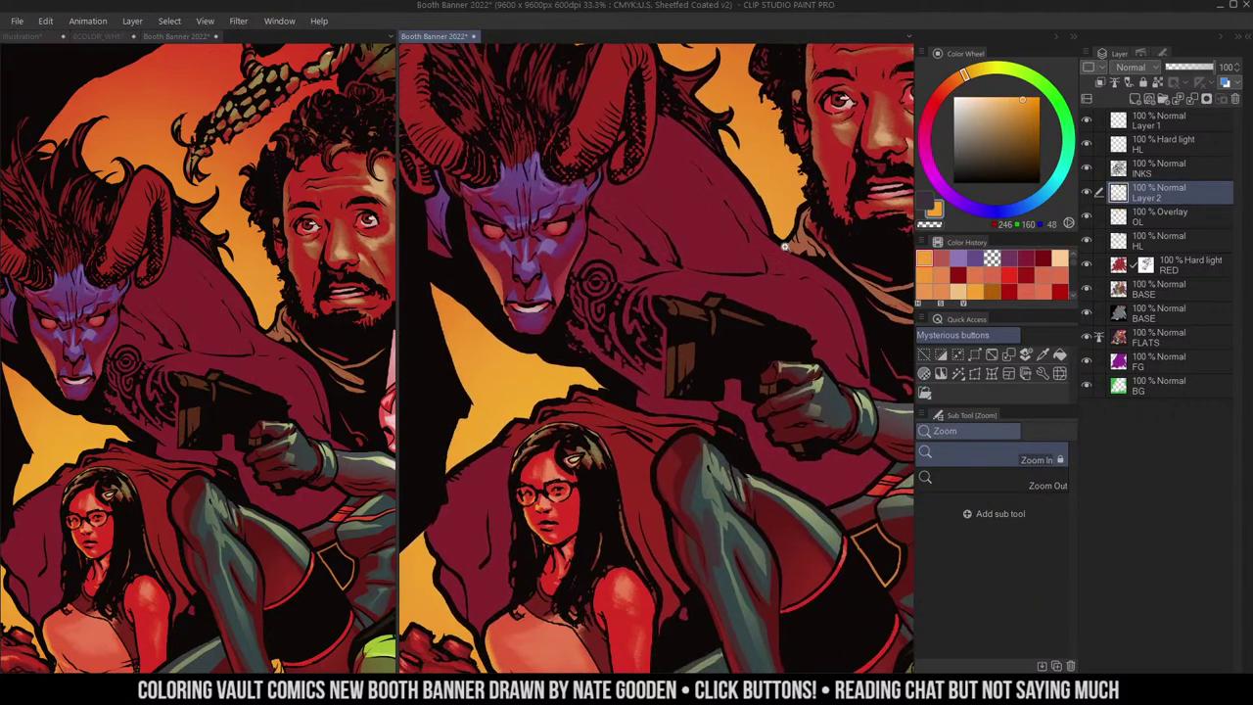
pyautogui.moveTo(786, 248); pyautogui.dragTo(737, 286)
pyautogui.press('m')
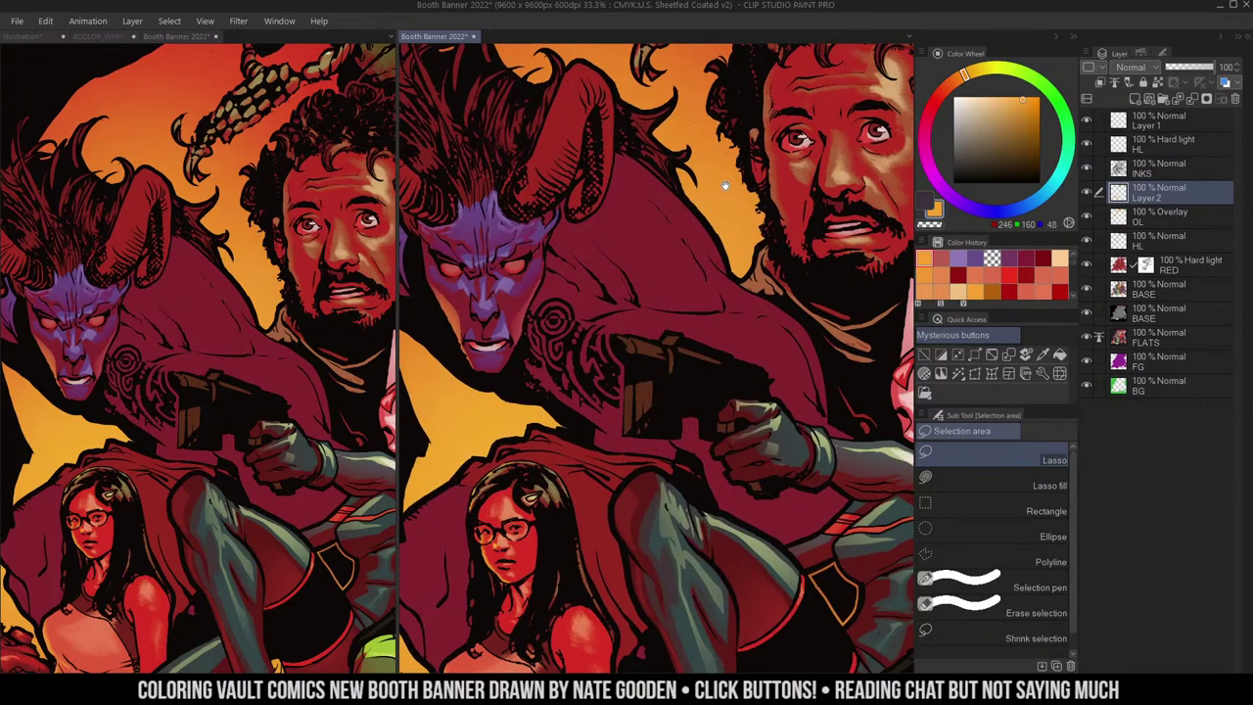
pyautogui.moveTo(725, 186); pyautogui.dragTo(744, 117)
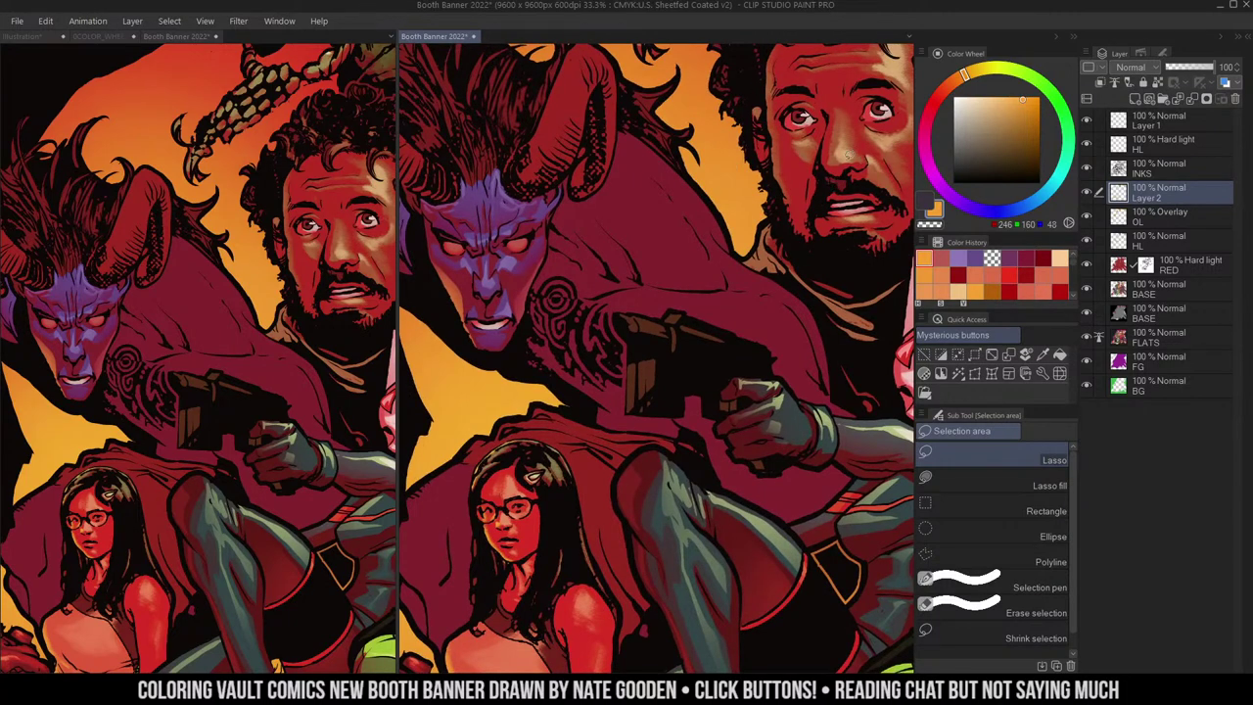
pyautogui.keyDown('ctrl'); pyautogui.click(678, 307); pyautogui.keyUp('ctrl')
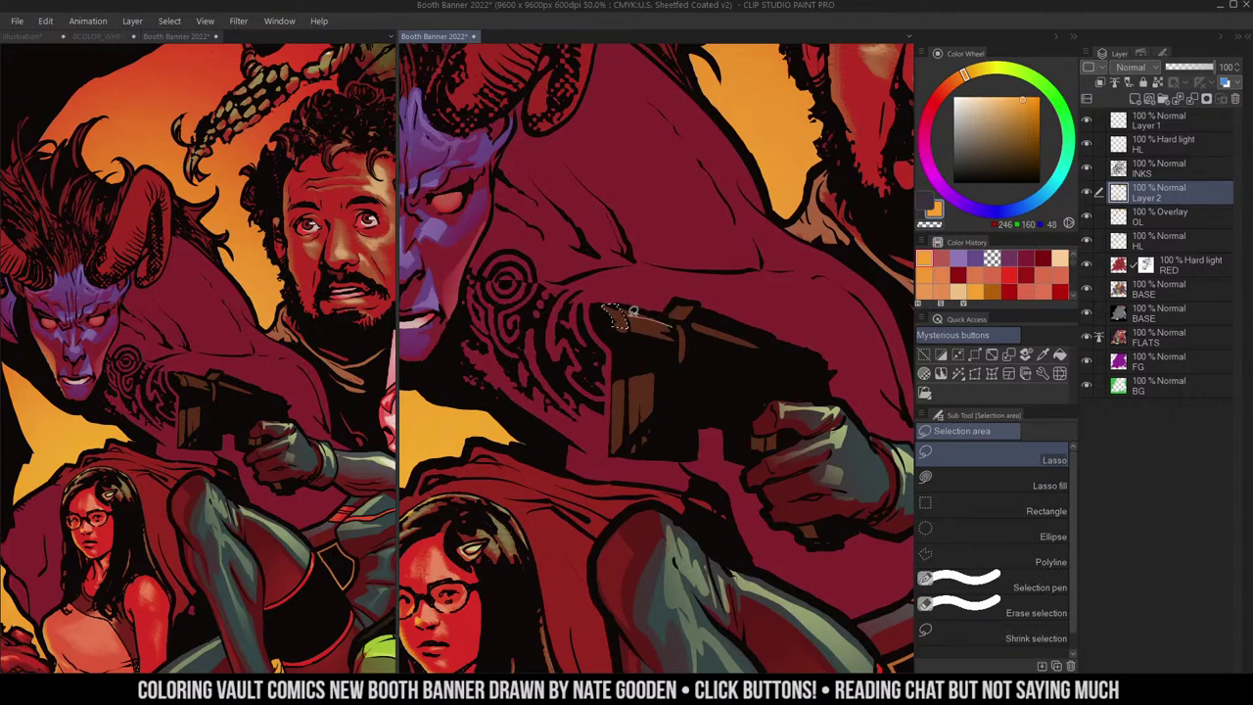
pyautogui.moveTo(680, 326); pyautogui.dragTo(675, 332)
pyautogui.moveTo(627, 389)
pyautogui.mouseDown()
pyautogui.moveTo(666, 366)
pyautogui.moveTo(657, 398)
pyautogui.moveTo(633, 414)
pyautogui.moveTo(651, 369)
pyautogui.moveTo(616, 424)
pyautogui.moveTo(620, 393)
pyautogui.mouseUp()
pyautogui.moveTo(766, 341)
pyautogui.mouseDown()
pyautogui.moveTo(634, 322)
pyautogui.moveTo(658, 329)
pyautogui.moveTo(594, 289)
pyautogui.moveTo(608, 314)
pyautogui.moveTo(592, 305)
pyautogui.mouseUp()
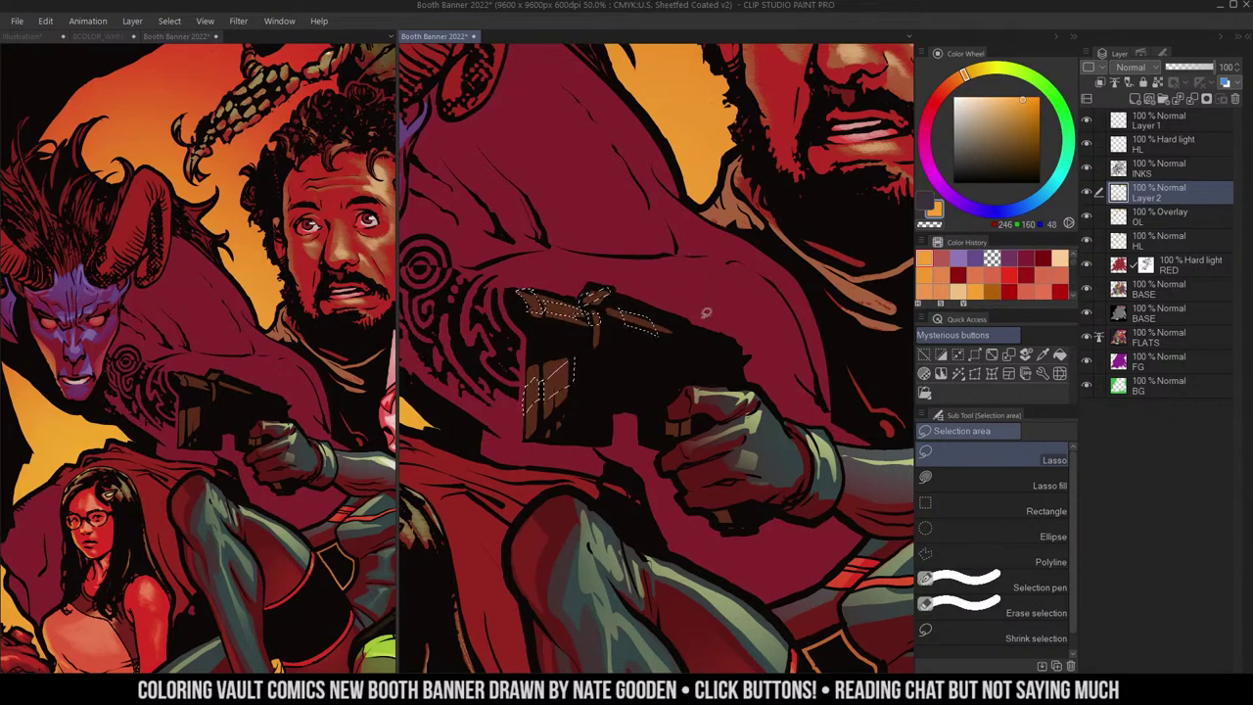
pyautogui.moveTo(693, 407)
pyautogui.mouseDown()
pyautogui.moveTo(677, 435)
pyautogui.moveTo(692, 411)
pyautogui.mouseUp()
pyautogui.keyDown('alt'); pyautogui.click(739, 390); pyautogui.keyUp('alt')
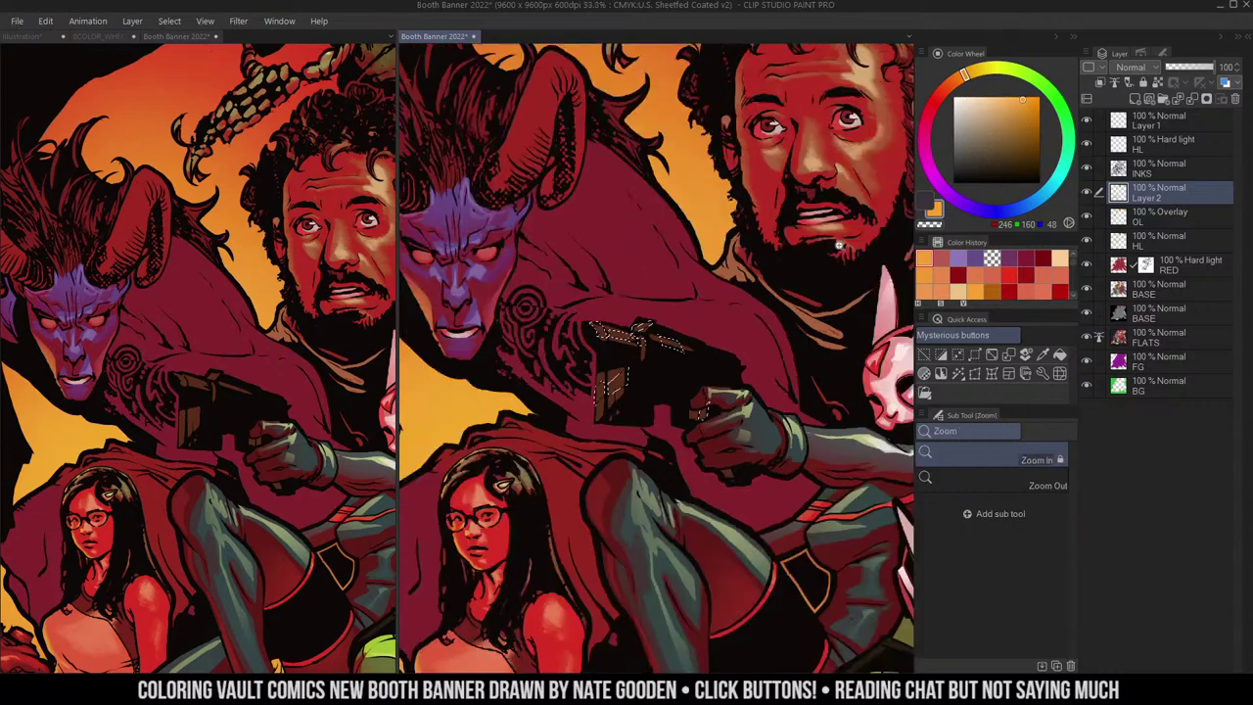
# - Fade the red from the selected gun panels on the RED layer's mask with an enlarged transparent Soft airbrush
pyautogui.press('b')
pyautogui.click(1146, 266)
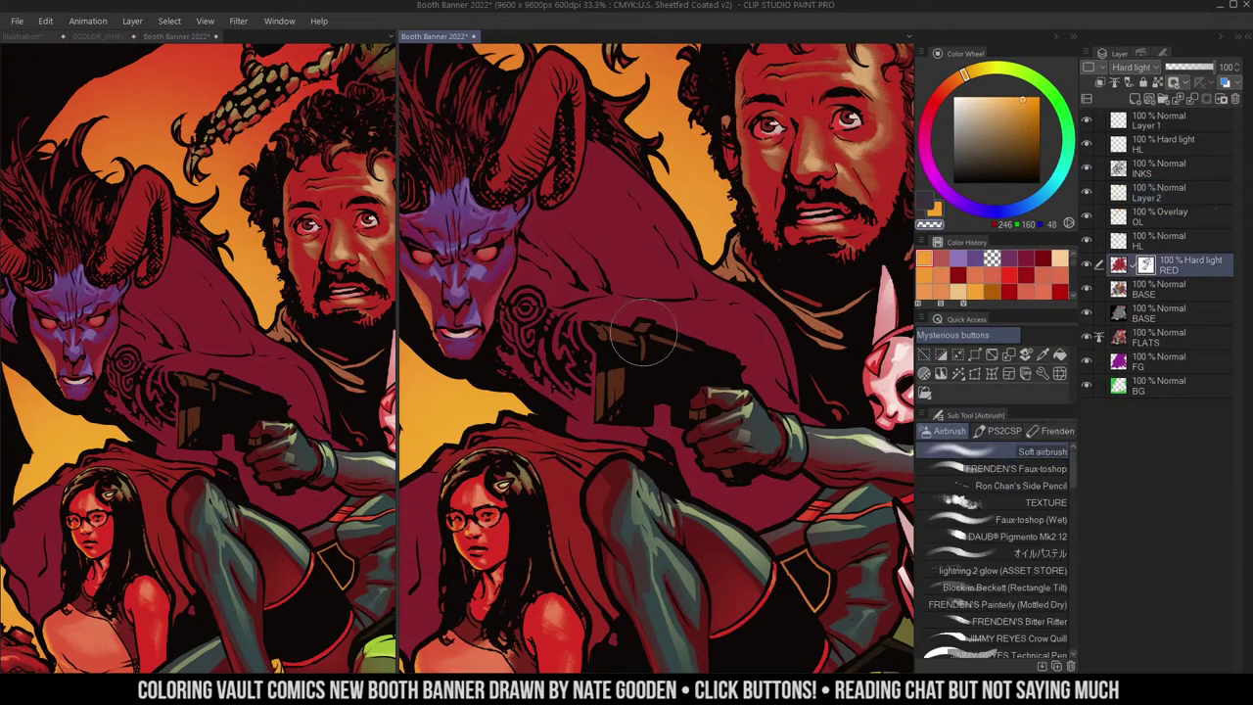
pyautogui.press(']')
pyautogui.press(']')
pyautogui.press(']')
pyautogui.press(']')
pyautogui.press(']')
pyautogui.moveTo(624, 327); pyautogui.dragTo(697, 370)
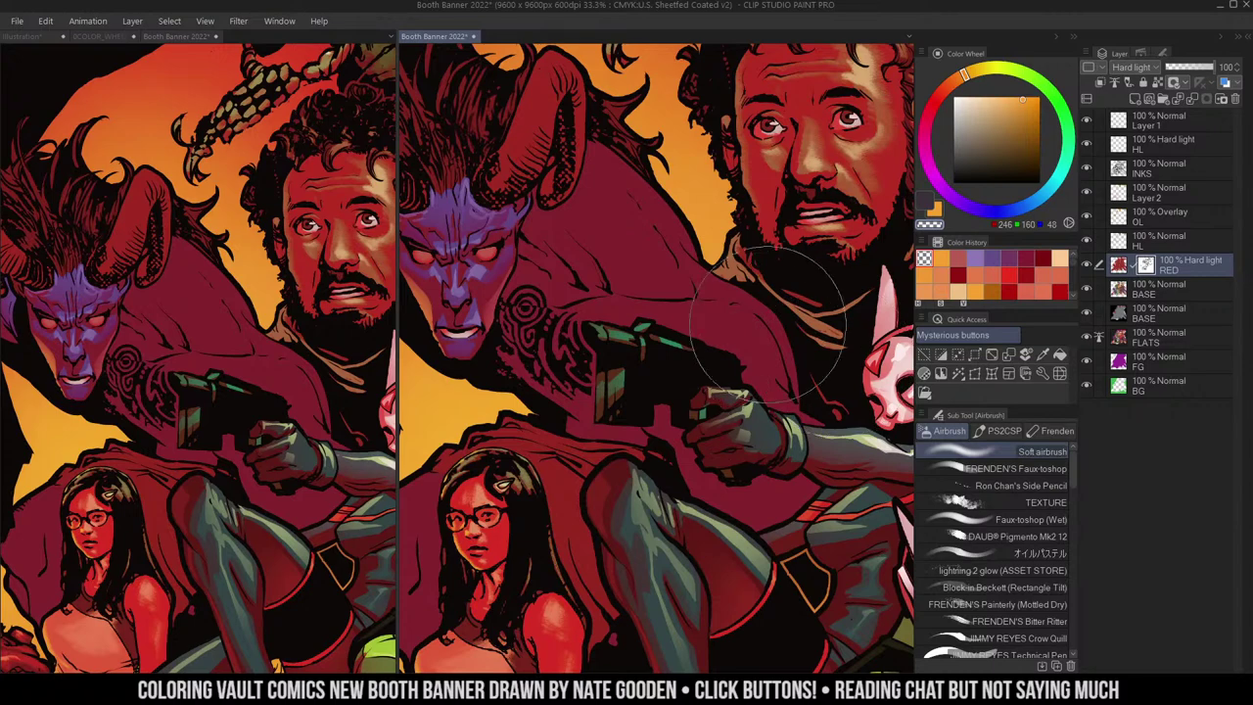
# - Examine the recolored gun in the second canvas view against the surrounding finished characters
pyautogui.press('z')
pyautogui.click(327, 267)
pyautogui.keyDown('alt'); pyautogui.click(287, 291); pyautogui.keyUp('alt')
pyautogui.keyDown('alt'); pyautogui.click(288, 290); pyautogui.keyUp('alt')
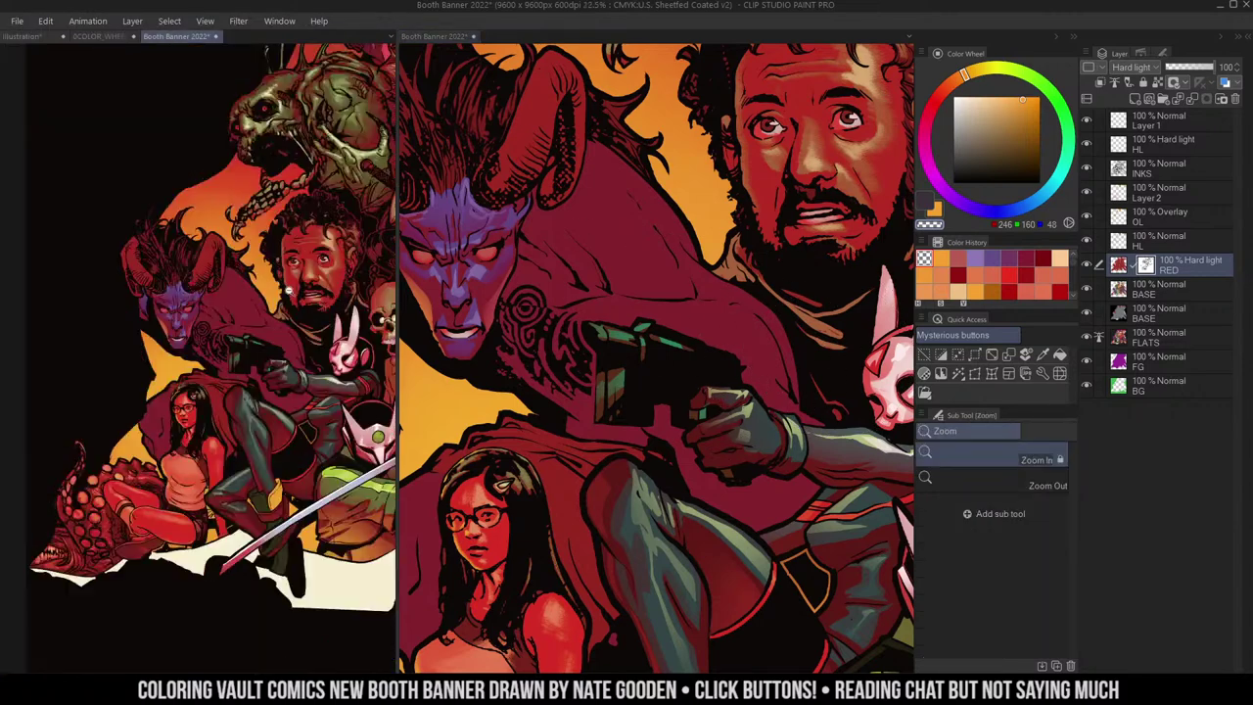
pyautogui.moveTo(288, 291); pyautogui.dragTo(186, 303)
pyautogui.click(264, 273)
pyautogui.moveTo(292, 270); pyautogui.dragTo(326, 353)
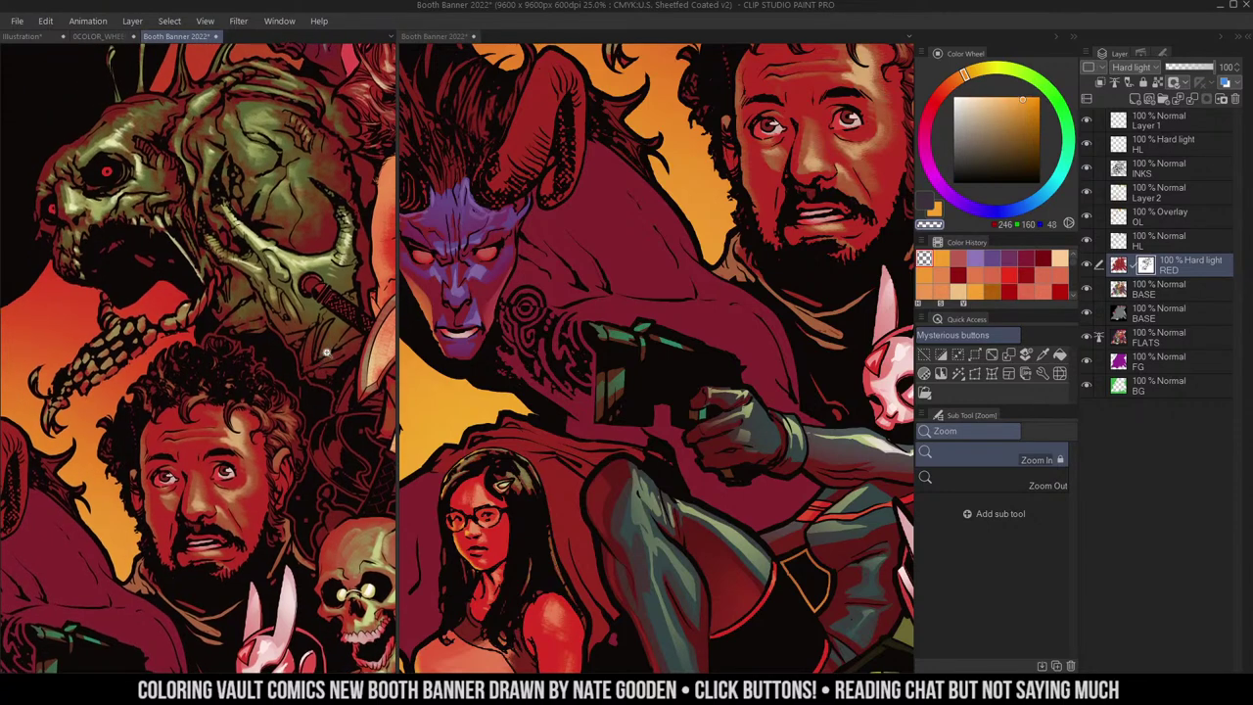
# - Highlight the gun's top edge and front panel in pale cream on Layer 2 with Ron Chan's Side Pencil
pyautogui.moveTo(770, 320); pyautogui.dragTo(758, 264)
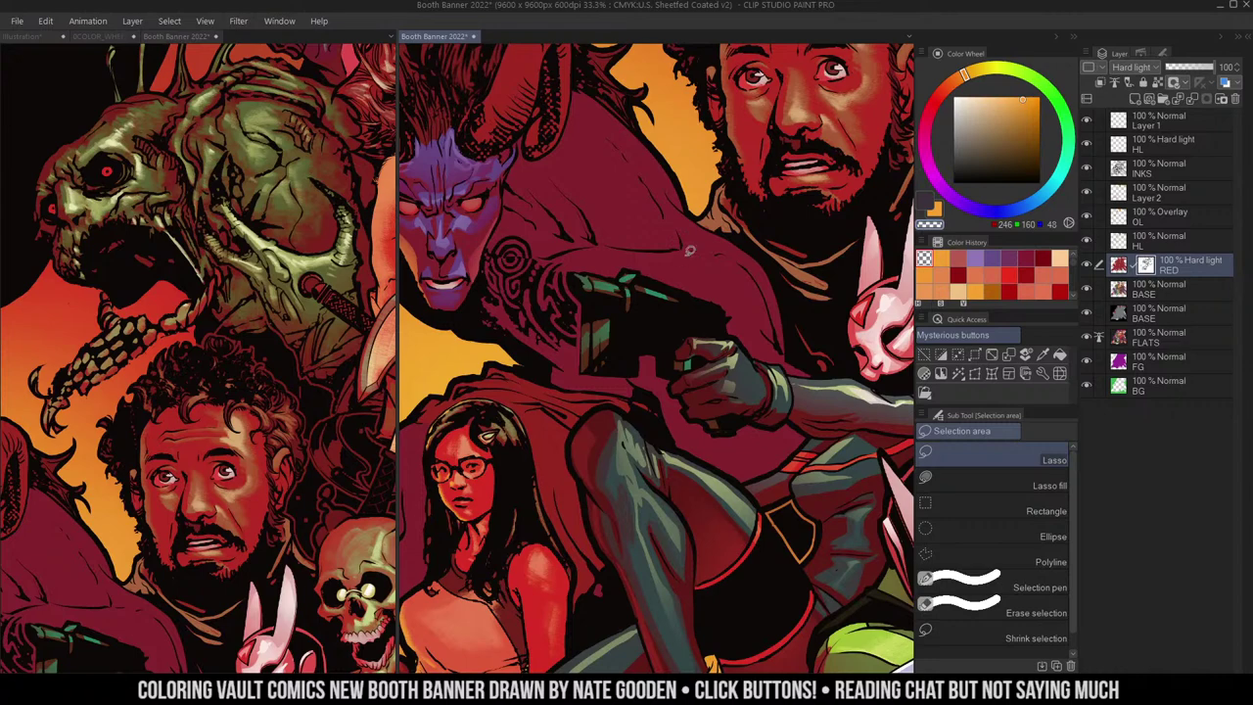
pyautogui.moveTo(654, 254); pyautogui.dragTo(684, 241)
pyautogui.press('b')
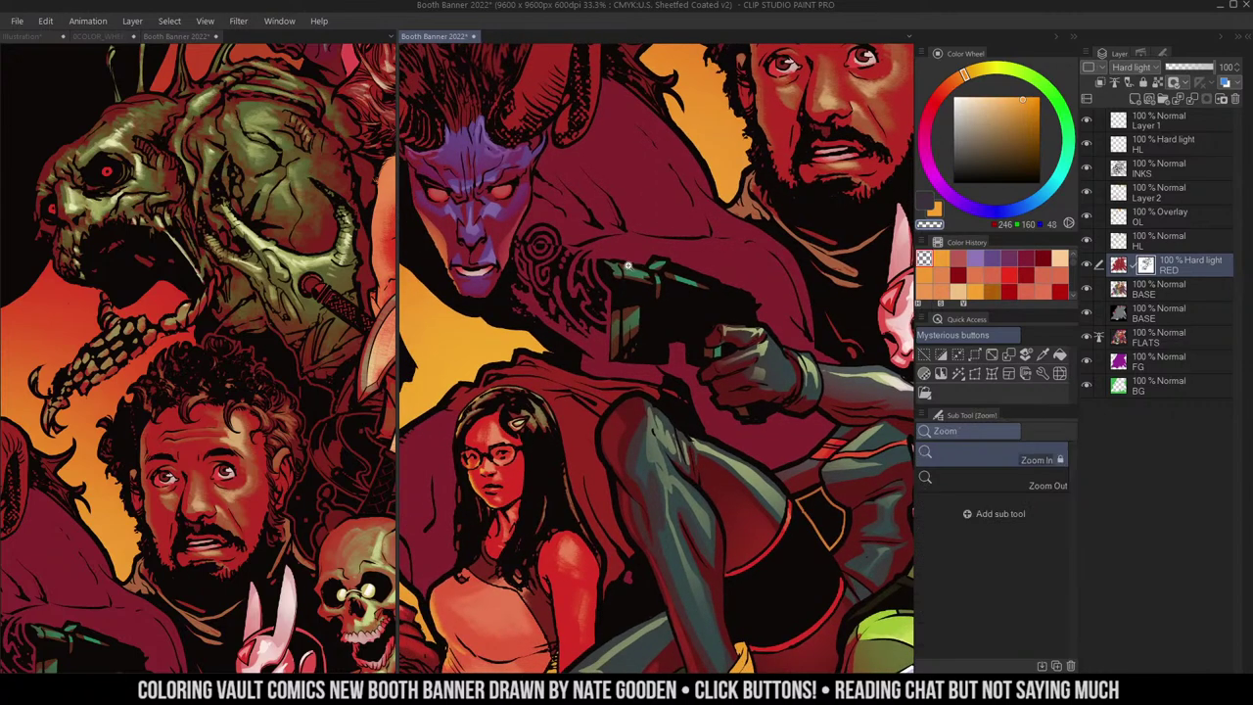
pyautogui.scroll(1, 632, 269)
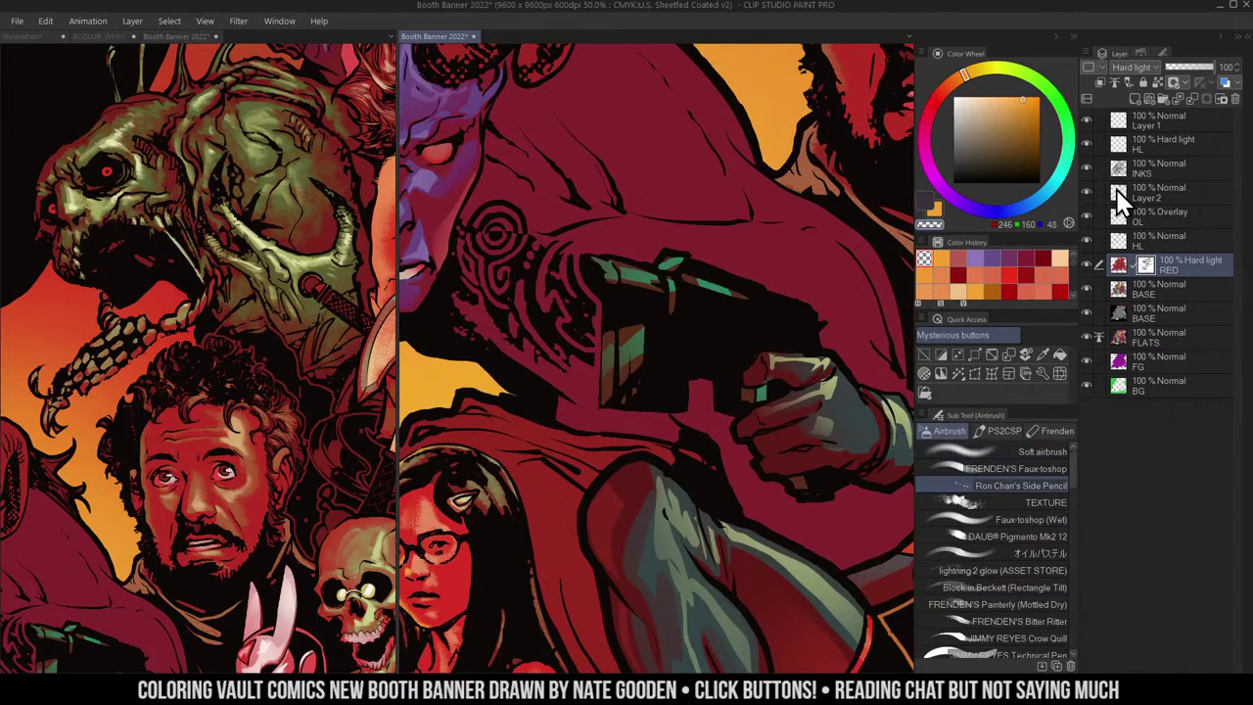
pyautogui.click(1121, 194)
pyautogui.keyDown('alt'); pyautogui.click(647, 266); pyautogui.keyUp('alt')
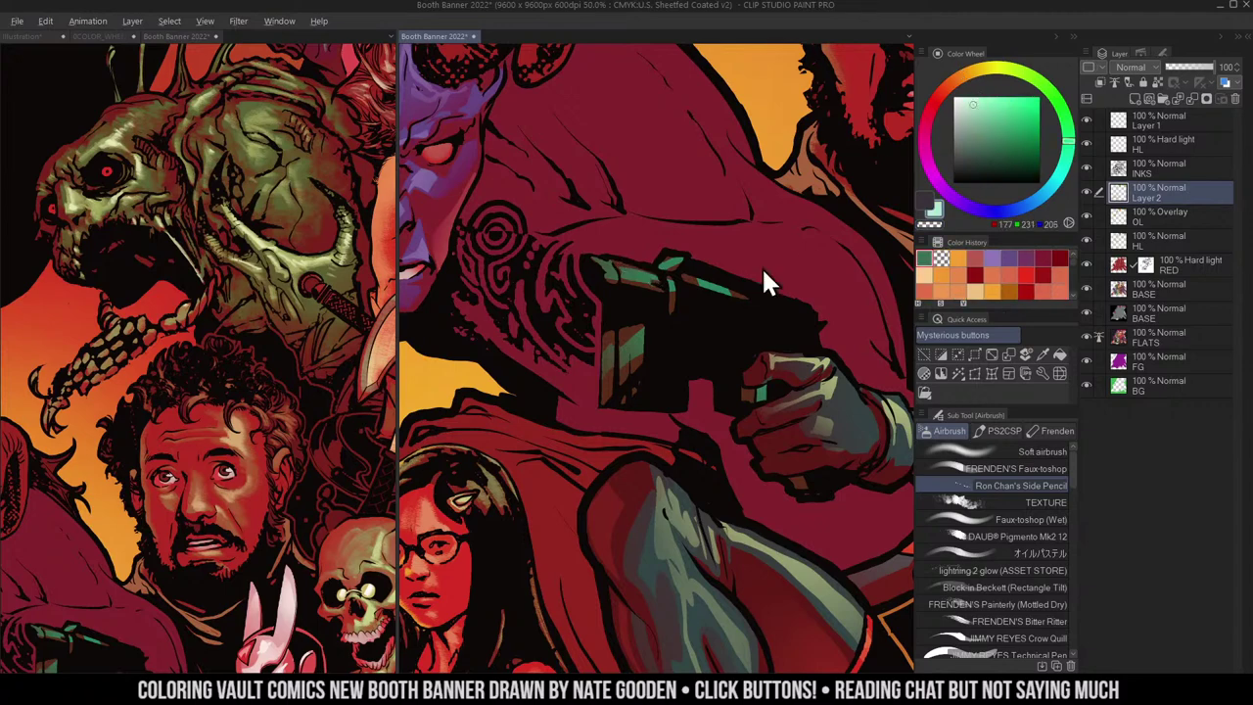
pyautogui.click(989, 69)
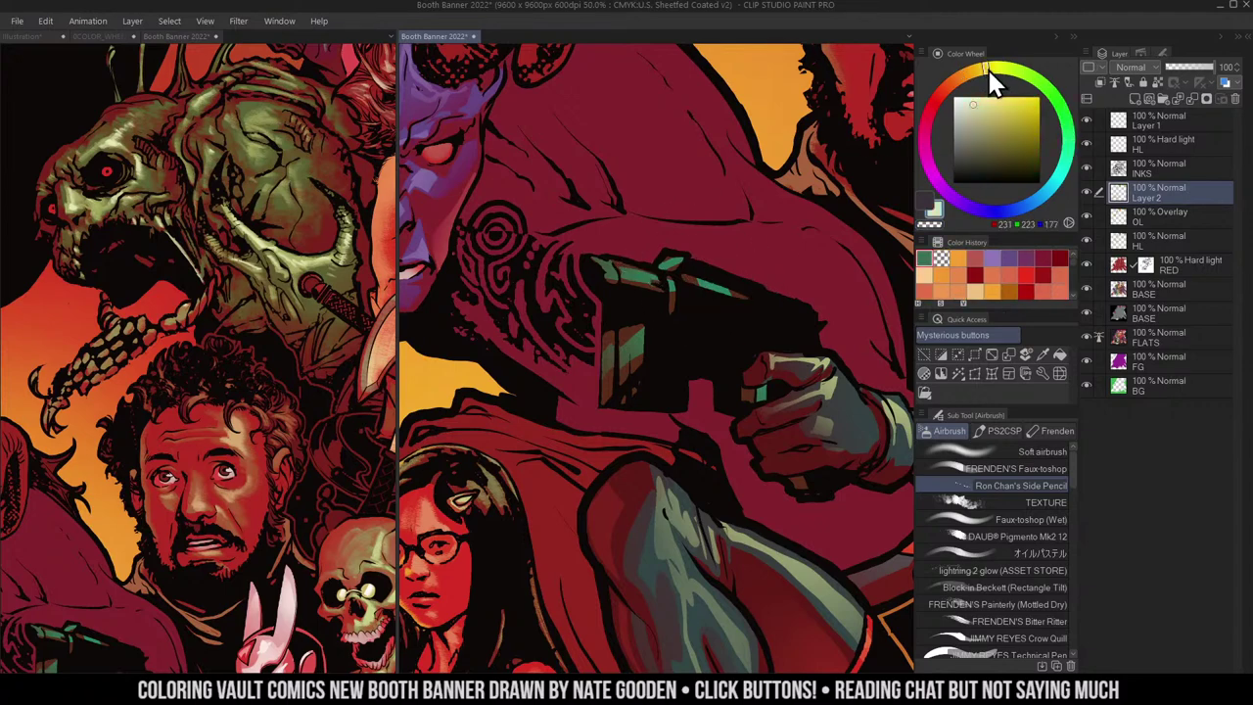
pyautogui.click(623, 272)
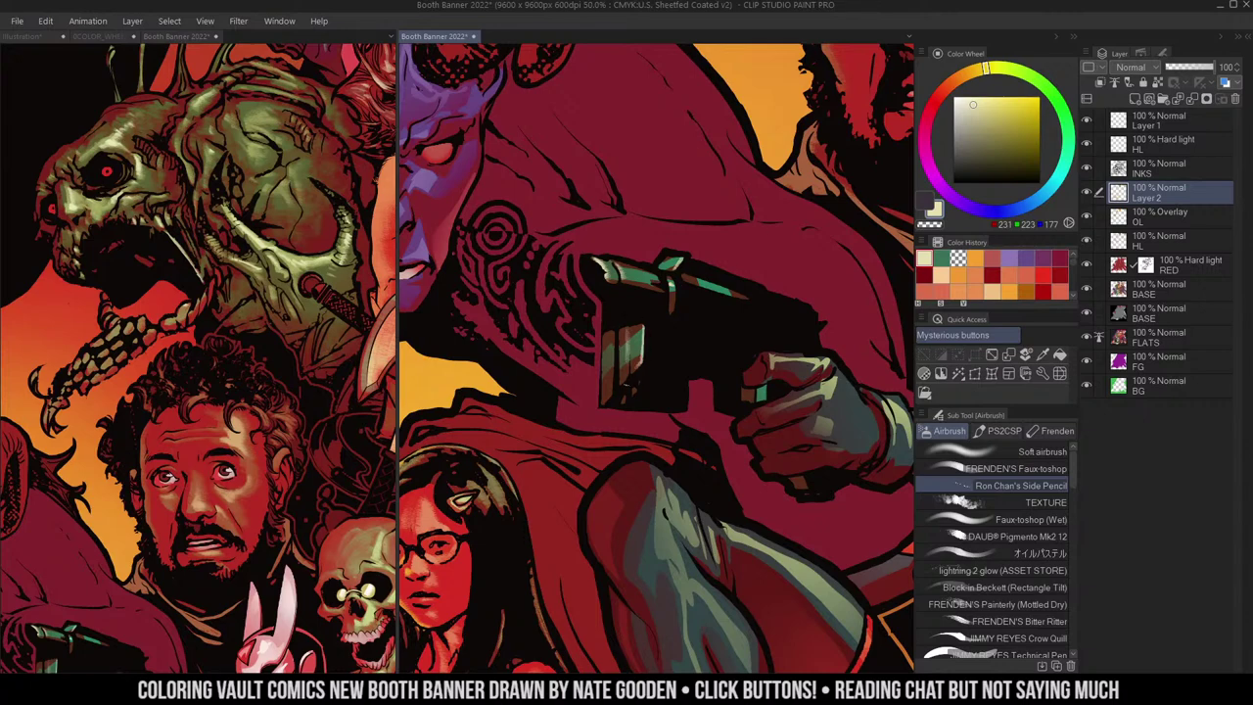
# - Add the same pale cream highlight to the small gun piece beside the gloved fingers
pyautogui.moveTo(787, 316); pyautogui.dragTo(765, 264)
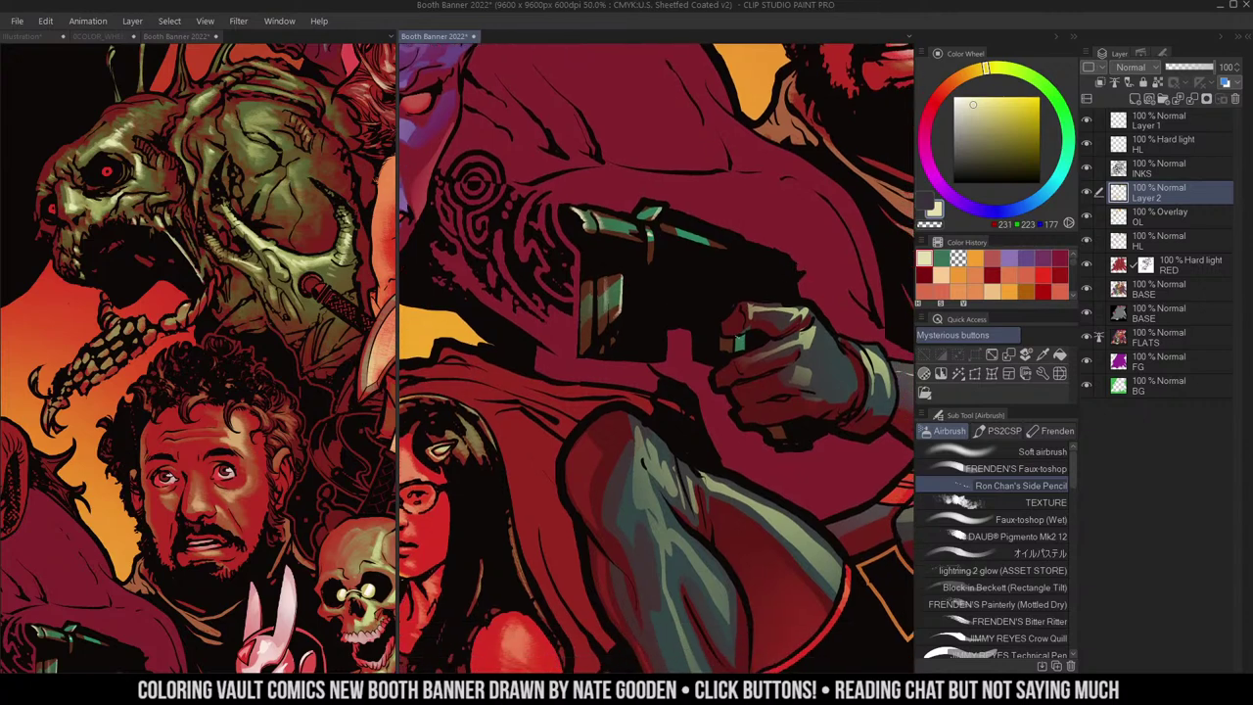
pyautogui.moveTo(738, 336); pyautogui.dragTo(737, 357)
pyautogui.moveTo(795, 284)
pyautogui.mouseDown()
pyautogui.moveTo(747, 271)
pyautogui.moveTo(749, 251)
pyautogui.mouseUp()
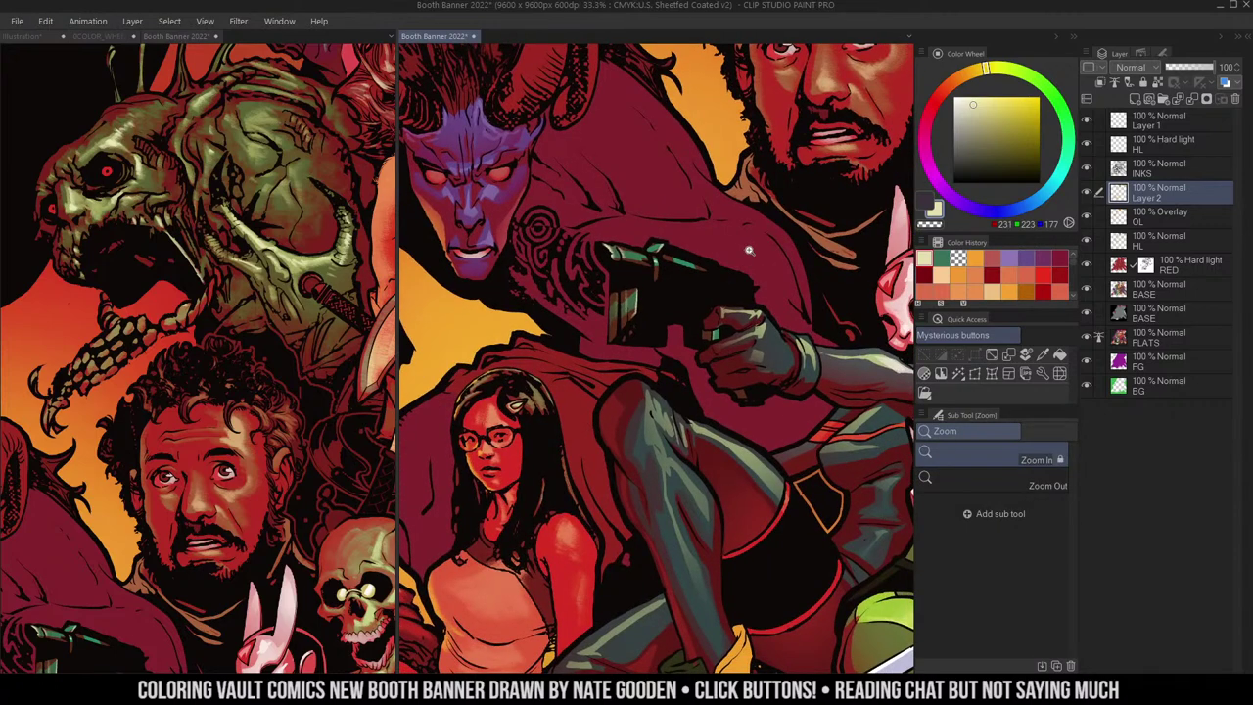
# - Select the horned figure's body without the face and fill it on the FLATS layer with muted tan, RGB 169, 138, 107
pyautogui.moveTo(730, 202)
pyautogui.mouseDown()
pyautogui.moveTo(736, 219)
pyautogui.moveTo(666, 244)
pyautogui.moveTo(688, 226)
pyautogui.mouseUp()
pyautogui.moveTo(672, 157); pyautogui.dragTo(641, 159)
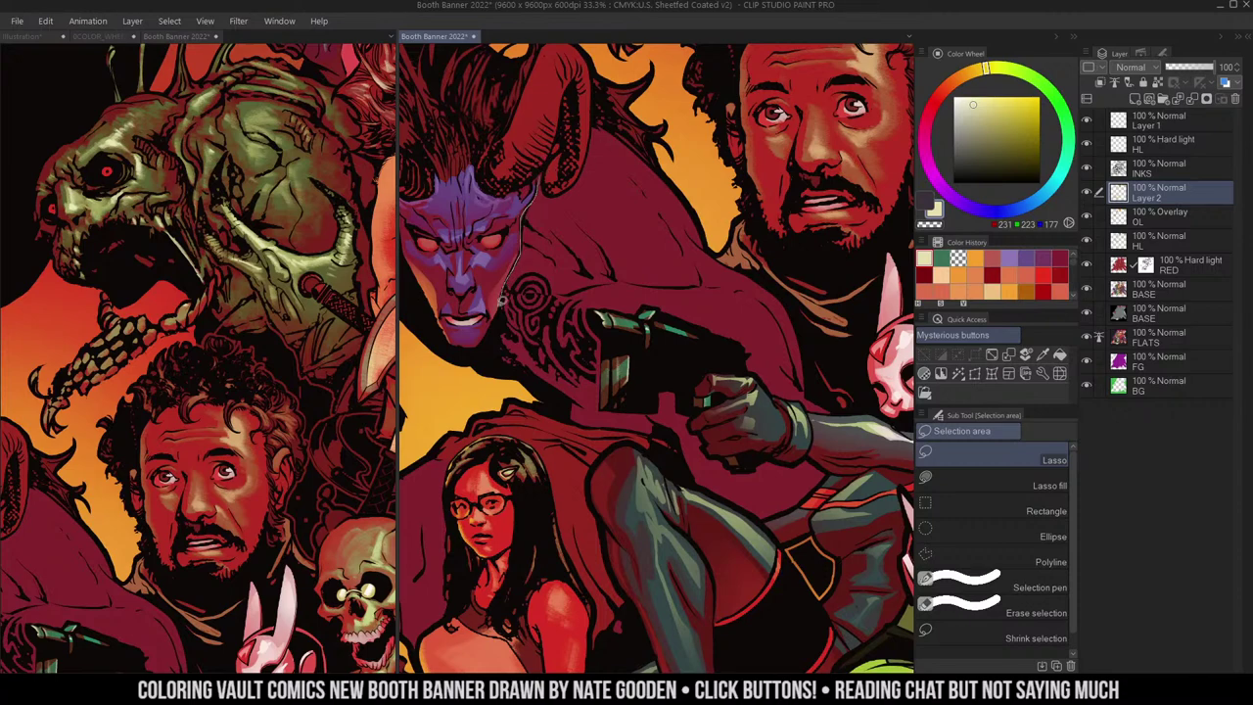
pyautogui.moveTo(749, 551)
pyautogui.mouseDown()
pyautogui.moveTo(831, 498)
pyautogui.moveTo(835, 331)
pyautogui.moveTo(699, 150)
pyautogui.moveTo(543, 148)
pyautogui.mouseUp()
pyautogui.press('w')
pyautogui.click(699, 201)
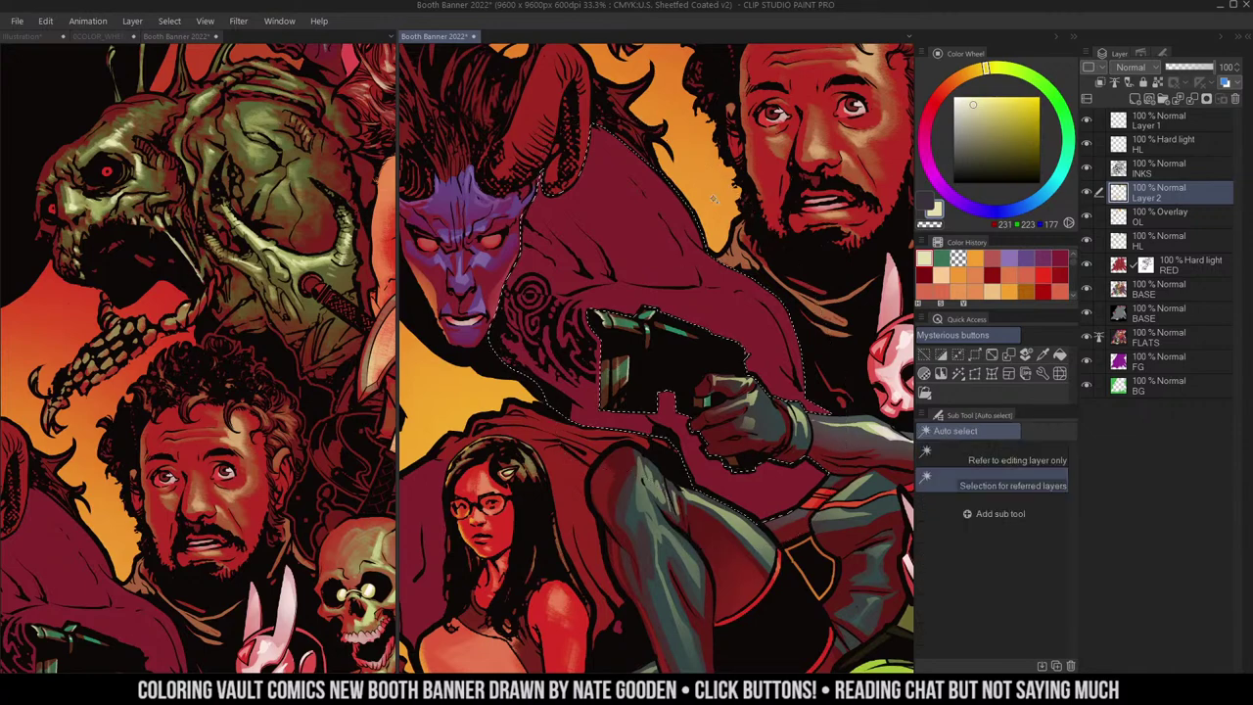
pyautogui.keyDown('alt'); pyautogui.click(1086, 336); pyautogui.keyUp('alt')
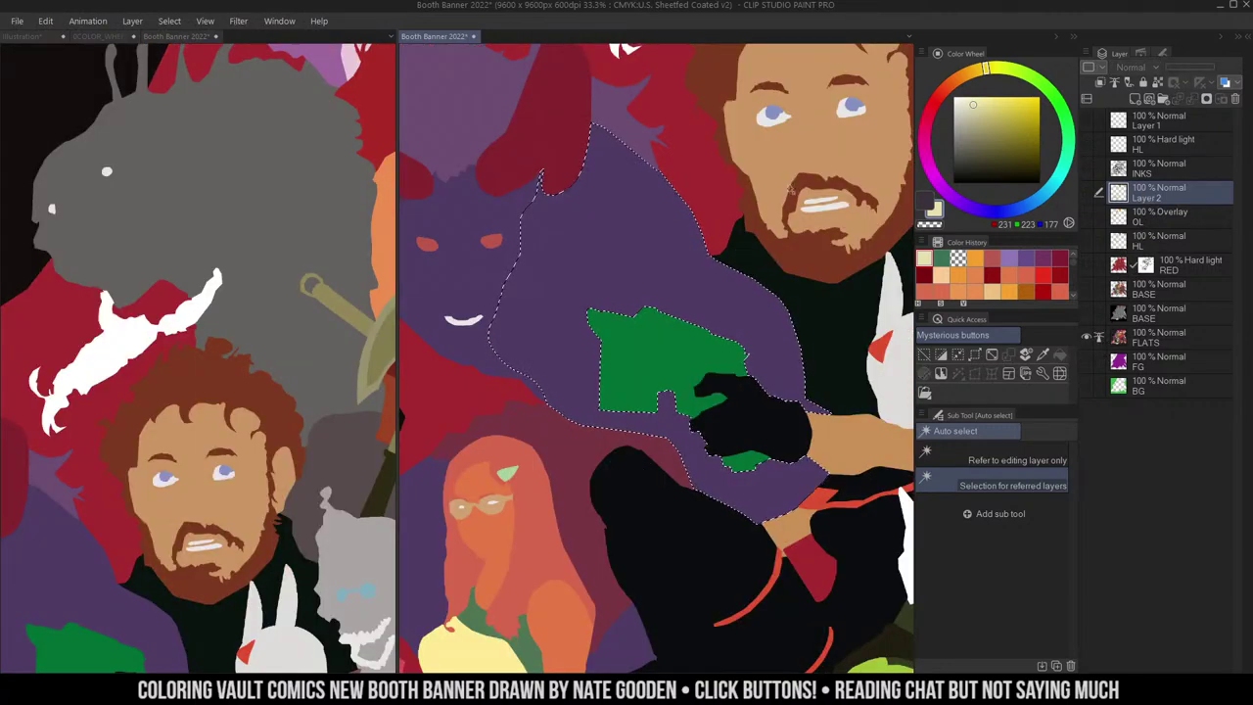
pyautogui.keyDown('alt'); pyautogui.click(787, 193); pyautogui.keyUp('alt')
pyautogui.click(985, 126)
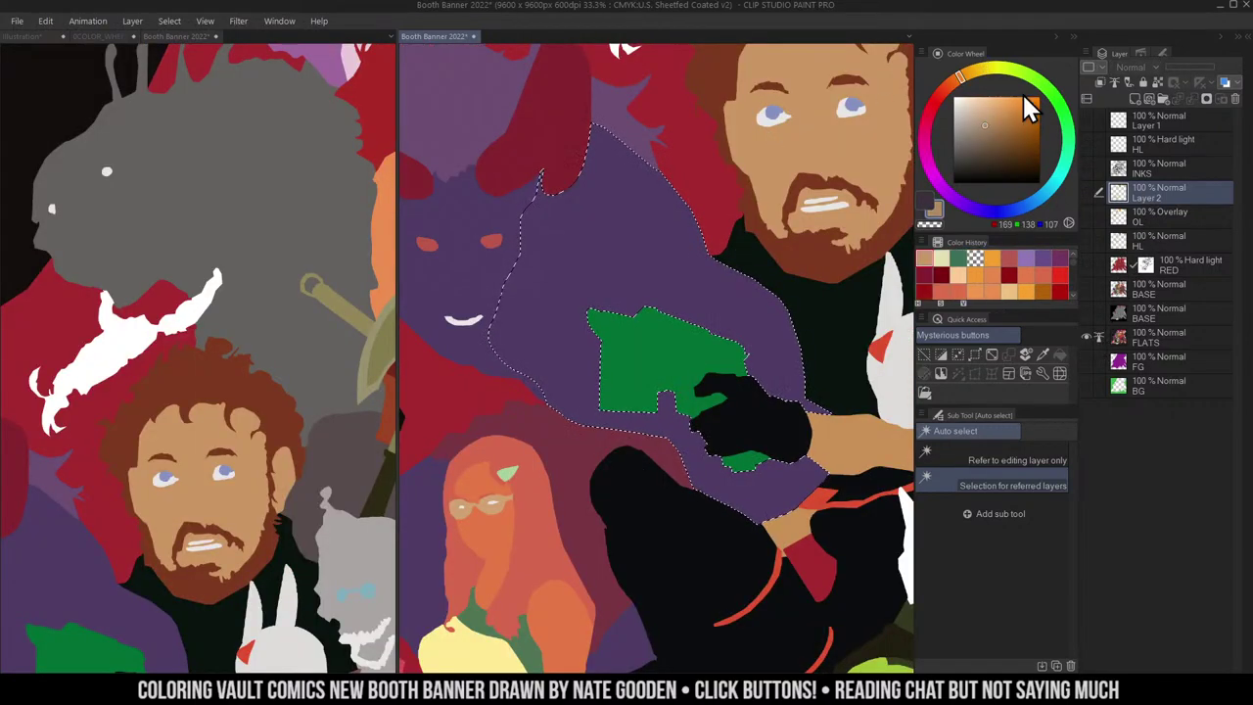
pyautogui.click(1130, 338)
pyautogui.press('g')
pyautogui.click(683, 220)
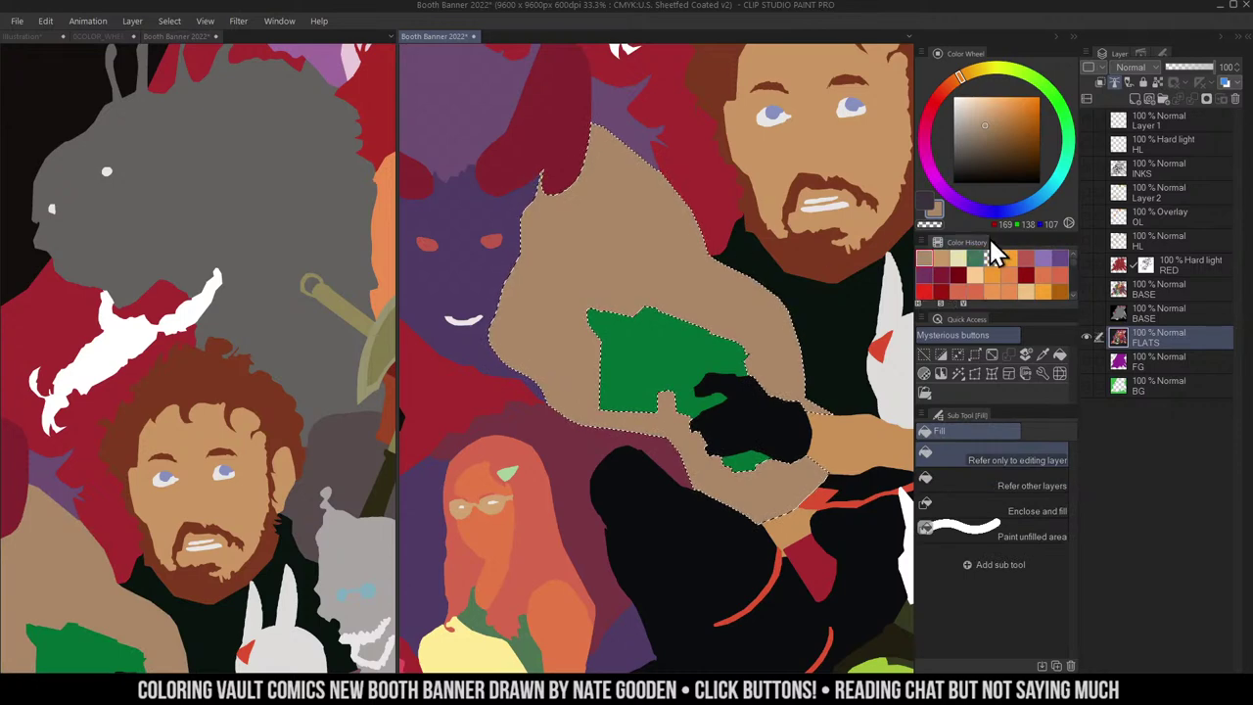
pyautogui.keyDown('alt'); pyautogui.click(1085, 336); pyautogui.keyUp('alt')
pyautogui.hotkey('ctrl', 'd')
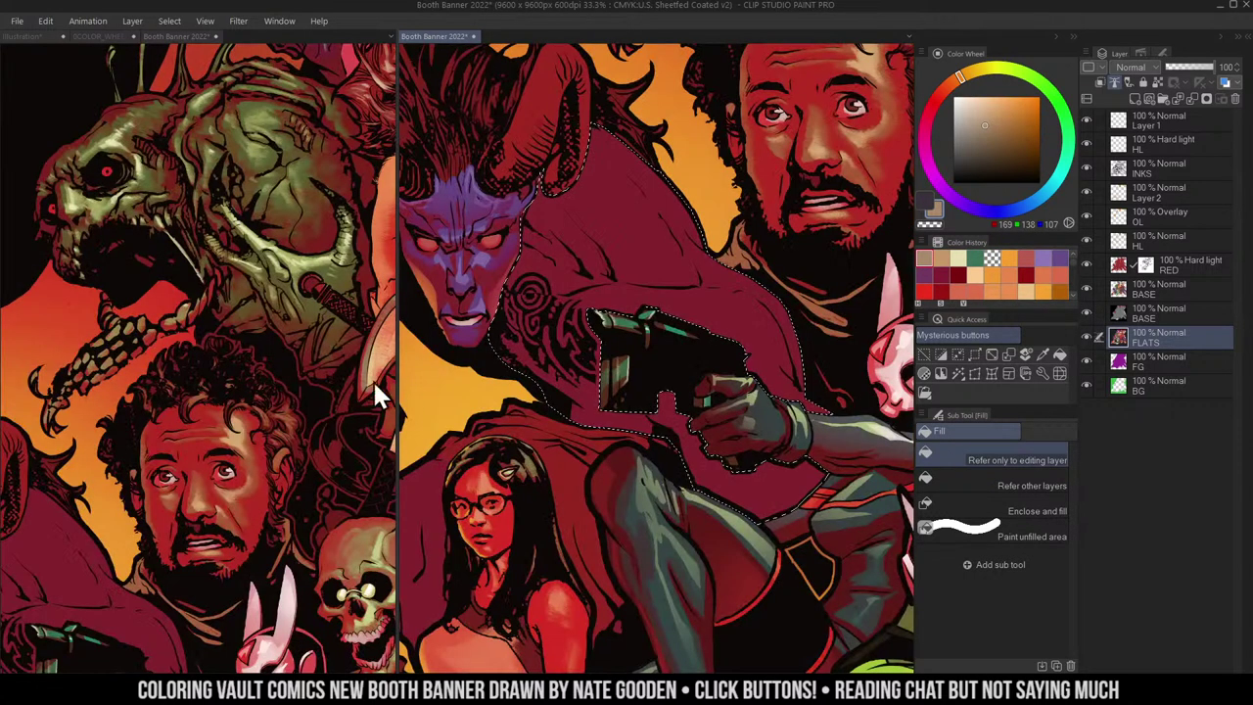
# - Examine the horned figure and gun against the whole group of characters in both canvas views
pyautogui.press('/')
pyautogui.click(296, 286)
pyautogui.keyDown('alt'); pyautogui.click(298, 283); pyautogui.keyUp('alt')
pyautogui.moveTo(281, 290); pyautogui.dragTo(205, 187)
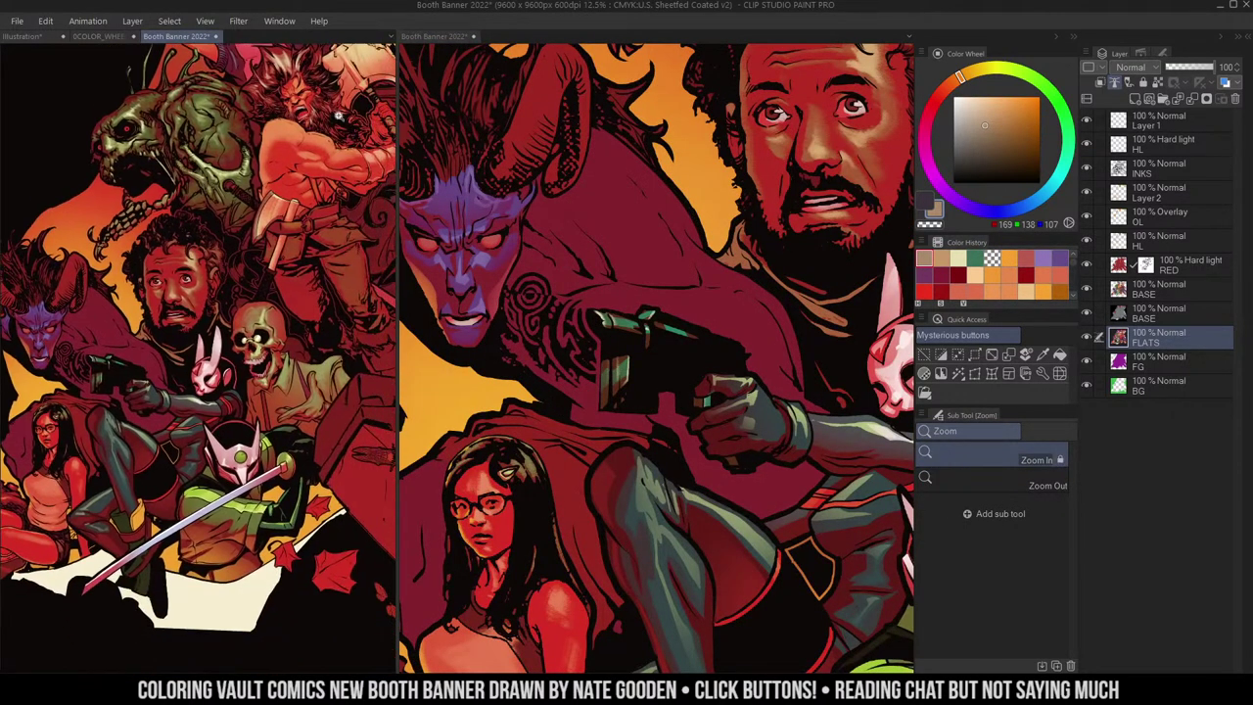
pyautogui.moveTo(293, 271); pyautogui.dragTo(402, 254)
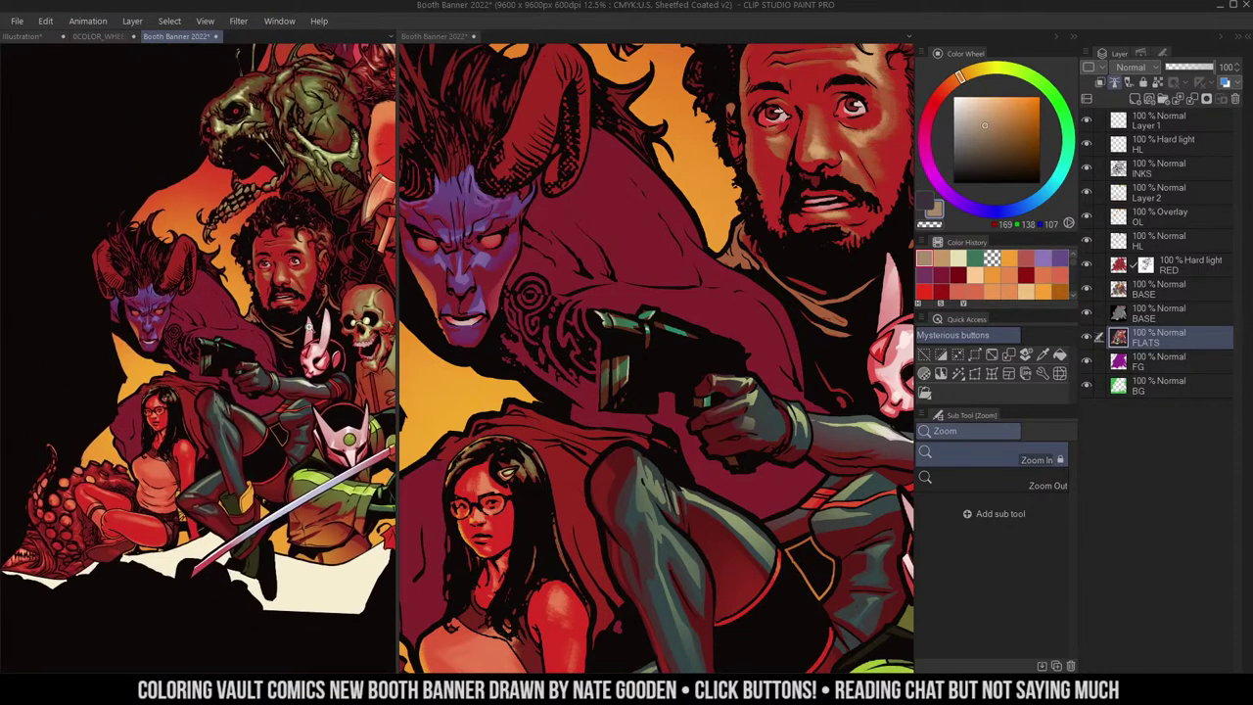
pyautogui.click(703, 245)
pyautogui.hotkey('ctrl', 'space')
pyautogui.keyDown('alt'); pyautogui.click(698, 244); pyautogui.keyUp('alt')
pyautogui.moveTo(700, 244); pyautogui.dragTo(773, 183)
pyautogui.keyDown('alt'); pyautogui.click(756, 265); pyautogui.keyUp('alt')
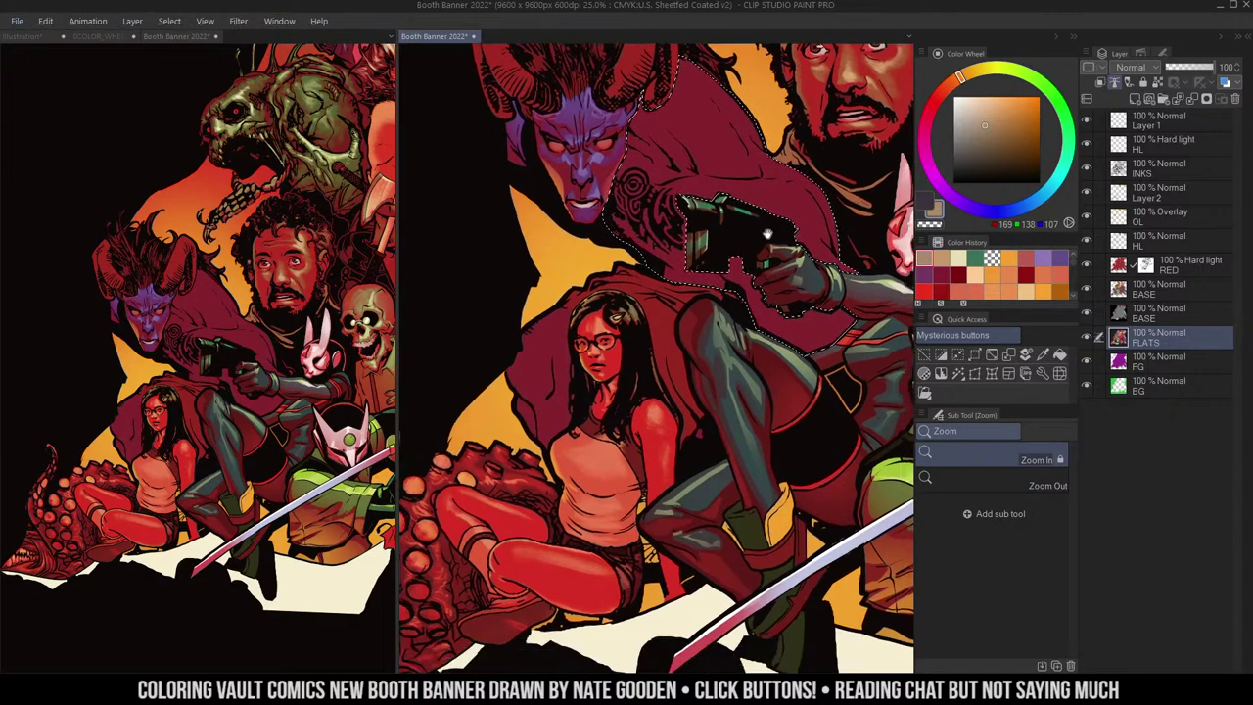
# - Replace the current selection with the tentacled creature beside the seated woman and make the OL overlay layer active
pyautogui.press('w')
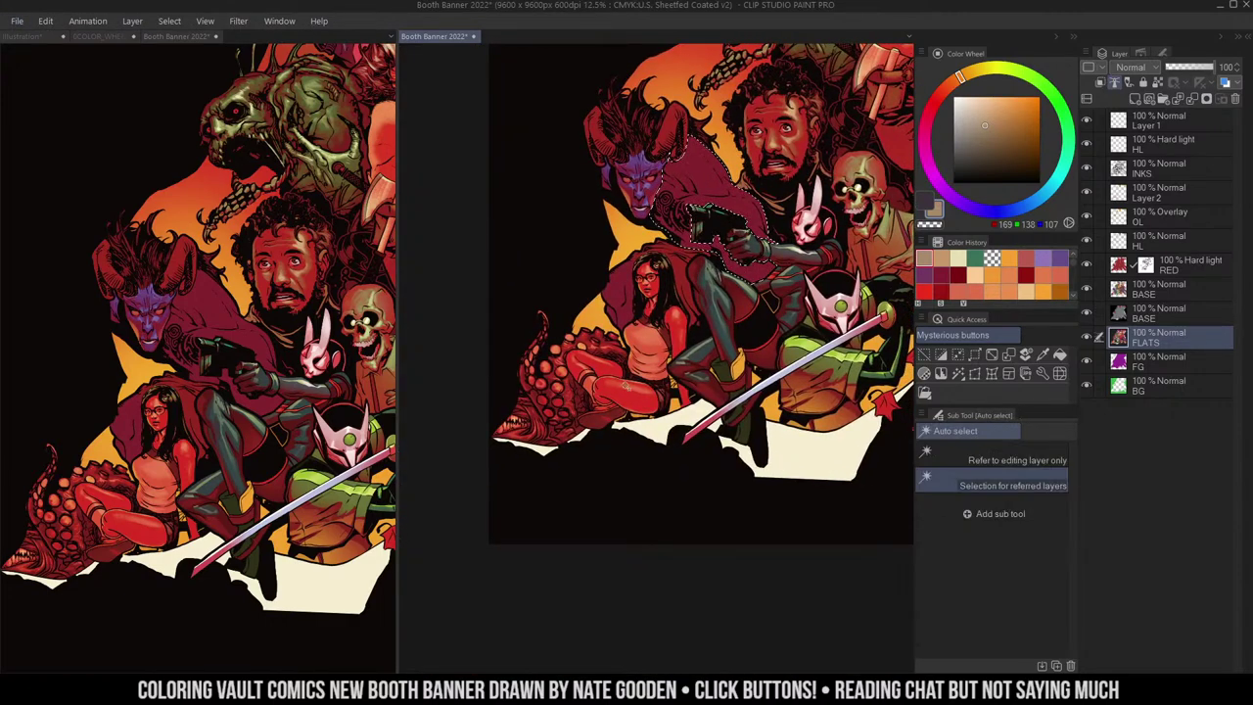
pyautogui.moveTo(783, 320); pyautogui.dragTo(757, 349)
pyautogui.press('m')
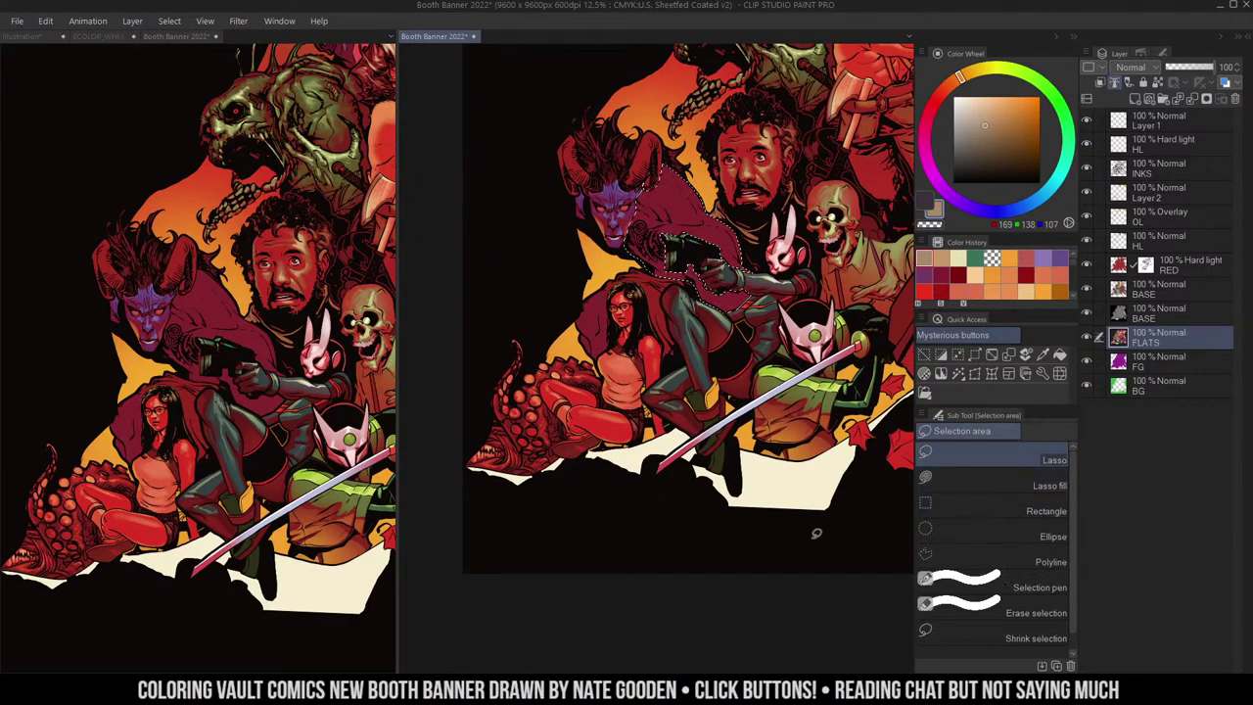
pyautogui.click(813, 532)
pyautogui.press('w')
pyautogui.click(1128, 215)
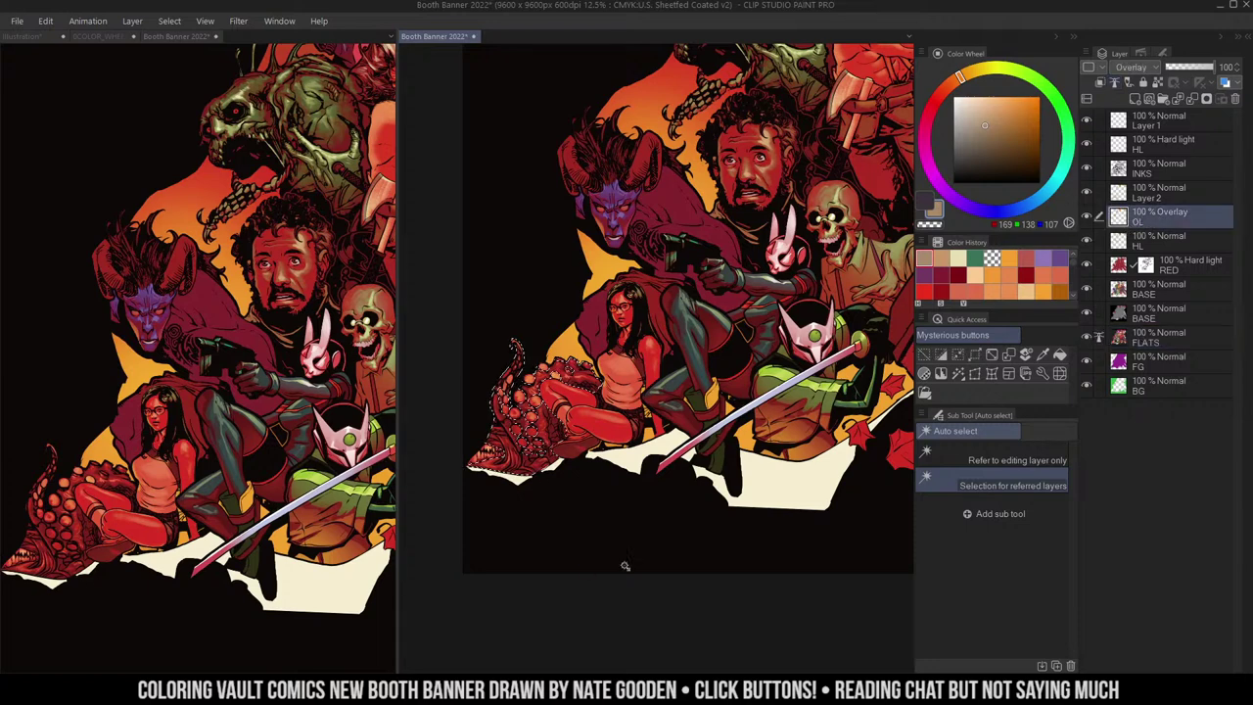
# - Try a pink Soft airbrush pass, RGB 206, 147, 190, over the tentacled creature on the OL layer
pyautogui.press('b')
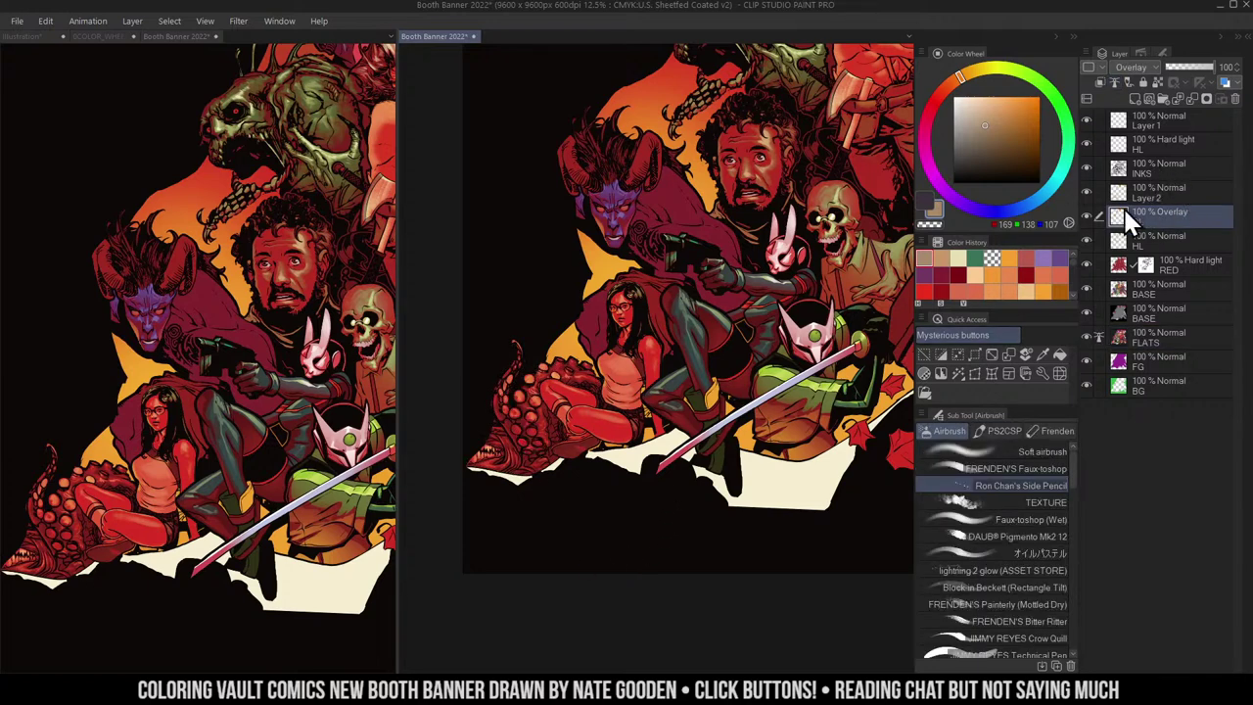
pyautogui.moveTo(958, 89); pyautogui.dragTo(934, 107)
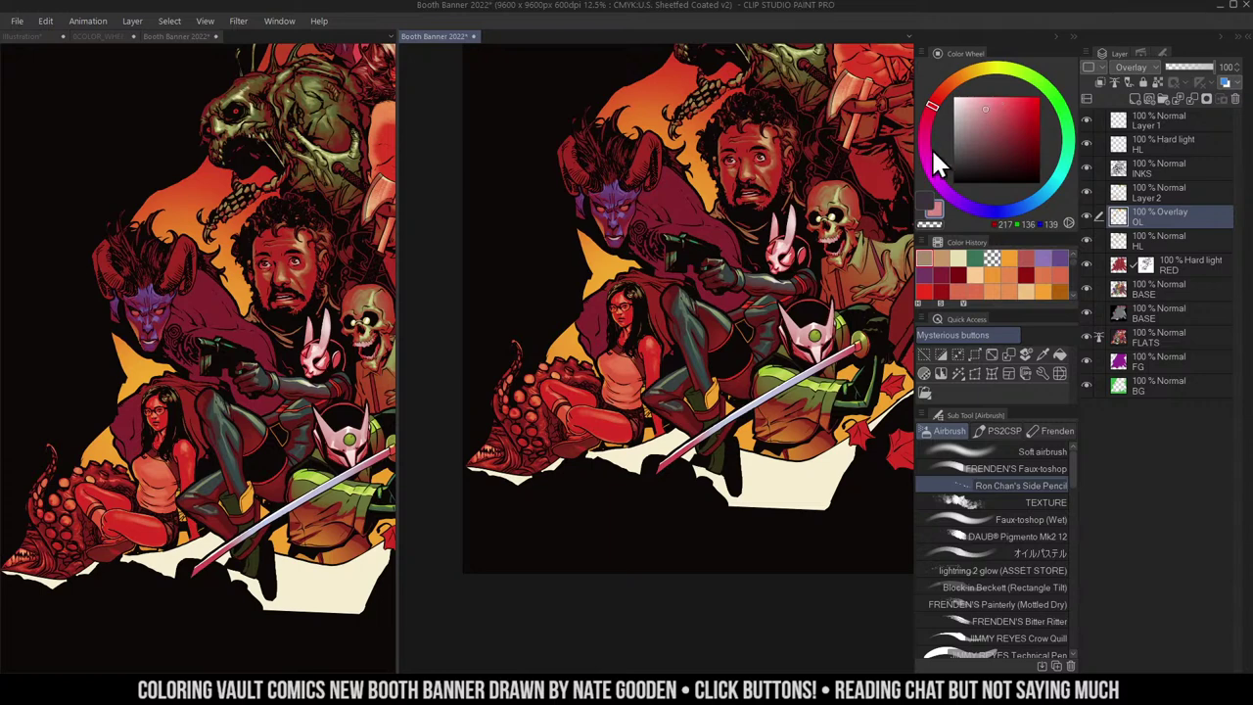
pyautogui.click(933, 155)
pyautogui.click(1048, 451)
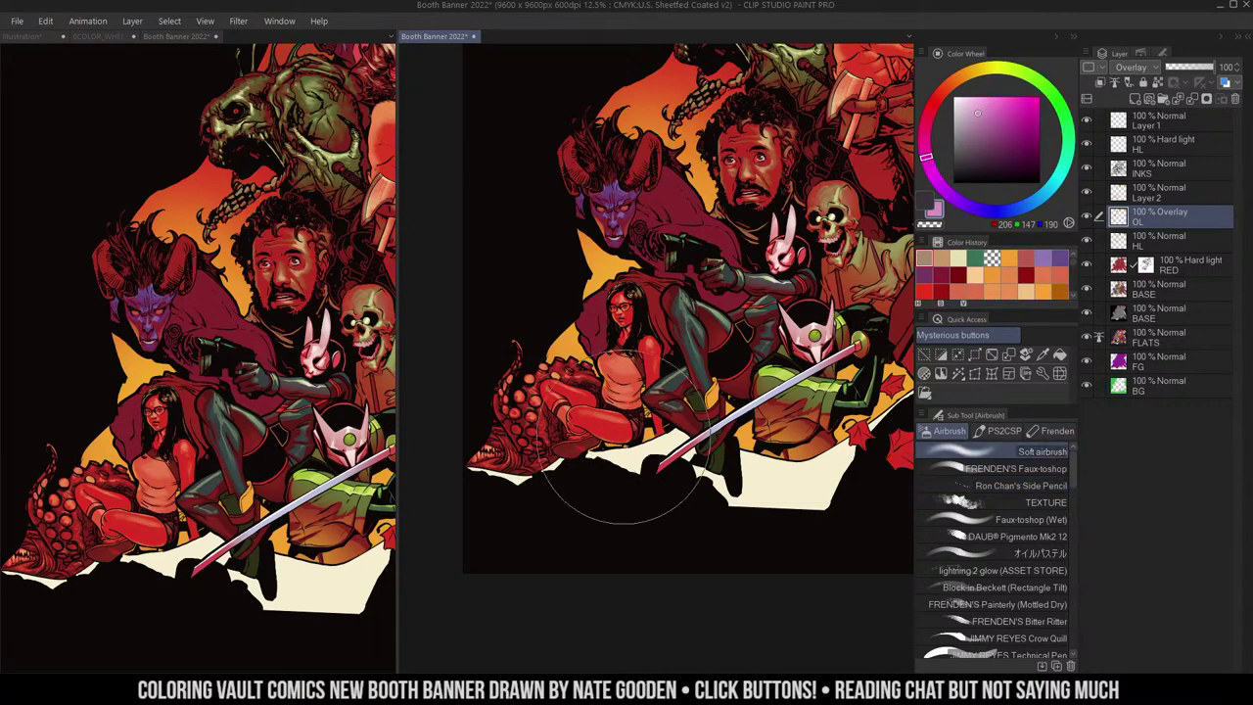
pyautogui.moveTo(625, 448); pyautogui.dragTo(508, 475)
pyautogui.hotkey('ctrl', 'z')
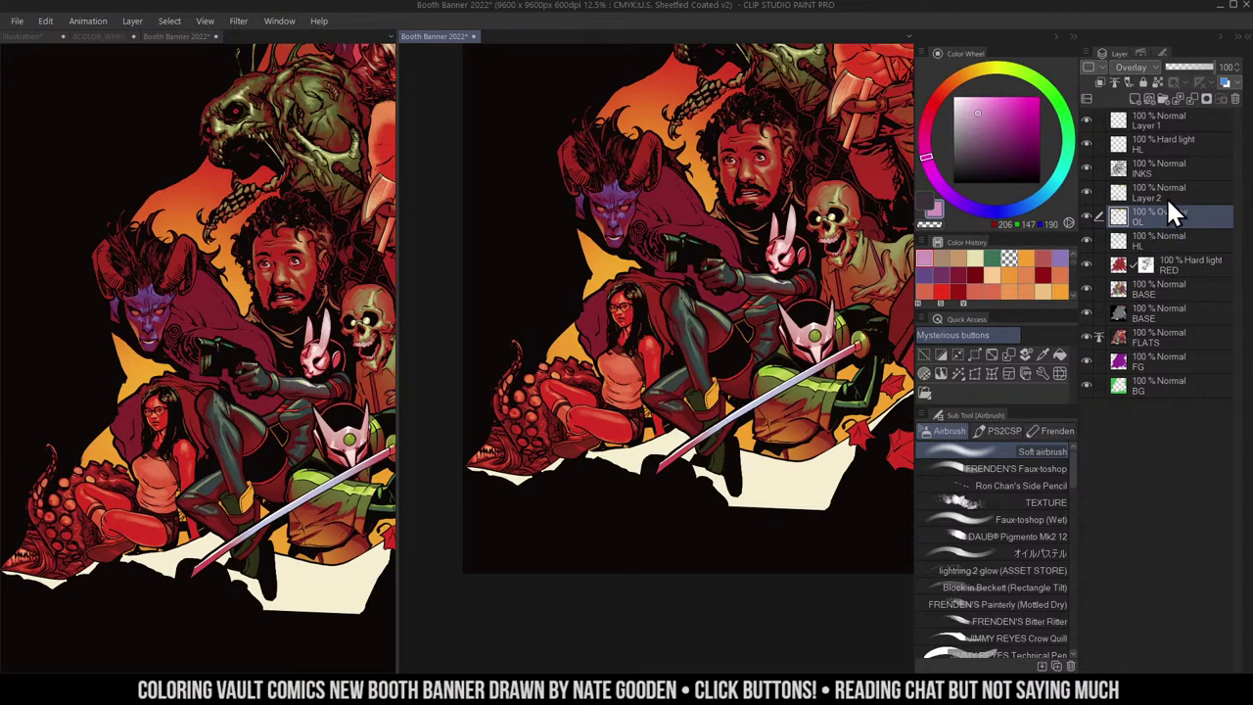
# - Add an Overlay layer named OL above Layer 2 and try pink and peach airbrush passes over the tentacled creature's head
pyautogui.moveTo(1179, 186); pyautogui.dragTo(1180, 184)
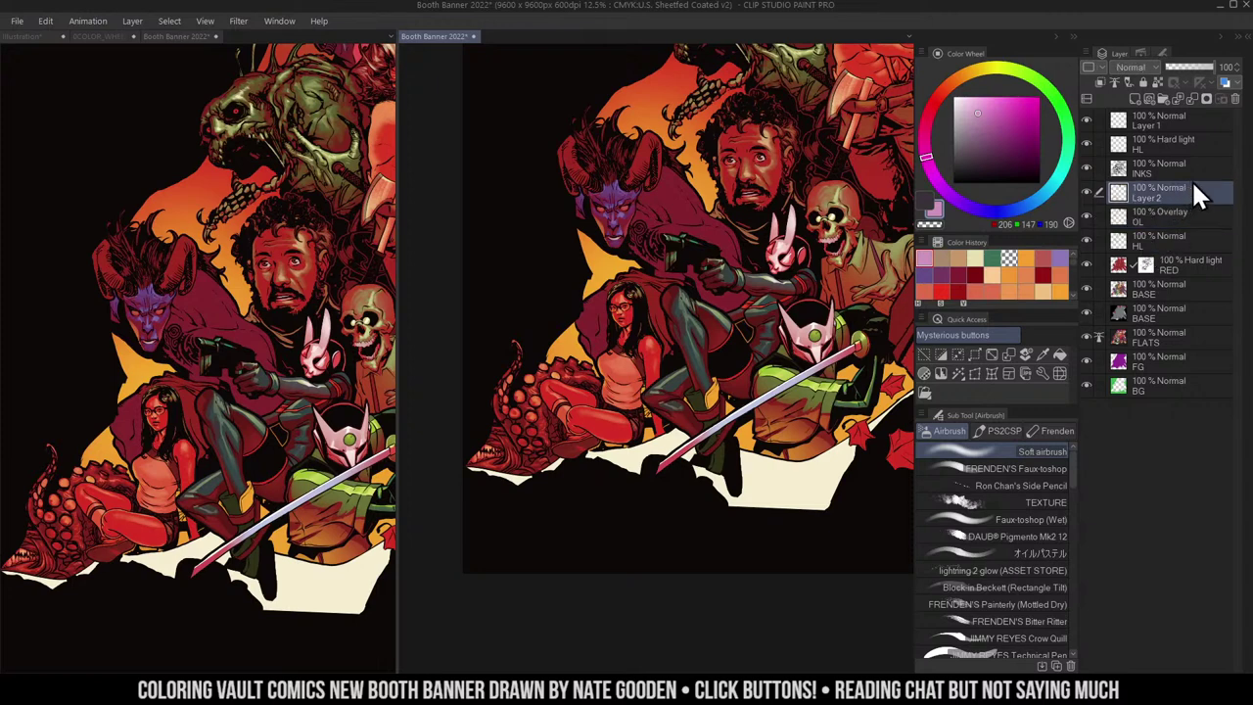
pyautogui.moveTo(506, 448); pyautogui.dragTo(493, 478)
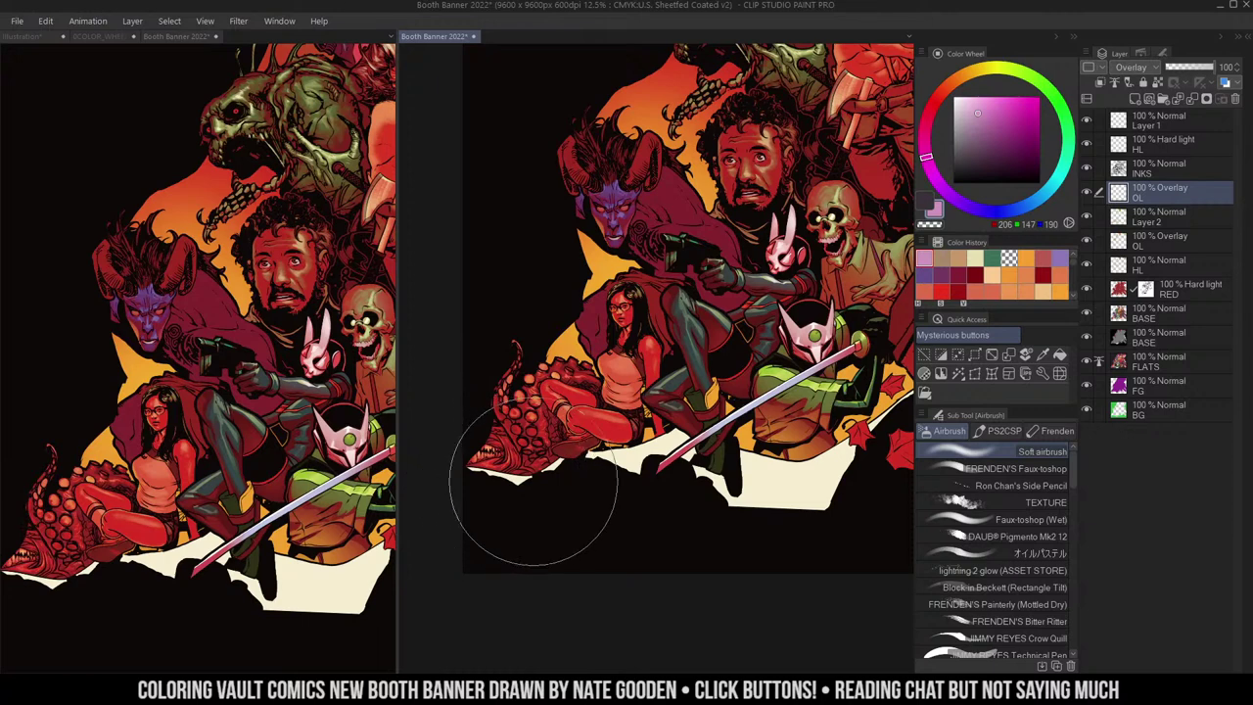
pyautogui.hotkey('ctrl', 'z')
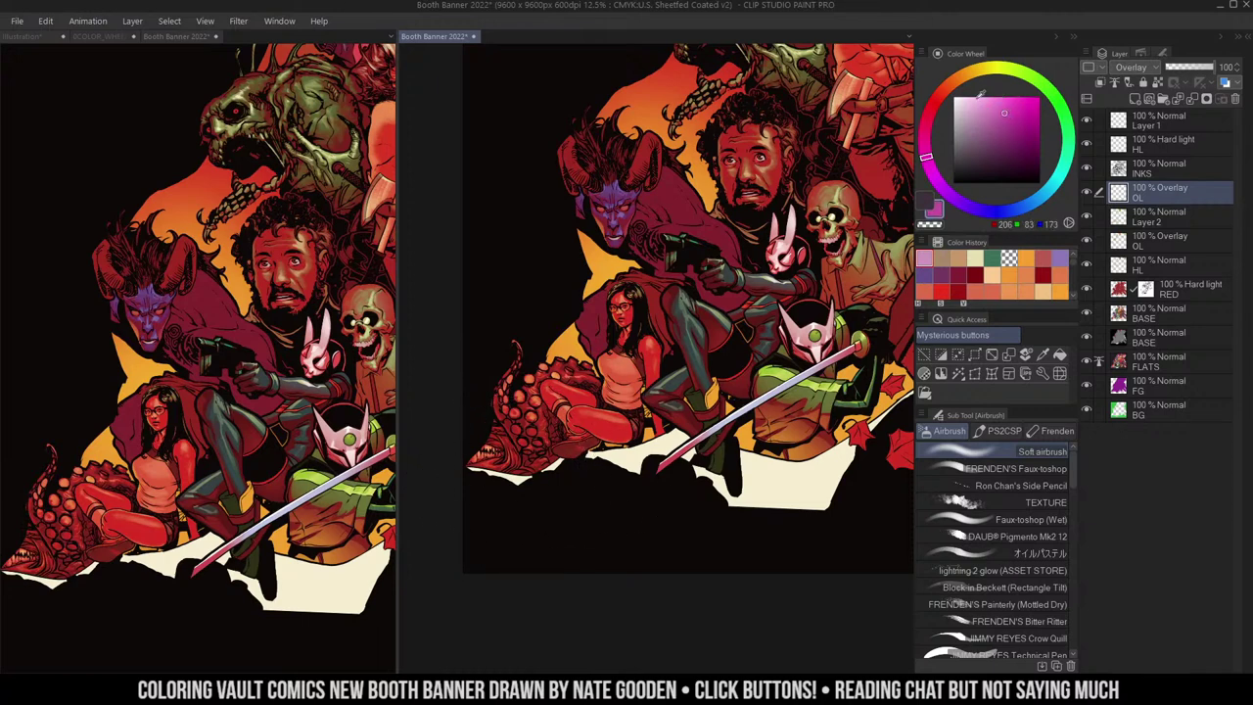
pyautogui.click(981, 108)
pyautogui.click(950, 83)
pyautogui.moveTo(503, 452); pyautogui.dragTo(494, 473)
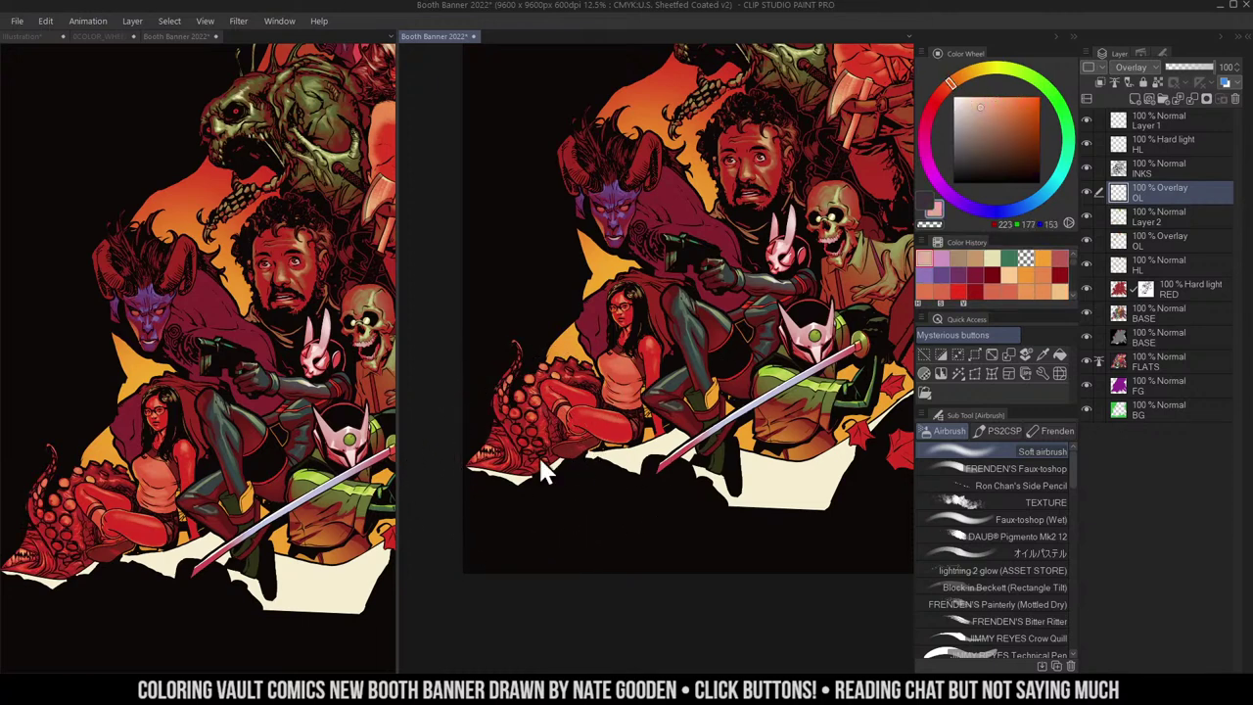
pyautogui.hotkey('ctrl', 'z')
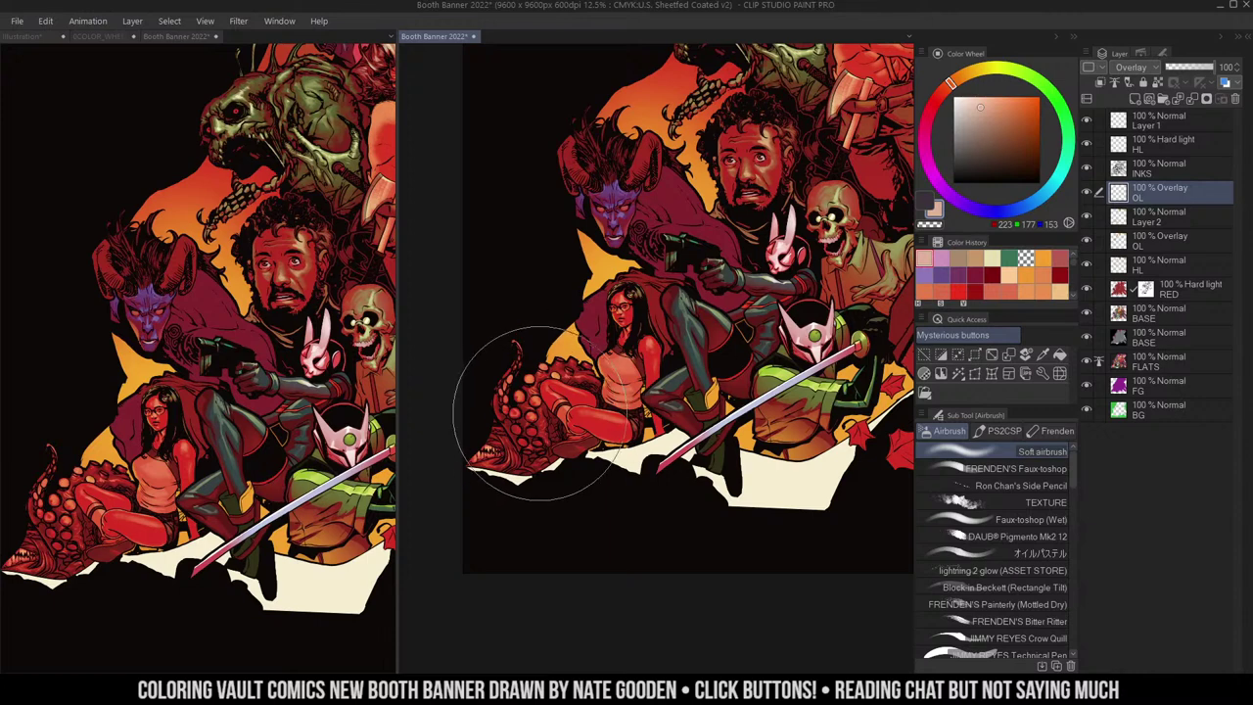
# - Try airbrushing the tentacled creature's head with magenta, RGB 173, 53, 169, on Layer 2
pyautogui.keyDown('alt'); pyautogui.click(548, 416); pyautogui.keyUp('alt')
pyautogui.click(547, 427)
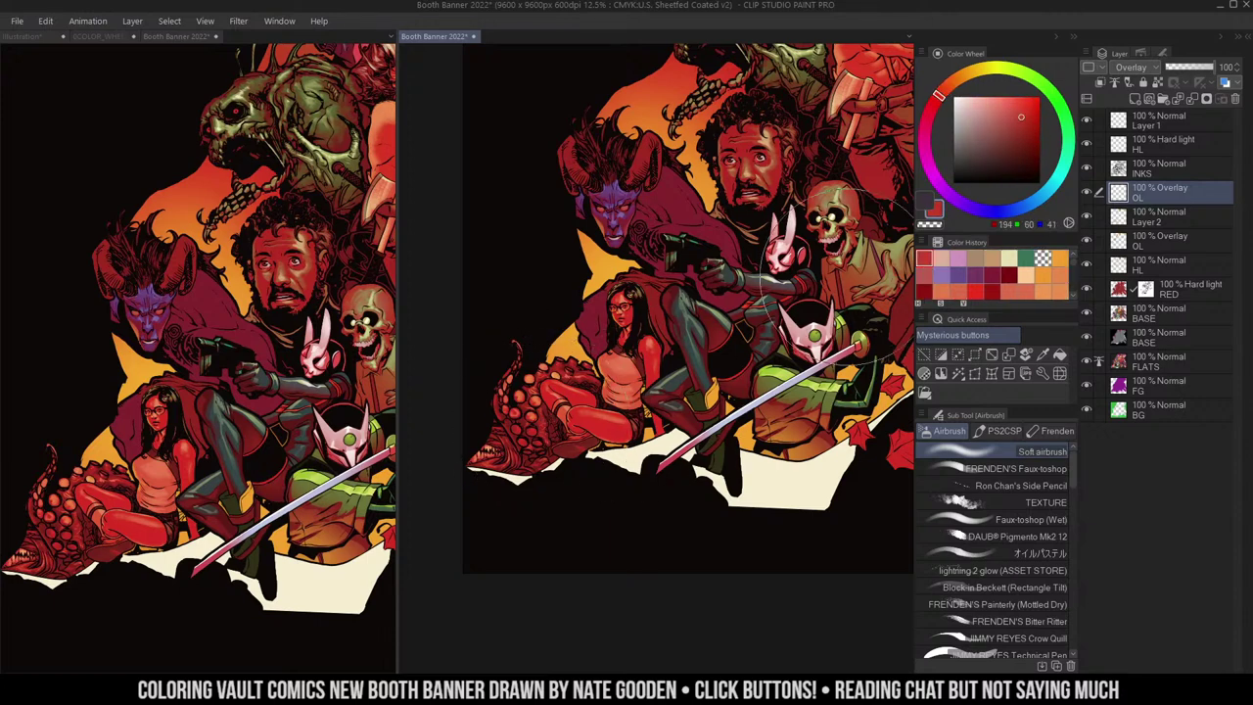
pyautogui.click(932, 176)
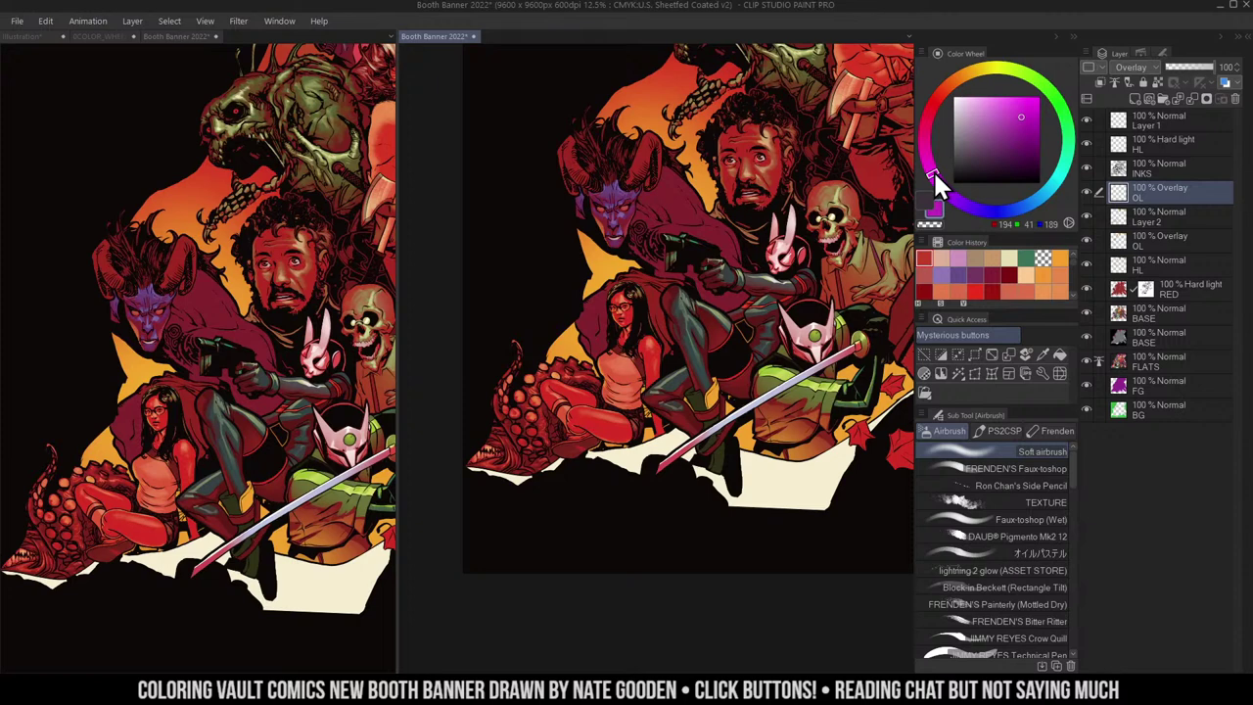
pyautogui.click(1014, 125)
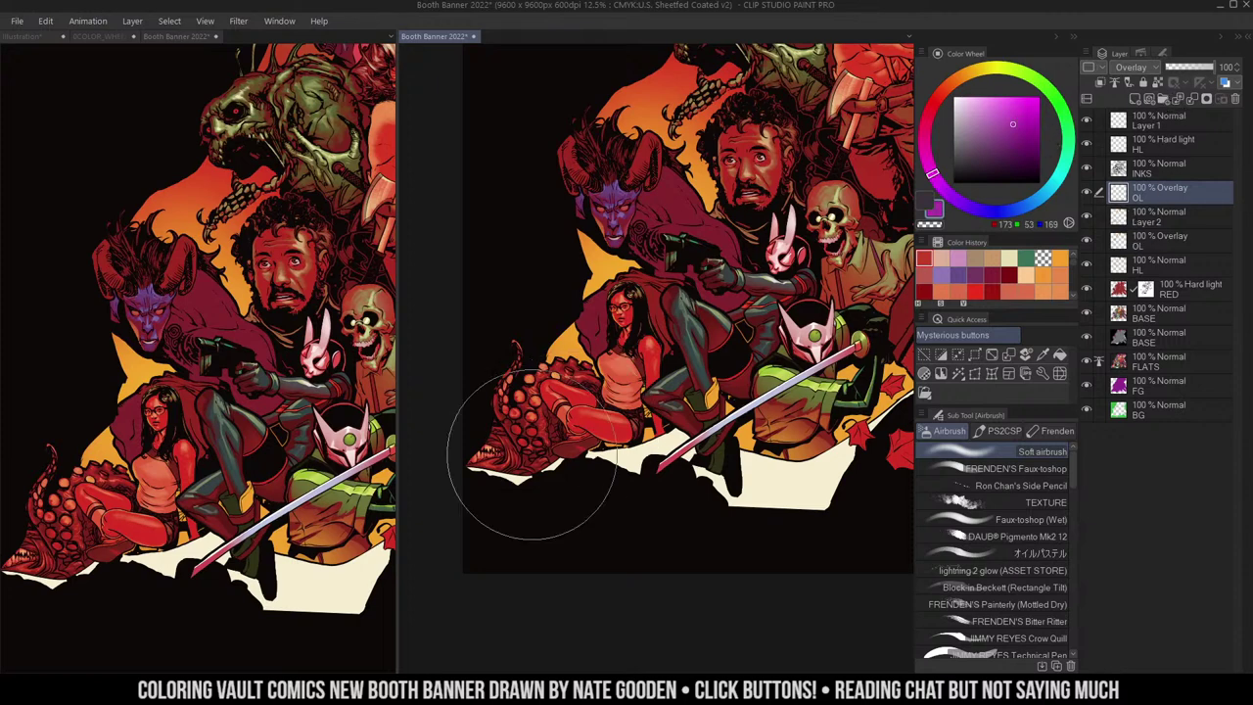
pyautogui.click(1153, 217)
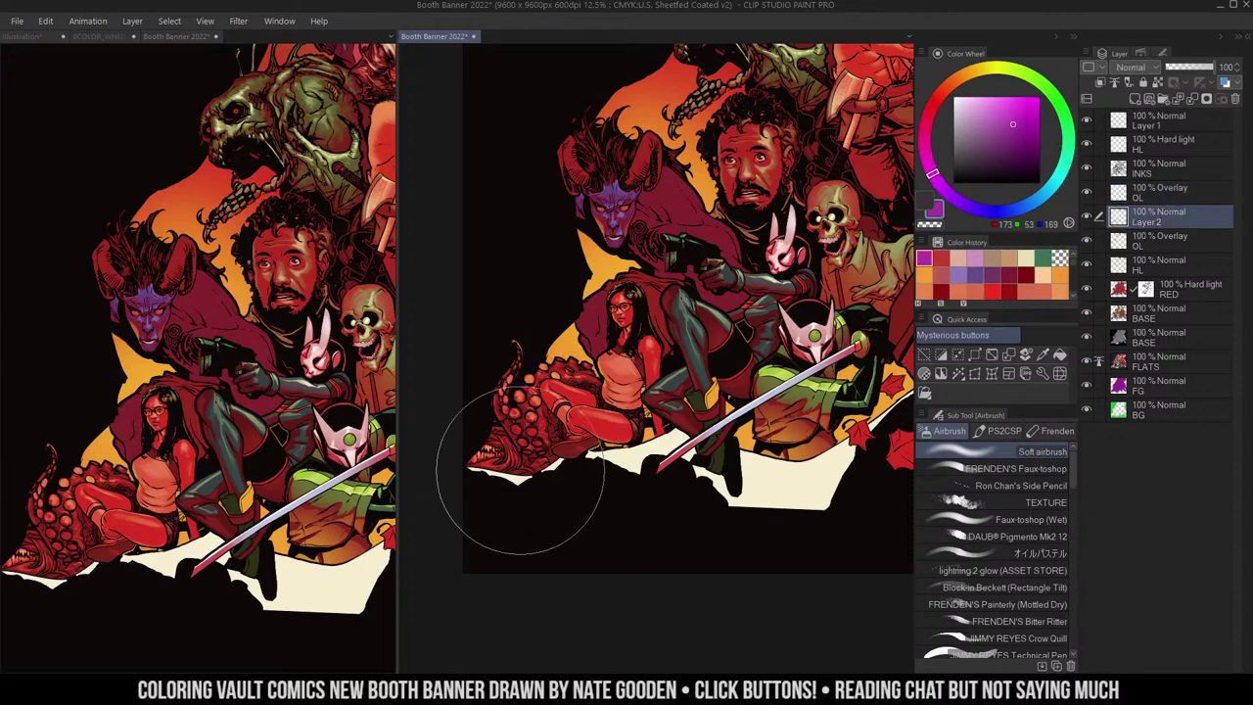
pyautogui.moveTo(519, 470)
pyautogui.mouseDown()
pyautogui.moveTo(499, 480)
pyautogui.moveTo(664, 323)
pyautogui.mouseUp()
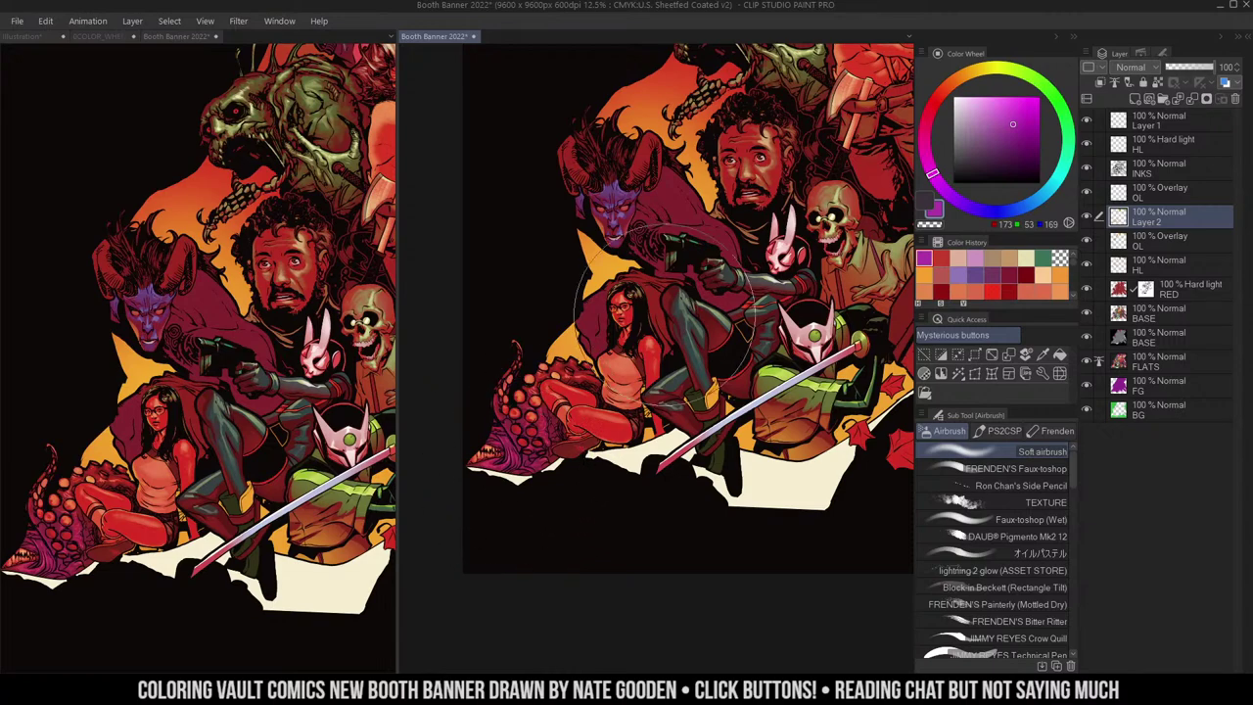
pyautogui.hotkey('ctrl', 'z')
# - Airbrush muted purple, RGB 159, 84, 157, over the selected creature's head and lower body on Layer 2
pyautogui.hotkey('ctrl', 'space')
pyautogui.moveTo(521, 444); pyautogui.dragTo(588, 444)
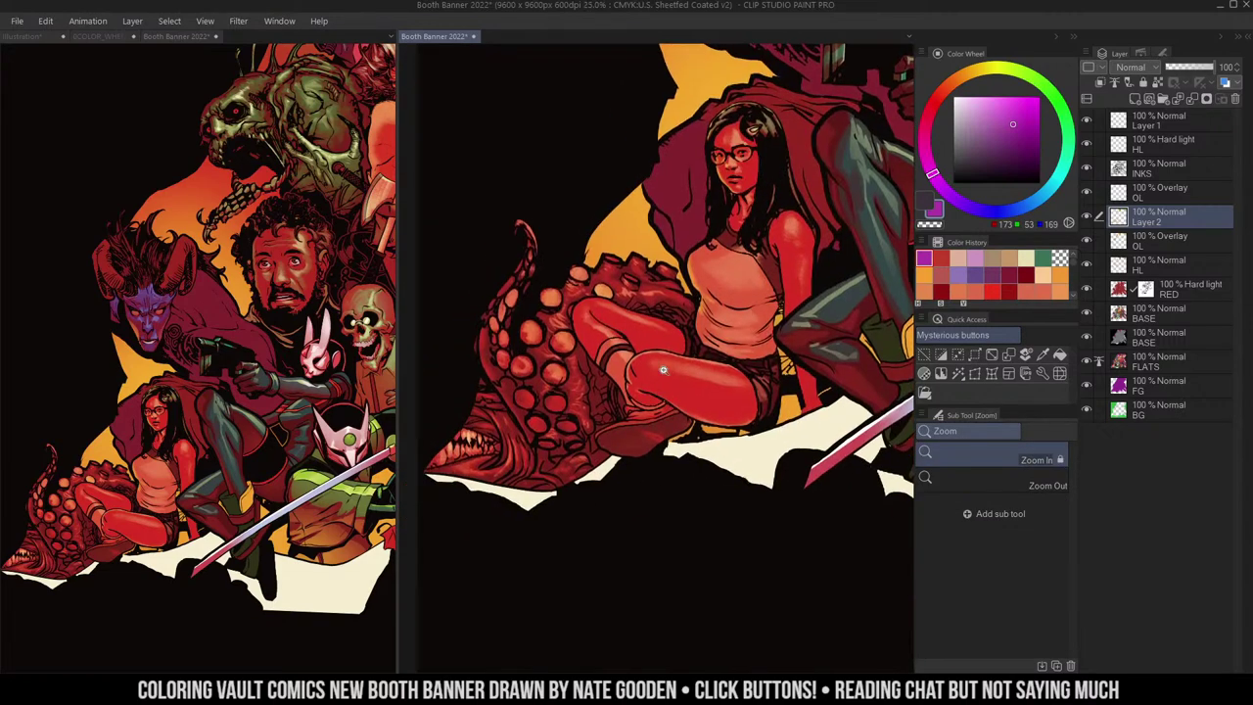
pyautogui.press('m')
pyautogui.hotkey('ctrl', 'space')
pyautogui.moveTo(808, 324)
pyautogui.mouseDown()
pyautogui.moveTo(770, 324)
pyautogui.moveTo(760, 342)
pyautogui.mouseUp()
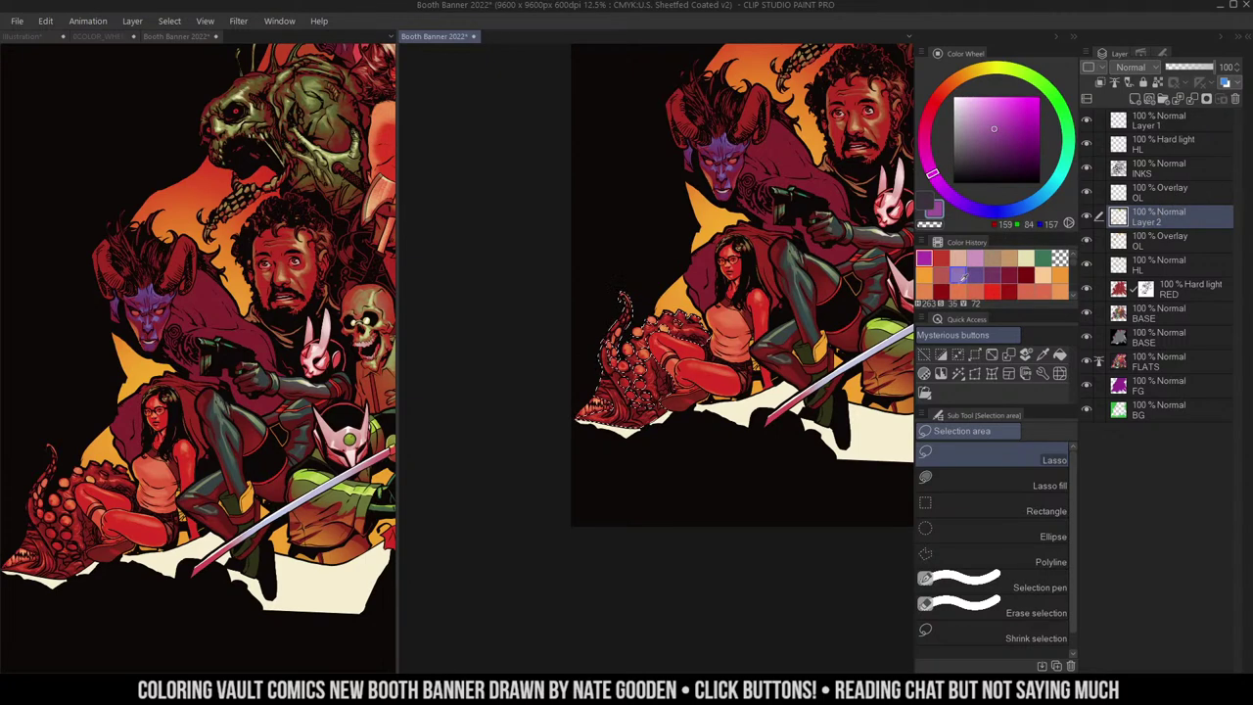
pyautogui.hotkey('ctrl', 'space')
pyautogui.click(649, 414)
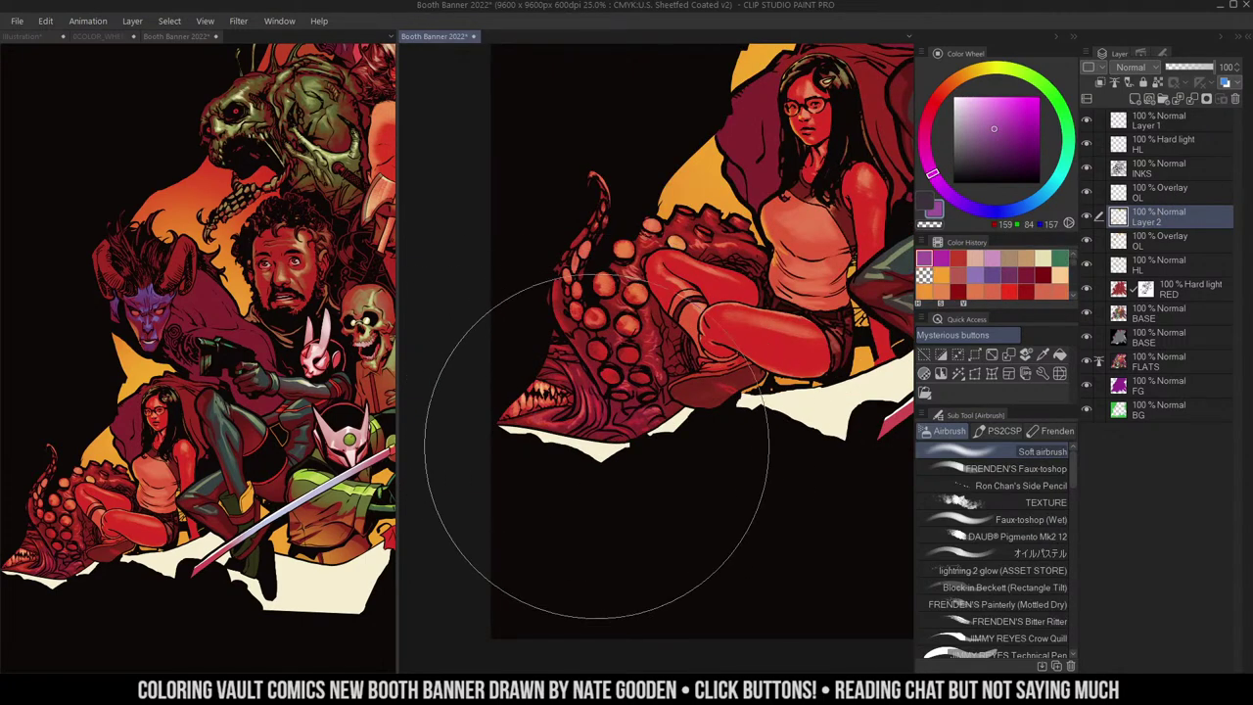
pyautogui.moveTo(552, 315)
pyautogui.mouseDown()
pyautogui.moveTo(554, 398)
pyautogui.moveTo(630, 466)
pyautogui.mouseUp()
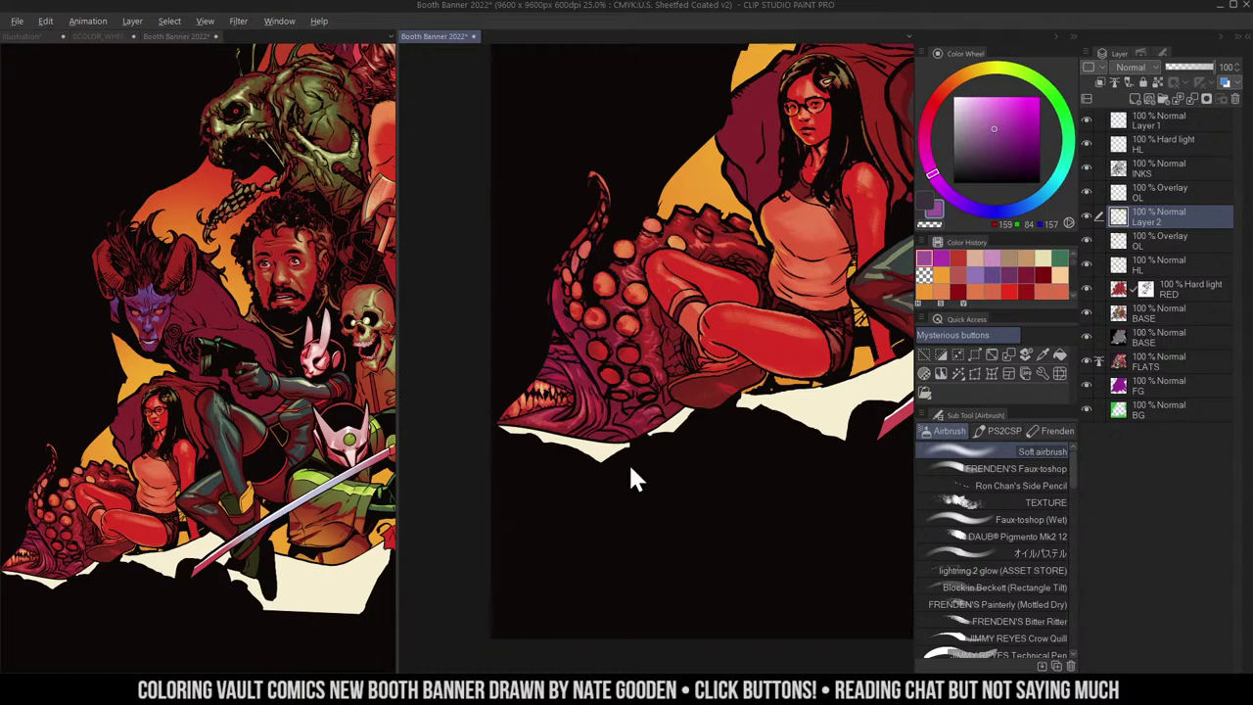
pyautogui.moveTo(675, 405)
pyautogui.mouseDown()
pyautogui.moveTo(650, 480)
pyautogui.moveTo(653, 441)
pyautogui.mouseUp()
# - Soften the purple near the creature's suckers and the woman's legs with a transparent Soft airbrush
pyautogui.moveTo(851, 219); pyautogui.dragTo(808, 230)
pyautogui.press('c')
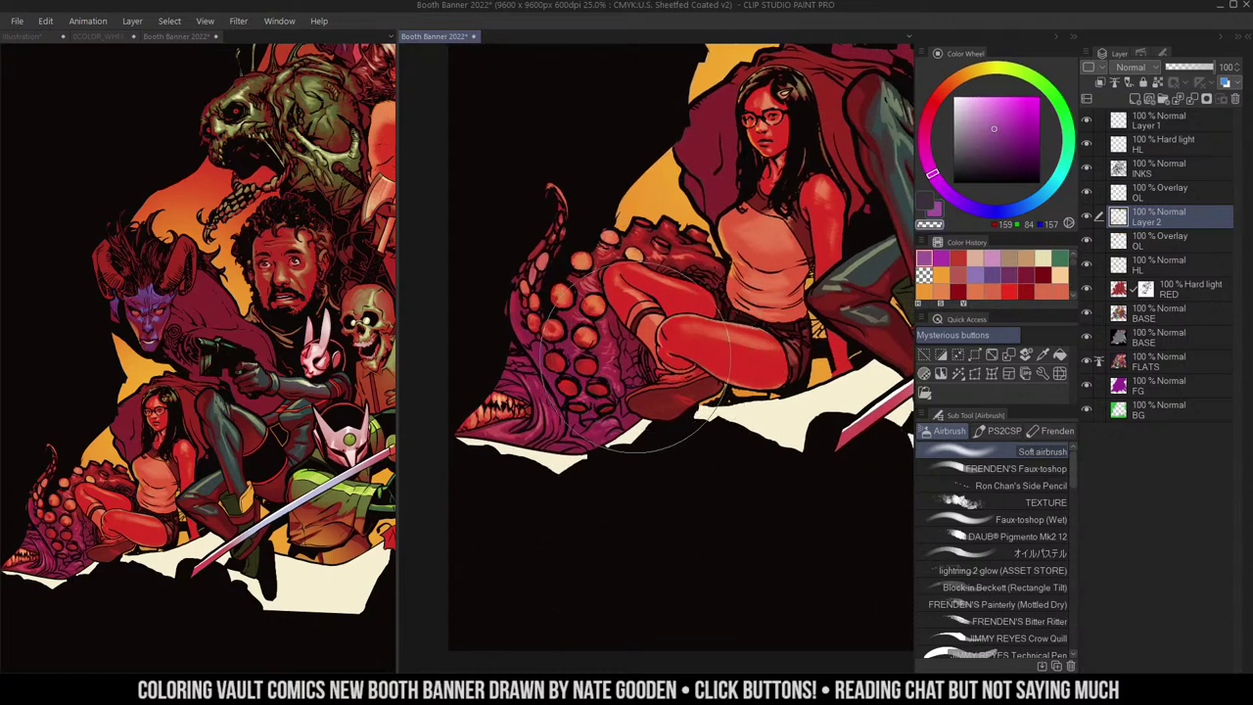
pyautogui.moveTo(641, 314); pyautogui.dragTo(654, 338)
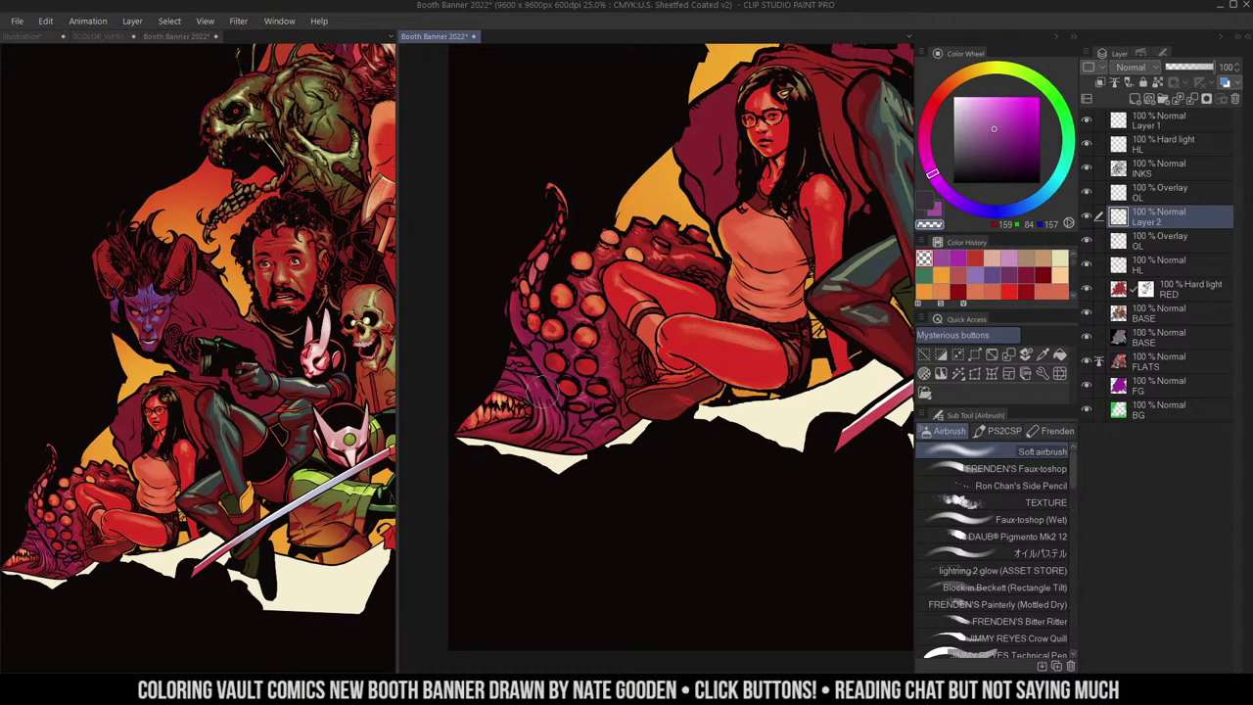
# - Select the horned figure's body around the gun and gloved hand, leaving out the face
pyautogui.keyDown('alt'); pyautogui.click(614, 355); pyautogui.keyUp('alt')
pyautogui.moveTo(721, 309); pyautogui.dragTo(689, 315)
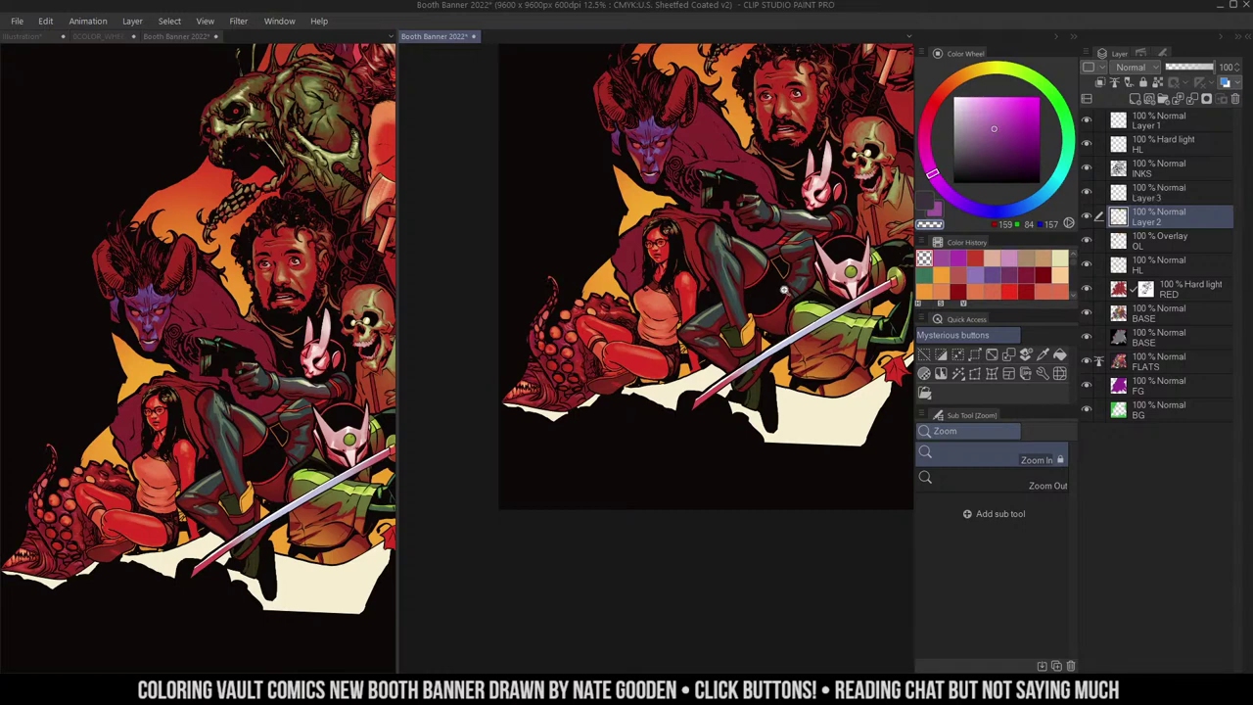
pyautogui.moveTo(815, 266); pyautogui.dragTo(829, 376)
pyautogui.click(629, 299)
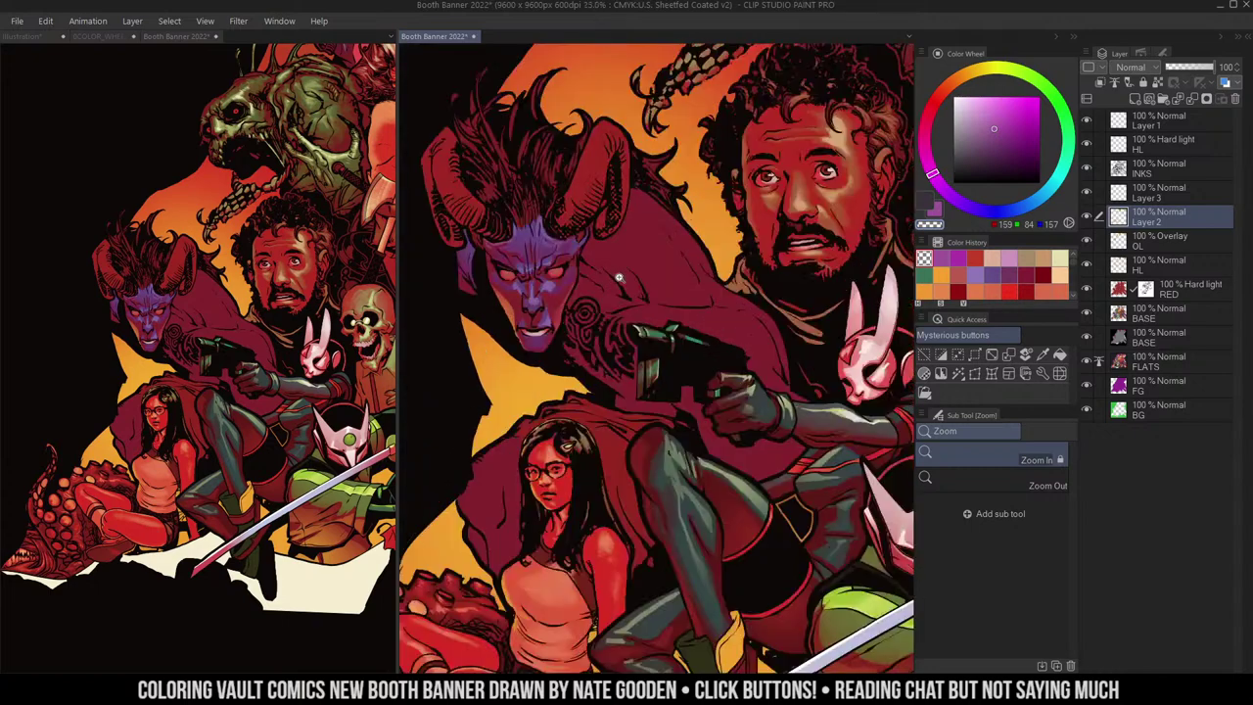
pyautogui.moveTo(670, 257); pyautogui.dragTo(709, 292)
pyautogui.press('w')
pyautogui.click(692, 263)
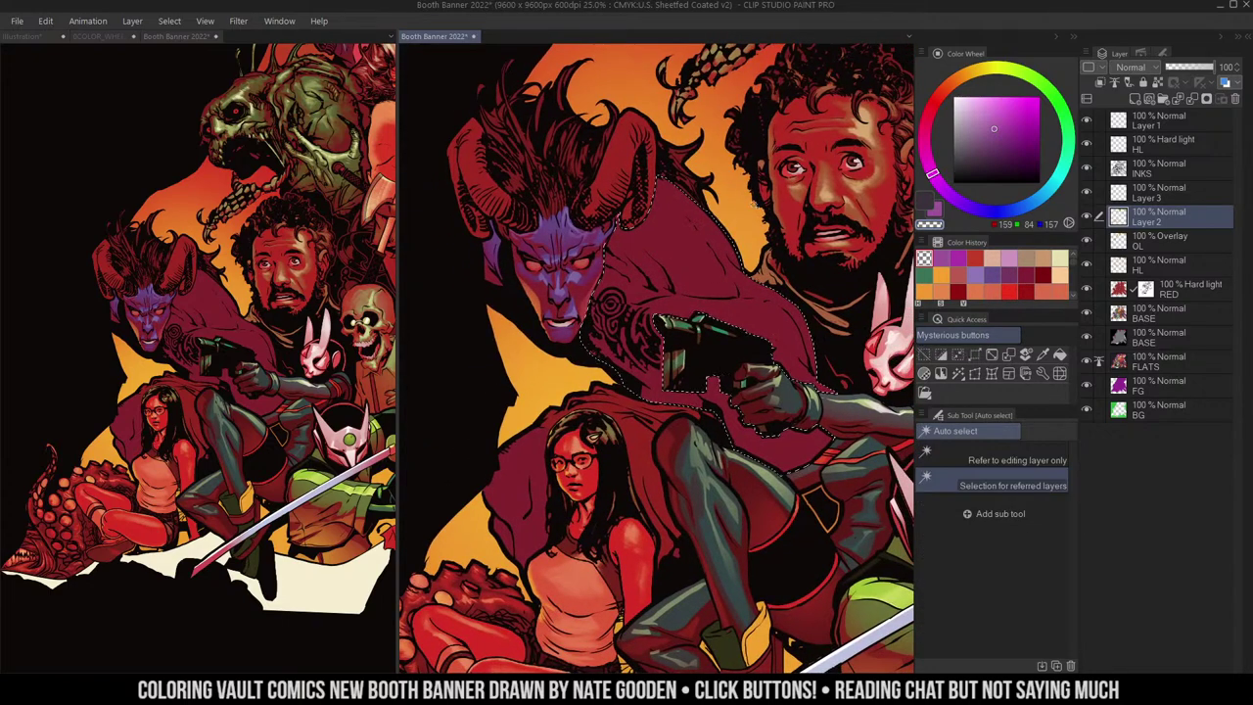
# - On the RED layer, fade the red over the horned figure's tattooed shoulder and gun arm with a transparent Soft airbrush
pyautogui.hotkey('ctrl', 'd')
pyautogui.press('/')
pyautogui.moveTo(770, 253); pyautogui.dragTo(753, 270)
pyautogui.click(705, 292)
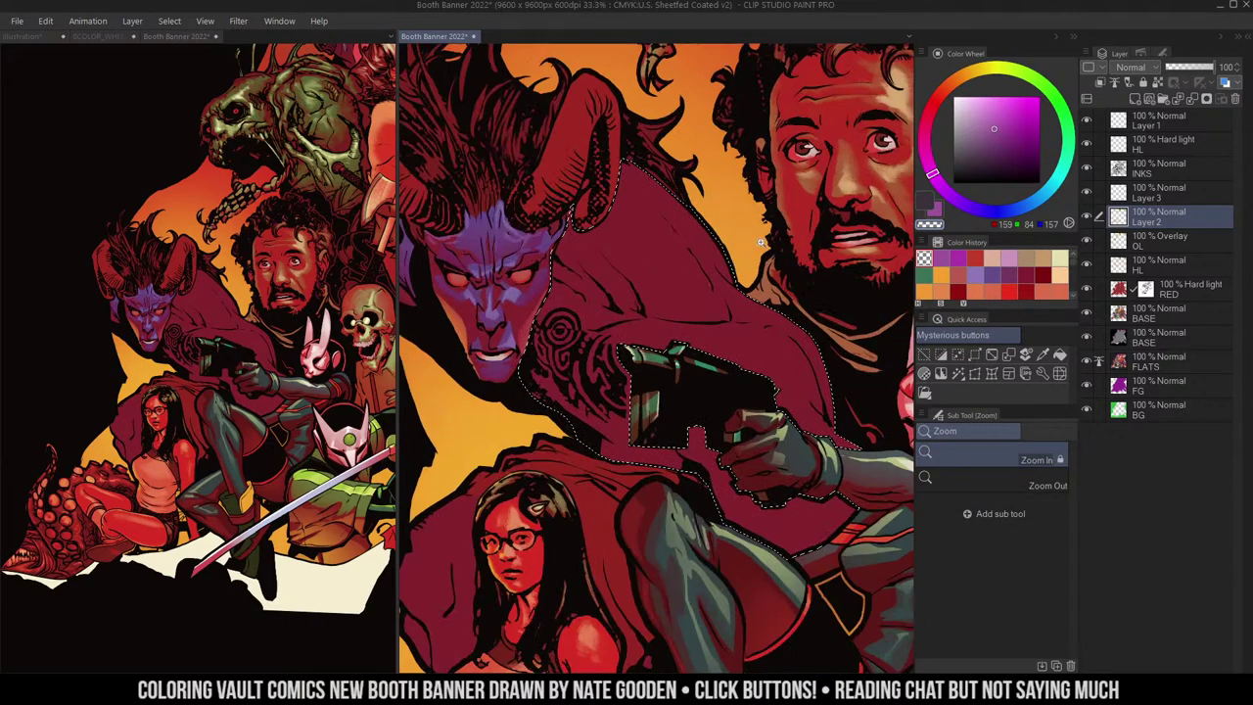
pyautogui.press('b')
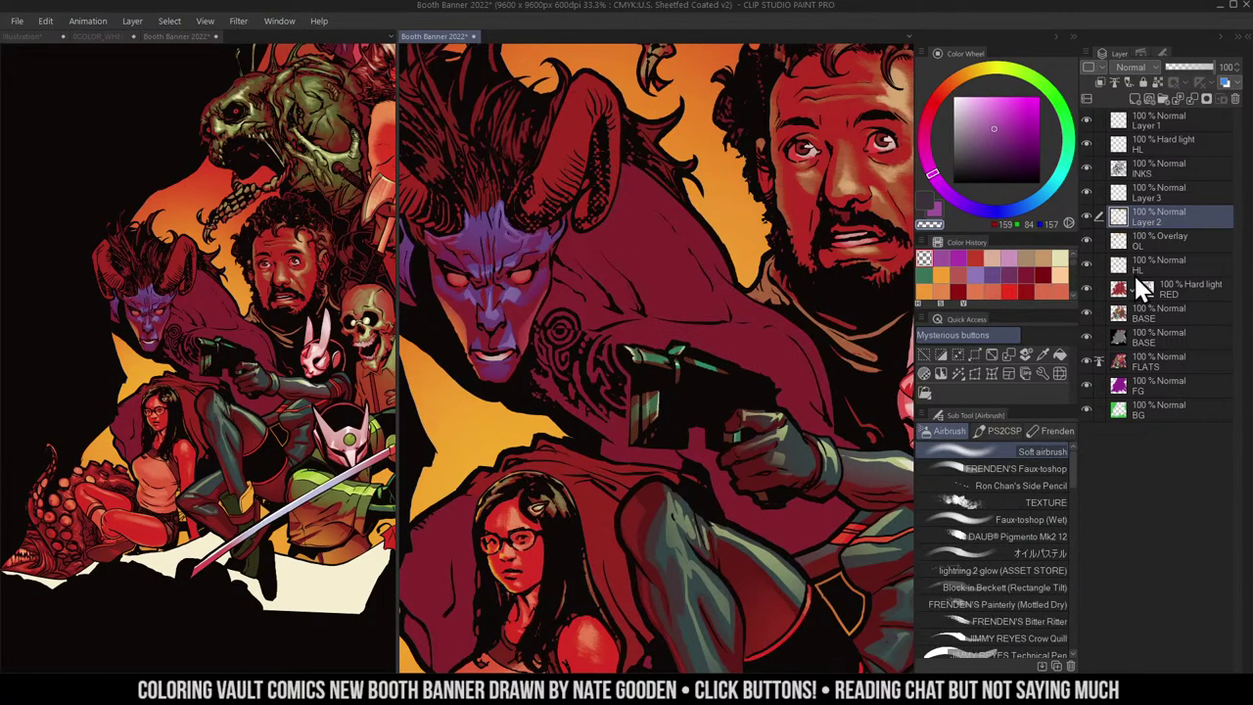
pyautogui.click(1164, 292)
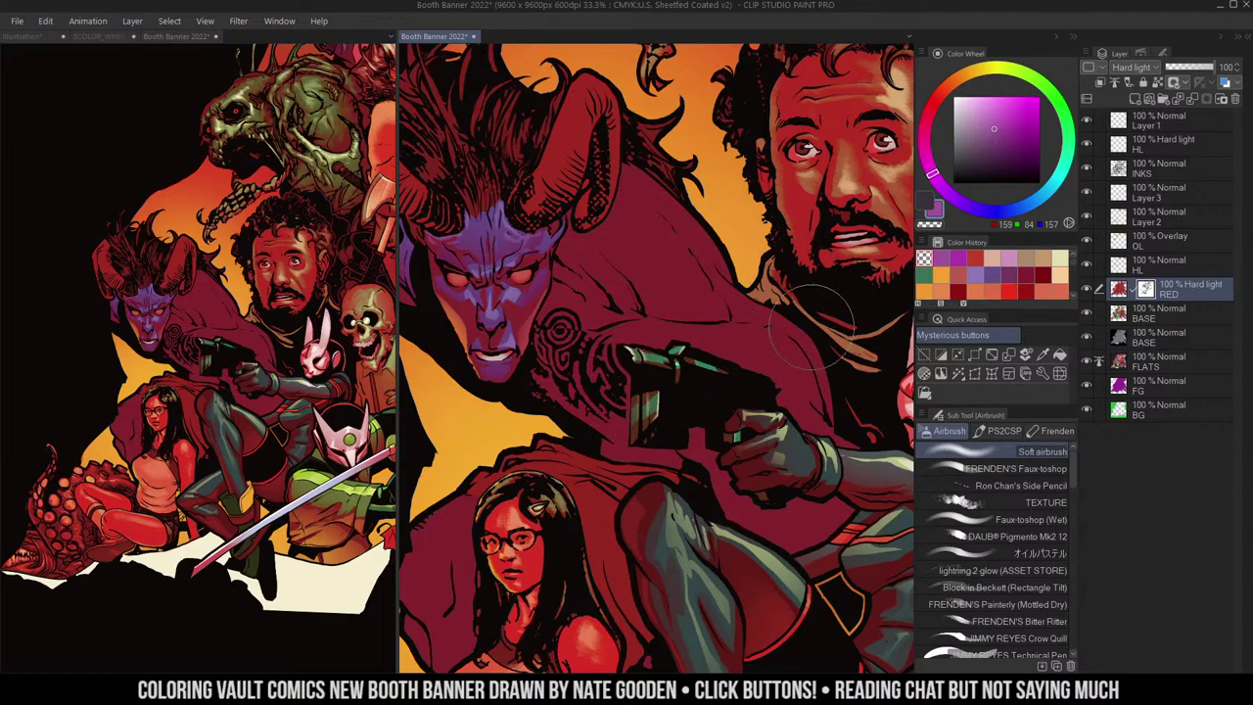
pyautogui.moveTo(808, 331); pyautogui.dragTo(781, 303)
pyautogui.keyDown('alt'); pyautogui.click(768, 254); pyautogui.keyUp('alt')
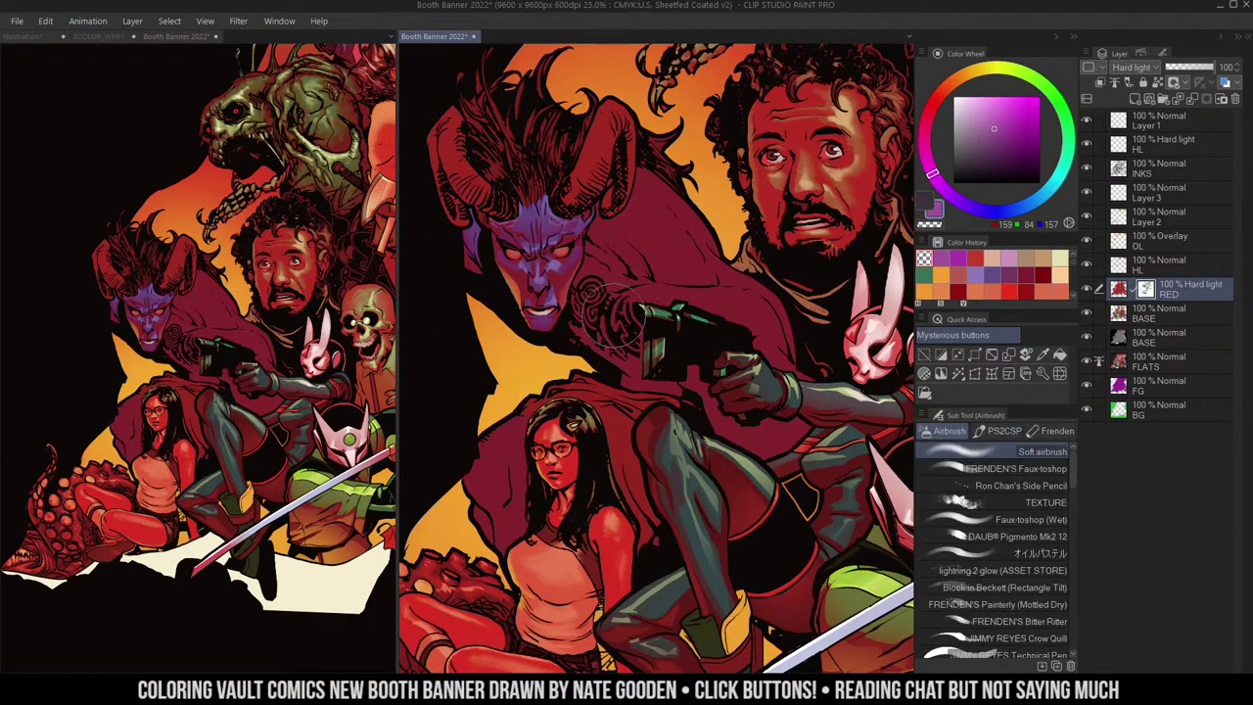
pyautogui.moveTo(613, 317)
pyautogui.mouseDown()
pyautogui.moveTo(715, 323)
pyautogui.moveTo(698, 315)
pyautogui.mouseUp()
pyautogui.press('c')
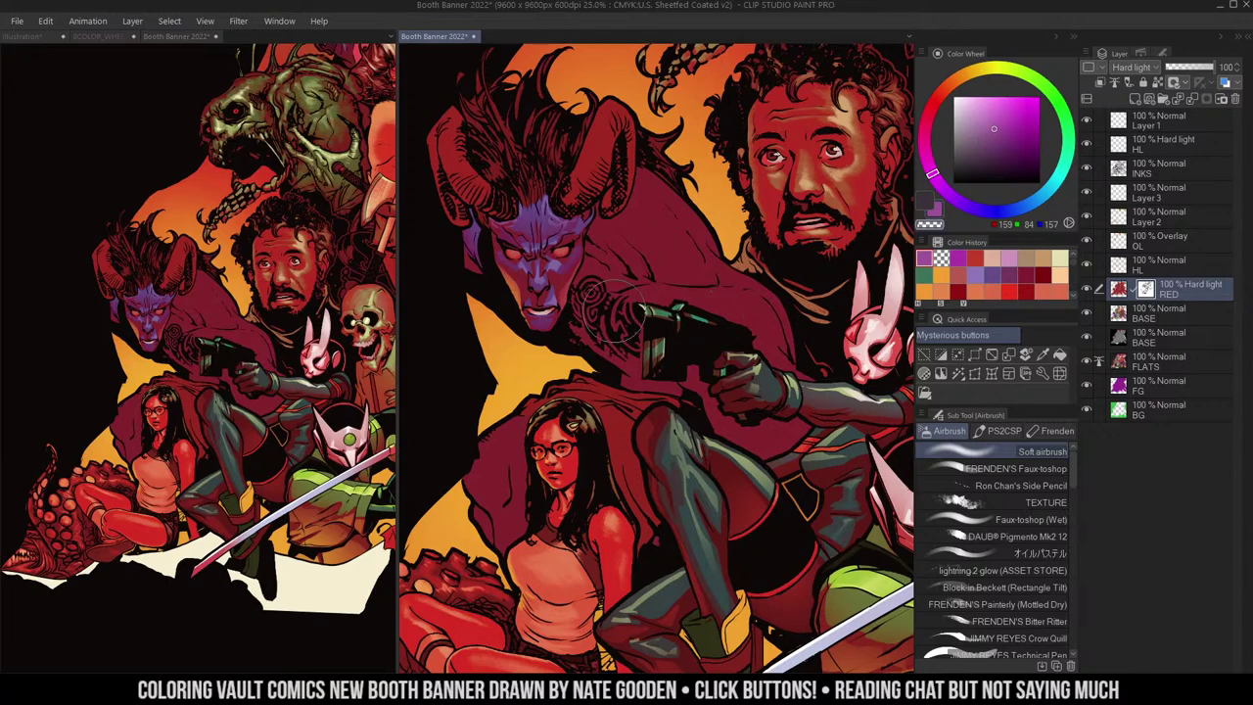
pyautogui.moveTo(614, 310)
pyautogui.mouseDown()
pyautogui.moveTo(694, 319)
pyautogui.moveTo(640, 314)
pyautogui.moveTo(778, 305)
pyautogui.moveTo(686, 304)
pyautogui.moveTo(764, 319)
pyautogui.mouseUp()
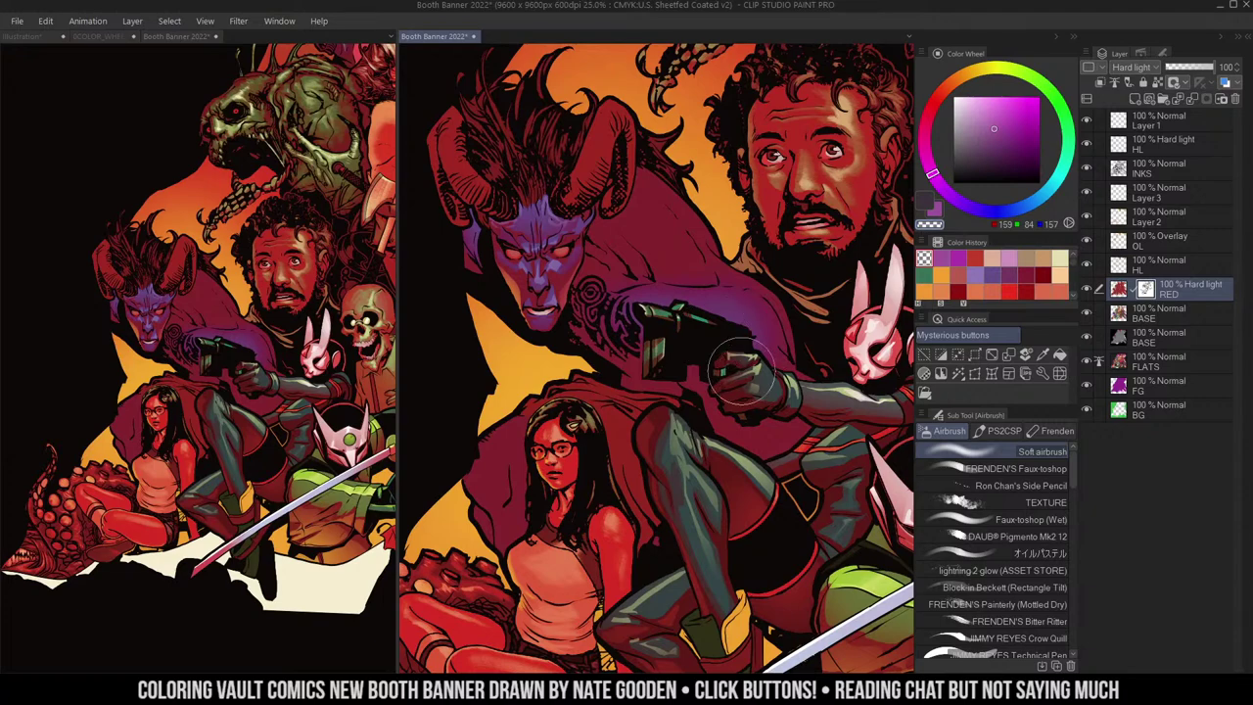
# - Fade the red across the horned figure's upper back with the transparent Soft airbrush and clear the selection
pyautogui.press('alt')
pyautogui.moveTo(693, 243)
pyautogui.mouseDown()
pyautogui.moveTo(639, 221)
pyautogui.moveTo(695, 294)
pyautogui.moveTo(667, 229)
pyautogui.moveTo(642, 215)
pyautogui.moveTo(692, 274)
pyautogui.moveTo(634, 211)
pyautogui.mouseUp()
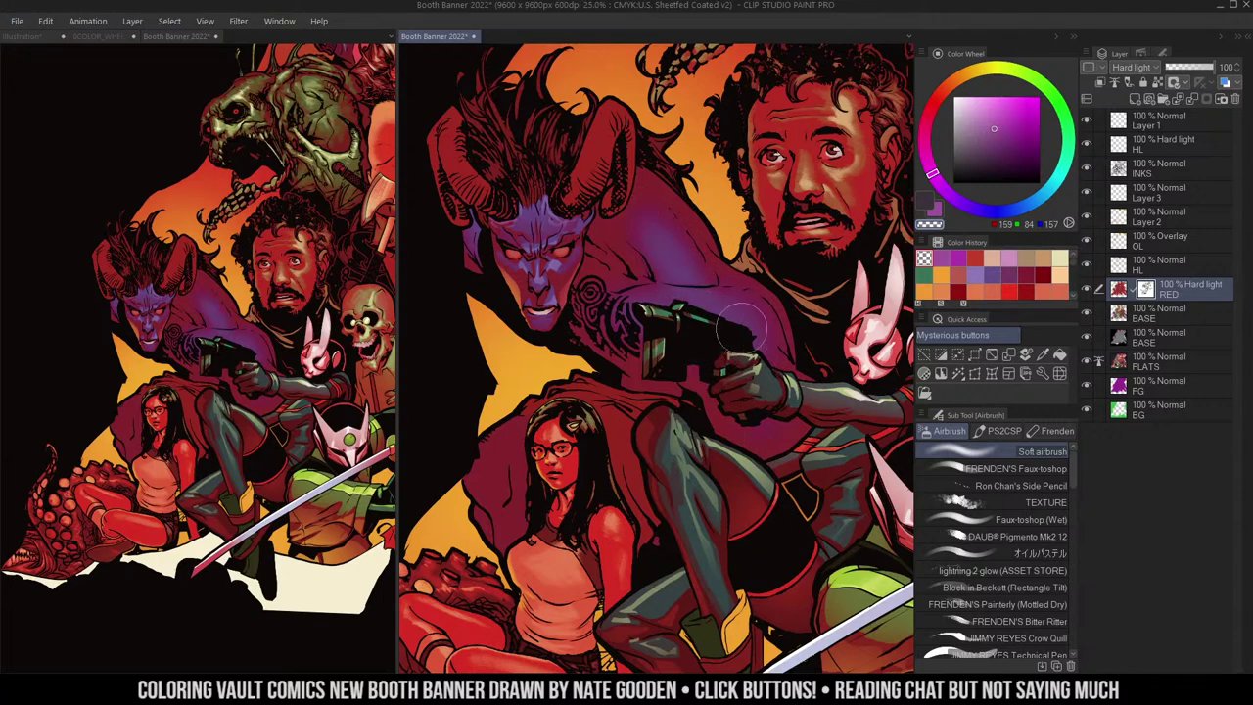
pyautogui.keyDown('ctrl'); pyautogui.keyDown('alt'); pyautogui.moveTo(648, 254); pyautogui.dragTo(632, 255); pyautogui.keyUp('alt'); pyautogui.keyUp('ctrl')
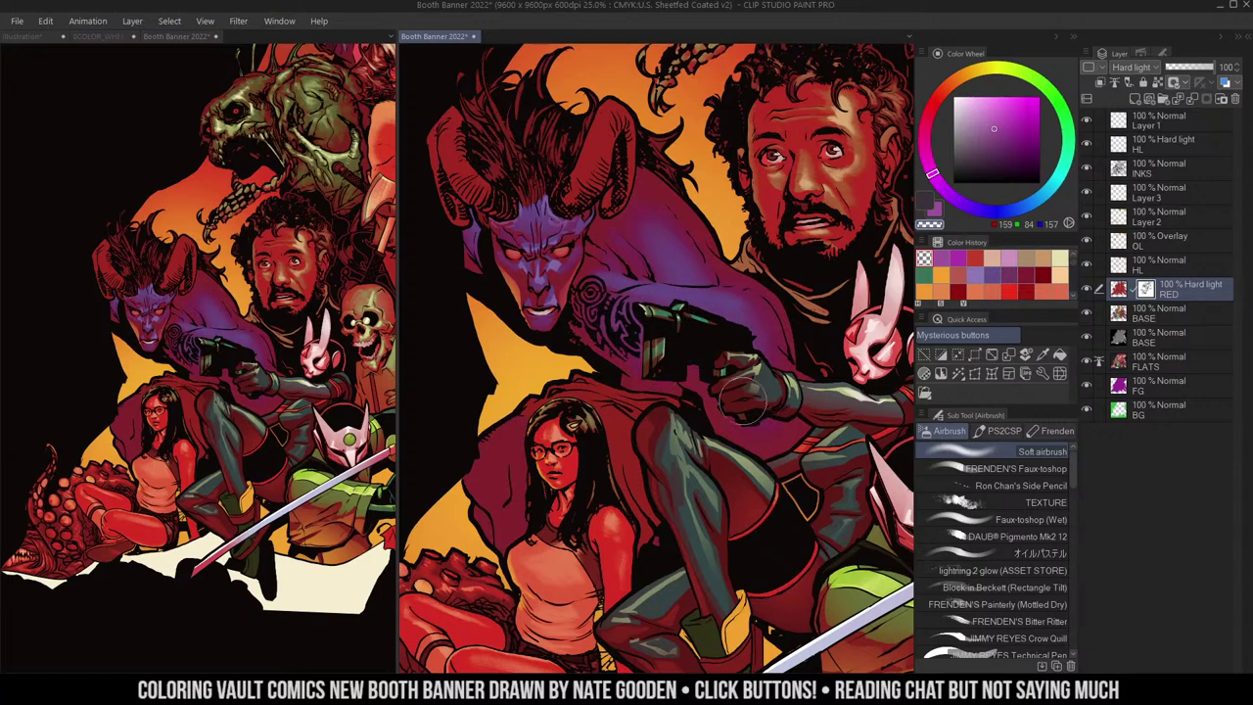
pyautogui.hotkey('ctrl', 'd')
# - Lasso highlight shapes on the horned figure's back folds, shoulder and gun arm, and airbrush the red out of them
pyautogui.keyDown('ctrl'); pyautogui.click(679, 260); pyautogui.keyUp('ctrl')
pyautogui.press('m')
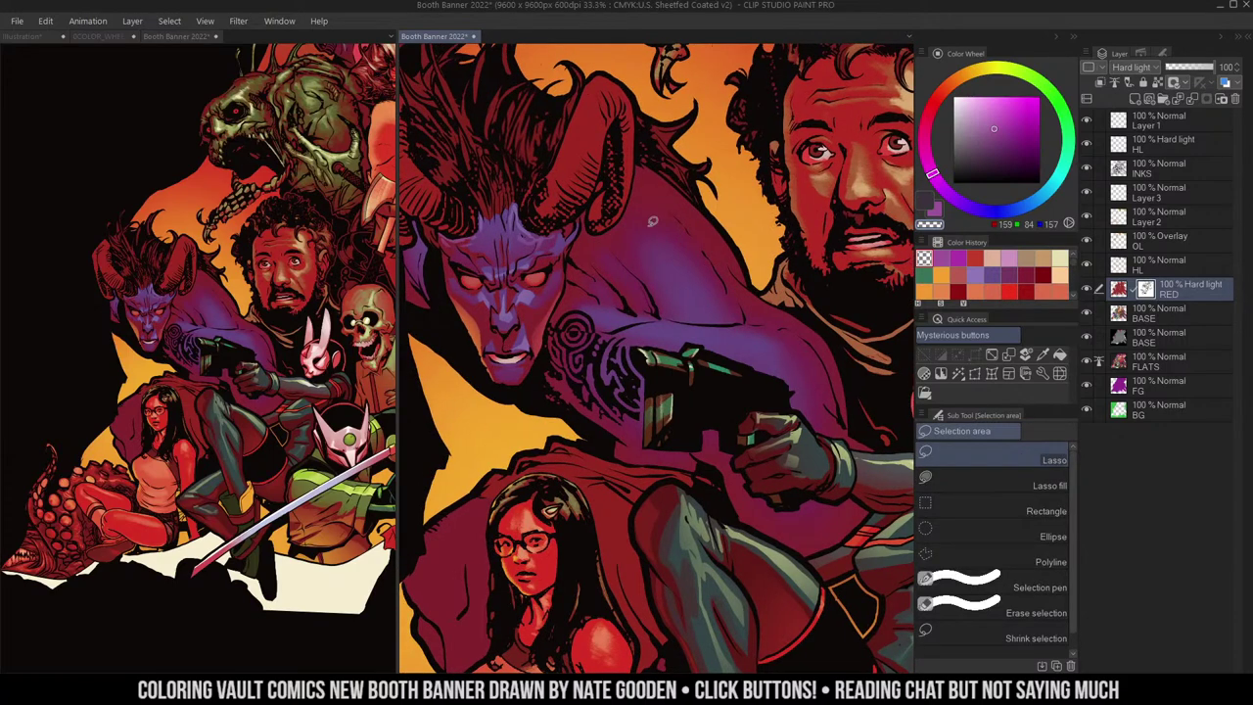
pyautogui.hotkey('ctrl', '+')
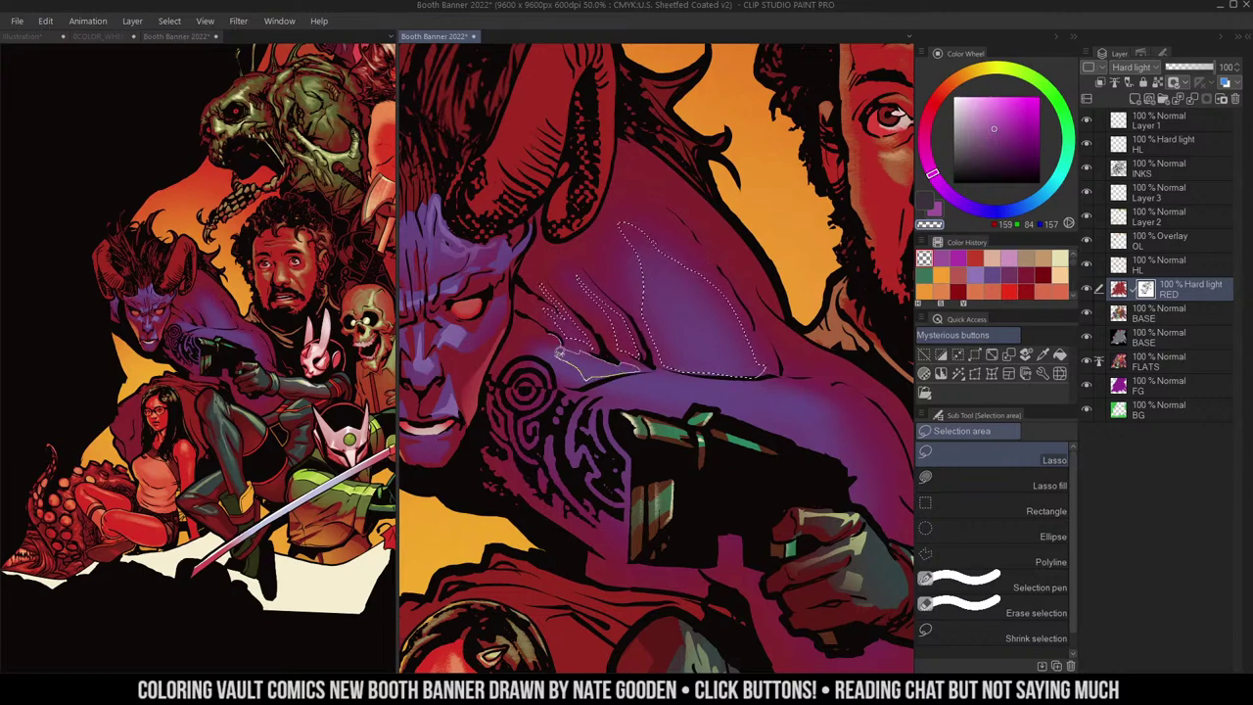
pyautogui.moveTo(541, 326); pyautogui.dragTo(535, 329)
pyautogui.moveTo(747, 317); pyautogui.dragTo(719, 253)
pyautogui.moveTo(634, 313)
pyautogui.mouseDown()
pyautogui.moveTo(585, 320)
pyautogui.moveTo(664, 321)
pyautogui.mouseUp()
pyautogui.moveTo(749, 324)
pyautogui.mouseDown()
pyautogui.moveTo(817, 333)
pyautogui.moveTo(821, 318)
pyautogui.moveTo(720, 308)
pyautogui.mouseUp()
pyautogui.keyDown('alt'); pyautogui.click(669, 335); pyautogui.keyUp('alt')
pyautogui.moveTo(630, 306)
pyautogui.mouseDown()
pyautogui.moveTo(578, 322)
pyautogui.moveTo(579, 267)
pyautogui.mouseUp()
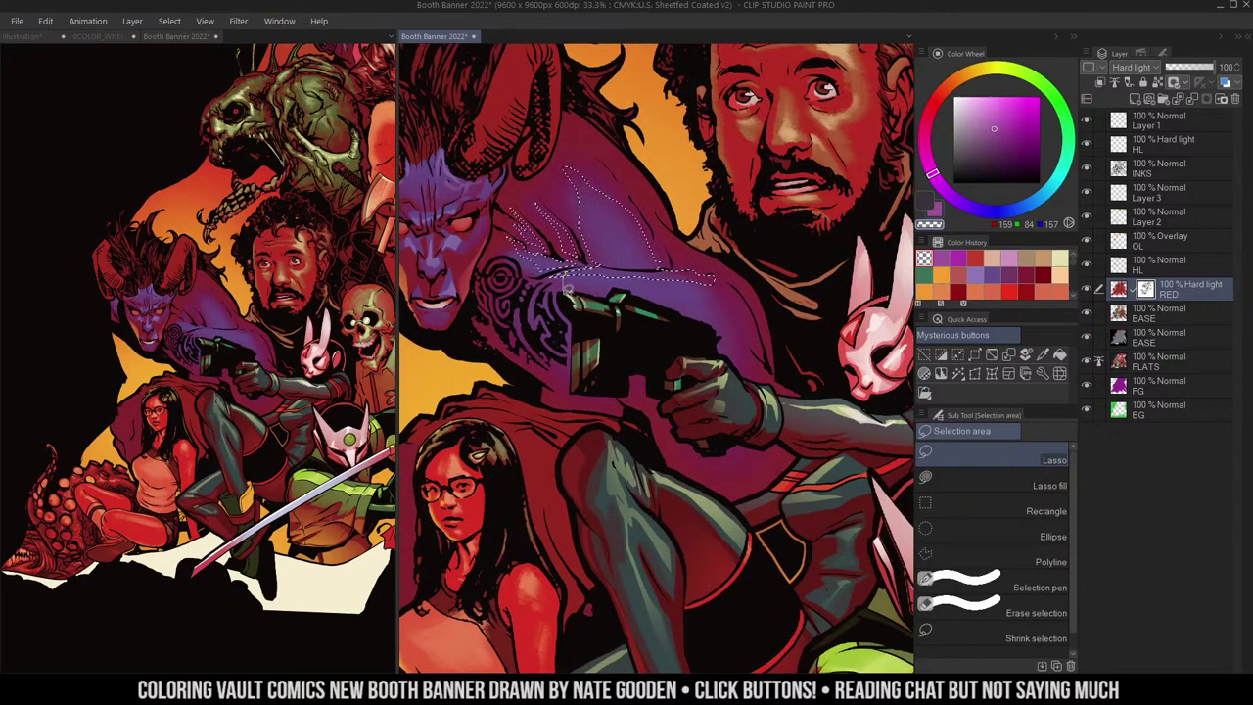
pyautogui.moveTo(634, 384); pyautogui.dragTo(674, 423)
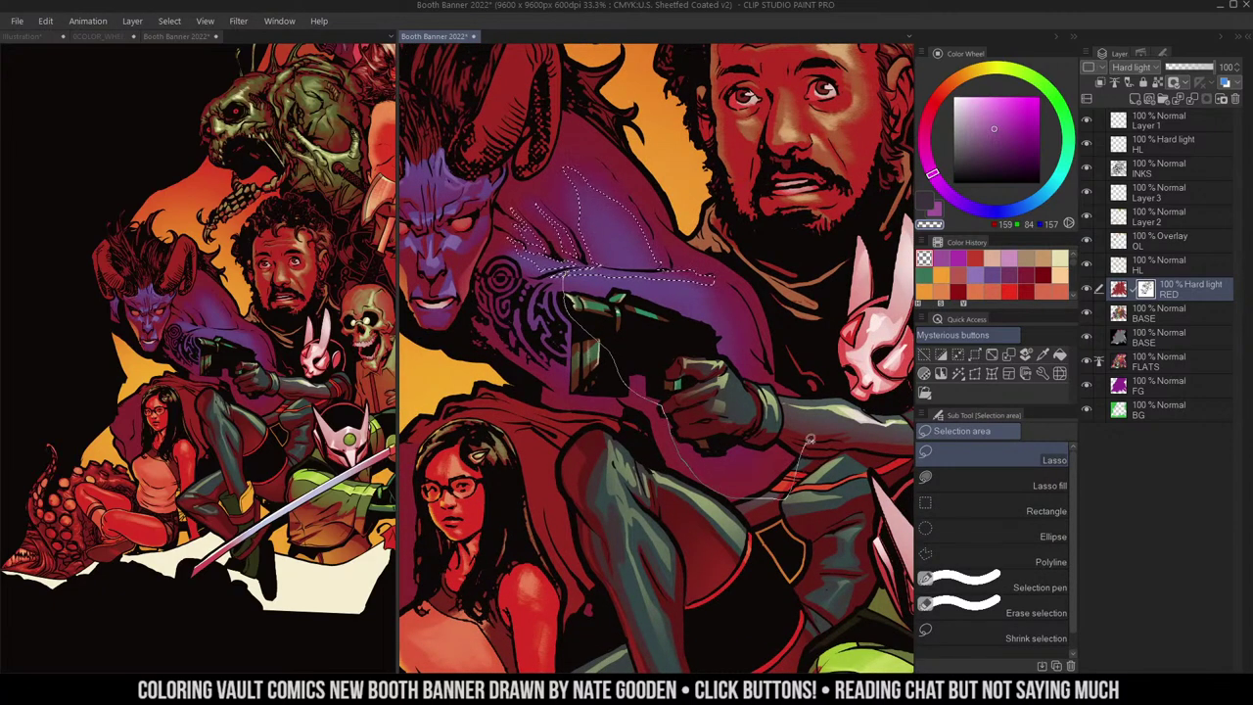
pyautogui.moveTo(654, 266); pyautogui.dragTo(649, 270)
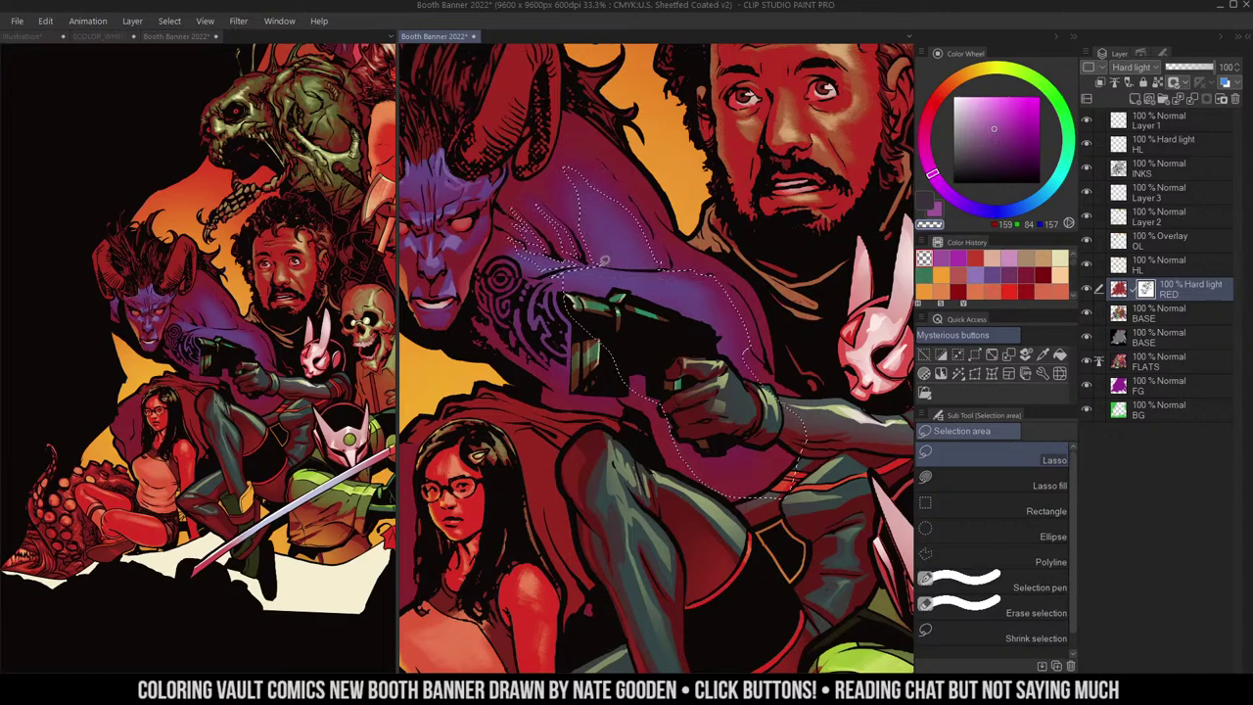
pyautogui.press('b')
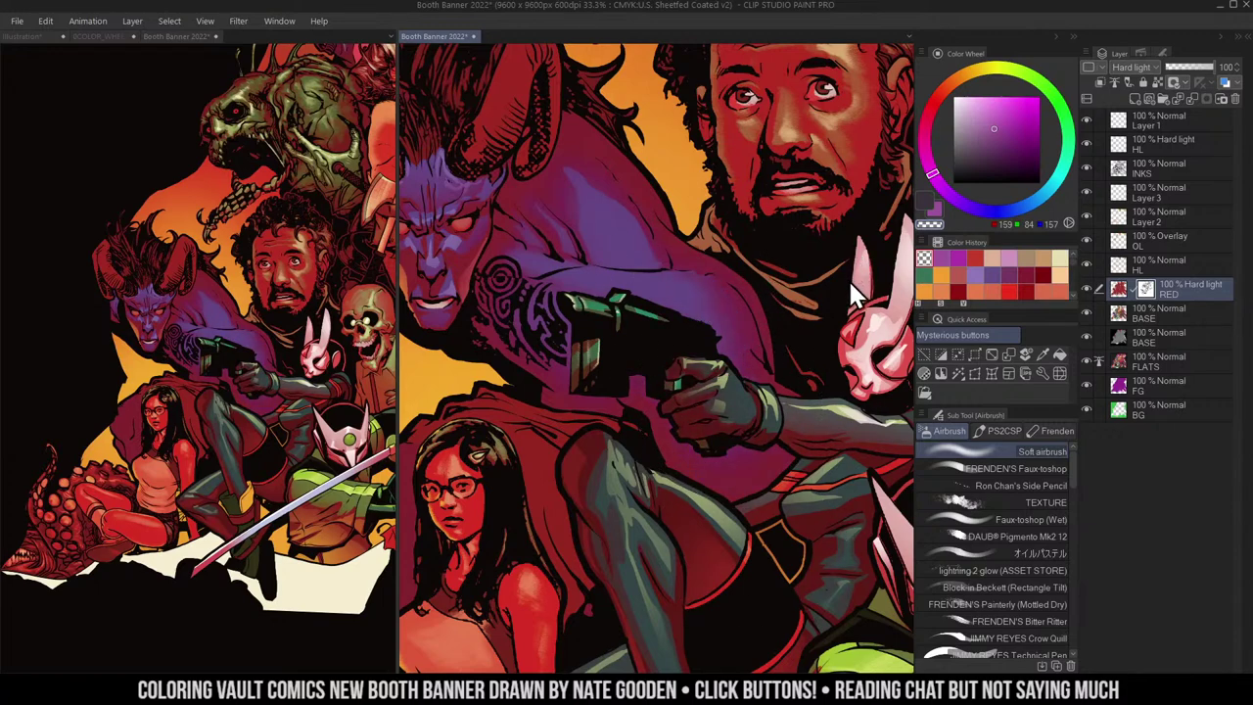
# - Auto-select the horned figure's body area, check it as a Quick Mask, and fade more red with a larger transparent Soft airbrush
pyautogui.press('q')
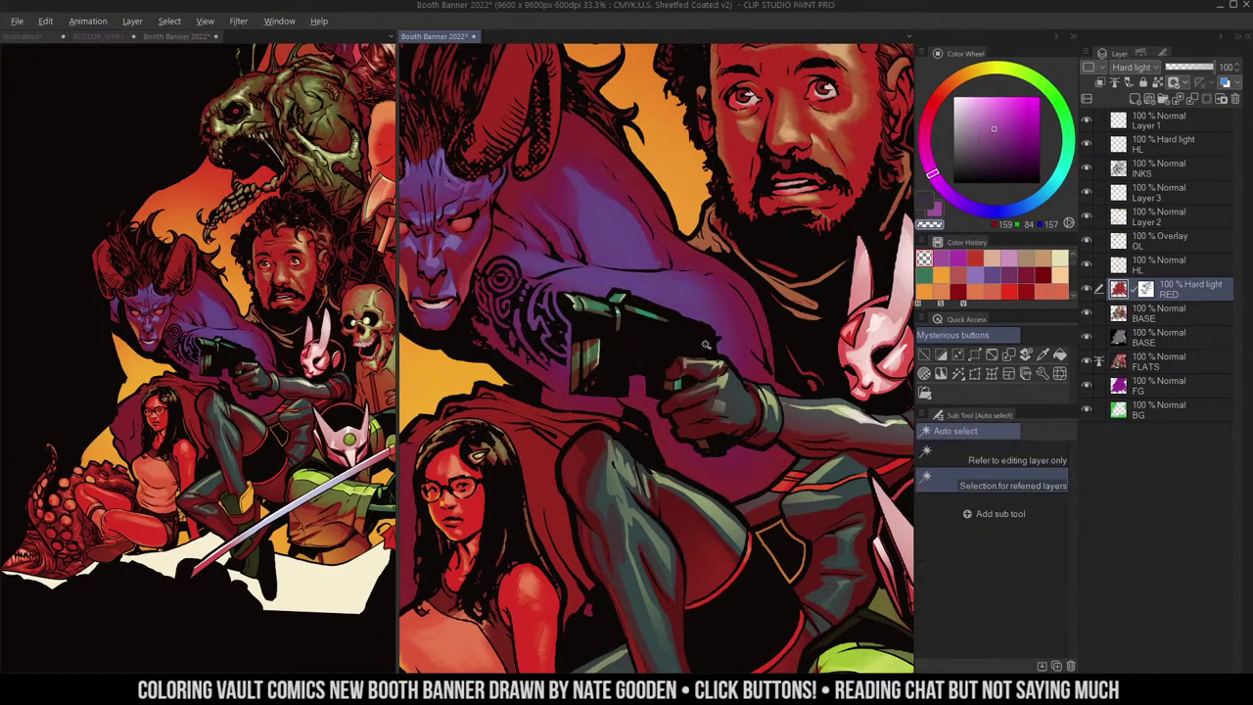
pyautogui.click(705, 345)
pyautogui.hotkey('ctrl', 'm')
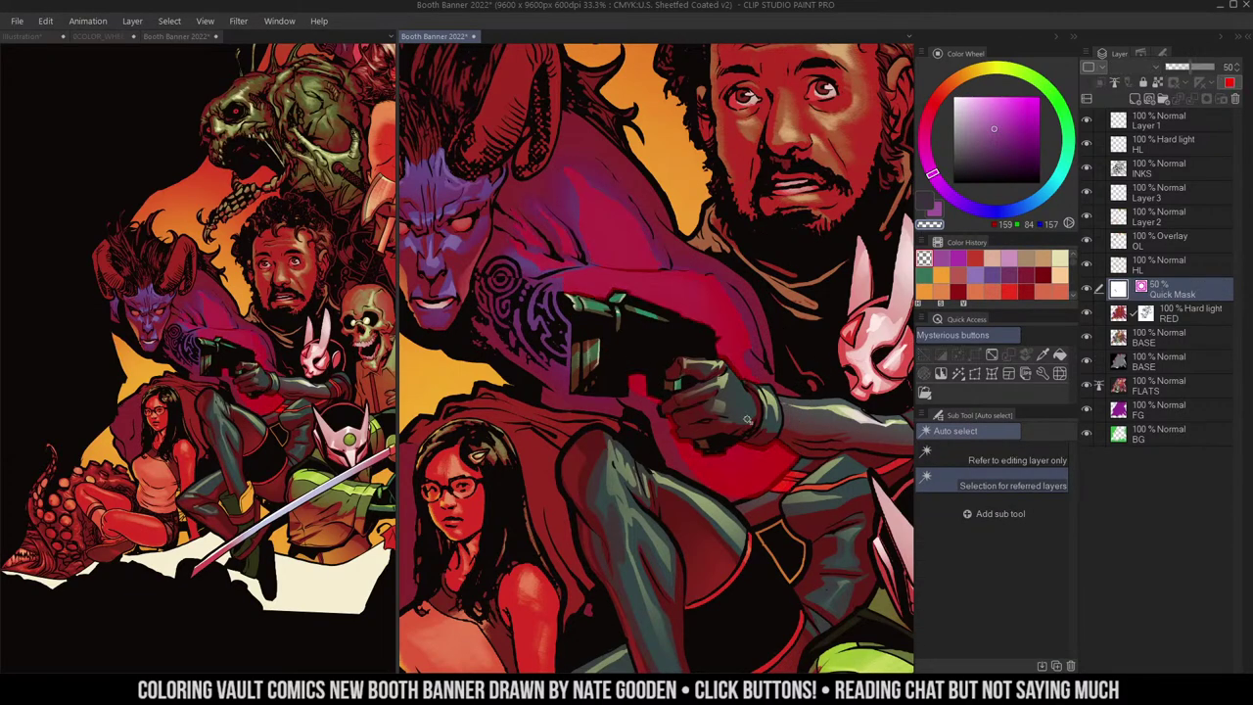
pyautogui.hotkey('ctrl', 'm')
pyautogui.press('b')
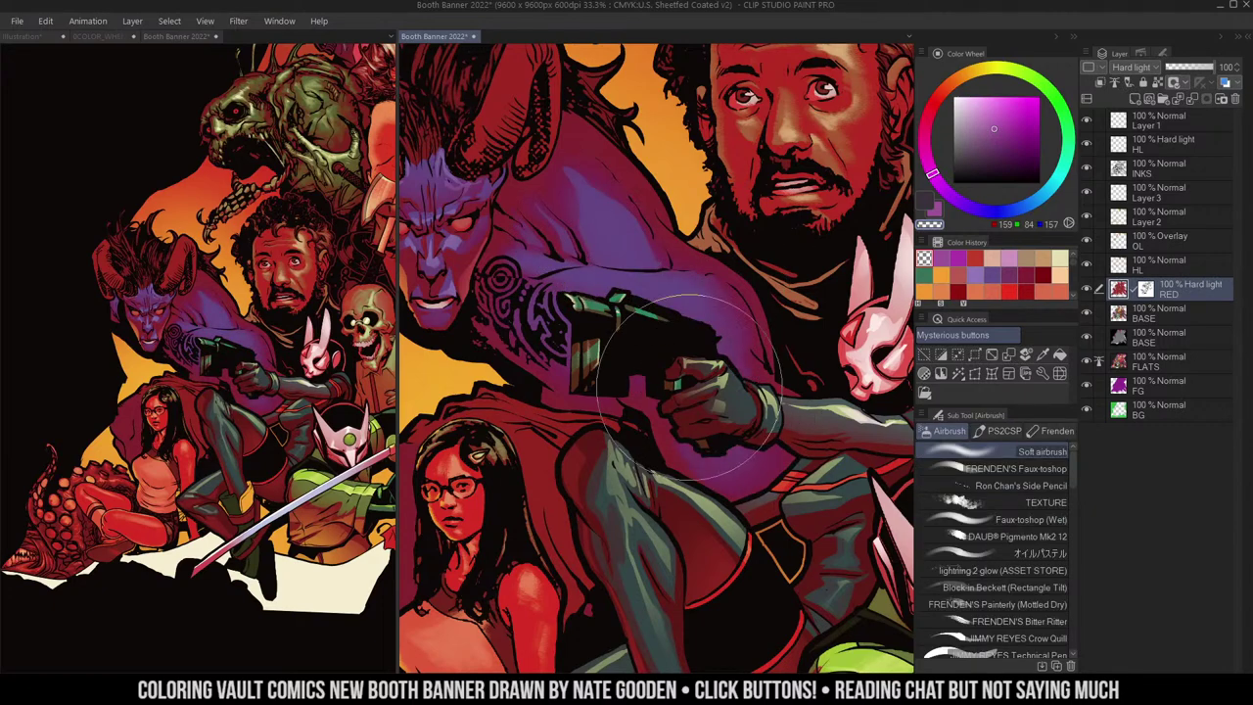
pyautogui.moveTo(663, 218)
pyautogui.mouseDown()
pyautogui.moveTo(718, 247)
pyautogui.moveTo(750, 242)
pyautogui.mouseUp()
pyautogui.hotkey('ctrl', 'space')
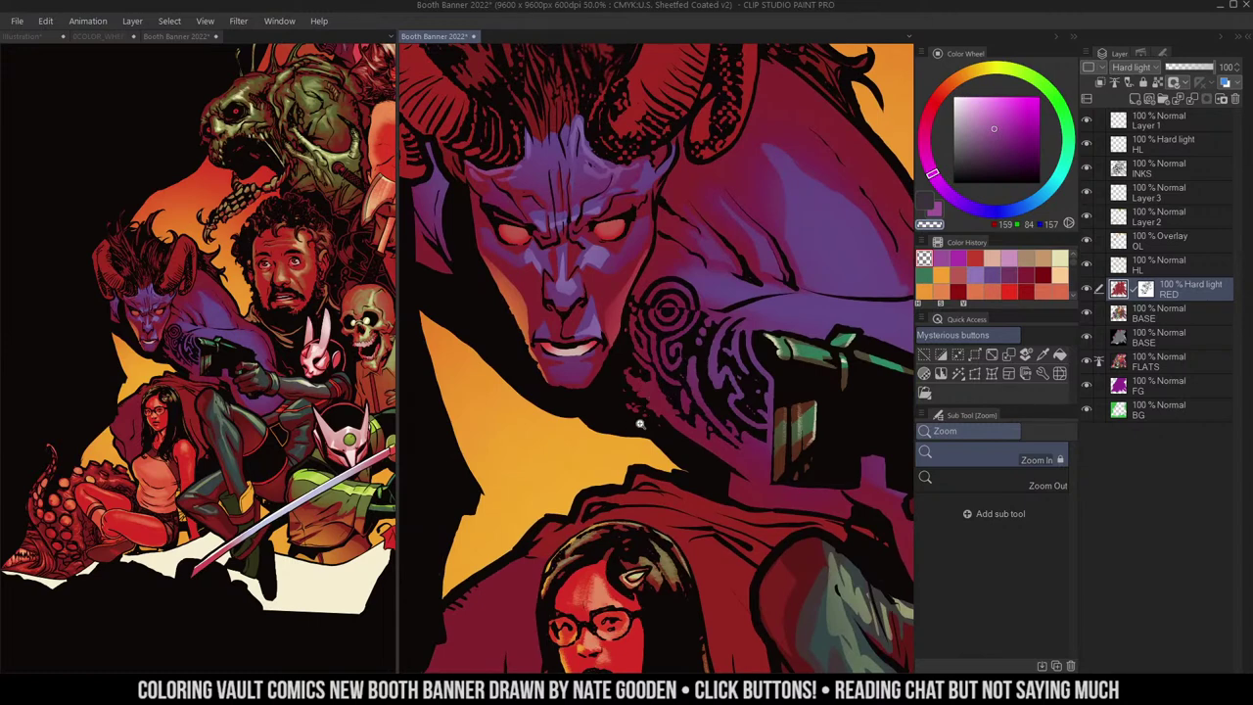
# - On Layer 3, sample light purple, RGB 131, 106, 170, and lasso highlight shapes along the horned figure's back folds and upper arm line
pyautogui.click(1155, 194)
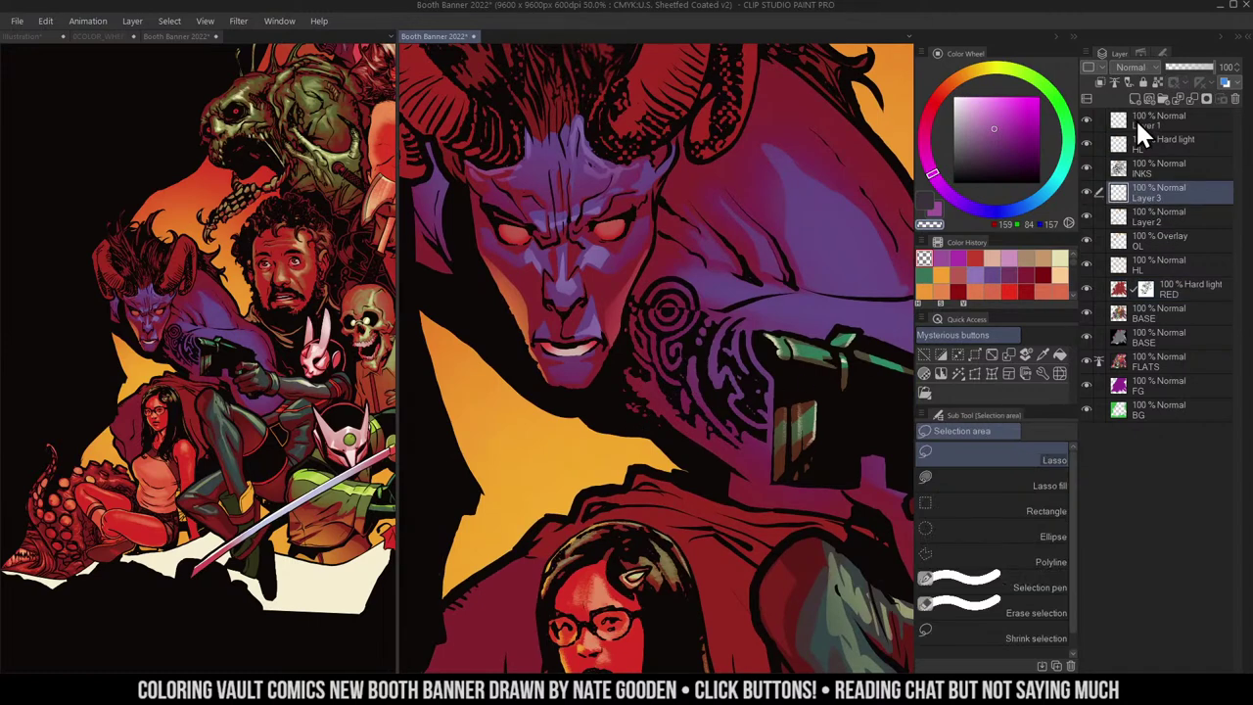
pyautogui.moveTo(785, 274); pyautogui.dragTo(786, 294)
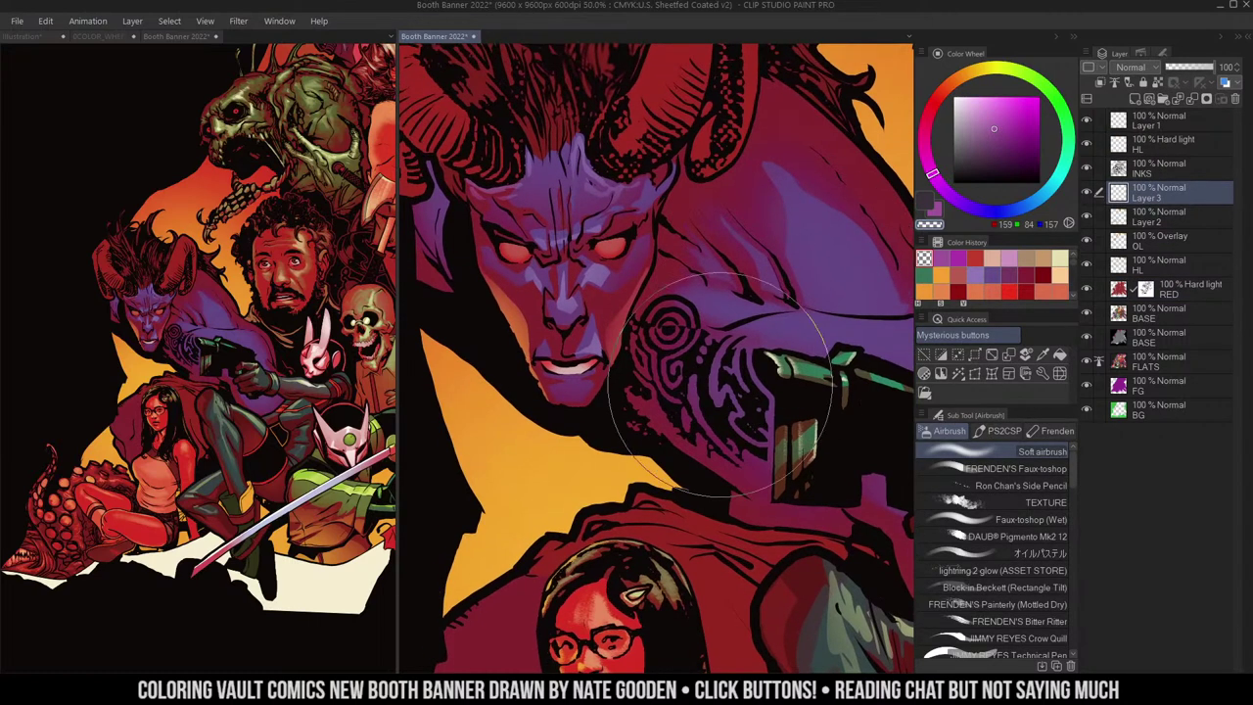
pyautogui.moveTo(719, 383); pyautogui.dragTo(632, 347)
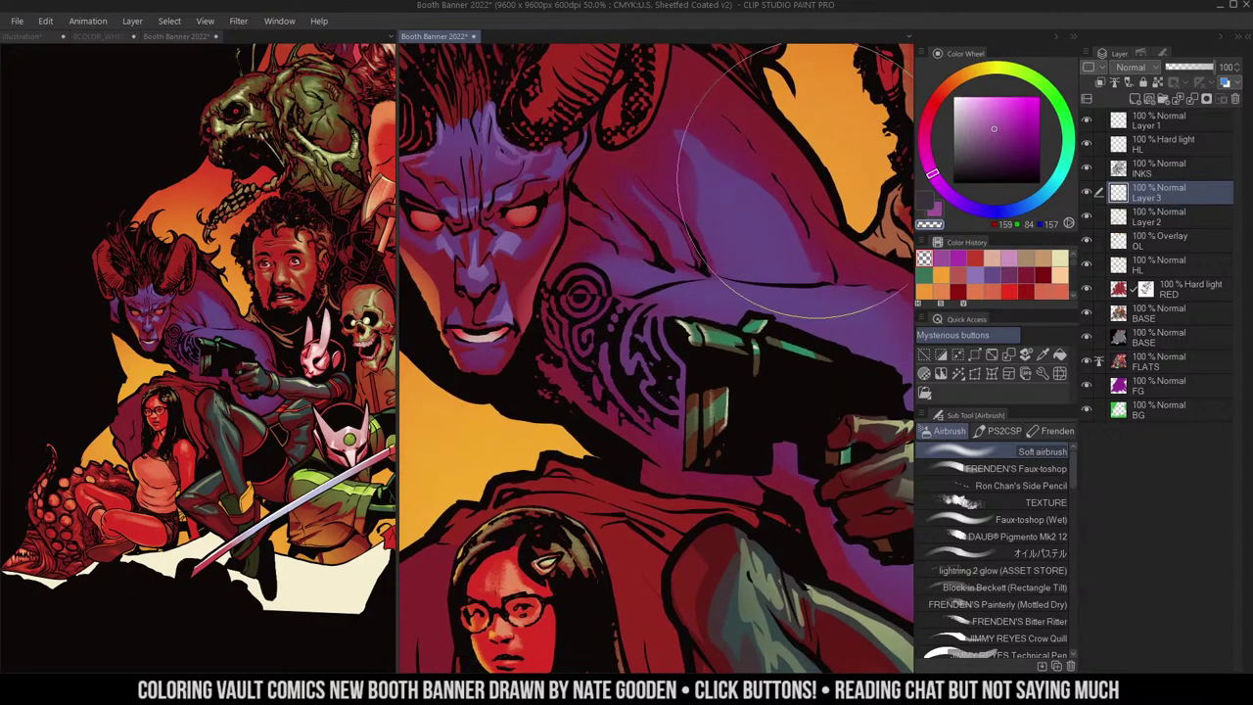
pyautogui.press('m')
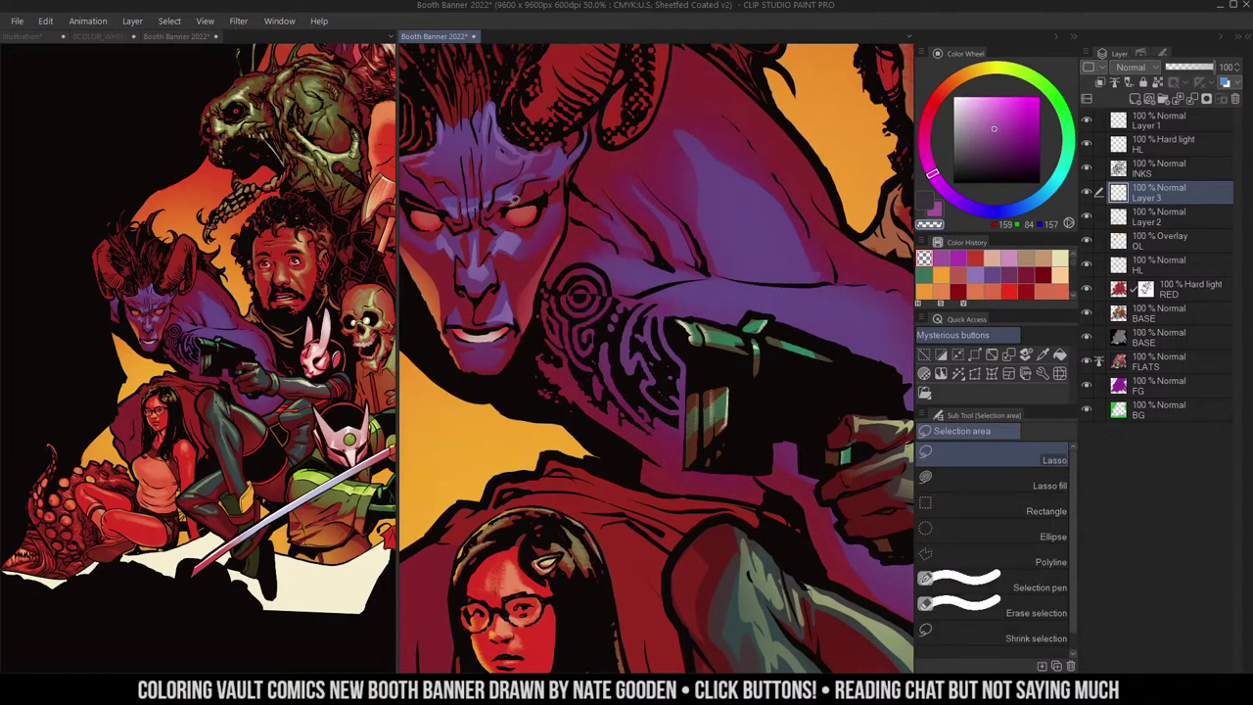
pyautogui.keyDown('alt'); pyautogui.click(510, 233); pyautogui.keyUp('alt')
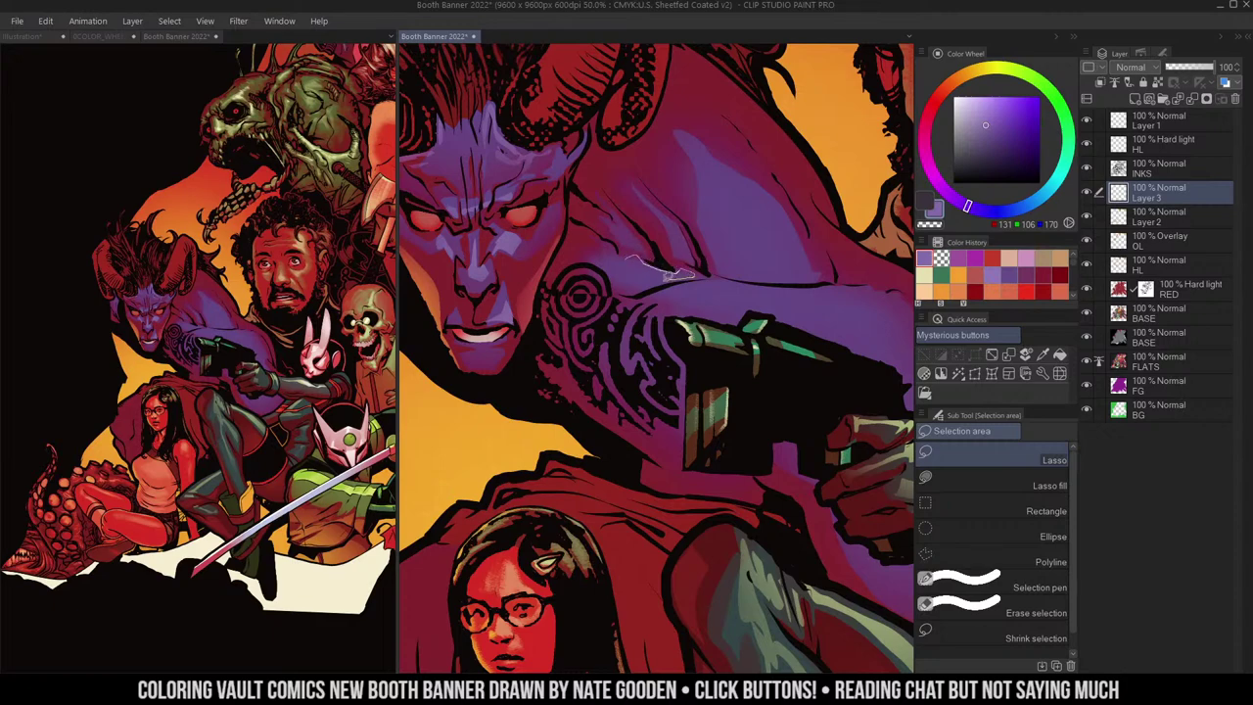
pyautogui.moveTo(619, 257); pyautogui.dragTo(624, 247)
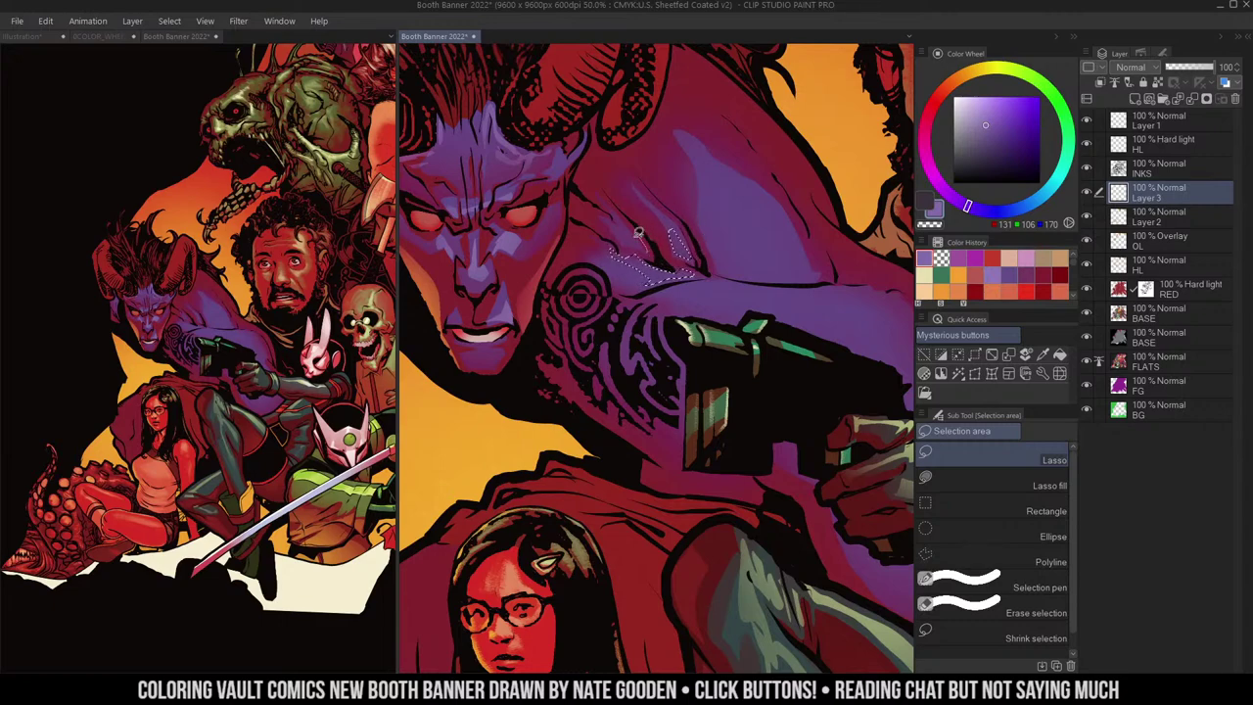
pyautogui.moveTo(703, 180); pyautogui.dragTo(707, 224)
pyautogui.moveTo(733, 266); pyautogui.dragTo(715, 211)
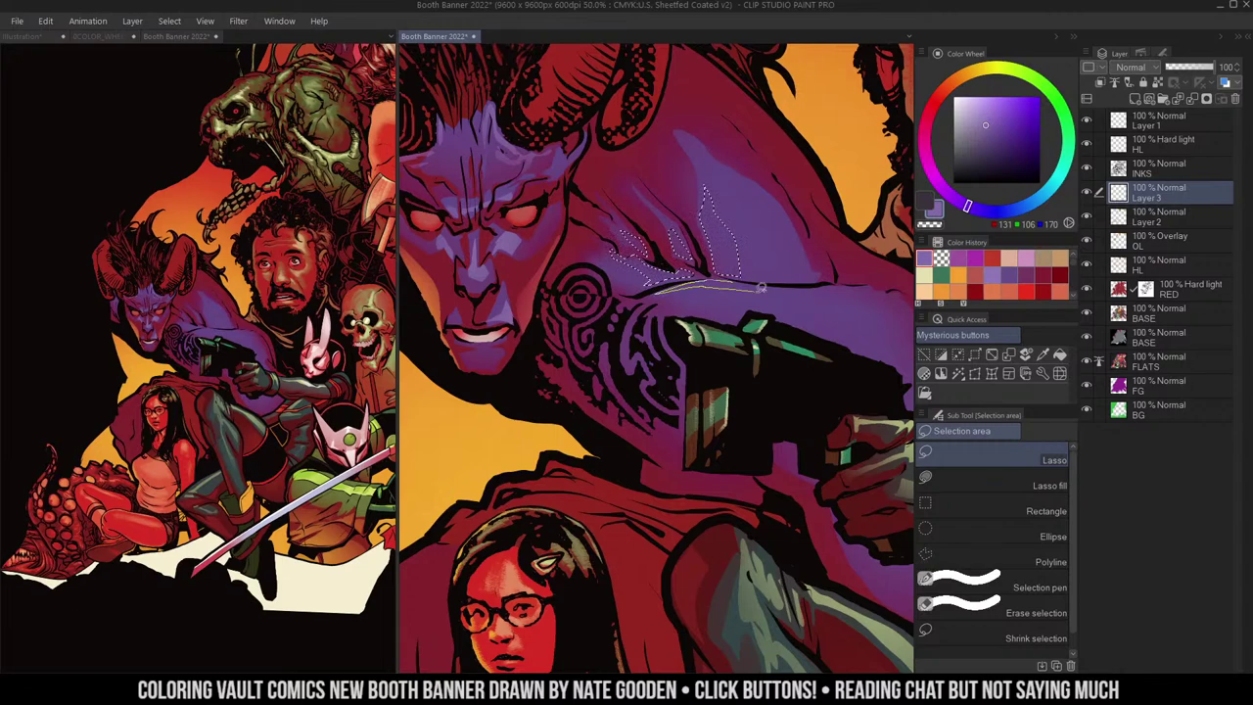
pyautogui.moveTo(722, 275); pyautogui.dragTo(725, 277)
pyautogui.hotkey('ctrl', 'space')
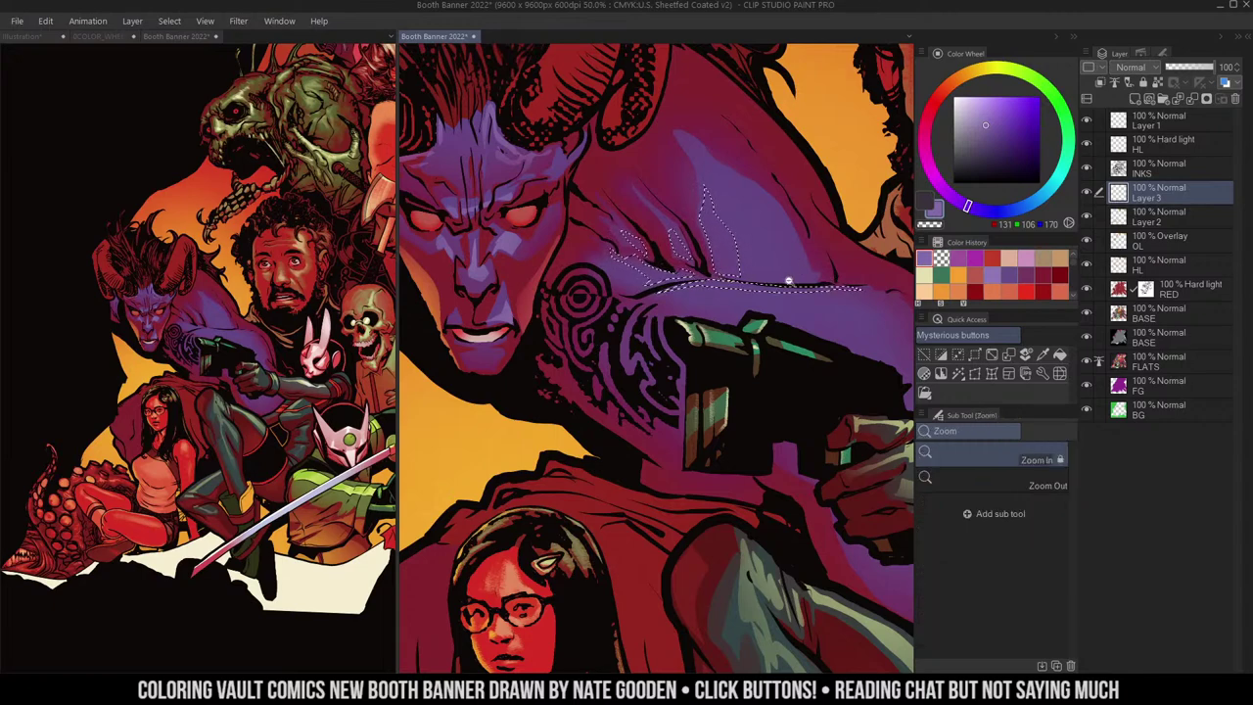
pyautogui.keyDown('alt'); pyautogui.click(789, 280); pyautogui.keyUp('alt')
pyautogui.moveTo(792, 257); pyautogui.dragTo(744, 229)
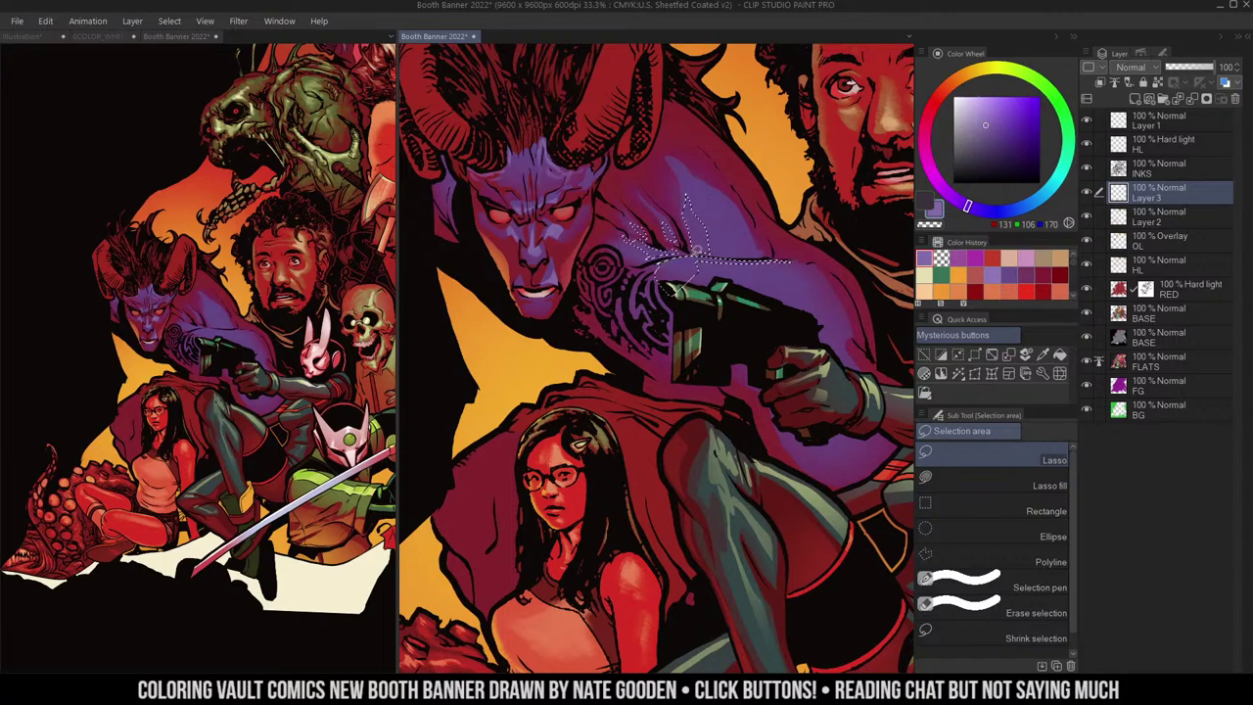
# - Fade the red inside the selected back and arm highlights on the RED layer with a transparent Soft airbrush
pyautogui.press('b')
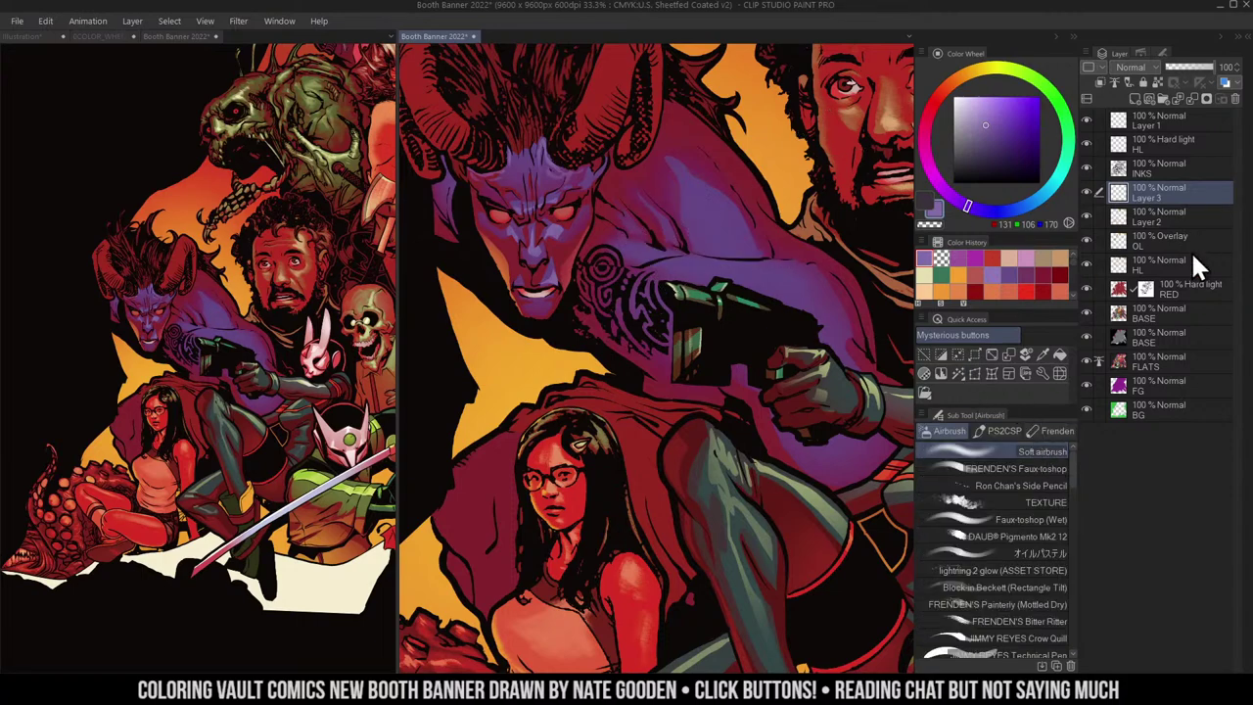
pyautogui.click(1185, 289)
pyautogui.moveTo(642, 264)
pyautogui.mouseDown()
pyautogui.moveTo(753, 233)
pyautogui.moveTo(693, 252)
pyautogui.moveTo(728, 280)
pyautogui.mouseUp()
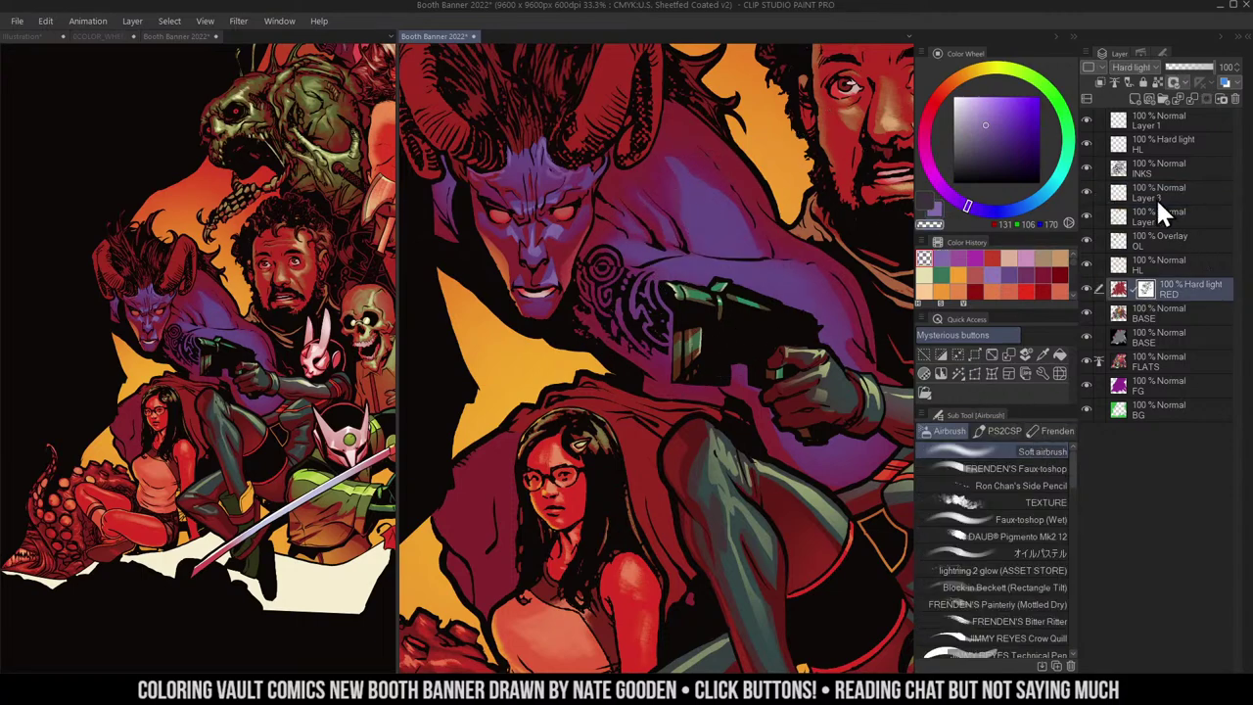
# - Airbrush light purple, RGB 130, 105, 169, into the selected back and arm highlights on Layer 3
pyautogui.click(1120, 196)
pyautogui.keyDown('alt'); pyautogui.click(544, 238); pyautogui.keyUp('alt')
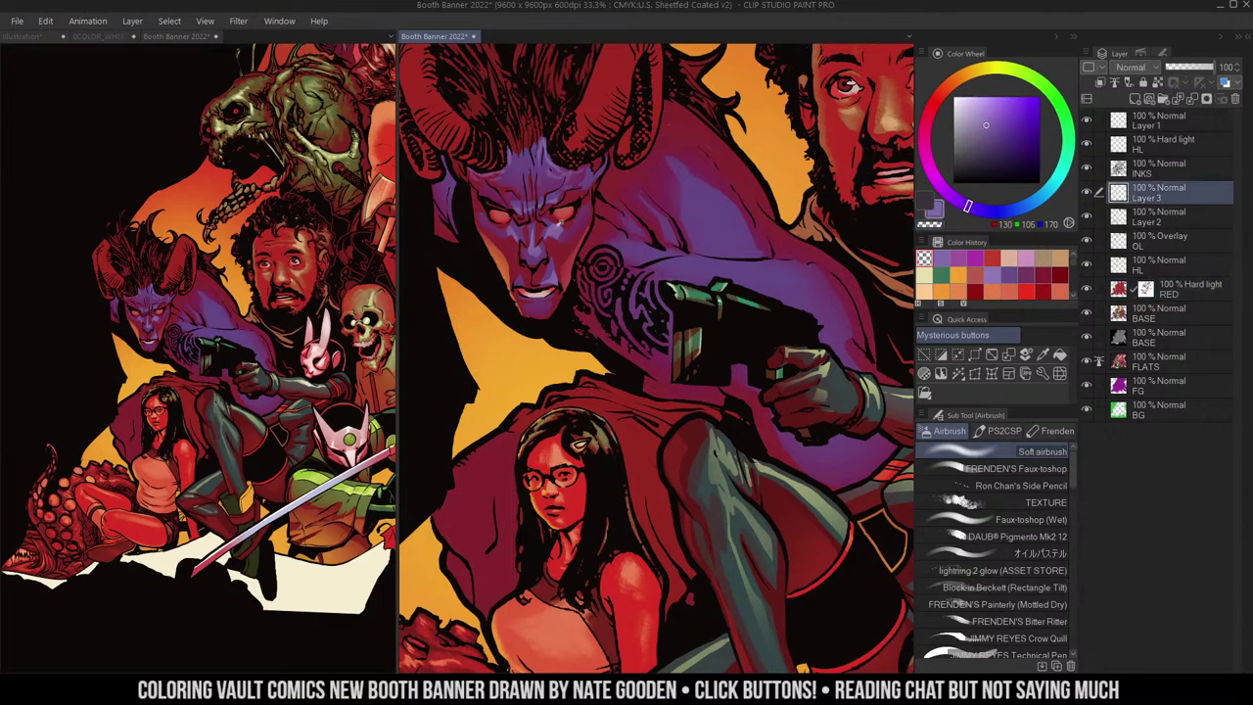
pyautogui.moveTo(613, 221); pyautogui.dragTo(715, 238)
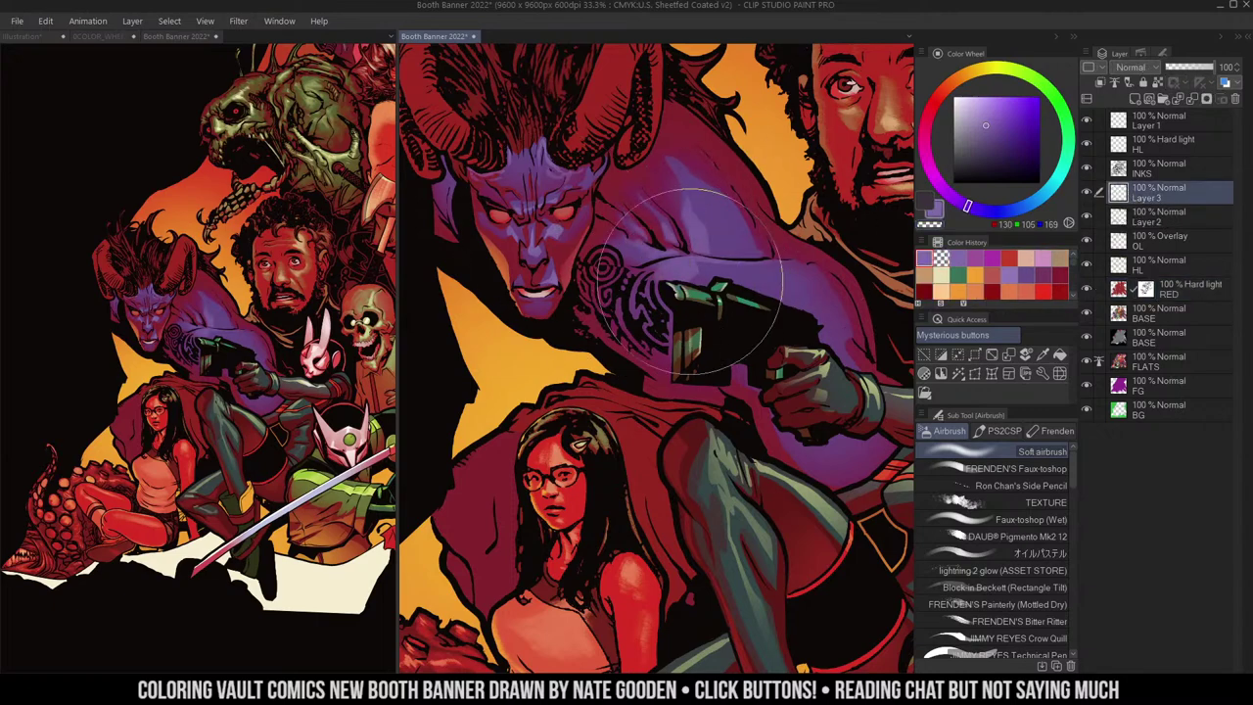
pyautogui.press('/')
pyautogui.hotkey('ctrl', '-')
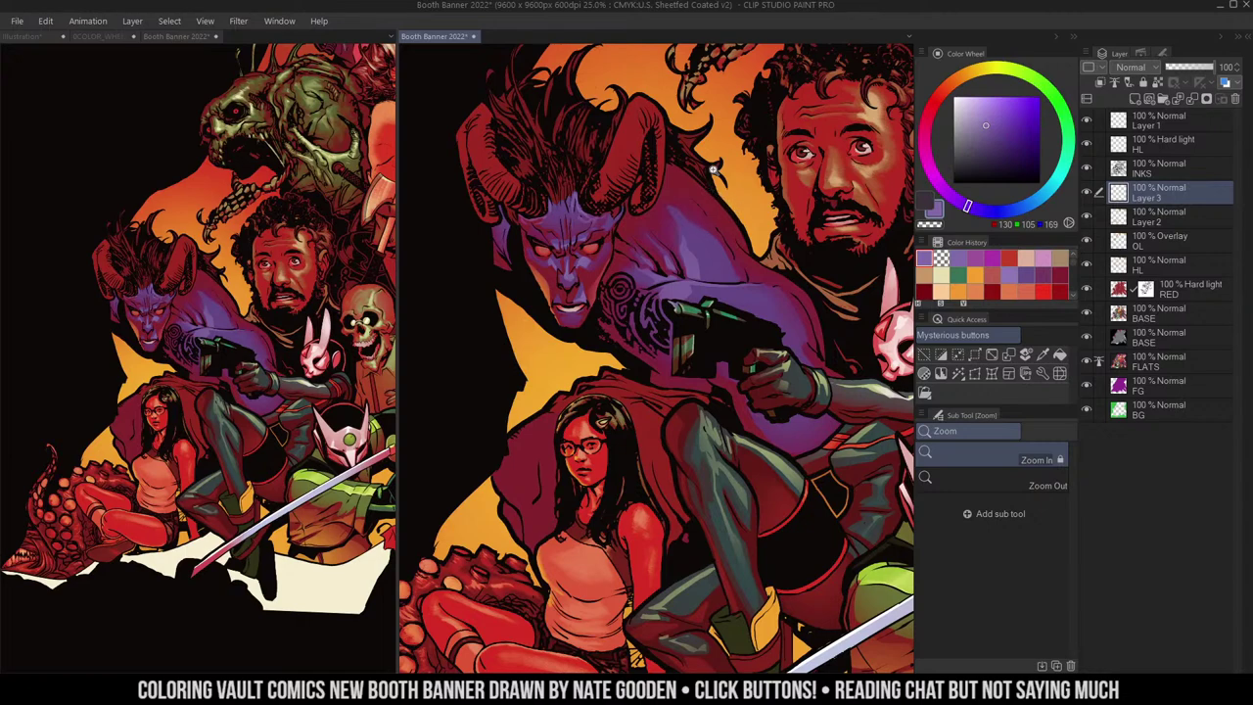
# - Replace the selection with the horned figure's body and airbrush orange, RGB 198, 105, 61, along its lower edge beneath the gun
pyautogui.press('w')
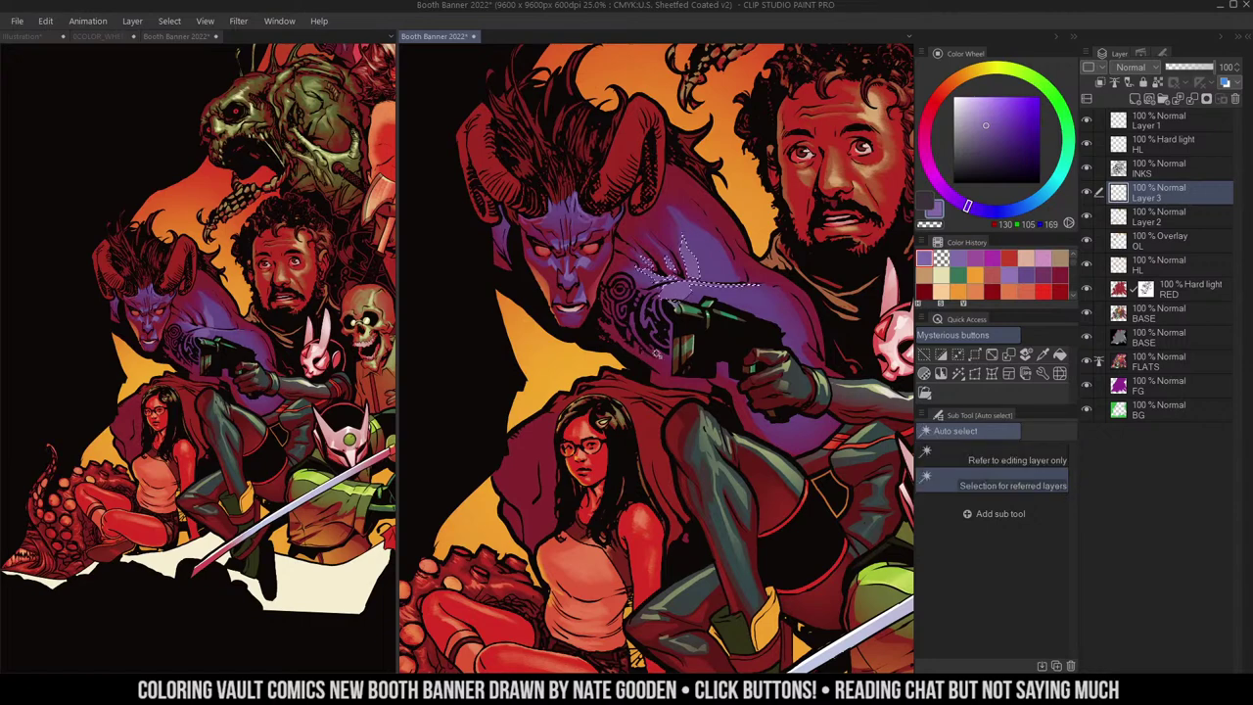
pyautogui.press('m')
pyautogui.hotkey('ctrl', 'd')
pyautogui.press('w')
pyautogui.click(652, 368)
pyautogui.press('b')
pyautogui.keyDown('alt'); pyautogui.click(542, 283); pyautogui.keyUp('alt')
pyautogui.press('[')
pyautogui.press('[')
pyautogui.press('[')
pyautogui.press('[')
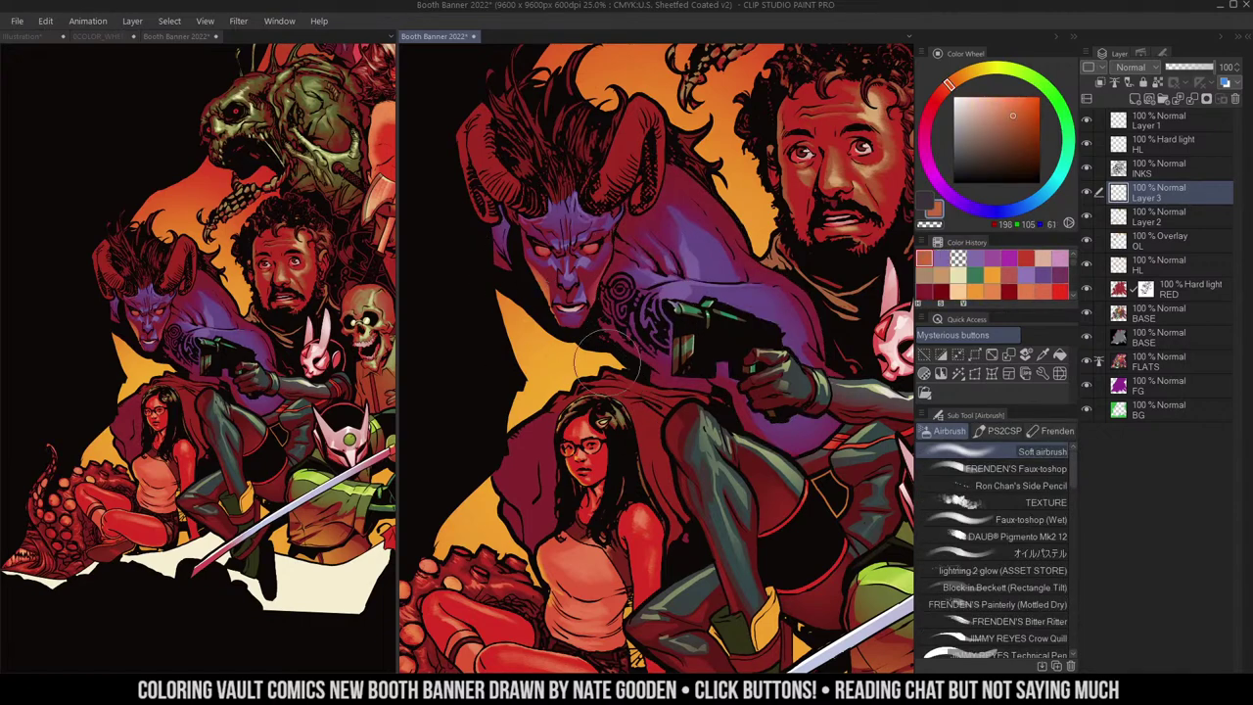
pyautogui.moveTo(628, 376); pyautogui.dragTo(647, 396)
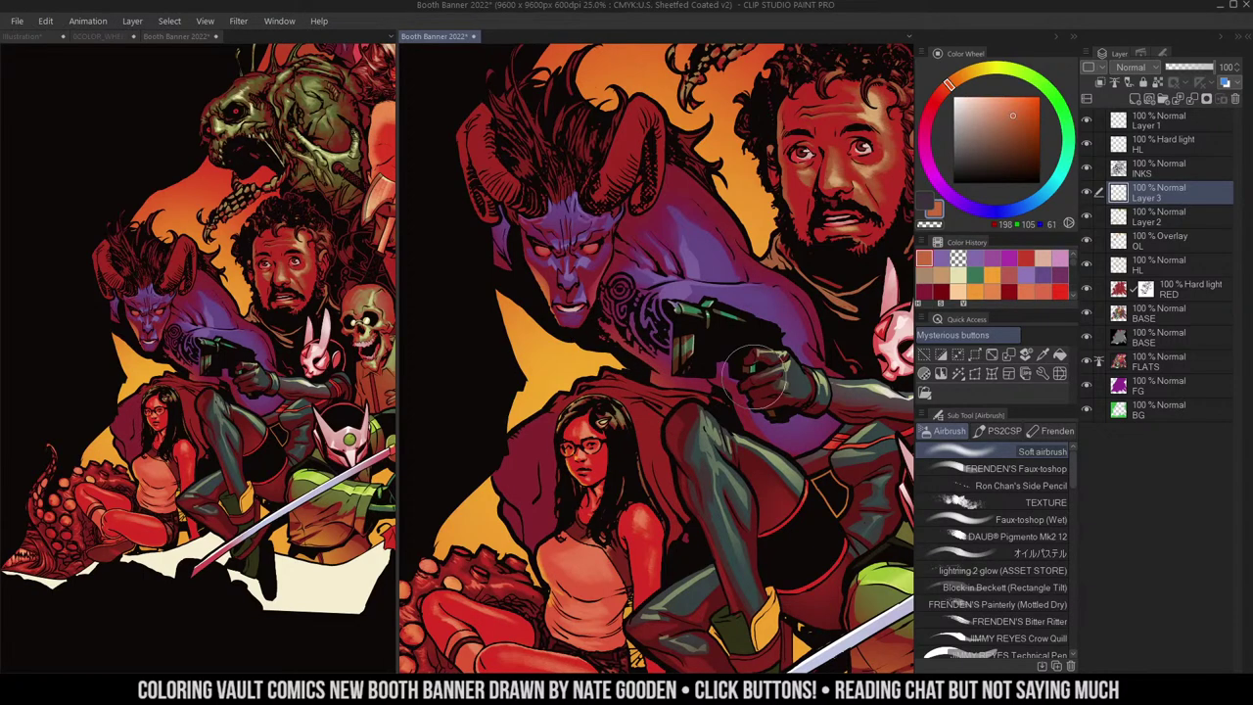
# - Soften the orange along the body's lower edge beneath the tattooed shoulder with a transparent Soft airbrush
pyautogui.moveTo(698, 364); pyautogui.dragTo(671, 325)
pyautogui.keyDown('ctrl'); pyautogui.click(671, 325); pyautogui.keyUp('ctrl')
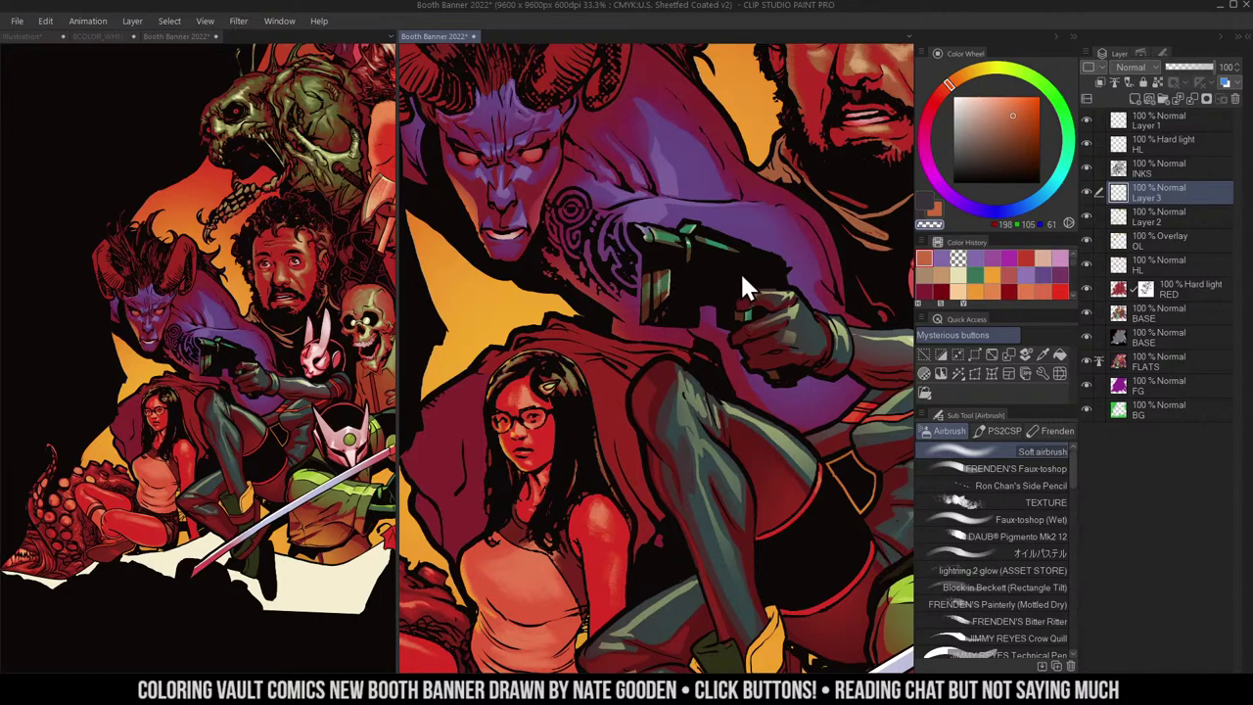
pyautogui.moveTo(625, 314); pyautogui.dragTo(601, 309)
# - Lasso a small area of the horned figure's body beneath the gun, beside the gloved hand
pyautogui.press('m')
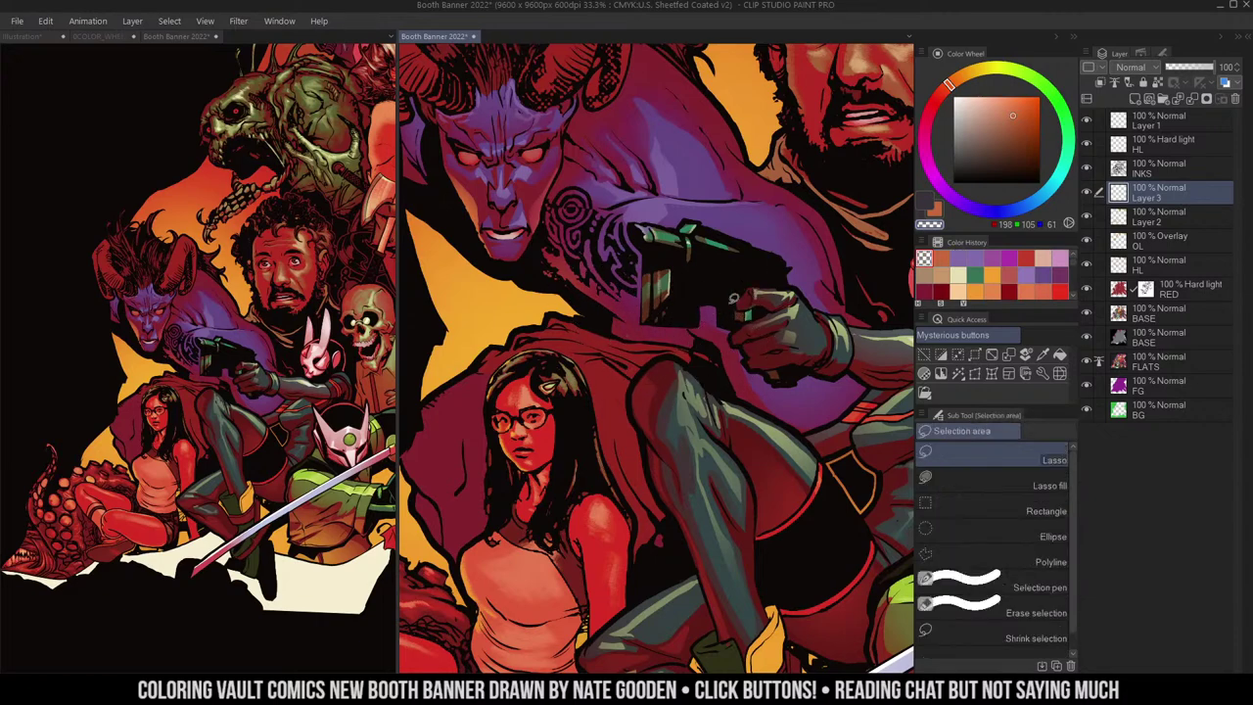
pyautogui.scroll(1, 732, 299)
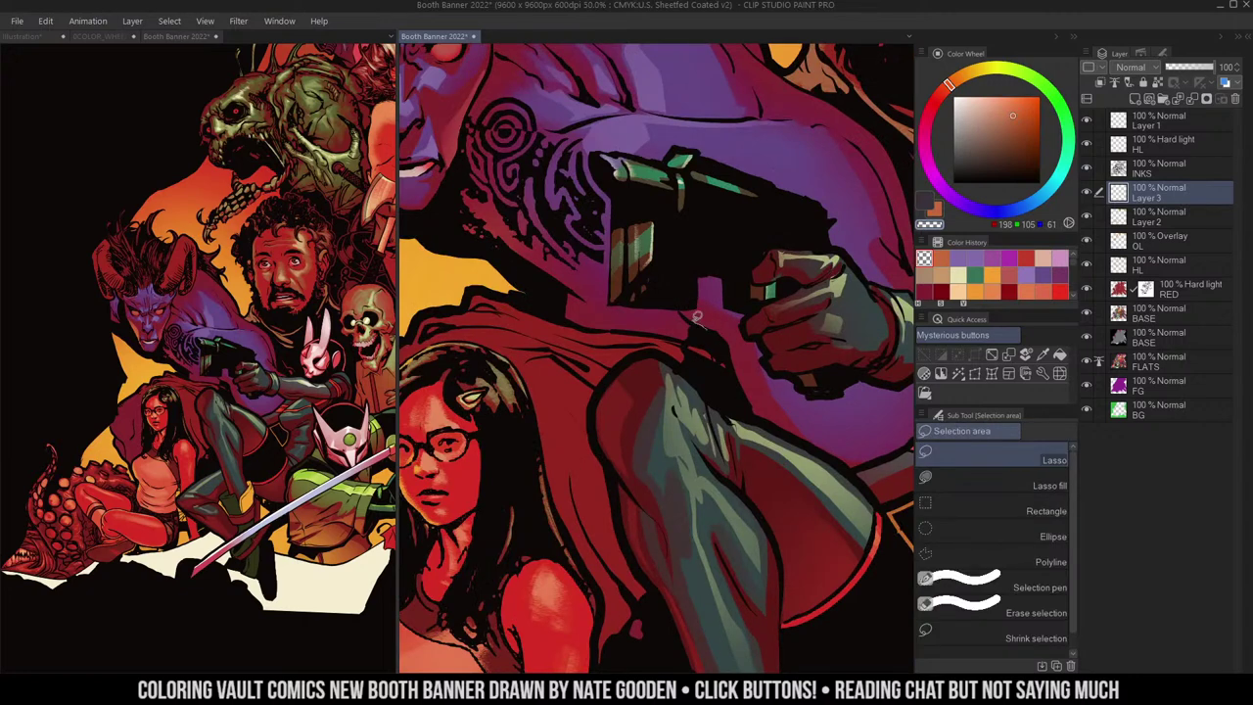
pyautogui.moveTo(742, 336)
pyautogui.mouseDown()
pyautogui.moveTo(776, 430)
pyautogui.moveTo(730, 311)
pyautogui.mouseUp()
pyautogui.keyDown('alt'); pyautogui.click(762, 320); pyautogui.keyUp('alt')
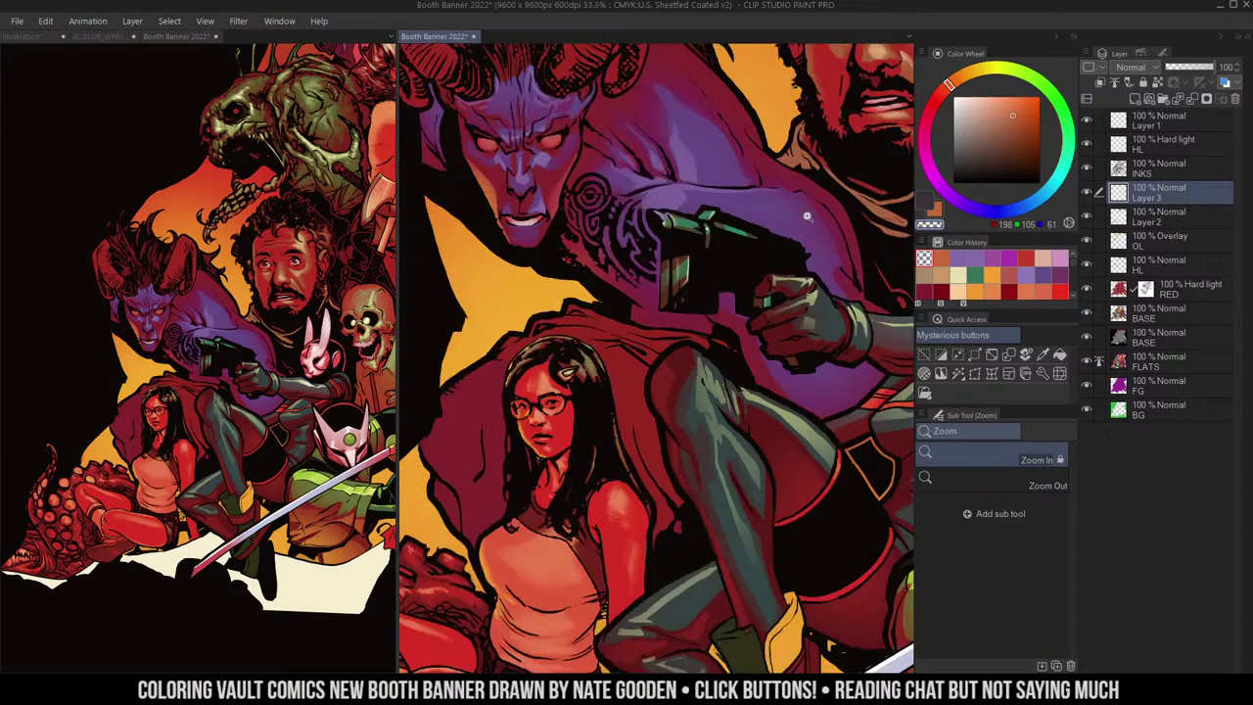
# - Sample an orange-brown for the Soft airbrush and lasso the cape folds above the seated girl's head on Layer 3
pyautogui.press('b')
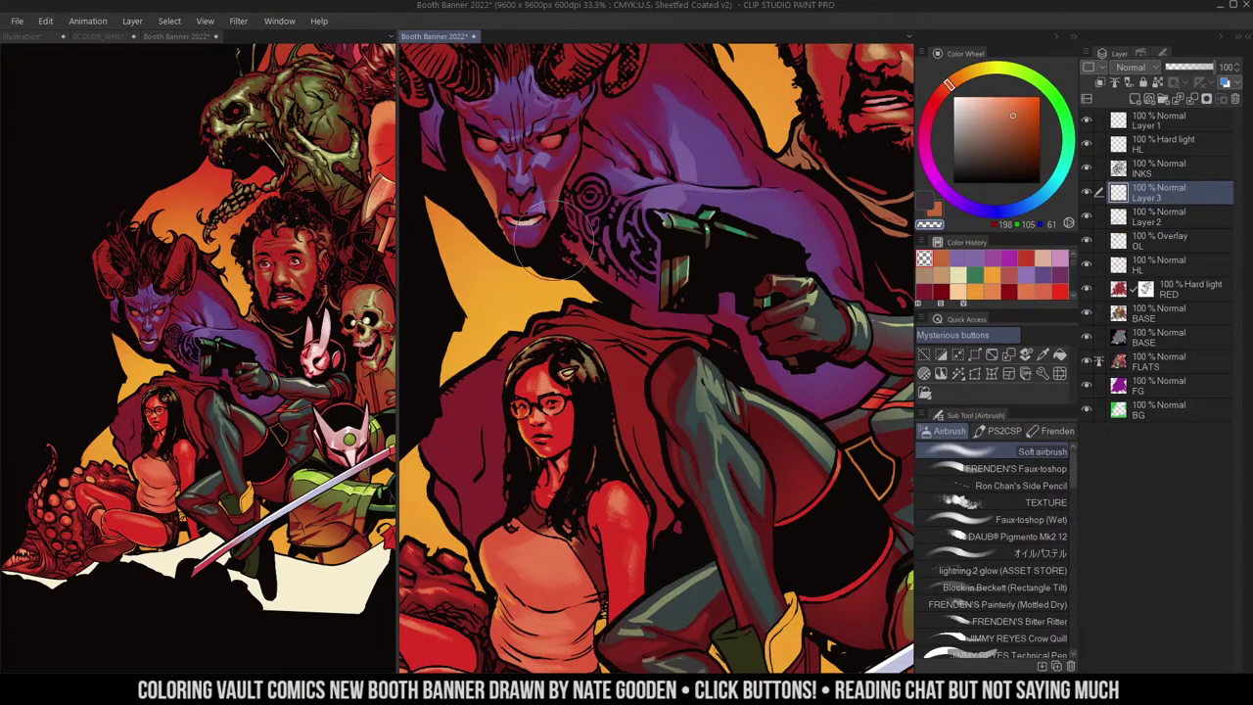
pyautogui.keyDown('alt'); pyautogui.click(492, 195); pyautogui.keyUp('alt')
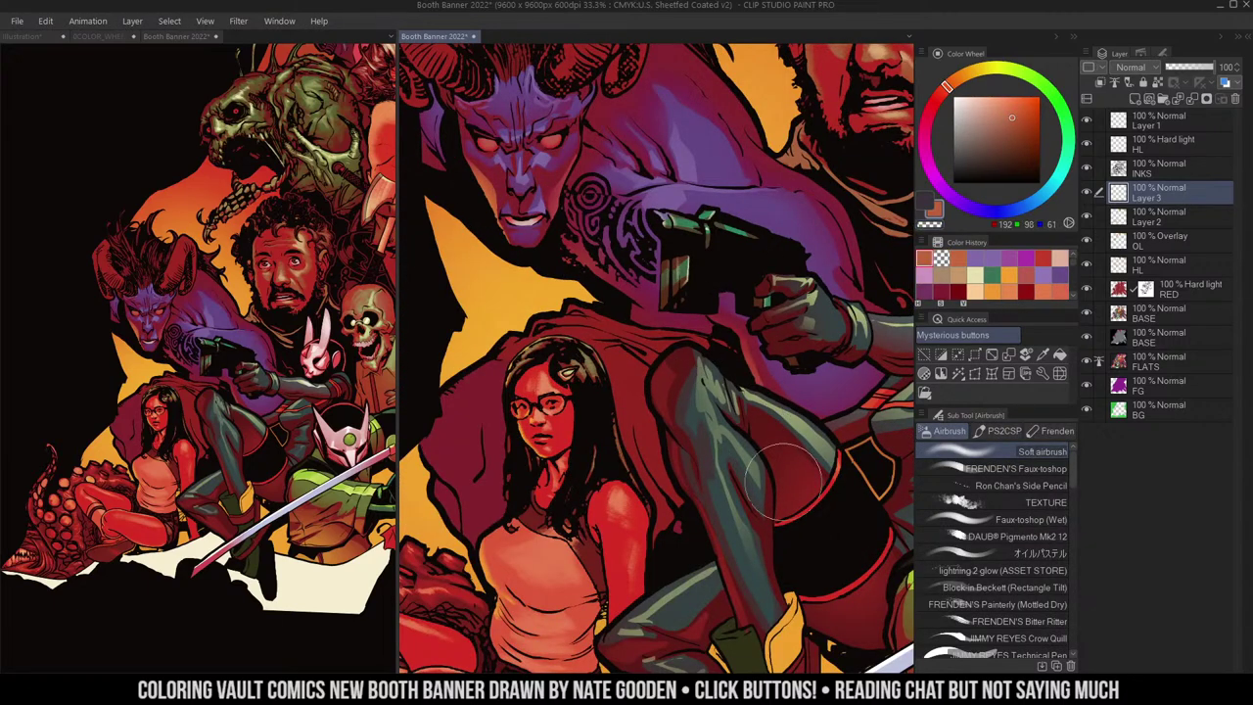
pyautogui.keyDown('alt'); pyautogui.click(753, 331); pyautogui.keyUp('alt')
pyautogui.moveTo(776, 279); pyautogui.dragTo(752, 233)
pyautogui.keyDown('ctrl'); pyautogui.click(656, 288); pyautogui.keyUp('ctrl')
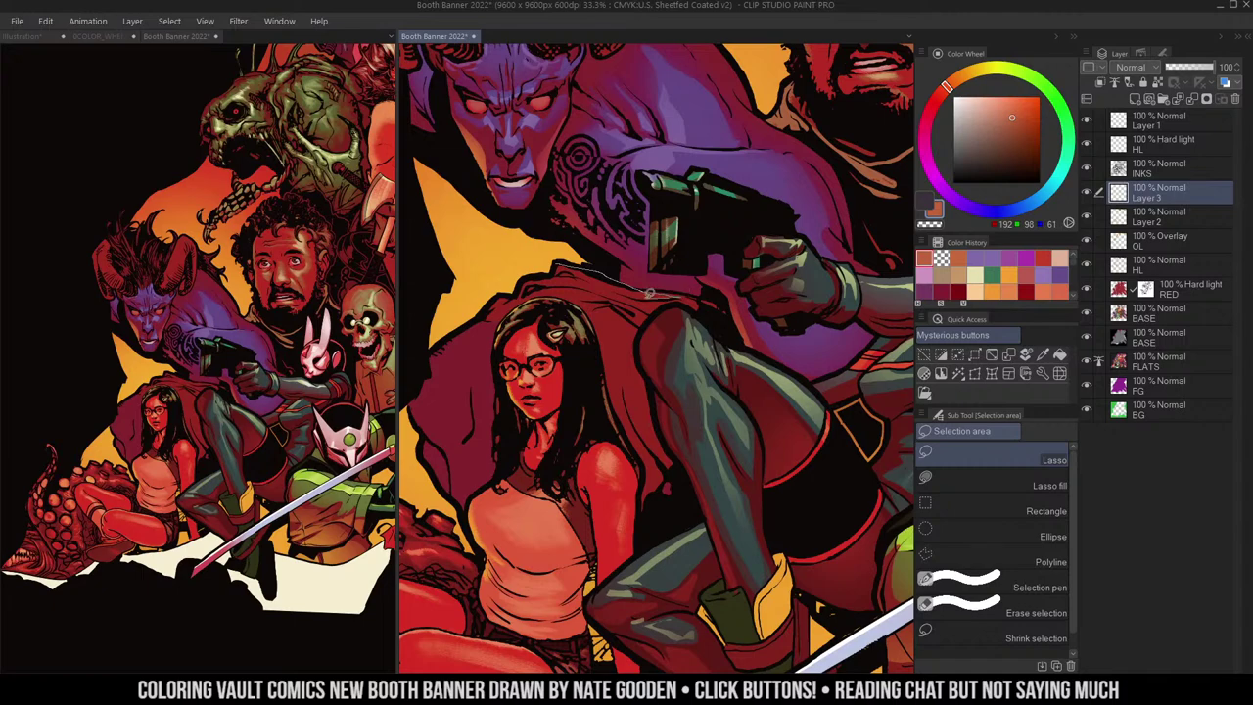
pyautogui.keyDown('ctrl'); pyautogui.click(641, 279); pyautogui.keyUp('ctrl')
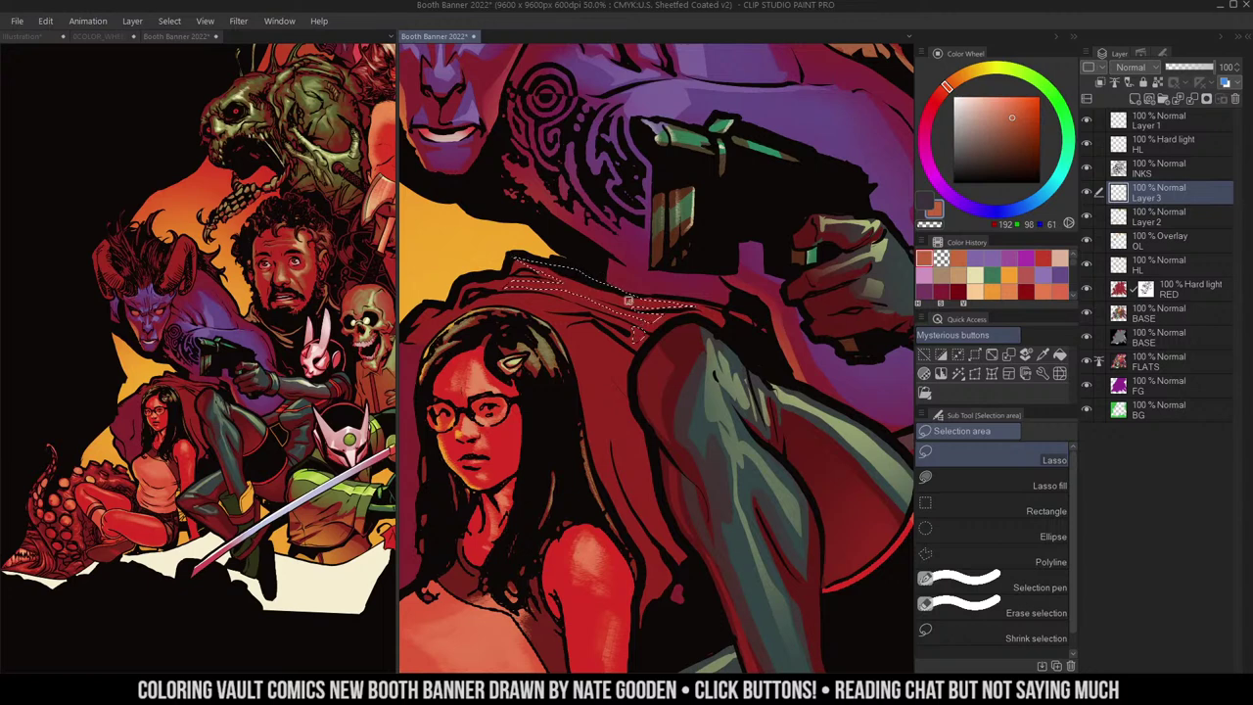
pyautogui.moveTo(507, 293)
pyautogui.mouseDown()
pyautogui.moveTo(576, 313)
pyautogui.moveTo(676, 304)
pyautogui.moveTo(597, 294)
pyautogui.moveTo(632, 332)
pyautogui.moveTo(572, 321)
pyautogui.mouseUp()
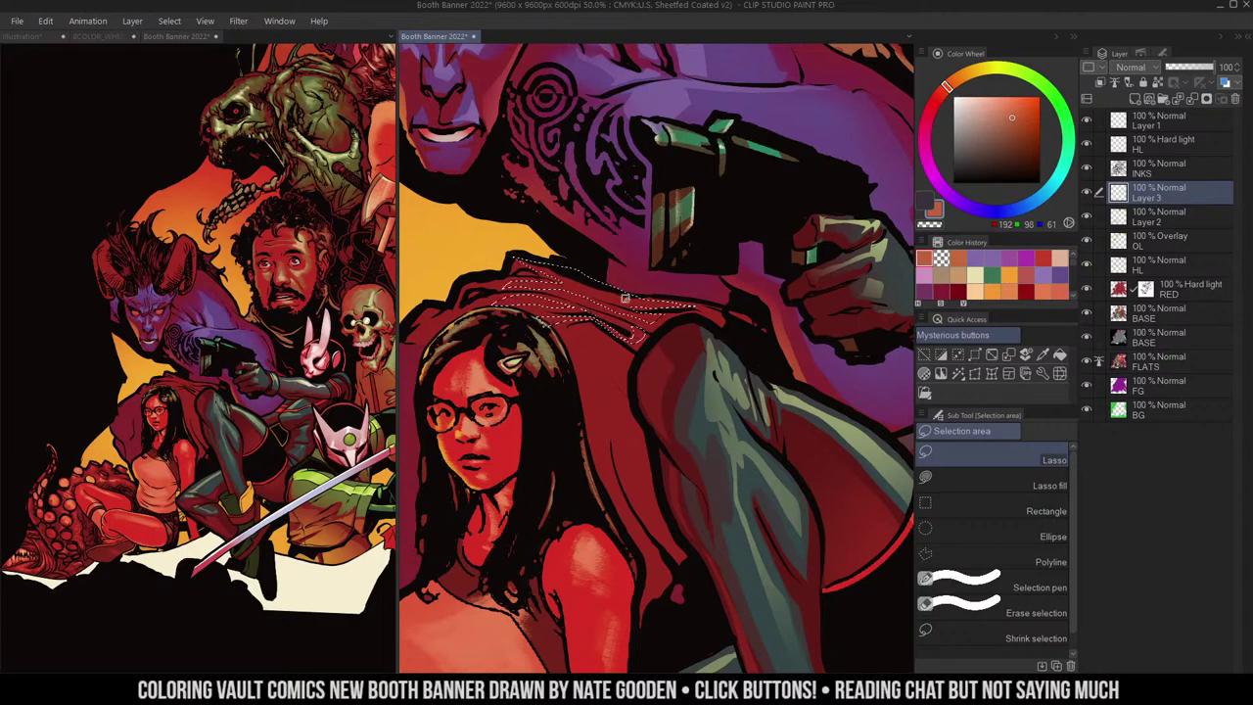
pyautogui.scroll(-1, 690, 275)
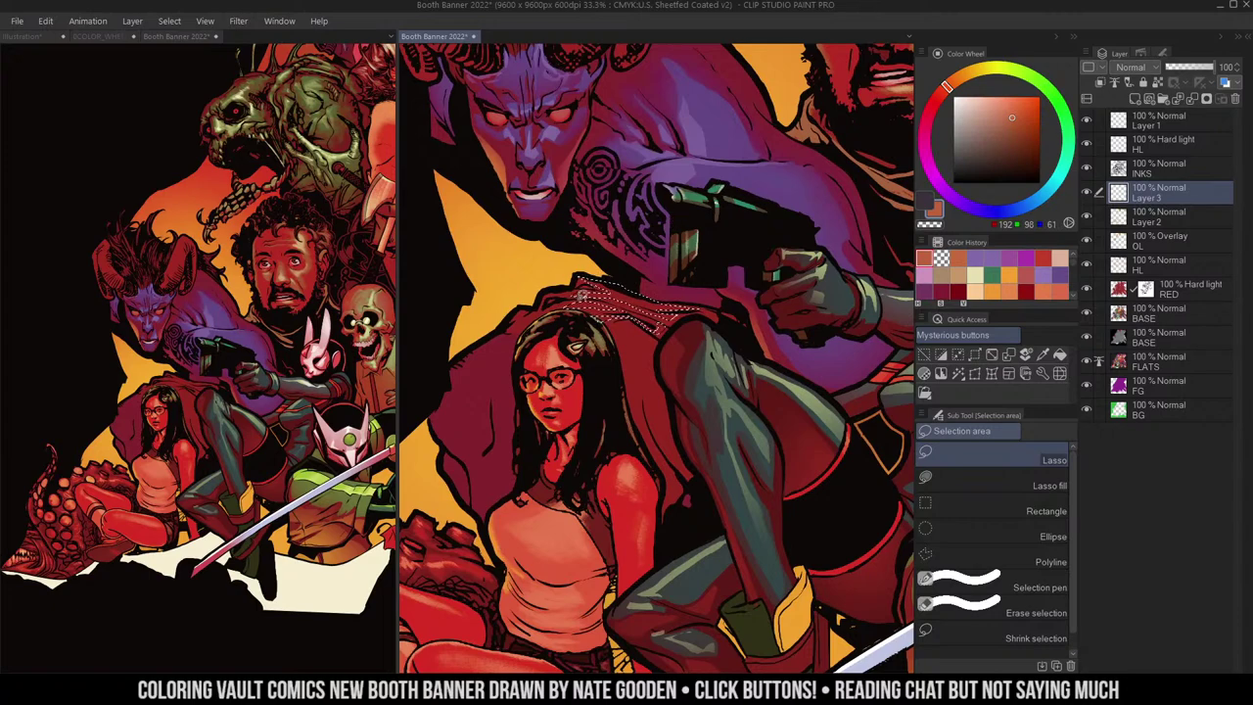
pyautogui.moveTo(588, 315)
pyautogui.mouseDown()
pyautogui.moveTo(536, 311)
pyautogui.moveTo(622, 319)
pyautogui.moveTo(588, 294)
pyautogui.moveTo(661, 316)
pyautogui.moveTo(576, 300)
pyautogui.mouseUp()
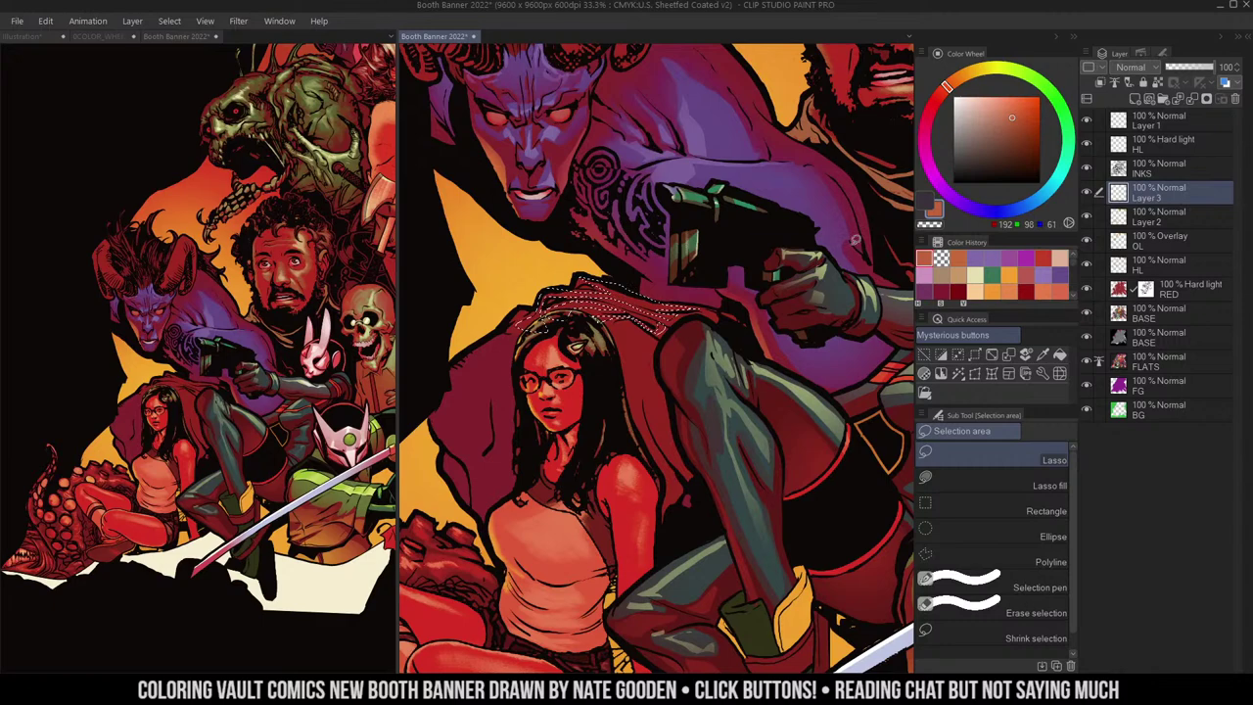
# - Airbrush with transparent colour on the RED layer's mask over the cape folds above the girl
pyautogui.hotkey('ctrl', 'd')
pyautogui.press('b')
pyautogui.moveTo(742, 224); pyautogui.dragTo(733, 263)
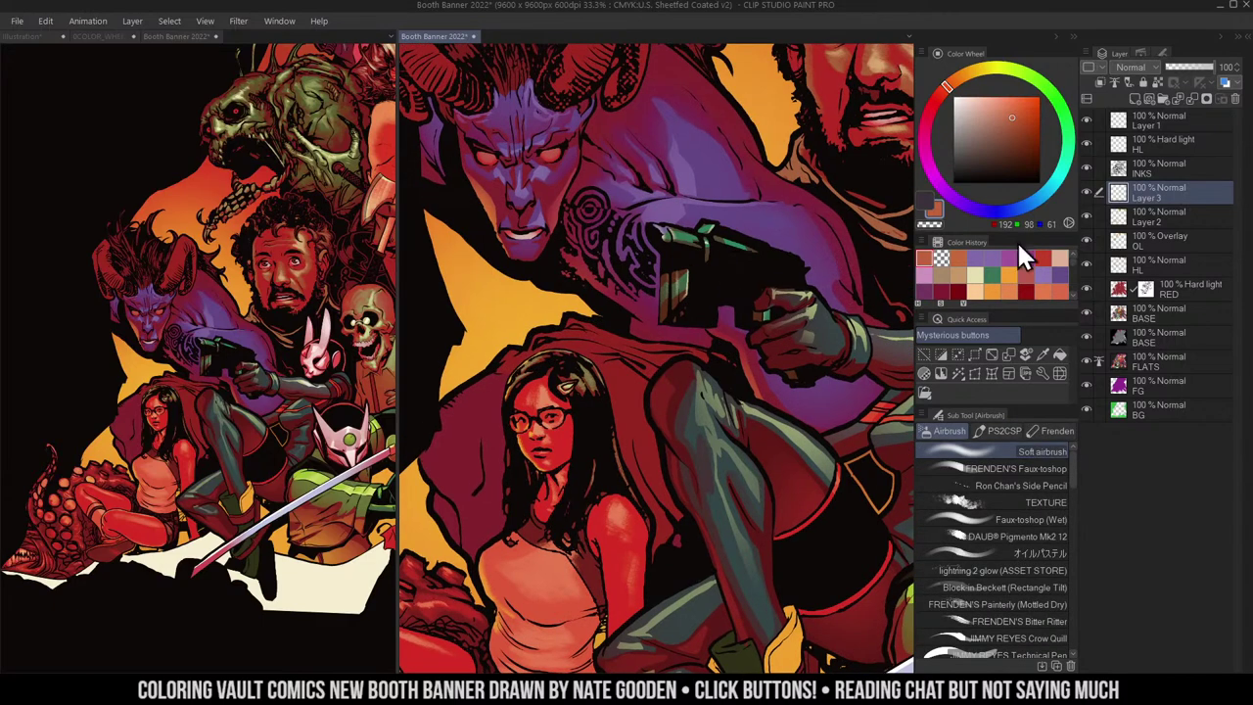
pyautogui.click(1146, 289)
pyautogui.moveTo(580, 335); pyautogui.dragTo(777, 297)
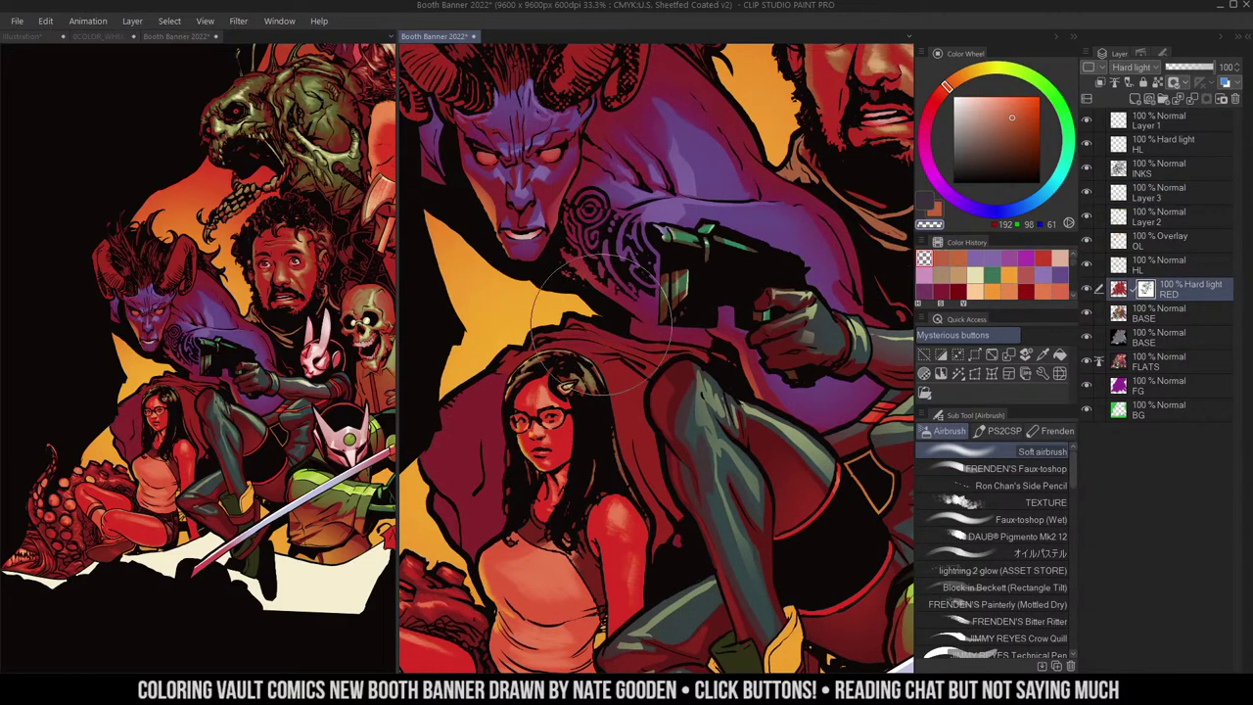
pyautogui.press('c')
pyautogui.press('c')
# - Lower the luminosity of the selected cape folds to -11 on the BASE layer below RED
pyautogui.click(1126, 314)
pyautogui.press('w')
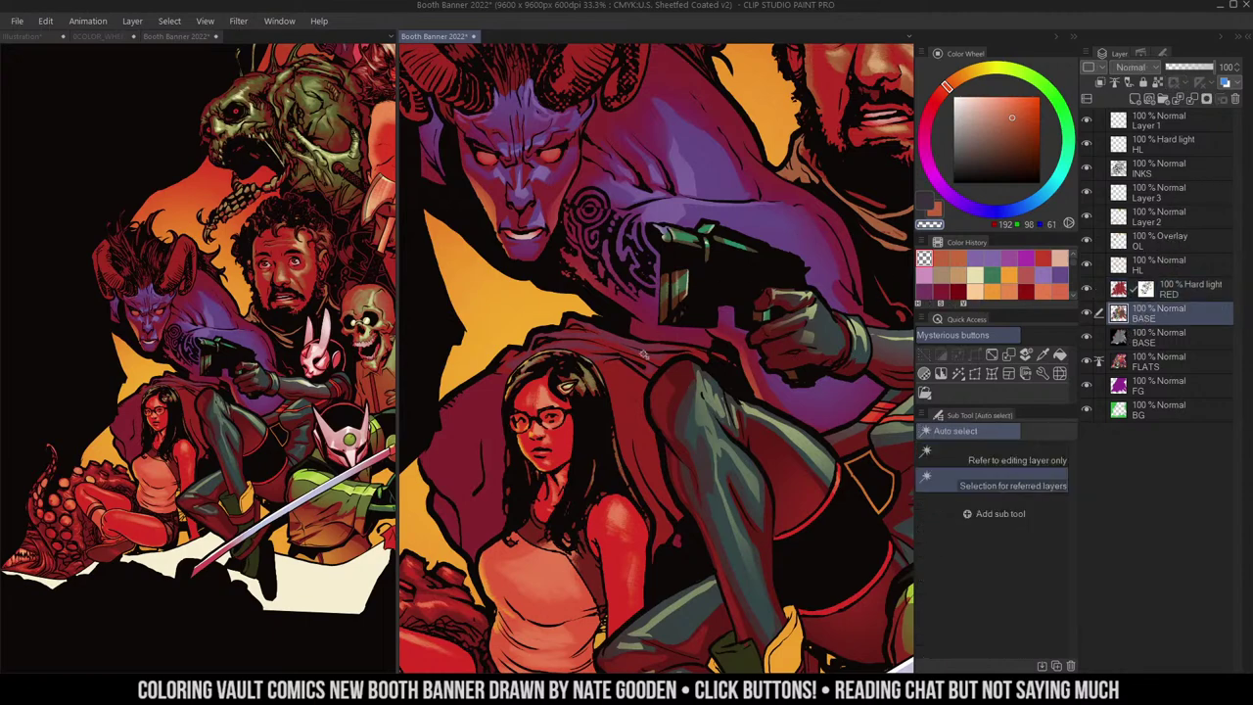
pyautogui.click(707, 416)
pyautogui.hotkey('ctrl', 'u')
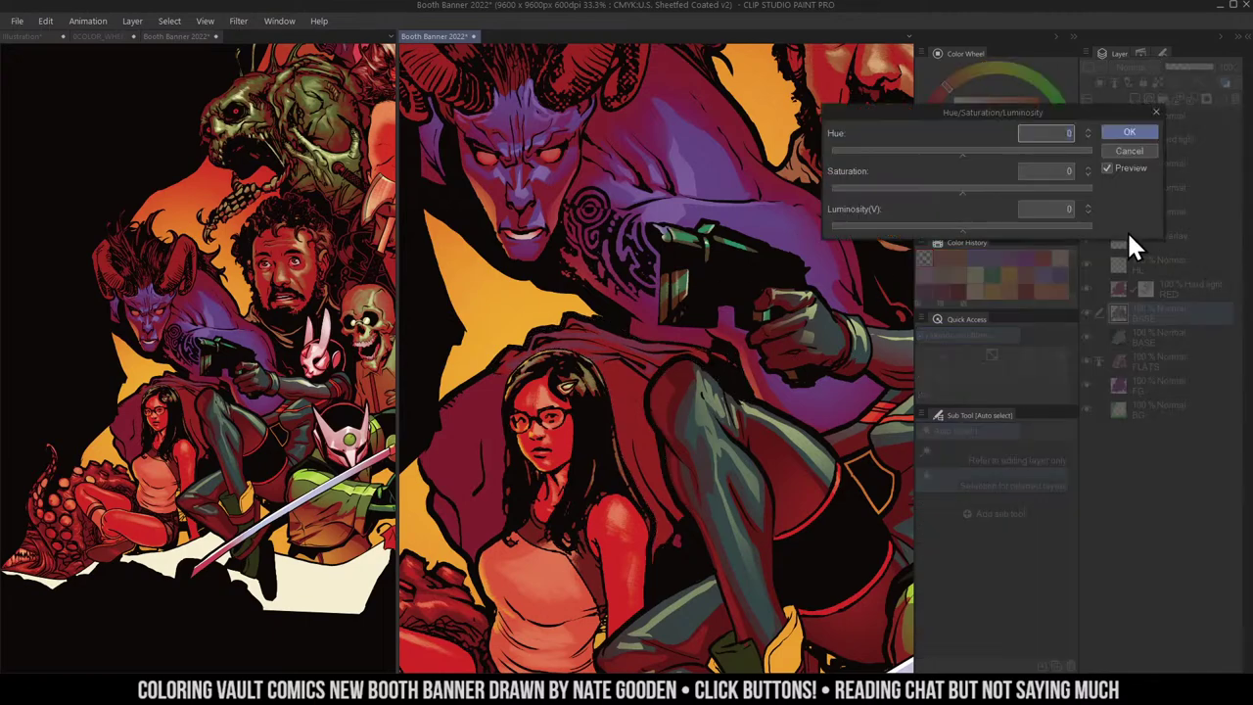
pyautogui.moveTo(979, 227); pyautogui.dragTo(928, 240)
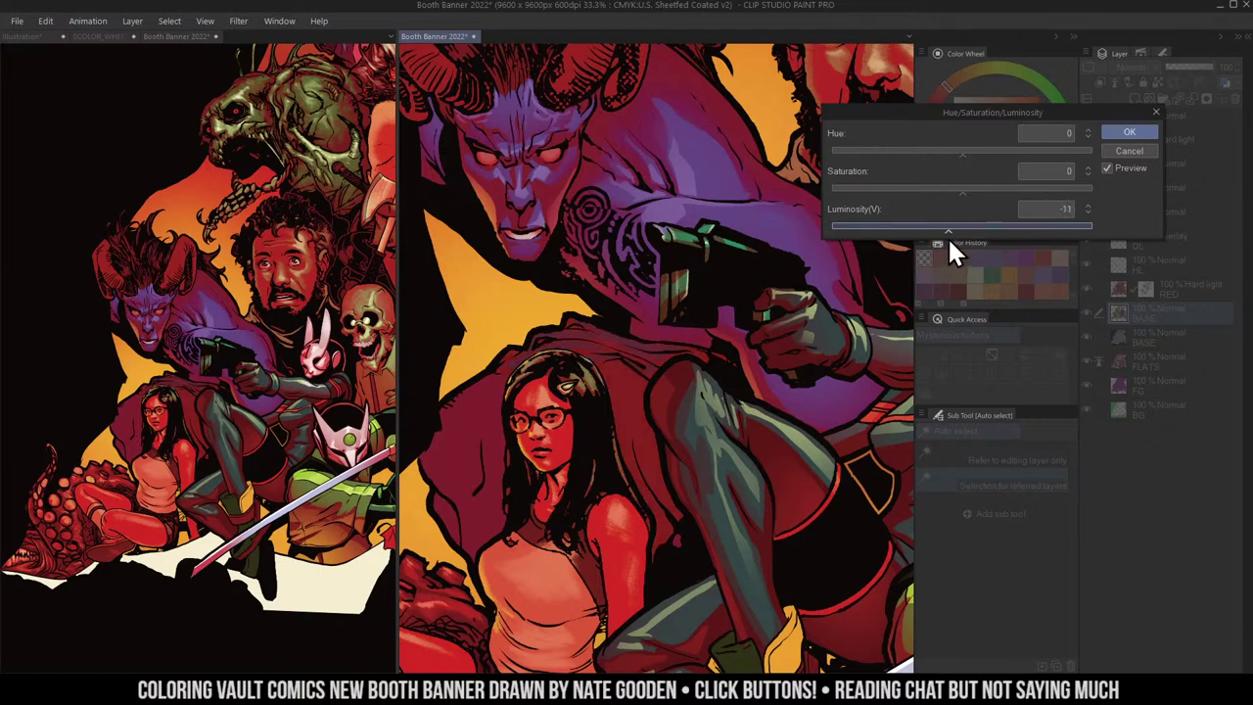
pyautogui.click(1129, 133)
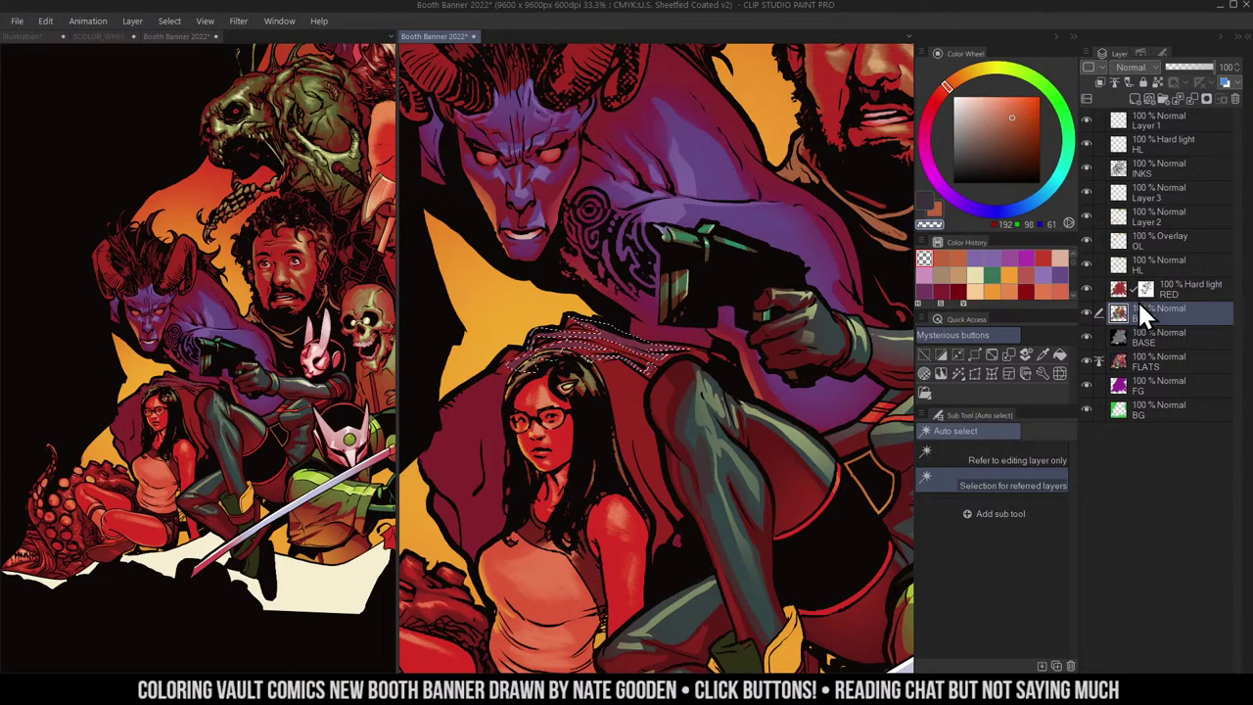
# - Airbrush sampled orange, dark red and orange-brown tones onto the selected cape folds on Layer 3
pyautogui.click(1124, 194)
pyautogui.press('b')
pyautogui.keyDown('alt'); pyautogui.click(744, 108); pyautogui.keyUp('alt')
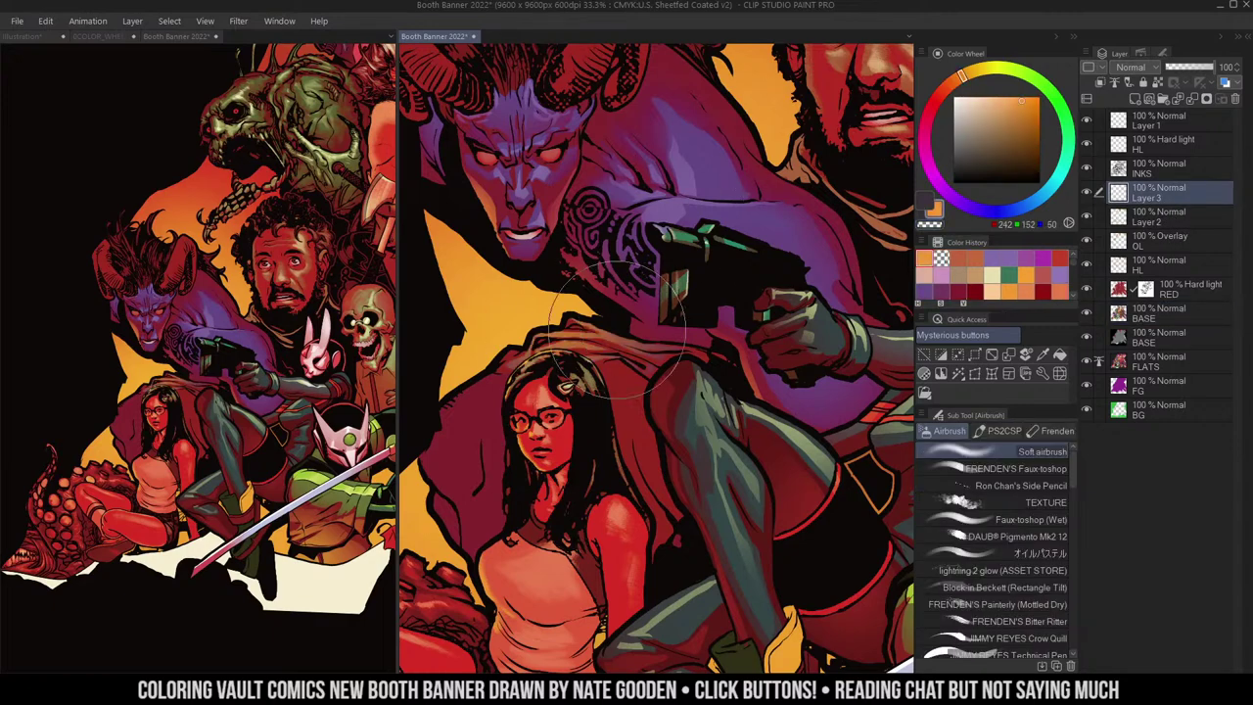
pyautogui.keyDown('alt'); pyautogui.click(544, 382); pyautogui.keyUp('alt')
pyautogui.moveTo(754, 264); pyautogui.dragTo(719, 284)
pyautogui.moveTo(603, 378); pyautogui.dragTo(660, 341)
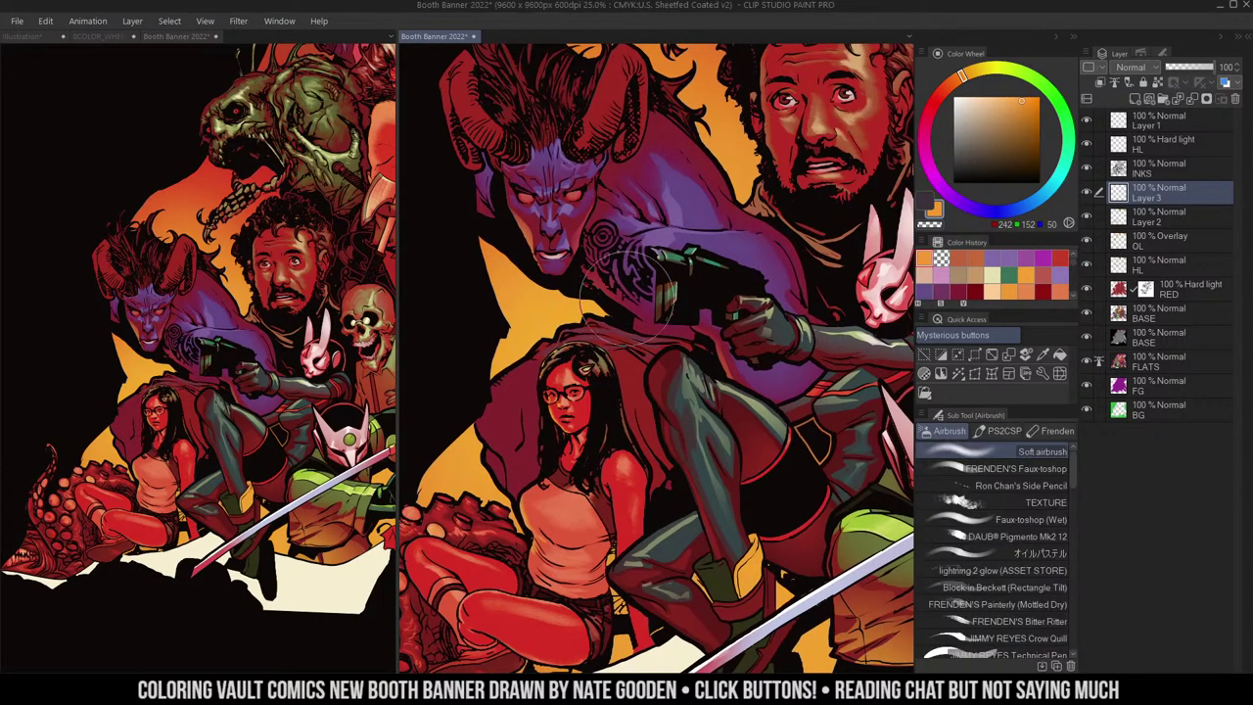
pyautogui.keyDown('alt'); pyautogui.click(642, 359); pyautogui.keyUp('alt')
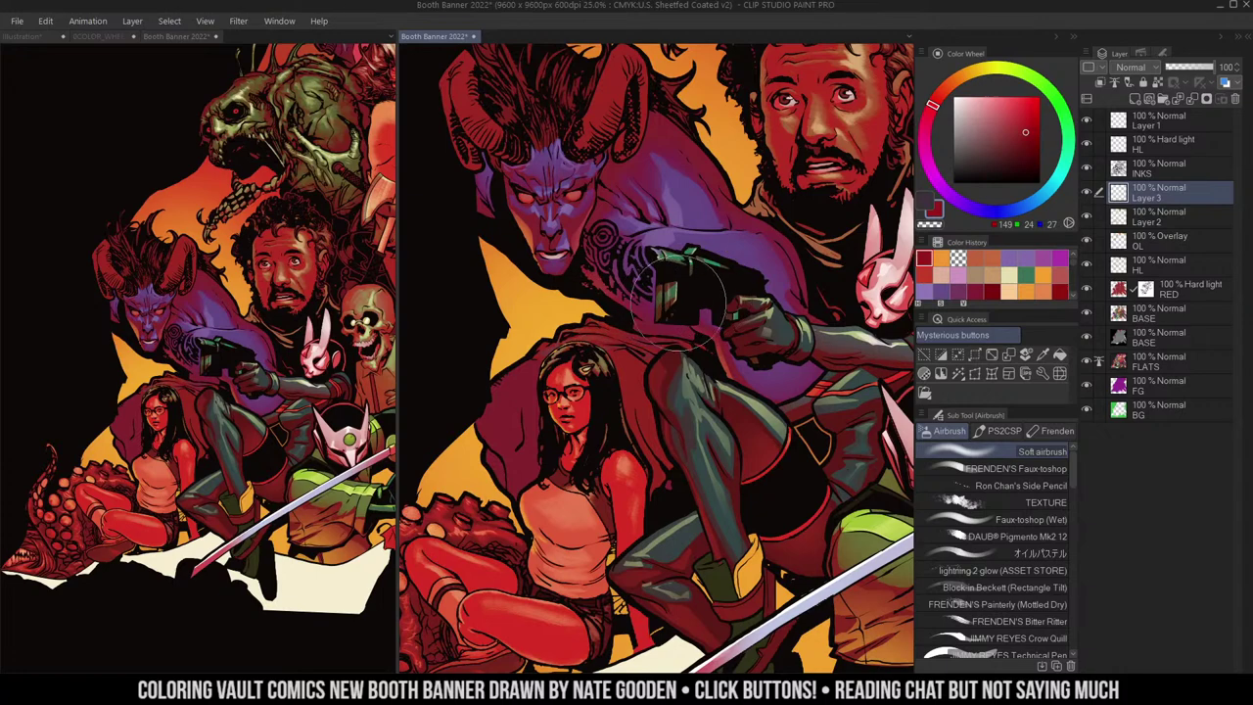
pyautogui.keyDown('alt'); pyautogui.click(541, 231); pyautogui.keyUp('alt')
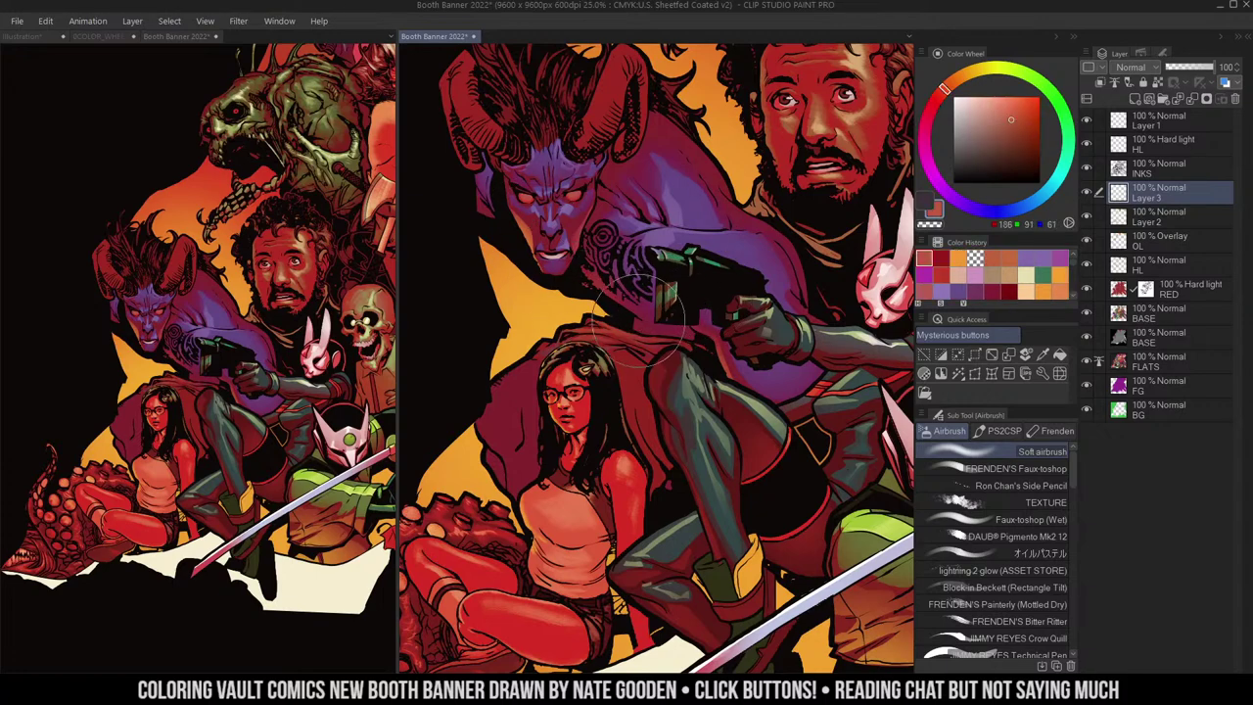
# - Lasso the purplish cape area behind the seated girl, airbrush it with orange-brown light, and clear the selection
pyautogui.press('m')
pyautogui.moveTo(646, 297); pyautogui.dragTo(671, 283)
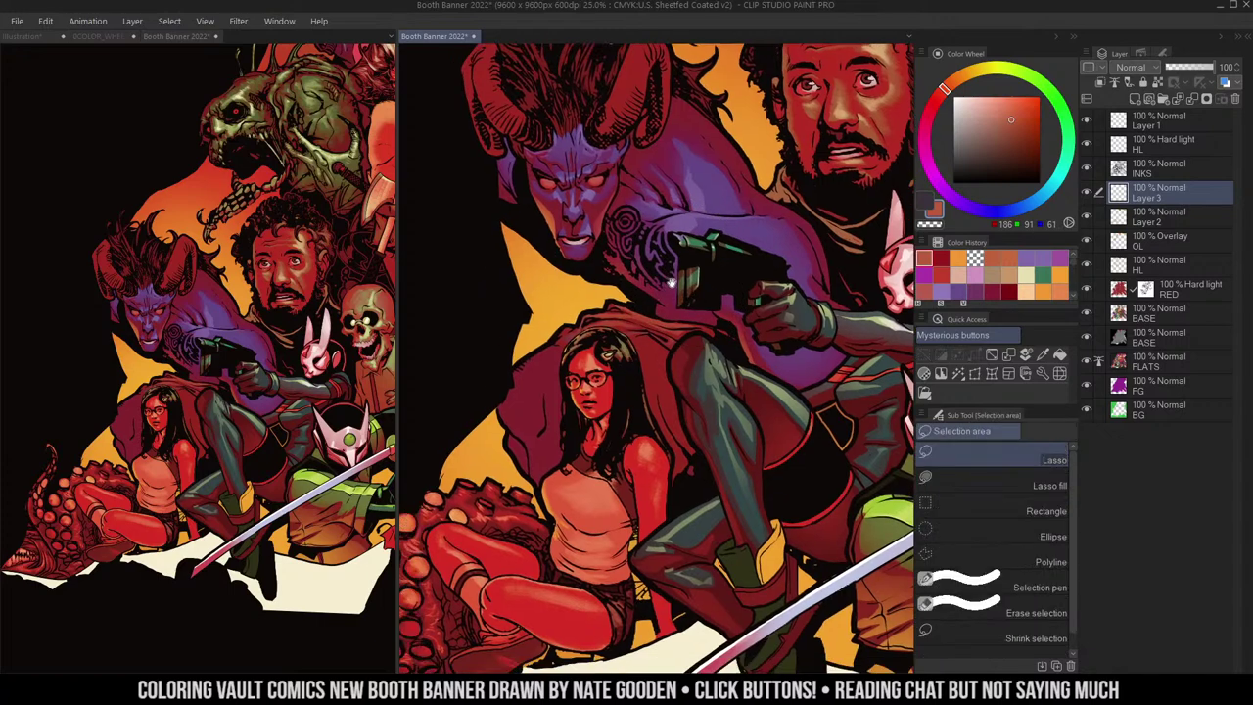
pyautogui.scroll(1, 671, 282)
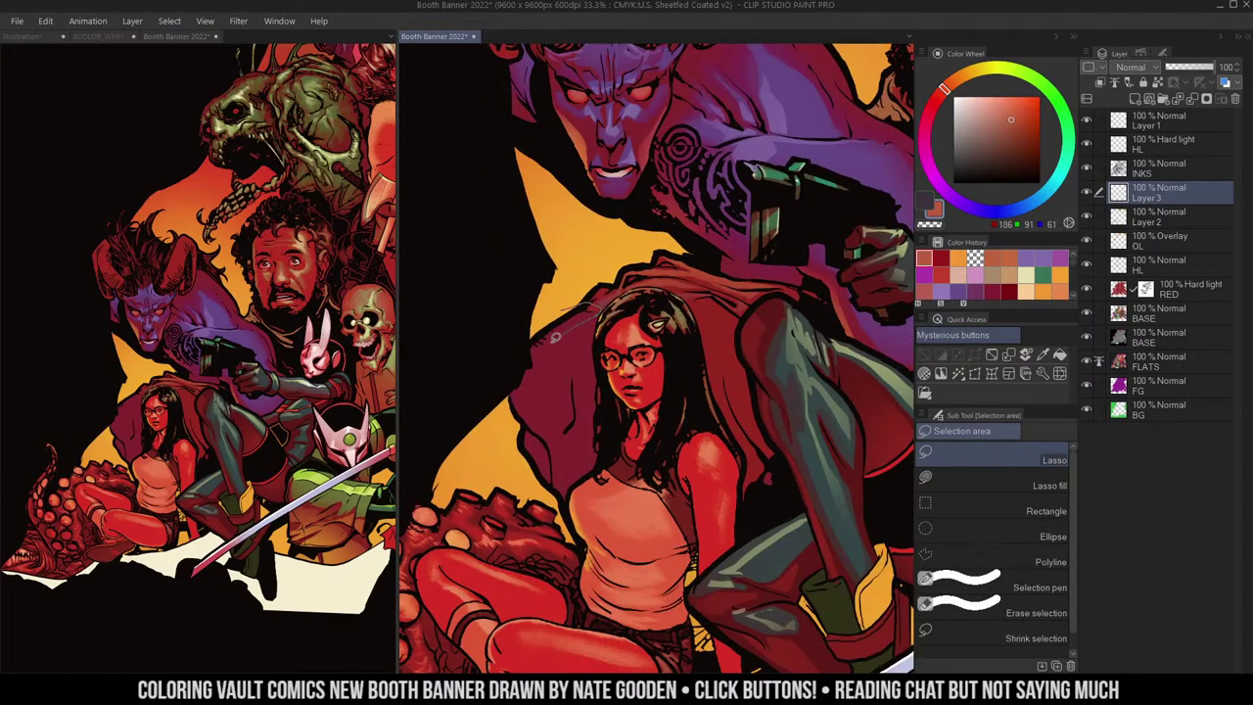
pyautogui.moveTo(555, 337); pyautogui.dragTo(582, 300)
pyautogui.moveTo(562, 454)
pyautogui.mouseDown()
pyautogui.moveTo(534, 480)
pyautogui.moveTo(507, 345)
pyautogui.moveTo(578, 275)
pyautogui.moveTo(587, 449)
pyautogui.moveTo(577, 463)
pyautogui.moveTo(572, 440)
pyautogui.moveTo(586, 428)
pyautogui.moveTo(574, 475)
pyautogui.mouseUp()
pyautogui.press('w')
pyautogui.press('b')
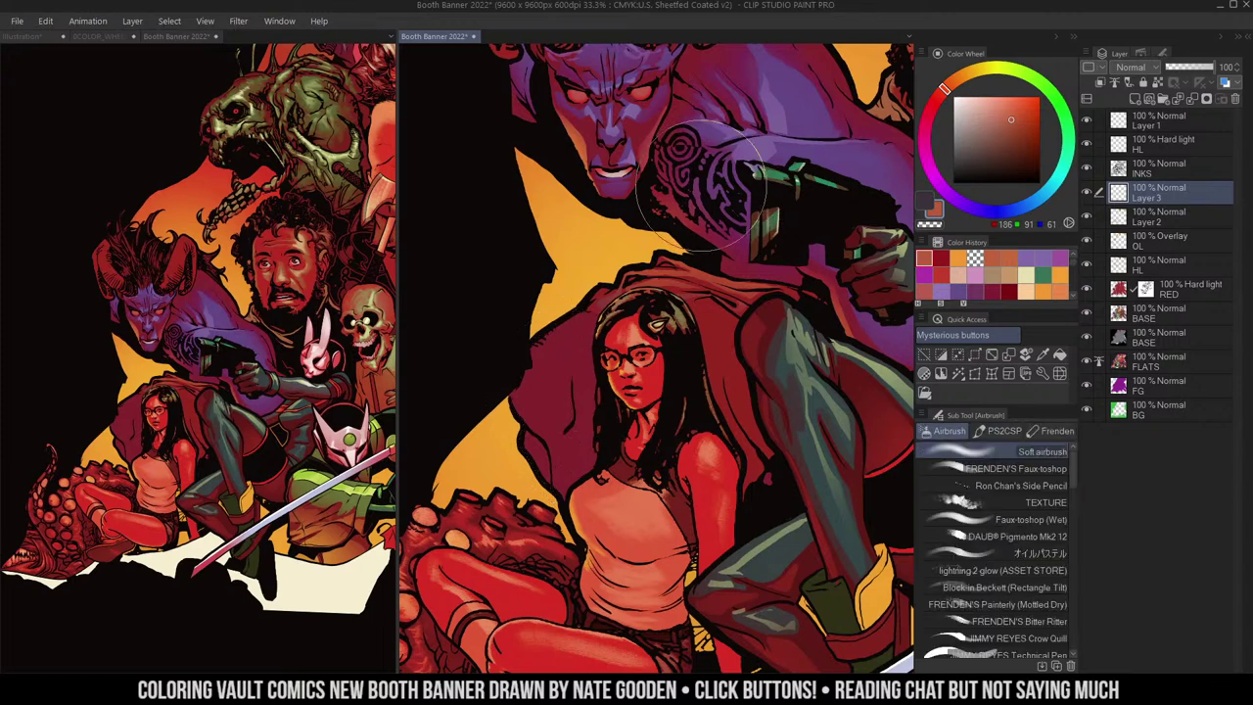
pyautogui.moveTo(524, 348); pyautogui.dragTo(504, 362)
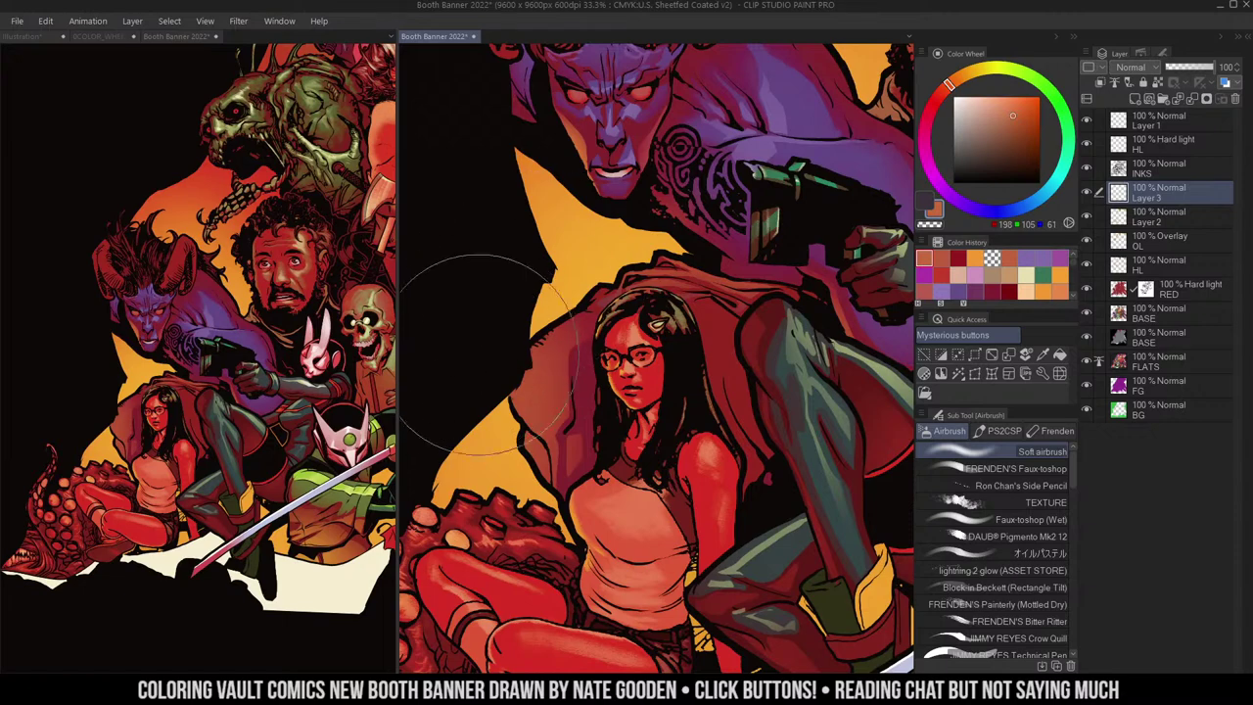
pyautogui.hotkey('ctrl', 'd')
# - Lasso the cape's outer edge behind the girl, airbrush it with the sampled background orange, and clear the selection
pyautogui.press('m')
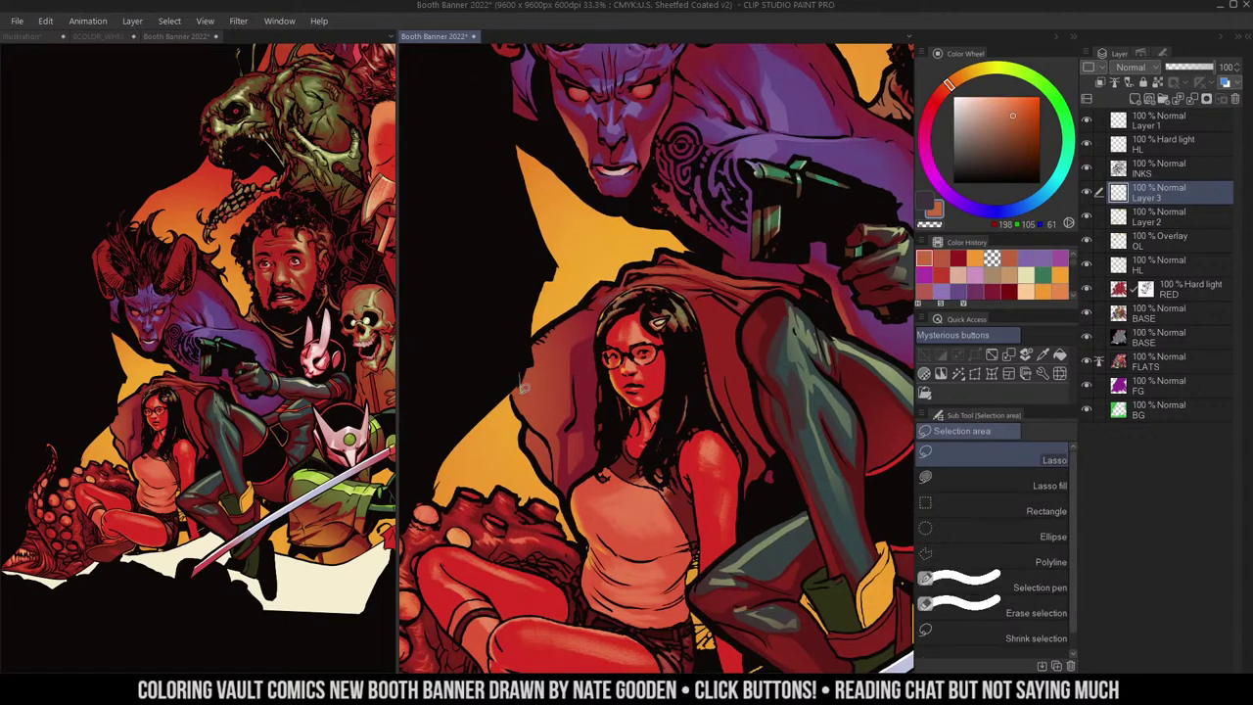
pyautogui.moveTo(532, 424); pyautogui.dragTo(525, 365)
pyautogui.moveTo(542, 446); pyautogui.dragTo(551, 482)
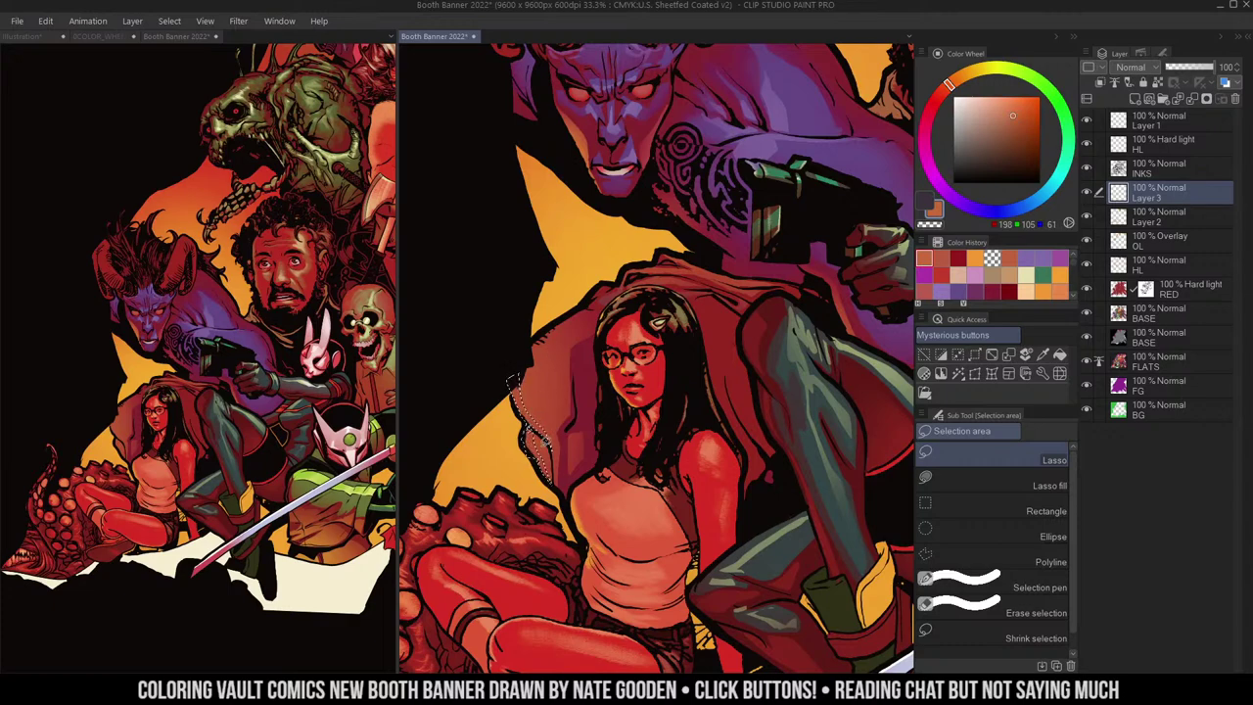
pyautogui.press('b')
pyautogui.keyDown('alt'); pyautogui.click(505, 391); pyautogui.keyUp('alt')
pyautogui.moveTo(505, 383)
pyautogui.mouseDown()
pyautogui.moveTo(504, 472)
pyautogui.moveTo(554, 326)
pyautogui.mouseUp()
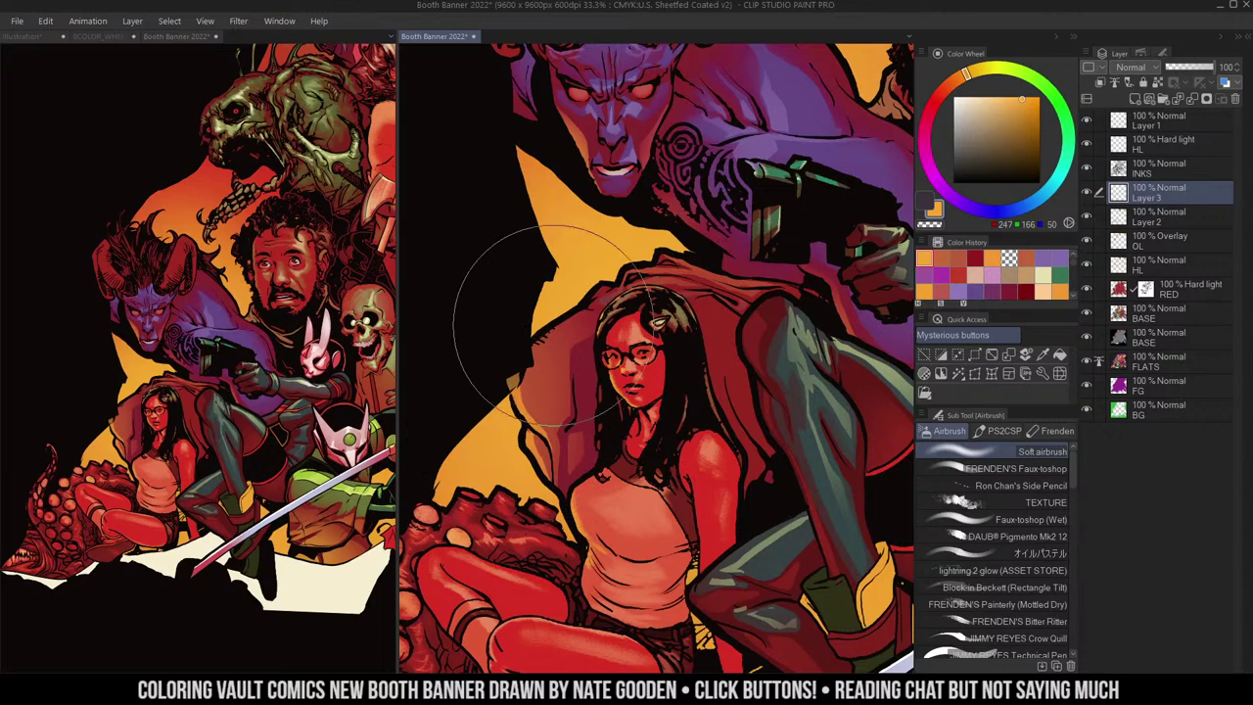
pyautogui.hotkey('ctrl', 'z')
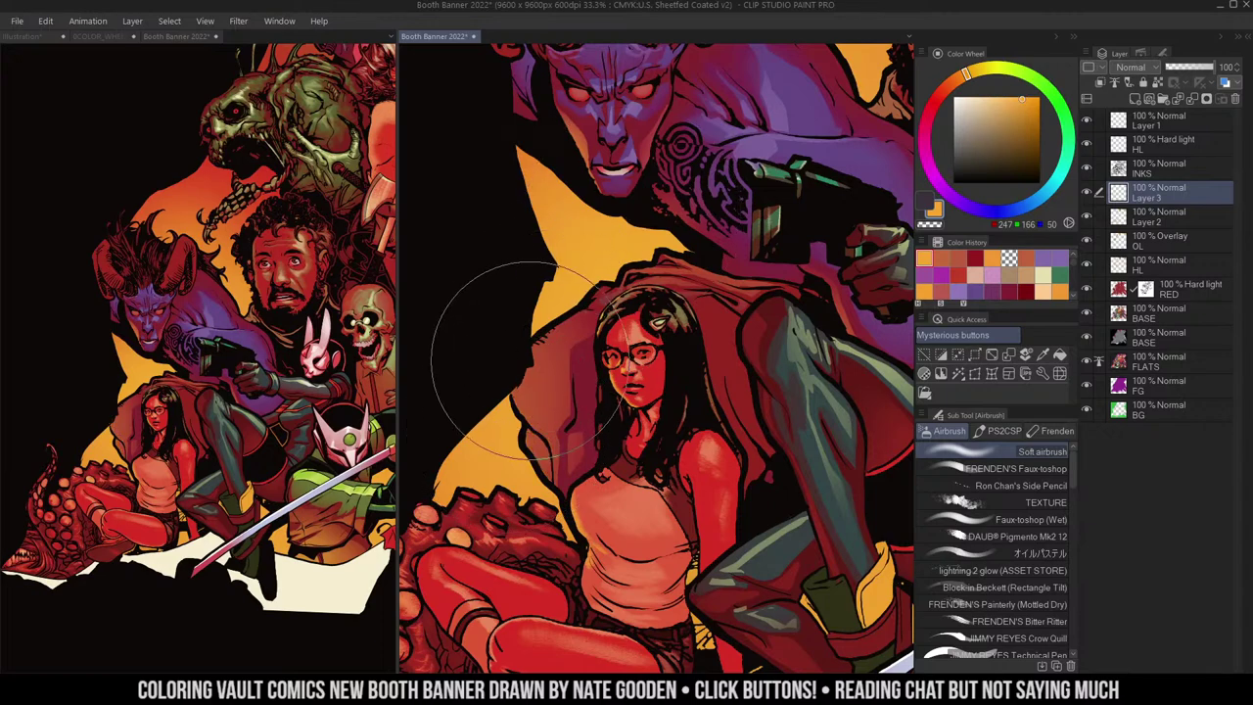
pyautogui.keyDown('alt'); pyautogui.click(535, 340); pyautogui.keyUp('alt')
pyautogui.moveTo(589, 330); pyautogui.dragTo(621, 316)
pyautogui.press('m')
pyautogui.hotkey('ctrl', 'd')
# - Examine the whole banner's colour balance and the area around the axe-wielding barbarian in both document views
pyautogui.moveTo(720, 305); pyautogui.dragTo(550, 330)
pyautogui.hotkey('ctrl', '-')
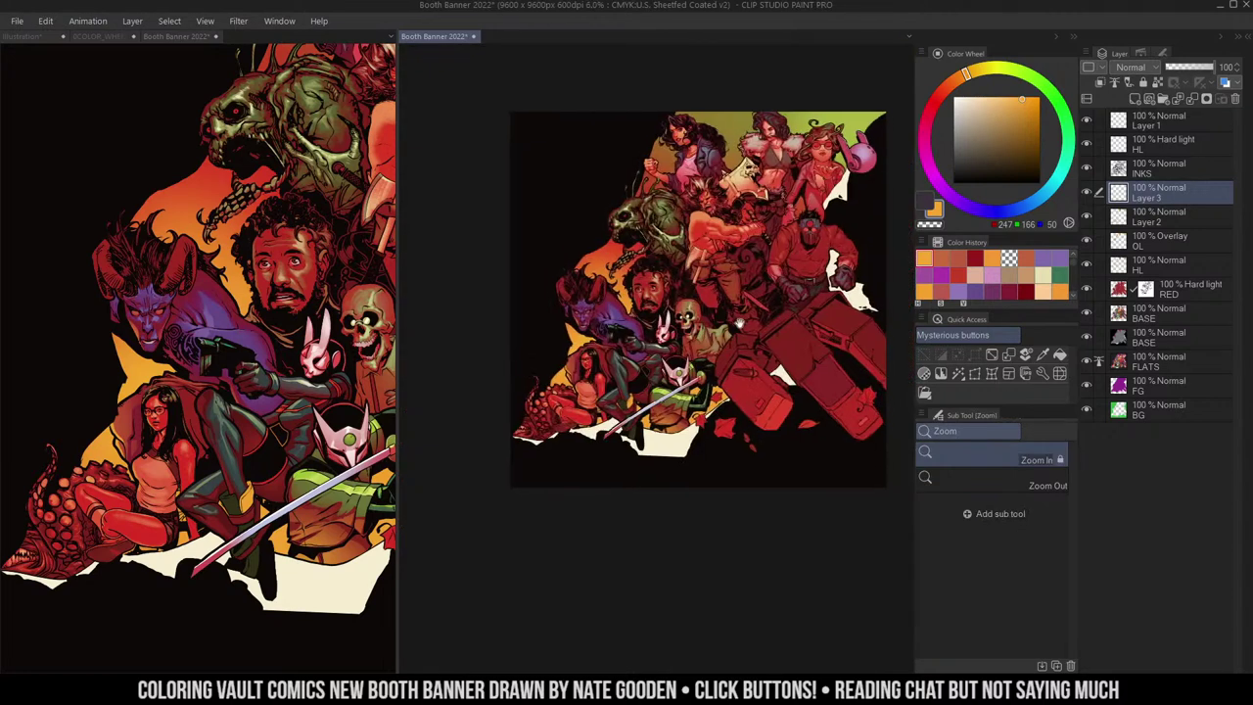
pyautogui.moveTo(739, 323); pyautogui.dragTo(747, 322)
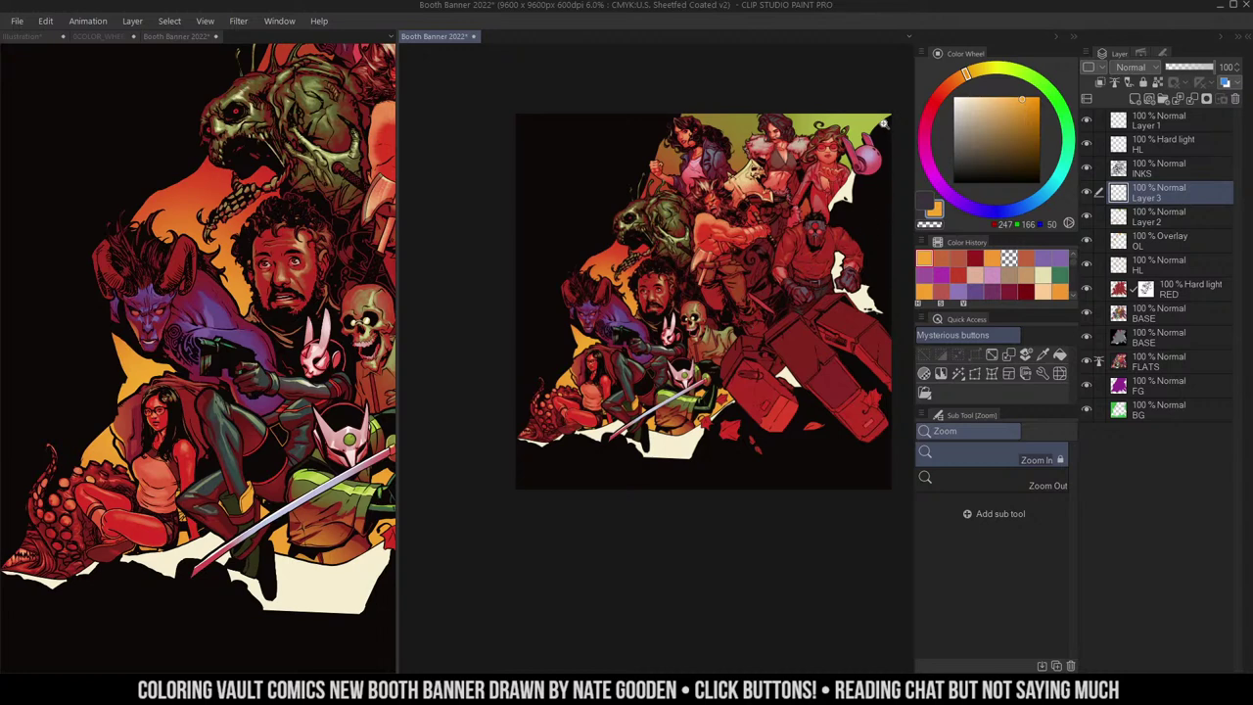
pyautogui.click(724, 238)
pyautogui.moveTo(702, 313); pyautogui.dragTo(869, 186)
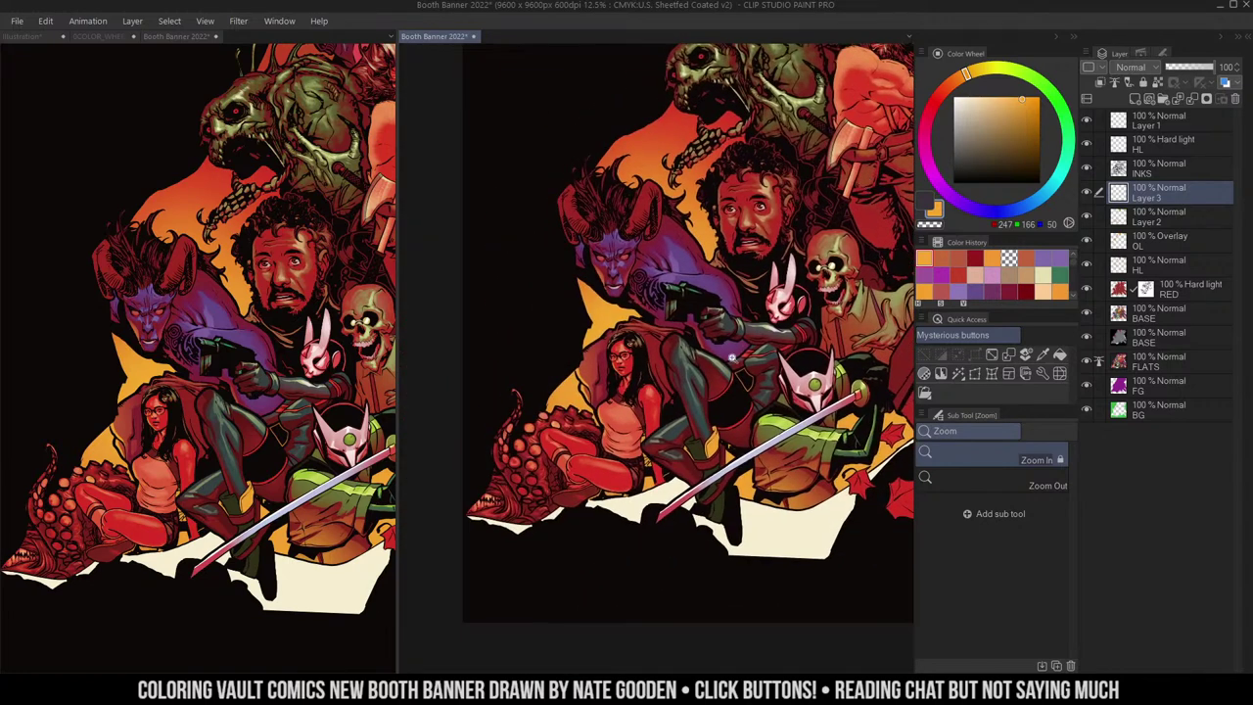
pyautogui.scroll(2, 869, 184)
pyautogui.moveTo(783, 287); pyautogui.dragTo(623, 436)
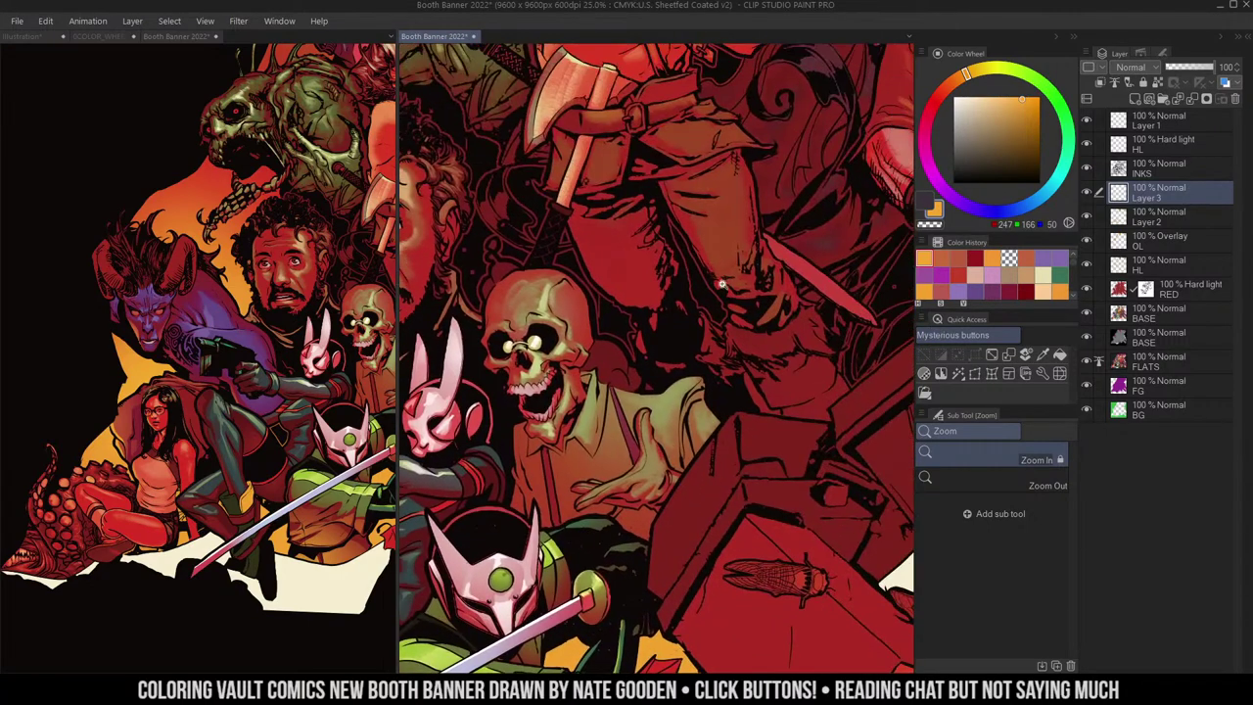
pyautogui.moveTo(761, 188); pyautogui.dragTo(770, 337)
pyautogui.click(320, 350)
pyautogui.moveTo(333, 245); pyautogui.dragTo(209, 321)
pyautogui.moveTo(299, 266)
pyautogui.mouseDown()
pyautogui.moveTo(226, 316)
pyautogui.moveTo(260, 299)
pyautogui.mouseUp()
pyautogui.moveTo(339, 287)
pyautogui.mouseDown()
pyautogui.moveTo(299, 329)
pyautogui.moveTo(352, 302)
pyautogui.mouseUp()
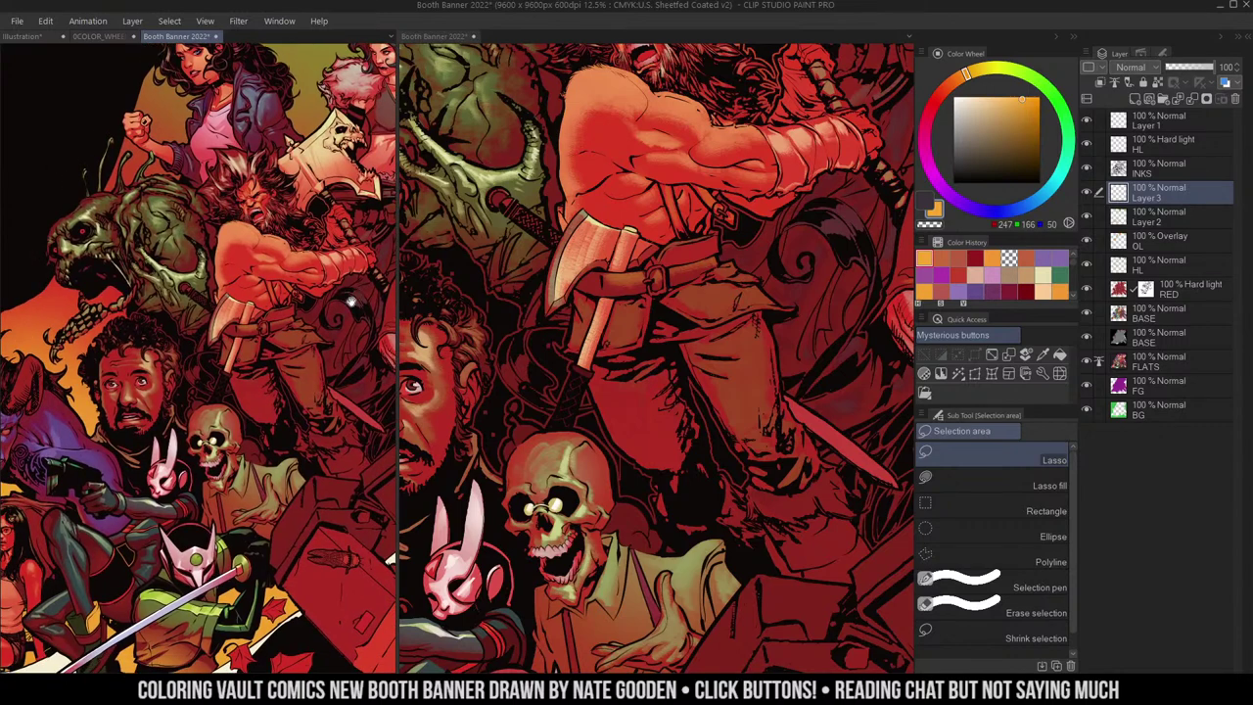
# - Sample the axe blade's pale yellow and auto-select an area on the shouting barbarian for brushing with Ron Chan's Side Pencil
pyautogui.click(844, 327)
pyautogui.moveTo(776, 235); pyautogui.dragTo(756, 350)
pyautogui.hotkey('ctrl', 'space')
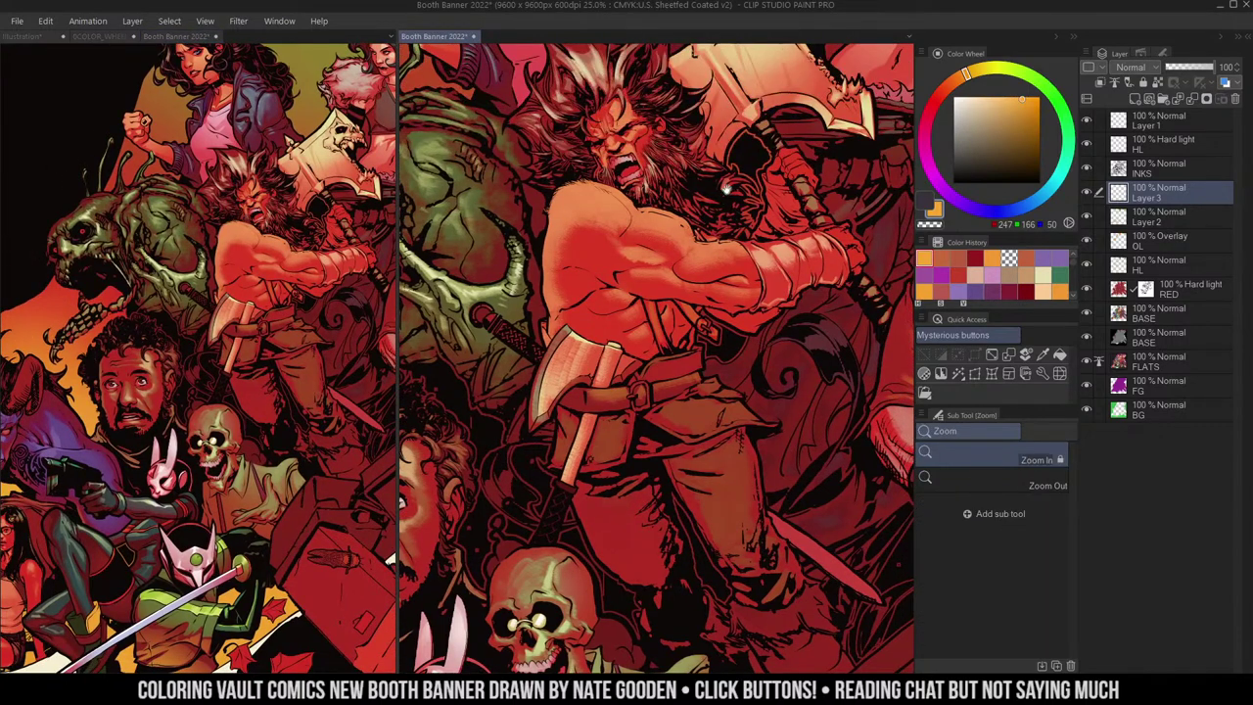
pyautogui.scroll(2, 725, 190)
pyautogui.press('m')
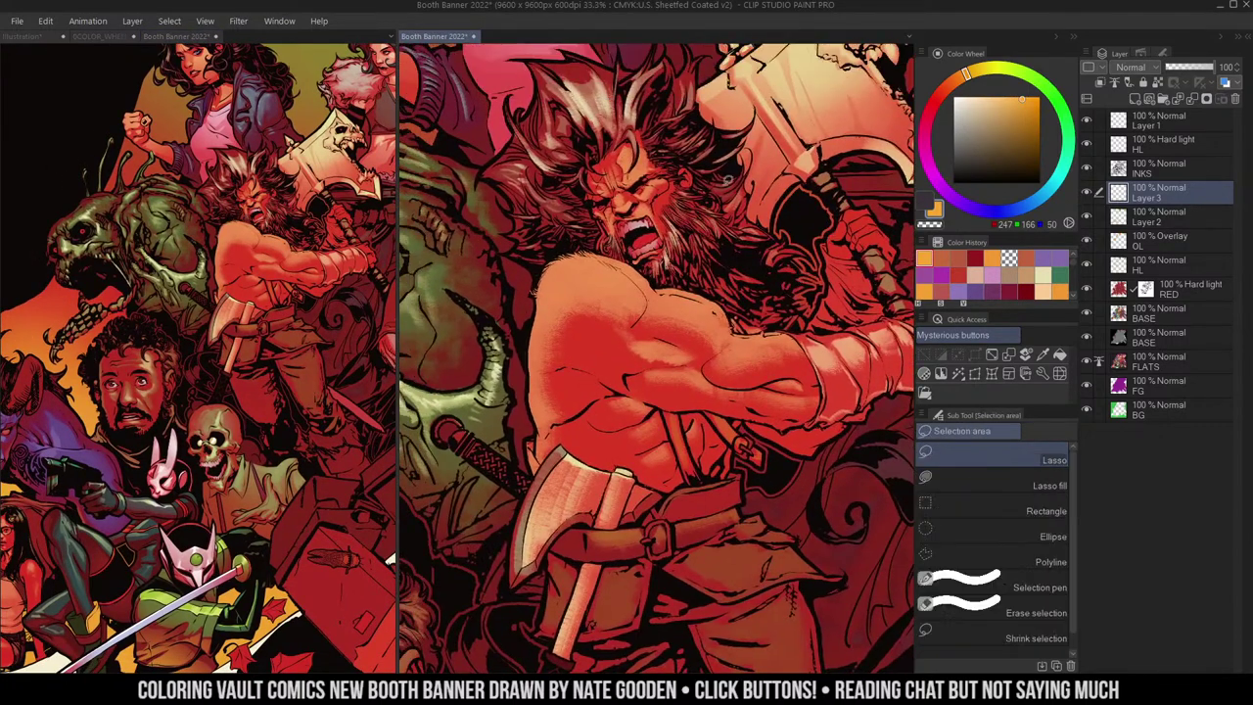
pyautogui.press('b')
pyautogui.keyDown('alt'); pyautogui.click(789, 116); pyautogui.keyUp('alt')
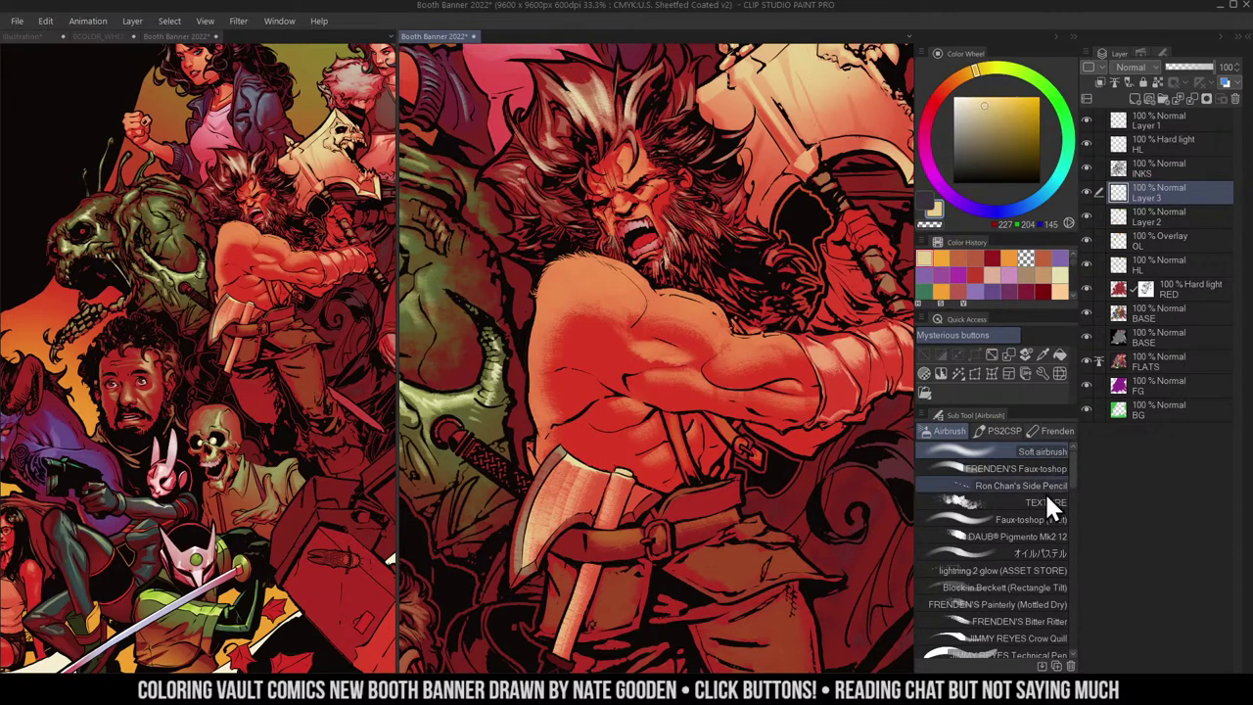
pyautogui.press('w')
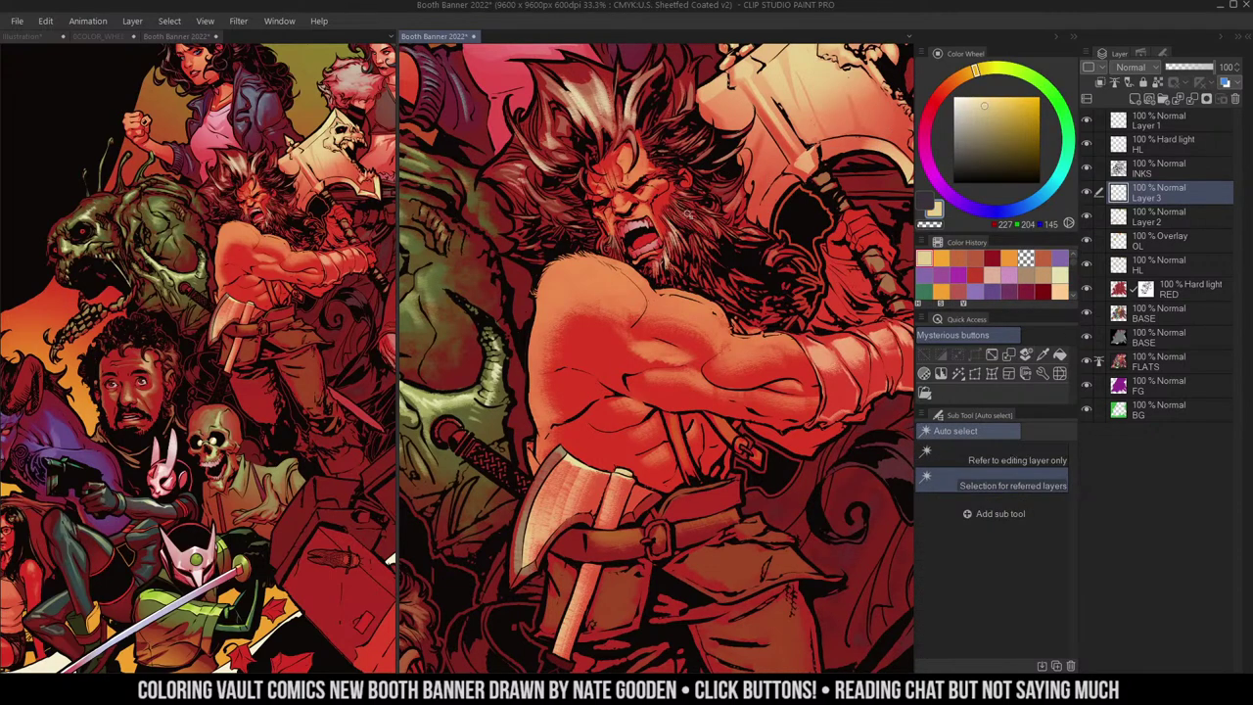
pyautogui.scroll(1, 691, 211)
pyautogui.press('b')
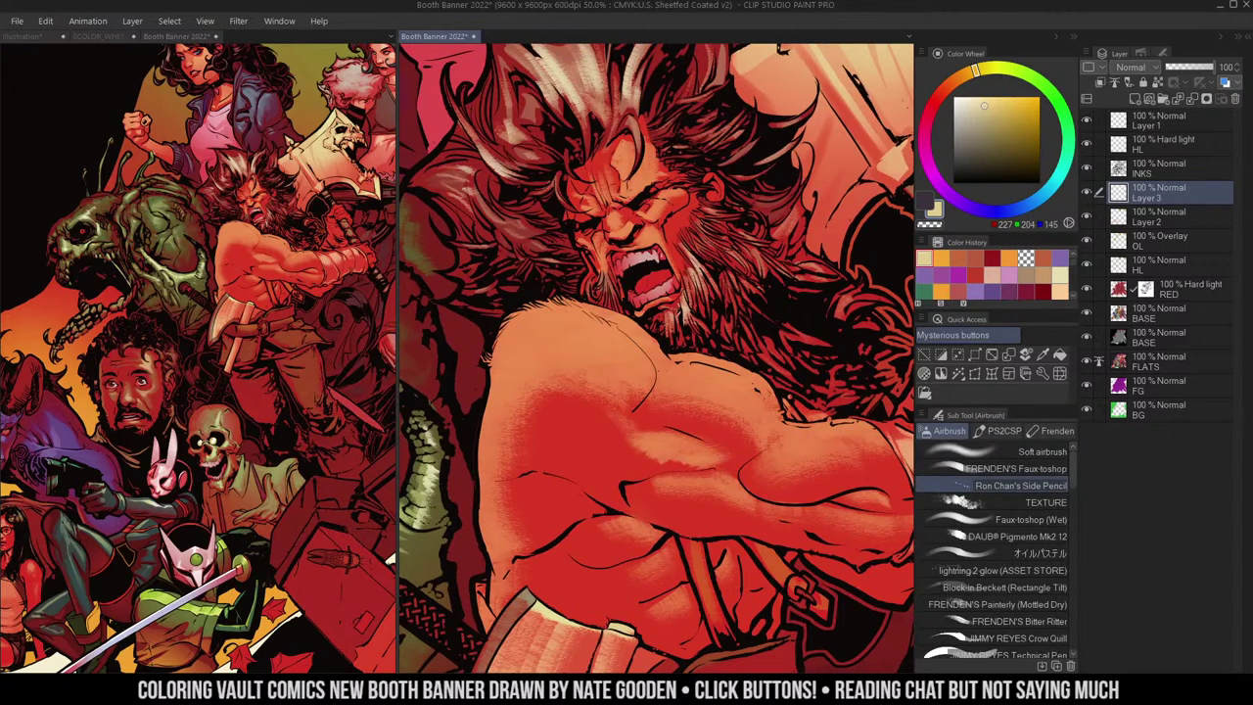
# - Try a sampled light peach highlight stroke on the barbarian's brow with the selection cleared, and undo it
pyautogui.hotkey('ctrl', 'd')
pyautogui.keyDown('alt'); pyautogui.click(776, 82); pyautogui.keyUp('alt')
pyautogui.moveTo(649, 150)
pyautogui.mouseDown()
pyautogui.moveTo(641, 184)
pyautogui.moveTo(658, 174)
pyautogui.moveTo(594, 210)
pyautogui.moveTo(663, 192)
pyautogui.mouseUp()
pyautogui.hotkey('ctrl', 'z')
pyautogui.hotkey('ctrl', 'z')
# - Auto-select the barbarian's face and brush peach and sampled orange highlights onto the brow, cheek and eye area
pyautogui.press('w')
pyautogui.click(641, 171)
pyautogui.press('b')
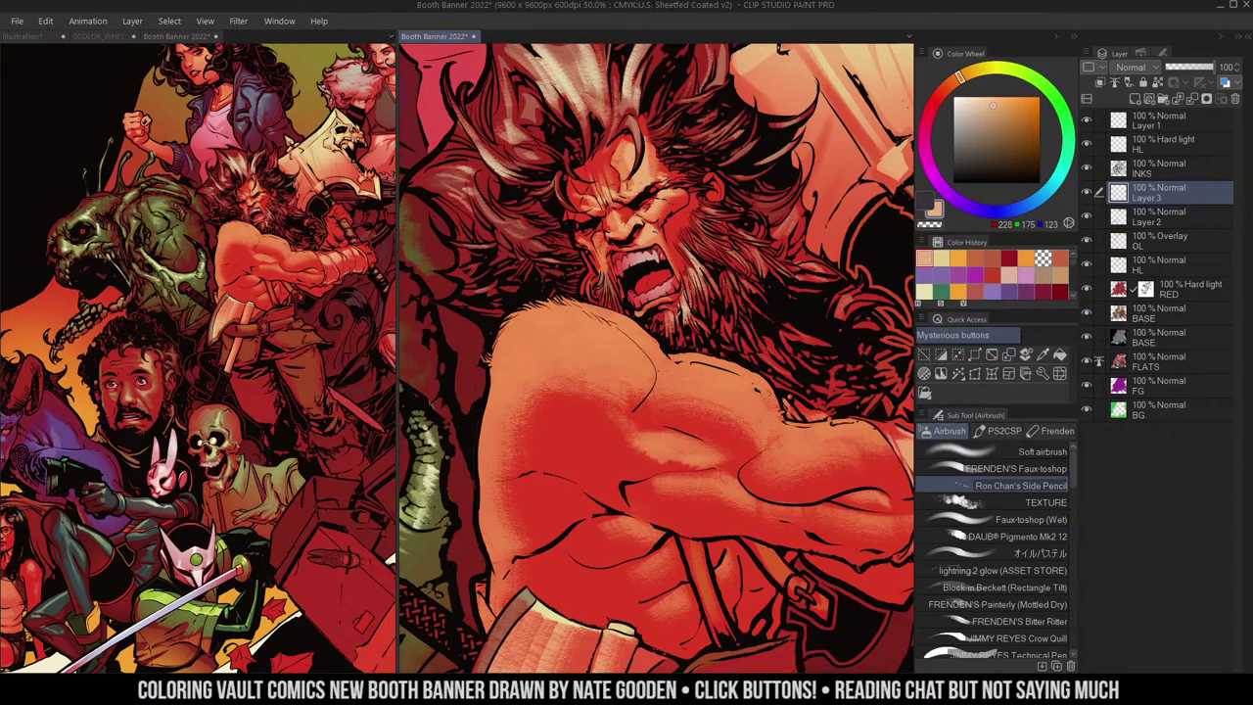
pyautogui.moveTo(658, 238); pyautogui.dragTo(668, 252)
pyautogui.keyDown('alt'); pyautogui.click(683, 188); pyautogui.keyUp('alt')
pyautogui.moveTo(684, 184); pyautogui.dragTo(687, 191)
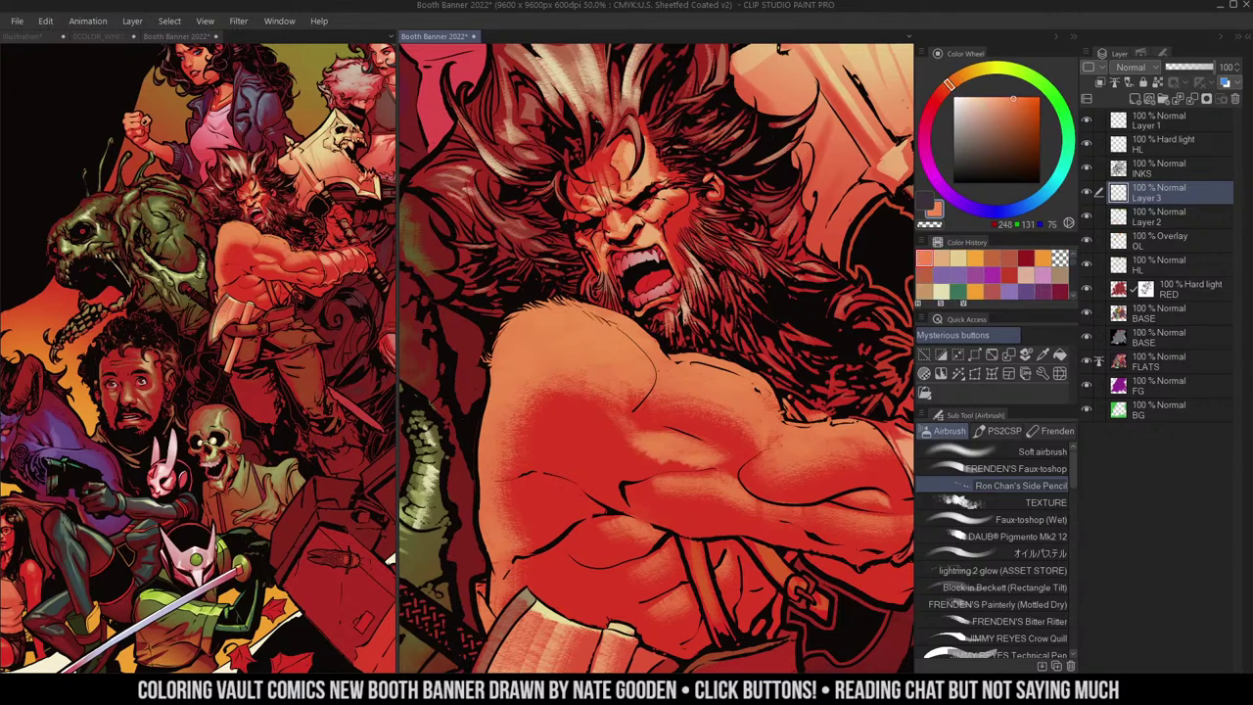
pyautogui.keyDown('alt'); pyautogui.click(660, 158); pyautogui.keyUp('alt')
pyautogui.moveTo(658, 154); pyautogui.dragTo(662, 162)
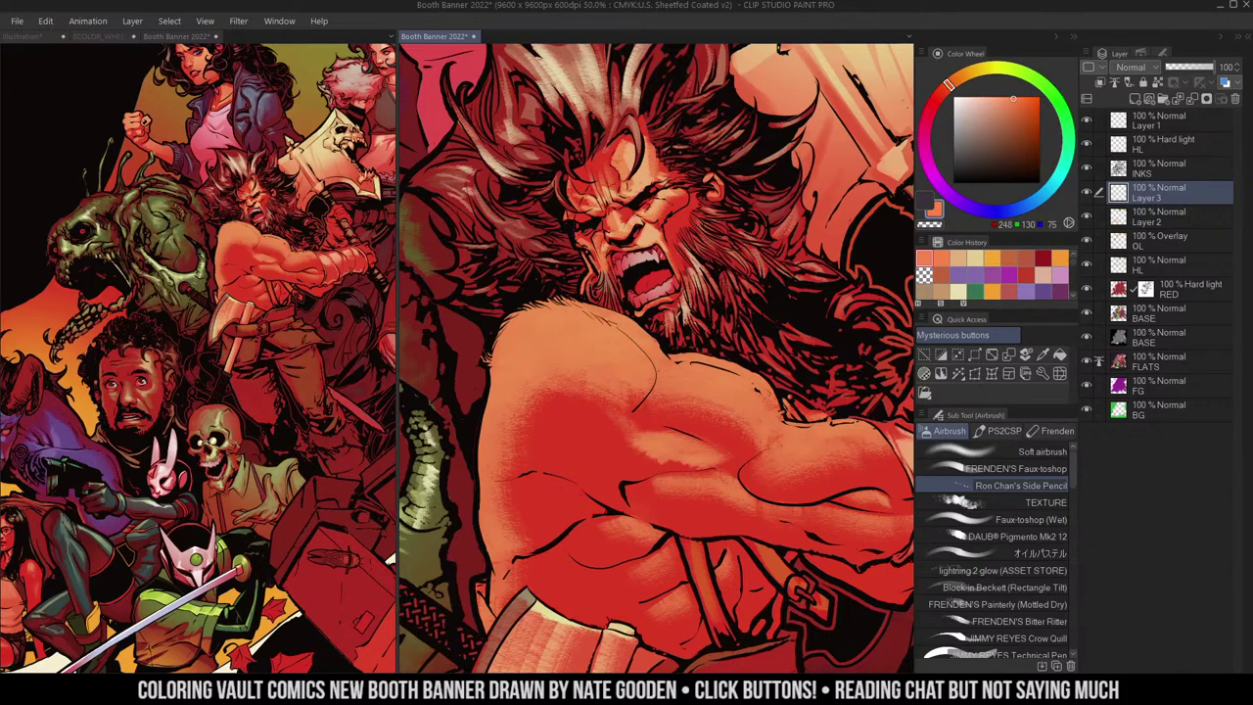
# - Clear the selection and brush the pale tone sampled from the hair onto the barbarian's moustache and teeth
pyautogui.press('m')
pyautogui.press('b')
pyautogui.press('m')
pyautogui.keyDown('alt'); pyautogui.click(571, 88); pyautogui.keyUp('alt')
pyautogui.press('b')
pyautogui.moveTo(590, 273); pyautogui.dragTo(584, 291)
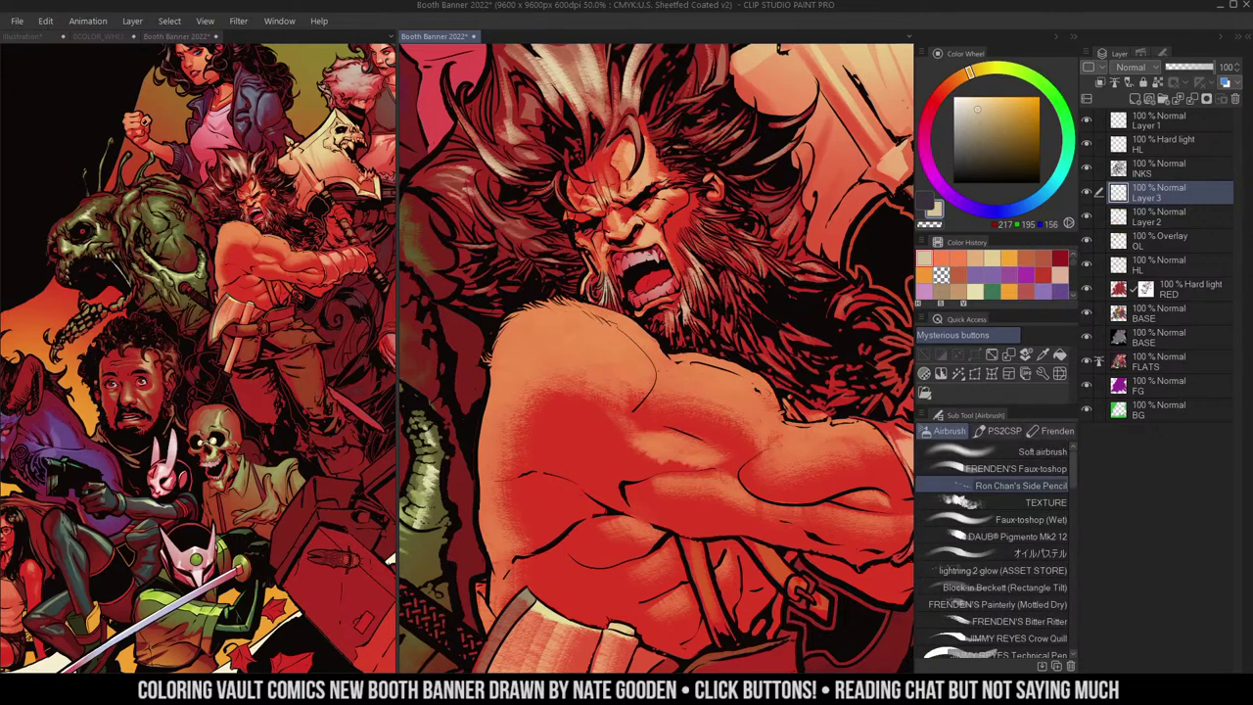
pyautogui.keyDown('ctrl'); pyautogui.click(655, 254); pyautogui.keyUp('ctrl')
pyautogui.moveTo(626, 257); pyautogui.dragTo(635, 267)
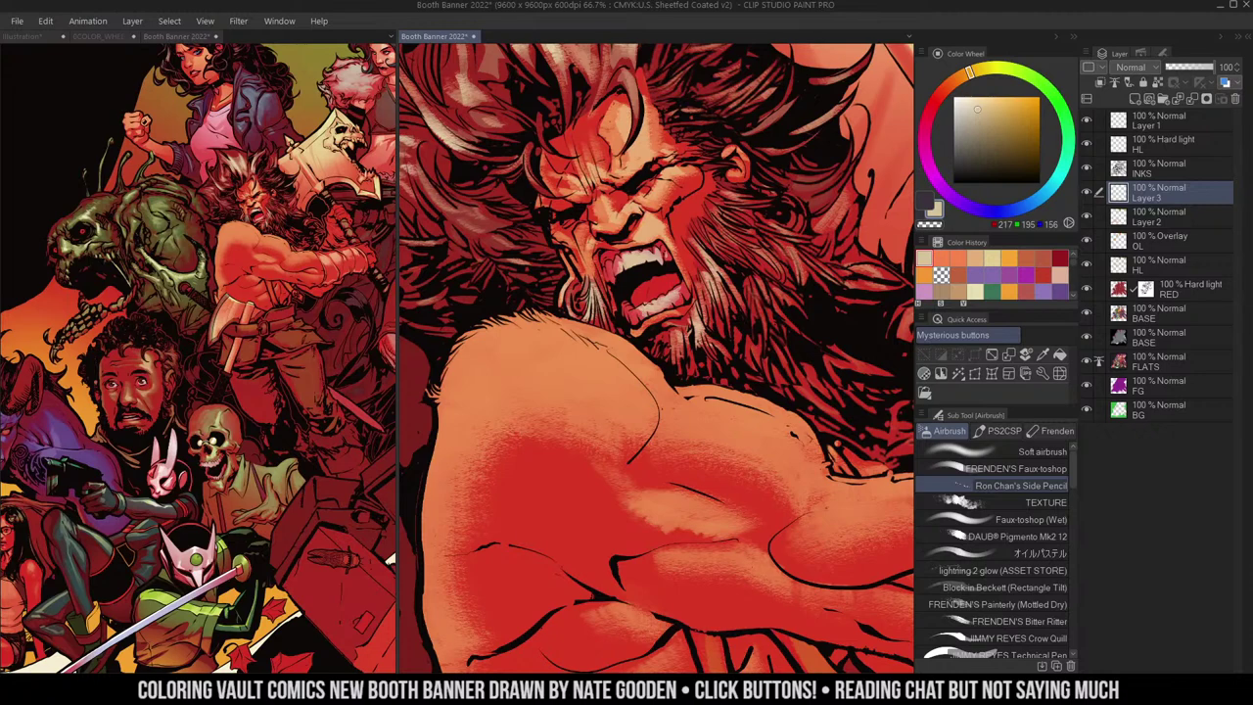
# - Clean up the inside of the mouth with transparent colour and brush a sampled reddish brown onto the hair behind the ear
pyautogui.press('c')
pyautogui.moveTo(646, 297); pyautogui.dragTo(656, 302)
pyautogui.keyDown('alt'); pyautogui.click(654, 291); pyautogui.keyUp('alt')
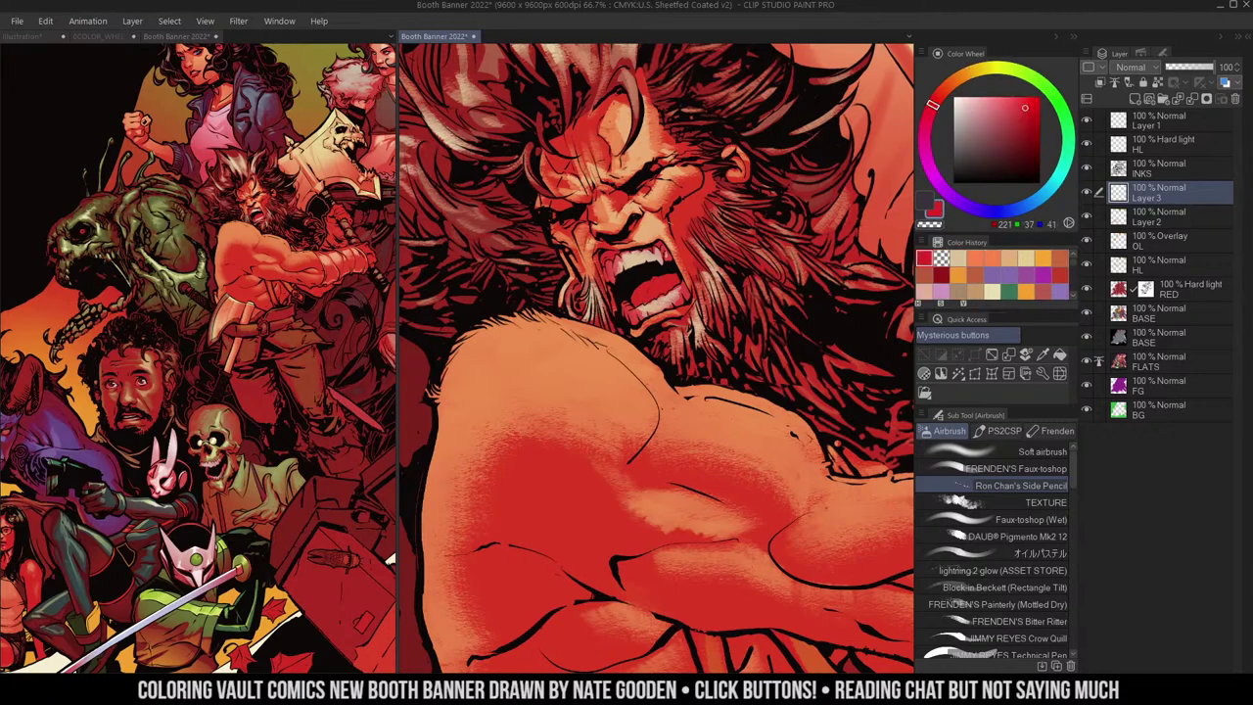
pyautogui.keyDown('alt'); pyautogui.click(811, 184); pyautogui.keyUp('alt')
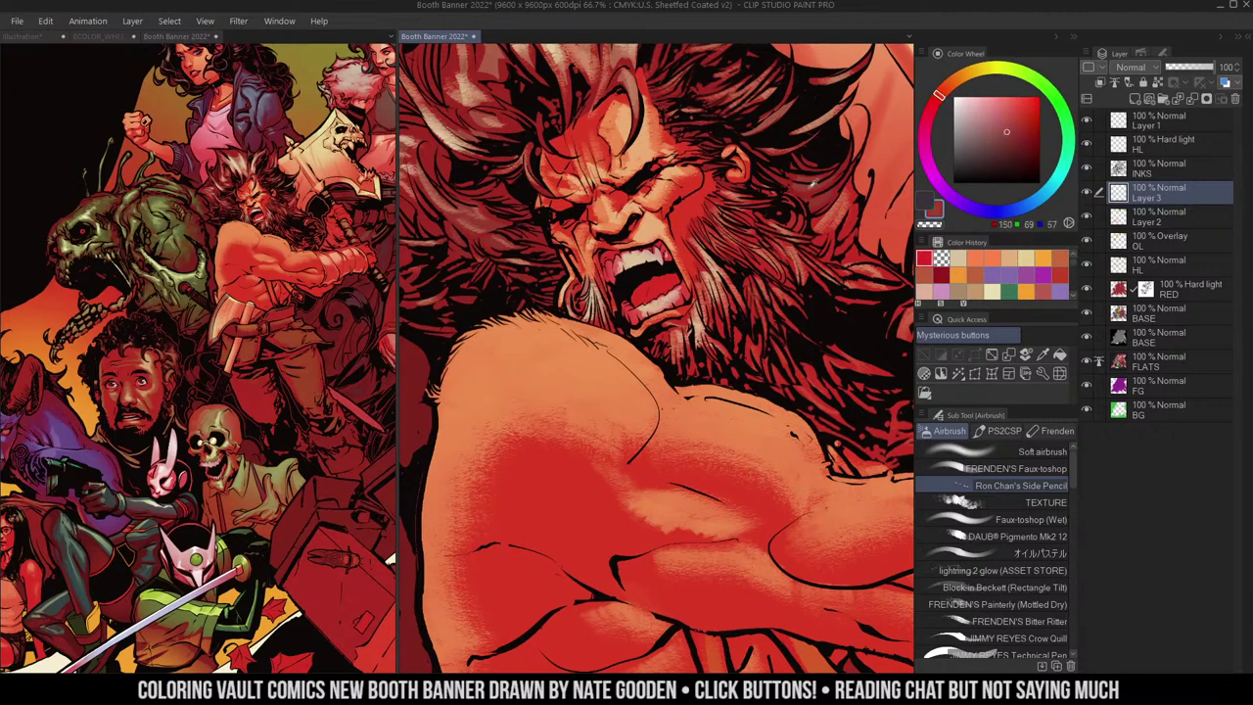
pyautogui.moveTo(808, 182); pyautogui.dragTo(820, 187)
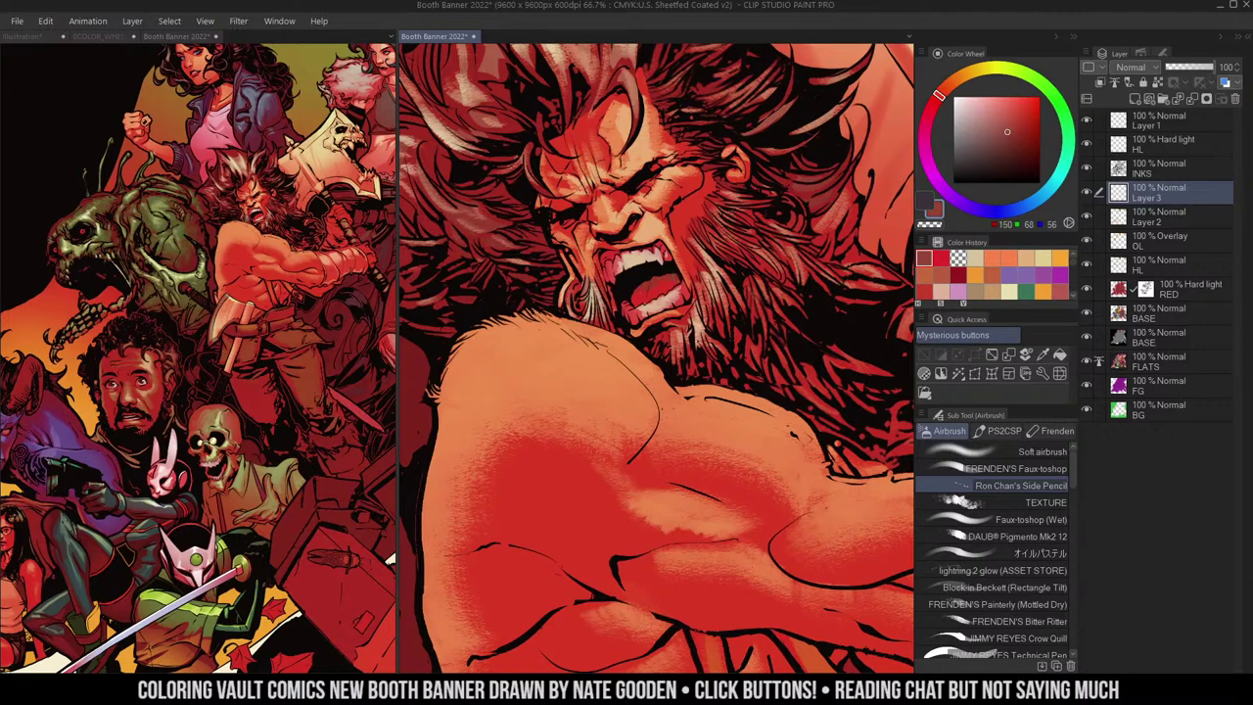
# - Try erasing a spot at the barbarian's mouth and undo it
pyautogui.press('alt')
pyautogui.press('e')
pyautogui.click(663, 245)
pyautogui.hotkey('ctrl', 'z')
# - Sample the face's light peach and brush rim highlights along the tops of the barbarian's shoulder, upper arm and forearm
pyautogui.keyDown('alt'); pyautogui.click(678, 174); pyautogui.keyUp('alt')
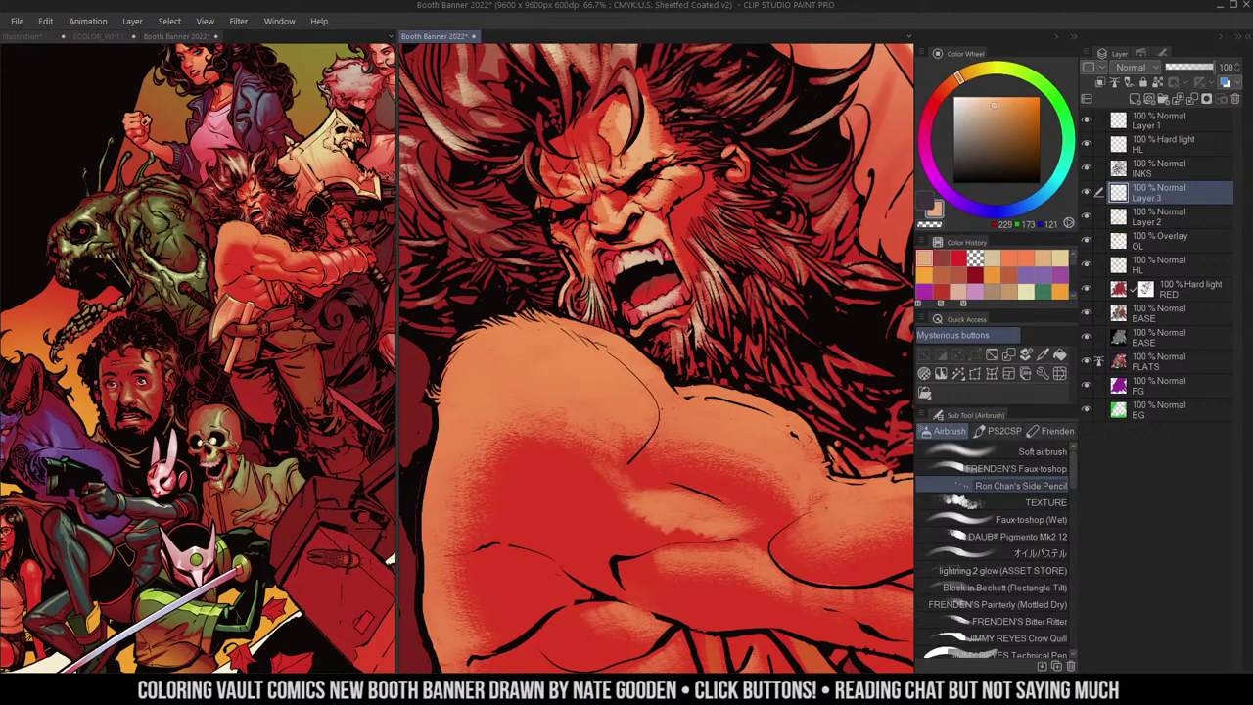
pyautogui.hotkey('ctrl', '-')
pyautogui.hotkey('ctrl', '-')
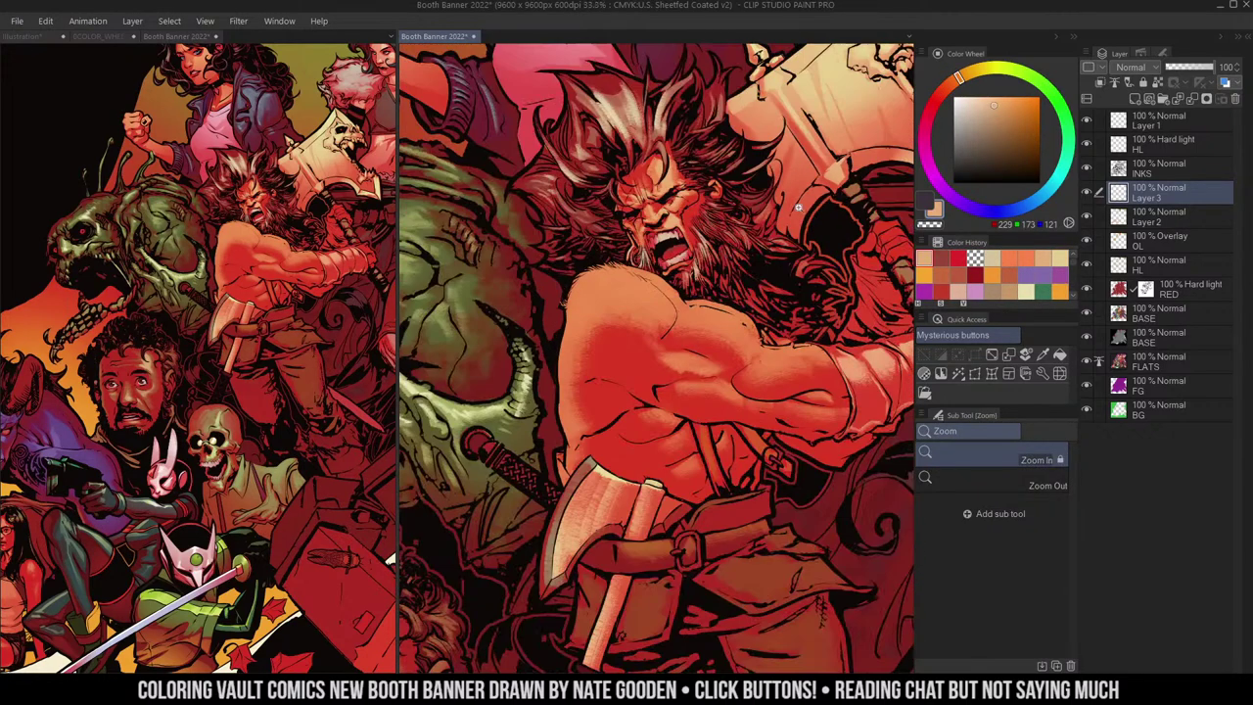
pyautogui.hotkey('ctrl', '+')
pyautogui.moveTo(615, 258)
pyautogui.mouseDown()
pyautogui.moveTo(695, 320)
pyautogui.moveTo(738, 311)
pyautogui.mouseUp()
pyautogui.moveTo(732, 312); pyautogui.dragTo(813, 353)
pyautogui.moveTo(829, 368); pyautogui.dragTo(787, 339)
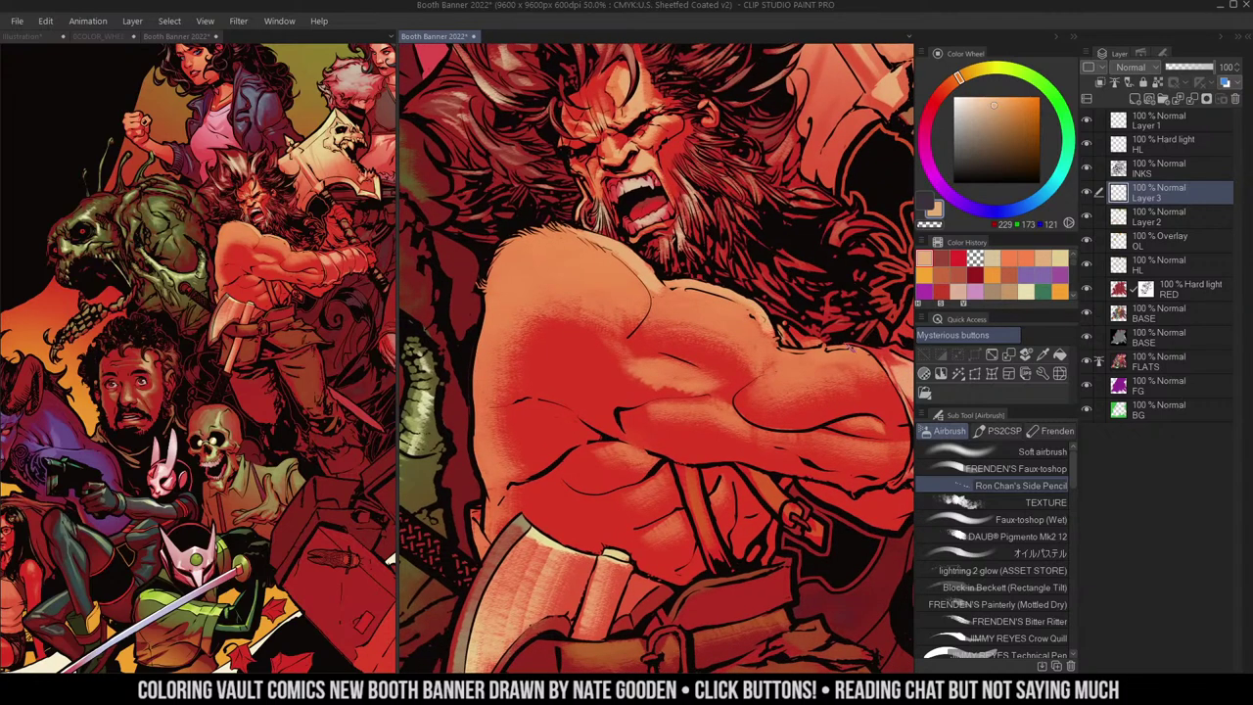
pyautogui.moveTo(548, 249)
pyautogui.mouseDown()
pyautogui.moveTo(591, 250)
pyautogui.moveTo(555, 271)
pyautogui.moveTo(552, 253)
pyautogui.moveTo(521, 282)
pyautogui.moveTo(596, 258)
pyautogui.mouseUp()
pyautogui.moveTo(516, 267)
pyautogui.mouseDown()
pyautogui.moveTo(591, 267)
pyautogui.moveTo(528, 291)
pyautogui.moveTo(616, 278)
pyautogui.moveTo(605, 261)
pyautogui.moveTo(626, 275)
pyautogui.moveTo(625, 292)
pyautogui.mouseUp()
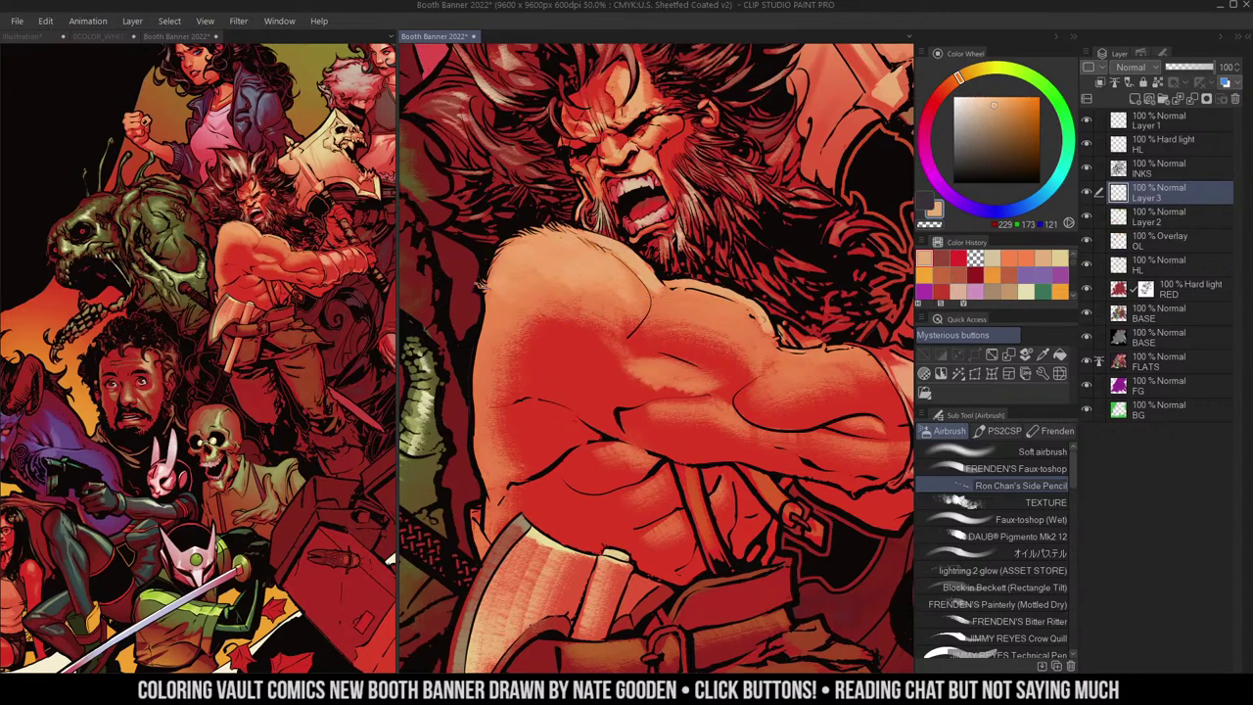
# - Auto-select part of the barbarian, sample the belt's orange-brown, and brush it beside the top of the axe head
pyautogui.press('w')
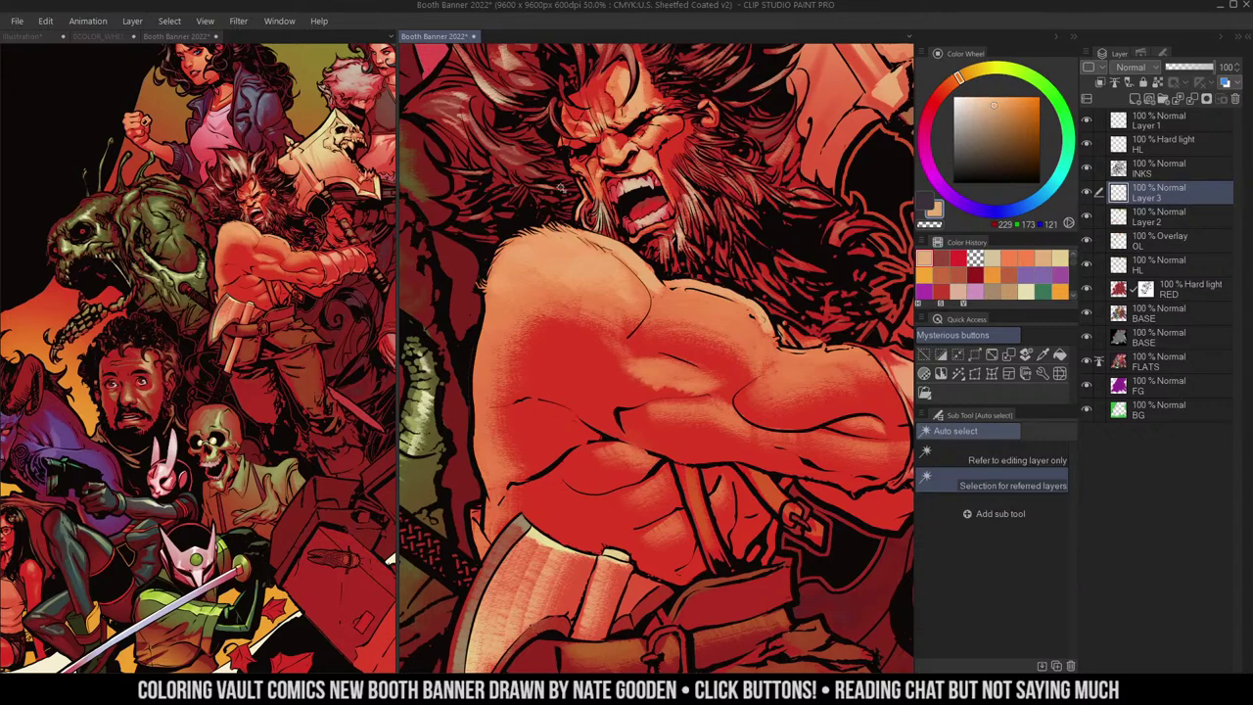
pyautogui.press('b')
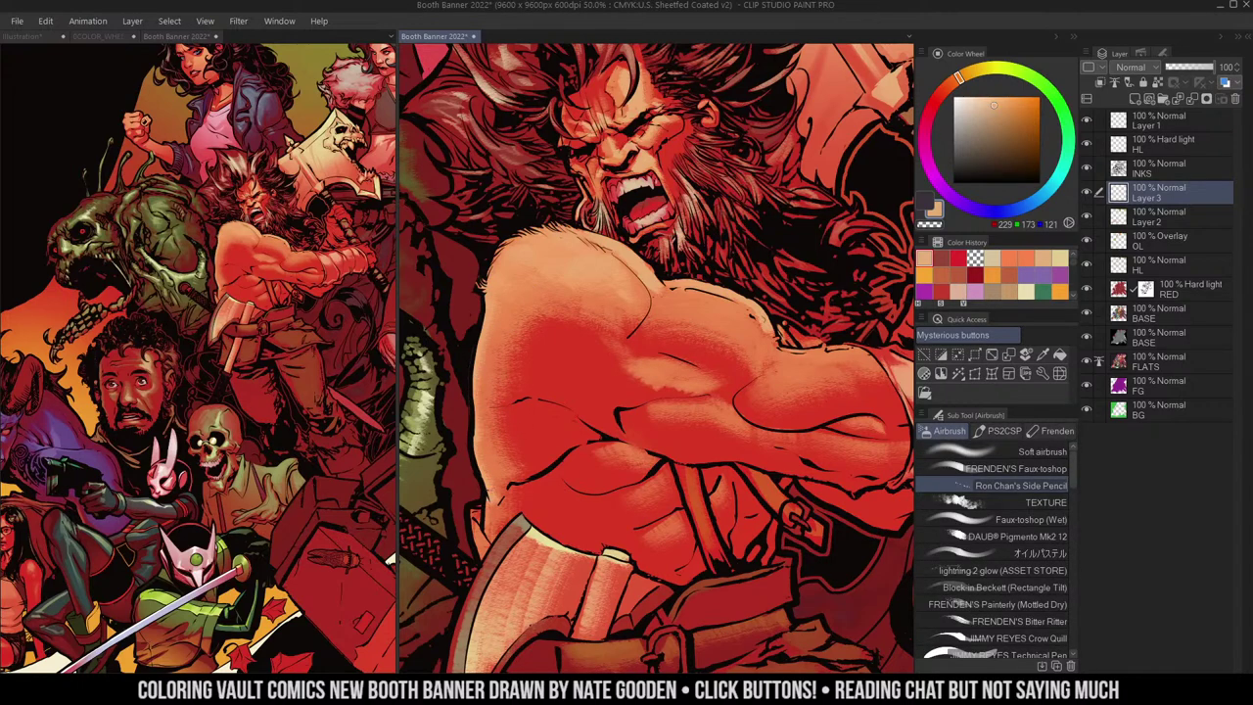
pyautogui.moveTo(572, 433); pyautogui.dragTo(578, 285)
pyautogui.keyDown('alt'); pyautogui.click(577, 285); pyautogui.keyUp('alt')
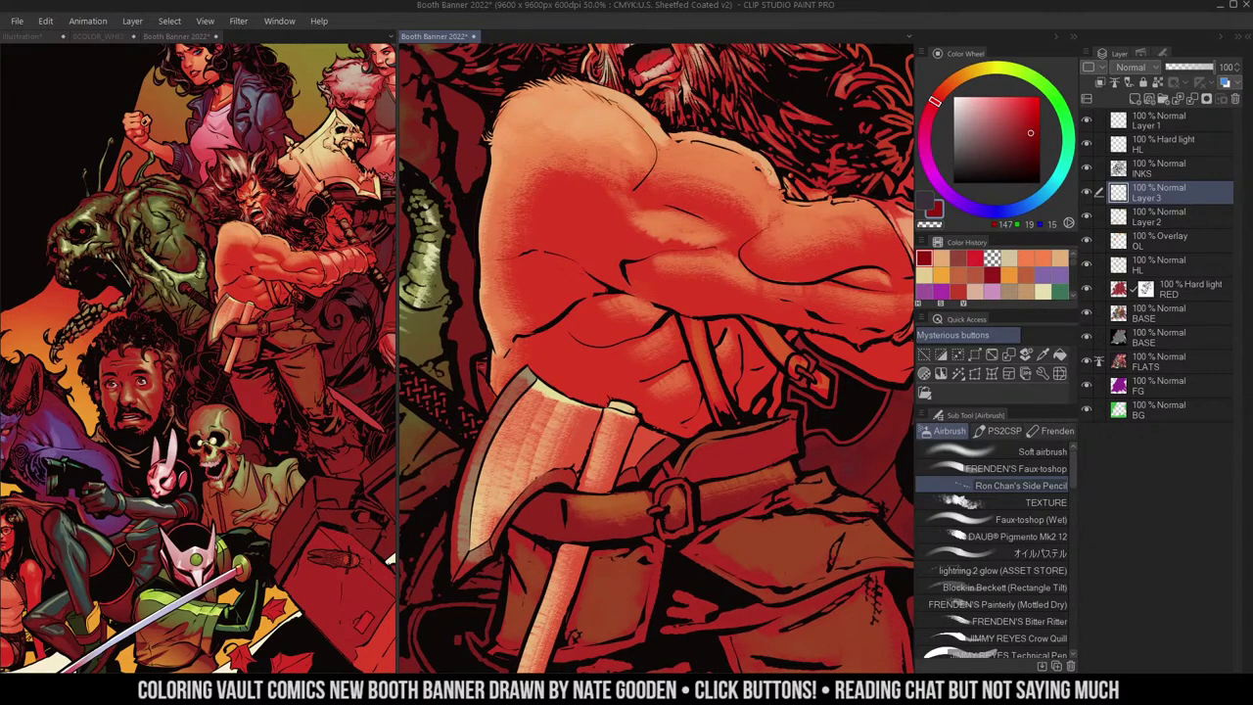
pyautogui.keyDown('alt'); pyautogui.click(604, 508); pyautogui.keyUp('alt')
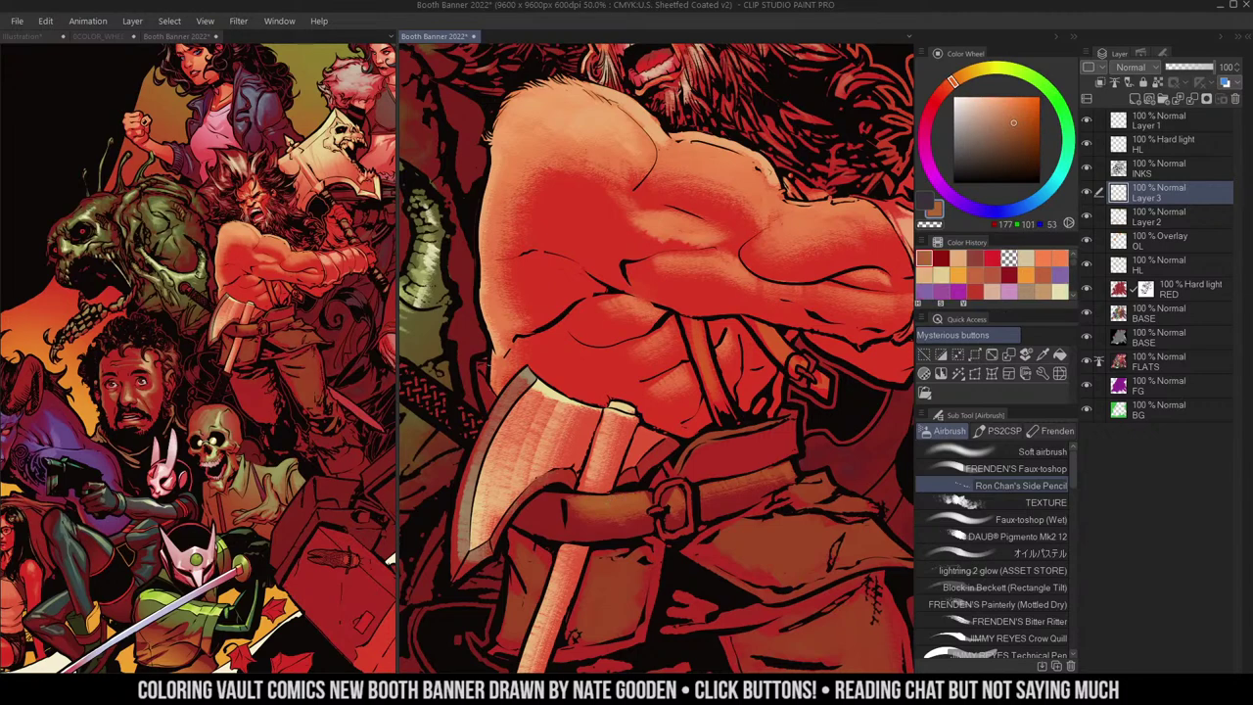
pyautogui.moveTo(492, 378); pyautogui.dragTo(485, 400)
# - Touch up the shoulder highlight with sampled peach and soften its lower edge using transparent colour and the skin's bright red
pyautogui.hotkey('ctrl', 'space')
pyautogui.moveTo(578, 304)
pyautogui.mouseDown()
pyautogui.moveTo(689, 251)
pyautogui.moveTo(620, 326)
pyautogui.moveTo(685, 228)
pyautogui.moveTo(678, 277)
pyautogui.moveTo(692, 251)
pyautogui.moveTo(625, 265)
pyautogui.mouseUp()
pyautogui.click(548, 267)
pyautogui.keyDown('alt'); pyautogui.click(572, 246); pyautogui.keyUp('alt')
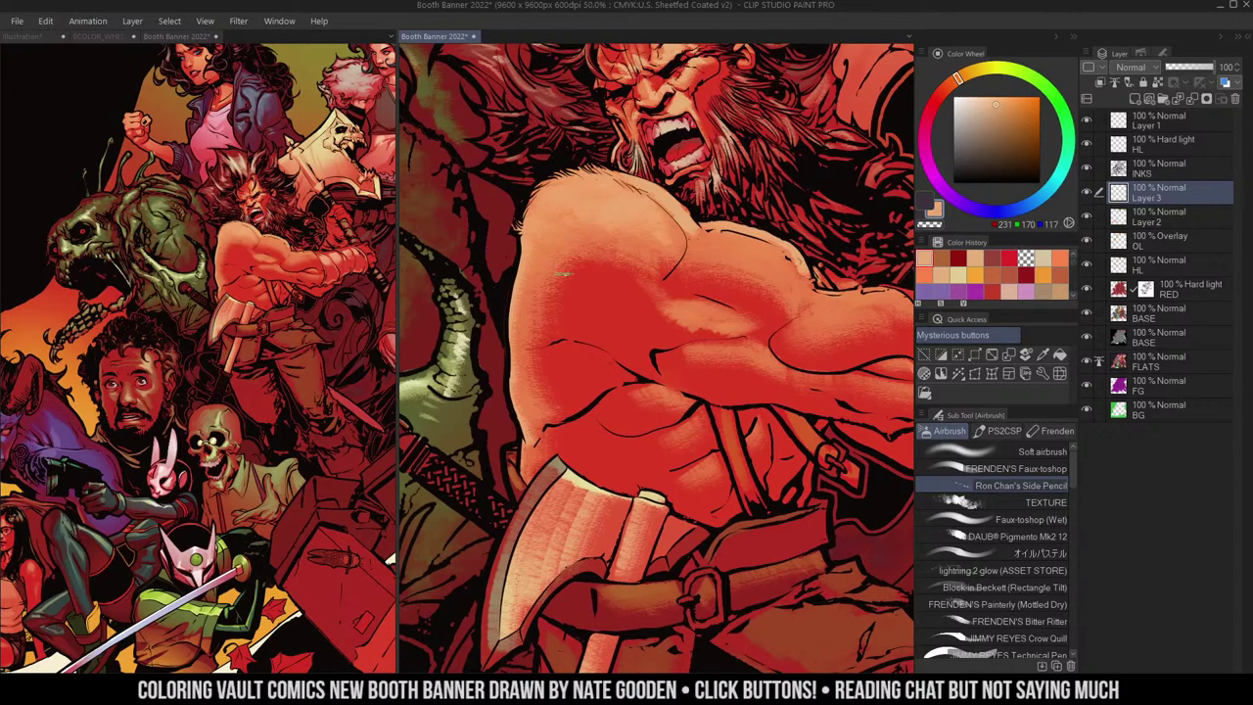
pyautogui.press('c')
pyautogui.moveTo(543, 282); pyautogui.dragTo(571, 299)
pyautogui.keyDown('alt'); pyautogui.click(572, 295); pyautogui.keyUp('alt')
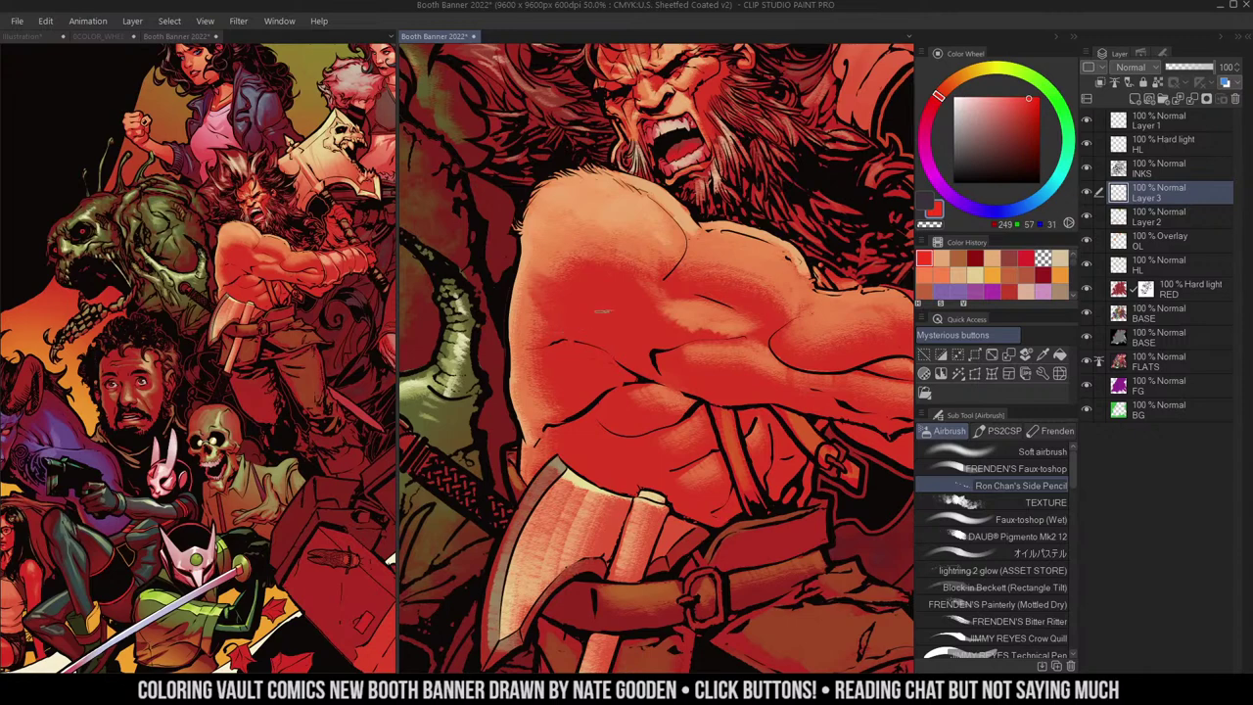
# - Blend the bright red and a sampled orange into the outer edge of the barbarian's upper arm and side
pyautogui.moveTo(646, 261); pyautogui.dragTo(642, 241)
pyautogui.press('m')
pyautogui.press('b')
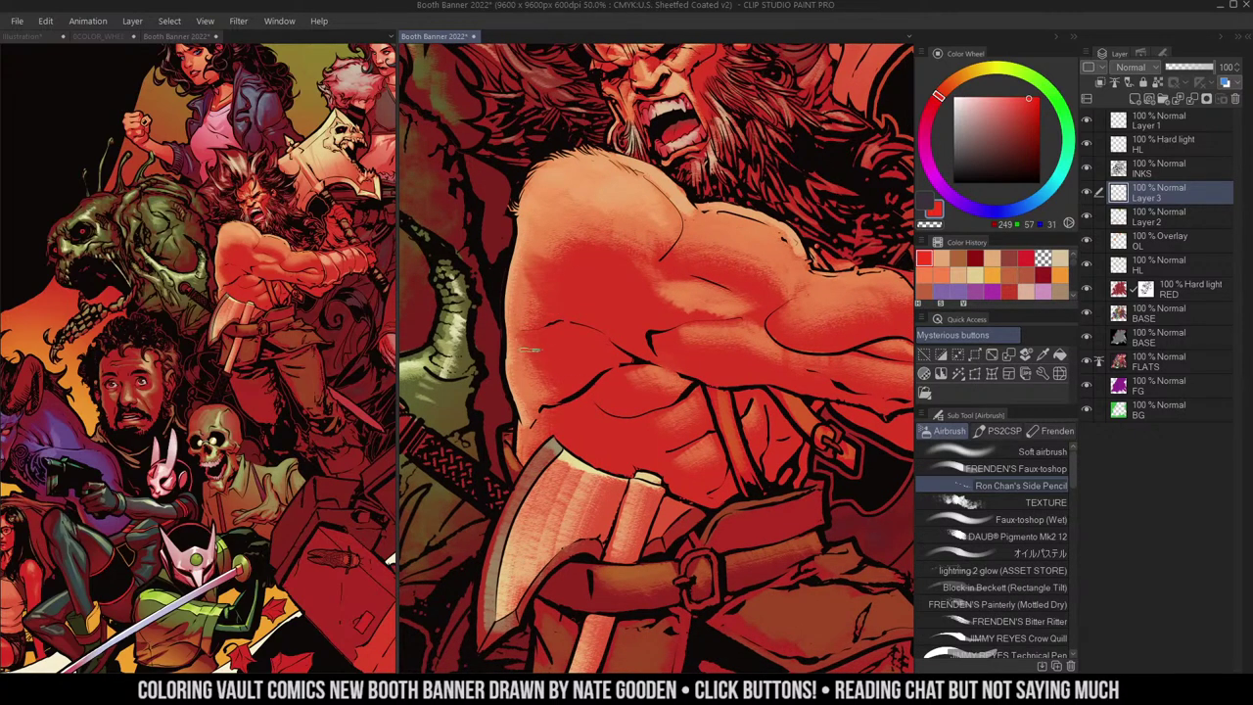
pyautogui.keyDown('alt'); pyautogui.click(534, 372); pyautogui.keyUp('alt')
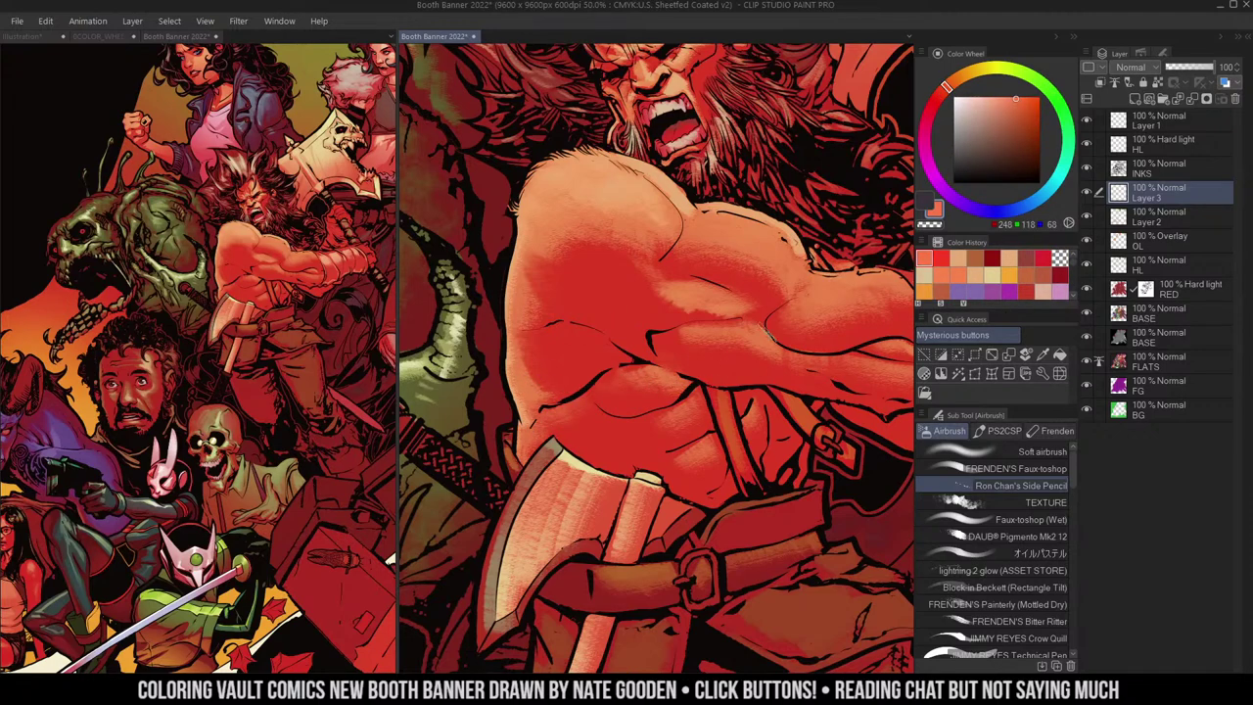
# - Sample the upper arm's peach highlight and brush it along the top of the forearm up to the wrist wrap
pyautogui.keyDown('alt'); pyautogui.click(742, 278); pyautogui.keyUp('alt')
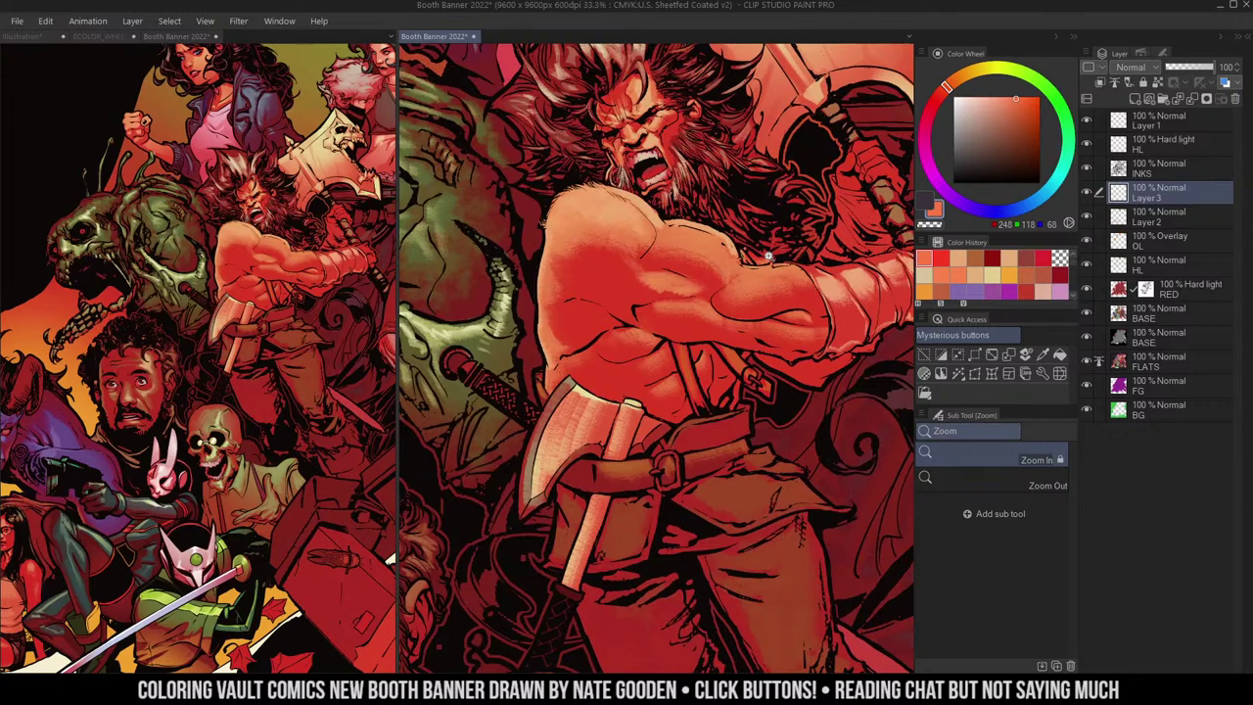
pyautogui.moveTo(769, 256); pyautogui.dragTo(688, 252)
pyautogui.click(678, 243)
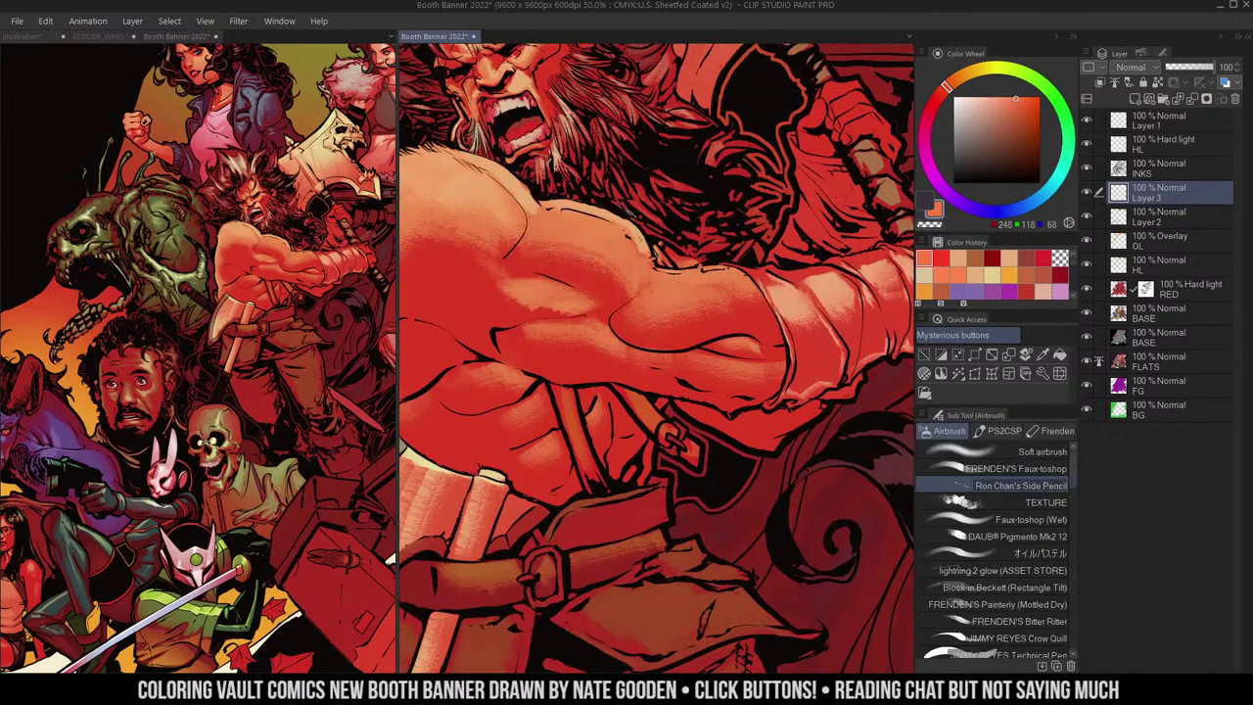
pyautogui.keyDown('alt'); pyautogui.click(621, 218); pyautogui.keyUp('alt')
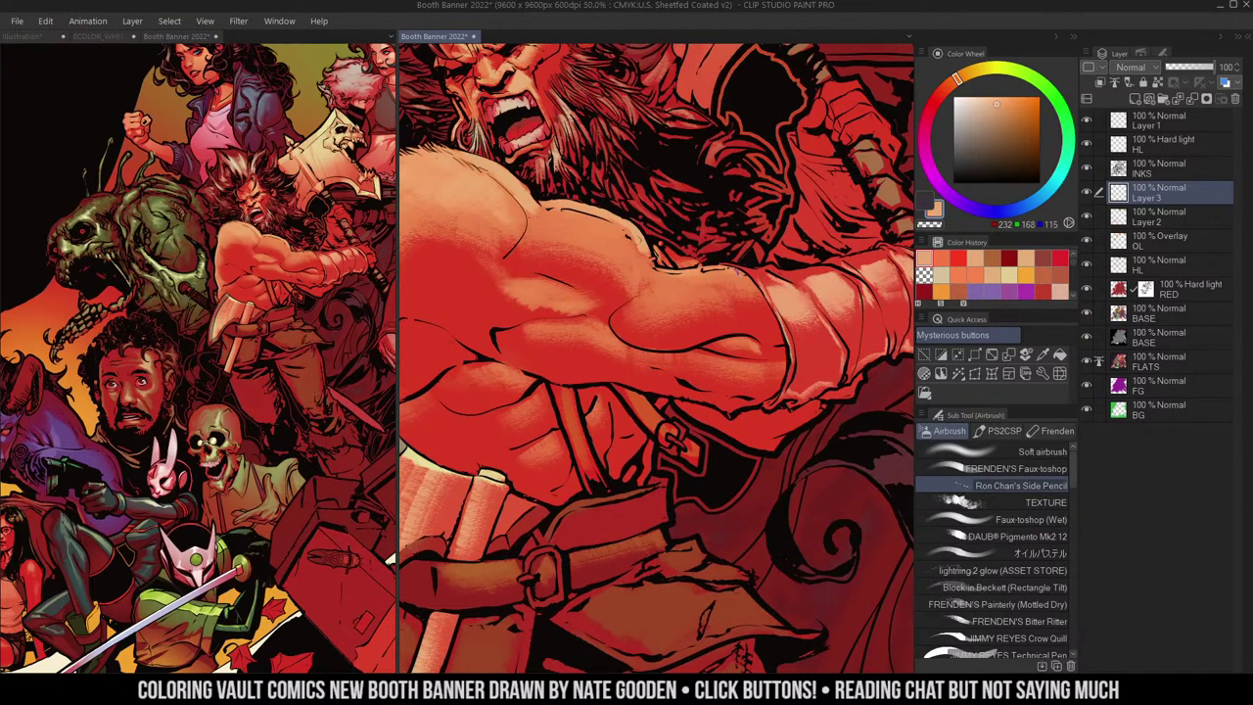
pyautogui.moveTo(656, 294); pyautogui.dragTo(742, 286)
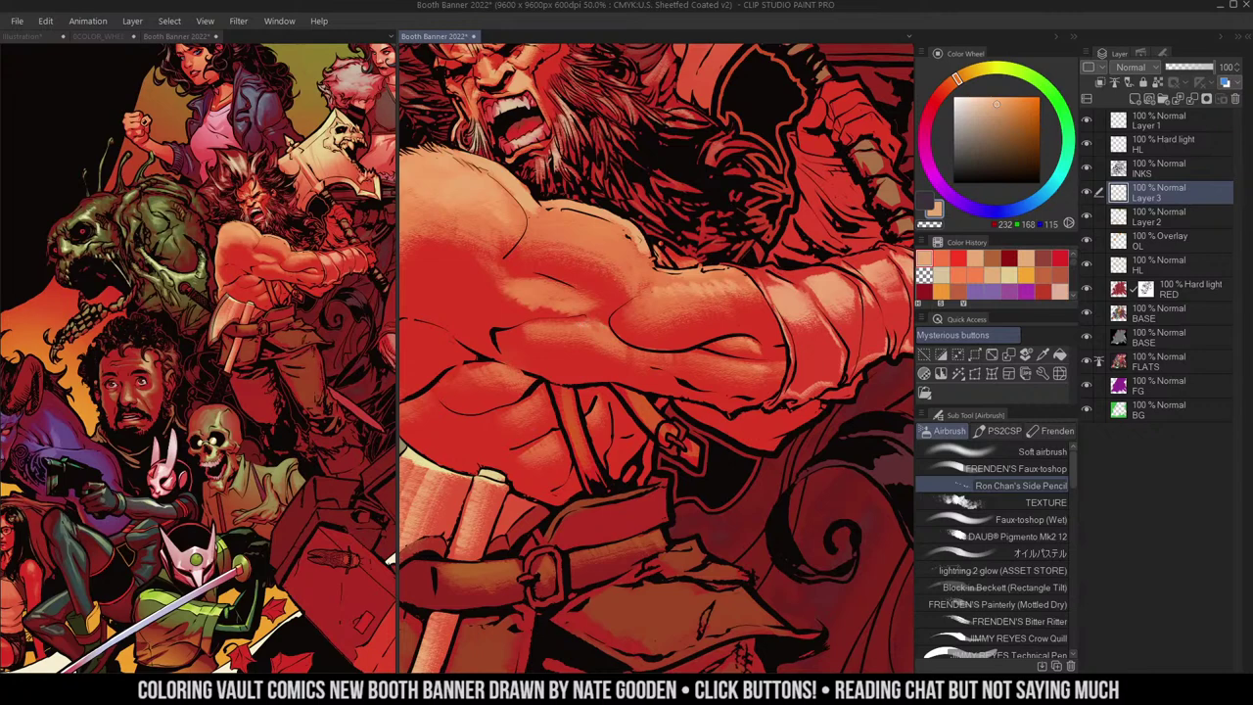
# - Brush a sampled dark red onto the barbarian's cheek beside the beard and pick up the arm's orange-red
pyautogui.hotkey('ctrl', 'space')
pyautogui.keyDown('alt'); pyautogui.click(632, 237); pyautogui.keyUp('alt')
pyautogui.moveTo(697, 183); pyautogui.dragTo(766, 186)
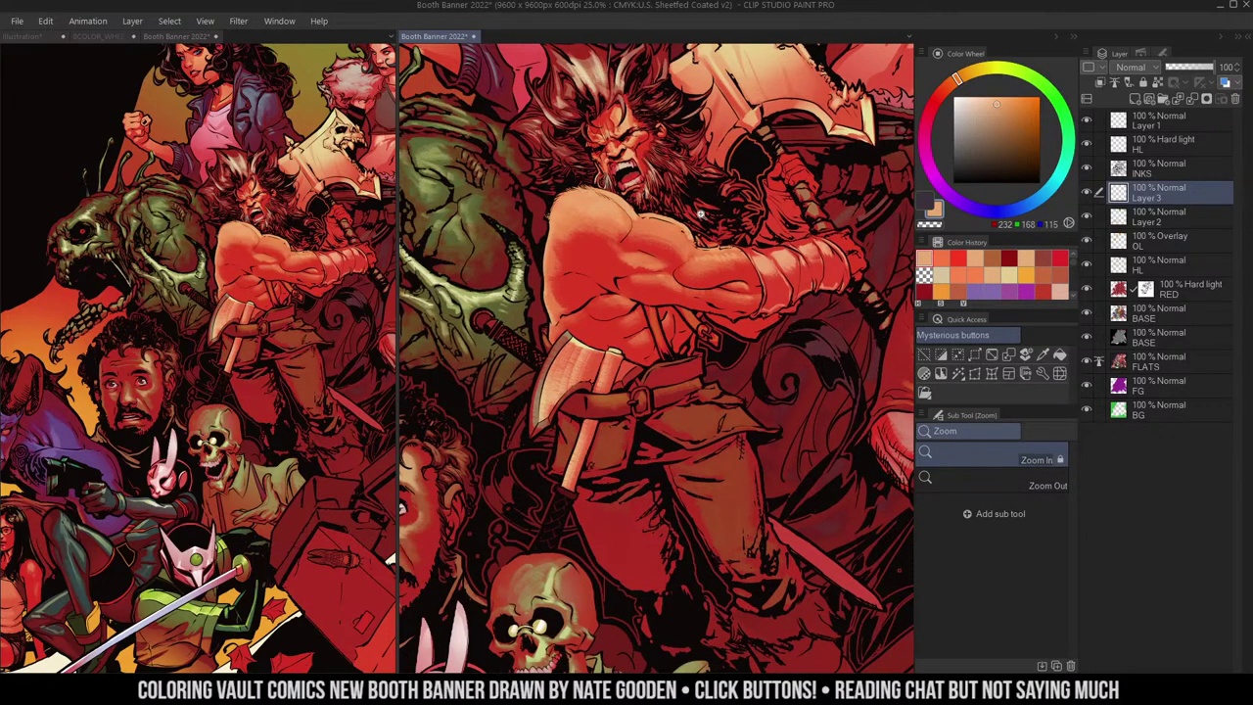
pyautogui.rightClick(788, 358)
pyautogui.click(649, 154)
pyautogui.moveTo(616, 77)
pyautogui.mouseDown()
pyautogui.moveTo(625, 206)
pyautogui.moveTo(565, 250)
pyautogui.mouseUp()
pyautogui.click(629, 193)
pyautogui.press('b')
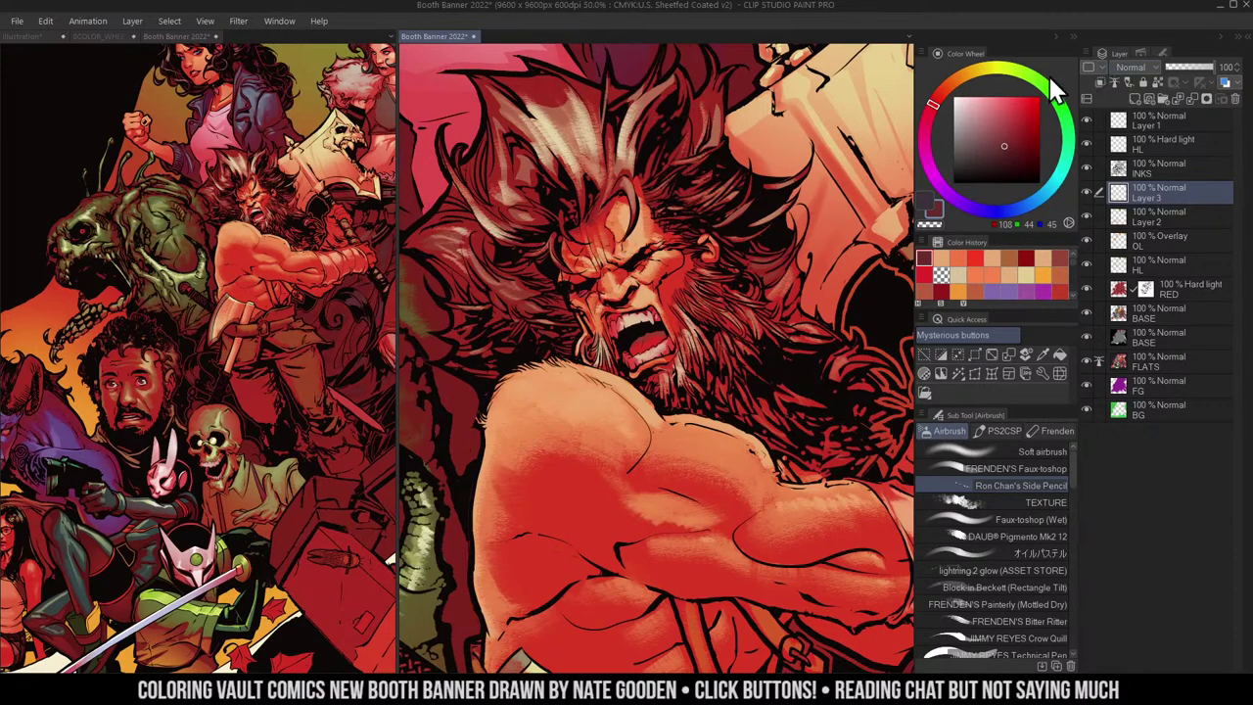
pyautogui.keyDown('alt'); pyautogui.click(701, 110); pyautogui.keyUp('alt')
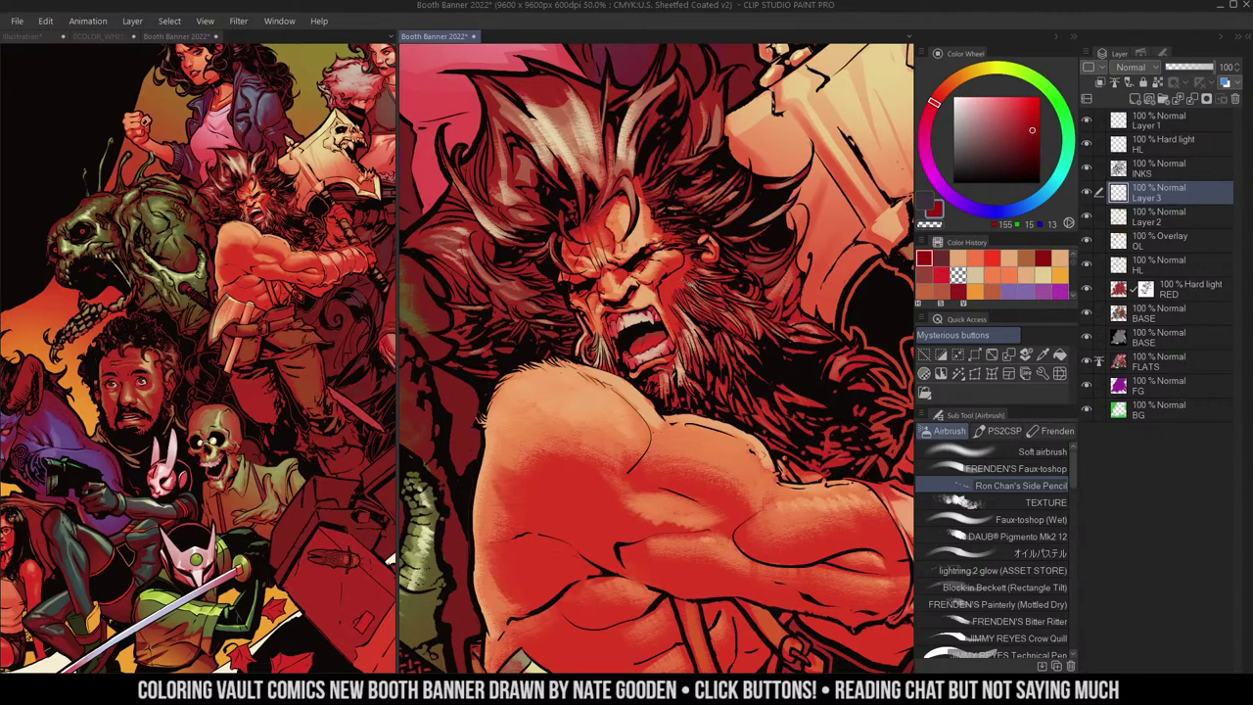
pyautogui.moveTo(662, 286); pyautogui.dragTo(682, 273)
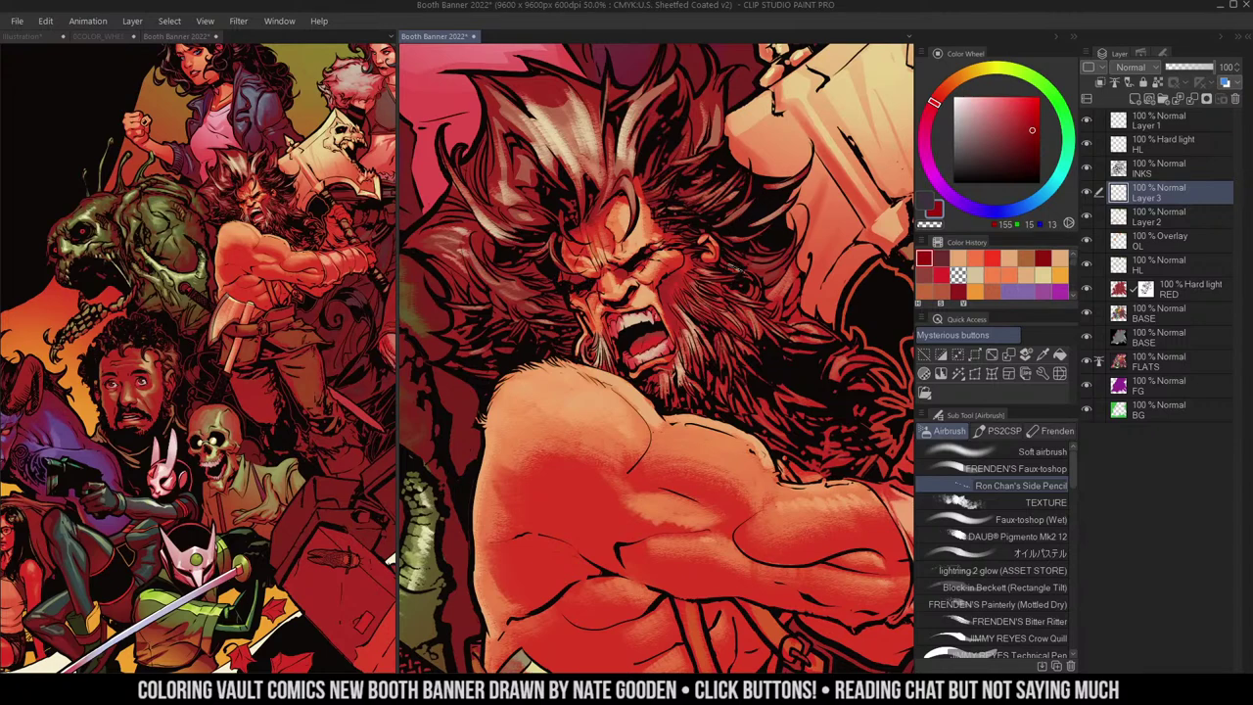
pyautogui.keyDown('alt'); pyautogui.click(702, 450); pyautogui.keyUp('alt')
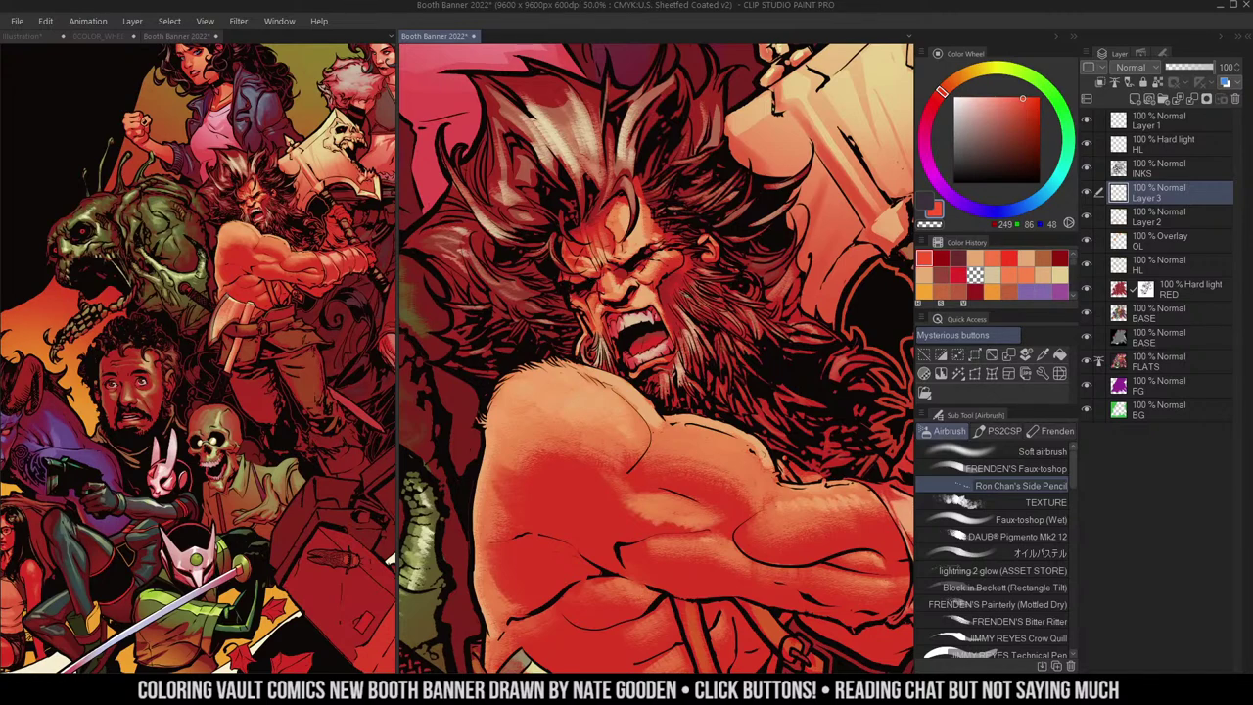
pyautogui.hotkey('ctrl', 'space')
pyautogui.keyDown('alt'); pyautogui.click(673, 282); pyautogui.keyUp('alt')
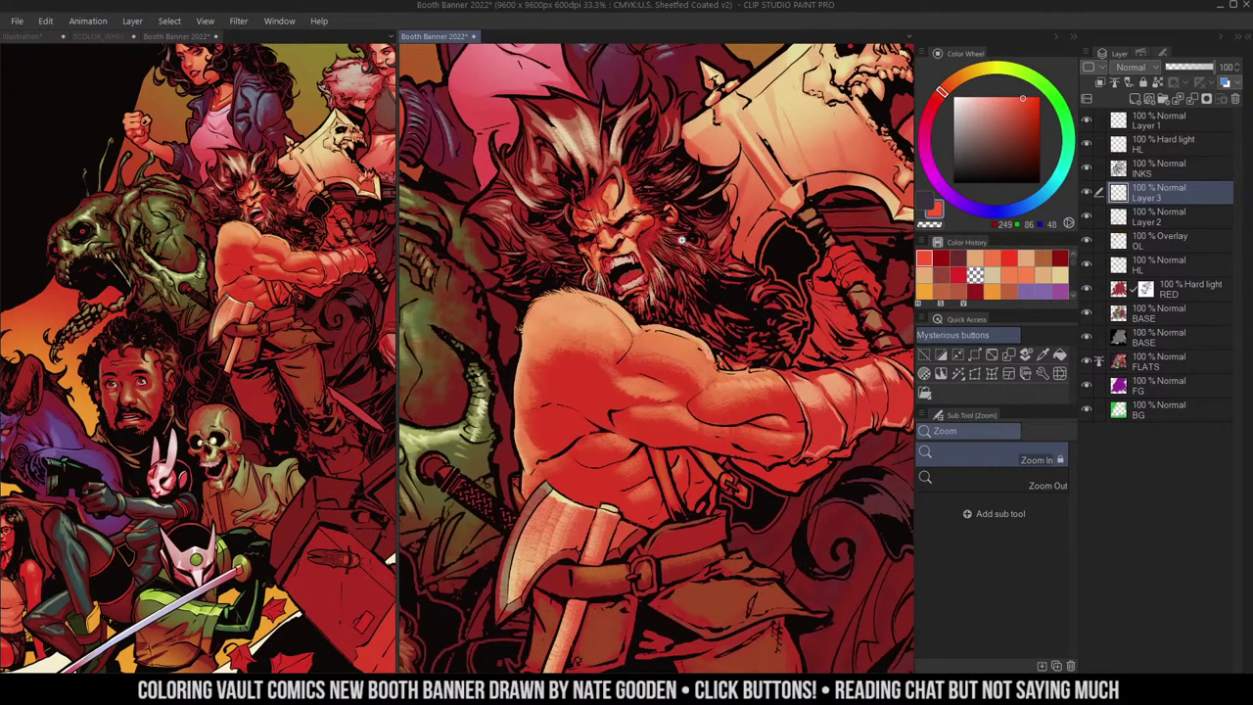
# - Sample the barbarian's tan hair highlight and brush lighter strands through his hair around the forehead and temple
pyautogui.moveTo(225, 343); pyautogui.dragTo(333, 247)
pyautogui.moveTo(356, 346); pyautogui.dragTo(333, 348)
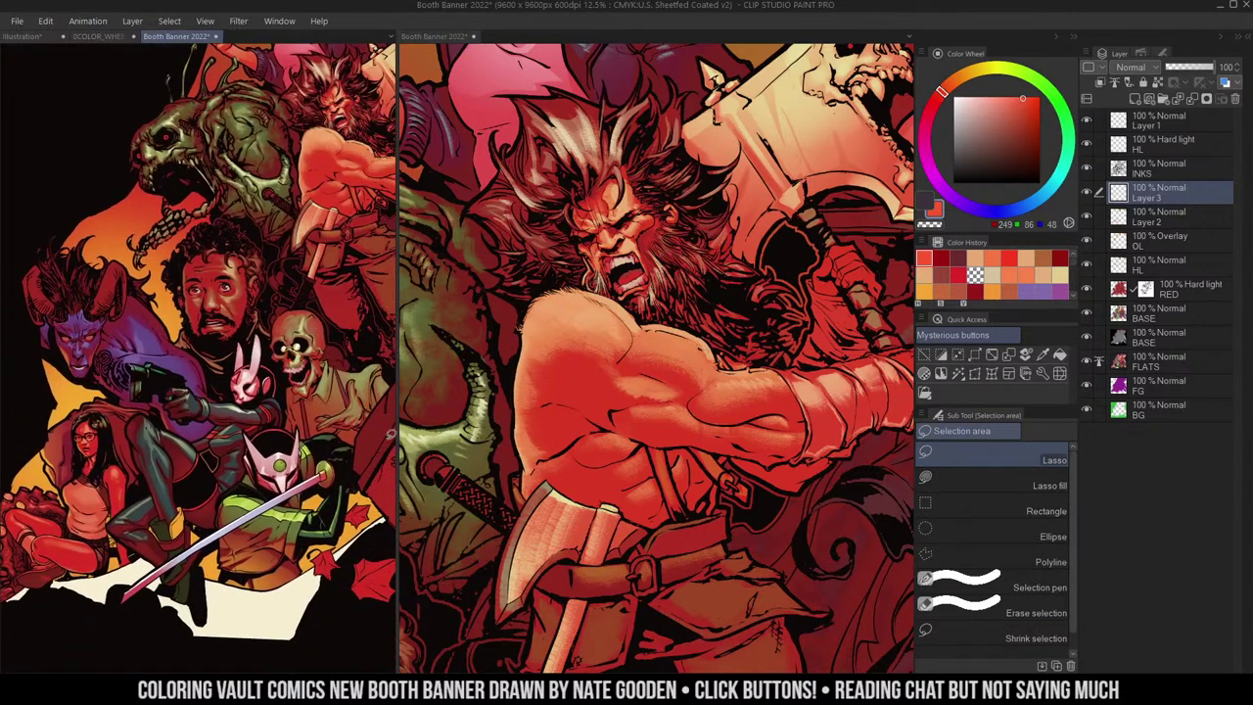
pyautogui.hotkey('ctrl', 'space')
pyautogui.moveTo(642, 188); pyautogui.dragTo(699, 216)
pyautogui.click(699, 215)
pyautogui.keyDown('alt'); pyautogui.click(609, 147); pyautogui.keyUp('alt')
pyautogui.press('b')
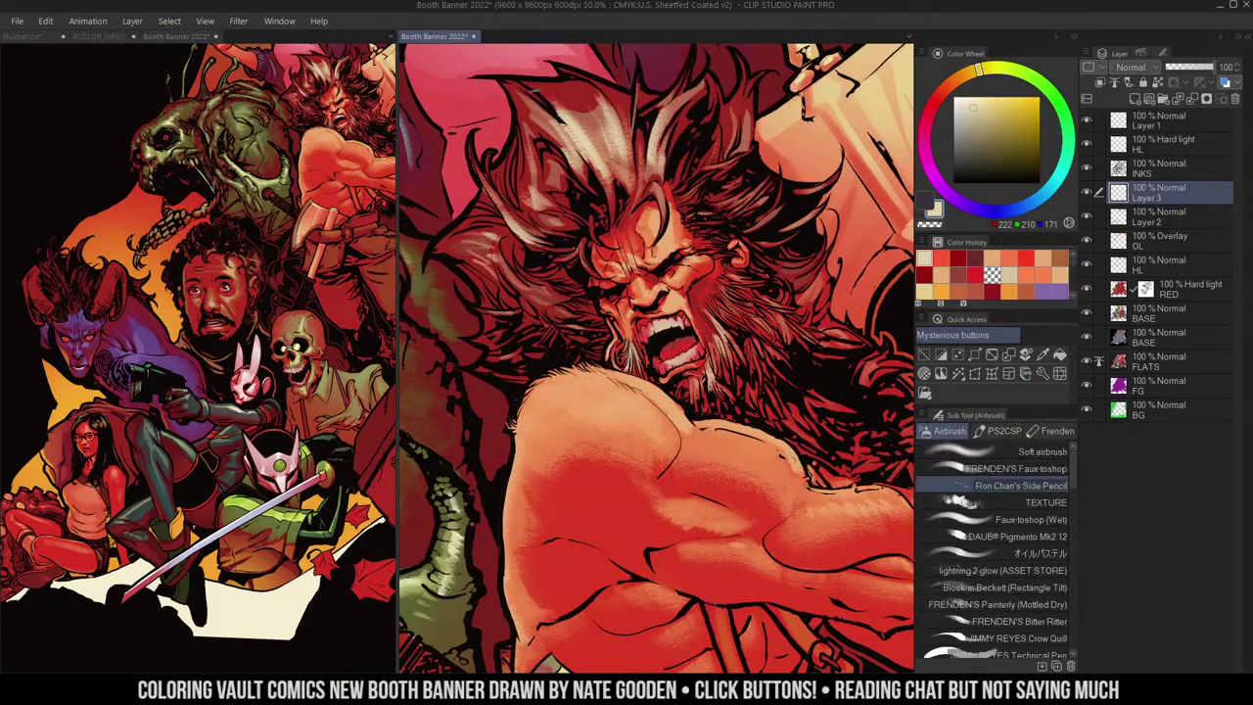
pyautogui.hotkey('ctrl', 'd')
pyautogui.keyDown('alt'); pyautogui.click(674, 223); pyautogui.keyUp('alt')
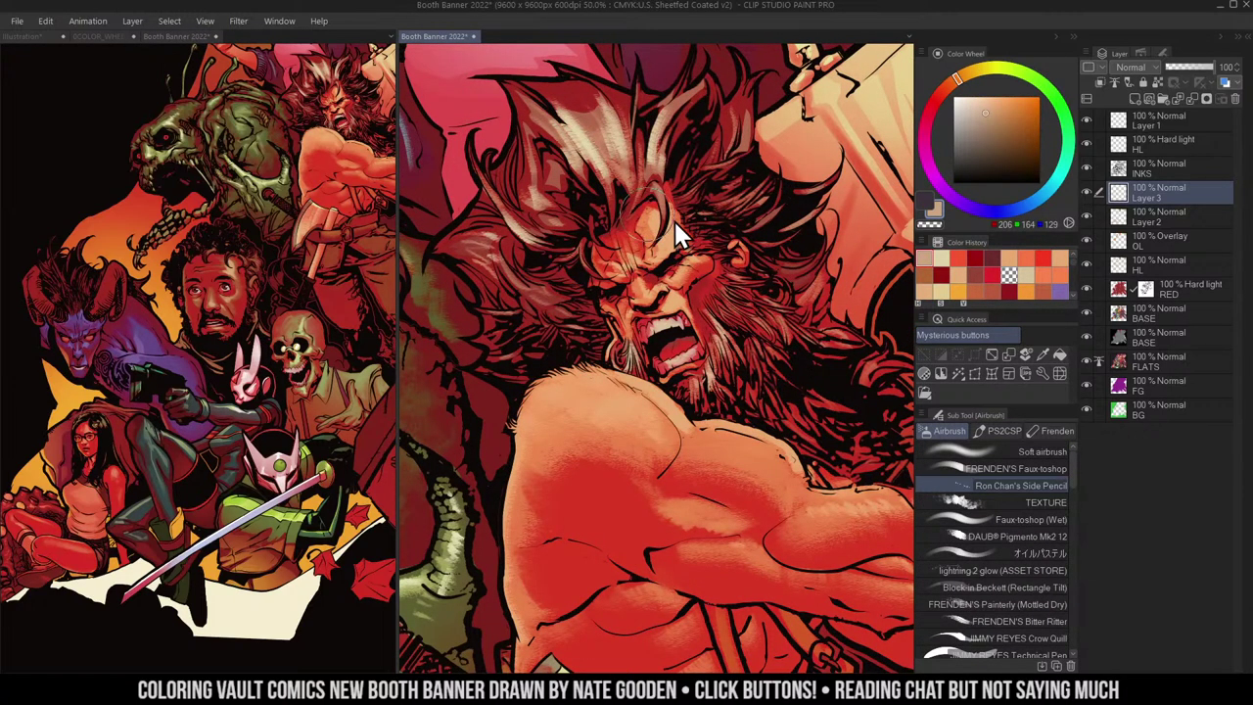
pyautogui.moveTo(540, 88)
pyautogui.mouseDown()
pyautogui.moveTo(577, 135)
pyautogui.moveTo(559, 209)
pyautogui.mouseUp()
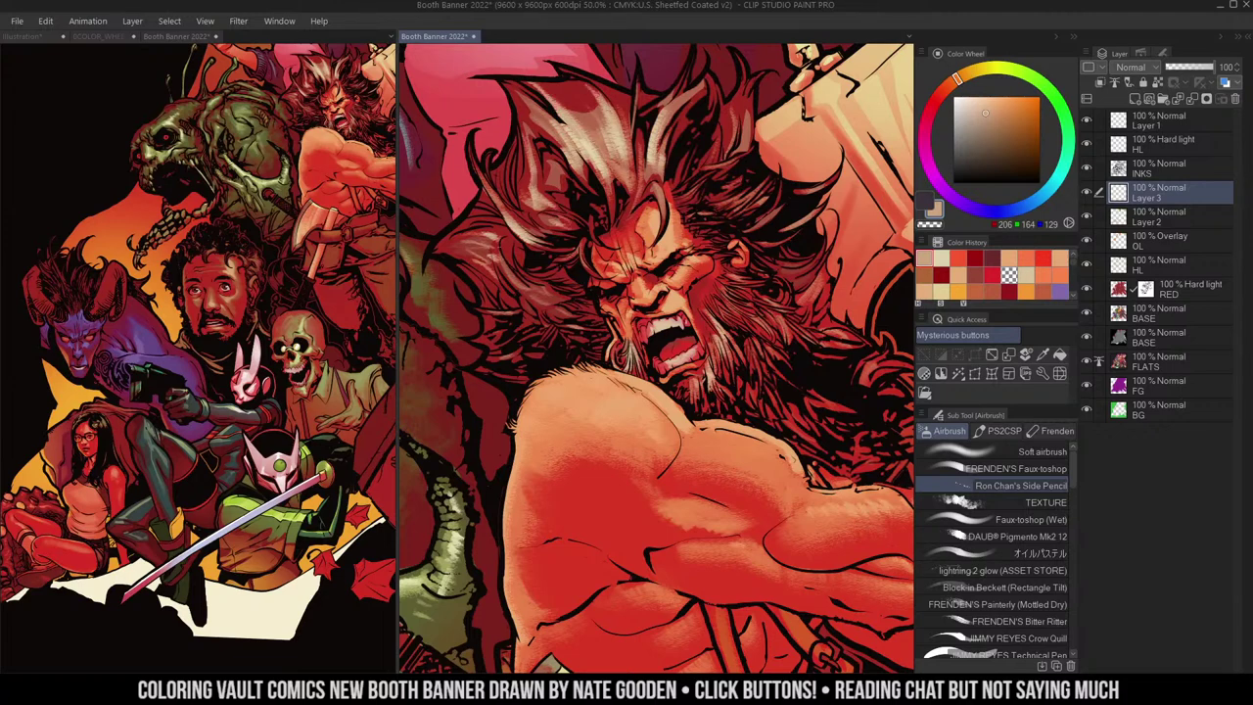
pyautogui.moveTo(531, 284); pyautogui.dragTo(556, 298)
pyautogui.moveTo(701, 84)
pyautogui.mouseDown()
pyautogui.moveTo(670, 114)
pyautogui.moveTo(685, 182)
pyautogui.mouseUp()
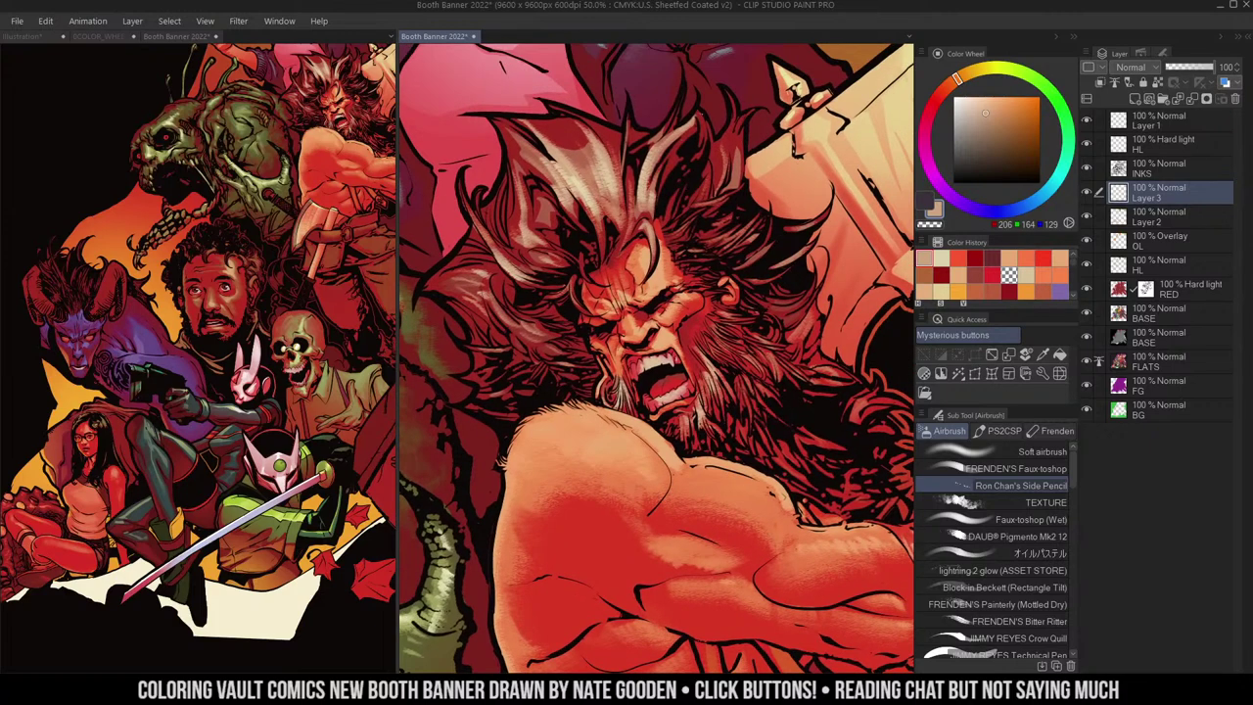
# - Sample the skin's bright red and brush it through the upper locks of the barbarian's hair
pyautogui.moveTo(609, 540); pyautogui.dragTo(588, 504)
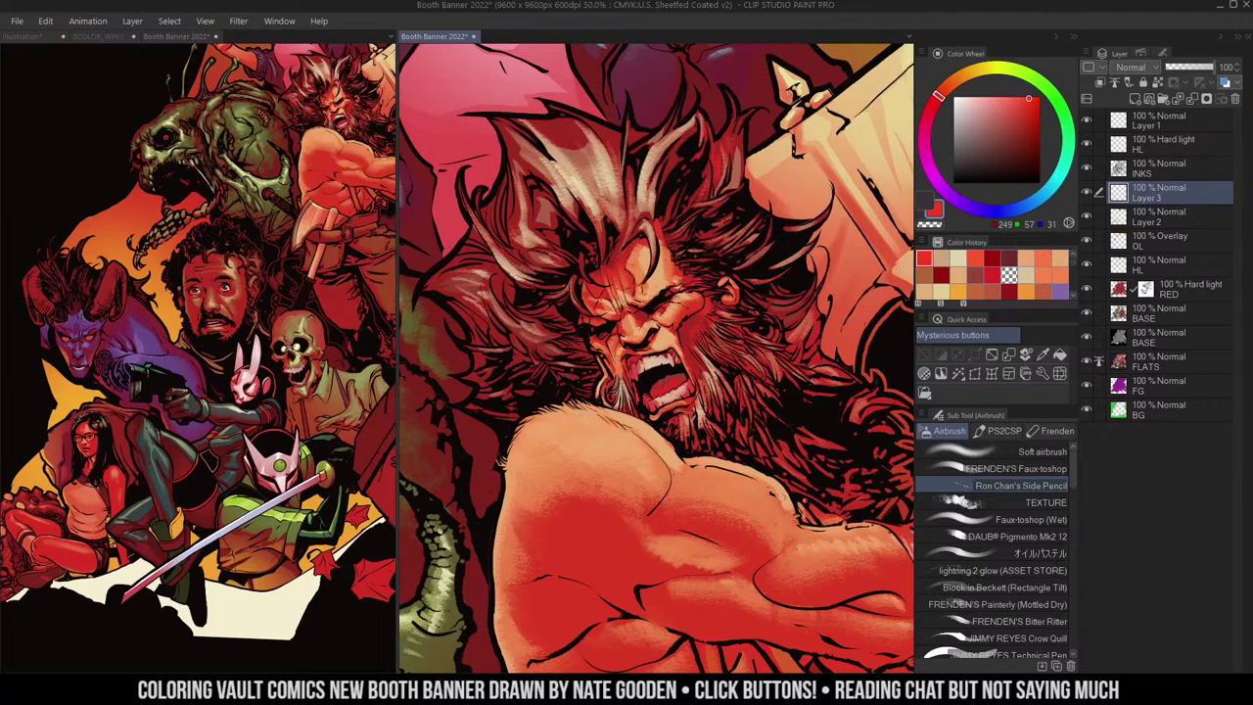
pyautogui.moveTo(534, 120)
pyautogui.mouseDown()
pyautogui.moveTo(571, 151)
pyautogui.moveTo(603, 168)
pyautogui.mouseUp()
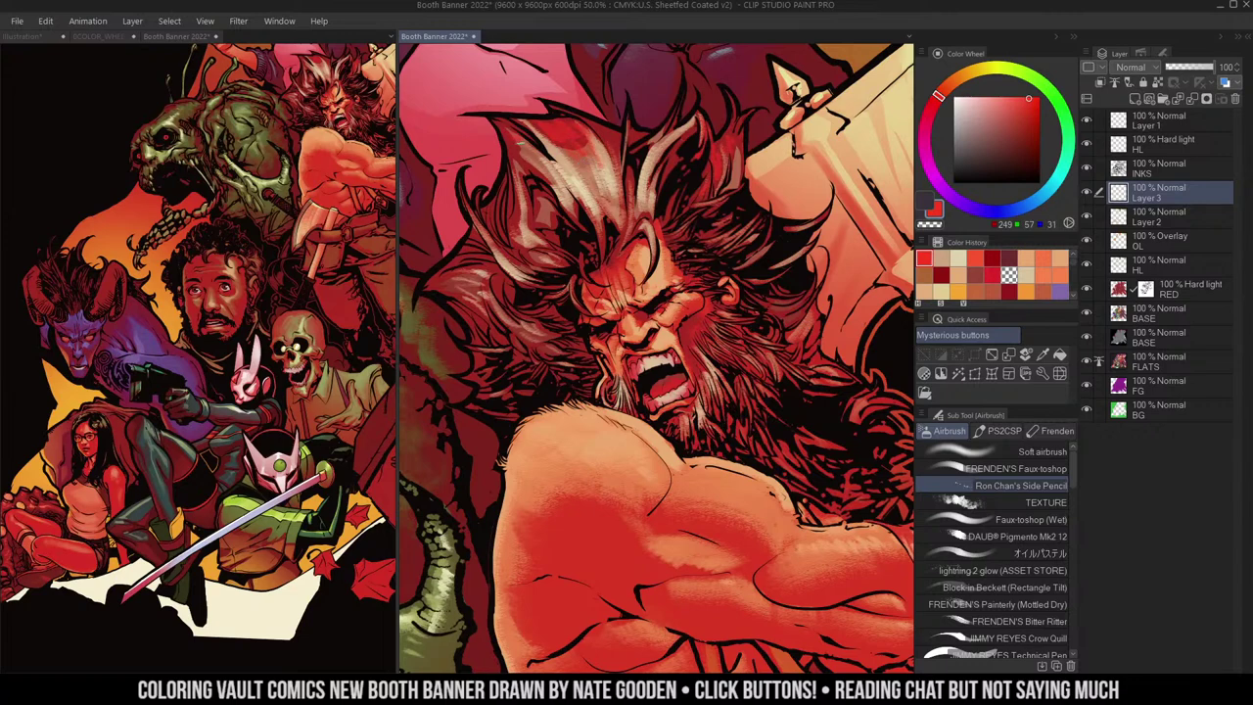
pyautogui.moveTo(513, 146); pyautogui.dragTo(535, 172)
pyautogui.moveTo(632, 426); pyautogui.dragTo(651, 385)
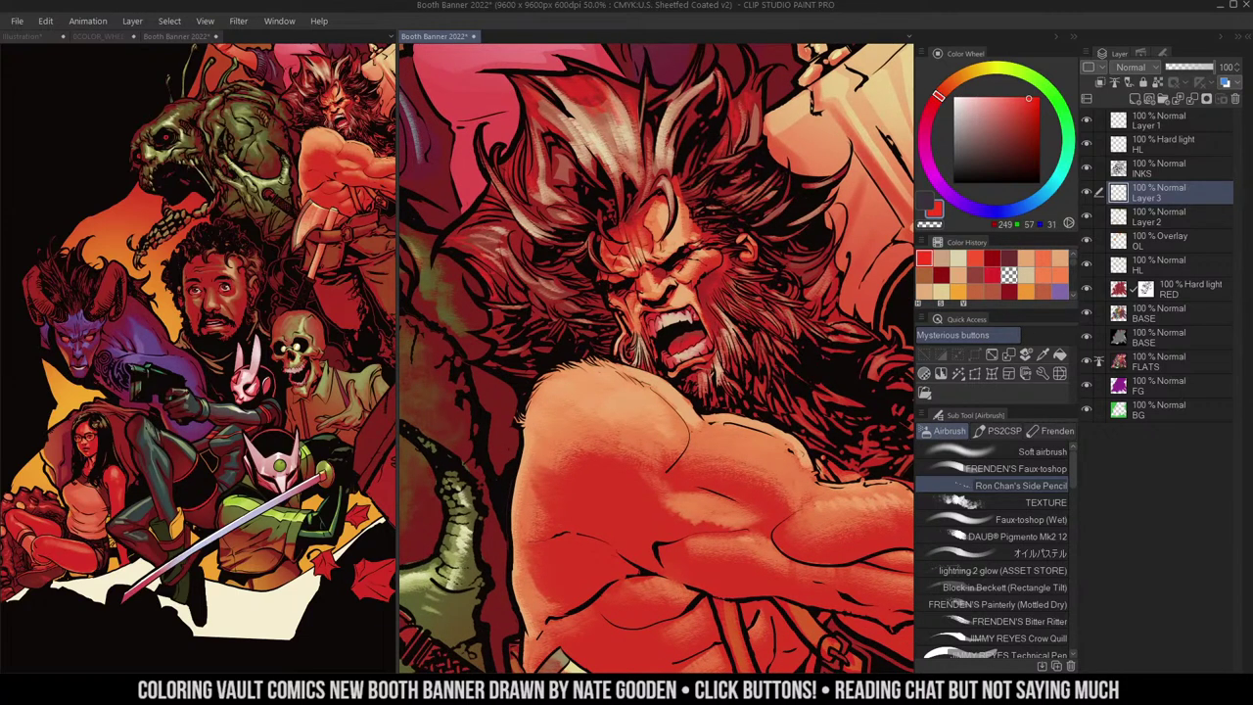
pyautogui.moveTo(574, 263); pyautogui.dragTo(642, 253)
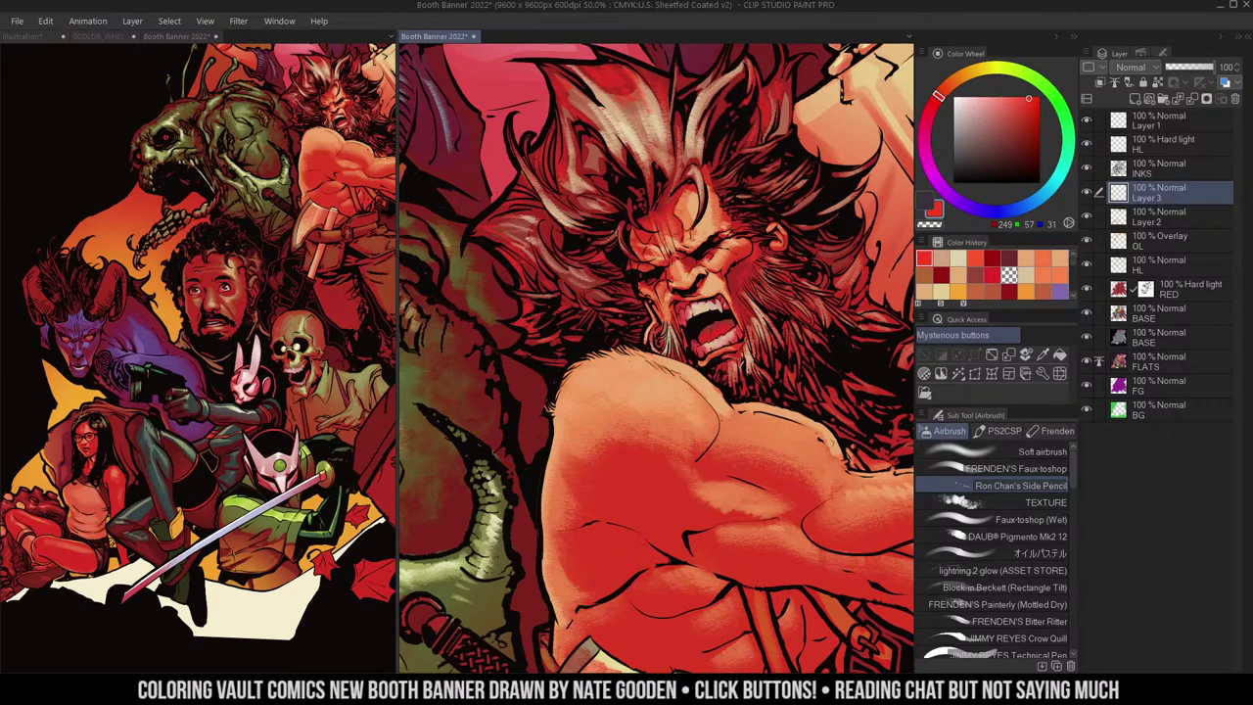
pyautogui.moveTo(722, 255); pyautogui.dragTo(611, 267)
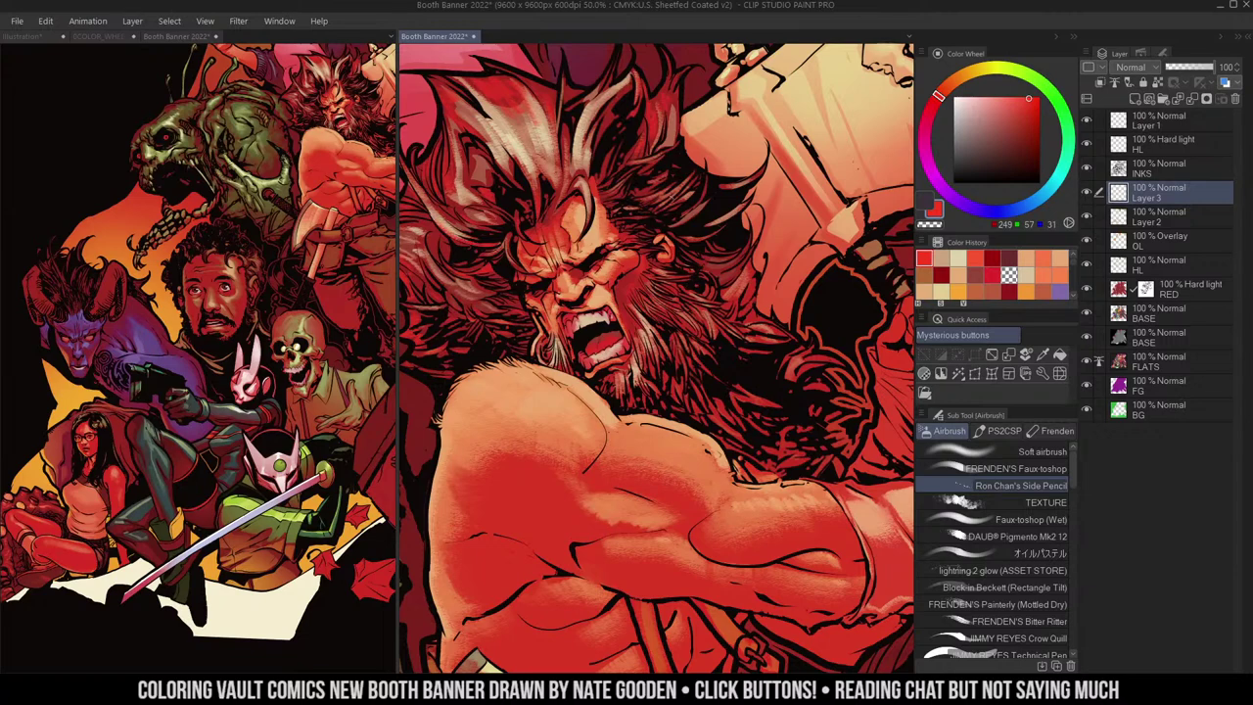
# - Sample the pale cream highlight colour for the barbarian's hair and beard
pyautogui.hotkey('ctrl', 'space')
pyautogui.moveTo(748, 248)
pyautogui.mouseDown()
pyautogui.moveTo(720, 254)
pyautogui.moveTo(731, 254)
pyautogui.mouseUp()
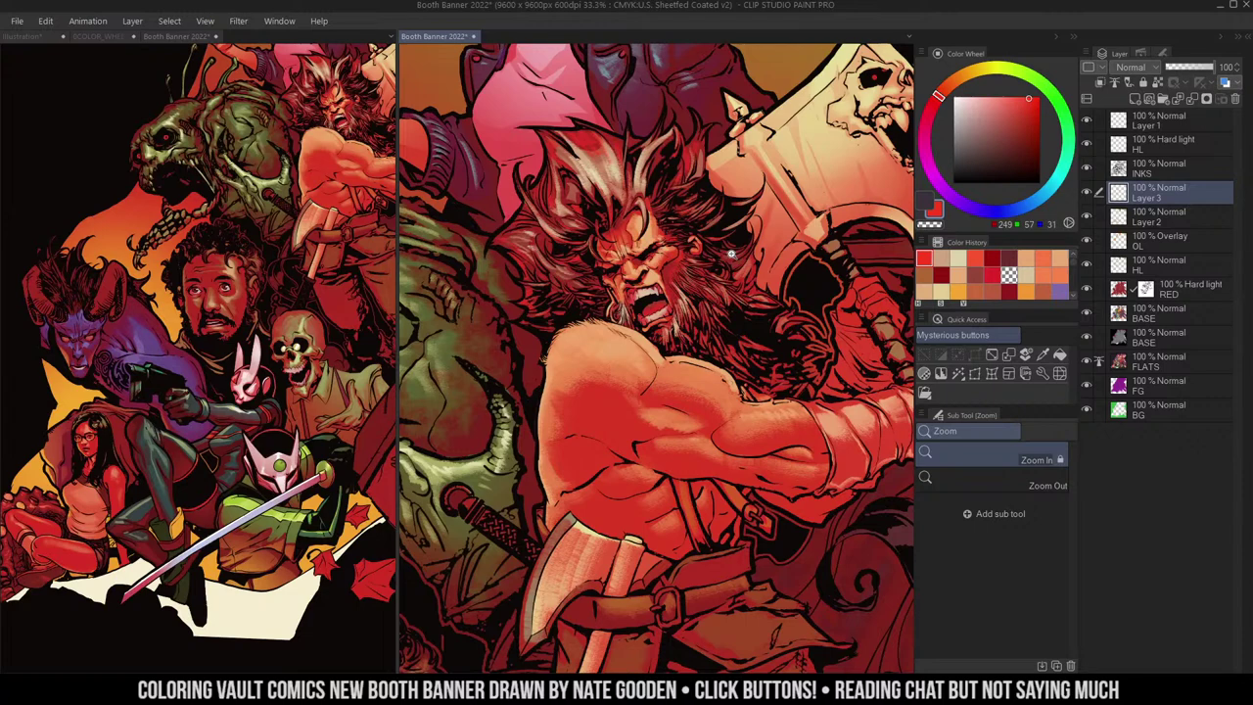
pyautogui.click(697, 221)
pyautogui.press('m')
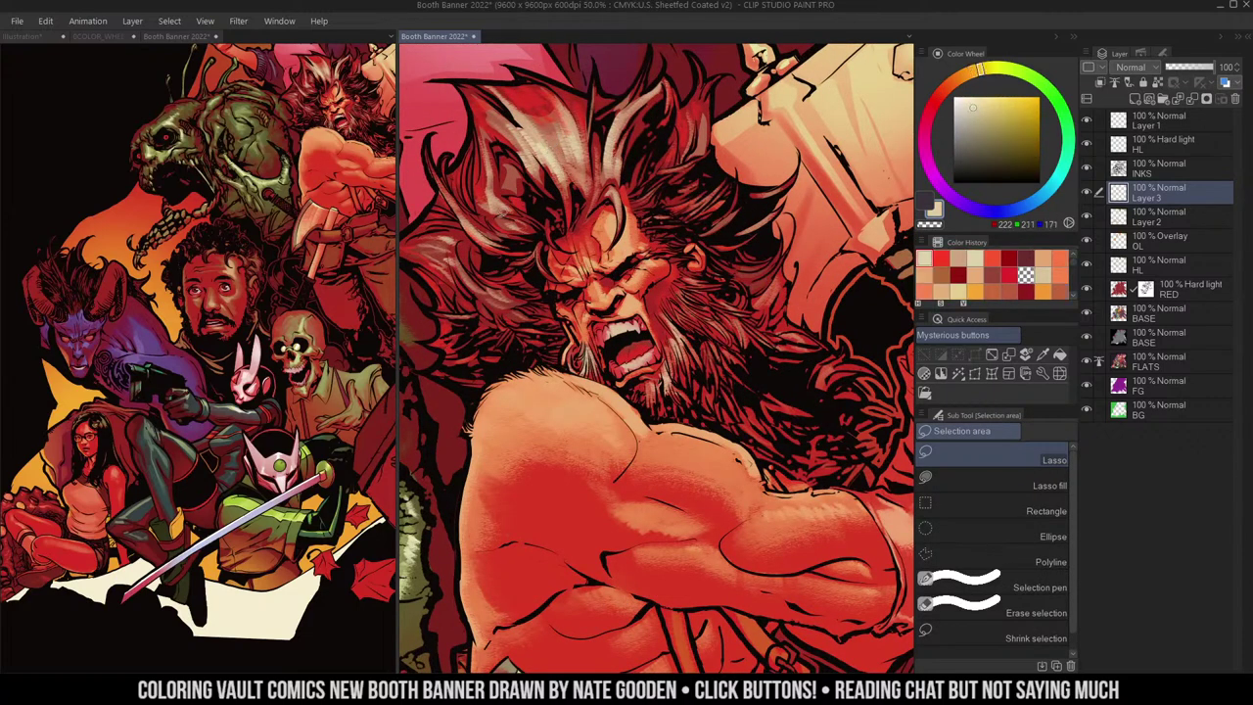
pyautogui.press('b')
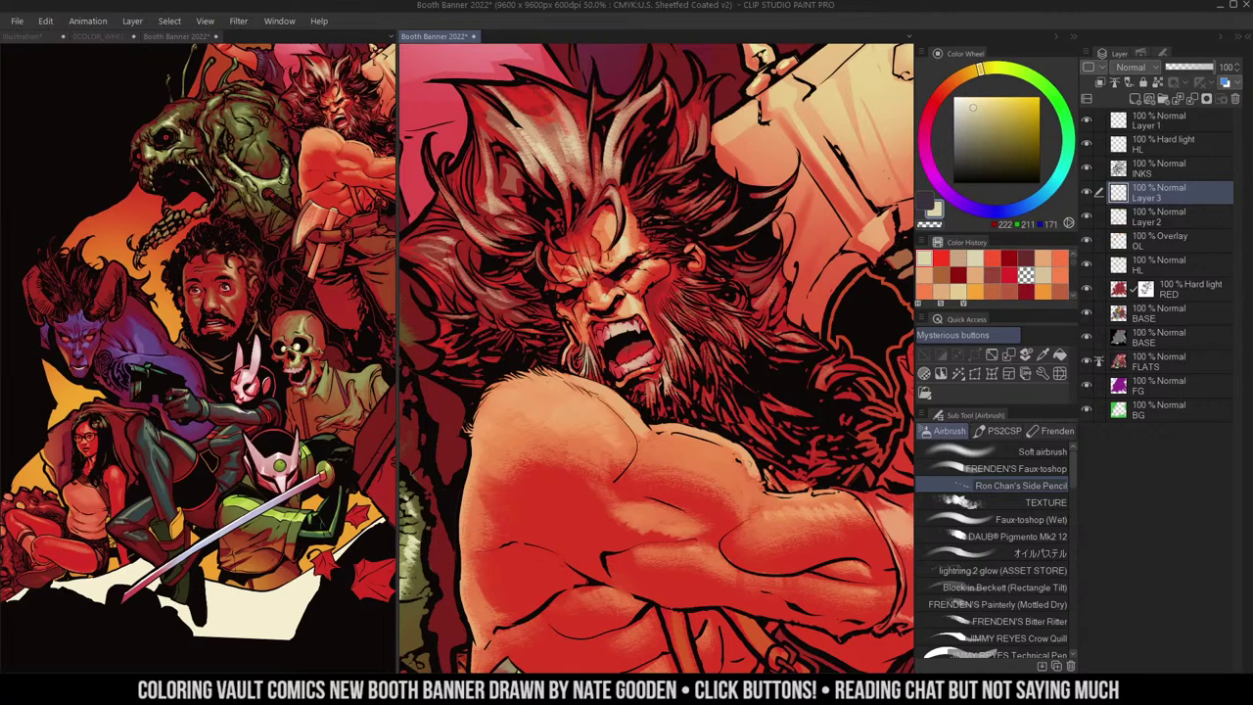
# - Sample a dark red and brush a soft shadow into the lower part of the barbarian's shoulder muscle
pyautogui.hotkey('ctrl', 'space')
pyautogui.keyDown('alt'); pyautogui.click(735, 291); pyautogui.keyUp('alt')
pyautogui.moveTo(735, 289)
pyautogui.mouseDown()
pyautogui.moveTo(721, 239)
pyautogui.moveTo(700, 266)
pyautogui.moveTo(686, 259)
pyautogui.mouseUp()
pyautogui.keyDown('alt'); pyautogui.click(707, 277); pyautogui.keyUp('alt')
pyautogui.click(686, 260)
pyautogui.press('m')
pyautogui.rightClick(635, 222)
pyautogui.scroll(1, 627, 235)
pyautogui.press('b')
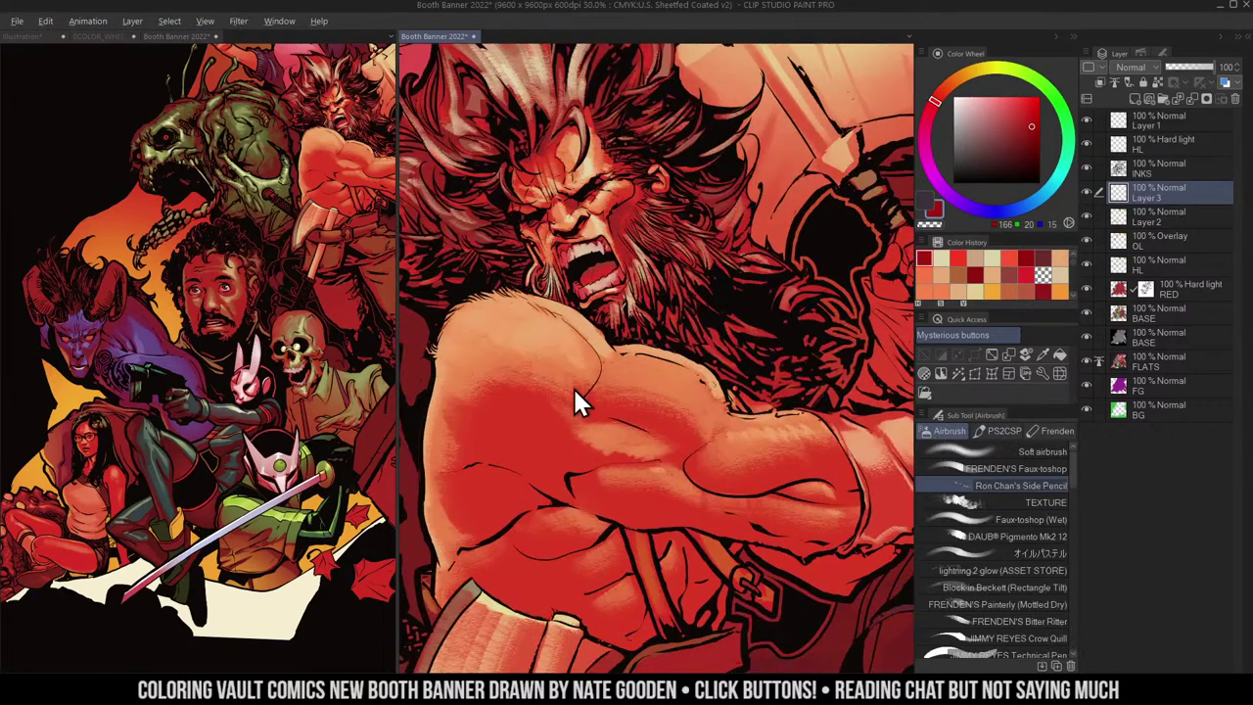
pyautogui.moveTo(543, 394); pyautogui.dragTo(601, 314)
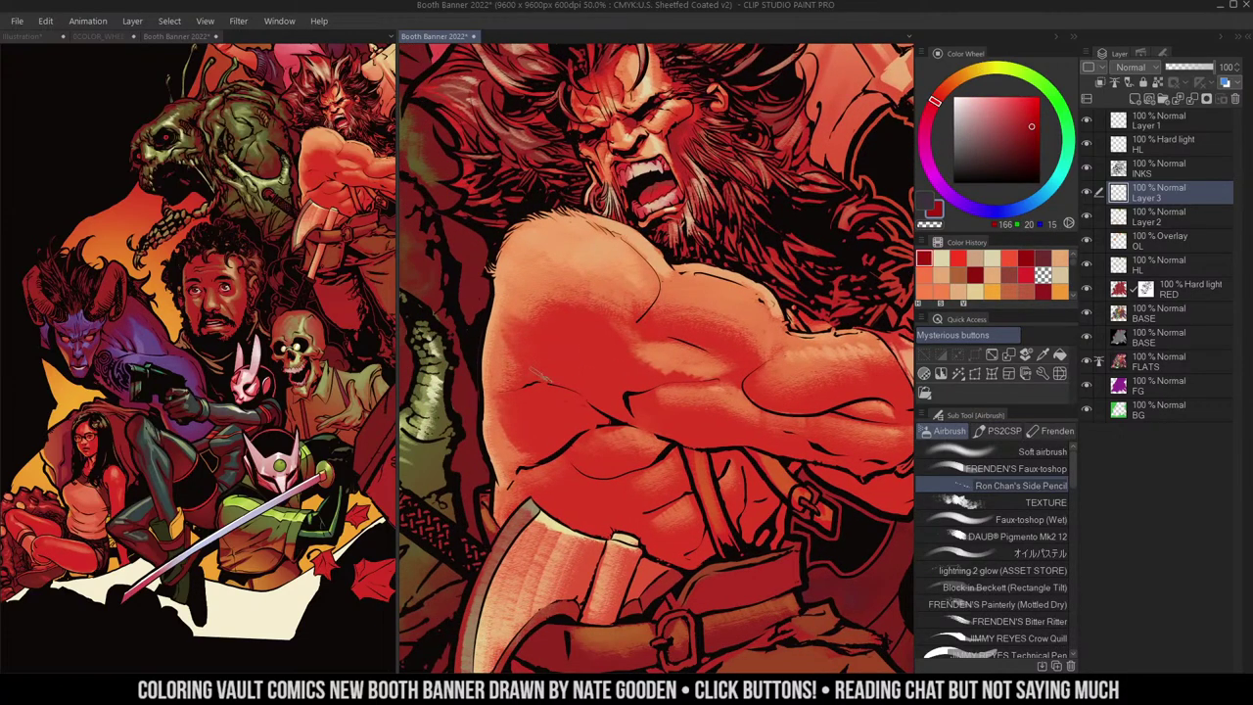
pyautogui.press('m')
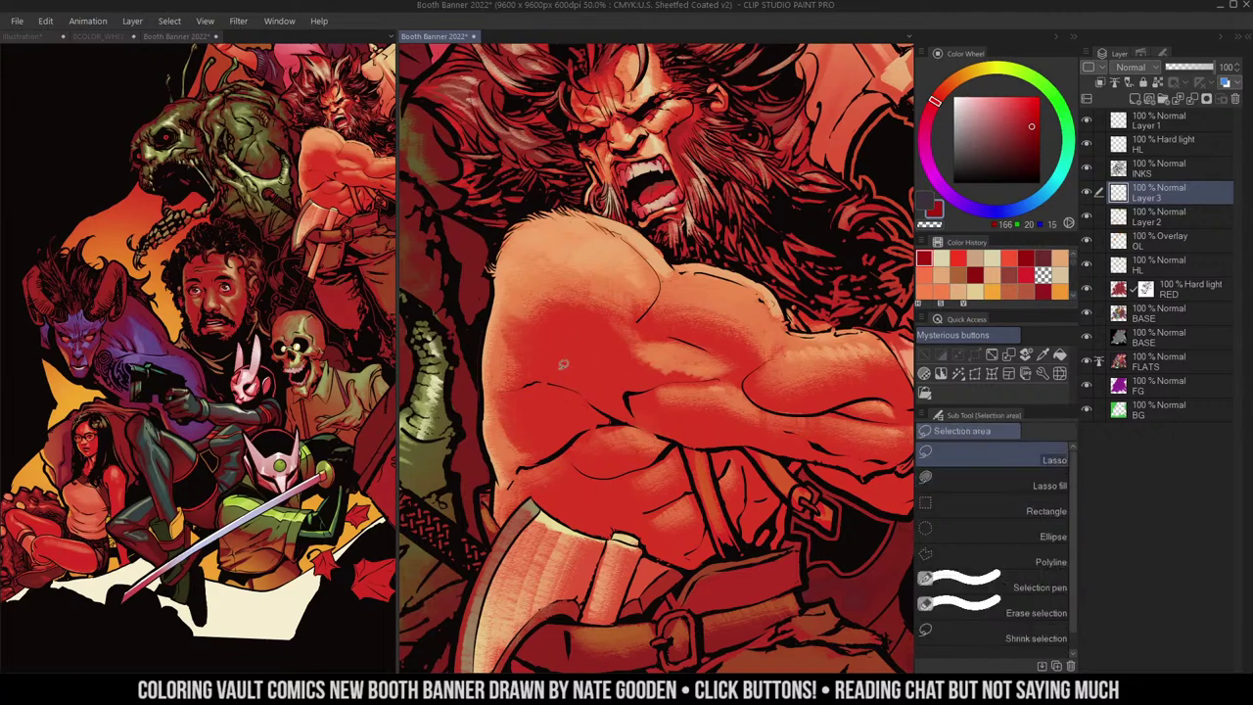
pyautogui.press('b')
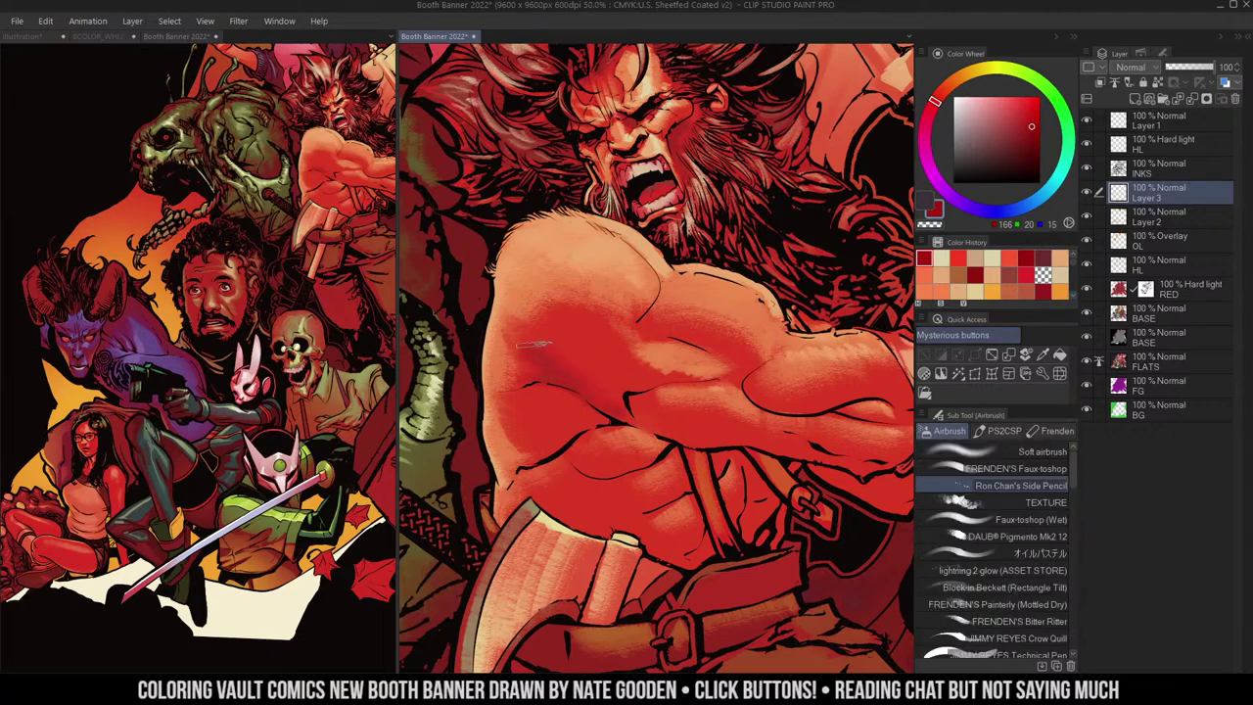
pyautogui.moveTo(533, 345)
pyautogui.mouseDown()
pyautogui.moveTo(578, 357)
pyautogui.moveTo(565, 333)
pyautogui.mouseUp()
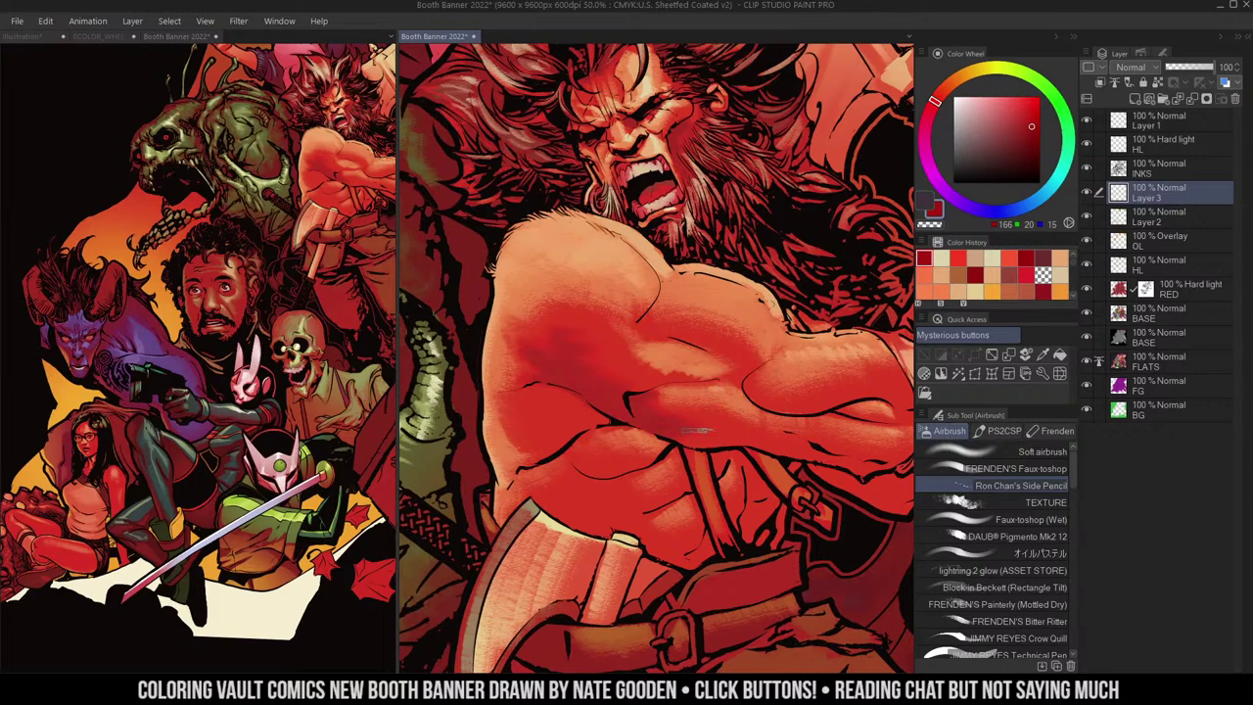
# - Brush the dark red along the underside of the upper arm and blend its edges with sampled reds and orange
pyautogui.moveTo(696, 429)
pyautogui.mouseDown()
pyautogui.moveTo(715, 429)
pyautogui.moveTo(697, 445)
pyautogui.moveTo(730, 436)
pyautogui.moveTo(661, 416)
pyautogui.moveTo(724, 404)
pyautogui.moveTo(734, 445)
pyautogui.mouseUp()
pyautogui.moveTo(803, 355); pyautogui.dragTo(771, 299)
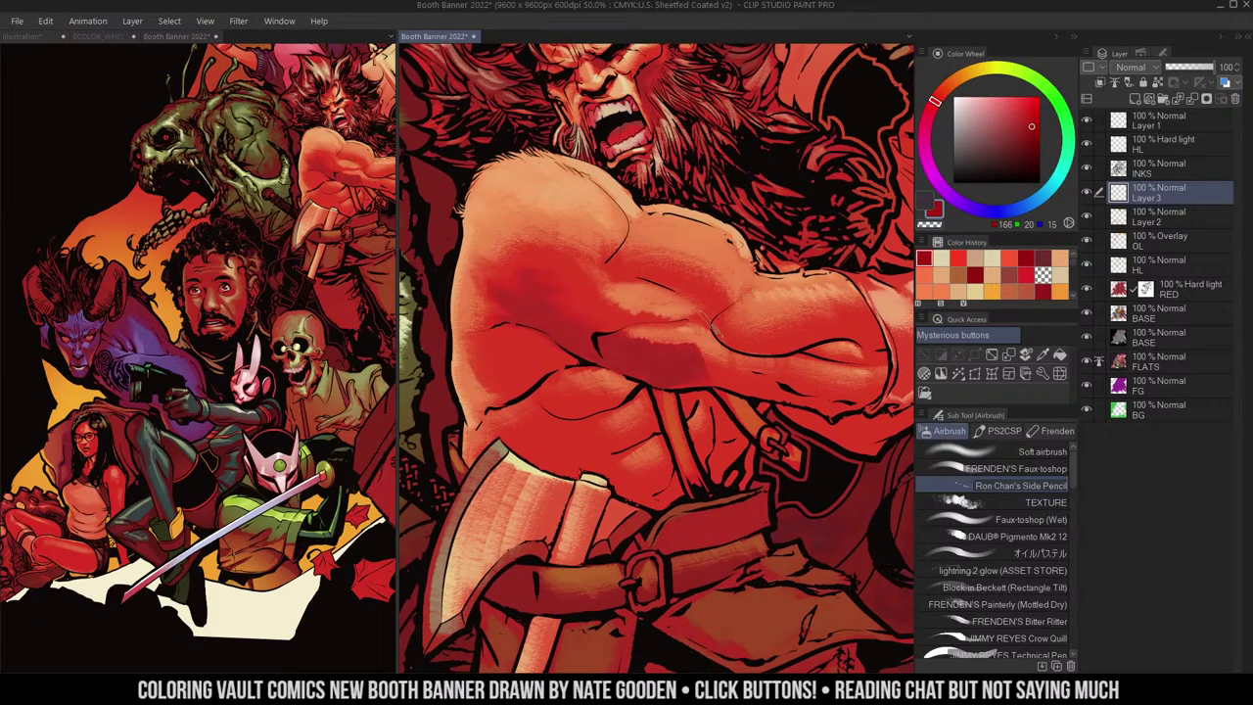
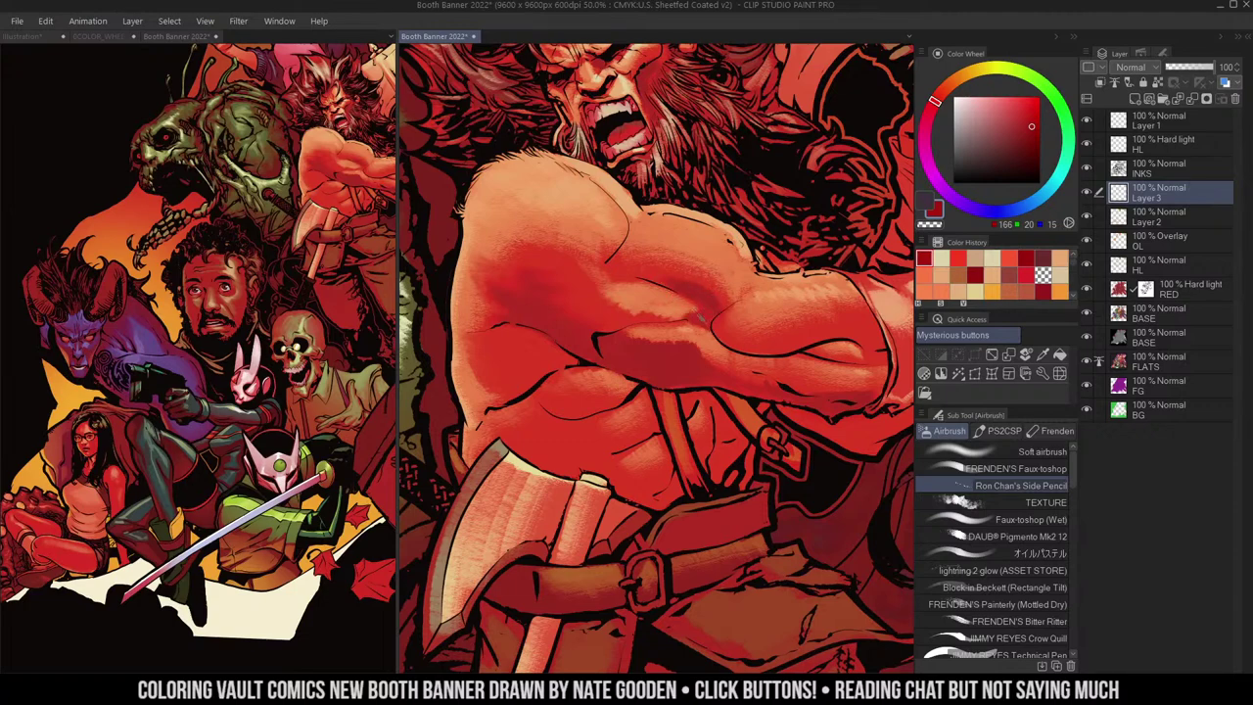
pyautogui.keyDown('alt'); pyautogui.click(666, 279); pyautogui.keyUp('alt')
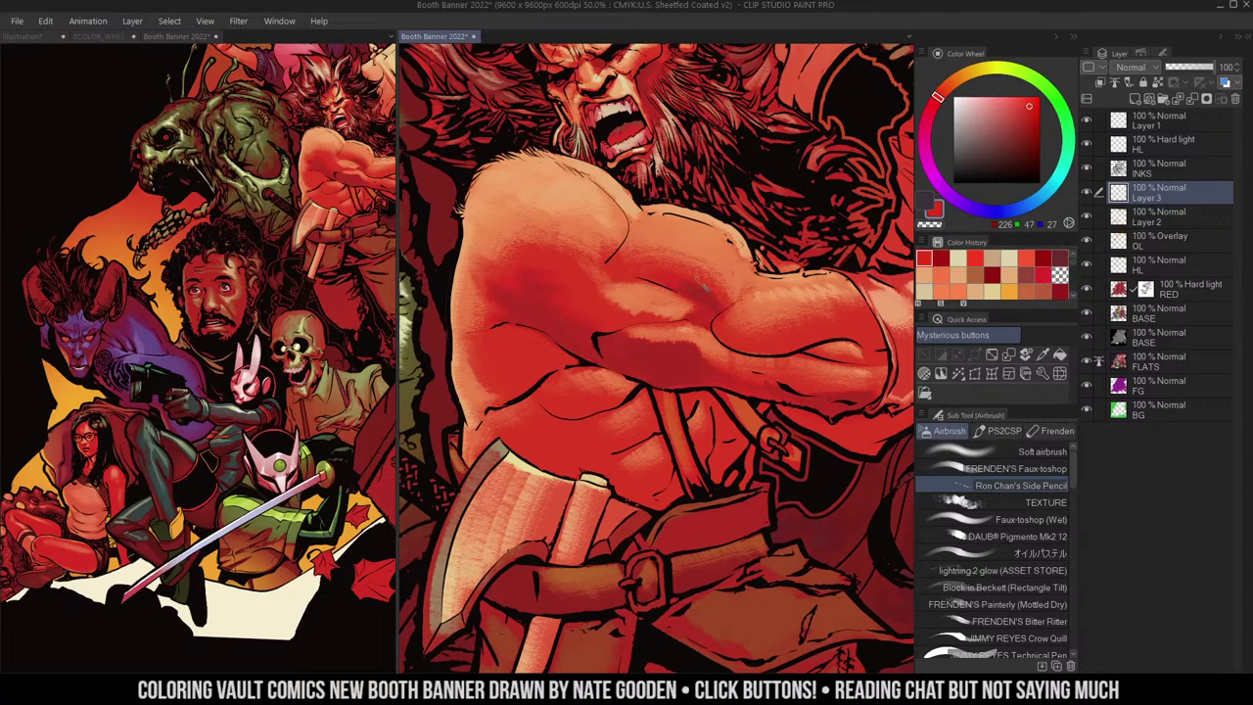
pyautogui.keyDown('alt'); pyautogui.click(725, 296); pyautogui.keyUp('alt')
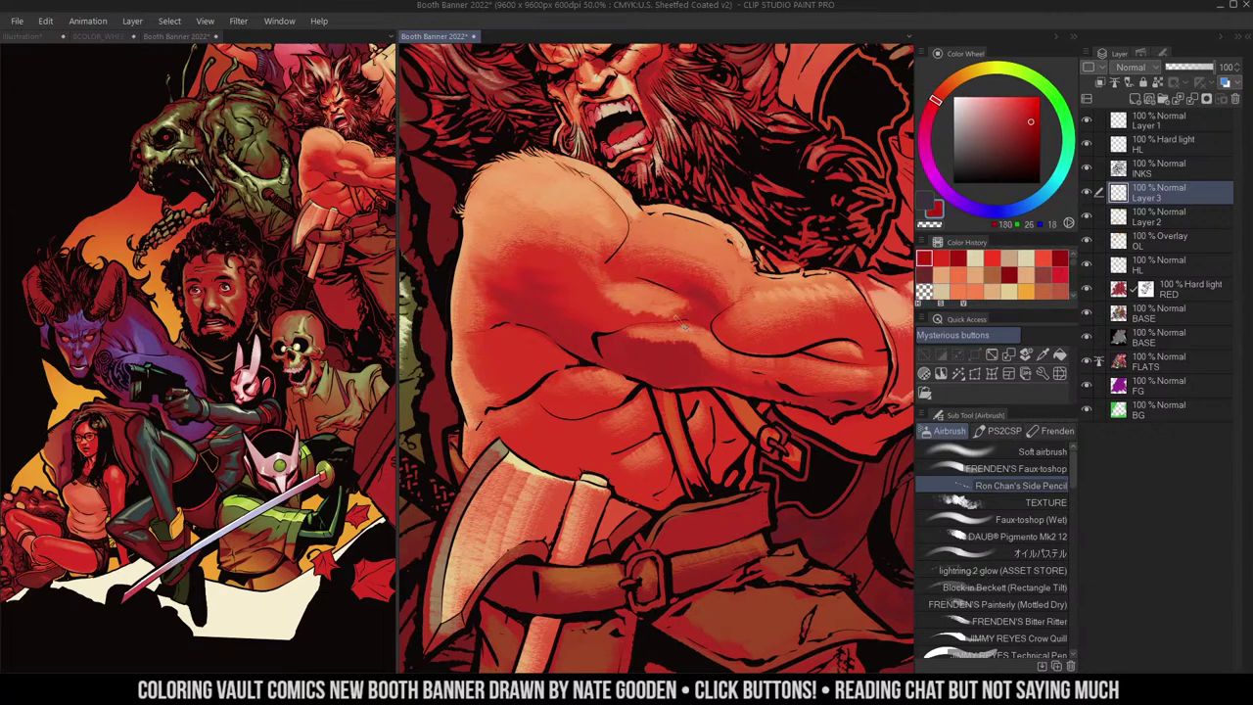
pyautogui.keyDown('alt'); pyautogui.click(672, 333); pyautogui.keyUp('alt')
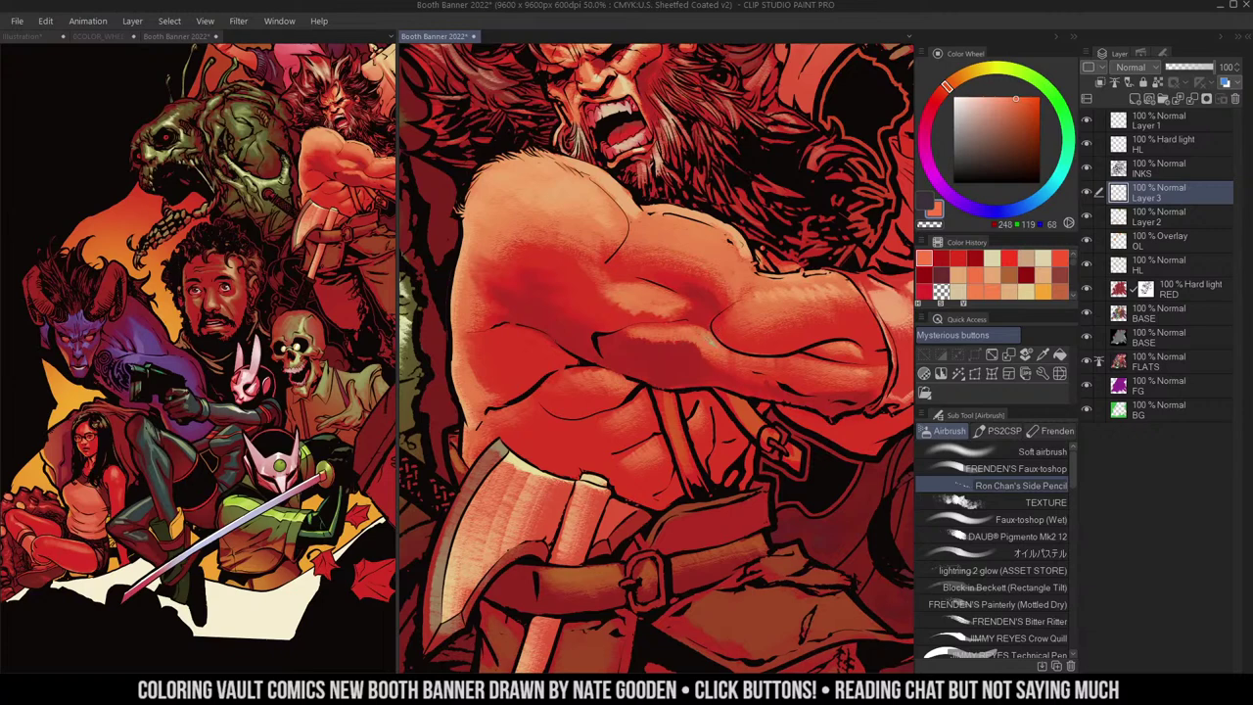
pyautogui.moveTo(768, 288); pyautogui.dragTo(730, 258)
pyautogui.keyDown('alt'); pyautogui.click(618, 243); pyautogui.keyUp('alt')
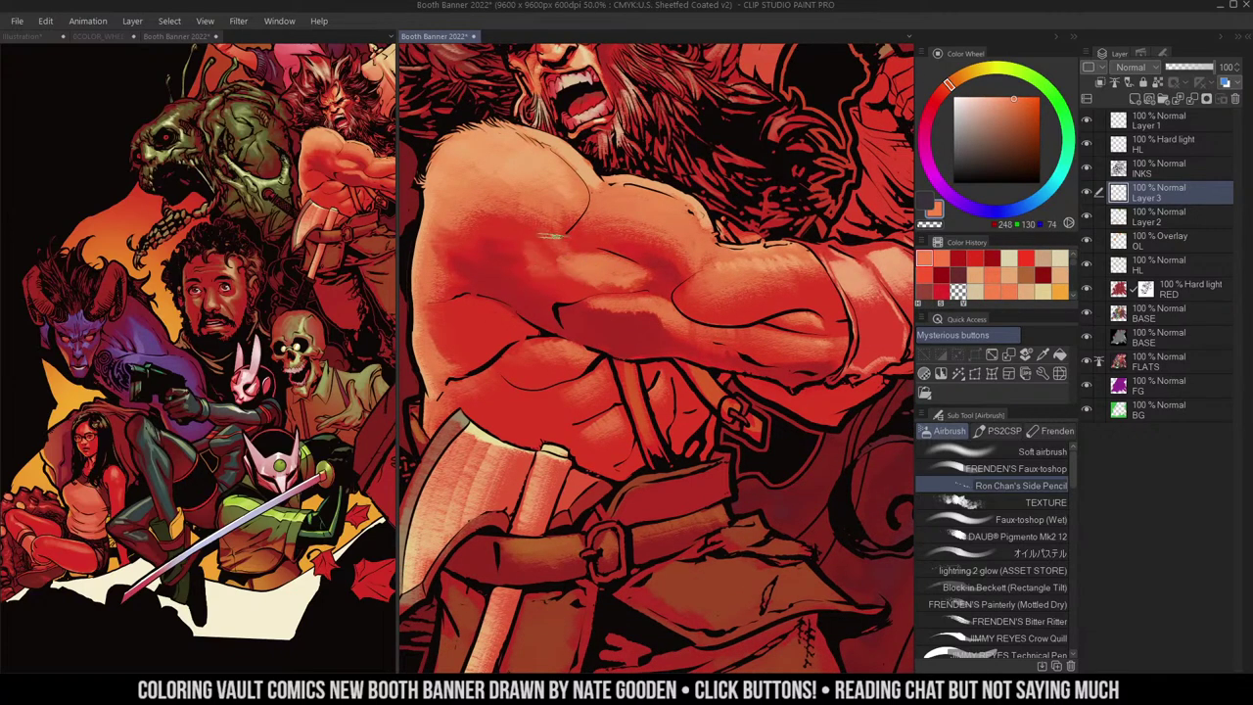
# - Touch up the highlights on the barbarian's forearm beside the wrist wrap with the sampled orange
pyautogui.scroll(-2, 587, 284)
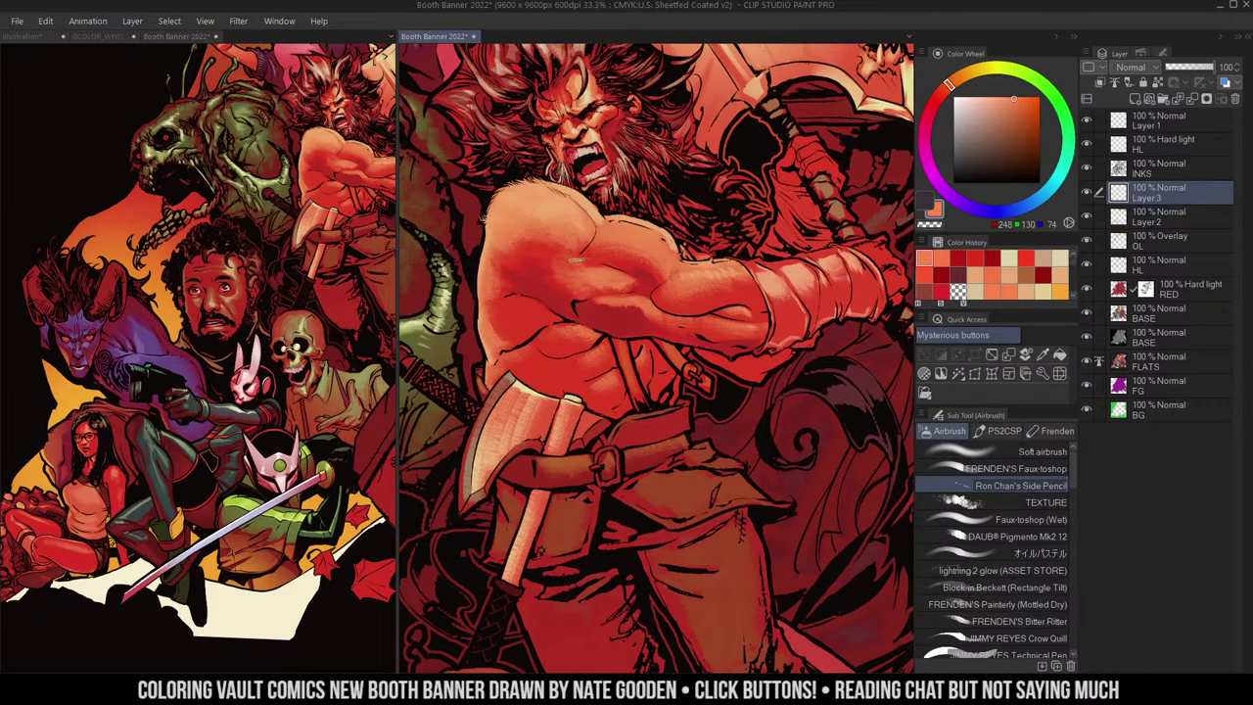
pyautogui.hotkey('ctrl', 'space')
pyautogui.keyDown('alt'); pyautogui.click(726, 260); pyautogui.keyUp('alt')
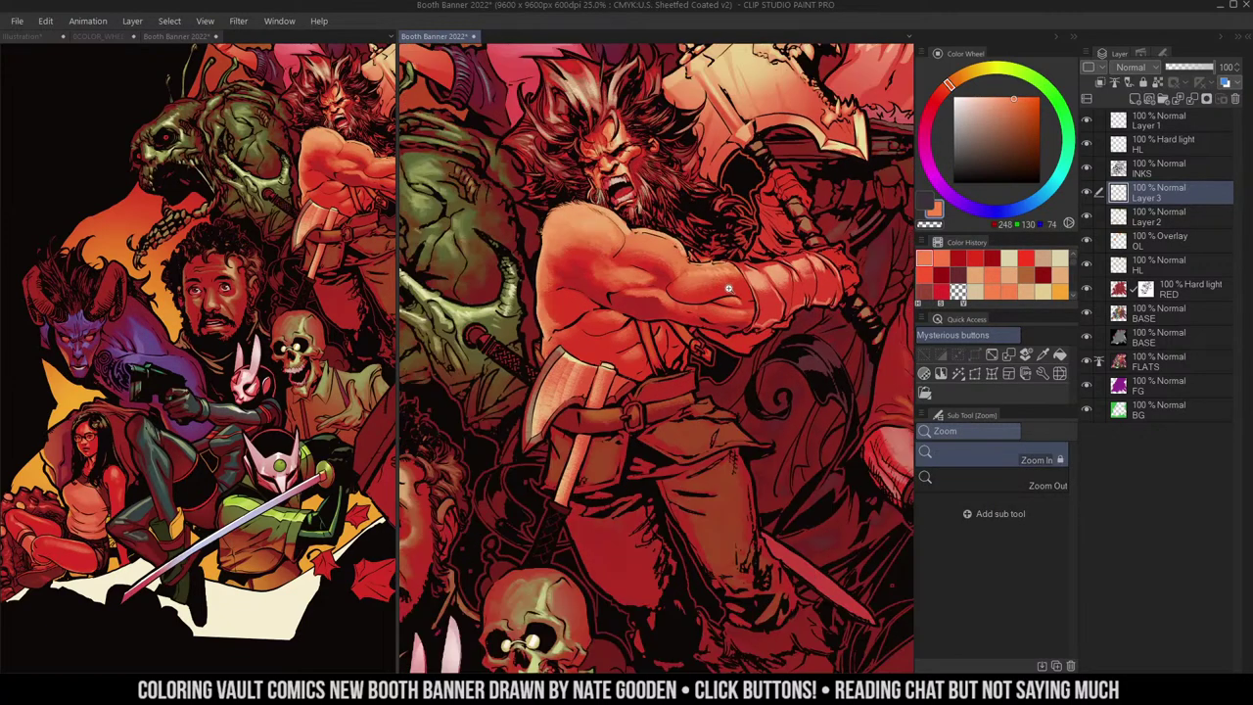
pyautogui.click(711, 301)
pyautogui.hotkey('shift', 'space')
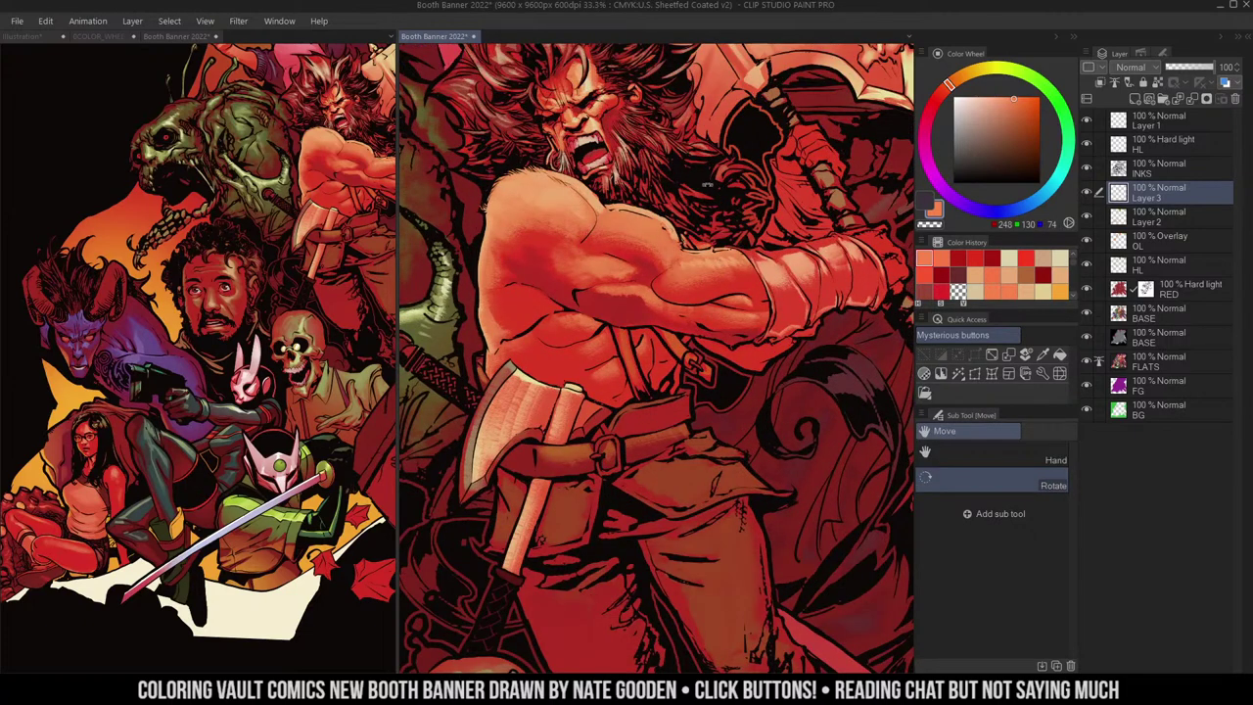
pyautogui.scroll(1, 695, 274)
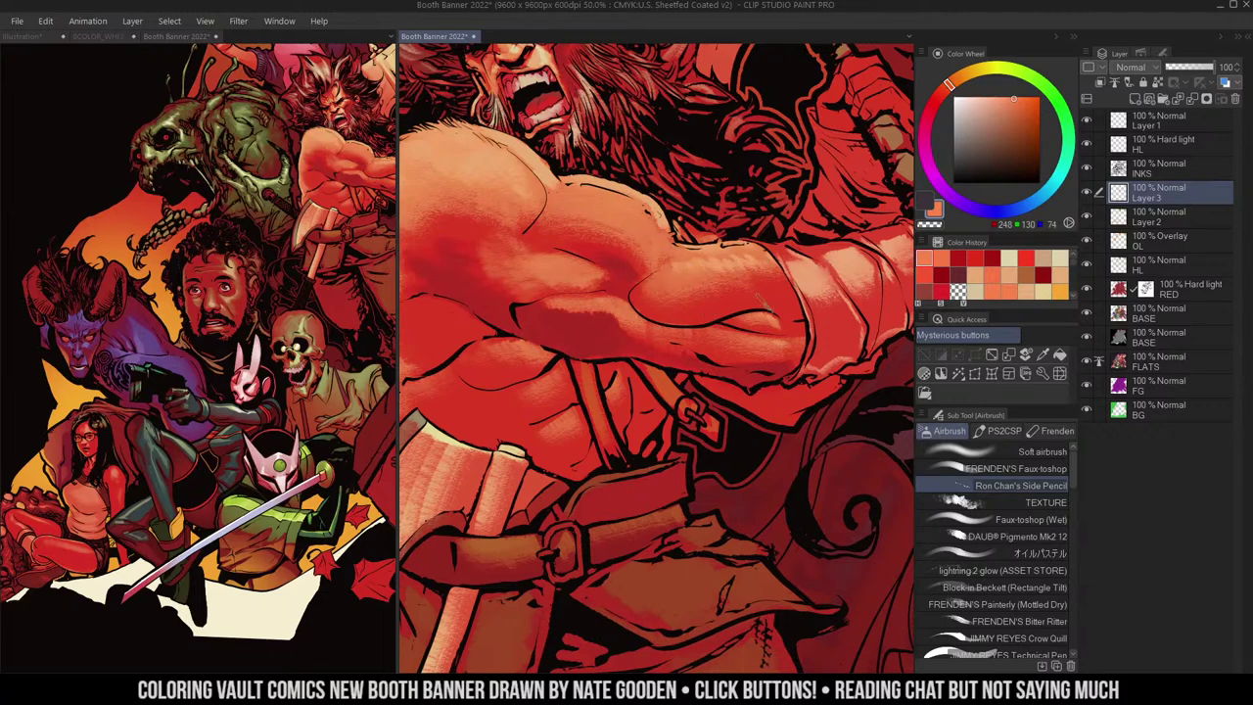
pyautogui.moveTo(812, 299); pyautogui.dragTo(796, 273)
pyautogui.keyDown('alt'); pyautogui.click(759, 262); pyautogui.keyUp('alt')
pyautogui.moveTo(876, 234); pyautogui.dragTo(819, 259)
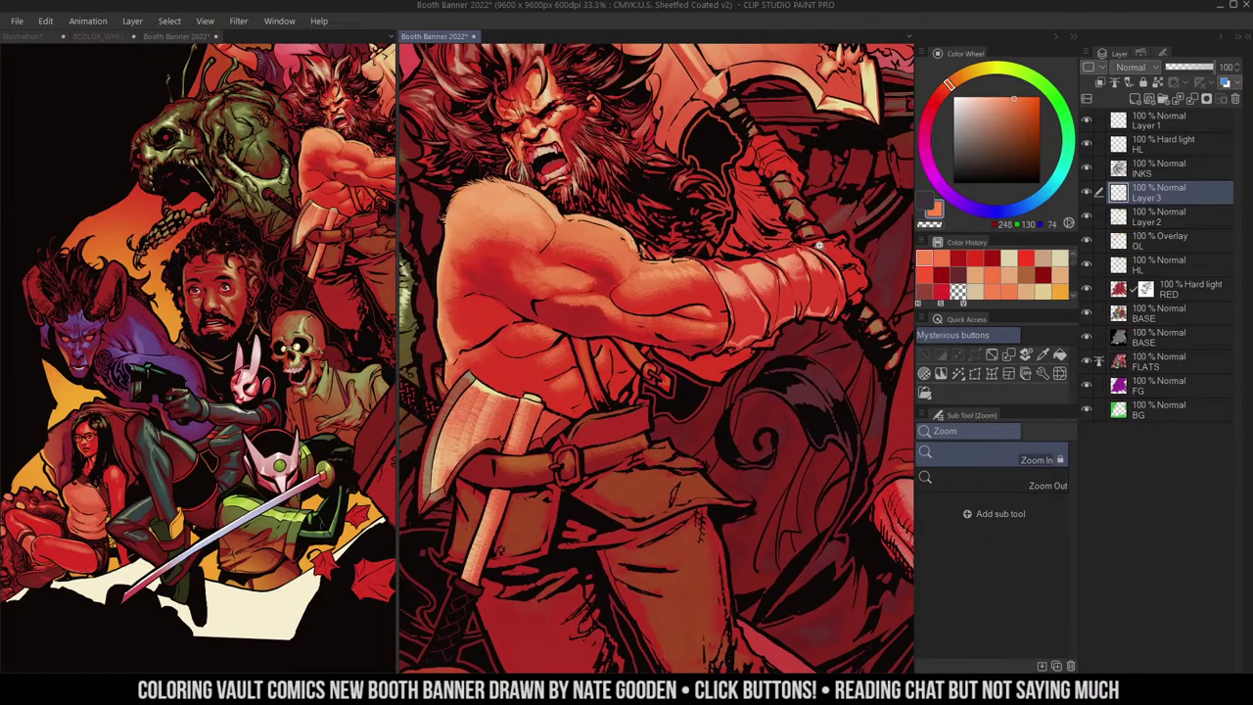
# - Highlight the upper edge of the forearm wrap with a sampled pale peach and the lower fist with the arm's orange
pyautogui.keyDown('alt'); pyautogui.click(825, 72); pyautogui.keyUp('alt')
pyautogui.keyDown('ctrl'); pyautogui.click(801, 185); pyautogui.keyUp('ctrl')
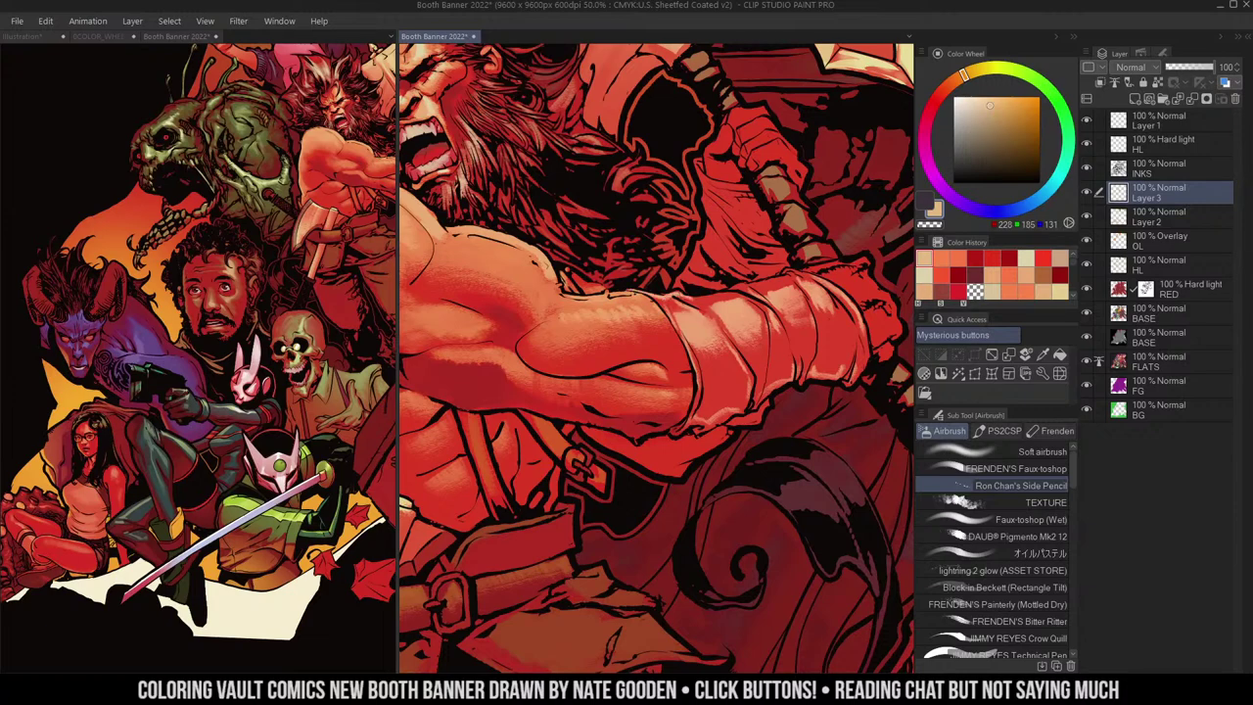
pyautogui.moveTo(681, 299)
pyautogui.mouseDown()
pyautogui.moveTo(836, 265)
pyautogui.moveTo(742, 284)
pyautogui.mouseUp()
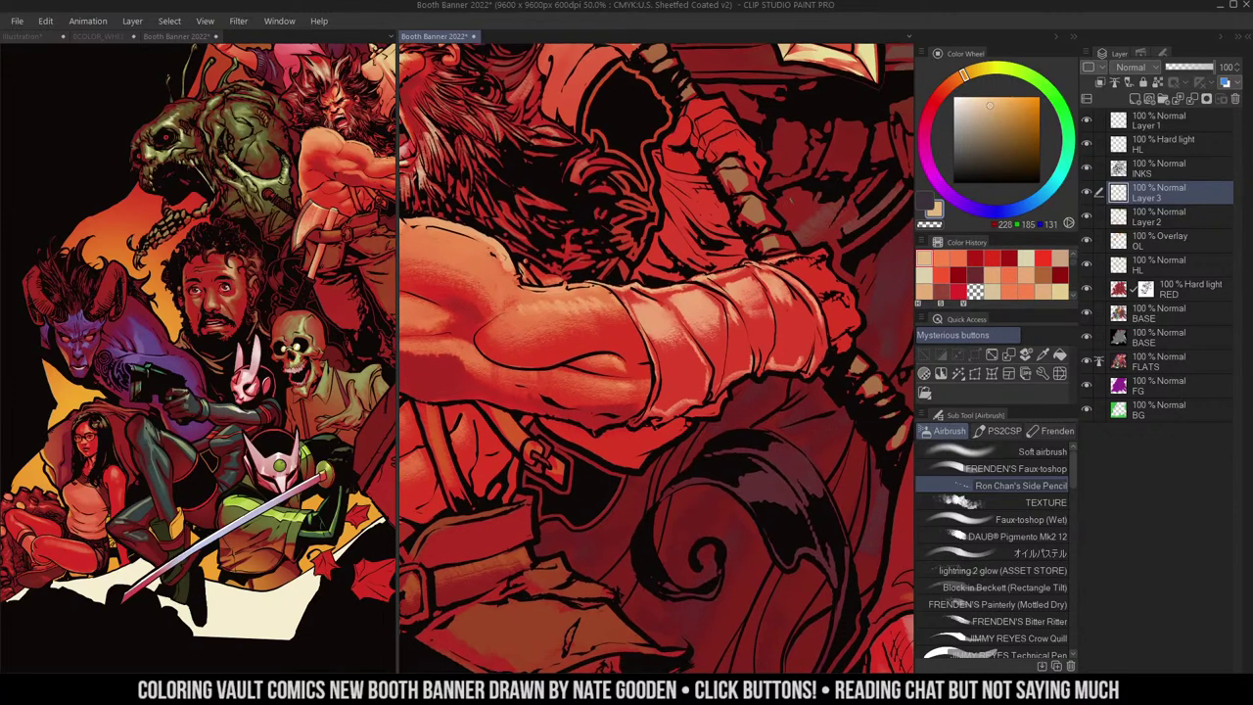
pyautogui.keyDown('alt'); pyautogui.click(597, 319); pyautogui.keyUp('alt')
pyautogui.moveTo(846, 251)
pyautogui.mouseDown()
pyautogui.moveTo(795, 264)
pyautogui.moveTo(823, 284)
pyautogui.moveTo(826, 253)
pyautogui.mouseUp()
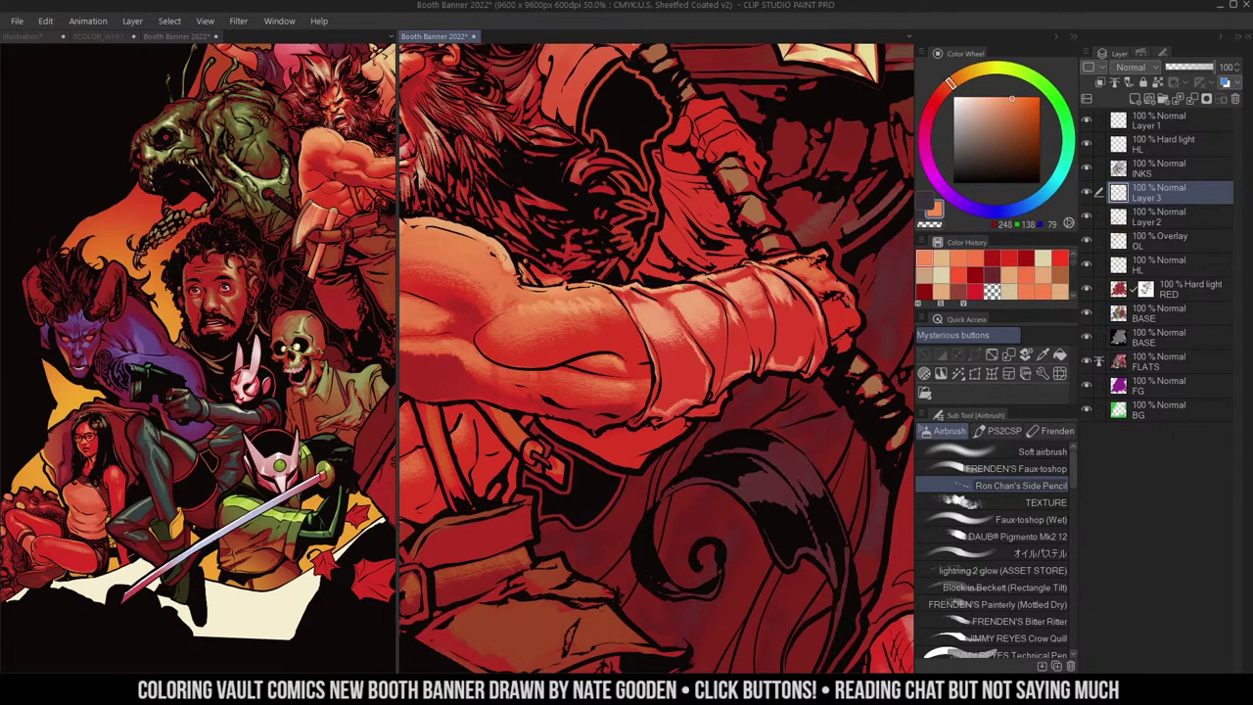
pyautogui.moveTo(829, 196); pyautogui.dragTo(824, 266)
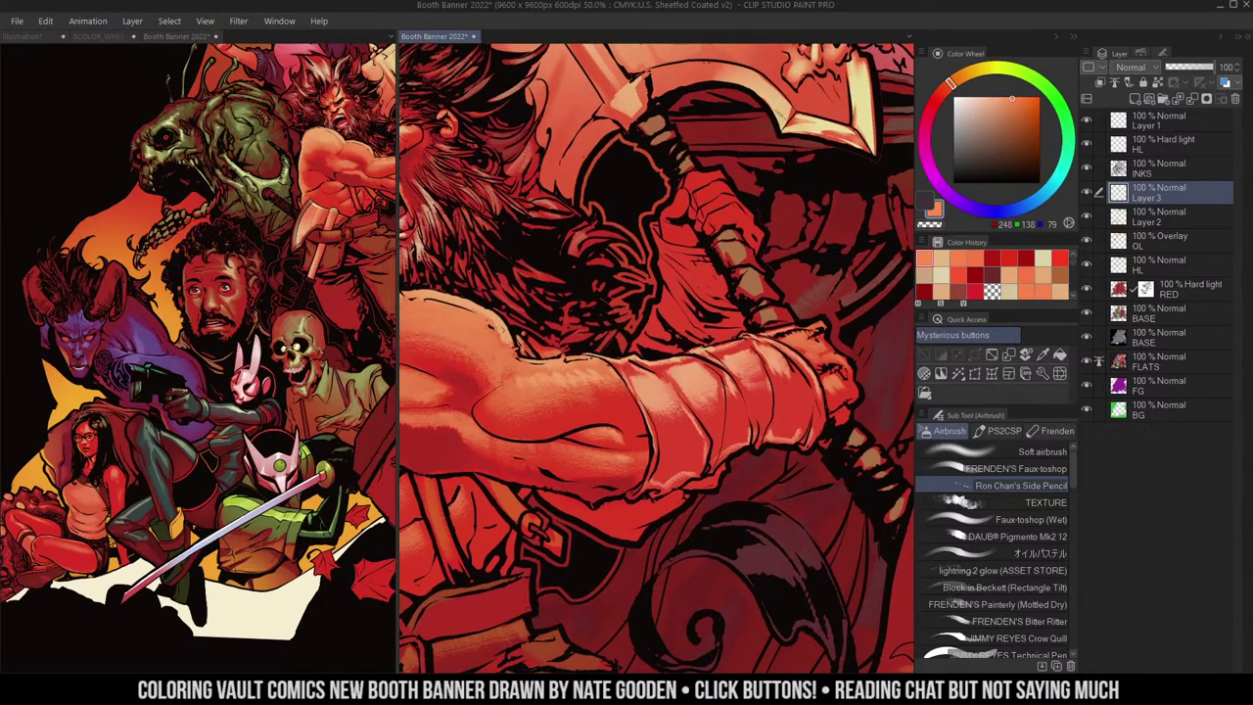
# - Brush orange highlights onto the fingers and back of the barbarian's upper fist gripping the axe handle
pyautogui.moveTo(687, 196)
pyautogui.mouseDown()
pyautogui.moveTo(664, 235)
pyautogui.moveTo(674, 239)
pyautogui.mouseUp()
pyautogui.moveTo(694, 180)
pyautogui.mouseDown()
pyautogui.moveTo(712, 229)
pyautogui.moveTo(738, 191)
pyautogui.moveTo(710, 204)
pyautogui.moveTo(710, 221)
pyautogui.moveTo(724, 197)
pyautogui.moveTo(713, 231)
pyautogui.moveTo(756, 237)
pyautogui.mouseUp()
pyautogui.press('w')
pyautogui.click(717, 184)
pyautogui.press('b')
pyautogui.press('c')
pyautogui.press('c')
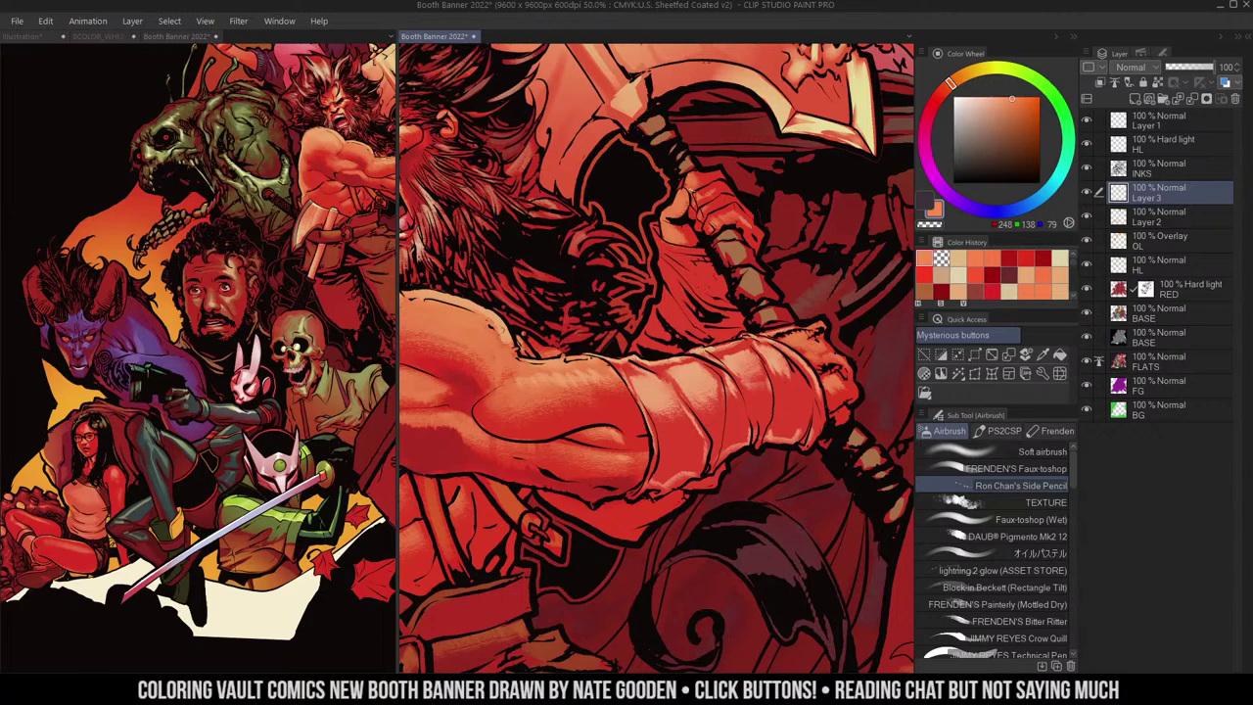
# - Sample a pale peach, select the wrap on the barbarian's far forearm and brush highlights along its folds
pyautogui.keyDown('alt'); pyautogui.click(701, 188); pyautogui.keyUp('alt')
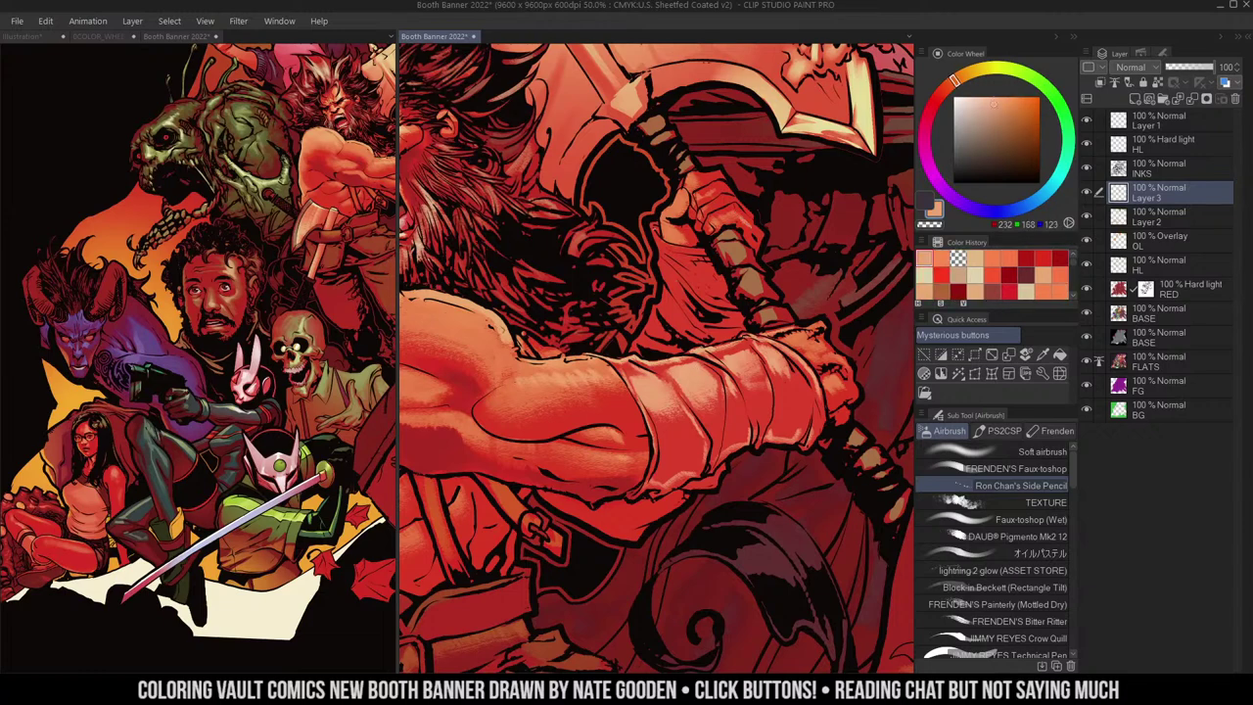
pyautogui.press('m')
pyautogui.press('w')
pyautogui.click(689, 264)
pyautogui.press('b')
pyautogui.moveTo(659, 236)
pyautogui.mouseDown()
pyautogui.moveTo(696, 254)
pyautogui.moveTo(653, 346)
pyautogui.mouseUp()
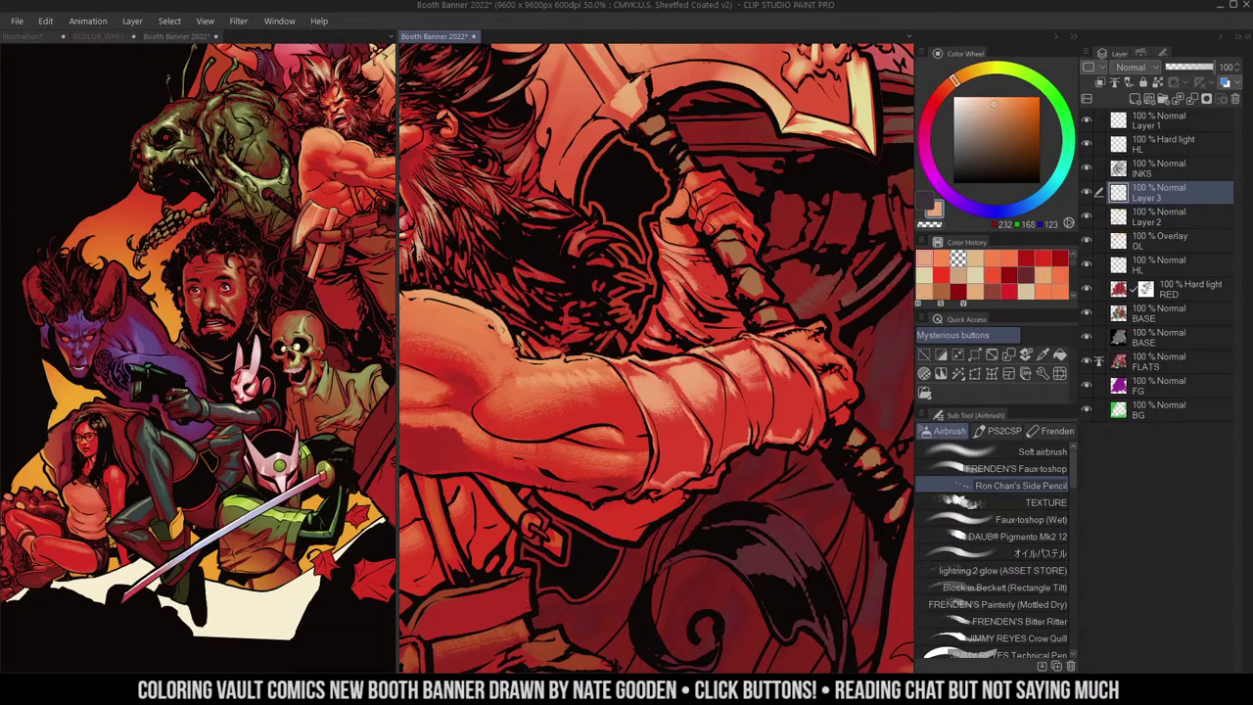
pyautogui.hotkey('ctrl', 'space')
pyautogui.keyDown('alt'); pyautogui.click(739, 259); pyautogui.keyUp('alt')
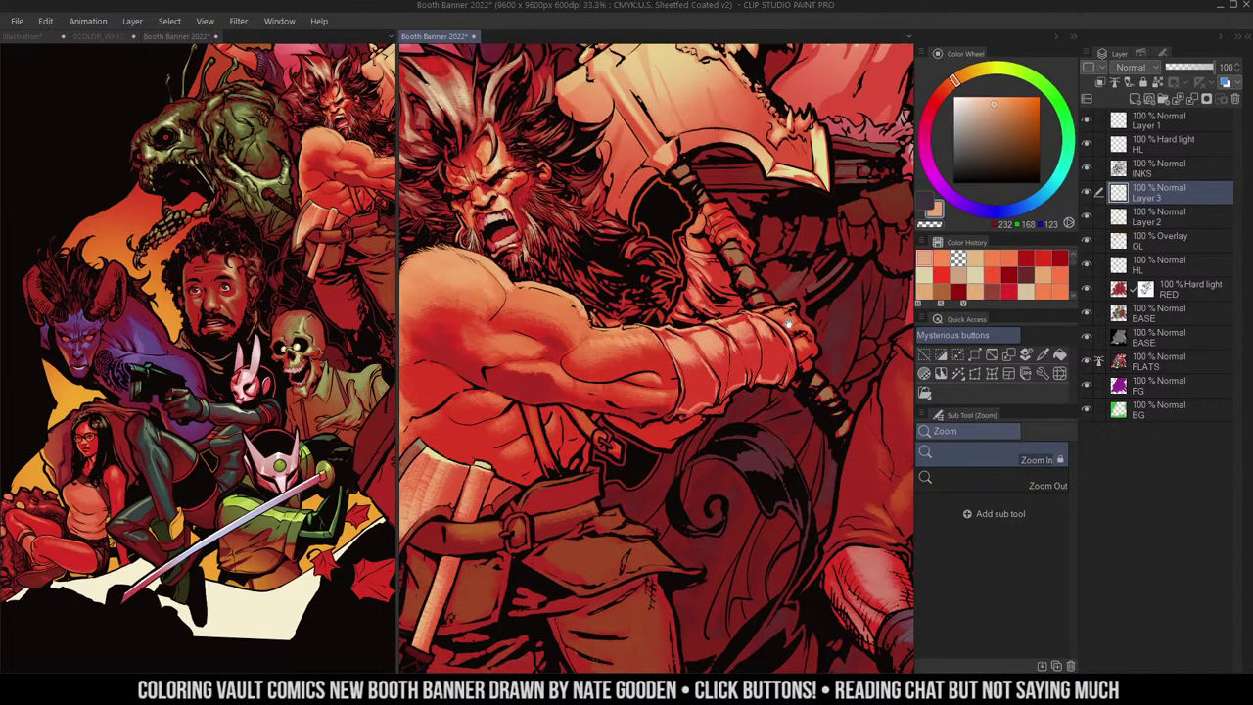
pyautogui.moveTo(789, 329); pyautogui.dragTo(801, 292)
pyautogui.press('m')
pyautogui.keyDown('alt'); pyautogui.click(895, 196); pyautogui.keyUp('alt')
pyautogui.press('b')
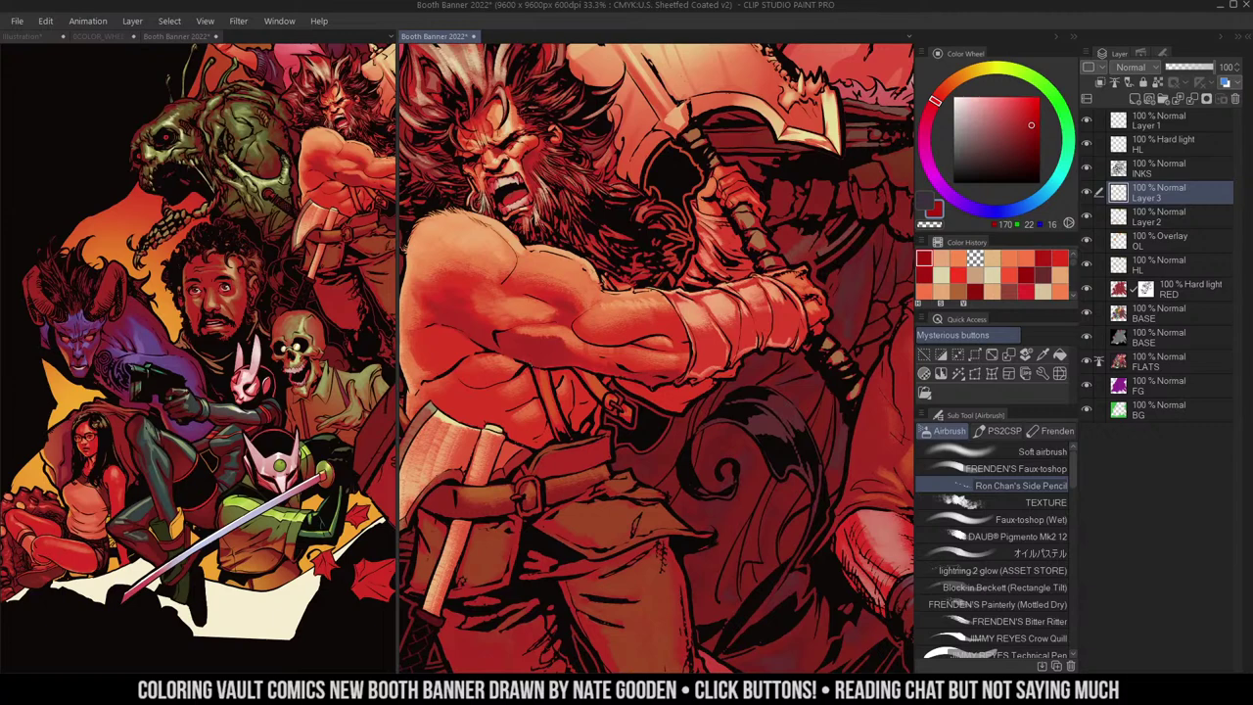
pyautogui.press('m')
pyautogui.press('w')
pyautogui.click(561, 350)
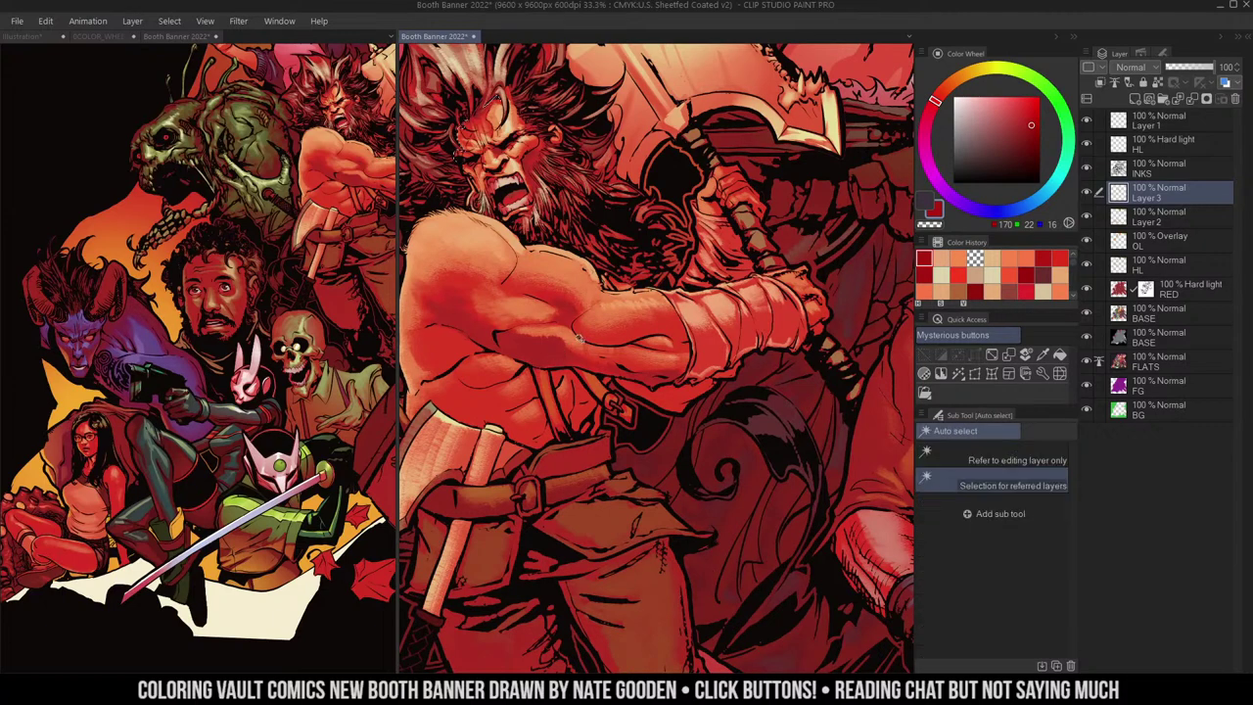
pyautogui.press('m')
pyautogui.hotkey('ctrl', 'd')
pyautogui.press('b')
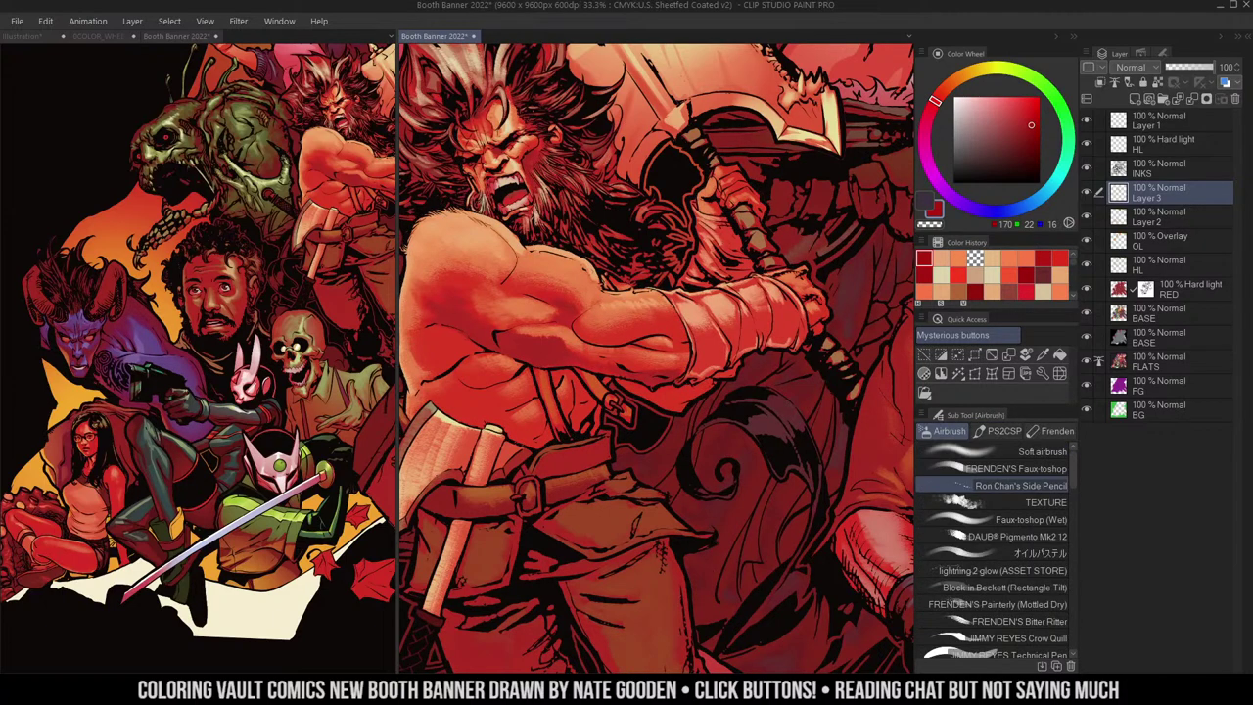
# - Sample a dark red, select the barbarian's chest straps and buckle, shade them and clear the selection
pyautogui.press('m')
pyautogui.keyDown('alt'); pyautogui.click(684, 411); pyautogui.keyUp('alt')
pyautogui.press('b')
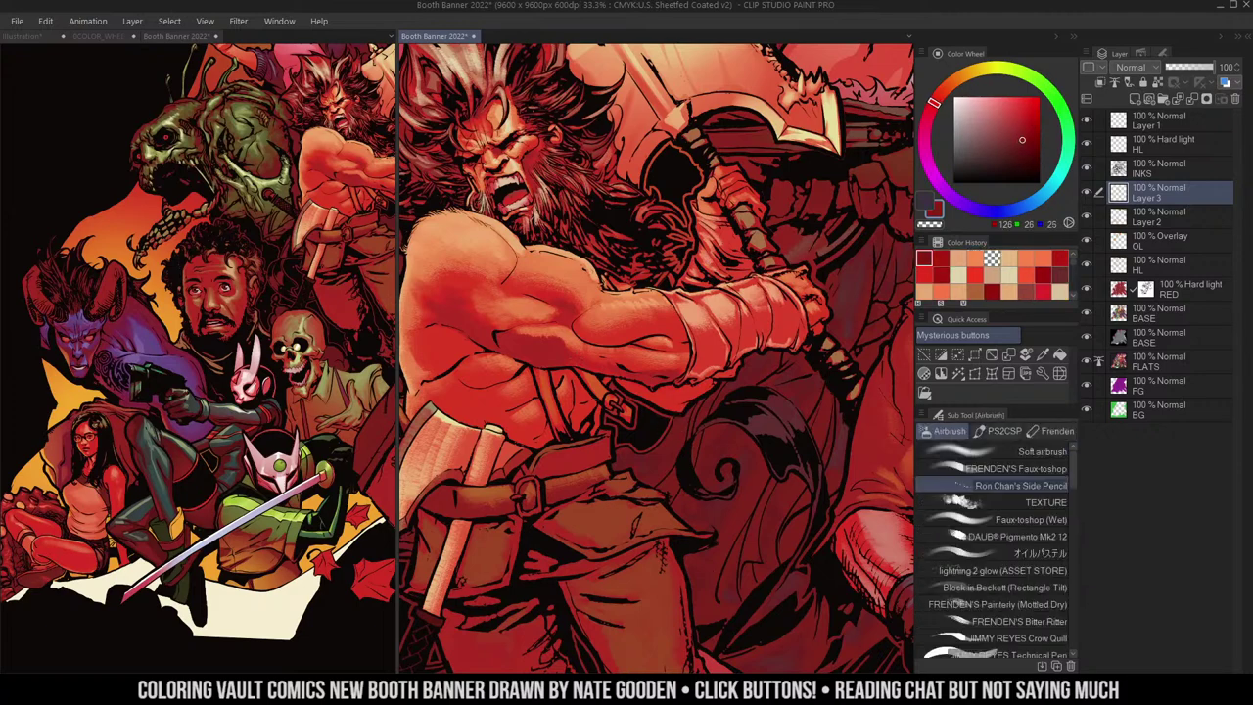
pyautogui.press('w')
pyautogui.click(546, 384)
pyautogui.press('b')
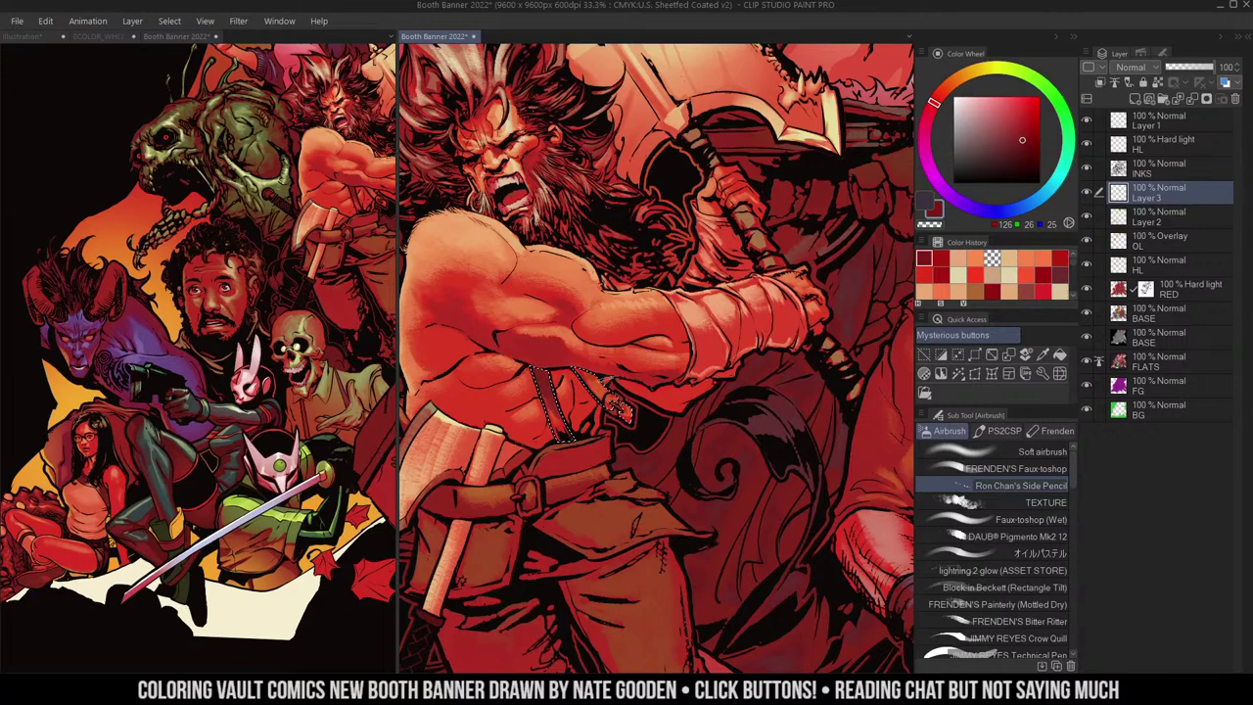
pyautogui.moveTo(689, 252); pyautogui.dragTo(756, 252)
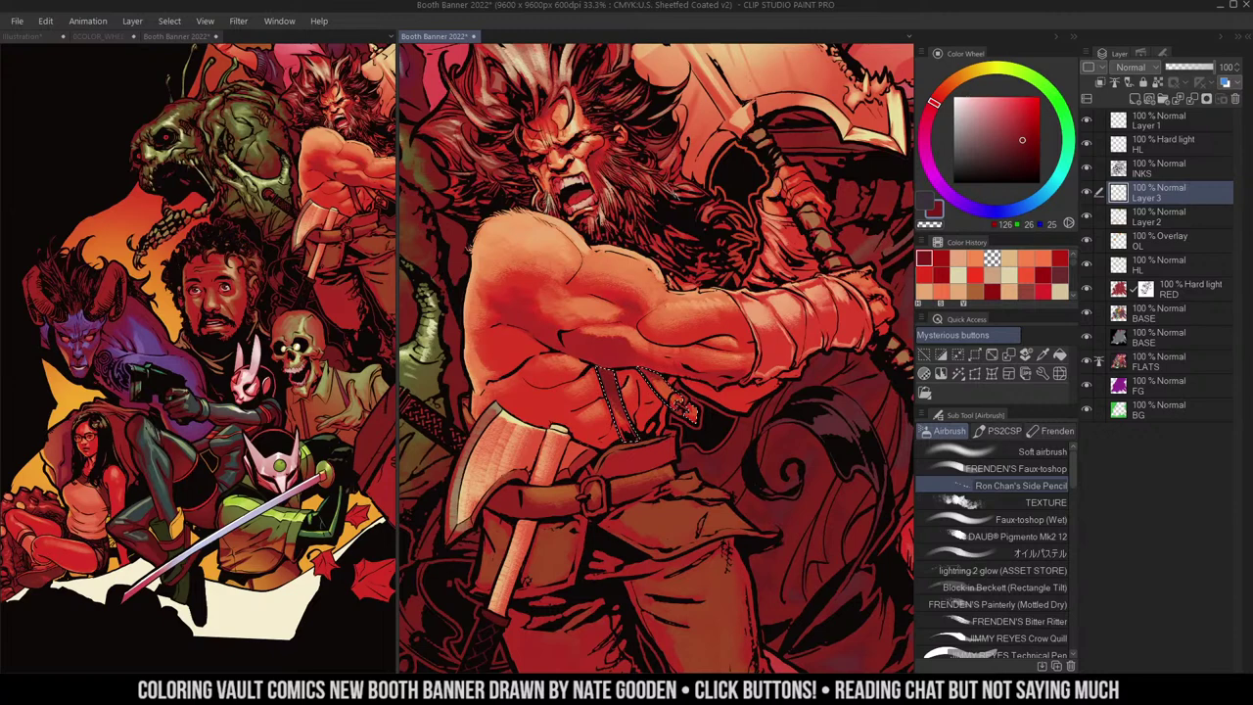
pyautogui.moveTo(787, 268); pyautogui.dragTo(731, 283)
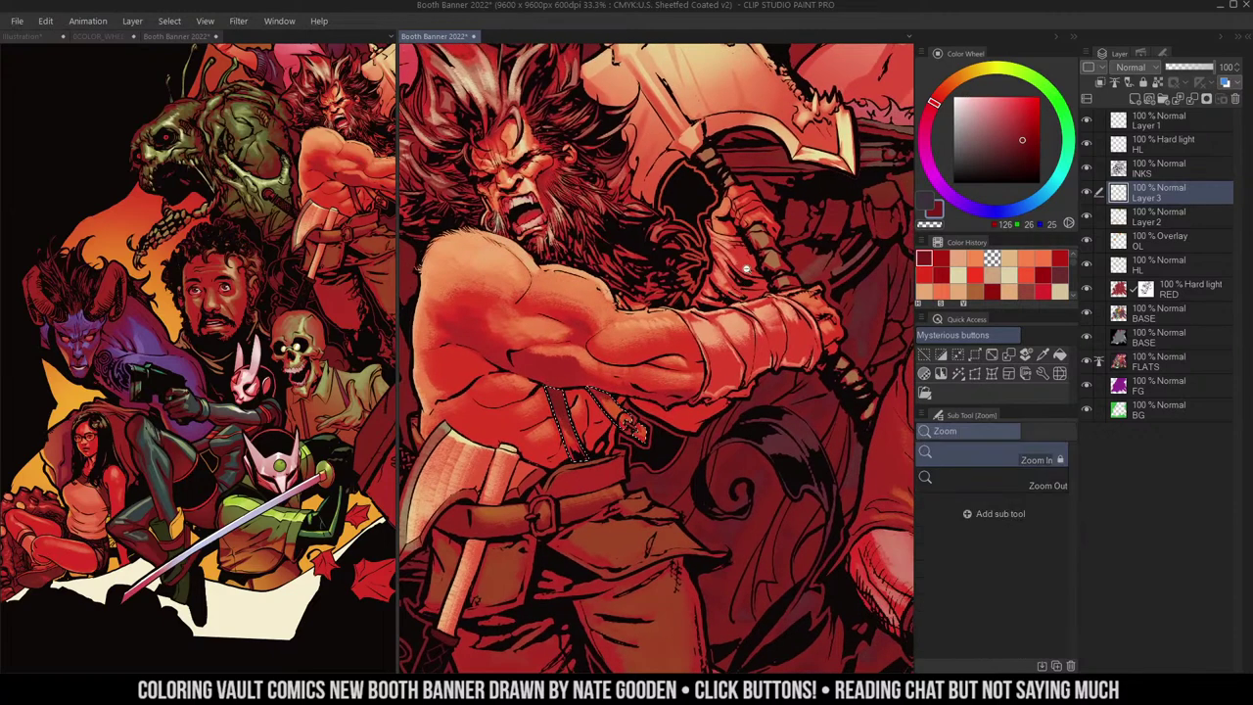
pyautogui.keyDown('alt'); pyautogui.click(756, 313); pyautogui.keyUp('alt')
pyautogui.moveTo(778, 330); pyautogui.dragTo(794, 291)
pyautogui.moveTo(678, 408); pyautogui.dragTo(705, 323)
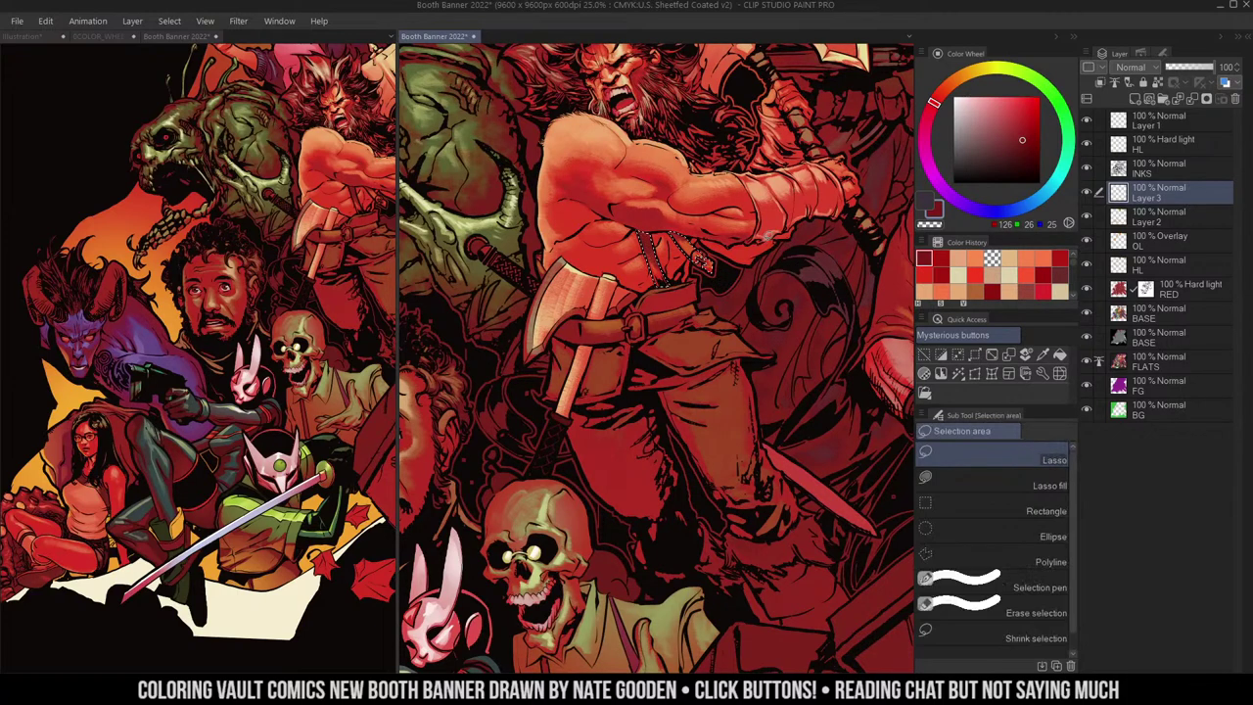
pyautogui.hotkey('ctrl', 'd')
# - Sample a muted dark red and brush shadow across the barbarian's trousers and cloth flap below the belt
pyautogui.keyDown('alt'); pyautogui.click(781, 321); pyautogui.keyUp('alt')
pyautogui.press('b')
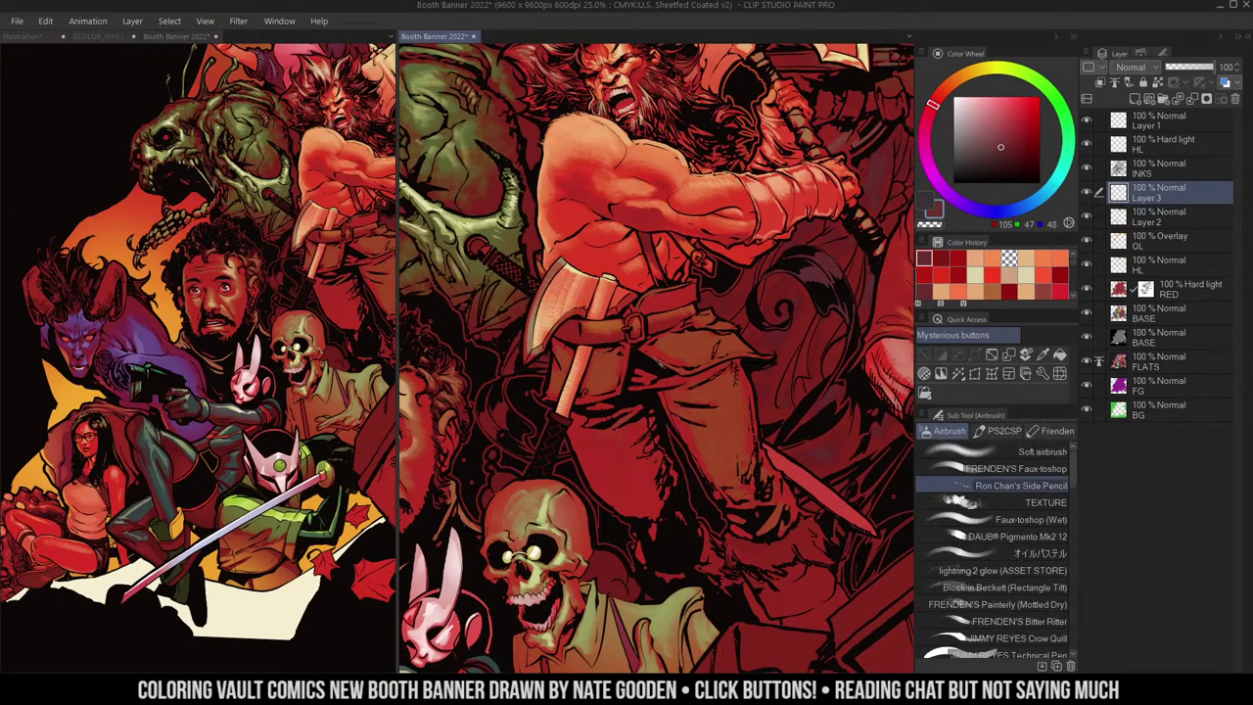
pyautogui.press('w')
pyautogui.click(731, 317)
pyautogui.press('b')
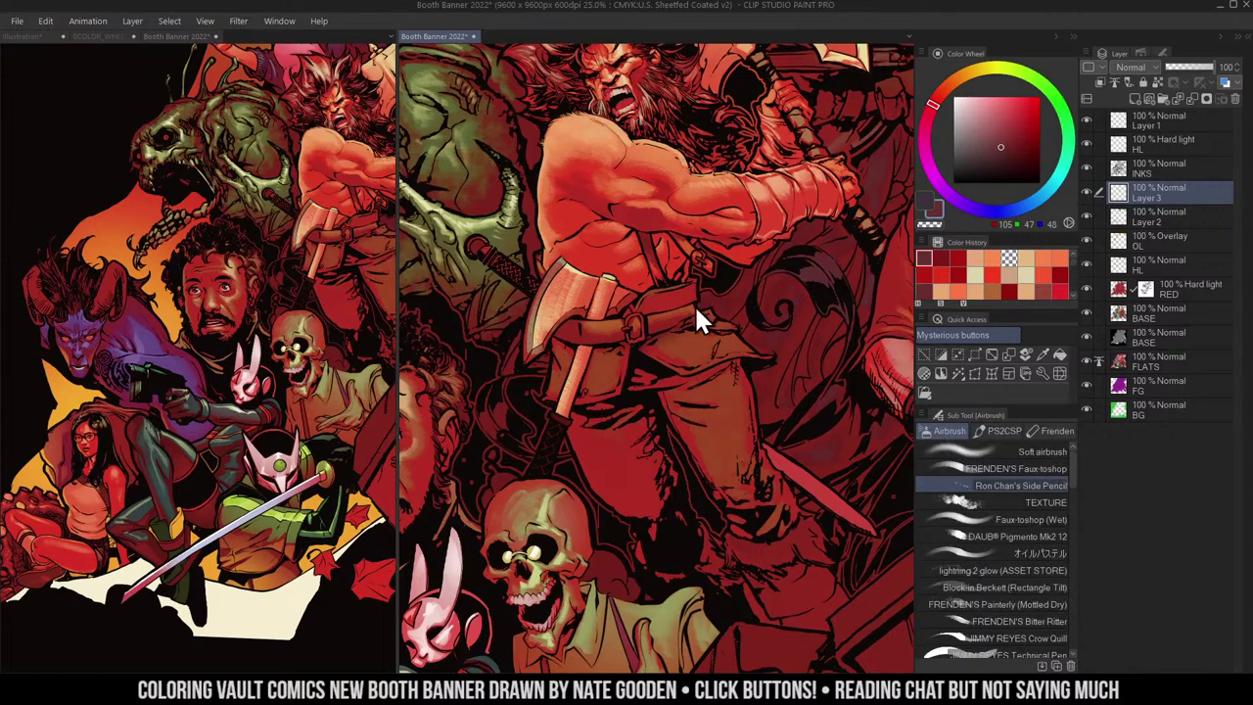
pyautogui.moveTo(623, 348)
pyautogui.mouseDown()
pyautogui.moveTo(637, 343)
pyautogui.moveTo(578, 407)
pyautogui.moveTo(729, 365)
pyautogui.mouseUp()
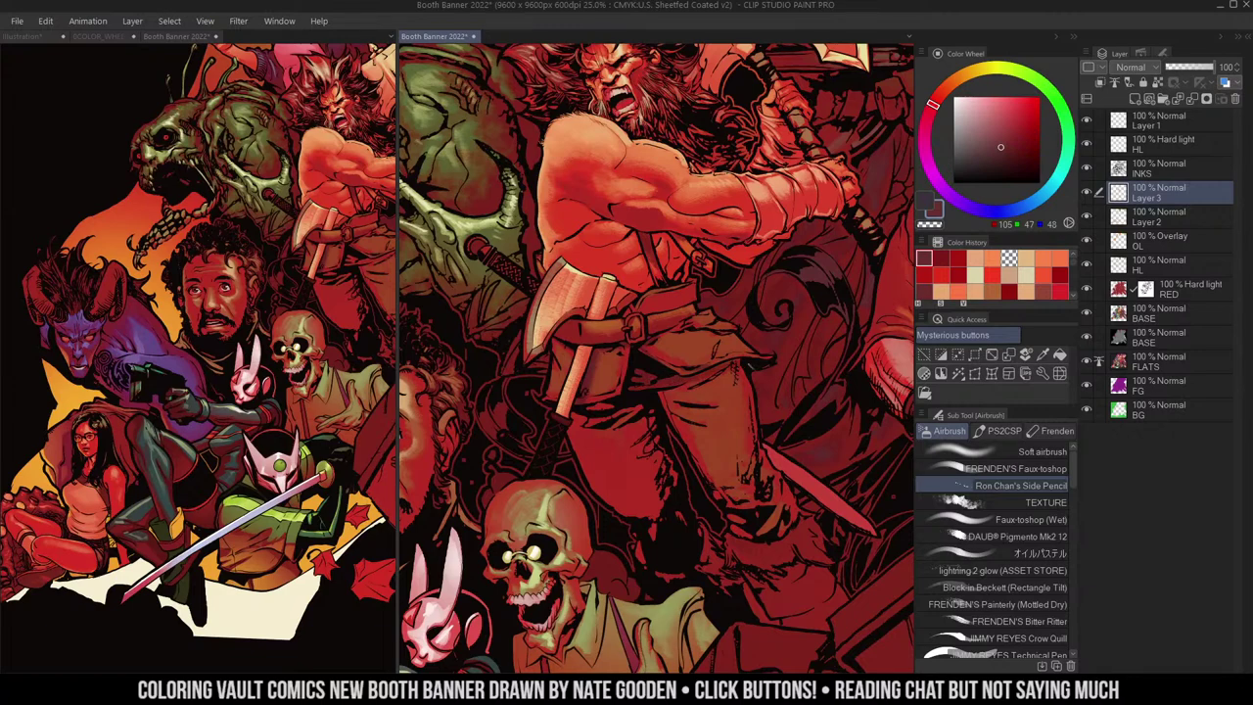
# - Continue the muted dark red shadows down the thigh and lower leg of the barbarian's trousers
pyautogui.moveTo(590, 404)
pyautogui.mouseDown()
pyautogui.moveTo(613, 411)
pyautogui.moveTo(603, 423)
pyautogui.moveTo(626, 417)
pyautogui.mouseUp()
pyautogui.moveTo(635, 415); pyautogui.dragTo(619, 421)
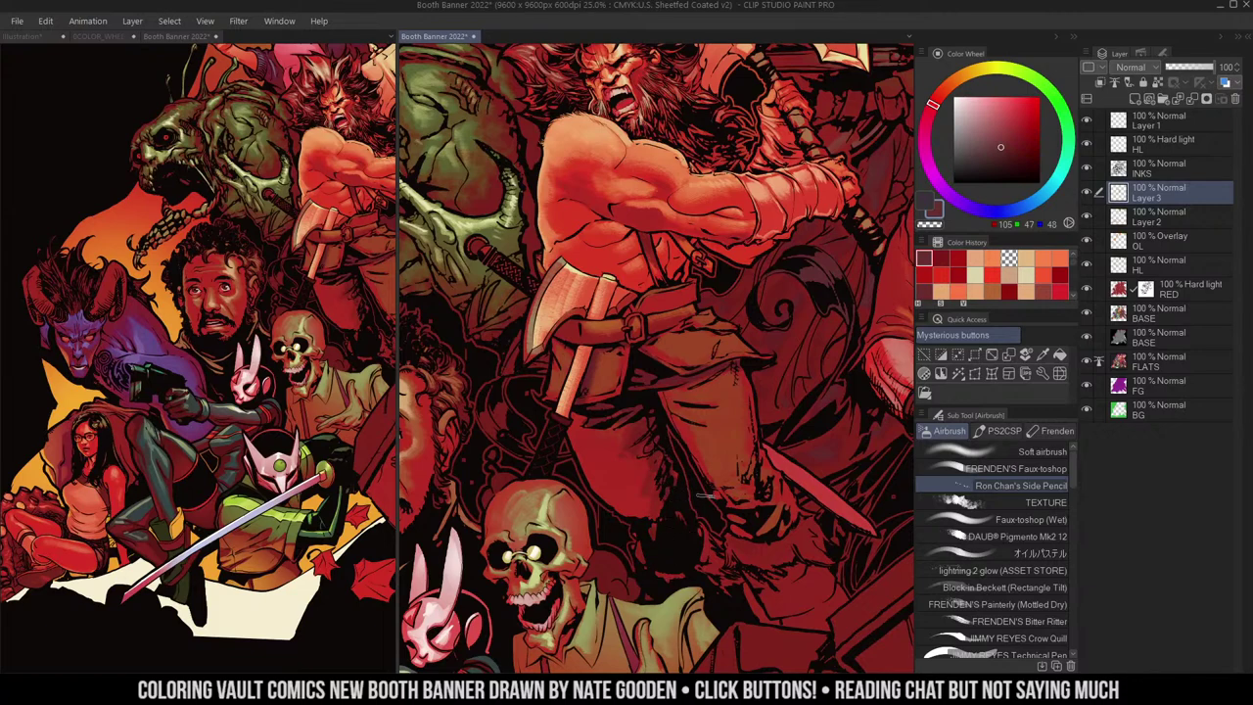
pyautogui.moveTo(724, 385); pyautogui.dragTo(690, 352)
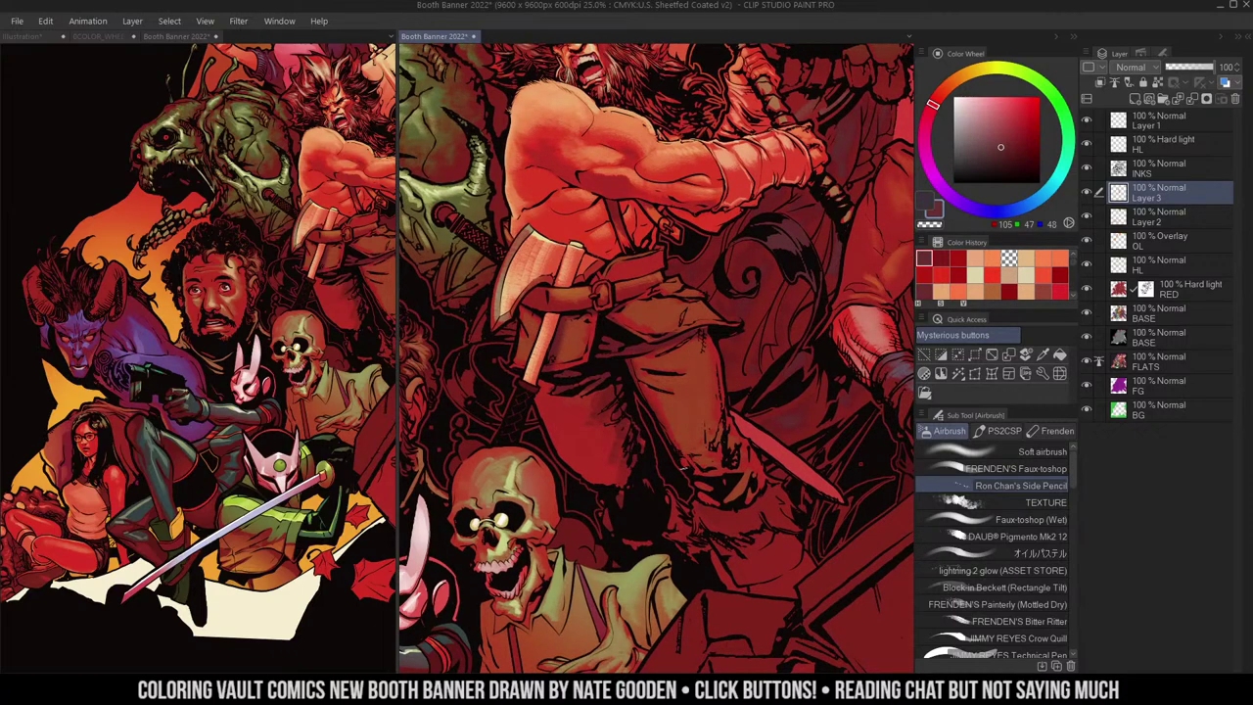
pyautogui.moveTo(710, 339)
pyautogui.mouseDown()
pyautogui.moveTo(748, 464)
pyautogui.moveTo(768, 472)
pyautogui.mouseUp()
pyautogui.moveTo(773, 379)
pyautogui.mouseDown()
pyautogui.moveTo(763, 336)
pyautogui.moveTo(791, 334)
pyautogui.mouseUp()
# - Sample a reddish brown from the trousers and brush it over the fur of the barbarian's boot
pyautogui.keyDown('alt'); pyautogui.click(758, 501); pyautogui.keyUp('alt')
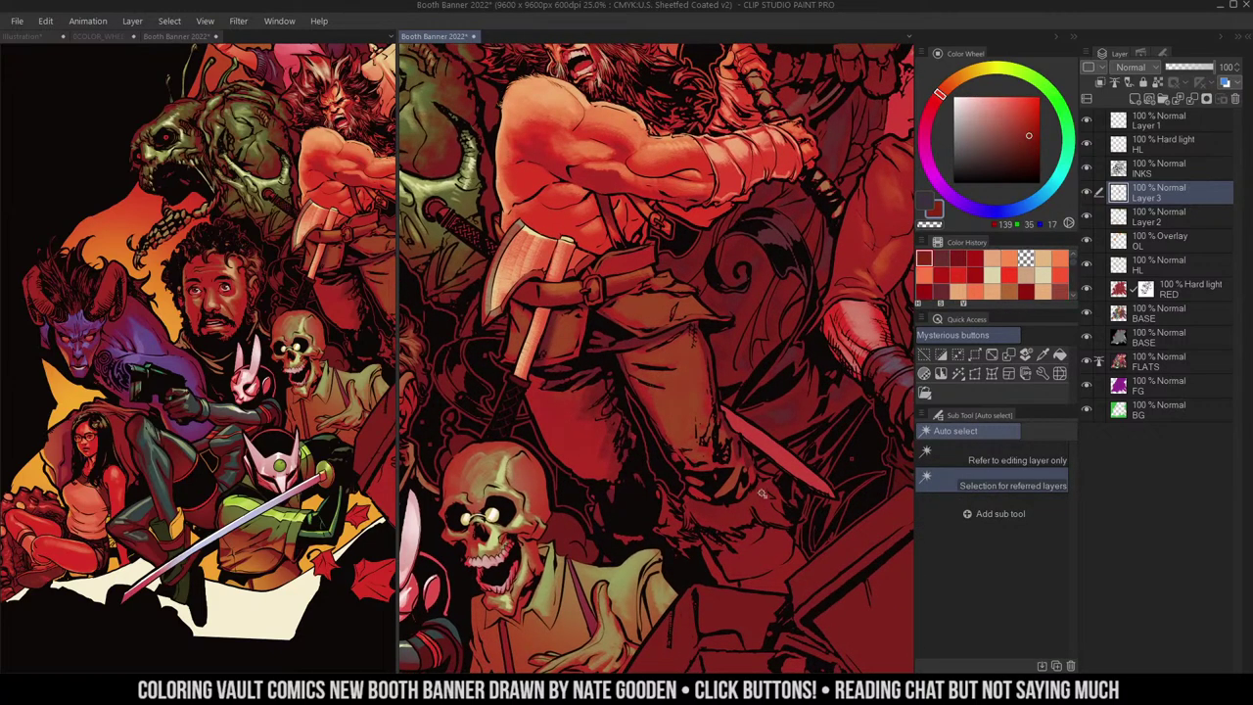
pyautogui.keyDown('alt'); pyautogui.click(634, 579); pyautogui.keyUp('alt')
pyautogui.press('m')
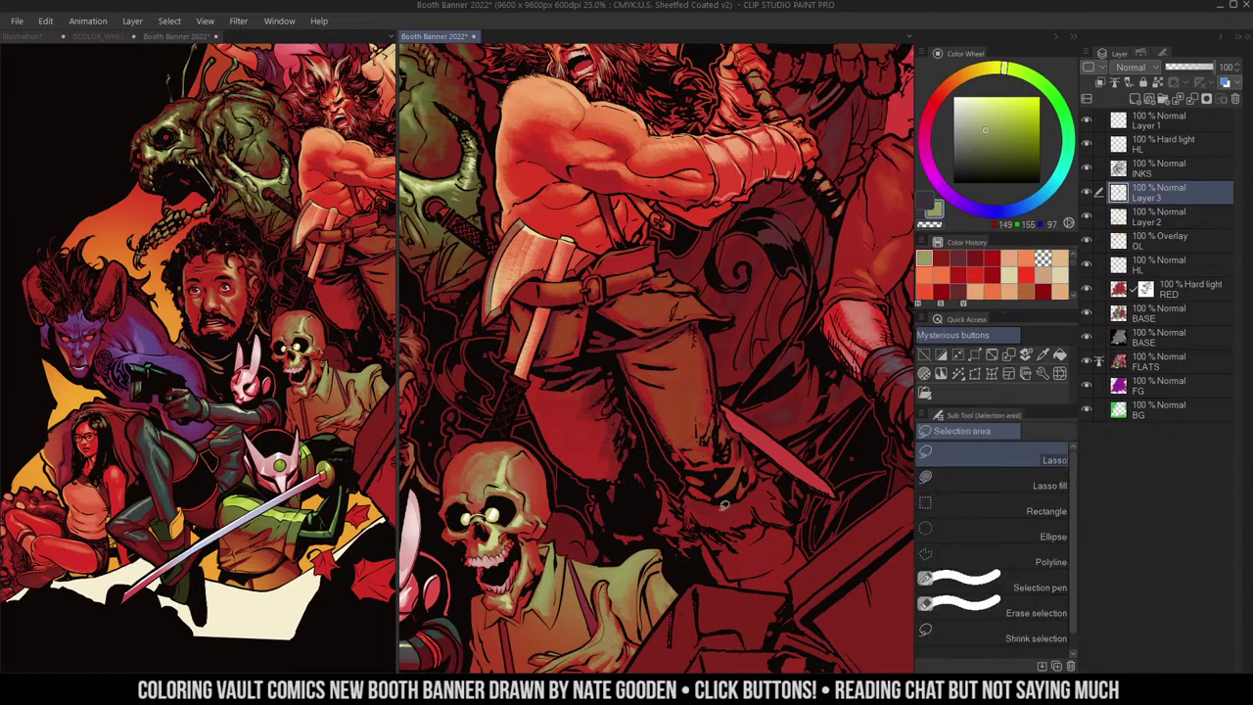
pyautogui.click(723, 508)
pyautogui.press('b')
pyautogui.moveTo(698, 508); pyautogui.dragTo(726, 524)
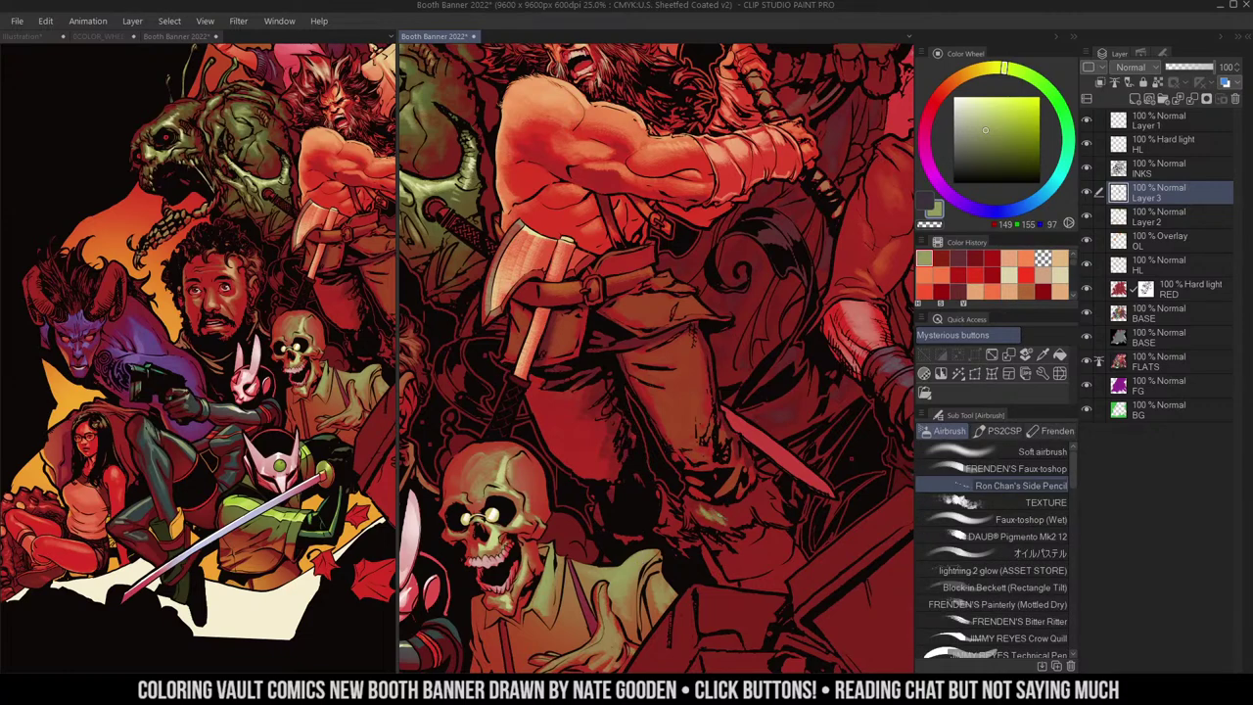
pyautogui.keyDown('alt'); pyautogui.click(689, 396); pyautogui.keyUp('alt')
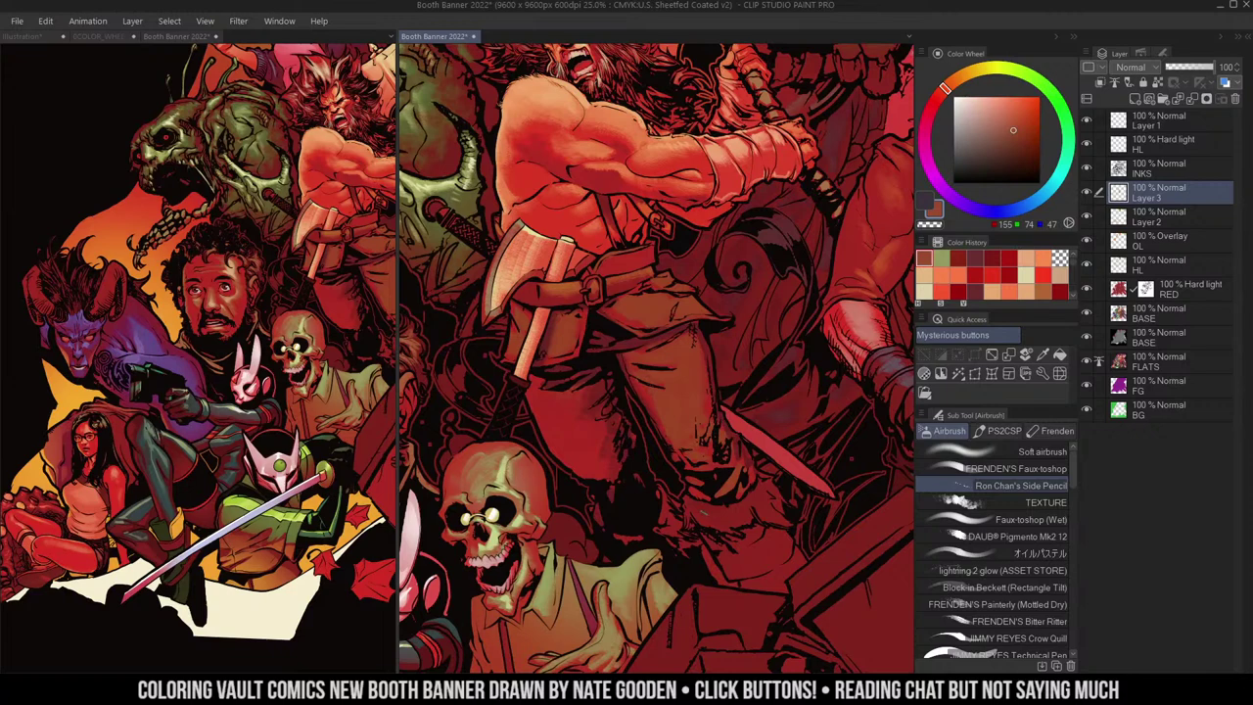
pyautogui.moveTo(707, 516)
pyautogui.mouseDown()
pyautogui.moveTo(740, 513)
pyautogui.moveTo(770, 489)
pyautogui.moveTo(780, 505)
pyautogui.moveTo(779, 488)
pyautogui.mouseUp()
pyautogui.moveTo(815, 400); pyautogui.dragTo(805, 346)
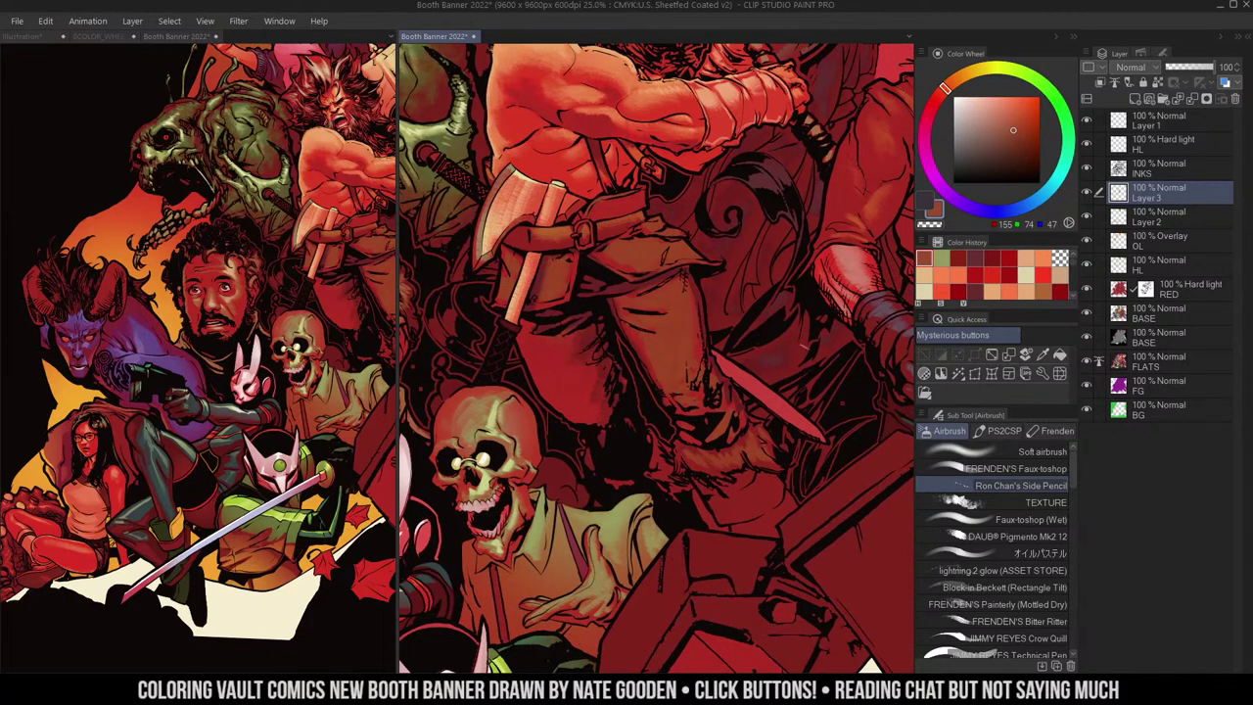
pyautogui.moveTo(722, 504); pyautogui.dragTo(760, 484)
# - Review the barbarian and the surrounding characters at a reduced zoom in both canvas views
pyautogui.press('/')
pyautogui.moveTo(803, 242); pyautogui.dragTo(774, 284)
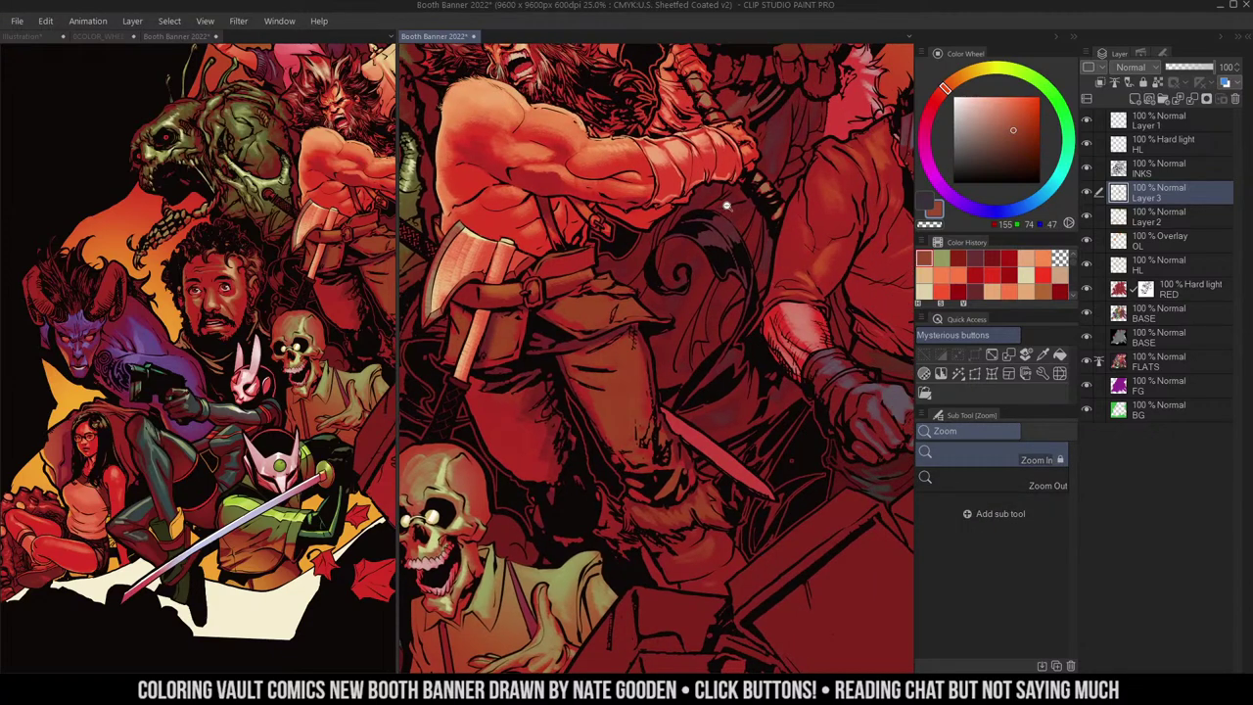
pyautogui.hotkey('ctrl', '-')
pyautogui.hotkey('ctrl', '-')
pyautogui.moveTo(730, 211); pyautogui.dragTo(718, 289)
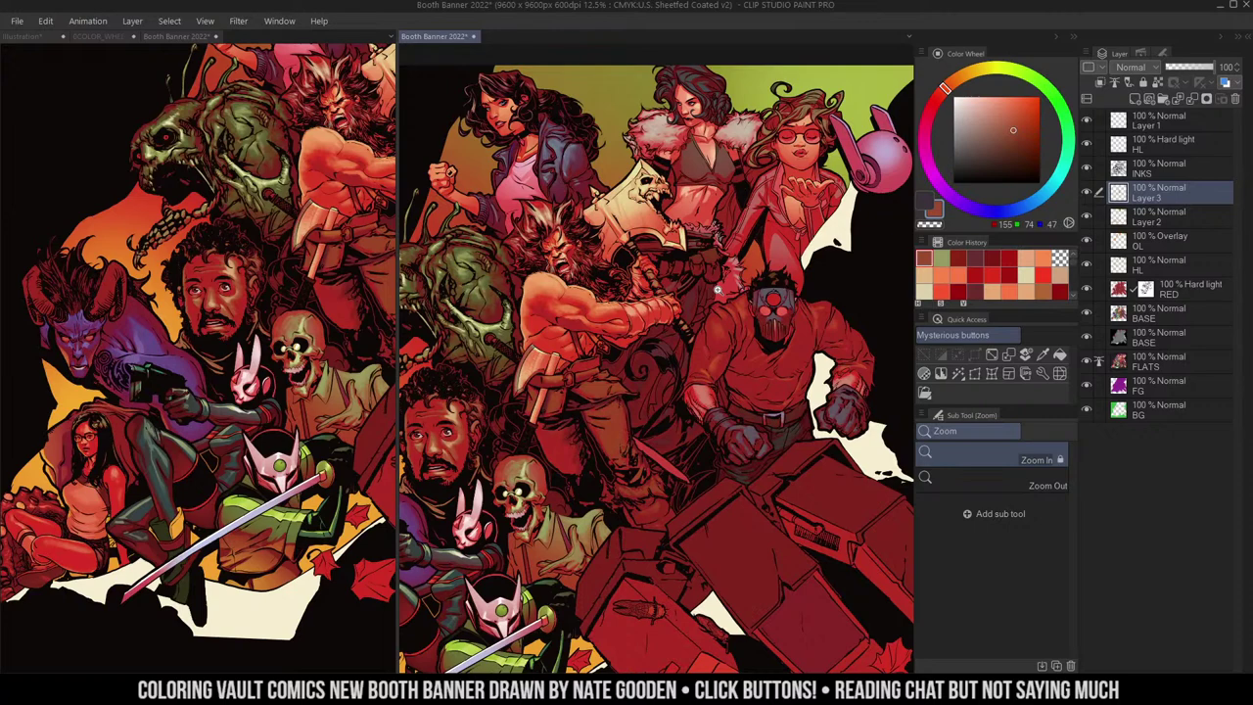
pyautogui.press('m')
pyautogui.moveTo(318, 249); pyautogui.dragTo(260, 288)
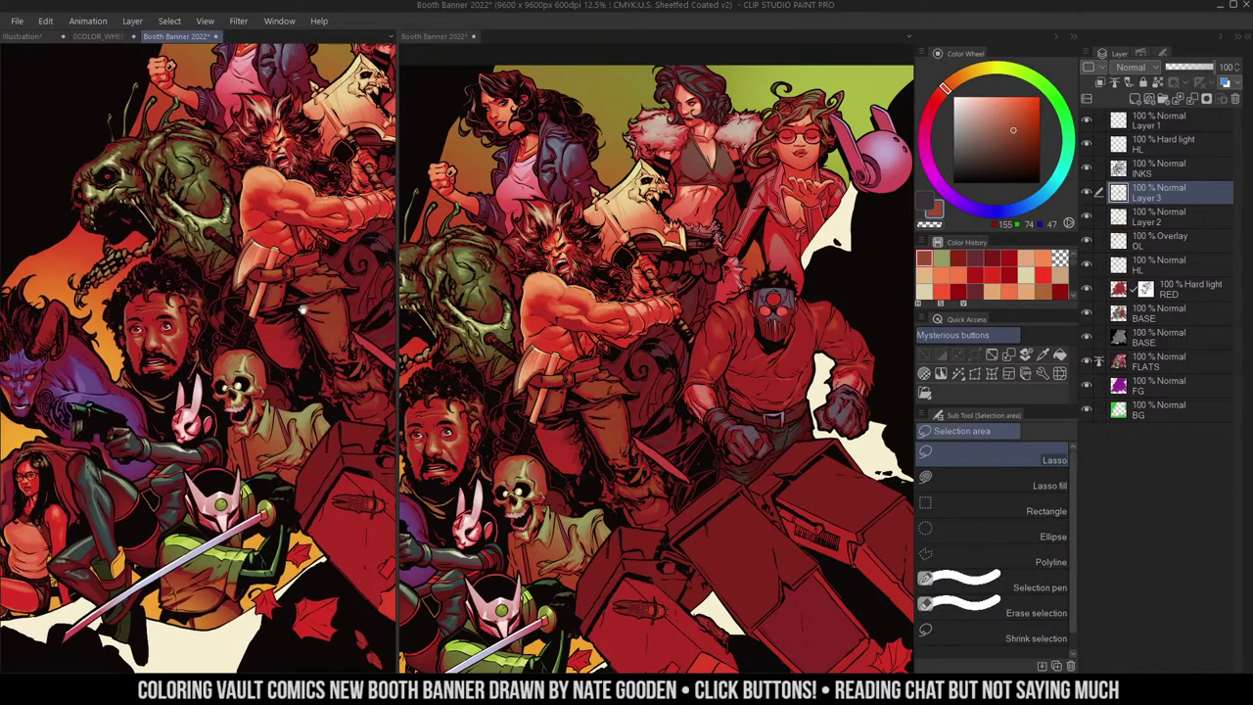
pyautogui.moveTo(768, 227); pyautogui.dragTo(871, 268)
pyautogui.press('/')
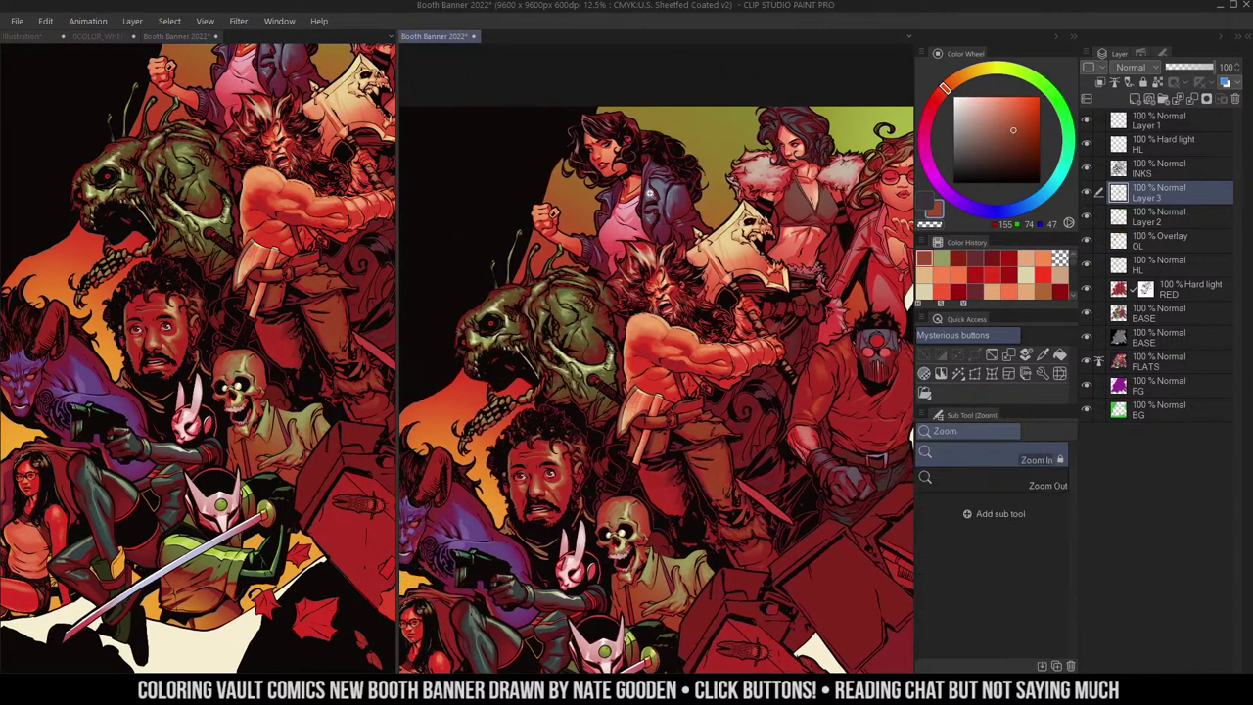
# - Sample a blue-grey from the dark-haired woman's jacket and brush highlights on its collar and lapel
pyautogui.click(658, 180)
pyautogui.moveTo(657, 180); pyautogui.dragTo(759, 276)
pyautogui.click(784, 422)
pyautogui.press('b')
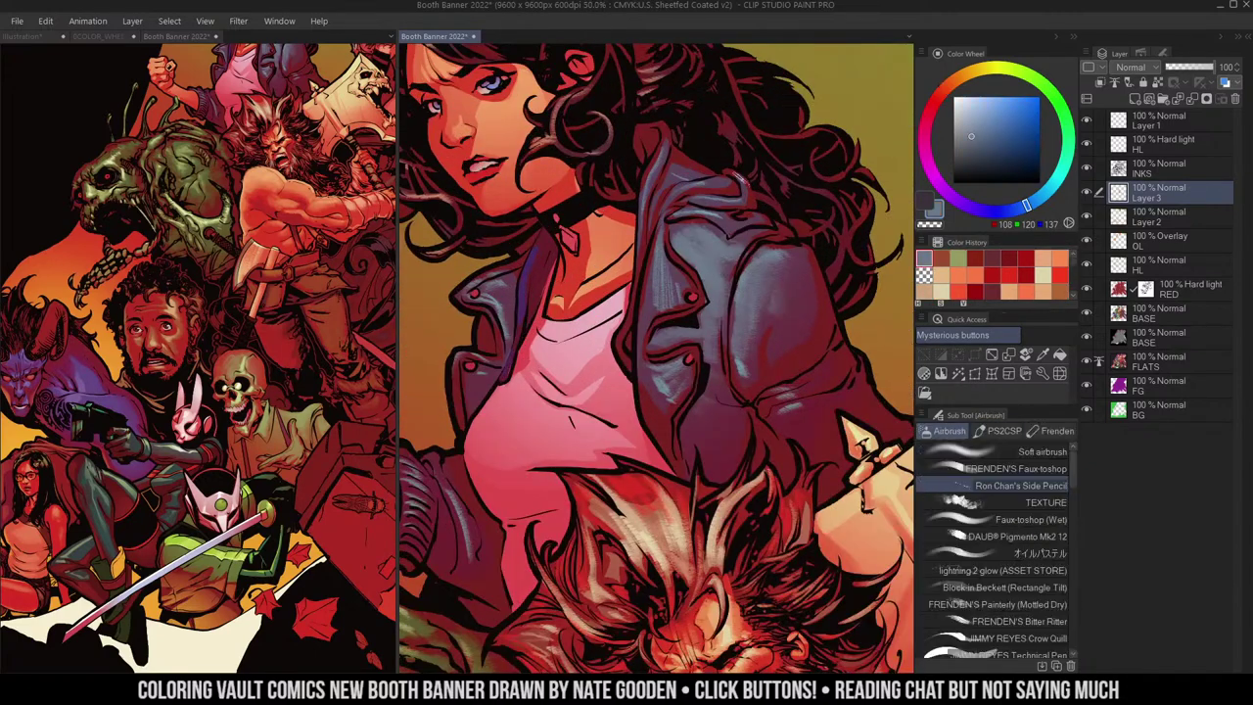
pyautogui.moveTo(693, 182)
pyautogui.mouseDown()
pyautogui.moveTo(678, 199)
pyautogui.moveTo(706, 214)
pyautogui.moveTo(709, 233)
pyautogui.moveTo(676, 235)
pyautogui.moveTo(732, 244)
pyautogui.moveTo(715, 352)
pyautogui.moveTo(724, 419)
pyautogui.moveTo(704, 331)
pyautogui.moveTo(673, 366)
pyautogui.mouseUp()
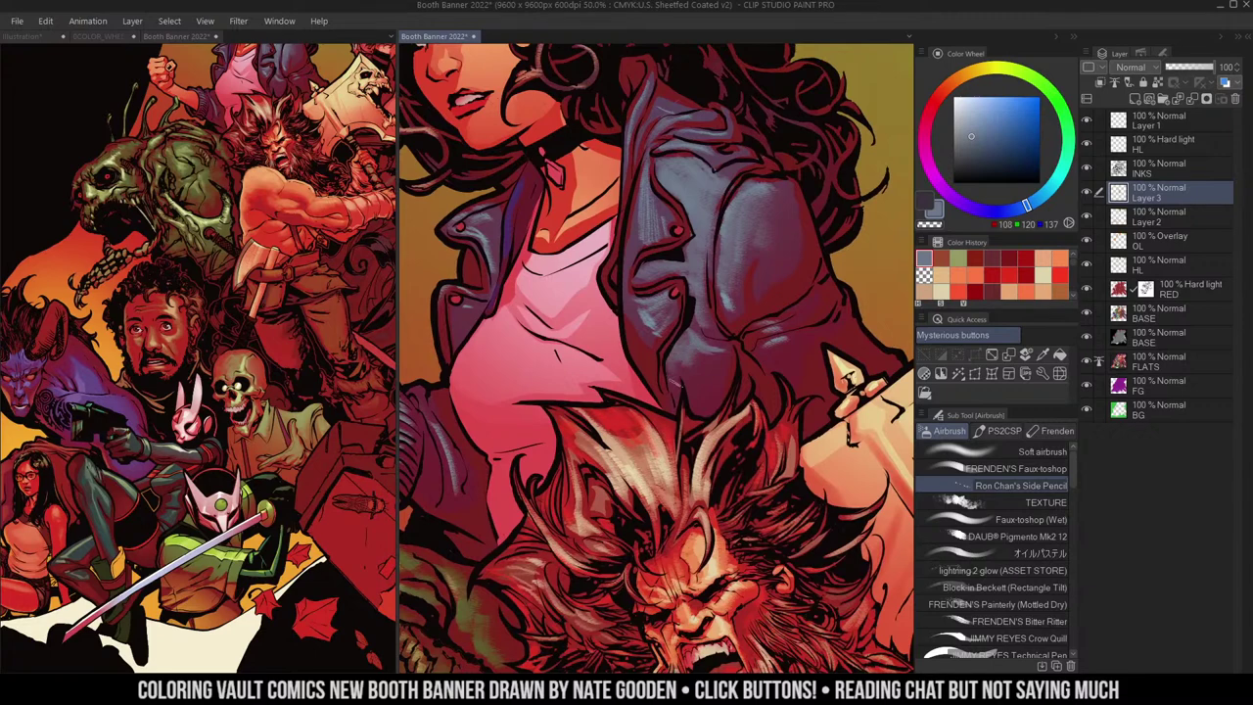
# - Brush blue-grey highlights on the shoulder of the woman's jacket sleeve and soften them with the Blending Brush
pyautogui.keyDown('alt'); pyautogui.click(727, 317); pyautogui.keyUp('alt')
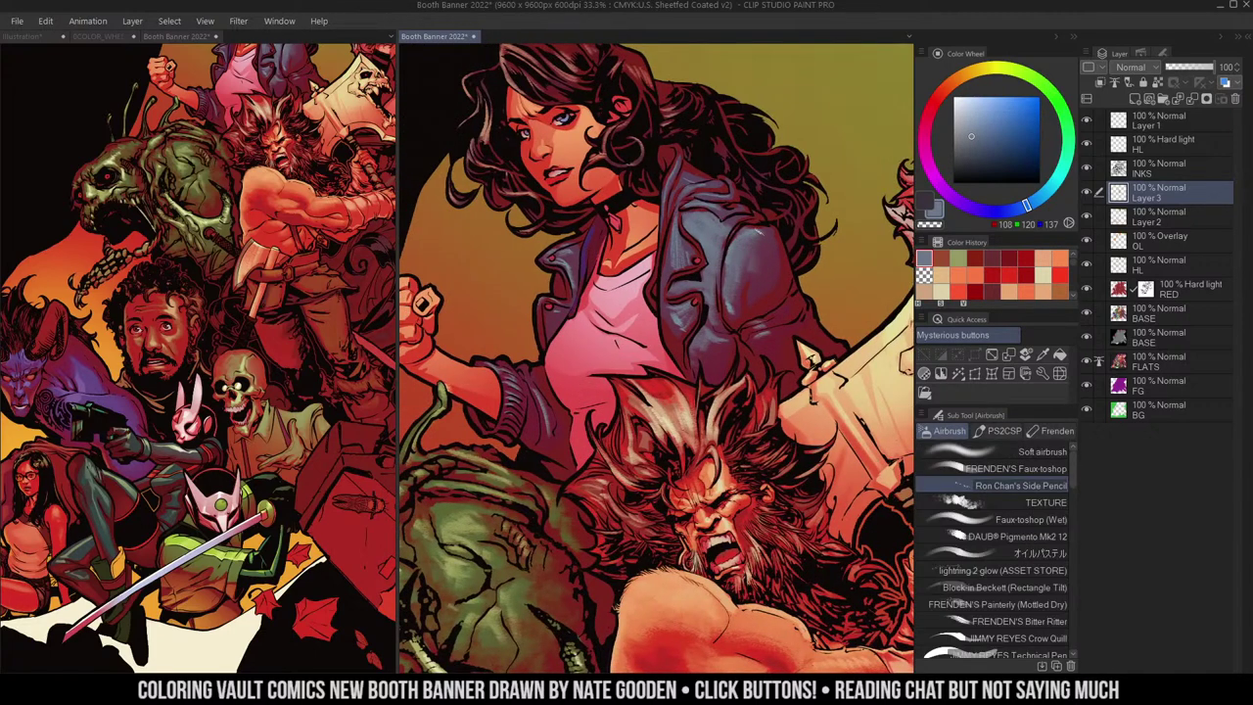
pyautogui.moveTo(760, 242); pyautogui.dragTo(746, 268)
pyautogui.moveTo(755, 237)
pyautogui.mouseDown()
pyautogui.moveTo(768, 299)
pyautogui.moveTo(760, 289)
pyautogui.mouseUp()
pyautogui.moveTo(752, 245); pyautogui.dragTo(760, 283)
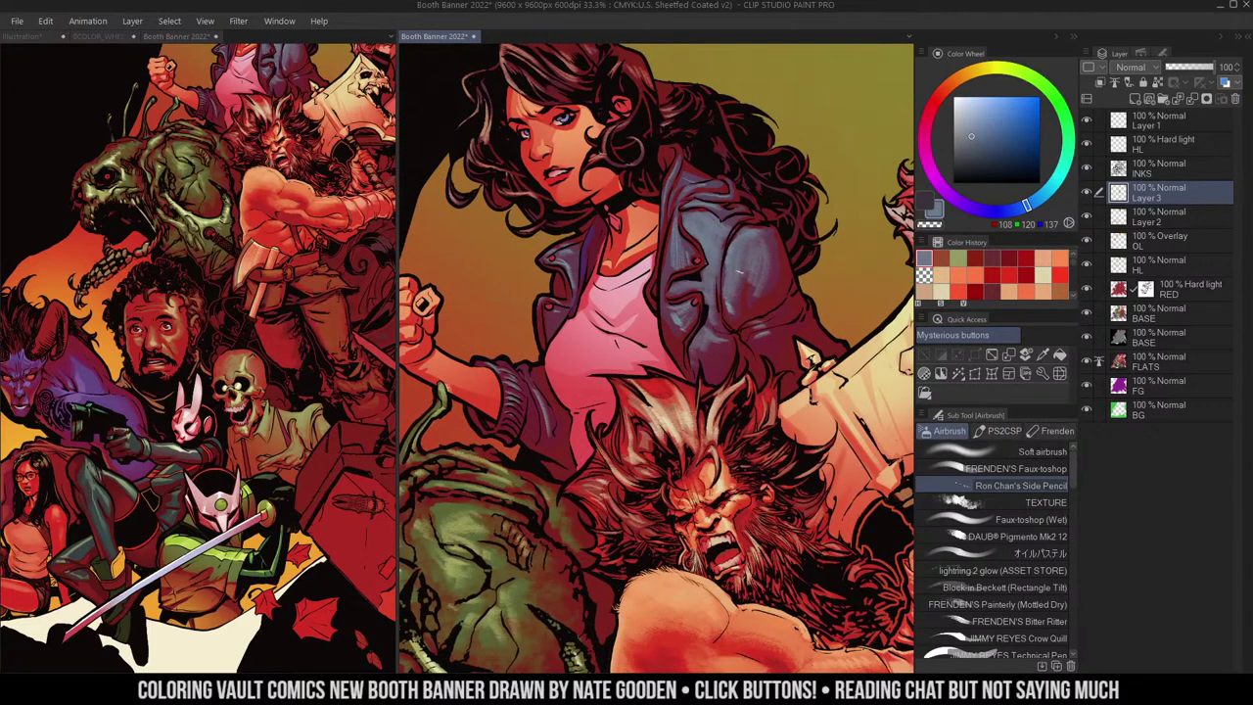
pyautogui.press('m')
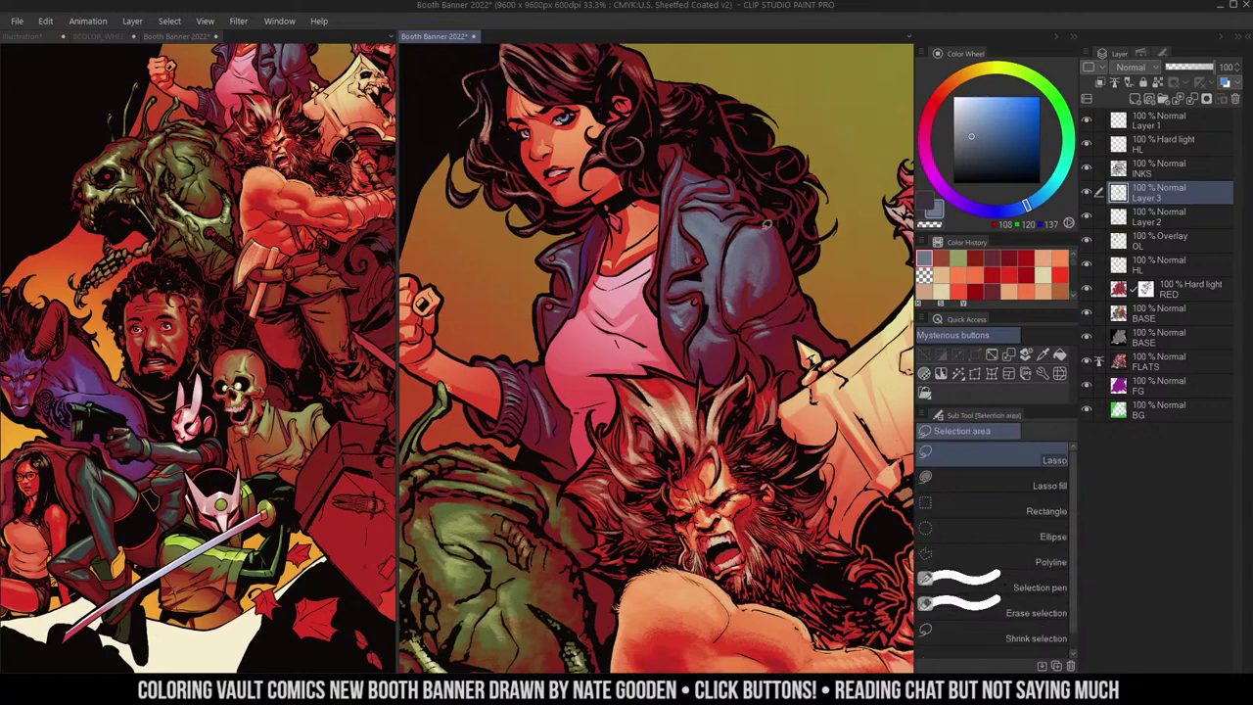
pyautogui.press('j')
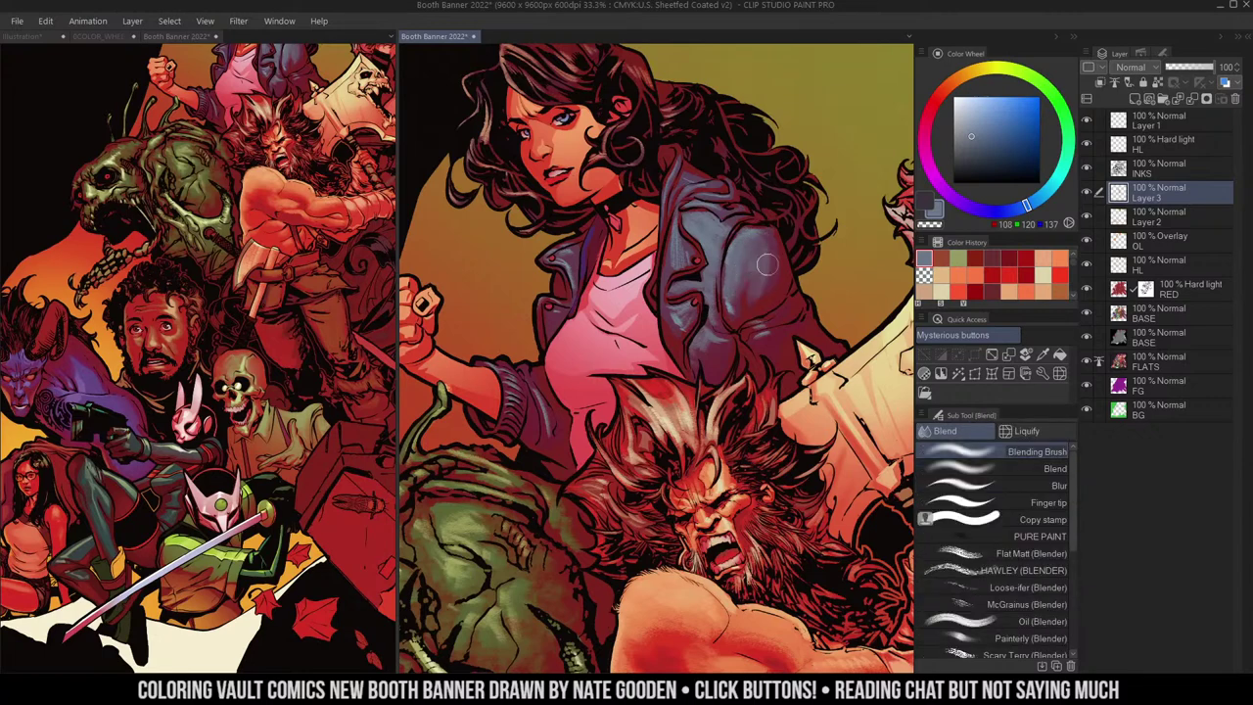
pyautogui.moveTo(785, 237); pyautogui.dragTo(767, 269)
# - Brush more blue-grey highlights onto the lower folds of the woman's jacket sleeve and save the banner
pyautogui.press('b')
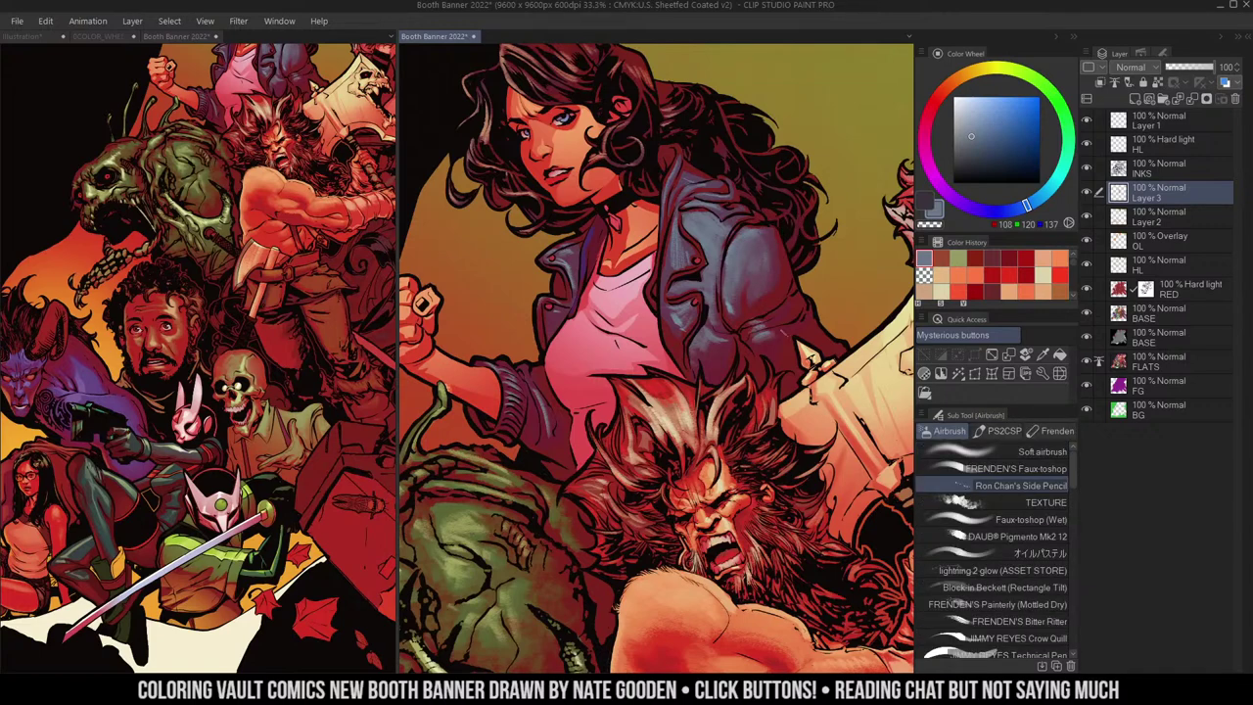
pyautogui.moveTo(766, 329)
pyautogui.mouseDown()
pyautogui.moveTo(786, 320)
pyautogui.moveTo(799, 333)
pyautogui.moveTo(781, 350)
pyautogui.moveTo(787, 369)
pyautogui.mouseUp()
pyautogui.hotkey('ctrl', 's')
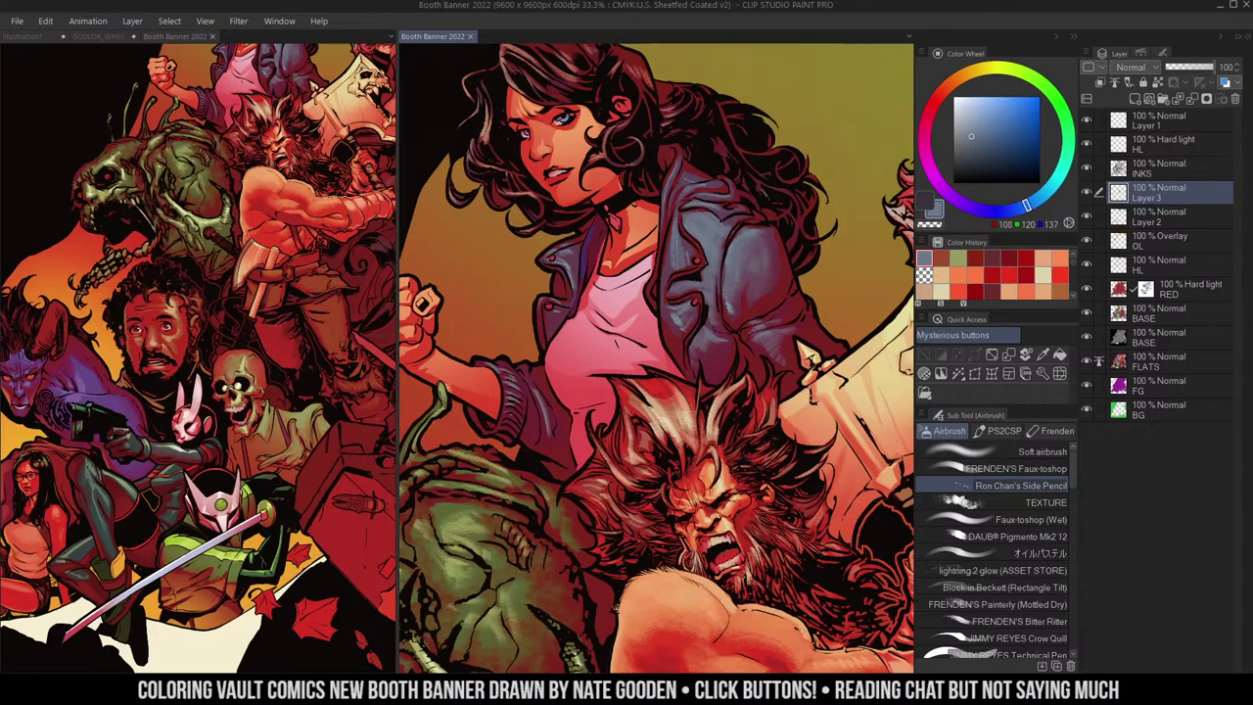
pyautogui.press('m')
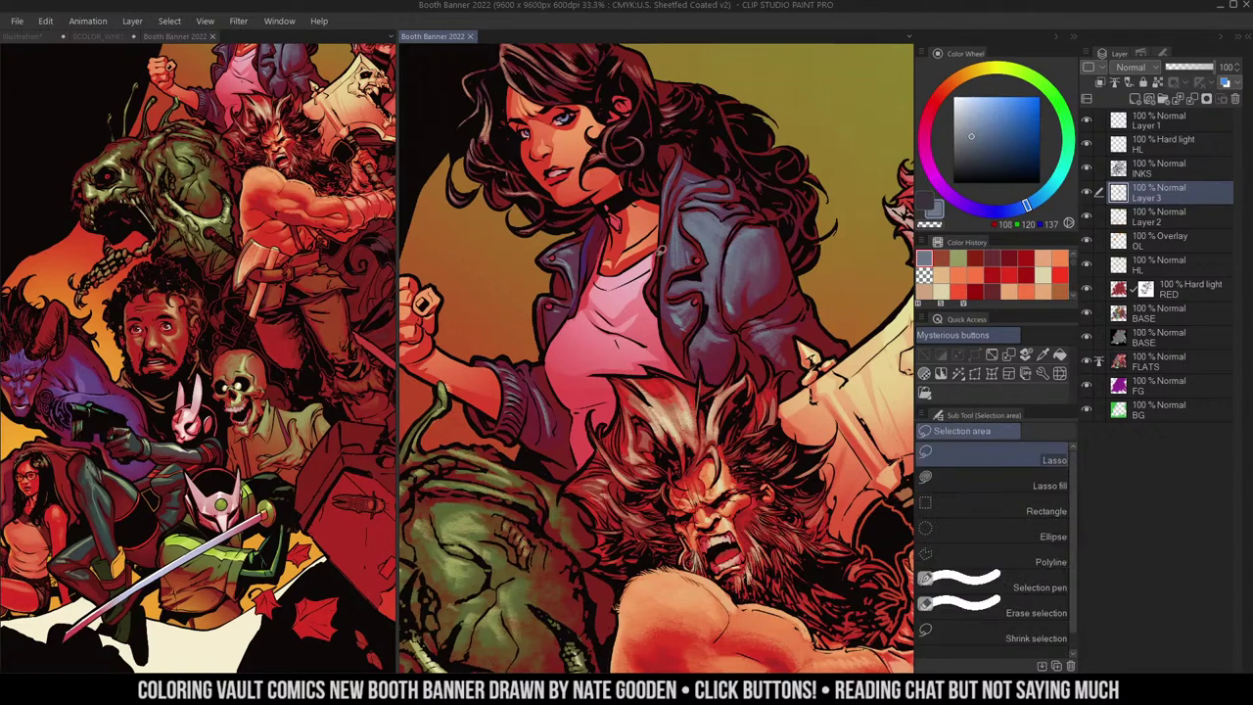
# - Sample pink from the dark-haired woman's shirt, lighten it to pale pink, and brush highlights across the shirt's neckline and chest
pyautogui.keyDown('alt'); pyautogui.click(630, 284); pyautogui.keyUp('alt')
pyautogui.press('b')
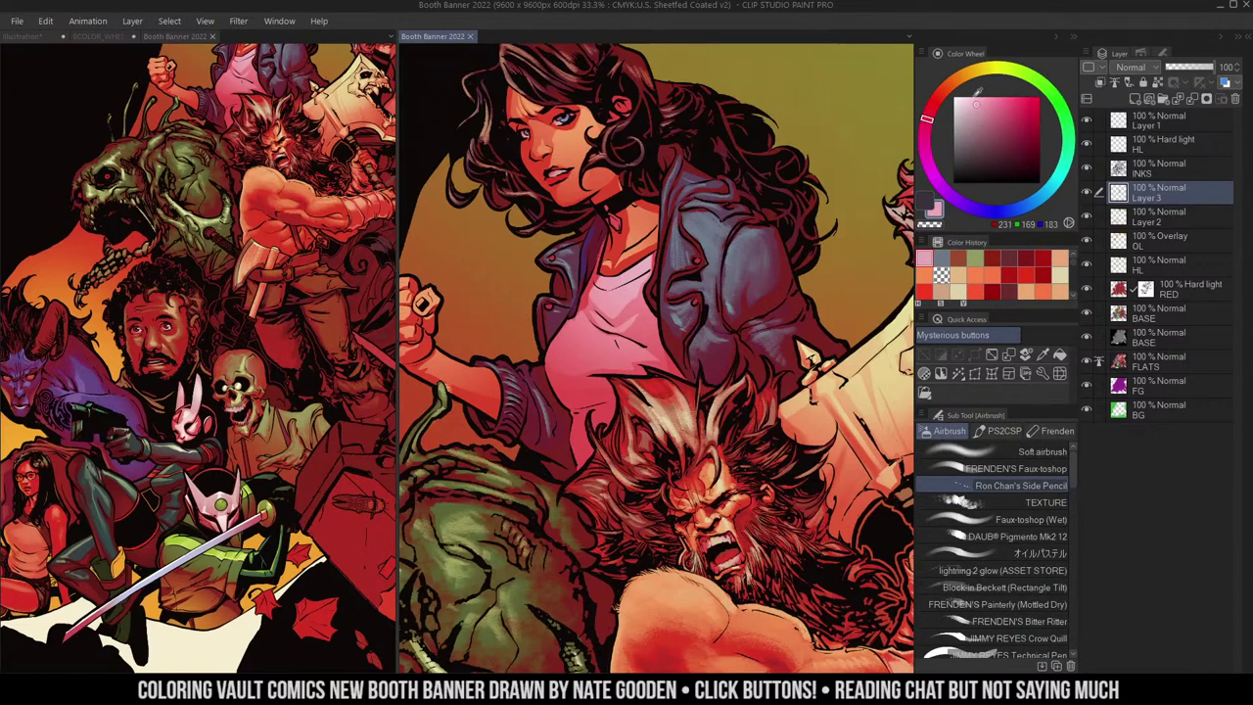
pyautogui.click(965, 102)
pyautogui.moveTo(647, 265)
pyautogui.mouseDown()
pyautogui.moveTo(616, 286)
pyautogui.moveTo(612, 313)
pyautogui.mouseUp()
pyautogui.click(960, 98)
pyautogui.moveTo(634, 257); pyautogui.dragTo(620, 269)
pyautogui.keyDown('alt'); pyautogui.click(632, 242); pyautogui.keyUp('alt')
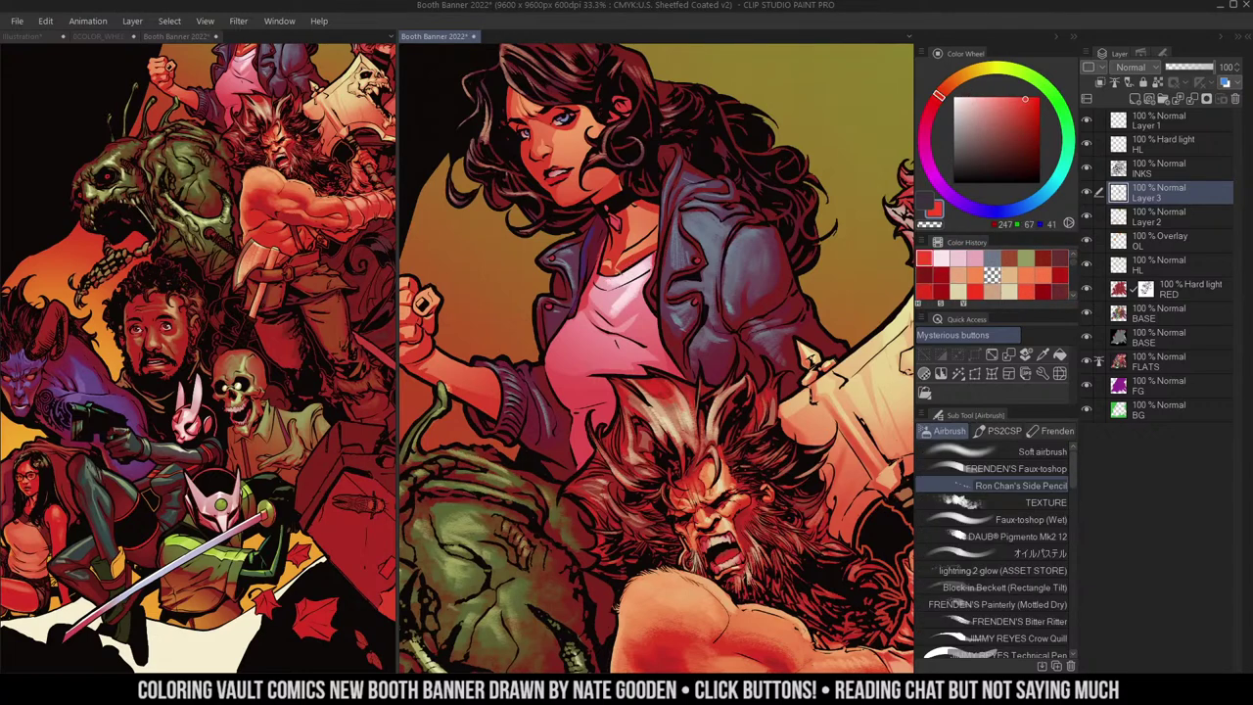
pyautogui.keyDown('alt'); pyautogui.click(634, 298); pyautogui.keyUp('alt')
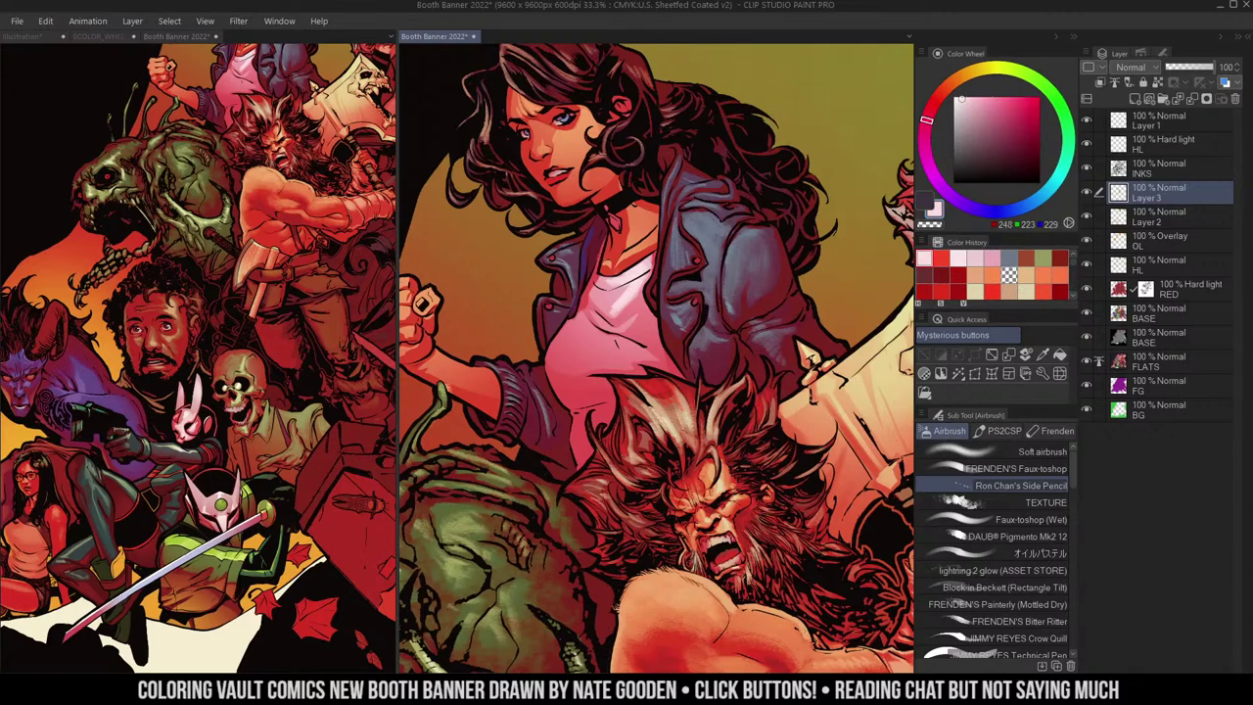
pyautogui.moveTo(589, 326); pyautogui.dragTo(605, 338)
# - Review the dark-haired woman and the neighbouring characters at several zoom levels
pyautogui.moveTo(787, 265); pyautogui.dragTo(746, 241)
pyautogui.keyDown('alt'); pyautogui.click(780, 271); pyautogui.keyUp('alt')
pyautogui.keyDown('alt'); pyautogui.click(804, 241); pyautogui.keyUp('alt')
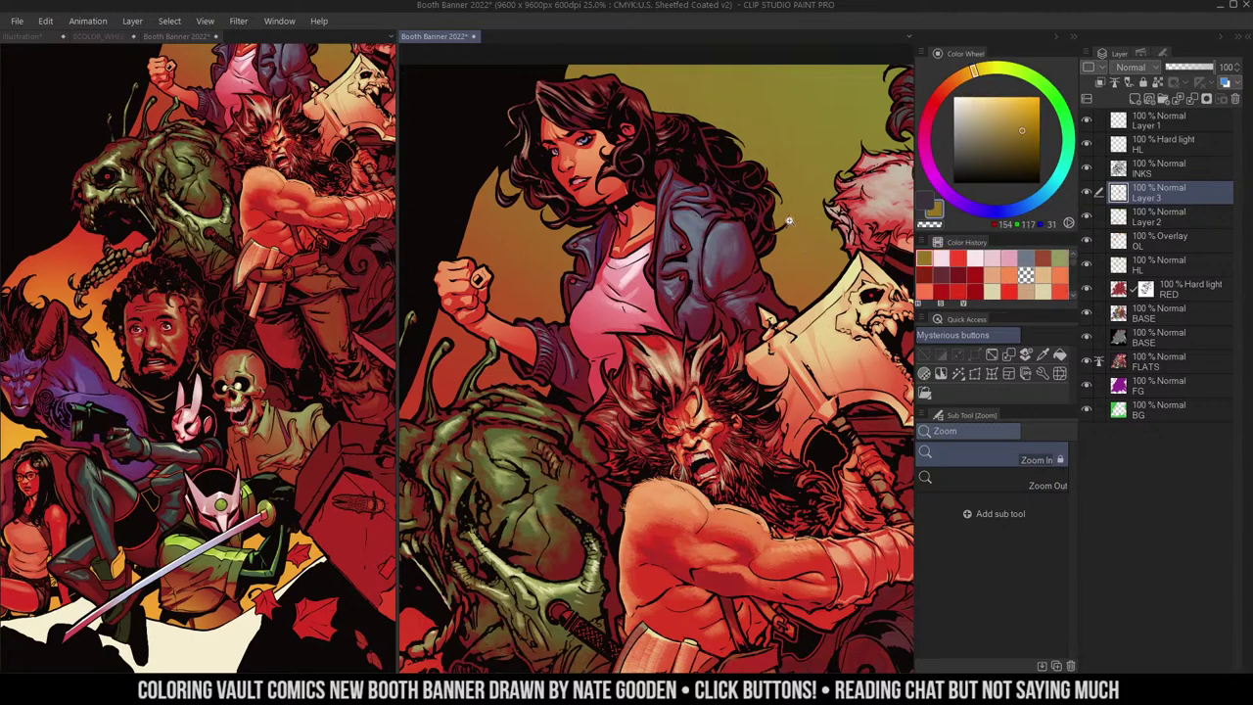
pyautogui.keyDown('ctrl'); pyautogui.click(787, 218); pyautogui.keyUp('ctrl')
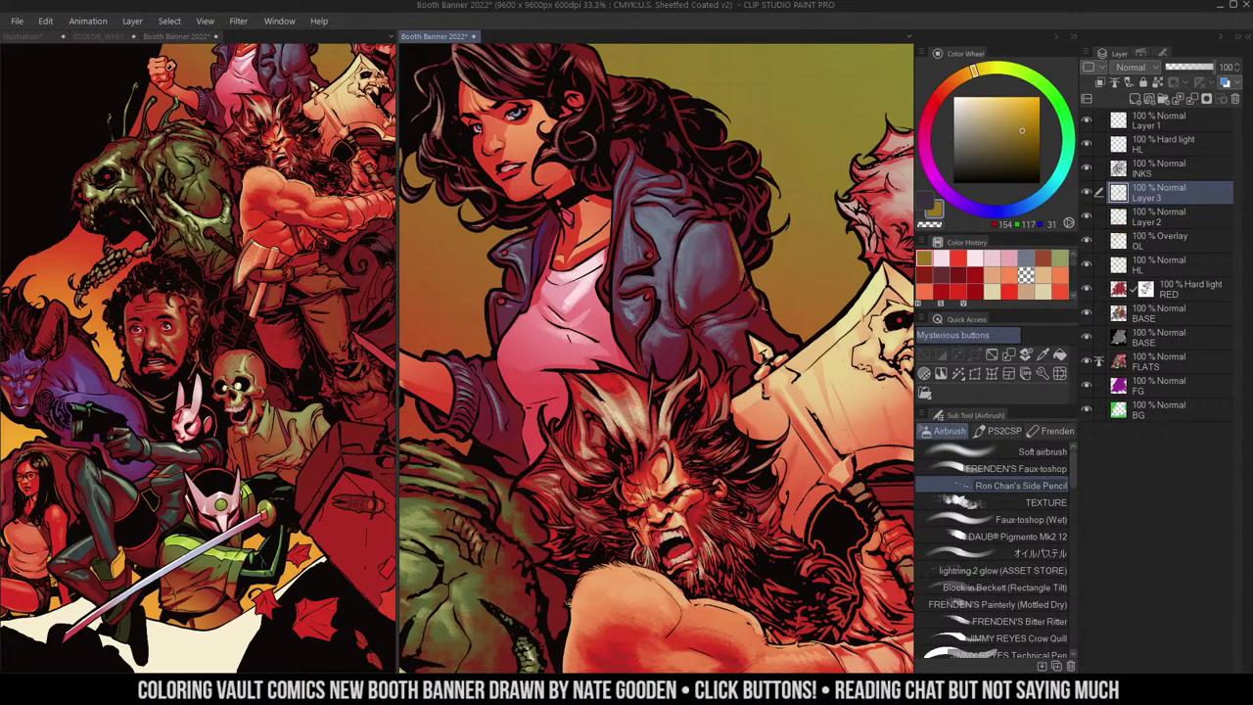
pyautogui.hotkey('ctrl', 'space')
pyautogui.moveTo(763, 315); pyautogui.dragTo(783, 339)
pyautogui.hotkey('ctrl', 'space')
pyautogui.moveTo(766, 259); pyautogui.dragTo(693, 255)
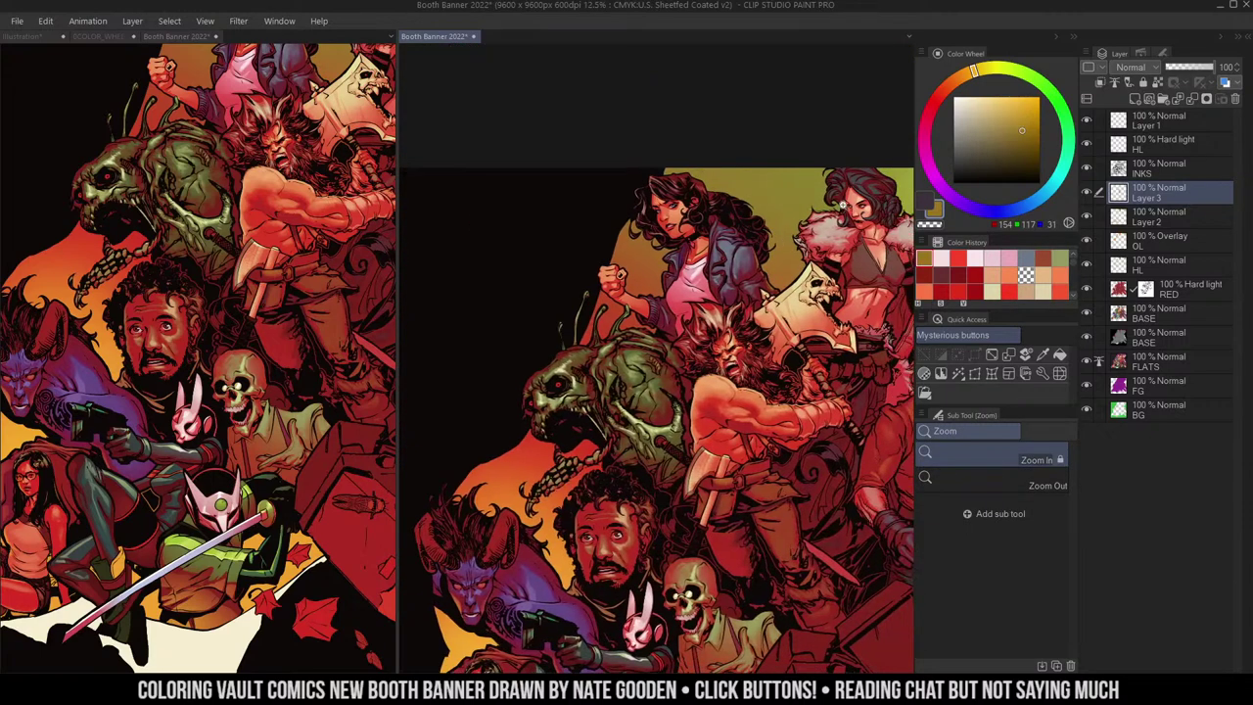
pyautogui.doubleClick(685, 221)
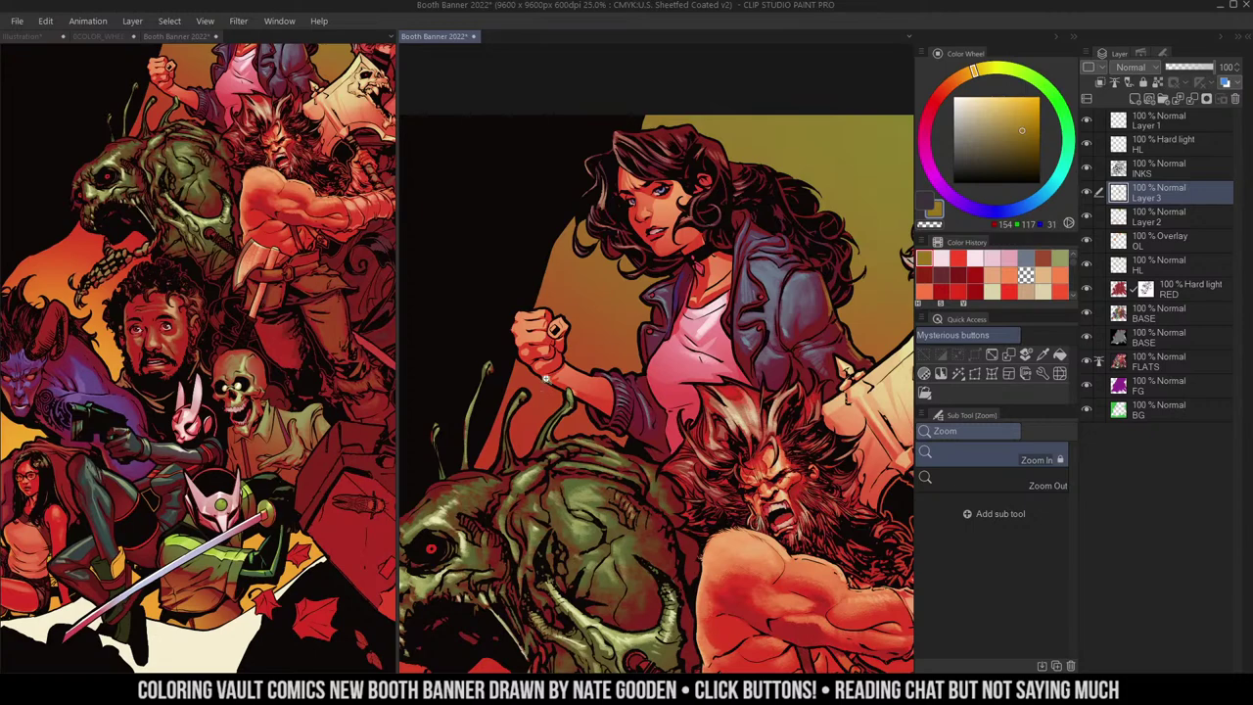
# - Sample a light orange from the woman's skin and brush highlights where her front hair strands meet her face
pyautogui.rightClick(542, 328)
pyautogui.click(638, 271)
pyautogui.moveTo(616, 133); pyautogui.dragTo(616, 163)
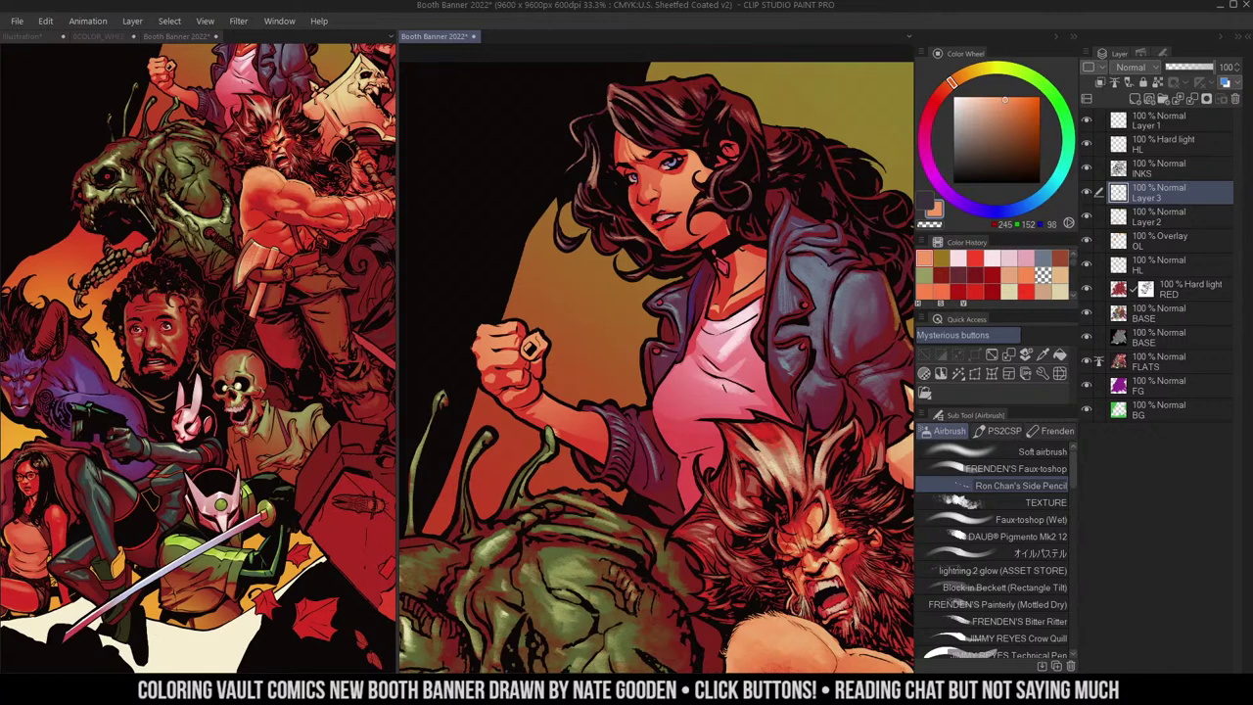
pyautogui.keyDown('alt'); pyautogui.click(627, 137); pyautogui.keyUp('alt')
pyautogui.moveTo(621, 115); pyautogui.dragTo(614, 128)
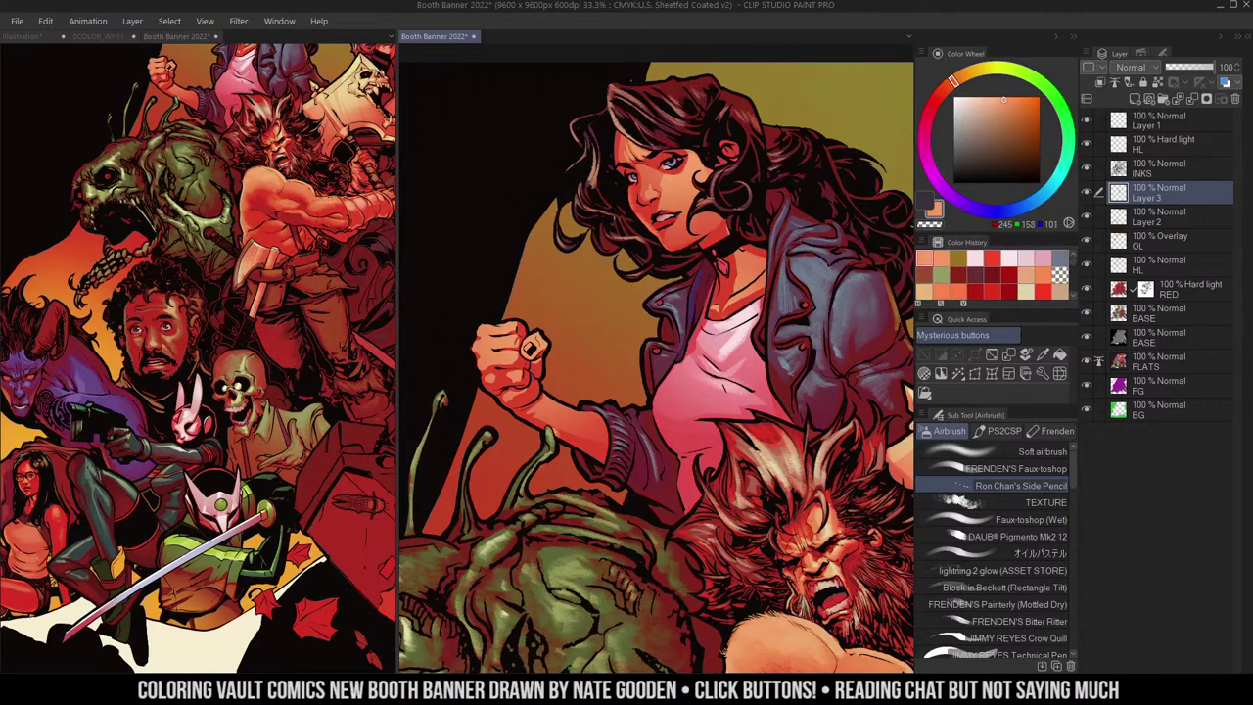
# - Sample the woman's facial skin tone and lighten it to a pale peach (252, 204, 173) for the highlights
pyautogui.press('/')
pyautogui.keyDown('alt'); pyautogui.click(809, 232); pyautogui.keyUp('alt')
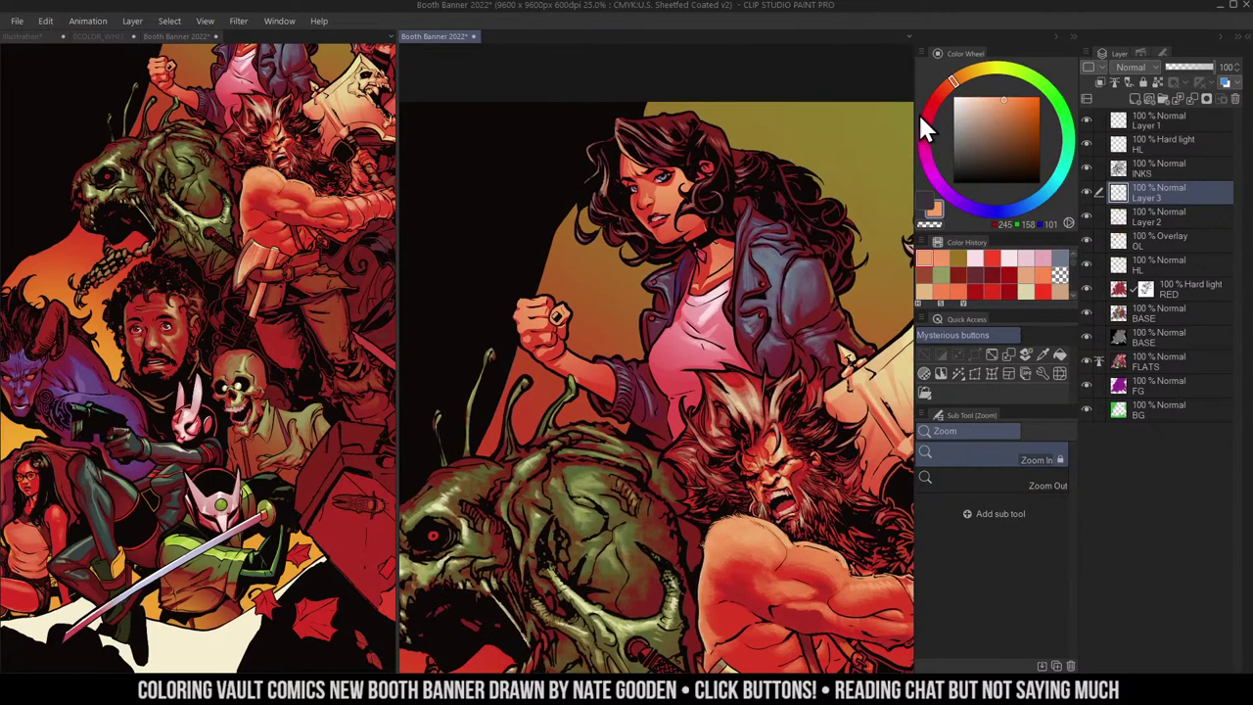
pyautogui.click(581, 321)
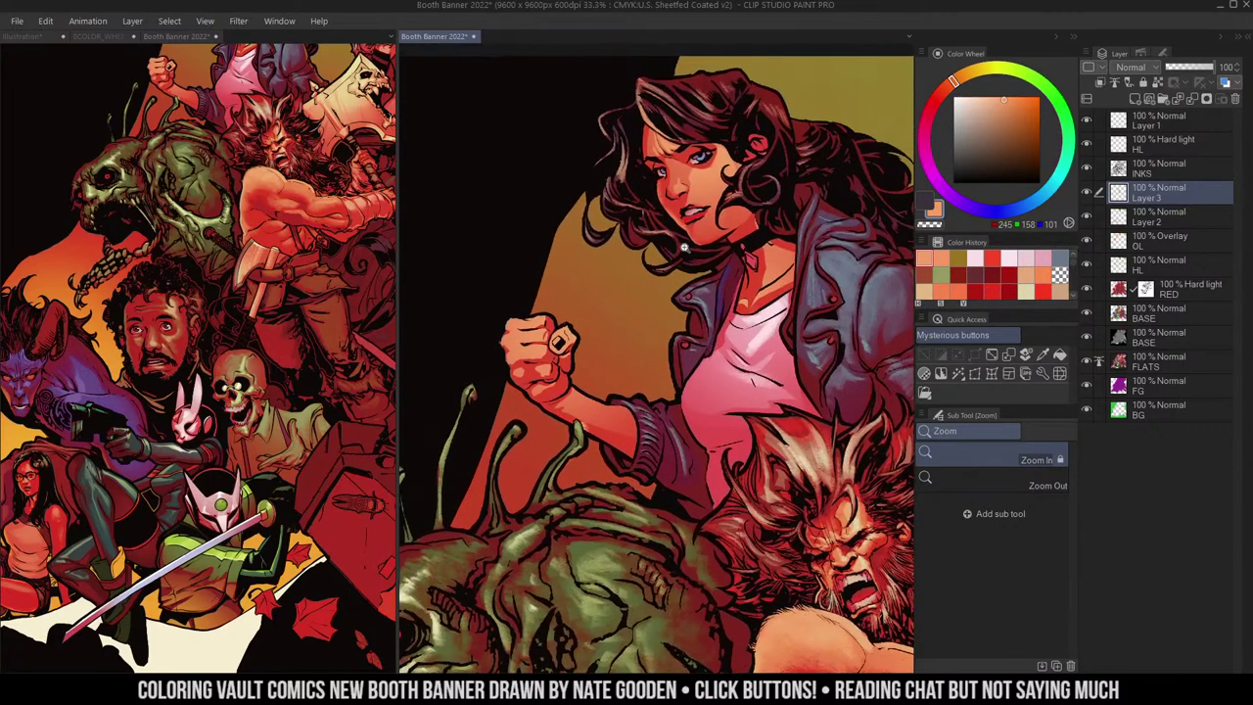
pyautogui.press('m')
pyautogui.keyDown('alt'); pyautogui.click(705, 166); pyautogui.keyUp('alt')
pyautogui.press('b')
pyautogui.moveTo(1003, 99); pyautogui.dragTo(980, 98)
pyautogui.moveTo(797, 290); pyautogui.dragTo(748, 232)
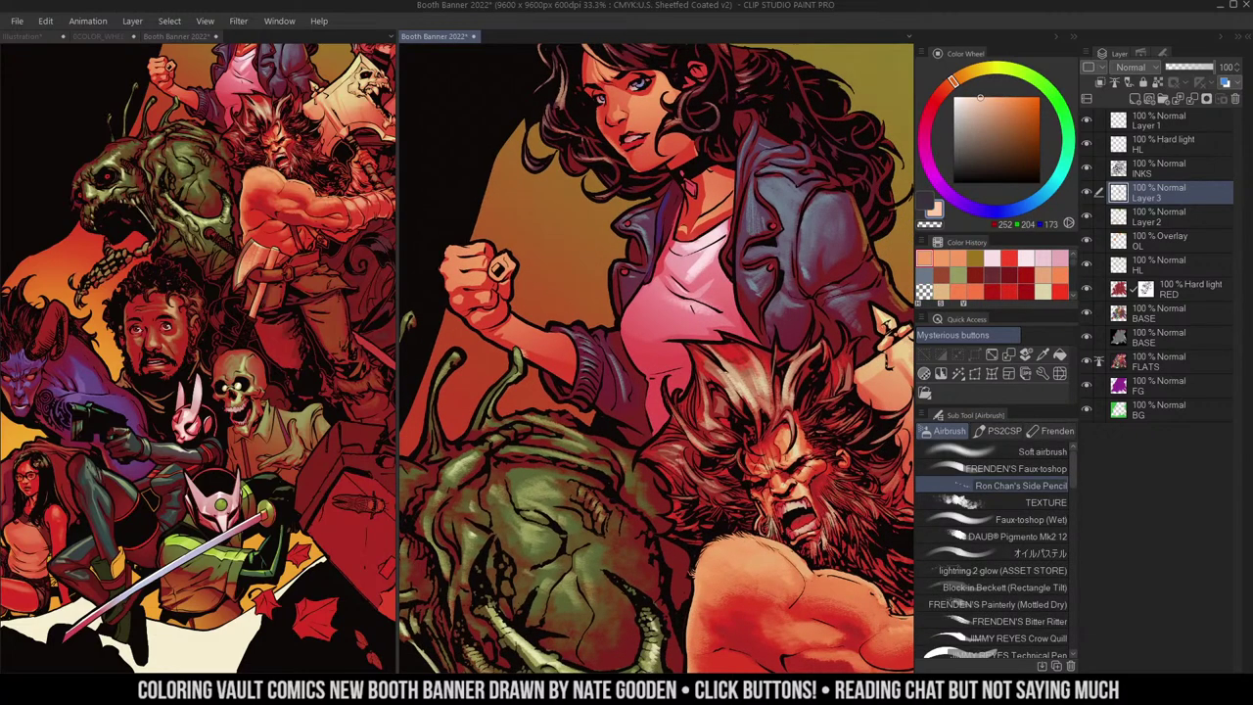
# - Sample a tan from the barbarian's hair, add highlights around the woman's face, and soften them with the Blending Brush
pyautogui.keyDown('alt'); pyautogui.click(783, 370); pyautogui.keyUp('alt')
pyautogui.press('m')
pyautogui.moveTo(784, 370); pyautogui.dragTo(824, 448)
pyautogui.press('b')
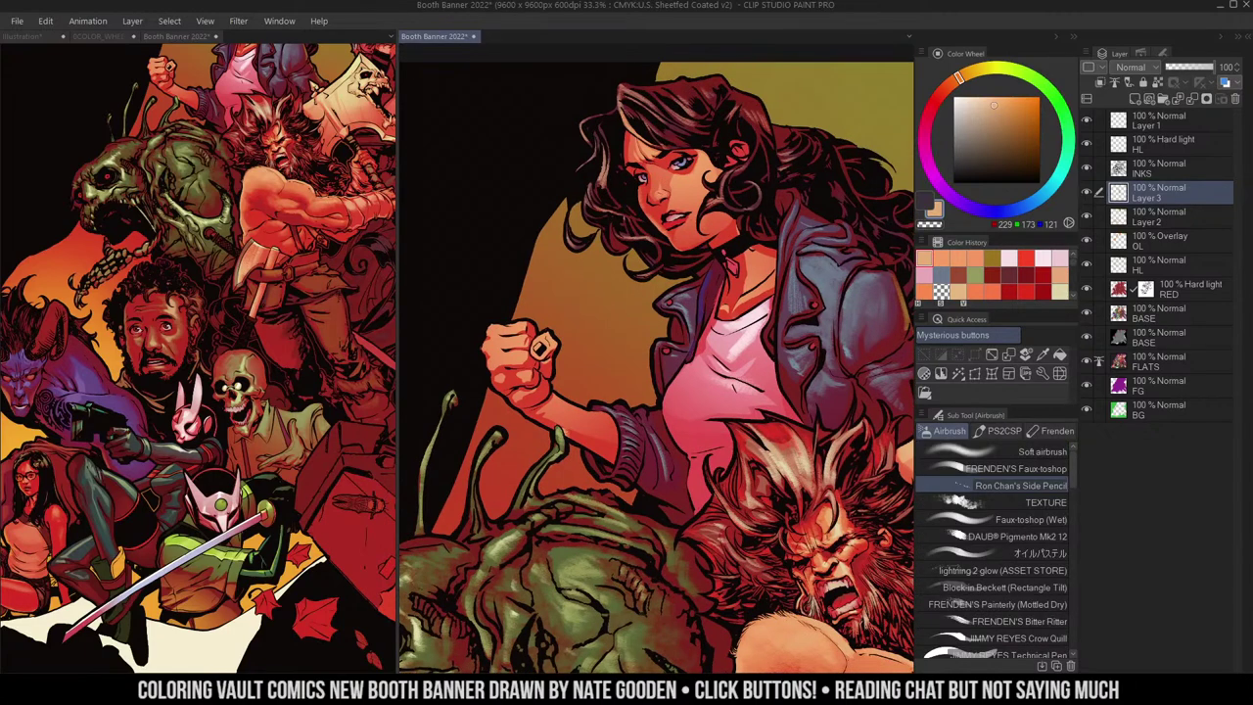
pyautogui.press('m')
pyautogui.press('b')
pyautogui.press('j')
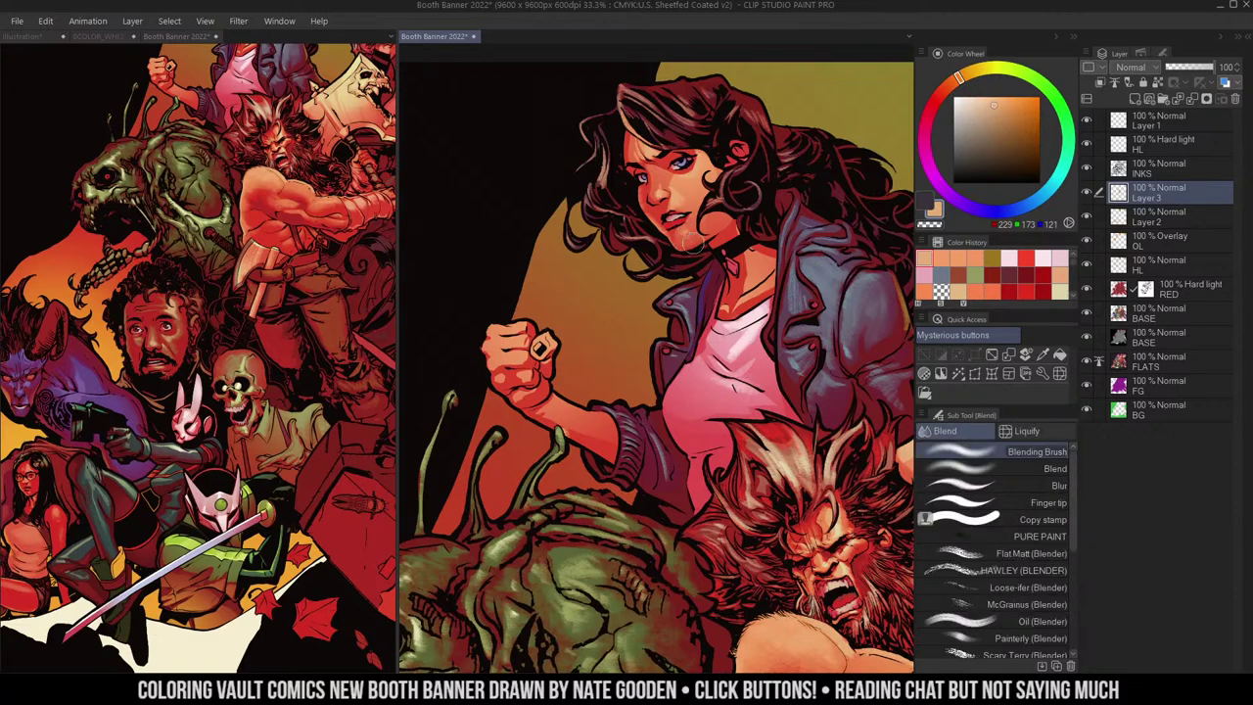
pyautogui.moveTo(727, 212); pyautogui.dragTo(742, 181)
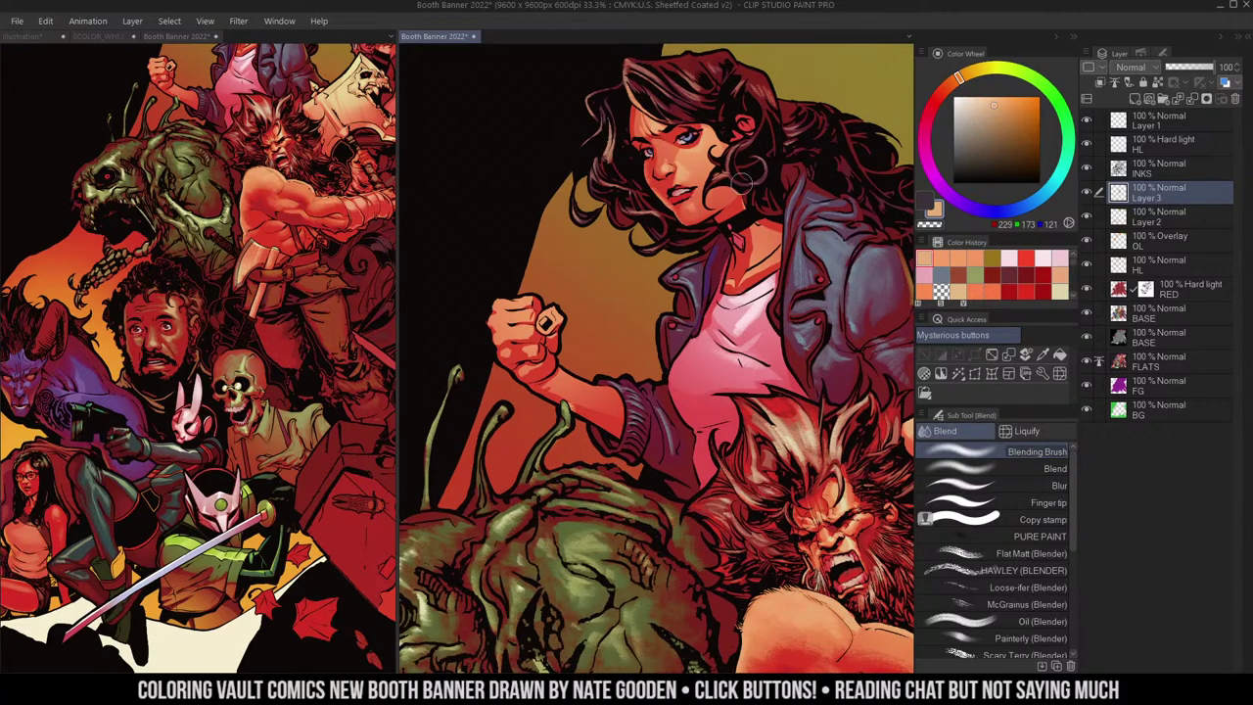
# - Brush tan highlights on the woman's raised fist and add red shading sampled from her wrist below the ring
pyautogui.keyDown('ctrl'); pyautogui.click(537, 303); pyautogui.keyUp('ctrl')
pyautogui.moveTo(537, 303); pyautogui.dragTo(592, 270)
pyautogui.press('b')
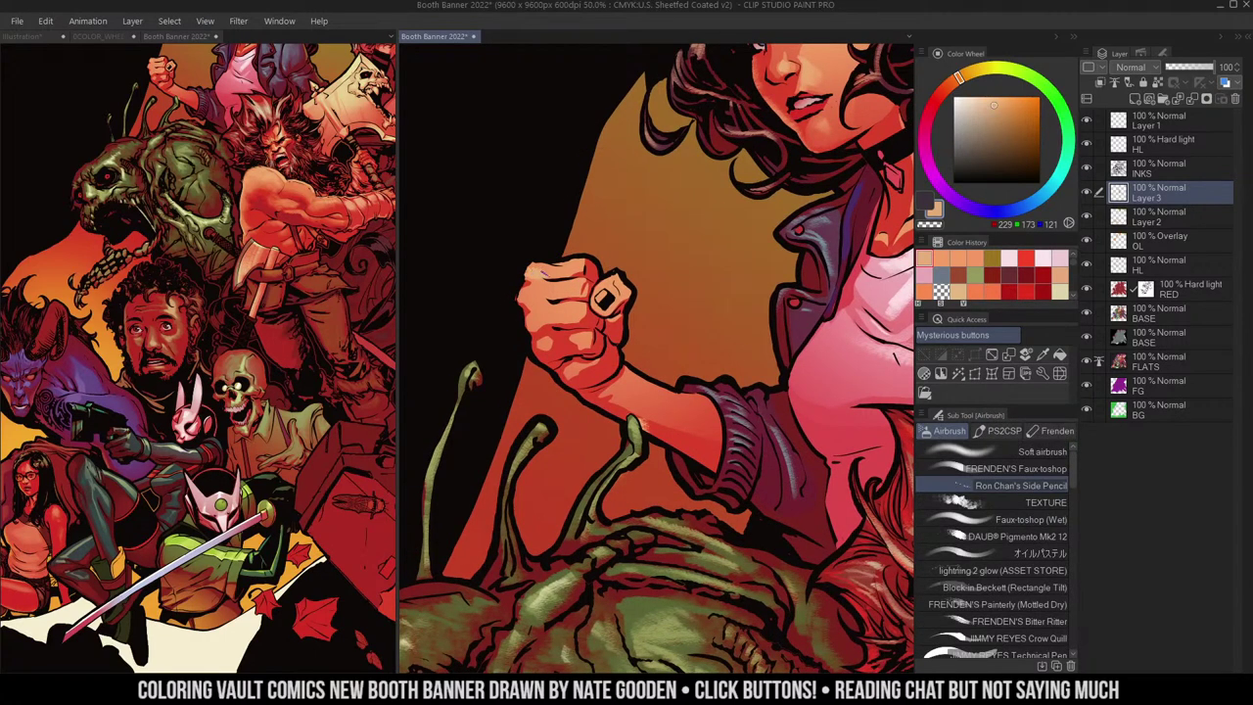
pyautogui.moveTo(585, 280)
pyautogui.mouseDown()
pyautogui.moveTo(528, 303)
pyautogui.moveTo(543, 328)
pyautogui.mouseUp()
pyautogui.moveTo(689, 284); pyautogui.dragTo(648, 234)
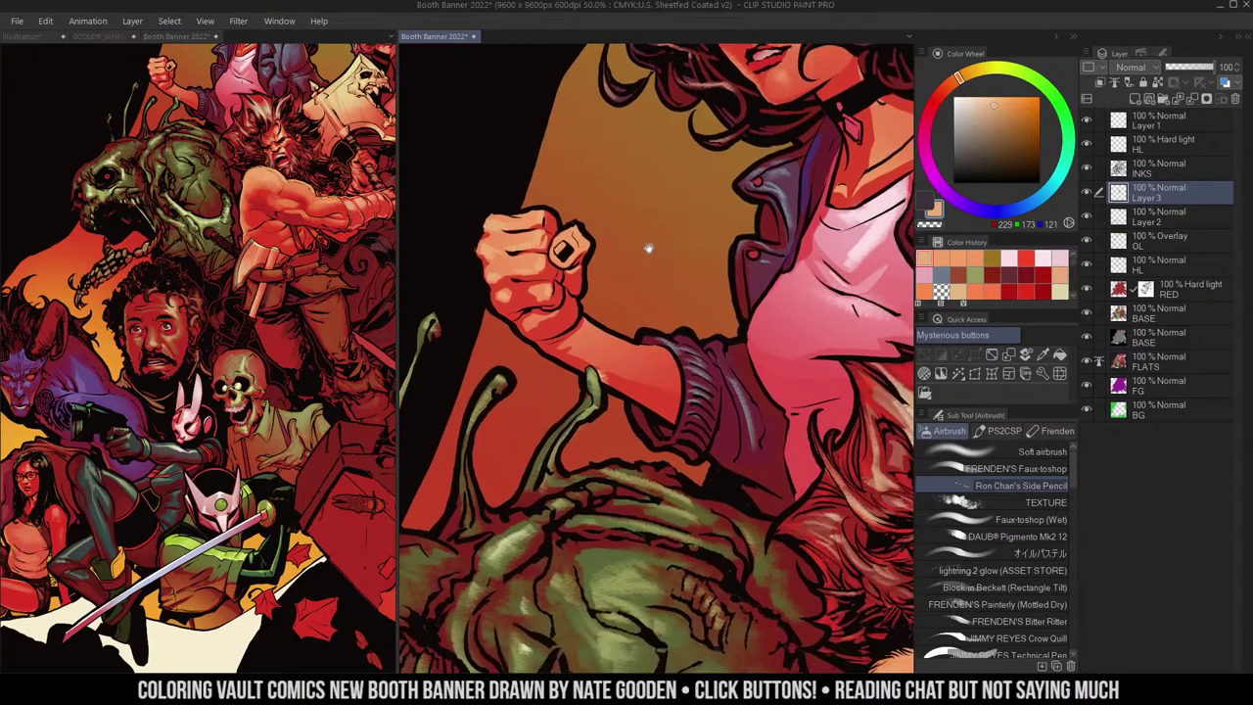
pyautogui.press('m')
pyautogui.press('b')
pyautogui.keyDown('alt'); pyautogui.click(579, 344); pyautogui.keyUp('alt')
pyautogui.moveTo(582, 274); pyautogui.dragTo(577, 290)
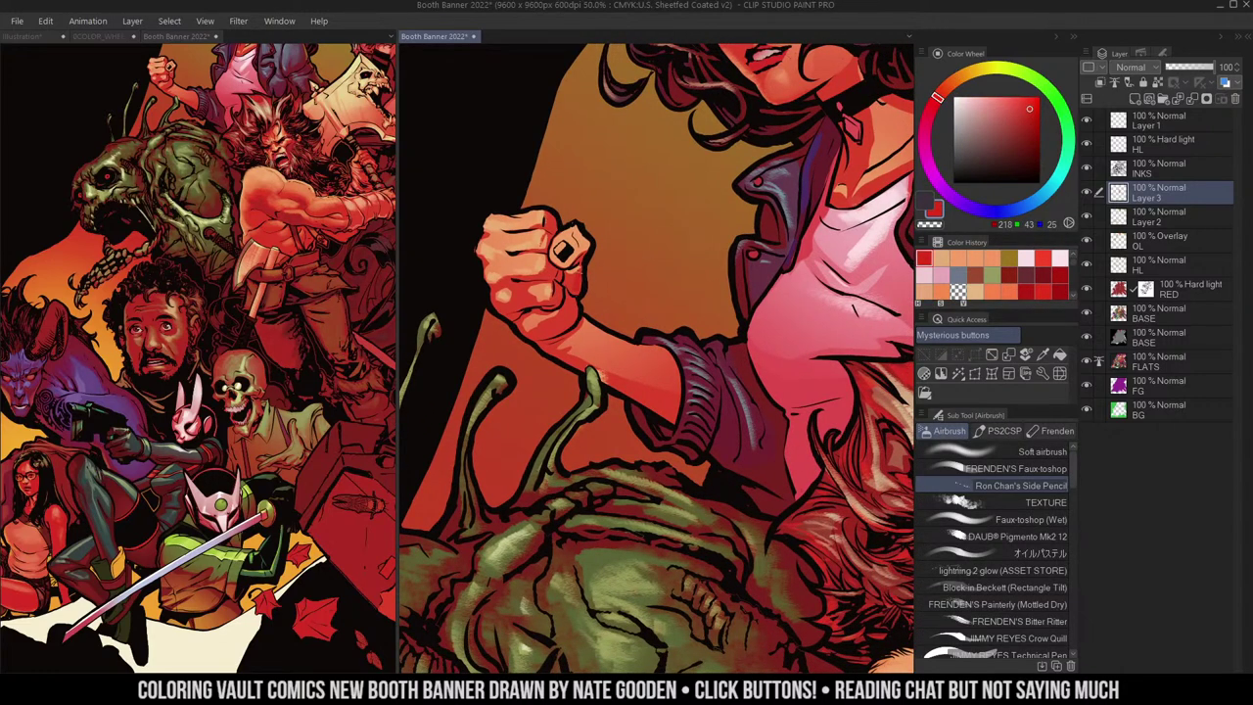
# - Mix a muted orange (211, 129, 71) and brush it onto the side of the woman's fist below the ring
pyautogui.press('m')
pyautogui.click(996, 105)
pyautogui.click(955, 86)
pyautogui.press('b')
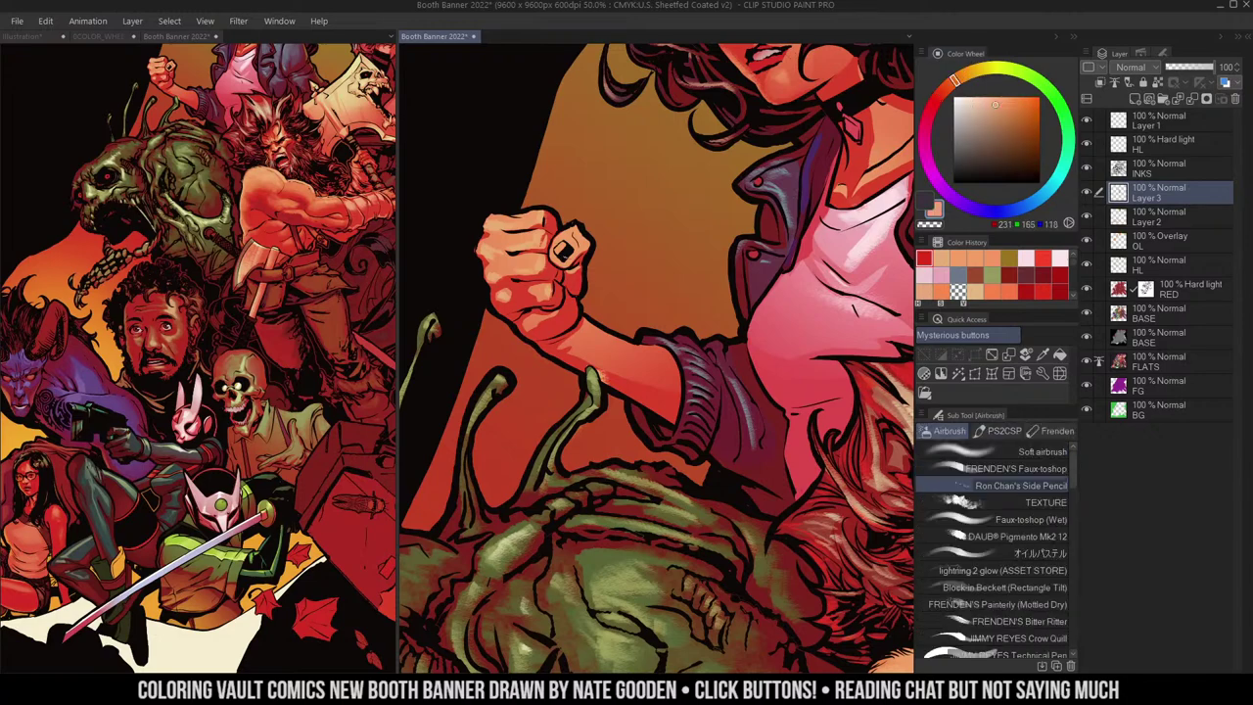
pyautogui.keyDown('alt'); pyautogui.click(576, 284); pyautogui.keyUp('alt')
pyautogui.click(1010, 112)
pyautogui.press('m')
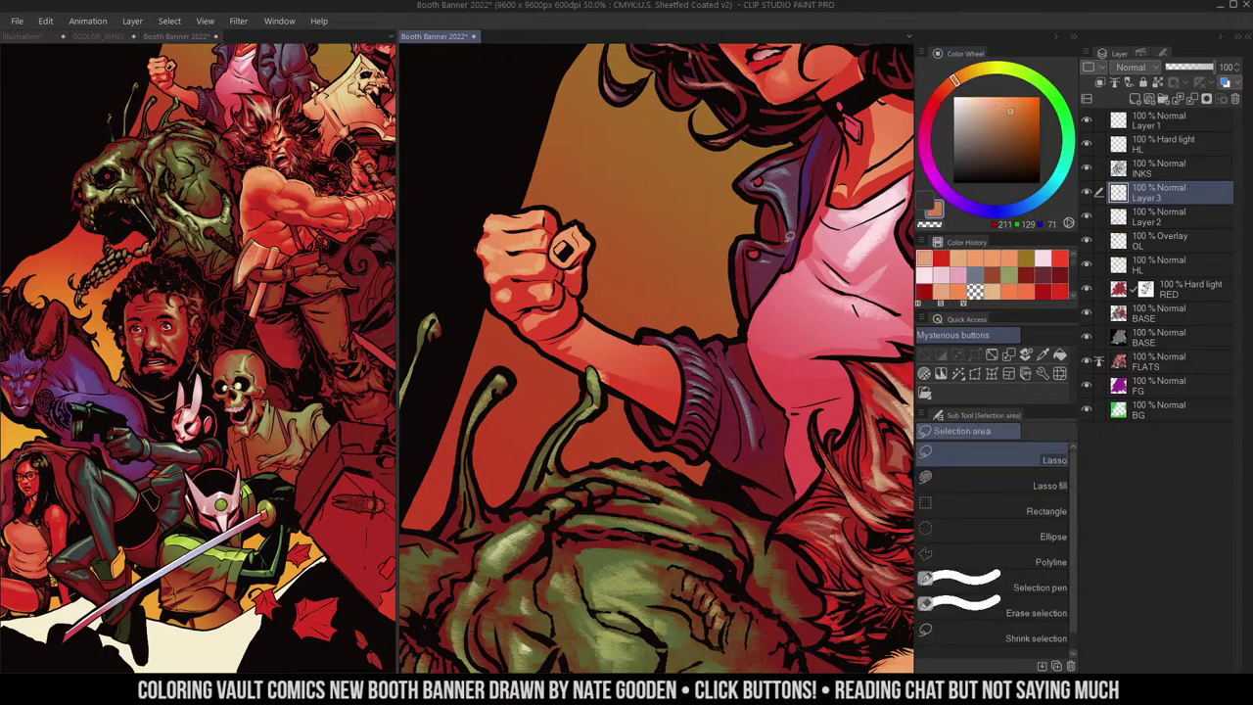
pyautogui.press('b')
pyautogui.moveTo(579, 274); pyautogui.dragTo(556, 327)
pyautogui.hotkey('ctrl', 'z')
pyautogui.moveTo(575, 304)
pyautogui.mouseDown()
pyautogui.moveTo(555, 333)
pyautogui.moveTo(555, 304)
pyautogui.mouseUp()
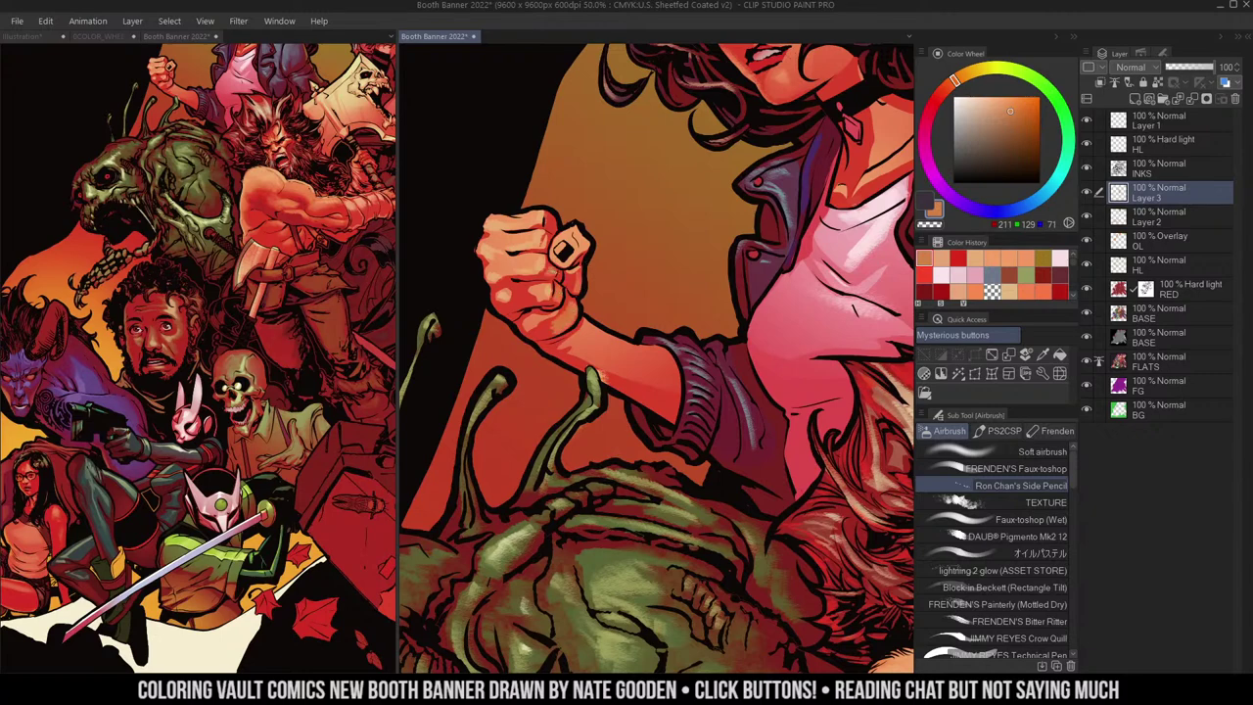
# - Brush the muted orange along the woman's forearm and sample the bright red of its shaded side
pyautogui.moveTo(545, 347); pyautogui.dragTo(675, 420)
pyautogui.keyDown('alt'); pyautogui.click(641, 389); pyautogui.keyUp('alt')
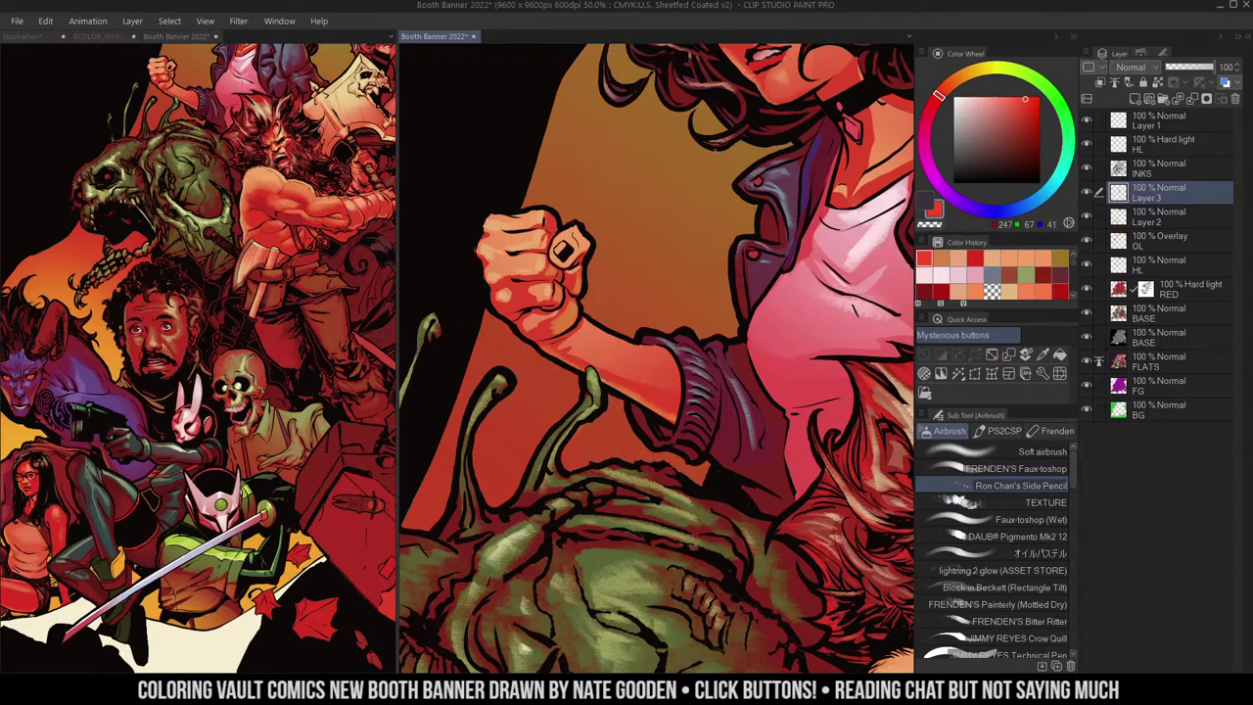
pyautogui.keyDown('alt'); pyautogui.click(671, 338); pyautogui.keyUp('alt')
# - Sample a pale green from the monster's back and brush highlights on its antenna stalks, lightening the tone to 252, 255, 206
pyautogui.keyDown('ctrl'); pyautogui.click(697, 276); pyautogui.keyUp('ctrl')
pyautogui.keyDown('alt'); pyautogui.click(559, 418); pyautogui.keyUp('alt')
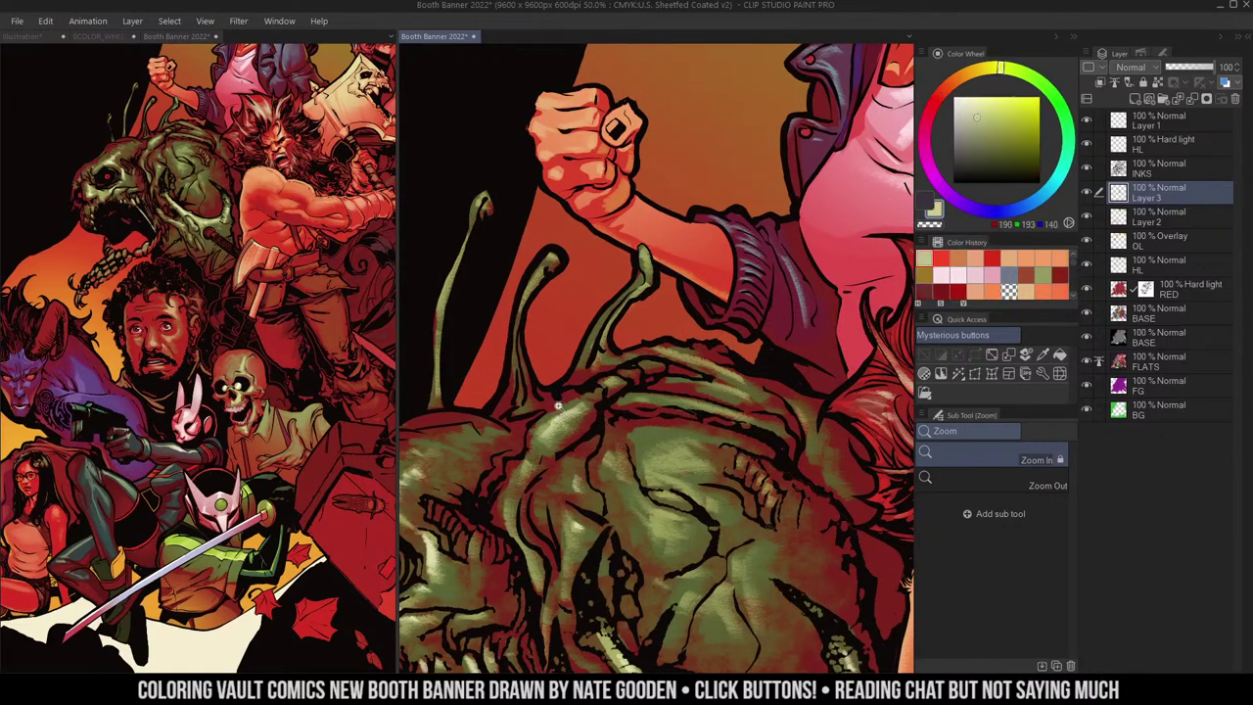
pyautogui.press('b')
pyautogui.moveTo(646, 280); pyautogui.dragTo(645, 257)
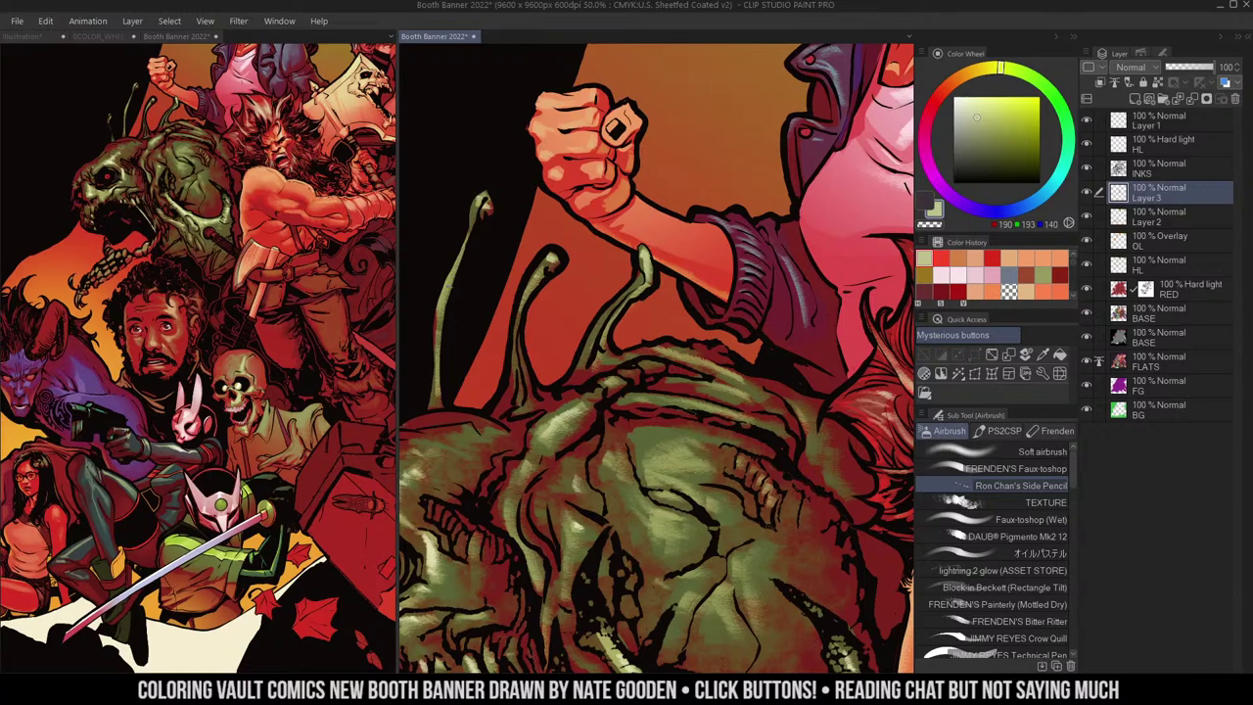
pyautogui.moveTo(440, 325); pyautogui.dragTo(450, 285)
pyautogui.hotkey('ctrl', 'z')
pyautogui.moveTo(451, 273); pyautogui.dragTo(436, 355)
pyautogui.moveTo(981, 113); pyautogui.dragTo(973, 89)
pyautogui.moveTo(444, 296); pyautogui.dragTo(437, 339)
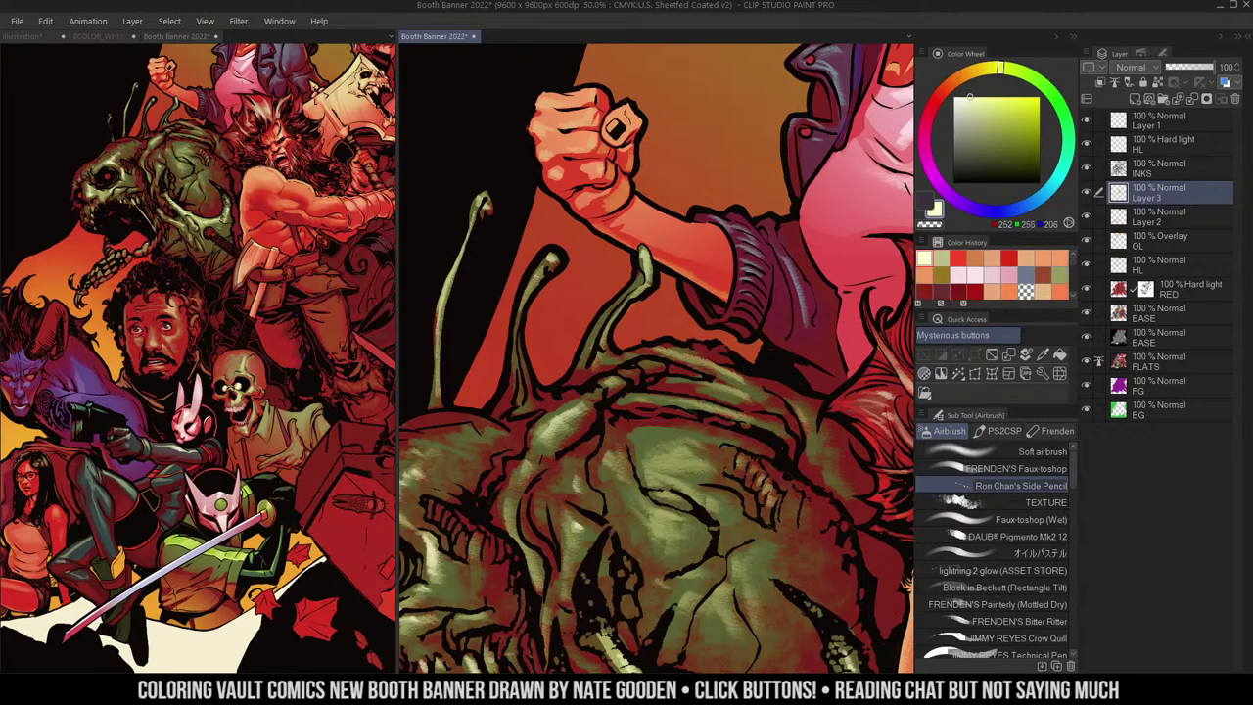
# - Review the green monster and the surrounding characters at several zoom levels
pyautogui.keyDown('alt'); pyautogui.click(662, 325); pyautogui.keyUp('alt')
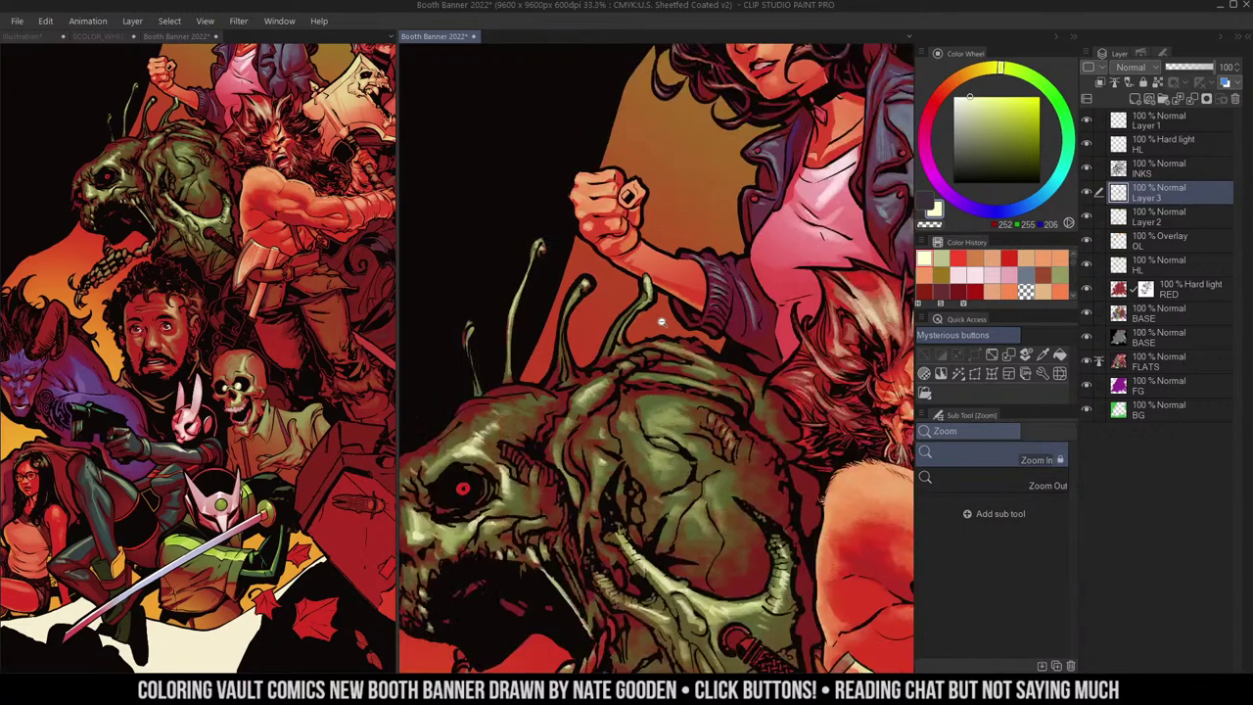
pyautogui.keyDown('alt'); pyautogui.click(662, 325); pyautogui.keyUp('alt')
pyautogui.keyDown('alt'); pyautogui.click(720, 271); pyautogui.keyUp('alt')
pyautogui.keyDown('alt'); pyautogui.click(717, 221); pyautogui.keyUp('alt')
pyautogui.moveTo(717, 221); pyautogui.dragTo(715, 217)
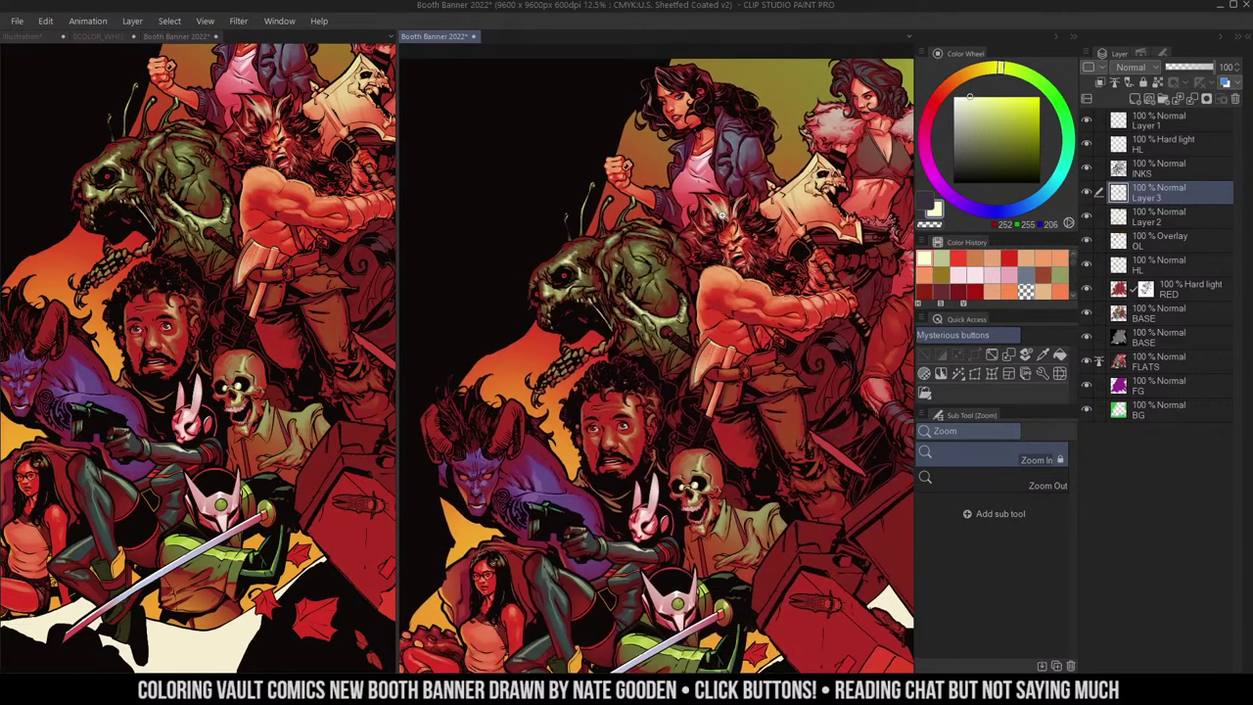
pyautogui.keyDown('ctrl'); pyautogui.click(662, 298); pyautogui.keyUp('ctrl')
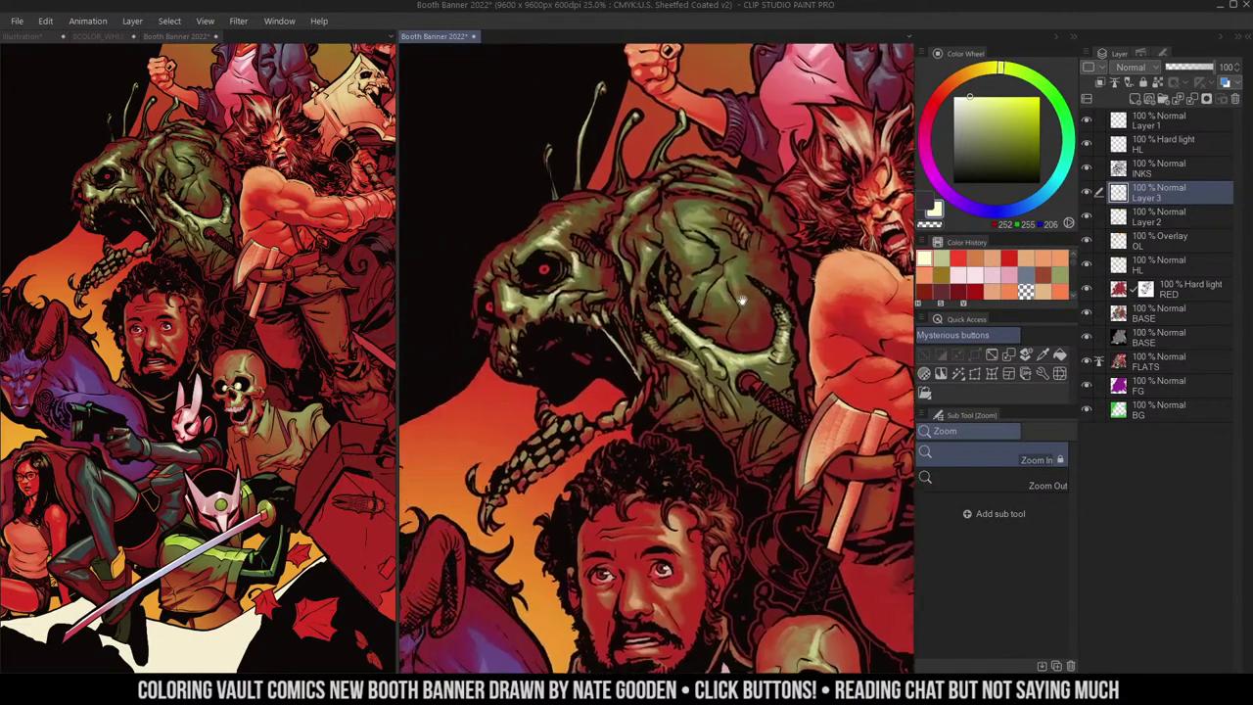
pyautogui.click(707, 238)
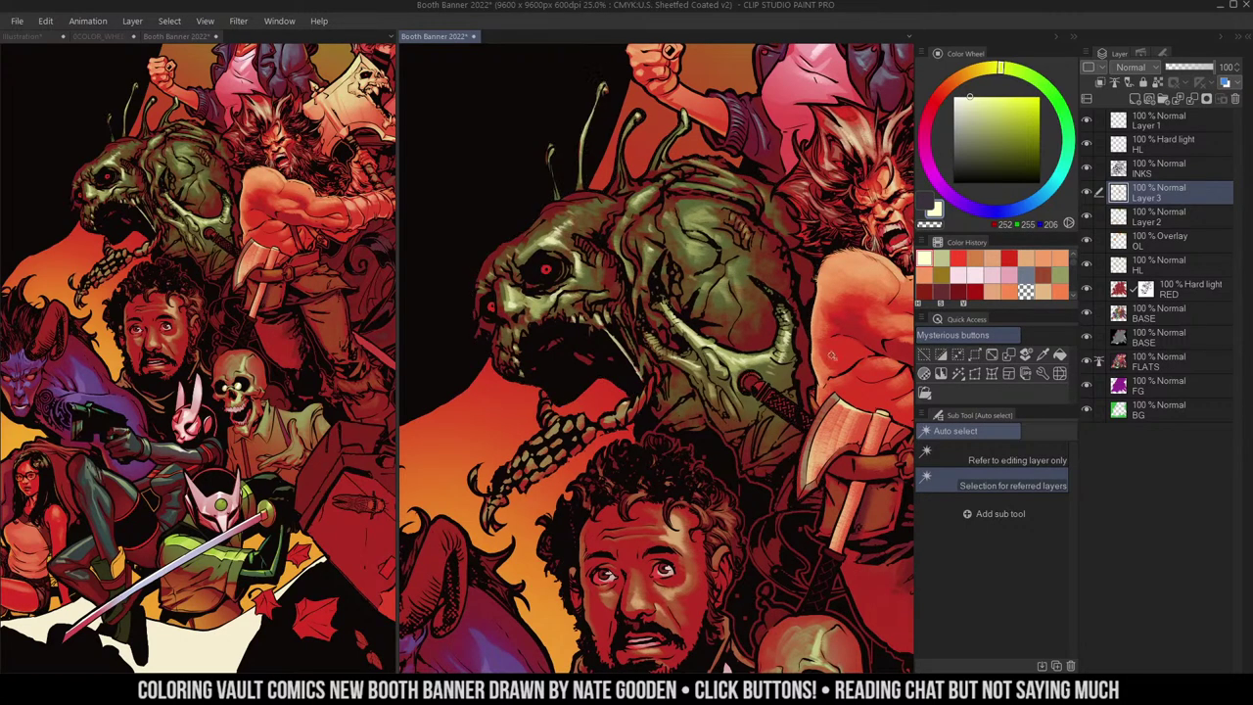
pyautogui.press('b')
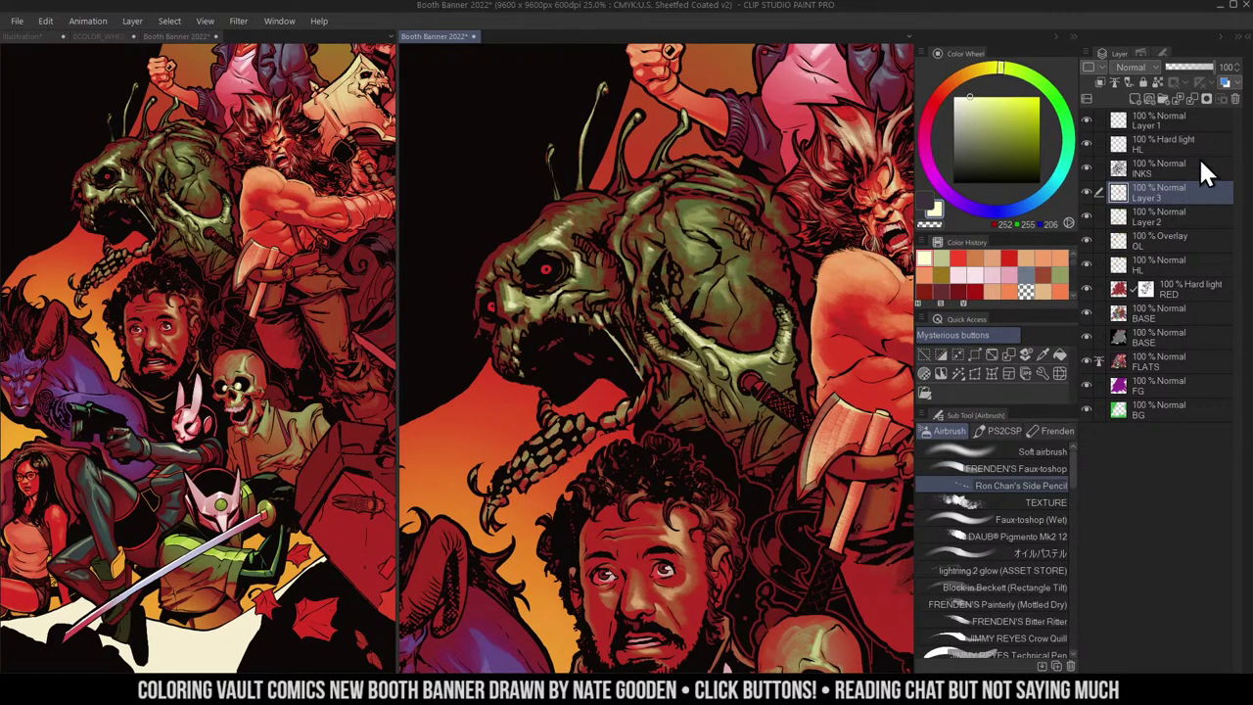
pyautogui.hotkey('ctrl', 'space')
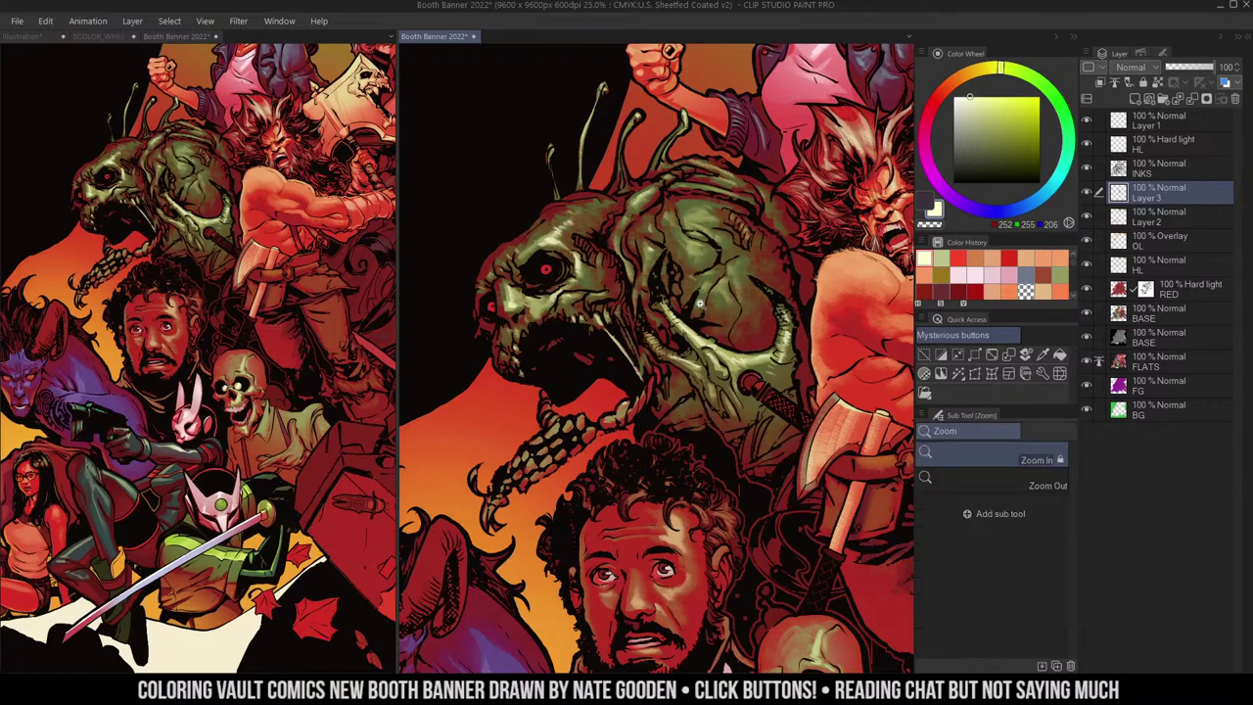
pyautogui.keyDown('alt'); pyautogui.click(700, 305); pyautogui.keyUp('alt')
pyautogui.moveTo(770, 288); pyautogui.dragTo(698, 279)
pyautogui.click(652, 304)
pyautogui.press('w')
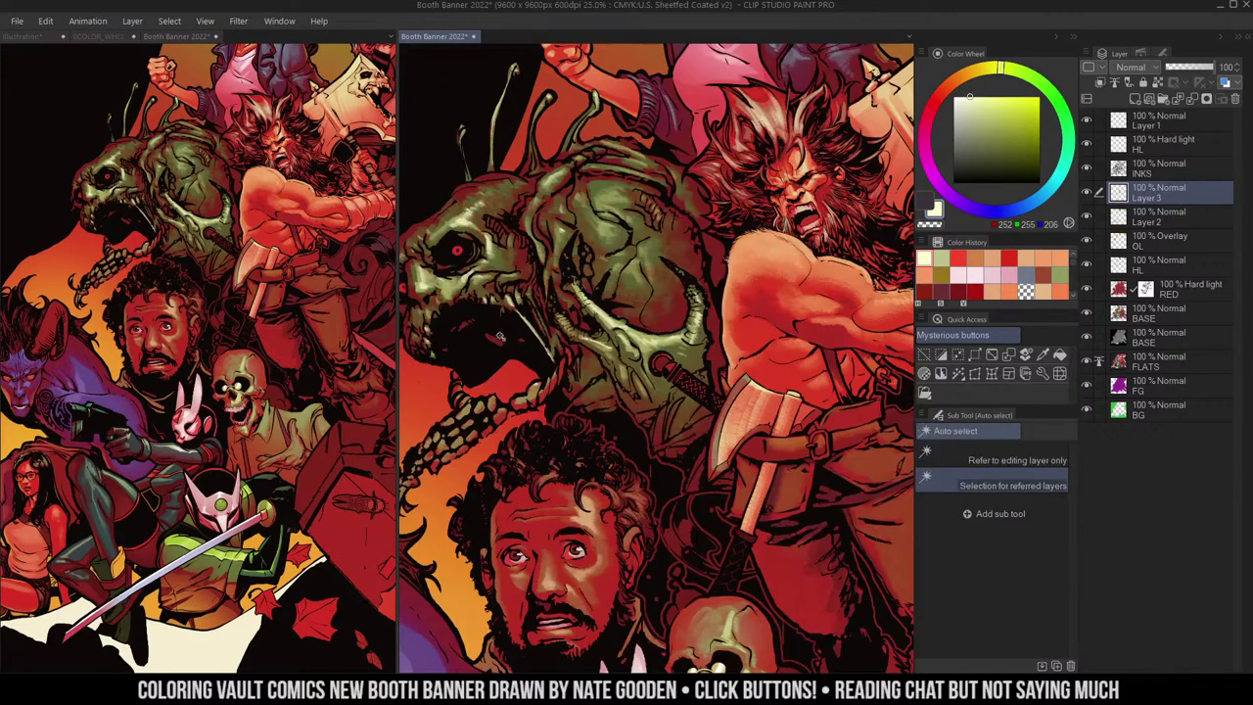
# - Sample an orange-red (207, 59, 13) and brush it inside the green monster's open mouth
pyautogui.keyDown('alt'); pyautogui.click(487, 358); pyautogui.keyUp('alt')
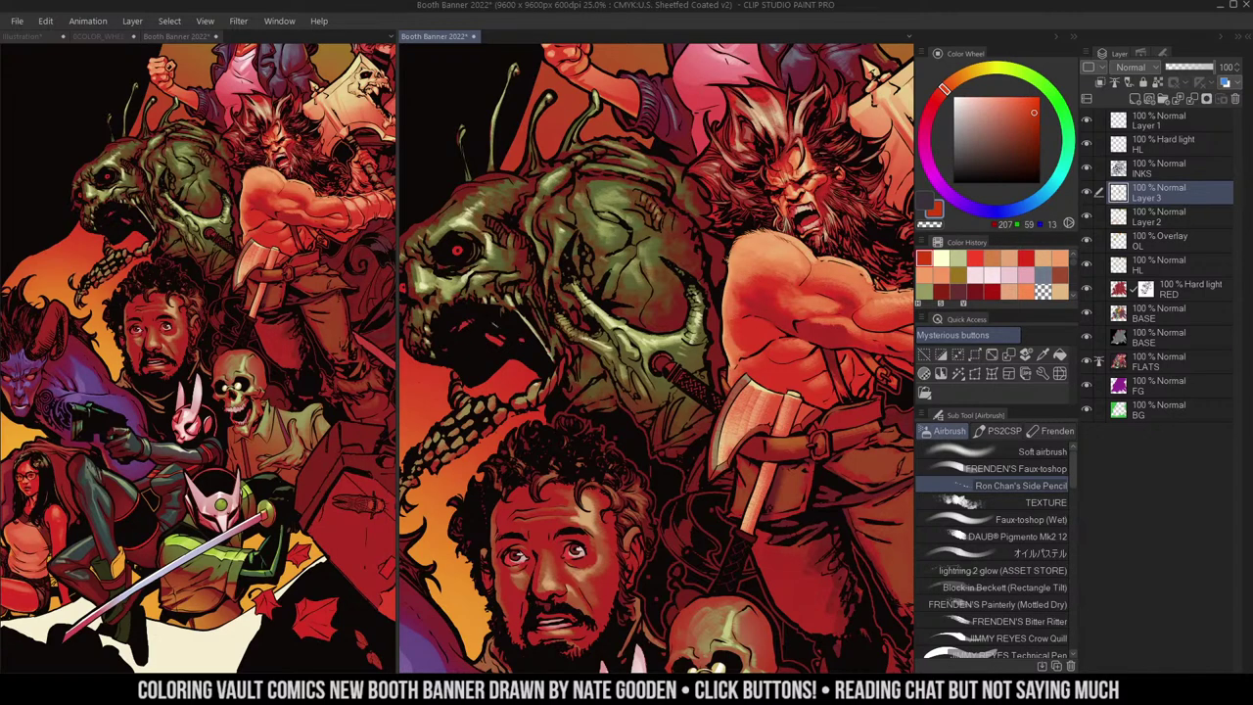
pyautogui.moveTo(470, 304); pyautogui.dragTo(681, 312)
pyautogui.click(656, 313)
# - Try a pale yellow (255, 231, 132) highlight on the green monster's red eye
pyautogui.press('m')
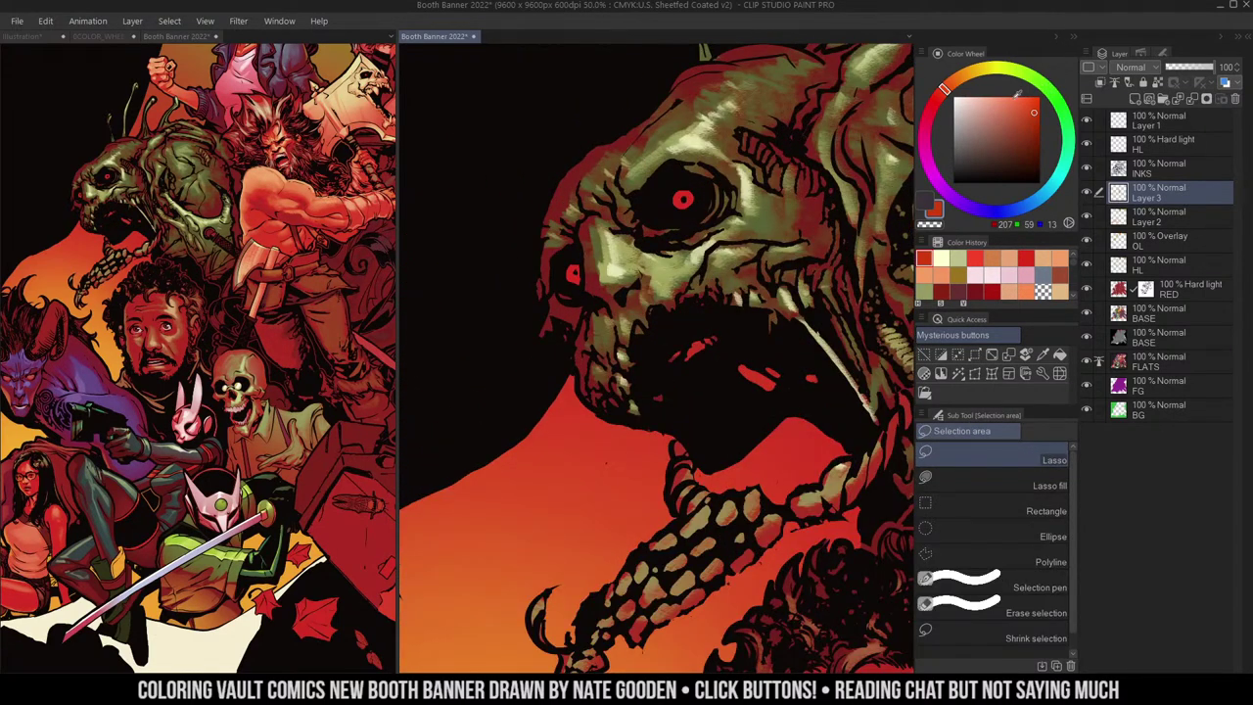
pyautogui.click(995, 96)
pyautogui.click(982, 69)
pyautogui.press('b')
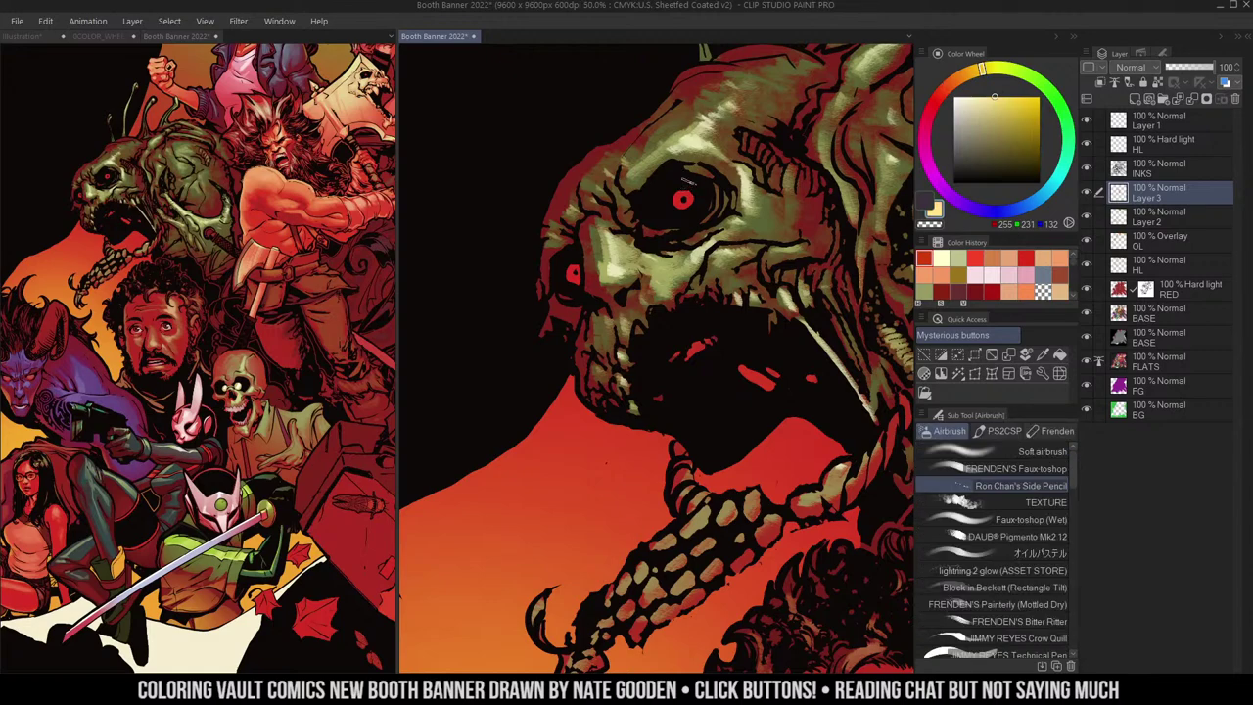
pyautogui.press('m')
pyautogui.press('b')
pyautogui.press('m')
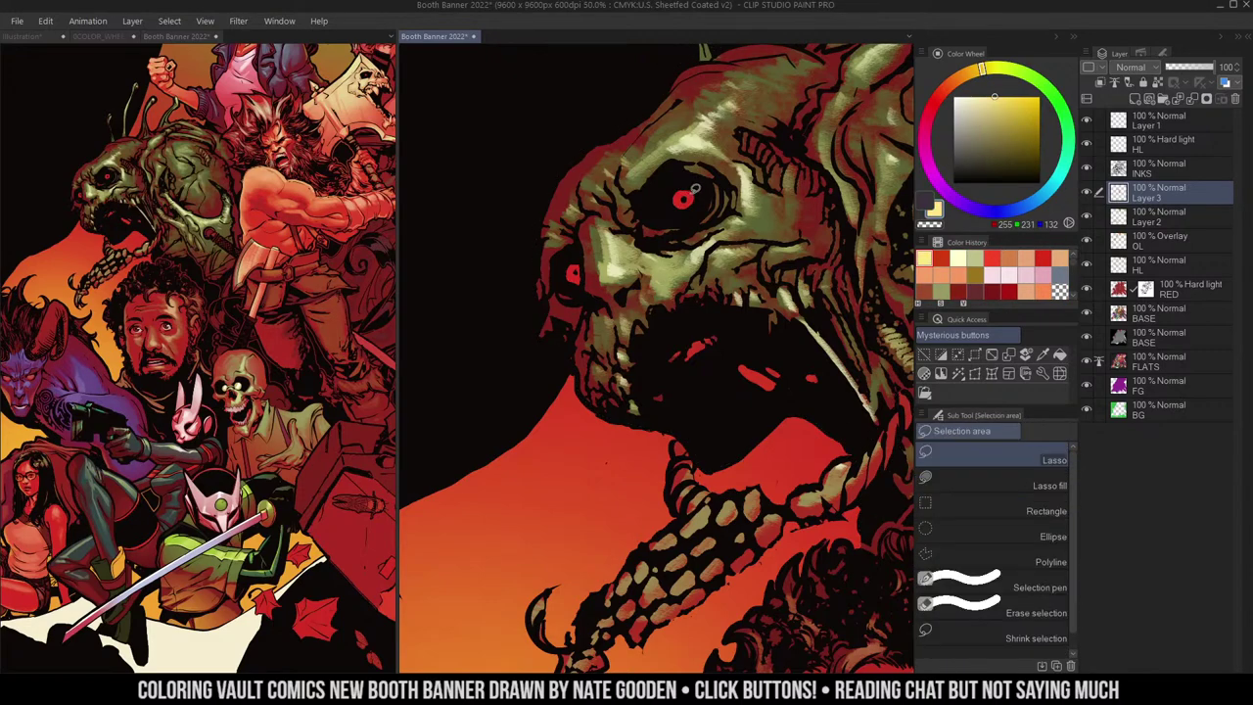
pyautogui.press('b')
pyautogui.press('m')
pyautogui.press('b')
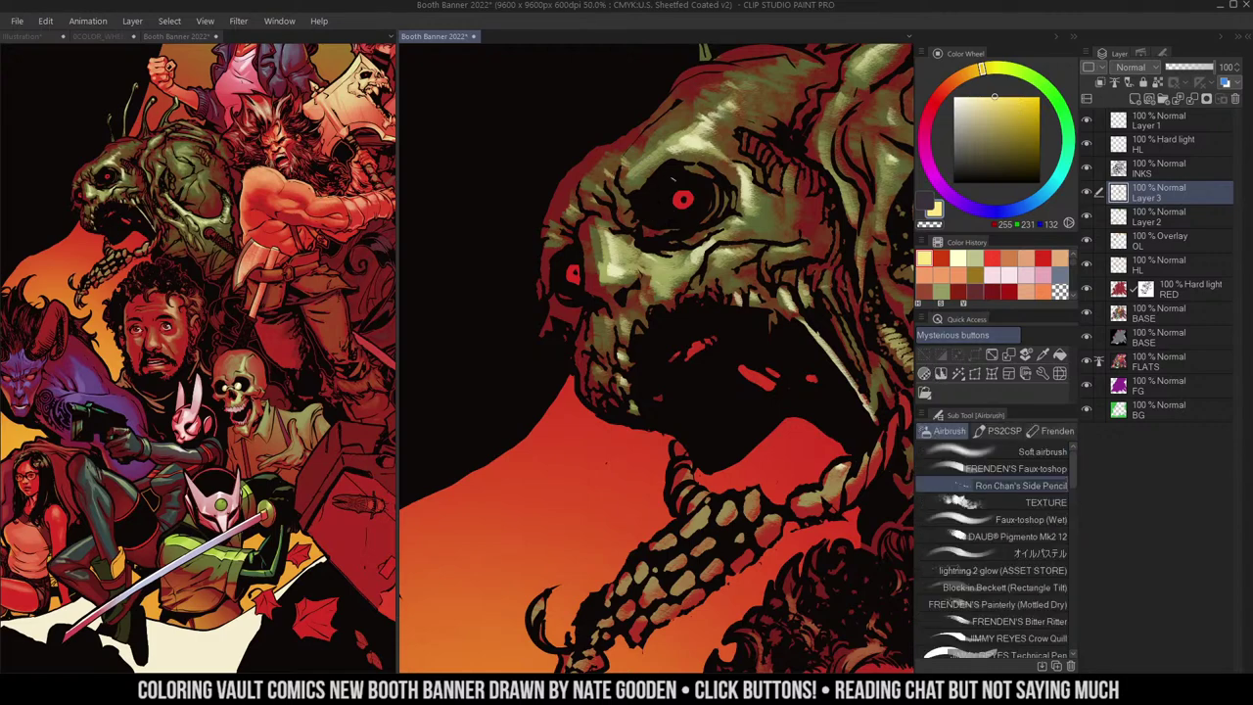
pyautogui.moveTo(684, 189); pyautogui.dragTo(690, 200)
pyautogui.hotkey('ctrl', 'z')
# - Auto-select both of the purple demon's horns and hide the selection outline
pyautogui.hotkey('ctrl', 'space')
pyautogui.moveTo(674, 235); pyautogui.dragTo(617, 210)
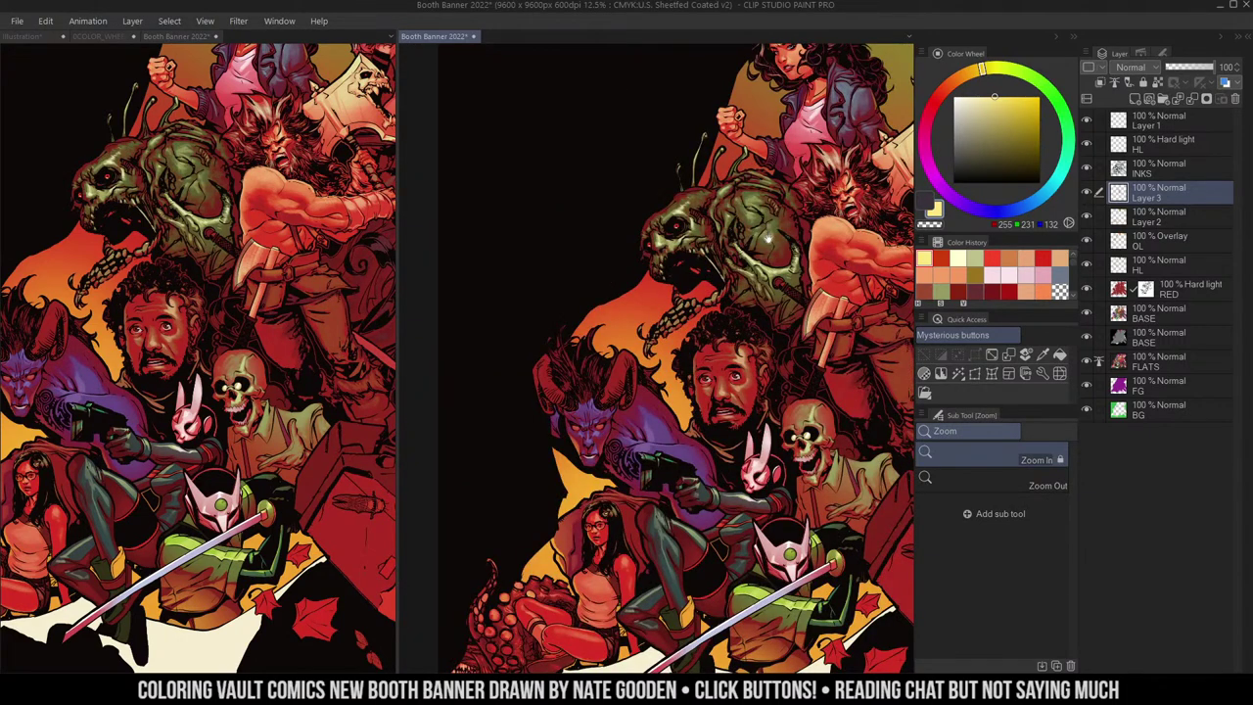
pyautogui.moveTo(806, 235); pyautogui.dragTo(768, 238)
pyautogui.moveTo(827, 351); pyautogui.dragTo(753, 227)
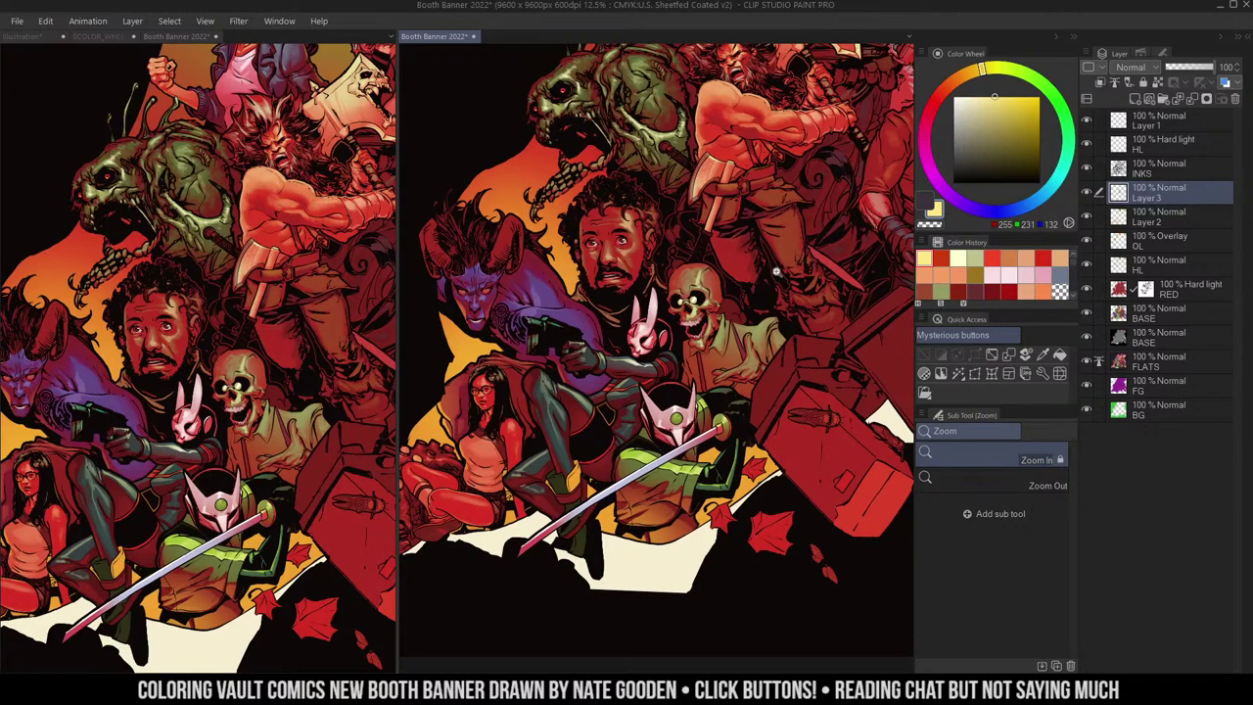
pyautogui.moveTo(586, 218); pyautogui.dragTo(729, 246)
pyautogui.click(611, 231)
pyautogui.click(611, 233)
pyautogui.press('w')
pyautogui.click(715, 244)
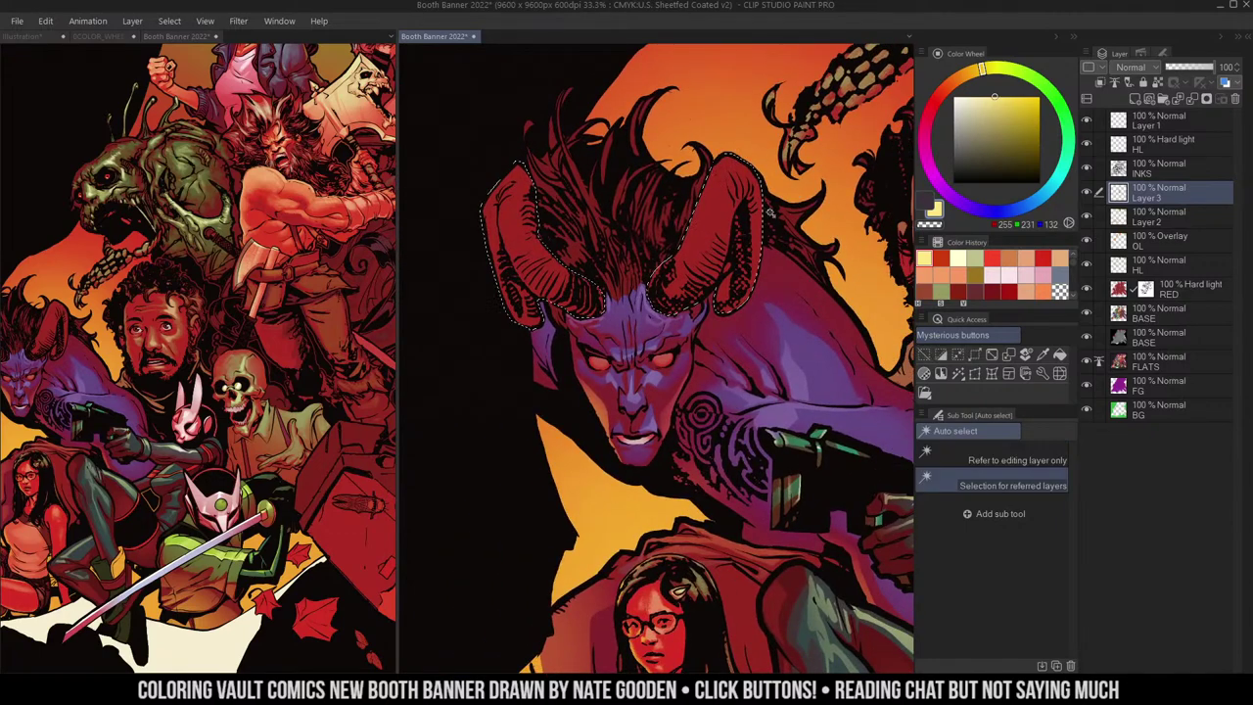
pyautogui.hotkey('ctrl', 'h')
# - Use the TEXTURE airbrush with transparent color to thin the RED layer's mask over the demon's horn
pyautogui.press('b')
pyautogui.click(1047, 500)
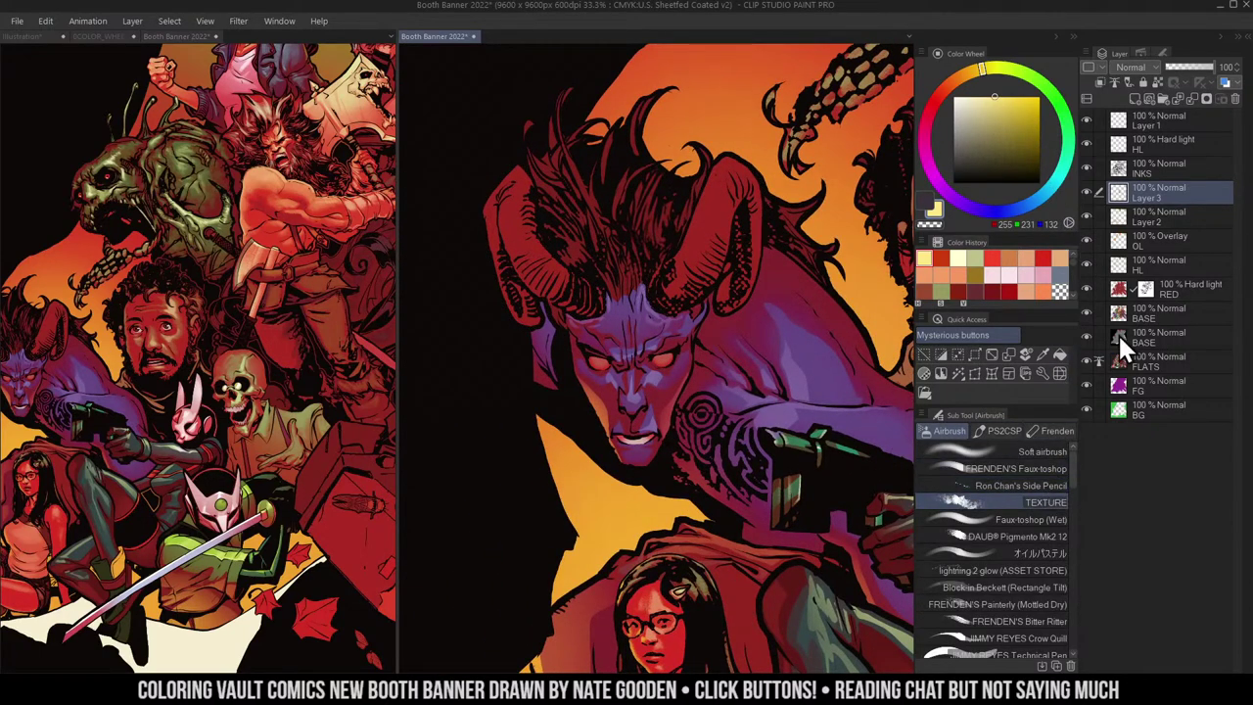
pyautogui.click(1126, 290)
pyautogui.press('c')
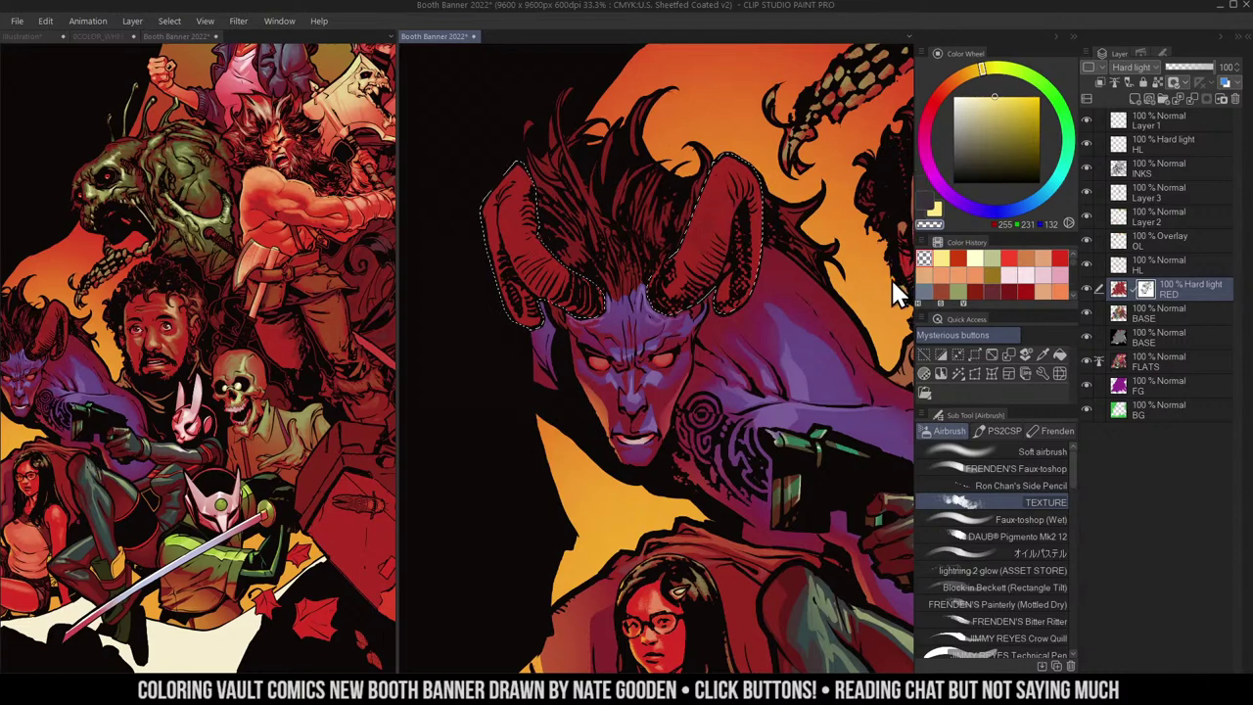
# - On Layer 3, sample a reddish brown (170, 88, 58) and brush it along the demon's right horn with Ron Chan's Side Pencil
pyautogui.click(1124, 200)
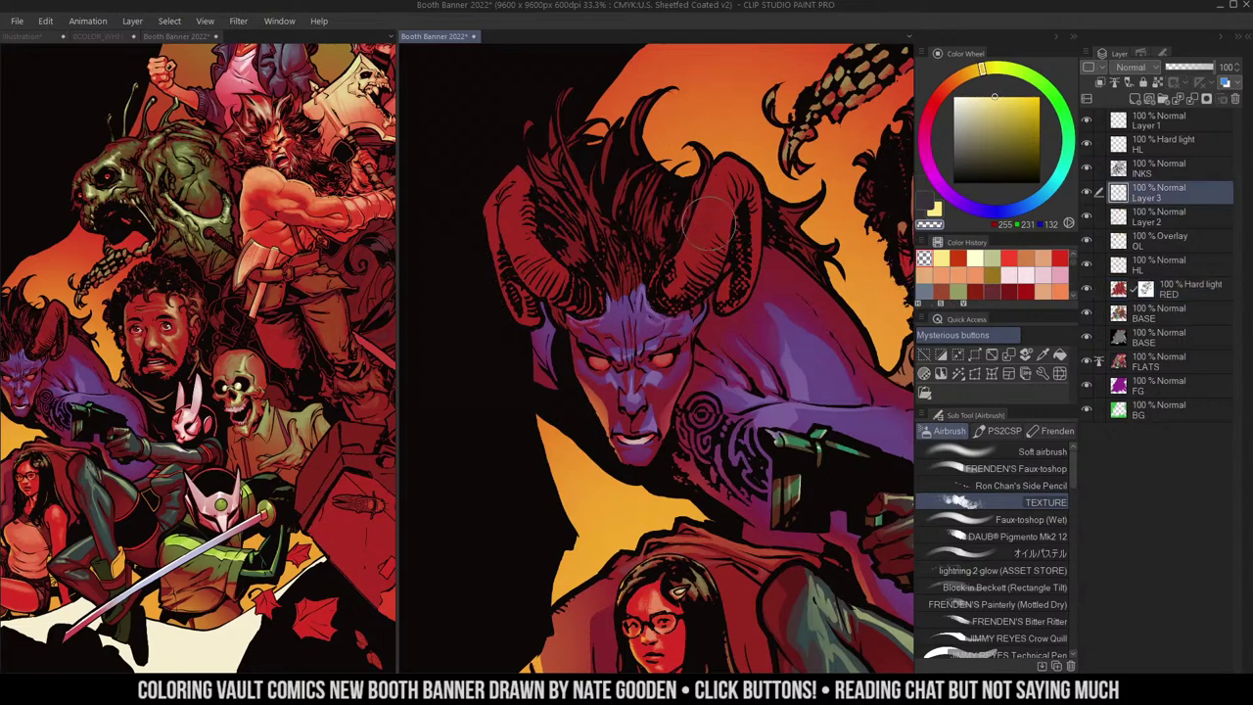
pyautogui.click(967, 80)
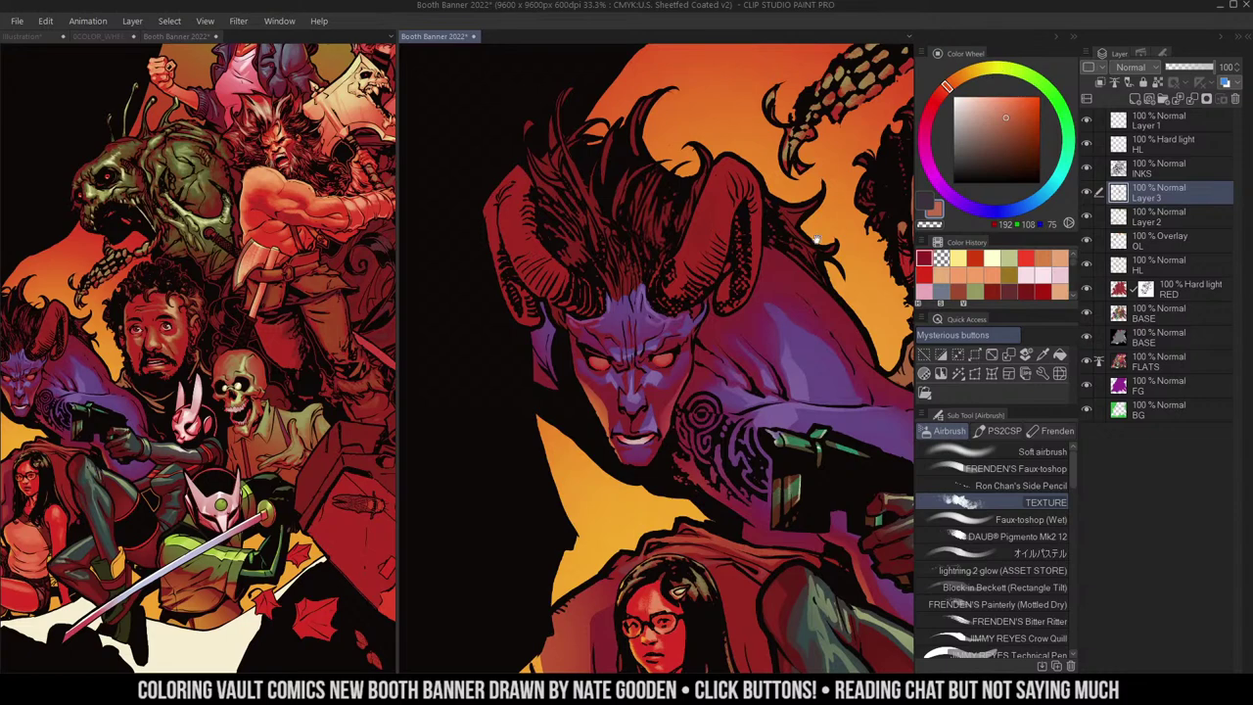
pyautogui.moveTo(840, 220); pyautogui.dragTo(734, 204)
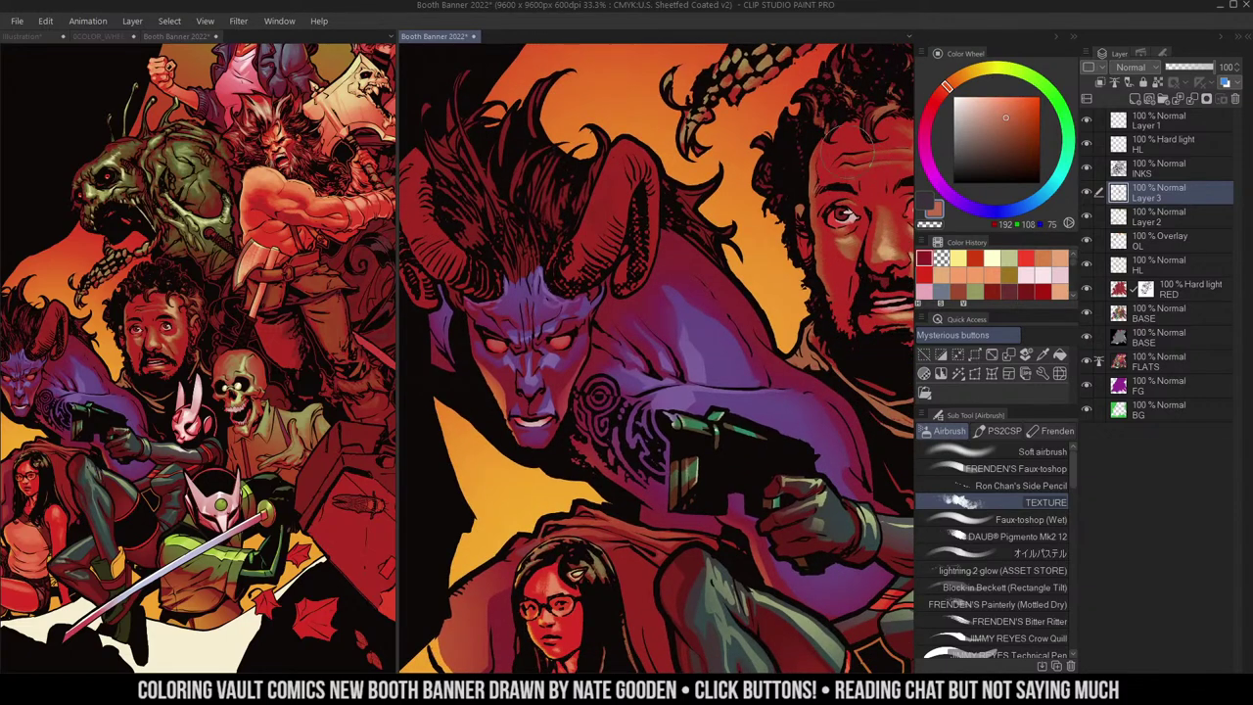
pyautogui.keyDown('alt'); pyautogui.click(888, 190); pyautogui.keyUp('alt')
pyautogui.click(1049, 484)
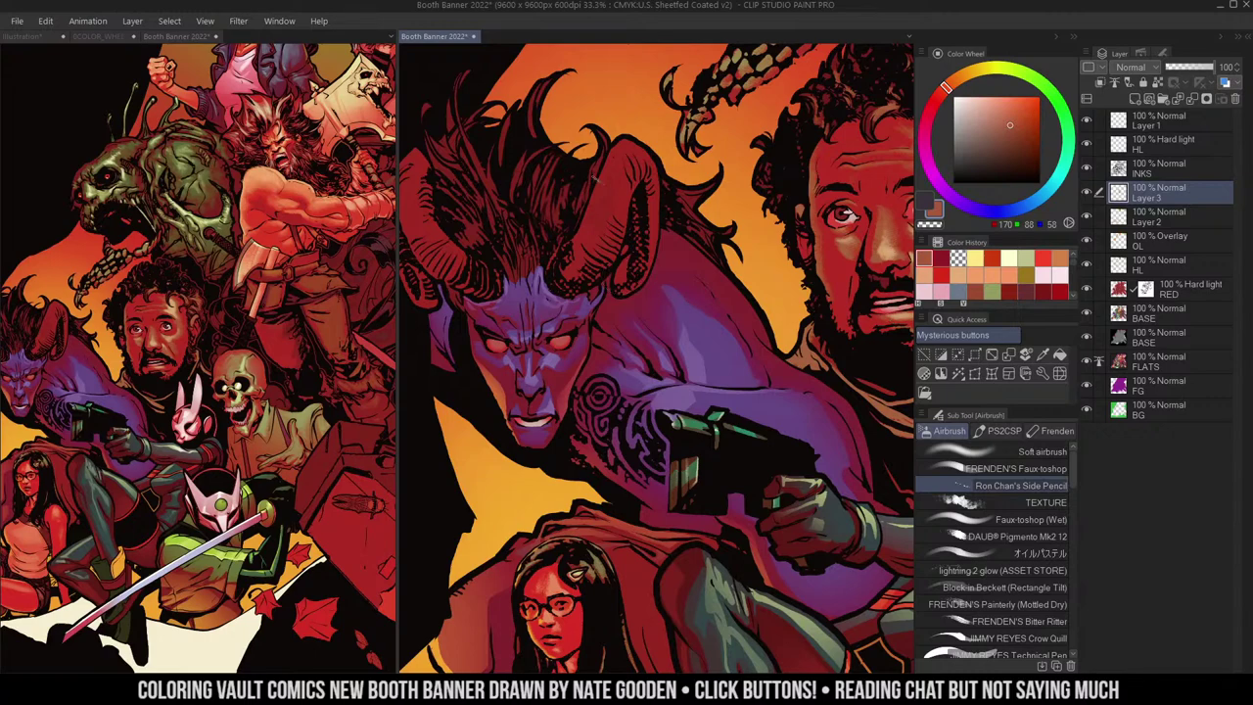
pyautogui.moveTo(596, 227)
pyautogui.mouseDown()
pyautogui.moveTo(576, 262)
pyautogui.moveTo(621, 164)
pyautogui.moveTo(646, 149)
pyautogui.moveTo(658, 250)
pyautogui.moveTo(658, 186)
pyautogui.moveTo(654, 267)
pyautogui.moveTo(637, 264)
pyautogui.mouseUp()
pyautogui.moveTo(665, 177); pyautogui.dragTo(741, 174)
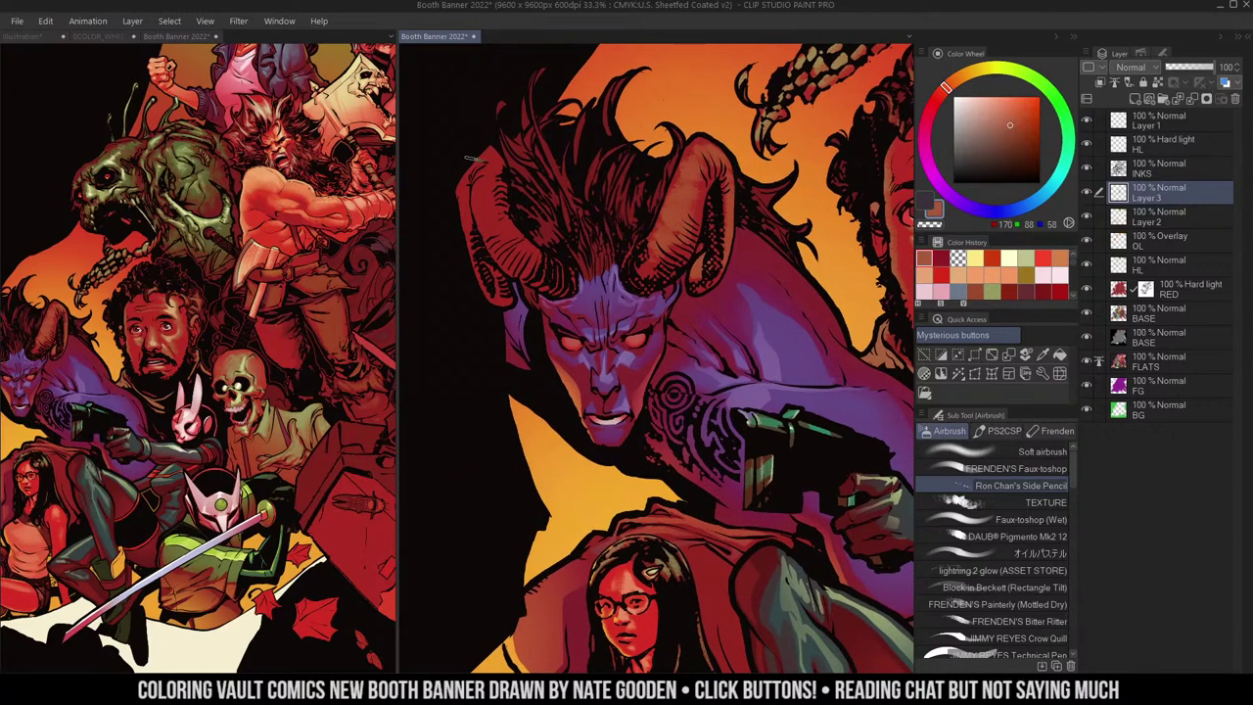
# - Brush the reddish brown along the demon's left horn and erase the excess near its curled tip
pyautogui.moveTo(482, 191); pyautogui.dragTo(525, 256)
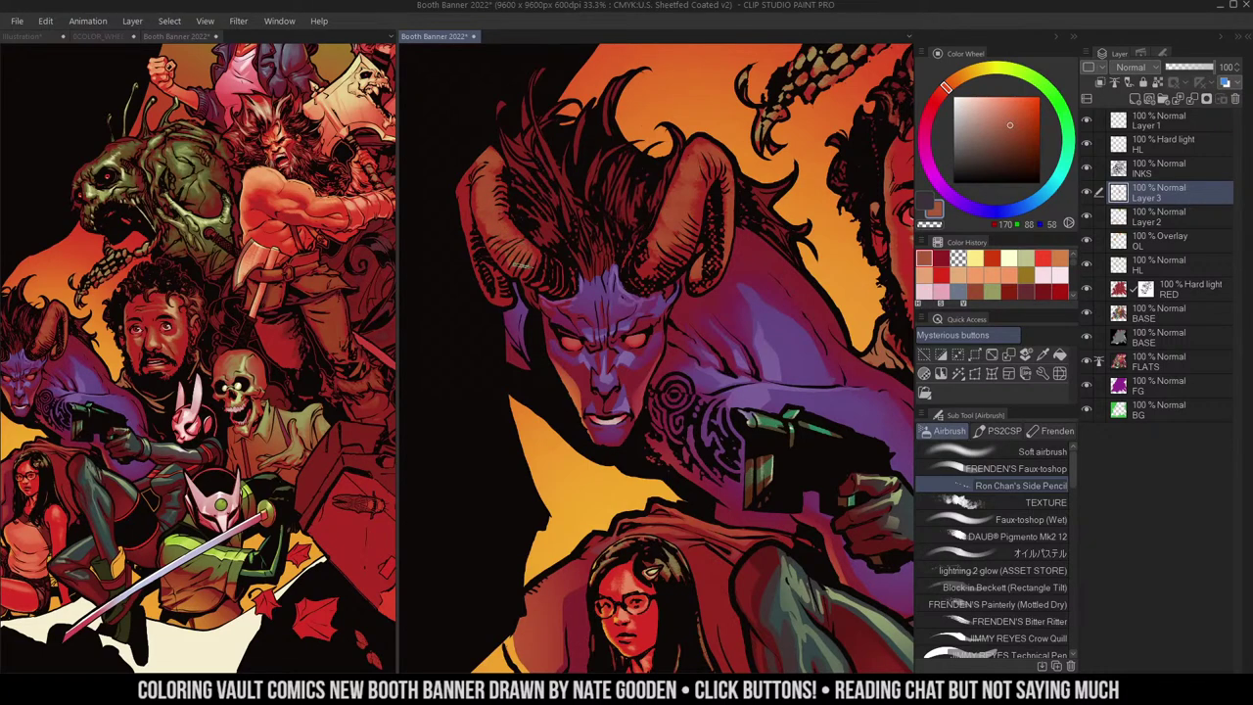
pyautogui.moveTo(477, 166); pyautogui.dragTo(475, 252)
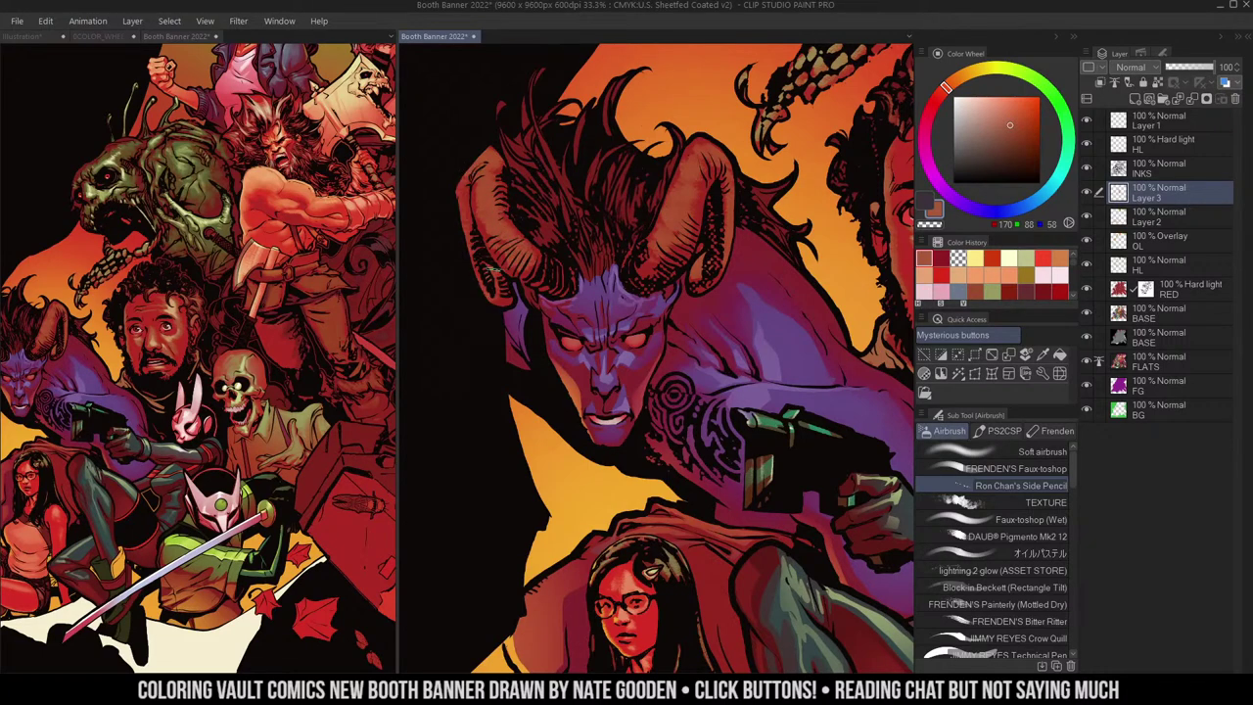
pyautogui.press('c')
pyautogui.moveTo(486, 266); pyautogui.dragTo(506, 288)
# - Try a bright orange (239, 132, 40) sampled from the background as a highlight on the right horn
pyautogui.scroll(1, 633, 232)
pyautogui.moveTo(648, 240); pyautogui.dragTo(713, 235)
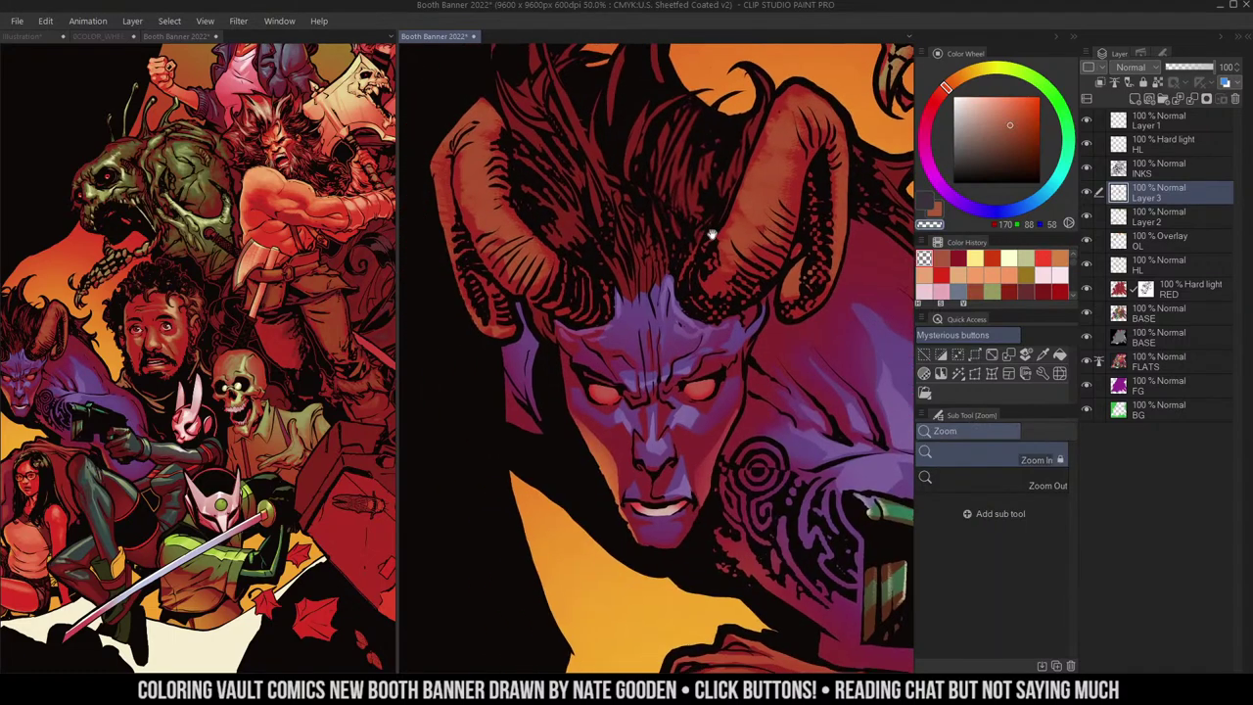
pyautogui.keyDown('alt'); pyautogui.click(769, 178); pyautogui.keyUp('alt')
pyautogui.moveTo(777, 172)
pyautogui.mouseDown()
pyautogui.moveTo(758, 191)
pyautogui.moveTo(773, 218)
pyautogui.moveTo(751, 253)
pyautogui.mouseUp()
pyautogui.keyDown('alt'); pyautogui.click(860, 101); pyautogui.keyUp('alt')
pyautogui.hotkey('ctrl', 'z')
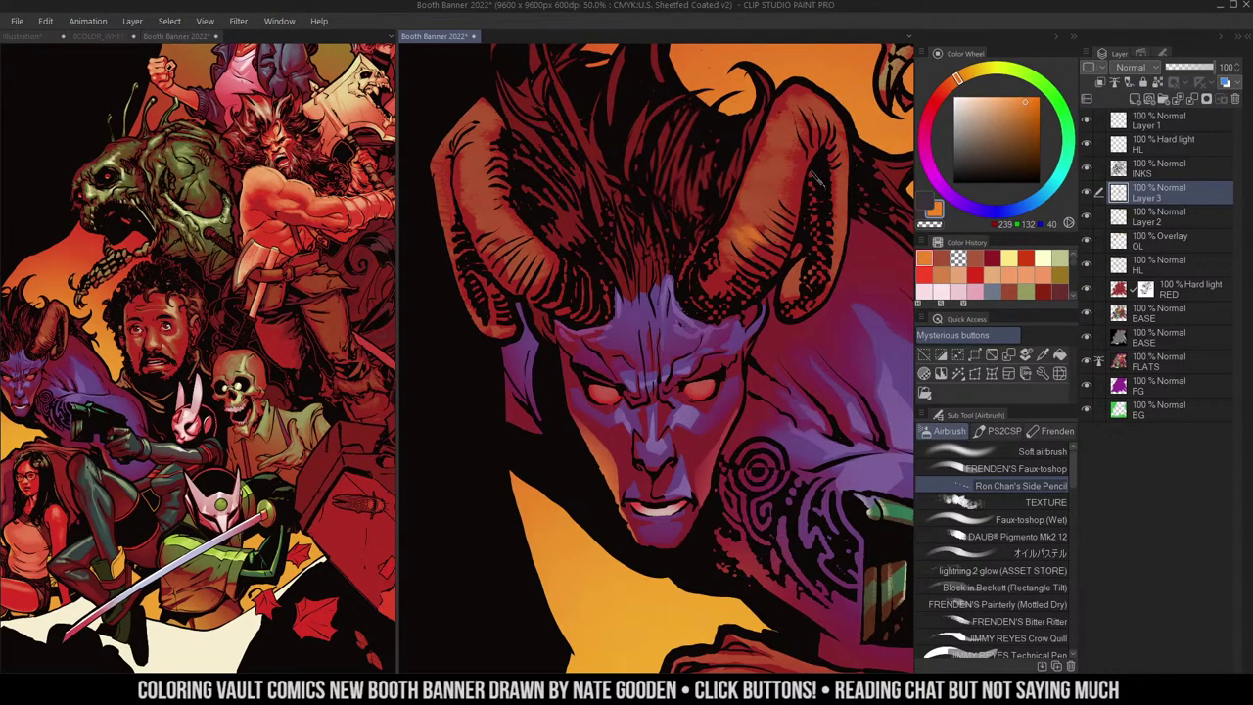
pyautogui.scroll(-1, 763, 220)
# - Sample the brown of the right horn and lighten it to a pale tan (215, 152, 113)
pyautogui.keyDown('alt'); pyautogui.click(770, 198); pyautogui.keyUp('alt')
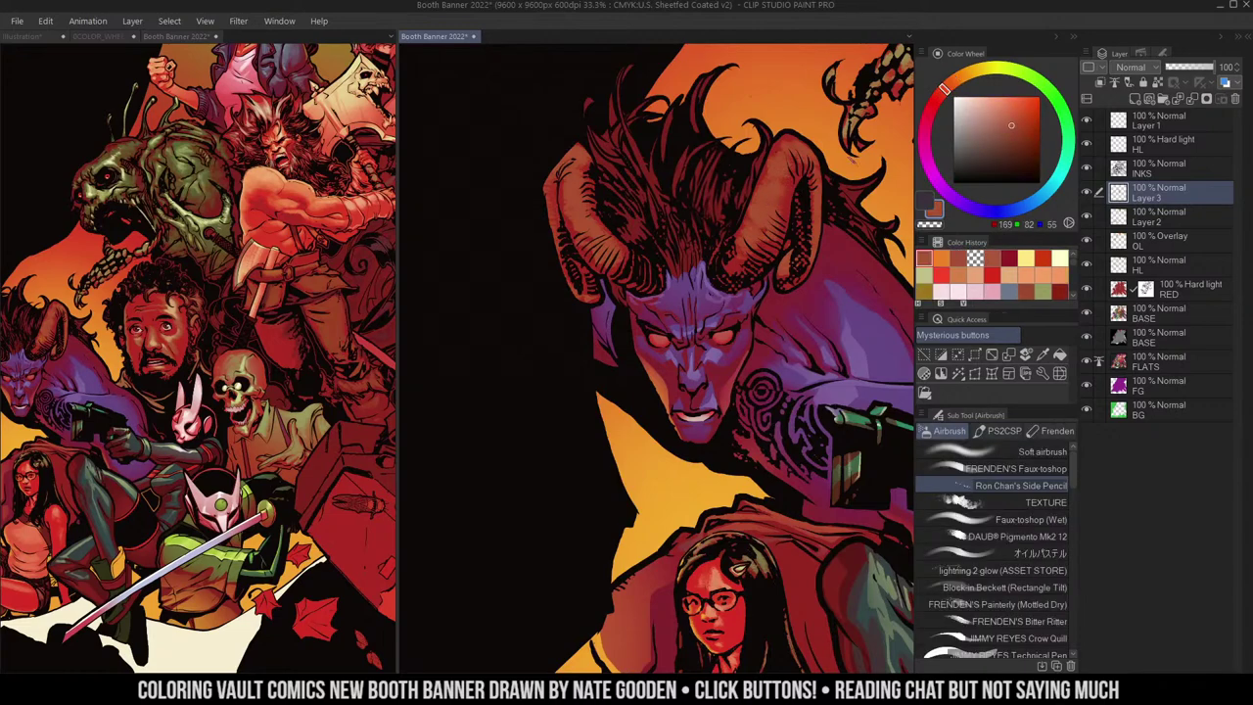
pyautogui.click(994, 109)
pyautogui.click(953, 83)
# - Try a few pale tan highlight strokes near the top of the right horn
pyautogui.moveTo(759, 208); pyautogui.dragTo(780, 163)
pyautogui.hotkey('ctrl', 'z')
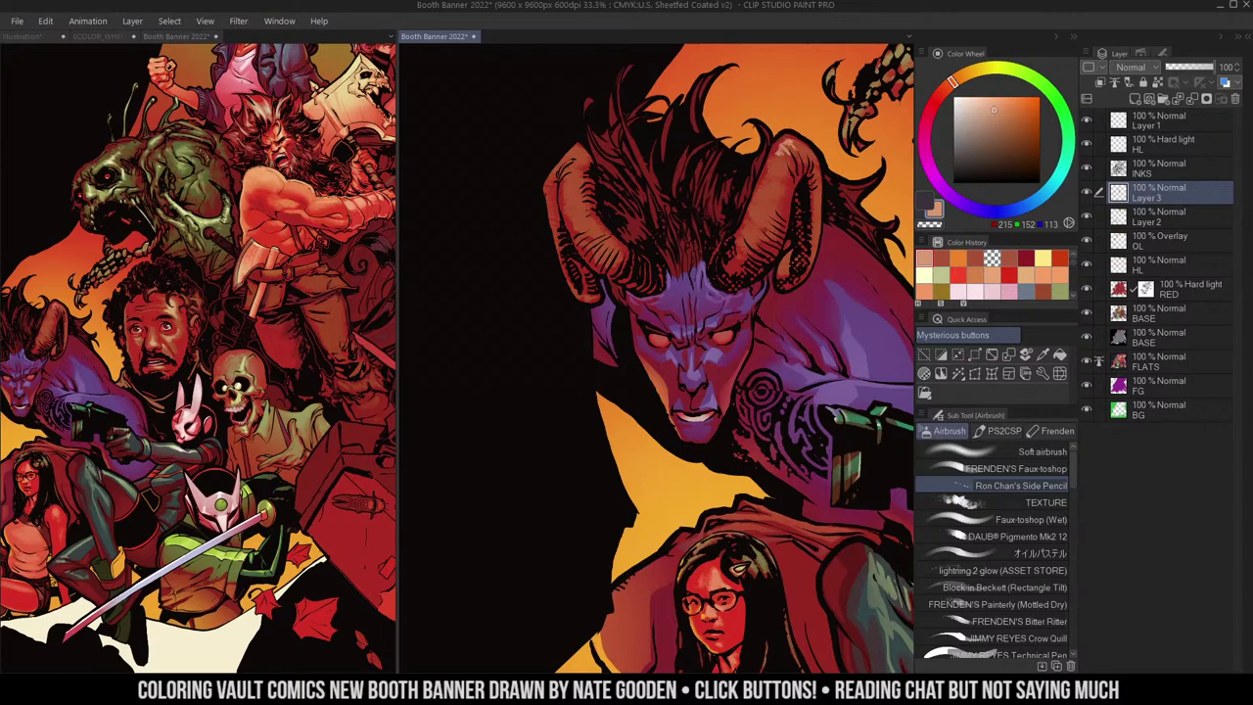
pyautogui.moveTo(775, 159); pyautogui.dragTo(758, 205)
pyautogui.hotkey('ctrl', 'z')
pyautogui.hotkey('ctrl', 'z')
# - Brush pale tan highlights down the right horn and its curled outer edge, undoing and repainting unwanted strokes
pyautogui.moveTo(783, 152); pyautogui.dragTo(780, 193)
pyautogui.moveTo(769, 231)
pyautogui.mouseDown()
pyautogui.moveTo(742, 255)
pyautogui.moveTo(774, 147)
pyautogui.mouseUp()
pyautogui.moveTo(753, 200)
pyautogui.mouseDown()
pyautogui.moveTo(785, 136)
pyautogui.moveTo(762, 186)
pyautogui.mouseUp()
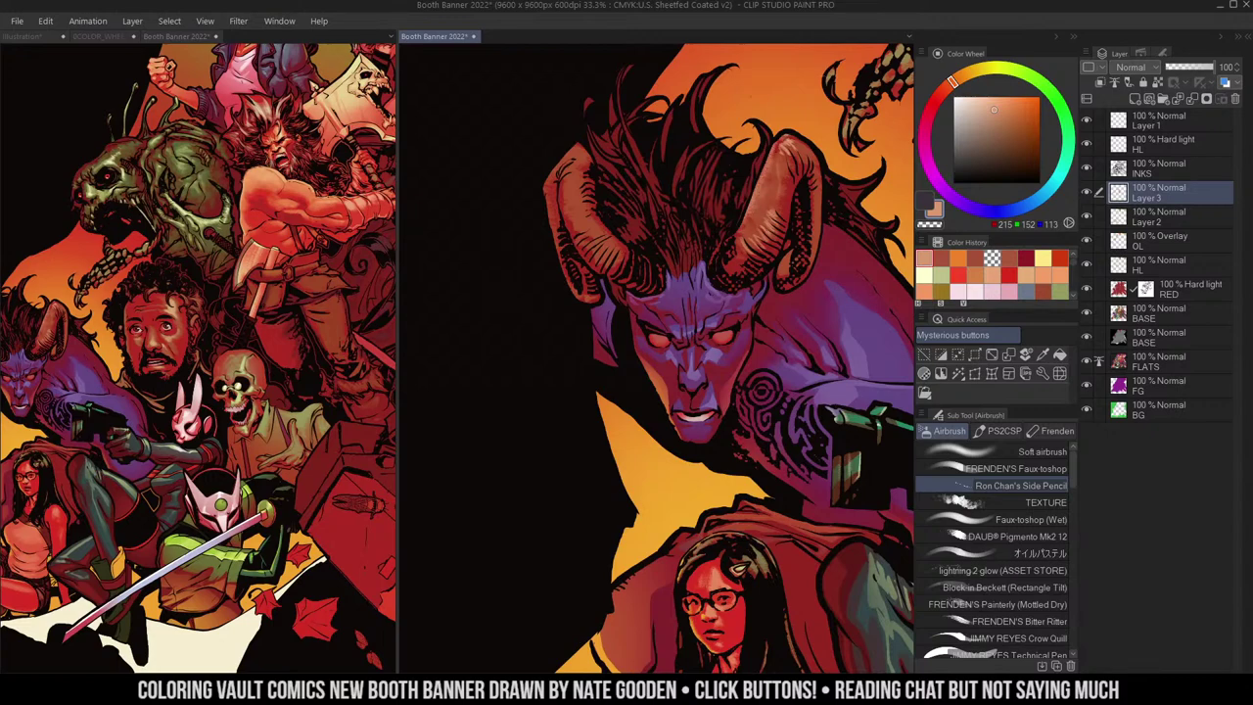
pyautogui.hotkey('ctrl', 'z')
pyautogui.hotkey('ctrl', 'z')
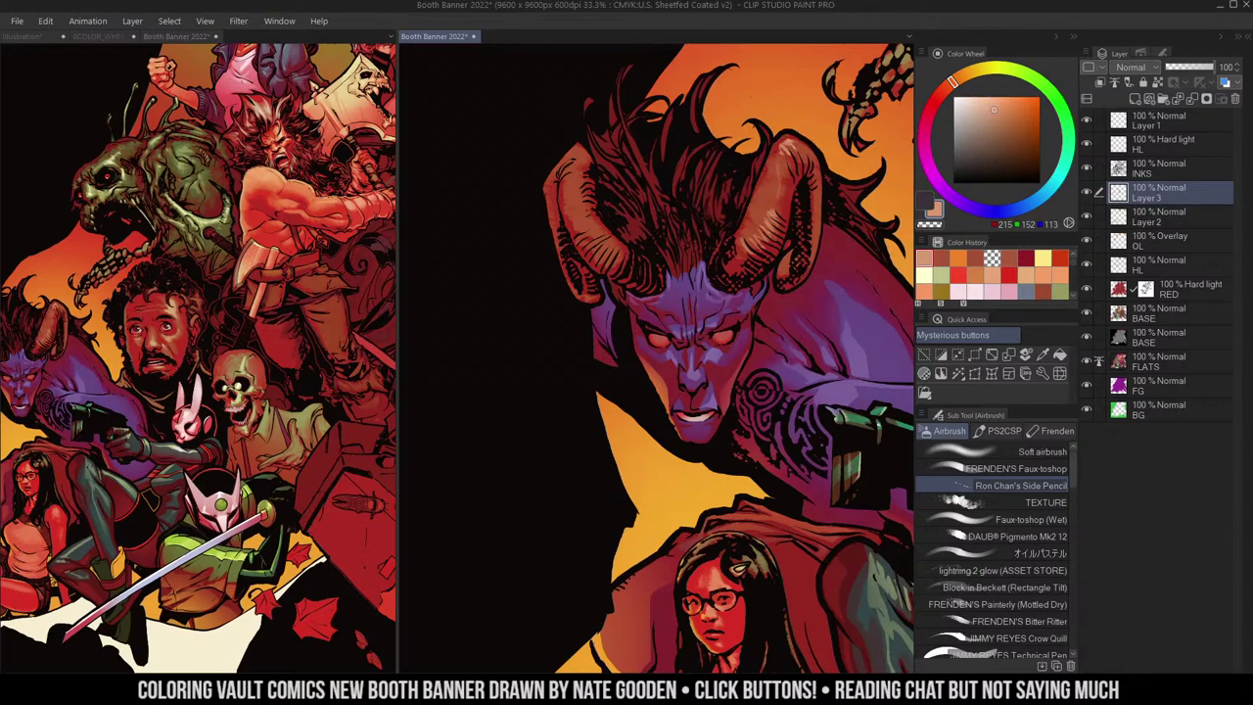
pyautogui.moveTo(794, 186)
pyautogui.mouseDown()
pyautogui.moveTo(782, 243)
pyautogui.moveTo(781, 202)
pyautogui.moveTo(786, 217)
pyautogui.mouseUp()
pyautogui.moveTo(820, 192)
pyautogui.mouseDown()
pyautogui.moveTo(809, 265)
pyautogui.moveTo(797, 284)
pyautogui.moveTo(785, 272)
pyautogui.mouseUp()
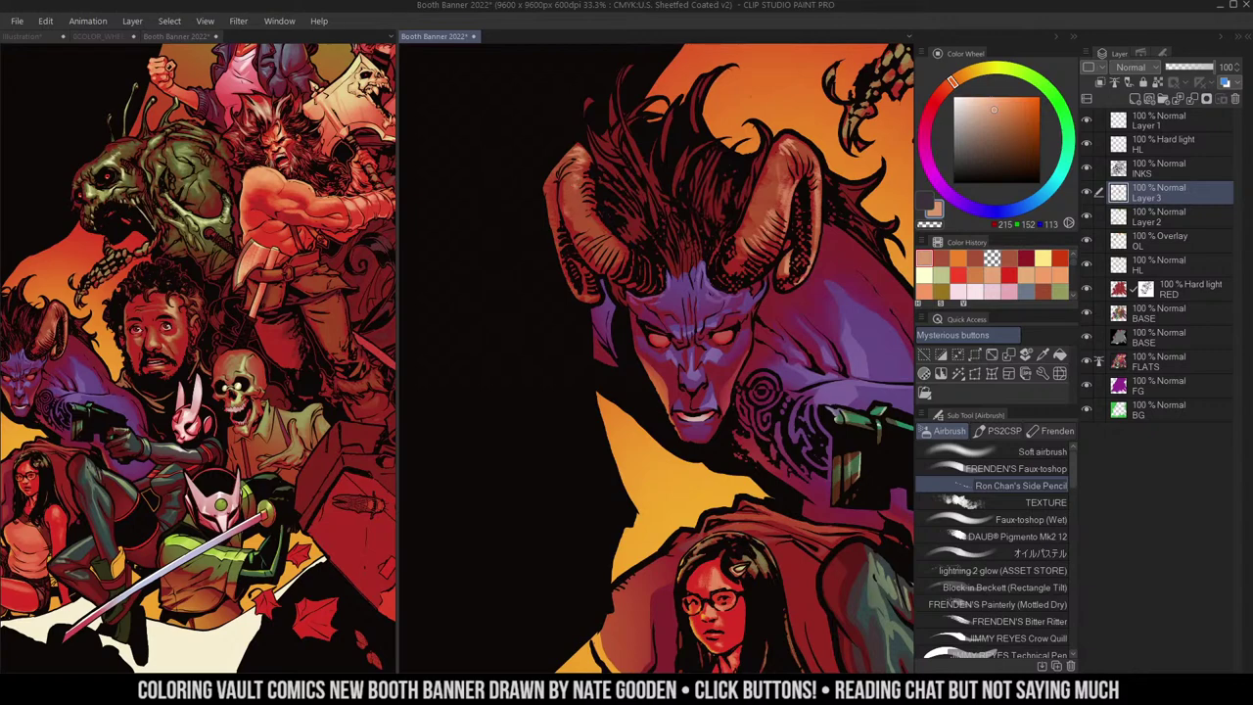
# - Brush pale tan highlights along the demon's left horn and touch up the base of the right one
pyautogui.moveTo(560, 199); pyautogui.dragTo(579, 228)
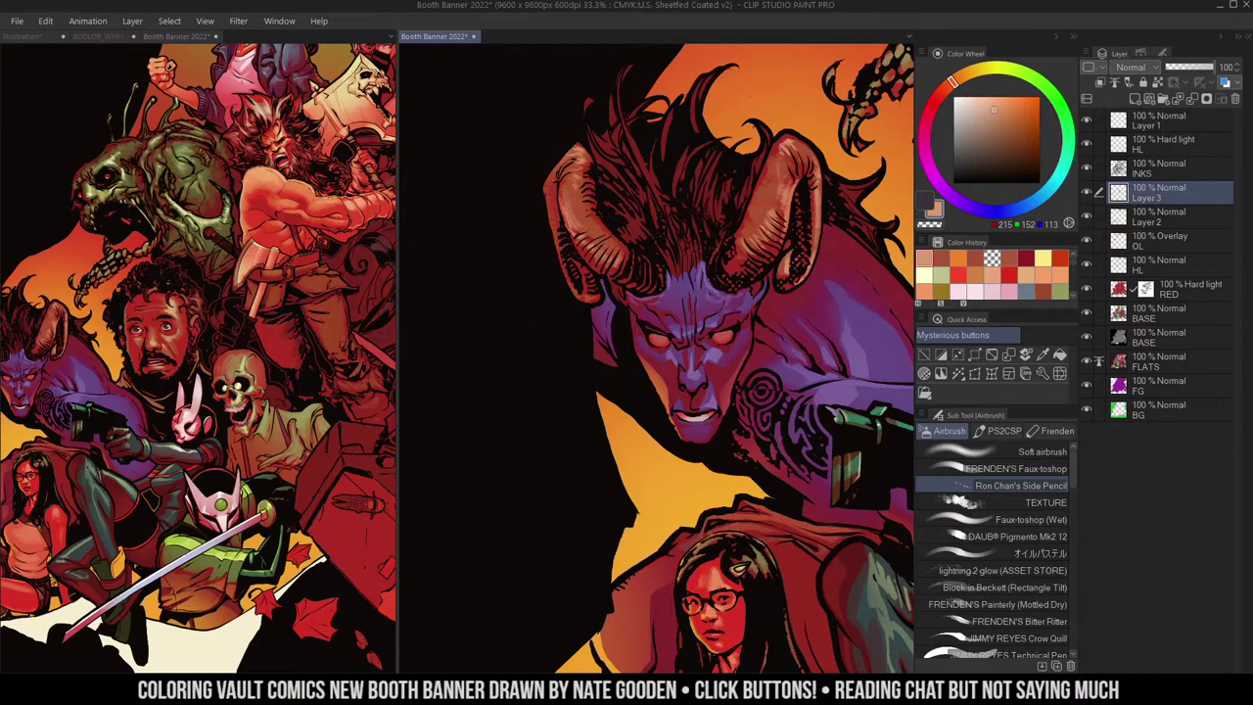
pyautogui.moveTo(548, 184)
pyautogui.mouseDown()
pyautogui.moveTo(566, 284)
pyautogui.moveTo(586, 290)
pyautogui.mouseUp()
pyautogui.moveTo(676, 343); pyautogui.dragTo(656, 340)
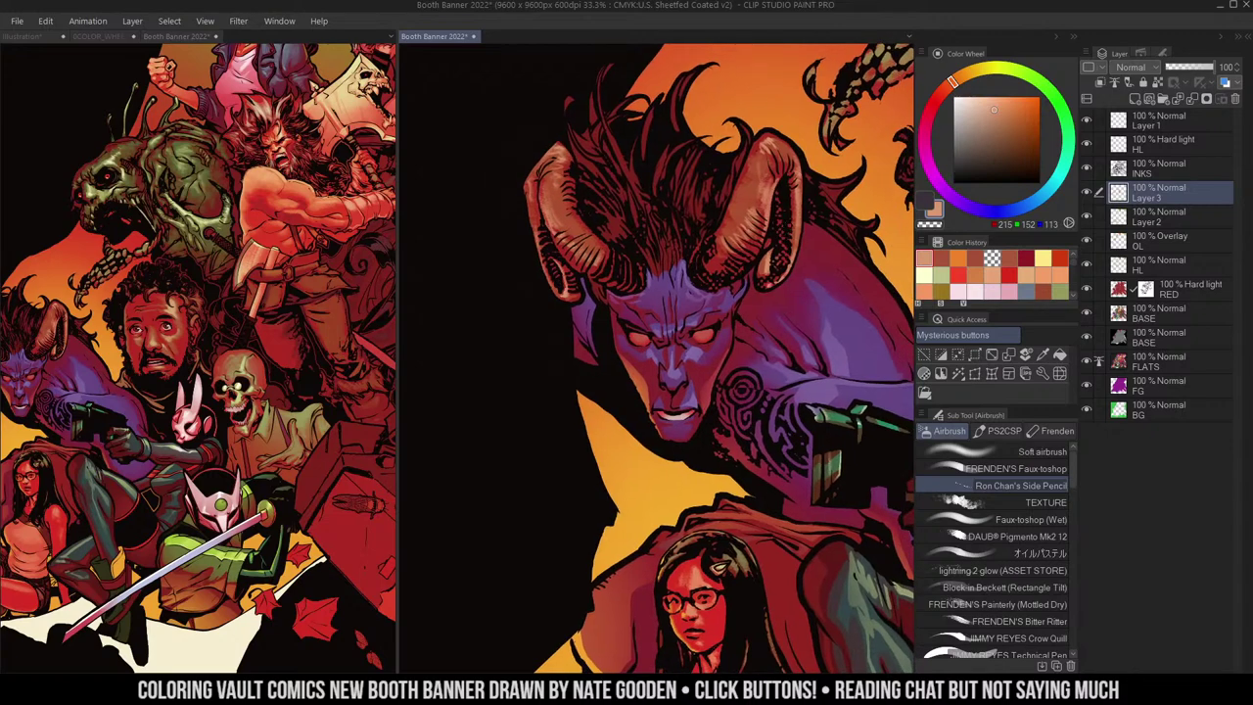
pyautogui.moveTo(721, 237); pyautogui.dragTo(727, 253)
pyautogui.hotkey('ctrl', 'space')
pyautogui.moveTo(833, 270); pyautogui.dragTo(767, 267)
pyautogui.moveTo(762, 218); pyautogui.dragTo(803, 222)
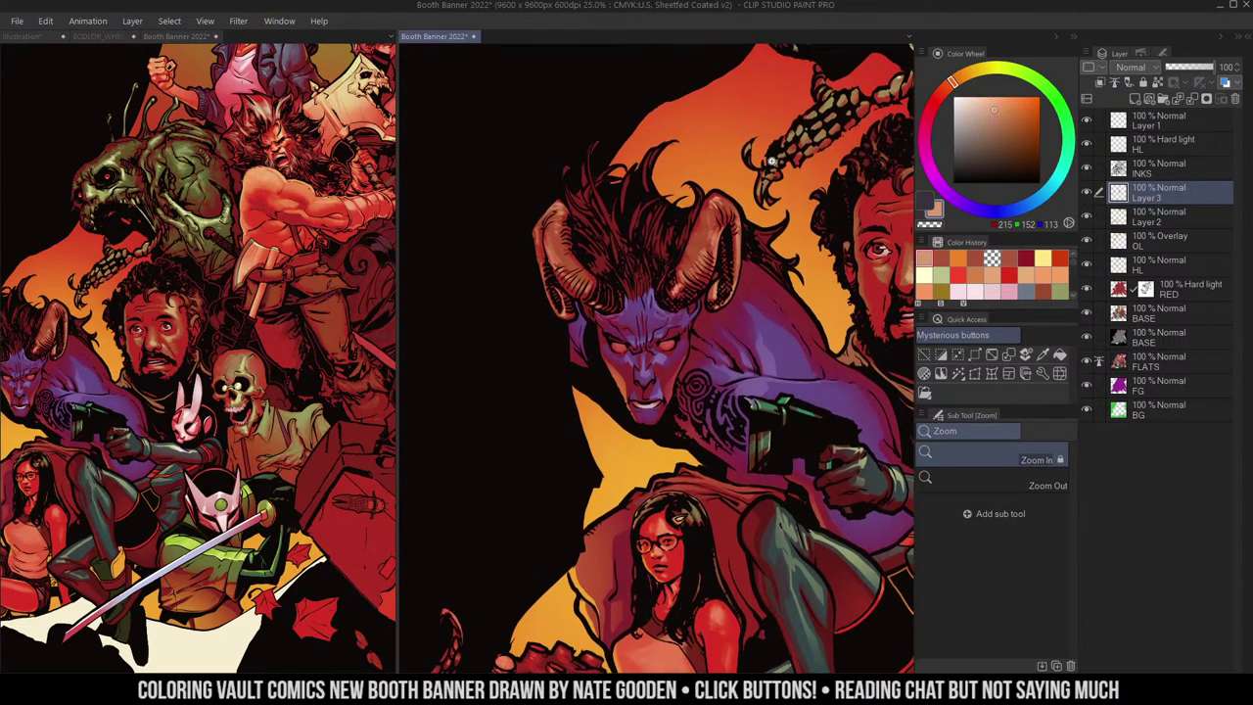
# - Auto-select the demon's hair, hide the selection outline, and sample an orange (226, 89, 22) from the background sky
pyautogui.press('w')
pyautogui.click(668, 233)
pyautogui.hotkey('ctrl', 'space')
pyautogui.click(679, 267)
pyautogui.hotkey('ctrl', 'h')
pyautogui.press('b')
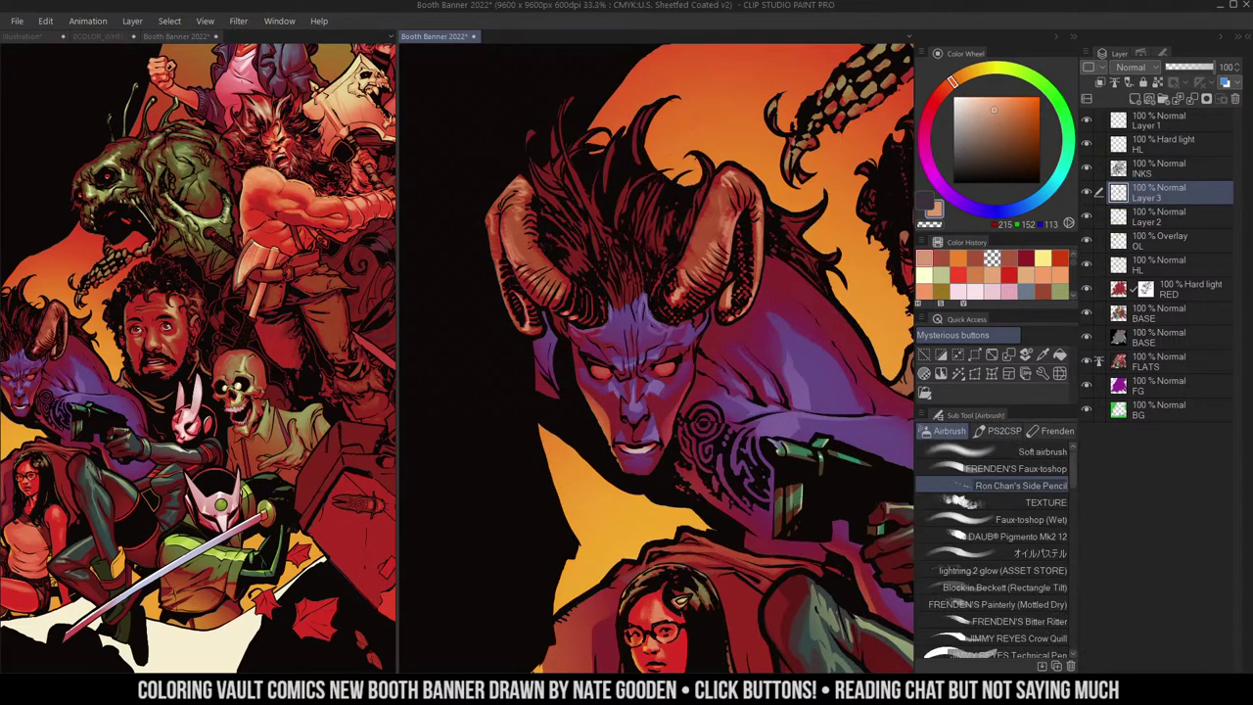
pyautogui.keyDown('alt'); pyautogui.click(800, 55); pyautogui.keyUp('alt')
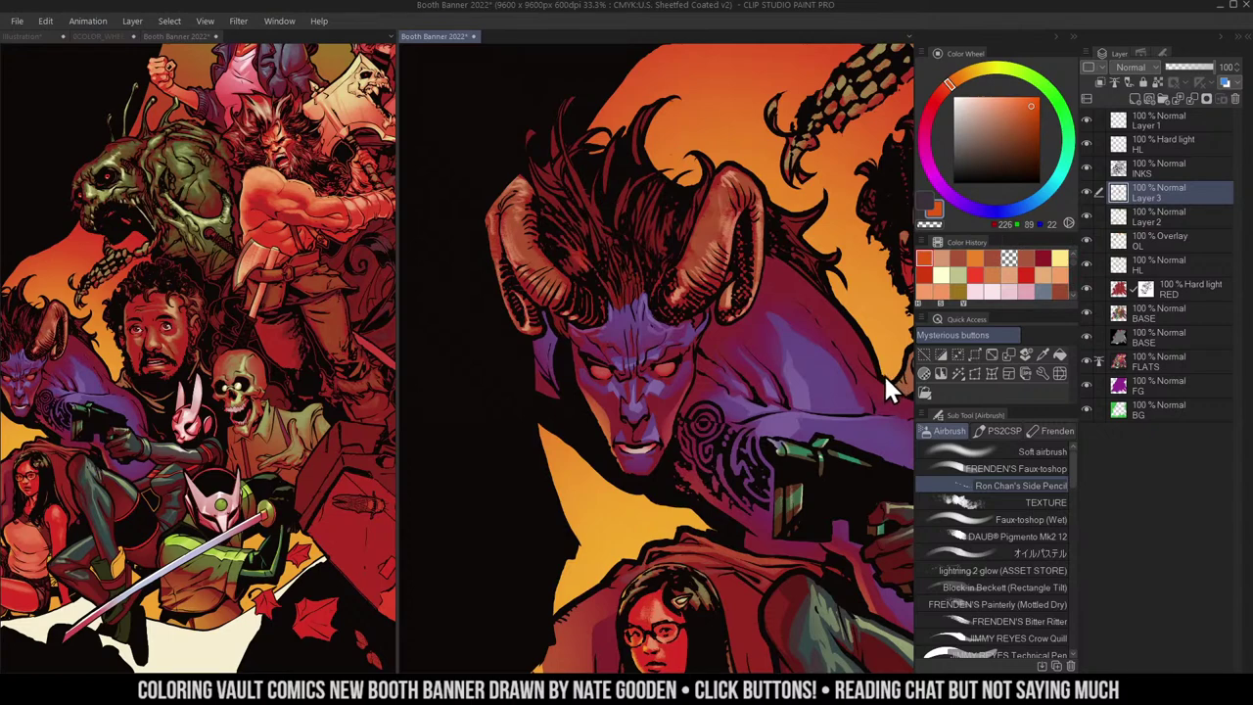
# - Check the RED and BASE layers in isolation and erase the RED layer's mask over the demon's hair strands
pyautogui.keyDown('alt'); pyautogui.click(1087, 288); pyautogui.keyUp('alt')
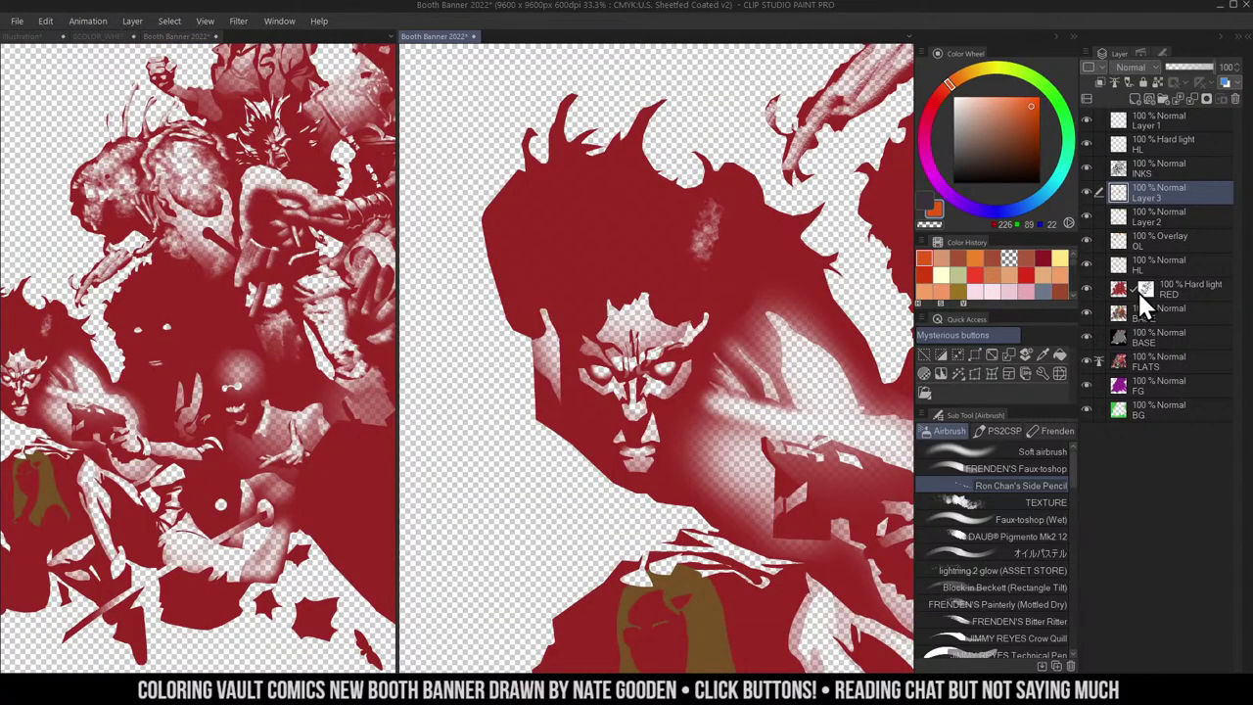
pyautogui.keyDown('alt'); pyautogui.click(1088, 290); pyautogui.keyUp('alt')
pyautogui.keyDown('alt'); pyautogui.click(1090, 311); pyautogui.keyUp('alt')
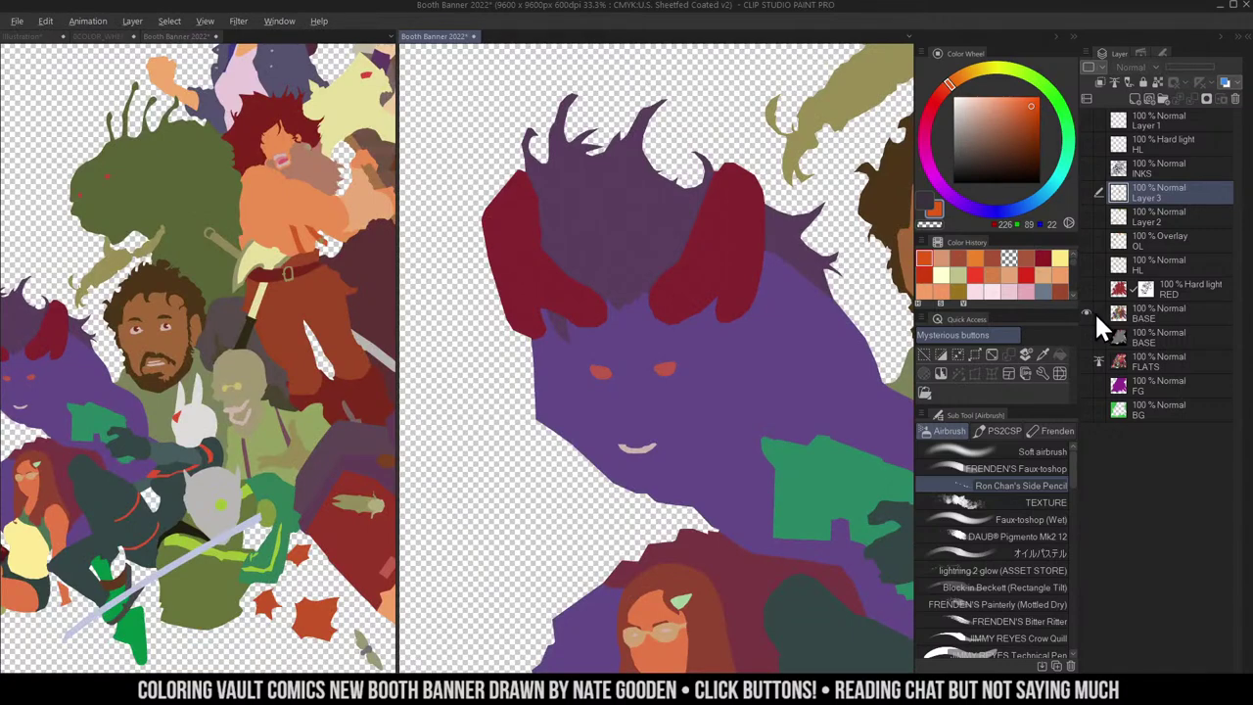
pyautogui.click(1143, 287)
pyautogui.press('c')
pyautogui.moveTo(592, 217)
pyautogui.mouseDown()
pyautogui.moveTo(613, 265)
pyautogui.moveTo(570, 153)
pyautogui.mouseUp()
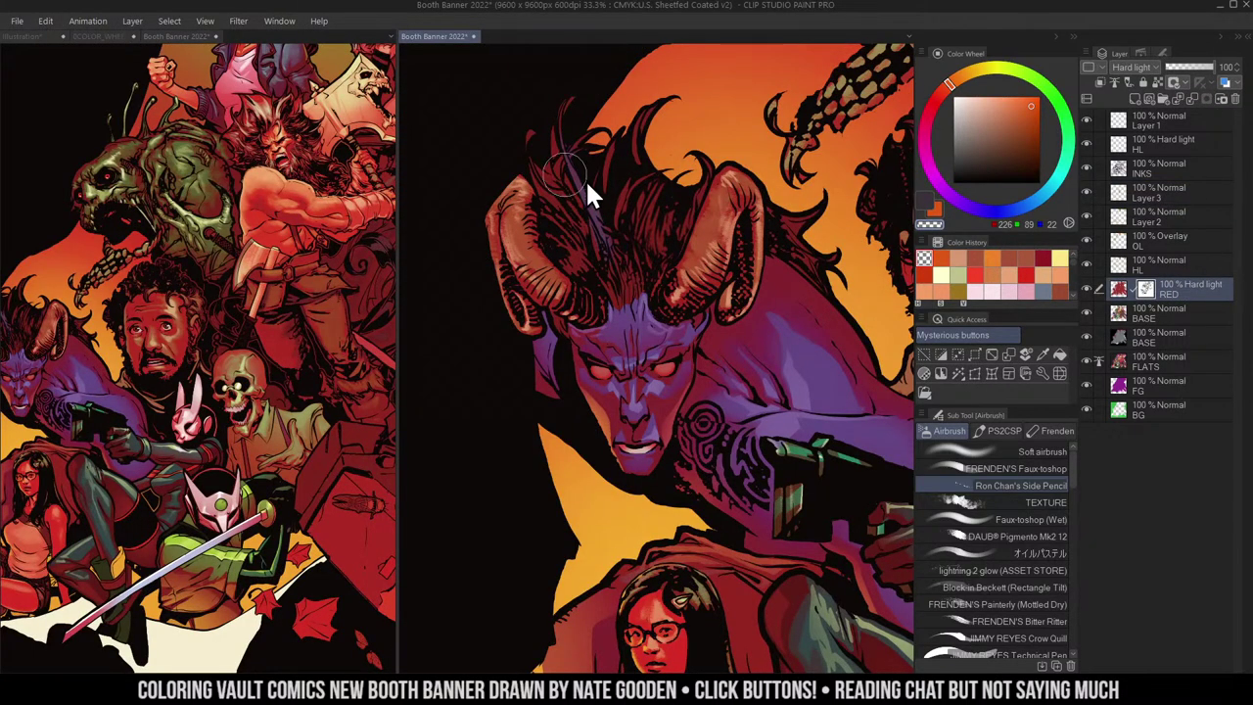
pyautogui.click(1145, 287)
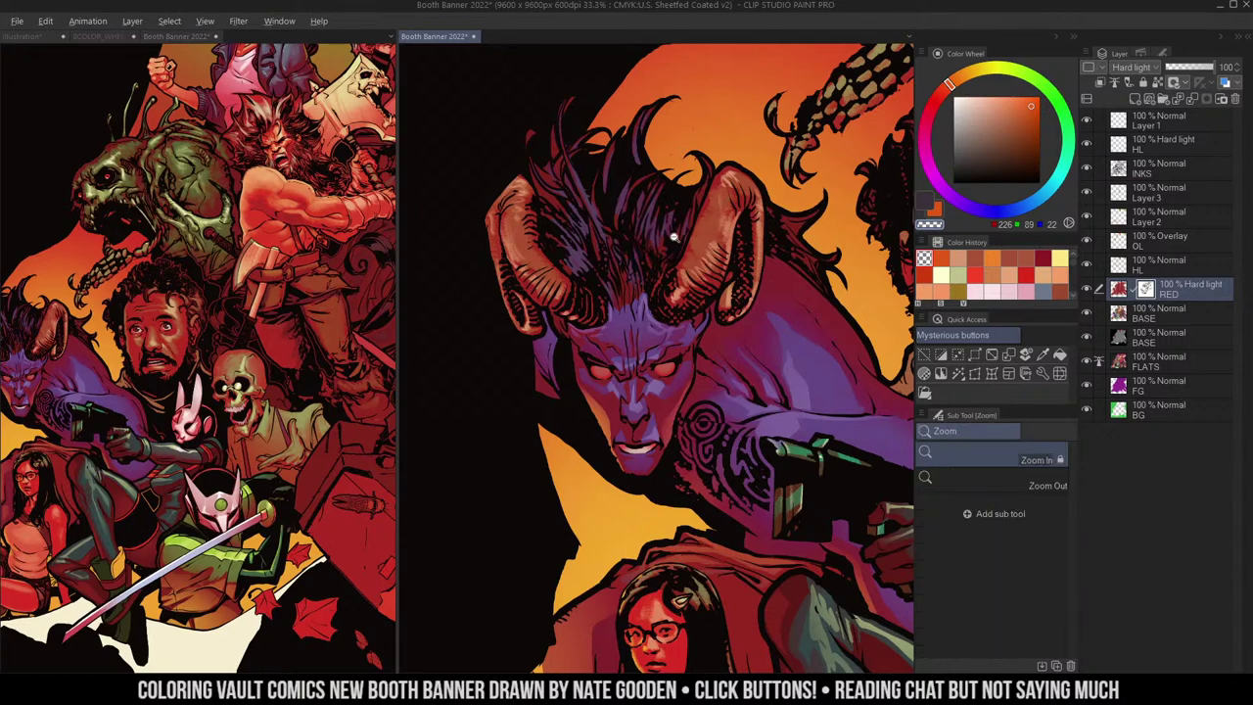
# - Sample a muted purple (128, 104, 168) from the demon's skin and brush highlights through its hair on Layer 3
pyautogui.moveTo(653, 241)
pyautogui.mouseDown()
pyautogui.moveTo(598, 256)
pyautogui.moveTo(650, 284)
pyautogui.mouseUp()
pyautogui.keyDown('alt'); pyautogui.click(628, 290); pyautogui.keyUp('alt')
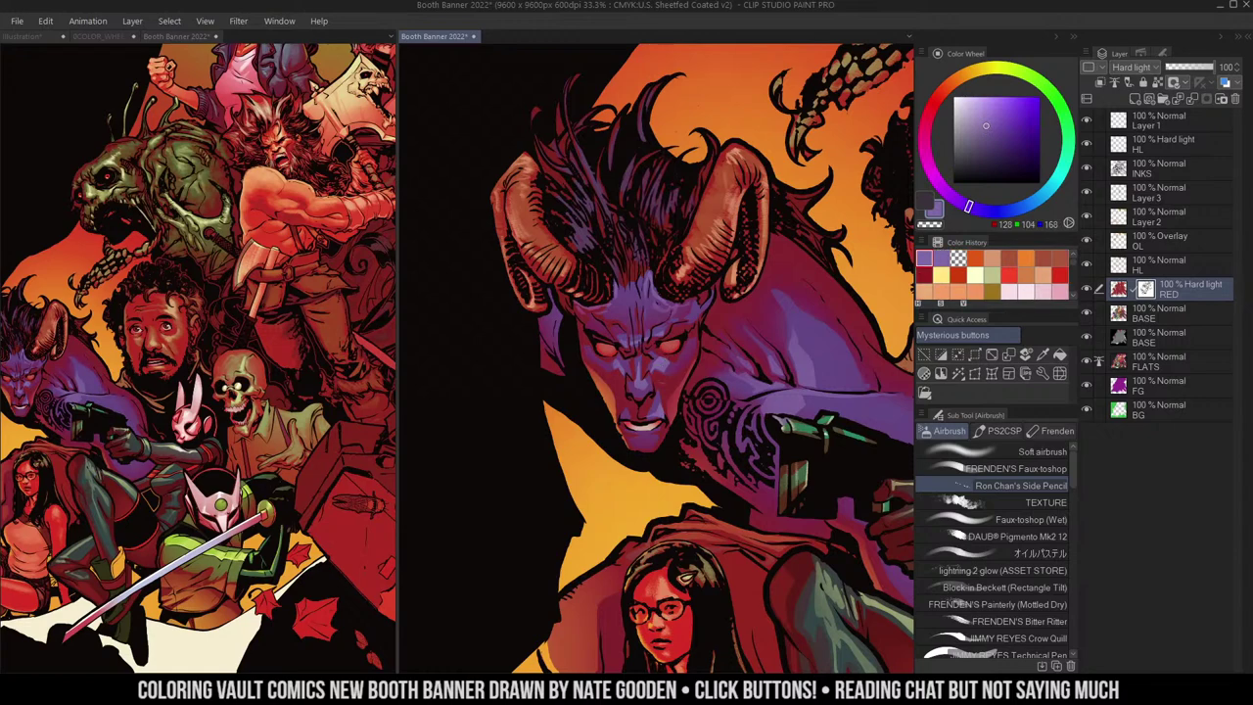
pyautogui.click(1116, 217)
pyautogui.click(1119, 190)
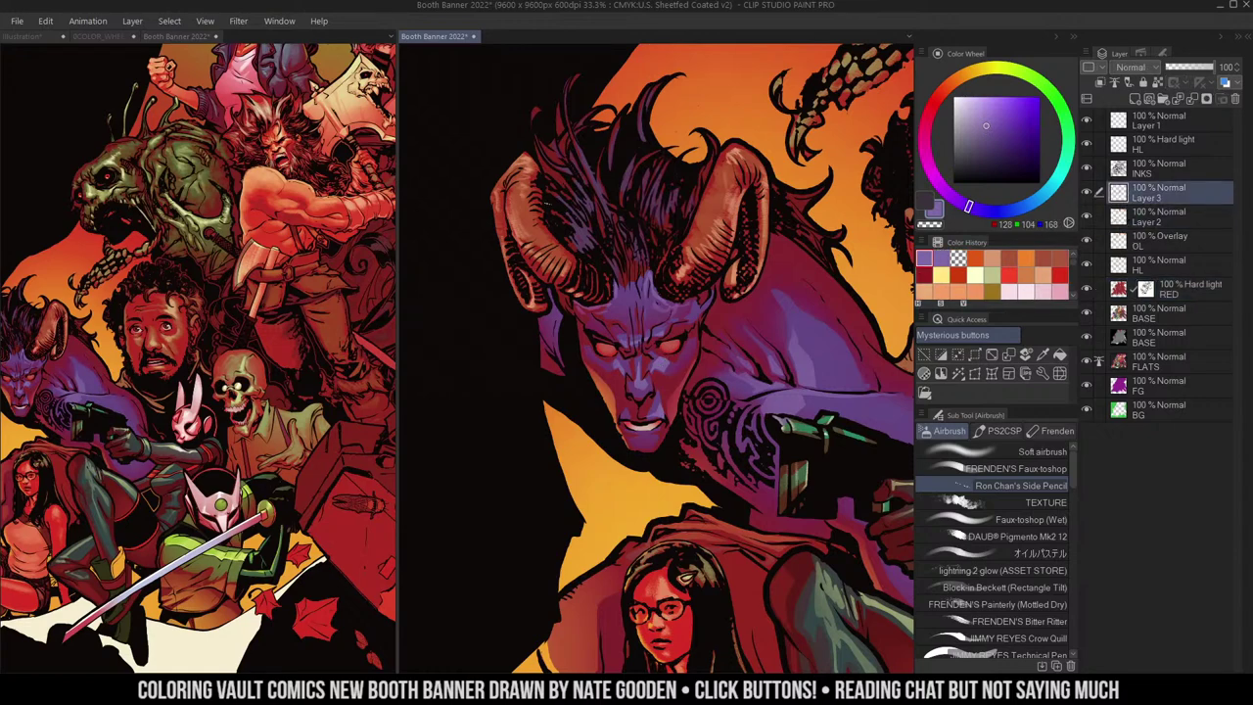
pyautogui.moveTo(578, 225)
pyautogui.mouseDown()
pyautogui.moveTo(588, 239)
pyautogui.moveTo(607, 164)
pyautogui.mouseUp()
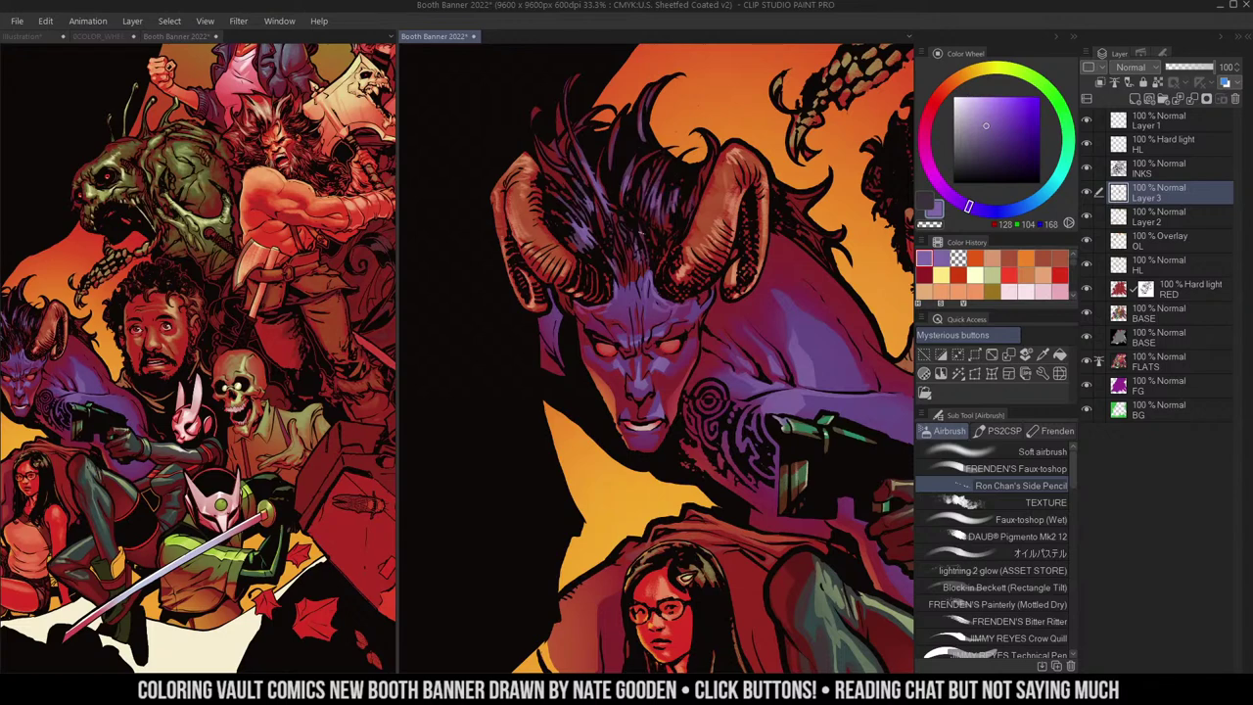
# - Sample orange (239, 142, 48) from the sky, clear the selection, and brush a rim light along the demon's upper back and shoulder
pyautogui.hotkey('ctrl', 'space')
pyautogui.moveTo(712, 225); pyautogui.dragTo(663, 218)
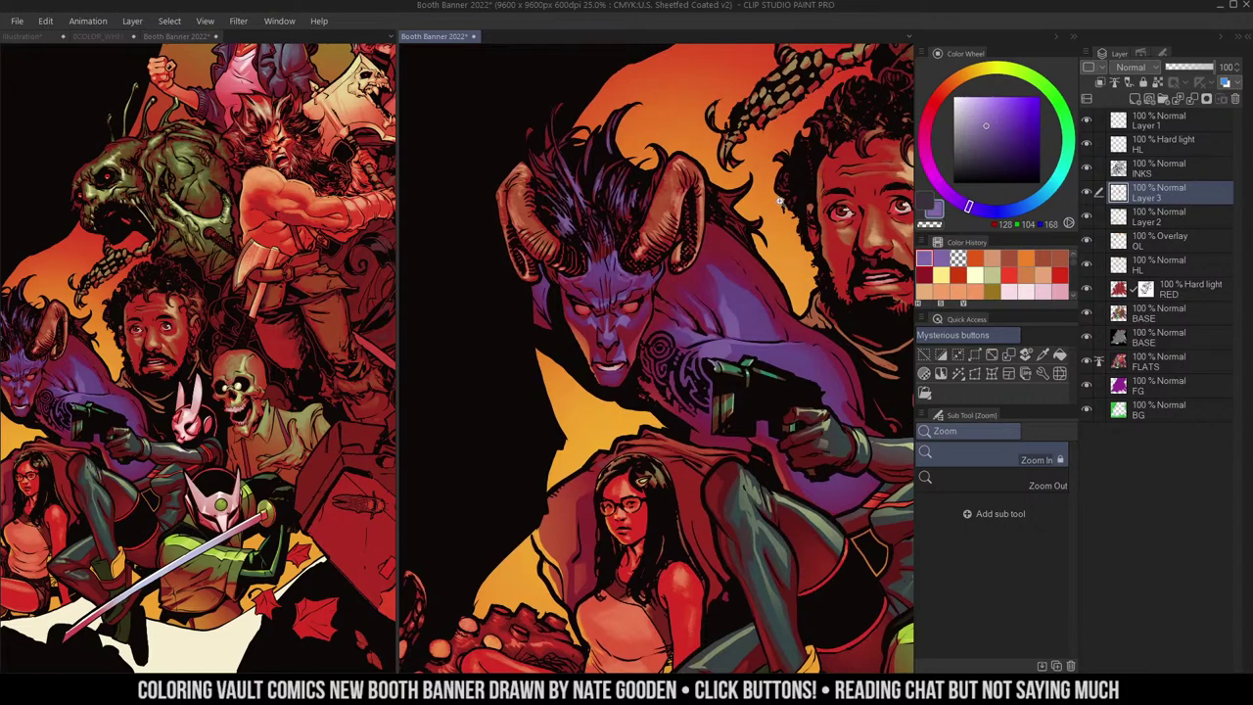
pyautogui.click(721, 276)
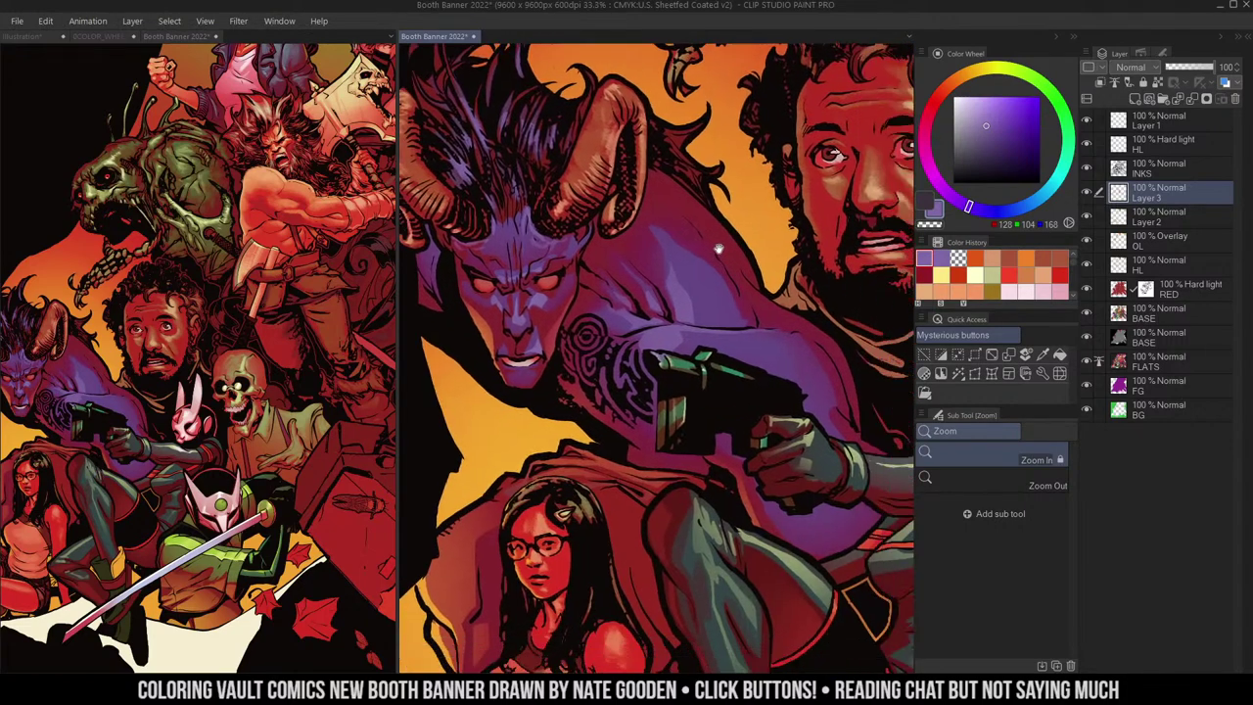
pyautogui.moveTo(719, 249); pyautogui.dragTo(698, 219)
pyautogui.press('m')
pyautogui.rightClick(732, 137)
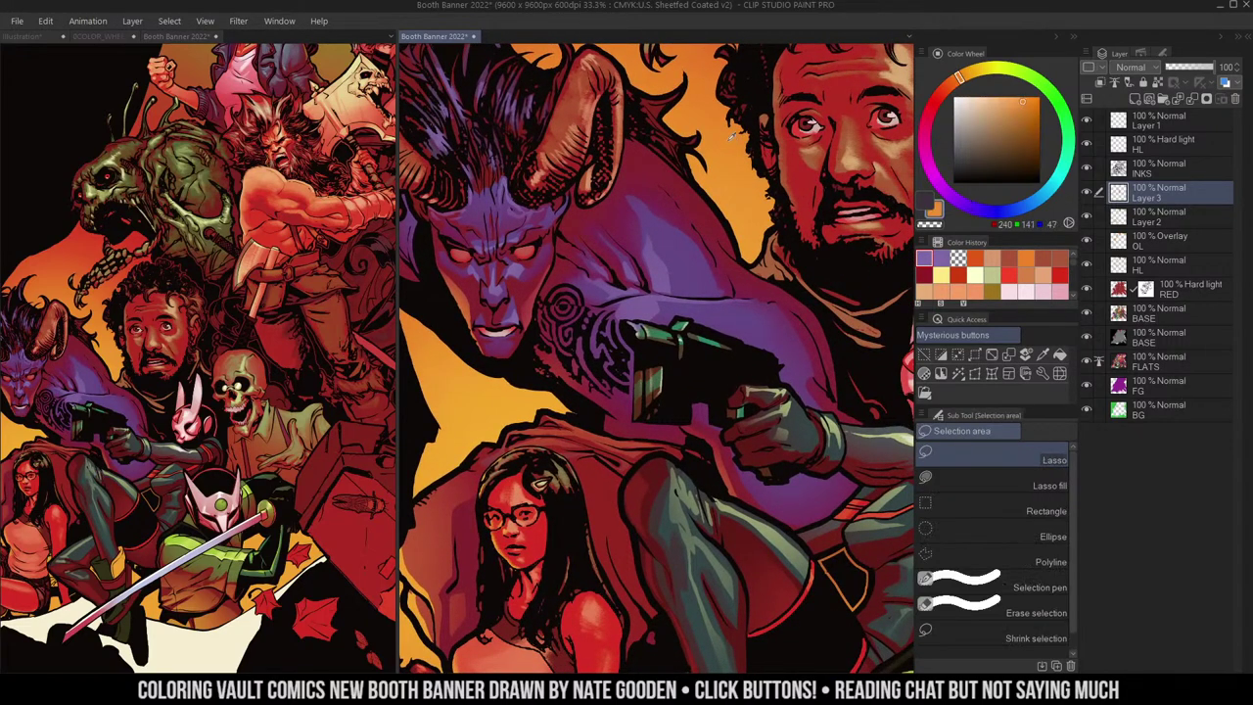
pyautogui.press('b')
pyautogui.keyDown('alt'); pyautogui.click(662, 155); pyautogui.keyUp('alt')
pyautogui.press('m')
pyautogui.hotkey('ctrl', 'd')
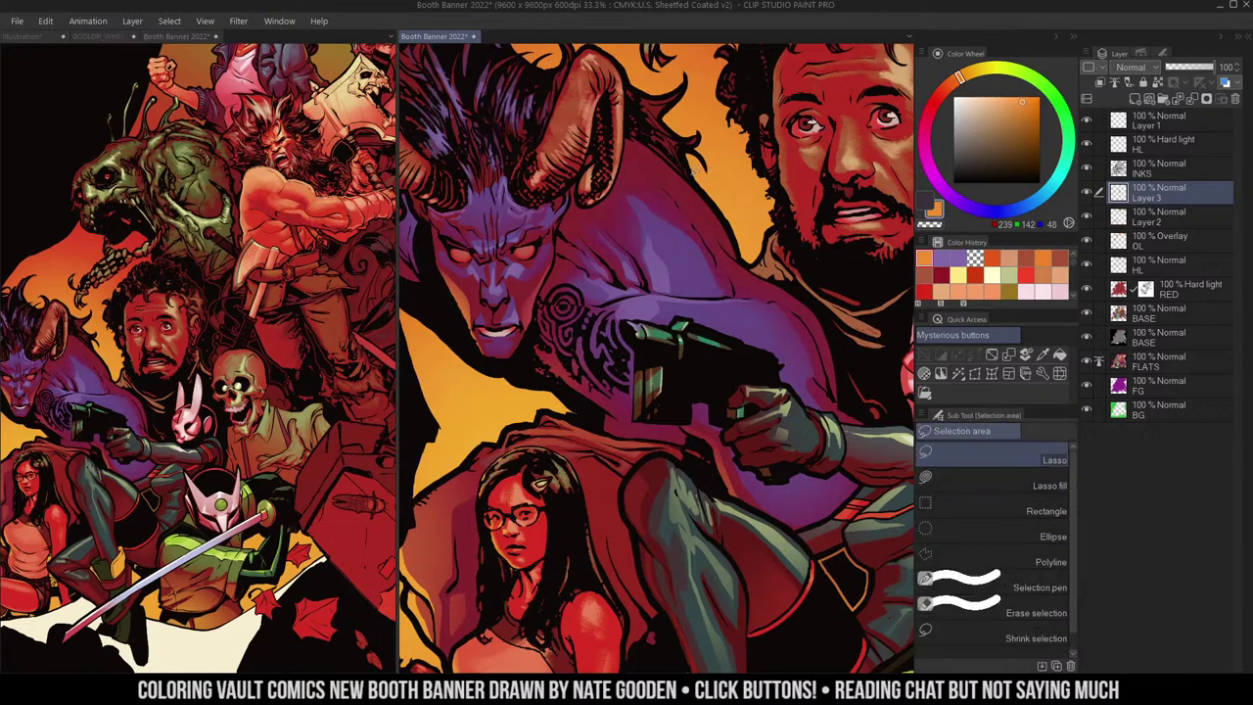
pyautogui.press('b')
pyautogui.moveTo(688, 185); pyautogui.dragTo(735, 250)
pyautogui.moveTo(654, 155); pyautogui.dragTo(680, 181)
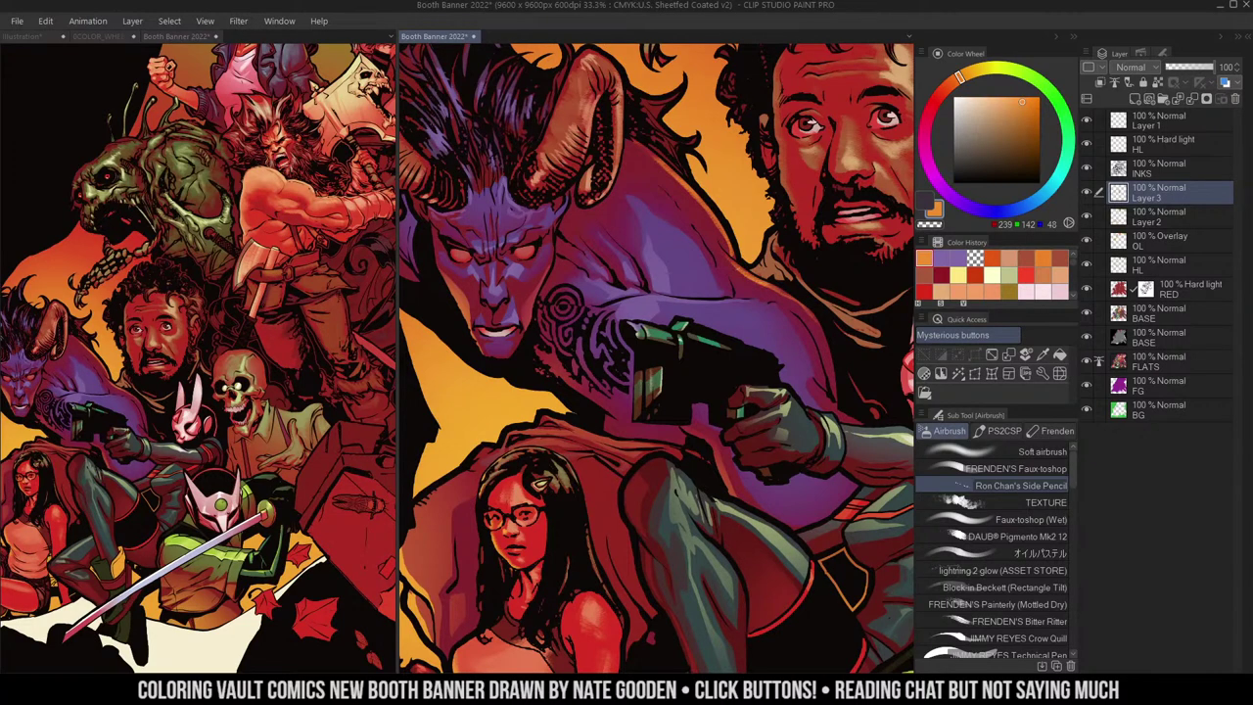
# - Sample a reddish brown (169, 94, 63) from the bearded man and brush highlights into his curly hair
pyautogui.keyDown('alt'); pyautogui.click(752, 252); pyautogui.keyUp('alt')
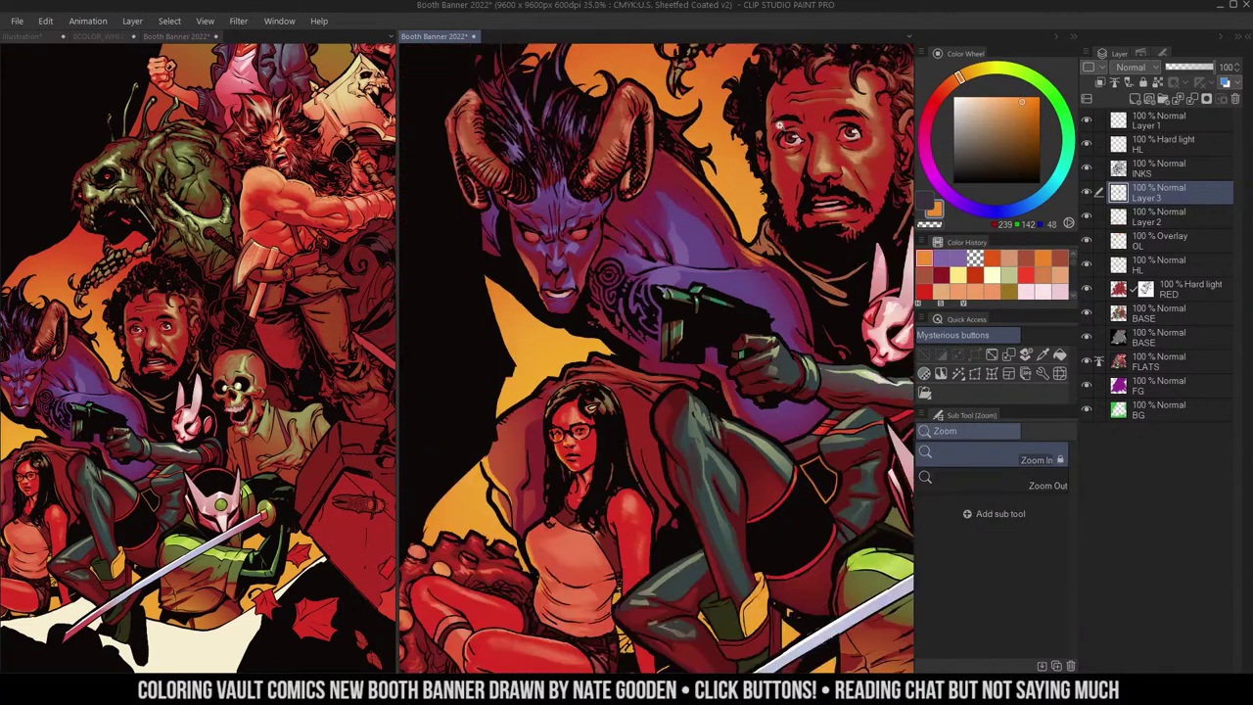
pyautogui.keyDown('alt'); pyautogui.click(756, 245); pyautogui.keyUp('alt')
pyautogui.keyDown('alt'); pyautogui.click(764, 237); pyautogui.keyUp('alt')
pyautogui.keyDown('alt'); pyautogui.click(786, 222); pyautogui.keyUp('alt')
pyautogui.moveTo(833, 263); pyautogui.dragTo(824, 240)
pyautogui.moveTo(810, 300); pyautogui.dragTo(760, 370)
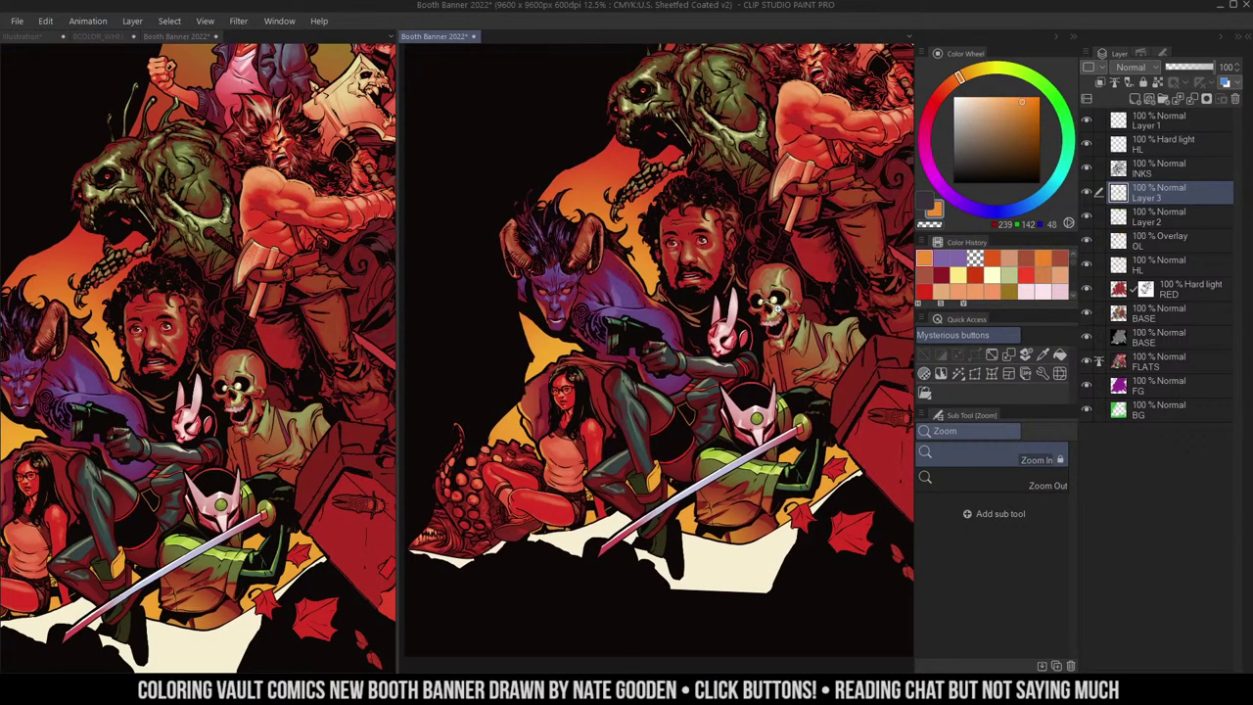
pyautogui.moveTo(705, 221); pyautogui.dragTo(784, 176)
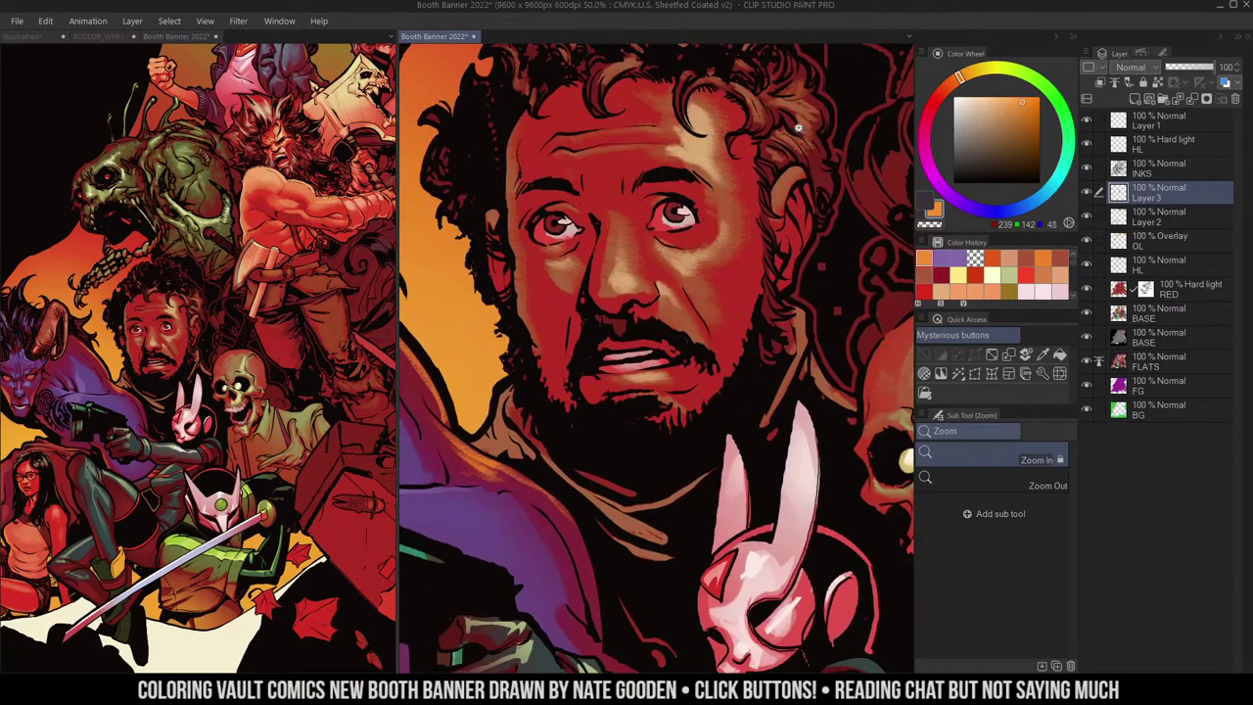
pyautogui.press('b')
pyautogui.keyDown('alt'); pyautogui.click(719, 223); pyautogui.keyUp('alt')
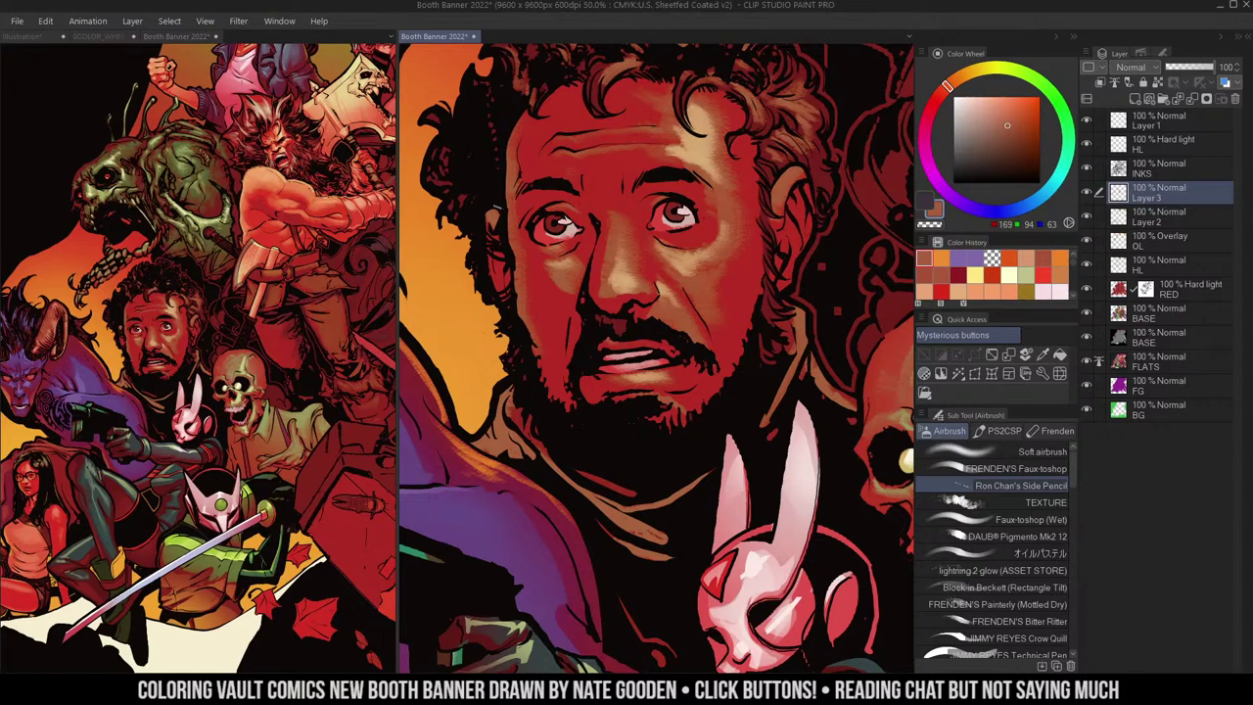
# - Sample orange (238, 137, 45) and red (208, 58, 14) from the sky and brush rim light around the bearded man's hair
pyautogui.keyDown('alt'); pyautogui.click(641, 285); pyautogui.keyUp('alt')
pyautogui.keyDown('alt'); pyautogui.click(529, 137); pyautogui.keyUp('alt')
pyautogui.moveTo(552, 161); pyautogui.dragTo(563, 319)
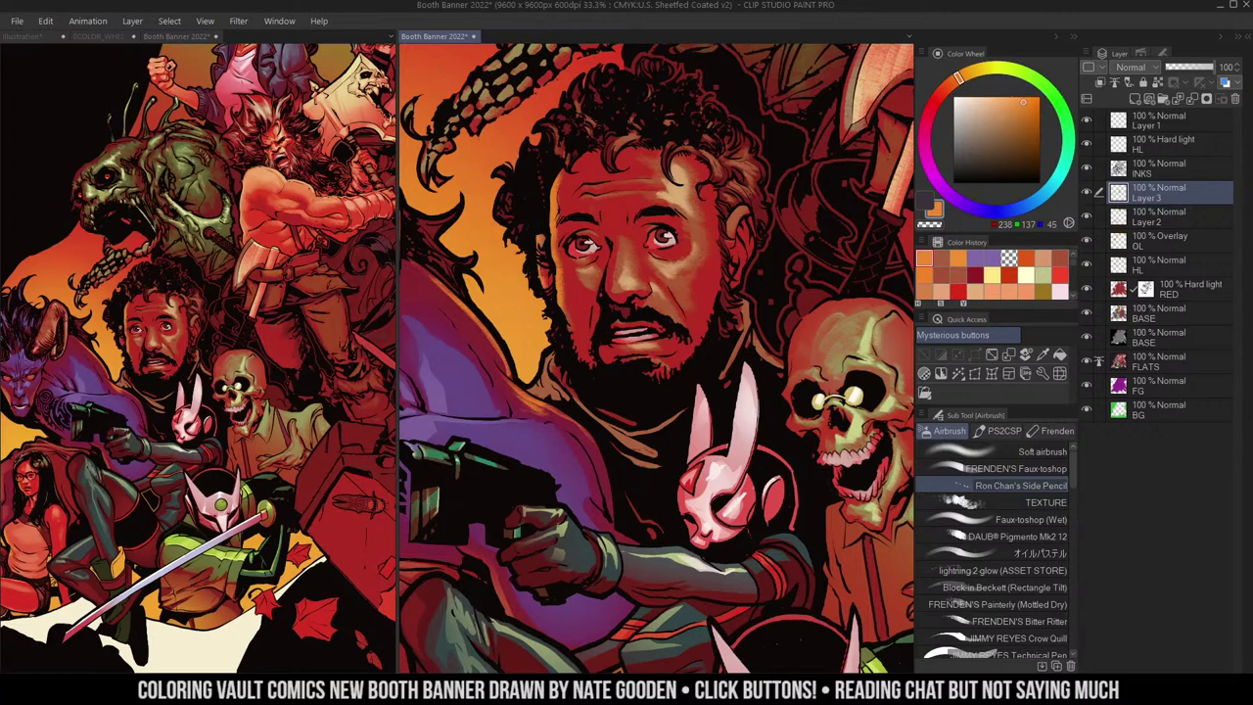
pyautogui.moveTo(510, 196); pyautogui.dragTo(516, 237)
pyautogui.press('/')
pyautogui.keyDown('alt'); pyautogui.click(666, 392); pyautogui.keyUp('alt')
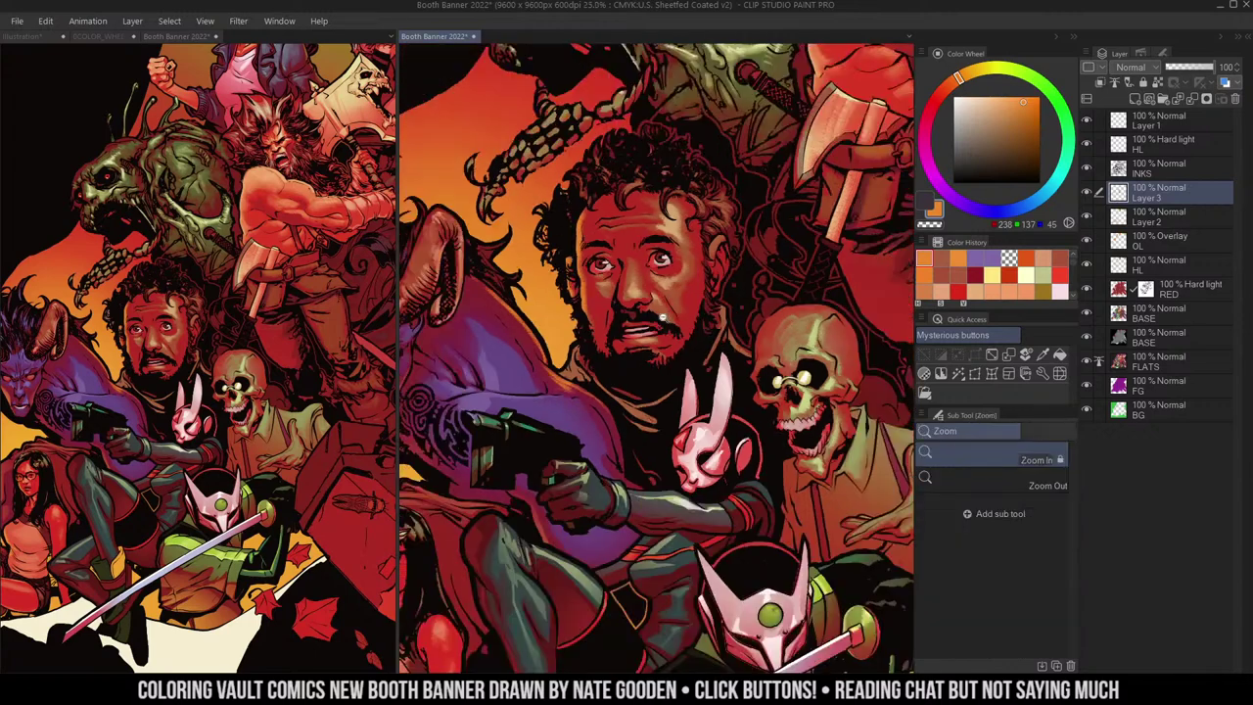
pyautogui.click(709, 251)
pyautogui.rightClick(603, 172)
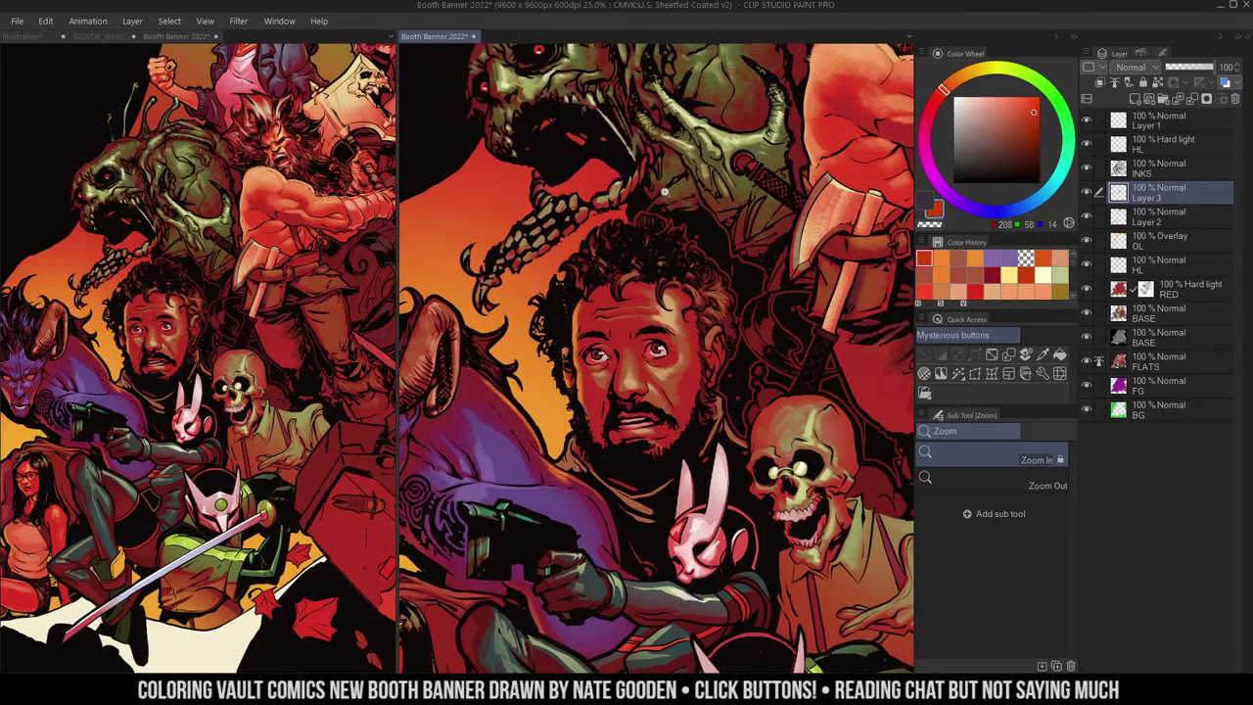
pyautogui.press('b')
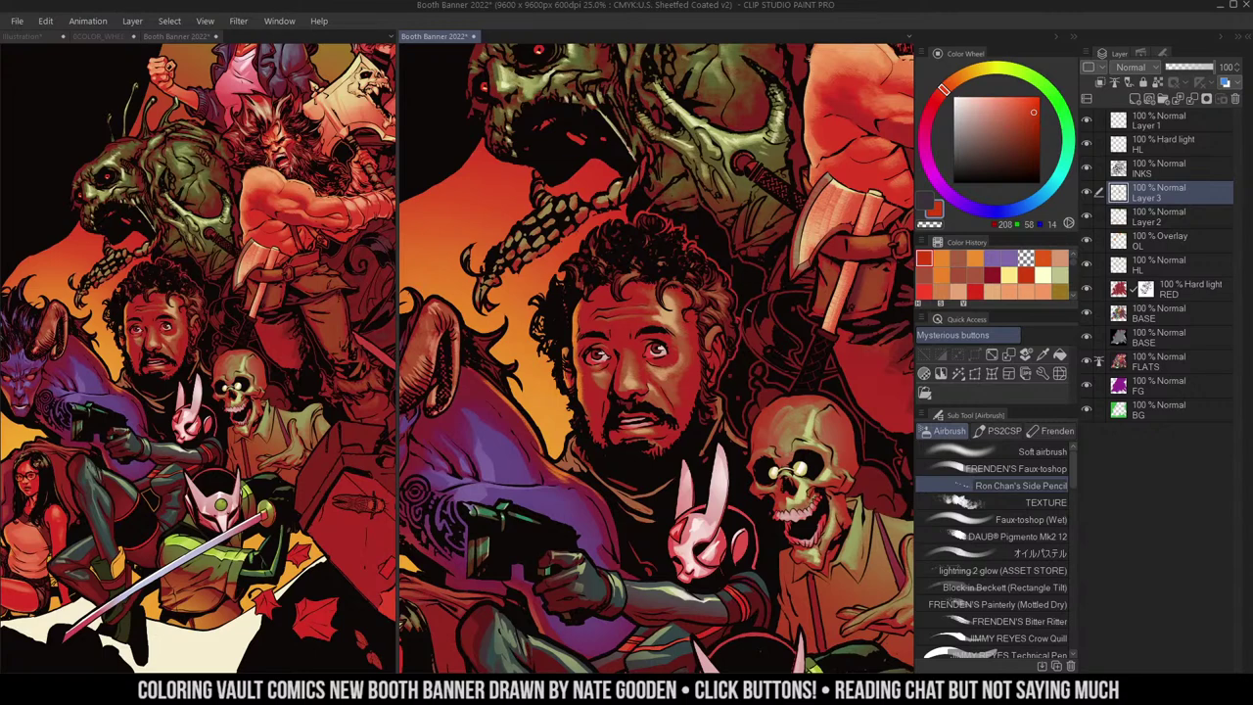
# - Auto-select the dark area beside the bearded man's head and brush a sampled orange (240, 140, 47) rim light along its shadowed side
pyautogui.press('w')
pyautogui.click(762, 267)
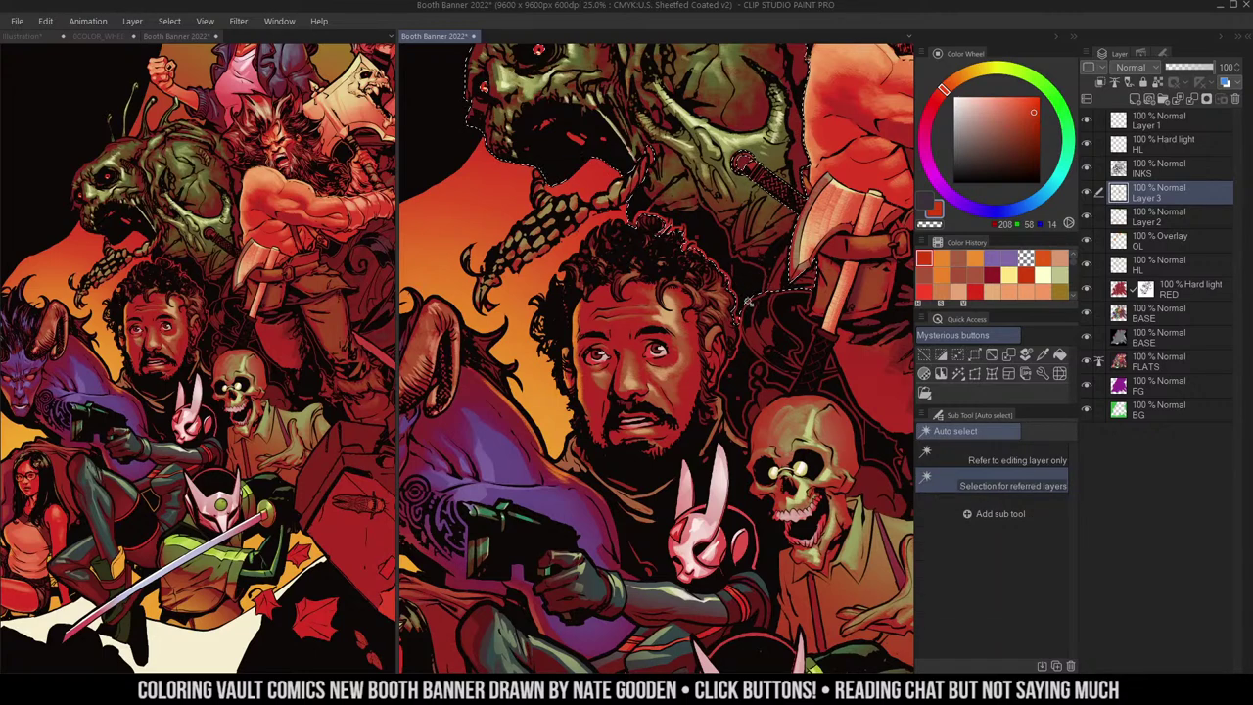
pyautogui.click(743, 340)
pyautogui.click(743, 295)
pyautogui.hotkey('ctrl', 'd')
pyautogui.moveTo(895, 252); pyautogui.dragTo(834, 237)
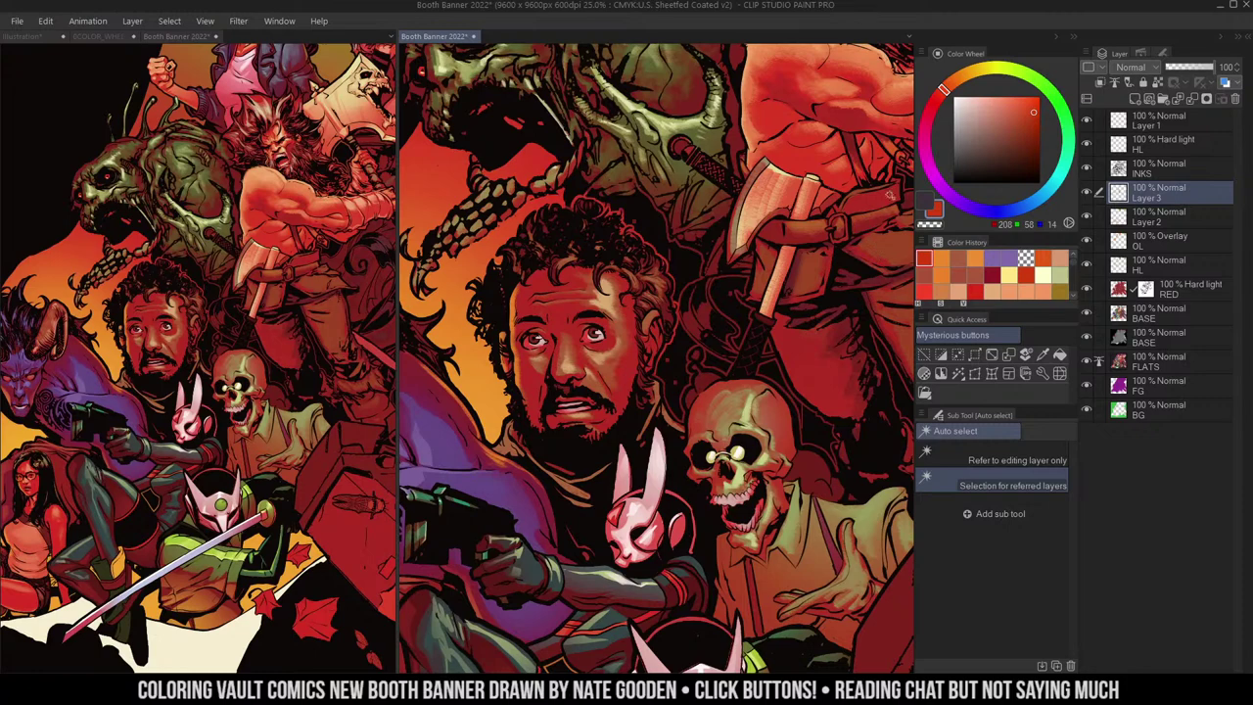
pyautogui.press('b')
pyautogui.keyDown('alt'); pyautogui.click(470, 343); pyautogui.keyUp('alt')
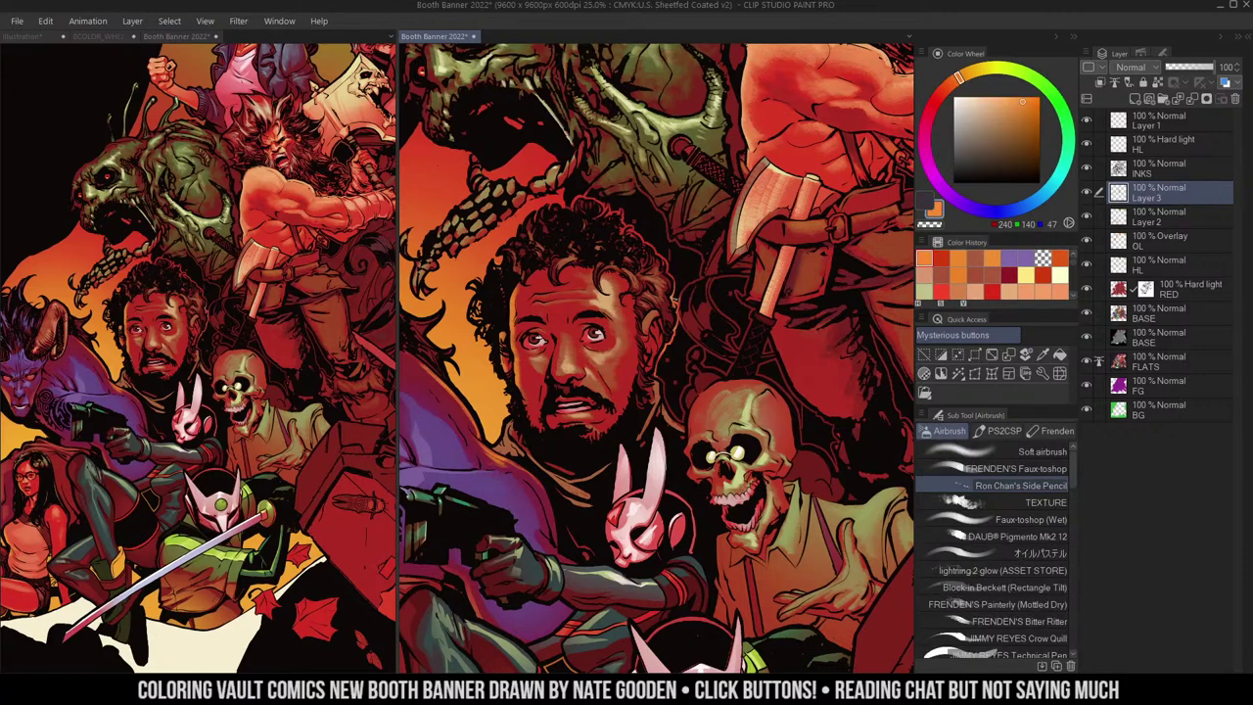
pyautogui.moveTo(659, 366); pyautogui.dragTo(686, 426)
# - Sample a reddish brown (156, 73, 59) from the axe man's clothing and auto-select his clothing for brushing
pyautogui.moveTo(792, 308); pyautogui.dragTo(697, 341)
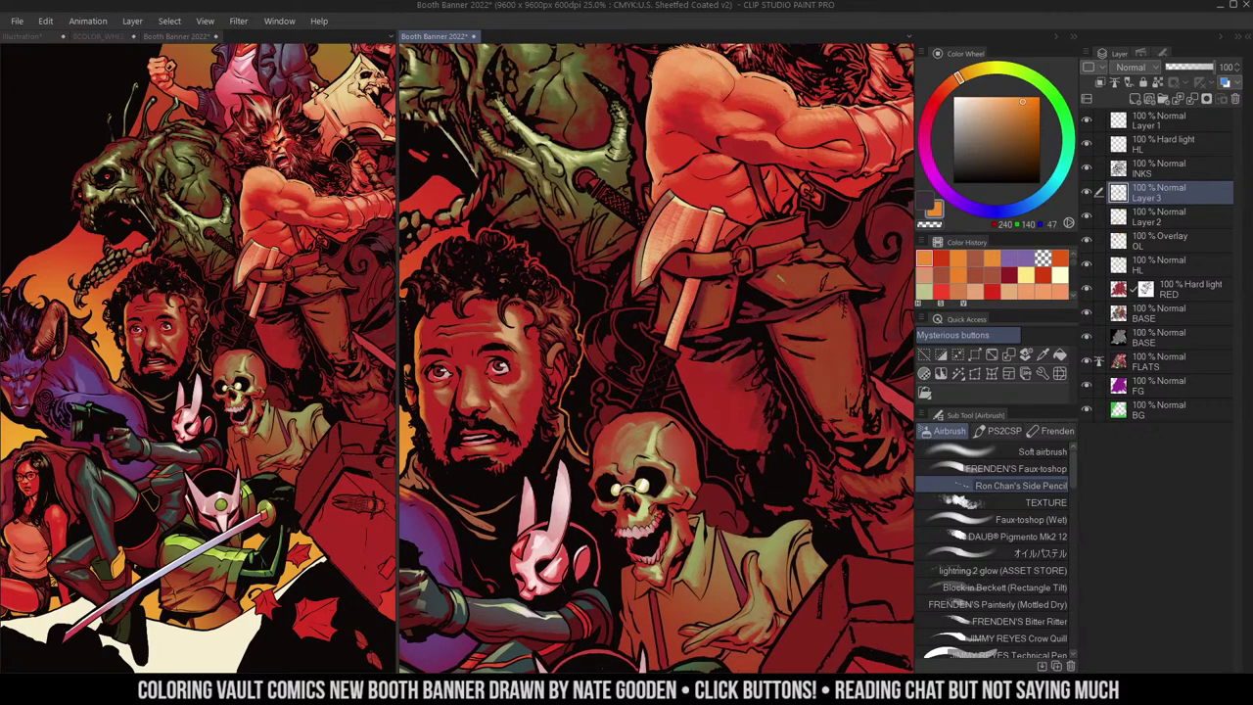
pyautogui.hotkey('ctrl', 'd')
pyautogui.keyDown('ctrl'); pyautogui.click(705, 309); pyautogui.keyUp('ctrl')
pyautogui.press('w')
pyautogui.keyDown('alt'); pyautogui.click(690, 323); pyautogui.keyUp('alt')
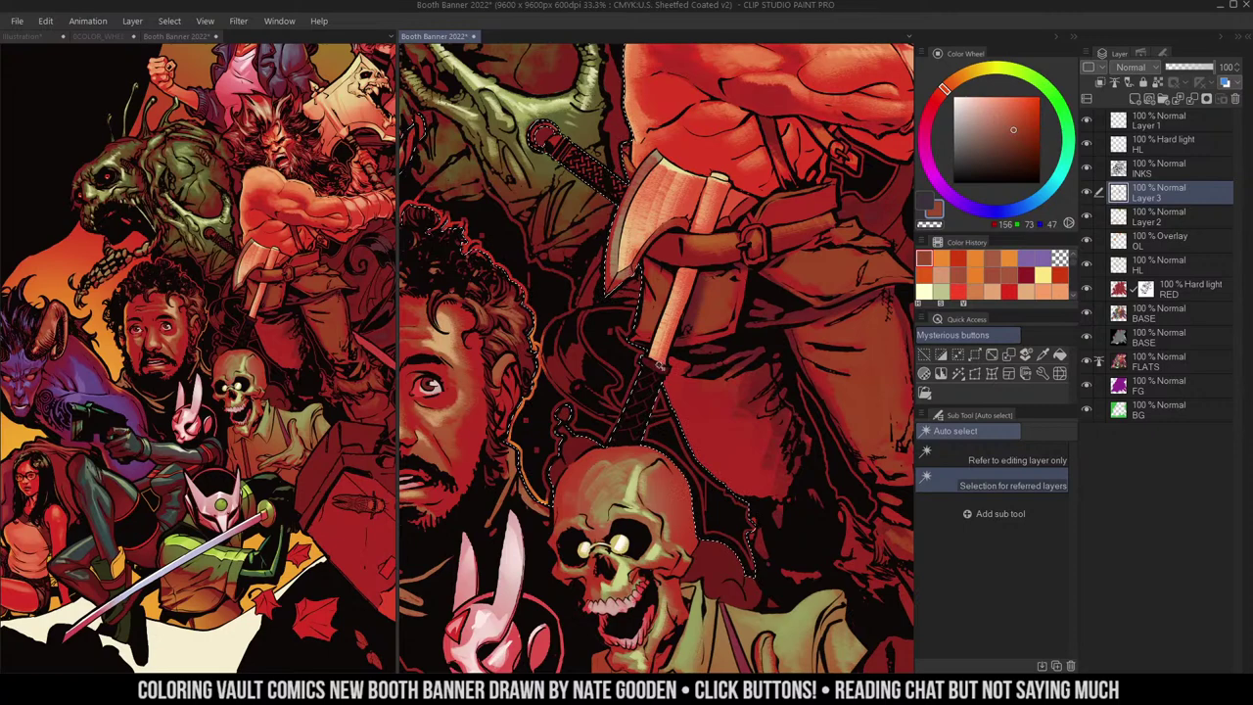
pyautogui.press('b')
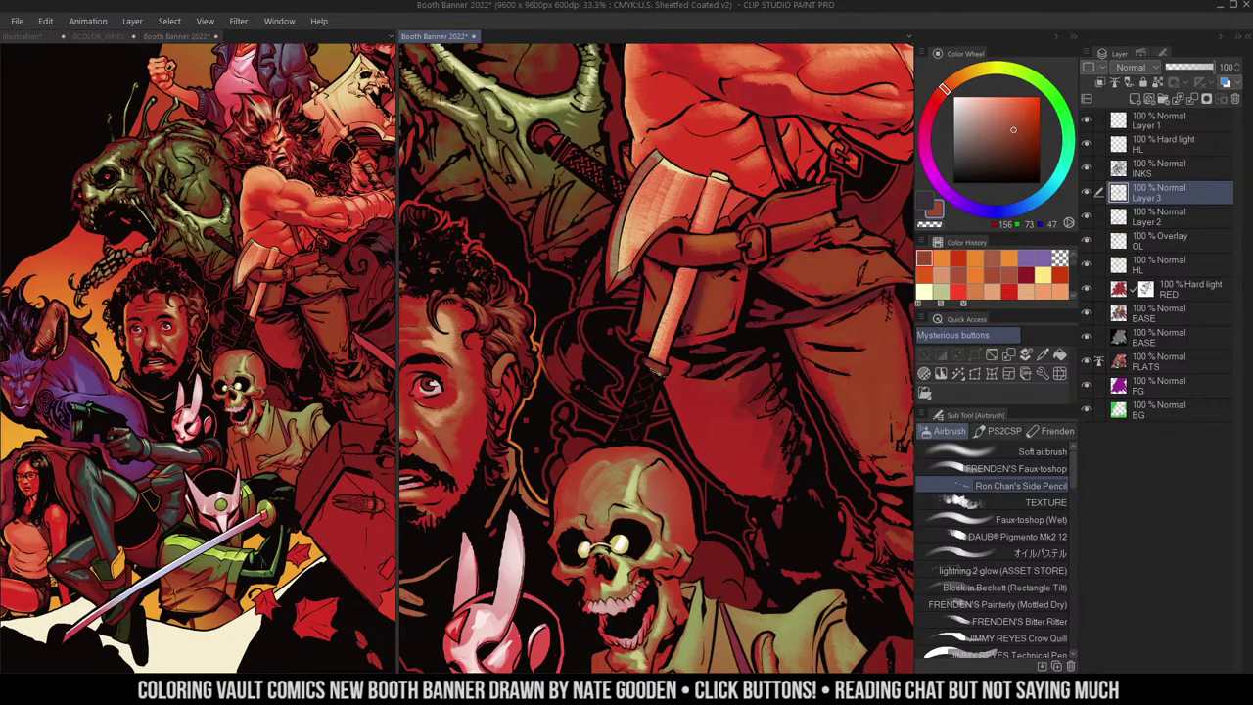
pyautogui.press('w')
pyautogui.click(690, 336)
pyautogui.press('b')
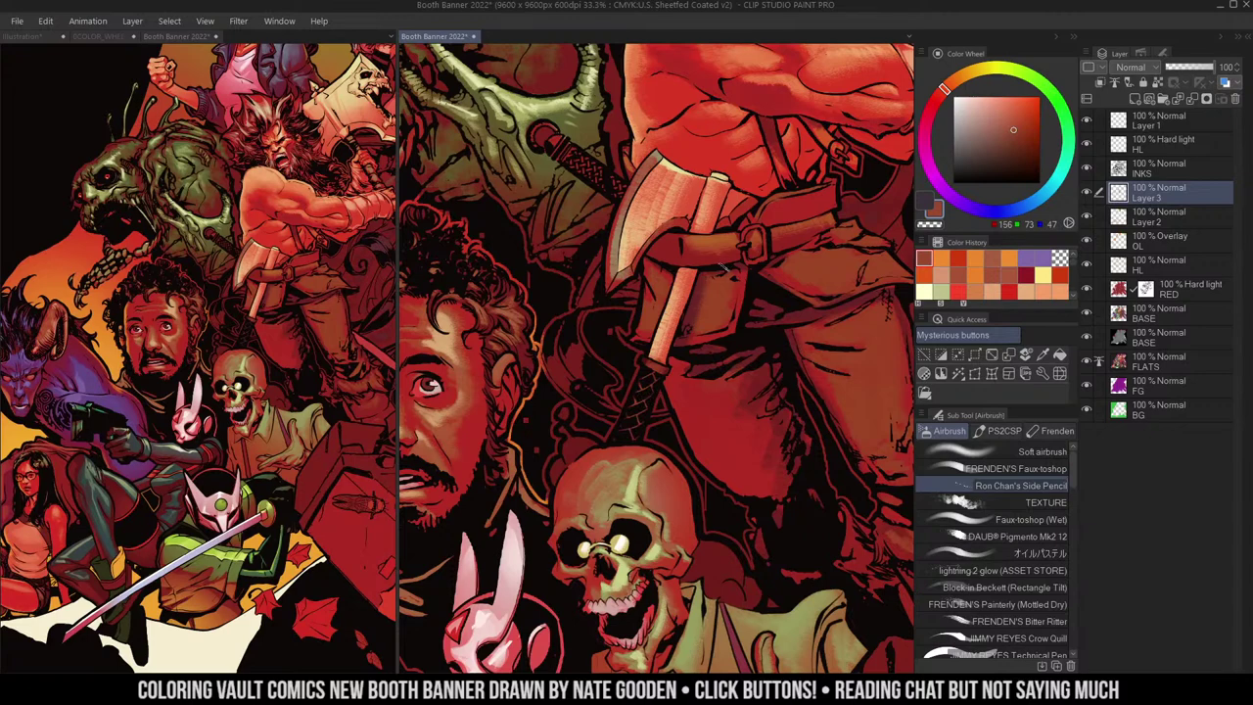
# - Auto-select the dark area behind the skull and brush a sampled dark reddish brown (98, 55, 56) over the curled shapes below the axe
pyautogui.press('w')
pyautogui.click(599, 381)
pyautogui.press('z')
pyautogui.keyDown('alt'); pyautogui.click(662, 360); pyautogui.keyUp('alt')
pyautogui.moveTo(768, 321); pyautogui.dragTo(705, 296)
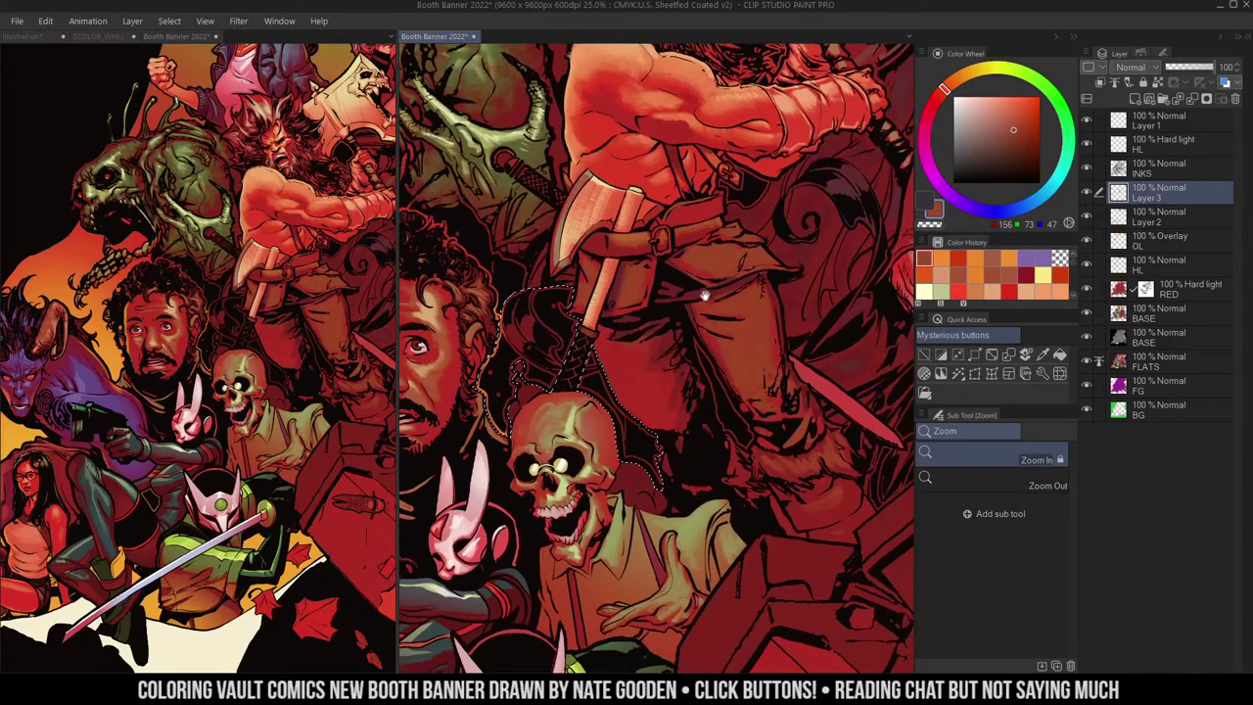
pyautogui.moveTo(793, 282); pyautogui.dragTo(723, 269)
pyautogui.press('m')
pyautogui.keyDown('alt'); pyautogui.click(472, 286); pyautogui.keyUp('alt')
pyautogui.moveTo(472, 282); pyautogui.dragTo(609, 261)
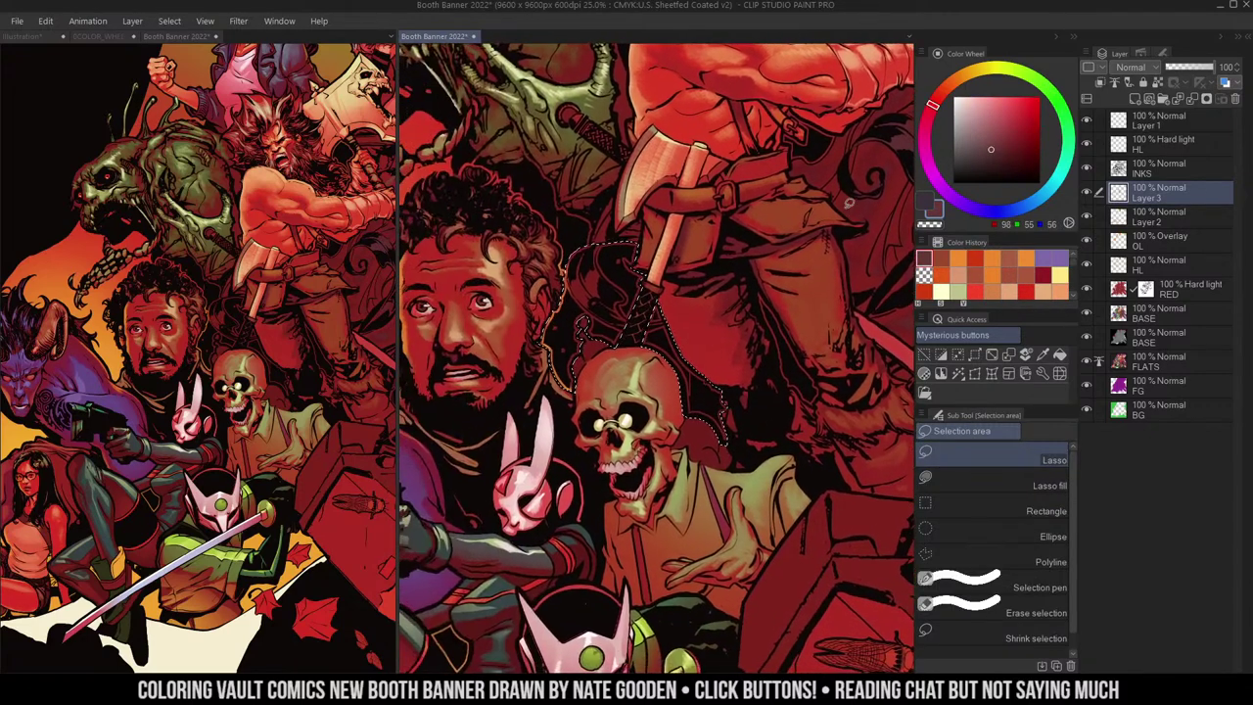
pyautogui.press('b')
pyautogui.hotkey('ctrl', 'space')
pyautogui.click(566, 260)
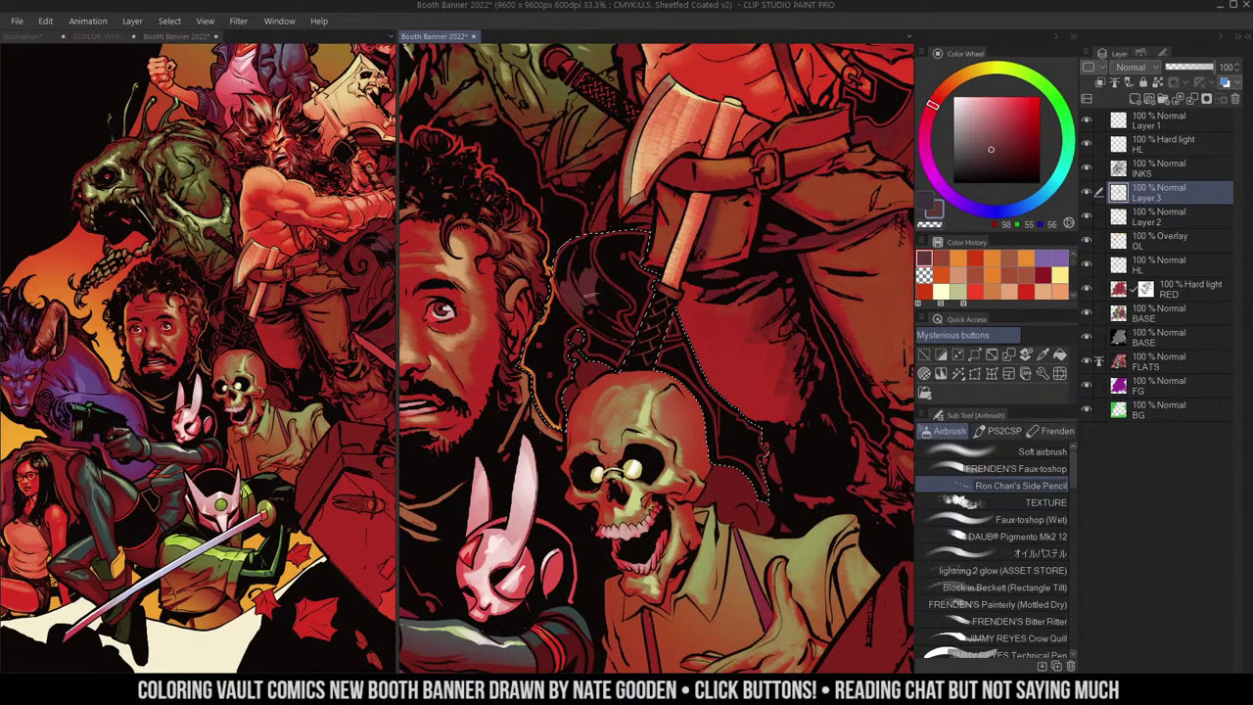
# - Auto-select the red shapes behind the skull and brush highlights on them with a sampled red (179, 72, 53)
pyautogui.press('m')
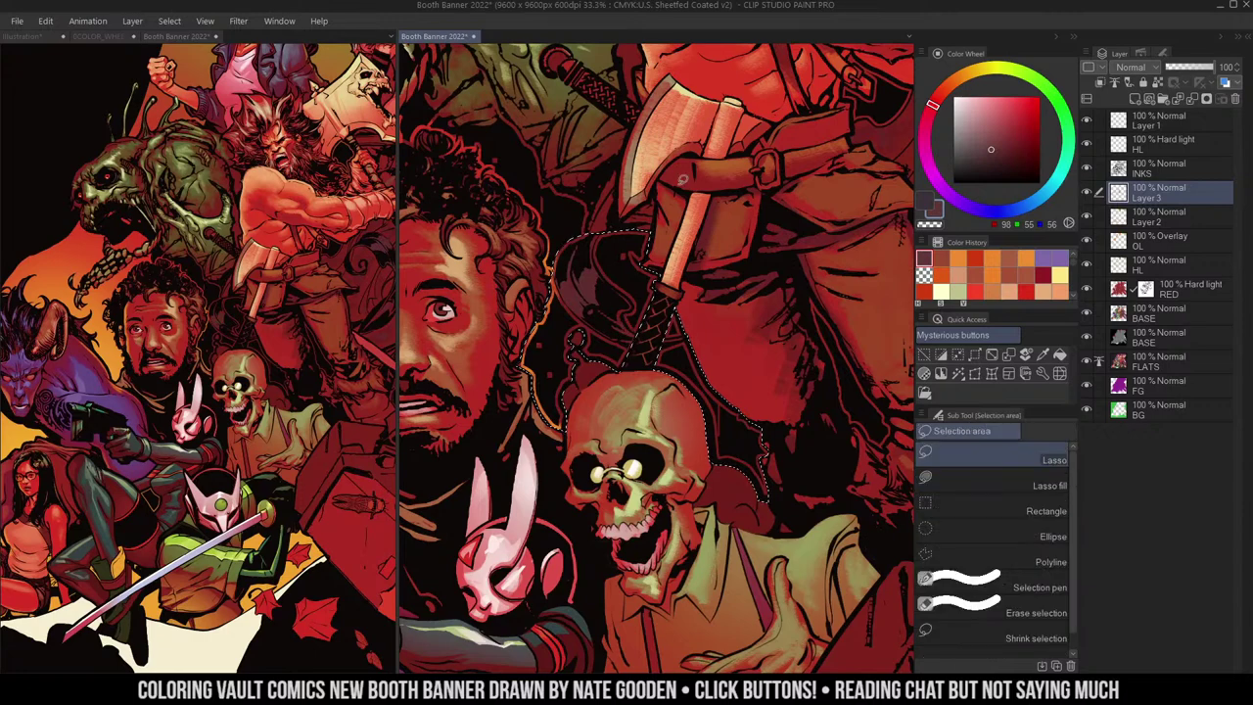
pyautogui.click(620, 371)
pyautogui.press('w')
pyautogui.click(591, 372)
pyautogui.press('b')
pyautogui.keyDown('alt'); pyautogui.click(695, 255); pyautogui.keyUp('alt')
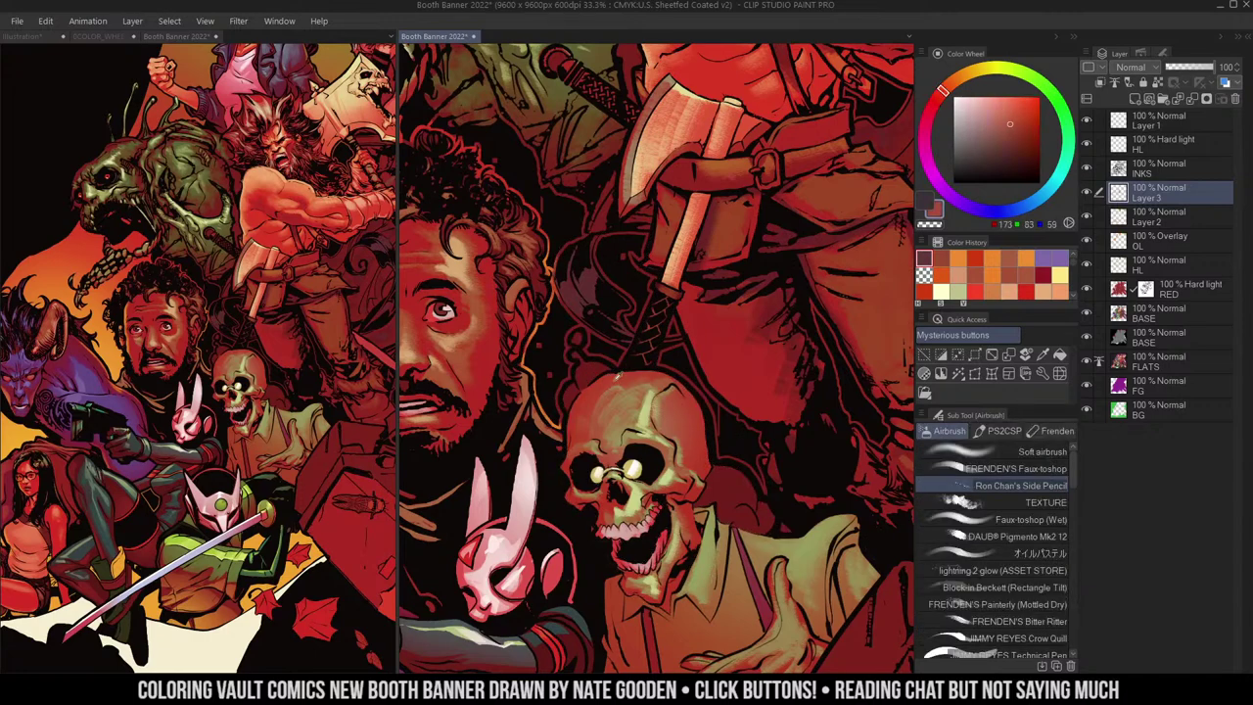
pyautogui.moveTo(588, 373); pyautogui.dragTo(579, 360)
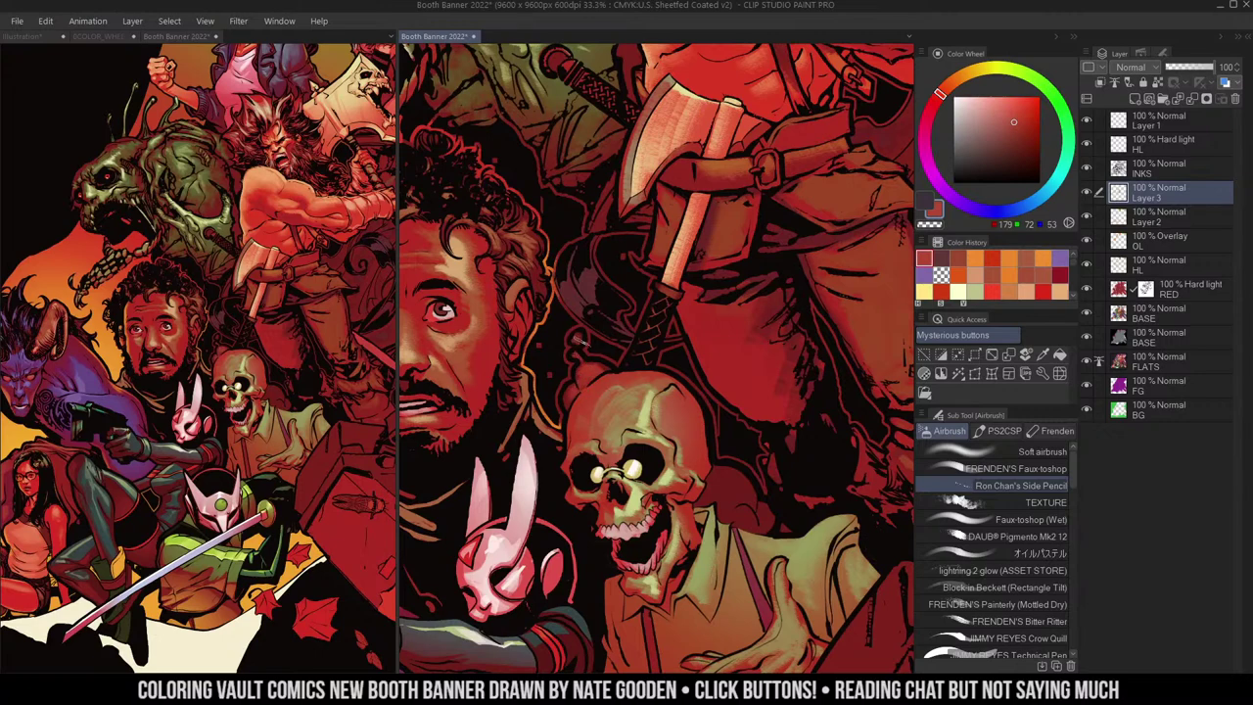
pyautogui.moveTo(696, 350); pyautogui.dragTo(699, 290)
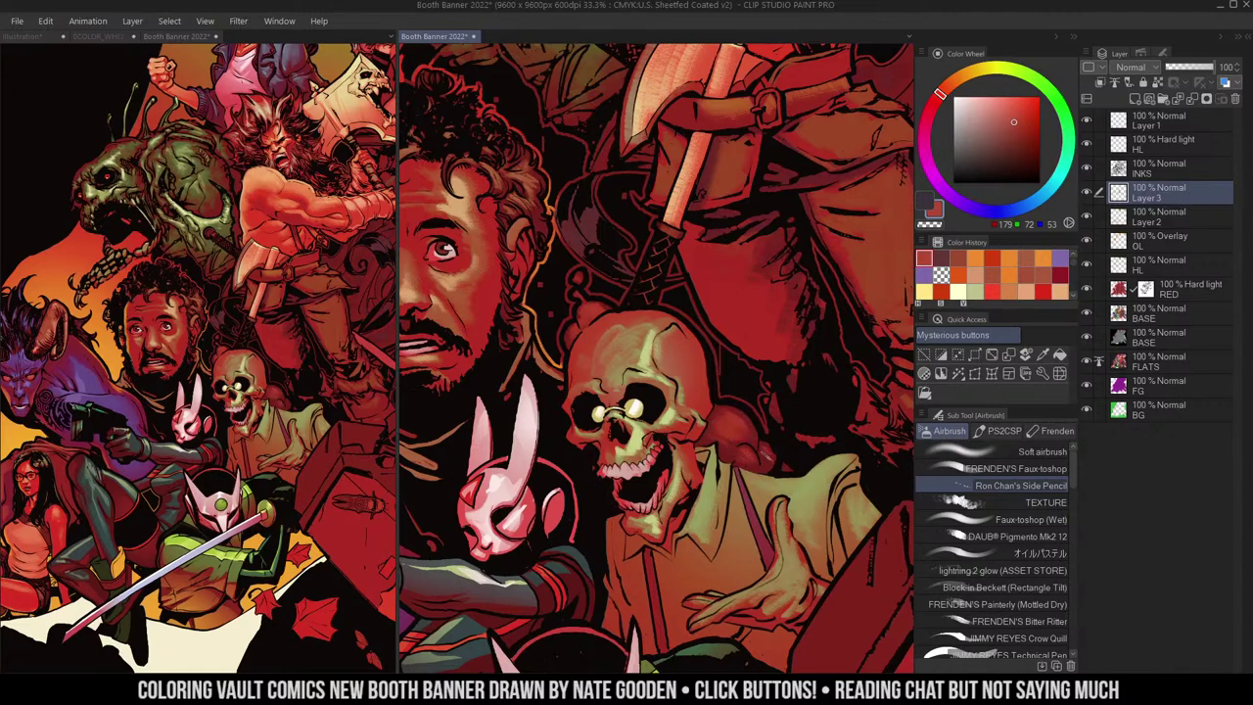
# - Sample the purplish grey (98, 90, 102) from the masked man's metal mask
pyautogui.hotkey('ctrl', 'space')
pyautogui.moveTo(766, 457); pyautogui.dragTo(772, 299)
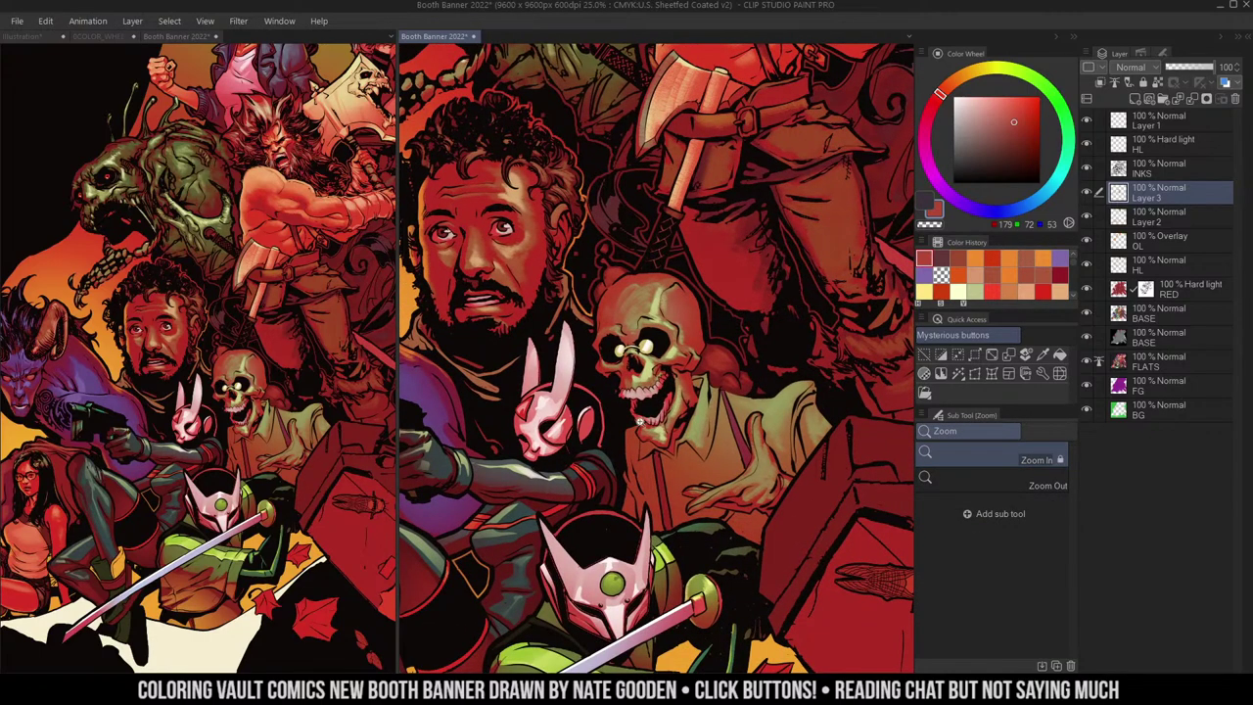
pyautogui.moveTo(820, 388); pyautogui.dragTo(633, 419)
pyautogui.scroll(-2, 636, 430)
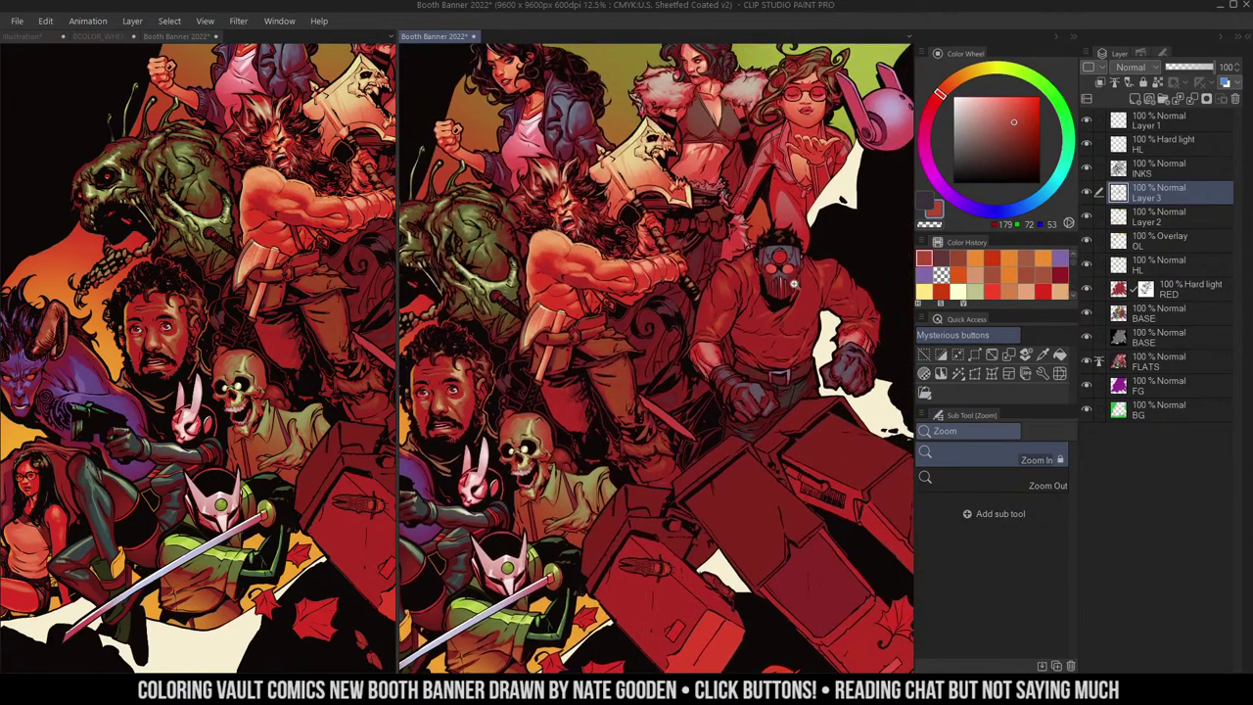
pyautogui.click(799, 282)
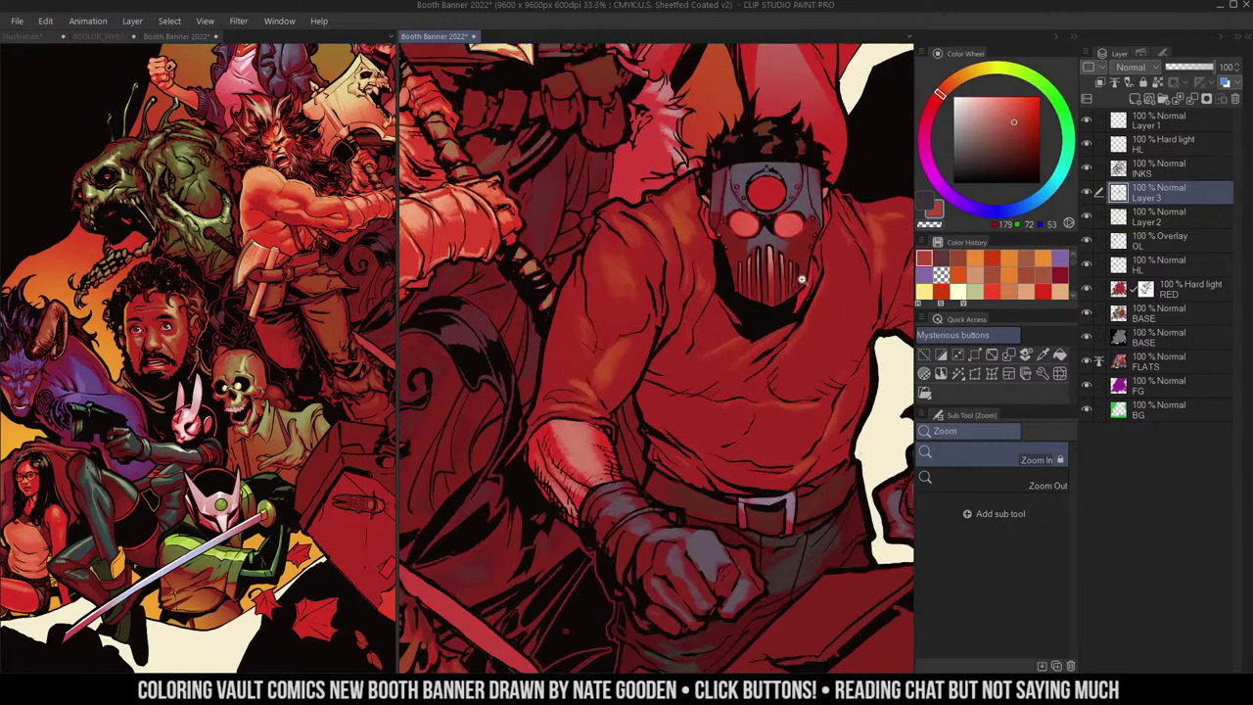
pyautogui.click(799, 276)
pyautogui.click(771, 312)
pyautogui.press('m')
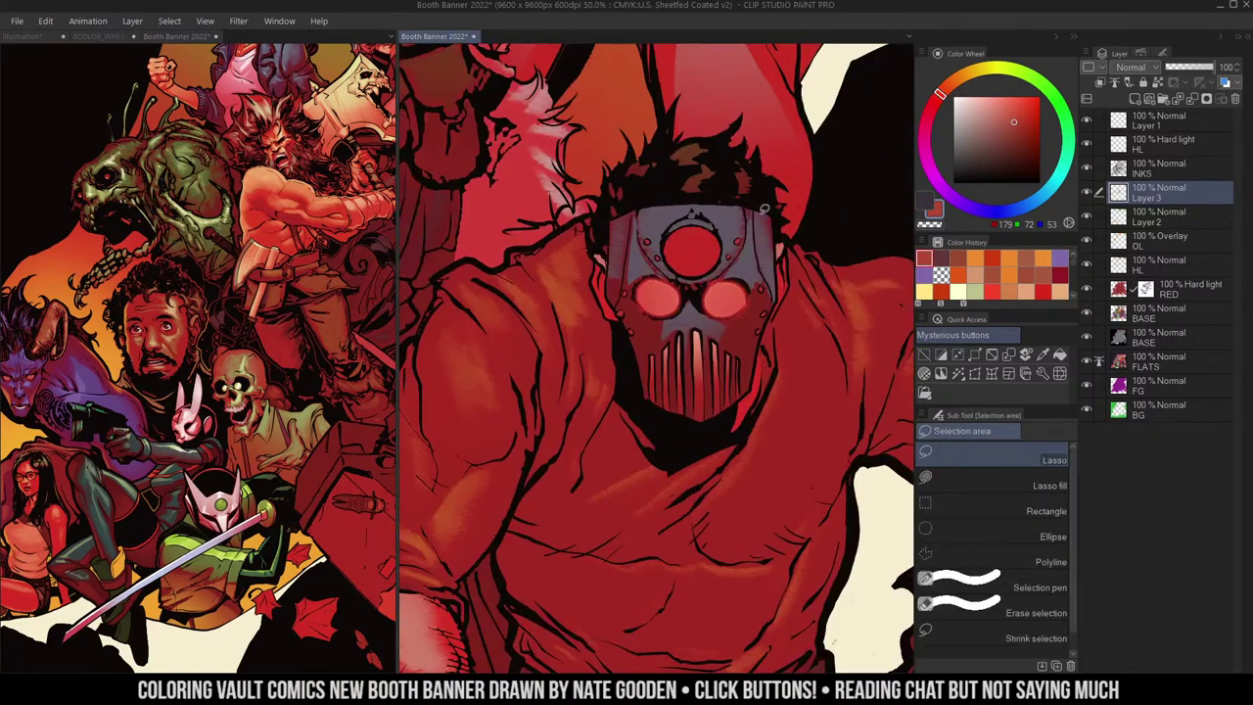
pyautogui.keyDown('alt'); pyautogui.click(751, 254); pyautogui.keyUp('alt')
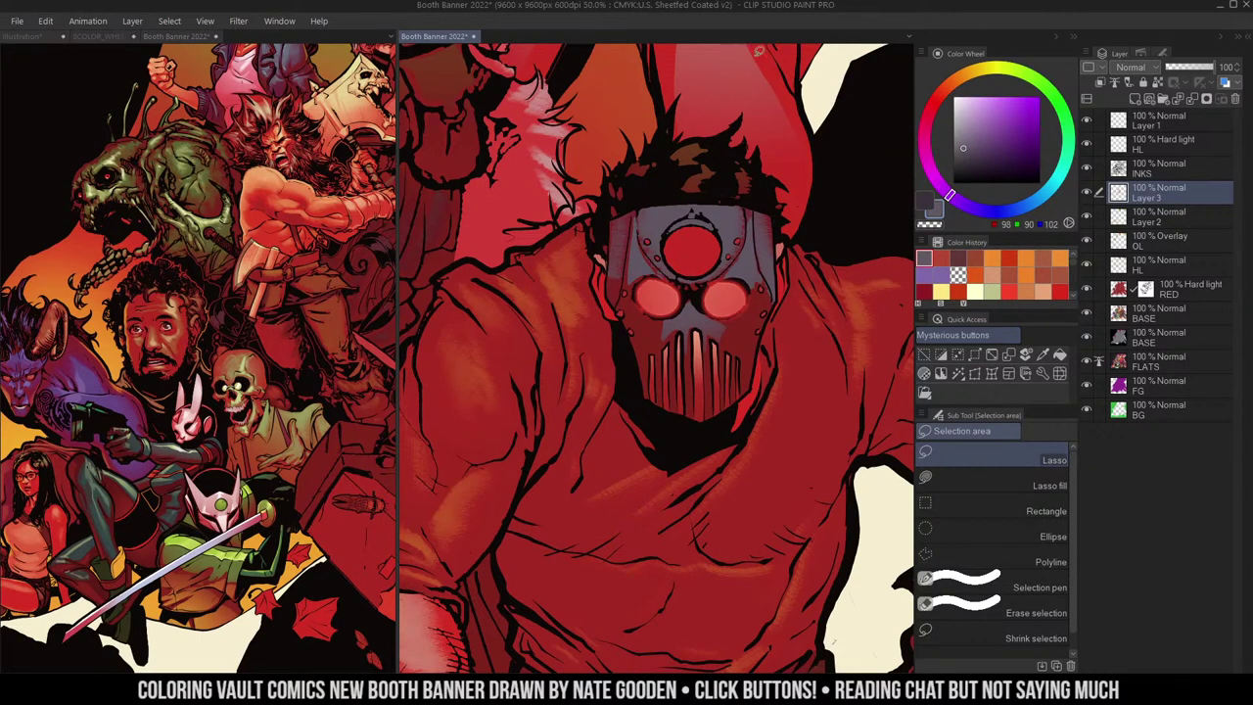
# - Look over the masked man's torso and fists and the red coffins below him for areas that need work
pyautogui.press('z')
pyautogui.keyDown('alt'); pyautogui.click(719, 143); pyautogui.keyUp('alt')
pyautogui.moveTo(752, 145); pyautogui.dragTo(784, 226)
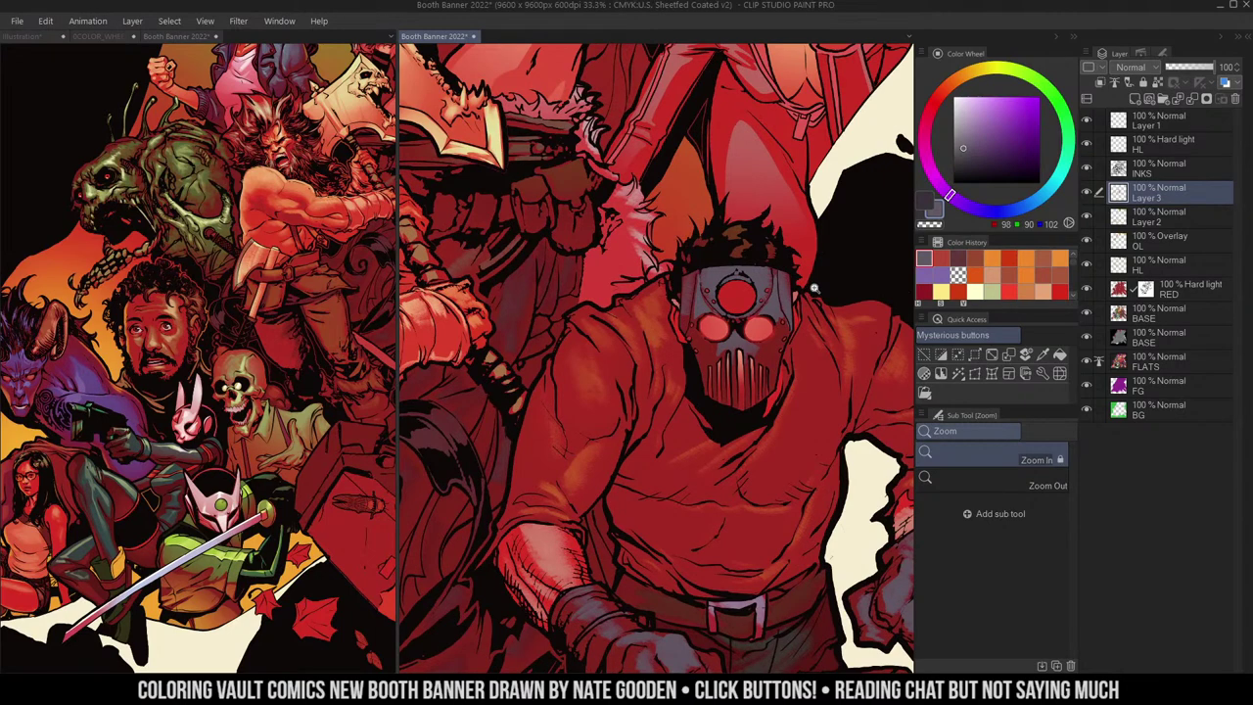
pyautogui.moveTo(802, 322); pyautogui.dragTo(775, 277)
pyautogui.moveTo(842, 320); pyautogui.dragTo(791, 165)
pyautogui.moveTo(797, 403); pyautogui.dragTo(795, 174)
pyautogui.keyDown('alt'); pyautogui.click(813, 189); pyautogui.keyUp('alt')
pyautogui.keyDown('alt'); pyautogui.click(813, 189); pyautogui.keyUp('alt')
pyautogui.keyDown('alt'); pyautogui.click(814, 188); pyautogui.keyUp('alt')
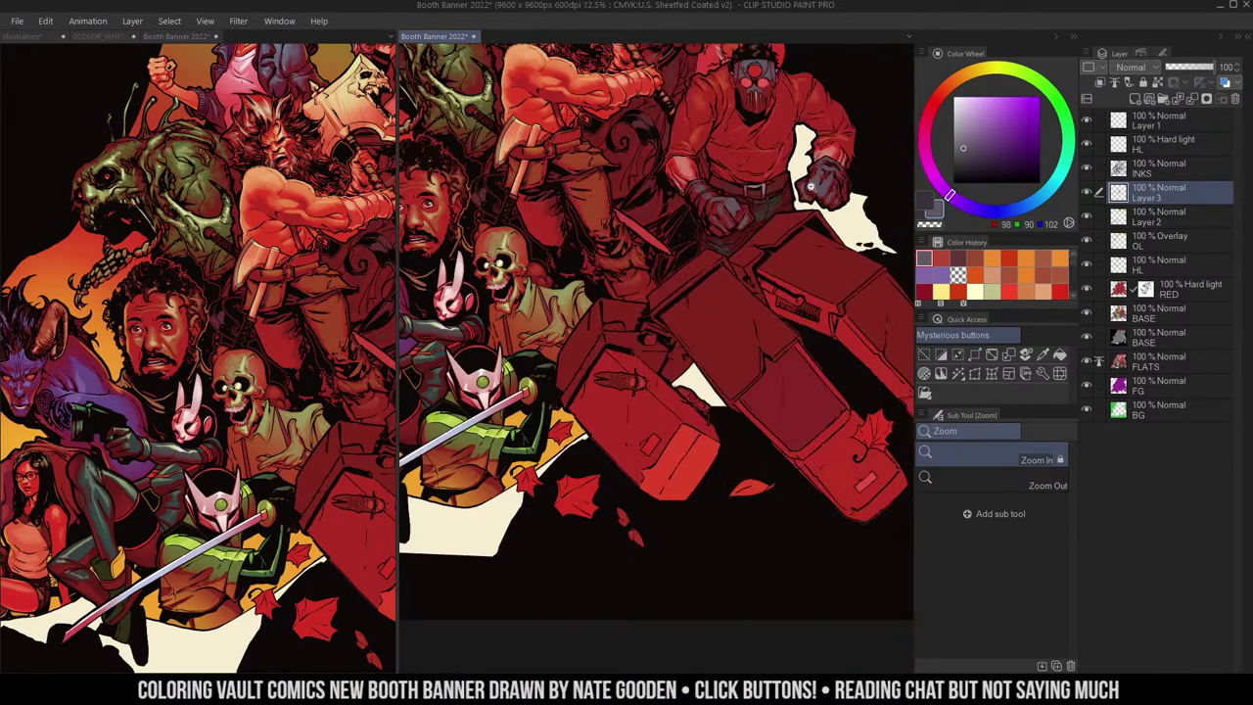
pyautogui.moveTo(836, 293); pyautogui.dragTo(807, 268)
pyautogui.scroll(3, 721, 338)
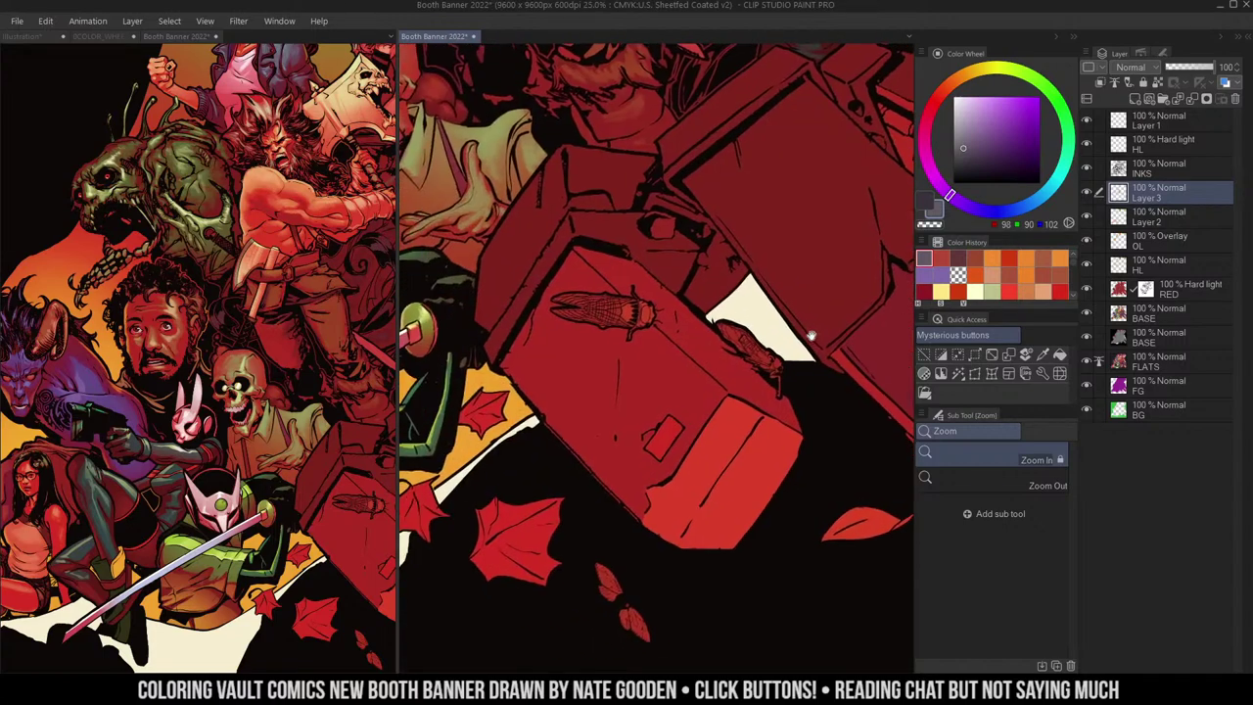
# - Auto-select the two cicadas on the foreground coffin and brush the red tint off them on the RED layer's mask with transparent colour
pyautogui.press('w')
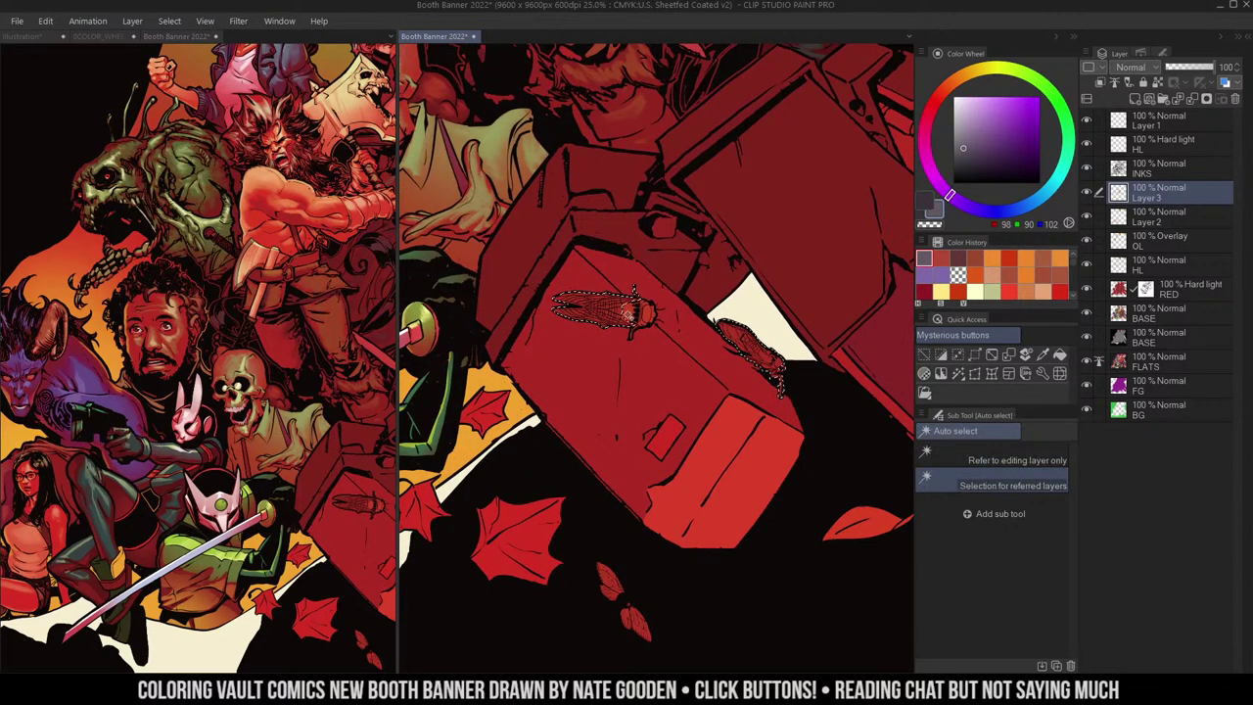
pyautogui.click(646, 315)
pyautogui.click(1165, 289)
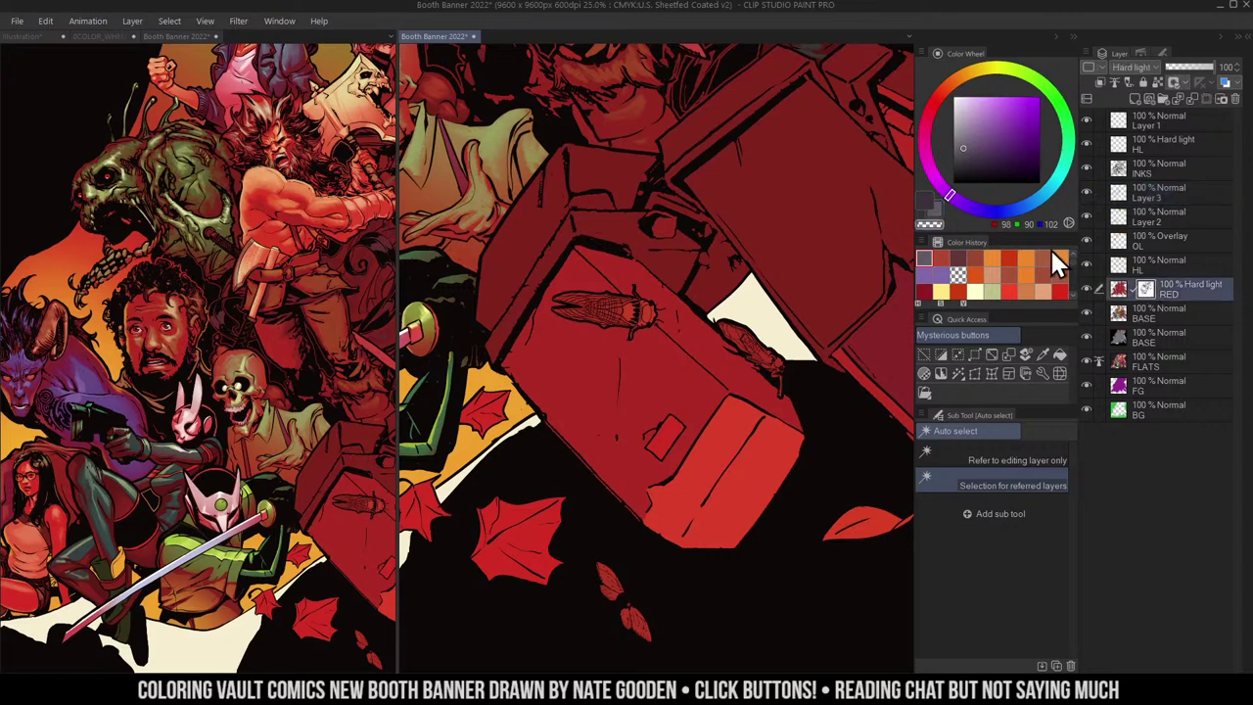
pyautogui.press('b')
pyautogui.moveTo(562, 298)
pyautogui.mouseDown()
pyautogui.moveTo(623, 303)
pyautogui.moveTo(603, 317)
pyautogui.moveTo(652, 307)
pyautogui.moveTo(554, 306)
pyautogui.mouseUp()
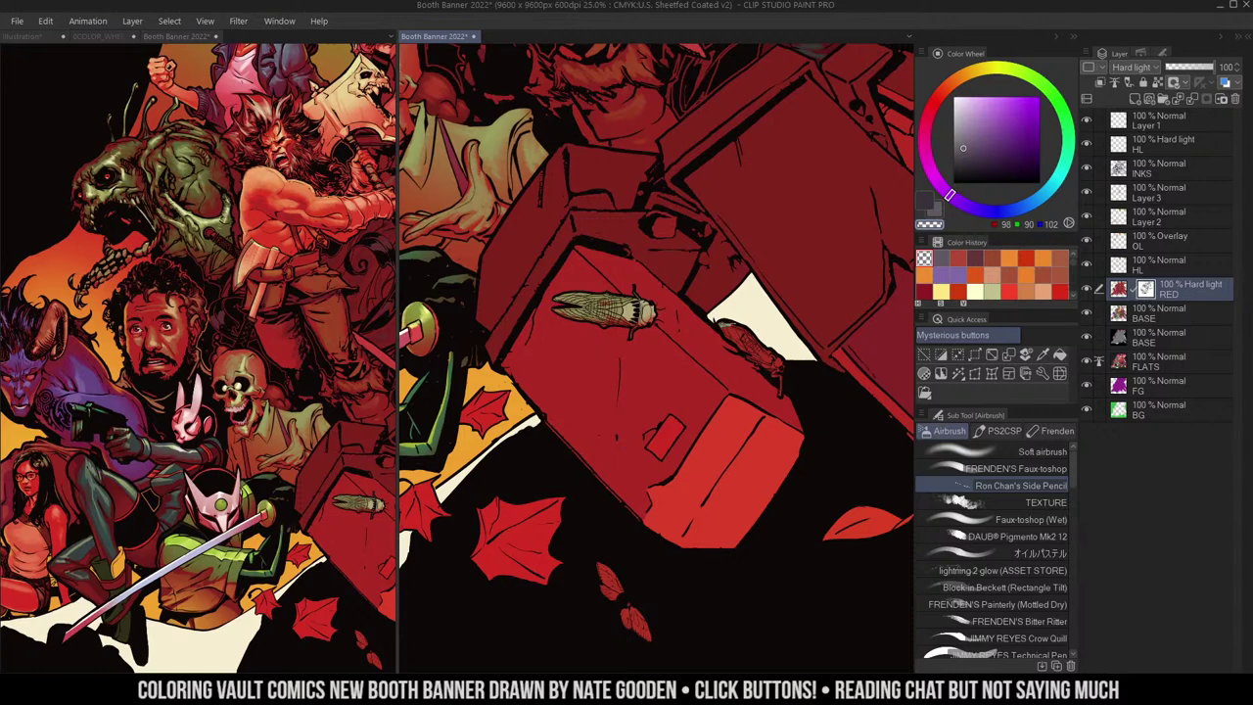
pyautogui.moveTo(724, 329)
pyautogui.mouseDown()
pyautogui.moveTo(788, 368)
pyautogui.moveTo(750, 341)
pyautogui.mouseUp()
pyautogui.hotkey('ctrl', 'z')
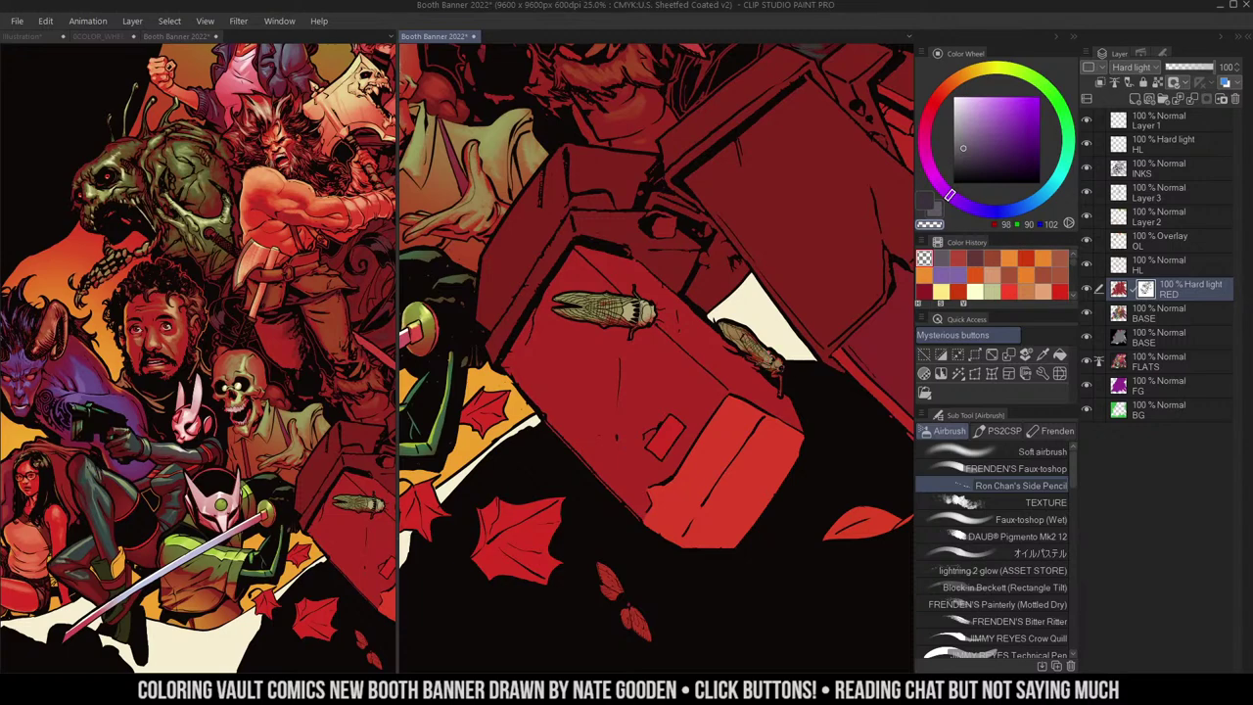
# - On Layer 3, brush pale yellow (238, 223, 152) highlights over the wings and bodies of both cicadas
pyautogui.hotkey('ctrl', 'space')
pyautogui.moveTo(684, 294); pyautogui.dragTo(795, 271)
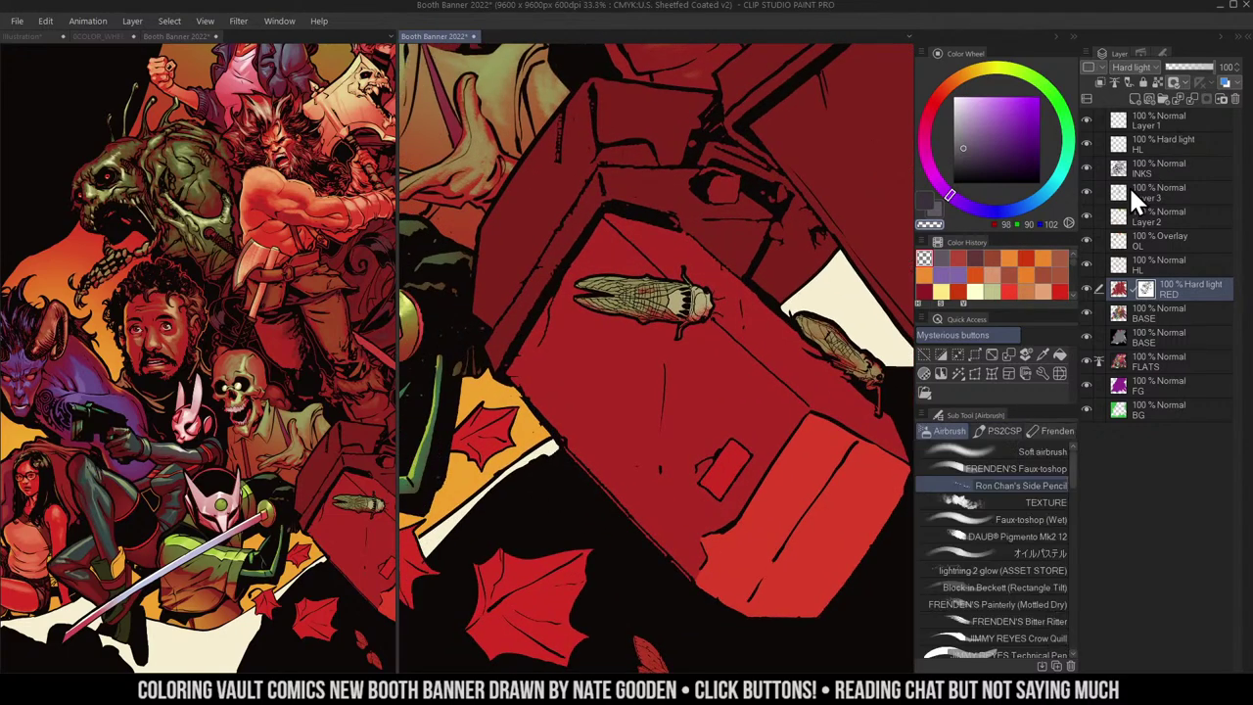
pyautogui.click(1130, 191)
pyautogui.hotkey('ctrl', 'space')
pyautogui.moveTo(682, 282); pyautogui.dragTo(733, 284)
pyautogui.rightClick(435, 484)
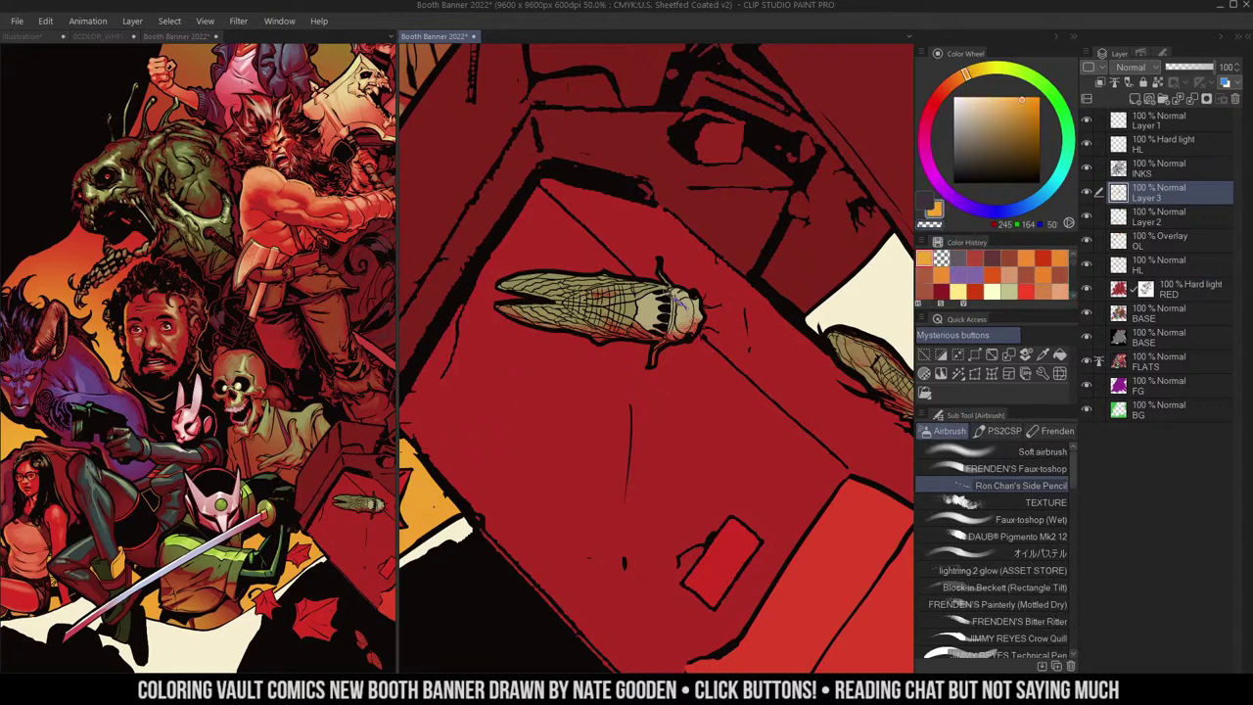
pyautogui.rightClick(681, 303)
pyautogui.click(985, 102)
pyautogui.click(982, 75)
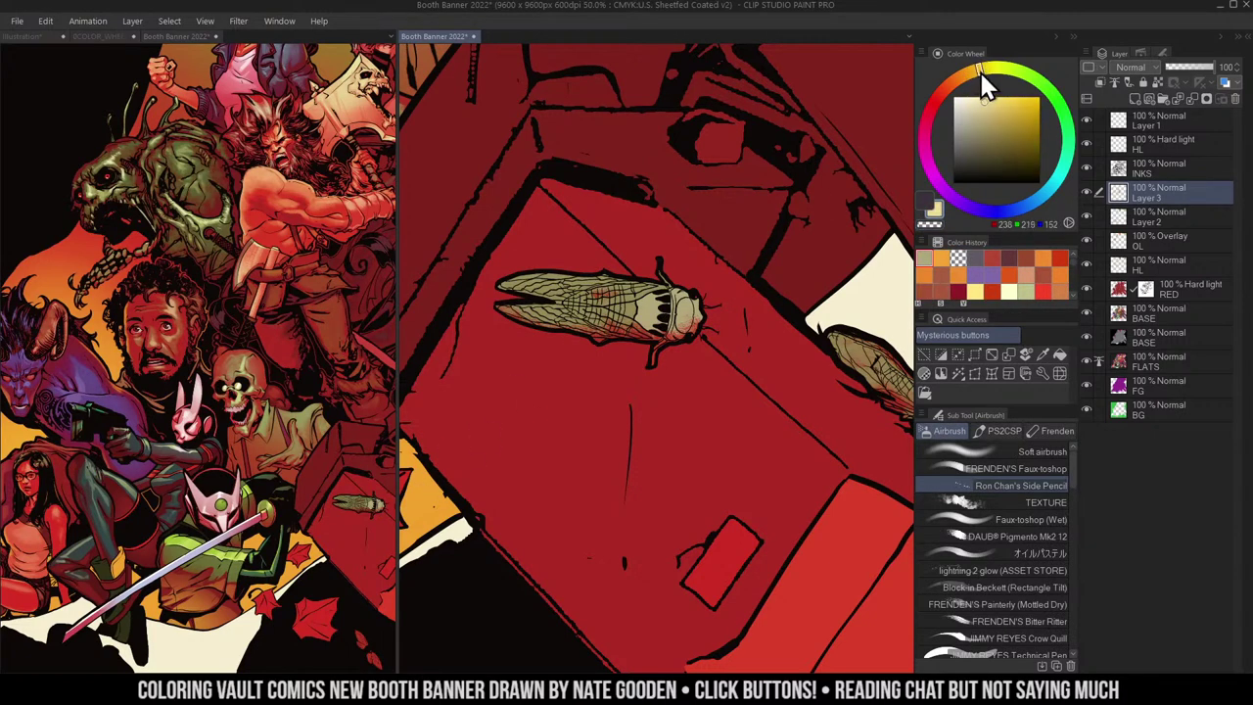
pyautogui.moveTo(597, 291)
pyautogui.mouseDown()
pyautogui.moveTo(638, 297)
pyautogui.moveTo(627, 286)
pyautogui.mouseUp()
pyautogui.hotkey('ctrl', 'z')
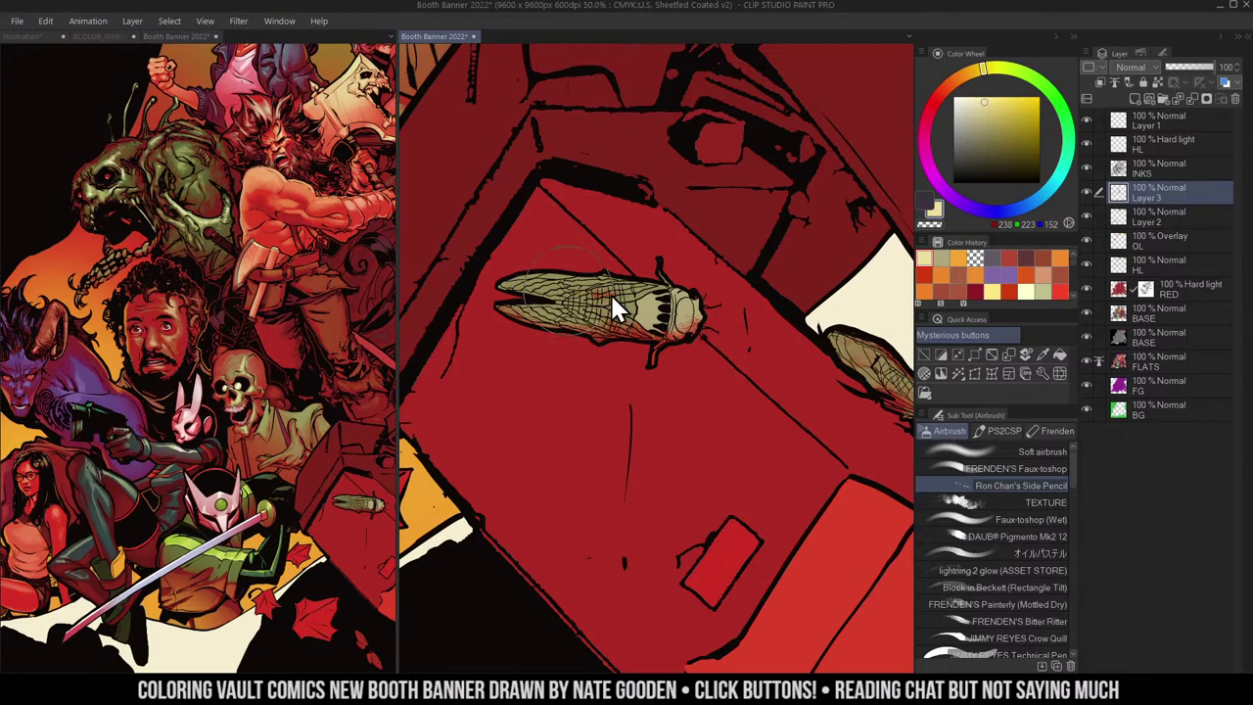
pyautogui.moveTo(511, 284)
pyautogui.mouseDown()
pyautogui.moveTo(686, 300)
pyautogui.moveTo(672, 322)
pyautogui.moveTo(519, 309)
pyautogui.moveTo(599, 309)
pyautogui.moveTo(635, 326)
pyautogui.mouseUp()
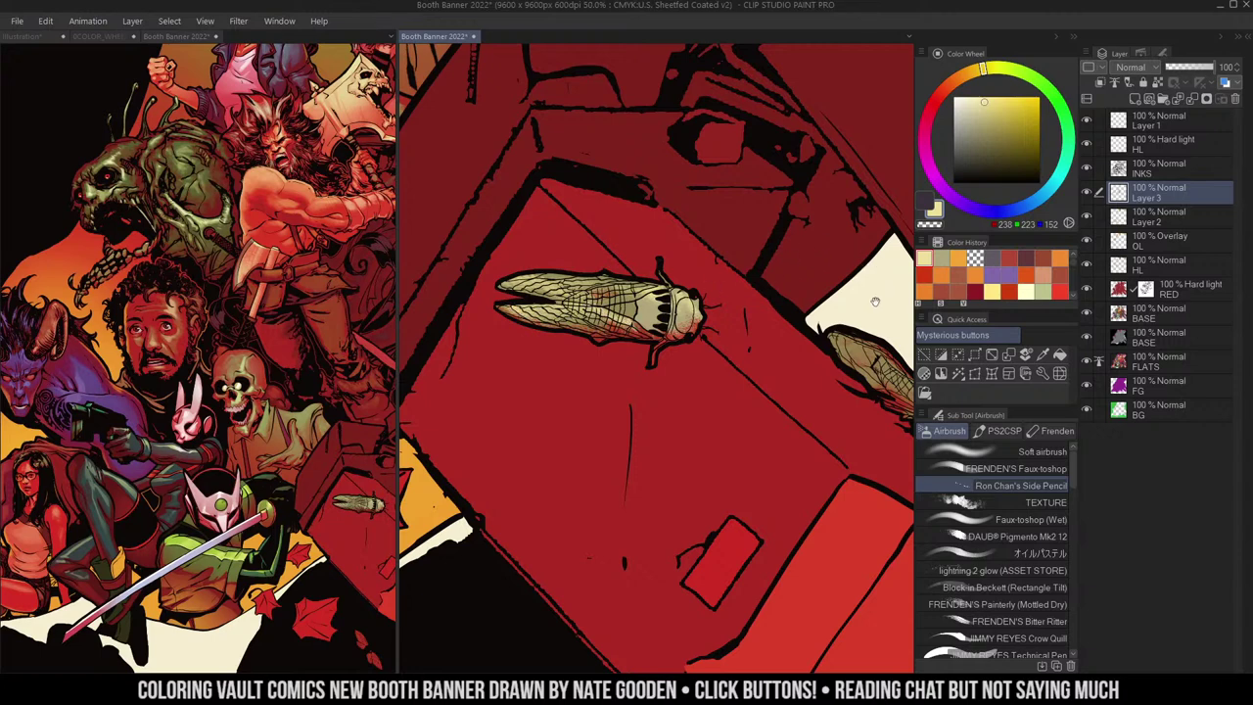
pyautogui.moveTo(875, 302); pyautogui.dragTo(819, 271)
pyautogui.moveTo(815, 318)
pyautogui.mouseDown()
pyautogui.moveTo(796, 314)
pyautogui.moveTo(877, 387)
pyautogui.mouseUp()
# - Brush off-white (255, 250, 229) highlights onto the cicadas and sample a tan (150, 128, 85)
pyautogui.click(962, 96)
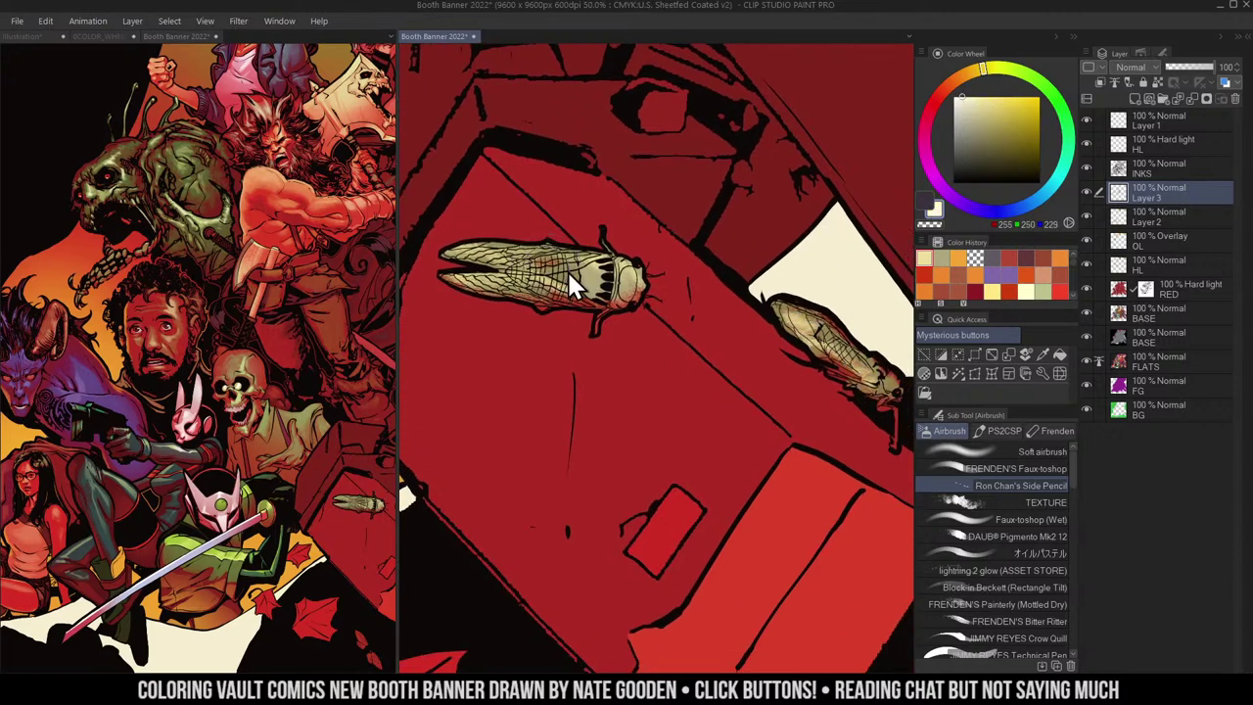
pyautogui.moveTo(480, 262)
pyautogui.mouseDown()
pyautogui.moveTo(585, 267)
pyautogui.moveTo(578, 258)
pyautogui.mouseUp()
pyautogui.moveTo(499, 255); pyautogui.dragTo(462, 252)
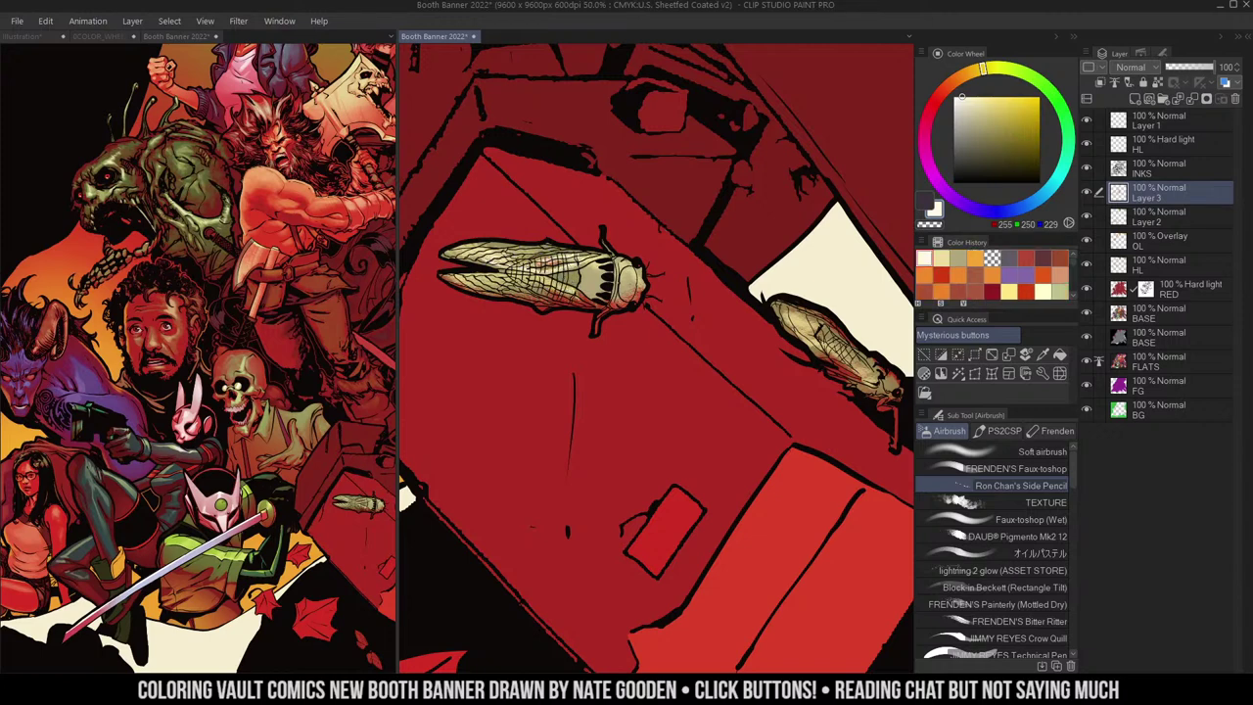
pyautogui.moveTo(554, 280); pyautogui.dragTo(476, 279)
pyautogui.moveTo(735, 298)
pyautogui.mouseDown()
pyautogui.moveTo(555, 244)
pyautogui.moveTo(683, 307)
pyautogui.mouseUp()
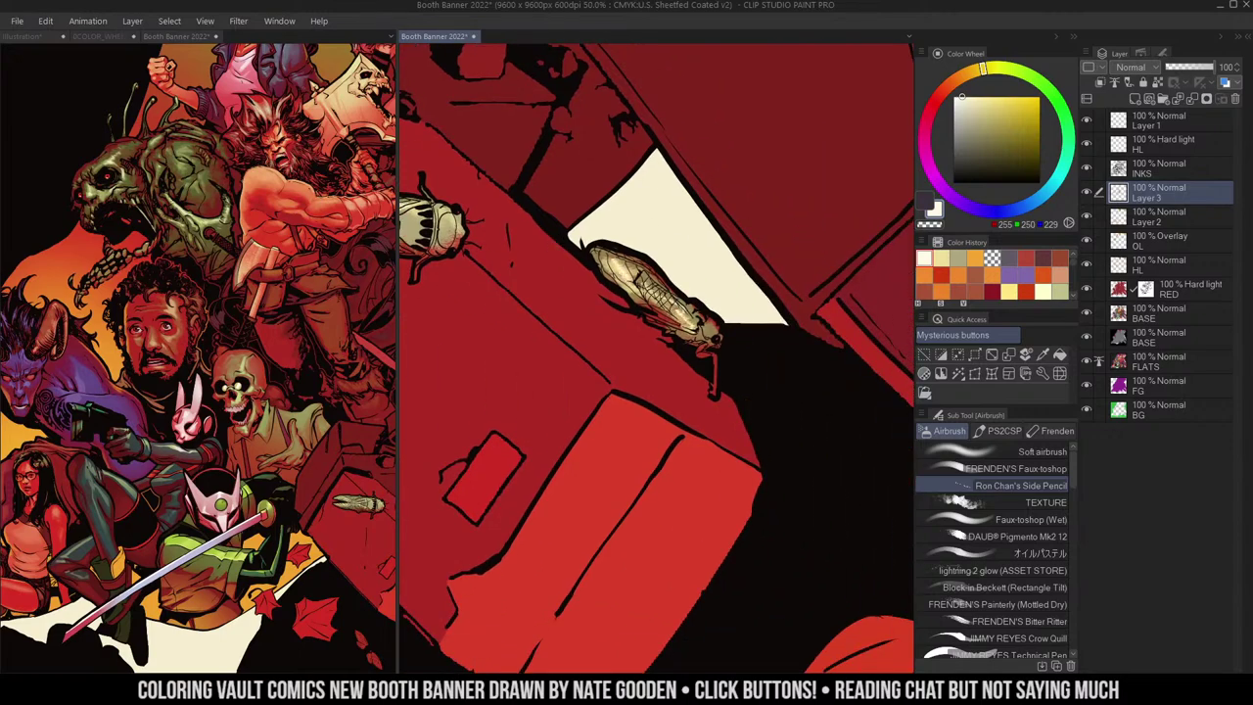
pyautogui.keyDown('alt'); pyautogui.click(755, 220); pyautogui.keyUp('alt')
pyautogui.moveTo(755, 219); pyautogui.dragTo(771, 265)
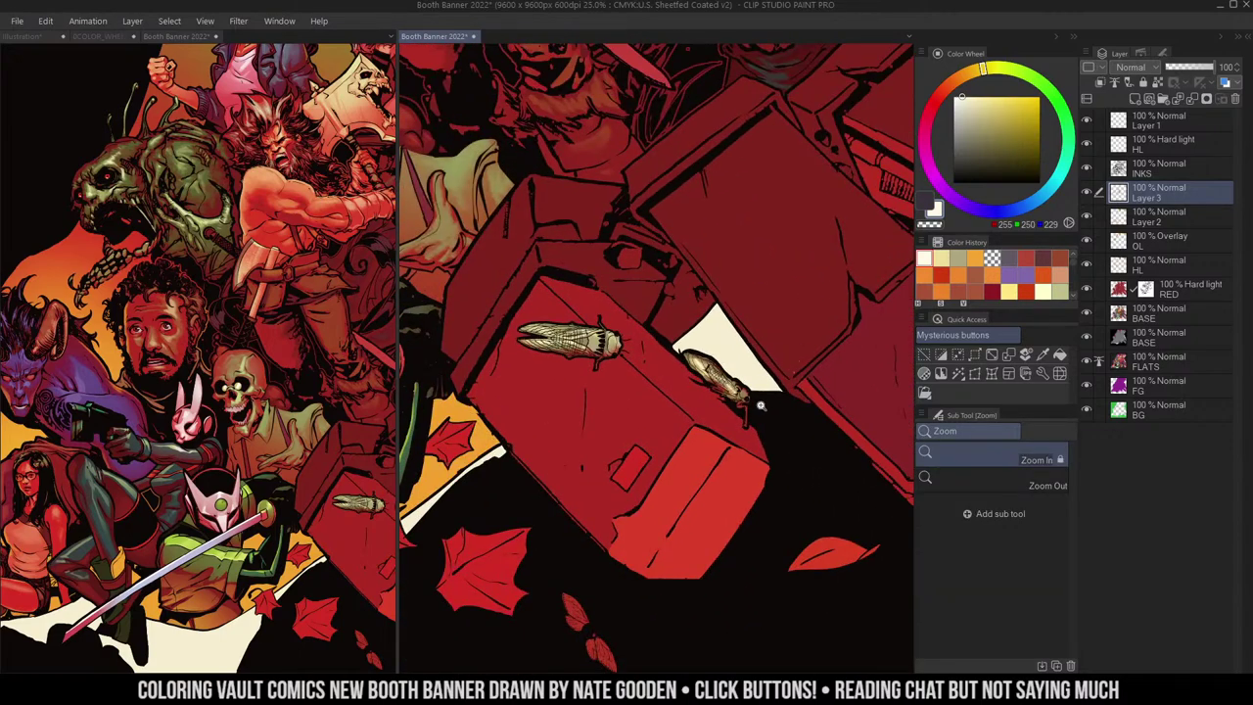
pyautogui.click(759, 405)
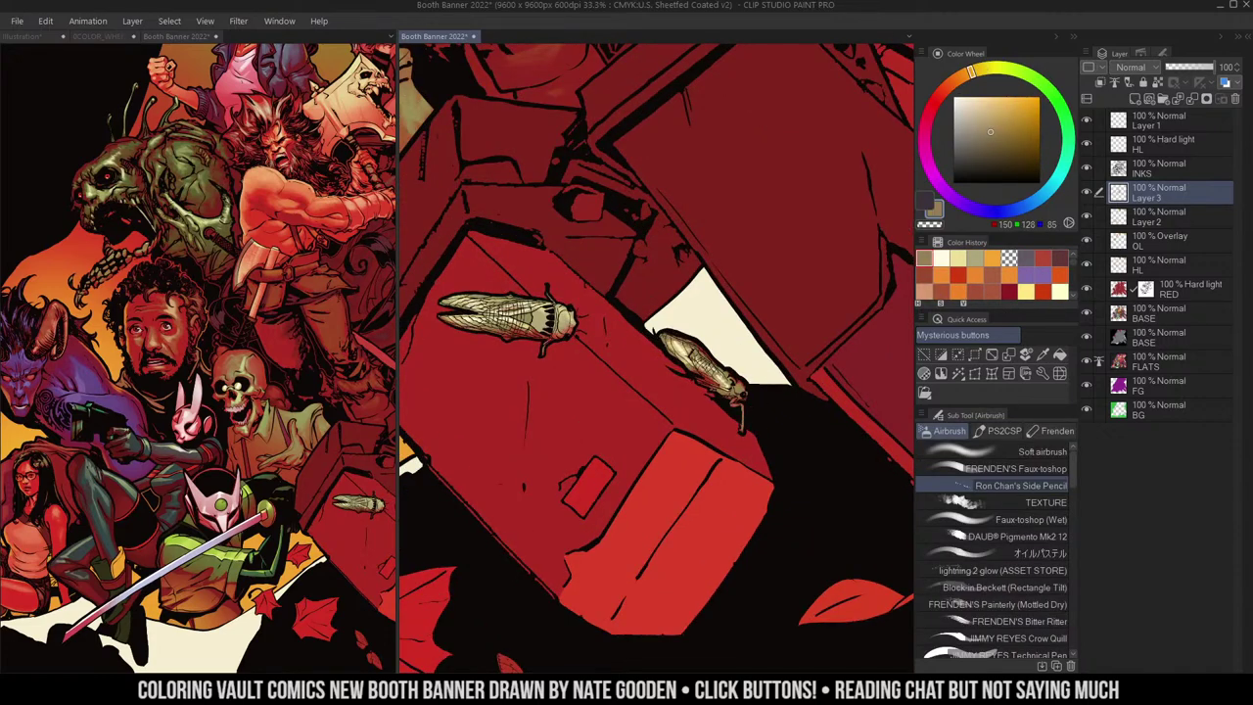
# - Try fading the red from the foreground coffin's end panel on the RED layer's mask with Ron Chan's Side Pencil brush
pyautogui.hotkey('ctrl', 'space')
pyautogui.keyDown('alt'); pyautogui.click(783, 401); pyautogui.keyUp('alt')
pyautogui.moveTo(796, 253)
pyautogui.mouseDown()
pyautogui.moveTo(747, 280)
pyautogui.moveTo(765, 294)
pyautogui.moveTo(699, 251)
pyautogui.moveTo(753, 331)
pyautogui.mouseUp()
pyautogui.keyDown('alt'); pyautogui.click(766, 316); pyautogui.keyUp('alt')
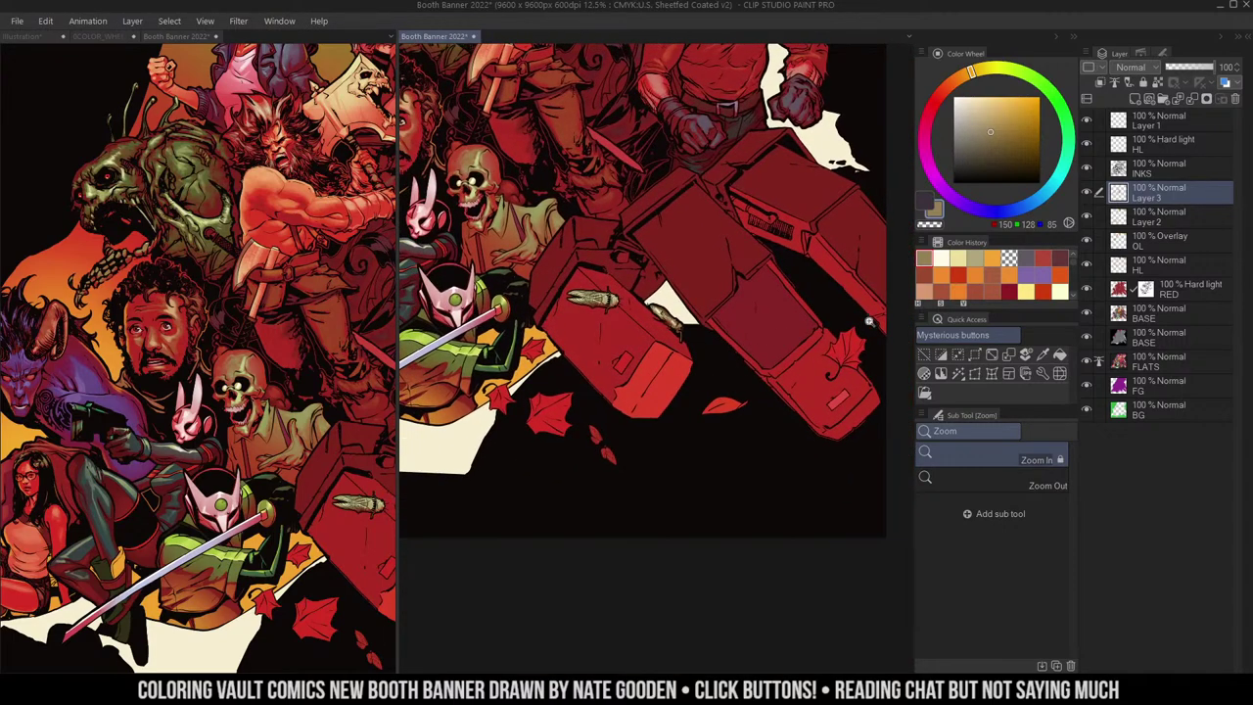
pyautogui.click(1155, 290)
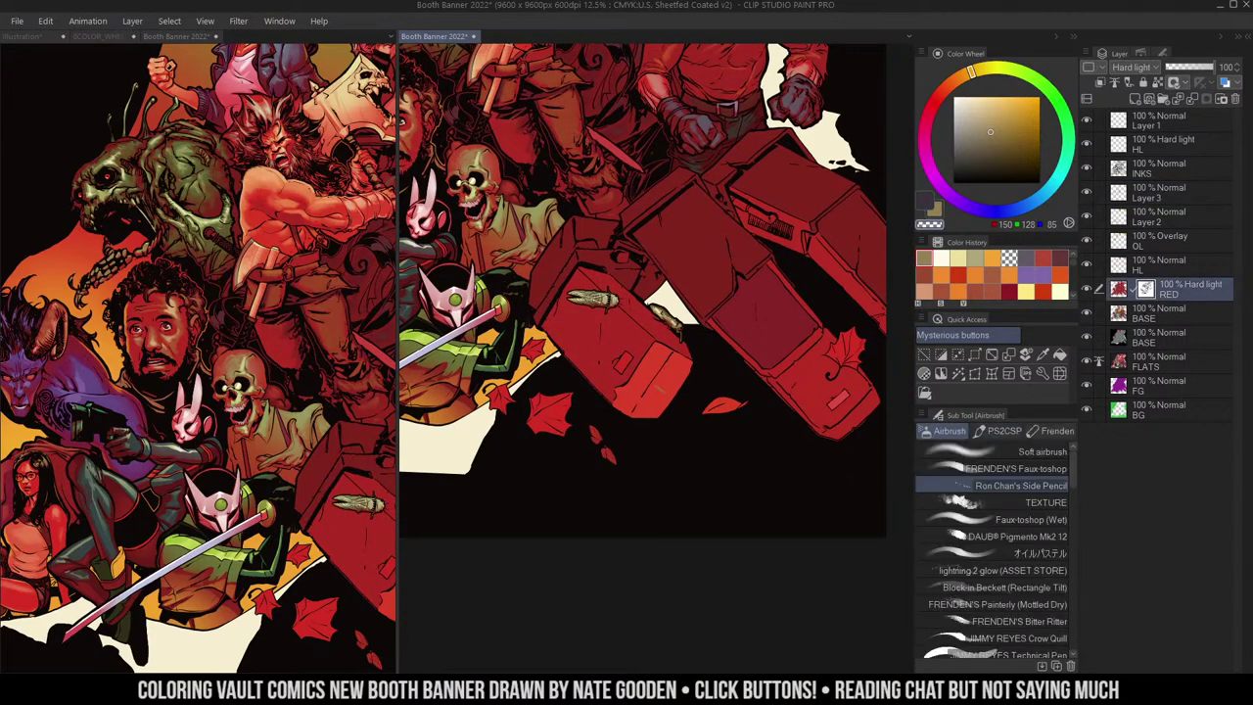
pyautogui.press('m')
pyautogui.click(705, 359)
pyautogui.press('b')
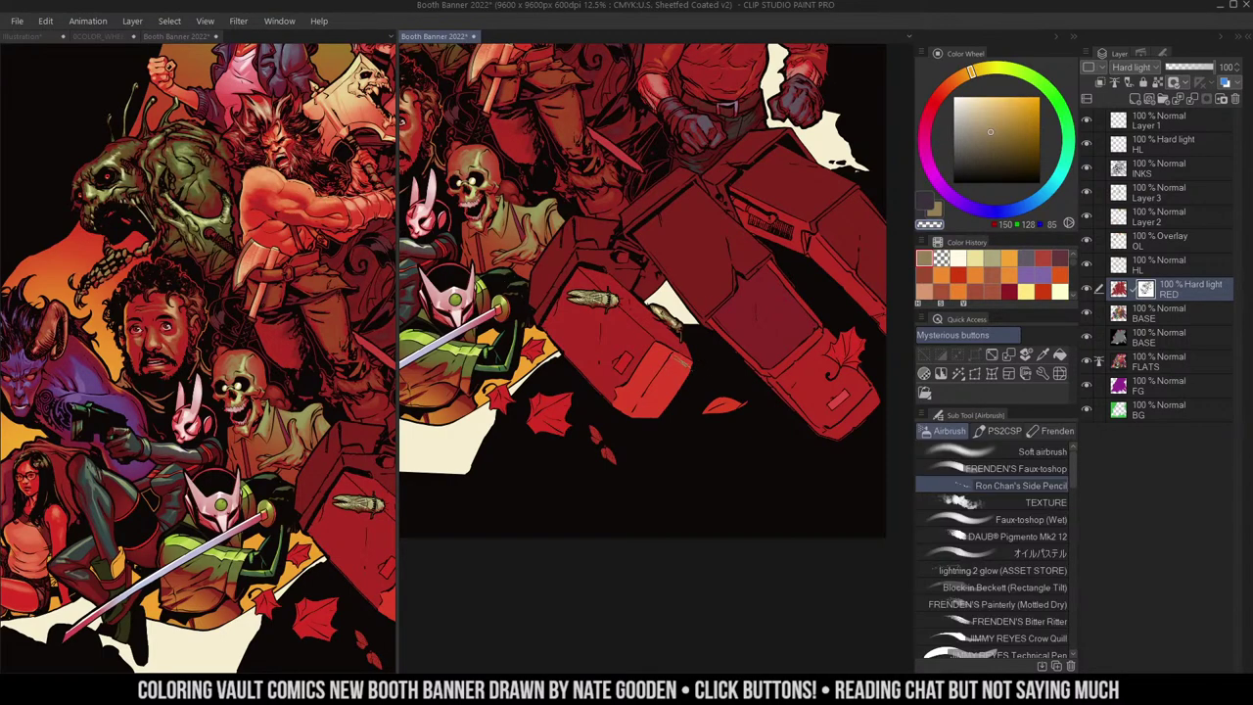
pyautogui.moveTo(681, 362); pyautogui.dragTo(652, 411)
pyautogui.hotkey('ctrl', 'space')
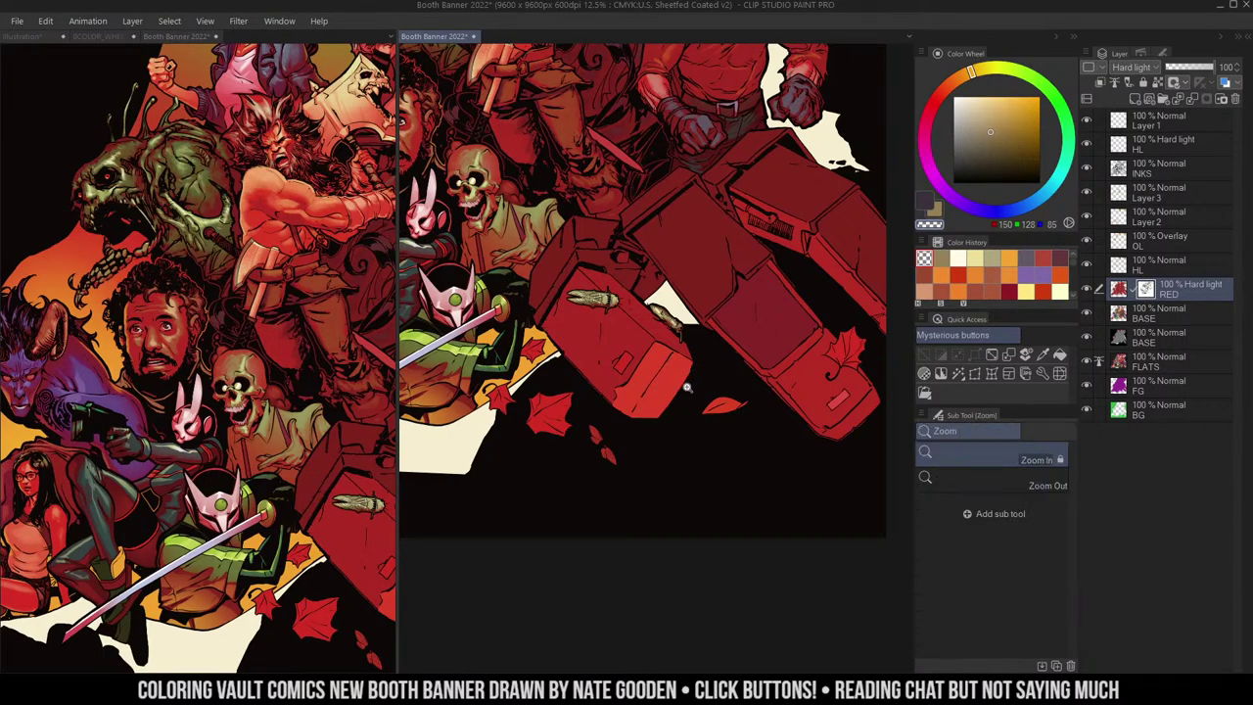
pyautogui.click(687, 388)
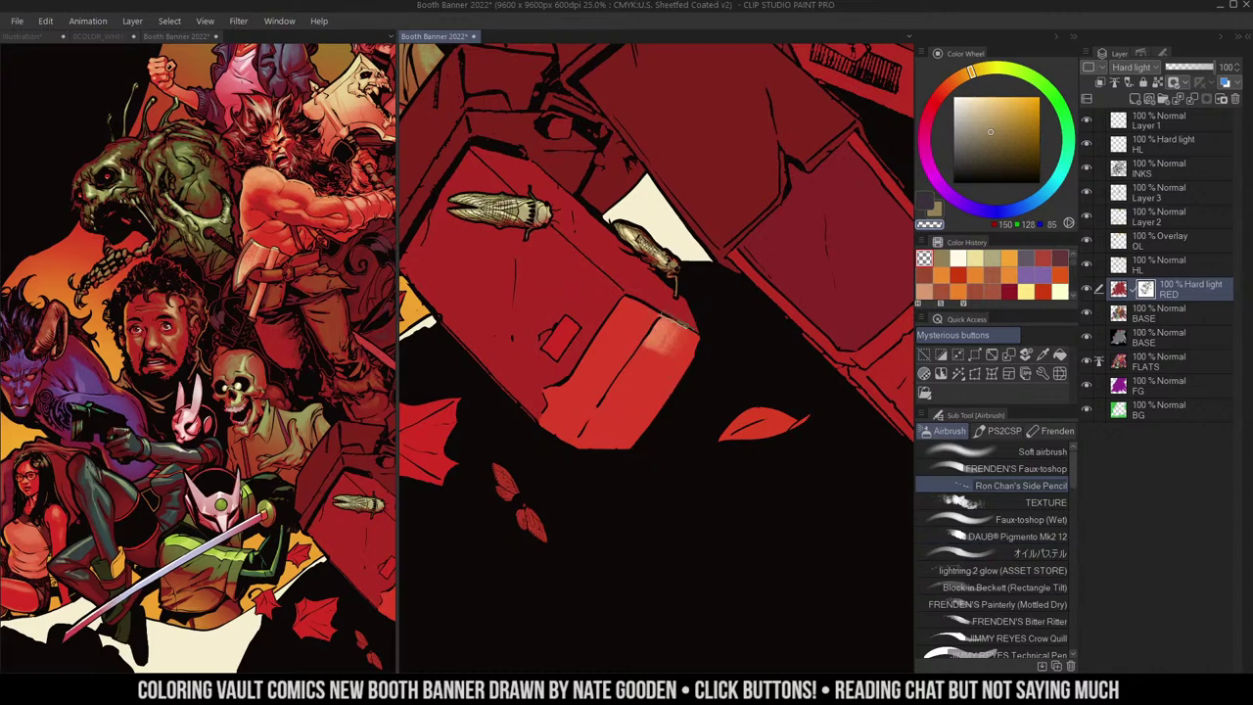
# - Fade the red from both end panels of the foreground coffin with the FRENDEN'S Faux-toshop brush on the RED layer's mask
pyautogui.click(1060, 471)
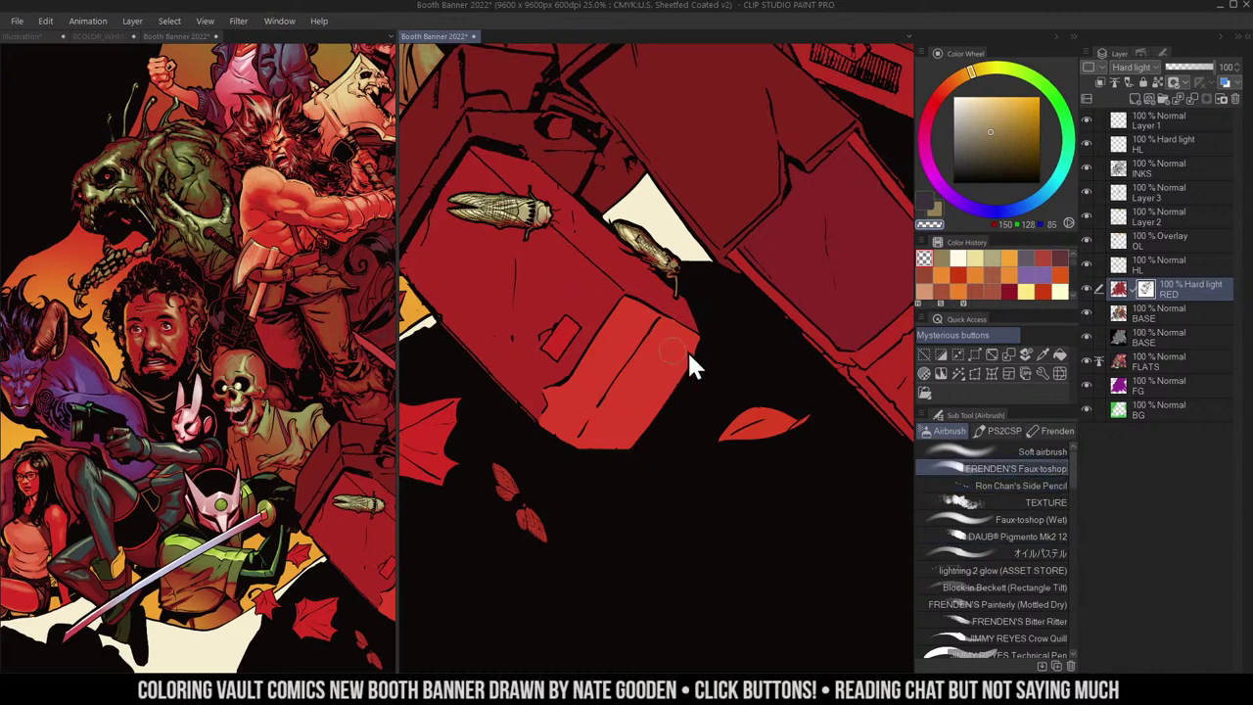
pyautogui.moveTo(681, 332)
pyautogui.mouseDown()
pyautogui.moveTo(628, 397)
pyautogui.moveTo(636, 409)
pyautogui.moveTo(703, 345)
pyautogui.moveTo(613, 473)
pyautogui.moveTo(684, 313)
pyautogui.moveTo(613, 444)
pyautogui.moveTo(623, 443)
pyautogui.moveTo(665, 350)
pyautogui.moveTo(594, 430)
pyautogui.mouseUp()
pyautogui.press('w')
pyautogui.click(619, 334)
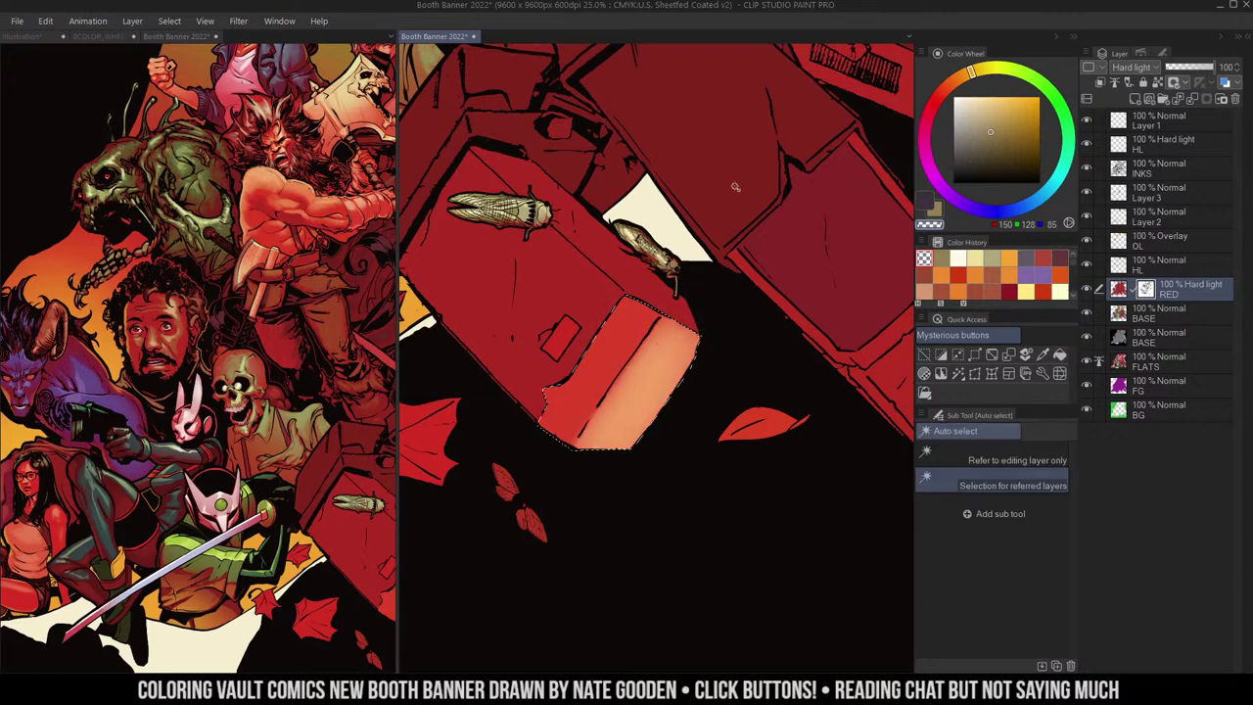
pyautogui.hotkey('ctrl', 'd')
pyautogui.press('b')
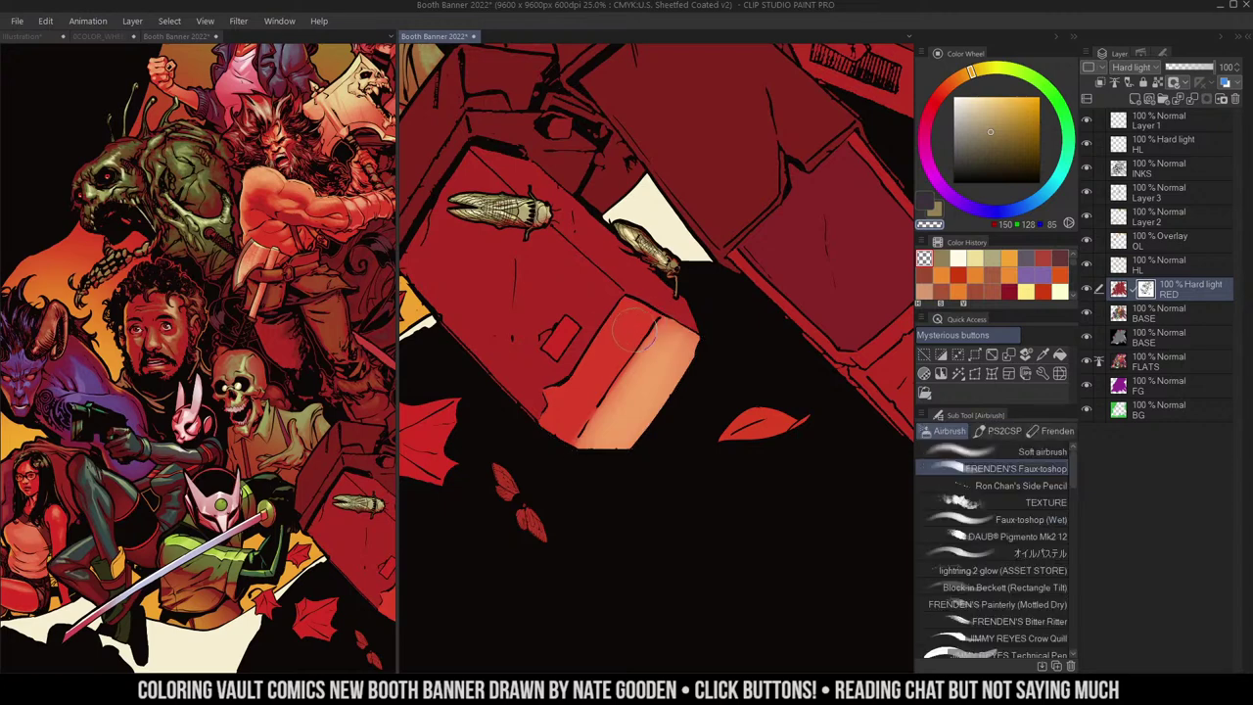
pyautogui.moveTo(647, 333)
pyautogui.mouseDown()
pyautogui.moveTo(596, 377)
pyautogui.moveTo(631, 331)
pyautogui.moveTo(543, 463)
pyautogui.moveTo(632, 348)
pyautogui.mouseUp()
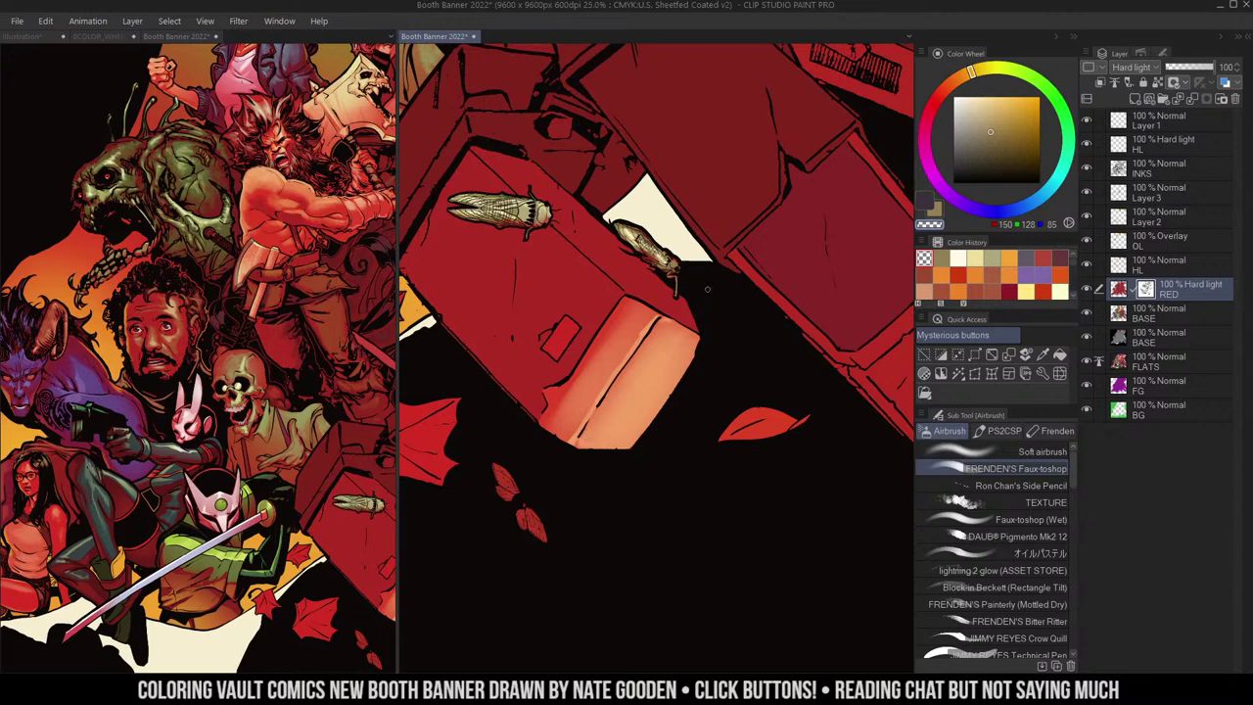
# - Sample a bright red (251, 65, 39) and brush some red back onto the foreground coffin's end panels on the RED layer's mask
pyautogui.keyDown('alt'); pyautogui.click(570, 397); pyautogui.keyUp('alt')
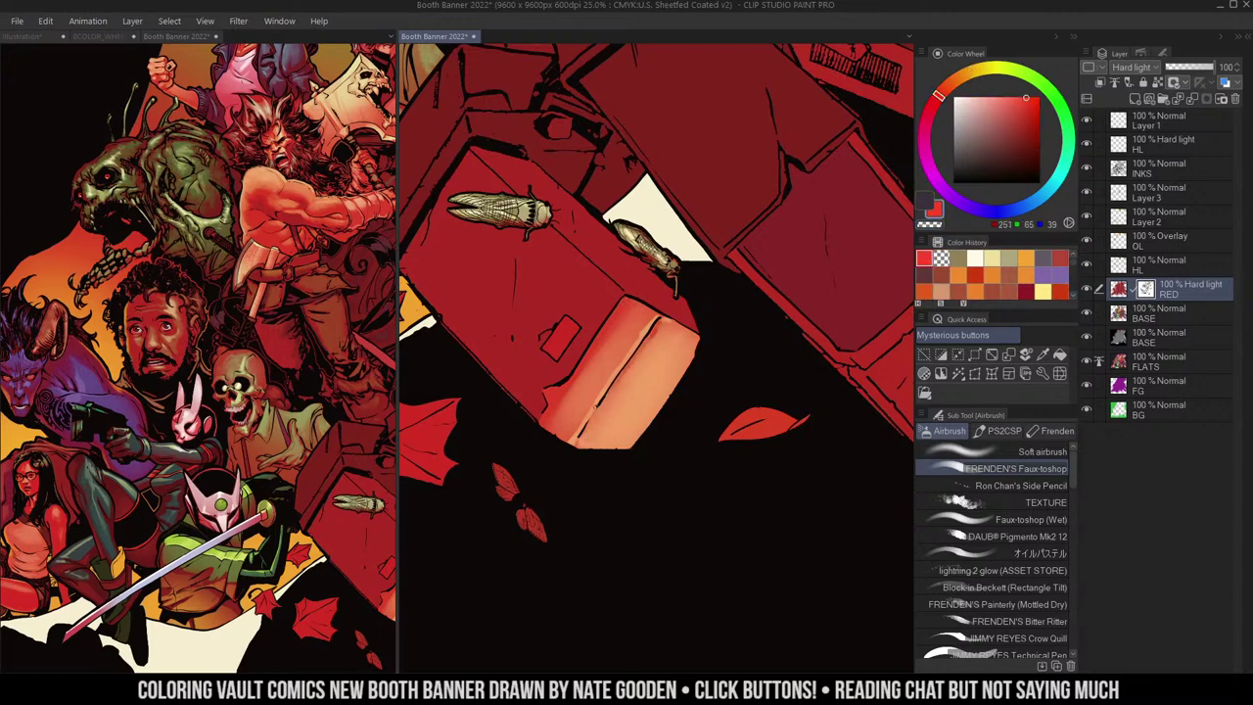
pyautogui.moveTo(635, 356); pyautogui.dragTo(589, 424)
pyautogui.press('c')
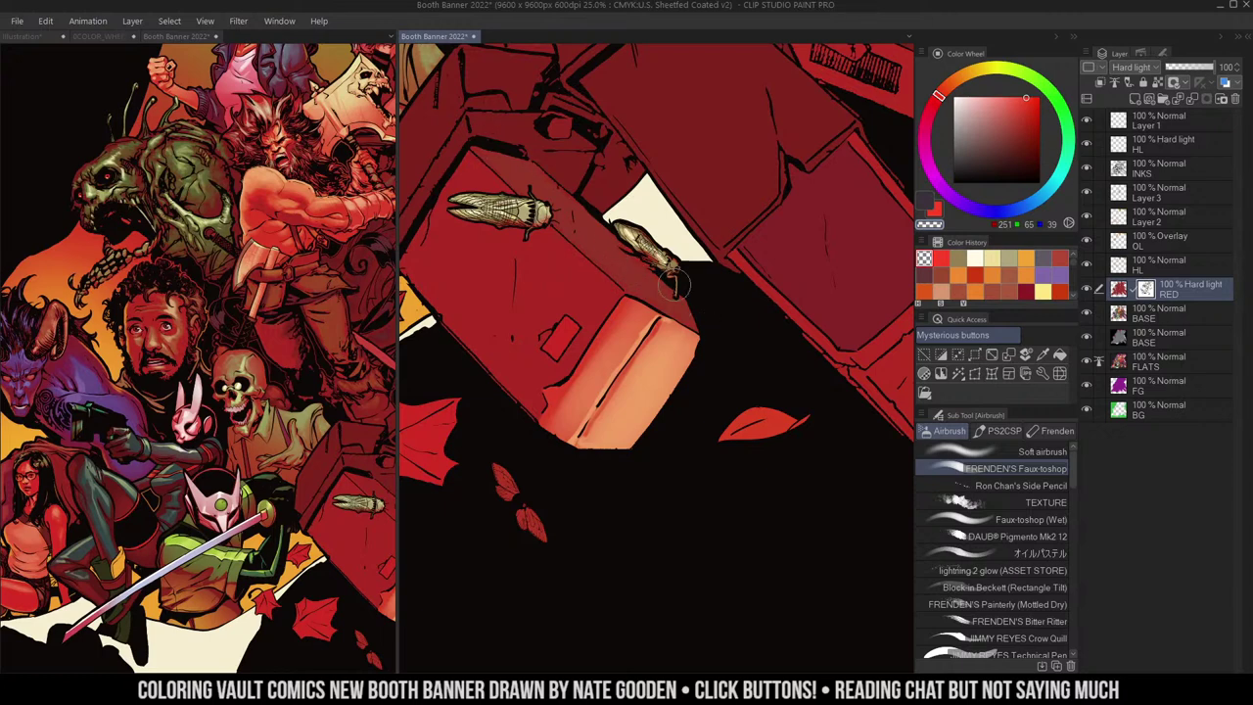
# - Fade the red from the triangular patch between the foreground coffin's body and open lid on the RED layer's mask
pyautogui.moveTo(684, 314)
pyautogui.mouseDown()
pyautogui.moveTo(719, 340)
pyautogui.moveTo(788, 296)
pyautogui.mouseUp()
pyautogui.press('w')
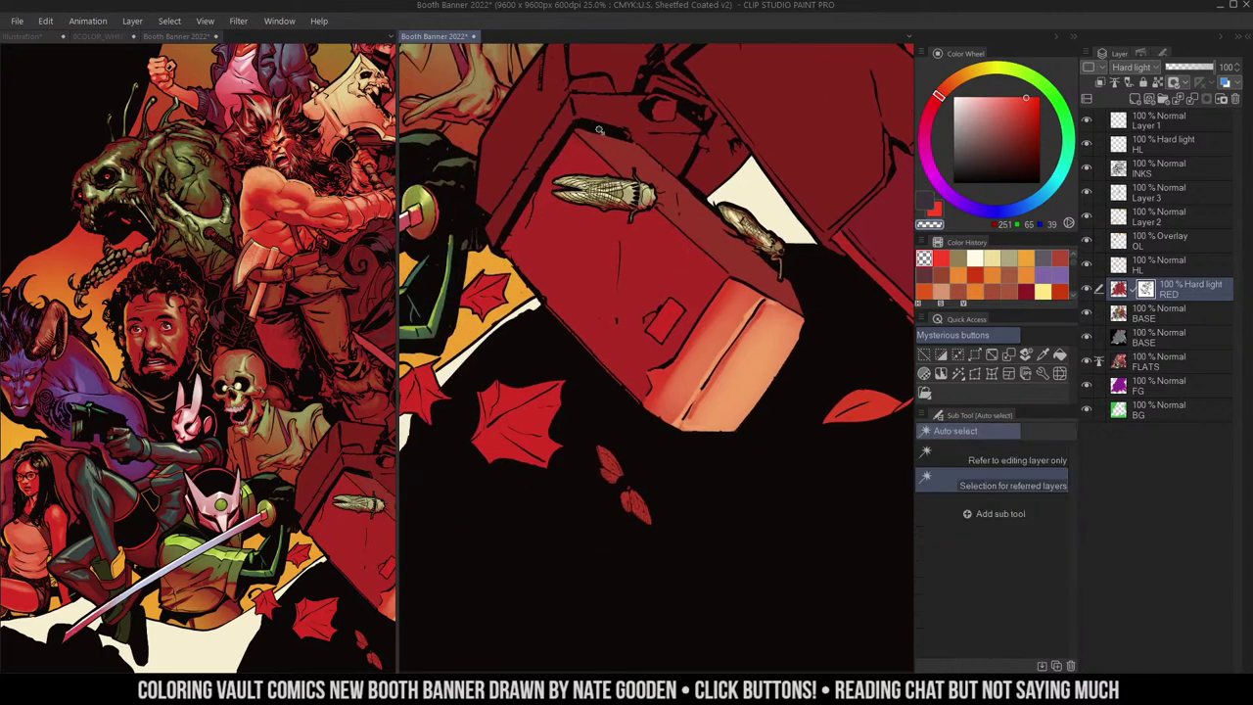
pyautogui.moveTo(700, 149); pyautogui.dragTo(686, 250)
pyautogui.press('b')
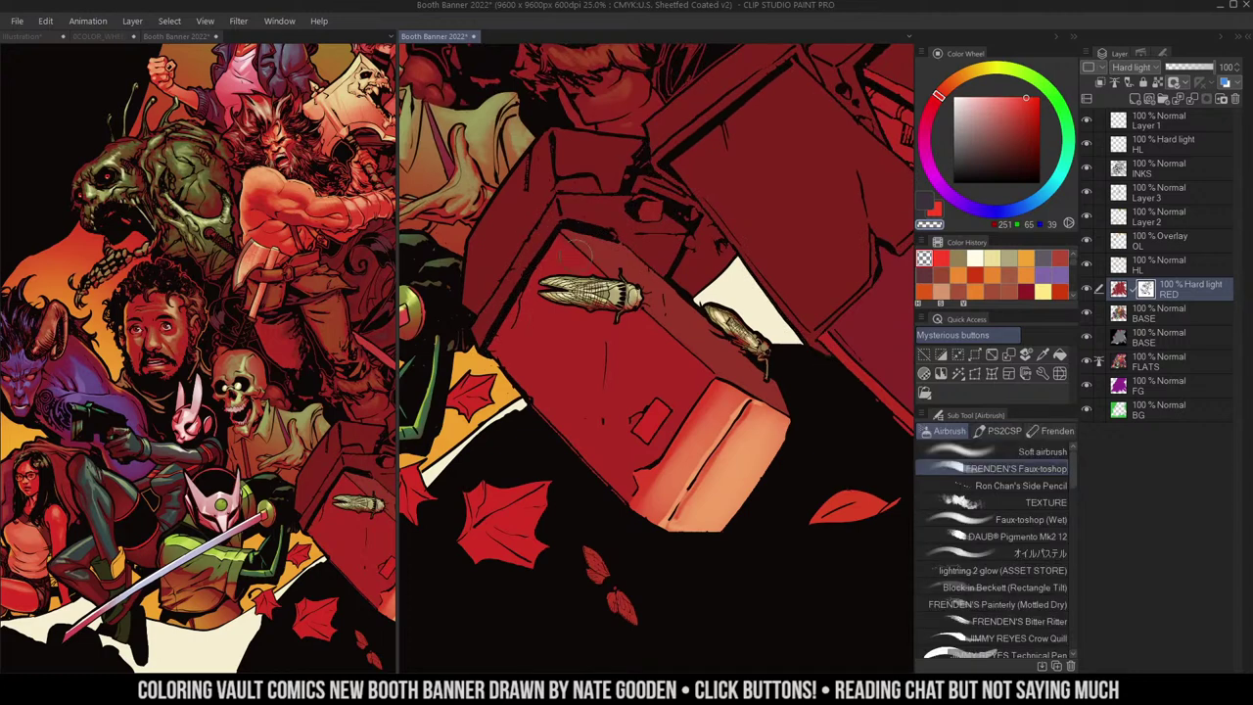
pyautogui.moveTo(578, 248)
pyautogui.mouseDown()
pyautogui.moveTo(630, 244)
pyautogui.moveTo(671, 256)
pyautogui.moveTo(656, 264)
pyautogui.moveTo(617, 260)
pyautogui.moveTo(618, 250)
pyautogui.moveTo(634, 255)
pyautogui.moveTo(673, 217)
pyautogui.moveTo(629, 252)
pyautogui.moveTo(680, 253)
pyautogui.moveTo(641, 251)
pyautogui.moveTo(696, 240)
pyautogui.mouseUp()
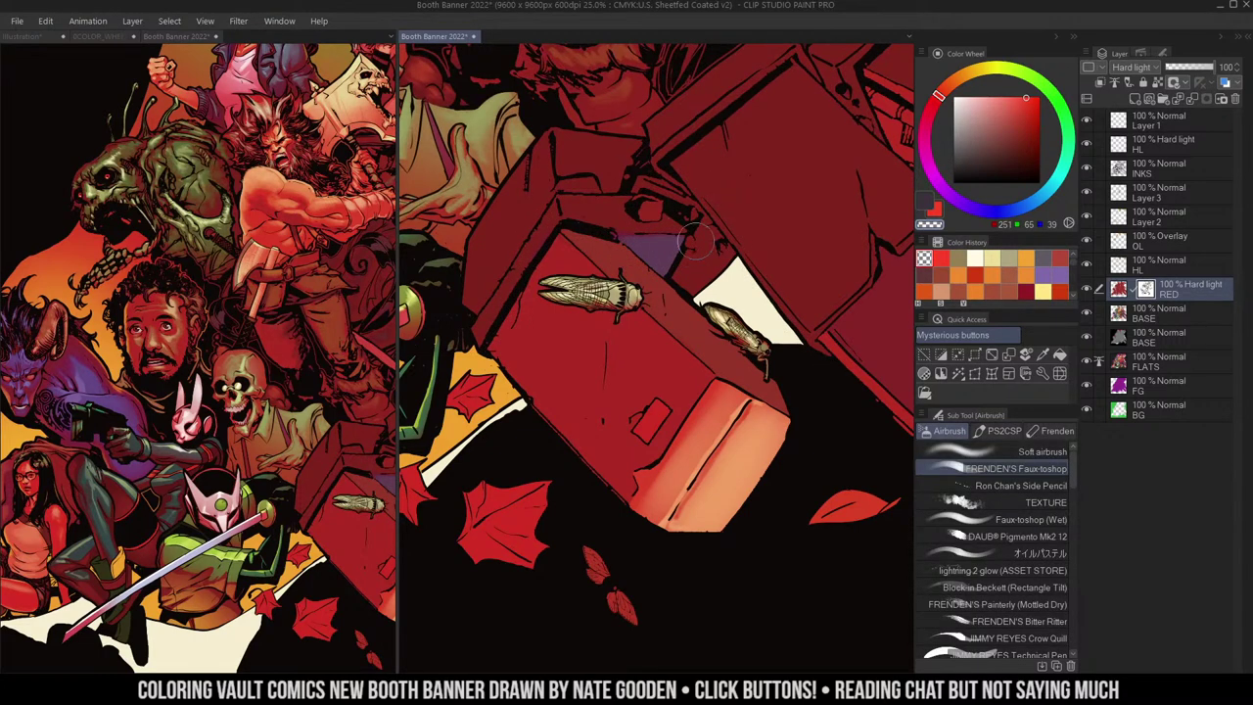
# - Auto-select the inner rim of the foreground coffin's lid and fade the red along its edge with the FRENDEN'S Faux-toshop brush
pyautogui.press('w')
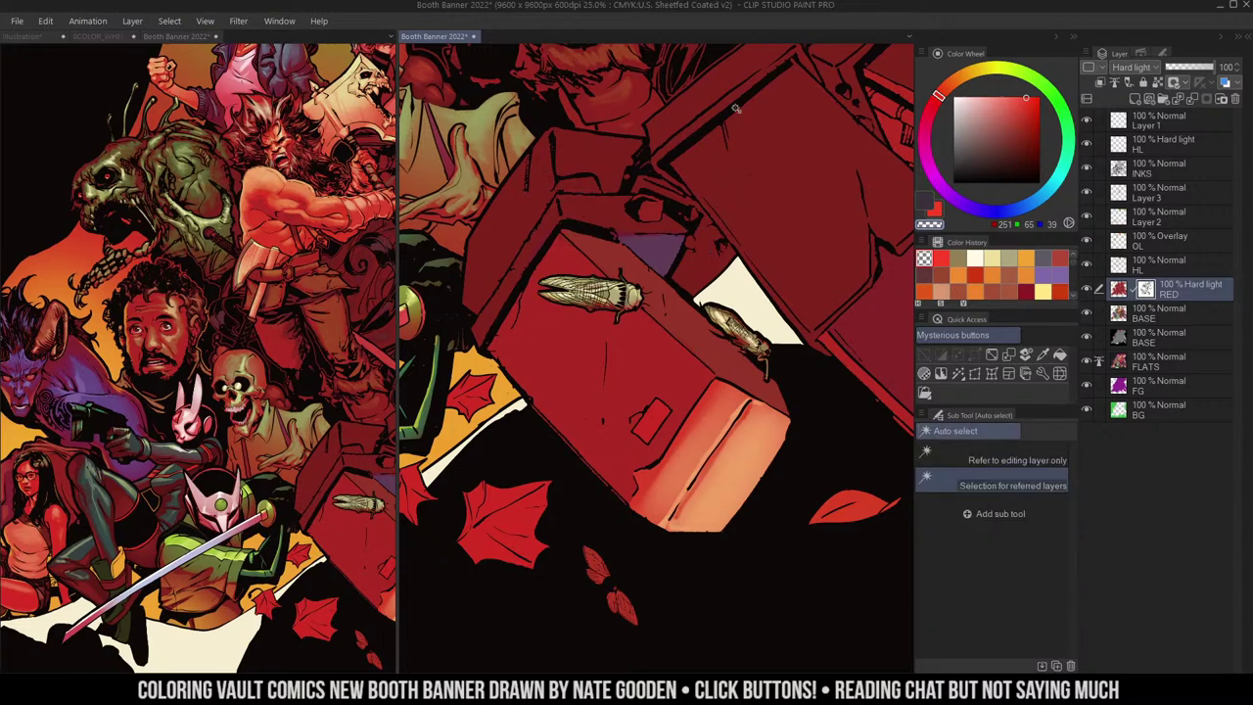
pyautogui.keyDown('ctrl'); pyautogui.click(632, 214); pyautogui.keyUp('ctrl')
pyautogui.moveTo(687, 187); pyautogui.dragTo(747, 172)
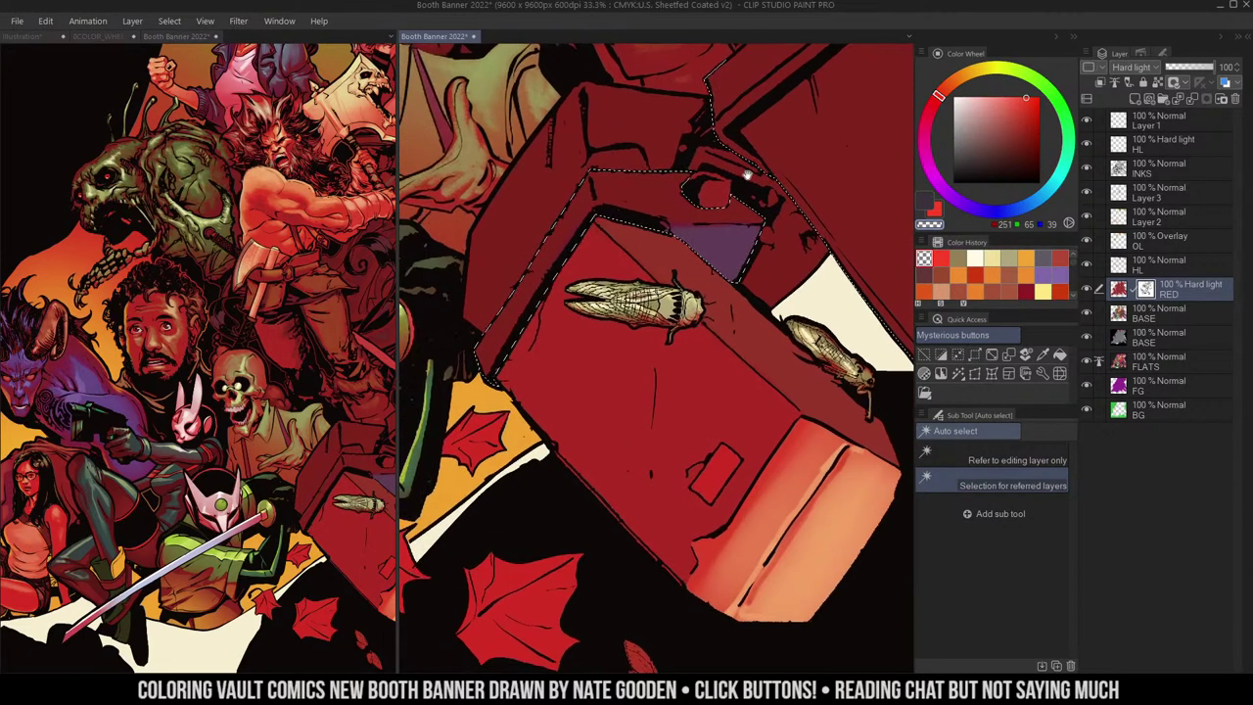
pyautogui.press('b')
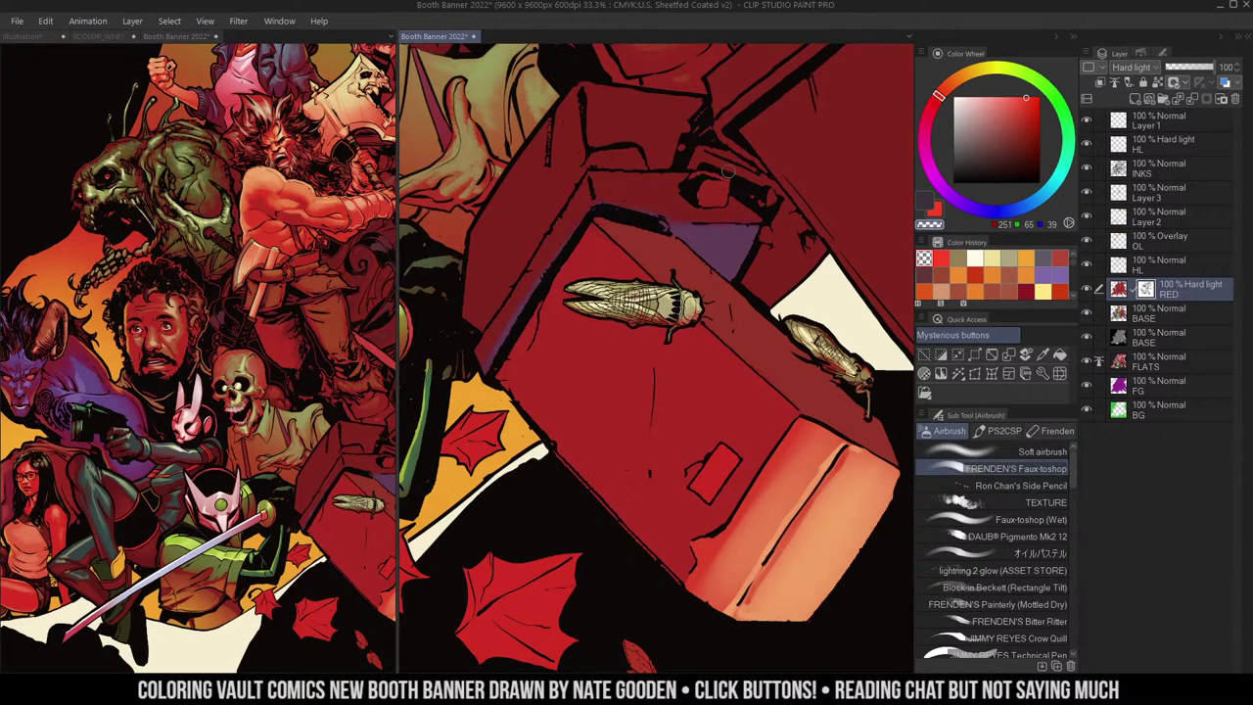
# - Auto-select the outer side of the foreground coffin's lid and fade its red on the RED layer's mask
pyautogui.press('w')
pyautogui.click(501, 282)
pyautogui.press('b')
pyautogui.moveTo(526, 257)
pyautogui.mouseDown()
pyautogui.moveTo(481, 322)
pyautogui.moveTo(592, 155)
pyautogui.moveTo(486, 292)
pyautogui.moveTo(577, 162)
pyautogui.mouseUp()
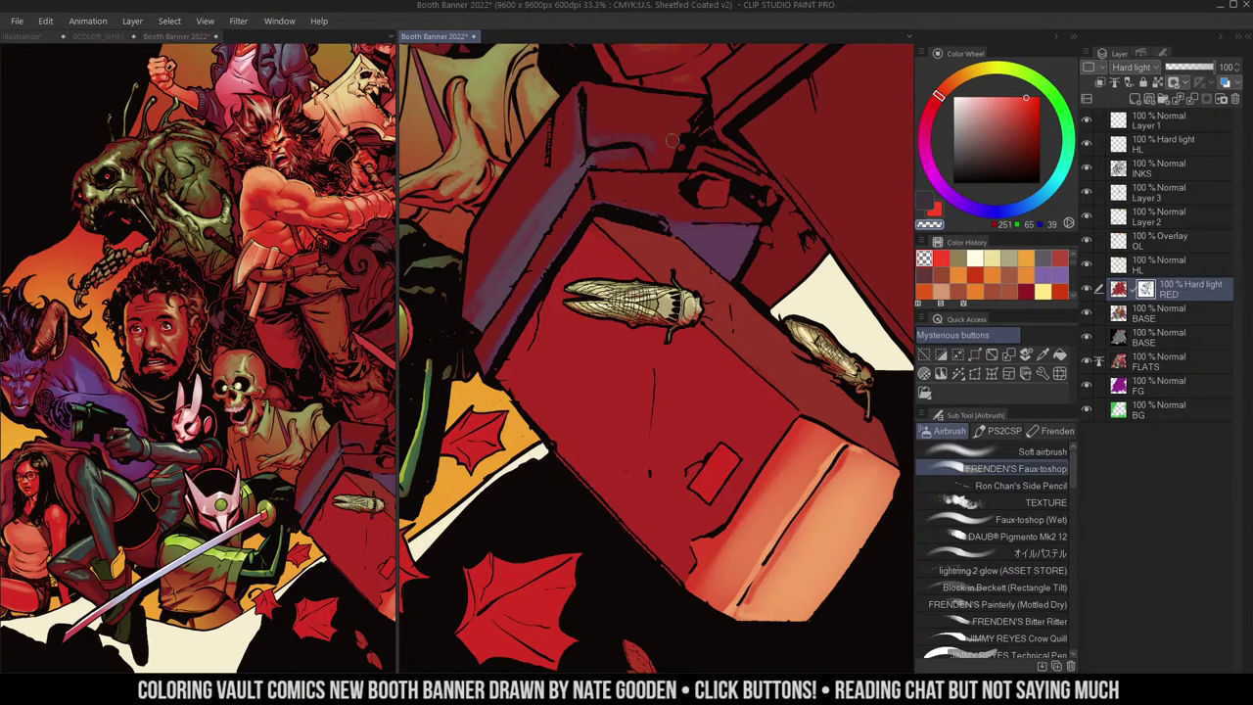
# - Examine the three coffins against the surrounding figures in both views of the banner
pyautogui.hotkey('ctrl', 'space')
pyautogui.keyDown('alt'); pyautogui.click(758, 127); pyautogui.keyUp('alt')
pyautogui.moveTo(783, 123); pyautogui.dragTo(676, 203)
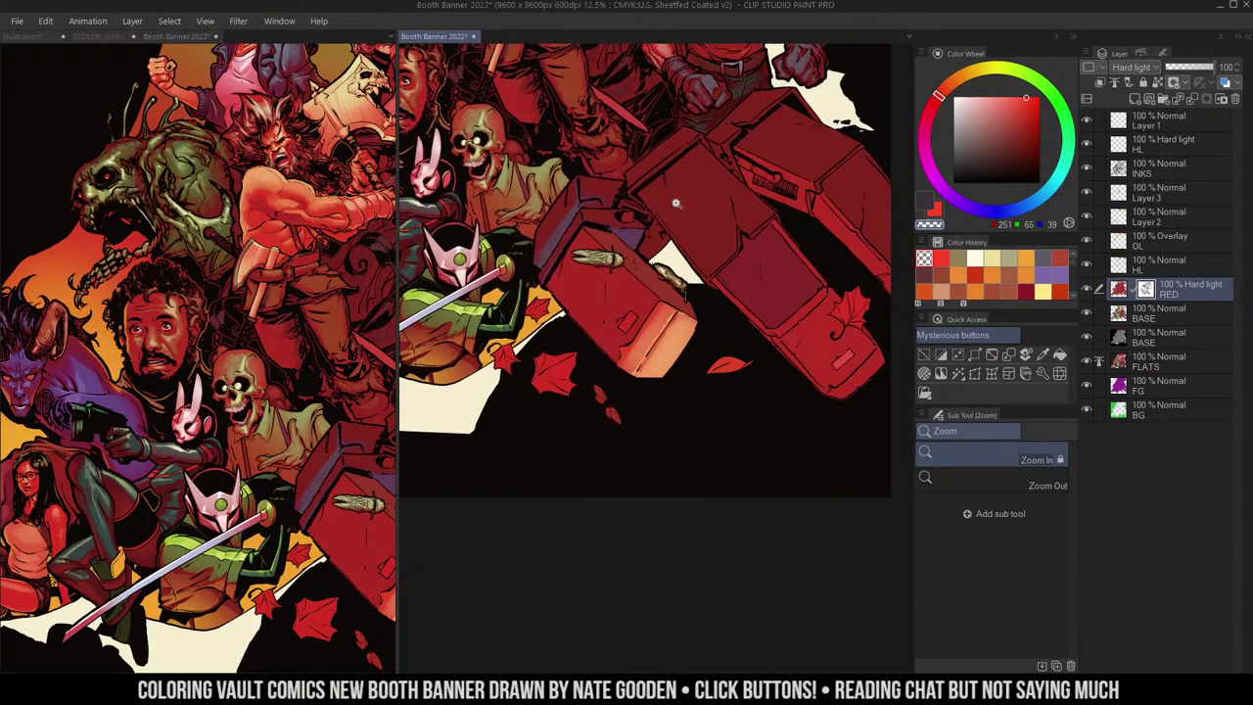
pyautogui.click(669, 217)
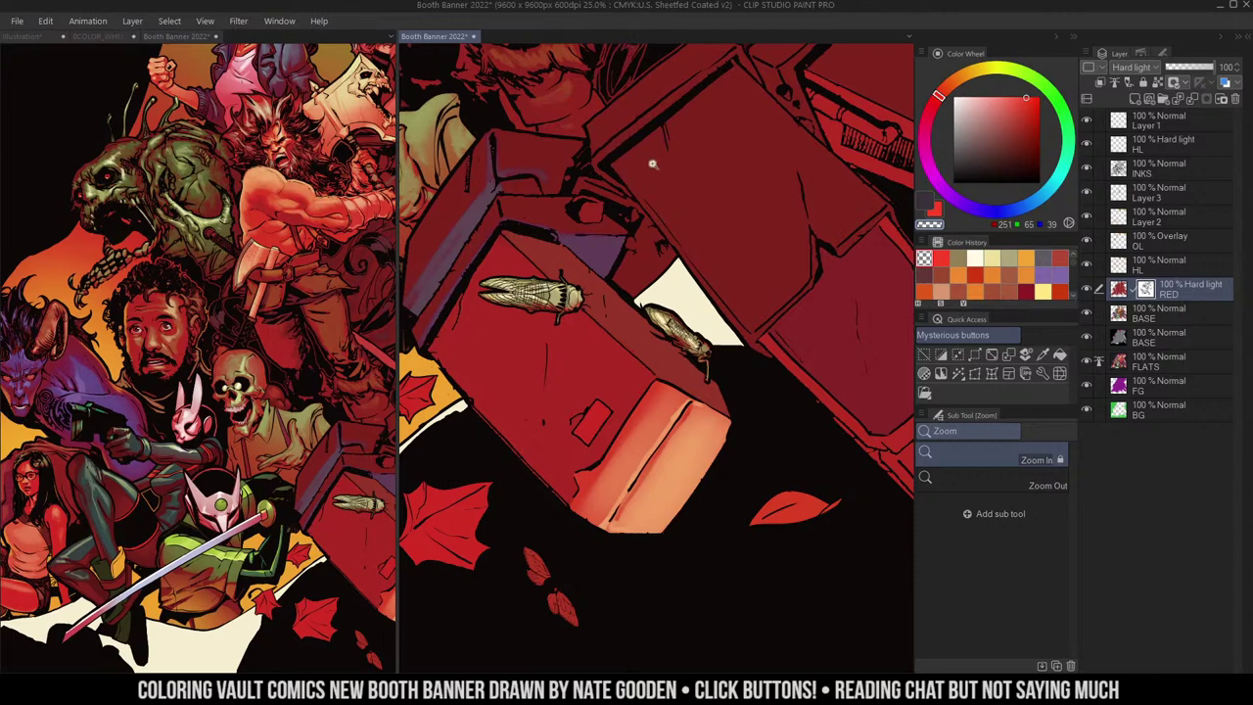
pyautogui.press('b')
pyautogui.press('m')
pyautogui.click(336, 255)
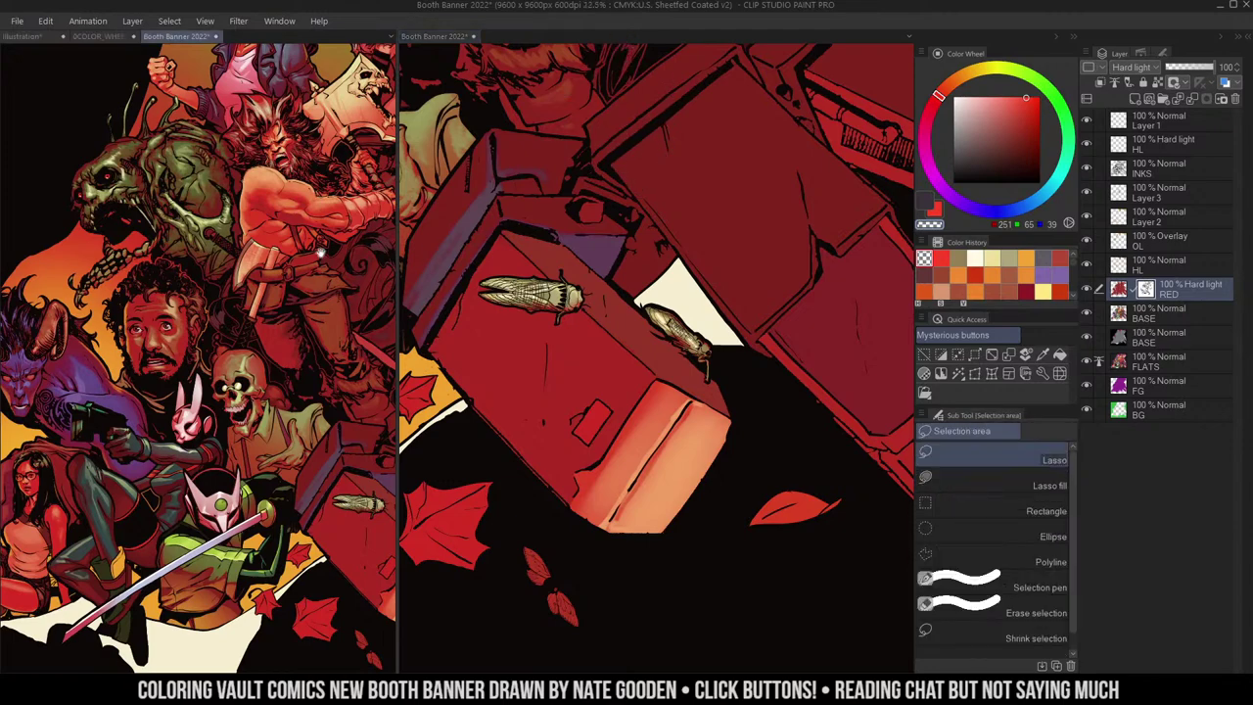
pyautogui.moveTo(336, 254); pyautogui.dragTo(224, 266)
pyautogui.moveTo(312, 223); pyautogui.dragTo(176, 224)
pyautogui.hotkey('ctrl', 'space')
pyautogui.keyDown('alt'); pyautogui.click(242, 204); pyautogui.keyUp('alt')
pyautogui.moveTo(268, 198); pyautogui.dragTo(300, 224)
pyautogui.click(299, 257)
pyautogui.moveTo(301, 281); pyautogui.dragTo(286, 277)
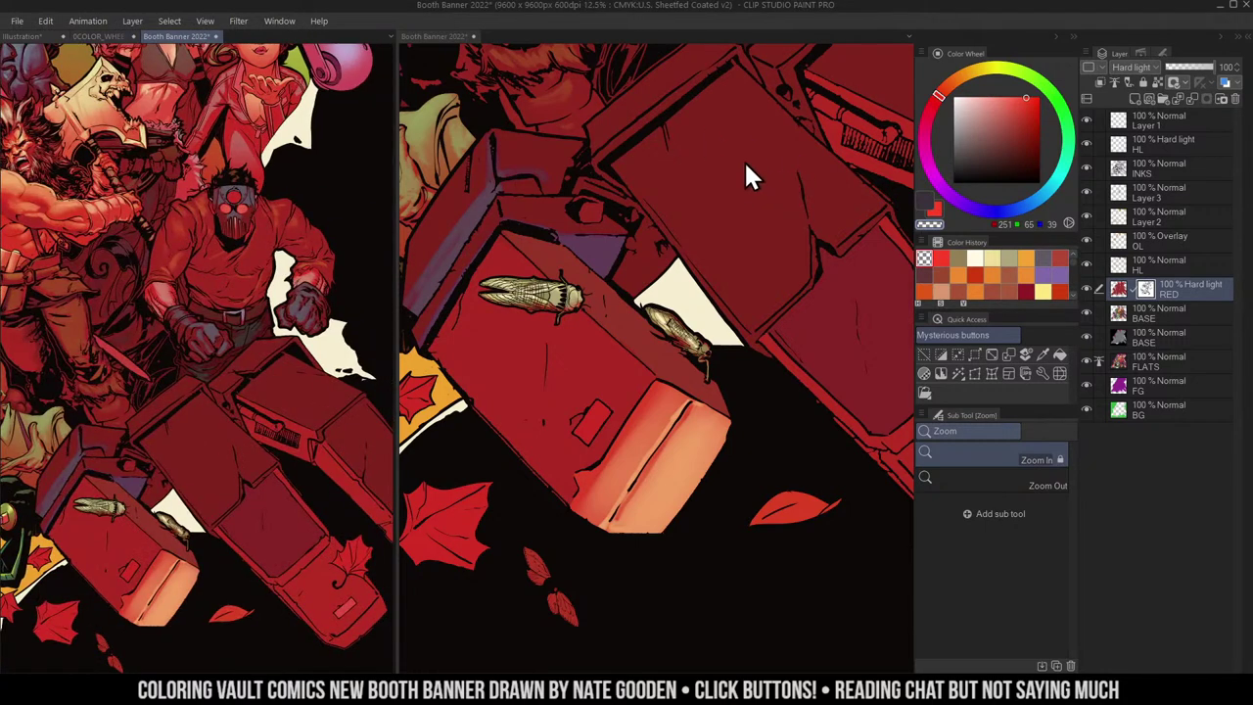
pyautogui.click(615, 175)
pyautogui.click(562, 151)
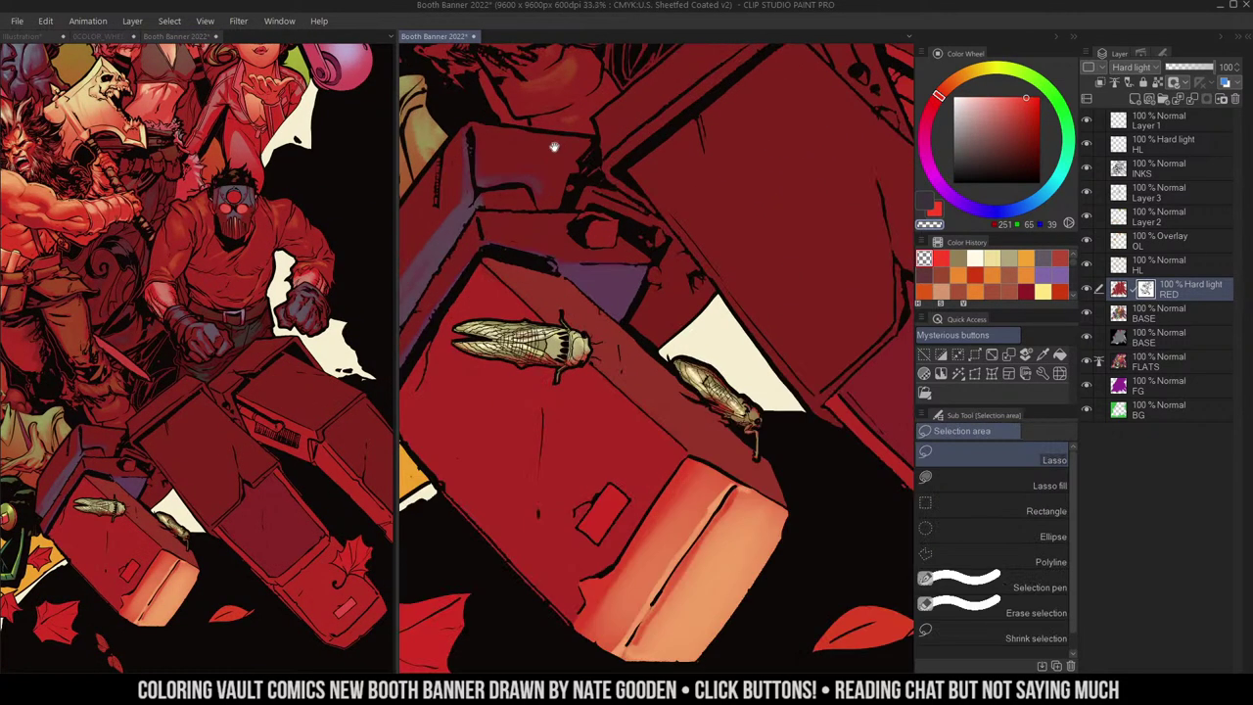
# - Brush red back over the outer side of the foreground coffin's lid on the RED layer's mask
pyautogui.moveTo(506, 160); pyautogui.dragTo(679, 152)
pyautogui.press('b')
pyautogui.press('c')
pyautogui.moveTo(634, 191); pyautogui.dragTo(554, 312)
pyautogui.moveTo(636, 199); pyautogui.dragTo(543, 341)
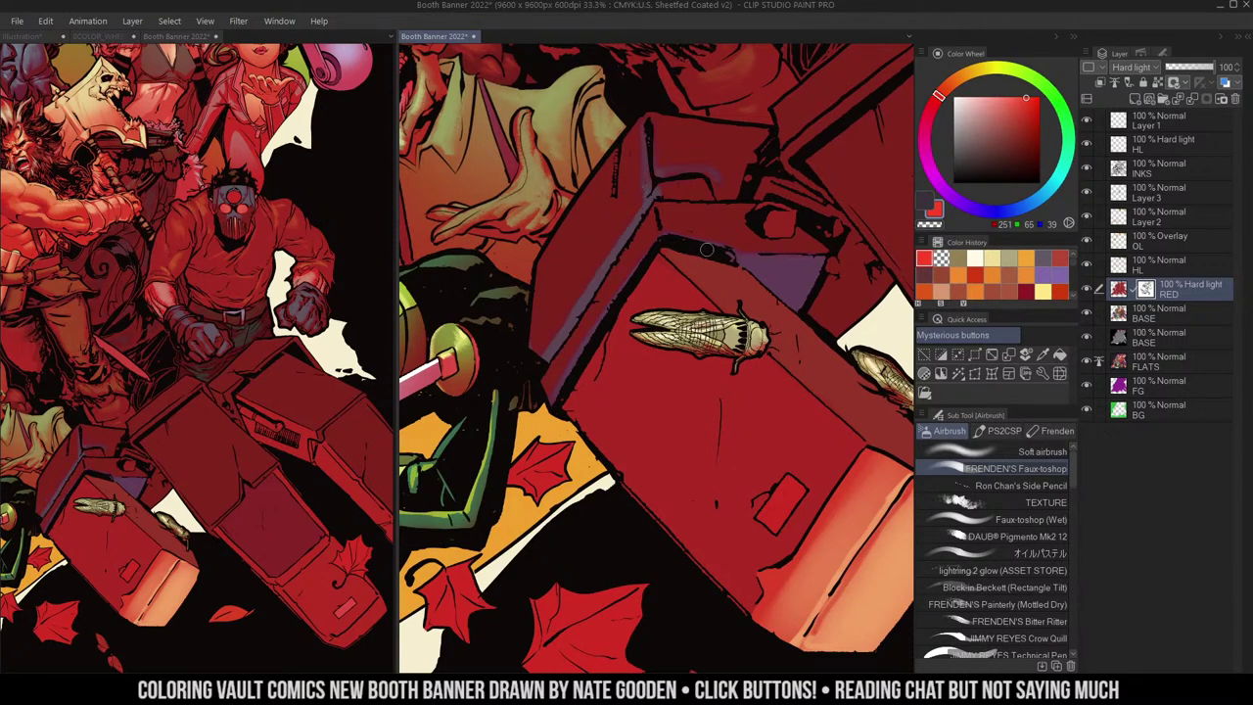
# - Sample a dark red (114, 39, 39) and make Layer 3 the active layer
pyautogui.press('m')
pyautogui.press('b')
pyautogui.hotkey('ctrl', 'space')
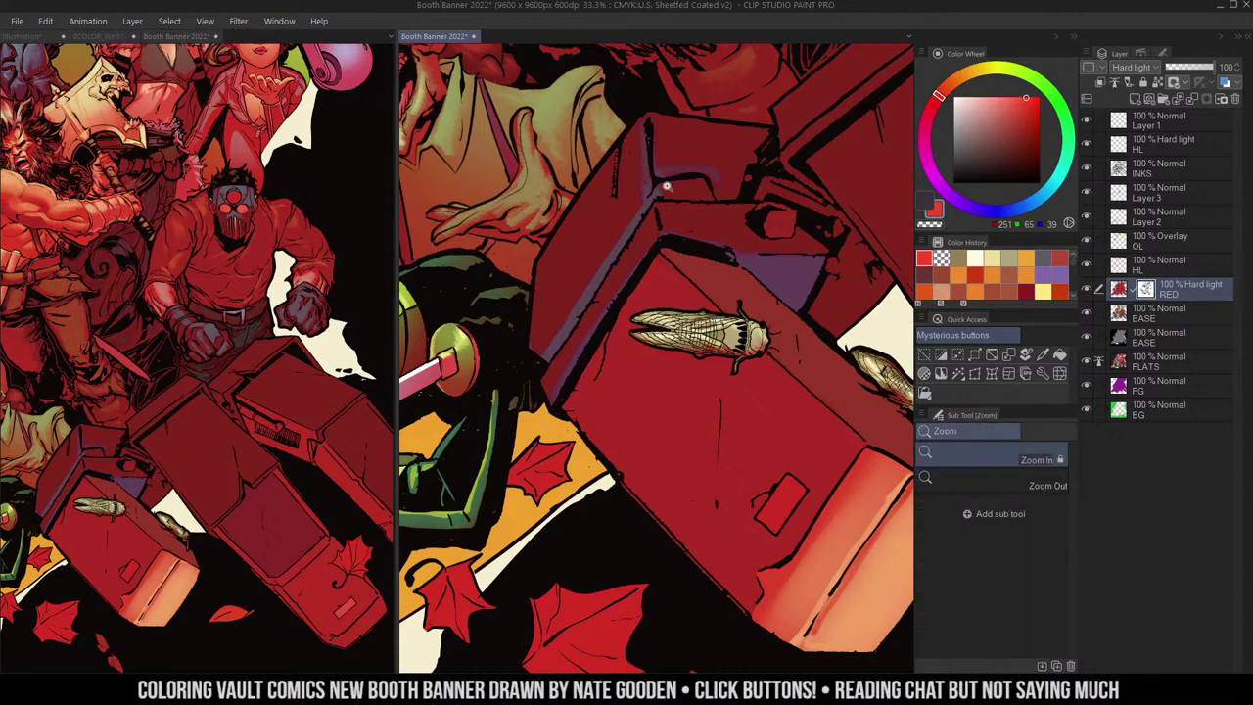
pyautogui.keyDown('alt'); pyautogui.click(673, 186); pyautogui.keyUp('alt')
pyautogui.keyDown('ctrl'); pyautogui.keyDown('alt'); pyautogui.click(694, 201); pyautogui.keyUp('alt'); pyautogui.keyUp('ctrl')
pyautogui.press('m')
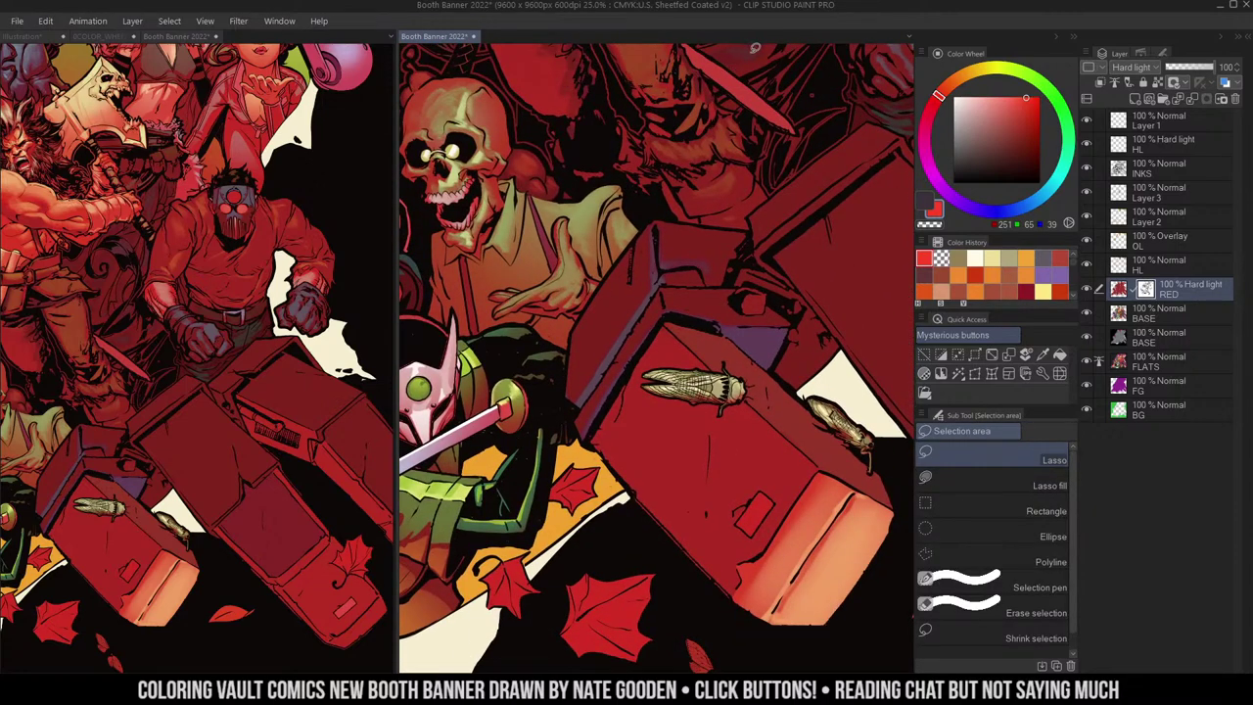
pyautogui.moveTo(751, 64); pyautogui.dragTo(700, 228)
pyautogui.keyDown('alt'); pyautogui.click(598, 56); pyautogui.keyUp('alt')
pyautogui.moveTo(603, 421); pyautogui.dragTo(663, 311)
pyautogui.press('b')
pyautogui.press('w')
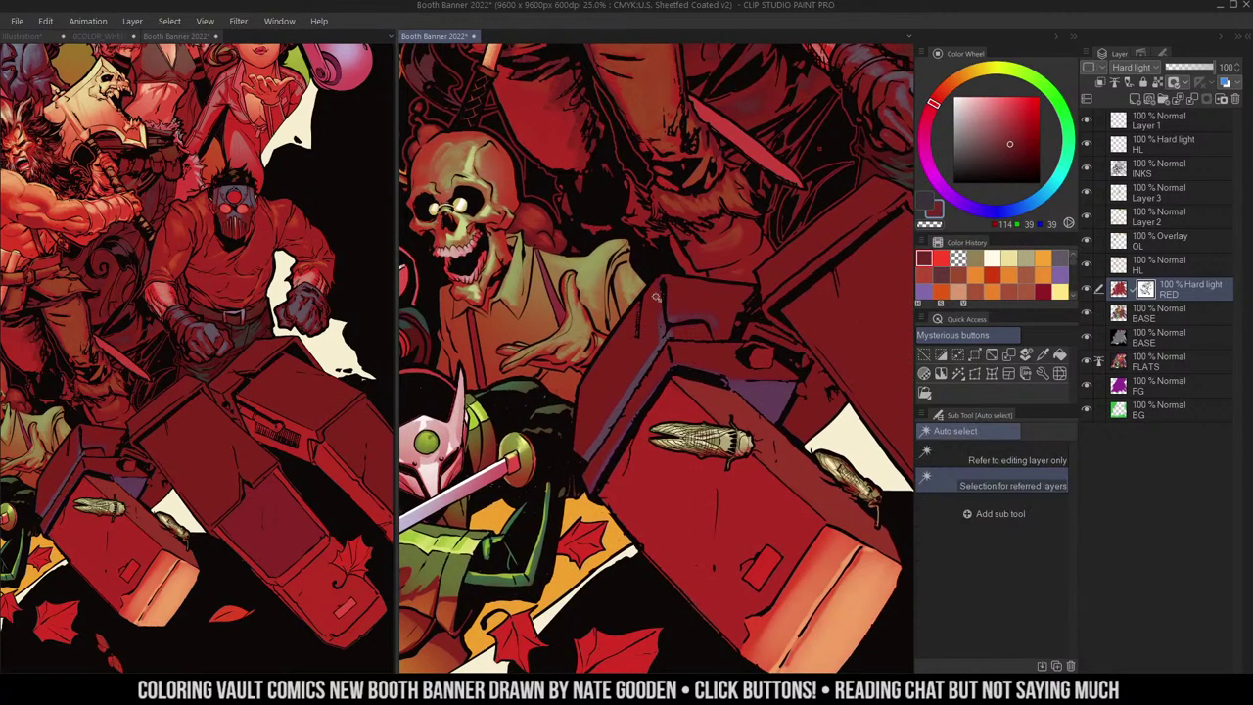
pyautogui.press('b')
pyautogui.click(1144, 197)
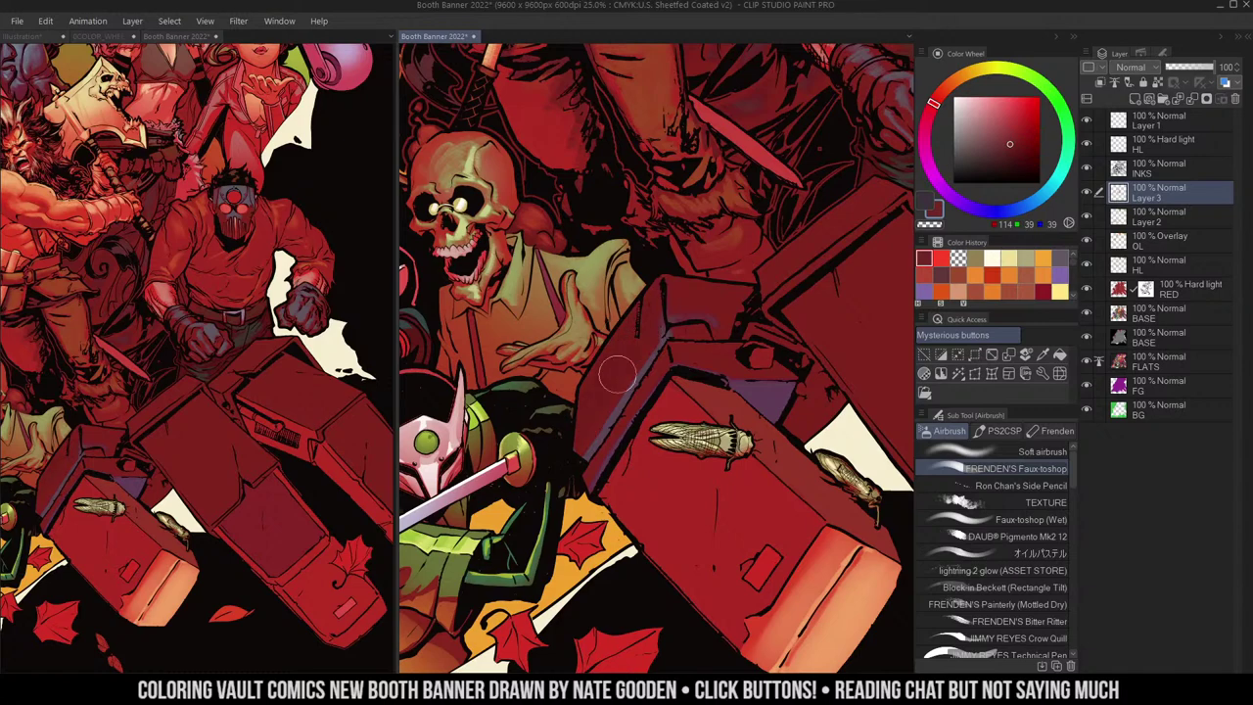
# - Select the outer faces of the foreground coffin's lid and shade them with dark red, deepening the shadow with (80, 35, 35)
pyautogui.press('alt')
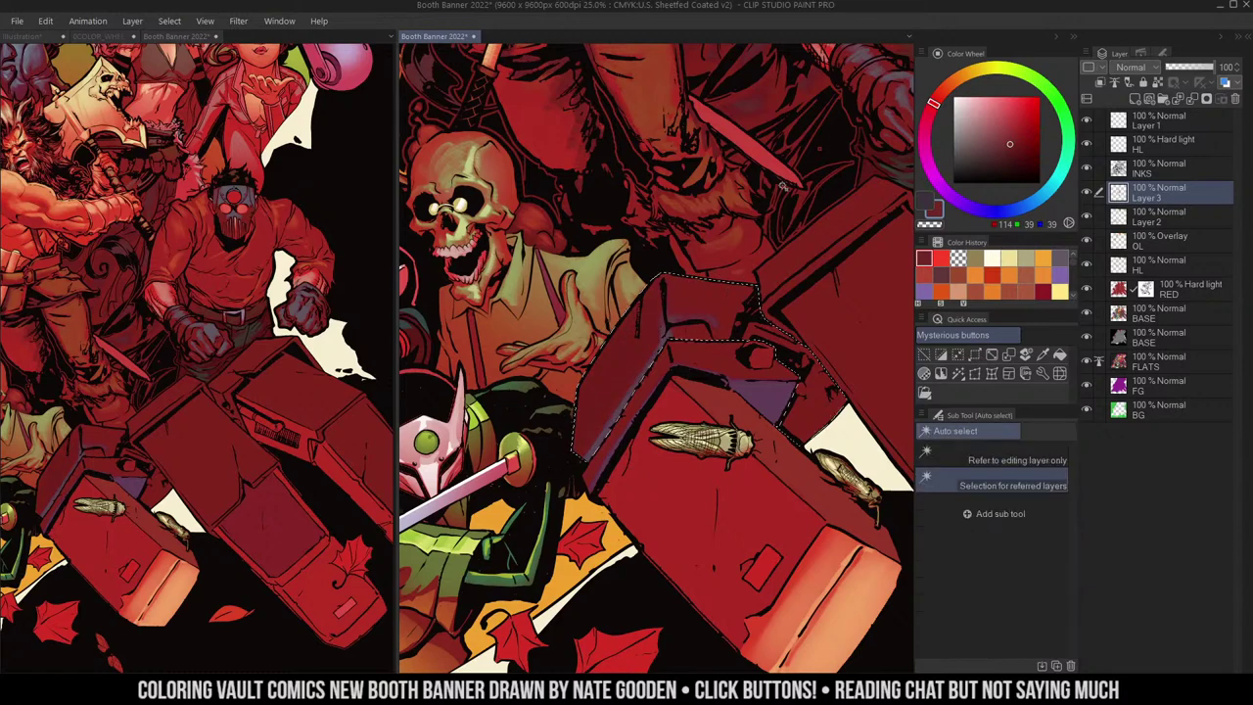
pyautogui.moveTo(714, 296)
pyautogui.mouseDown()
pyautogui.moveTo(741, 287)
pyautogui.moveTo(727, 327)
pyautogui.moveTo(738, 304)
pyautogui.moveTo(700, 269)
pyautogui.mouseUp()
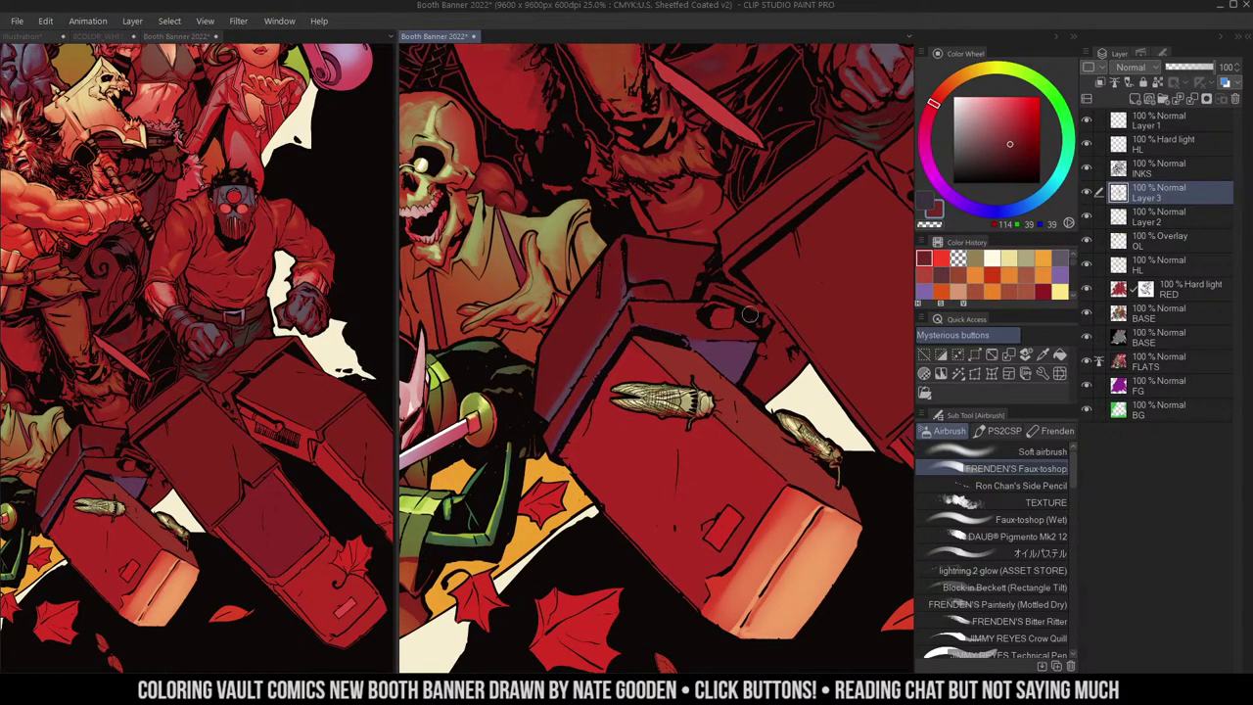
pyautogui.scroll(-2, 768, 314)
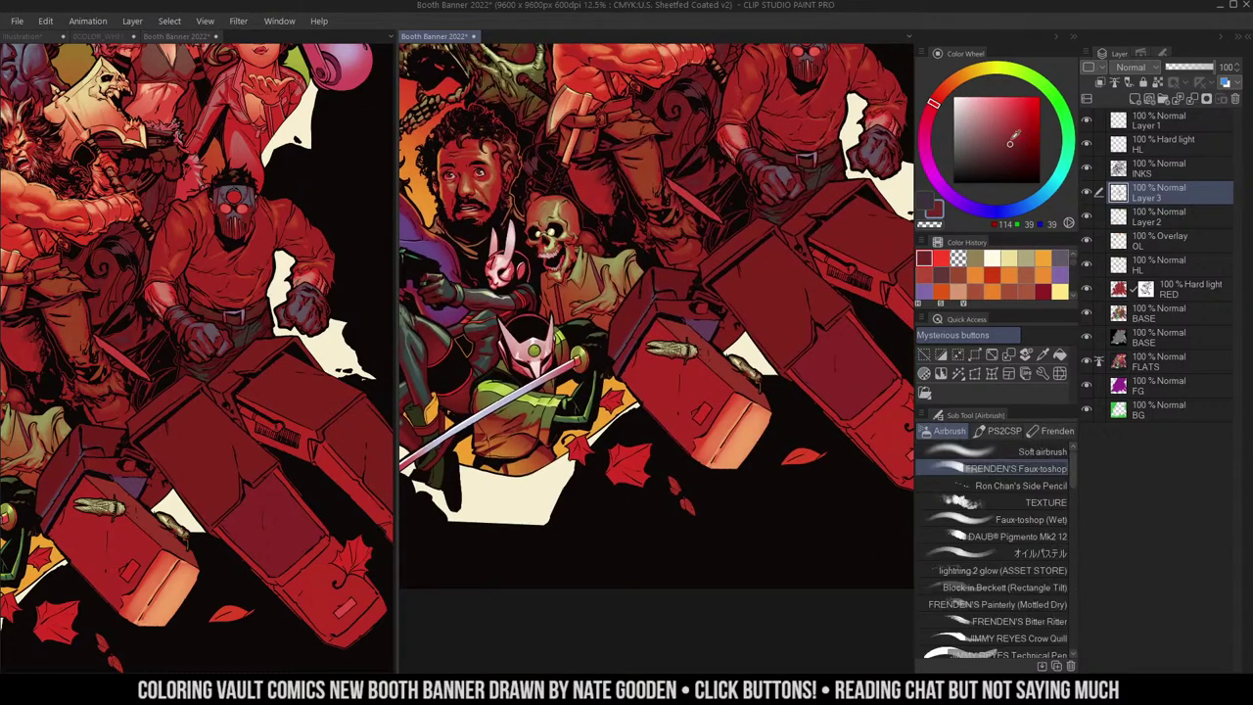
pyautogui.click(1002, 152)
pyautogui.moveTo(683, 284); pyautogui.dragTo(697, 294)
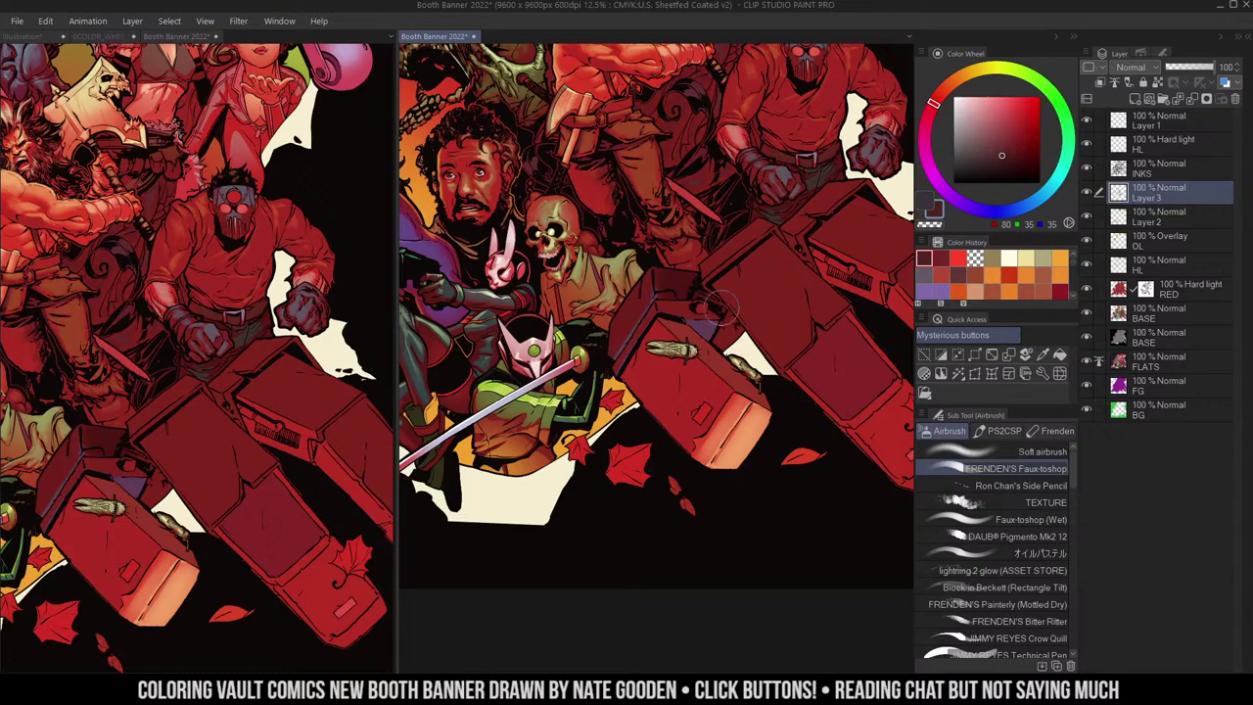
# - Shade the inner rim of the foreground coffin's lid and the small red shape beside it with dark red (80, 35, 35)
pyautogui.press('w')
pyautogui.scroll(2, 729, 311)
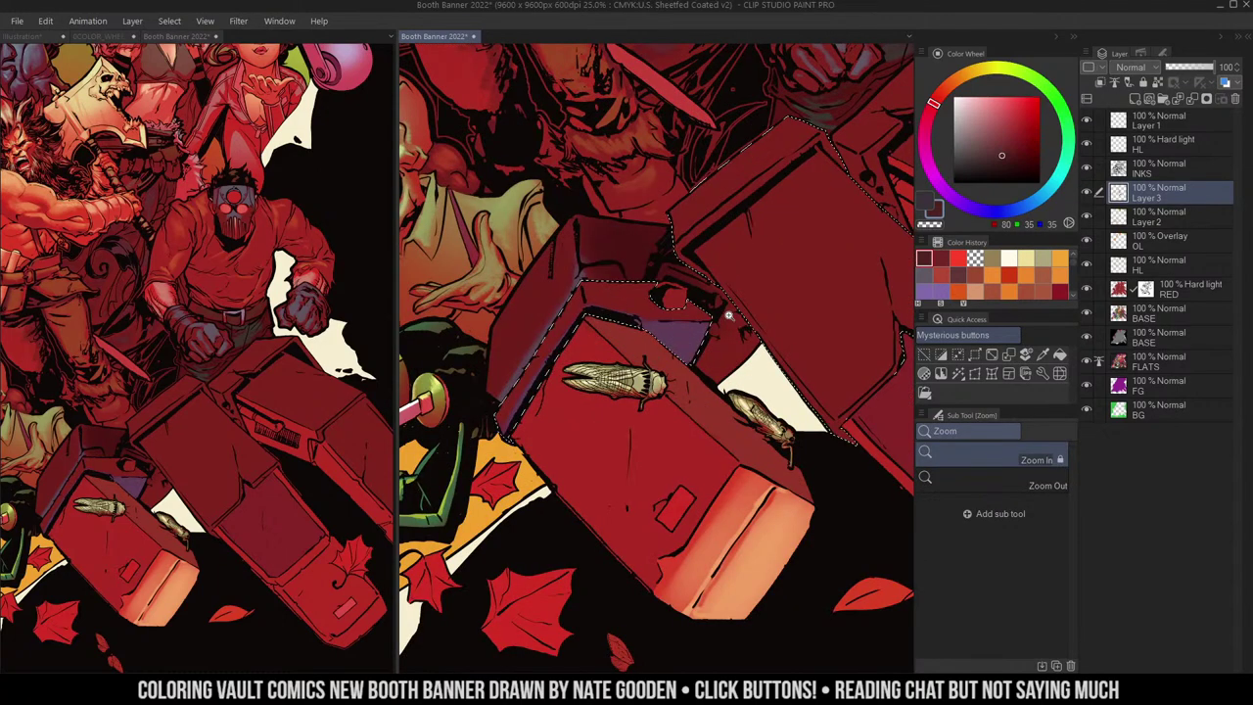
pyautogui.press('b')
pyautogui.press('w')
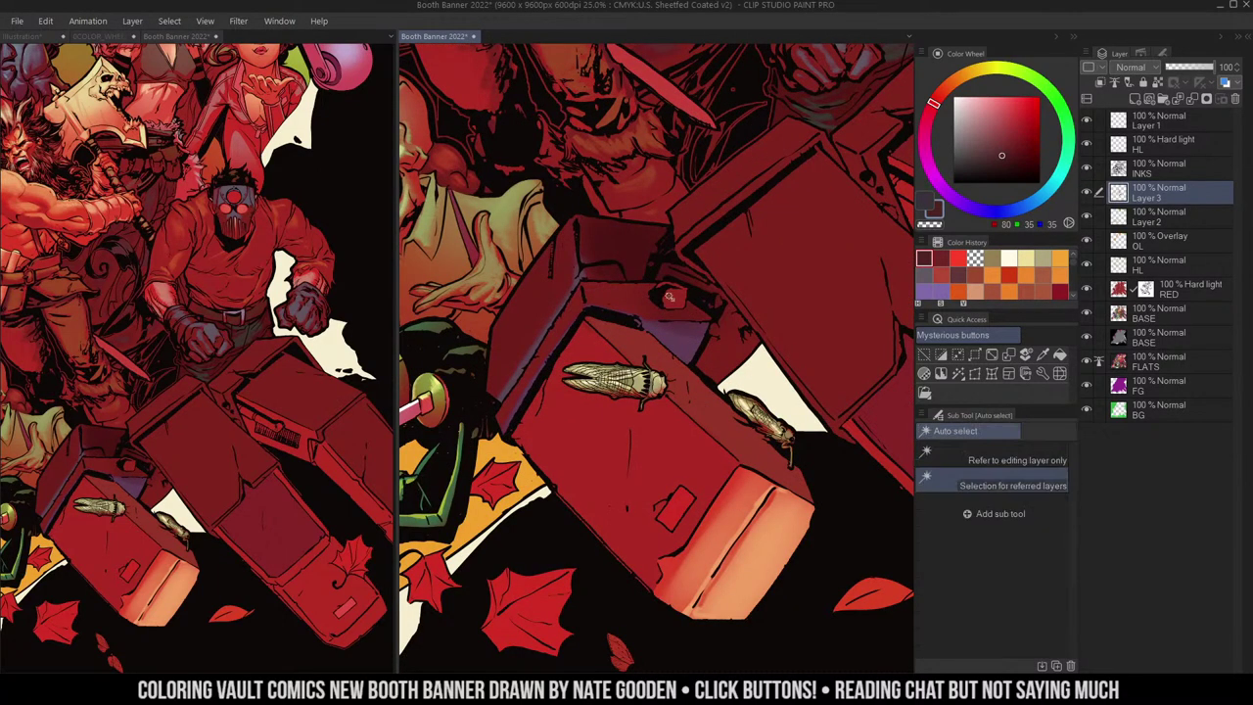
pyautogui.press('b')
pyautogui.moveTo(690, 303); pyautogui.dragTo(677, 298)
pyautogui.hotkey('ctrl', 'd')
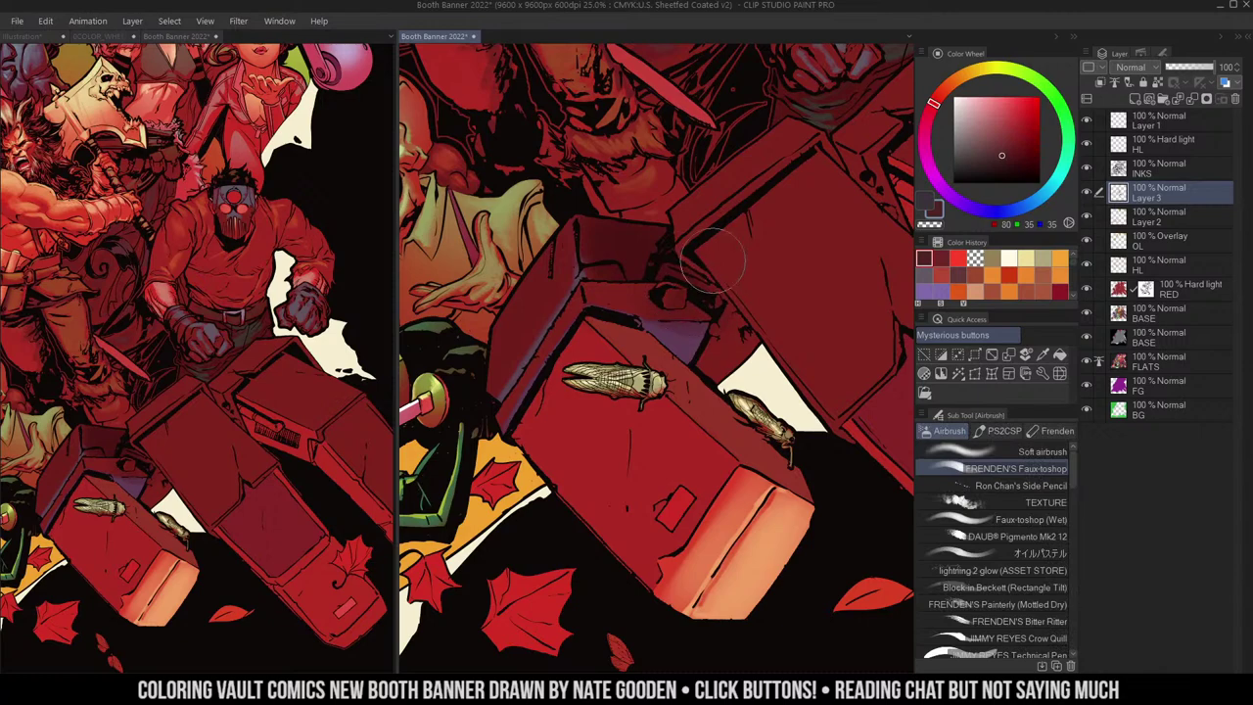
# - Auto-select the middle coffin's lid, shade its upper side edge with dark red (80, 35, 35), and clear the selection
pyautogui.scroll(-2, 738, 303)
pyautogui.moveTo(806, 296); pyautogui.dragTo(739, 296)
pyautogui.press('w')
pyautogui.click(699, 228)
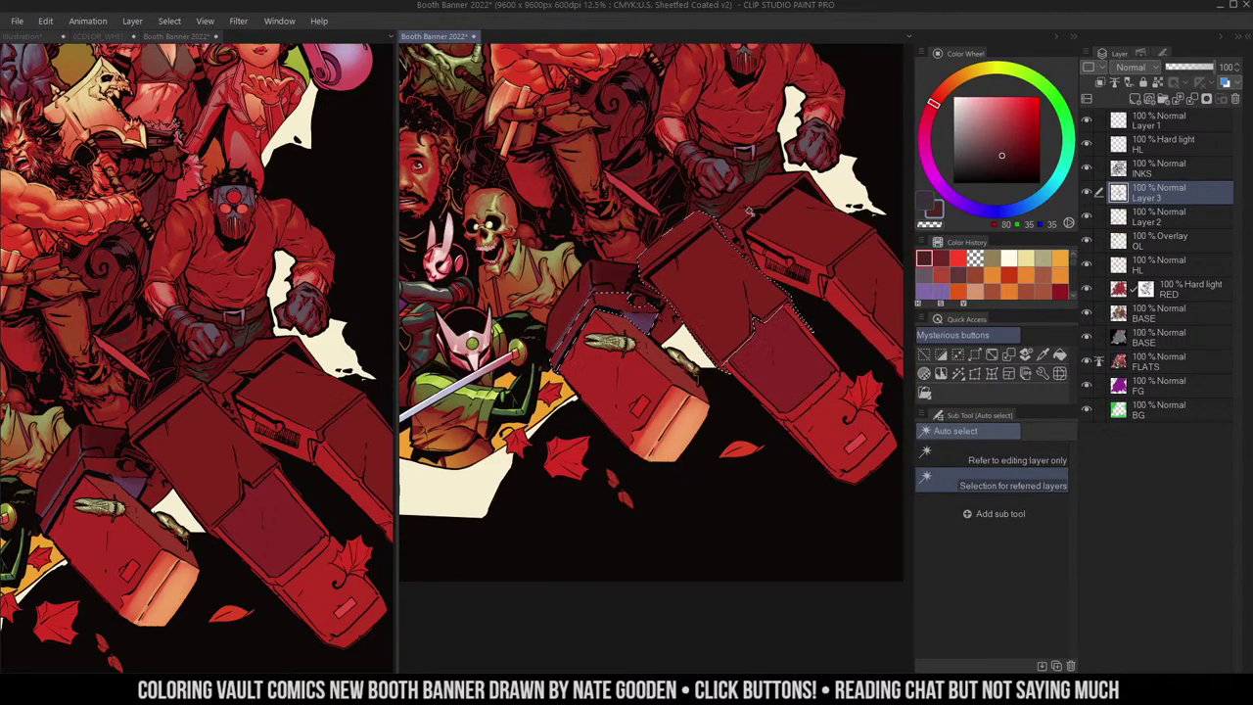
pyautogui.hotkey('ctrl', 'space')
pyautogui.scroll(2, 720, 245)
pyautogui.press('b')
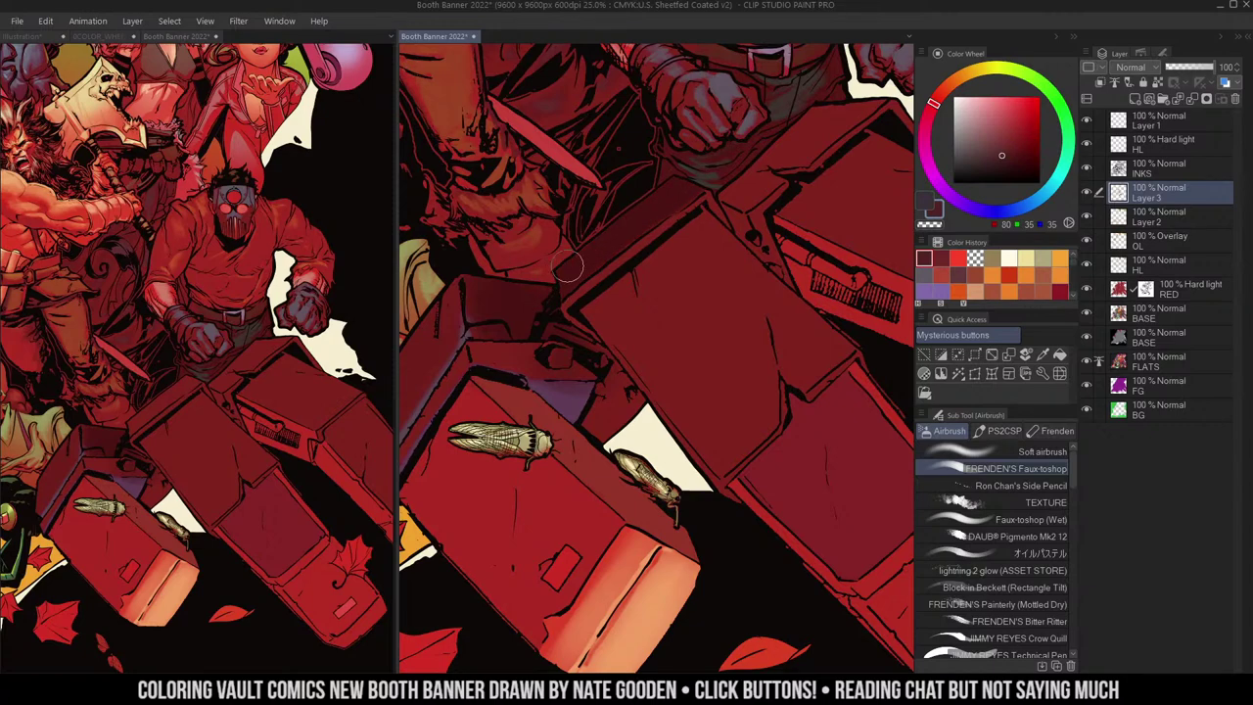
pyautogui.moveTo(557, 268); pyautogui.dragTo(673, 192)
pyautogui.moveTo(762, 254); pyautogui.dragTo(740, 203)
pyautogui.press('w')
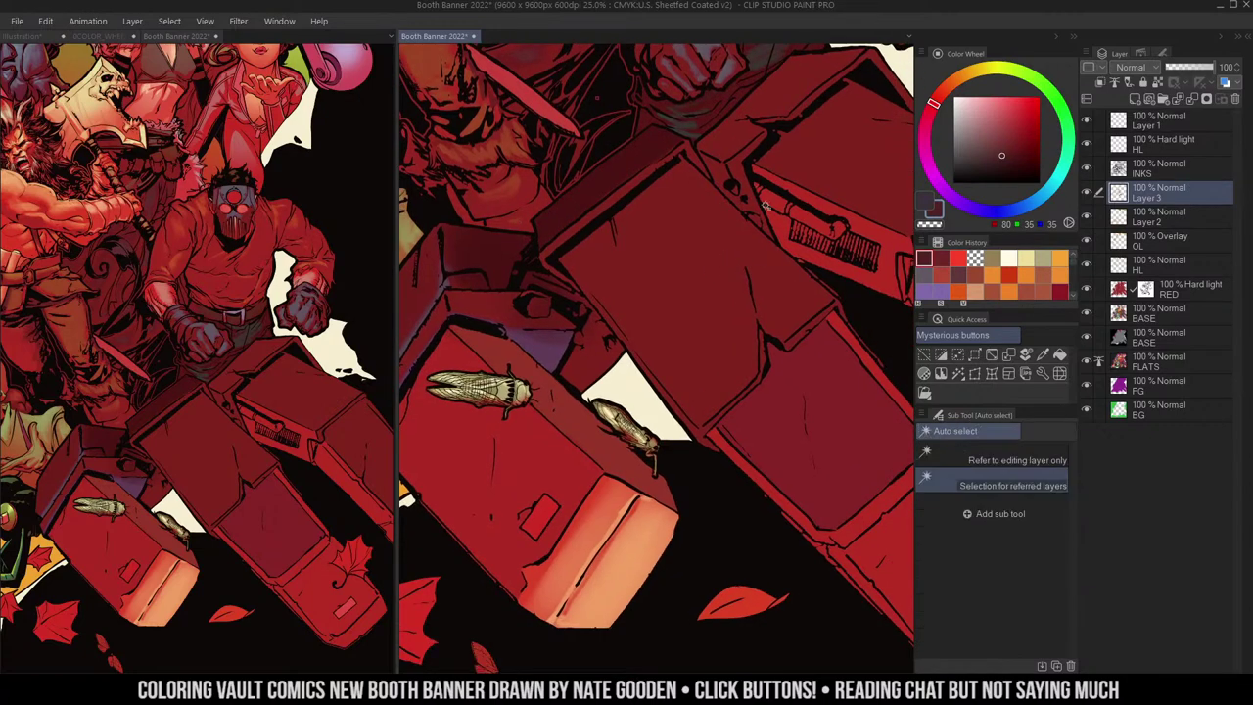
pyautogui.hotkey('ctrl', 'd')
# - Restore the middle coffin lid's selection and trim its side edge away with the Polyline tool, leaving the large flat face selected
pyautogui.press('b')
pyautogui.press('m')
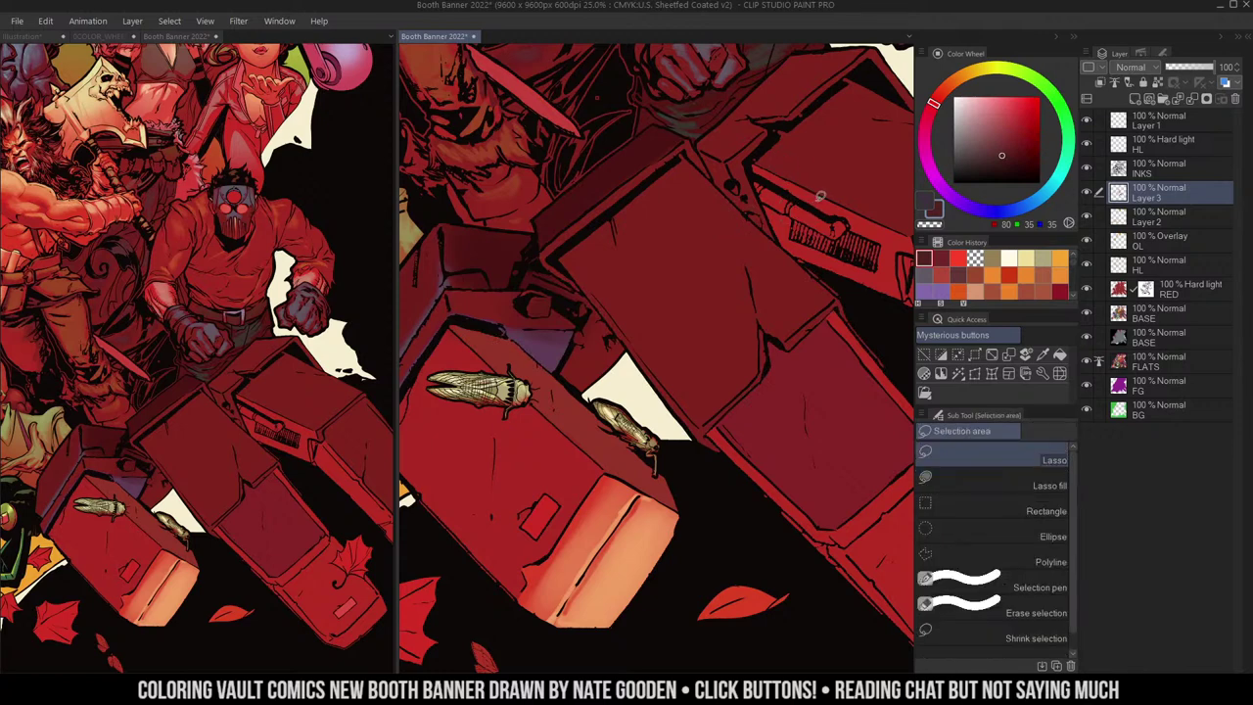
pyautogui.hotkey('ctrl', 'z')
pyautogui.press('m')
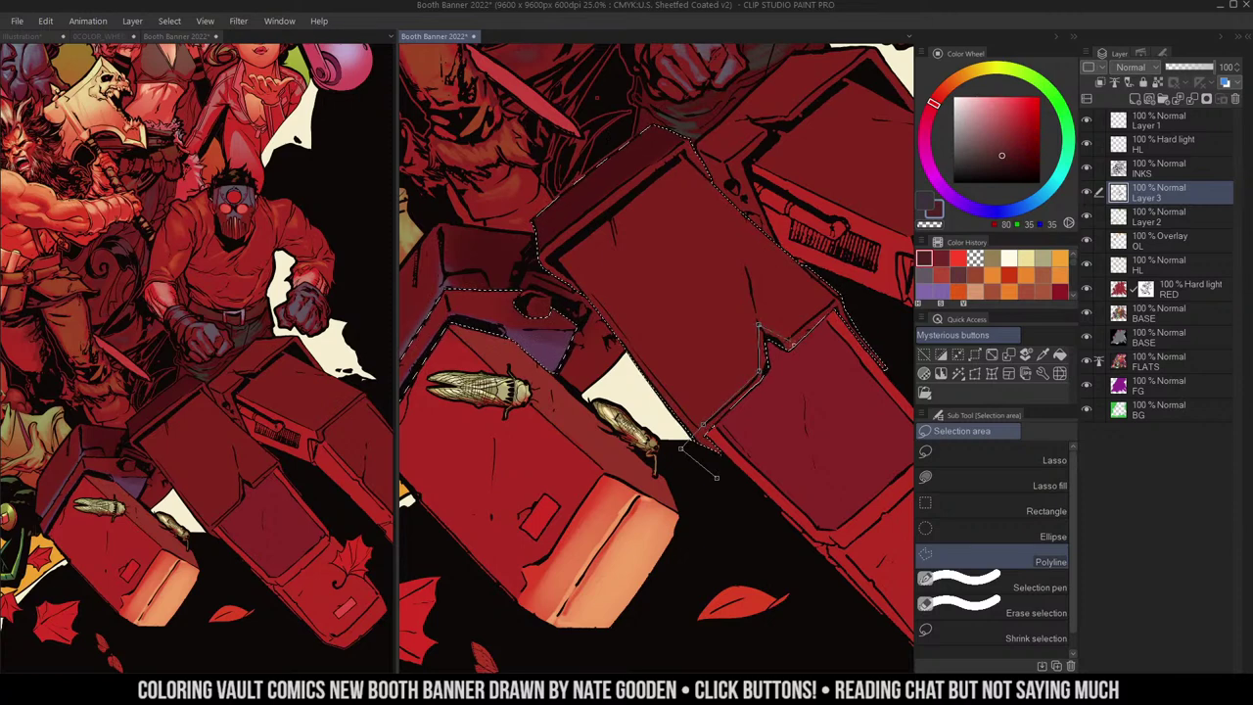
pyautogui.click(817, 507)
pyautogui.click(717, 477)
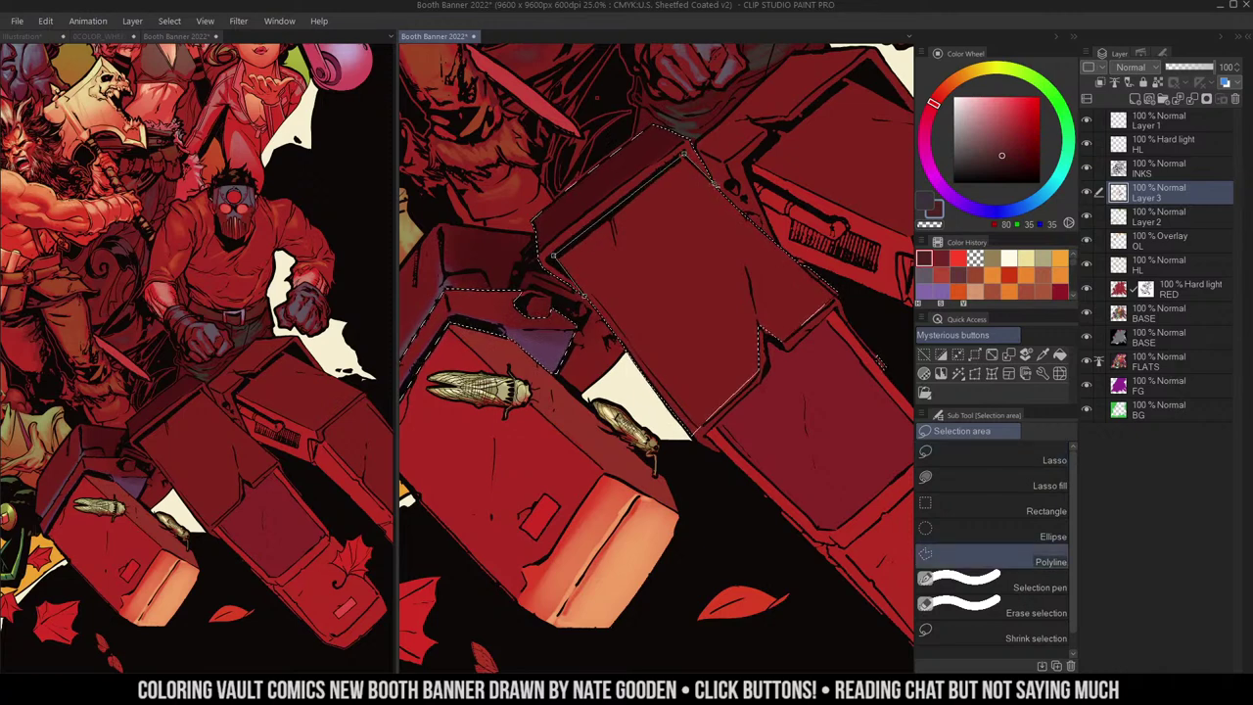
pyautogui.click(599, 100)
pyautogui.click(497, 184)
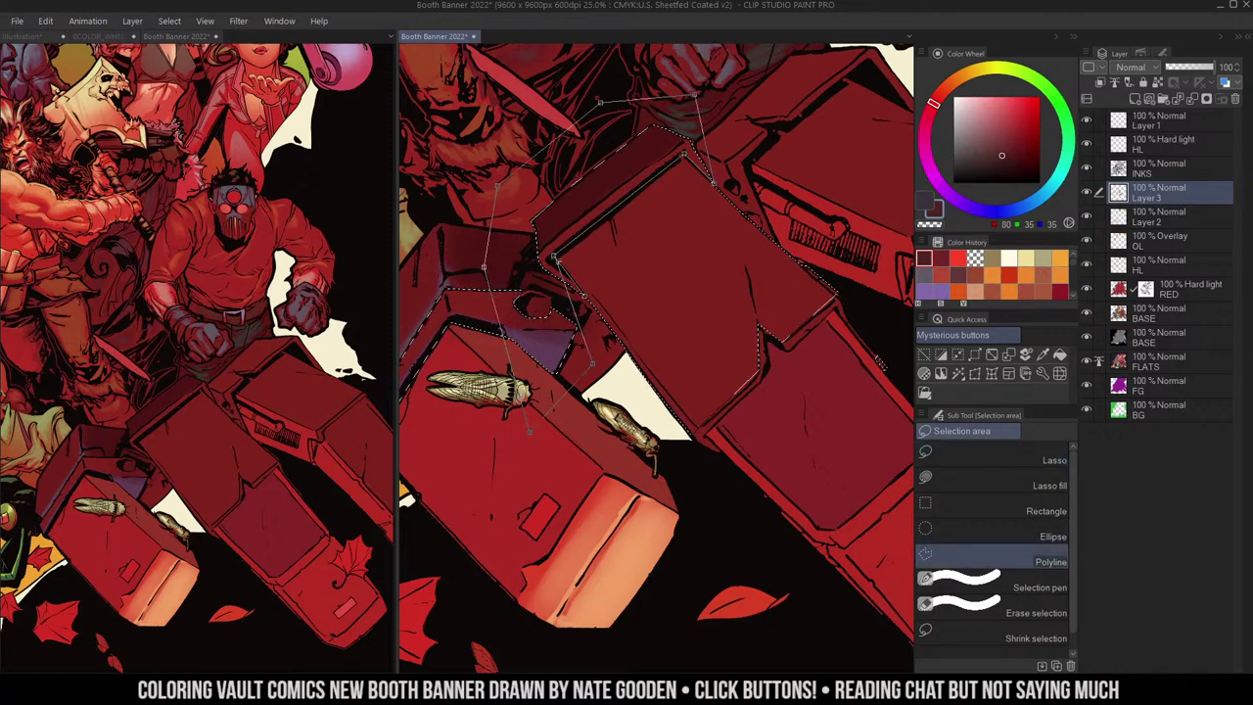
pyautogui.doubleClick(590, 274)
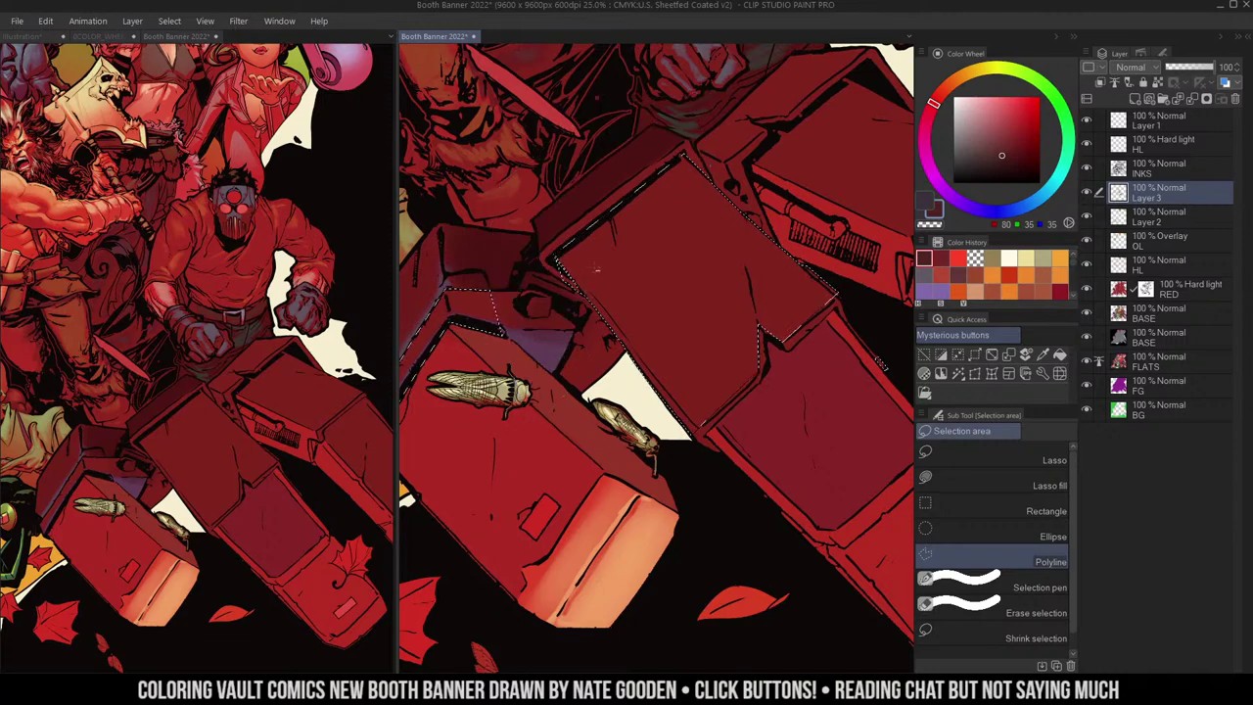
pyautogui.press('l')
pyautogui.moveTo(550, 272); pyautogui.dragTo(538, 235)
pyautogui.hotkey('ctrl', 'd')
pyautogui.press('/')
pyautogui.keyDown('alt'); pyautogui.click(700, 320); pyautogui.keyUp('alt')
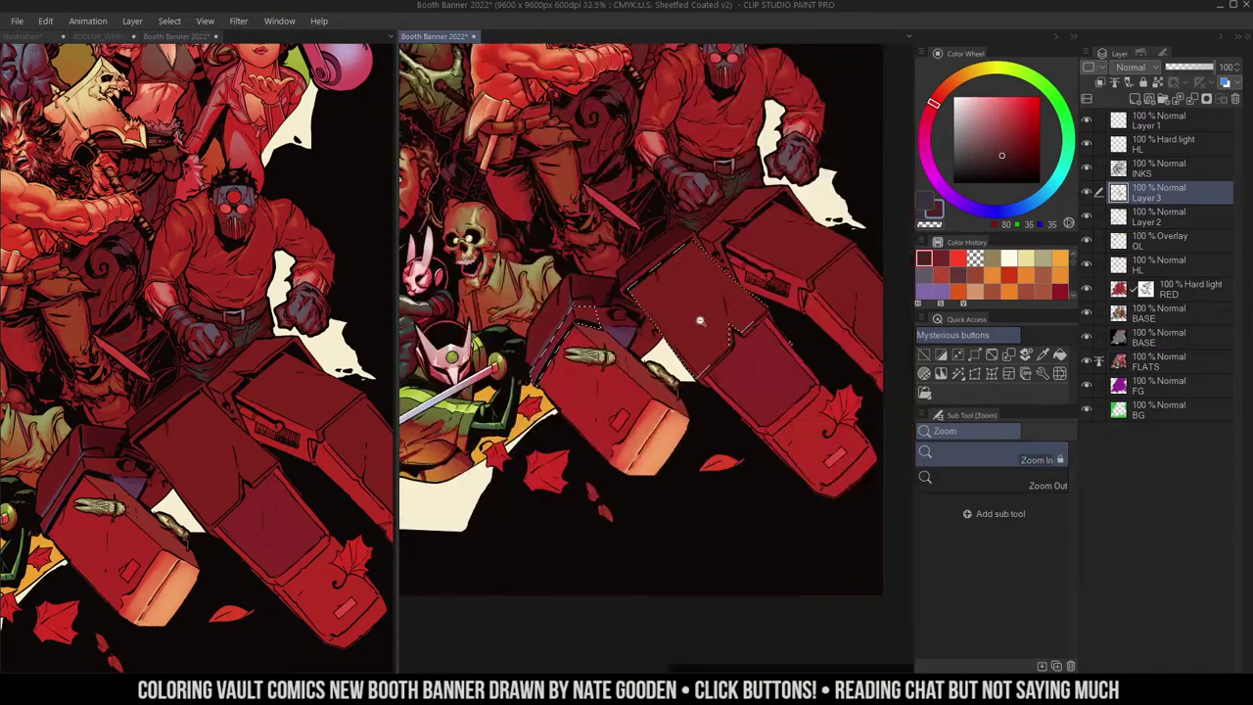
# - Shade the middle coffin lid's selected large face with soft dark red (80, 35, 35) on Layer 3
pyautogui.rightClick(786, 246)
pyautogui.press('b')
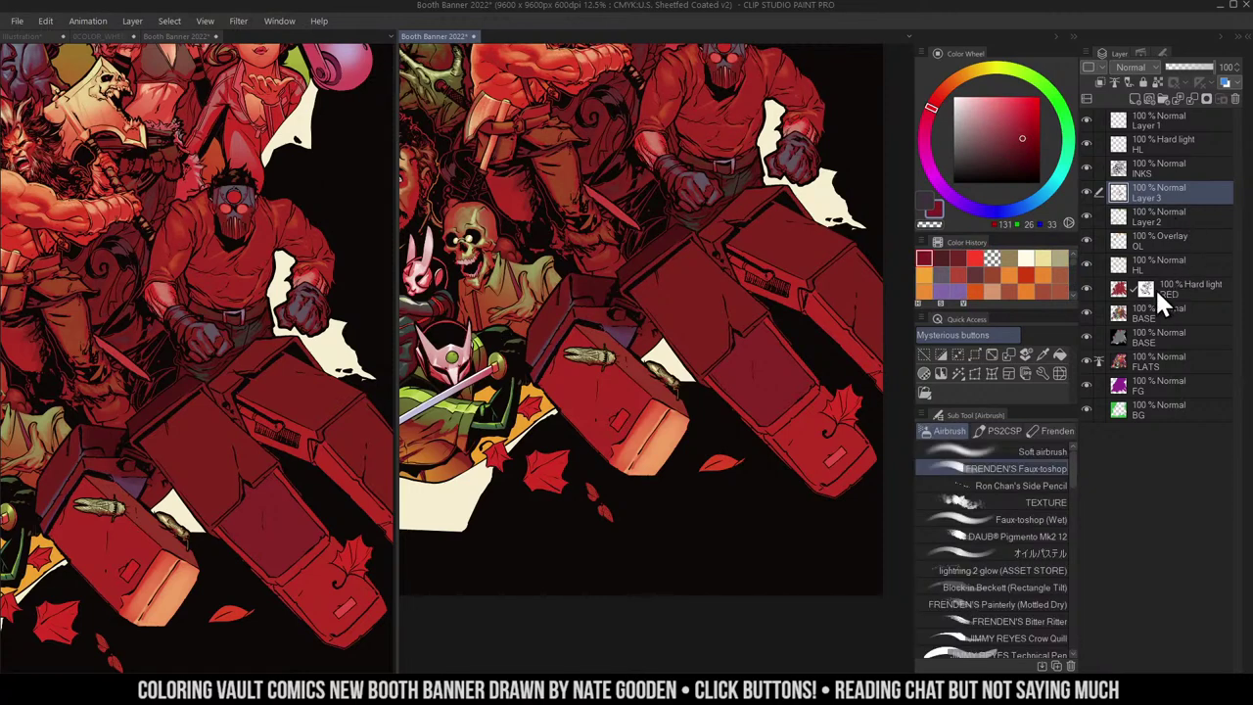
pyautogui.keyDown('alt'); pyautogui.click(654, 254); pyautogui.keyUp('alt')
pyautogui.keyDown('ctrl'); pyautogui.keyDown('alt'); pyautogui.moveTo(658, 254); pyautogui.dragTo(702, 246); pyautogui.keyUp('alt'); pyautogui.keyUp('ctrl')
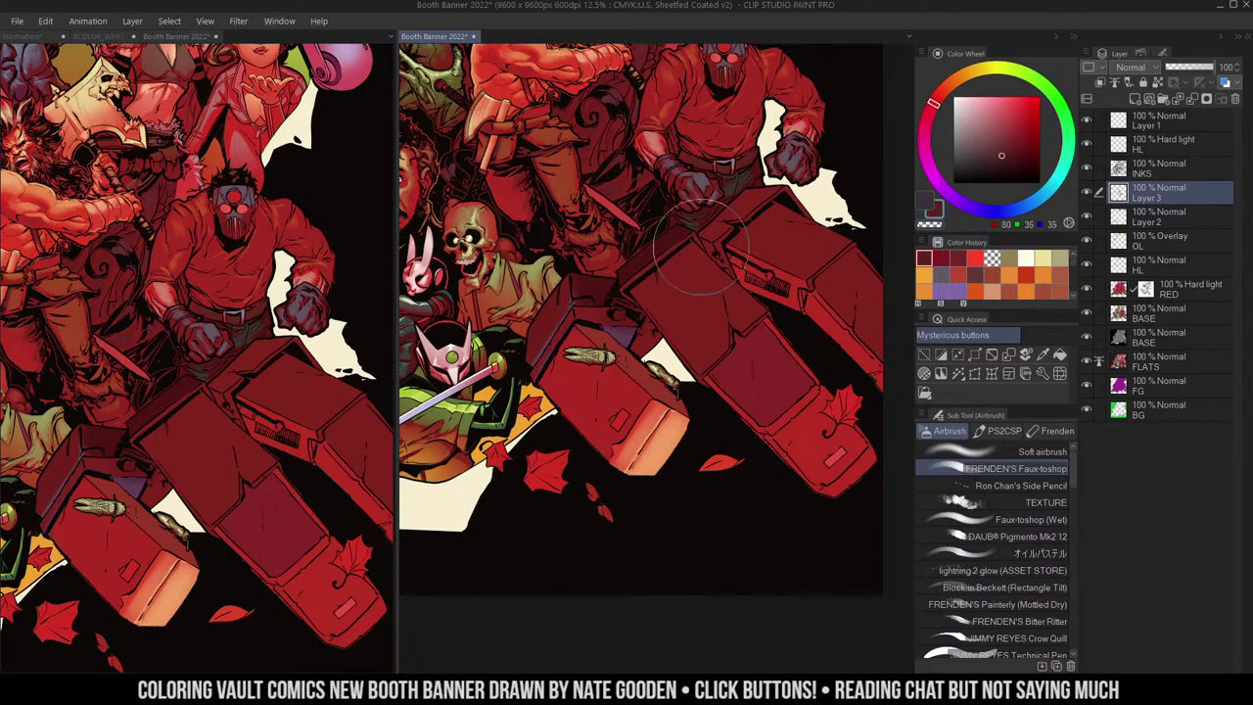
pyautogui.moveTo(643, 312)
pyautogui.mouseDown()
pyautogui.moveTo(705, 307)
pyautogui.moveTo(694, 338)
pyautogui.mouseUp()
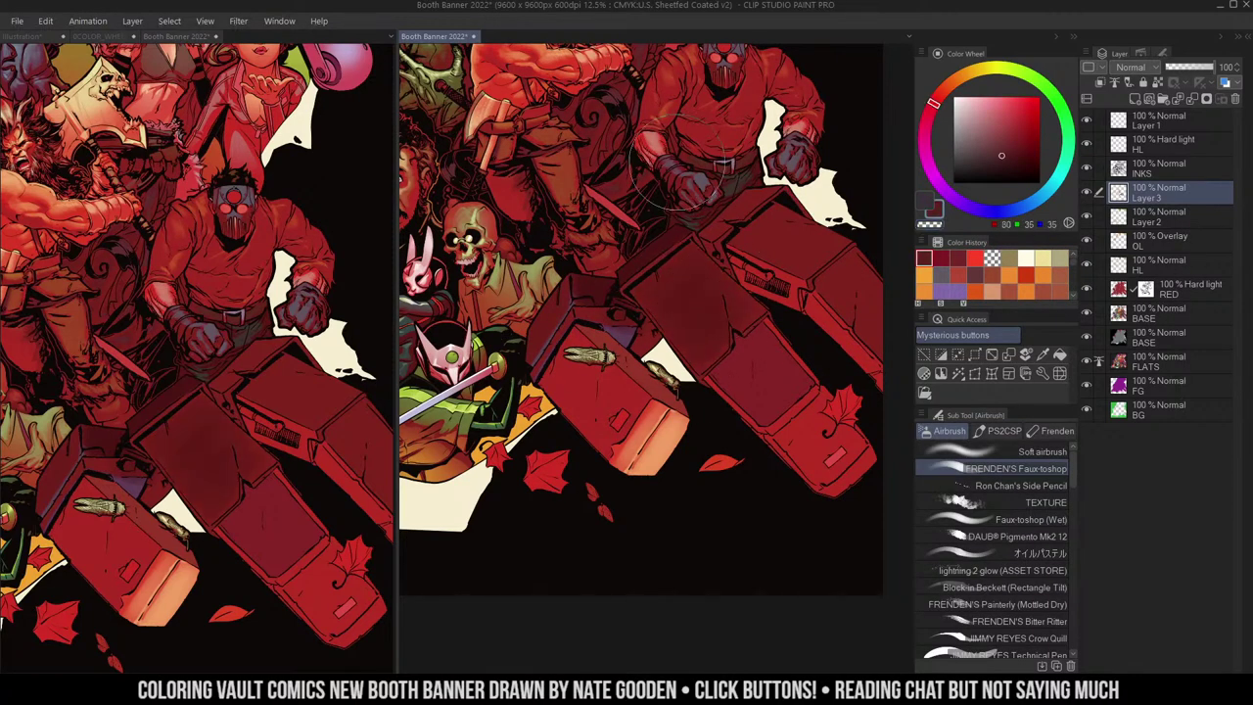
pyautogui.moveTo(660, 278)
pyautogui.mouseDown()
pyautogui.moveTo(725, 360)
pyautogui.moveTo(694, 265)
pyautogui.mouseUp()
# - Brush away the red light over the middle coffin lid's large face on the RED hard light layer, using the transparent color
pyautogui.click(1119, 289)
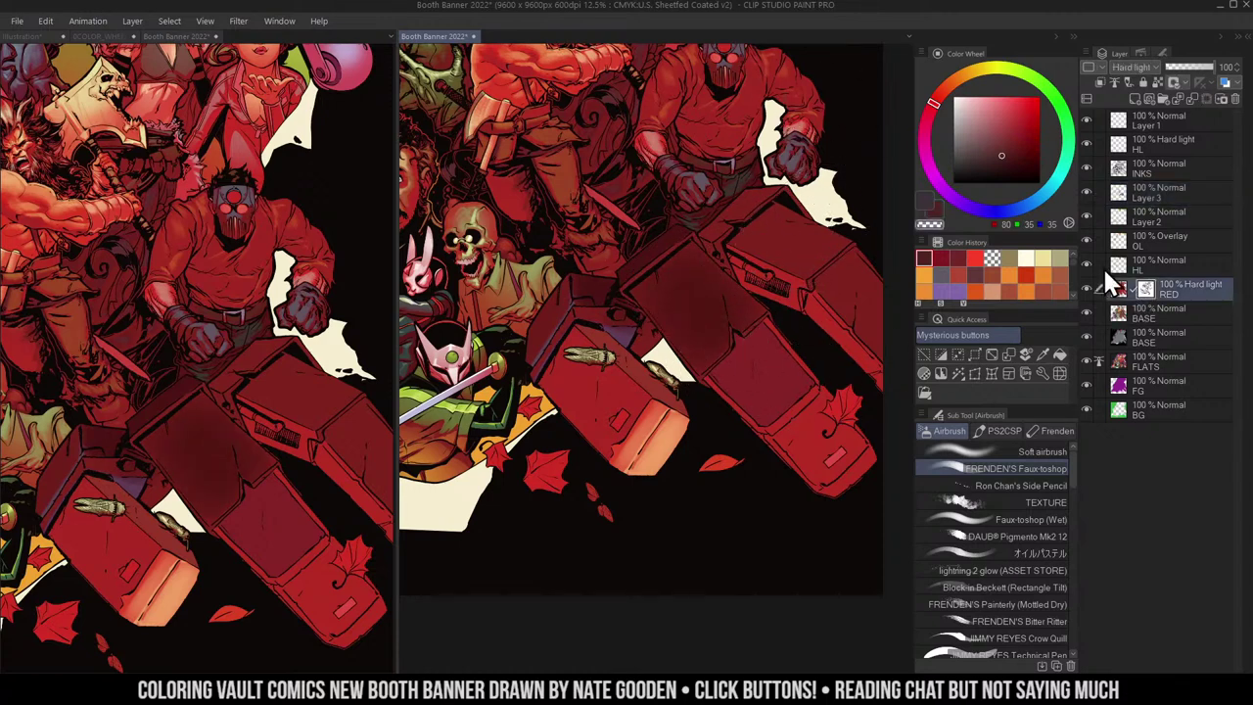
pyautogui.moveTo(697, 257)
pyautogui.mouseDown()
pyautogui.moveTo(738, 326)
pyautogui.moveTo(652, 307)
pyautogui.moveTo(687, 286)
pyautogui.moveTo(748, 317)
pyautogui.moveTo(636, 350)
pyautogui.moveTo(747, 343)
pyautogui.mouseUp()
pyautogui.moveTo(724, 233)
pyautogui.mouseDown()
pyautogui.moveTo(695, 346)
pyautogui.moveTo(746, 311)
pyautogui.moveTo(655, 460)
pyautogui.moveTo(721, 277)
pyautogui.moveTo(689, 303)
pyautogui.moveTo(763, 357)
pyautogui.moveTo(729, 343)
pyautogui.mouseUp()
pyautogui.moveTo(833, 287); pyautogui.dragTo(829, 334)
pyautogui.click(775, 310)
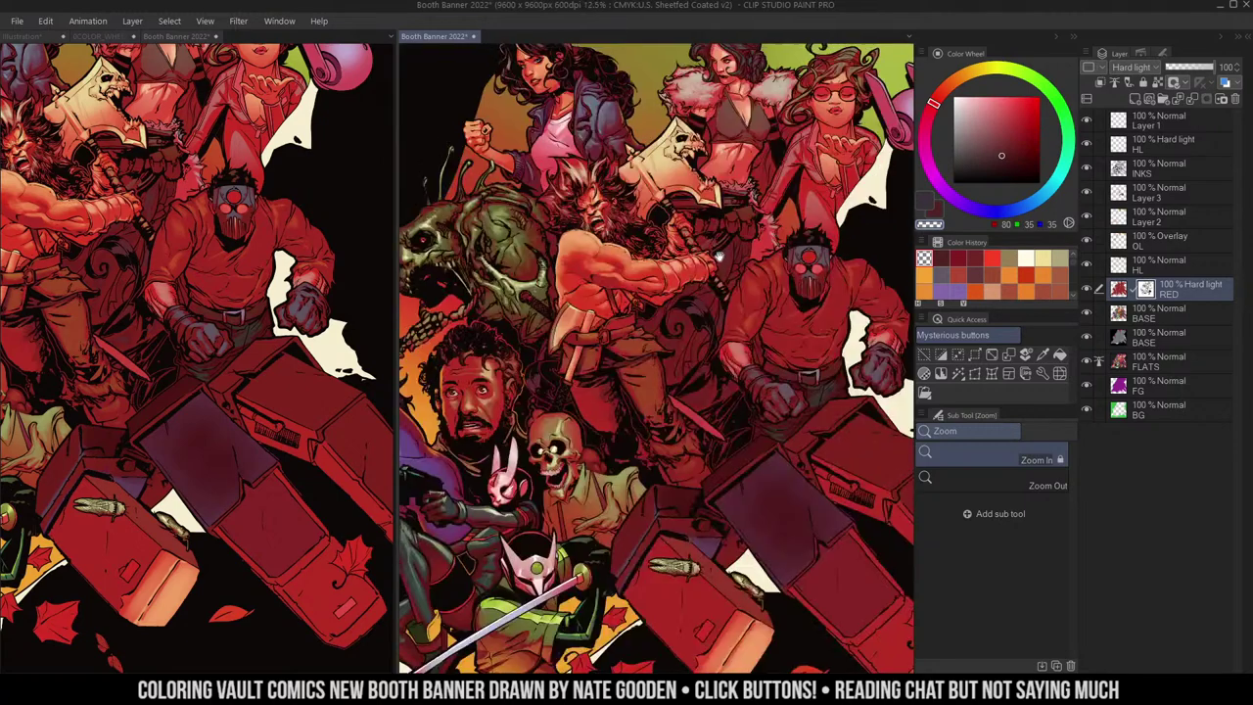
# - Set the drawing color to white (255, 255, 255)
pyautogui.moveTo(742, 154); pyautogui.dragTo(730, 350)
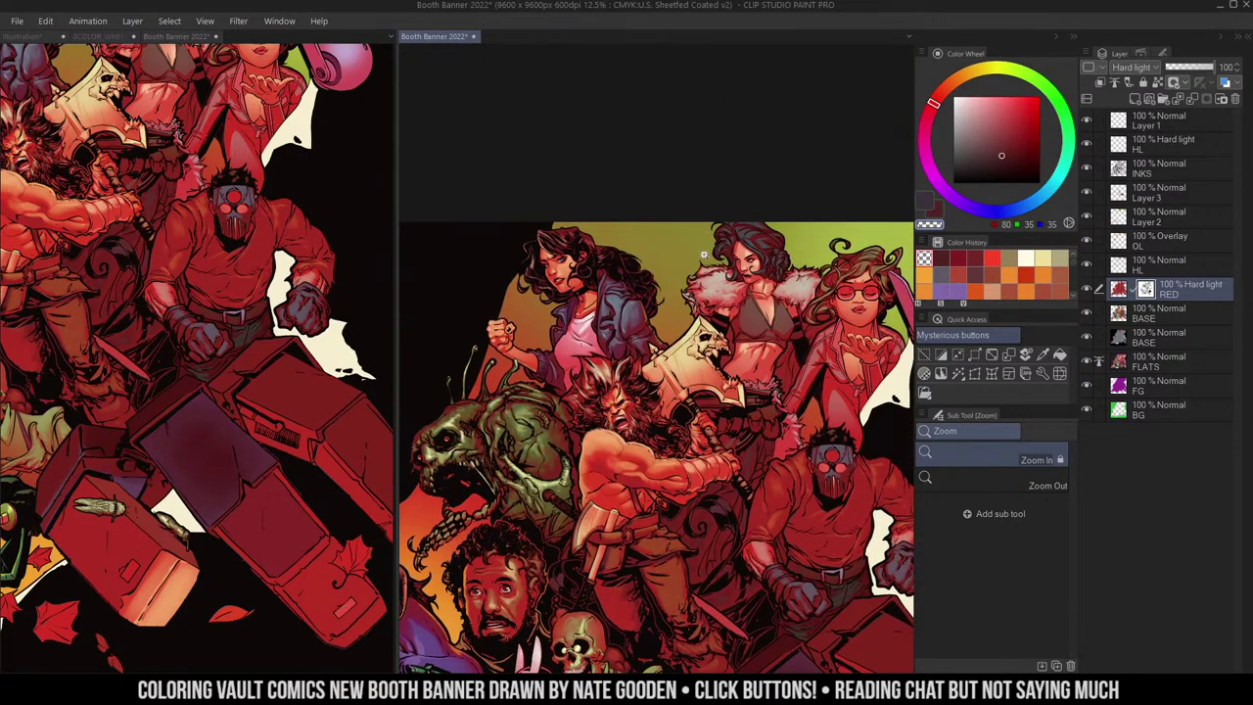
pyautogui.click(743, 252)
pyautogui.click(746, 241)
pyautogui.click(989, 68)
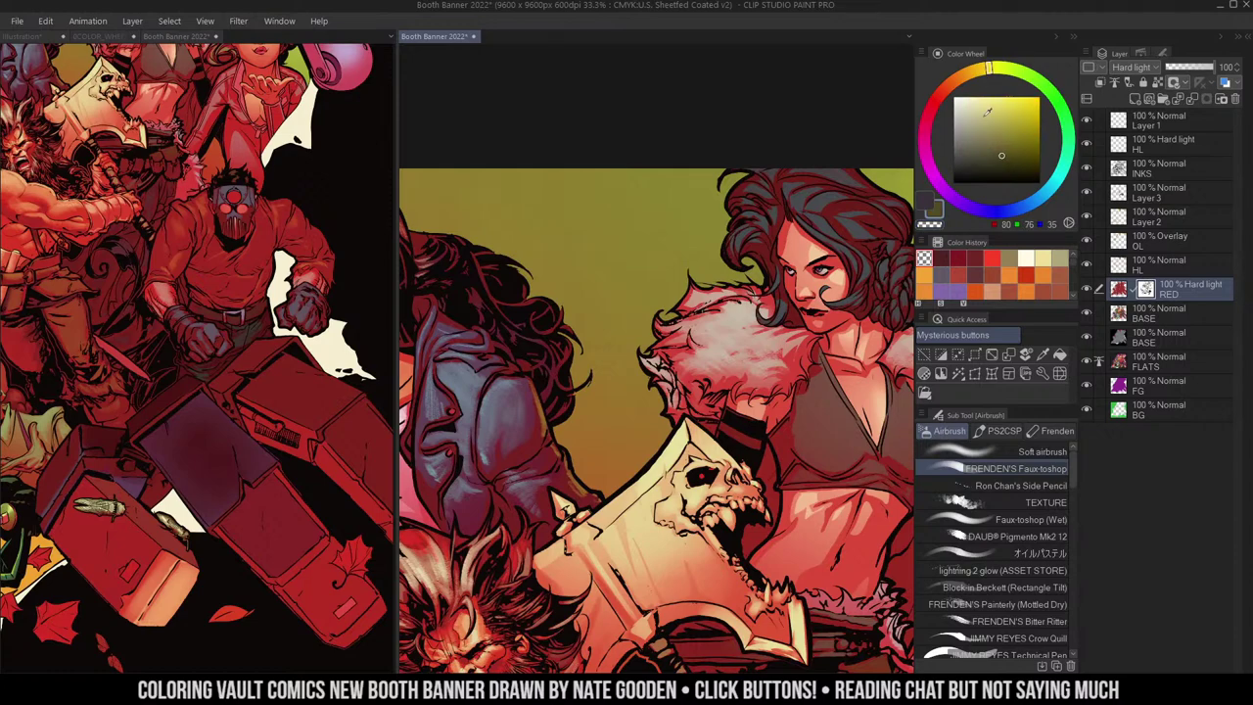
pyautogui.click(955, 97)
# - Dock the separate Booth Banner 2022 view as the first tab of the main canvas area, leaving a single wide view
pyautogui.click(689, 336)
pyautogui.keyDown('alt'); pyautogui.click(688, 337); pyautogui.keyUp('alt')
pyautogui.keyDown('alt'); pyautogui.click(688, 337); pyautogui.keyUp('alt')
pyautogui.moveTo(670, 216); pyautogui.dragTo(644, 77)
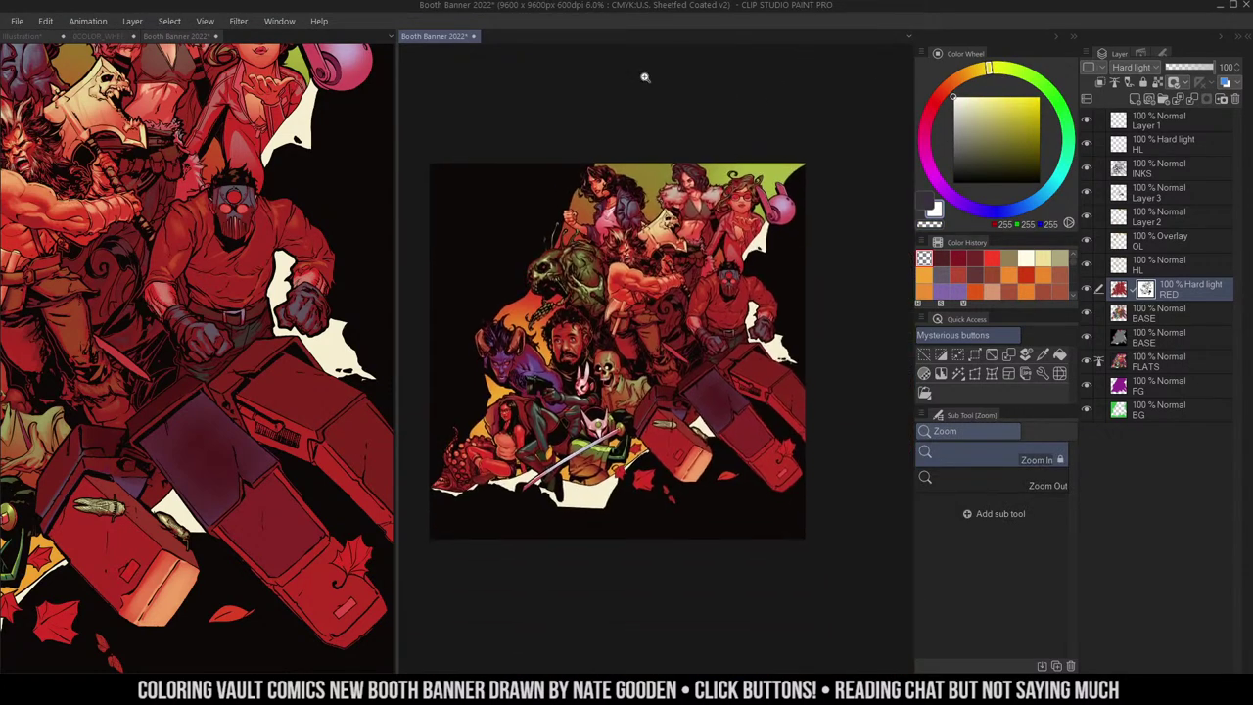
pyautogui.moveTo(431, 38); pyautogui.dragTo(40, 38)
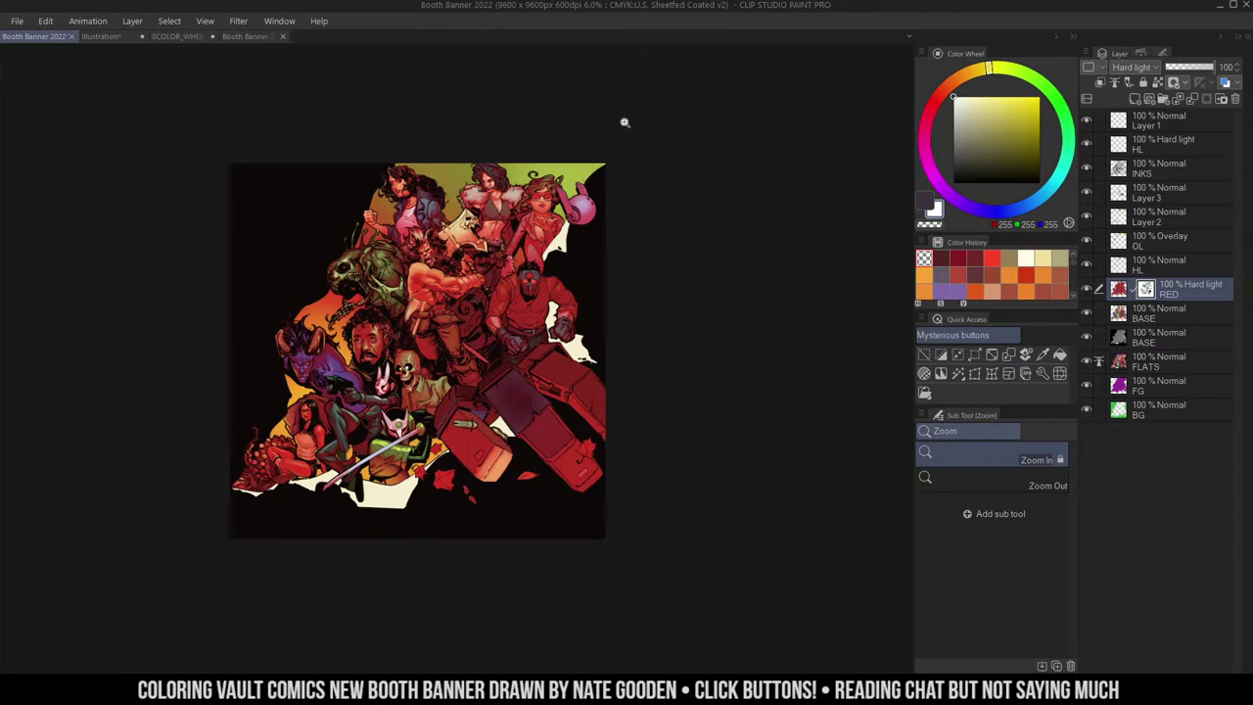
pyautogui.click(568, 198)
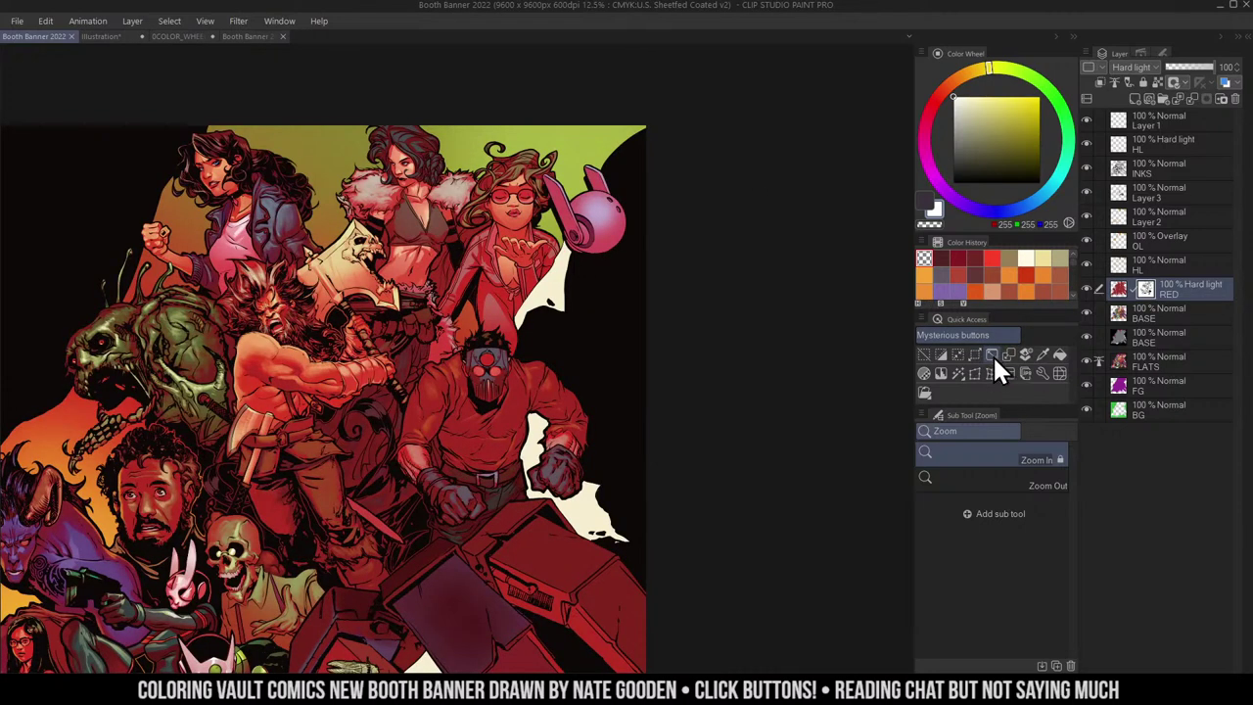
# - Hand-letter a large white "Good" across the upper characters on Layer 1 with the FRENDEN'S Faux-toshop brush
pyautogui.click(993, 355)
pyautogui.click(1165, 121)
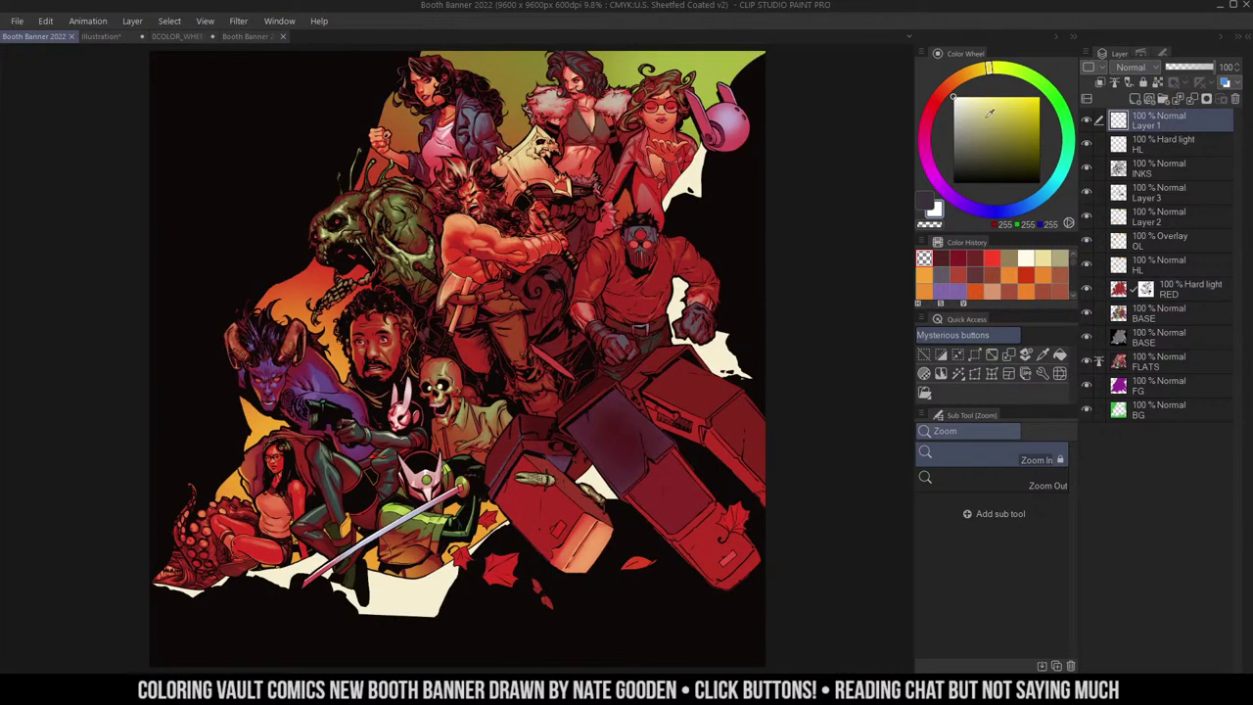
pyautogui.press('b')
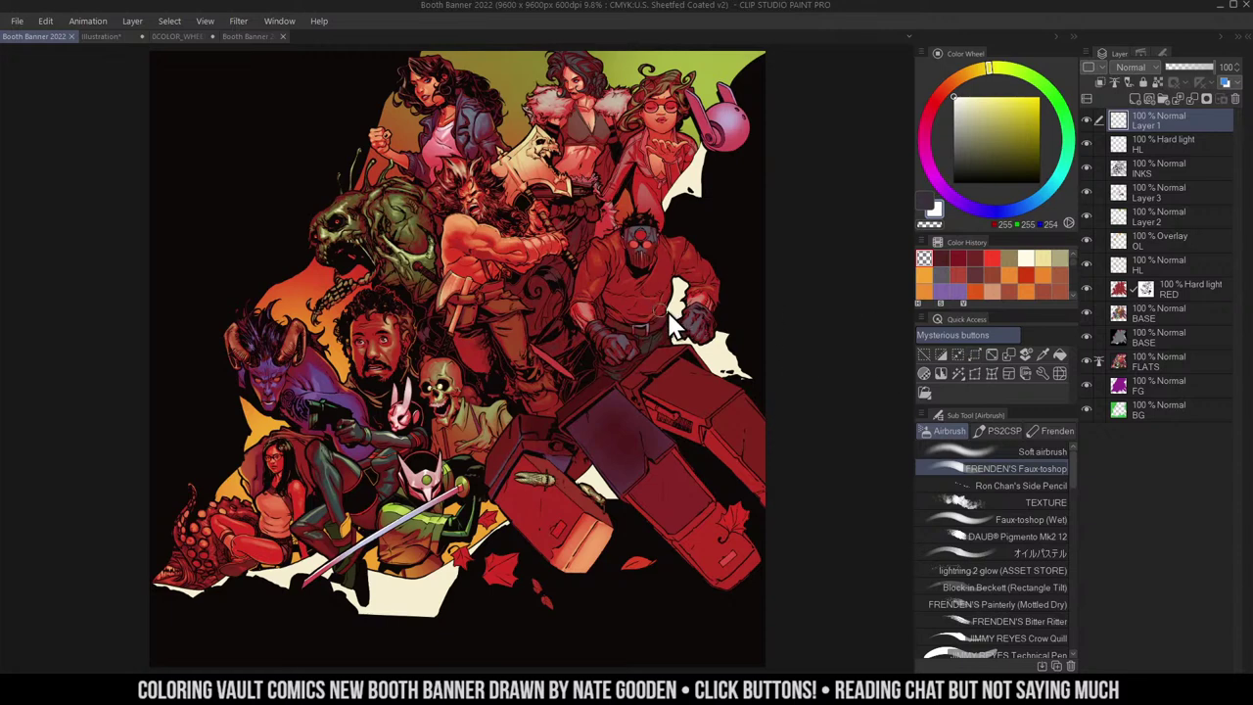
pyautogui.click(370, 206)
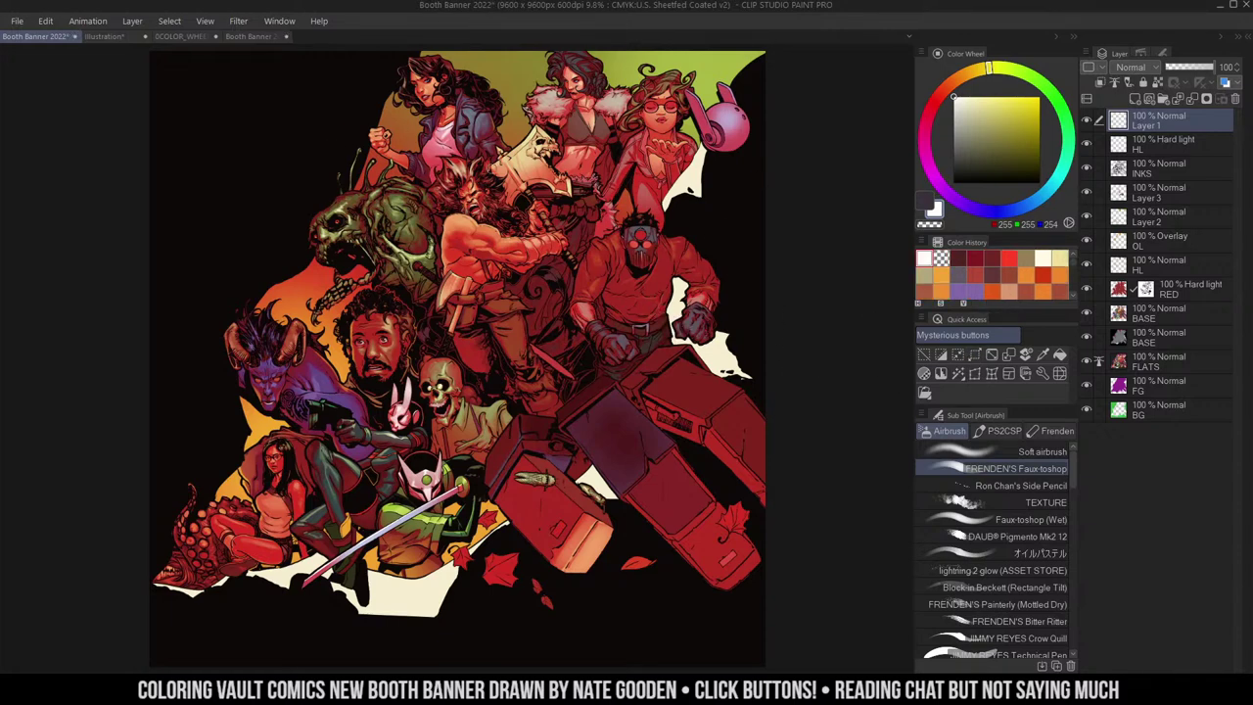
pyautogui.moveTo(321, 110)
pyautogui.mouseDown()
pyautogui.moveTo(299, 261)
pyautogui.moveTo(286, 172)
pyautogui.mouseUp()
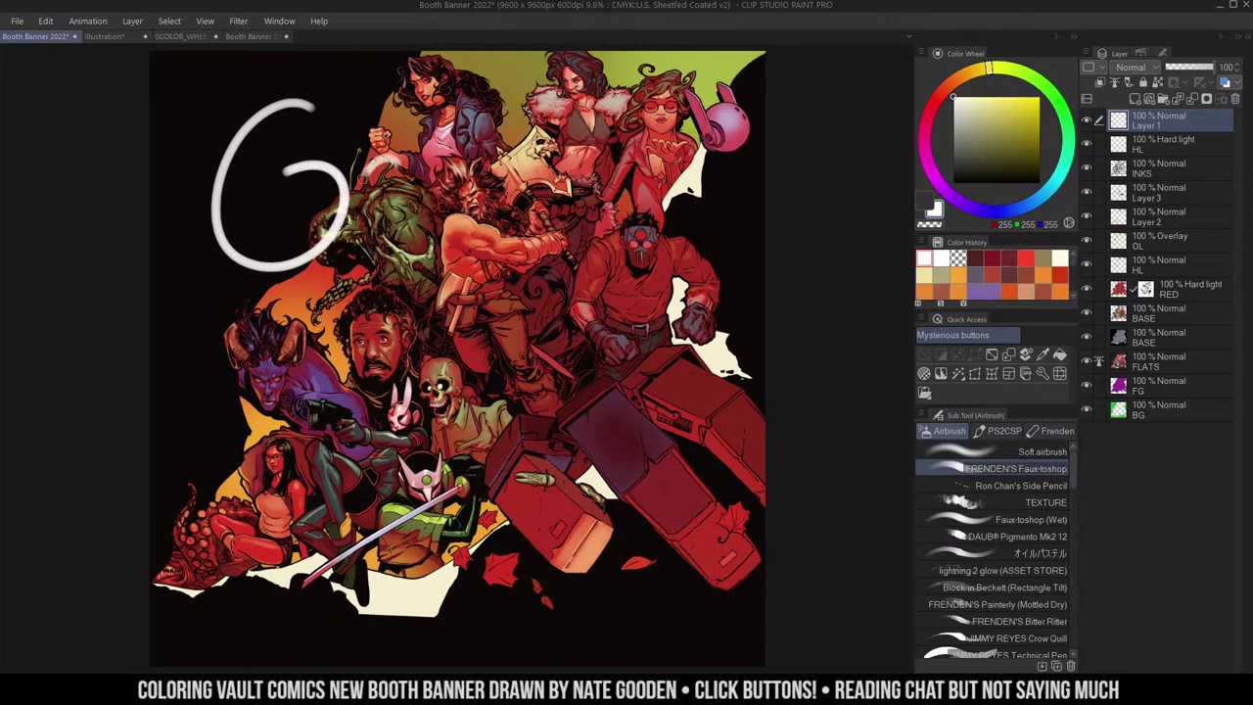
pyautogui.moveTo(401, 160); pyautogui.dragTo(404, 166)
pyautogui.moveTo(466, 168)
pyautogui.mouseDown()
pyautogui.moveTo(520, 165)
pyautogui.moveTo(560, 209)
pyautogui.mouseUp()
# - Hand-letter "NIGHT!" in large white strokes across the middle of the banner, beneath the word "Good"
pyautogui.moveTo(284, 442)
pyautogui.mouseDown()
pyautogui.moveTo(341, 431)
pyautogui.moveTo(402, 330)
pyautogui.mouseUp()
pyautogui.moveTo(495, 284)
pyautogui.mouseDown()
pyautogui.moveTo(450, 358)
pyautogui.moveTo(501, 389)
pyautogui.mouseUp()
pyautogui.moveTo(501, 338); pyautogui.dragTo(563, 323)
pyautogui.moveTo(578, 253); pyautogui.dragTo(587, 408)
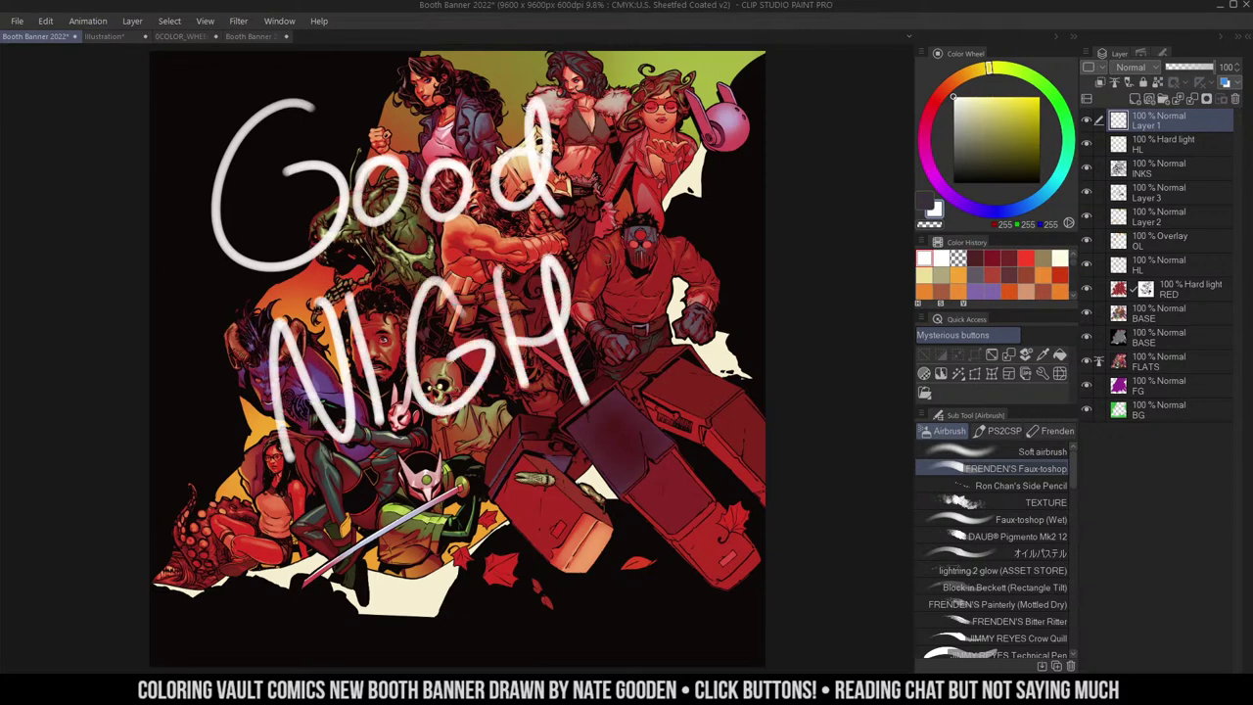
pyautogui.moveTo(579, 294); pyautogui.dragTo(673, 252)
pyautogui.moveTo(627, 217); pyautogui.dragTo(643, 388)
pyautogui.moveTo(683, 158); pyautogui.dragTo(691, 314)
pyautogui.moveTo(697, 343); pyautogui.dragTo(693, 384)
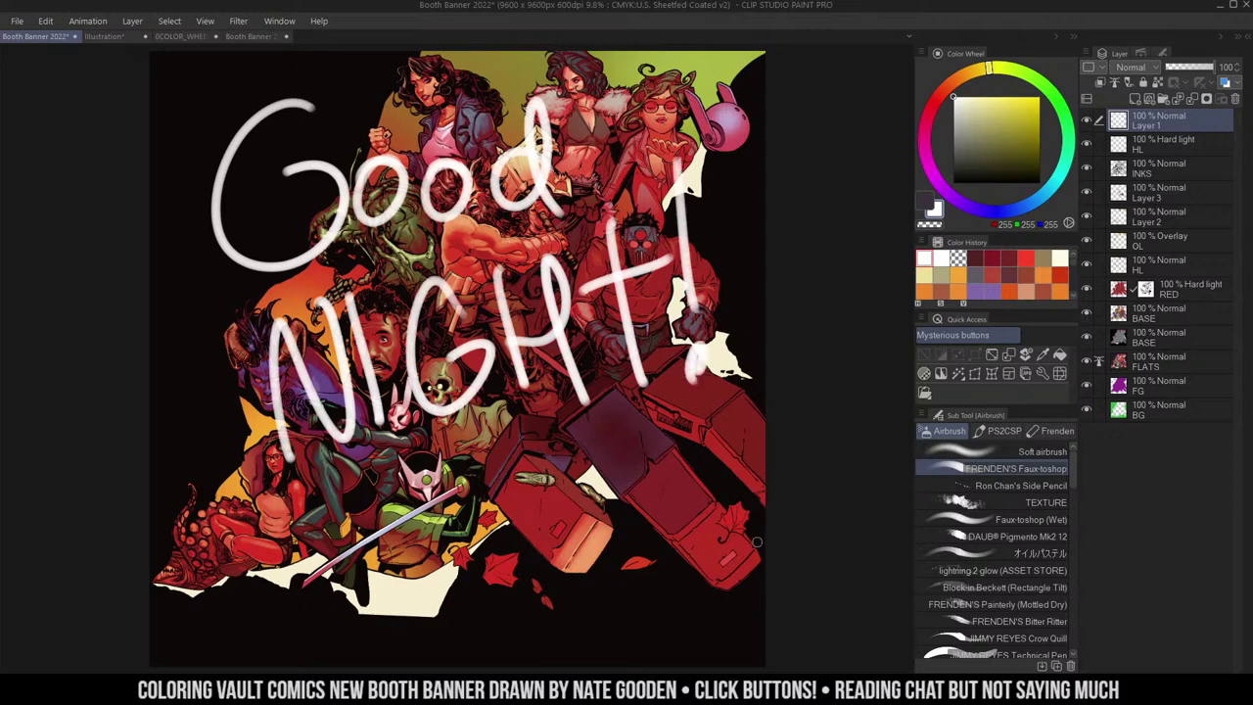